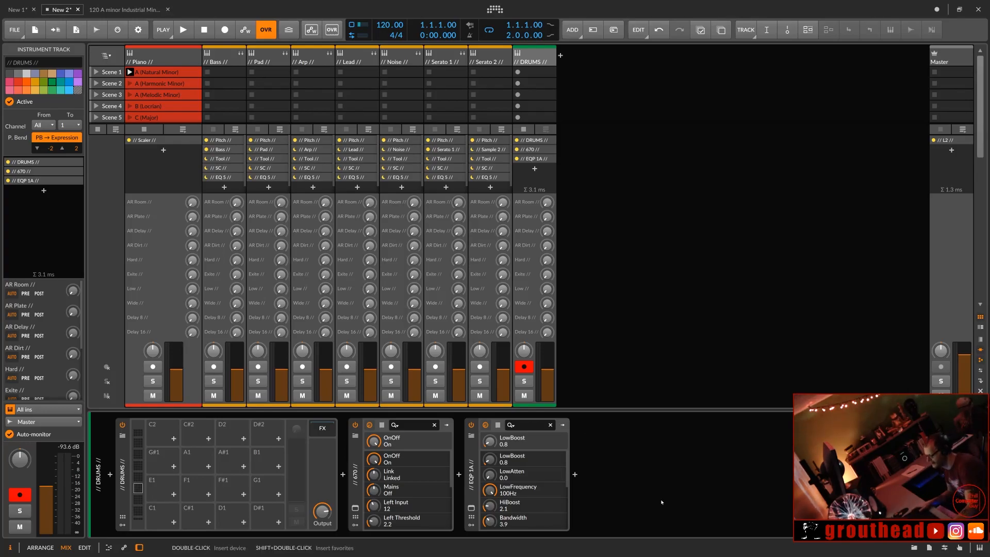
Step: Show the sample browser, widen it to about 400 px, and filter the samples to the Leviathan 3 collection
{"action": "left_click", "coordinate": [915, 548]}
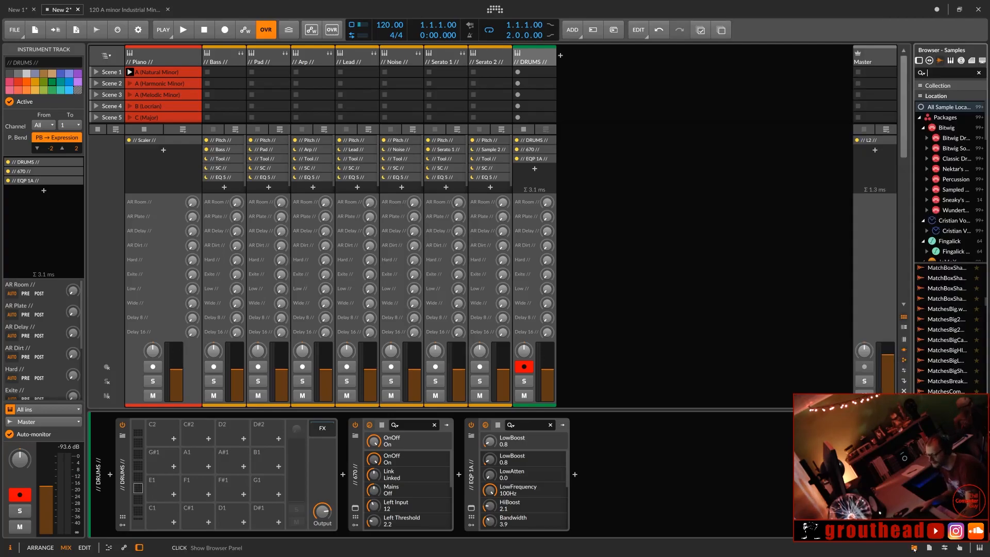
{"action": "left_click_drag", "start_coordinate": [912, 379], "coordinate": [589, 362]}
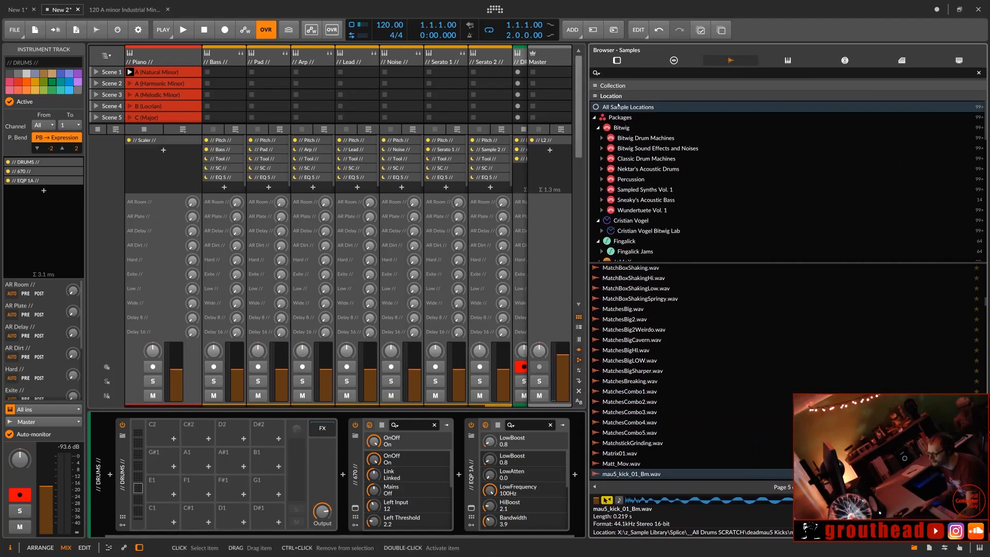
{"action": "left_click", "coordinate": [613, 85]}
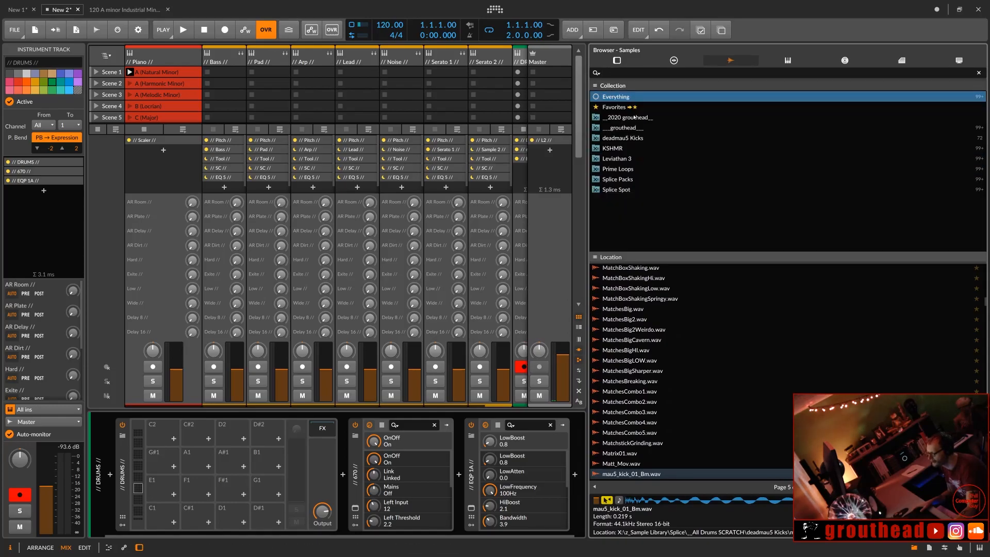
{"action": "left_click", "coordinate": [624, 159]}
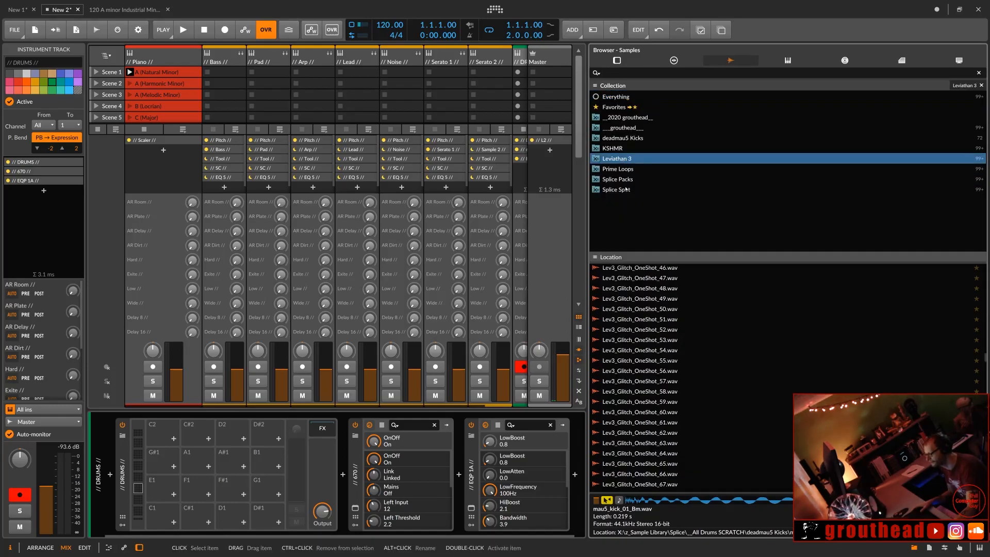
Step: Expand the Leviathan 3 folder, enlarge the location list, and list the Rides samples inside Drums - Crash & Ride Cymbals
{"action": "left_click", "coordinate": [629, 258]}
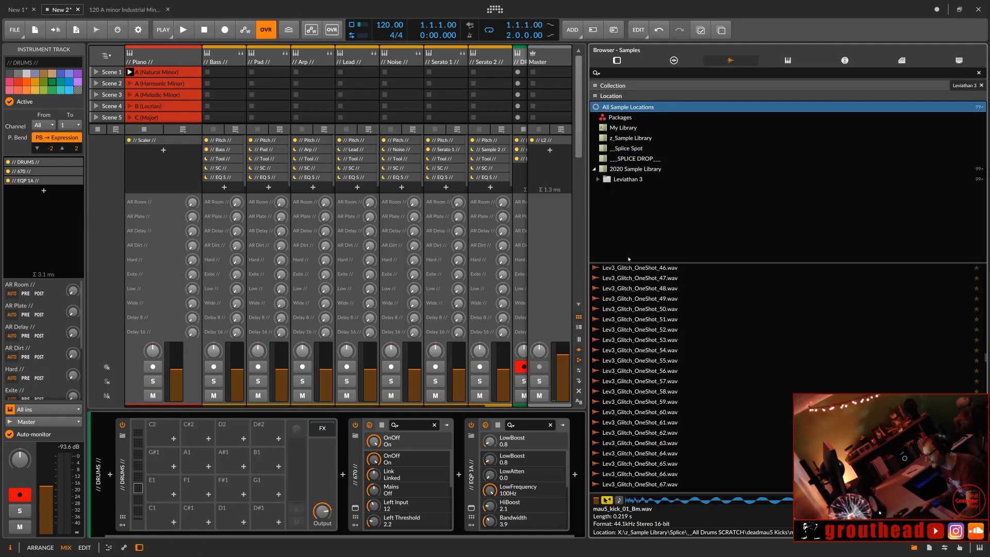
{"action": "left_click", "coordinate": [598, 180]}
{"action": "left_click_drag", "start_coordinate": [758, 266], "coordinate": [733, 336]}
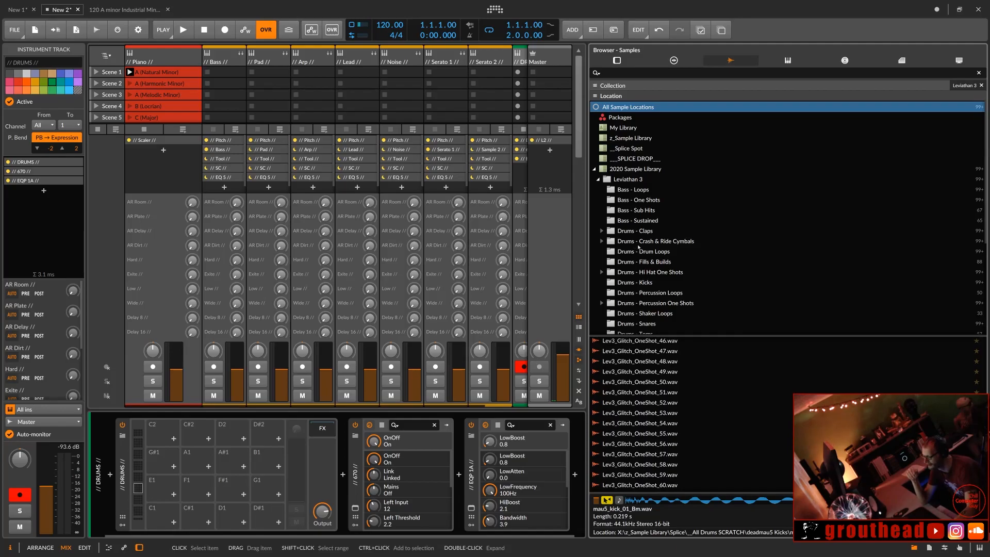
{"action": "left_click", "coordinate": [601, 241]}
{"action": "left_click", "coordinate": [621, 262]}
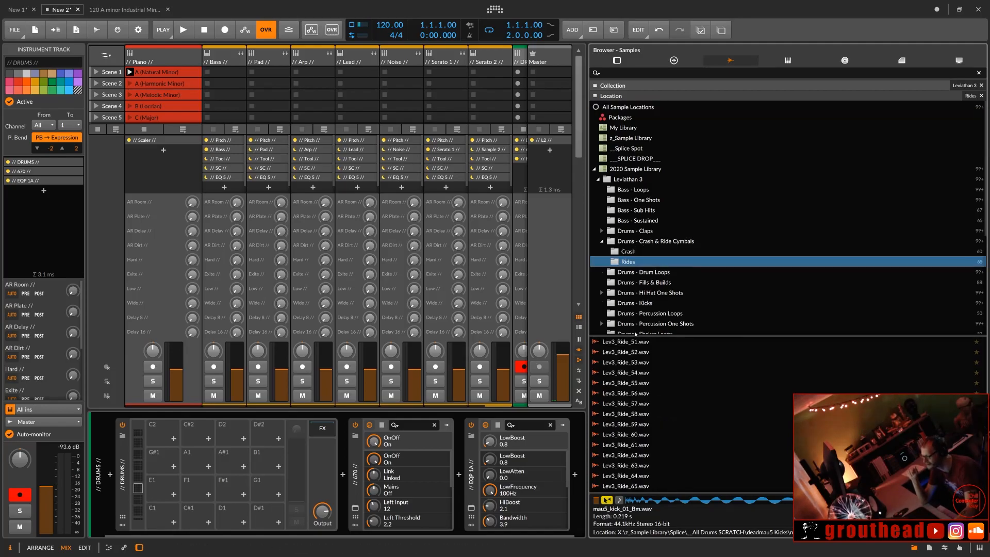
Step: Audition the ride samples backwards from around Lev3_Ride_51.wav to Lev3_Ride_01.wav
{"action": "left_click", "coordinate": [637, 344]}
{"action": "key", "text": "Up"}
{"action": "key", "text": "Down"}
{"action": "key", "text": "Up"}
{"action": "key", "text": "Up"}
{"action": "key", "text": "Up"}
{"action": "key", "text": "Up"}
{"action": "key", "text": "Up"}
{"action": "key", "text": "Up"}
{"action": "key", "text": "Up"}
{"action": "key", "text": "Up"}
{"action": "key", "text": "Up"}
{"action": "key", "text": "Up"}
{"action": "key", "text": "Up"}
{"action": "key", "text": "Up"}
{"action": "key", "text": "Up"}
{"action": "key", "text": "Up"}
{"action": "key", "text": "Up"}
{"action": "key", "text": "Up"}
{"action": "key", "text": "Up"}
{"action": "key", "text": "Up"}
{"action": "key", "text": "Up"}
{"action": "key", "text": "Up"}
{"action": "key", "text": "Up"}
{"action": "key", "text": "Up"}
{"action": "key", "text": "Up"}
{"action": "key", "text": "Up"}
{"action": "key", "text": "Up"}
{"action": "key", "text": "Up"}
{"action": "key", "text": "Up"}
{"action": "key", "text": "Up"}
{"action": "key", "text": "Up"}
{"action": "key", "text": "Up"}
{"action": "key", "text": "Up"}
{"action": "key", "text": "Up"}
{"action": "key", "text": "Up"}
{"action": "key", "text": "Up"}
{"action": "key", "text": "Up"}
{"action": "key", "text": "Up"}
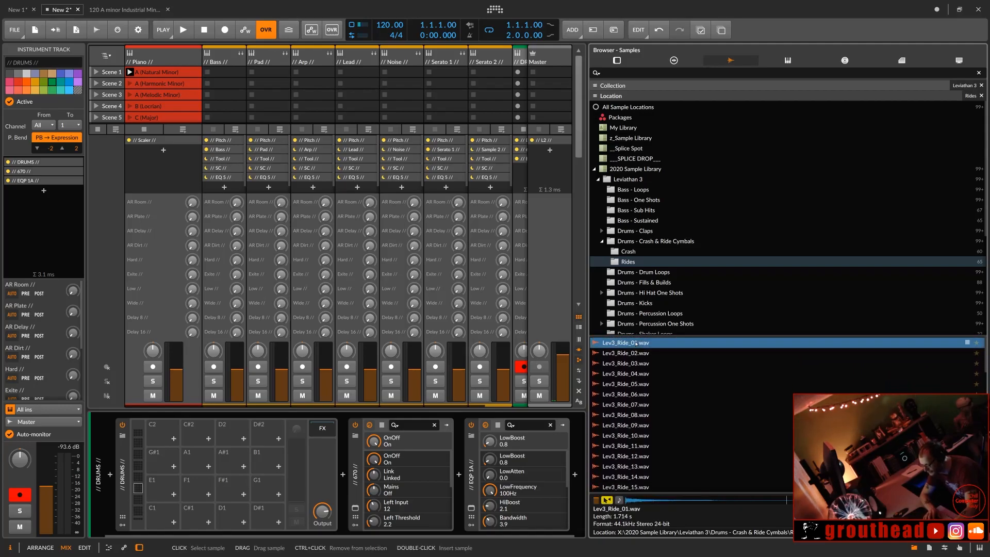
Step: Compare the first three ride samples and load Lev3_Ride_02.wav onto the D#2 pad of the DRUMS drum machine
{"action": "key", "text": "Down"}
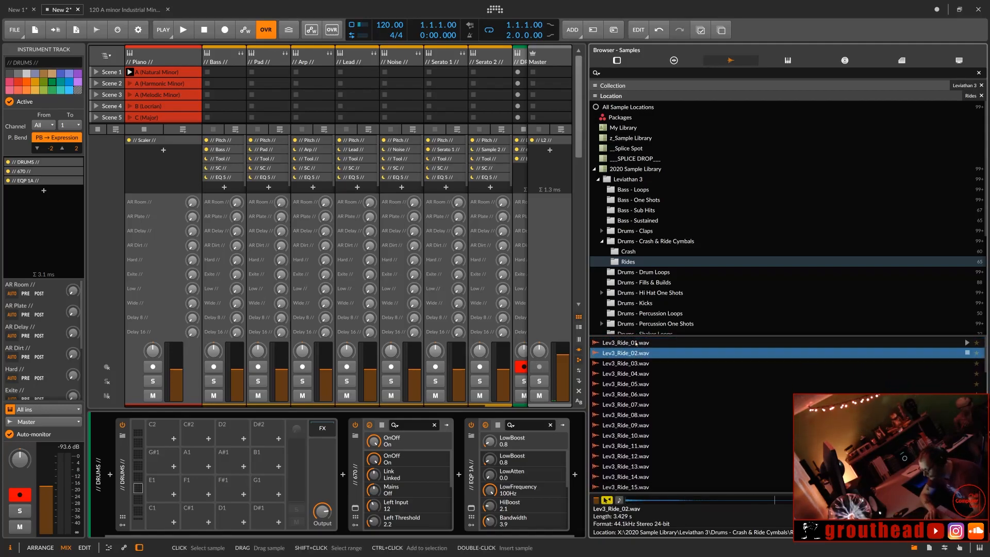
{"action": "key", "text": "Up"}
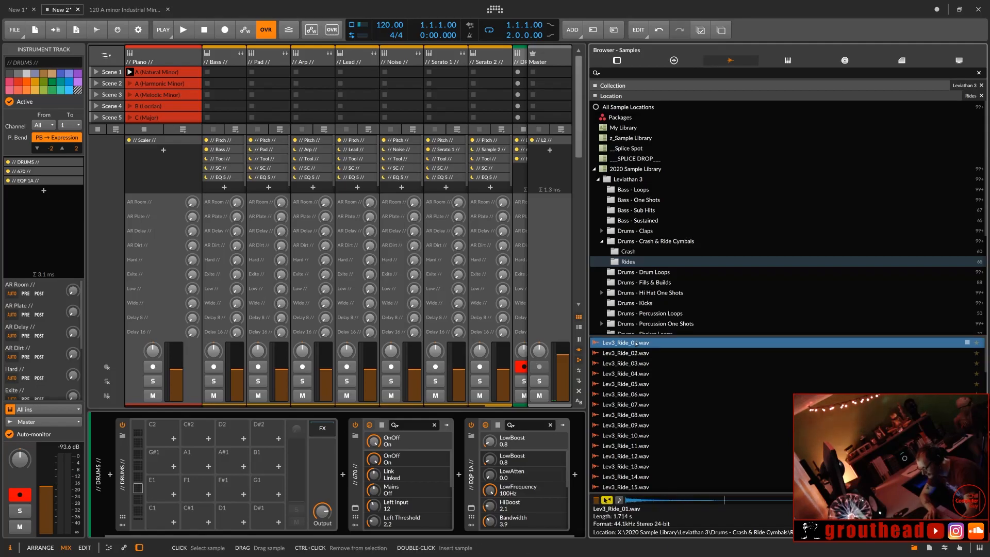
{"action": "key", "text": "Down"}
{"action": "key", "text": "Down"}
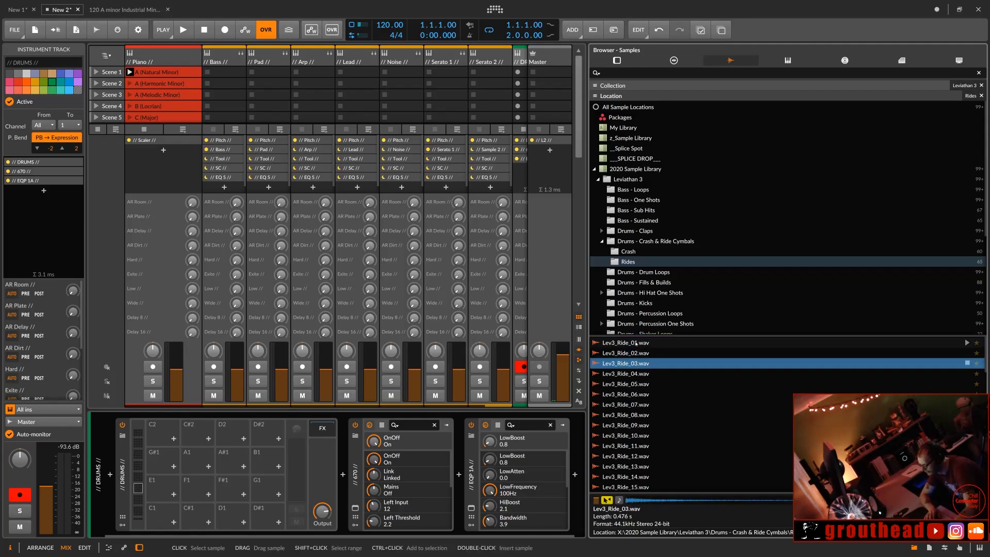
{"action": "left_click", "coordinate": [641, 354]}
{"action": "left_click_drag", "start_coordinate": [640, 355], "coordinate": [268, 434]}
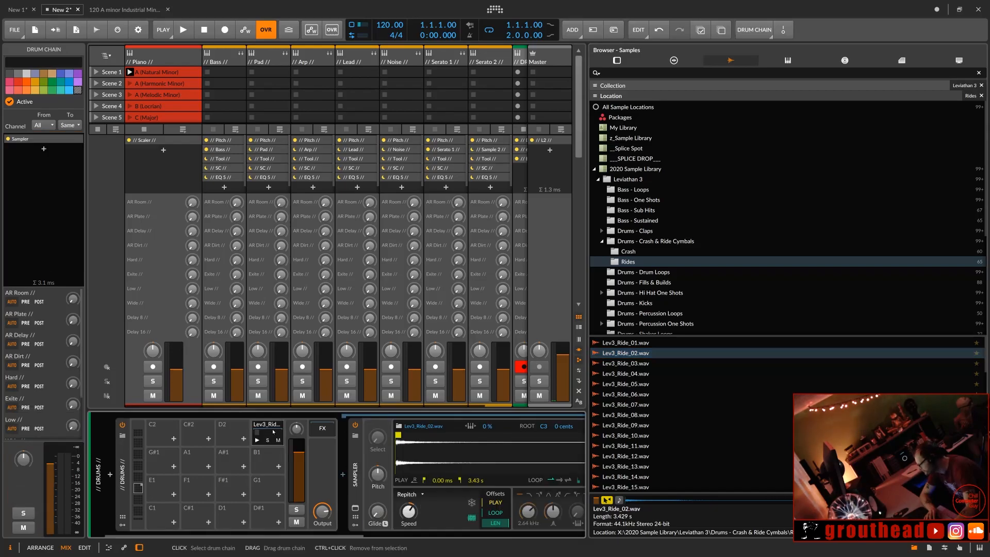
Step: Audition the ride samples from Lev3_Ride_03.wav to Lev3_Ride_08.wav and compare them with the ride on the D#2 pad
{"action": "left_click", "coordinate": [640, 364]}
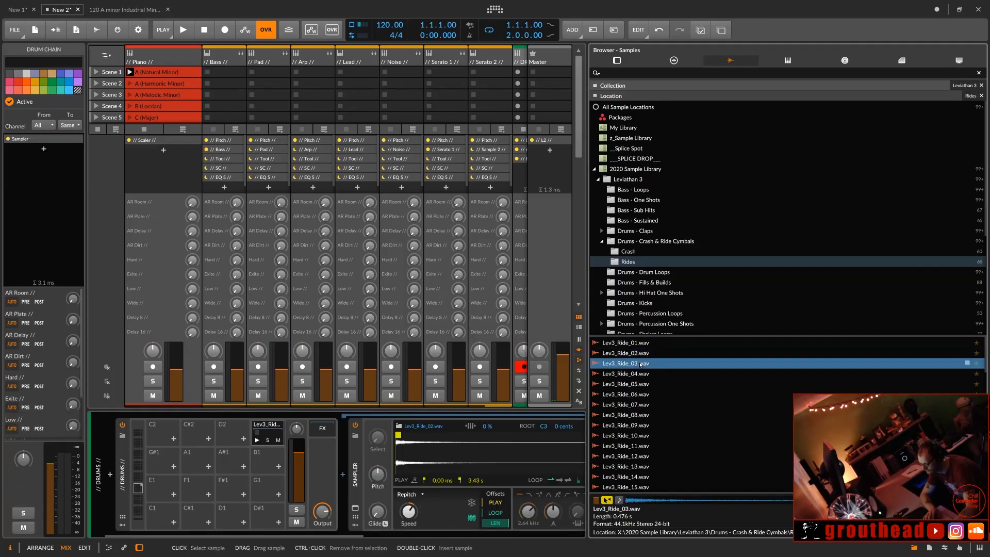
{"action": "key", "text": "Down"}
{"action": "key", "text": "Down"}
{"action": "key", "text": "Down"}
{"action": "key", "text": "Down"}
{"action": "key", "text": "Down"}
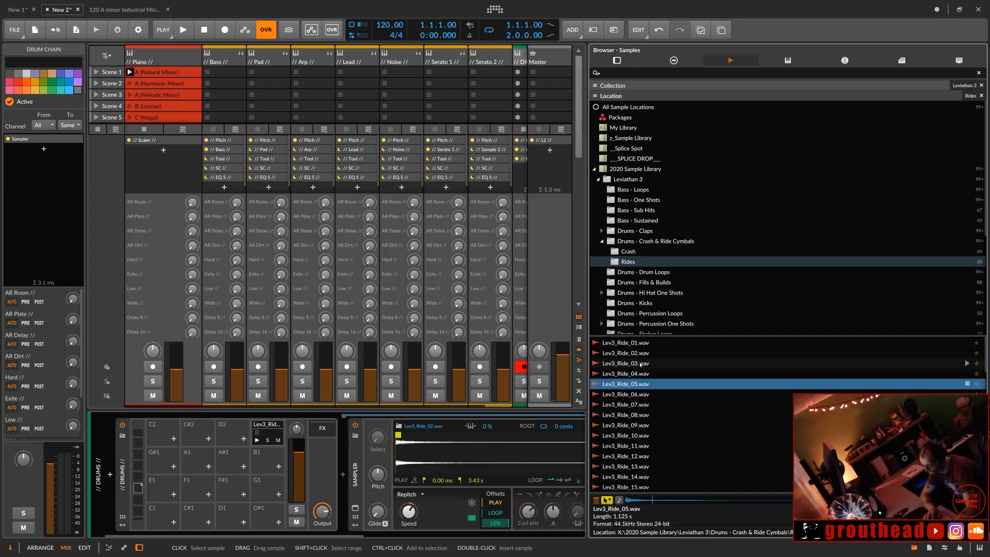
{"action": "key", "text": "Down"}
{"action": "key", "text": "Up"}
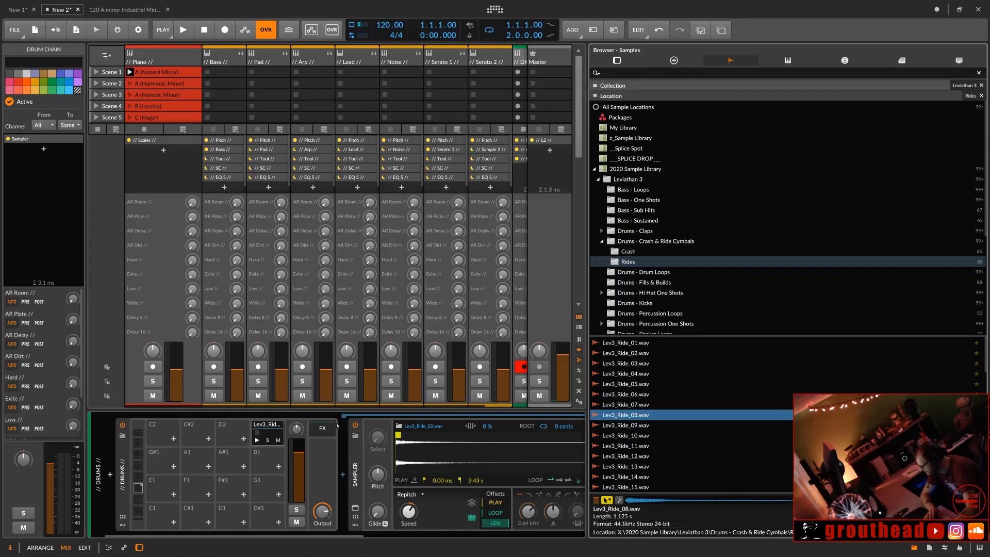
{"action": "left_click", "coordinate": [257, 441]}
{"action": "left_click", "coordinate": [257, 441]}
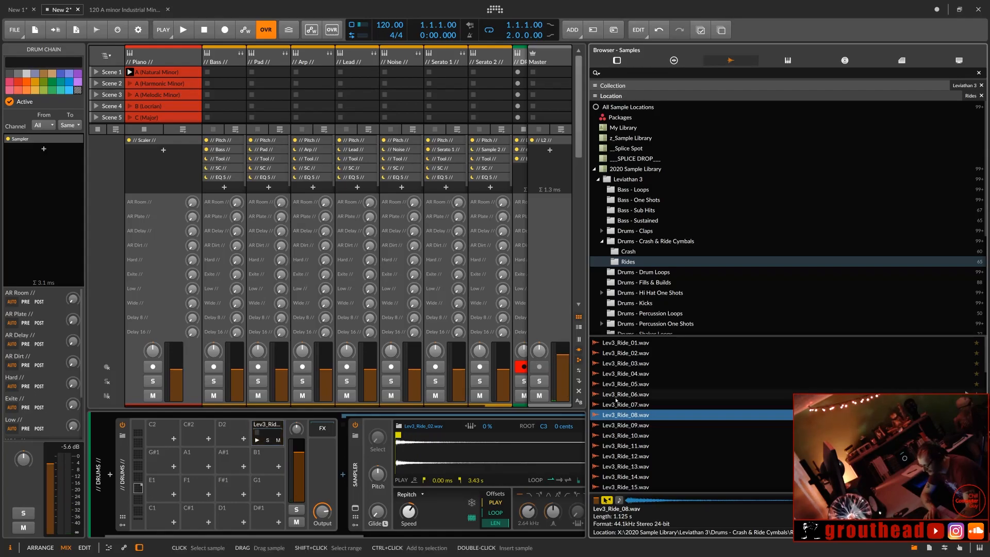
Step: Audition further ride samples from Lev3_Ride_07.wav onward to around Lev3_Ride_12.wav
{"action": "left_click", "coordinate": [620, 405]}
{"action": "key", "text": "Down"}
{"action": "key", "text": "Down"}
{"action": "key", "text": "Down"}
{"action": "key", "text": "Down"}
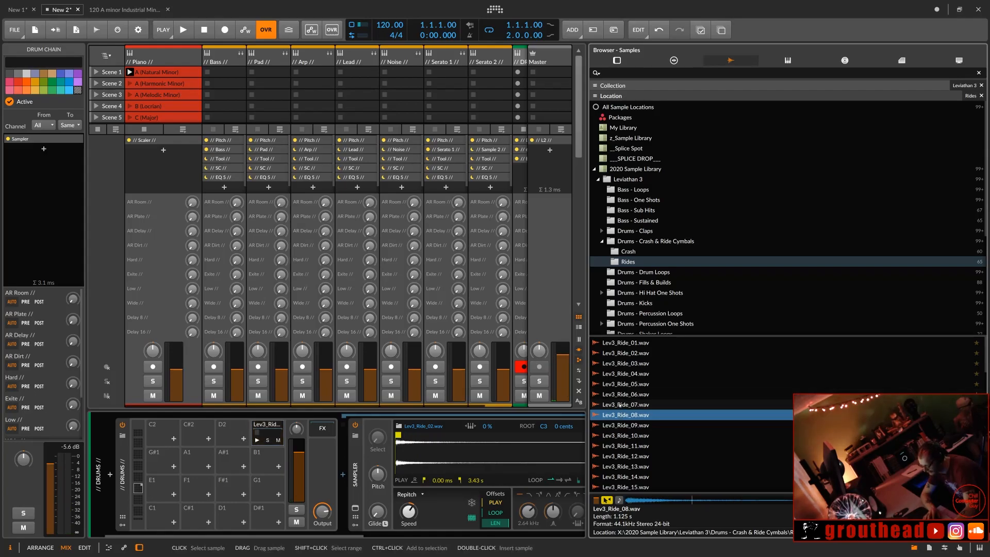
{"action": "key", "text": "Down"}
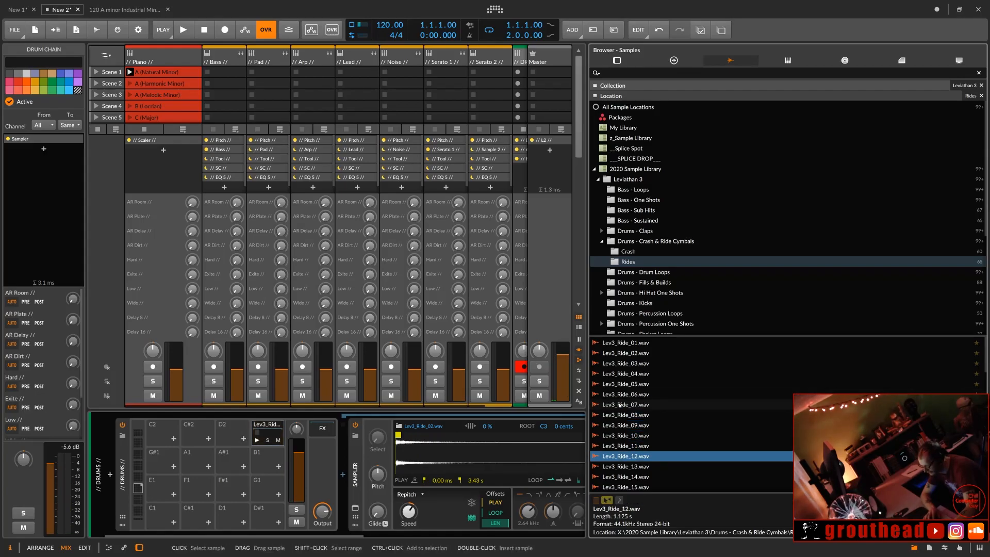
{"action": "key", "text": "Down"}
{"action": "key", "text": "Up"}
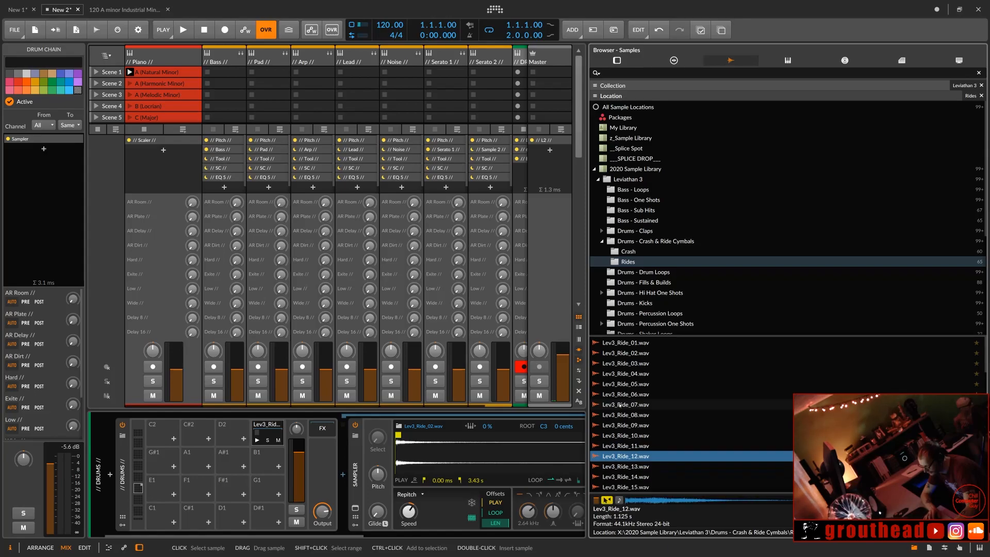
Step: Compare Lev3_Ride_14.wav with its neighbours and load it onto the D2 pad of the drum machine
{"action": "key", "text": "Down"}
{"action": "key", "text": "Down"}
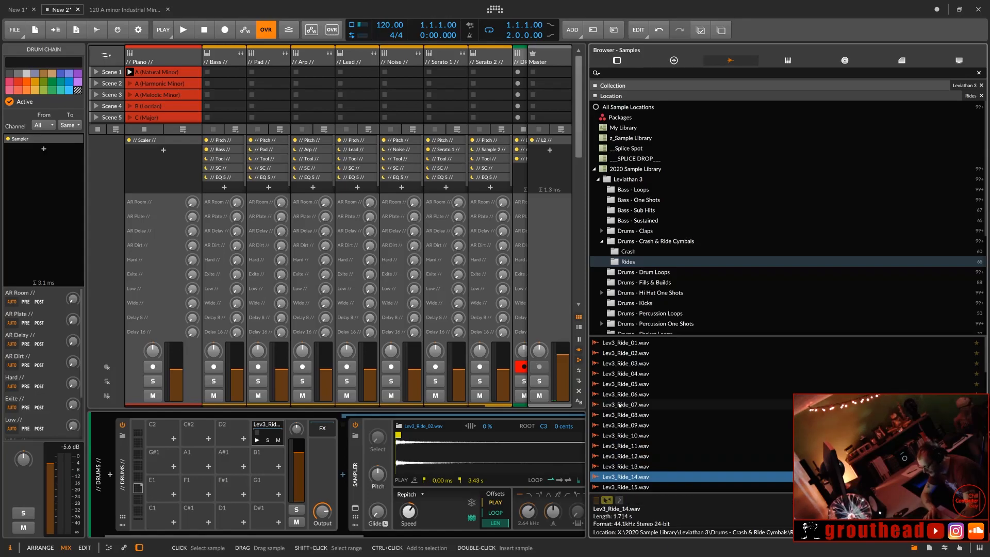
{"action": "key", "text": "Down"}
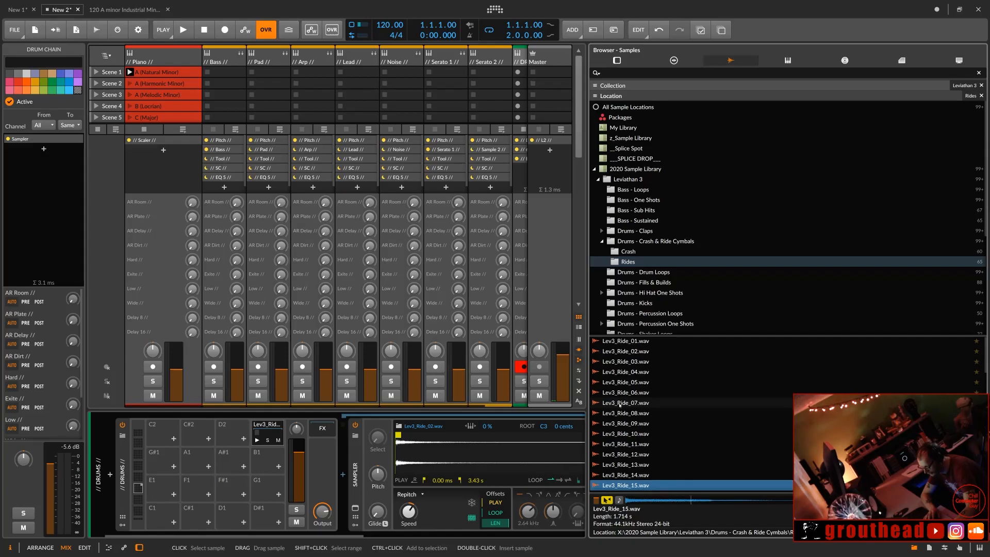
{"action": "key", "text": "Up"}
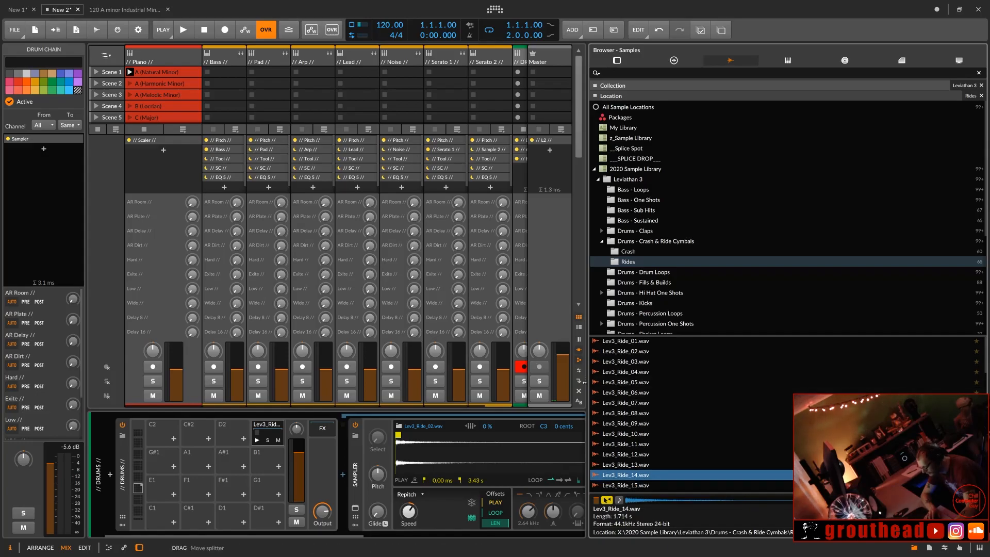
{"action": "left_click_drag", "start_coordinate": [624, 475], "coordinate": [237, 440]}
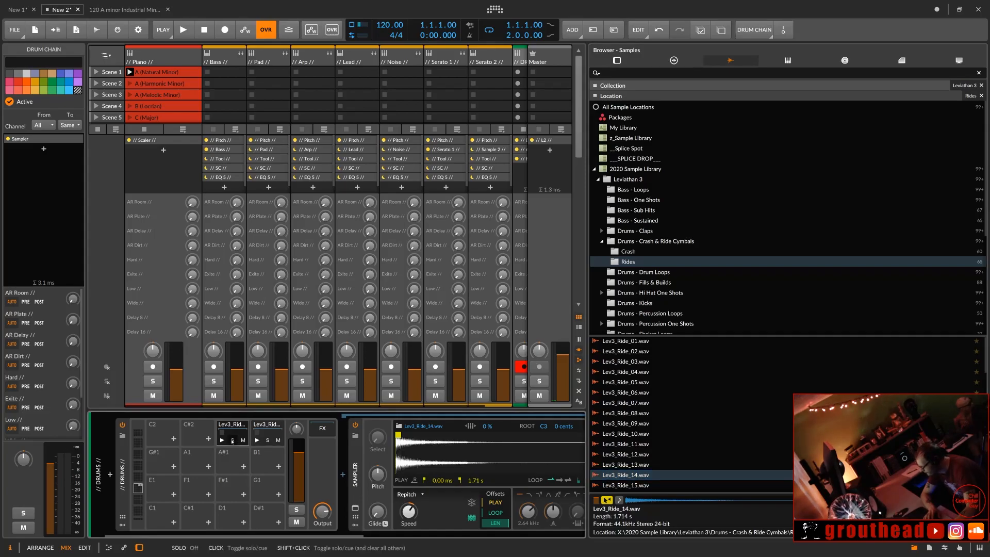
Step: Play the rides on the D2 and D#2 pads to compare them, leaving the D2 pad selected
{"action": "left_click", "coordinate": [222, 440]}
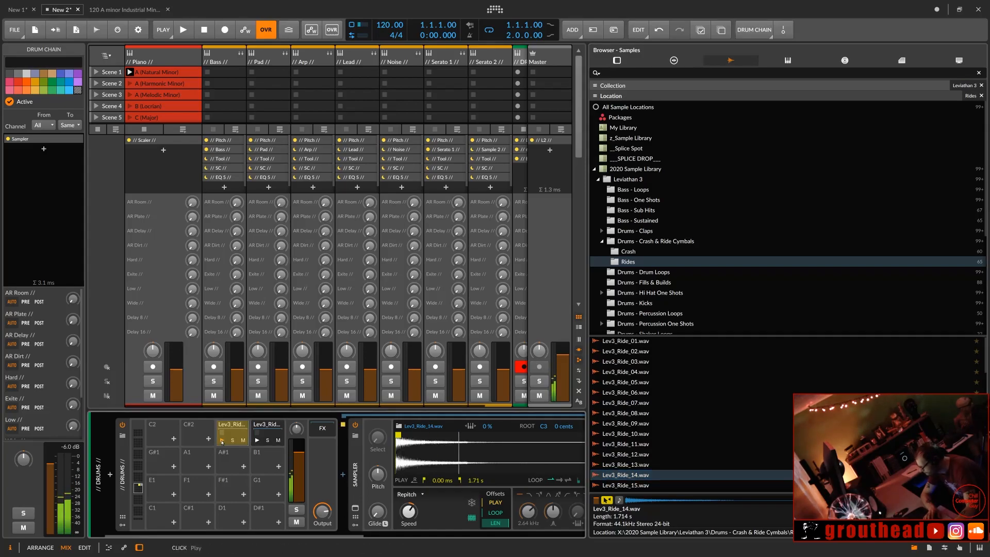
{"action": "left_click", "coordinate": [258, 440]}
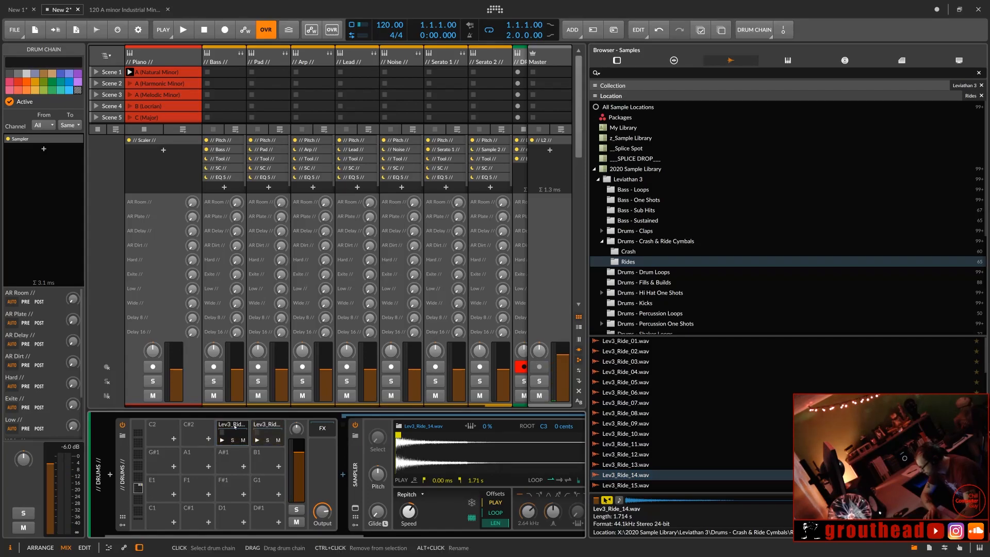
{"action": "left_click", "coordinate": [235, 426]}
{"action": "left_click", "coordinate": [234, 434]}
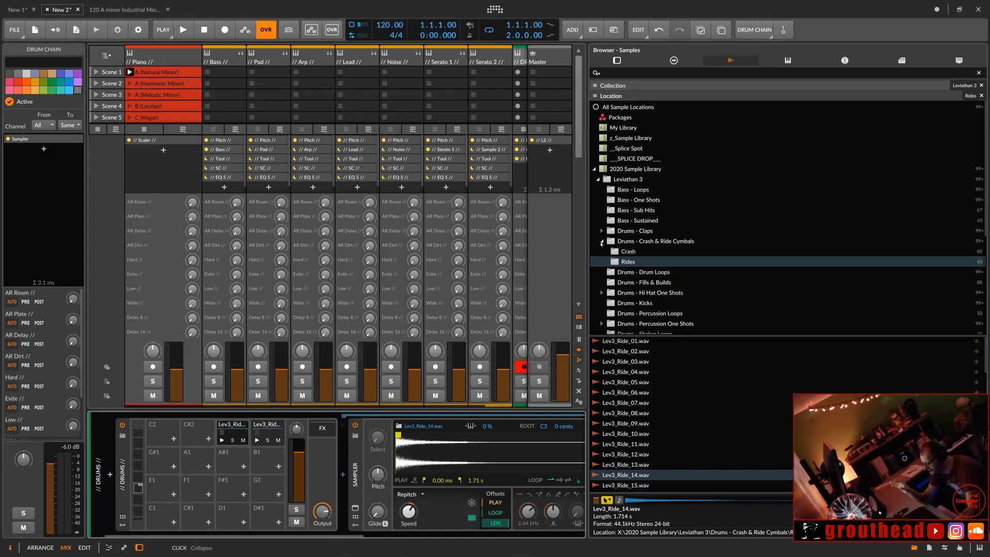
Step: Collapse the Drums - Crash & Ride Cymbals folder, list the Drums - Kicks samples from the start, and enlarge the results list
{"action": "left_click", "coordinate": [601, 242]}
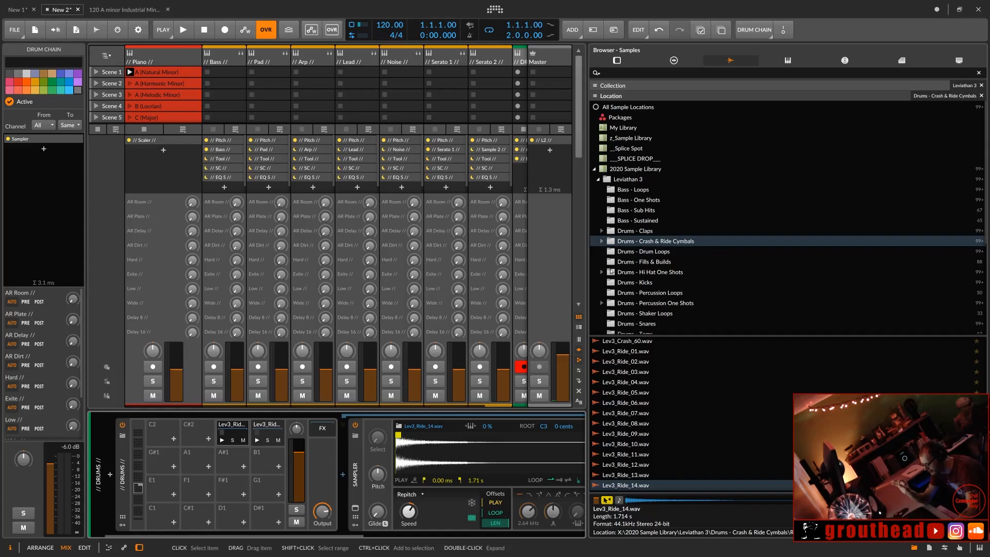
{"action": "left_click", "coordinate": [636, 283]}
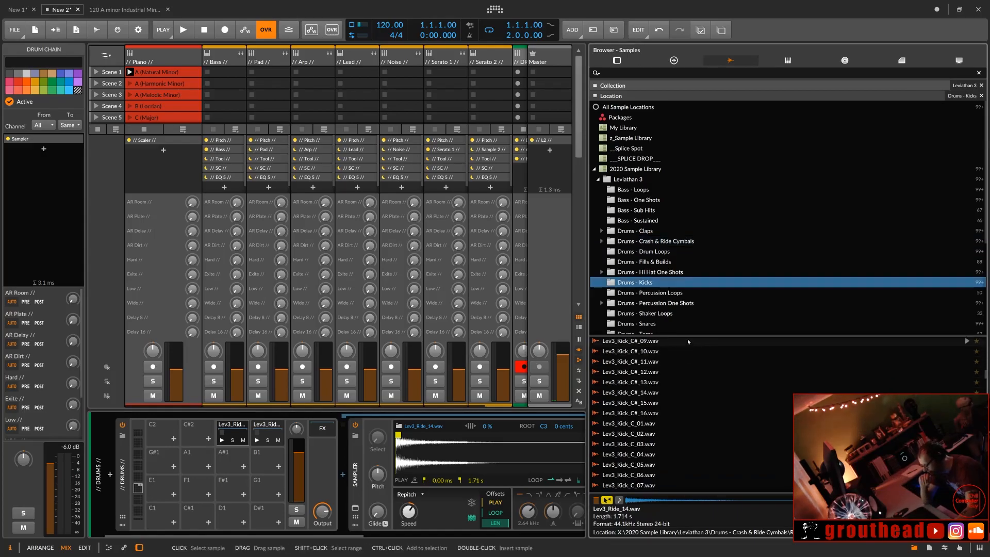
{"action": "left_click_drag", "start_coordinate": [688, 336], "coordinate": [693, 261]}
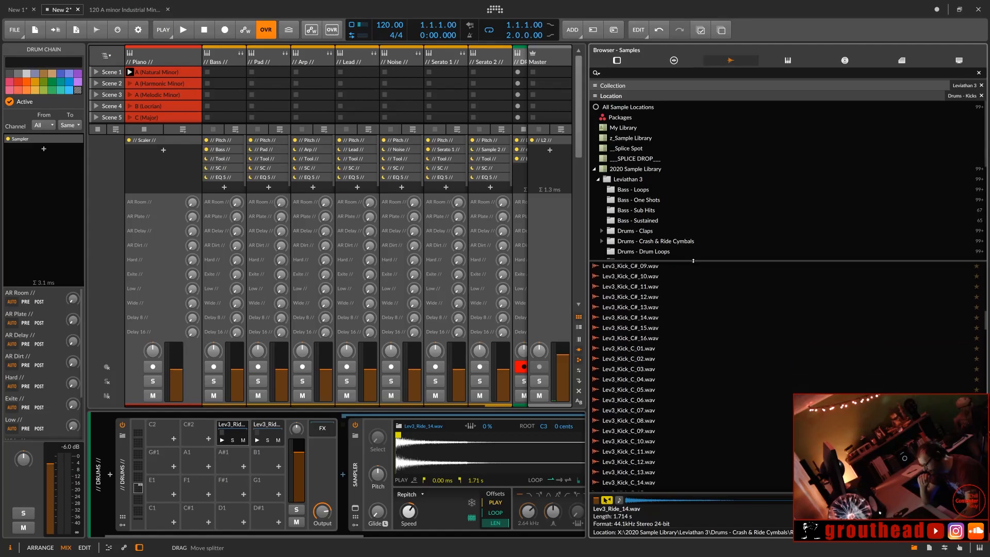
{"action": "scroll", "coordinate": [694, 350], "scroll_direction": "down", "scroll_amount": 5}
{"action": "scroll", "coordinate": [695, 350], "scroll_direction": "up", "scroll_amount": 1}
{"action": "scroll", "coordinate": [694, 350], "scroll_direction": "up", "scroll_amount": 20}
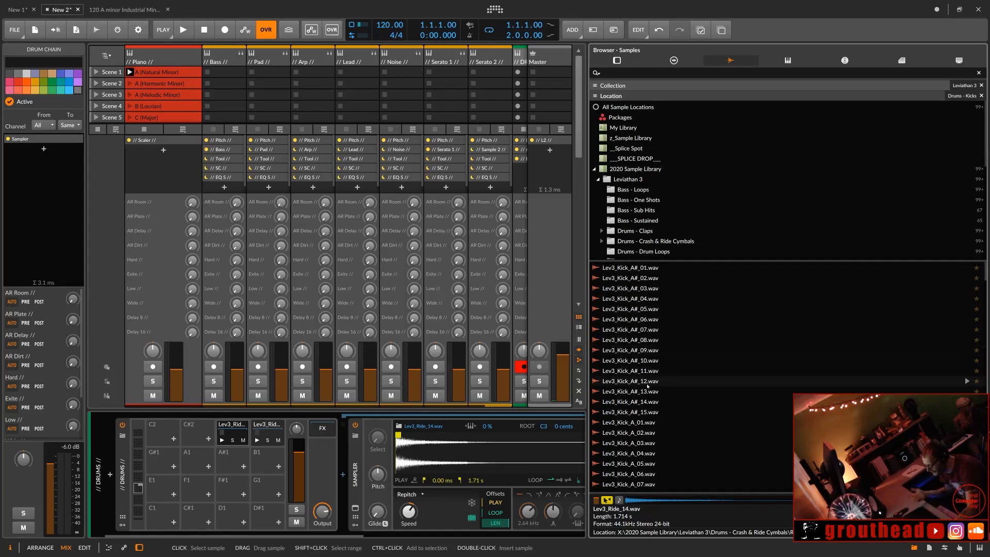
Step: Audition the kicks Lev3_Kick_A_01.wav to Lev3_Kick_A_03.wav, going back and forth to compare them
{"action": "left_click", "coordinate": [645, 424]}
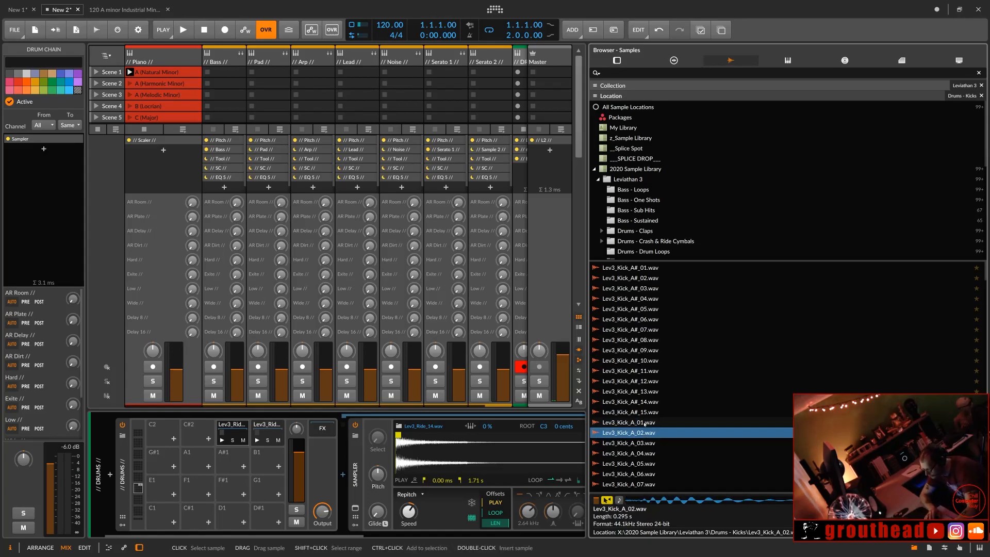
{"action": "key", "text": "Down"}
{"action": "key", "text": "Down"}
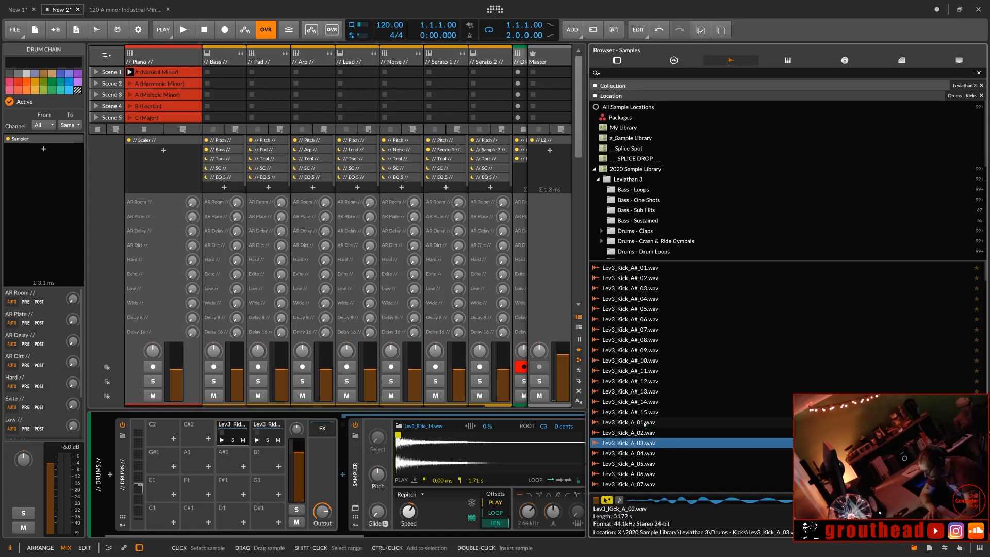
{"action": "key", "text": "Up"}
{"action": "key", "text": "Up"}
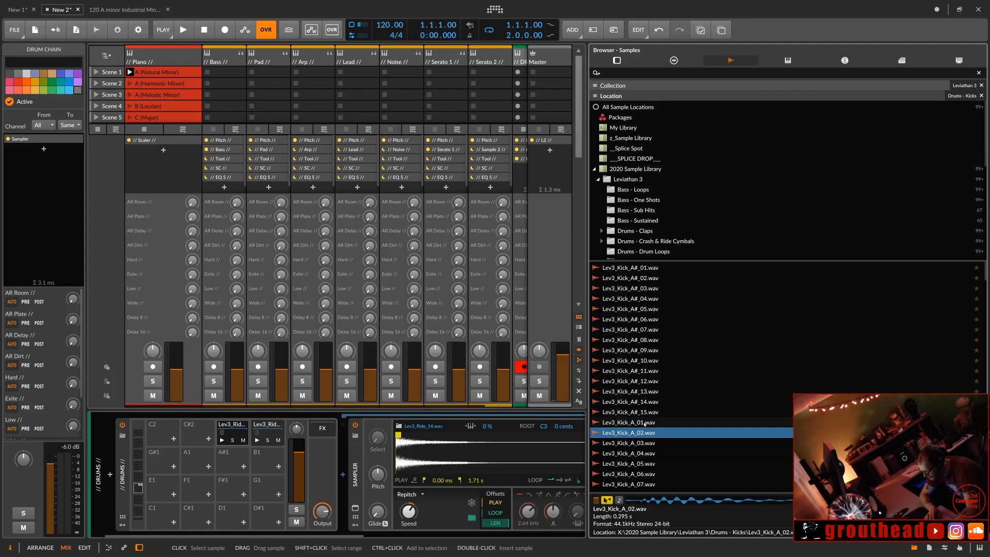
{"action": "key", "text": "Down"}
{"action": "key", "text": "Up"}
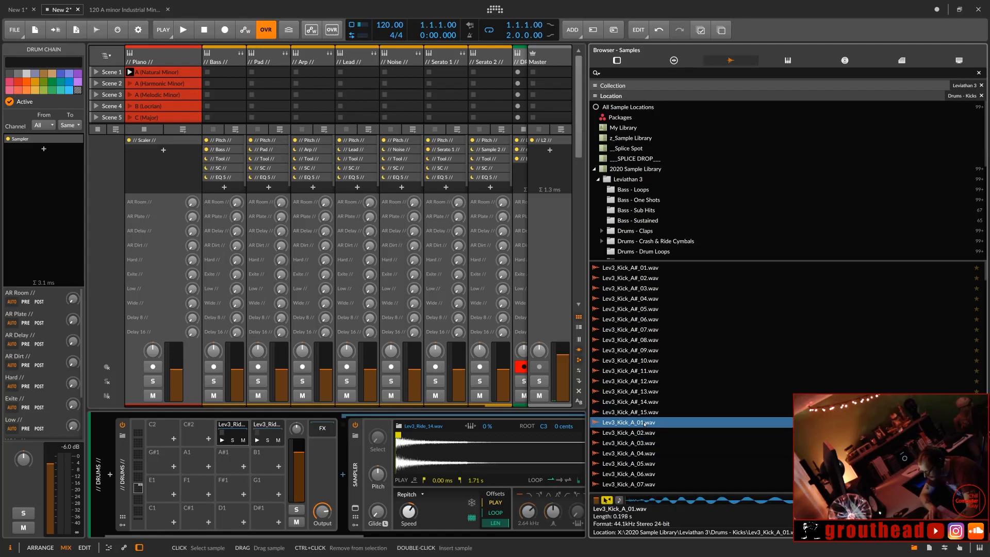
Step: Audition the following kick samples up to Lev3_Kick_A_06.wav
{"action": "key", "text": "Down"}
{"action": "key", "text": "Down"}
{"action": "key", "text": "Down"}
{"action": "key", "text": "Down"}
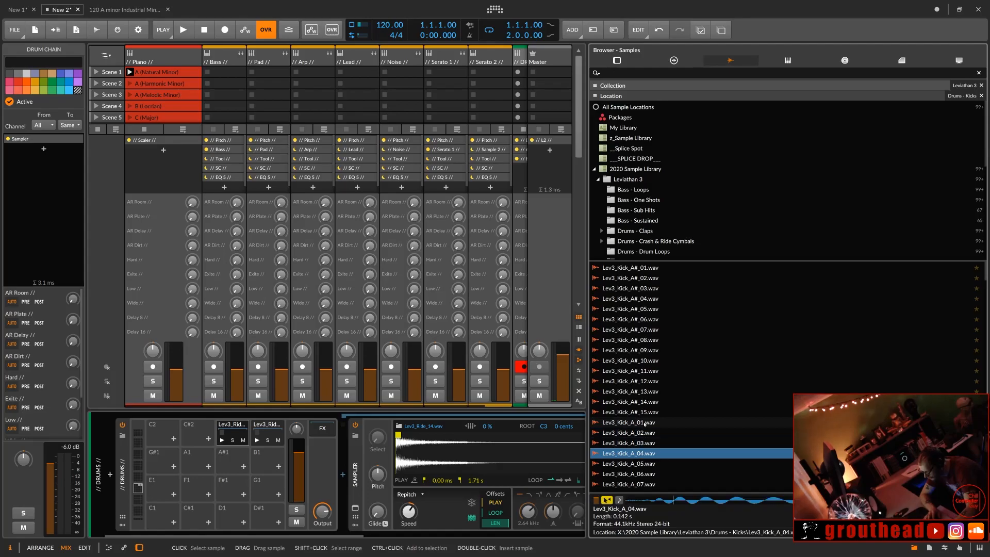
{"action": "key", "text": "Down"}
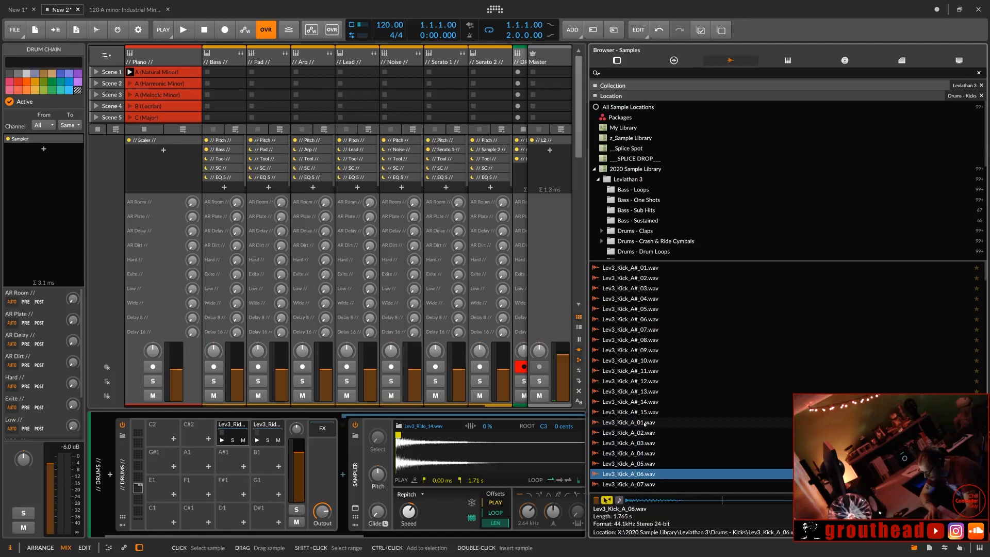
Step: Audition the kick samples one after another from Lev3_Kick_A_07.wav to Lev3_Kick_A_22.wav
{"action": "key", "text": "Down"}
{"action": "key", "text": "Down"}
{"action": "key", "text": "Down"}
{"action": "key", "text": "Down"}
{"action": "key", "text": "Down"}
{"action": "key", "text": "Down"}
{"action": "key", "text": "Down"}
{"action": "key", "text": "Down"}
{"action": "key", "text": "Down"}
{"action": "key", "text": "Down"}
{"action": "key", "text": "Down"}
{"action": "key", "text": "Down"}
{"action": "key", "text": "Down"}
{"action": "key", "text": "Down"}
{"action": "key", "text": "Down"}
{"action": "key", "text": "Down"}
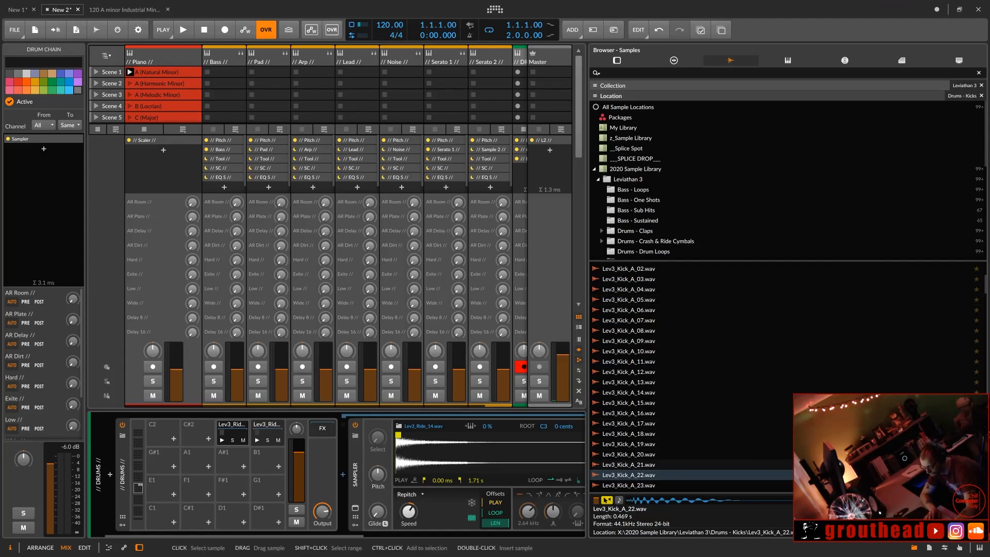
Step: Replay Lev3_Kick_A_22.wav, compare it with its neighbours, and continue auditioning up to Lev3_Kick_B_01.wav
{"action": "left_click", "coordinate": [707, 501]}
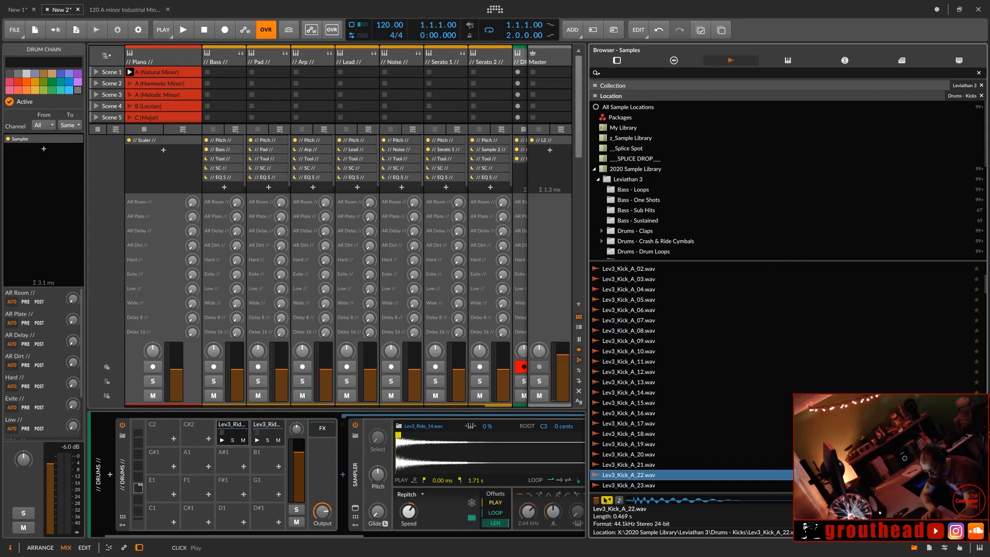
{"action": "key", "text": "Up"}
{"action": "key", "text": "Down"}
{"action": "key", "text": "Down"}
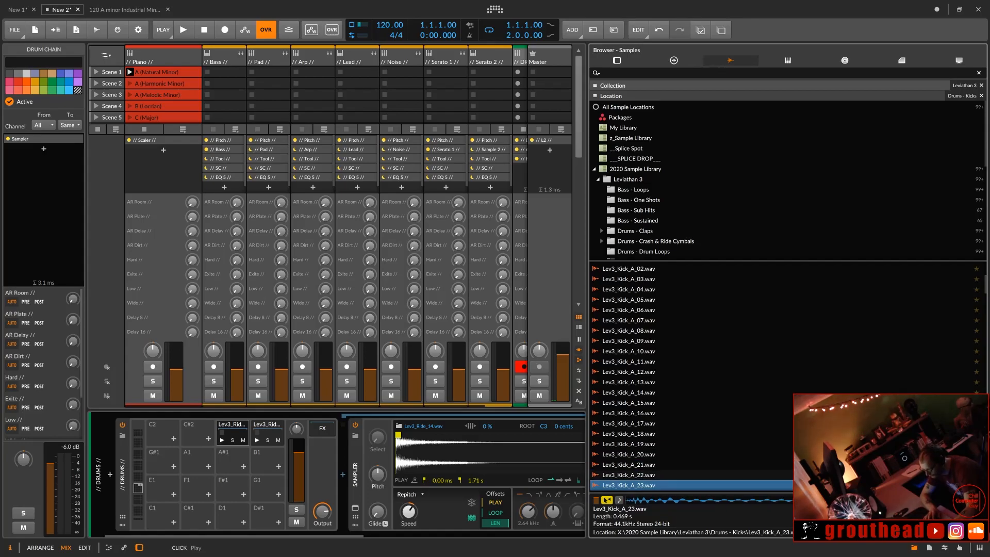
{"action": "key", "text": "Down"}
{"action": "key", "text": "Down"}
{"action": "key", "text": "Down"}
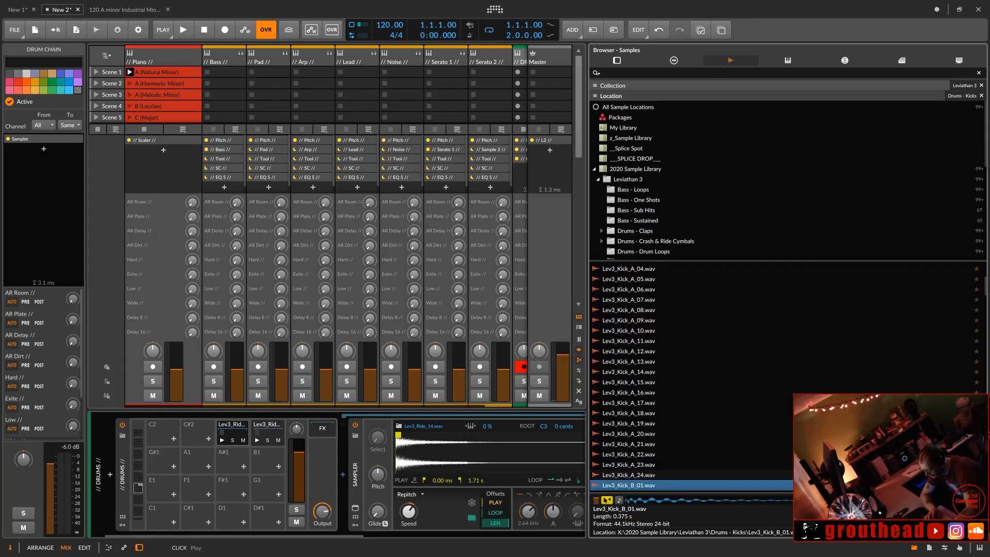
Step: Go back up the kicks list to Lev3_Kick_A_01.wav, load it onto the C1 pad of the drum machine, and play the pad
{"action": "key", "text": "Up"}
{"action": "key", "text": "Up"}
{"action": "key", "text": "Up"}
{"action": "key", "text": "Up"}
{"action": "key", "text": "Up"}
{"action": "key", "text": "Up"}
{"action": "key", "text": "Up"}
{"action": "key", "text": "Up"}
{"action": "key", "text": "Up"}
{"action": "key", "text": "Up"}
{"action": "key", "text": "Up"}
{"action": "key", "text": "Up"}
{"action": "key", "text": "Up"}
{"action": "key", "text": "Up"}
{"action": "key", "text": "Up"}
{"action": "key", "text": "Up"}
{"action": "key", "text": "Up"}
{"action": "key", "text": "Up"}
{"action": "key", "text": "Up"}
{"action": "key", "text": "Up"}
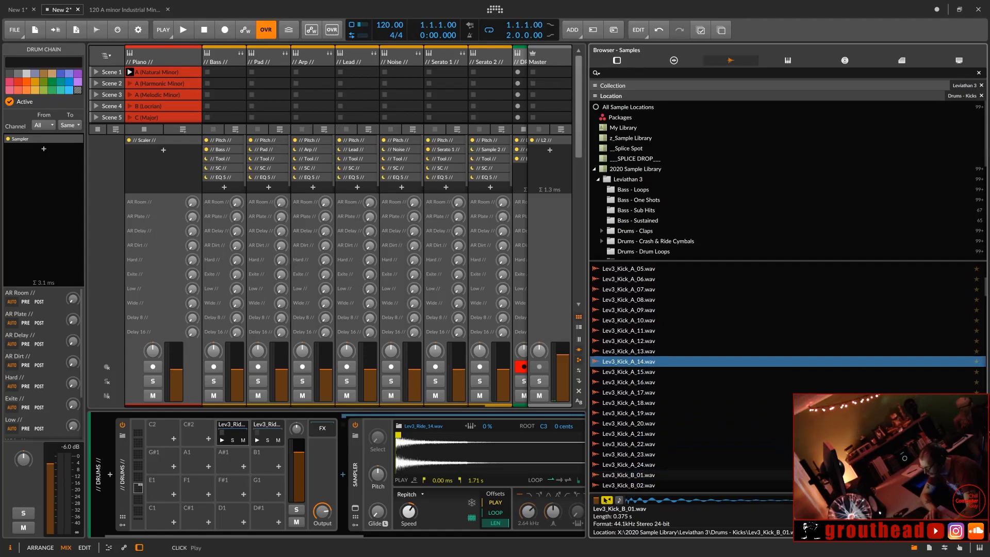
{"action": "key", "text": "Up"}
{"action": "key", "text": "Up"}
{"action": "key", "text": "Up"}
{"action": "key", "text": "Up"}
{"action": "key", "text": "Up"}
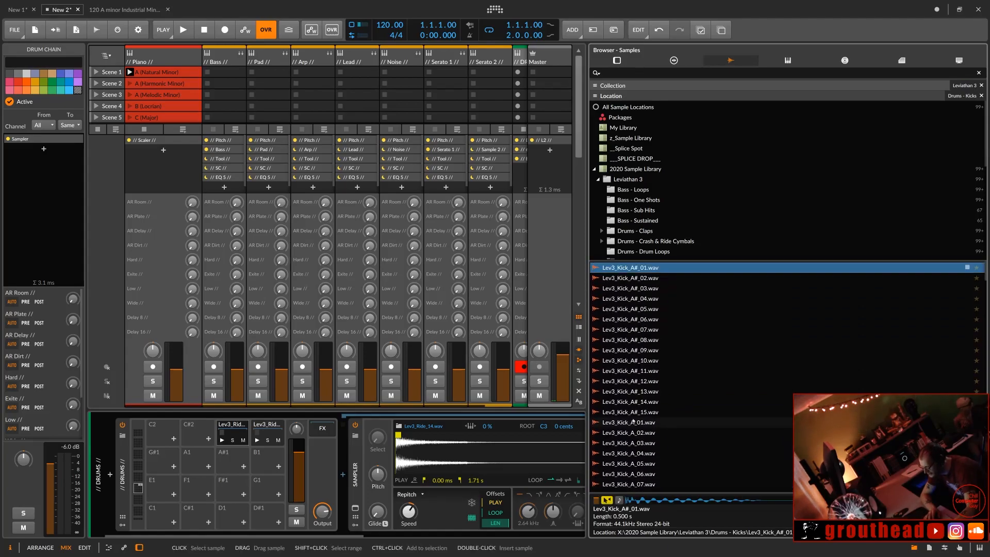
{"action": "left_click", "coordinate": [651, 424]}
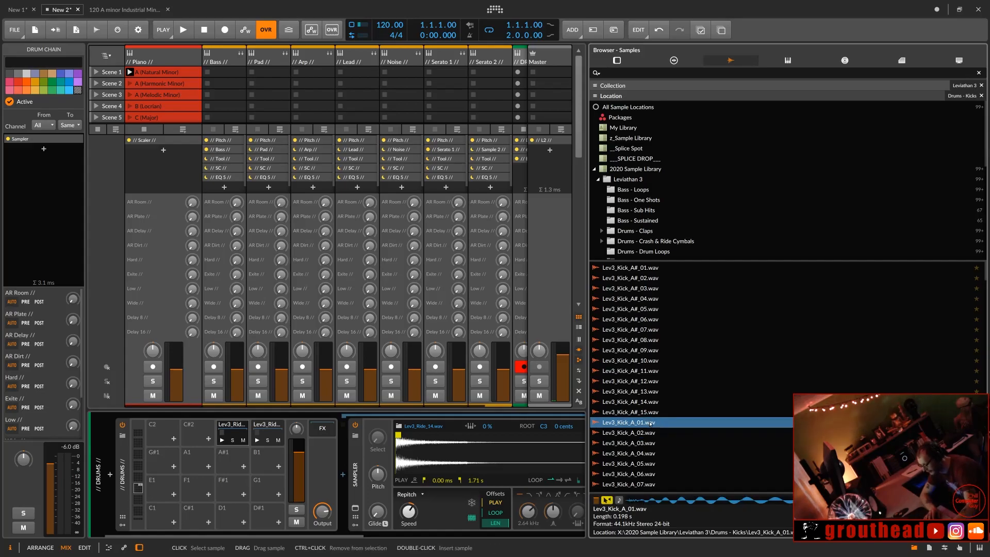
{"action": "left_click_drag", "start_coordinate": [651, 424], "coordinate": [171, 513]}
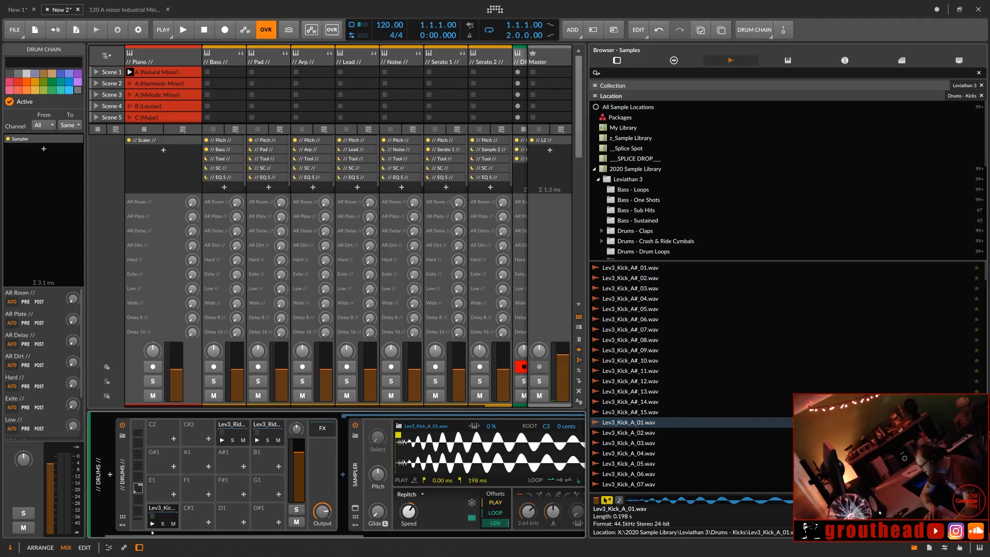
{"action": "left_click", "coordinate": [152, 525]}
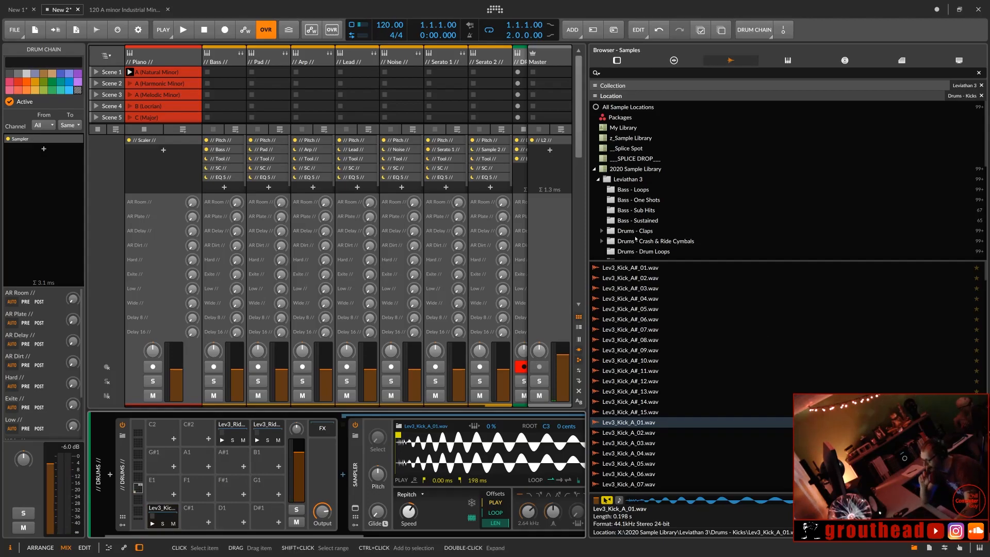
Step: List the Open samples of the Drums - Hi Hat One Shots folder and audition Lev3_Ohh_001.wav
{"action": "scroll", "coordinate": [636, 239], "scroll_direction": "down", "scroll_amount": 1}
{"action": "scroll", "coordinate": [636, 239], "scroll_direction": "down", "scroll_amount": 2}
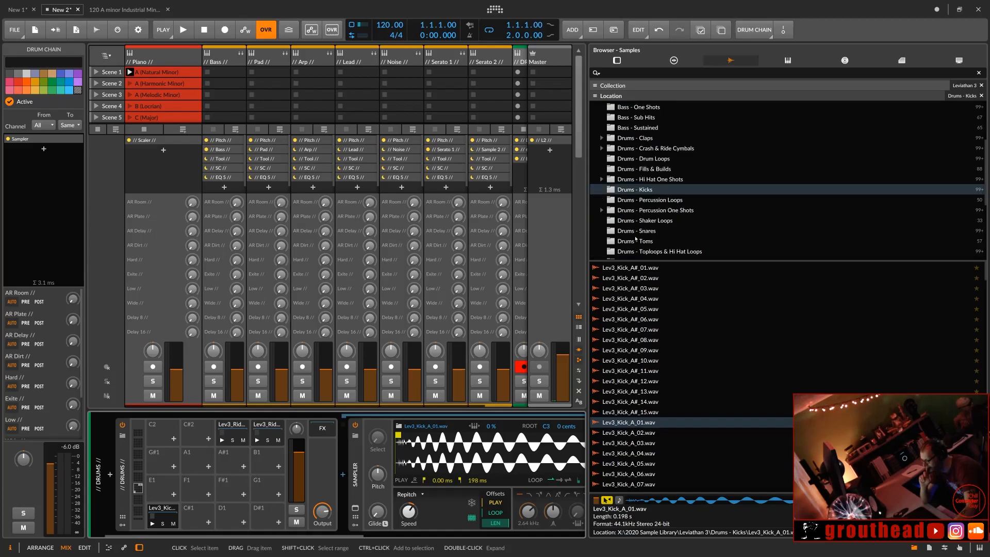
{"action": "left_click", "coordinate": [602, 179]}
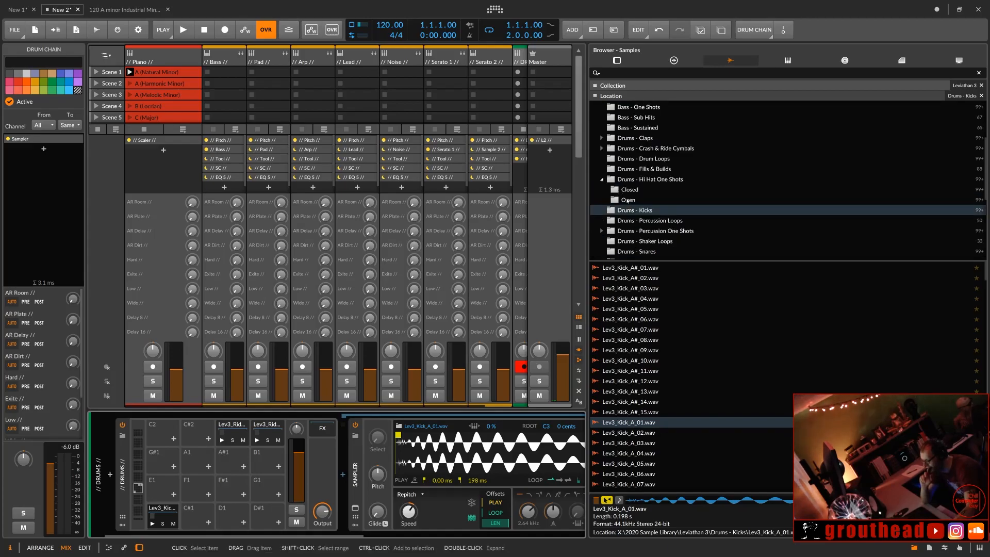
{"action": "left_click", "coordinate": [628, 200]}
{"action": "left_click", "coordinate": [639, 268]}
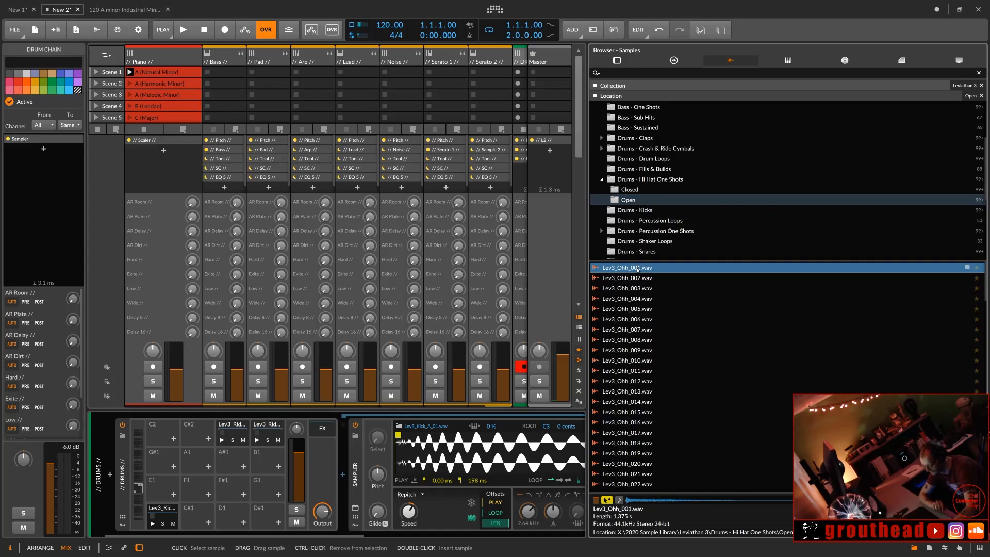
Step: Audition the open hi-hats one after another from Lev3_Ohh_002.wav to about Lev3_Ohh_009.wav
{"action": "key", "text": "Down"}
{"action": "key", "text": "Down"}
{"action": "key", "text": "Down"}
{"action": "key", "text": "Down"}
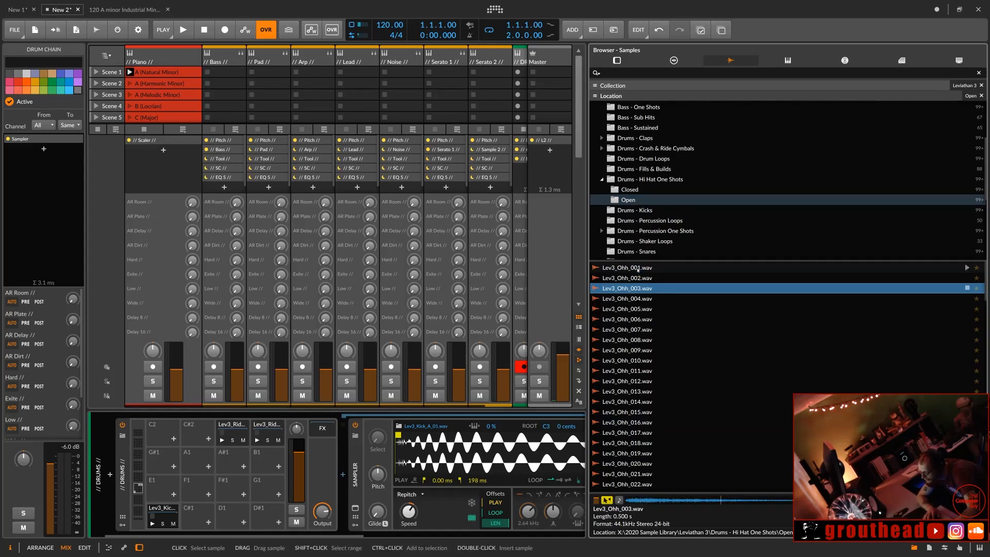
{"action": "key", "text": "Down"}
{"action": "key", "text": "Down"}
{"action": "key", "text": "Down"}
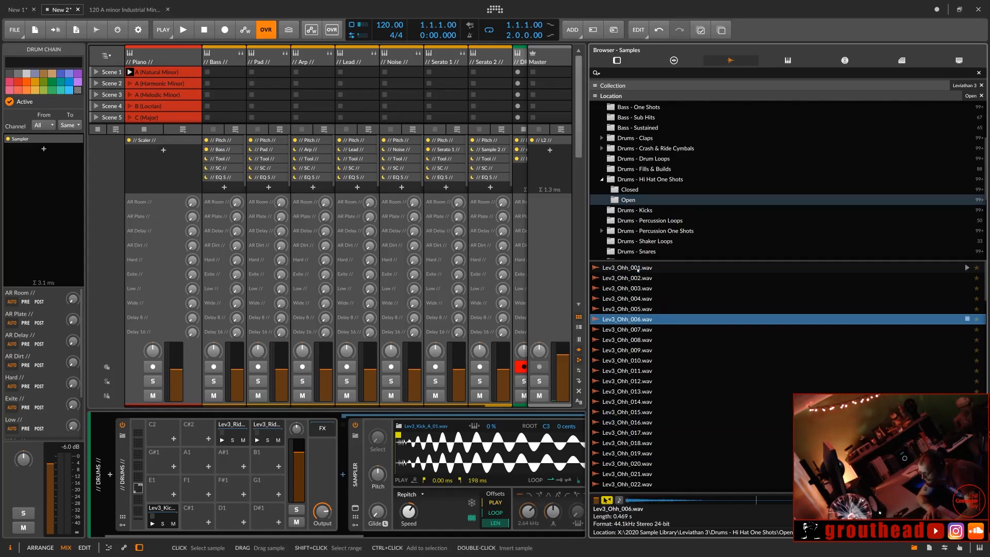
{"action": "key", "text": "Down"}
{"action": "key", "text": "Down"}
{"action": "key", "text": "Down"}
{"action": "key", "text": "Down"}
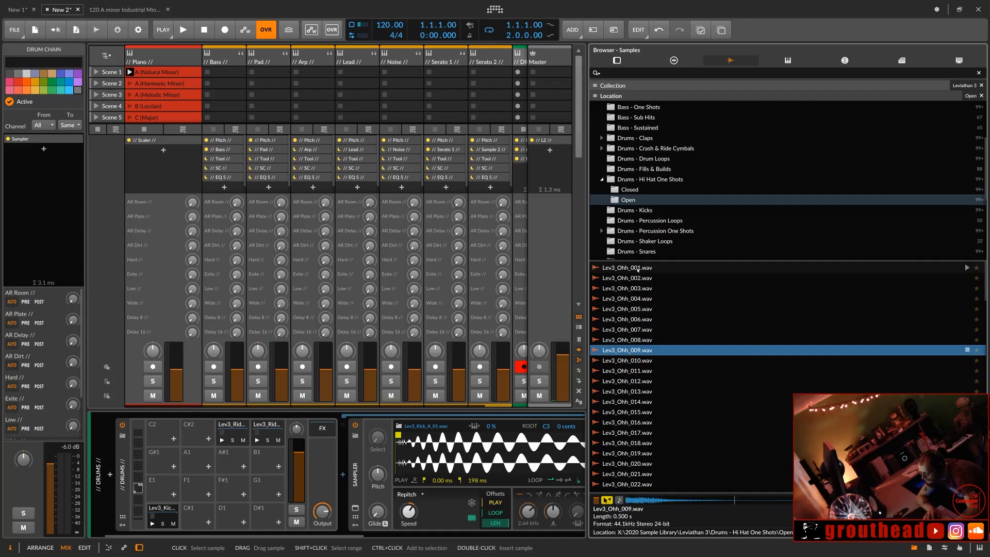
Step: Continue auditioning open hi-hats around Lev3_Ohh_010.wav, replaying neighbouring samples, up to Lev3_Ohh_016.wav
{"action": "key", "text": "Down"}
{"action": "key", "text": "Up"}
{"action": "key", "text": "Up"}
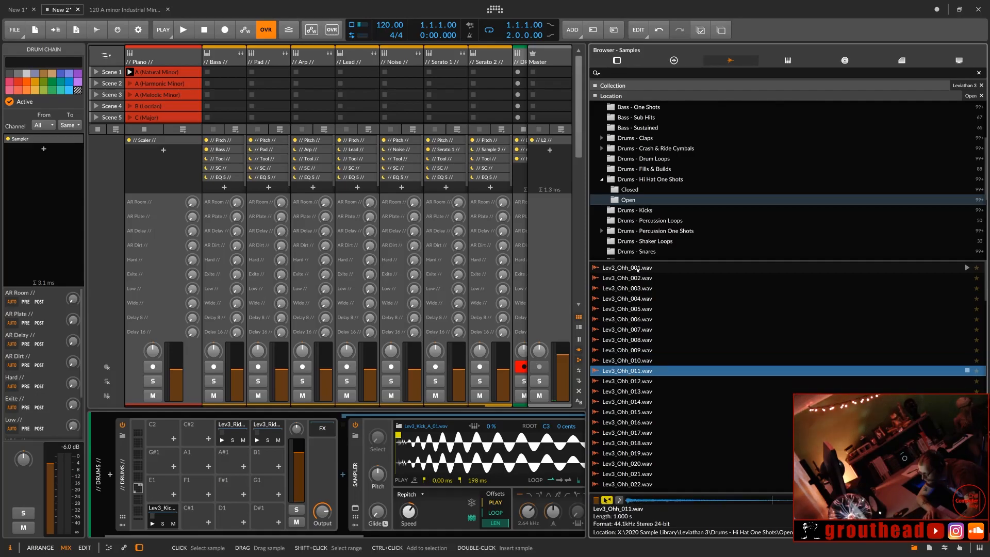
{"action": "key", "text": "Down"}
{"action": "key", "text": "Down"}
{"action": "key", "text": "Down"}
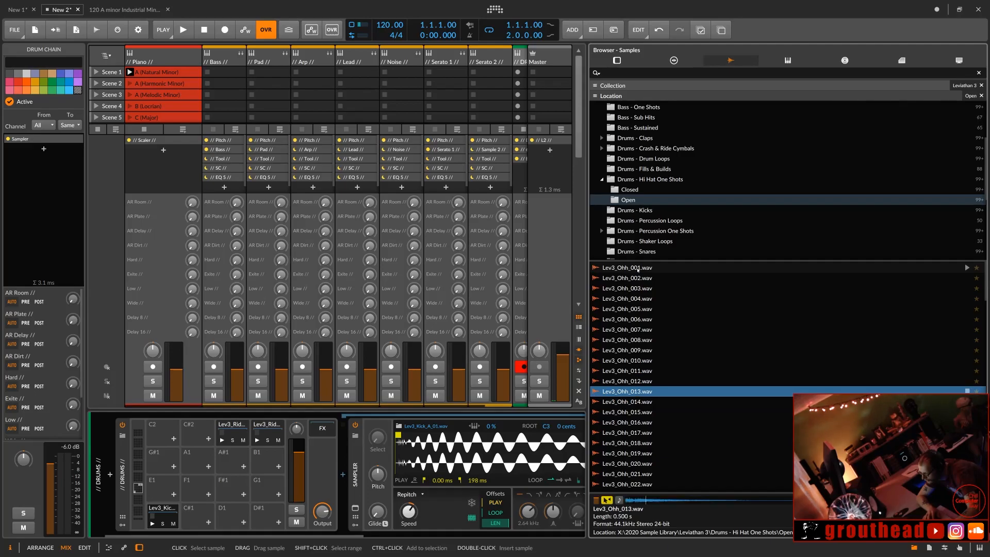
{"action": "key", "text": "Down"}
{"action": "key", "text": "Down"}
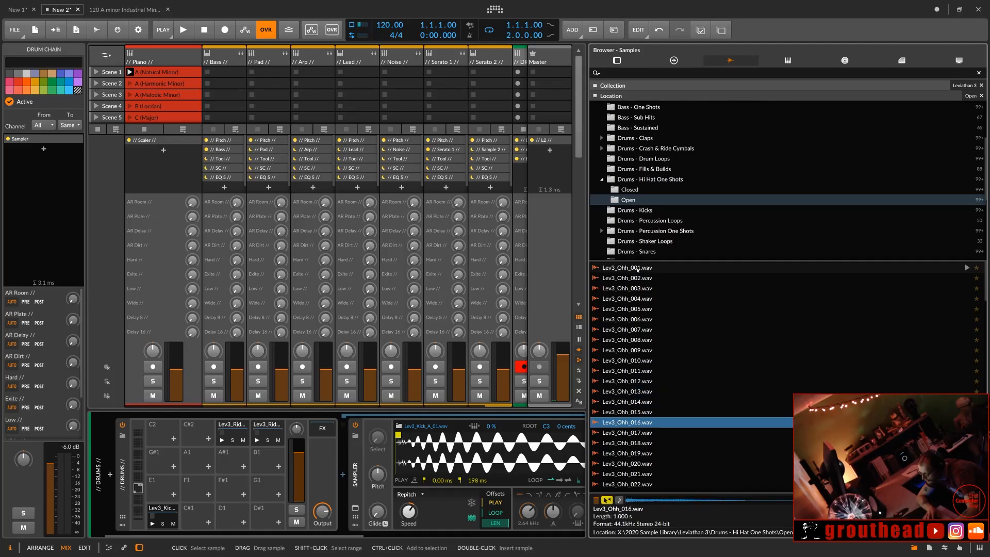
Step: Compare Lev3_Ohh_015.wav with the samples after it, up to Lev3_Ohh_019.wav
{"action": "key", "text": "Up"}
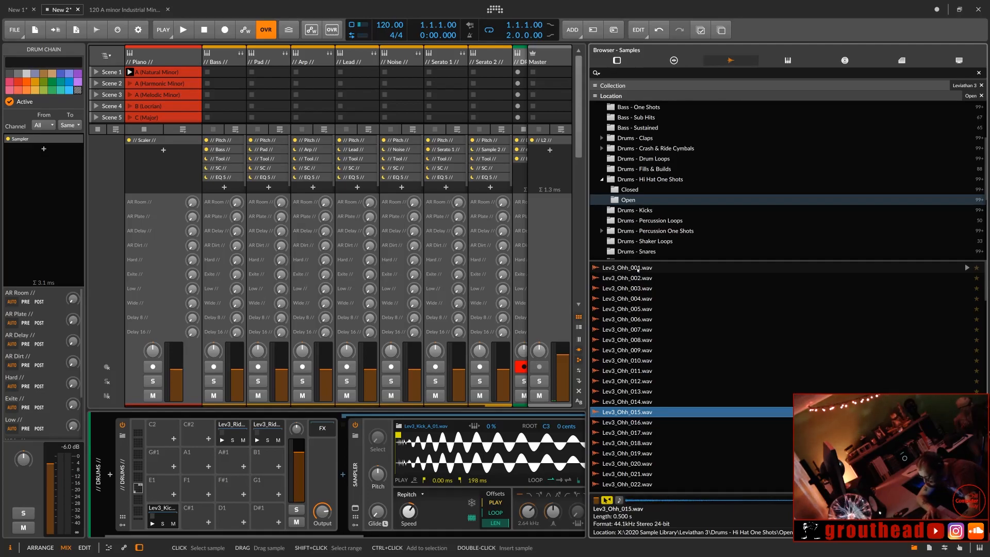
{"action": "key", "text": "Down"}
{"action": "key", "text": "Down"}
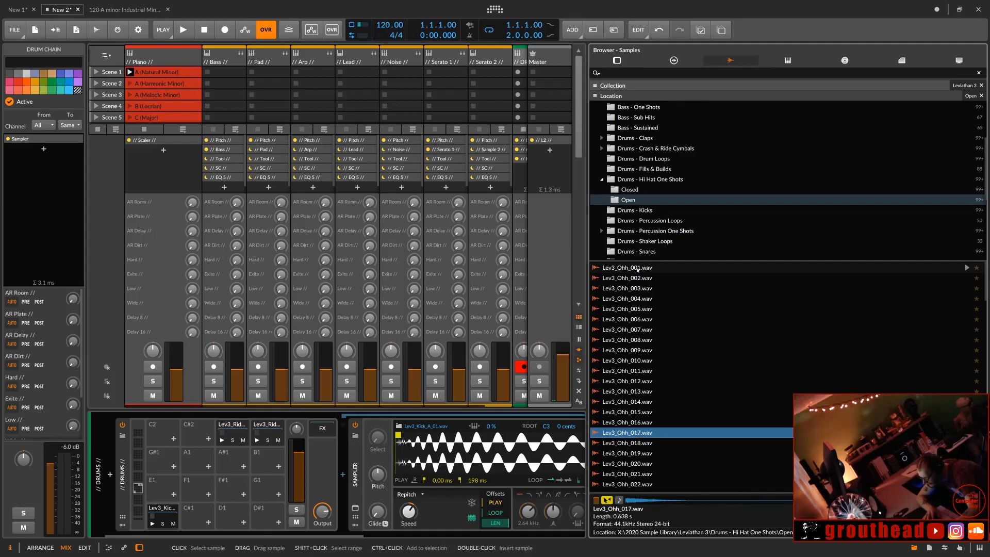
{"action": "key", "text": "Down"}
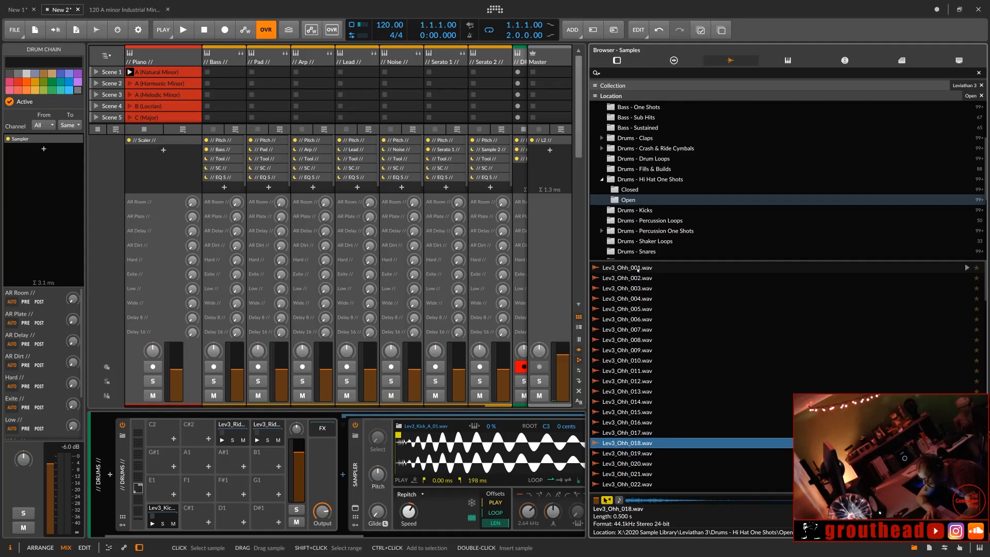
{"action": "key", "text": "Down"}
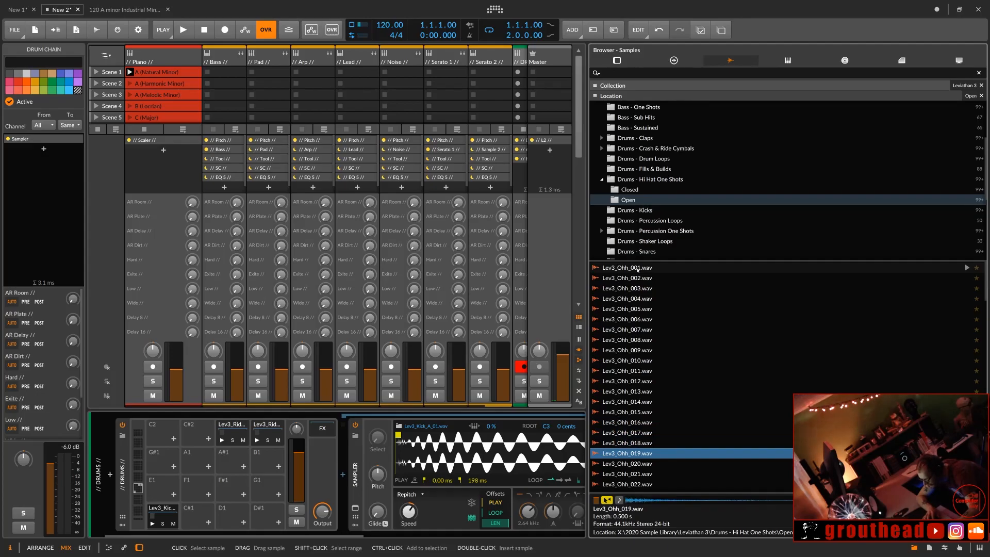
Step: Audition the next open hi-hats from Lev3_Ohh_020.wav to Lev3_Ohh_027.wav
{"action": "key", "text": "Down"}
{"action": "key", "text": "Down"}
{"action": "key", "text": "Down"}
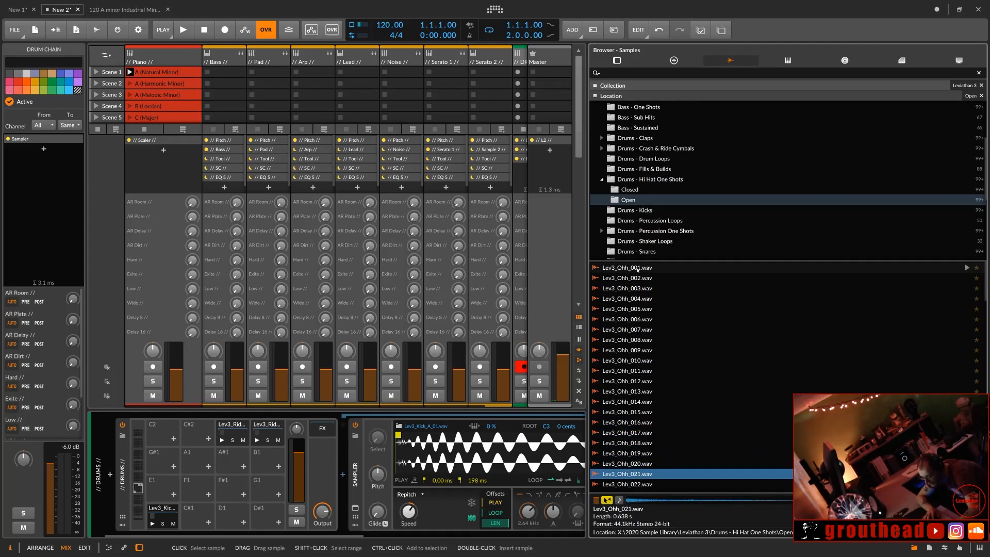
{"action": "key", "text": "Down"}
{"action": "key", "text": "Down"}
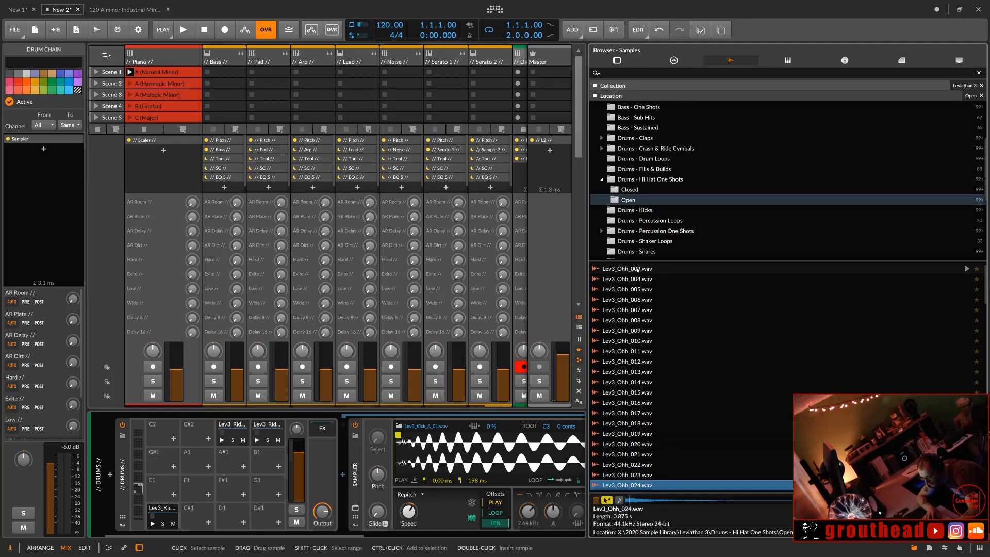
{"action": "key", "text": "Down"}
{"action": "key", "text": "Down"}
{"action": "key", "text": "Down"}
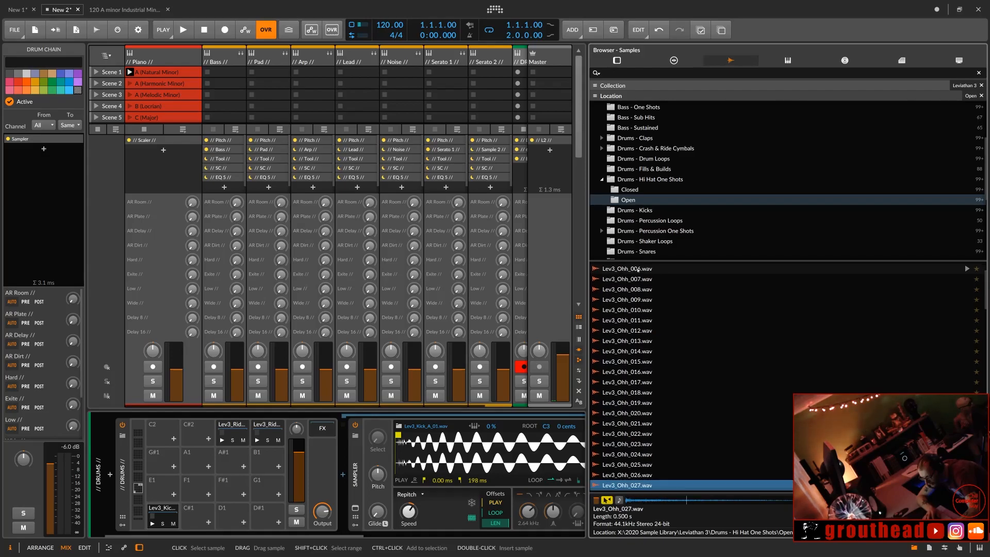
Step: Compare the open hi-hats Lev3_Ohh_026.wav to Lev3_Ohh_029.wav, ending with Lev3_Ohh_028.wav selected
{"action": "key", "text": "Up"}
{"action": "key", "text": "Down"}
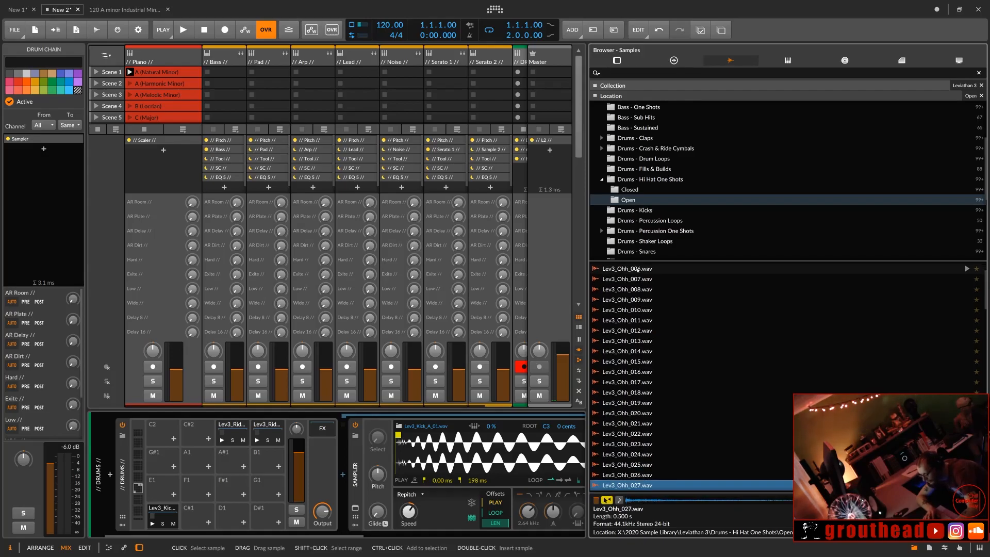
{"action": "key", "text": "Down"}
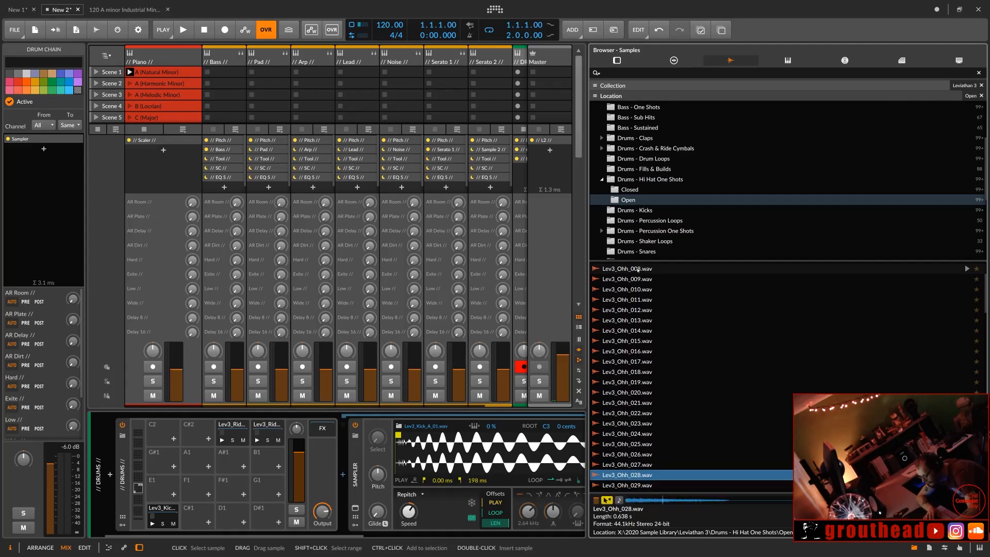
{"action": "key", "text": "Down"}
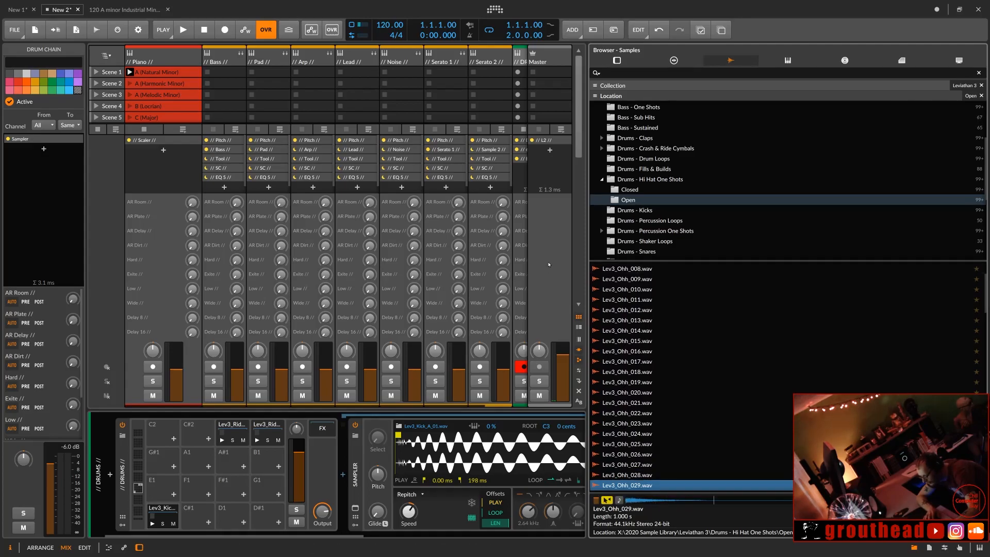
{"action": "key", "text": "Up"}
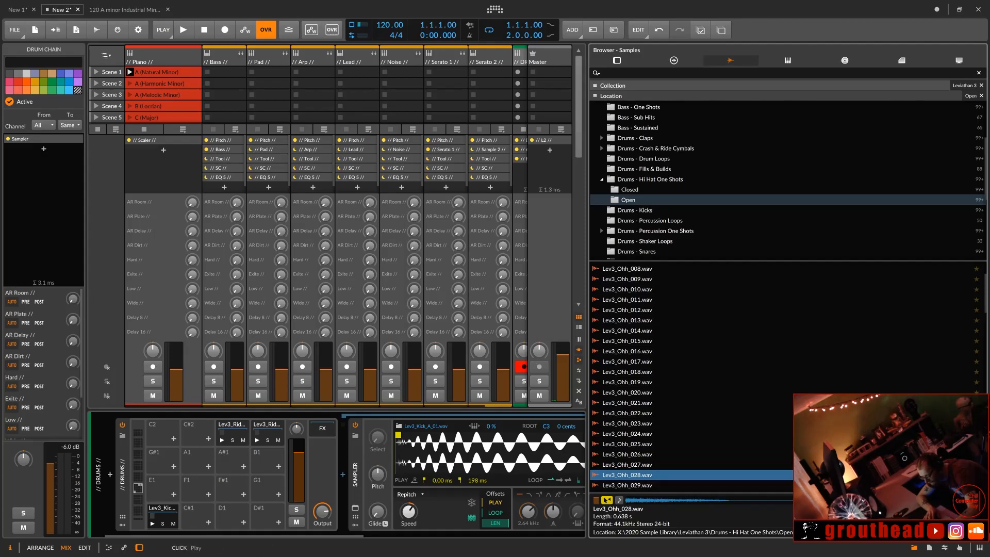
Step: Audition the open hi-hats from Lev3_Ohh_029.wav to Lev3_Ohh_035.wav
{"action": "key", "text": "Down"}
{"action": "key", "text": "Down"}
{"action": "key", "text": "Down"}
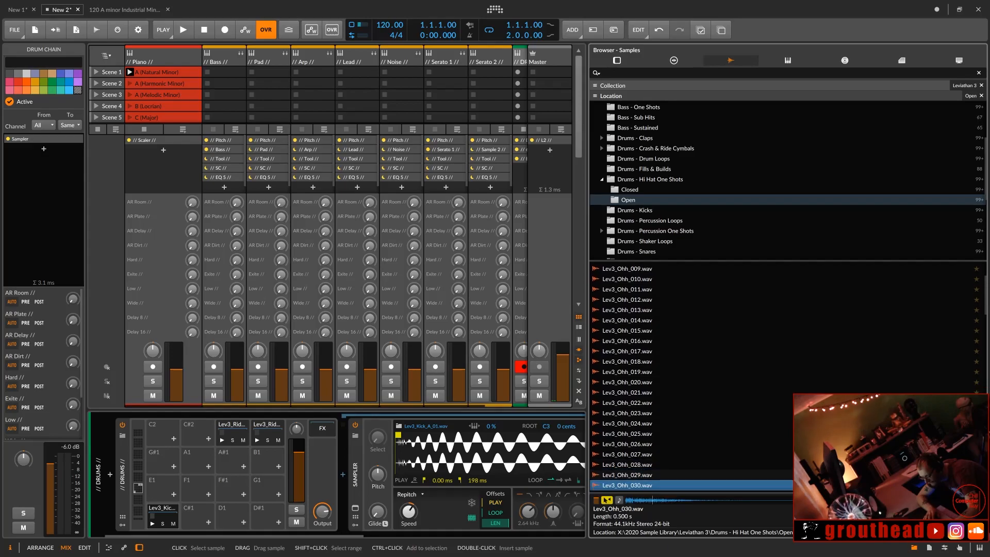
{"action": "key", "text": "Down"}
{"action": "key", "text": "Down"}
{"action": "key", "text": "Down"}
{"action": "key", "text": "Down"}
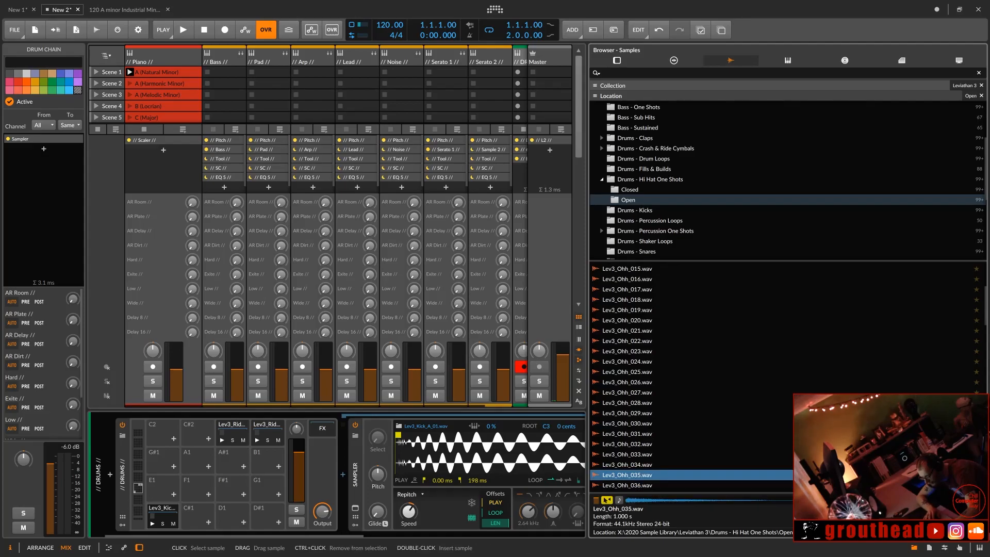
Step: Continue through the open hi-hats from Lev3_Ohh_036.wav to Lev3_Ohh_042.wav
{"action": "key", "text": "Down"}
{"action": "key", "text": "Down"}
{"action": "key", "text": "Down"}
{"action": "key", "text": "Down"}
{"action": "key", "text": "Down"}
{"action": "key", "text": "Down"}
{"action": "key", "text": "Down"}
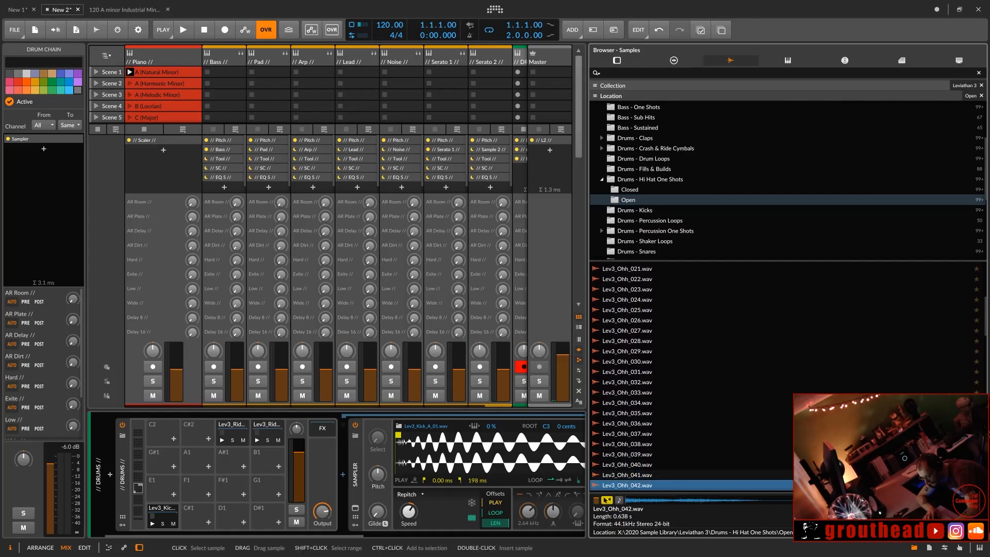
Step: Compare the open hi-hats Lev3_Ohh_042.wav to Lev3_Ohh_044.wav, replaying them and ending on Lev3_Ohh_044.wav
{"action": "key", "text": "Down"}
{"action": "key", "text": "Down"}
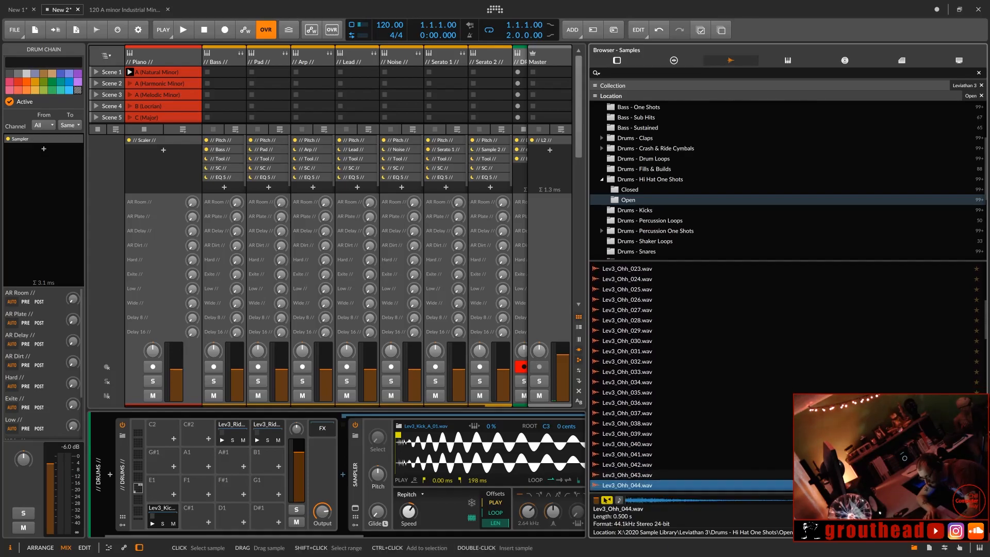
{"action": "key", "text": "Up"}
{"action": "key", "text": "Up"}
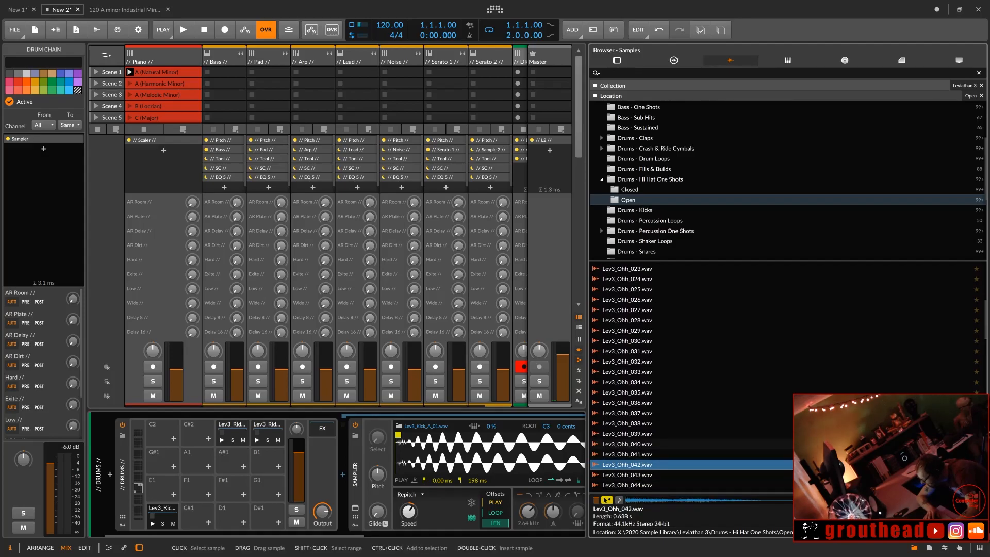
{"action": "key", "text": "Down"}
{"action": "key", "text": "Down"}
{"action": "key", "text": "Down"}
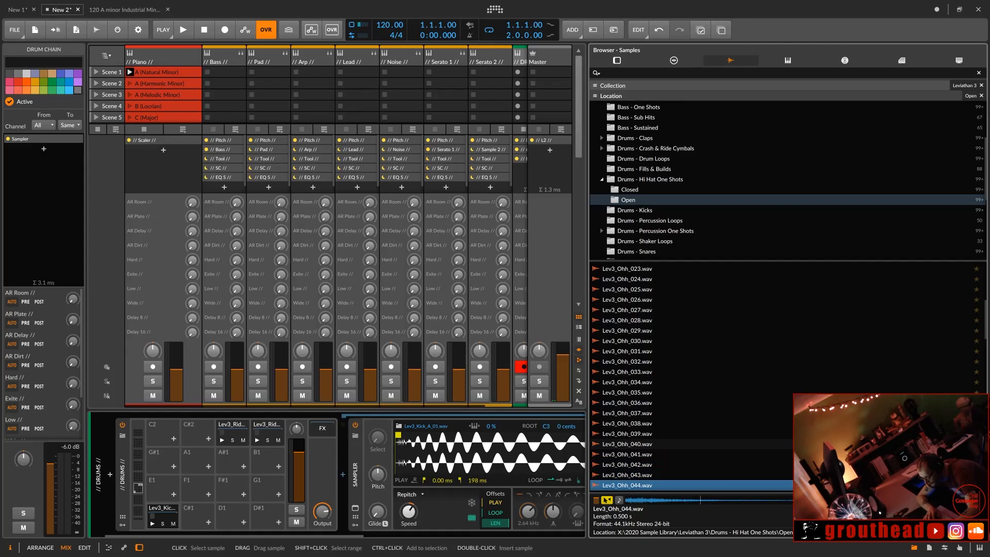
Step: Audition the following open hi-hats from Lev3_Ohh_045.wav to Lev3_Ohh_052.wav
{"action": "key", "text": "Down"}
{"action": "key", "text": "Down"}
{"action": "key", "text": "Down"}
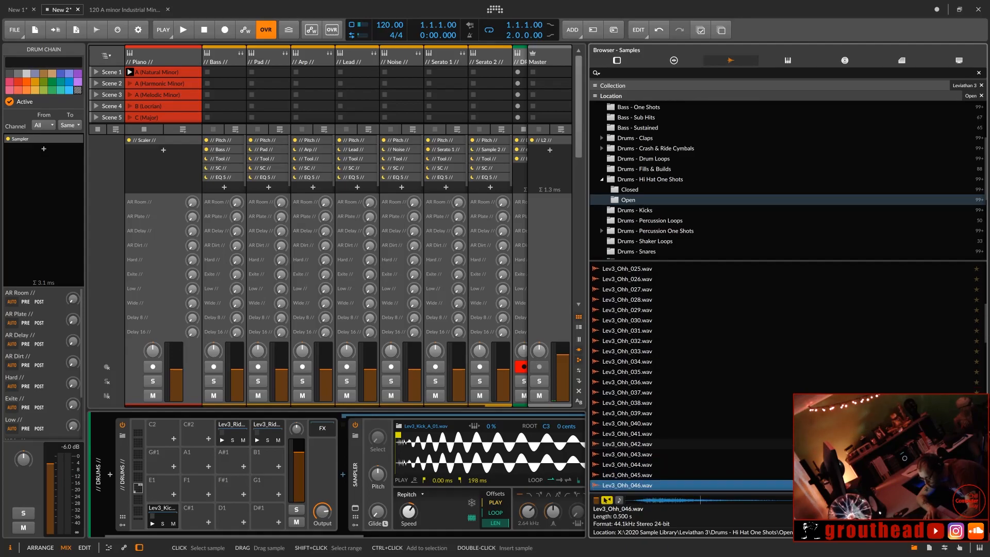
{"action": "key", "text": "Down"}
{"action": "key", "text": "Down"}
{"action": "key", "text": "Down"}
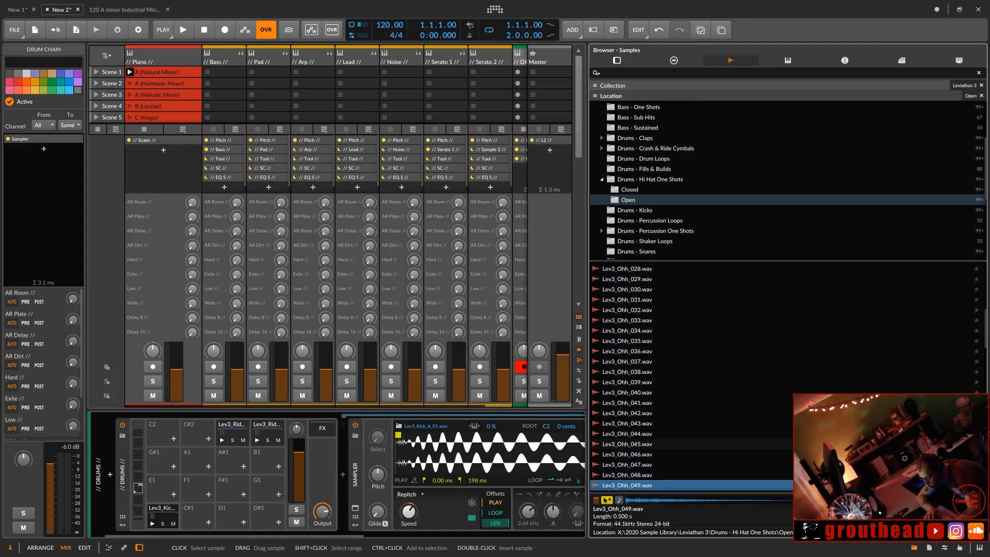
{"action": "key", "text": "Down"}
{"action": "key", "text": "Down"}
{"action": "key", "text": "Down"}
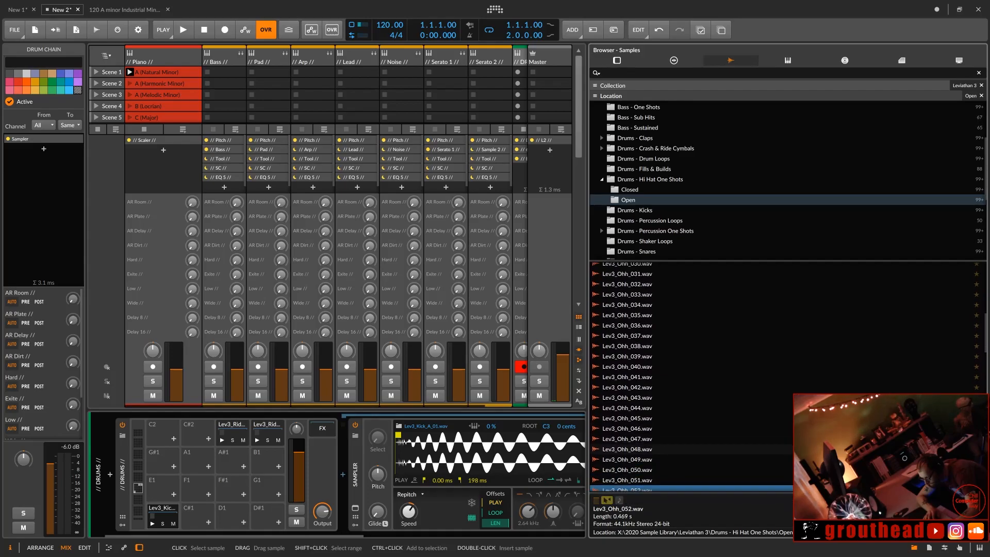
Step: Audition the open hi-hats up to Lev3_Ohh_056.wav, compare the last two and select Lev3_Ohh_055.wav
{"action": "key", "text": "Down"}
{"action": "key", "text": "Down"}
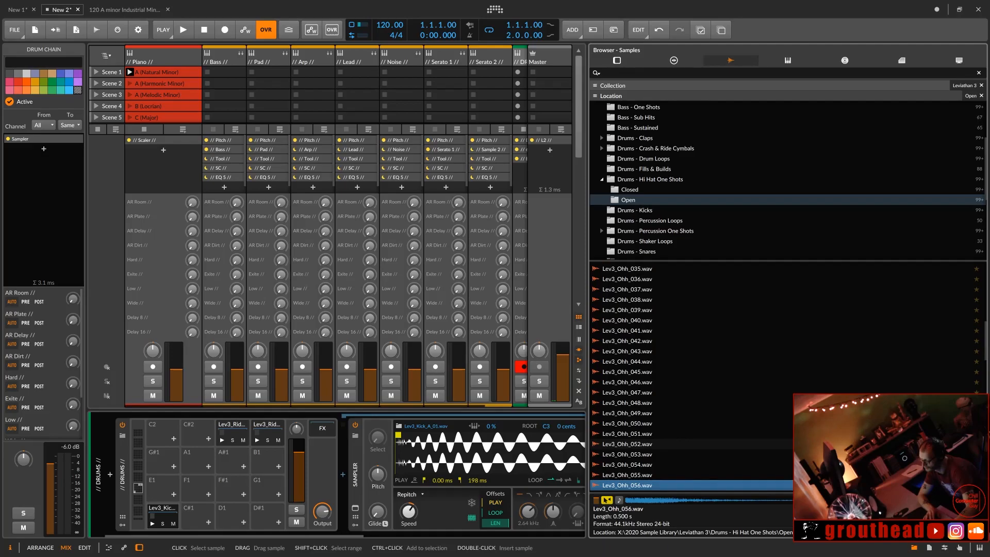
{"action": "key", "text": "Up"}
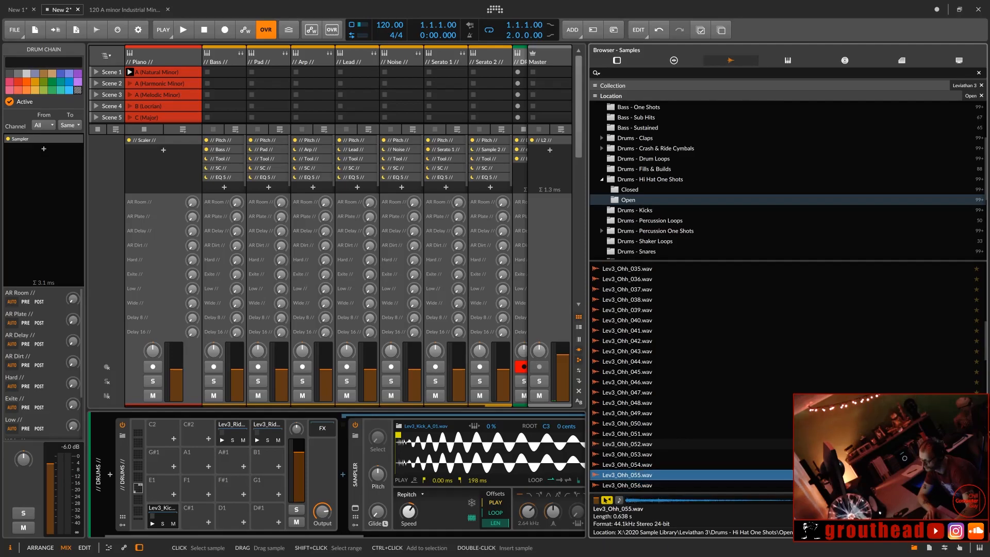
{"action": "key", "text": "Down"}
{"action": "left_click", "coordinate": [649, 475]}
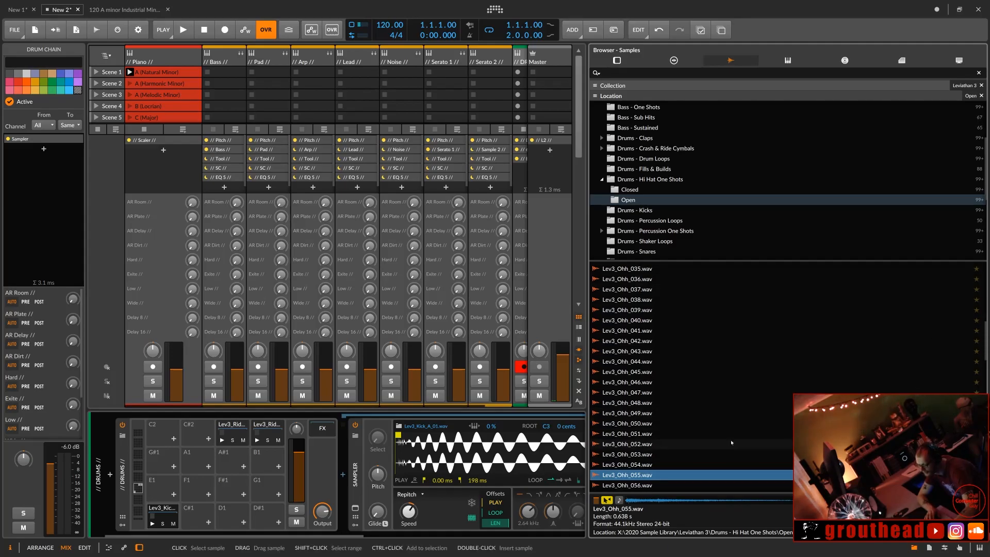
Step: Check which collections Lev3_Ohh_055.wav can be added to and show the browser's collection list
{"action": "right_click", "coordinate": [636, 474]}
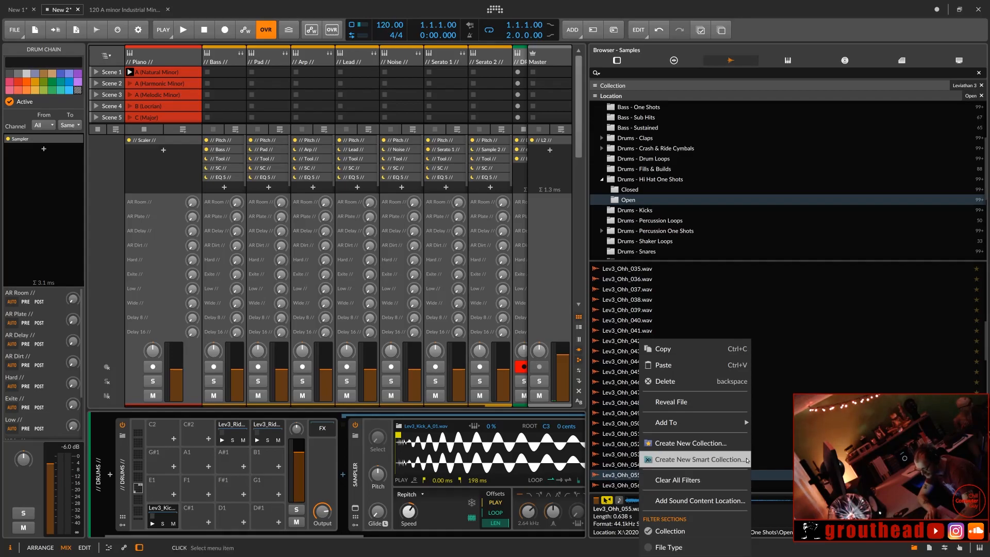
{"action": "mouse_move", "coordinate": [738, 422]}
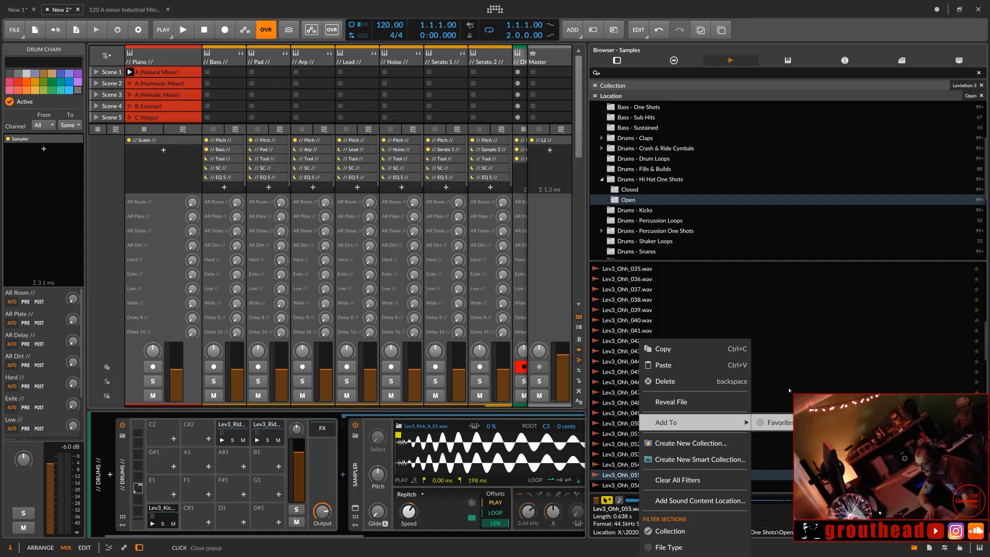
{"action": "left_click", "coordinate": [781, 84]}
{"action": "left_click", "coordinate": [781, 85]}
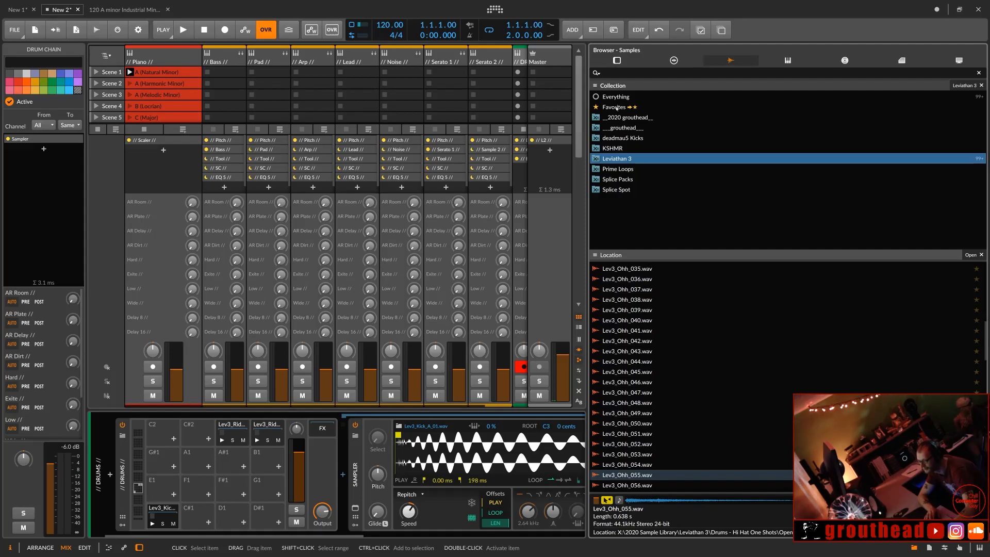
Step: Create a new sample collection named O HATS
{"action": "right_click", "coordinate": [611, 210]}
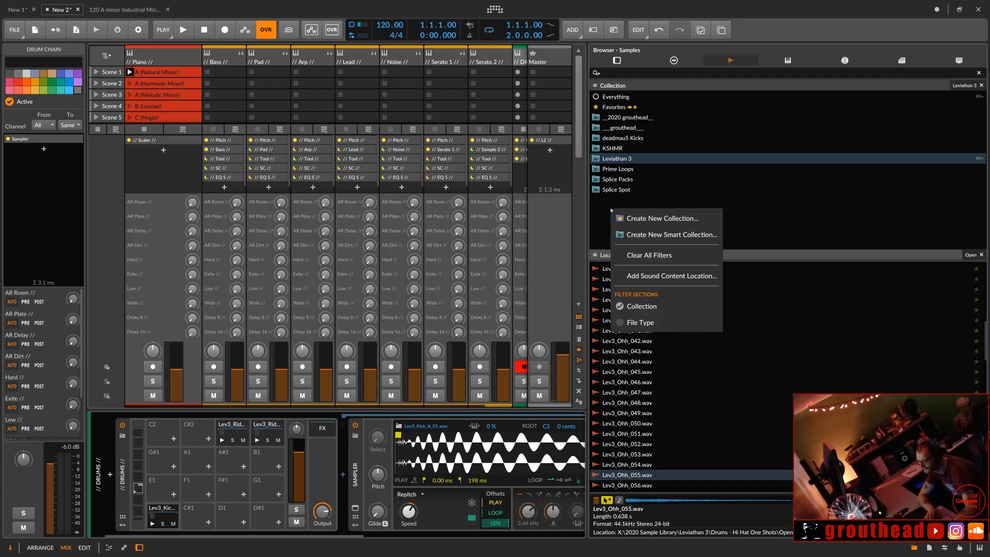
{"action": "left_click", "coordinate": [653, 221]}
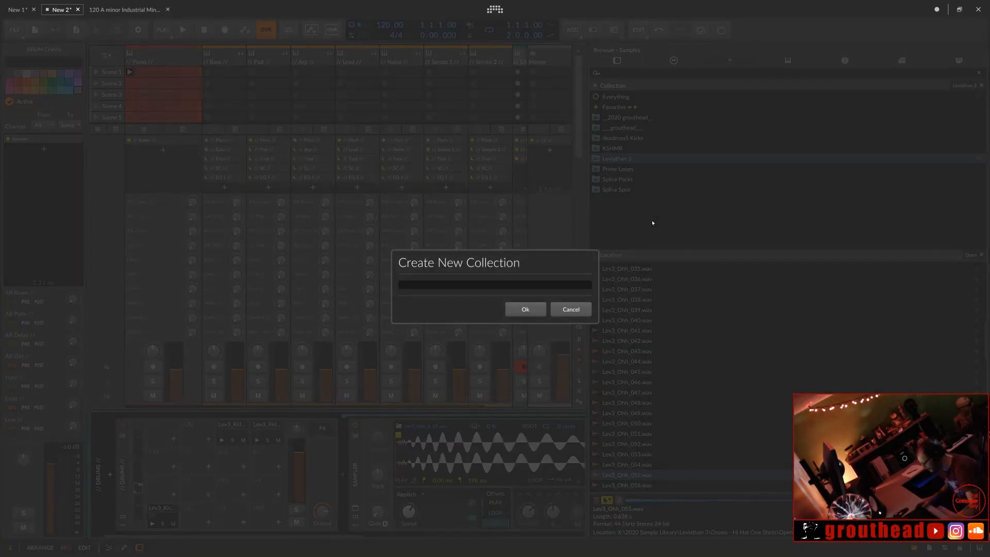
{"action": "type", "text": "o"}
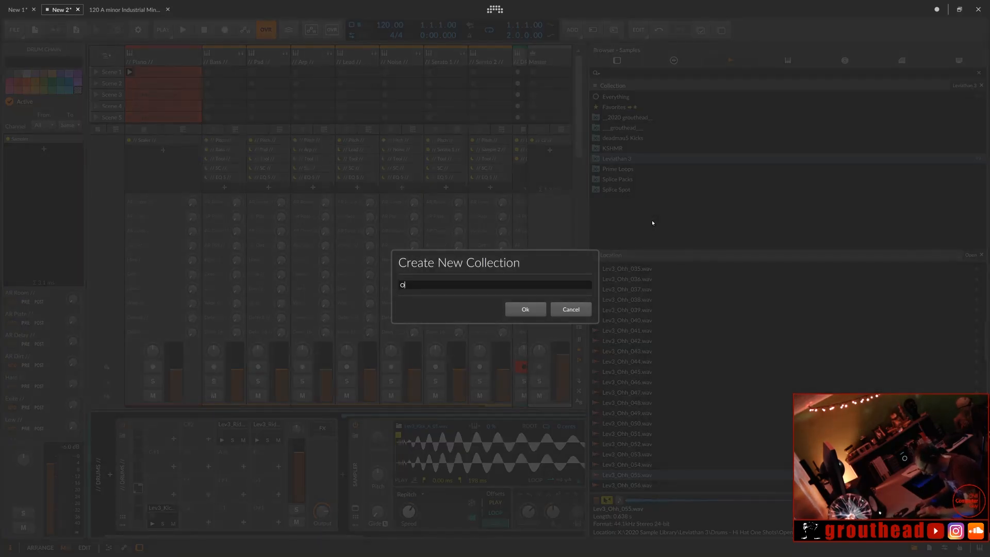
{"action": "type", "text": " HA"}
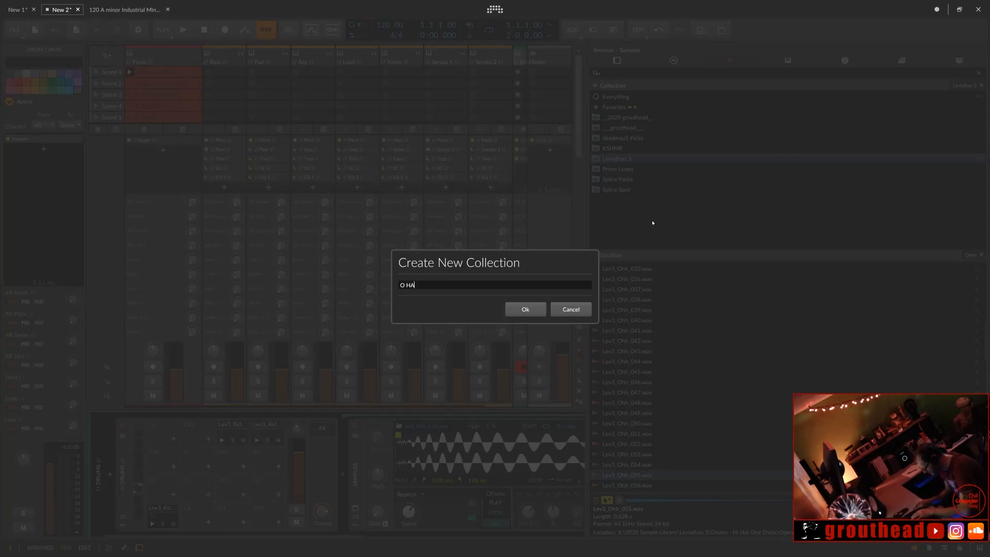
{"action": "type", "text": "TS //"}
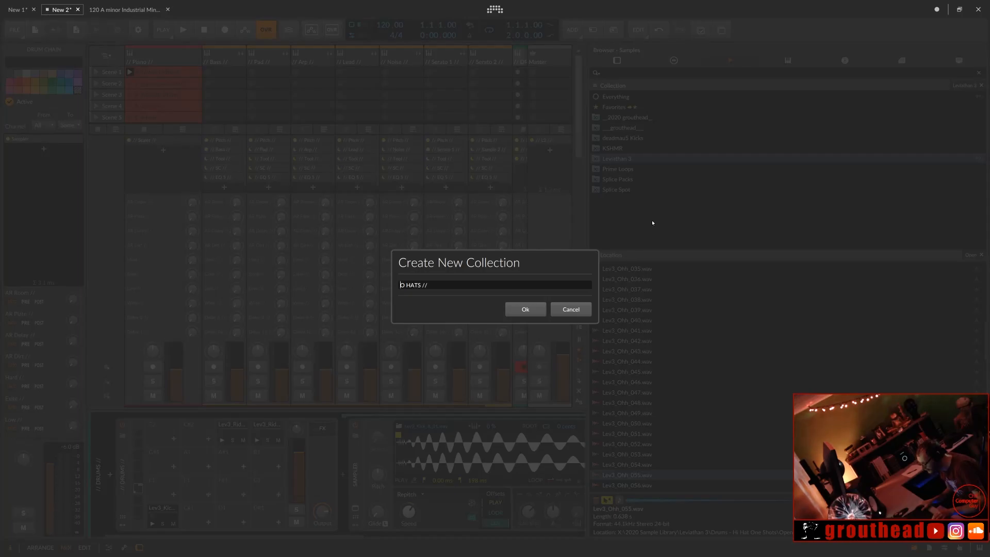
{"action": "key", "text": "Home"}
{"action": "type", "text": "//"}
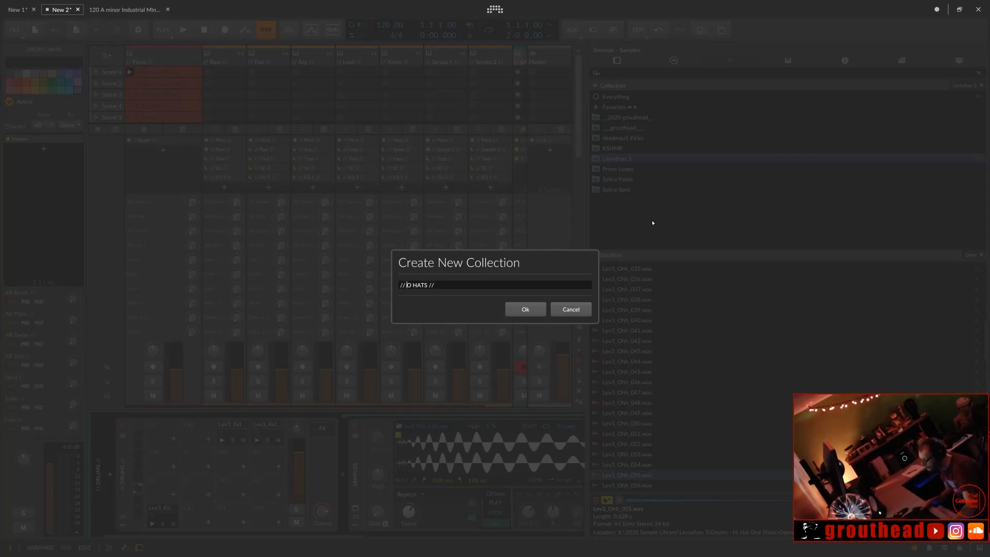
{"action": "left_click", "coordinate": [539, 307]}
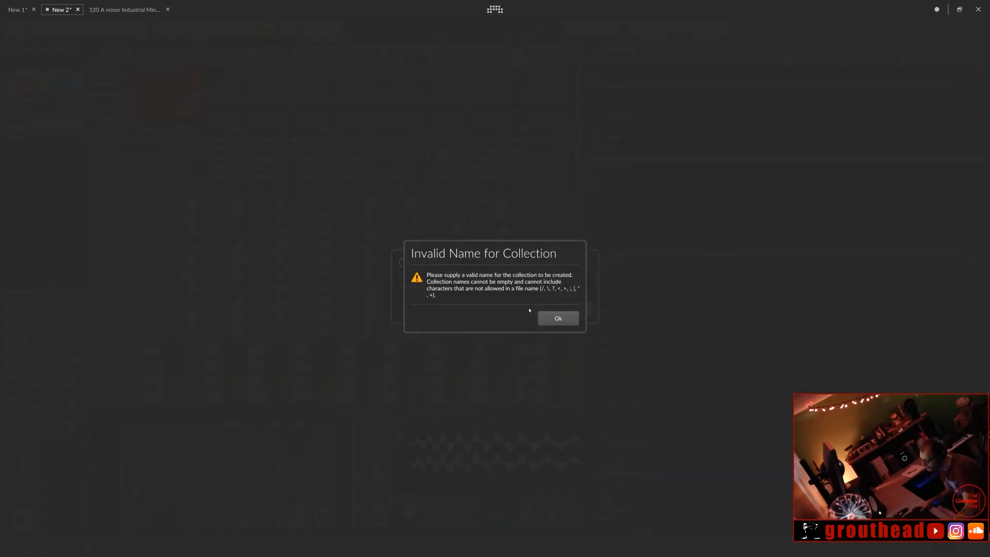
{"action": "left_click", "coordinate": [547, 316]}
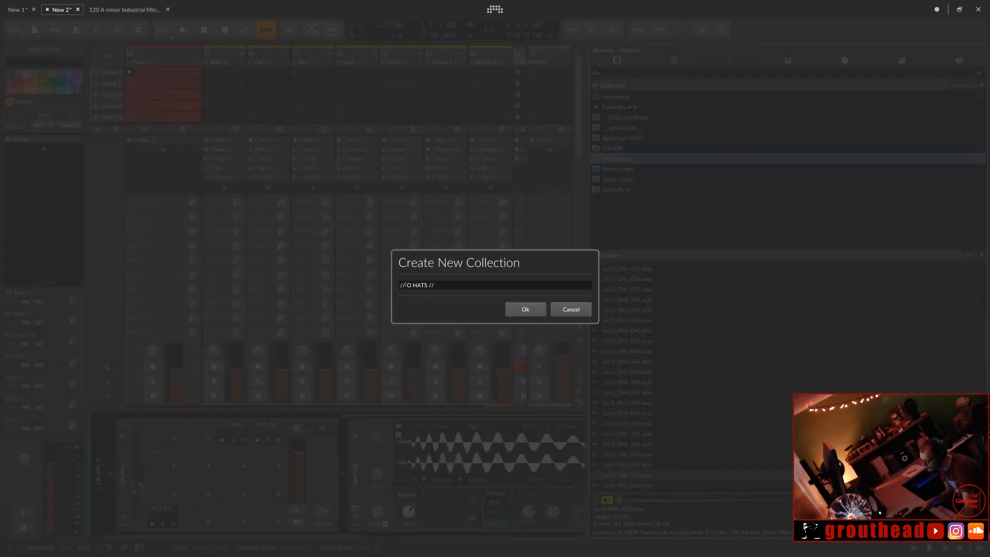
{"action": "key", "text": "BackSpace"}
{"action": "key", "text": "BackSpace"}
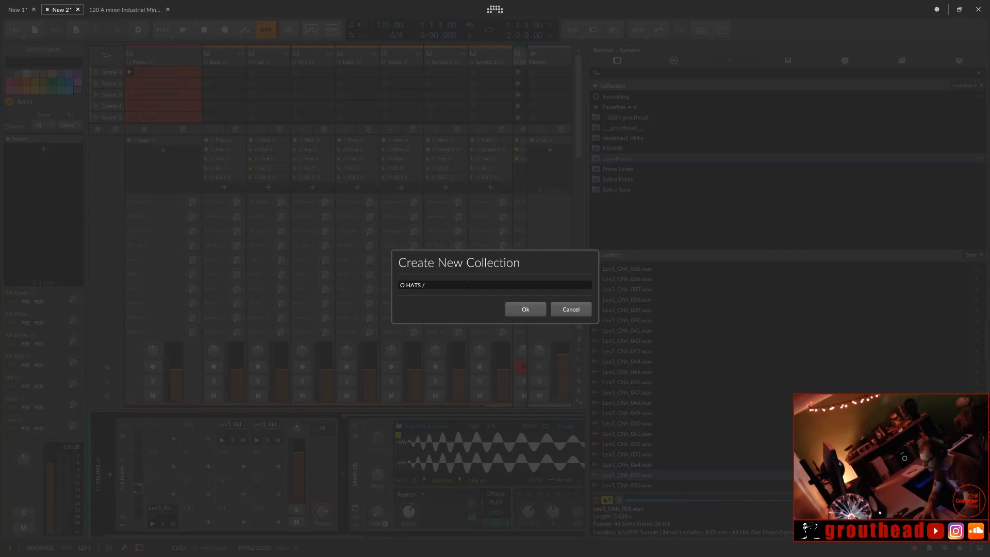
{"action": "left_click", "coordinate": [516, 310]}
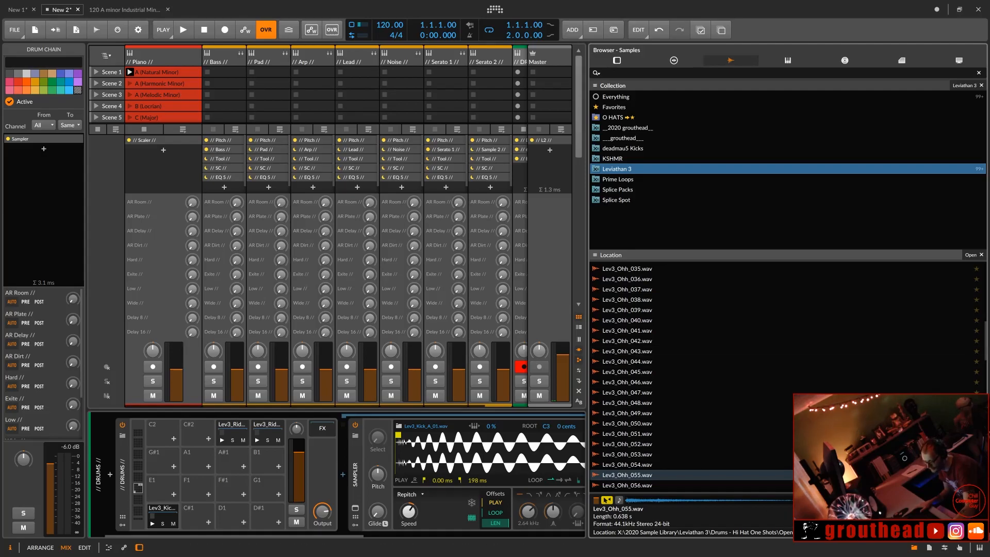
Step: Mark Lev3_Ohh_055.wav with the star to add it to the O HATS collection
{"action": "left_click", "coordinate": [977, 475]}
{"action": "left_click", "coordinate": [717, 500]}
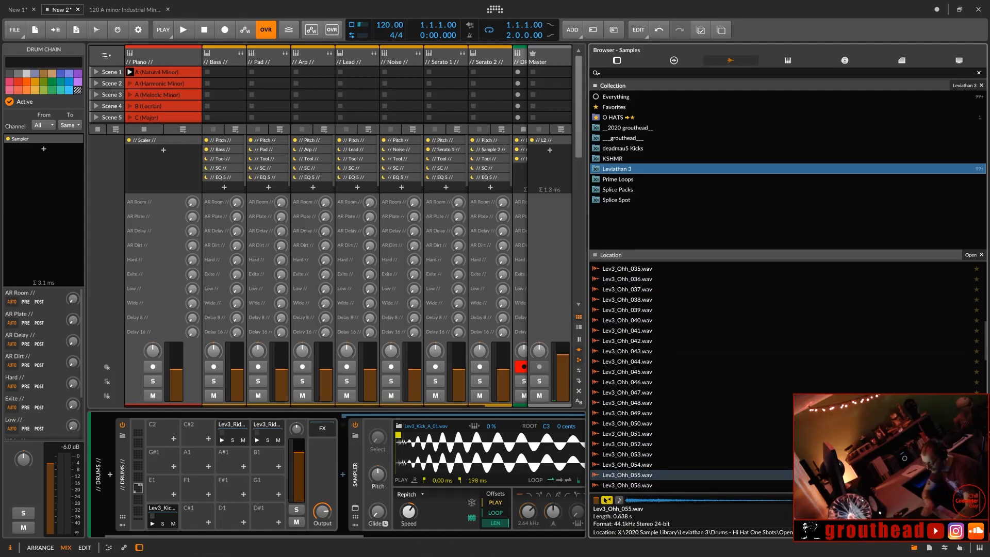
Step: Resume auditioning the open hi-hats from Lev3_Ohh_056.wav up to Lev3_Ohh_061.wav
{"action": "left_click", "coordinate": [716, 485]}
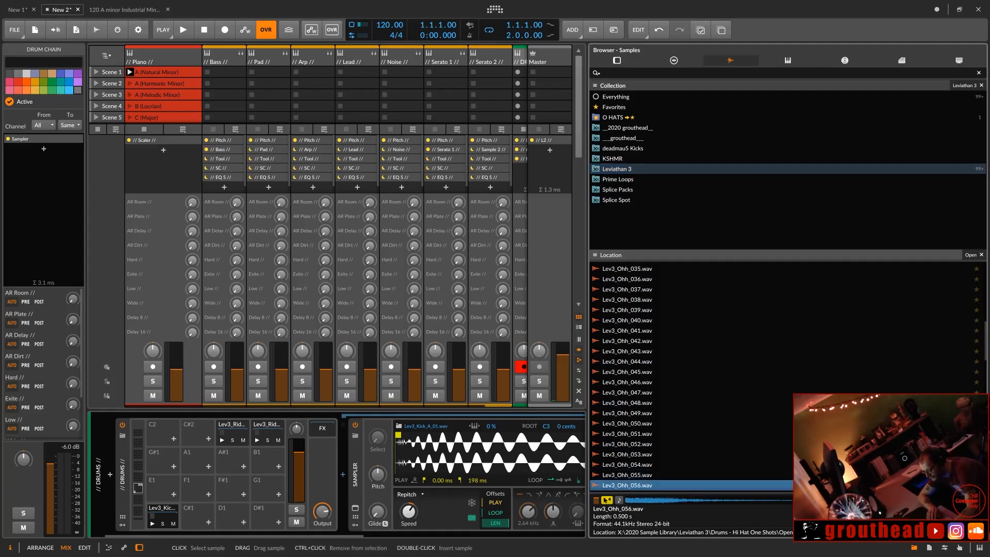
{"action": "key", "text": "Down"}
{"action": "key", "text": "Down"}
{"action": "key", "text": "Down"}
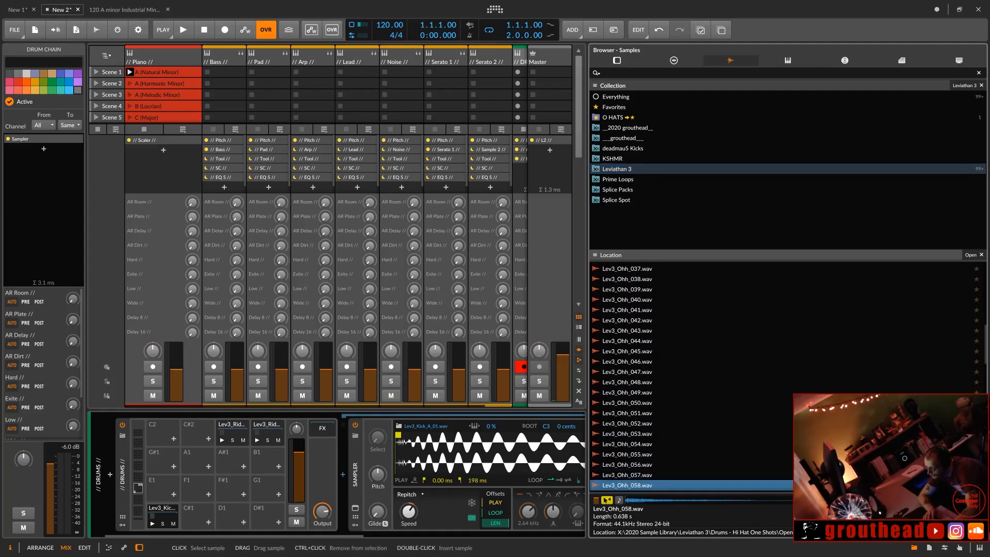
{"action": "key", "text": "Down"}
{"action": "key", "text": "Down"}
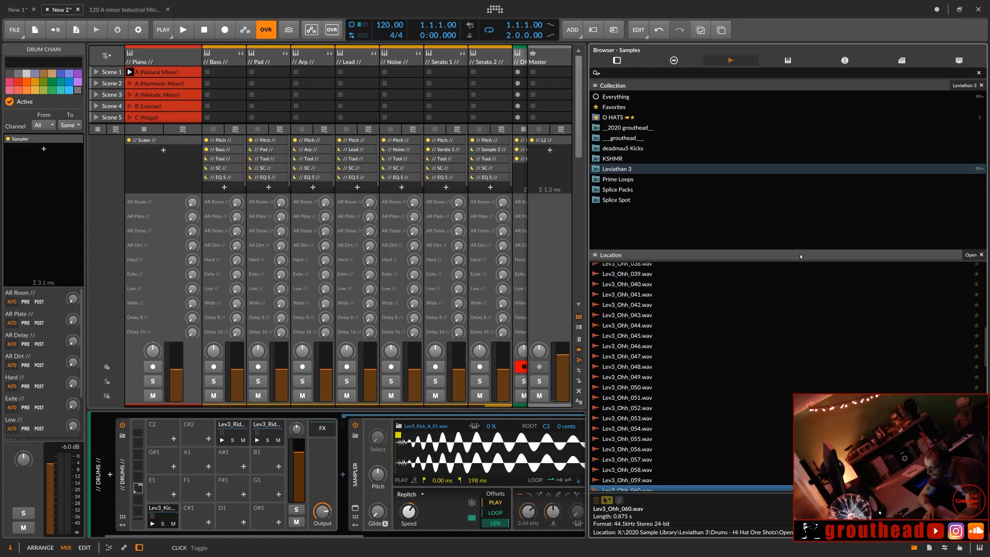
Step: Show the location folder list again and replay Lev3_Ohh_060.wav
{"action": "left_click", "coordinate": [800, 255]}
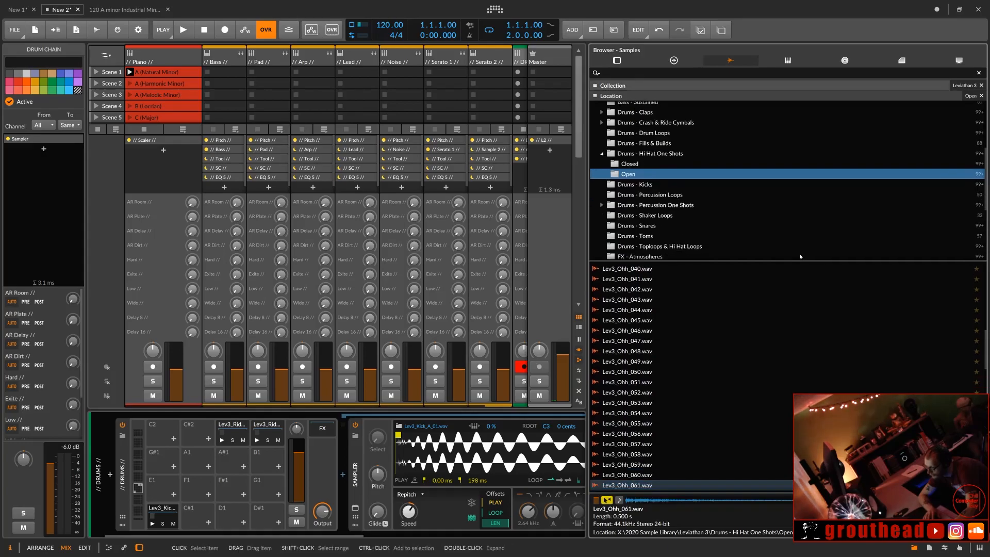
{"action": "key", "text": "Up"}
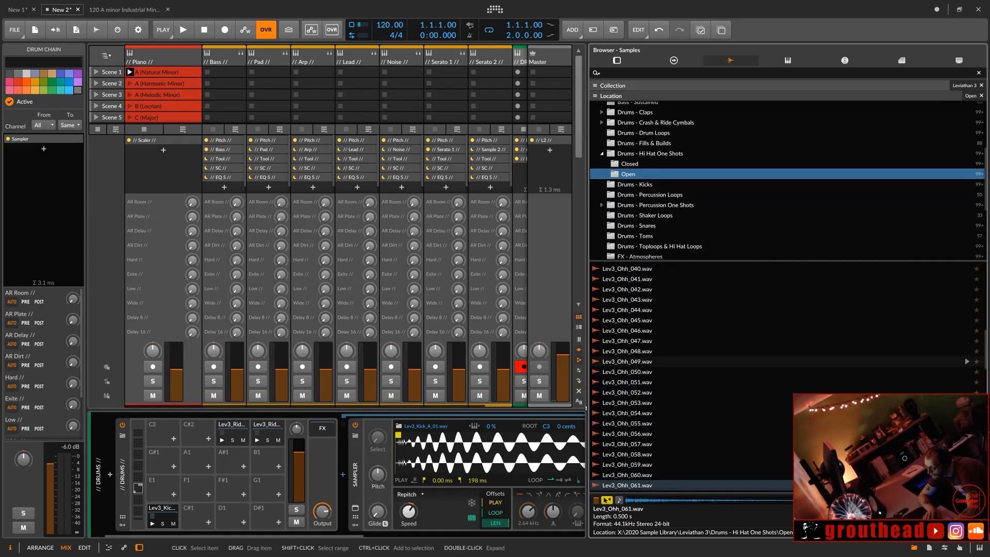
{"action": "left_click", "coordinate": [622, 477]}
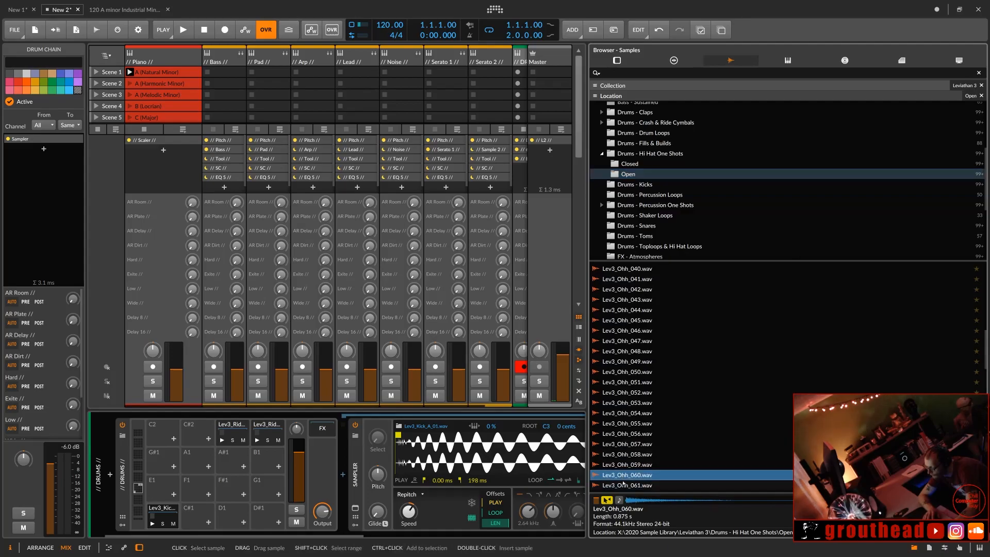
Step: Audition the next open hi-hats from Lev3_Ohh_061.wav to Lev3_Ohh_069.wav
{"action": "key", "text": "Down"}
{"action": "key", "text": "Down"}
{"action": "key", "text": "Down"}
{"action": "key", "text": "Down"}
{"action": "key", "text": "Down"}
{"action": "key", "text": "Down"}
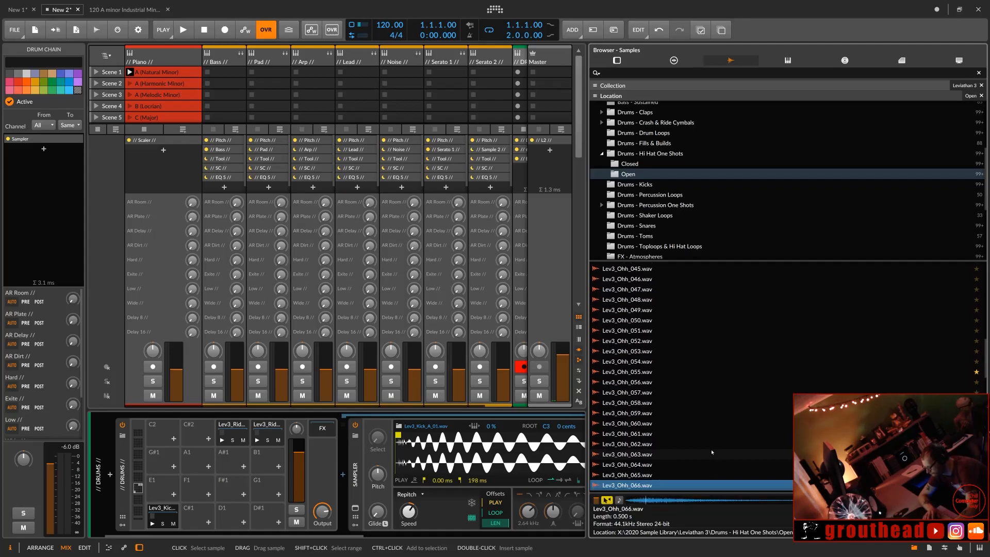
{"action": "key", "text": "Down"}
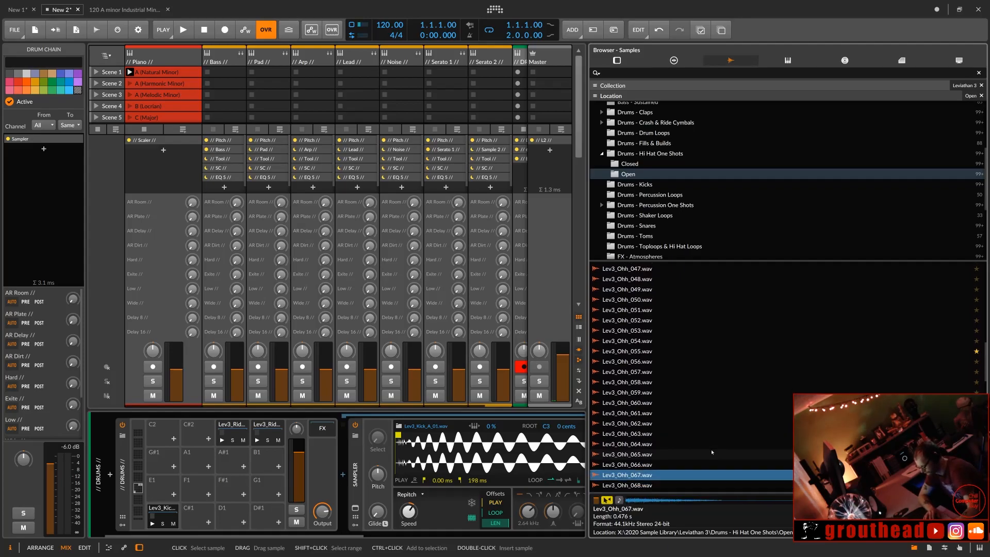
{"action": "key", "text": "Down"}
{"action": "key", "text": "Down"}
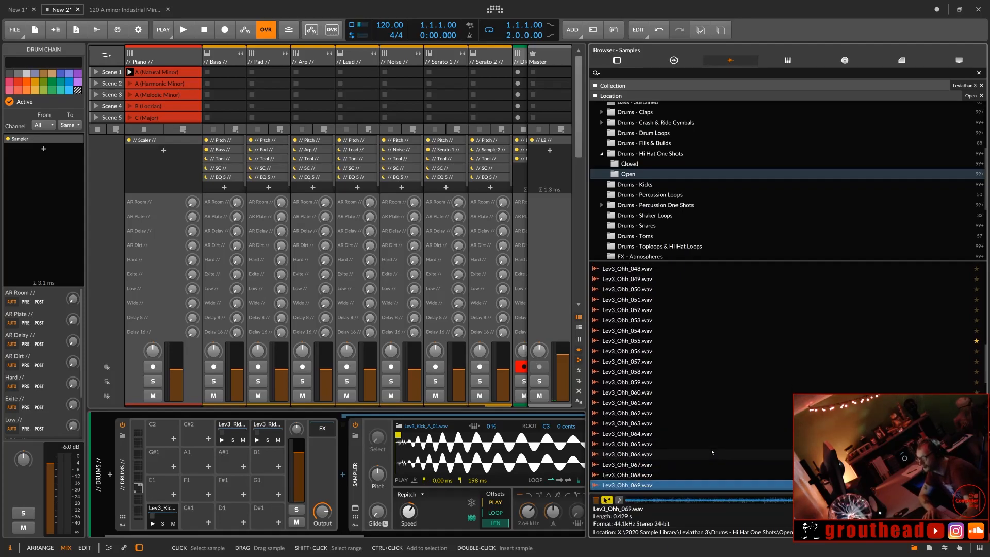
Step: Compare Lev3_Ohh_069.wav with its neighbouring samples and mark it with the star as a favourite
{"action": "key", "text": "Up"}
{"action": "key", "text": "Down"}
{"action": "key", "text": "Down"}
{"action": "key", "text": "Up"}
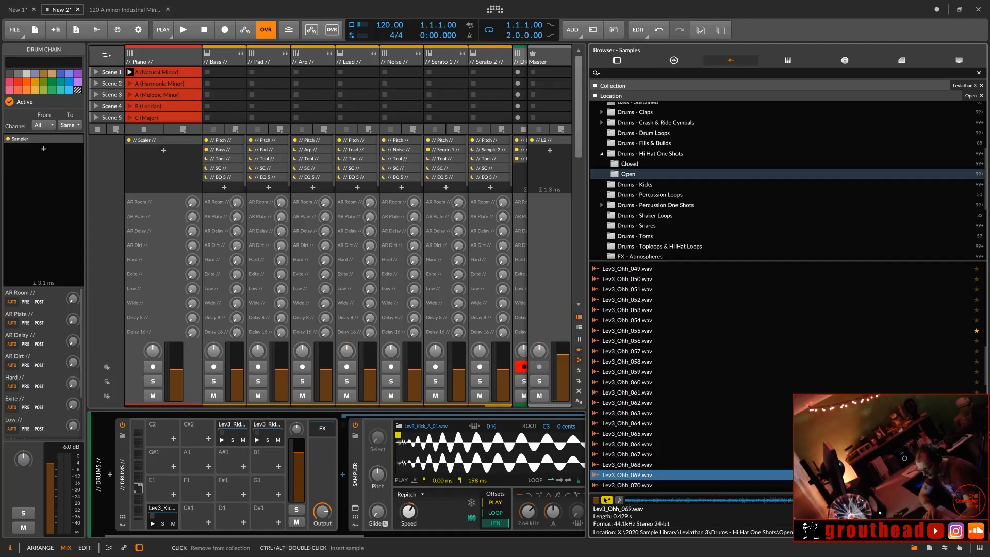
Step: Audition the open hi-hats from Lev3_Ohh_070.wav to Lev3_Ohh_076.wav and return to Lev3_Ohh_075.wav
{"action": "key", "text": "Down"}
{"action": "key", "text": "Down"}
{"action": "key", "text": "Down"}
{"action": "key", "text": "Down"}
{"action": "key", "text": "Down"}
{"action": "key", "text": "Down"}
{"action": "key", "text": "Down"}
{"action": "key", "text": "Up"}
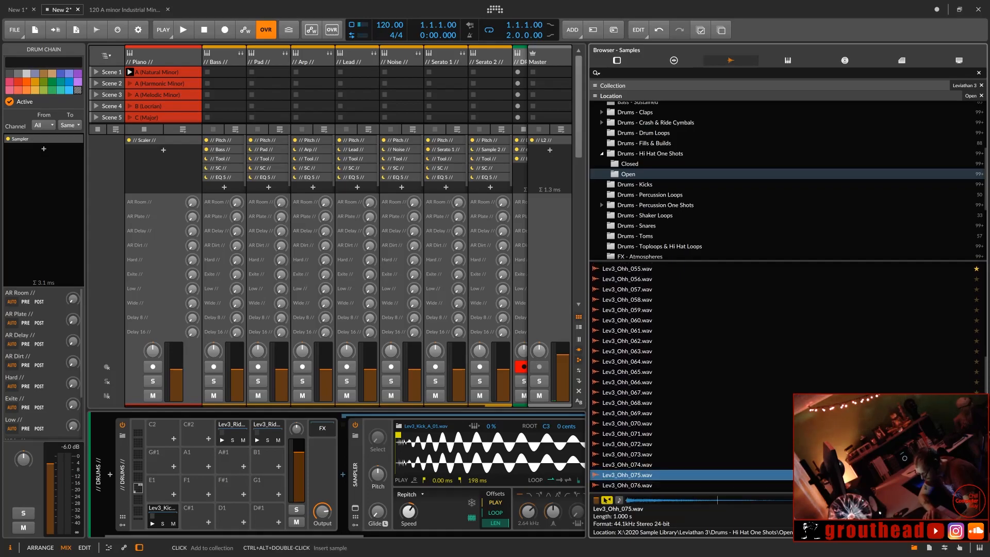
Step: Audition the following open hi-hats up to Lev3_Ohh_080.wav and load that sample onto the D#1 pad
{"action": "key", "text": "Down"}
{"action": "key", "text": "Down"}
{"action": "key", "text": "Down"}
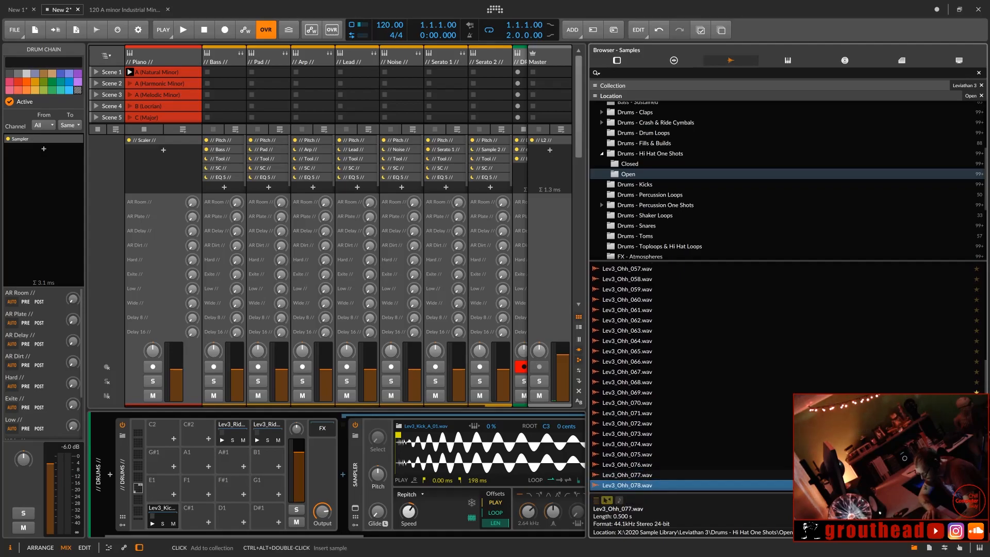
{"action": "key", "text": "Down"}
{"action": "key", "text": "Down"}
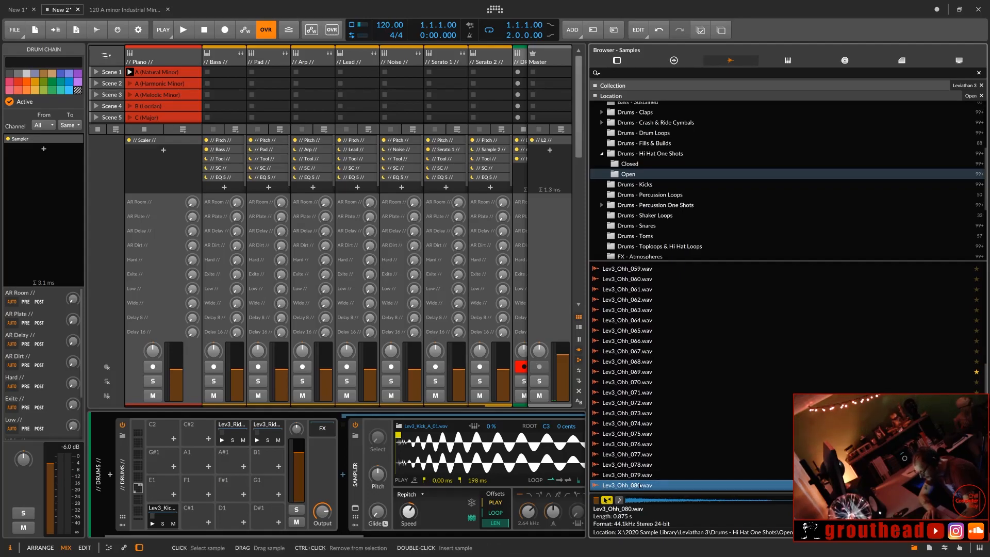
{"action": "left_click_drag", "start_coordinate": [640, 485], "coordinate": [271, 522]}
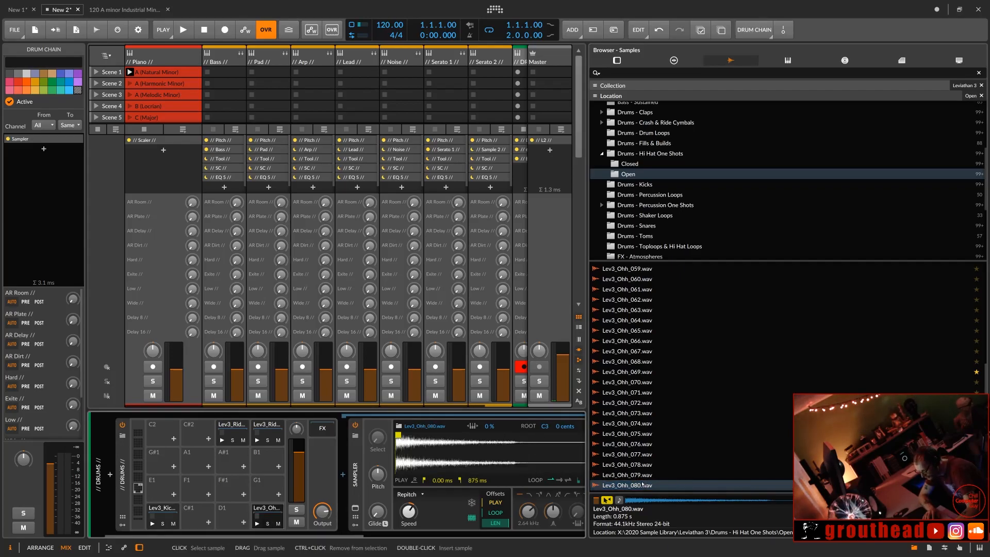
Step: Compare Lev3_Ohh_080.wav with Lev3_Ohh_081.wav and replay Lev3_Ohh_080.wav
{"action": "left_click", "coordinate": [644, 485]}
{"action": "key", "text": "Down"}
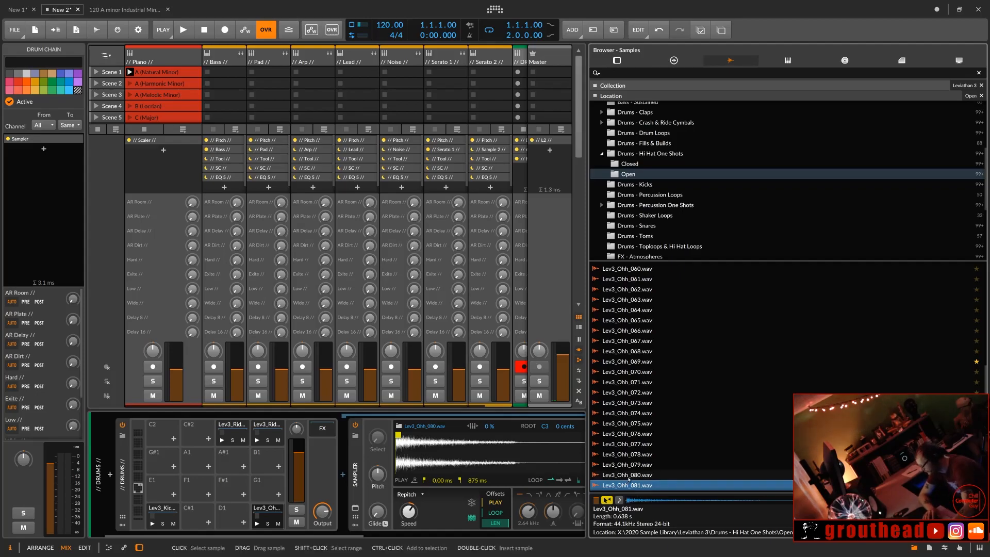
{"action": "left_click", "coordinate": [629, 479]}
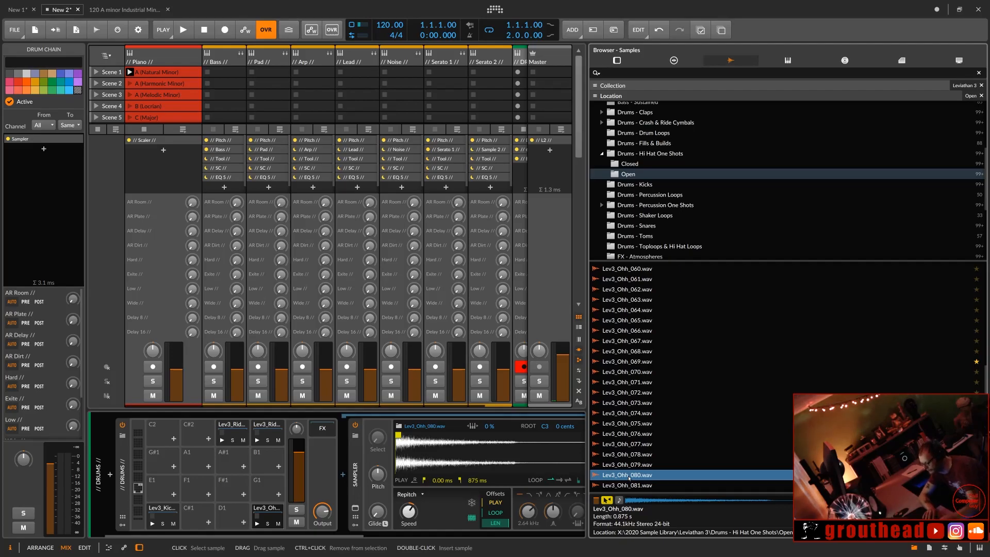
{"action": "left_click", "coordinate": [629, 475]}
{"action": "left_click", "coordinate": [629, 475]}
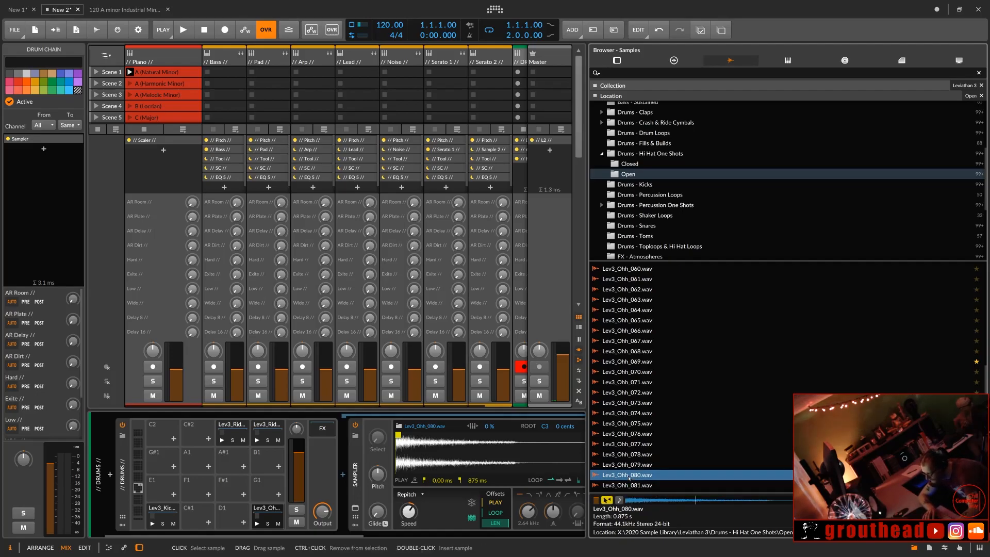
Step: Audition Lev3_Ohh_081.wav to Lev3_Ohh_083.wav and mark Lev3_Ohh_082.wav with the star as a favourite
{"action": "key", "text": "Down"}
{"action": "key", "text": "Down"}
{"action": "key", "text": "Down"}
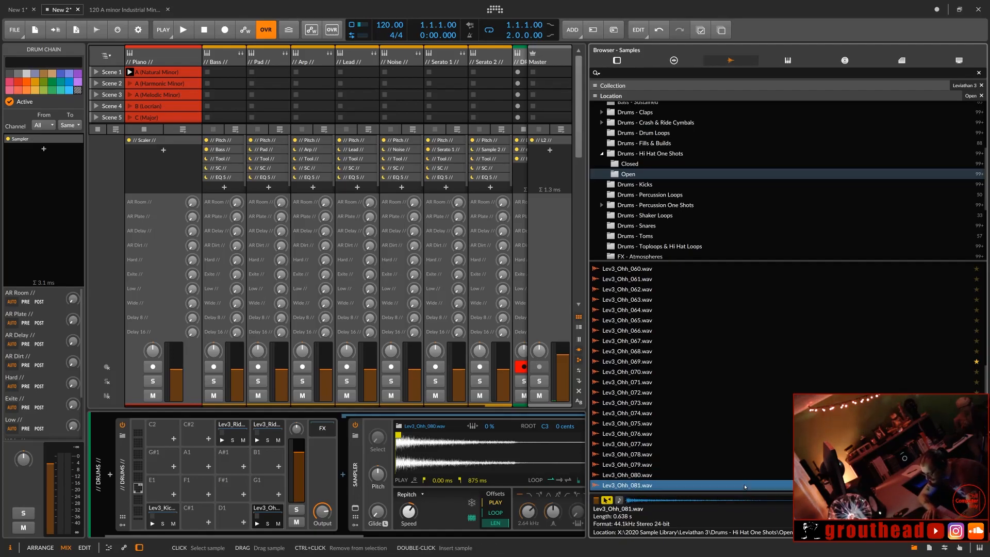
{"action": "key", "text": "Up"}
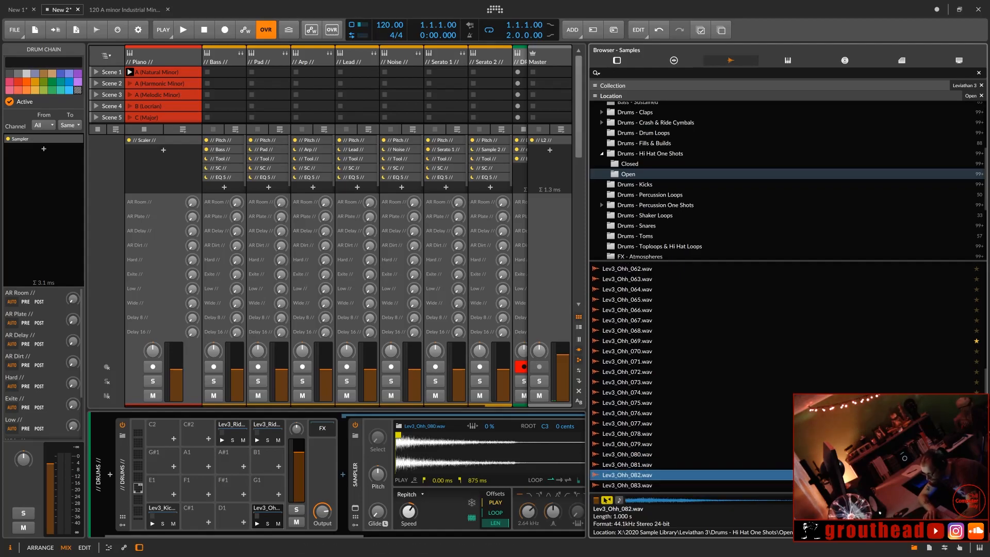
{"action": "left_click", "coordinate": [976, 475]}
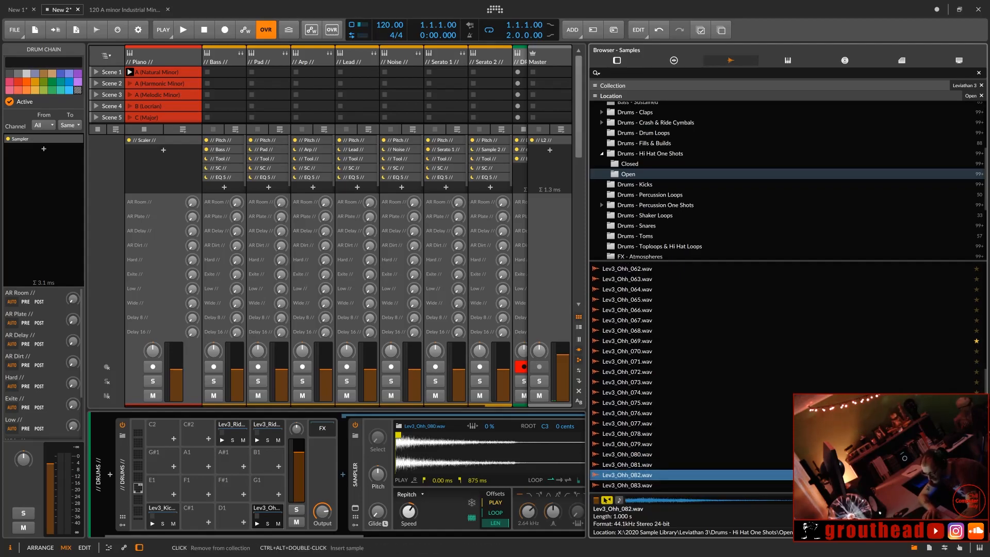
Step: Audition the open hi-hats from Lev3_Ohh_083.wav to Lev3_Ohh_089.wav and return to Lev3_Ohh_088.wav
{"action": "key", "text": "Down"}
{"action": "key", "text": "Down"}
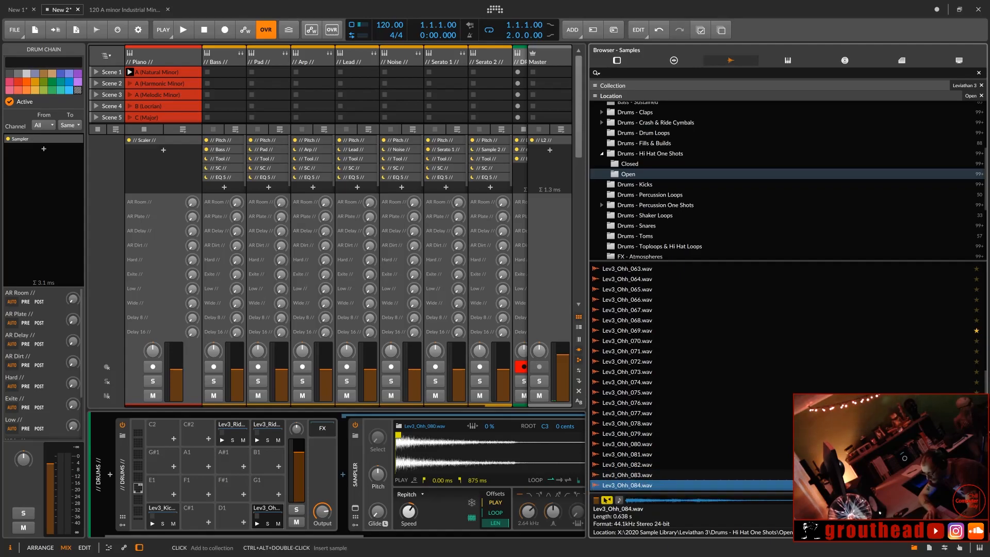
{"action": "key", "text": "Down"}
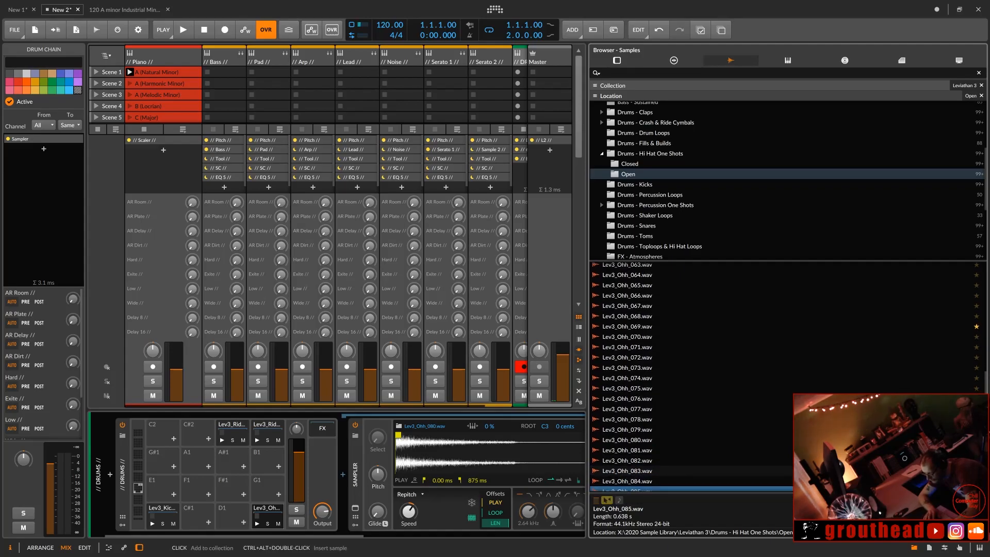
{"action": "key", "text": "Down"}
{"action": "key", "text": "Down"}
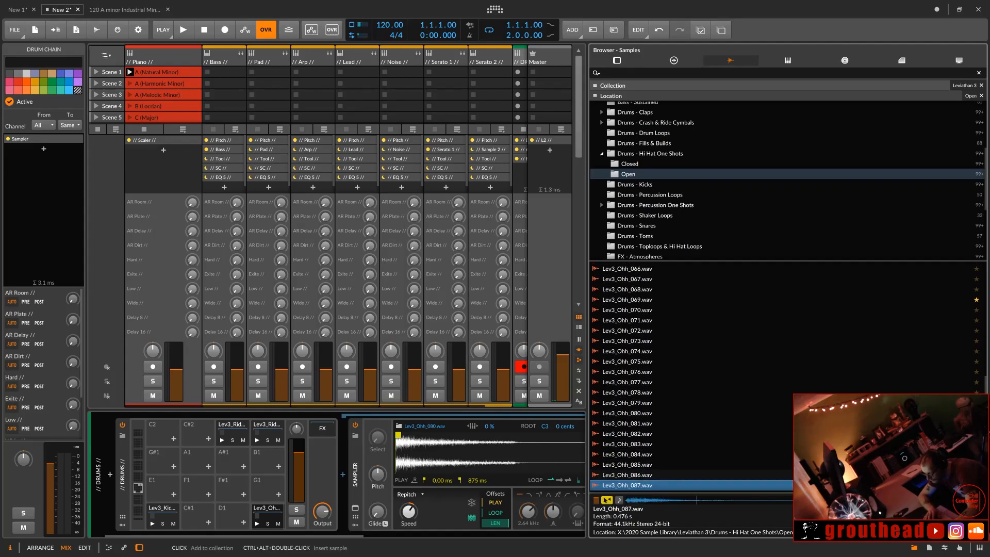
{"action": "key", "text": "Down"}
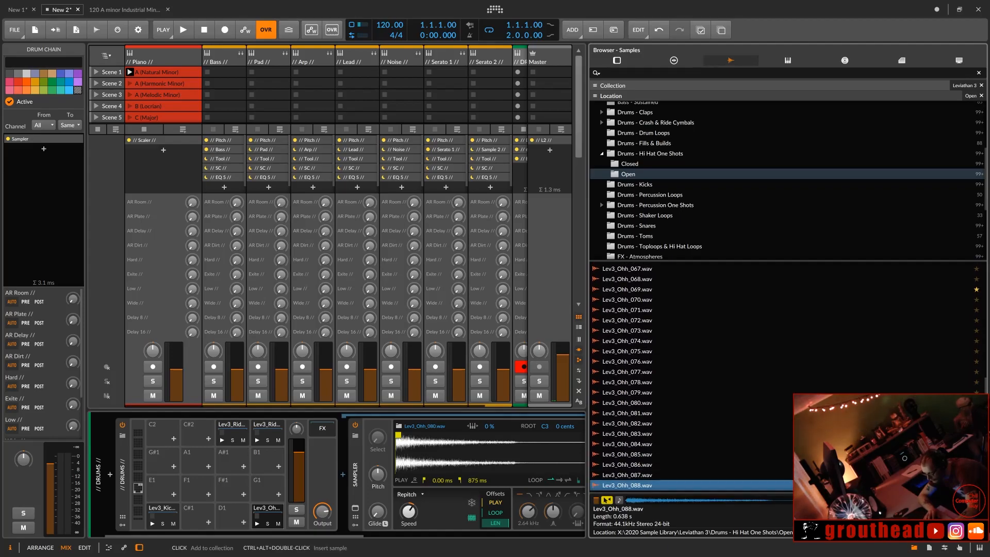
{"action": "key", "text": "Down"}
{"action": "key", "text": "Up"}
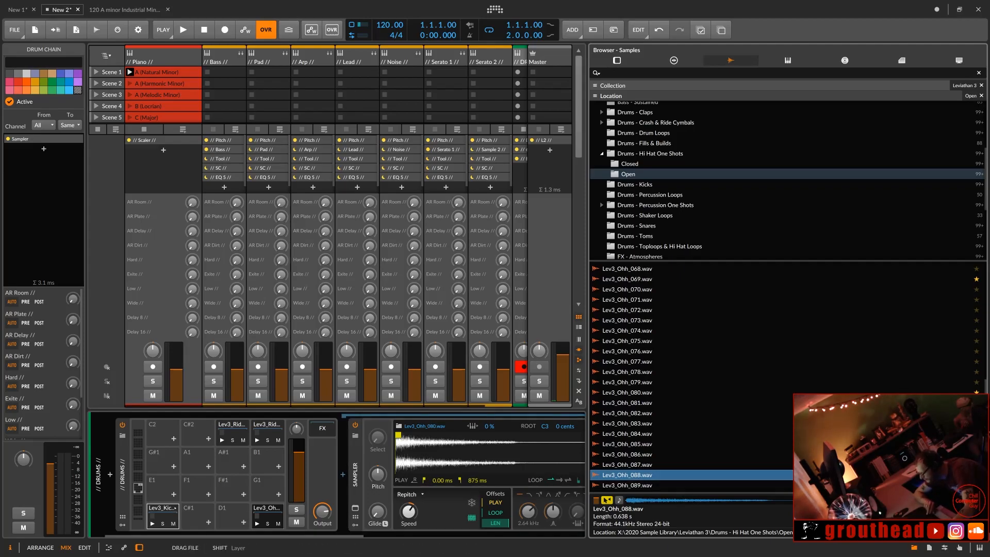
Step: Load Lev3_Ohh_088.wav onto the G1 pad and play it against the hi-hat on the D#1 pad
{"action": "left_click", "coordinate": [162, 511]}
{"action": "double_click", "coordinate": [277, 484]}
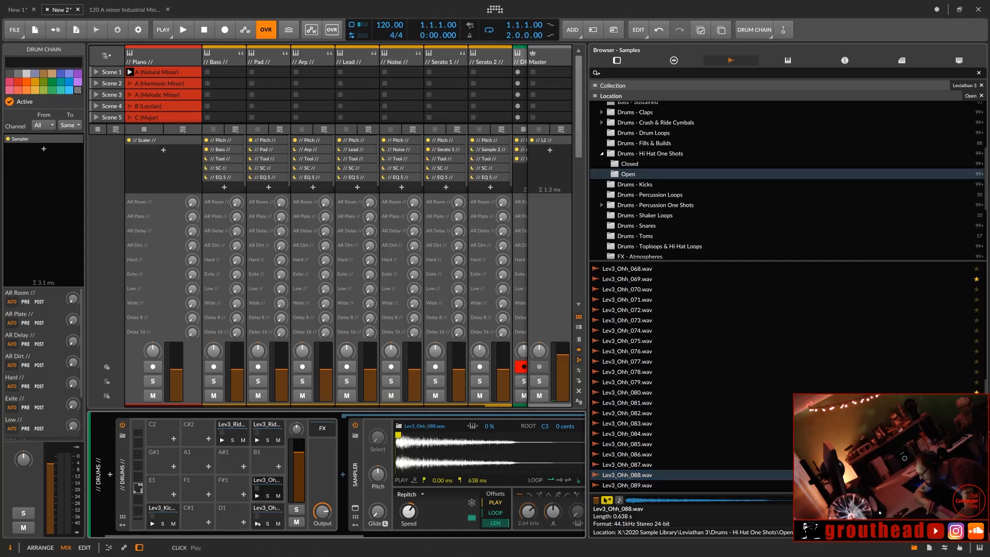
{"action": "left_click", "coordinate": [257, 524]}
{"action": "left_click", "coordinate": [256, 496]}
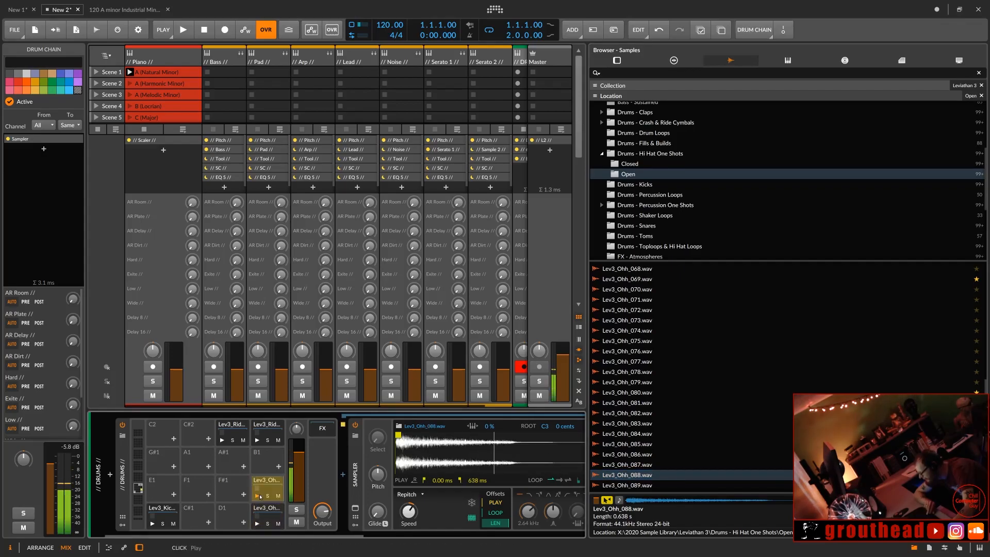
Step: Continue auditioning the open hi-hats from Lev3_Ohh_089.wav to Lev3_Ohh_094.wav
{"action": "left_click", "coordinate": [620, 485]}
{"action": "key", "text": "Down"}
{"action": "key", "text": "Down"}
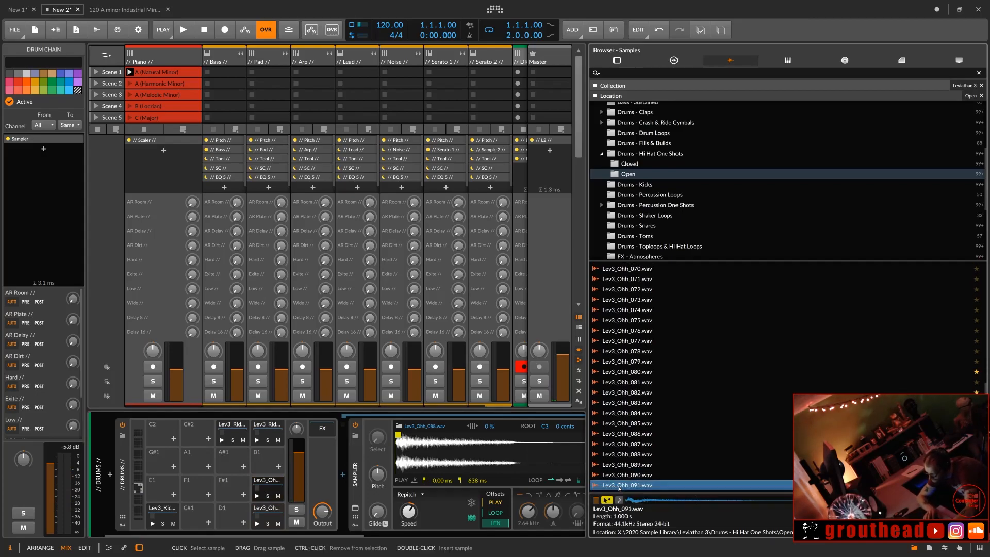
{"action": "key", "text": "Down"}
{"action": "key", "text": "Down"}
{"action": "key", "text": "Down"}
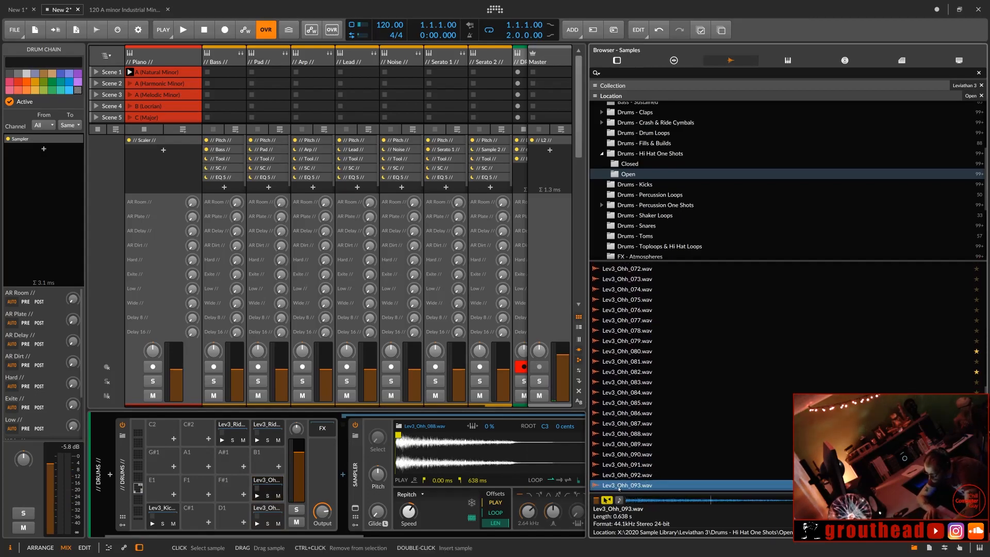
Step: Replay the open hi-hats backwards from Lev3_Ohh_094.wav to Lev3_Ohh_088.wav
{"action": "key", "text": "Up"}
{"action": "key", "text": "Up"}
{"action": "key", "text": "Up"}
{"action": "key", "text": "Up"}
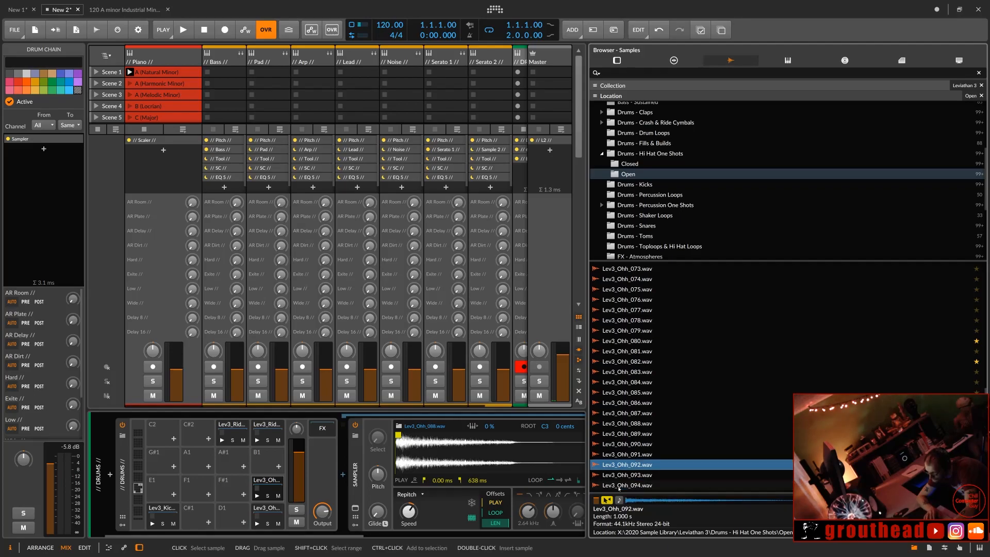
{"action": "key", "text": "Up"}
{"action": "key", "text": "Up"}
{"action": "key", "text": "Up"}
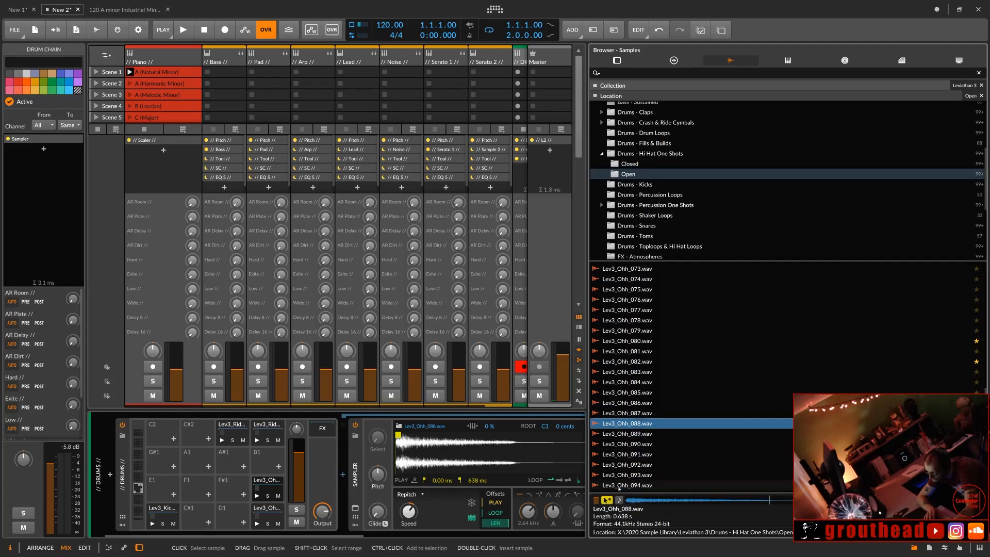
Step: Audition the open hi-hats forward from Lev3_Ohh_089.wav to Lev3_Ohh_101.wav
{"action": "key", "text": "Down"}
{"action": "key", "text": "Down"}
{"action": "key", "text": "Down"}
{"action": "key", "text": "Down"}
{"action": "key", "text": "Down"}
{"action": "key", "text": "Down"}
{"action": "key", "text": "Down"}
{"action": "key", "text": "Down"}
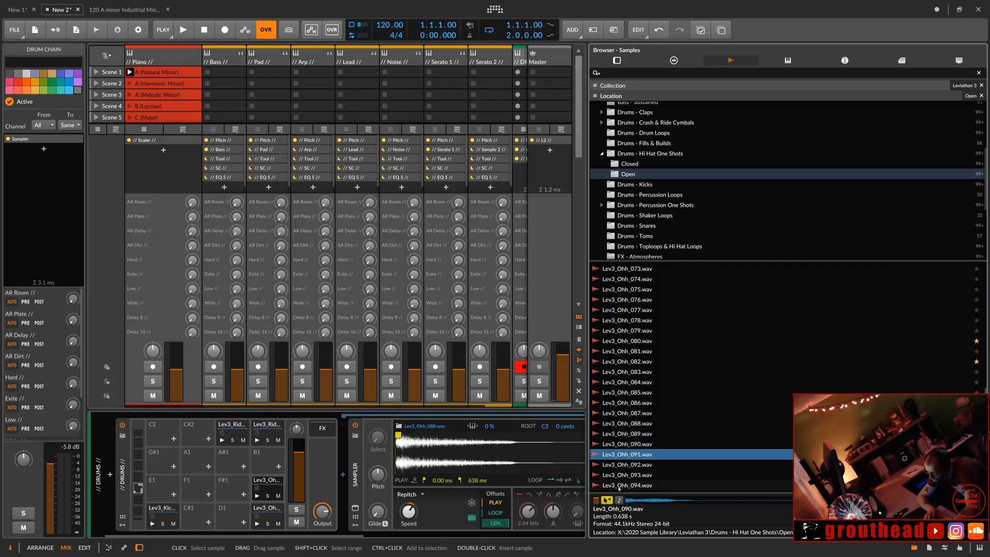
{"action": "key", "text": "Down"}
{"action": "key", "text": "Down"}
{"action": "key", "text": "Down"}
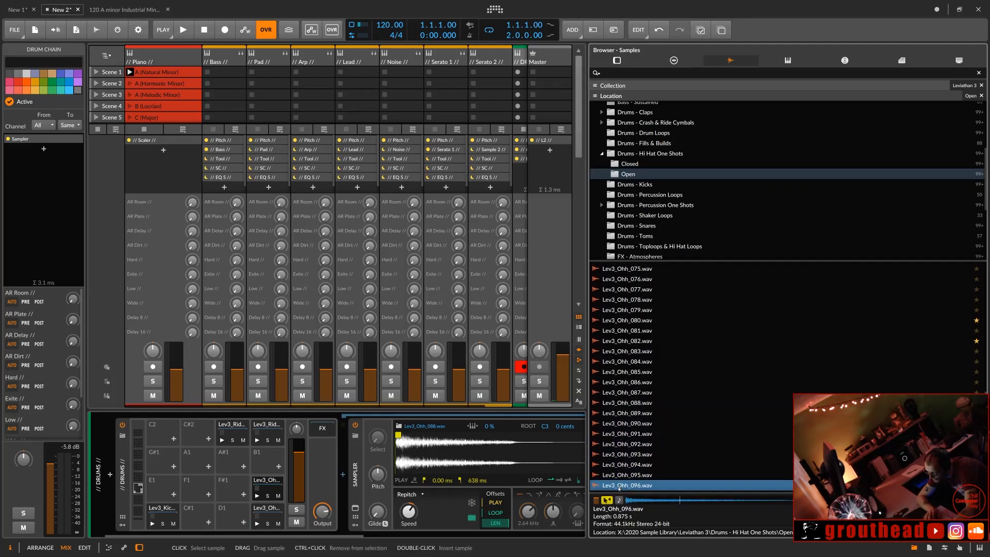
{"action": "key", "text": "Down"}
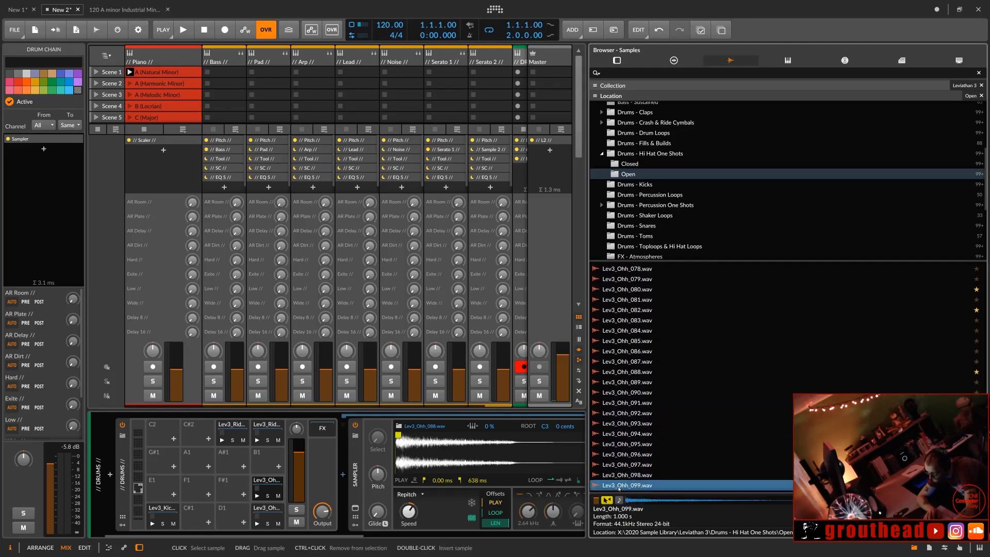
{"action": "key", "text": "Down"}
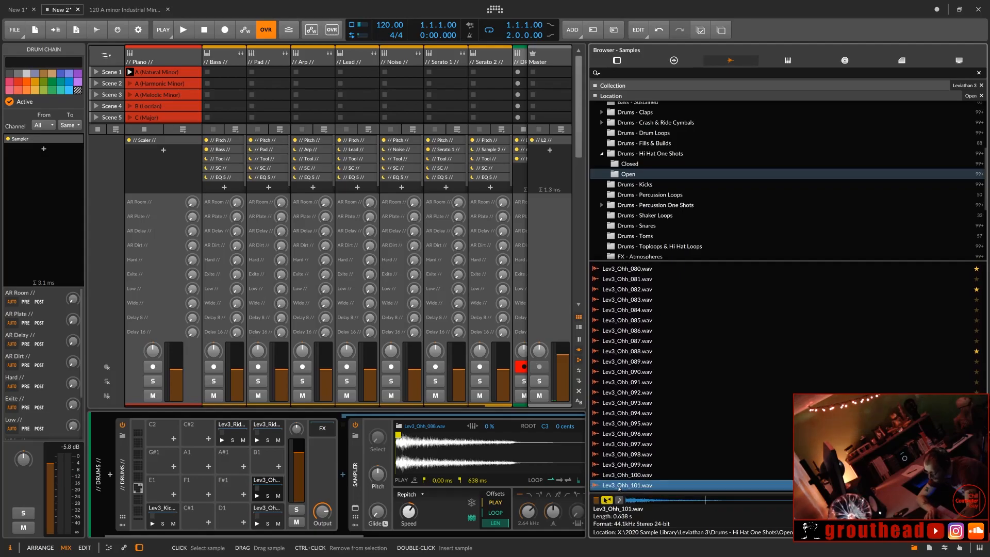
Step: Go back through the open hi-hats to compare Lev3_Ohh_097.wav, Lev3_Ohh_098.wav and Lev3_Ohh_099.wav
{"action": "key", "text": "Up"}
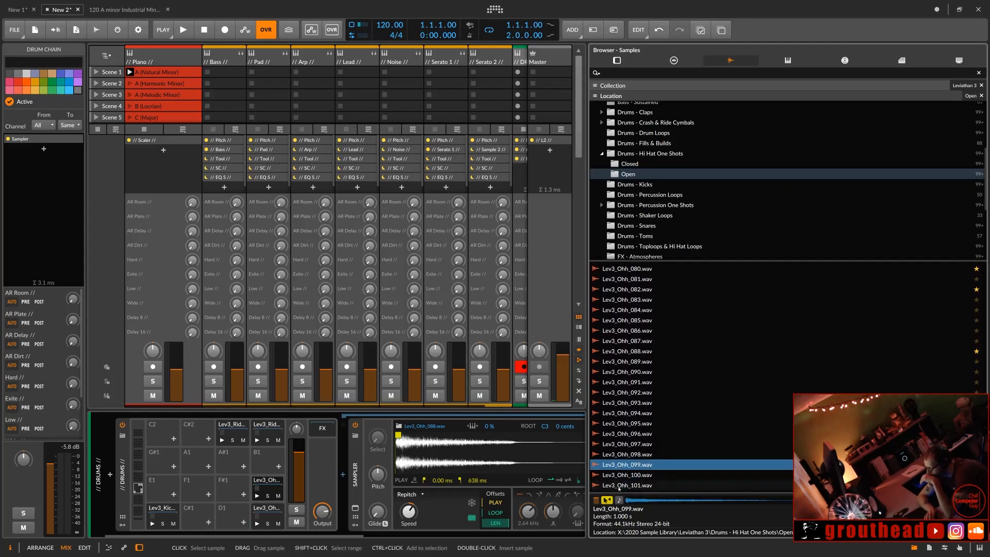
{"action": "key", "text": "Up"}
{"action": "key", "text": "Up"}
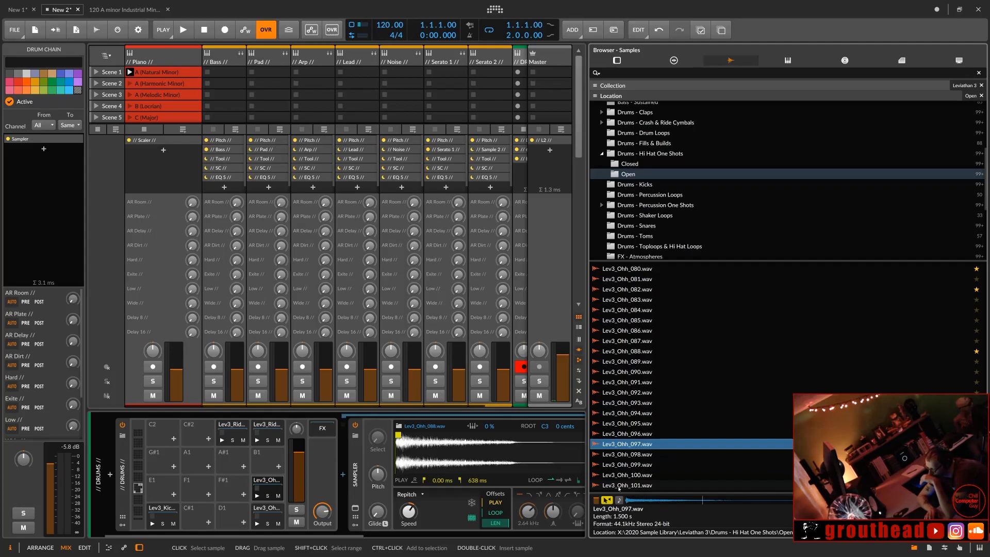
{"action": "key", "text": "Up"}
{"action": "key", "text": "Down"}
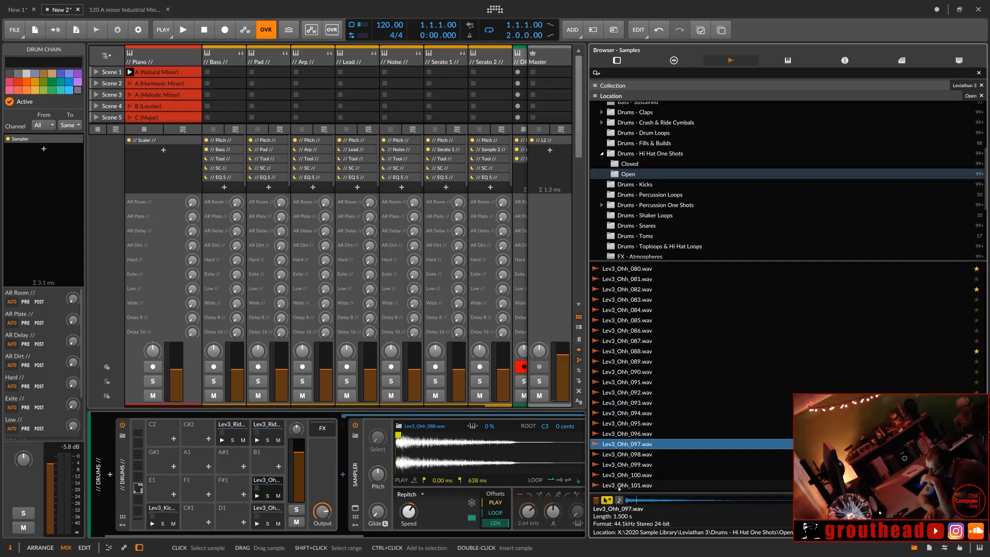
{"action": "key", "text": "Down"}
{"action": "key", "text": "Down"}
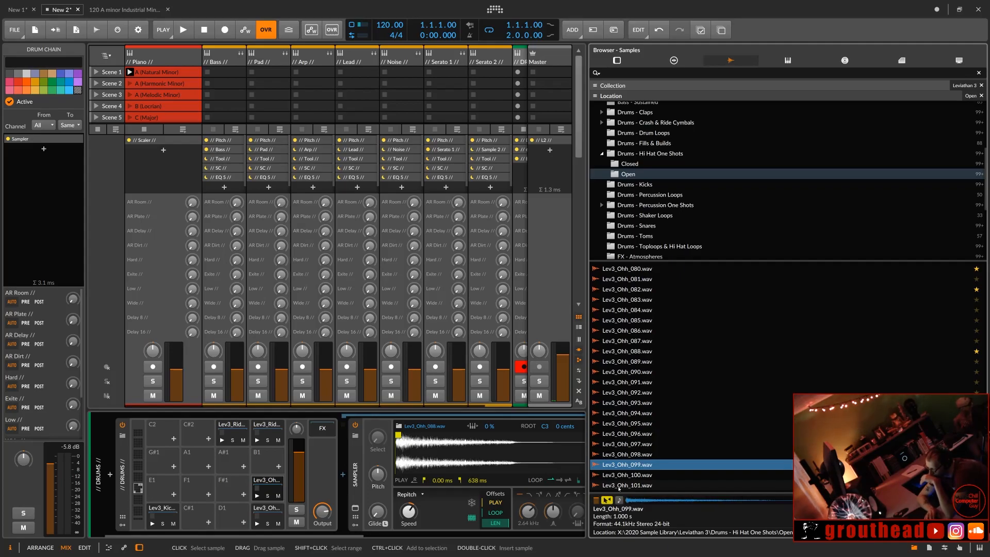
{"action": "key", "text": "Up"}
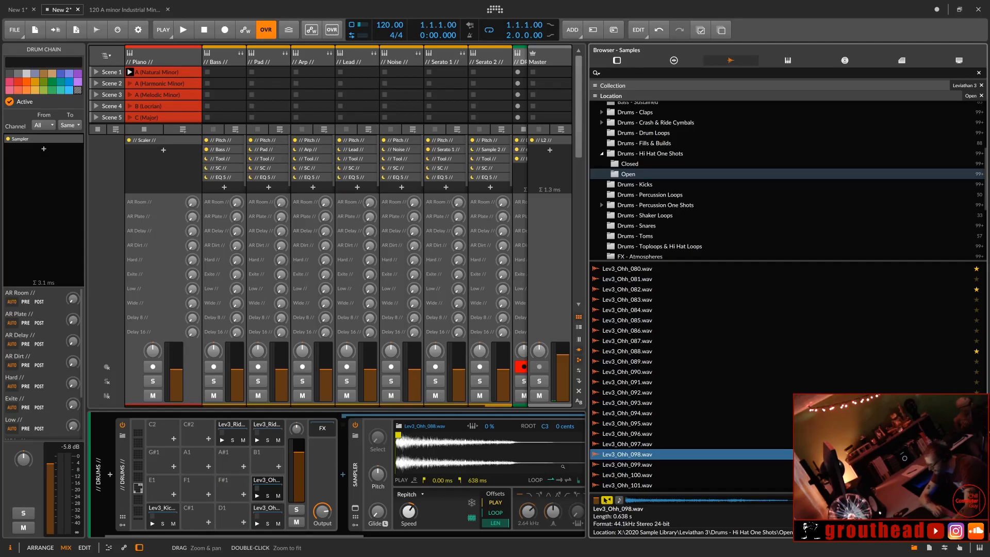
Step: Replay Lev3_Ohh_098.wav and audition the open hi-hats from there to Lev3_Ohh_102.wav
{"action": "left_click", "coordinate": [629, 448]}
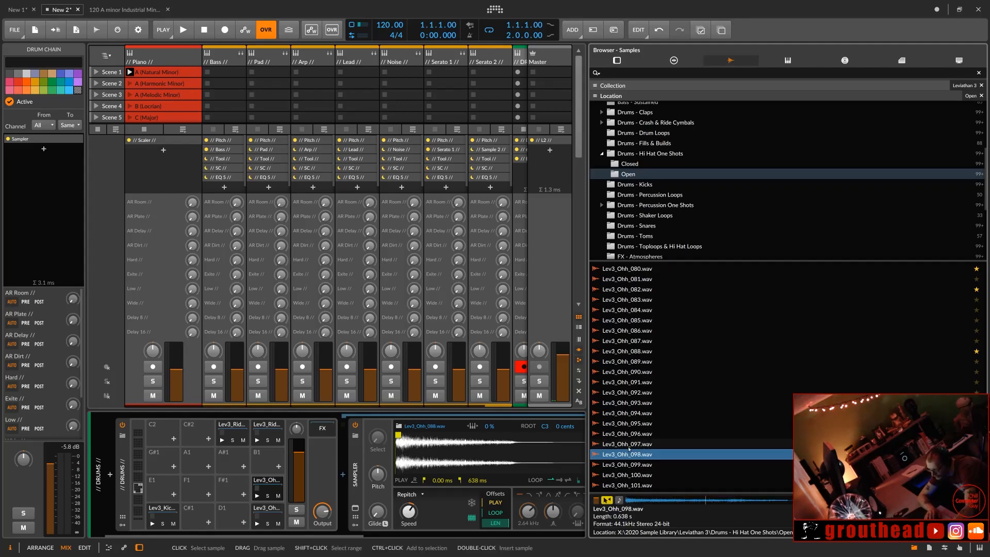
{"action": "key", "text": "Down"}
{"action": "key", "text": "Down"}
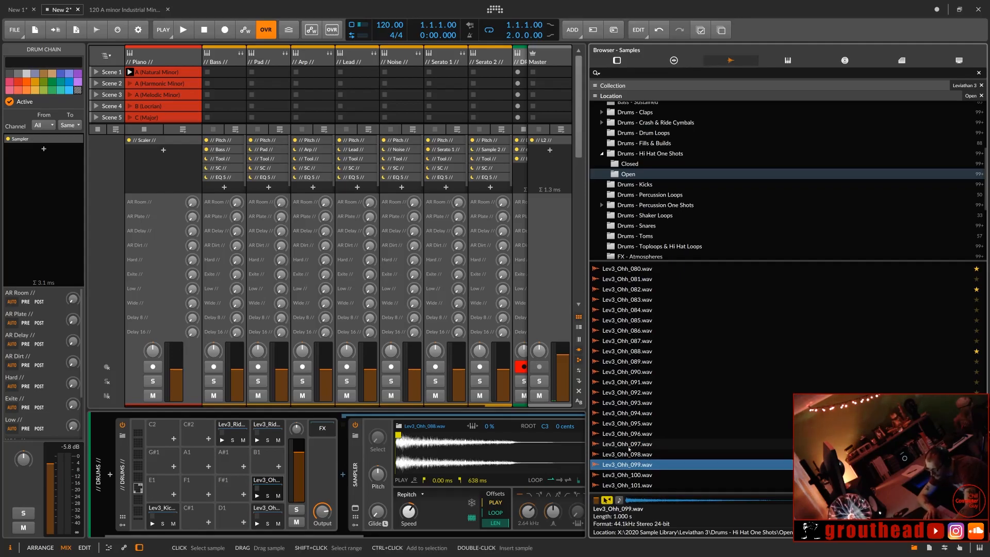
{"action": "key", "text": "Down"}
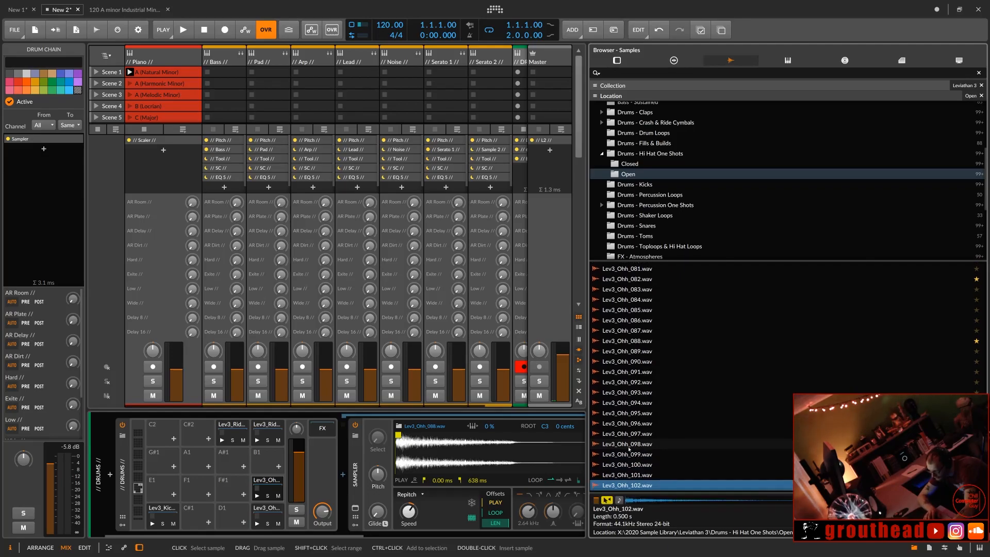
{"action": "key", "text": "Down"}
{"action": "key", "text": "Down"}
{"action": "key", "text": "Down"}
{"action": "key", "text": "Down"}
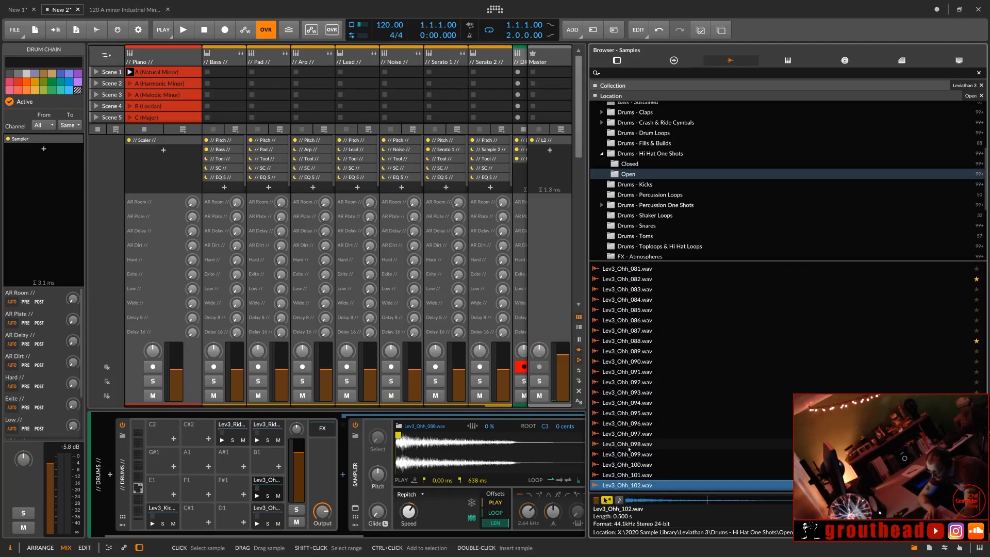
Step: Audition the open hi-hats from Lev3_Ohh_103.wav to Lev3_Ohh_109.wav and star Lev3_Ohh_105.wav for O HATS
{"action": "key", "text": "Down"}
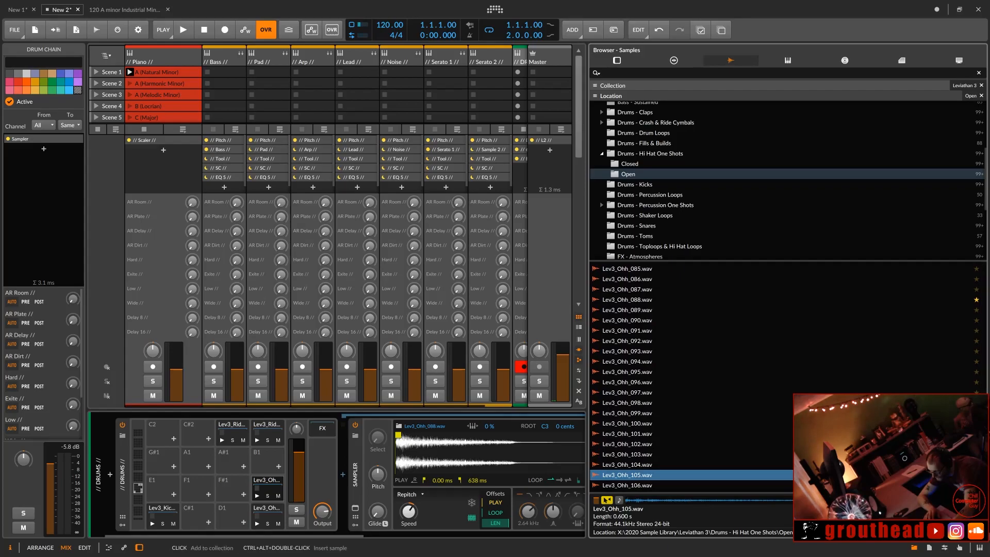
{"action": "key", "text": "Down"}
{"action": "key", "text": "Down"}
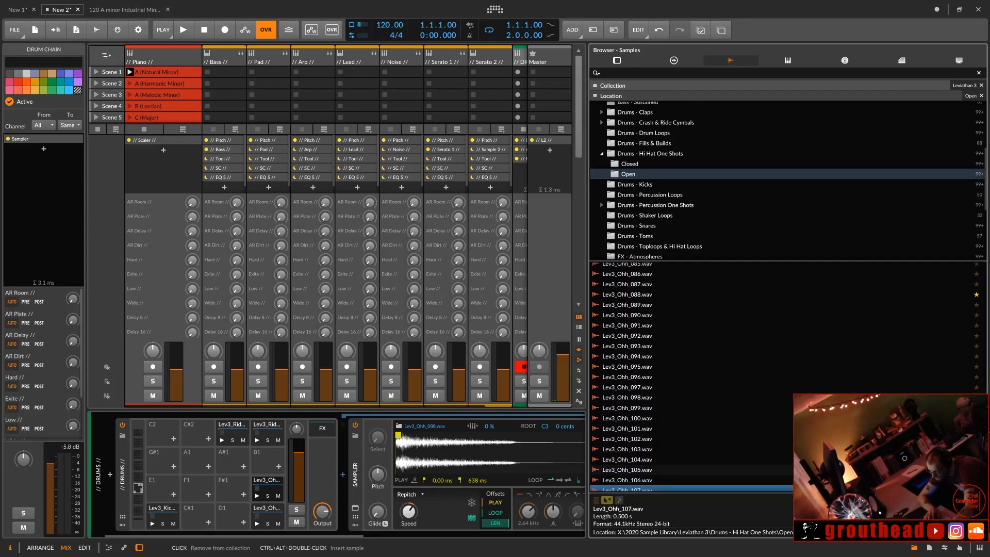
{"action": "key", "text": "Down"}
{"action": "key", "text": "Down"}
{"action": "key", "text": "Down"}
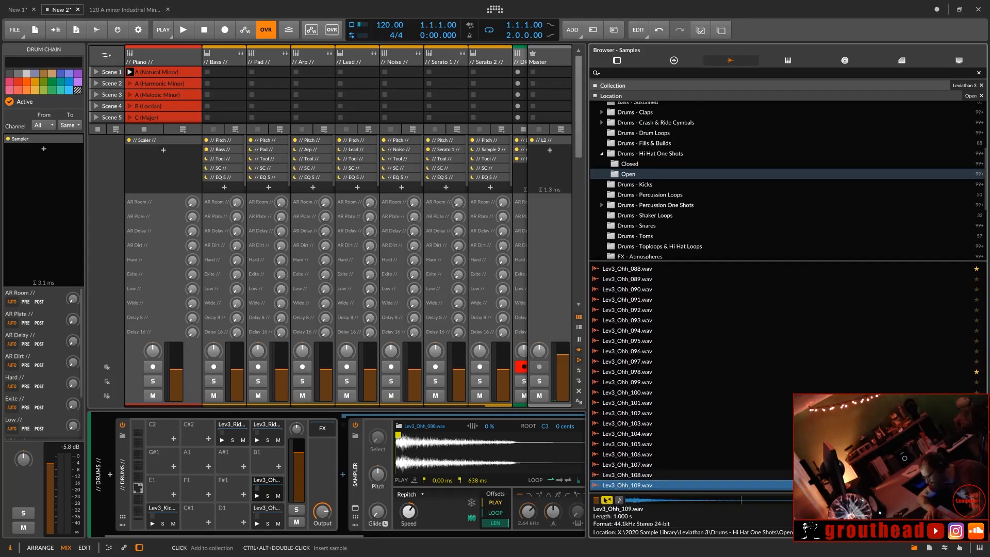
Step: Audition the open hi-hats from Lev3_Ohh_110.wav to Lev3_Ohh_118.wav
{"action": "key", "text": "Down"}
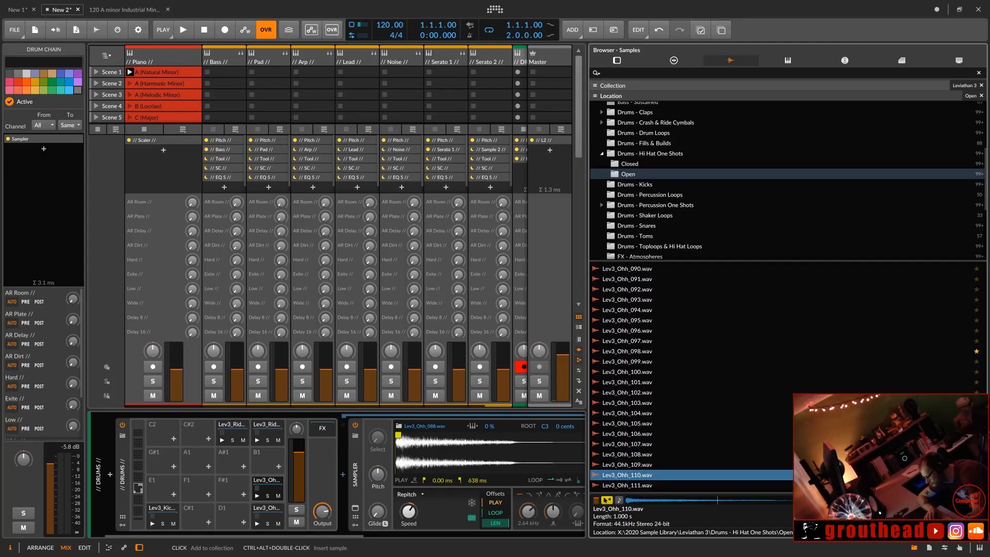
{"action": "key", "text": "Down"}
{"action": "key", "text": "Down"}
{"action": "key", "text": "Down"}
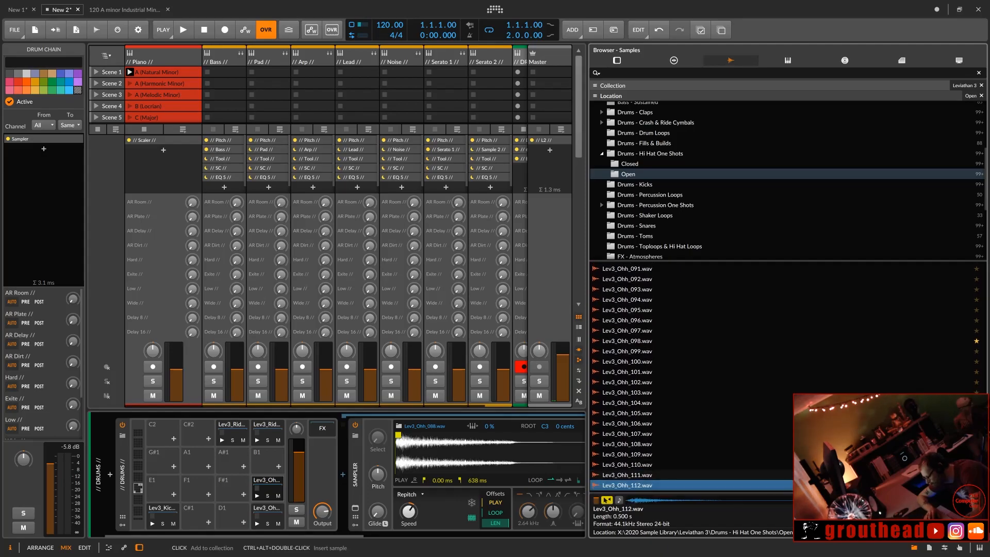
{"action": "key", "text": "Down"}
{"action": "key", "text": "Down"}
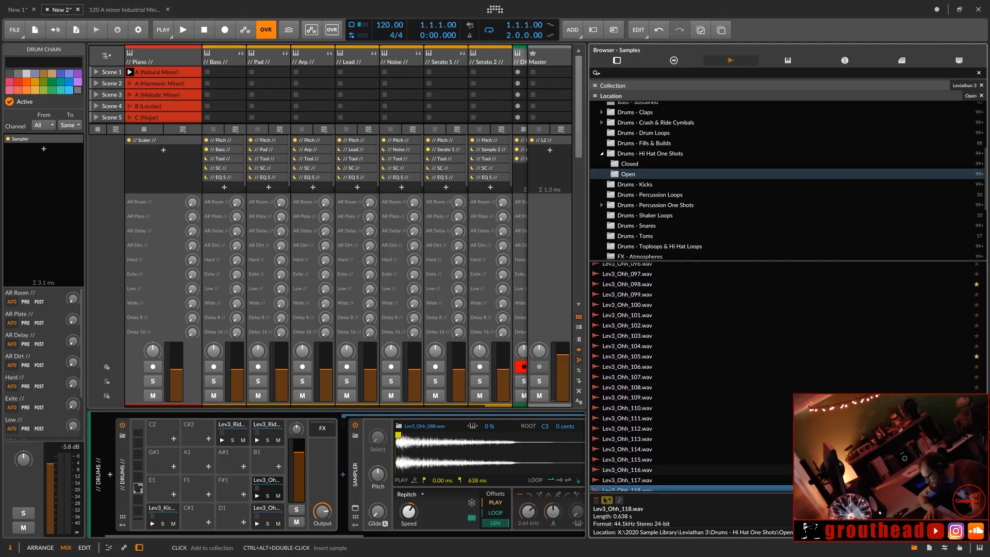
Step: Replay Lev3_Ohh_117.wav, star it for O HATS, and continue auditioning to Lev3_Ohh_121.wav
{"action": "key", "text": "Down"}
{"action": "key", "text": "Down"}
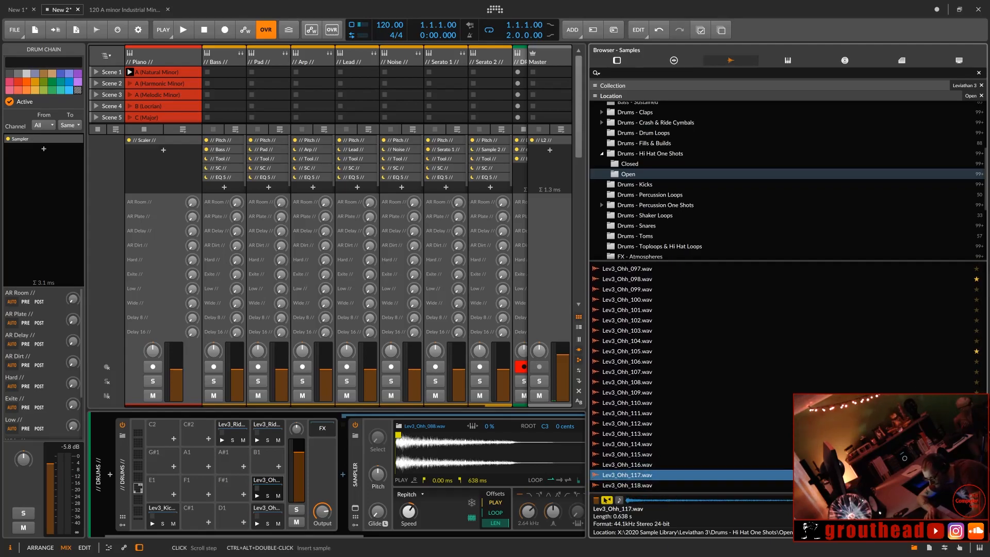
{"action": "key", "text": "Down"}
{"action": "key", "text": "Down"}
{"action": "key", "text": "Down"}
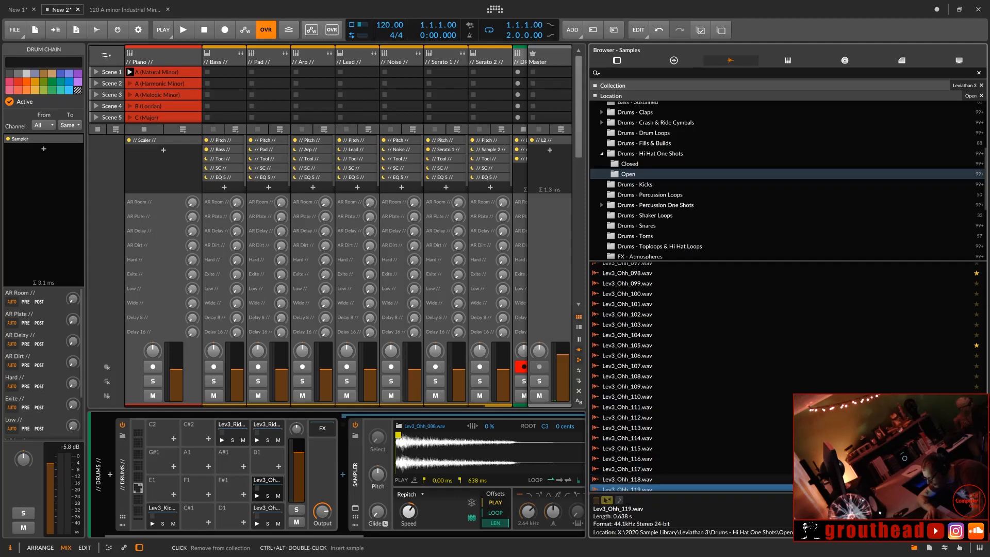
{"action": "key", "text": "Down"}
{"action": "key", "text": "Down"}
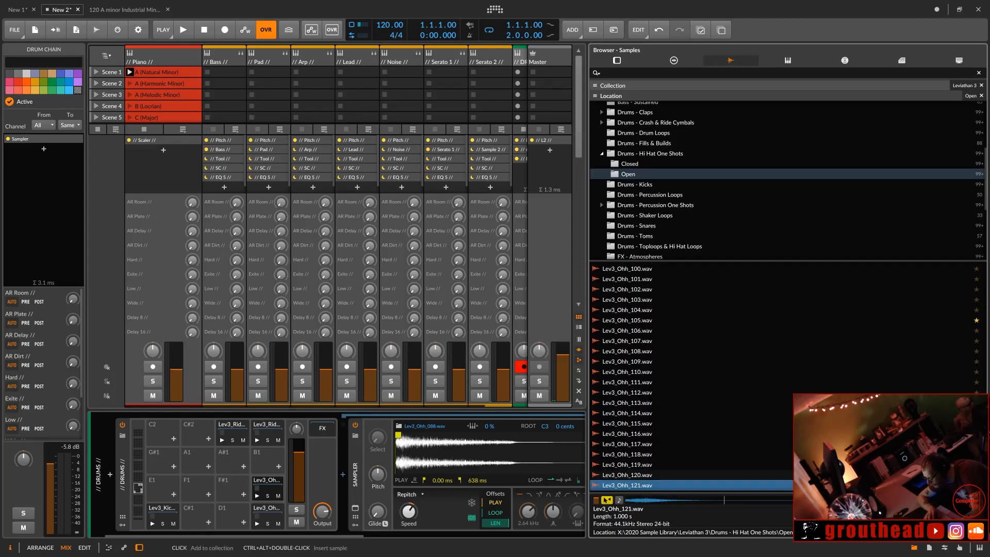
Step: Audition the open hi-hats from Lev3_Ohh_122.wav to Lev3_Ohh_127.wav
{"action": "key", "text": "Down"}
{"action": "key", "text": "Down"}
{"action": "key", "text": "Down"}
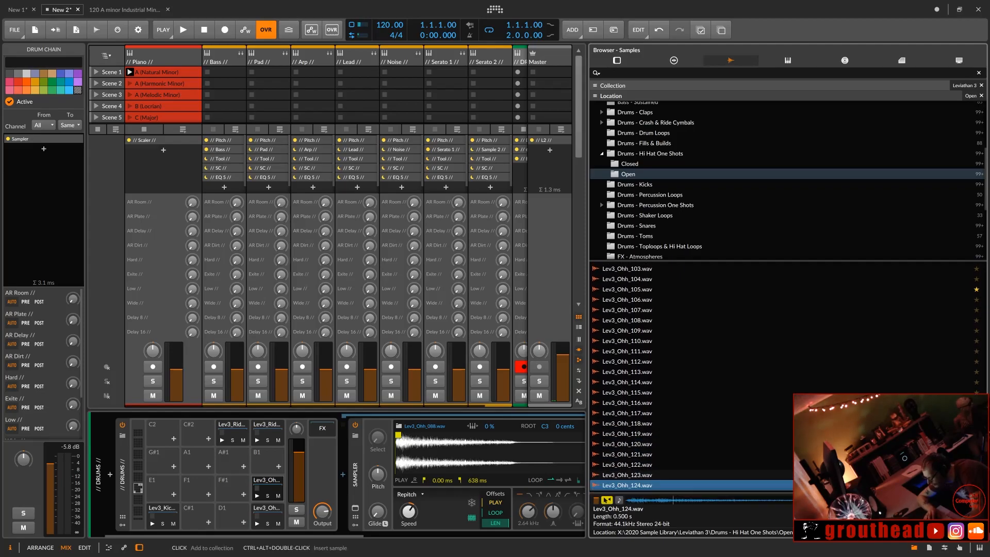
{"action": "key", "text": "Down"}
{"action": "key", "text": "Down"}
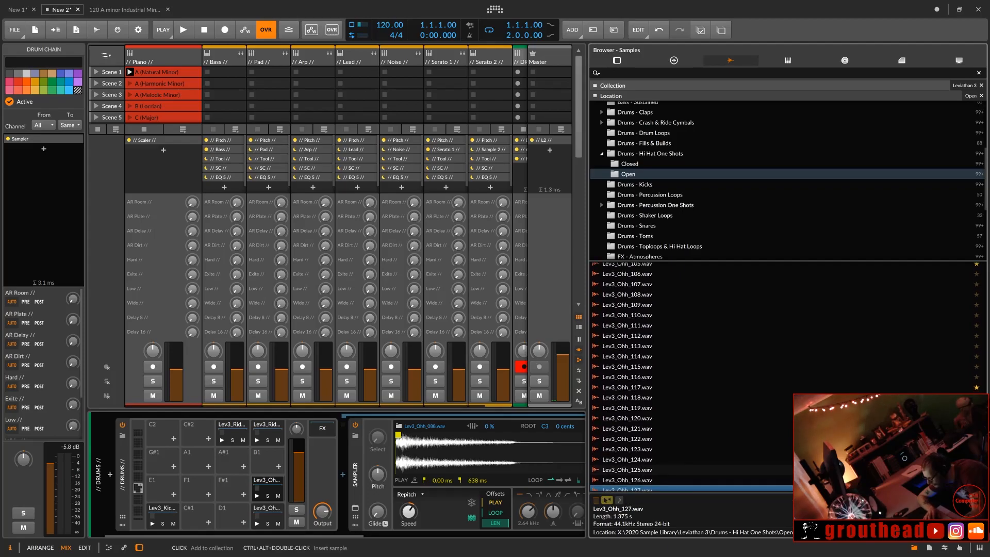
Step: Replay the open hi-hats around Lev3_Ohh_127.wav and continue auditioning to Lev3_Ohh_129.wav
{"action": "key", "text": "Up"}
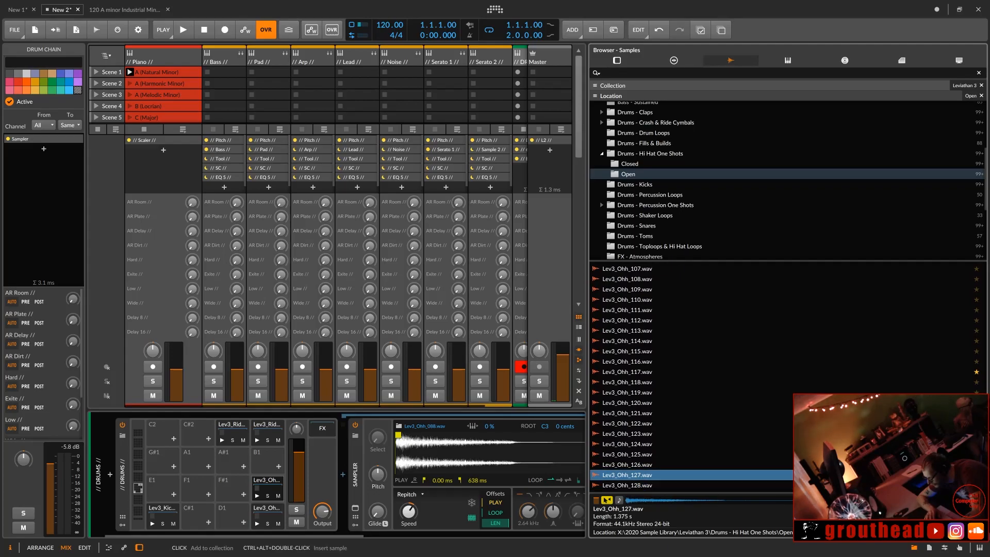
{"action": "key", "text": "Down"}
{"action": "key", "text": "Down"}
{"action": "key", "text": "Down"}
{"action": "key", "text": "Down"}
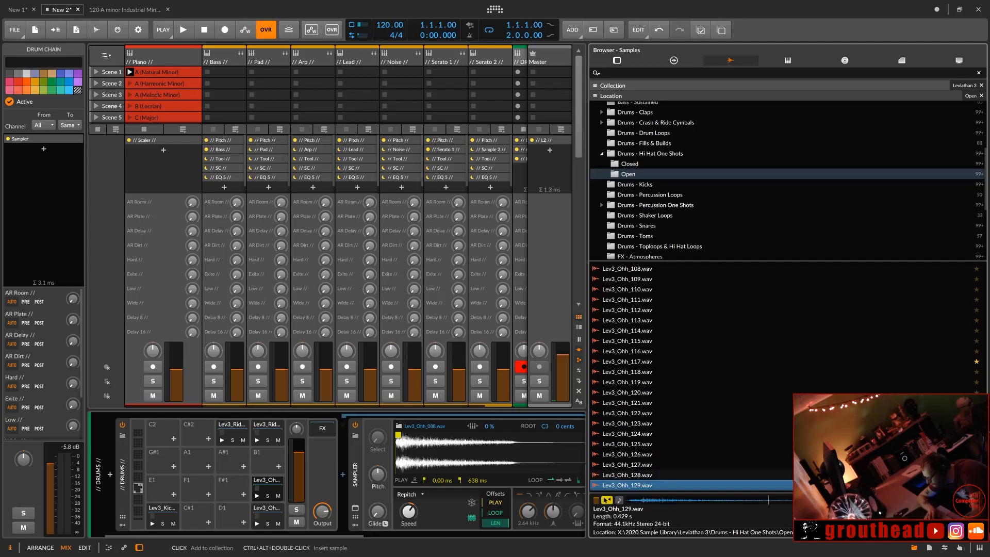
Step: Compare Lev3_Ohh_130.wav with Lev3_Ohh_131.wav and star Lev3_Ohh_131.wav for O HATS
{"action": "key", "text": "Up"}
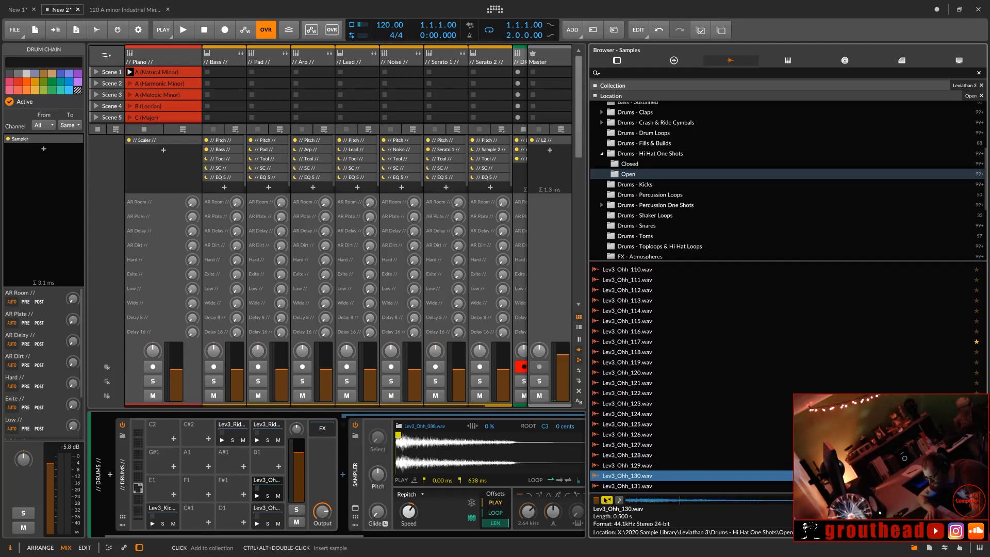
{"action": "key", "text": "Down"}
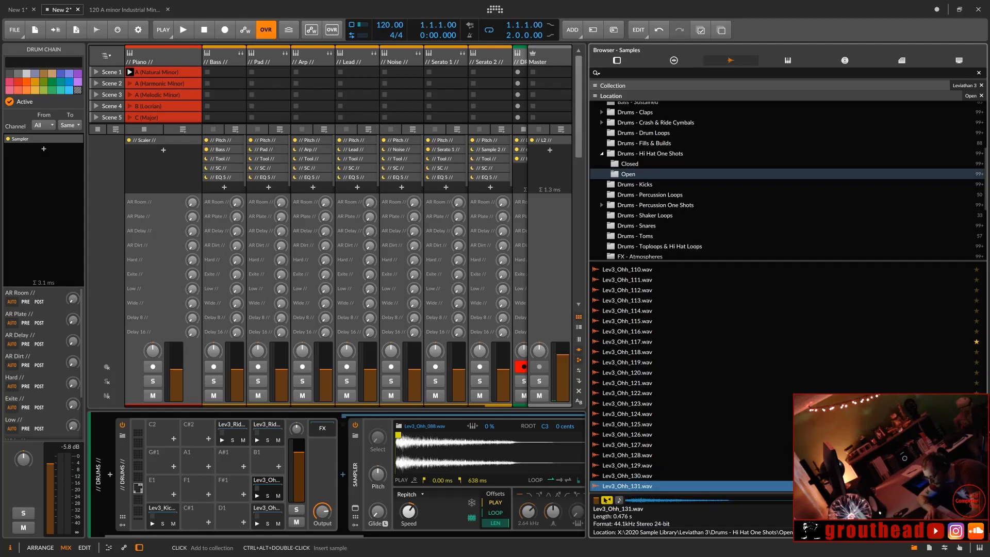
{"action": "left_click", "coordinate": [908, 476]}
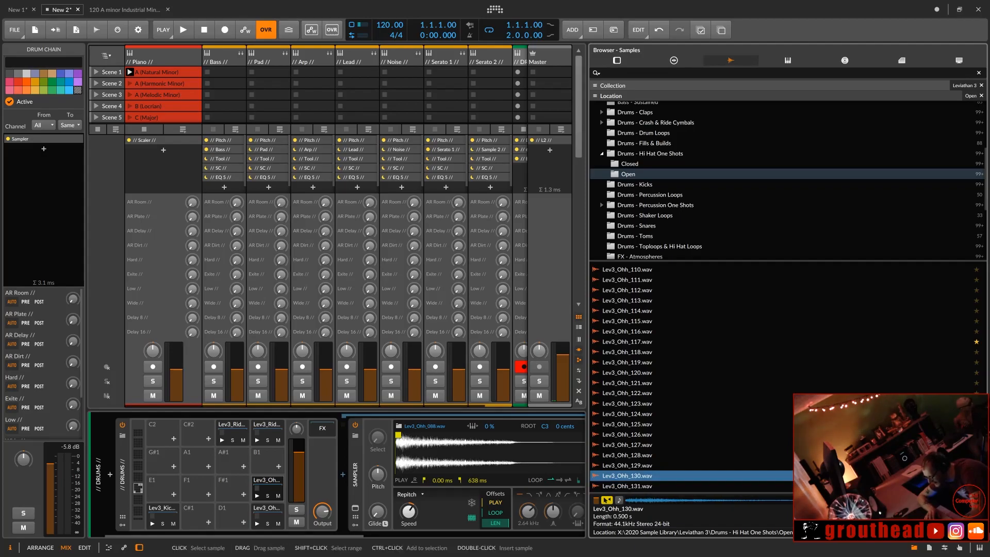
{"action": "key", "text": "Down"}
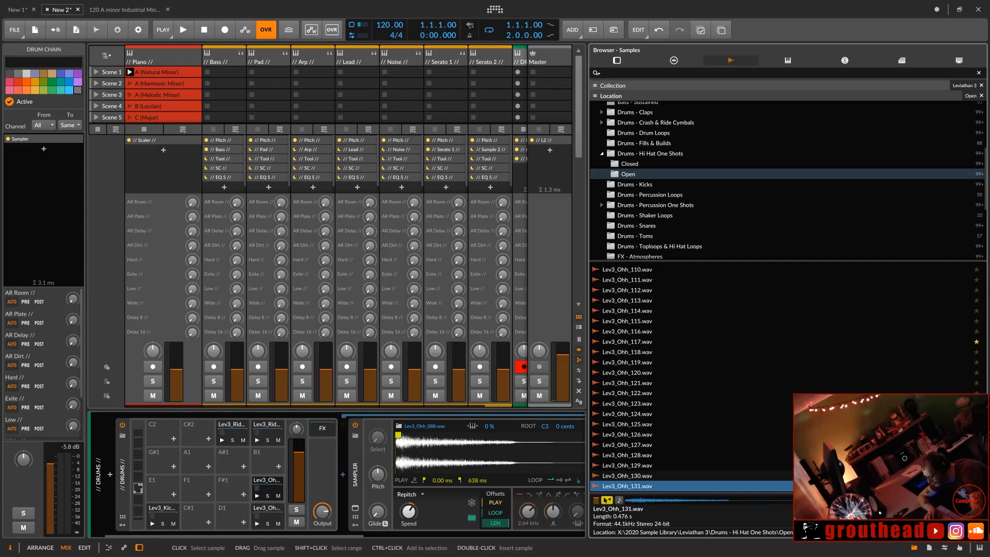
{"action": "key", "text": "Up"}
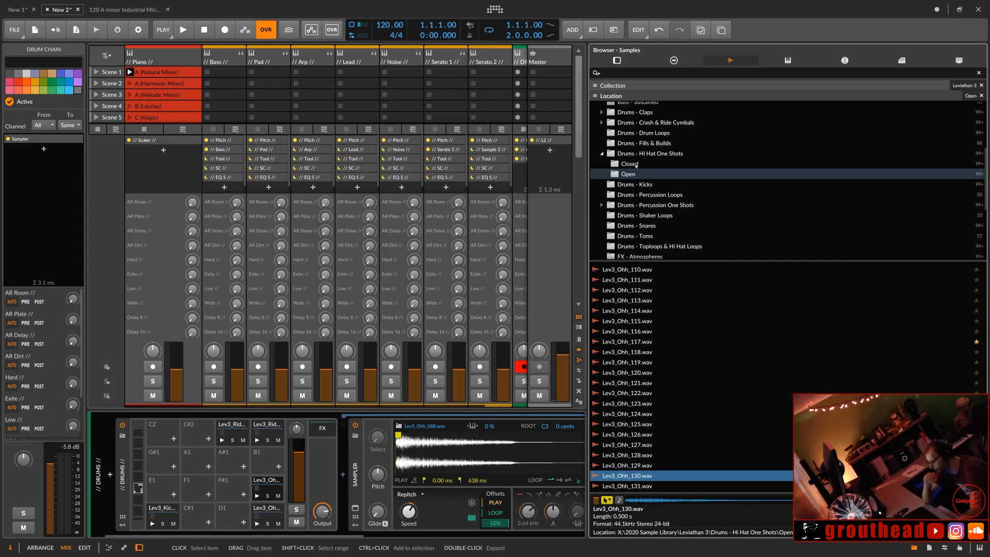
Step: Show the samples stored in the O HATS collection and open the collection's name for editing
{"action": "left_click", "coordinate": [673, 86]}
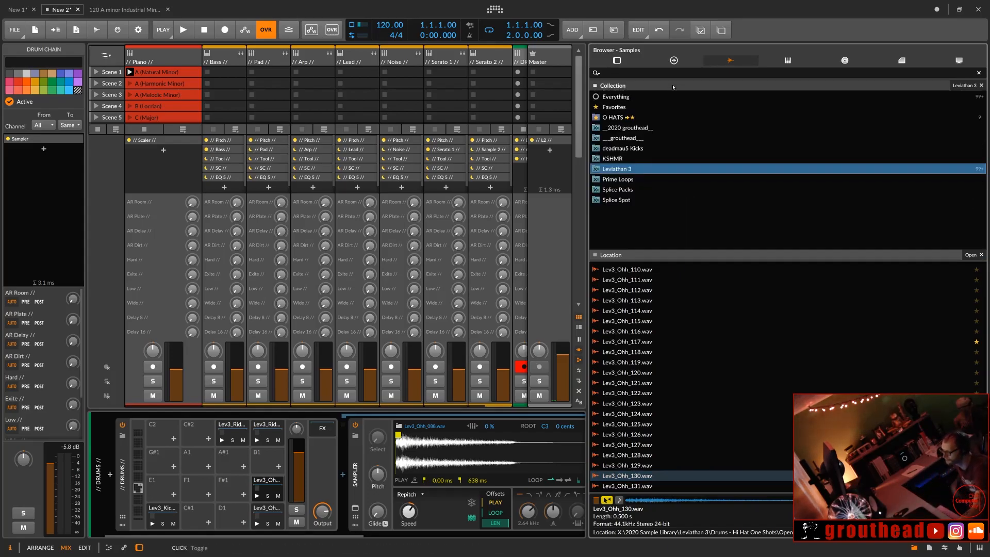
{"action": "left_click", "coordinate": [601, 117]}
{"action": "right_click", "coordinate": [601, 117]}
{"action": "left_click", "coordinate": [616, 126]}
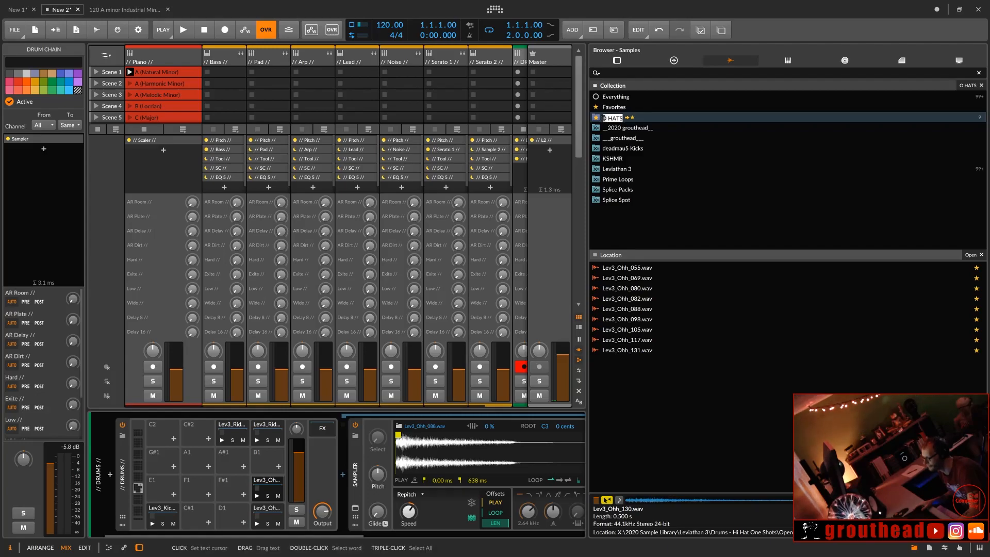
Step: Create a new sample collection named HATS
{"action": "right_click", "coordinate": [619, 216]}
{"action": "left_click", "coordinate": [633, 227]}
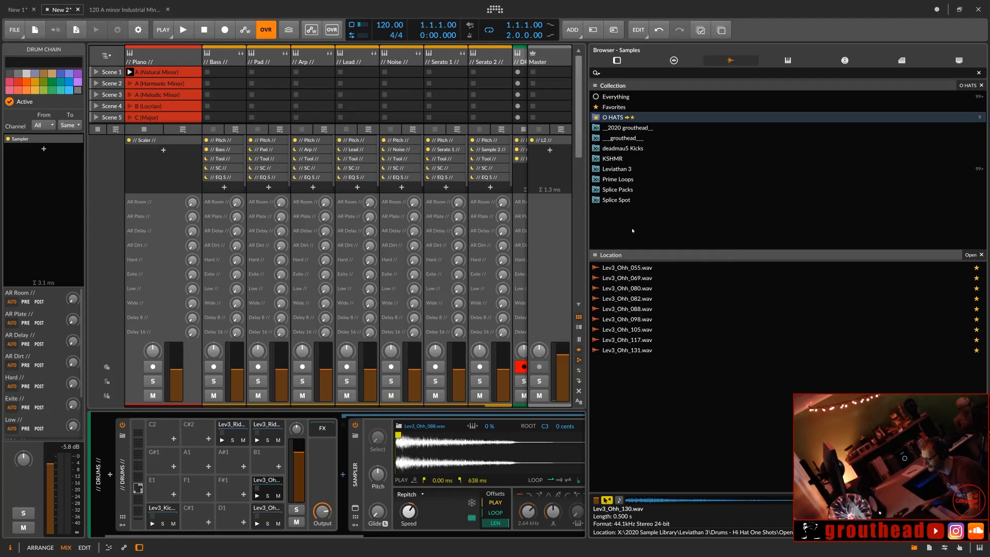
{"action": "type", "text": "H"}
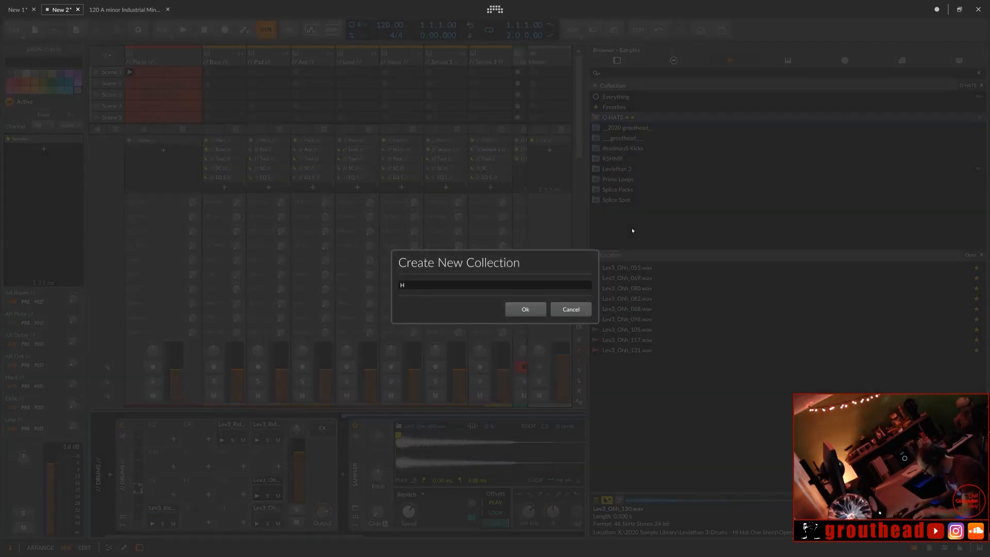
{"action": "type", "text": "ATS"}
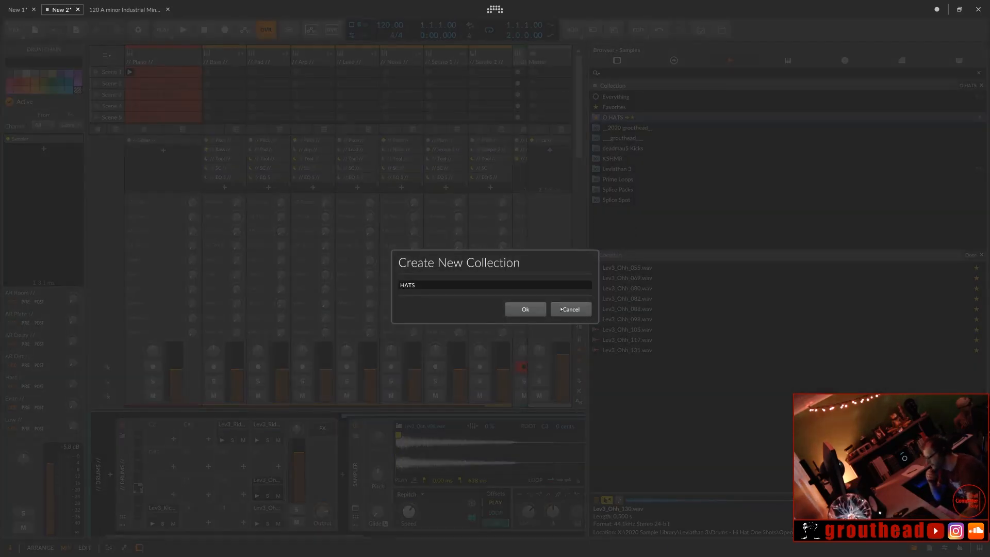
{"action": "left_click", "coordinate": [526, 310]}
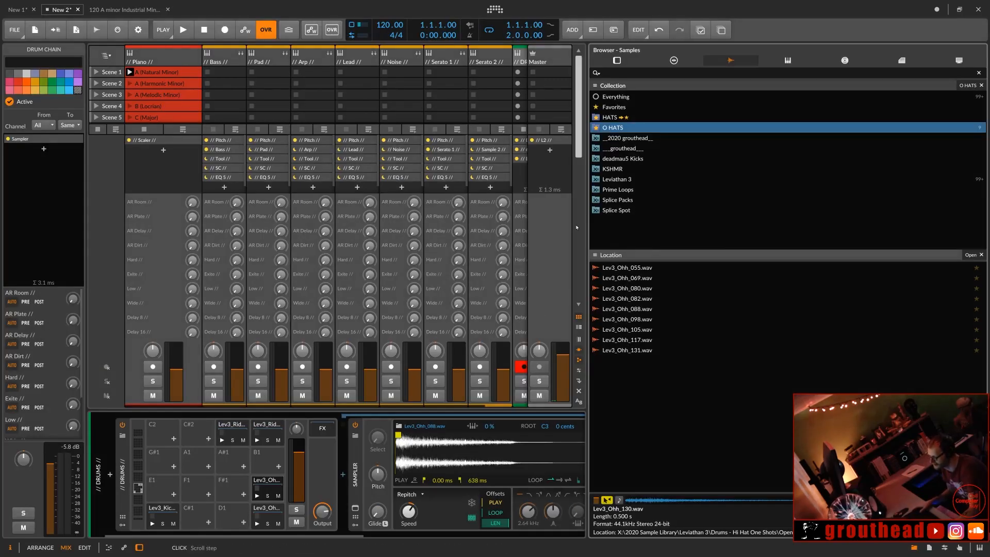
Step: Set the sample location to the Leviathan 3 folder and switch the collection filter to Everything
{"action": "left_click", "coordinate": [630, 253]}
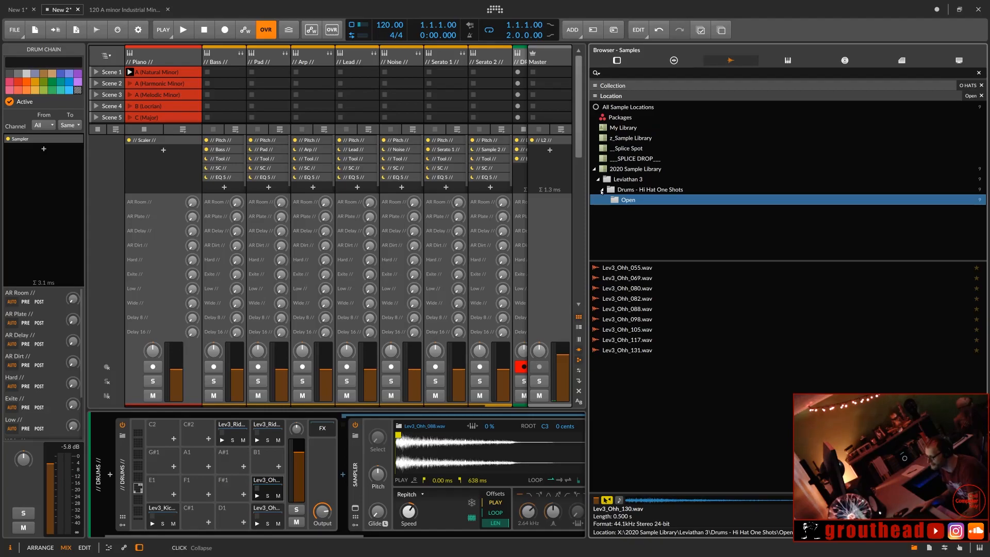
{"action": "left_click", "coordinate": [602, 190]}
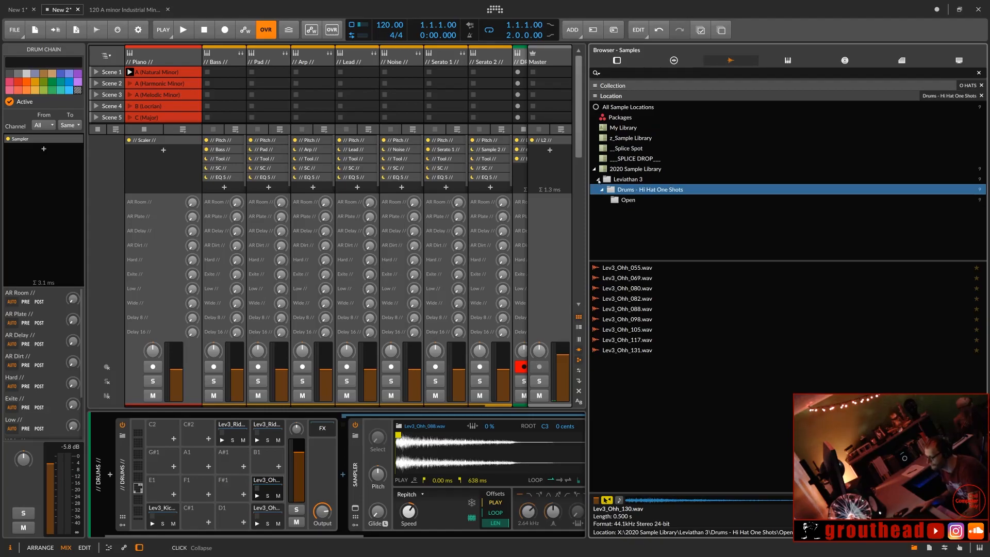
{"action": "left_click", "coordinate": [598, 180]}
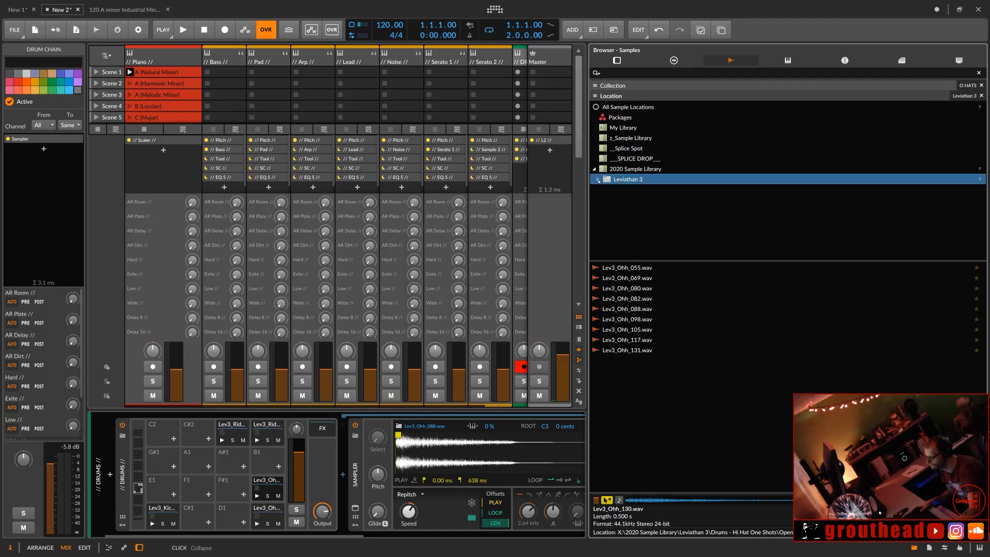
{"action": "left_click", "coordinate": [645, 87]}
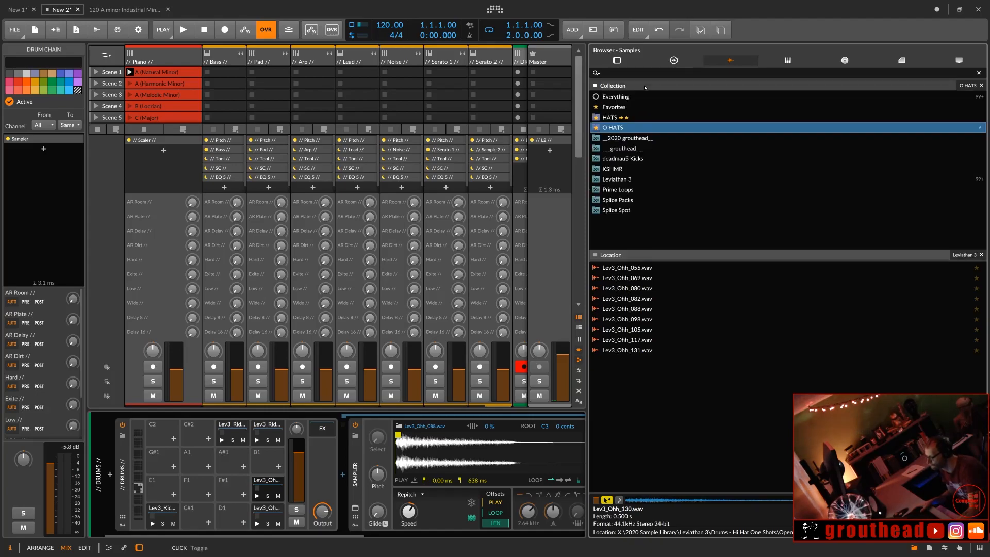
{"action": "left_click", "coordinate": [614, 98]}
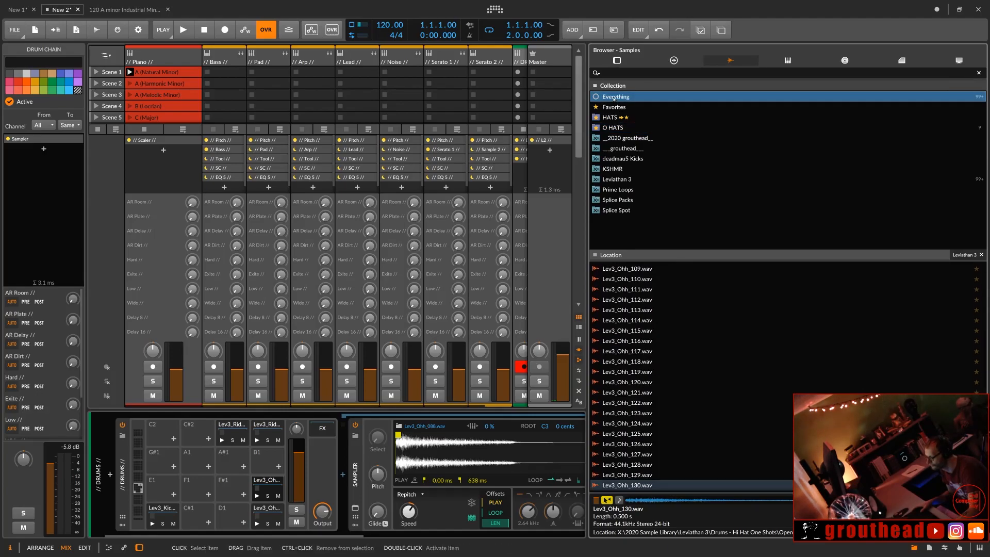
Step: Open the Closed folder inside Leviathan 3's Drums - Hi Hat One Shots
{"action": "left_click", "coordinate": [625, 256]}
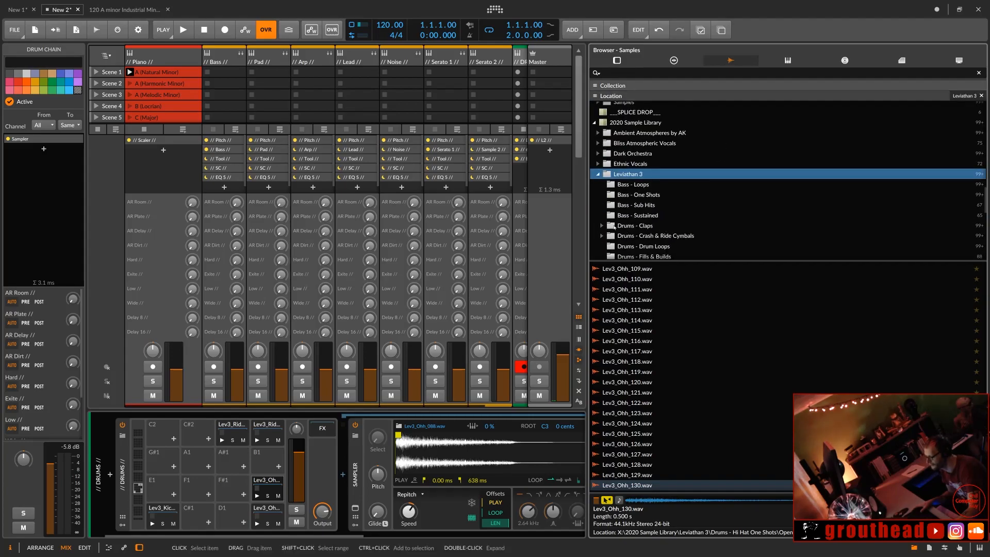
{"action": "scroll", "coordinate": [602, 233], "scroll_direction": "down", "scroll_amount": 2}
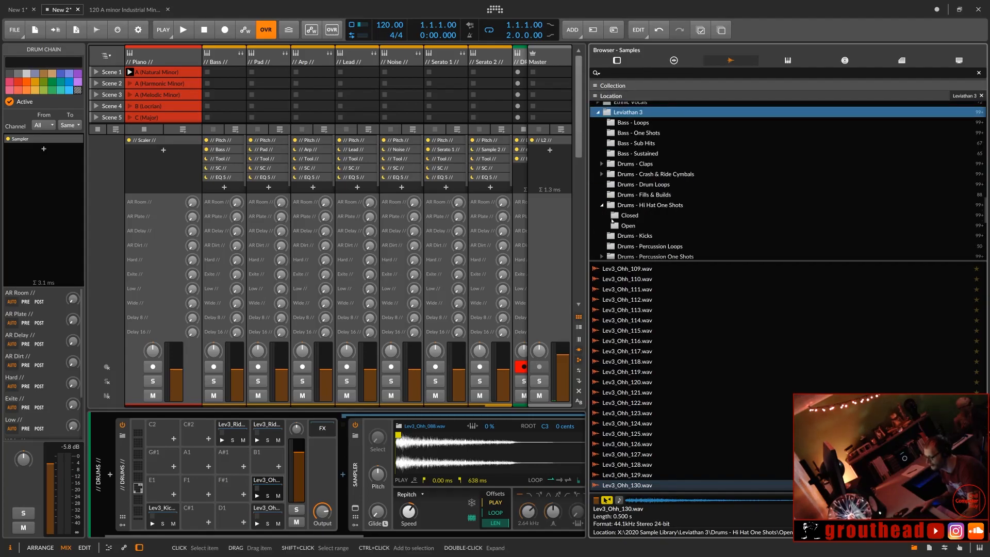
{"action": "left_click", "coordinate": [630, 217]}
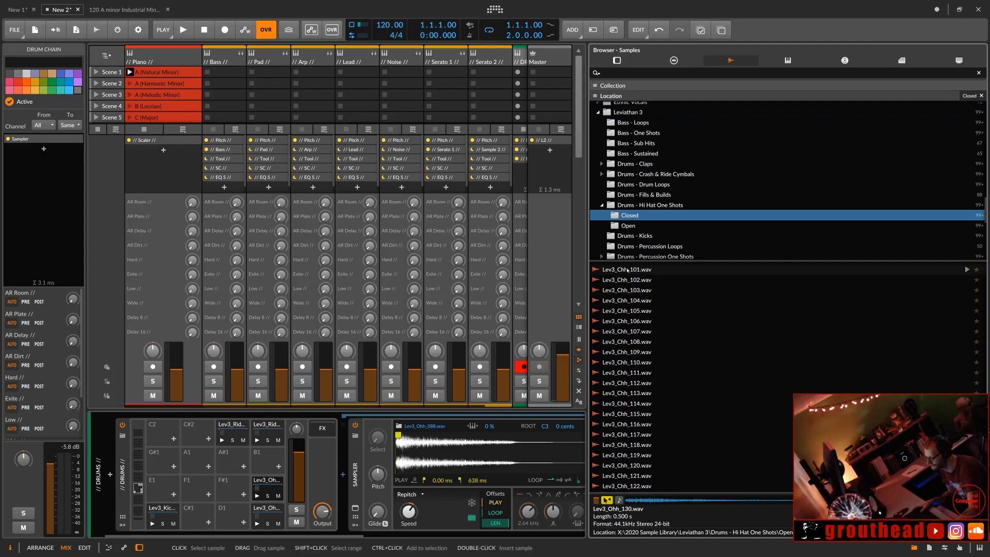
Step: Audition the closed hi-hat samples from Lev3_Chh_101.wav to Lev3_Chh_122.wav one after another
{"action": "left_click", "coordinate": [628, 270]}
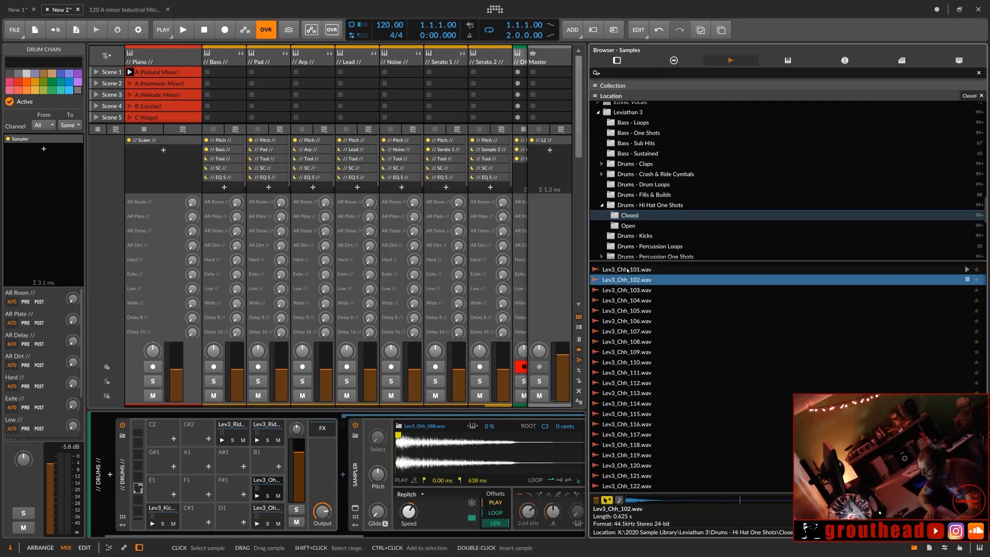
{"action": "key", "text": "Down"}
{"action": "key", "text": "Down"}
{"action": "key", "text": "Down"}
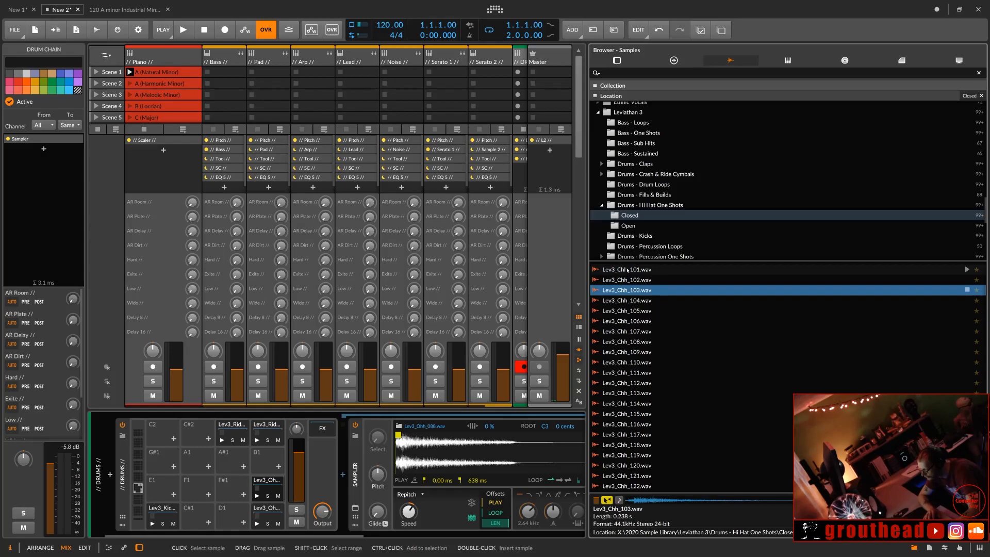
{"action": "key", "text": "Up"}
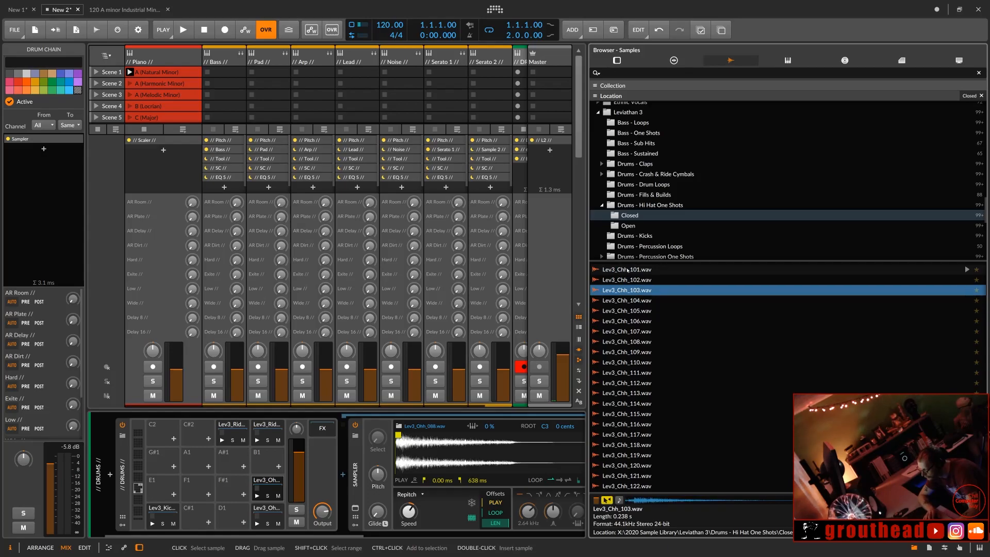
{"action": "key", "text": "Down"}
{"action": "key", "text": "Down"}
{"action": "key", "text": "Down"}
{"action": "key", "text": "Down"}
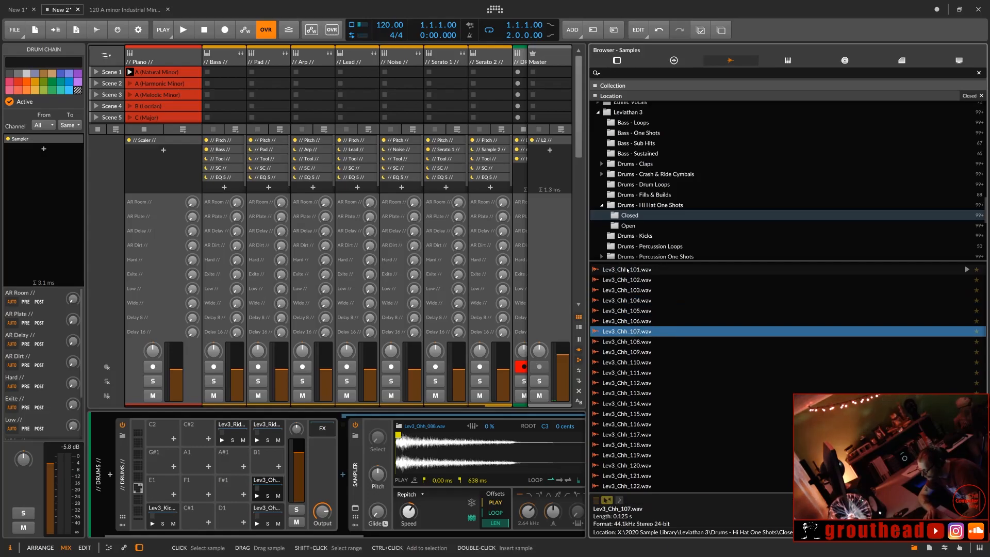
{"action": "key", "text": "Down"}
{"action": "key", "text": "Down"}
{"action": "key", "text": "Up"}
{"action": "key", "text": "Down"}
{"action": "key", "text": "Down"}
{"action": "key", "text": "Up"}
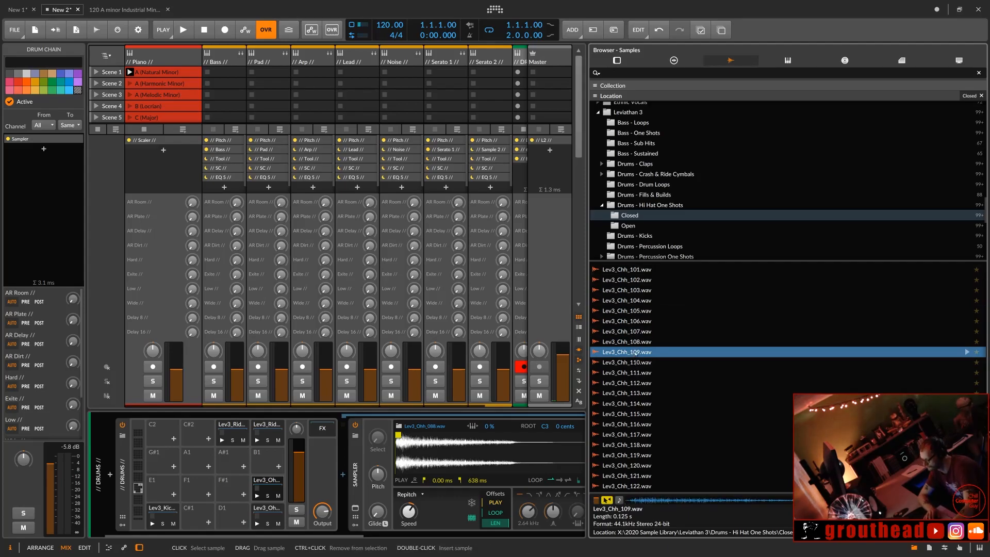
{"action": "key", "text": "Down"}
{"action": "key", "text": "Down"}
{"action": "key", "text": "Down"}
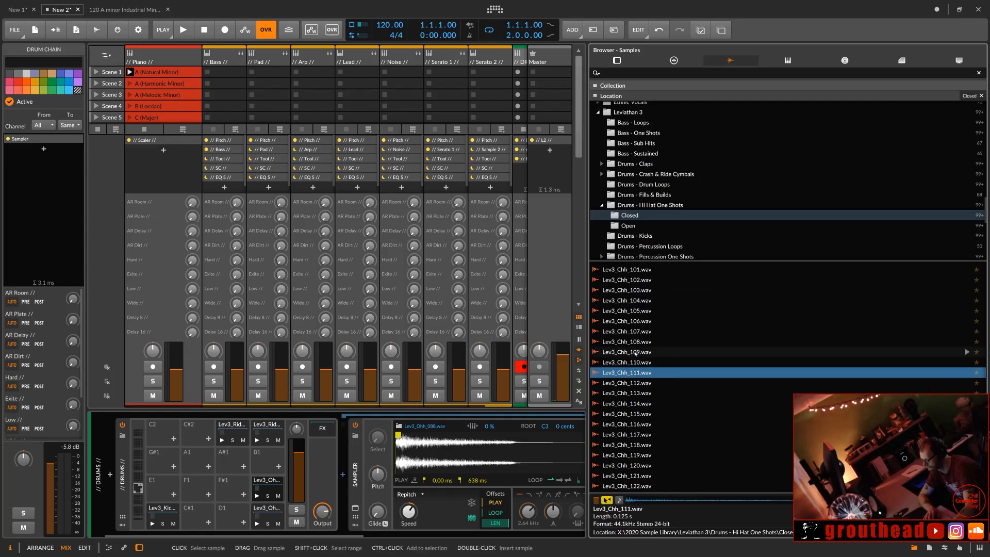
{"action": "key", "text": "Down"}
{"action": "key", "text": "Down"}
{"action": "key", "text": "Down"}
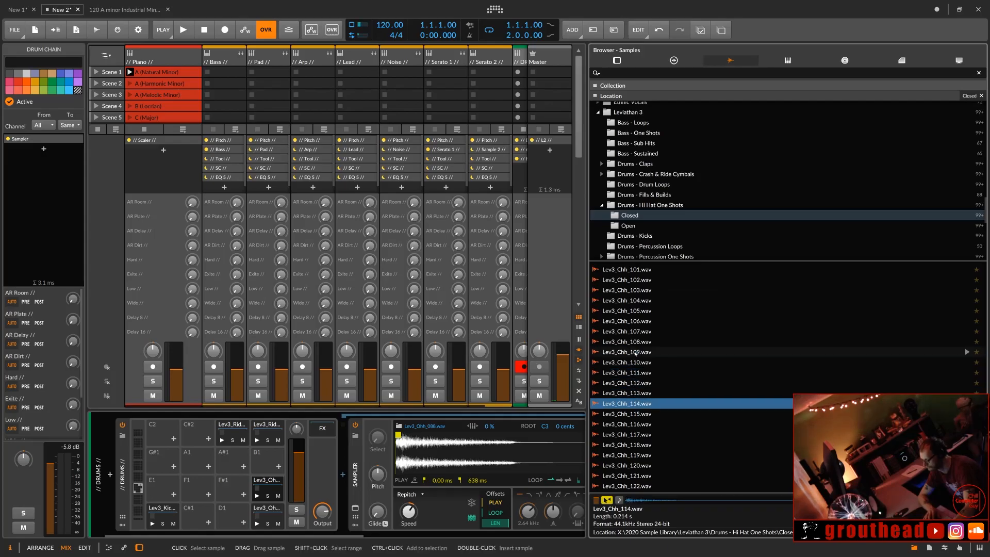
{"action": "key", "text": "Down"}
{"action": "key", "text": "Down"}
{"action": "key", "text": "Down"}
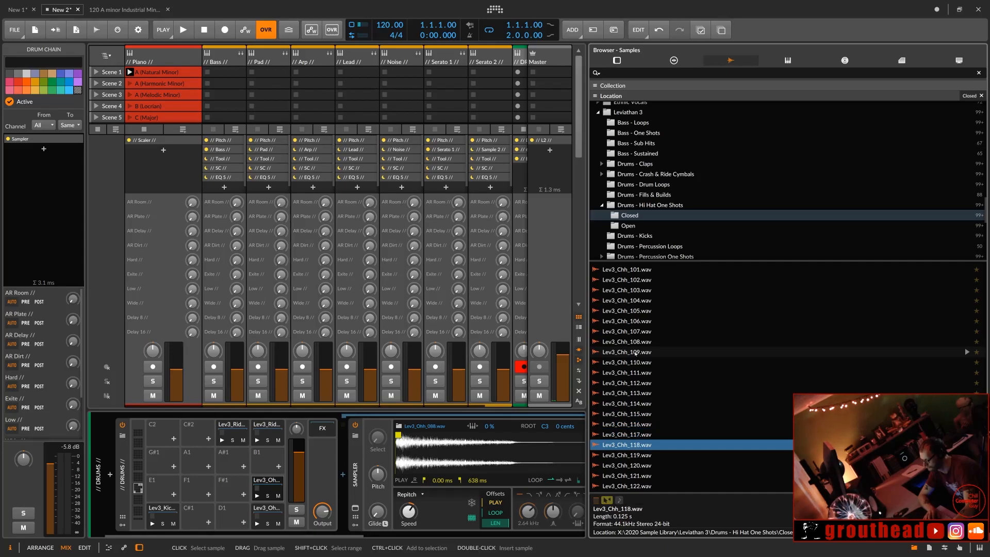
{"action": "key", "text": "Down"}
{"action": "key", "text": "Down"}
{"action": "key", "text": "Down"}
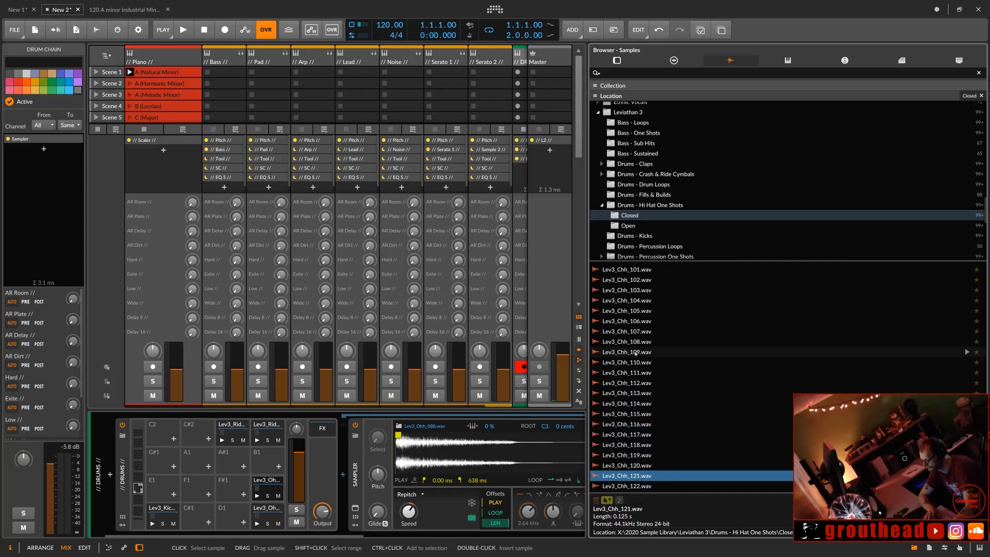
{"action": "key", "text": "Down"}
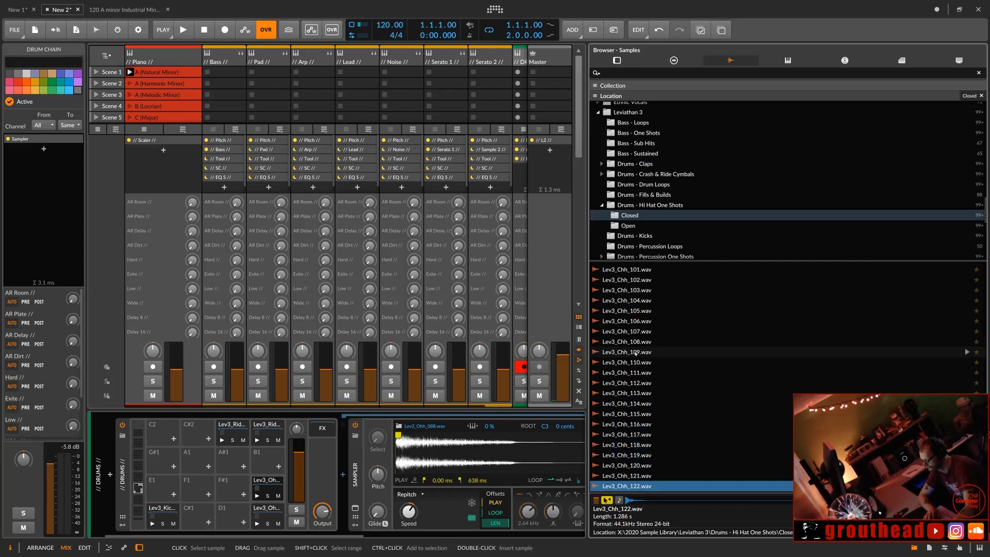
Step: Return to the start of the closed hi-hat samples and audition Lev3_Chh_002.wav
{"action": "key", "text": "Up"}
{"action": "key", "text": "Up"}
{"action": "key", "text": "Up"}
{"action": "key", "text": "Up"}
{"action": "key", "text": "Up"}
{"action": "key", "text": "Up"}
{"action": "key", "text": "Up"}
{"action": "key", "text": "Up"}
{"action": "key", "text": "Up"}
{"action": "key", "text": "Up"}
{"action": "key", "text": "Up"}
{"action": "key", "text": "Up"}
{"action": "key", "text": "Up"}
{"action": "key", "text": "Up"}
{"action": "key", "text": "Up"}
{"action": "key", "text": "Up"}
{"action": "key", "text": "Up"}
{"action": "key", "text": "Up"}
{"action": "key", "text": "Up"}
{"action": "key", "text": "Up"}
{"action": "scroll", "coordinate": [636, 354], "scroll_direction": "up", "scroll_amount": 15}
{"action": "key", "text": "Up"}
{"action": "key", "text": "Up"}
{"action": "key", "text": "Up"}
{"action": "key", "text": "Up"}
{"action": "key", "text": "Up"}
{"action": "key", "text": "Up"}
{"action": "key", "text": "Up"}
{"action": "key", "text": "Up"}
{"action": "key", "text": "Up"}
{"action": "key", "text": "Up"}
{"action": "key", "text": "Up"}
{"action": "key", "text": "Up"}
{"action": "key", "text": "Up"}
{"action": "key", "text": "Up"}
{"action": "key", "text": "Up"}
{"action": "key", "text": "Up"}
{"action": "key", "text": "Up"}
{"action": "key", "text": "Up"}
{"action": "key", "text": "Up"}
{"action": "key", "text": "Up"}
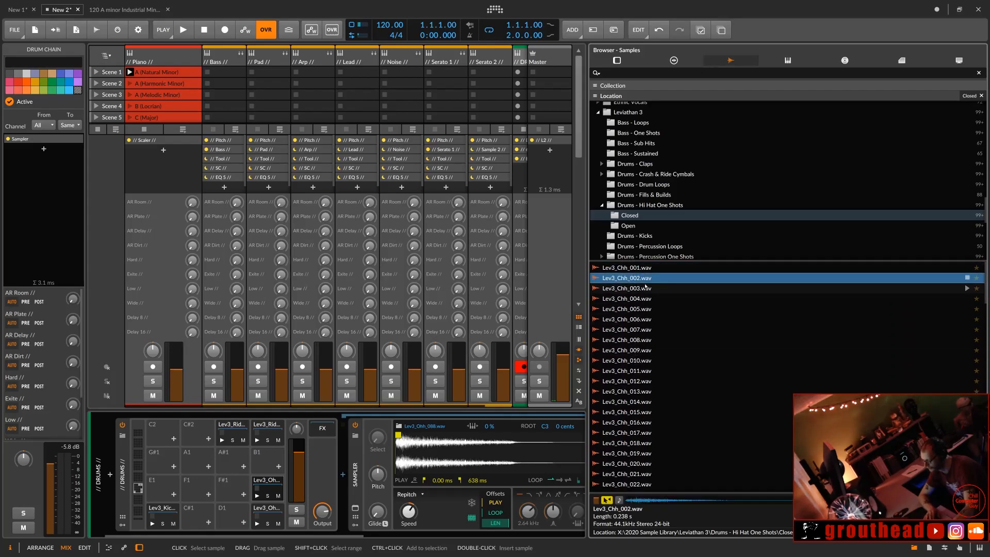
Step: Load Lev3_Chh_002.wav onto the D1 pad of the DRUMS drum machine and play the pad
{"action": "key", "text": "Down"}
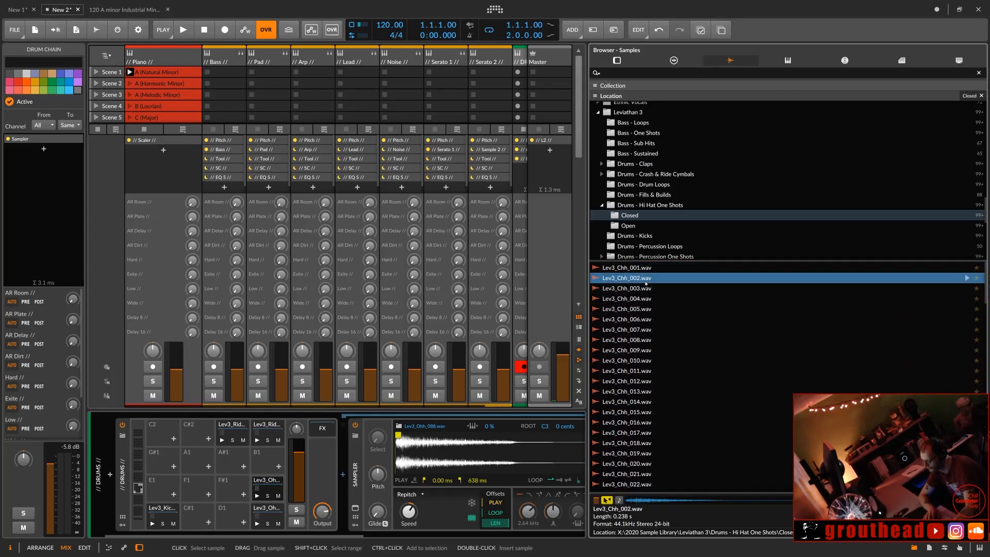
{"action": "key", "text": "Down"}
{"action": "key", "text": "Up"}
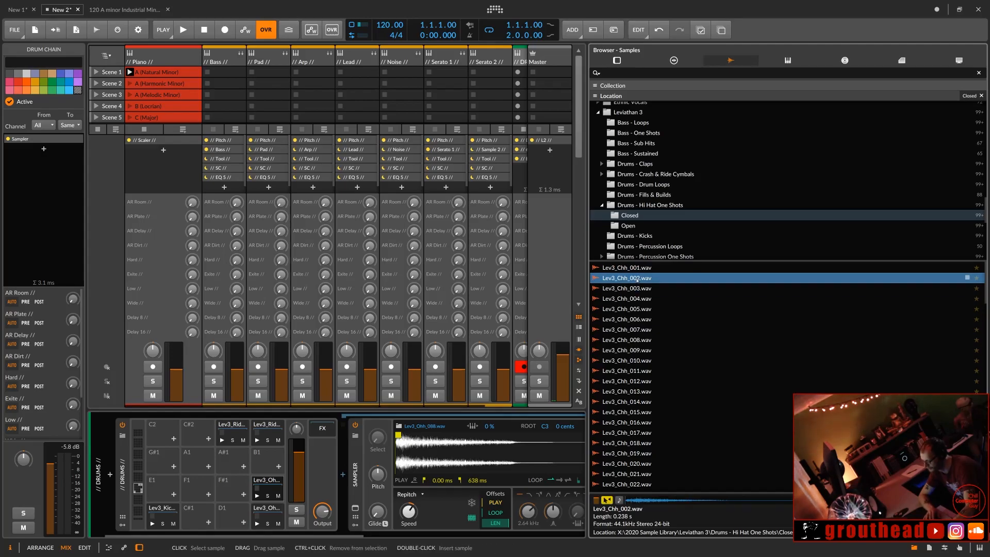
{"action": "left_click_drag", "start_coordinate": [637, 281], "coordinate": [247, 509]}
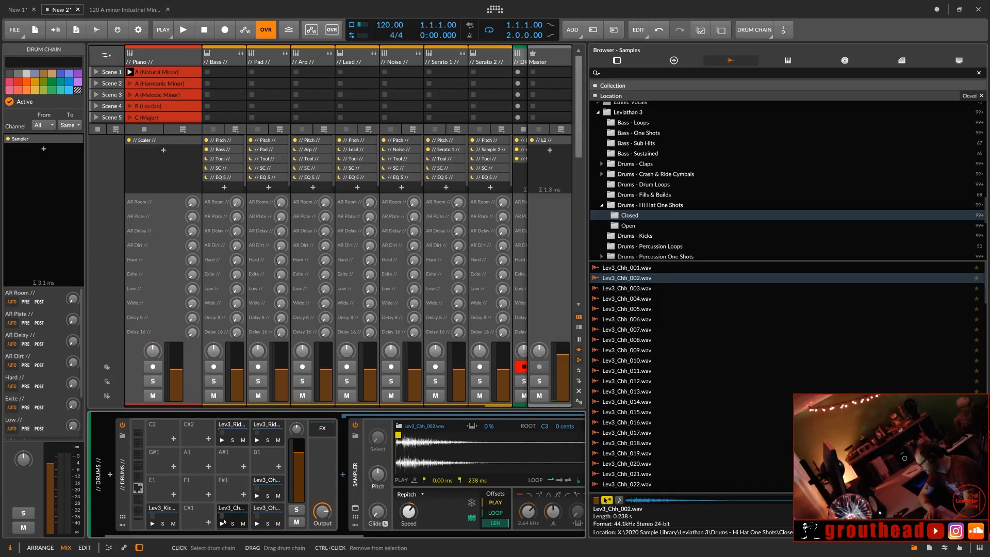
{"action": "left_click", "coordinate": [223, 525]}
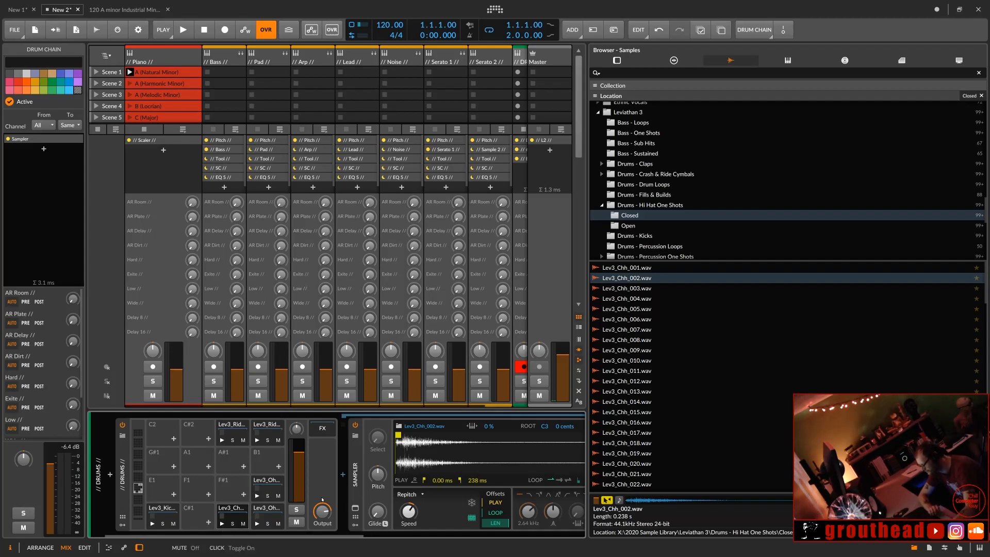
Step: Audition the closed hi-hats from Lev3_Chh_003.wav to Lev3_Chh_013.wav and star Lev3_Chh_013.wav as a collection favourite
{"action": "left_click", "coordinate": [634, 291]}
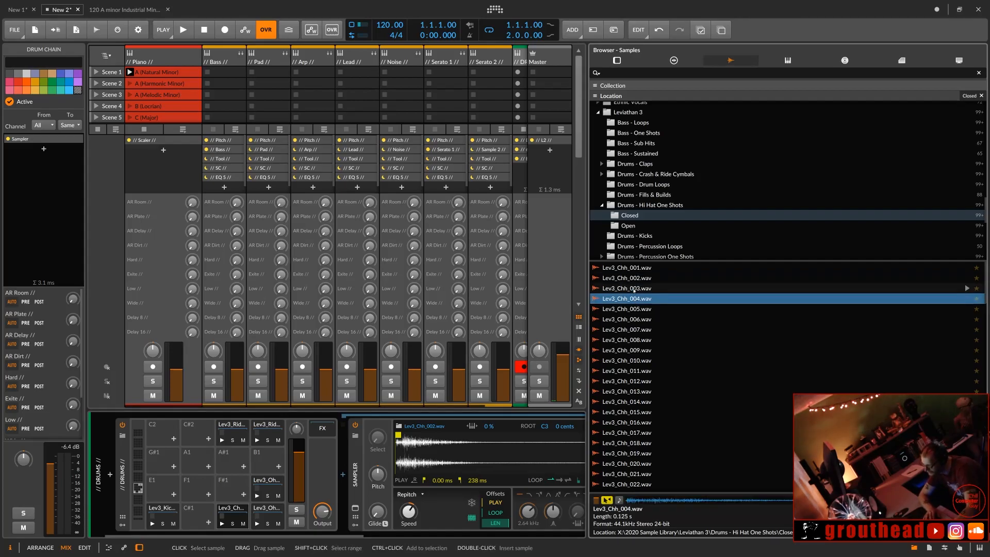
{"action": "key", "text": "Down"}
{"action": "key", "text": "Down"}
{"action": "key", "text": "Down"}
{"action": "key", "text": "Down"}
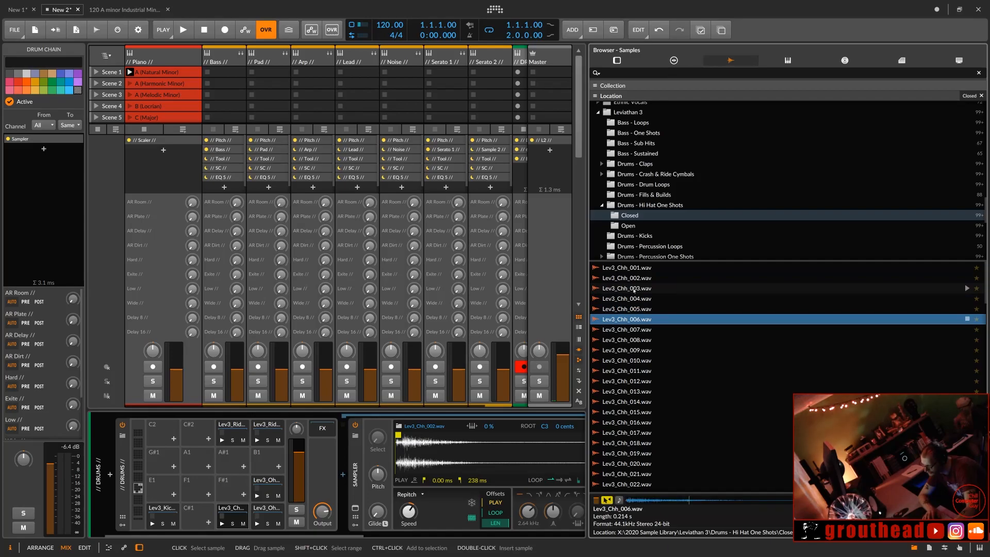
{"action": "key", "text": "Down"}
{"action": "key", "text": "Down"}
{"action": "key", "text": "Down"}
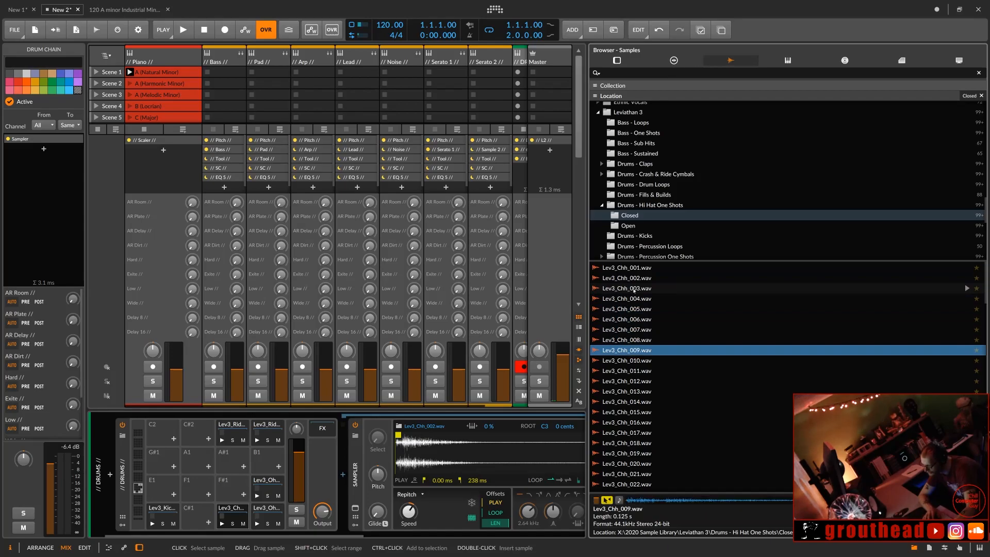
{"action": "key", "text": "Down"}
{"action": "key", "text": "Down"}
{"action": "key", "text": "Down"}
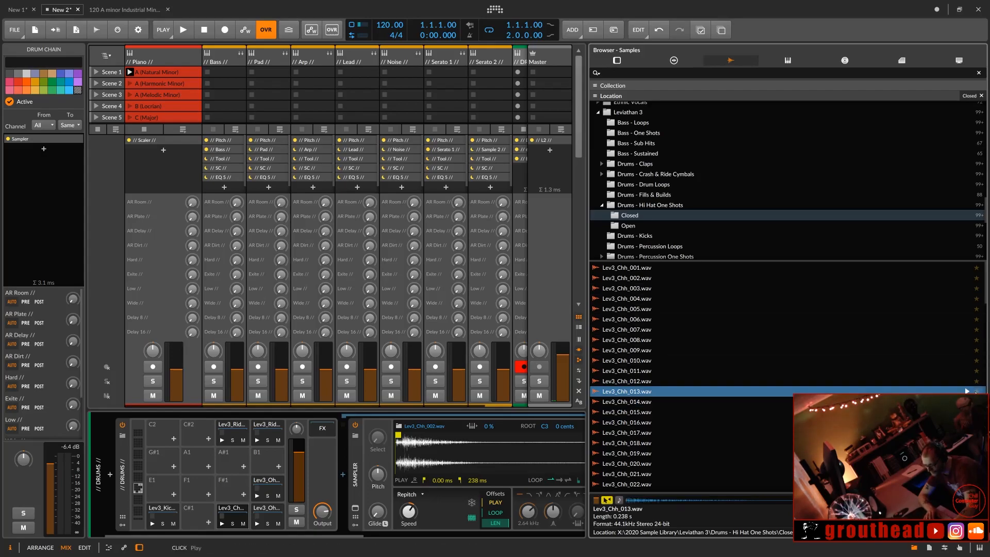
Step: Play Lev3_Chh_002.wav again and star it as a collection favourite
{"action": "left_click", "coordinate": [632, 269]}
{"action": "key", "text": "Down"}
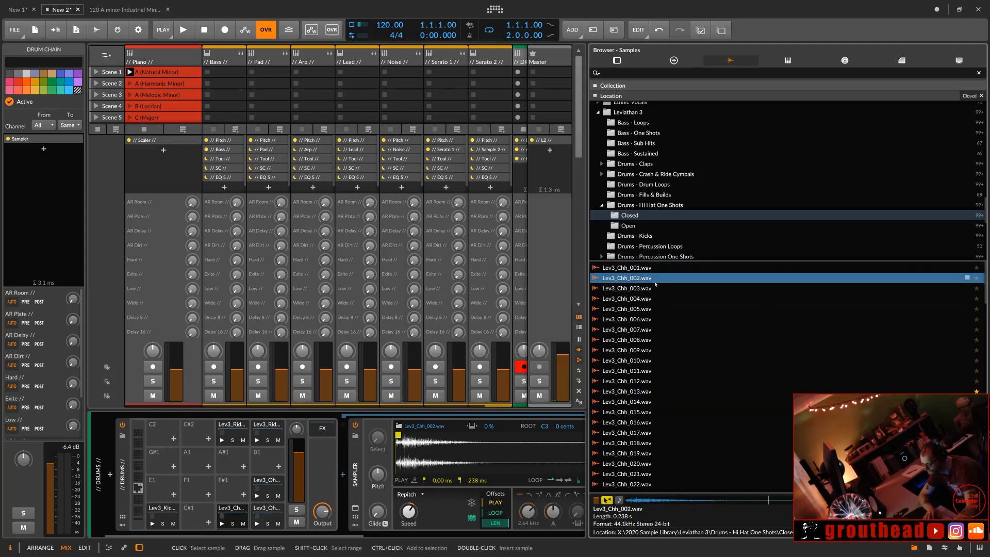
{"action": "left_click", "coordinate": [976, 279]}
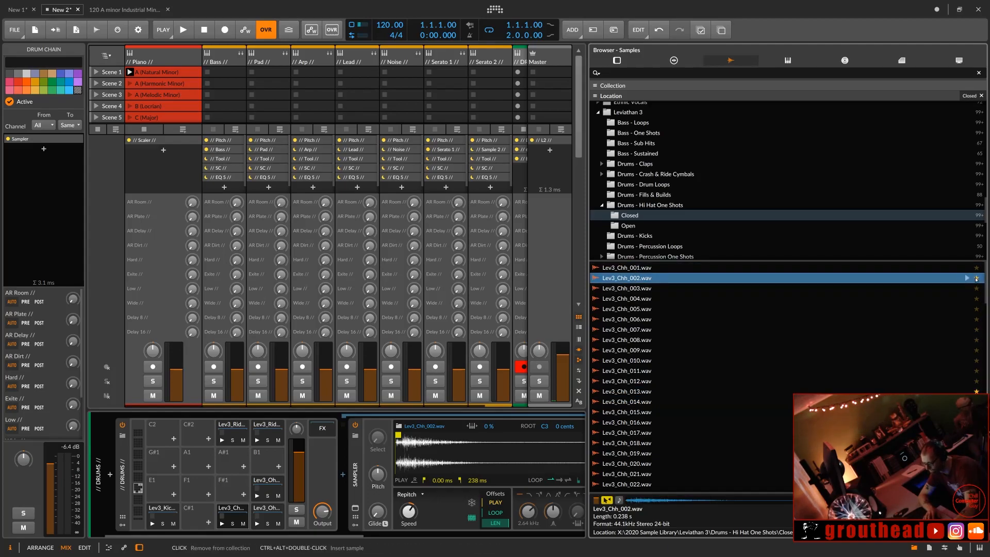
Step: Audition the closed hi-hats following Lev3_Chh_002.wav up to Lev3_Chh_005.wav, and the ones around Lev3_Chh_015.wav to Lev3_Chh_017.wav
{"action": "key", "text": "Down"}
{"action": "key", "text": "Down"}
{"action": "key", "text": "Down"}
{"action": "key", "text": "Up"}
{"action": "key", "text": "Down"}
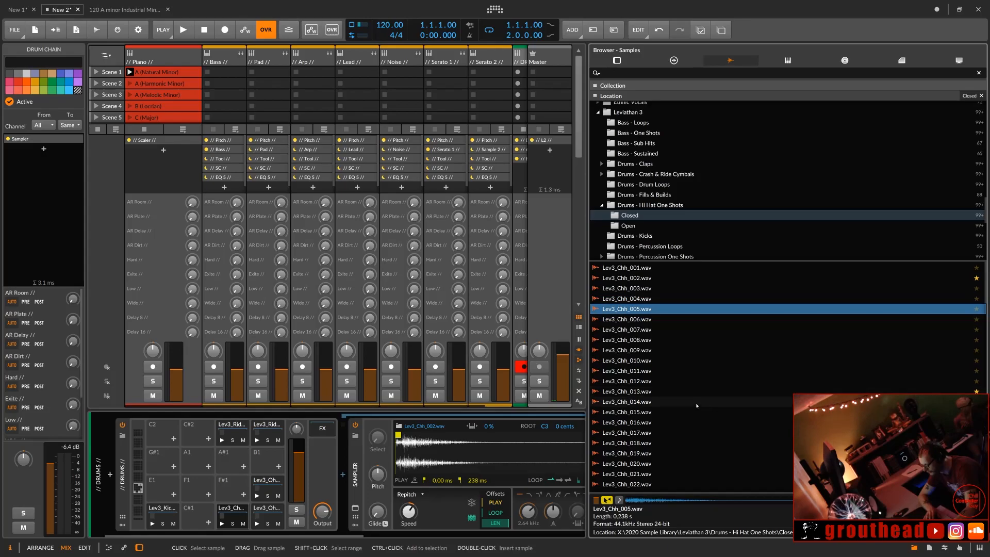
{"action": "left_click", "coordinate": [648, 422]}
{"action": "key", "text": "Up"}
{"action": "key", "text": "Up"}
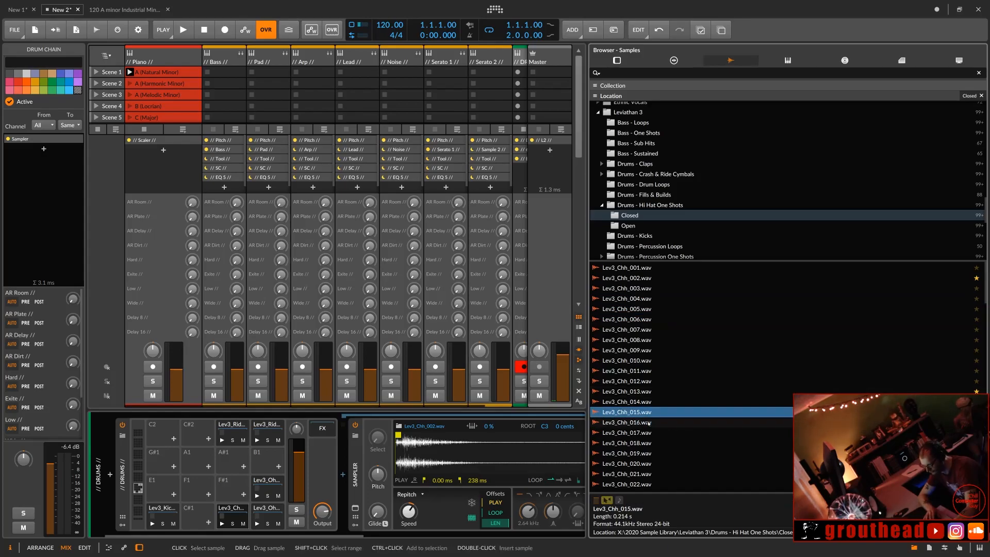
{"action": "key", "text": "Down"}
{"action": "key", "text": "Down"}
{"action": "key", "text": "Down"}
{"action": "key", "text": "Down"}
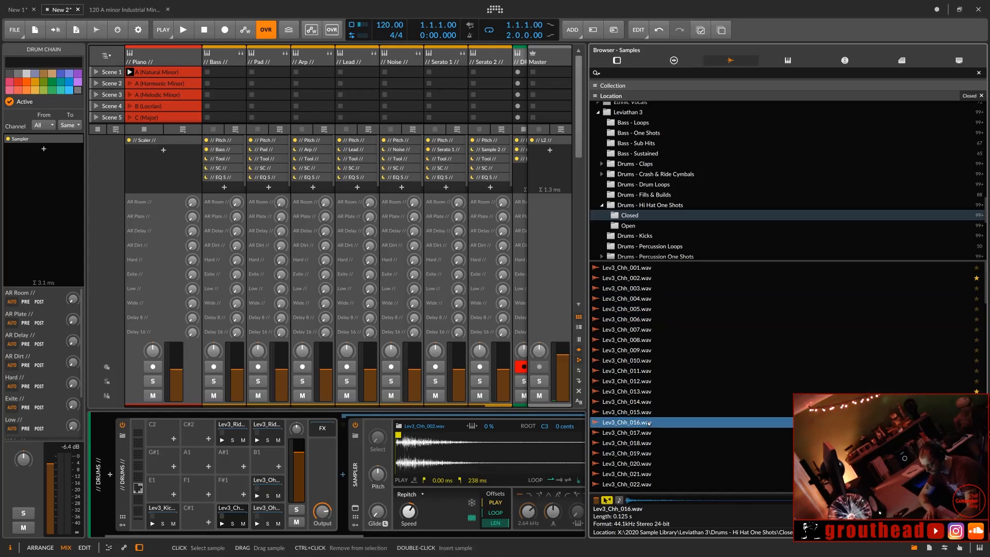
{"action": "key", "text": "Up"}
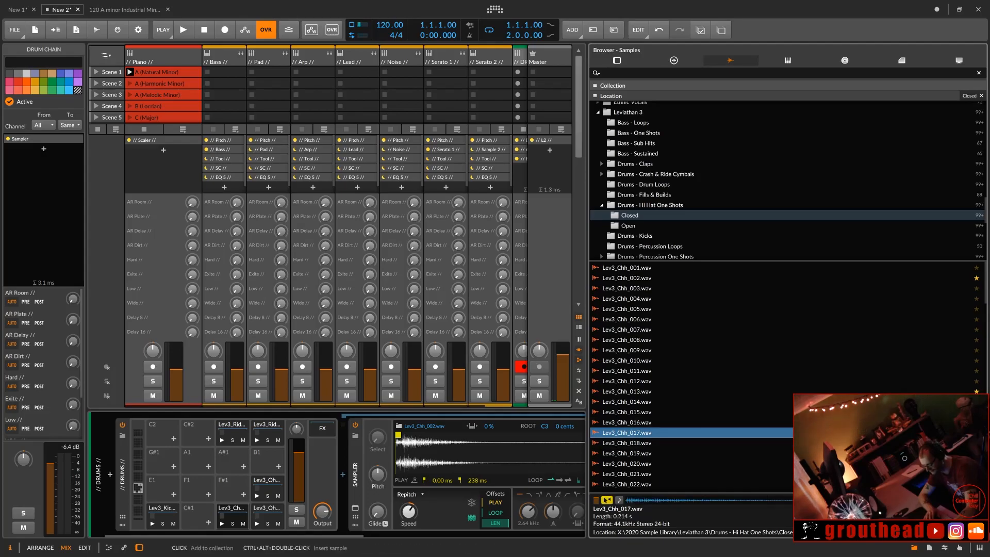
Step: Compare Lev3_Chh_013.wav with its neighbouring samples, load it onto the F#1 pad and play it against the D1 pad
{"action": "left_click", "coordinate": [633, 392]}
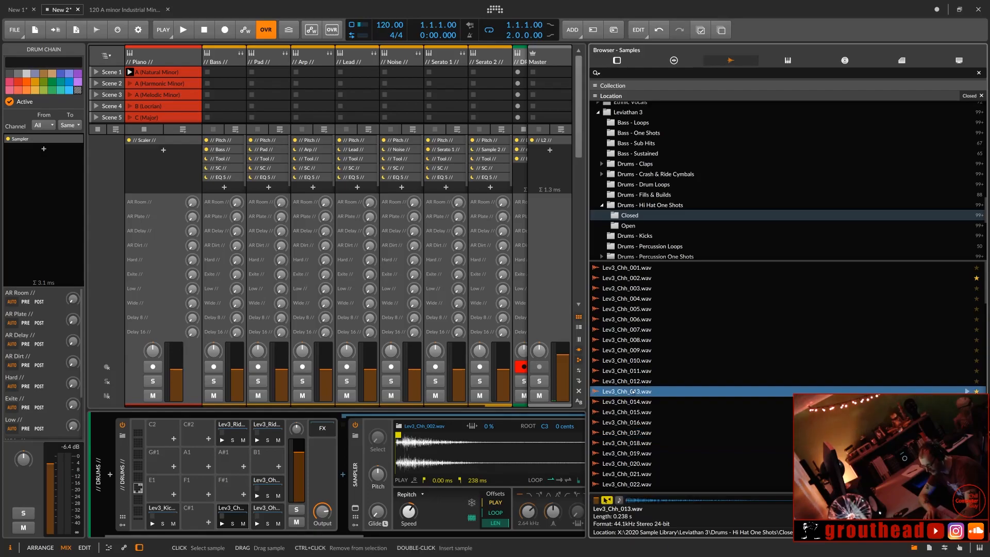
{"action": "key", "text": "Down"}
{"action": "key", "text": "Down"}
{"action": "key", "text": "Down"}
{"action": "key", "text": "Down"}
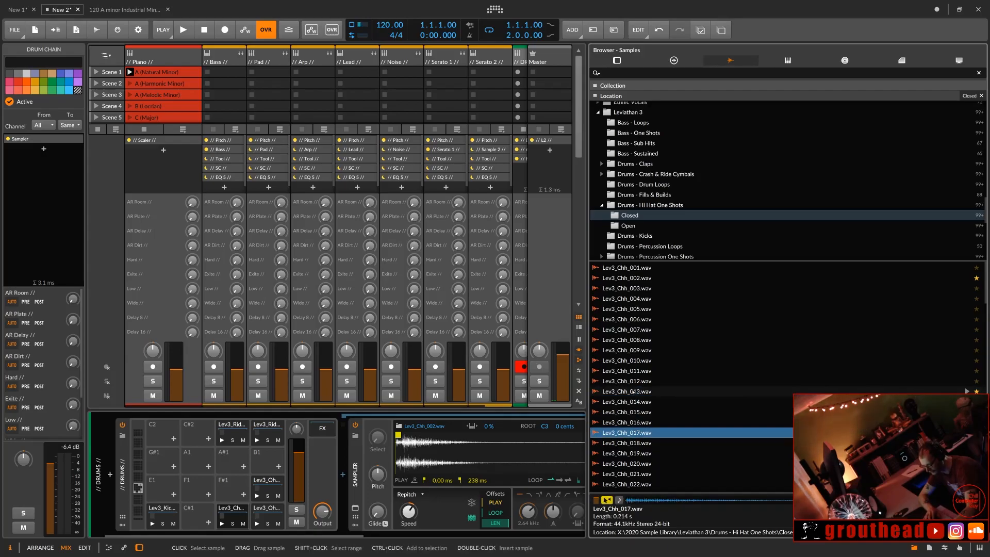
{"action": "left_click_drag", "start_coordinate": [634, 392], "coordinate": [237, 494]}
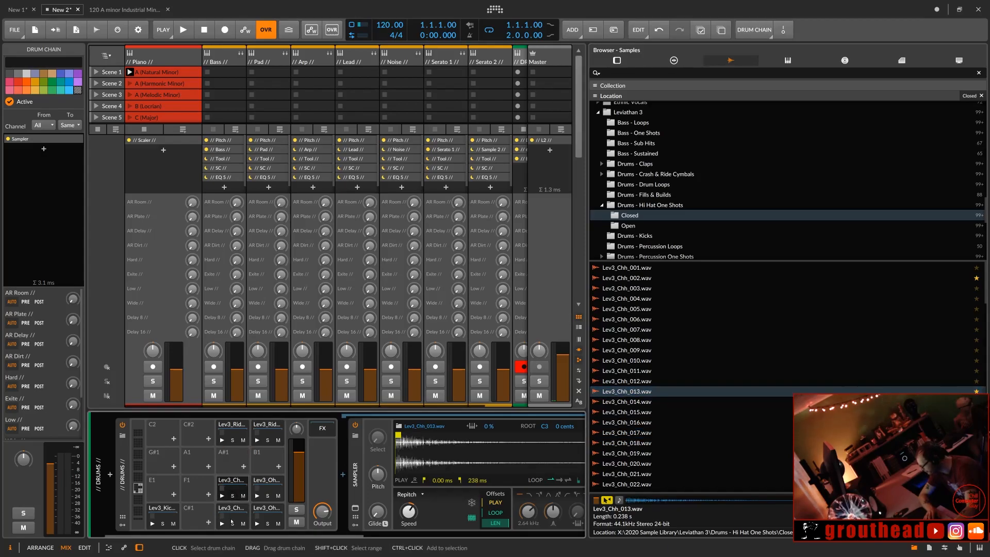
{"action": "left_click", "coordinate": [223, 513]}
{"action": "left_click", "coordinate": [223, 496]}
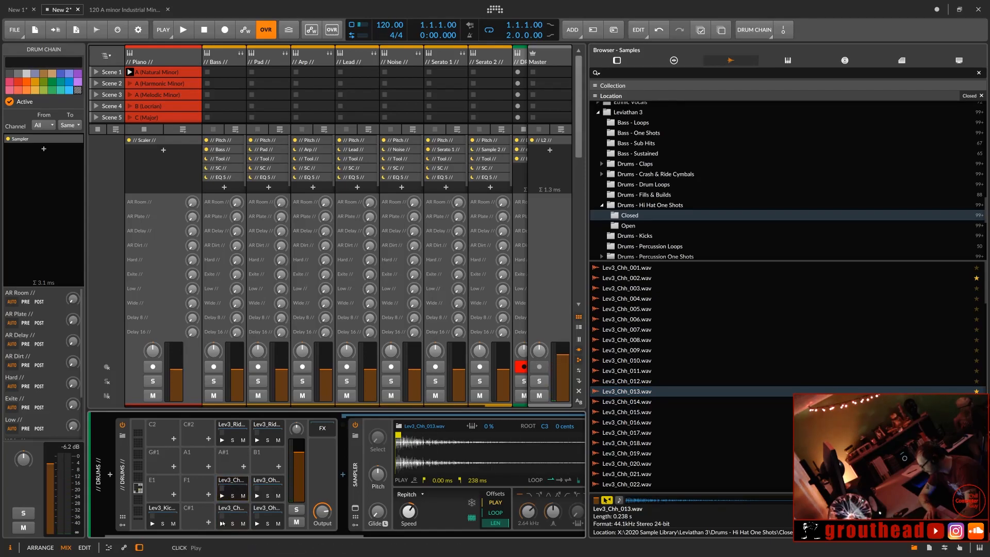
{"action": "left_click", "coordinate": [223, 497]}
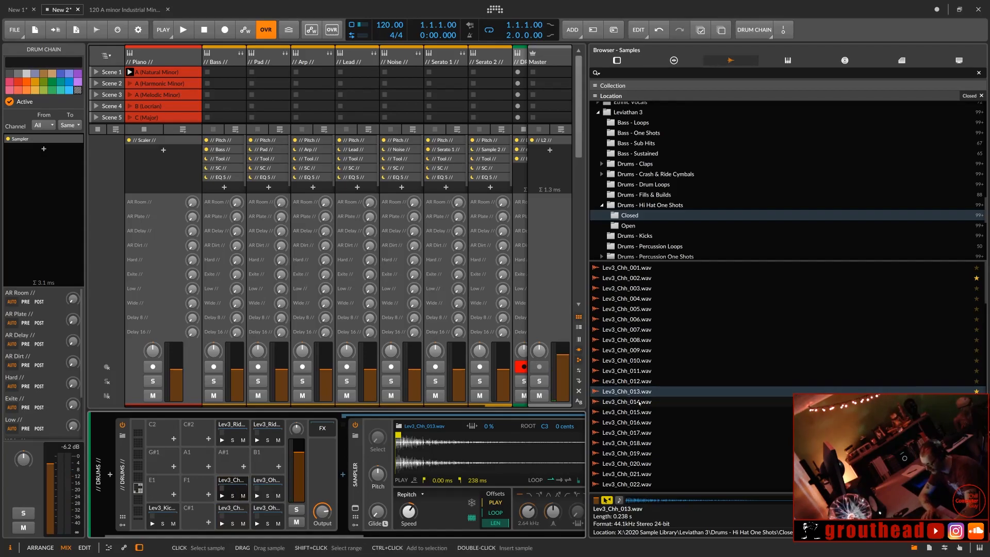
Step: Audition the closed hi-hats from Lev3_Chh_014.wav to Lev3_Chh_017.wav again, comparing them with each other
{"action": "key", "text": "Down"}
{"action": "key", "text": "Down"}
{"action": "key", "text": "Down"}
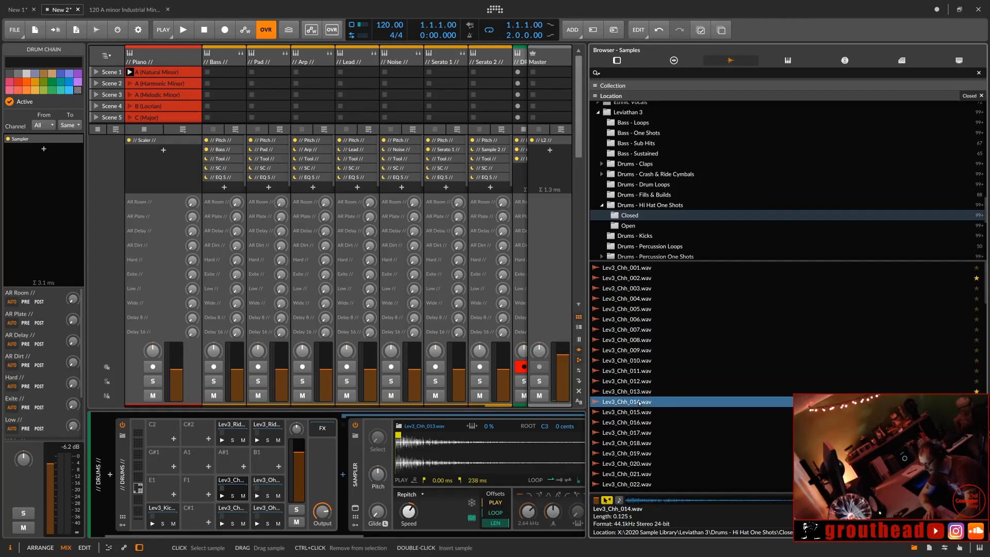
{"action": "key", "text": "Down"}
{"action": "key", "text": "Down"}
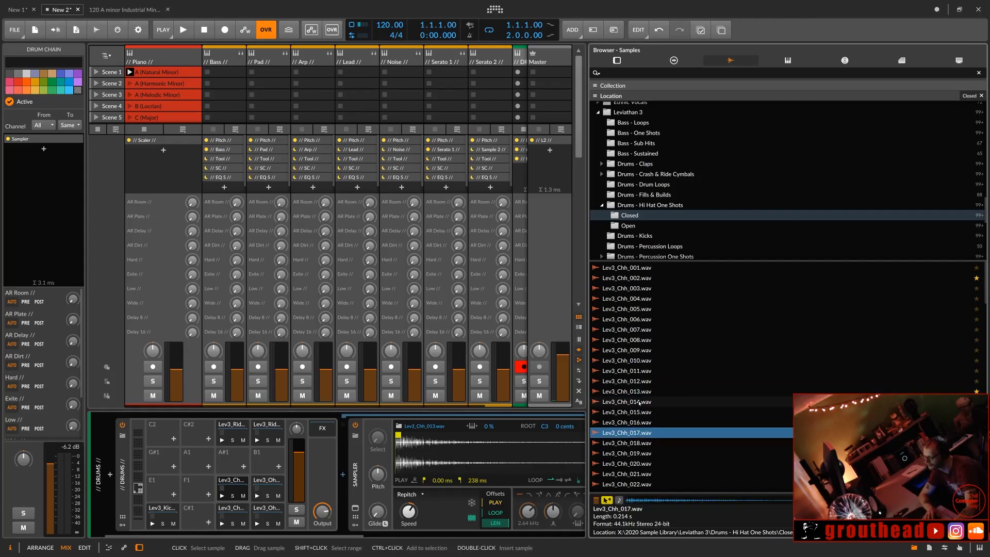
{"action": "key", "text": "Up"}
{"action": "key", "text": "Down"}
{"action": "key", "text": "Up"}
{"action": "key", "text": "Up"}
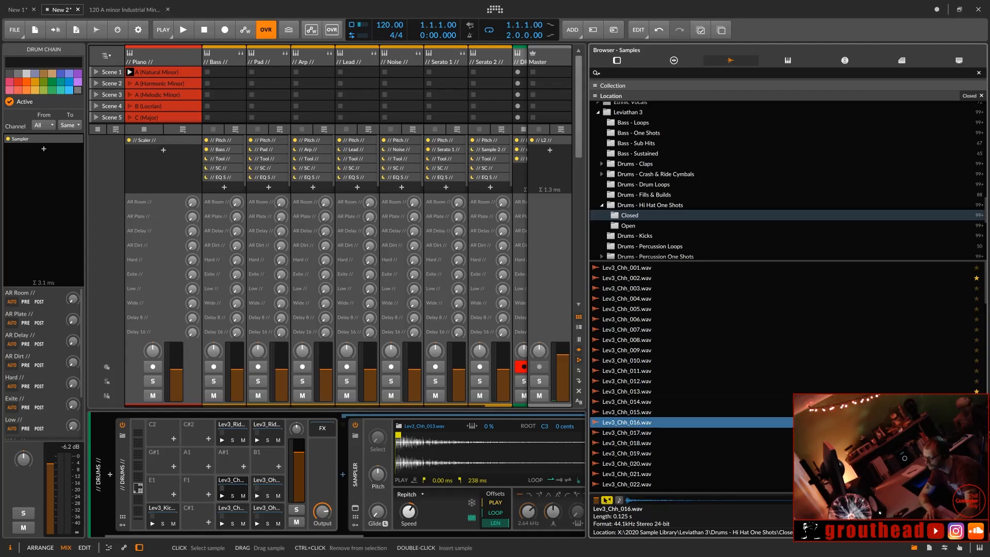
{"action": "key", "text": "Up"}
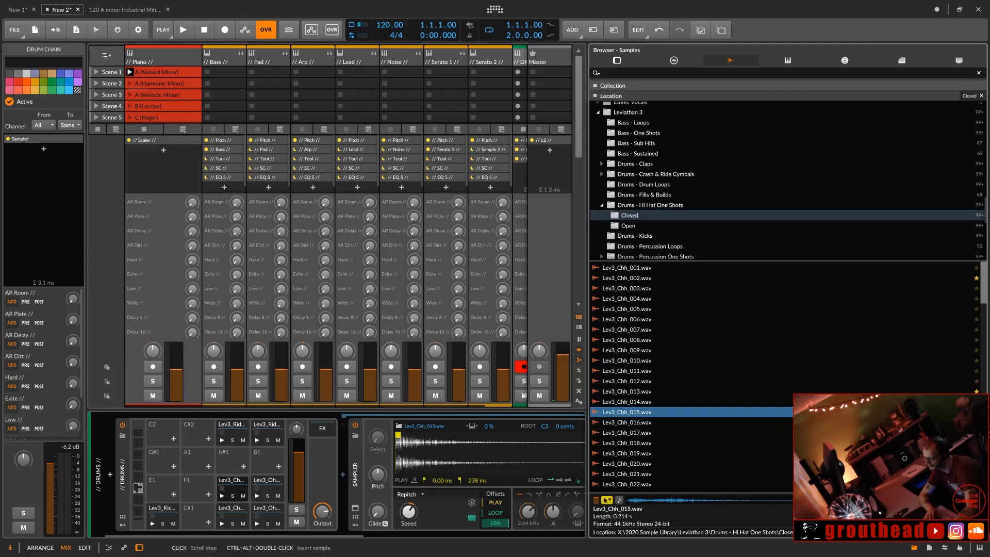
{"action": "key", "text": "Down"}
{"action": "key", "text": "Up"}
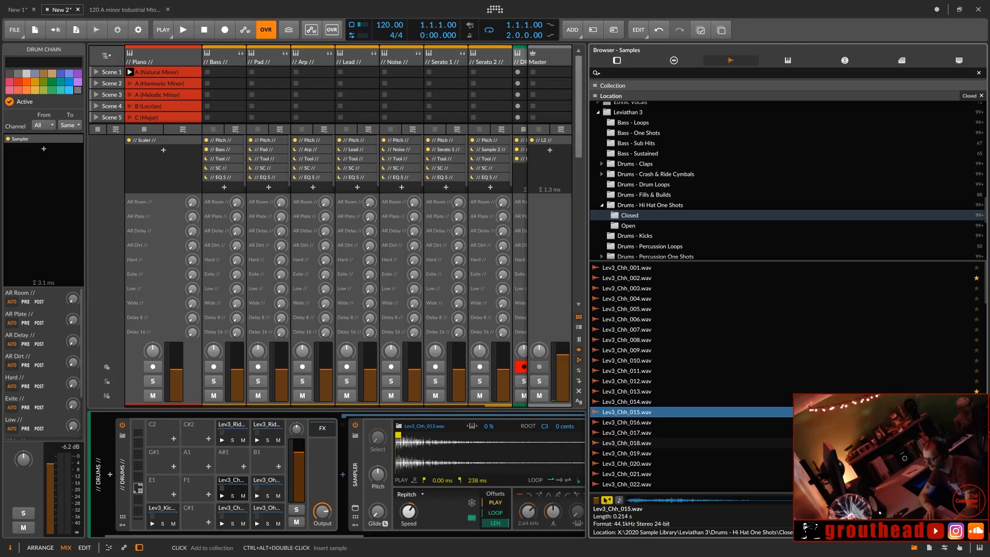
Step: Audition the closed hi-hats from Lev3_Chh_016.wav up to Lev3_Chh_026.wav and go back to Lev3_Chh_025.wav
{"action": "key", "text": "Down"}
{"action": "key", "text": "Down"}
{"action": "key", "text": "Down"}
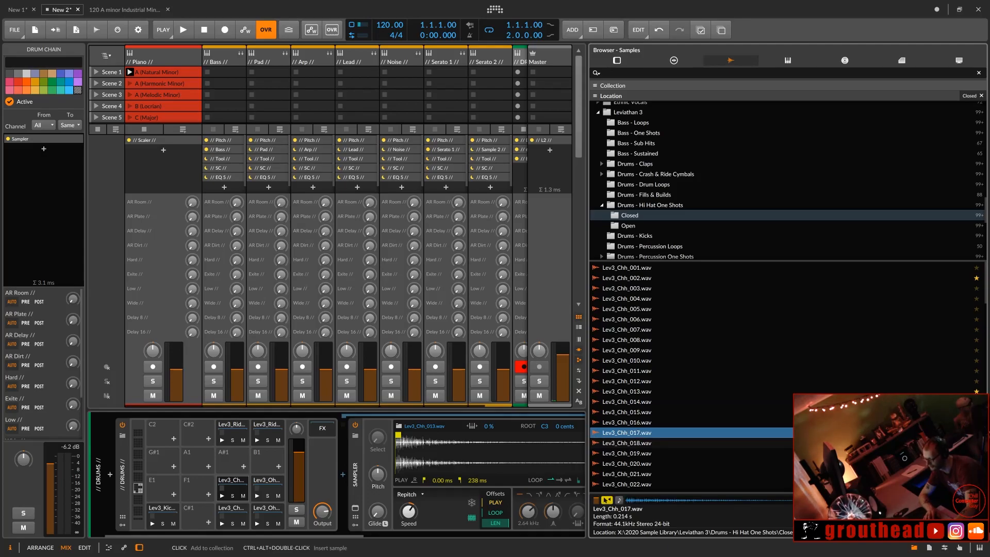
{"action": "key", "text": "Down"}
{"action": "key", "text": "Down"}
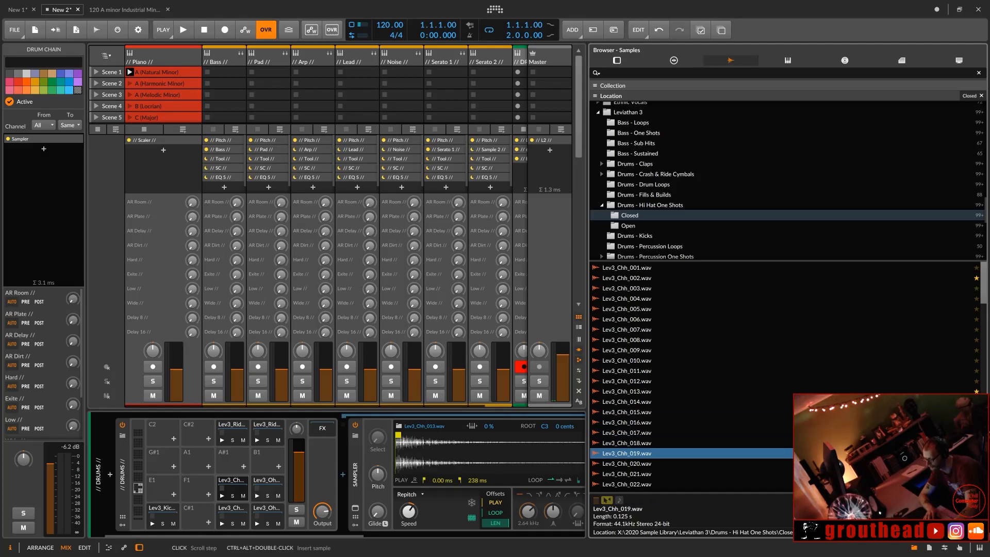
{"action": "key", "text": "Down"}
{"action": "key", "text": "Down"}
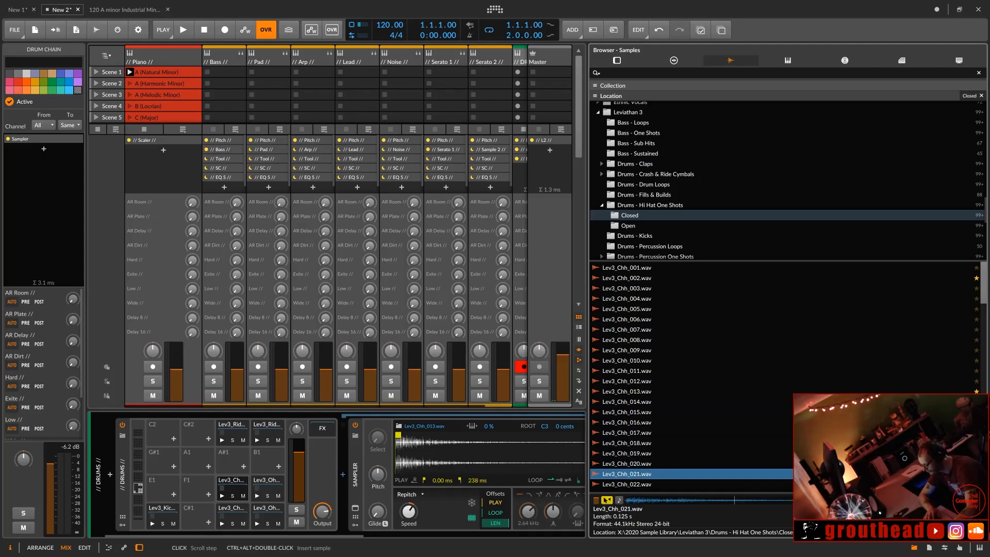
{"action": "key", "text": "Down"}
{"action": "key", "text": "Down"}
{"action": "key", "text": "Down"}
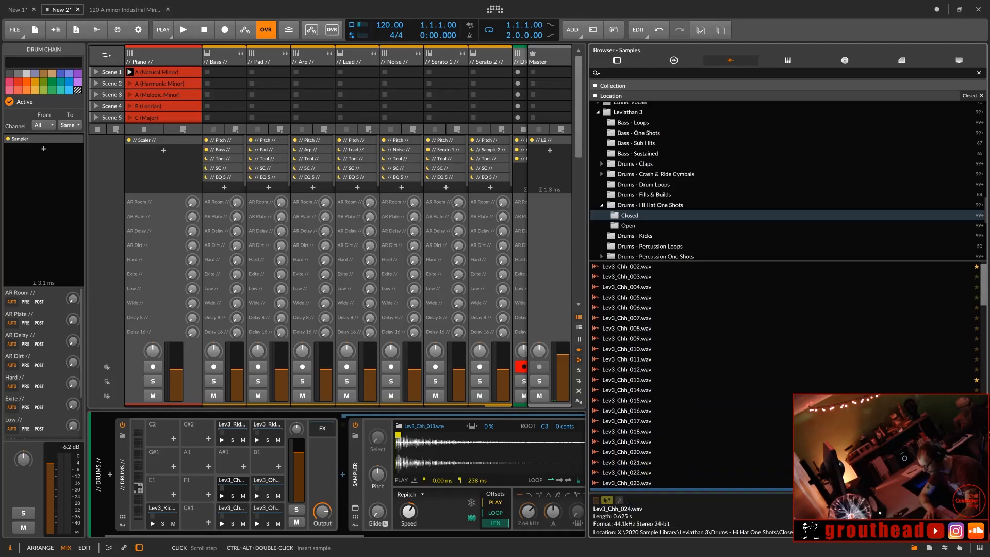
{"action": "key", "text": "Down"}
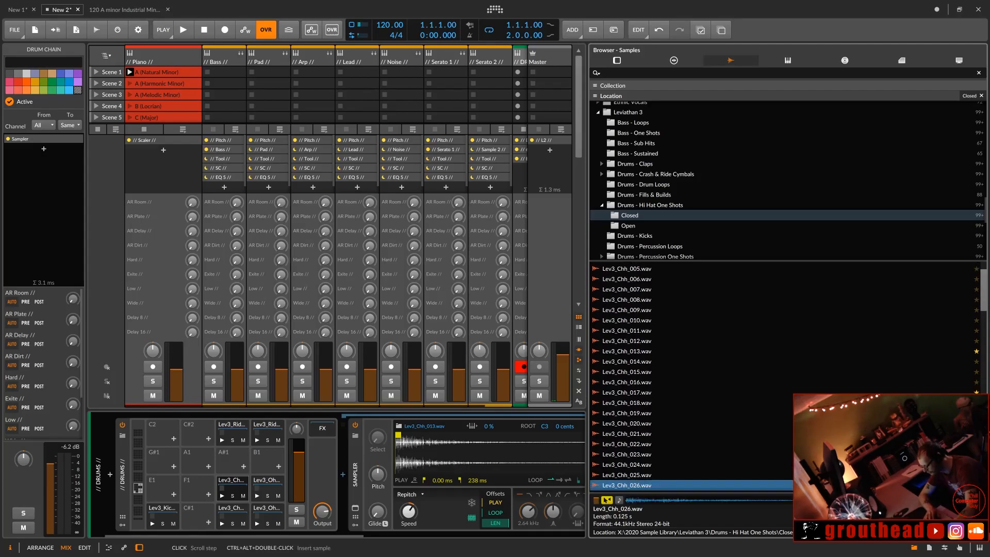
{"action": "key", "text": "Up"}
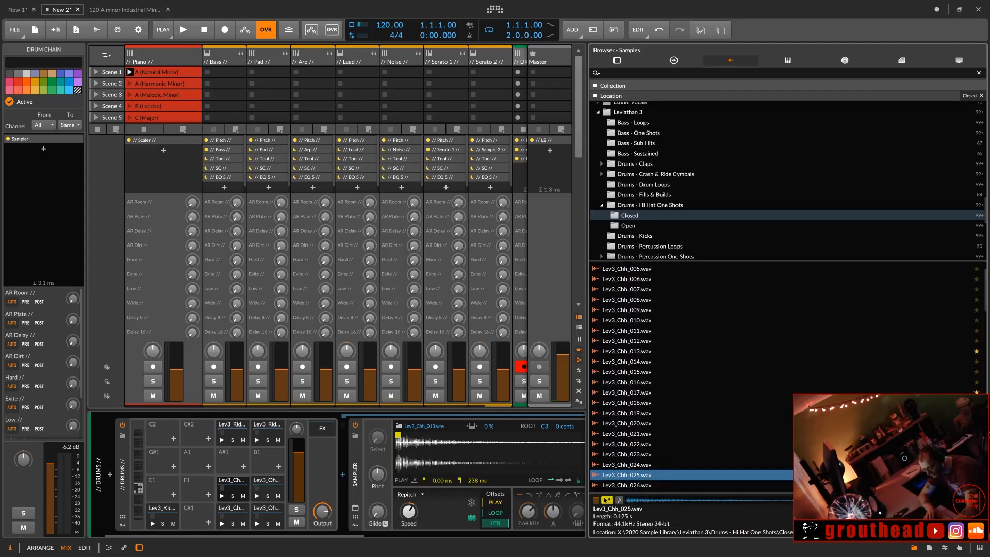
Step: Audition the closed hi-hats from Lev3_Chh_026.wav to Lev3_Chh_029.wav, comparing Lev3_Chh_028.wav with Lev3_Chh_029.wav several times
{"action": "key", "text": "Down"}
{"action": "key", "text": "Down"}
{"action": "key", "text": "Down"}
{"action": "key", "text": "Down"}
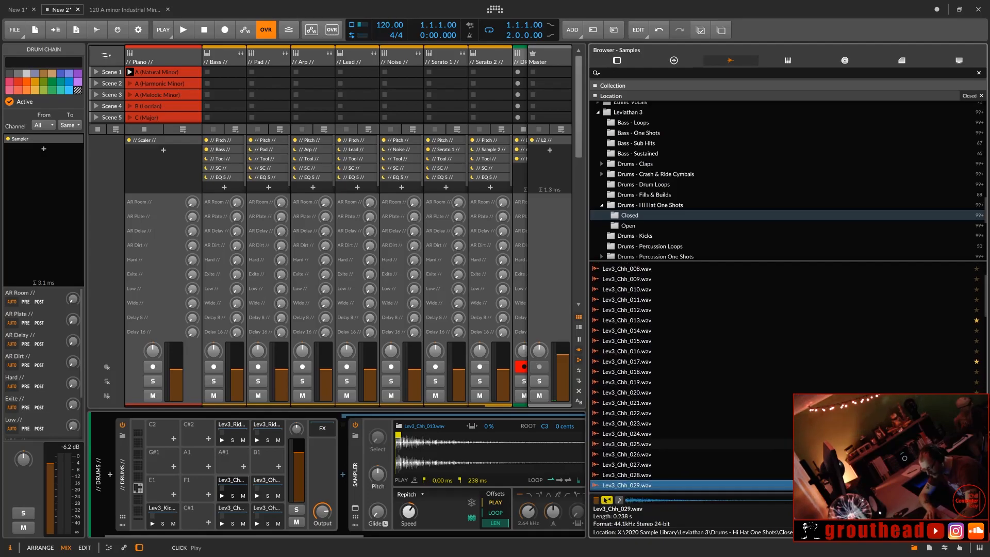
{"action": "key", "text": "Up"}
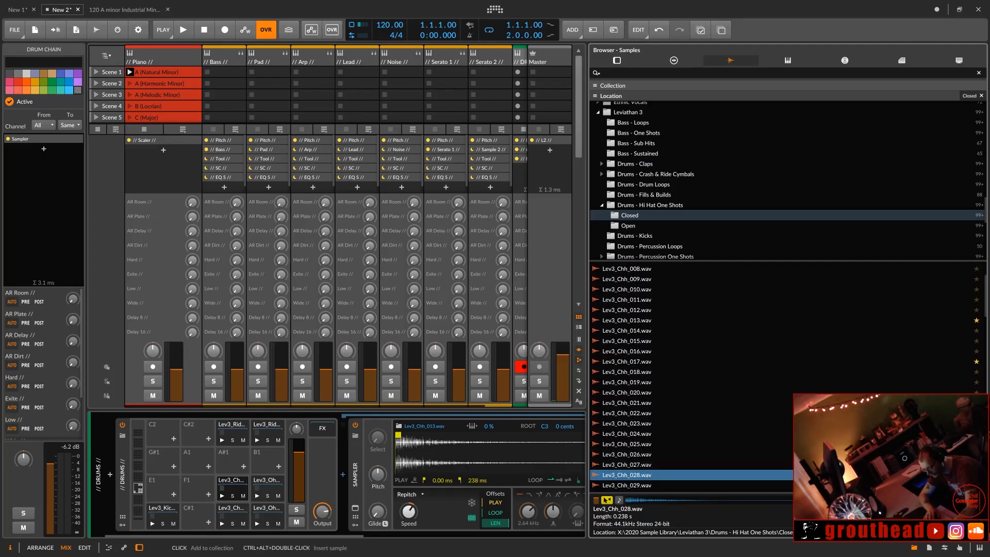
{"action": "key", "text": "Down"}
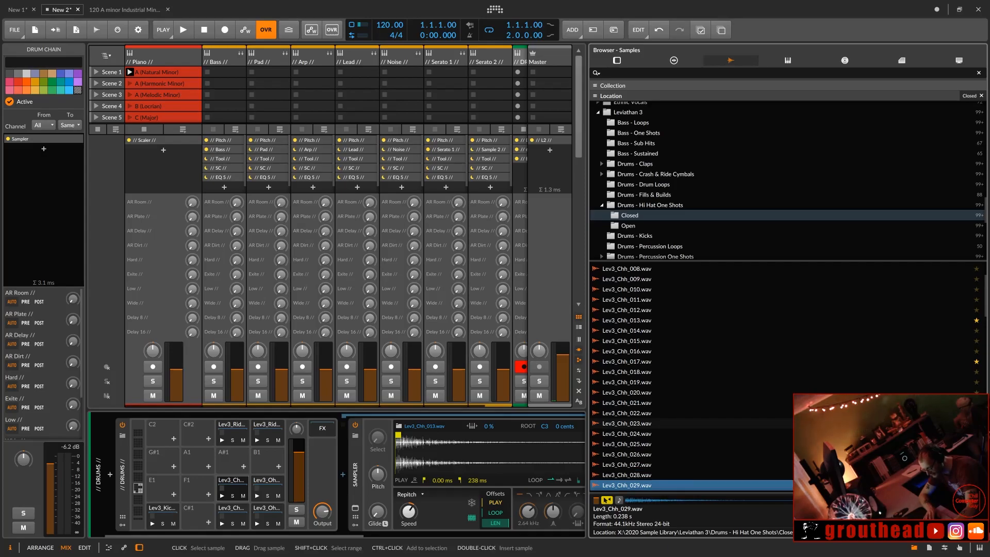
{"action": "key", "text": "Up"}
{"action": "key", "text": "Down"}
{"action": "key", "text": "Up"}
{"action": "key", "text": "Down"}
Step: Audition the closed hi-hats from Lev3_Chh_030.wav to Lev3_Chh_034.wav, replaying Lev3_Chh_031.wav and Lev3_Chh_033.wav
{"action": "key", "text": "Down"}
{"action": "key", "text": "Down"}
{"action": "key", "text": "Down"}
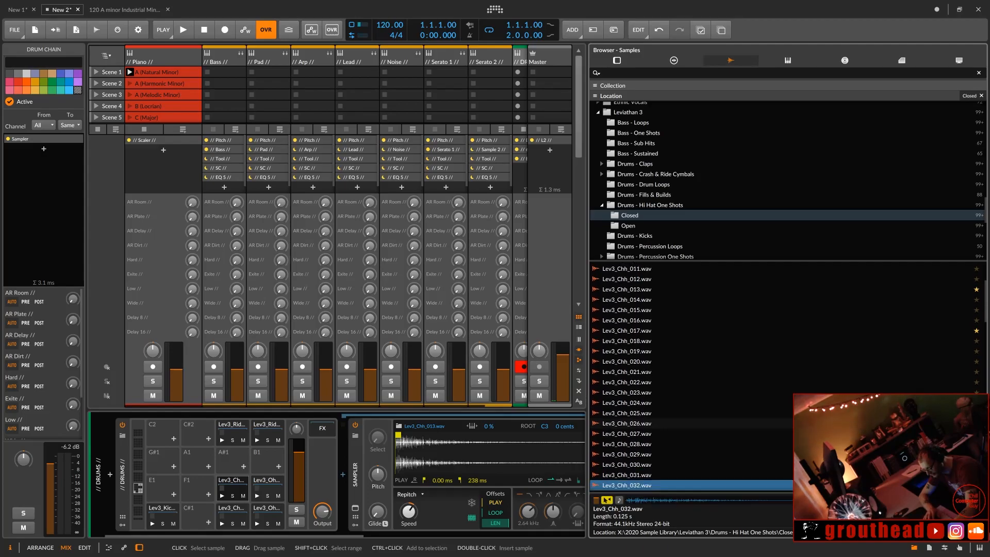
{"action": "key", "text": "Up"}
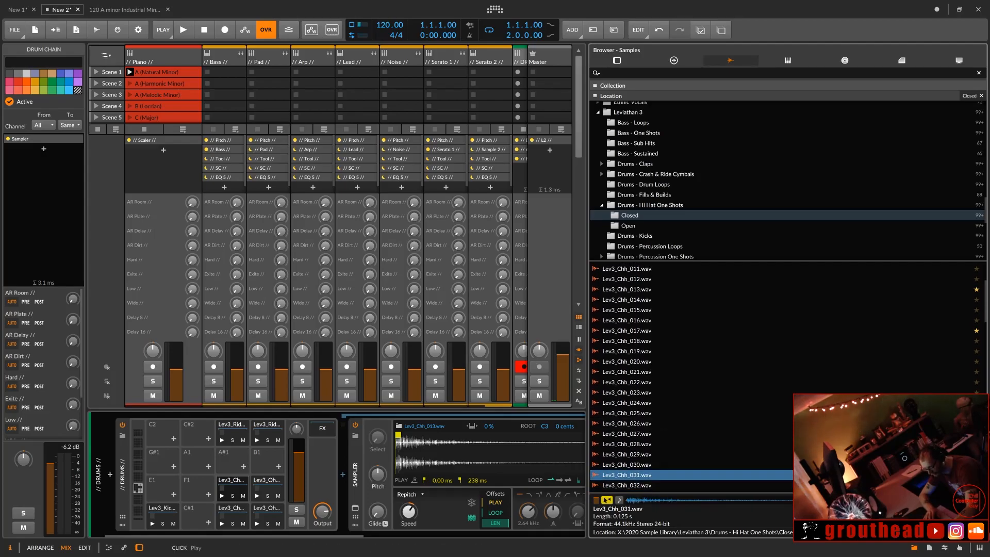
{"action": "key", "text": "Down"}
{"action": "key", "text": "Down"}
{"action": "key", "text": "Down"}
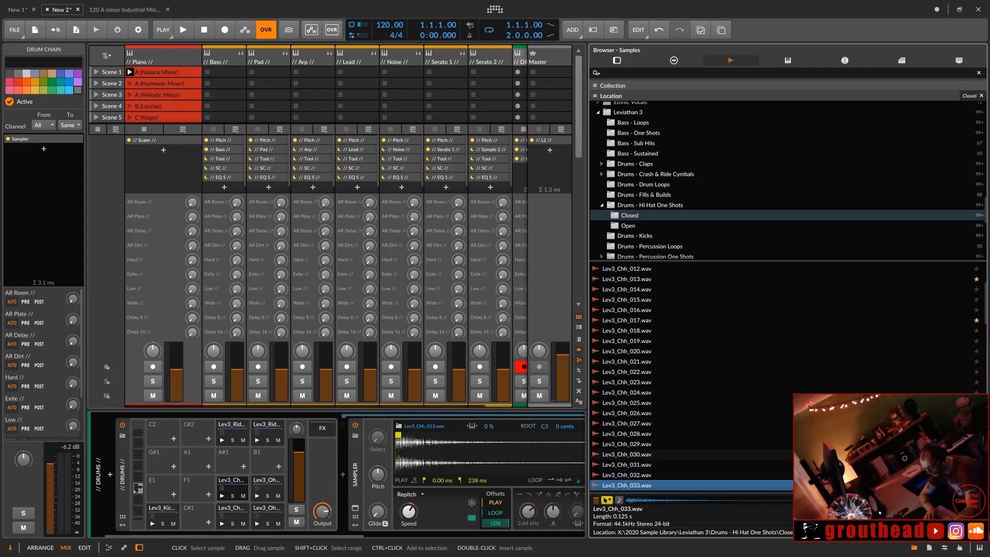
{"action": "key", "text": "Up"}
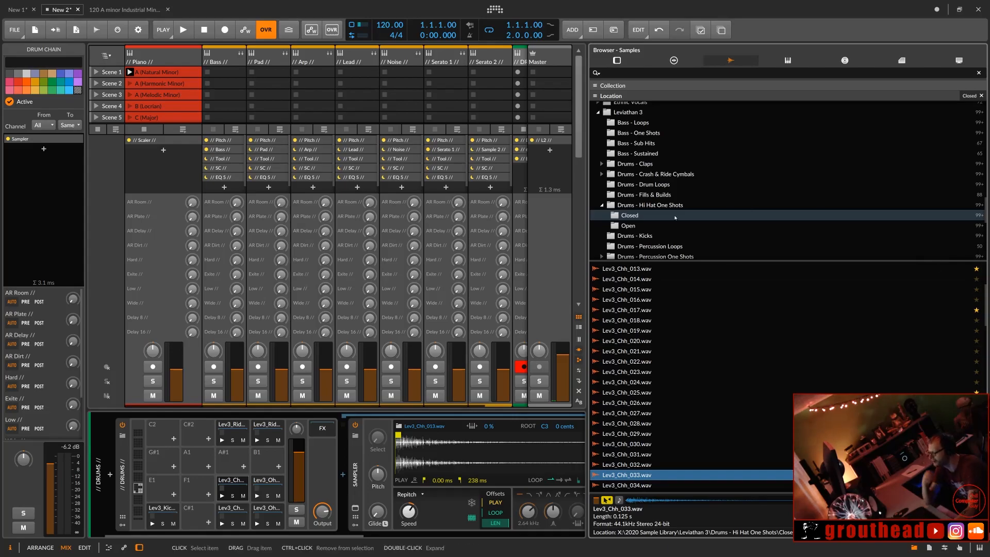
Step: Collapse the Drums - Hi Hat One Shots folder and show the start of the Drums - Snares folder in Leviathan 3
{"action": "left_click", "coordinate": [602, 205]}
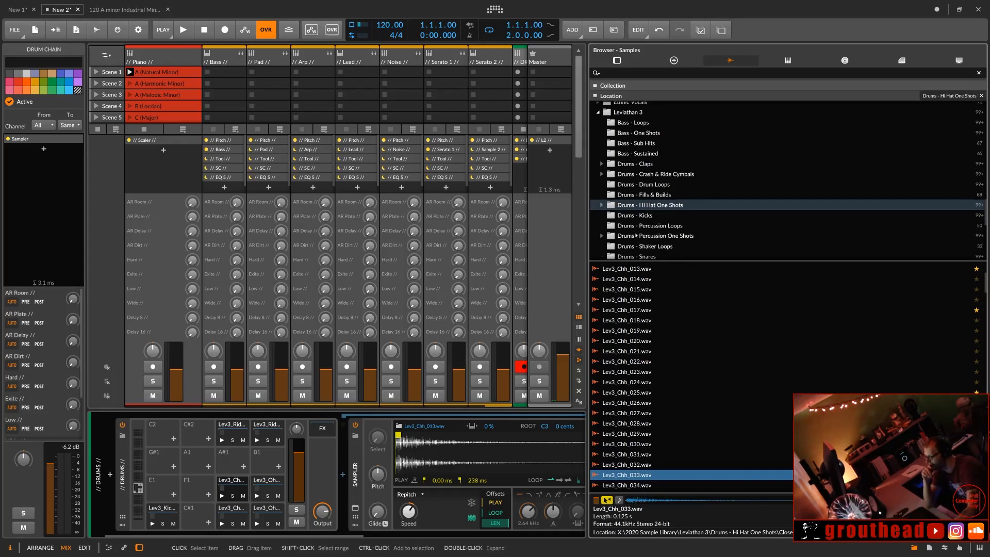
{"action": "scroll", "coordinate": [637, 235], "scroll_direction": "down", "scroll_amount": 2}
{"action": "left_click", "coordinate": [642, 196]}
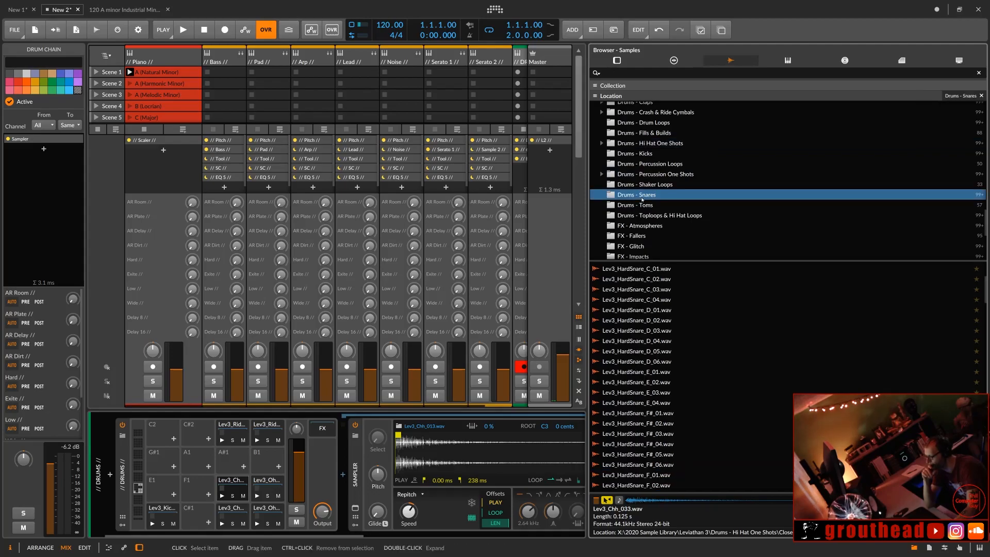
{"action": "scroll", "coordinate": [983, 292], "scroll_direction": "up", "scroll_amount": 4}
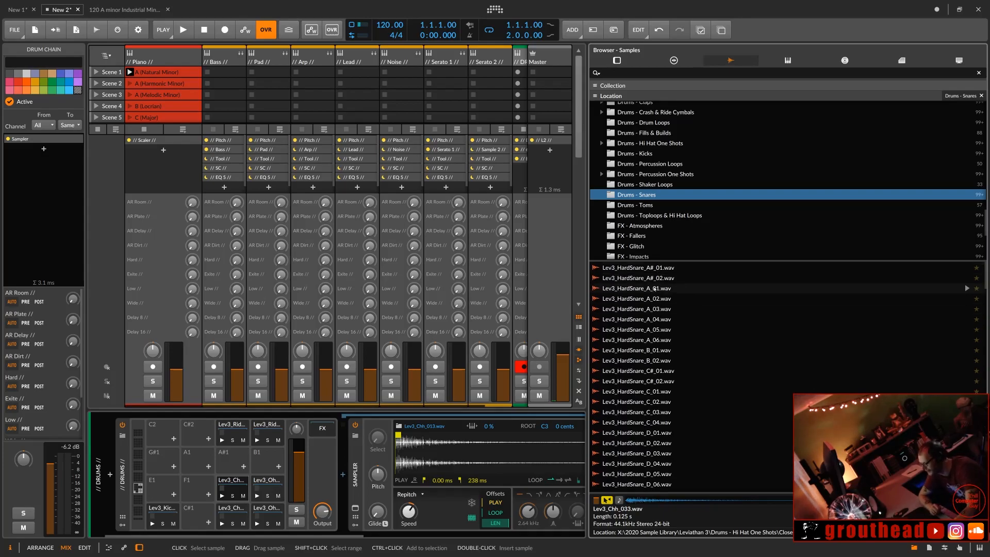
Step: Audition the hard snares from Lev3_HardSnare_A_01.wav to Lev3_HardSnare_A_06.wav two times
{"action": "left_click", "coordinate": [655, 289]}
{"action": "key", "text": "Down"}
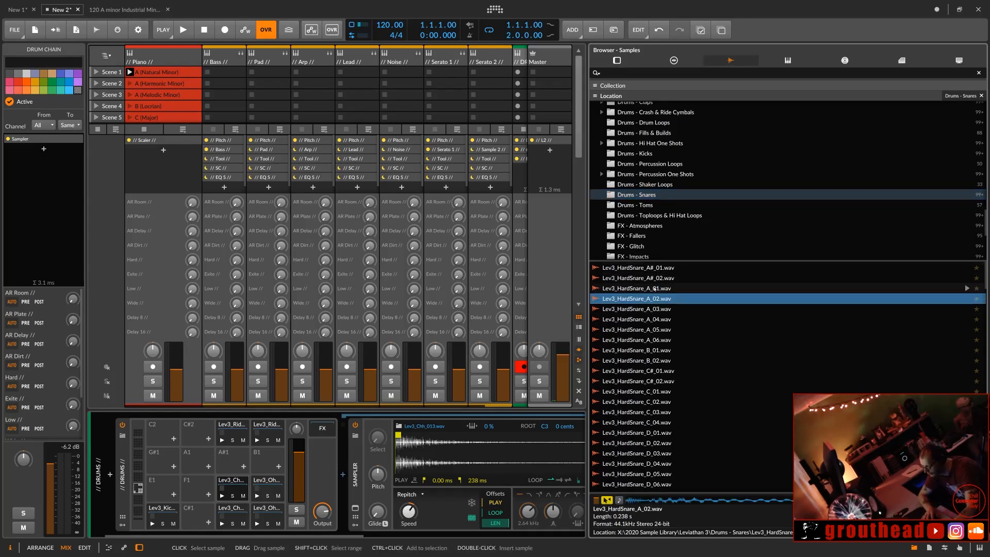
{"action": "key", "text": "Down"}
{"action": "key", "text": "Down"}
{"action": "key", "text": "Down"}
{"action": "key", "text": "Down"}
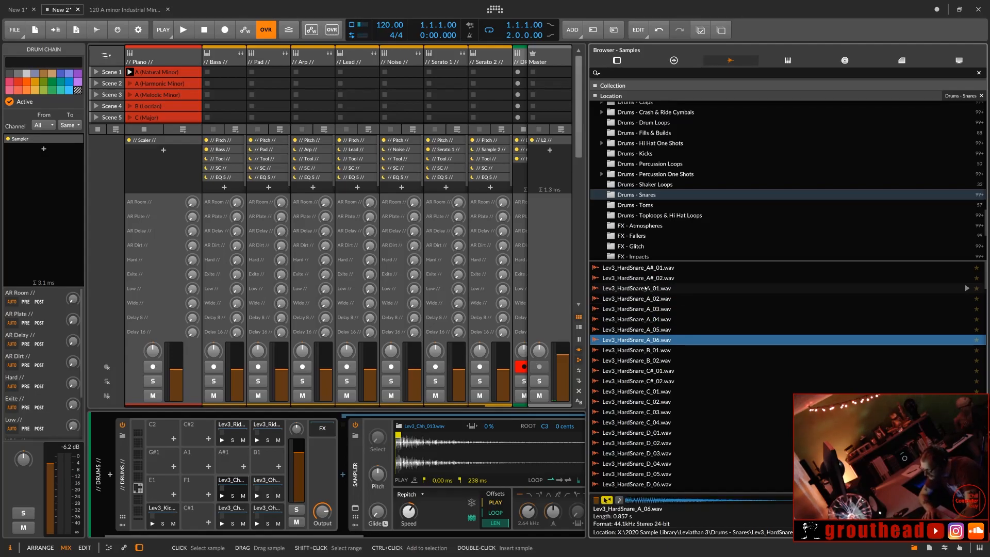
{"action": "left_click", "coordinate": [646, 289]}
{"action": "key", "text": "Down"}
{"action": "key", "text": "Down"}
{"action": "key", "text": "Down"}
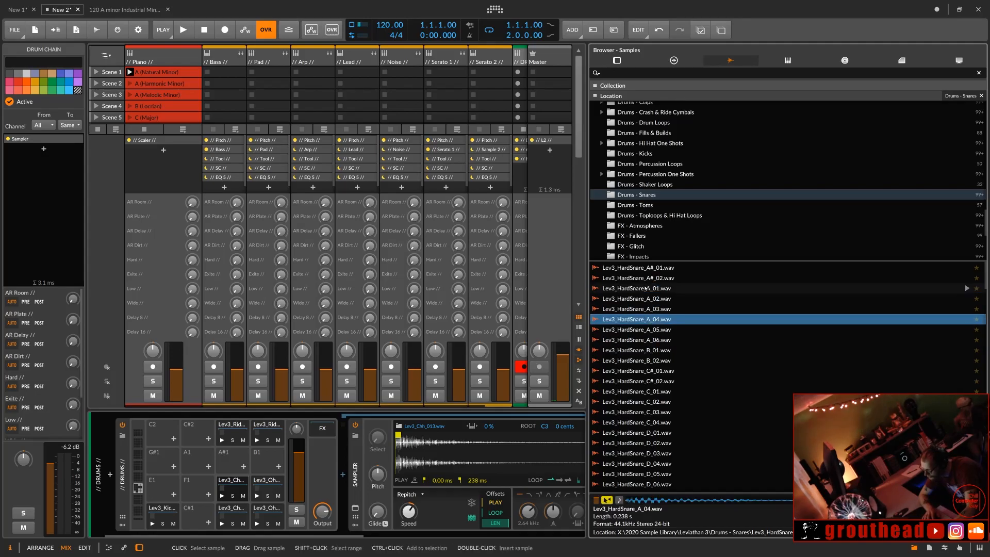
{"action": "key", "text": "Down"}
{"action": "key", "text": "Down"}
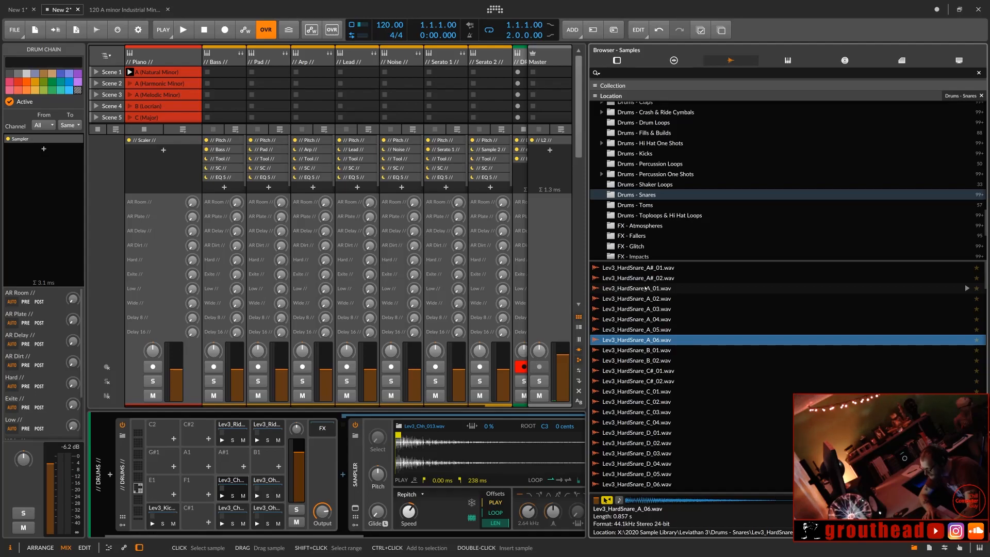
Step: Find the layered snares in A and audition Lev3_LayeredSnare_A_01.wav to Lev3_LayeredSnare_A_05.wav
{"action": "scroll", "coordinate": [631, 382], "scroll_direction": "down", "scroll_amount": 4}
{"action": "scroll", "coordinate": [631, 382], "scroll_direction": "down", "scroll_amount": 8}
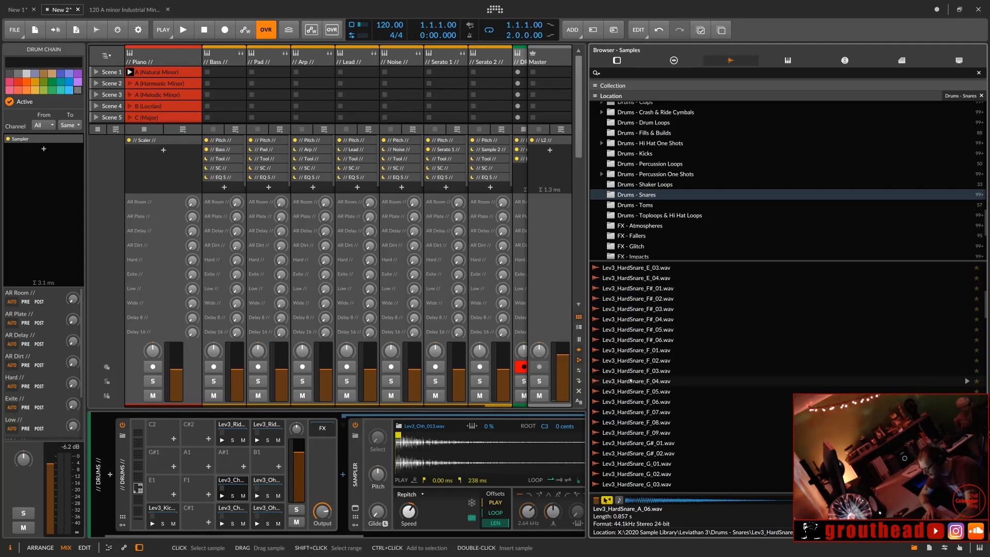
{"action": "scroll", "coordinate": [630, 382], "scroll_direction": "down", "scroll_amount": 4}
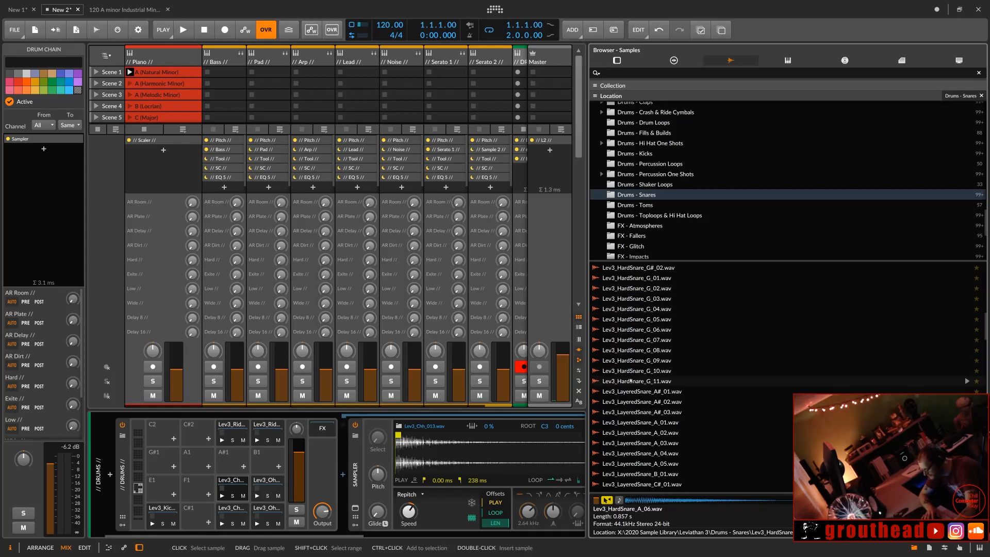
{"action": "left_click", "coordinate": [637, 423]}
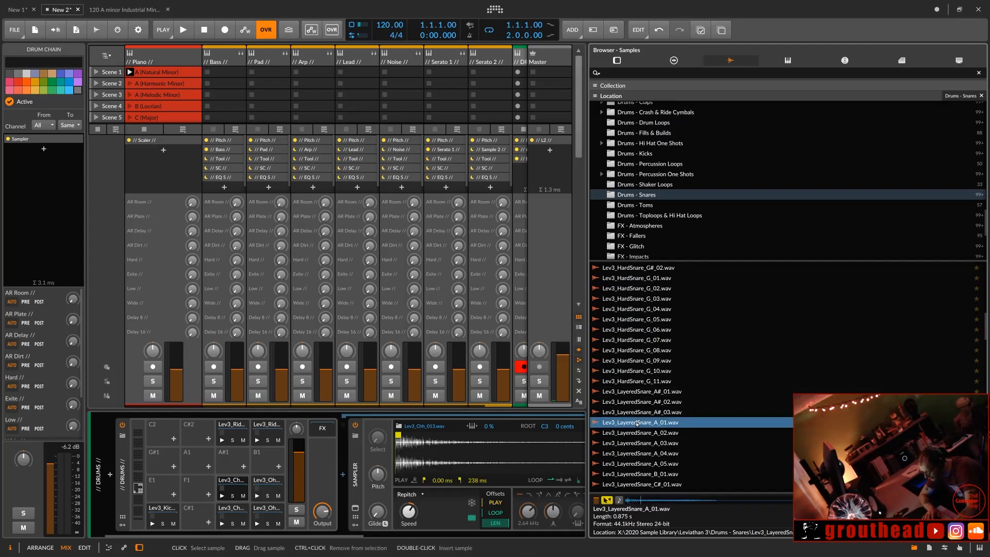
{"action": "key", "text": "Down"}
{"action": "key", "text": "Down"}
{"action": "key", "text": "Down"}
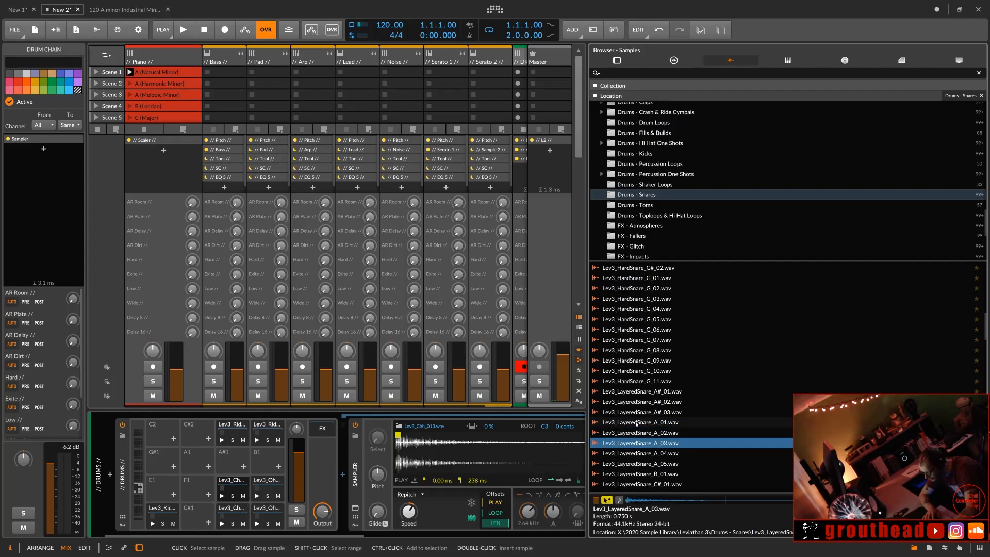
{"action": "key", "text": "Down"}
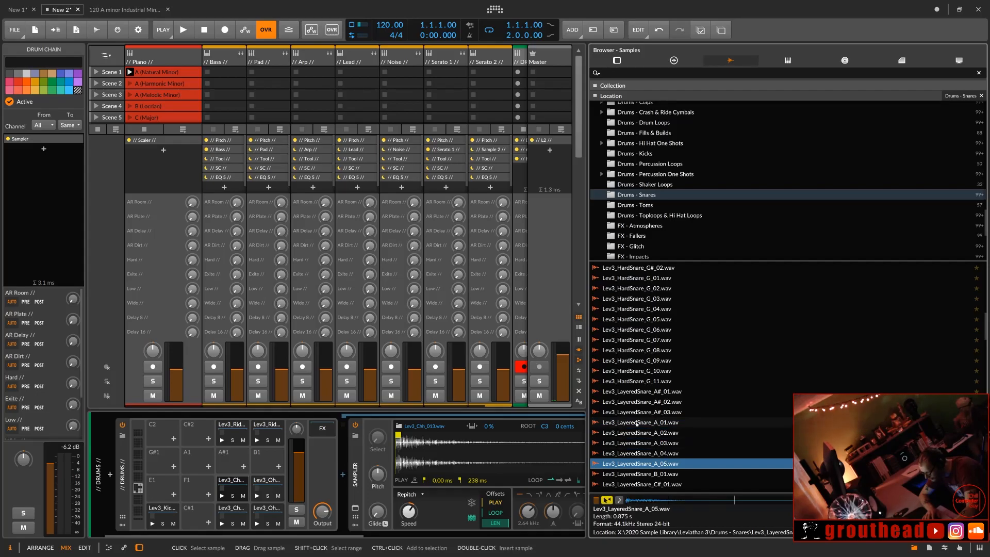
Step: Compare Lev3_LayeredSnare_A_01.wav with Lev3_LayeredSnare_A_02.wav by playing them in alternation
{"action": "left_click", "coordinate": [638, 424]}
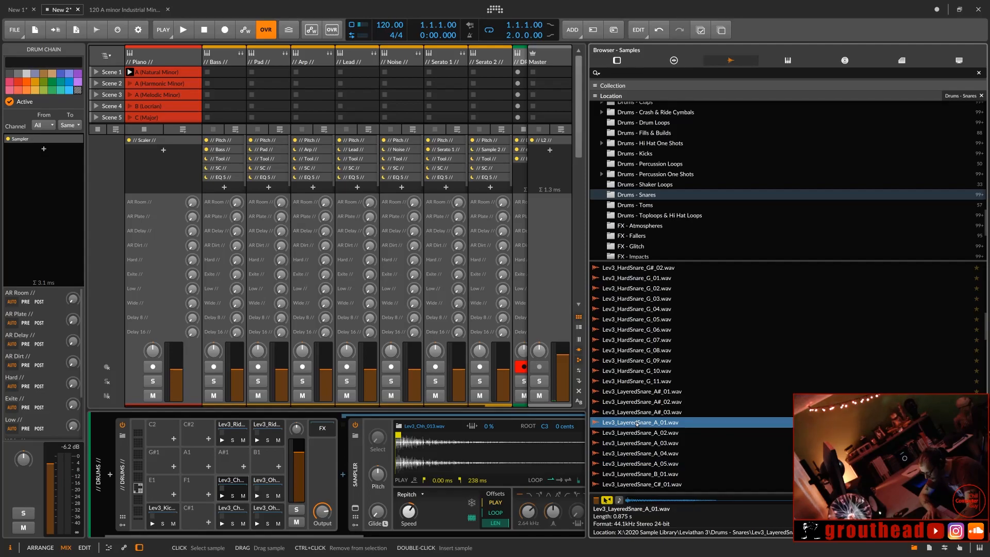
{"action": "key", "text": "Down"}
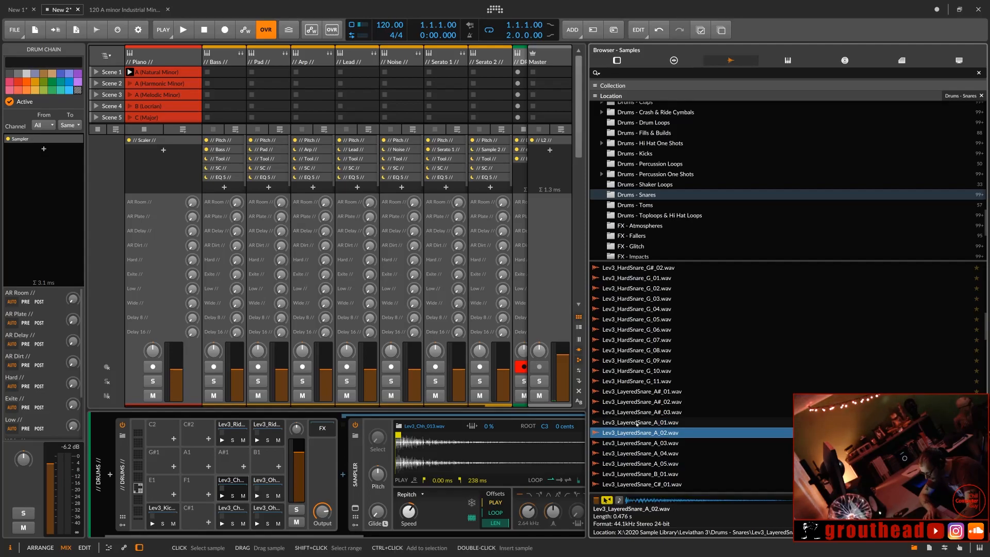
{"action": "left_click", "coordinate": [638, 423]}
{"action": "key", "text": "Down"}
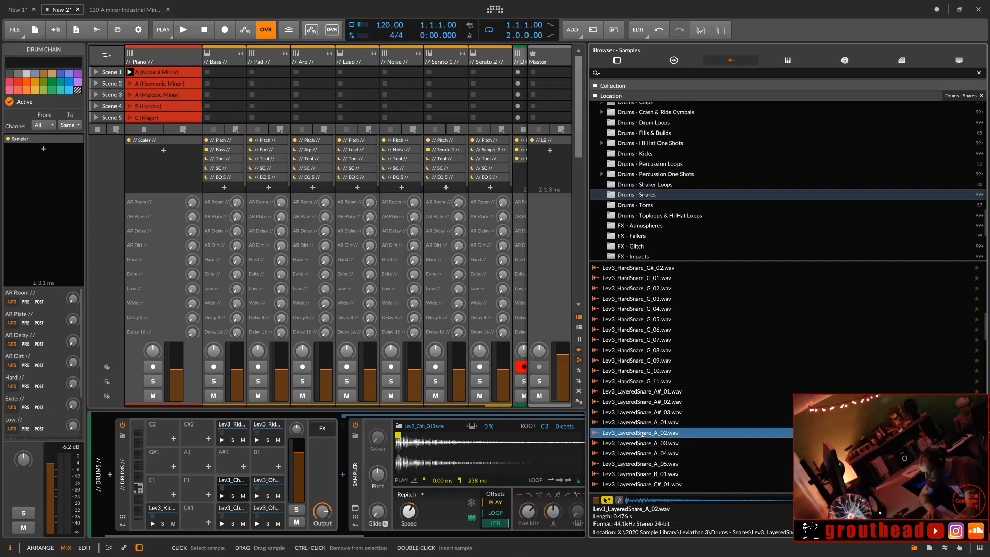
Step: Load Lev3_LayeredSnare_A_02.wav onto the empty C#1 pad and play it together with the kick pad
{"action": "left_click_drag", "start_coordinate": [268, 516], "coordinate": [197, 513]}
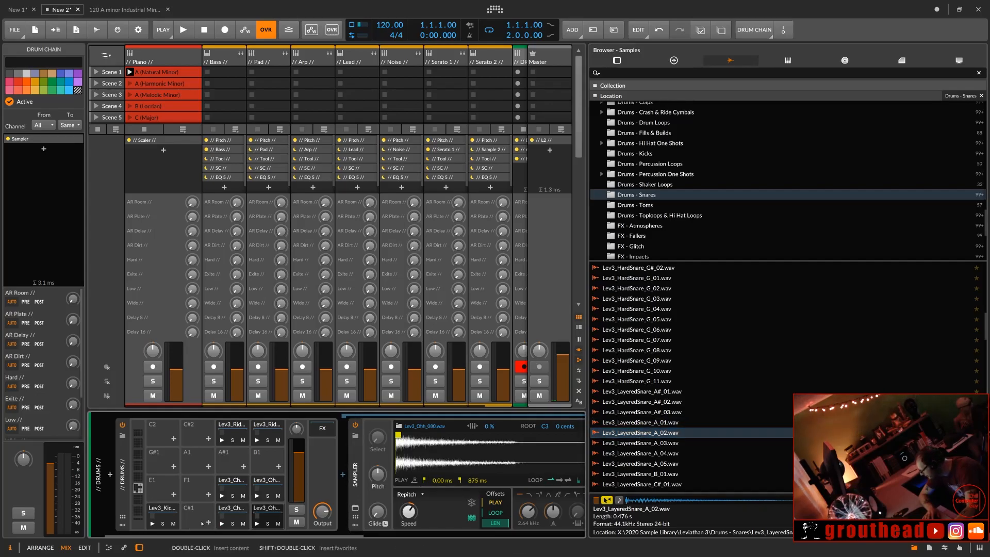
{"action": "left_click", "coordinate": [152, 523]}
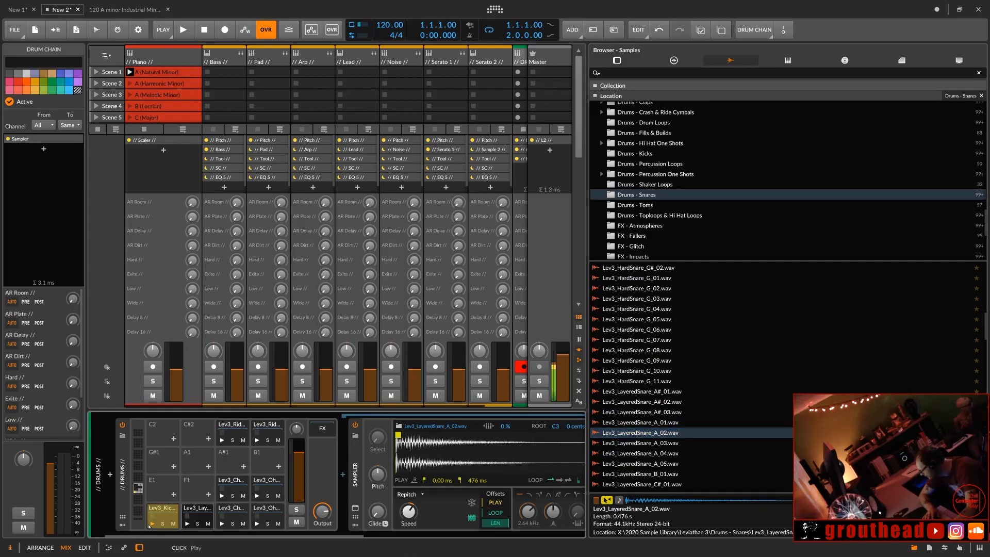
{"action": "left_click", "coordinate": [188, 523]}
{"action": "left_click", "coordinate": [188, 524]}
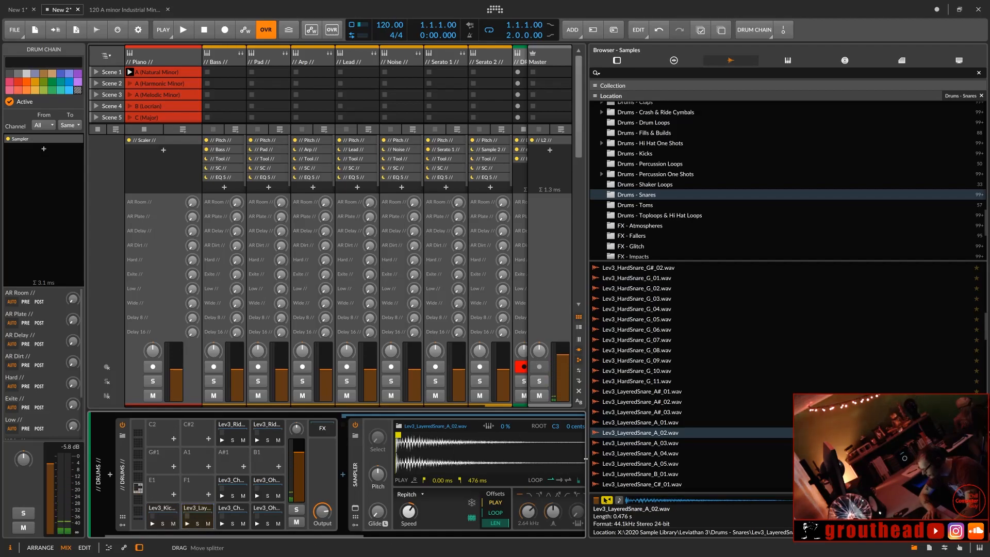
Step: Audition Lev3_LayeredSnare_C#_01.wav and the pitched snares from Lev3_PitchedSnare_A_01.wav to Lev3_PitchedSnare_B_01.wav
{"action": "left_click", "coordinate": [641, 484]}
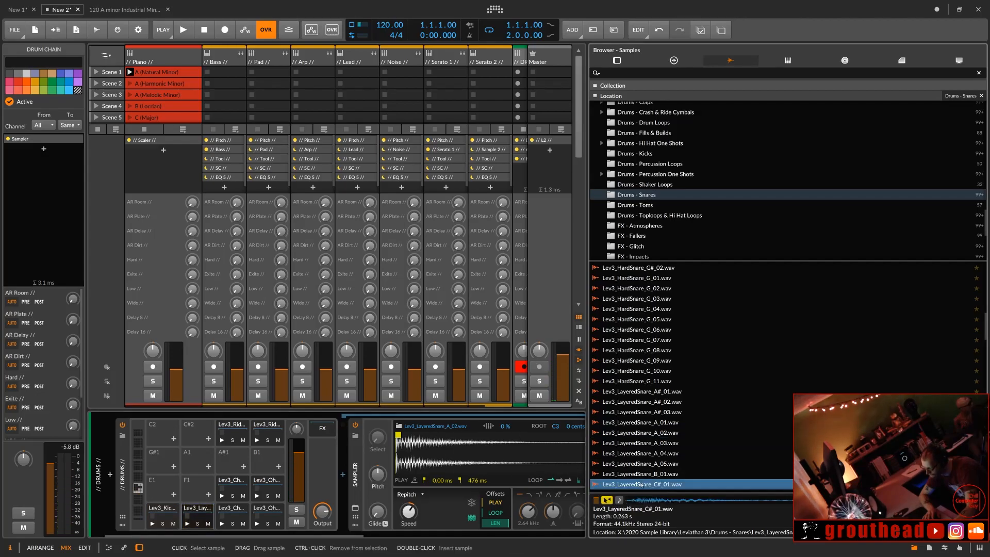
{"action": "scroll", "coordinate": [641, 485], "scroll_direction": "down", "scroll_amount": 5}
{"action": "scroll", "coordinate": [641, 484], "scroll_direction": "down", "scroll_amount": 5}
{"action": "scroll", "coordinate": [642, 485], "scroll_direction": "down", "scroll_amount": 1}
{"action": "scroll", "coordinate": [641, 485], "scroll_direction": "down", "scroll_amount": 2}
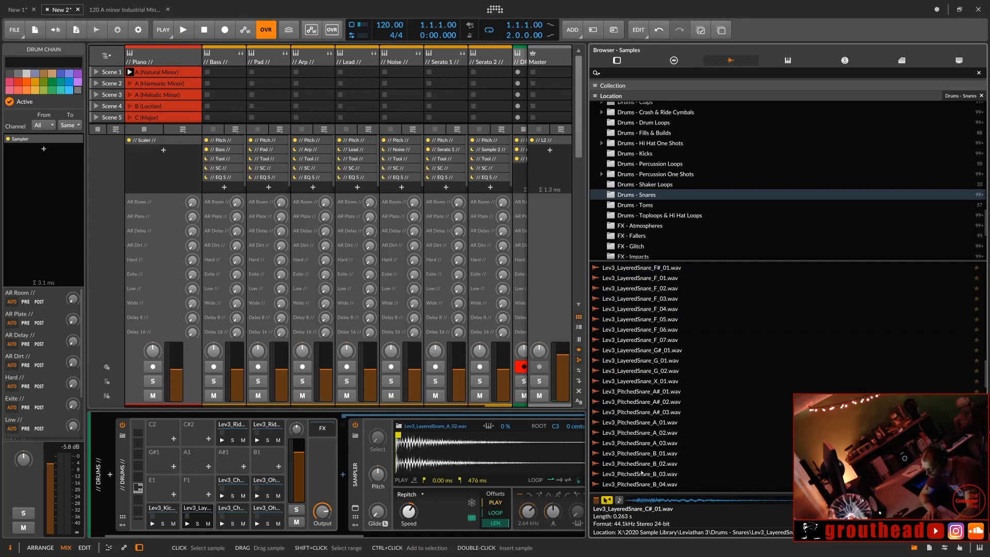
{"action": "left_click", "coordinate": [663, 425]}
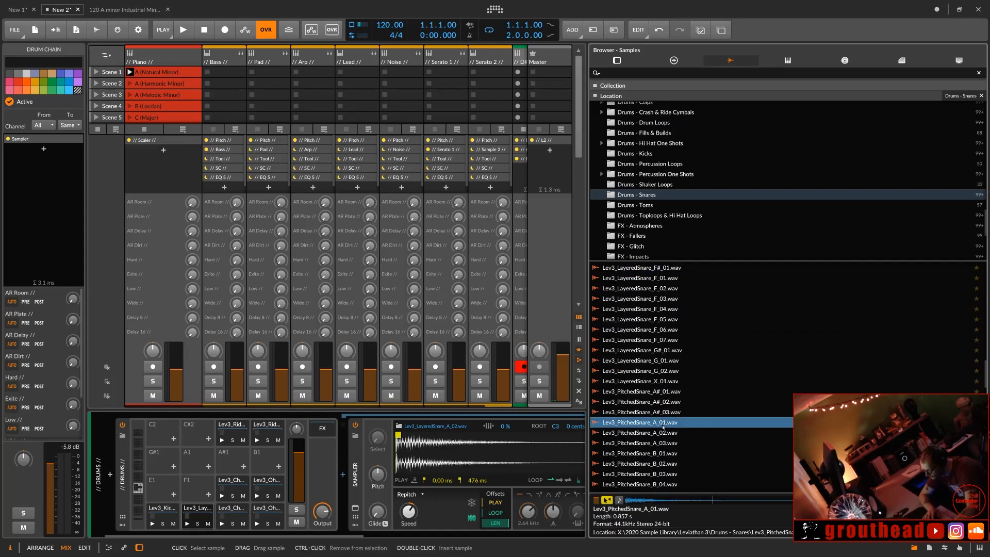
{"action": "key", "text": "Down"}
{"action": "key", "text": "Down"}
{"action": "key", "text": "Down"}
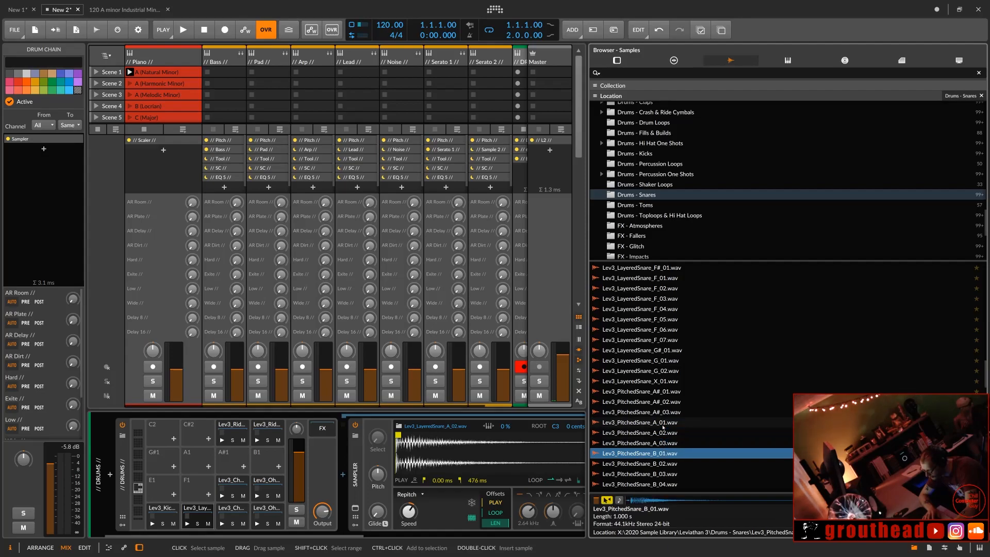
Step: Compare the pitched snares Lev3_PitchedSnare_A_01.wav to Lev3_PitchedSnare_A_03.wav by playing them repeatedly
{"action": "key", "text": "Up"}
{"action": "key", "text": "Down"}
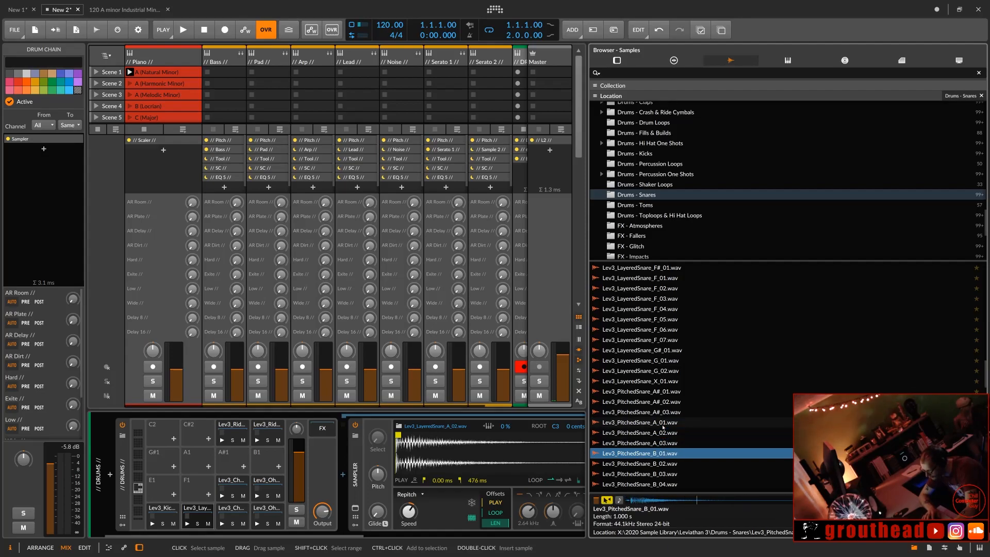
{"action": "key", "text": "Up"}
{"action": "key", "text": "Up"}
{"action": "key", "text": "Up"}
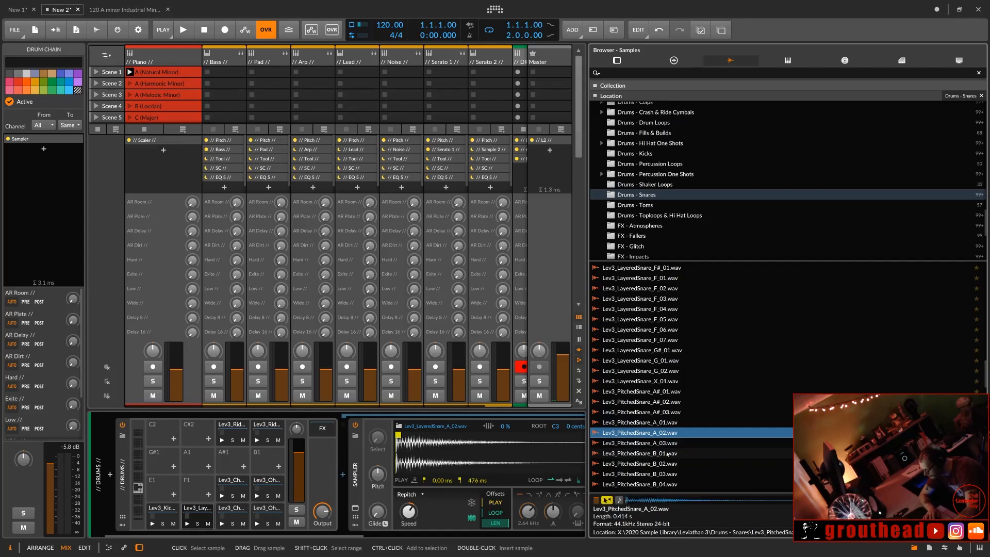
{"action": "key", "text": "Down"}
{"action": "key", "text": "Down"}
{"action": "key", "text": "Up"}
{"action": "key", "text": "Up"}
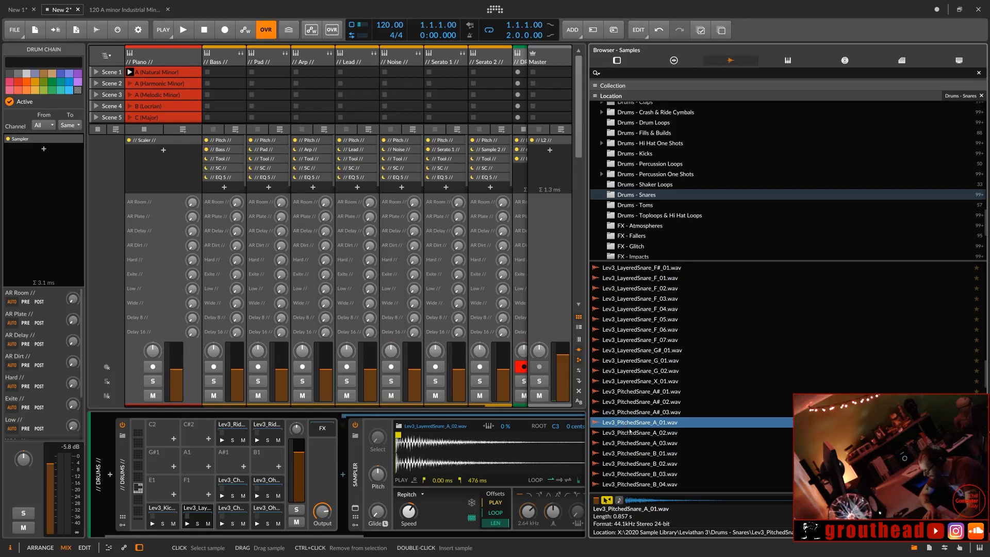
{"action": "key", "text": "Down"}
{"action": "key", "text": "Down"}
{"action": "key", "text": "Up"}
{"action": "key", "text": "Up"}
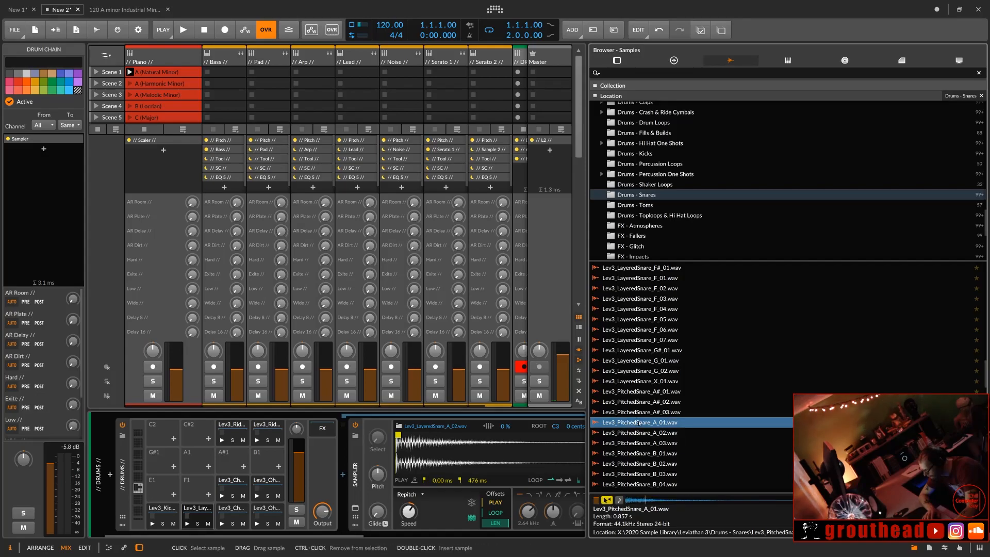
Step: Load Lev3_PitchedSnare_A_01.wav onto the empty F1 pad and play it against the layered snare pad
{"action": "left_click", "coordinate": [267, 487]}
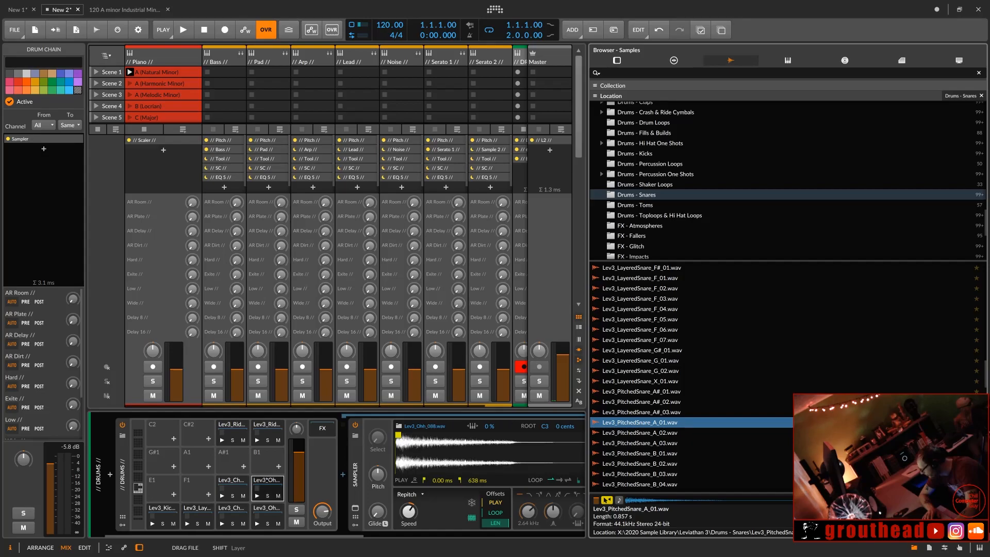
{"action": "left_click_drag", "start_coordinate": [206, 467], "coordinate": [199, 485]}
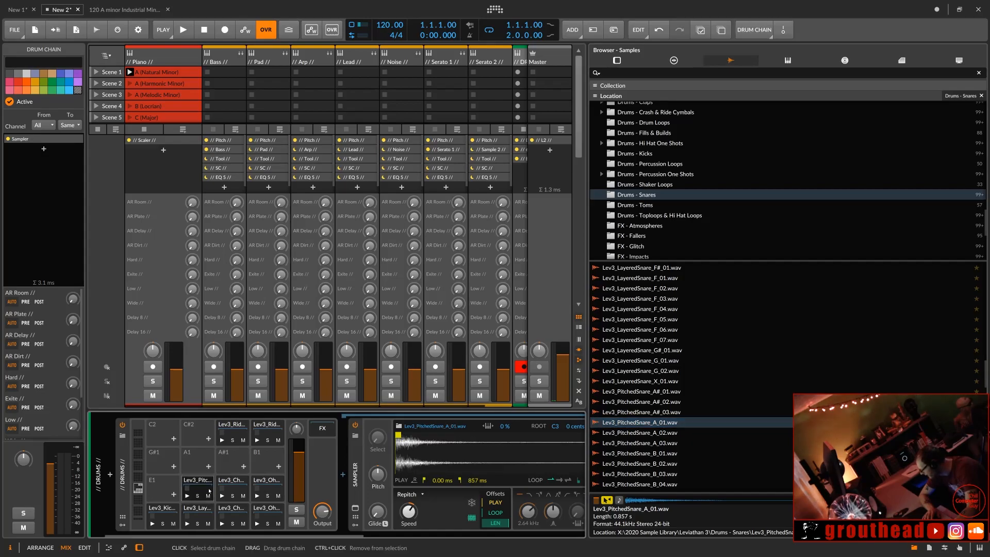
{"action": "left_click", "coordinate": [188, 524]}
{"action": "left_click", "coordinate": [187, 496]}
Step: Find the short snares in A and audition Lev3_ShortSnare_A_01.wav and Lev3_ShortSnare_A_02.wav
{"action": "scroll", "coordinate": [647, 466], "scroll_direction": "down", "scroll_amount": 8}
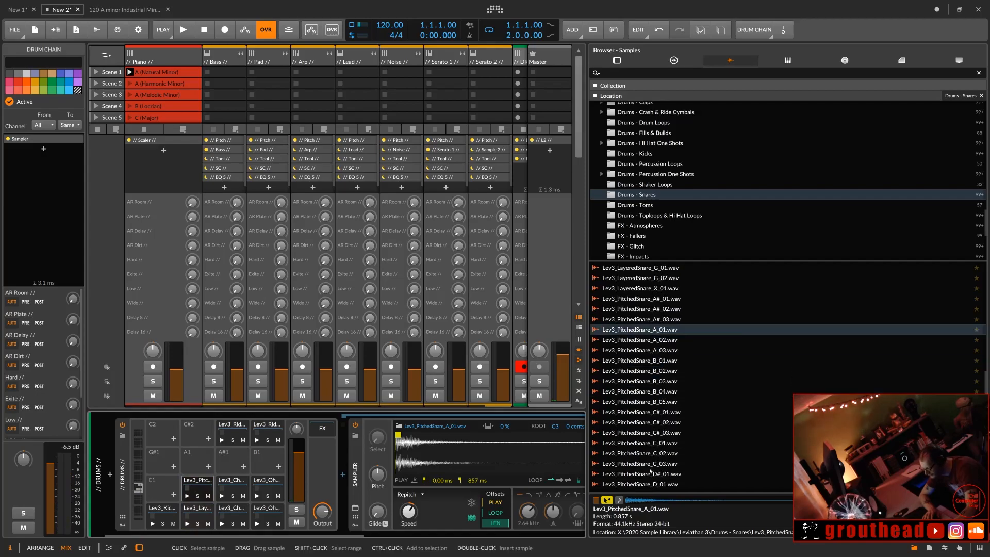
{"action": "scroll", "coordinate": [651, 471], "scroll_direction": "down", "scroll_amount": 6}
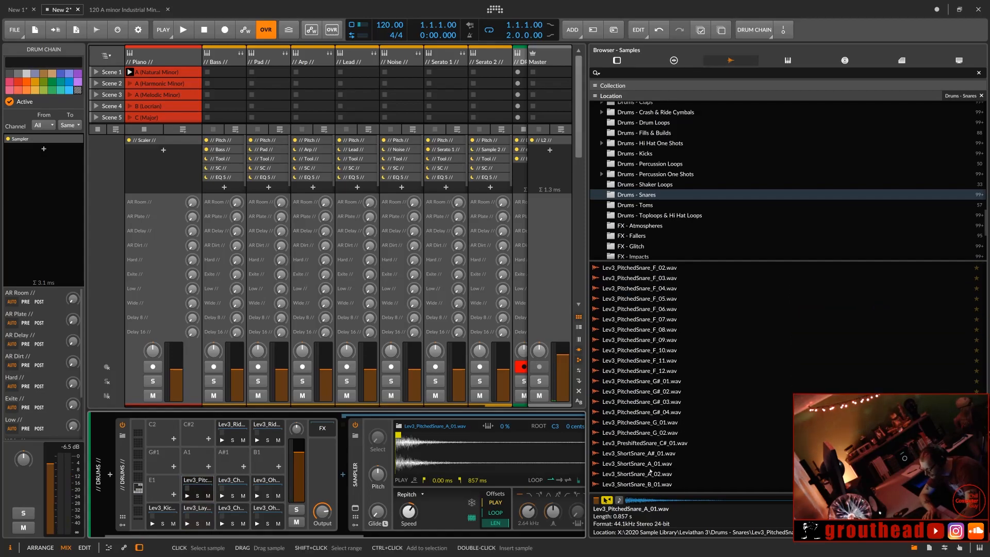
{"action": "left_click", "coordinate": [639, 433]}
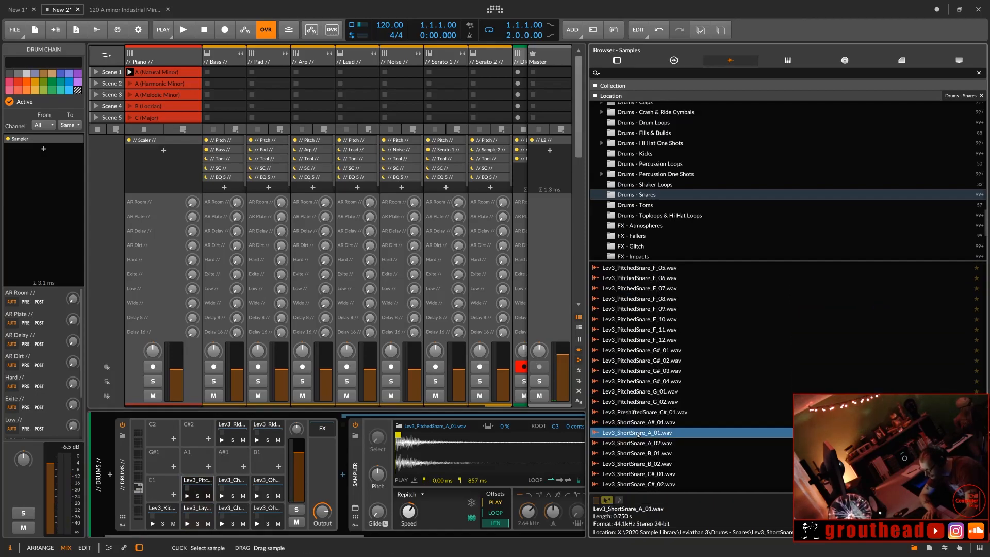
{"action": "key", "text": "Down"}
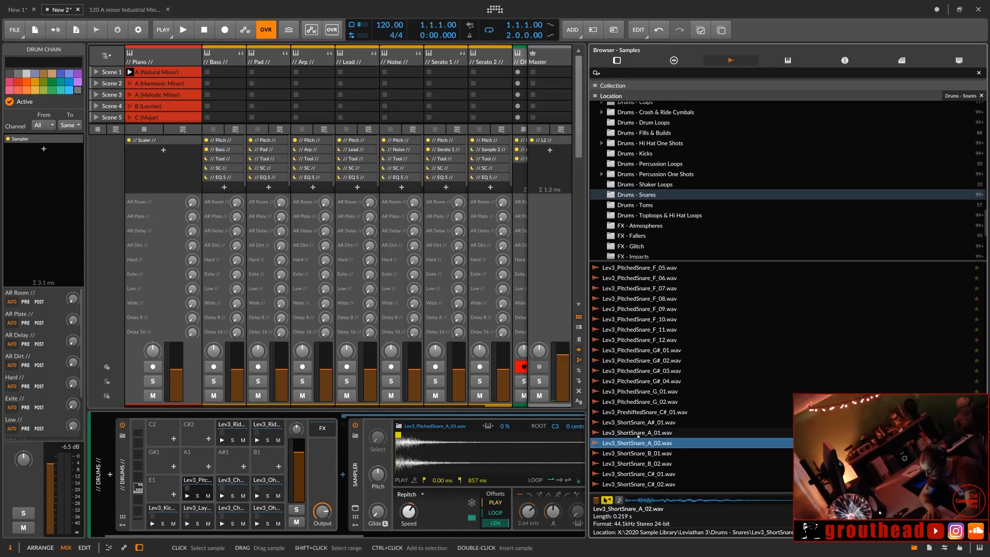
Step: Audition the tight snares from Lev3_TightSnare_A_01.wav to Lev3_TightSnare_B_01.wav and replay the ones in A for comparison
{"action": "scroll", "coordinate": [638, 436], "scroll_direction": "down", "scroll_amount": 6}
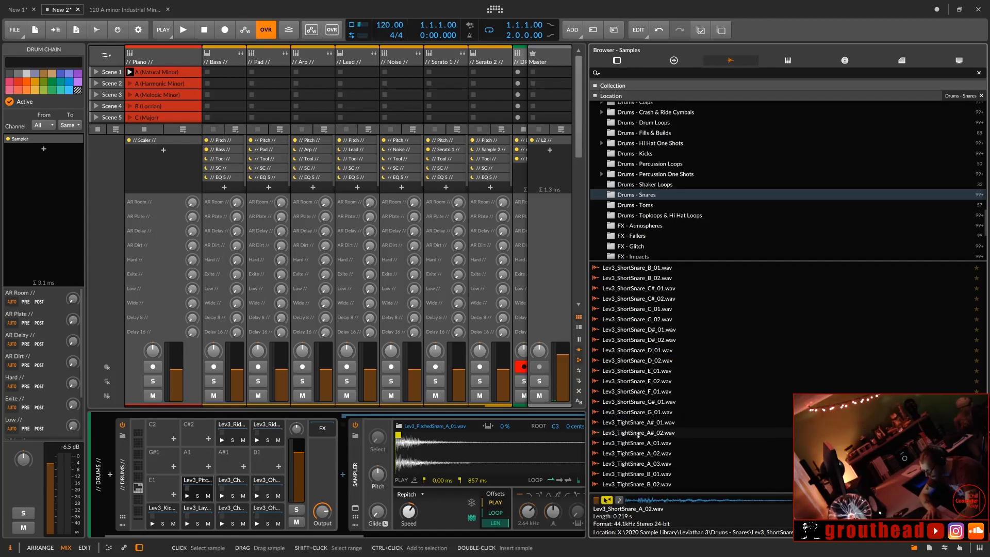
{"action": "left_click", "coordinate": [640, 443]}
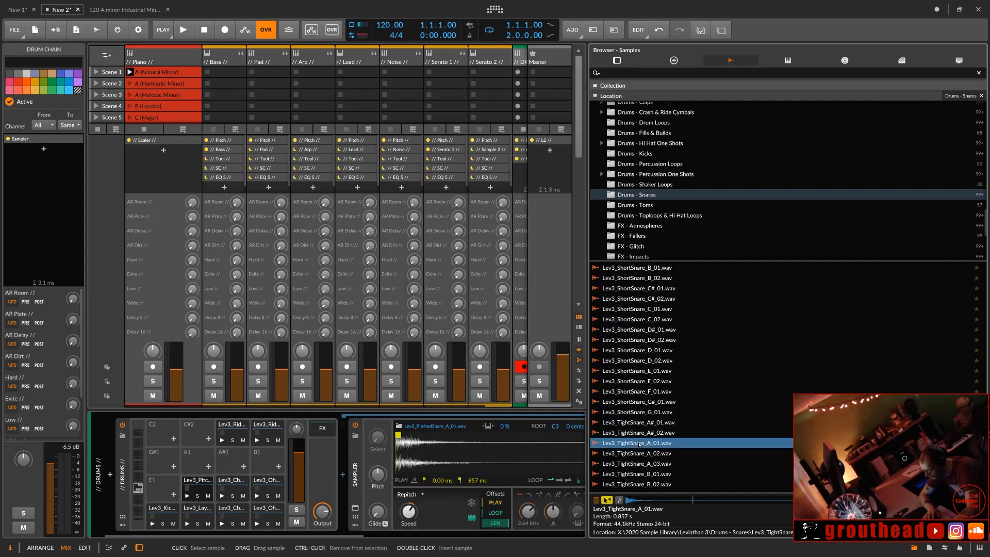
{"action": "key", "text": "Down"}
{"action": "key", "text": "Down"}
{"action": "key", "text": "Down"}
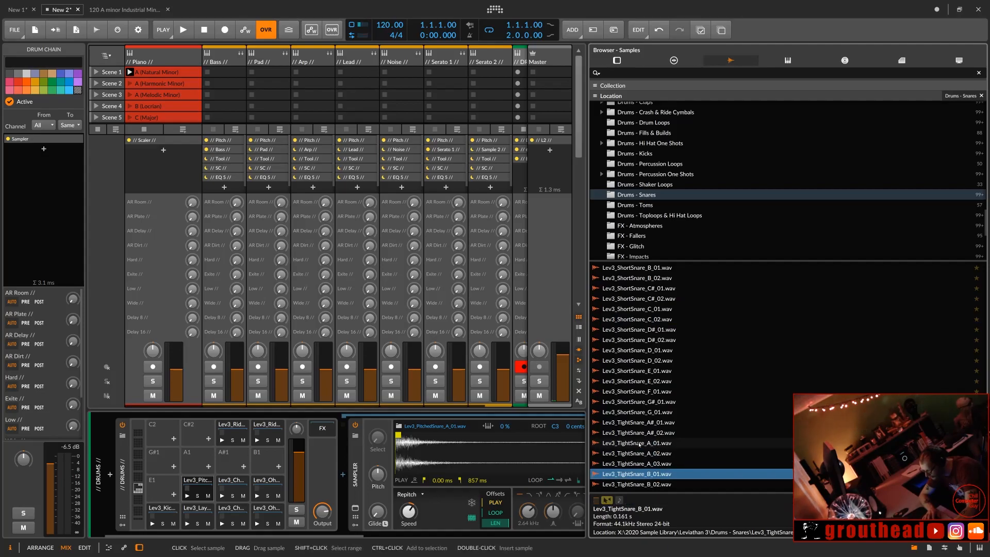
{"action": "key", "text": "Up"}
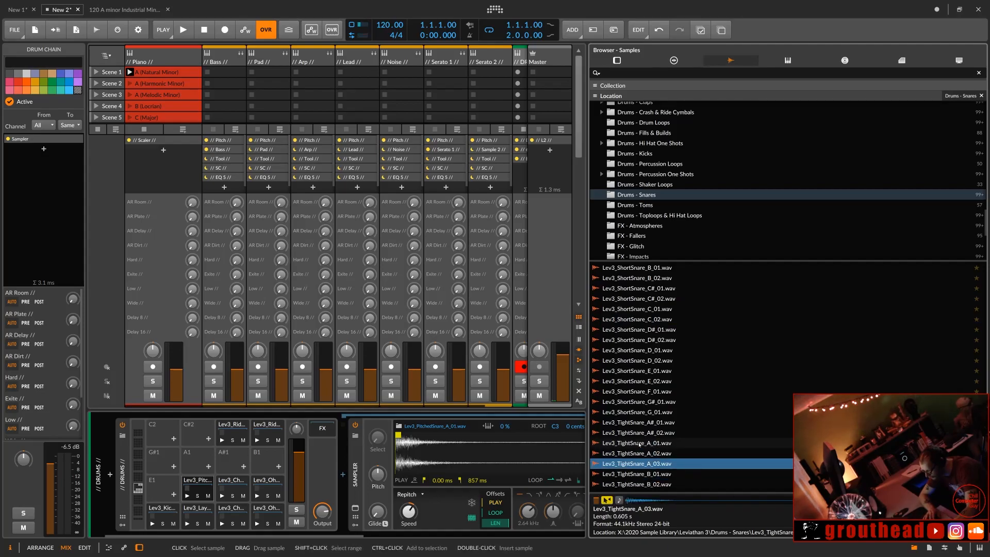
{"action": "key", "text": "Up"}
{"action": "key", "text": "Up"}
{"action": "key", "text": "Down"}
{"action": "key", "text": "Down"}
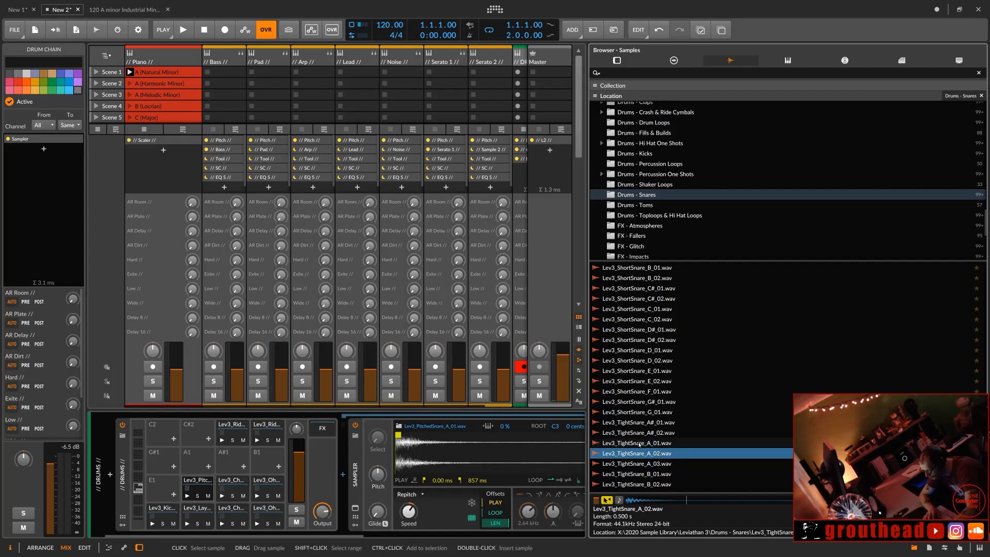
Step: Load Lev3_TightSnare_A_03.wav onto the empty A1 pad and play it along with the pitched and layered snare pads
{"action": "left_click_drag", "start_coordinate": [634, 464], "coordinate": [208, 468]}
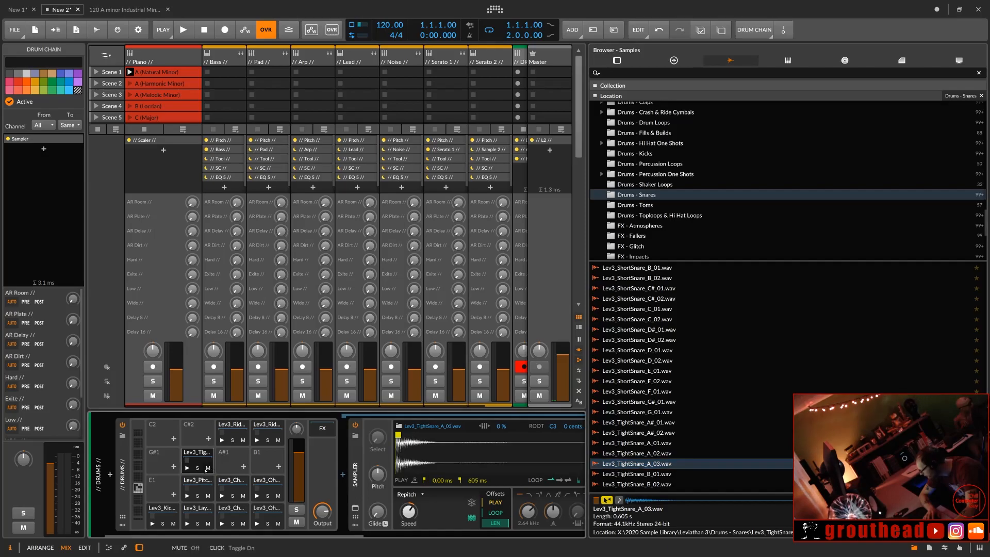
{"action": "left_click", "coordinate": [187, 468]}
{"action": "left_click", "coordinate": [186, 496]}
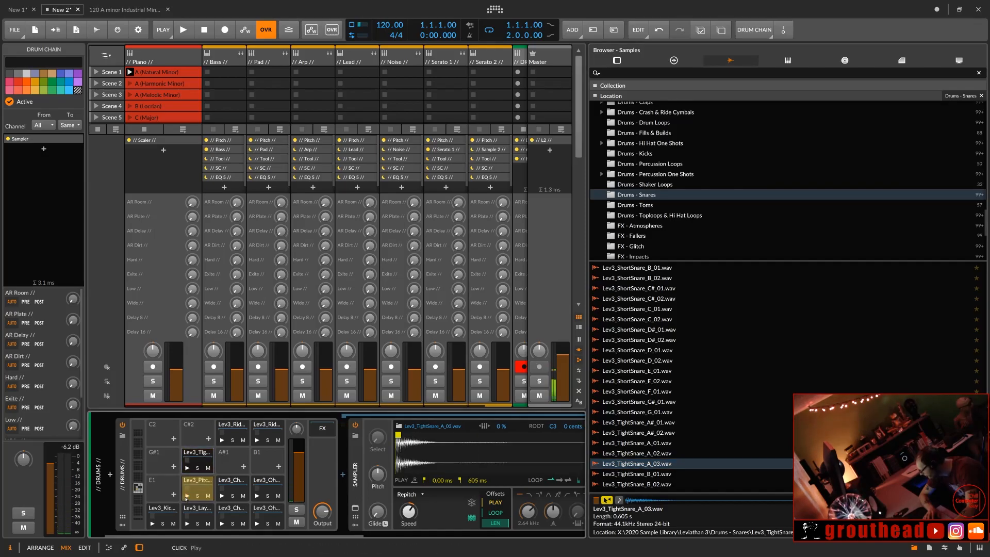
{"action": "left_click", "coordinate": [187, 524]}
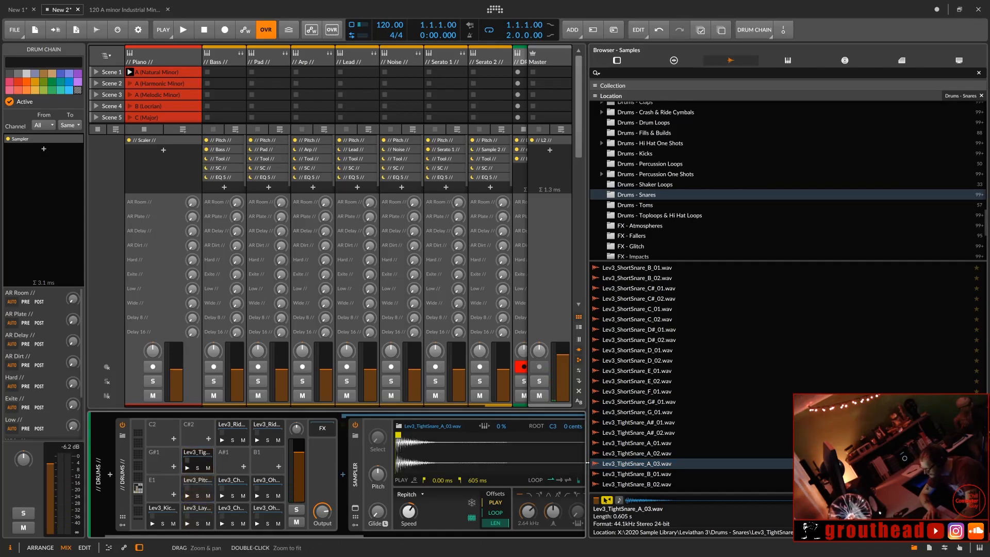
Step: Audition Lev3_TightSnare_X_01.wav to Lev3_TightSnare_X_05.wav, plus Lev3_WeirdSnare_E_01.wav and Lev3_WeirdSnare_G#_01.wav
{"action": "scroll", "coordinate": [686, 472], "scroll_direction": "down", "scroll_amount": 6}
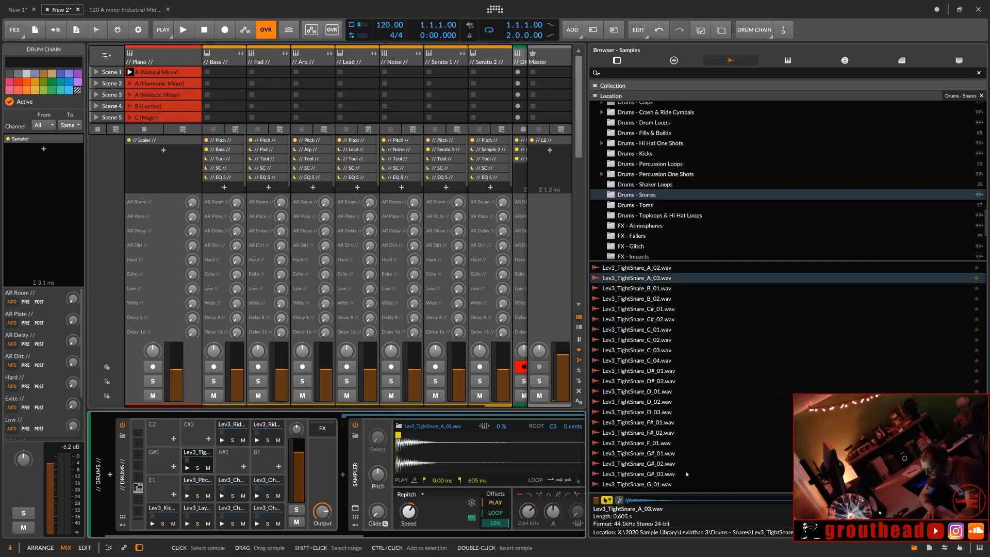
{"action": "scroll", "coordinate": [686, 473], "scroll_direction": "down", "scroll_amount": 3}
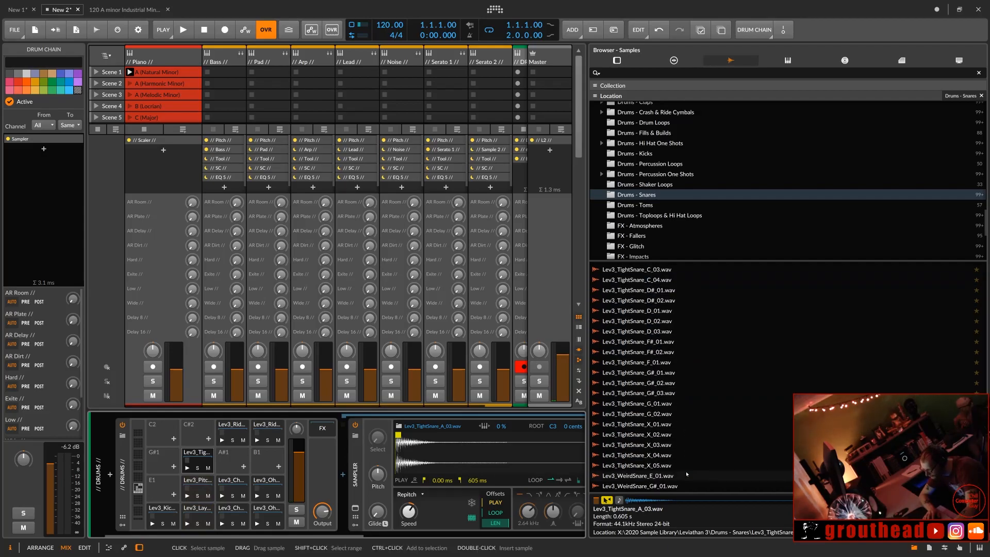
{"action": "left_click", "coordinate": [635, 425]}
{"action": "key", "text": "Down"}
{"action": "key", "text": "Down"}
{"action": "key", "text": "Down"}
{"action": "key", "text": "Down"}
{"action": "key", "text": "Down"}
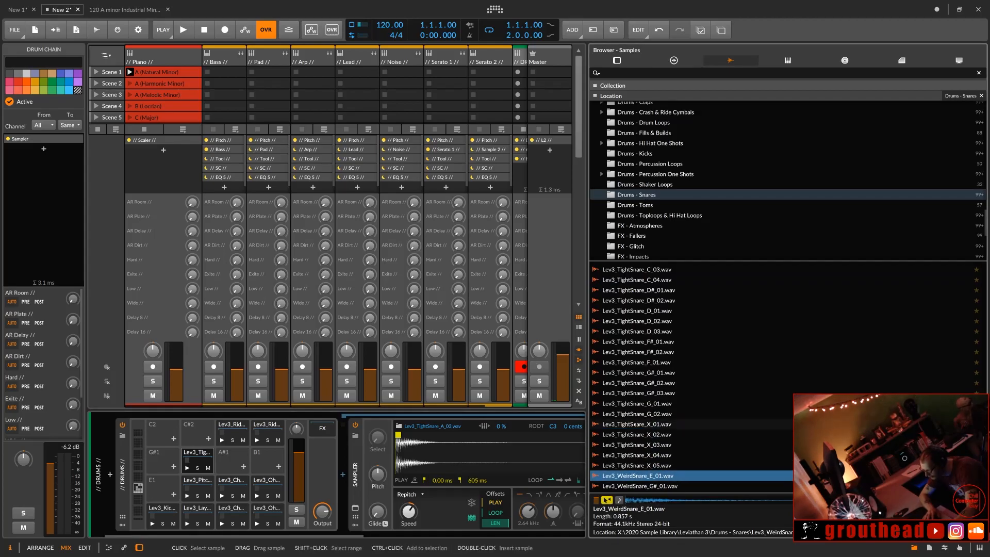
{"action": "key", "text": "Down"}
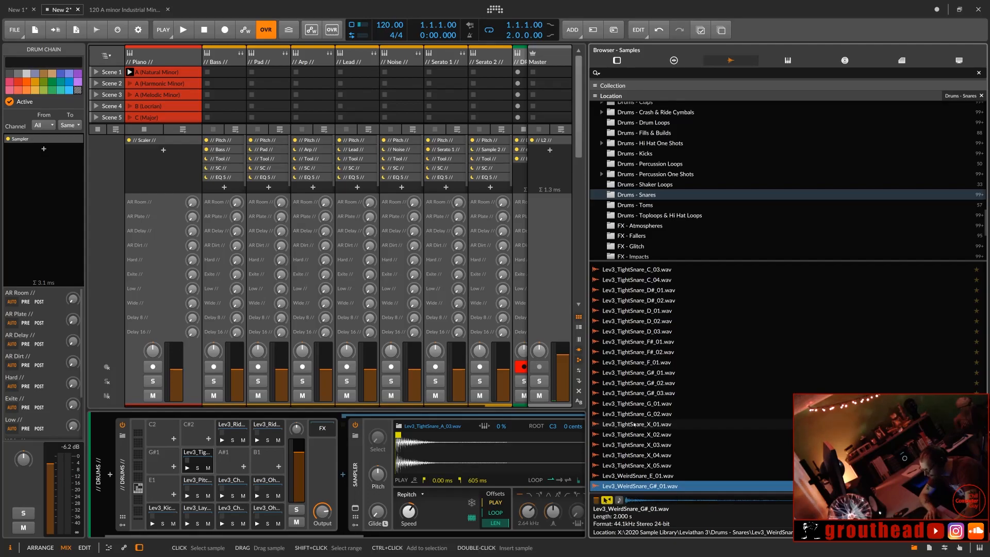
Step: Show the samples of the Vocals - Loops folder and enlarge the sample list
{"action": "scroll", "coordinate": [634, 425], "scroll_direction": "up", "scroll_amount": 15}
{"action": "scroll", "coordinate": [635, 425], "scroll_direction": "up", "scroll_amount": 10}
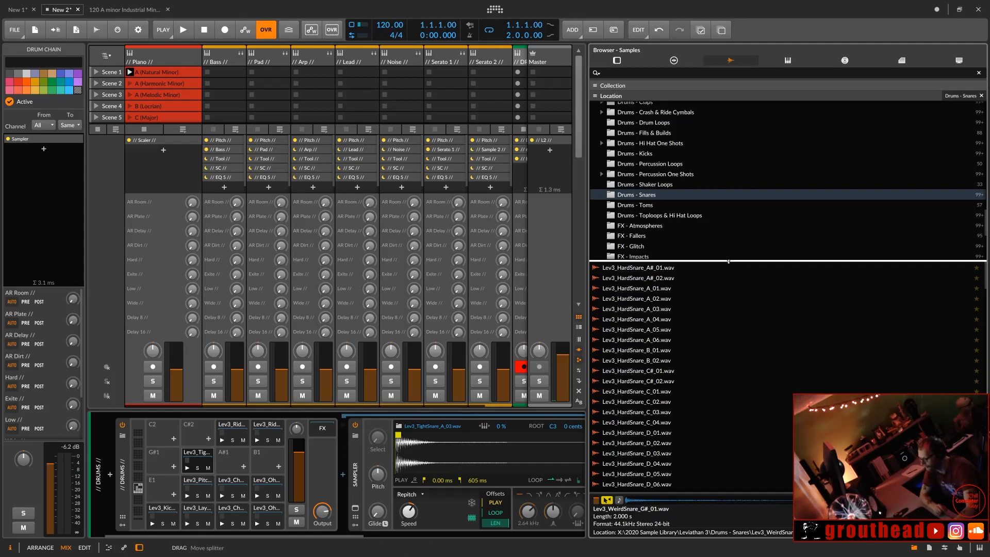
{"action": "left_click_drag", "start_coordinate": [738, 261], "coordinate": [707, 456]}
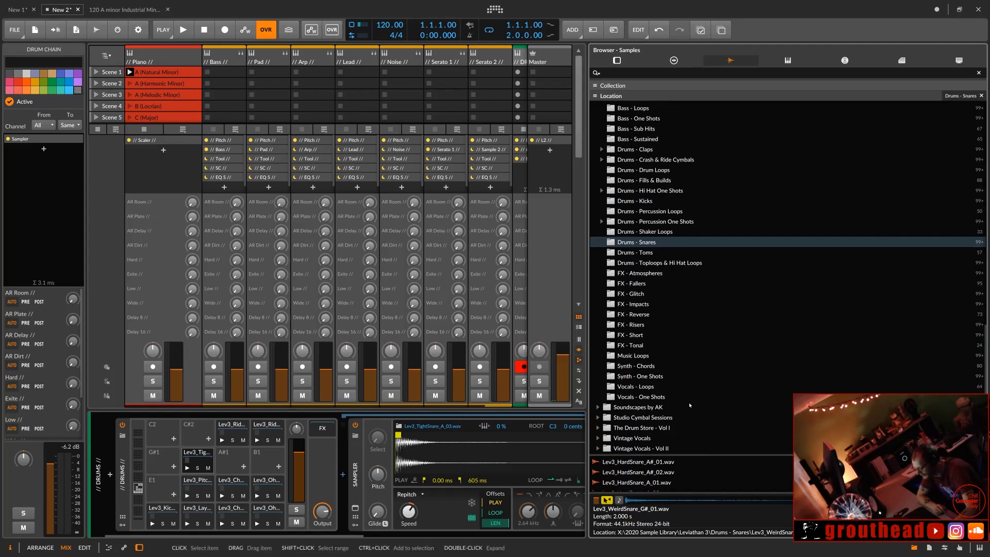
{"action": "left_click", "coordinate": [649, 387]}
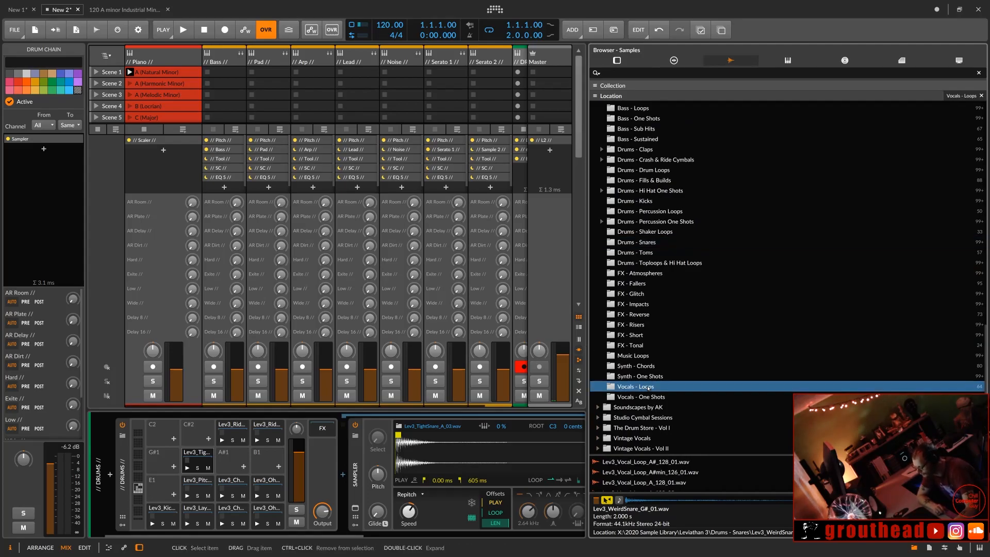
{"action": "left_click_drag", "start_coordinate": [715, 455], "coordinate": [717, 282]}
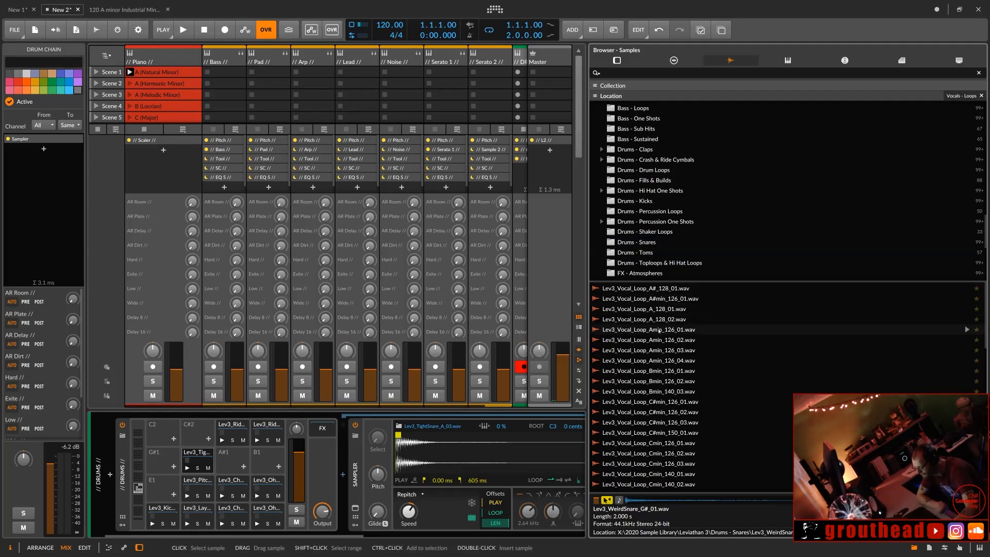
Step: Audition Lev3_Vocal_Loop_Amin_126_01.wav to Lev3_Vocal_Loop_Amin_126_04.wav, replay the first three and look through the other vocal loops
{"action": "left_click", "coordinate": [659, 330]}
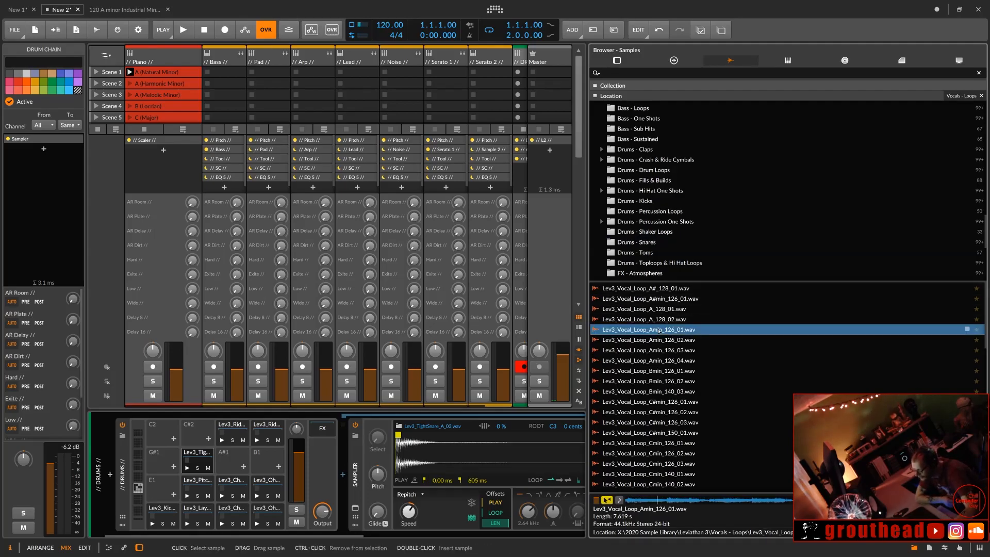
{"action": "left_click", "coordinate": [659, 341]}
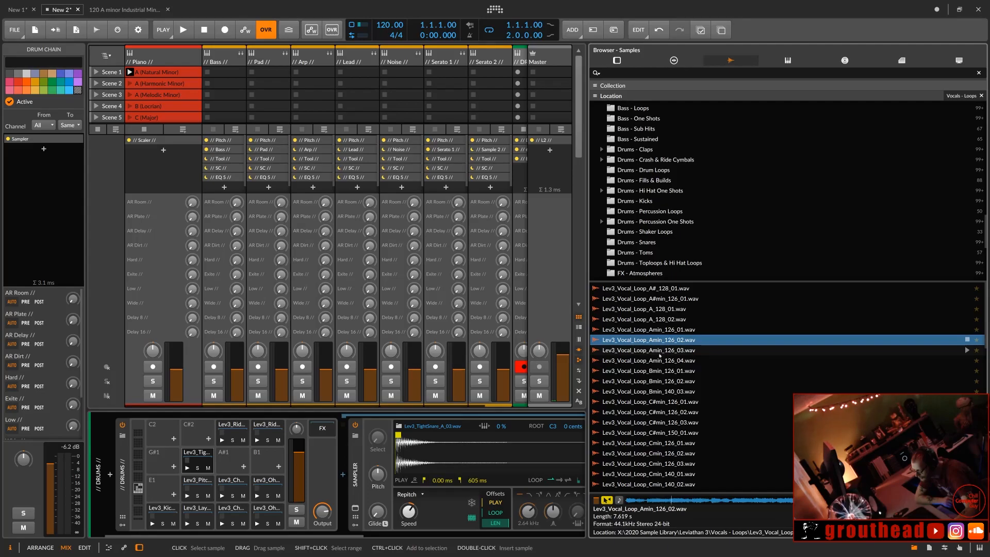
{"action": "left_click", "coordinate": [661, 351]}
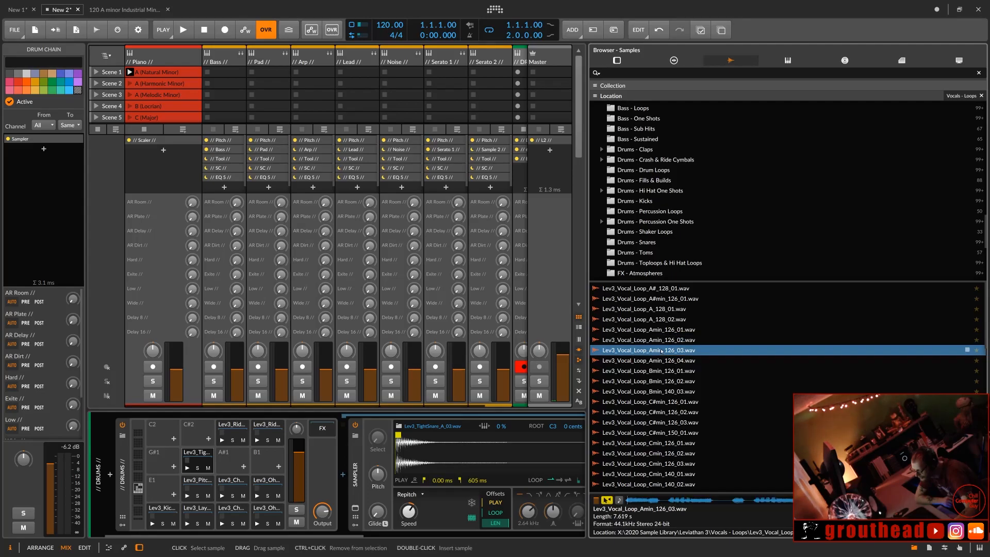
{"action": "left_click", "coordinate": [662, 361]}
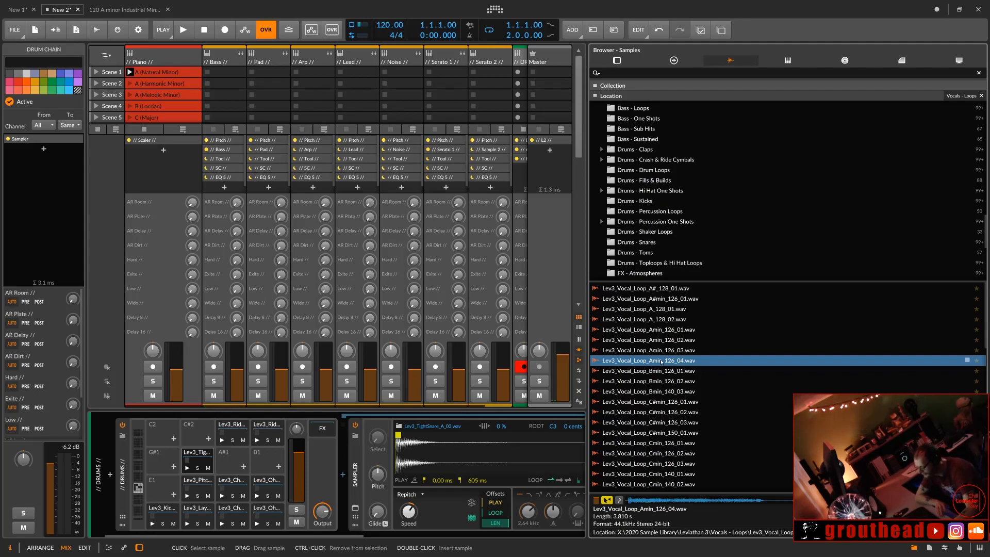
{"action": "left_click", "coordinate": [664, 330]}
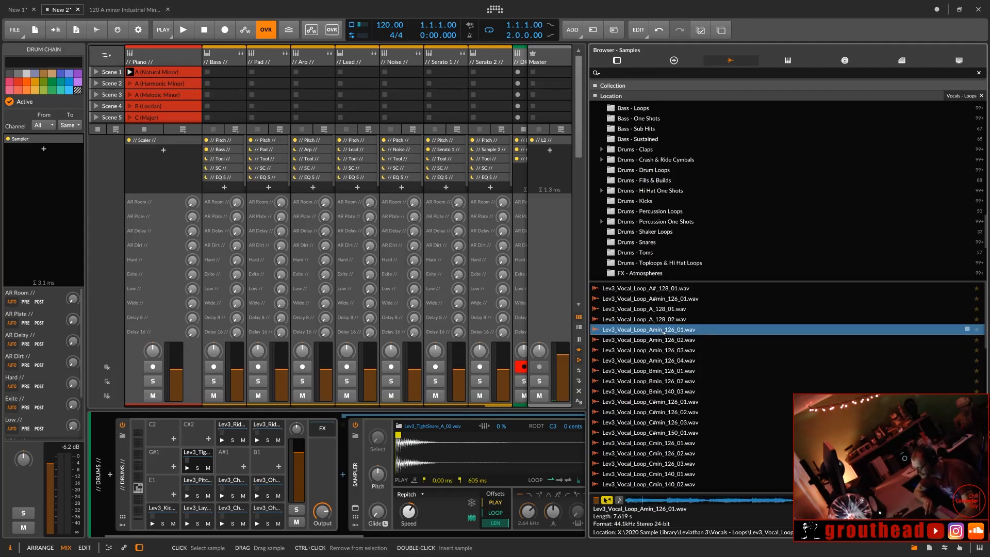
{"action": "left_click", "coordinate": [664, 343]}
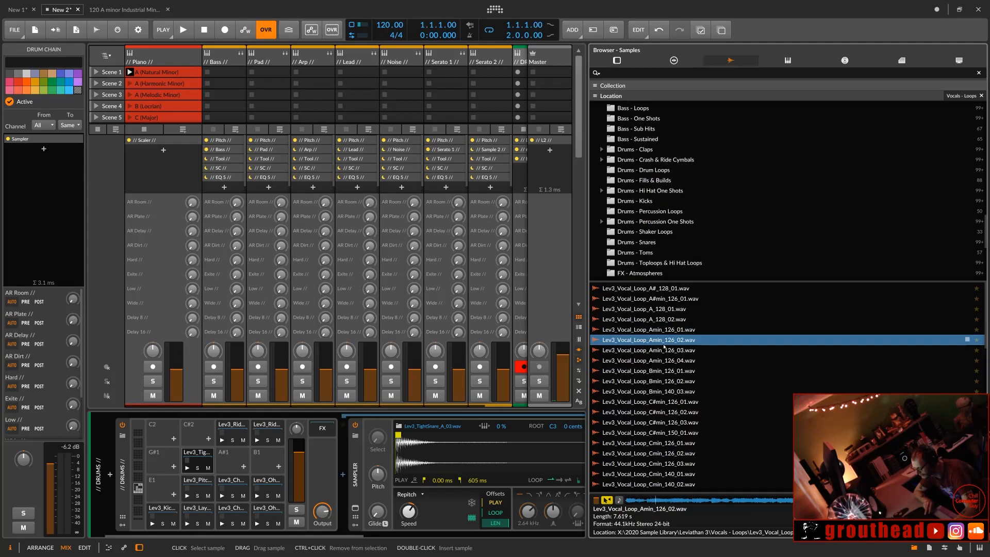
{"action": "left_click", "coordinate": [664, 350]}
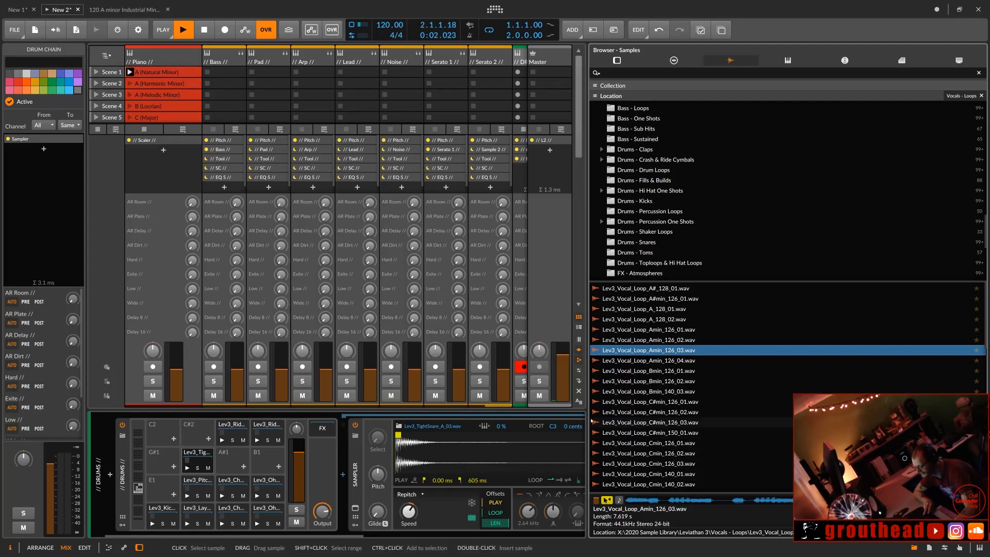
{"action": "scroll", "coordinate": [641, 421], "scroll_direction": "down", "scroll_amount": 8}
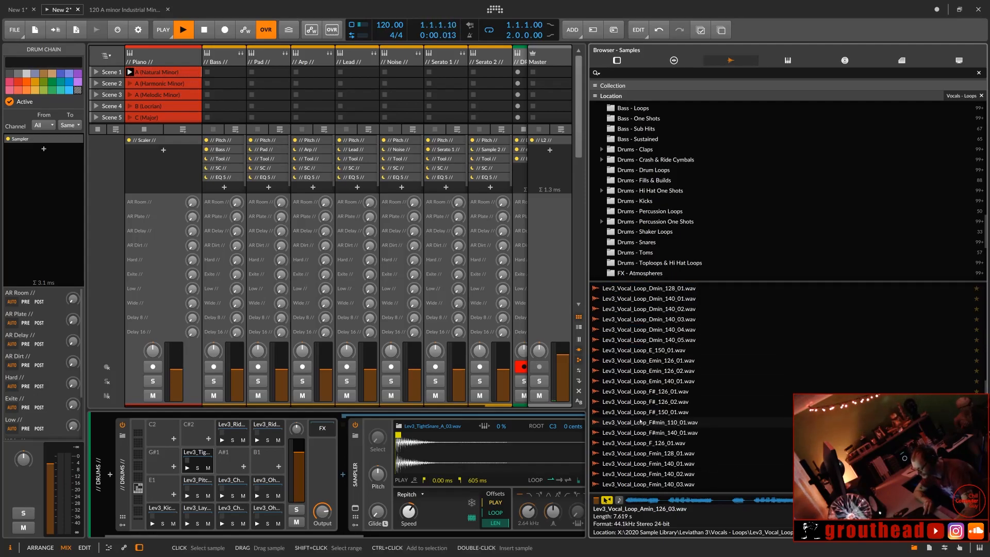
{"action": "scroll", "coordinate": [640, 421], "scroll_direction": "down", "scroll_amount": 6}
{"action": "scroll", "coordinate": [640, 421], "scroll_direction": "up", "scroll_amount": 14}
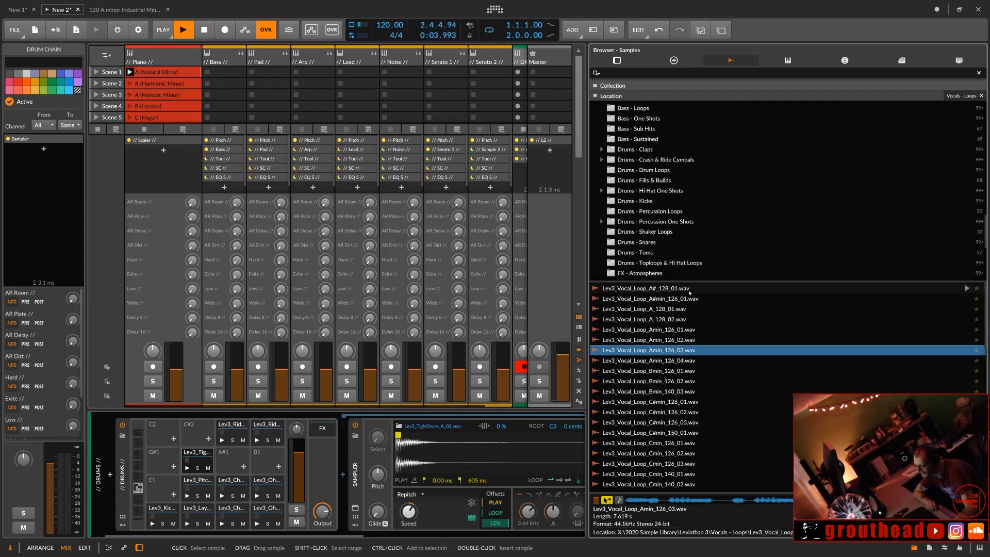
Step: Show the samples of the FX - Atmospheres folder and enlarge the sample list
{"action": "left_click_drag", "start_coordinate": [690, 282], "coordinate": [668, 555]}
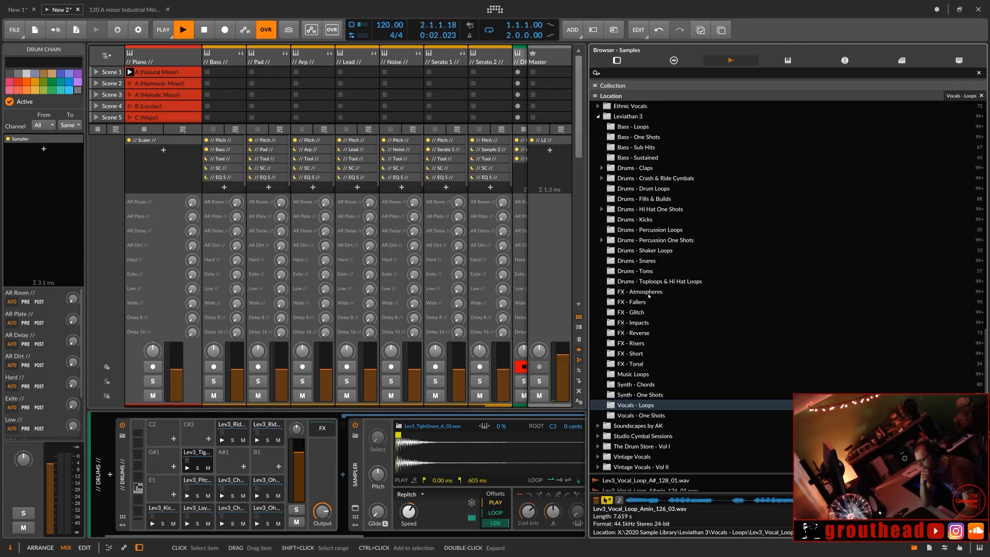
{"action": "left_click", "coordinate": [649, 294]}
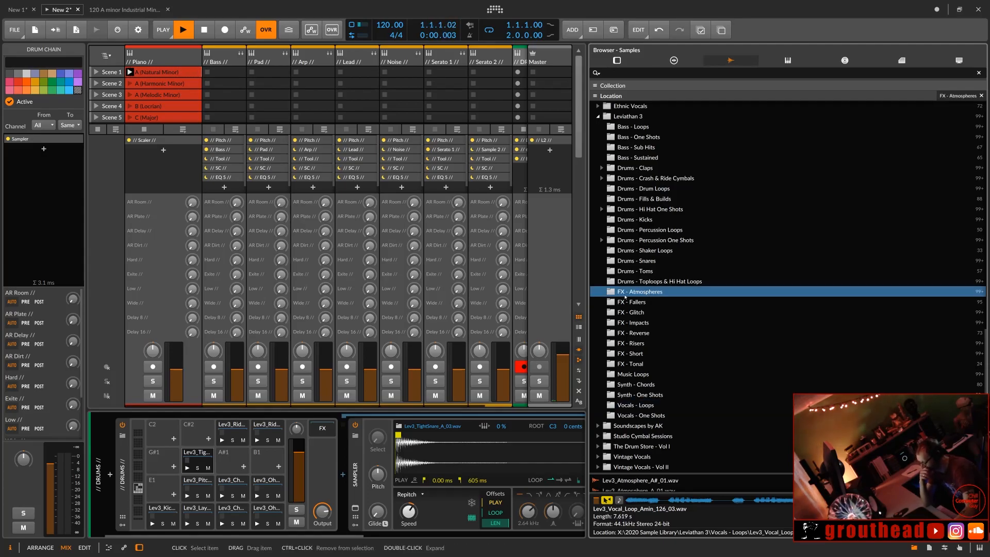
{"action": "left_click_drag", "start_coordinate": [640, 474], "coordinate": [655, 334]}
Step: Audition the A minor atmospheres Lev3_Atmosphere_Amin_A_01.wav to Lev3_Atmosphere_Amin_A_06.wav one after another
{"action": "left_click", "coordinate": [661, 382]}
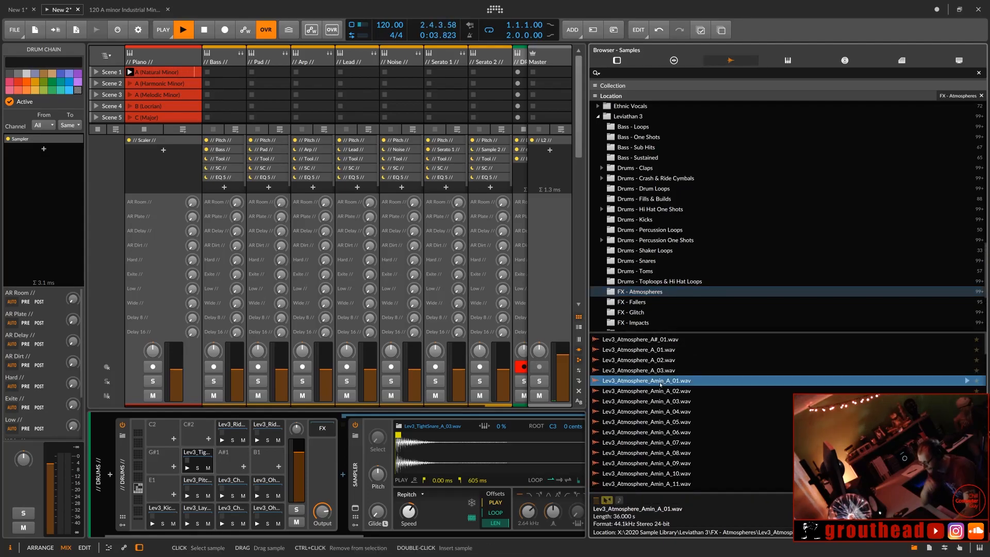
{"action": "key", "text": "Down"}
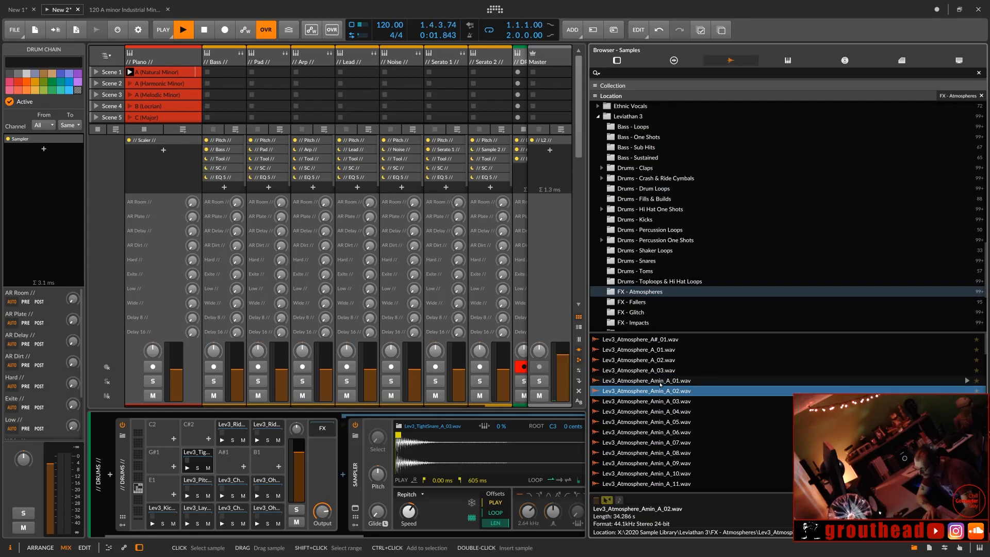
{"action": "key", "text": "Down"}
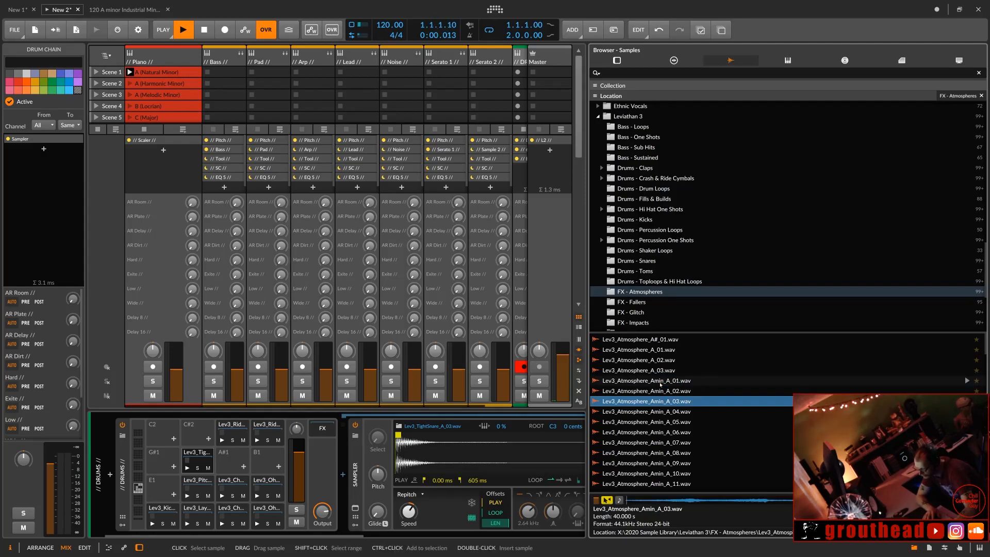
{"action": "key", "text": "Down"}
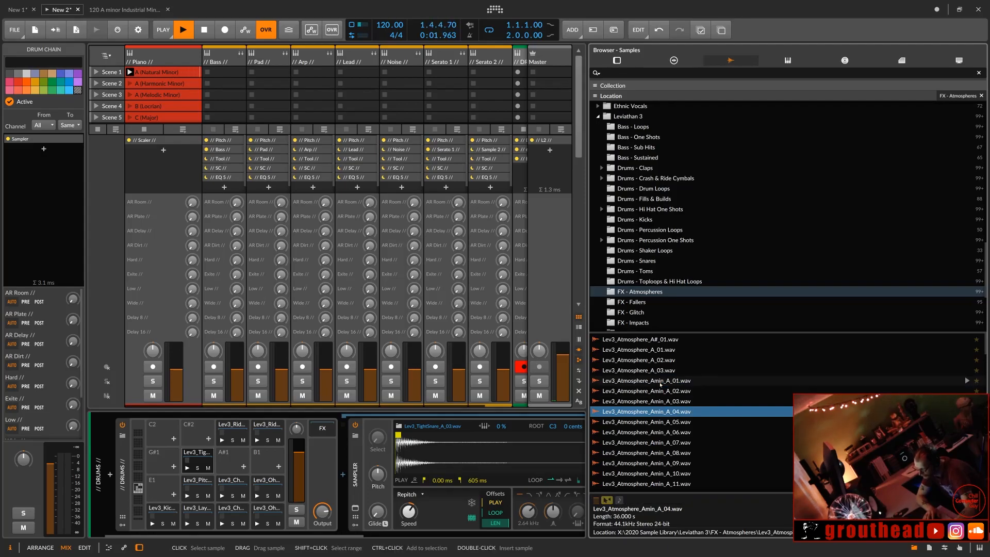
{"action": "key", "text": "Down"}
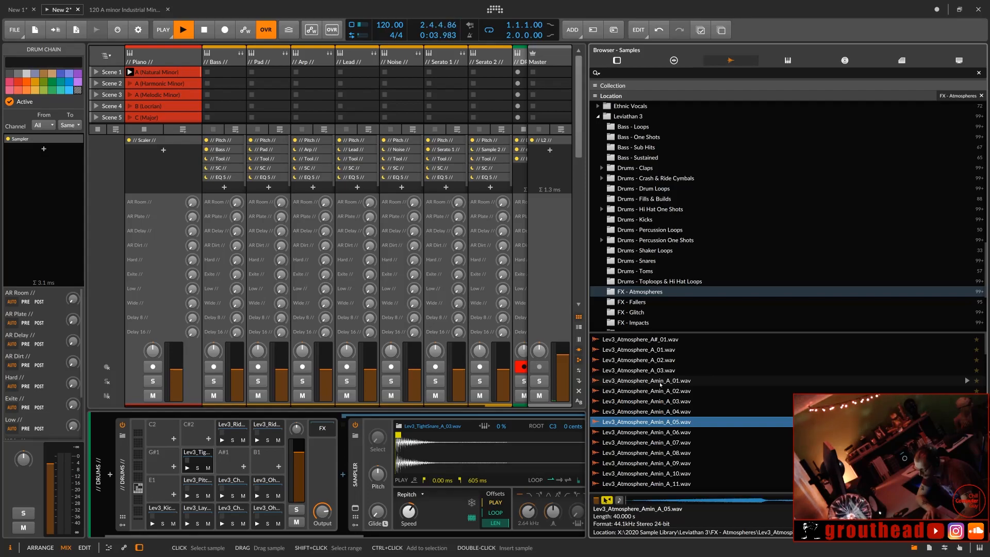
{"action": "key", "text": "Down"}
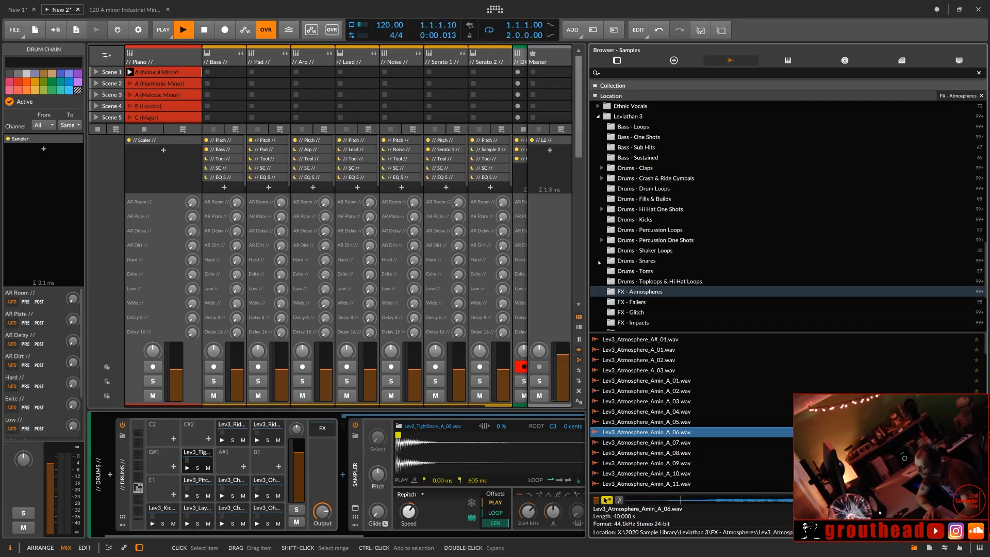
Step: Narrow the browser to uncover the DRUMS track and audition Lev3_Atmosphere_Amin_A_07.wav to Lev3_Atmosphere_Amin_A_10.wav
{"action": "left_click_drag", "start_coordinate": [588, 266], "coordinate": [703, 266]}
{"action": "left_click", "coordinate": [761, 443]}
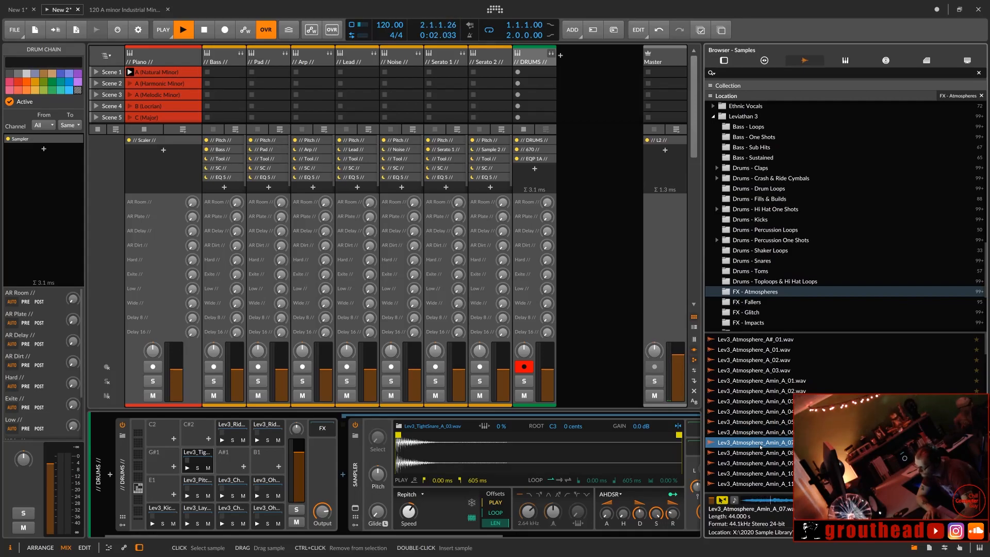
{"action": "key", "text": "Down"}
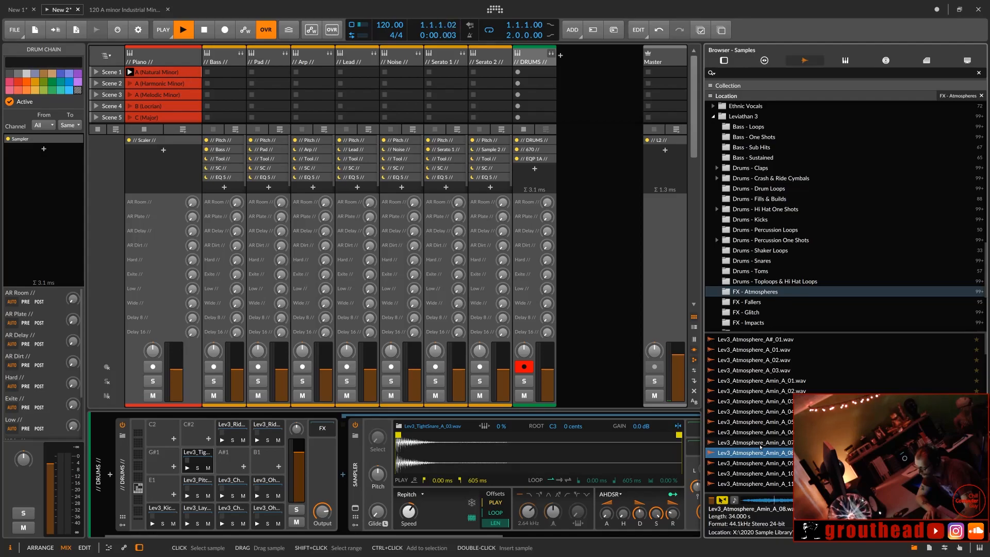
{"action": "key", "text": "Down"}
{"action": "key", "text": "Down"}
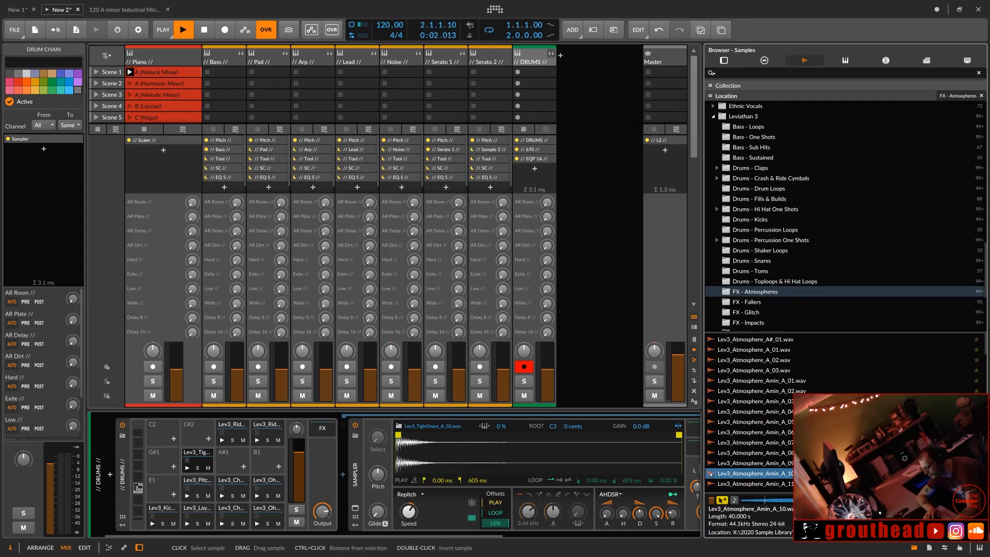
Step: Place Lev3_Atmosphere_Amin_A_10.wav in Scene 1 of a new audio track after the DRUMS track and stop playback
{"action": "left_click_drag", "start_coordinate": [710, 474], "coordinate": [585, 74]}
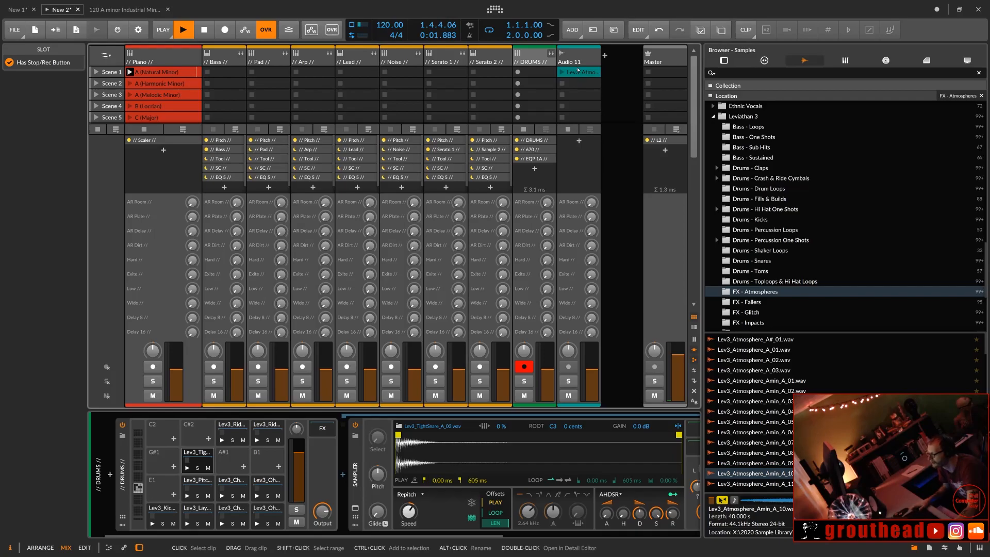
{"action": "key", "text": "space"}
Step: Rename the new audio track "// A min Atmo //" and widen it so its name fits
{"action": "double_click", "coordinate": [572, 63]}
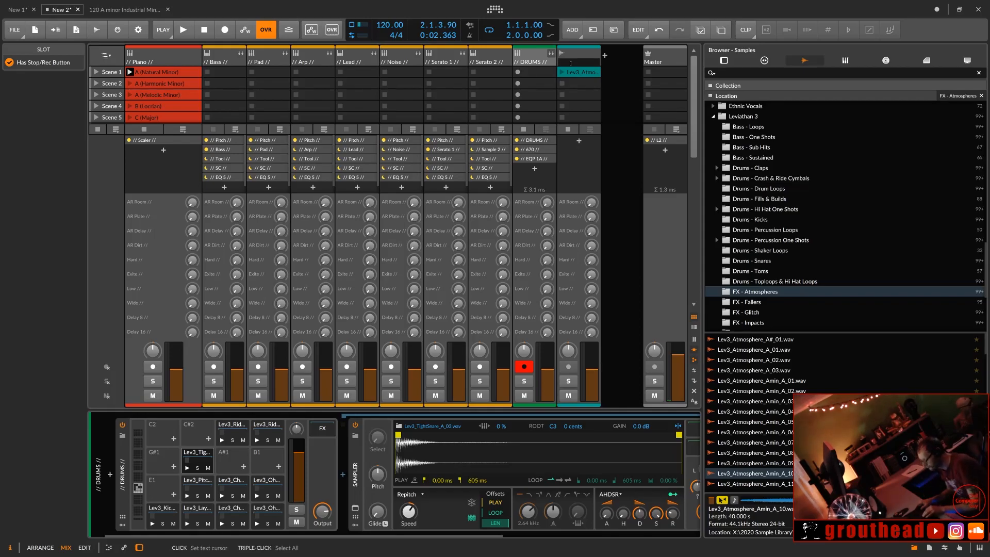
{"action": "type", "text": "A"}
{"action": "type", "text": "//"}
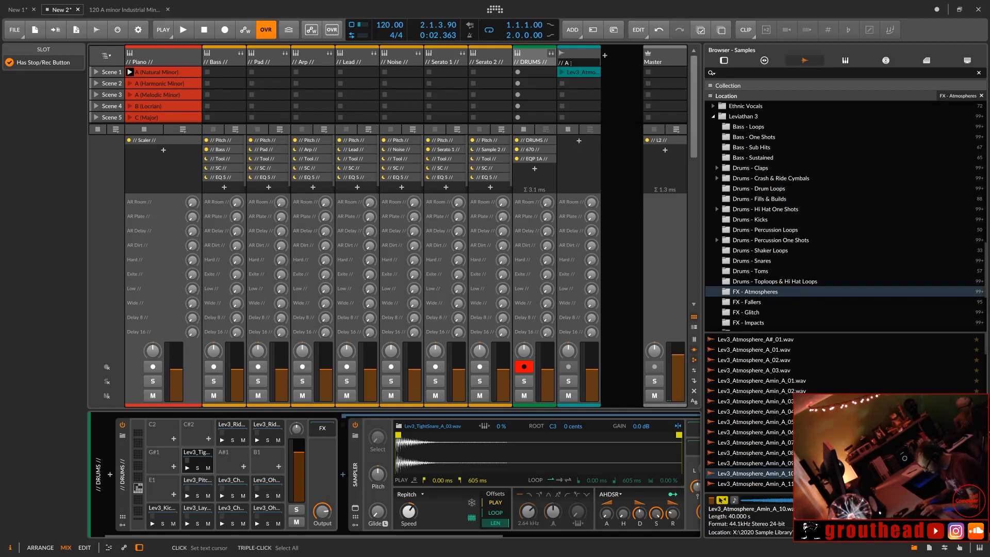
{"action": "type", "text": " min"}
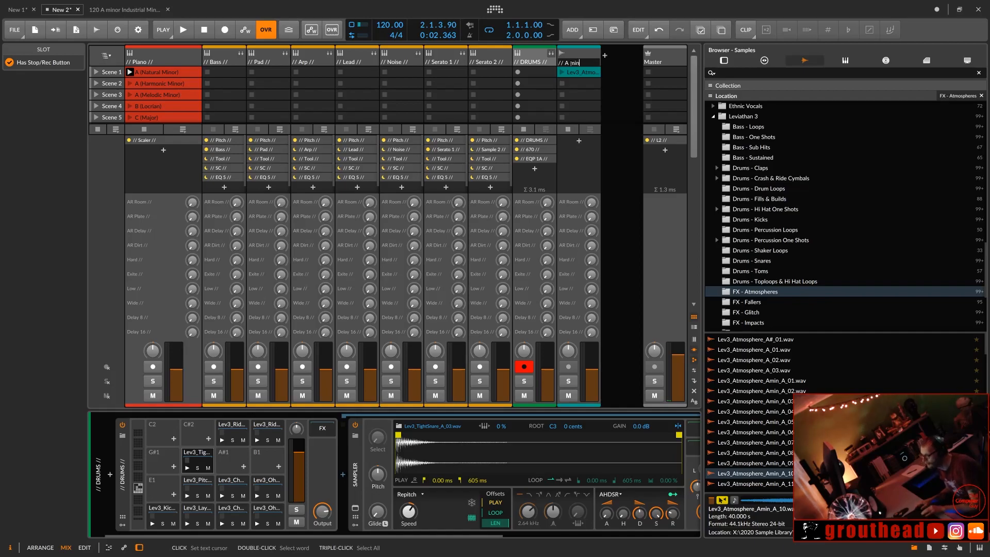
{"action": "type", "text": " At"}
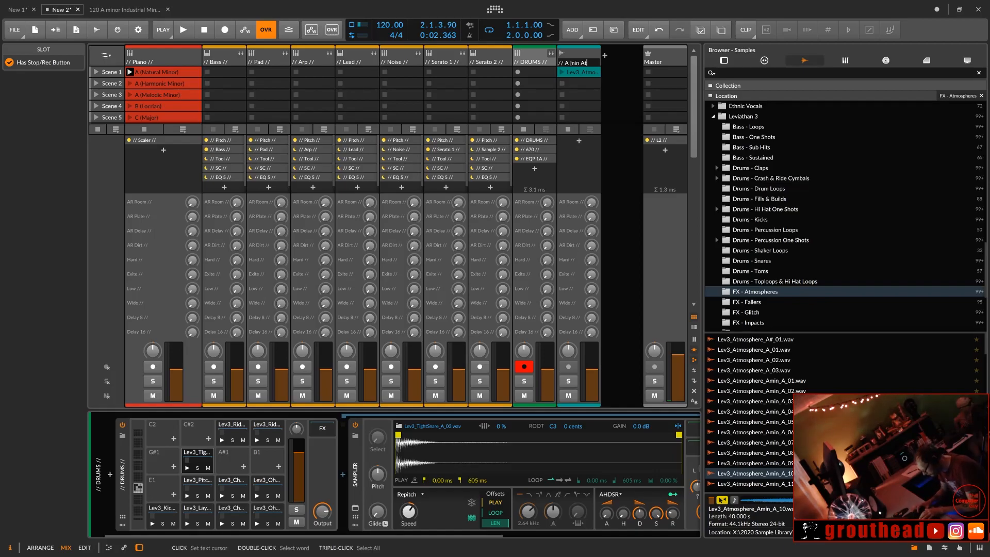
{"action": "type", "text": "mo //"}
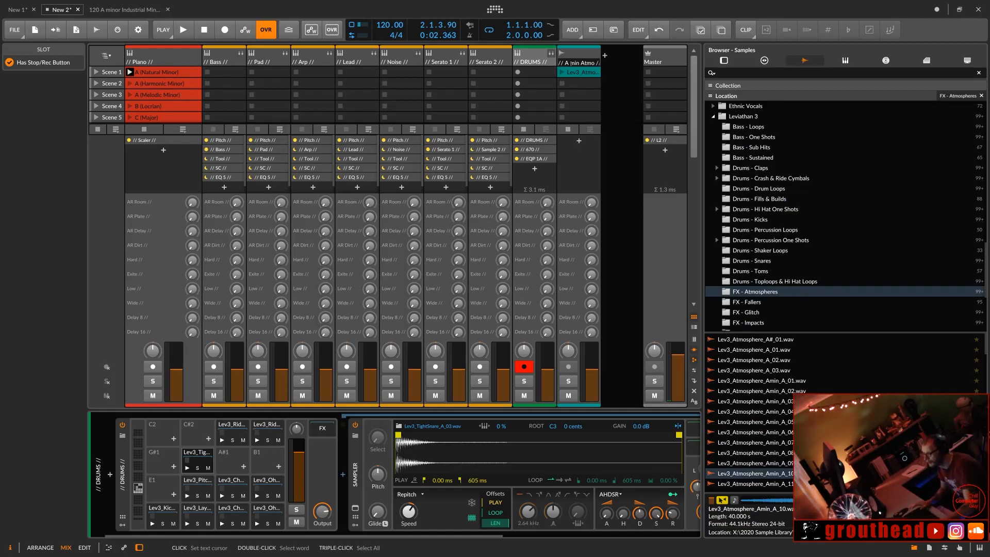
{"action": "key", "text": "Return"}
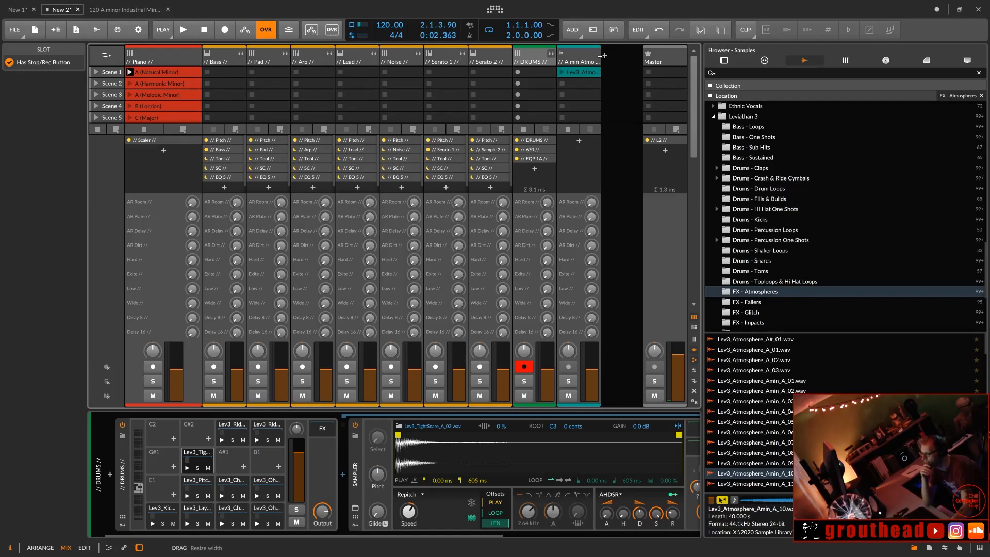
{"action": "left_click_drag", "start_coordinate": [601, 57], "coordinate": [621, 76]}
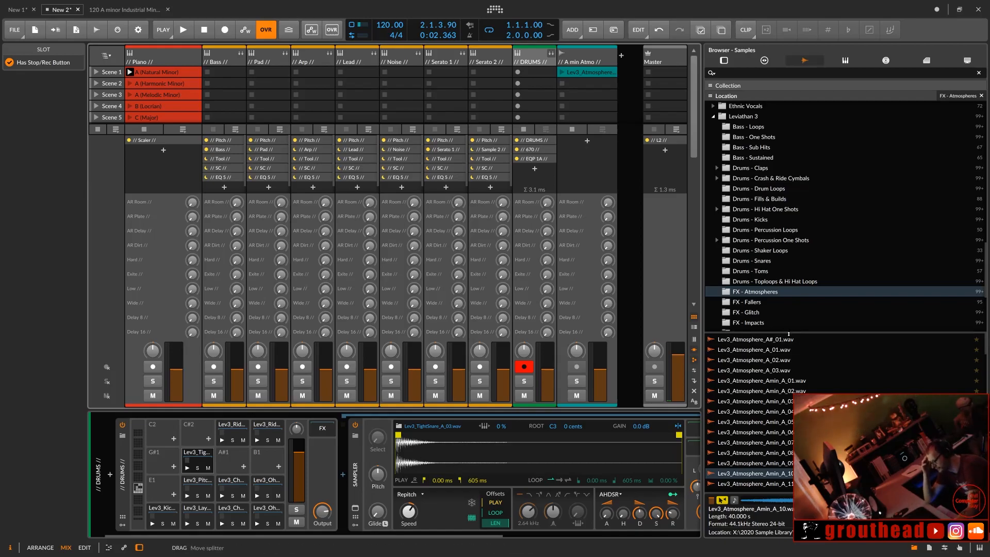
Step: Show the samples of the FX - Risers folder, enlarge the sample list and look through the risers
{"action": "left_click_drag", "start_coordinate": [789, 334], "coordinate": [805, 304]}
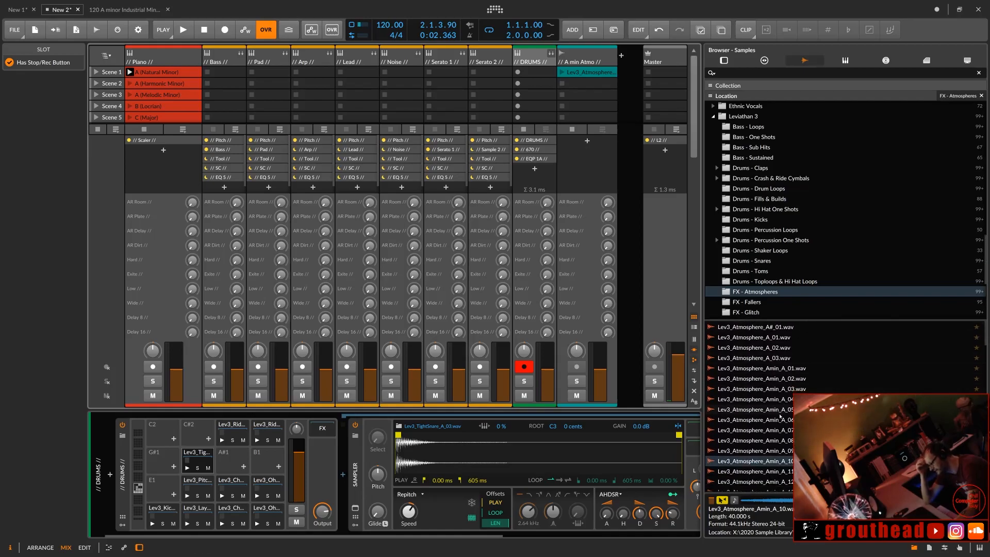
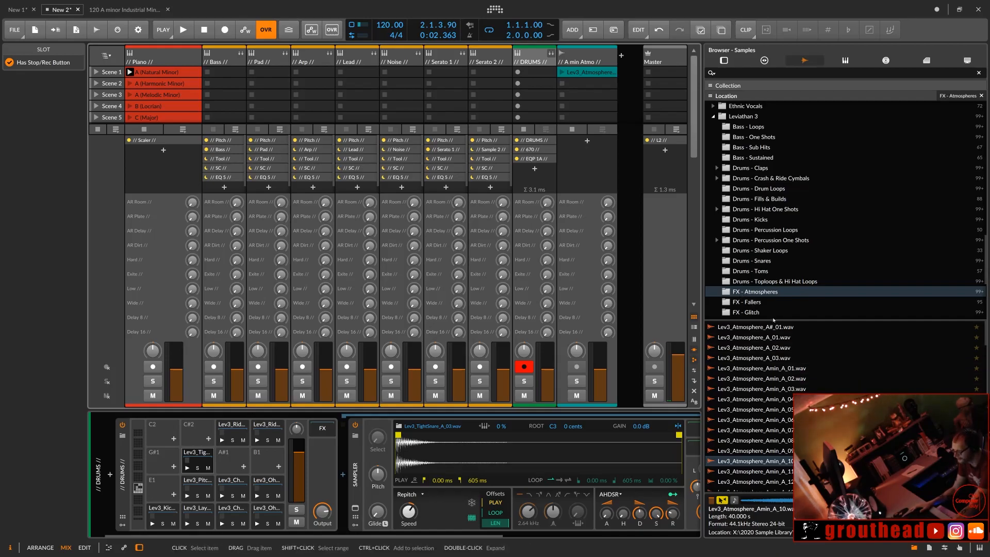
{"action": "left_click_drag", "start_coordinate": [774, 320], "coordinate": [783, 388]}
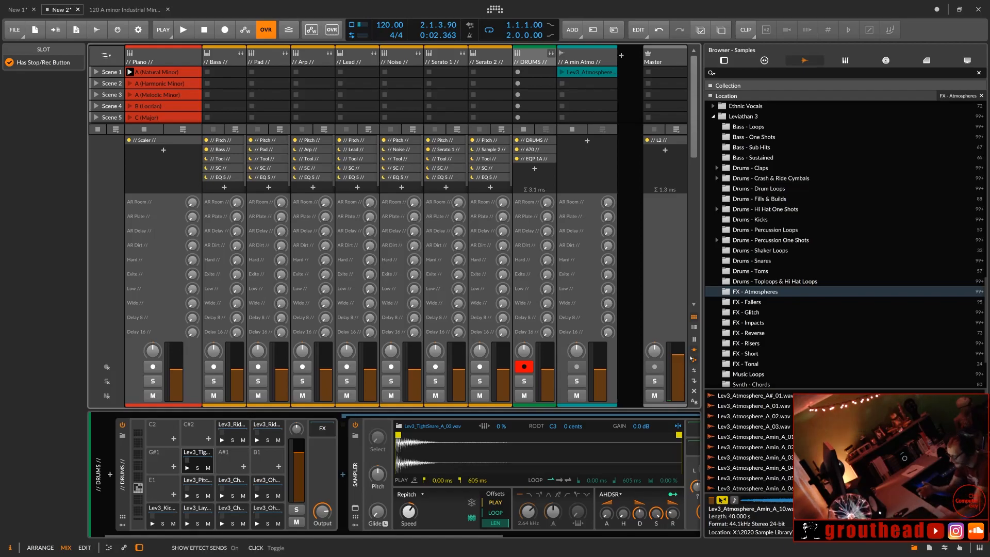
{"action": "left_click", "coordinate": [759, 344]}
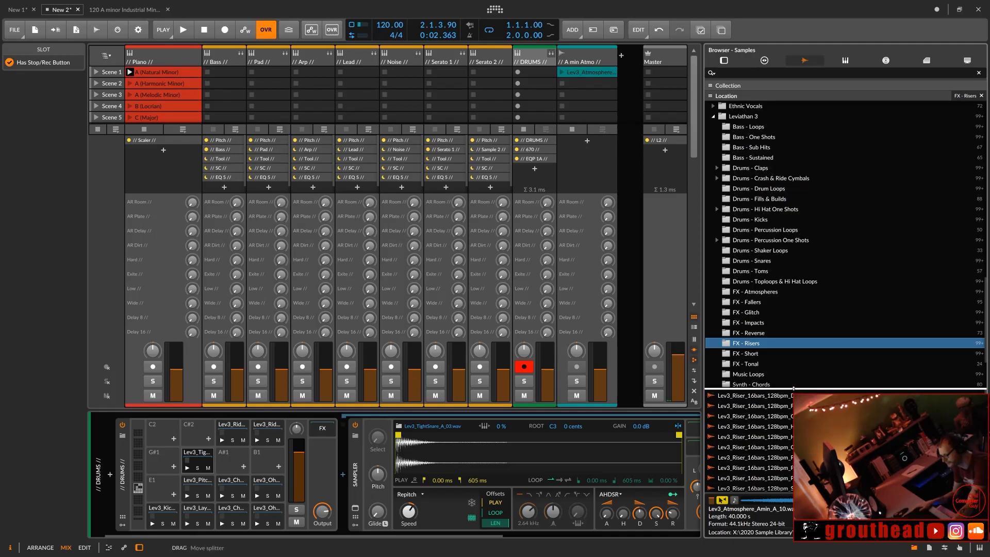
{"action": "left_click_drag", "start_coordinate": [793, 390], "coordinate": [793, 298]}
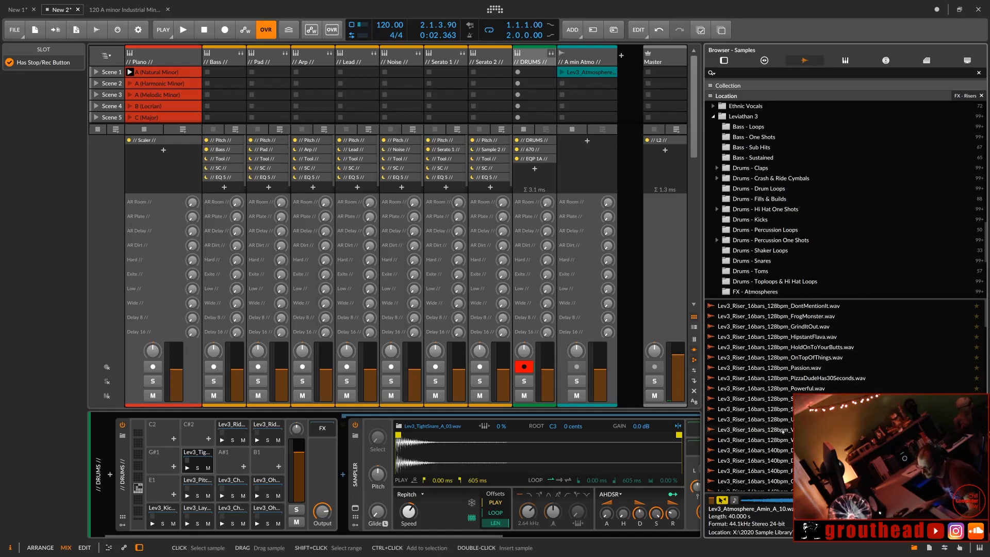
{"action": "scroll", "coordinate": [779, 439], "scroll_direction": "down", "scroll_amount": 3}
{"action": "scroll", "coordinate": [780, 439], "scroll_direction": "down", "scroll_amount": 9}
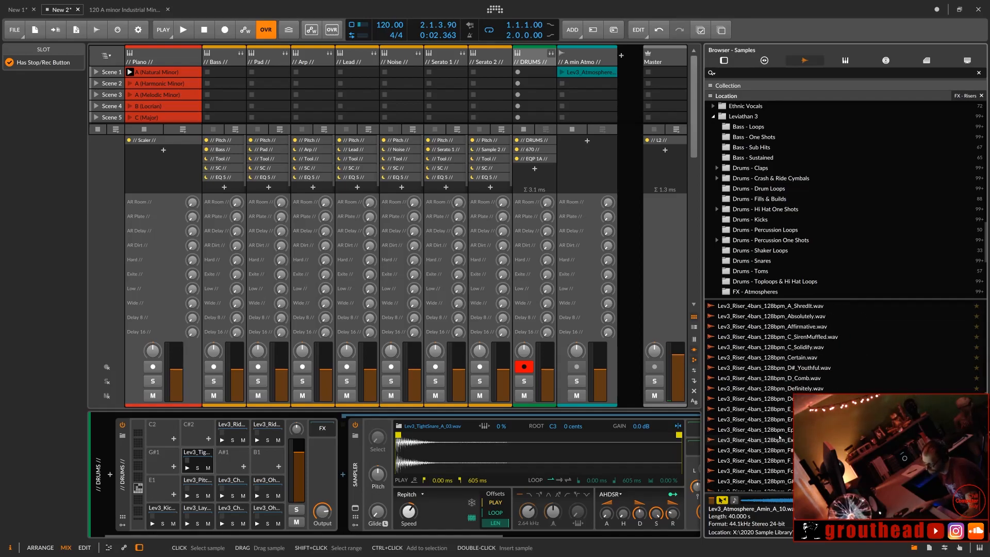
{"action": "scroll", "coordinate": [780, 439], "scroll_direction": "down", "scroll_amount": 10}
{"action": "scroll", "coordinate": [779, 437], "scroll_direction": "up", "scroll_amount": 10}
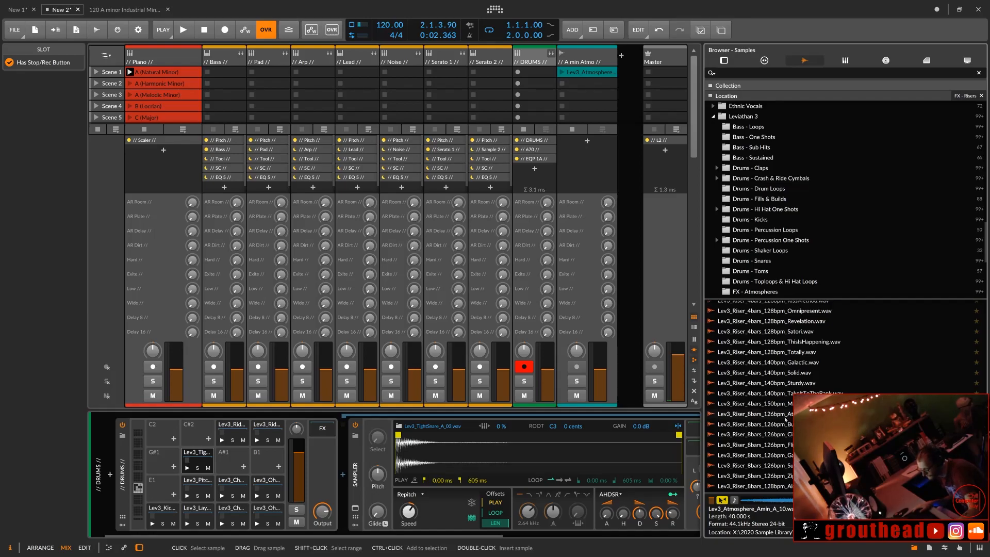
Step: Audition the first and the last two of the Lev3_Riser_8bars_126bpm samples
{"action": "left_click", "coordinate": [786, 415]}
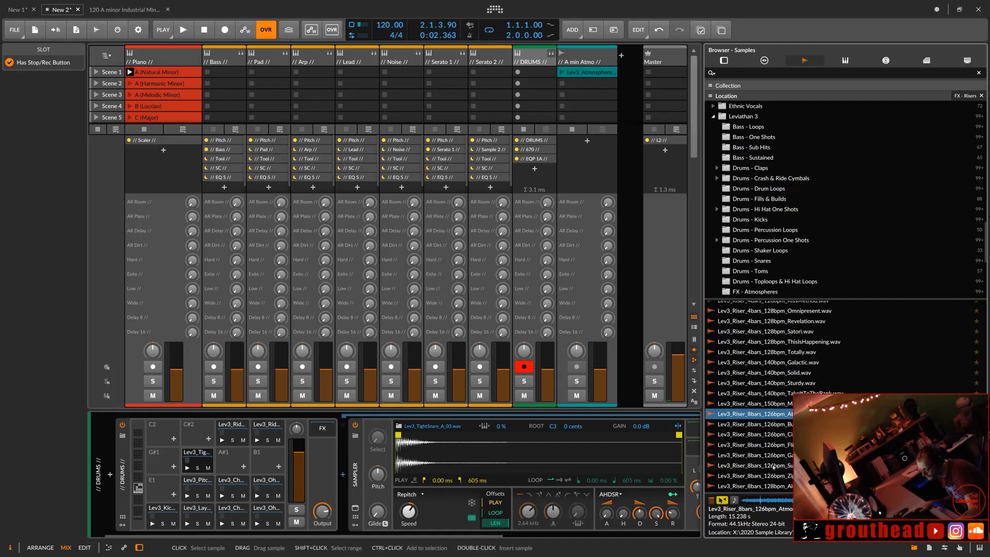
{"action": "left_click", "coordinate": [778, 465]}
{"action": "left_click", "coordinate": [778, 476]}
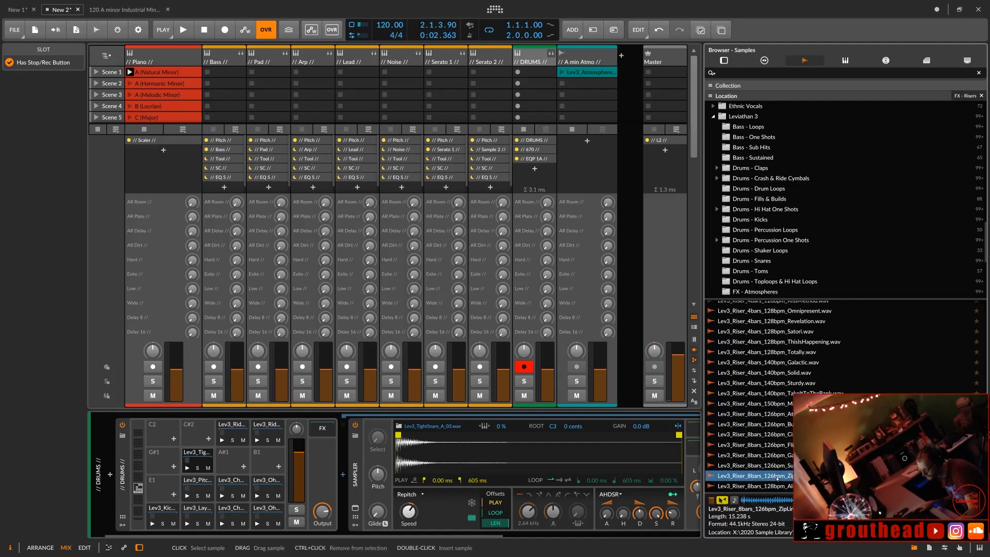
{"action": "scroll", "coordinate": [778, 477], "scroll_direction": "up", "scroll_amount": 6}
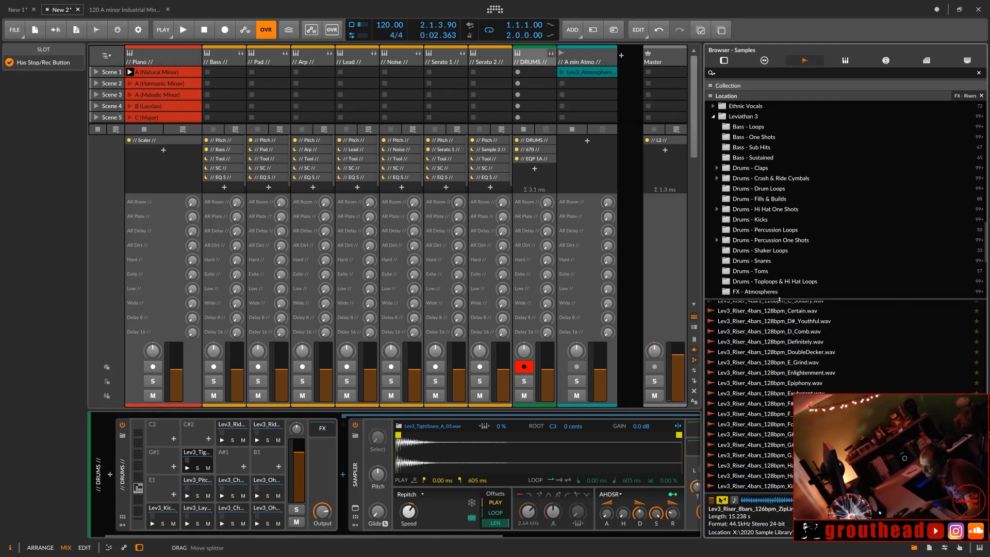
Step: Browse the FX - Reverse and FX - Glitch folders, ending on the FX - Tonal samples with an enlarged sample list
{"action": "left_click_drag", "start_coordinate": [778, 299], "coordinate": [777, 427]}
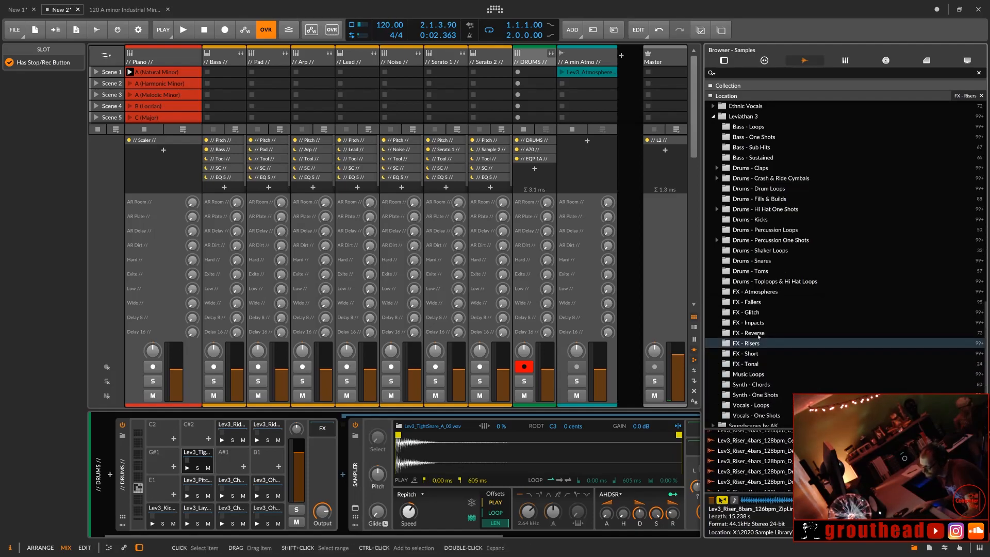
{"action": "left_click", "coordinate": [755, 333]}
{"action": "left_click", "coordinate": [752, 312]}
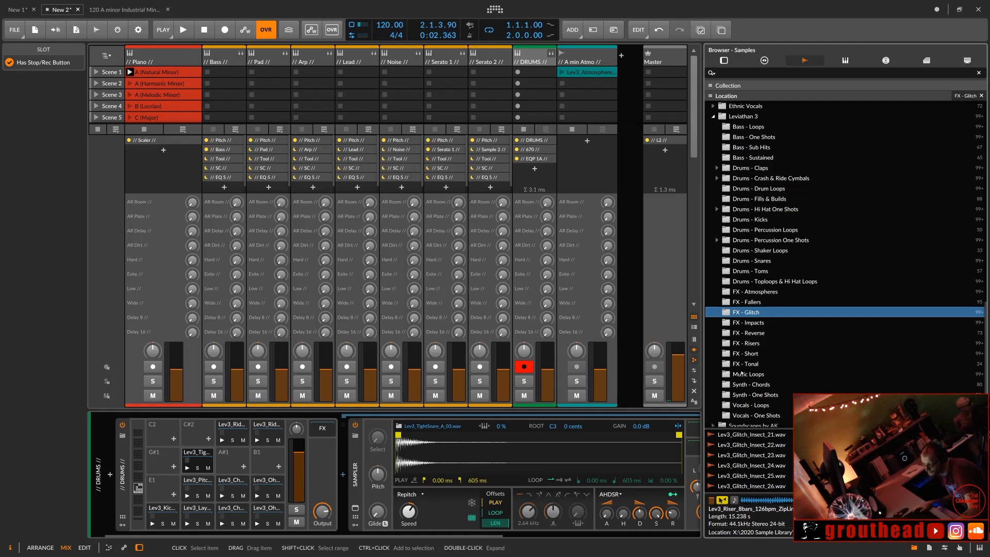
{"action": "left_click", "coordinate": [755, 364]}
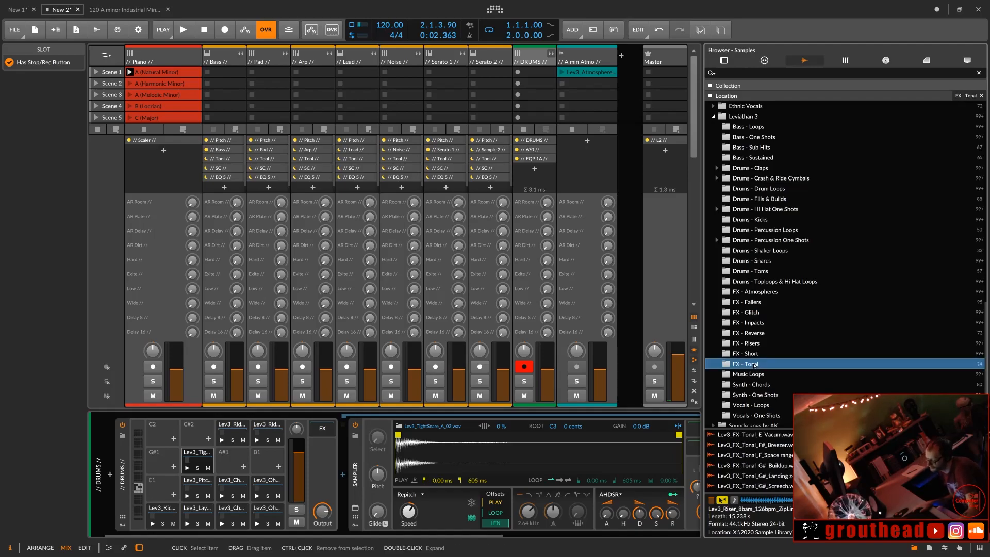
{"action": "left_click_drag", "start_coordinate": [769, 428], "coordinate": [770, 379]}
Step: Audition Lev3_FX_Tonal_E_Vacum.wav and Lev3_FX_Tonal_A_Rusty.wav from the tonal effects
{"action": "left_click", "coordinate": [778, 434]}
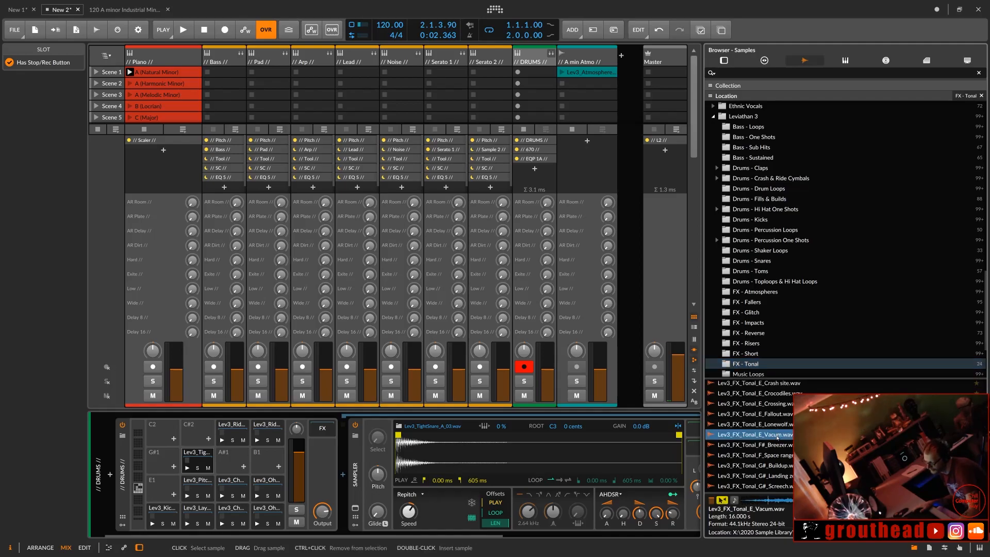
{"action": "scroll", "coordinate": [777, 436], "scroll_direction": "up", "scroll_amount": 5}
{"action": "scroll", "coordinate": [777, 437], "scroll_direction": "up", "scroll_amount": 1}
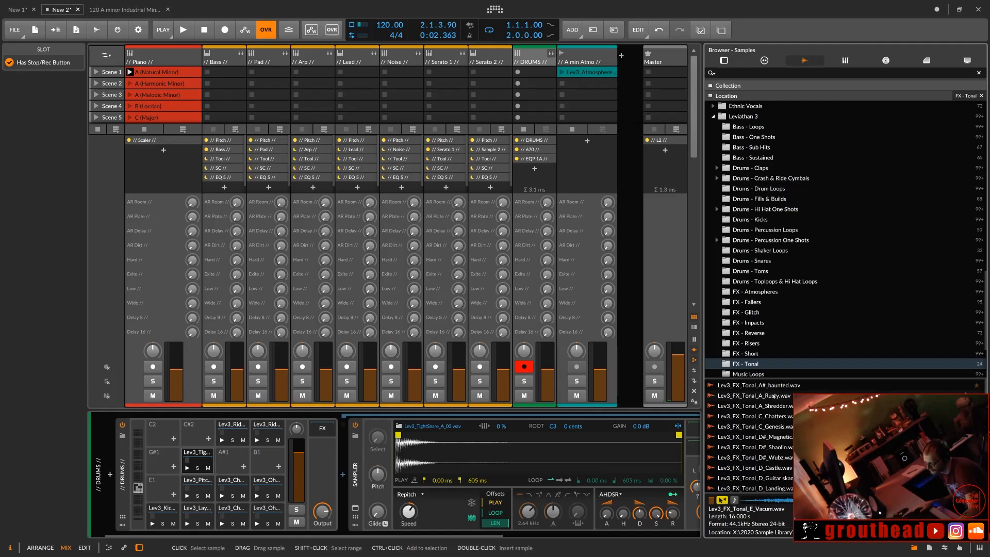
{"action": "left_click", "coordinate": [775, 395]}
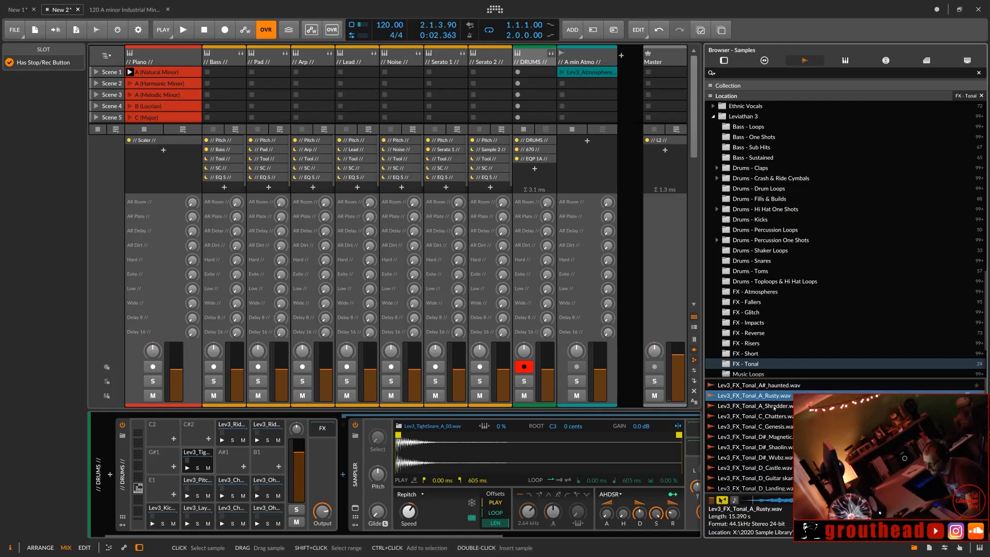
Step: Audition Lev3_FX_Tonal_A_Shredder.wav and Lev3_FX_Tonal_A_Rusty.wav for comparison and start the project's playback
{"action": "left_click", "coordinate": [774, 407]}
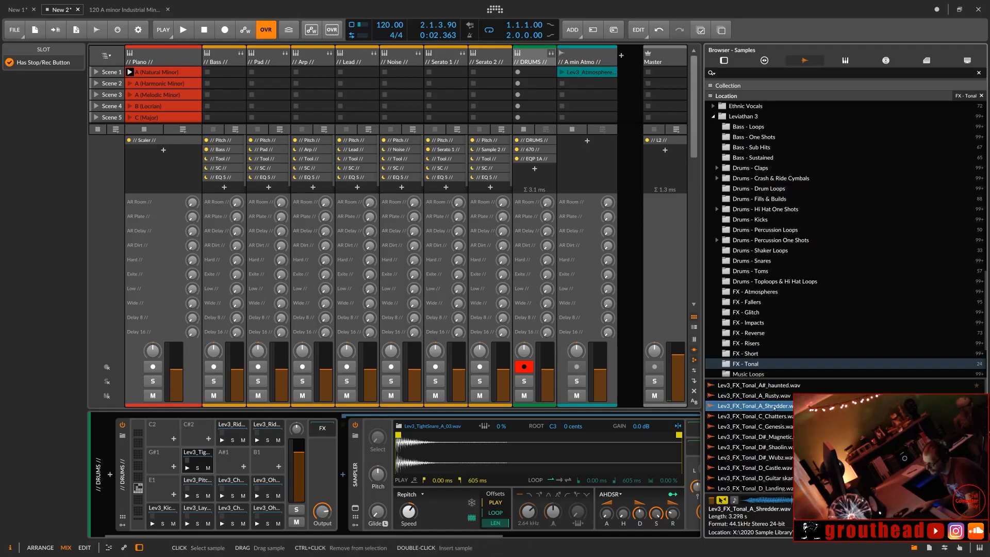
{"action": "left_click", "coordinate": [778, 397]}
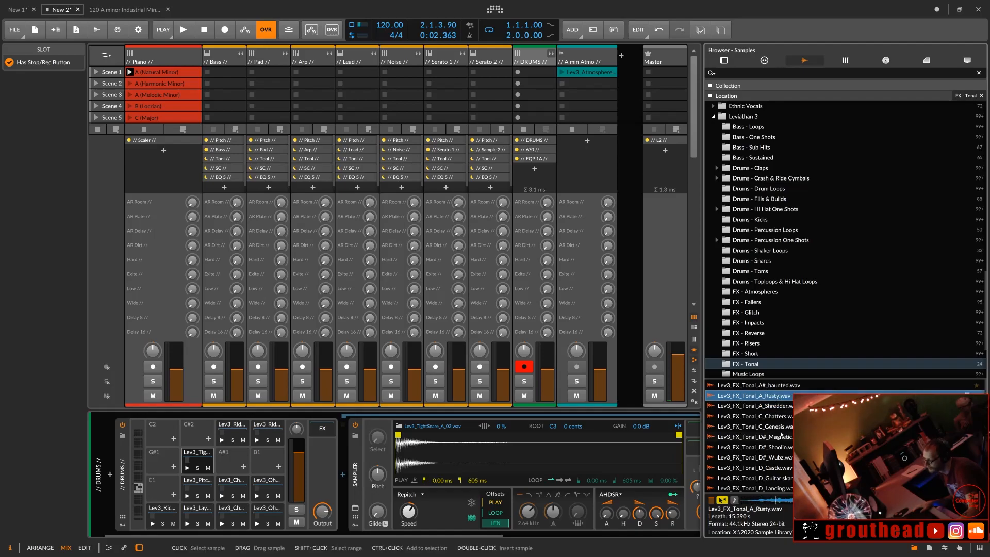
{"action": "key", "text": "space"}
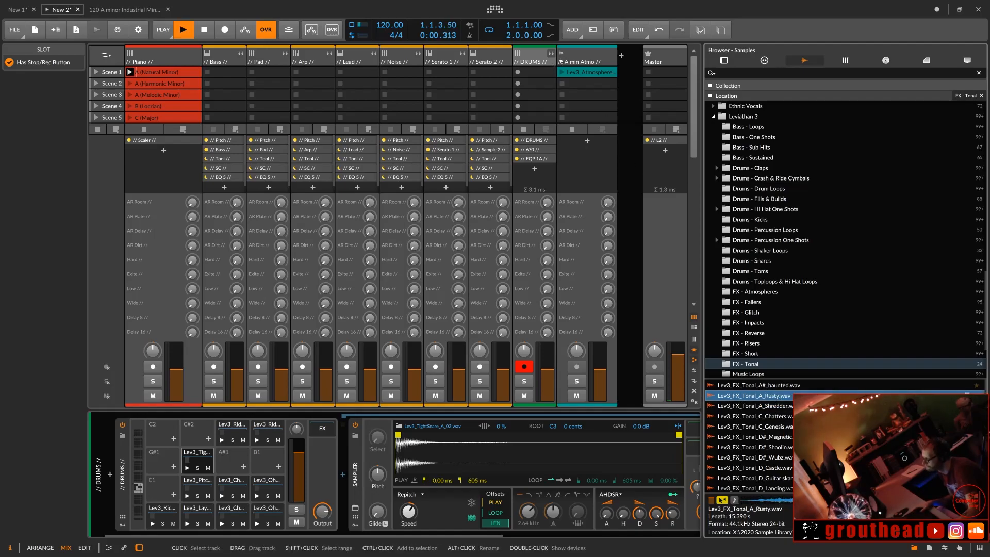
Step: Add a new instrument track after A min Atmo and insert a Drum Machine from the Drums device collection
{"action": "left_click", "coordinate": [622, 56]}
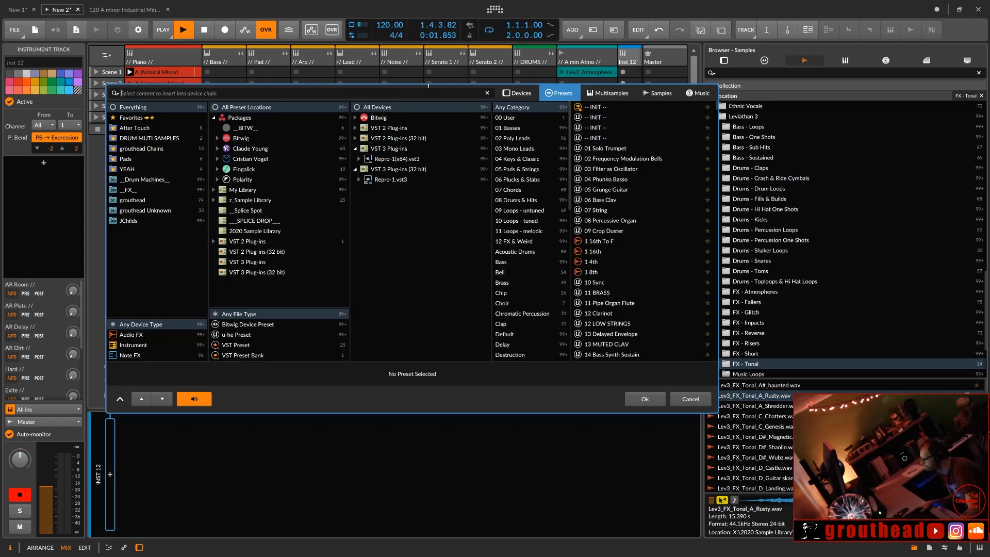
{"action": "left_click", "coordinate": [518, 93]}
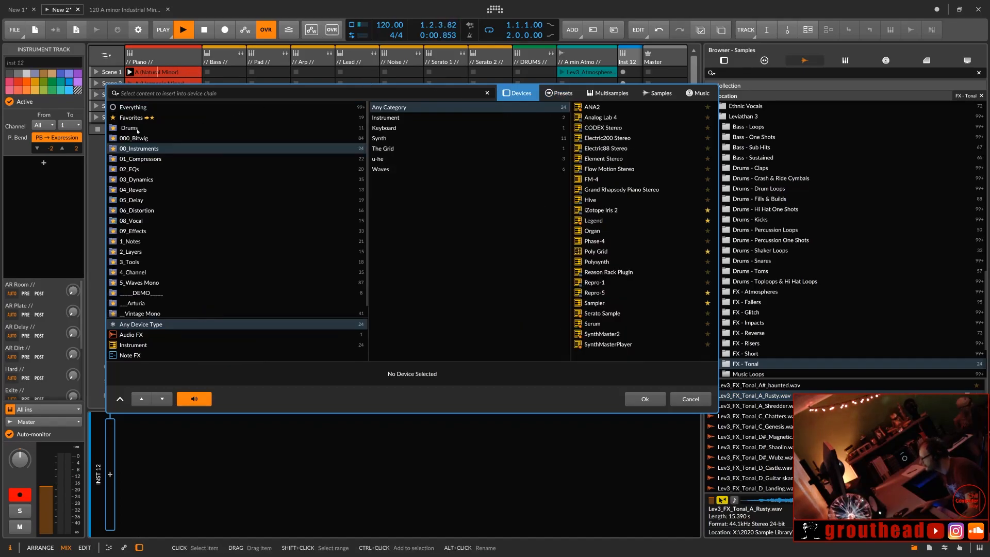
{"action": "left_click", "coordinate": [129, 128]}
{"action": "double_click", "coordinate": [596, 118]}
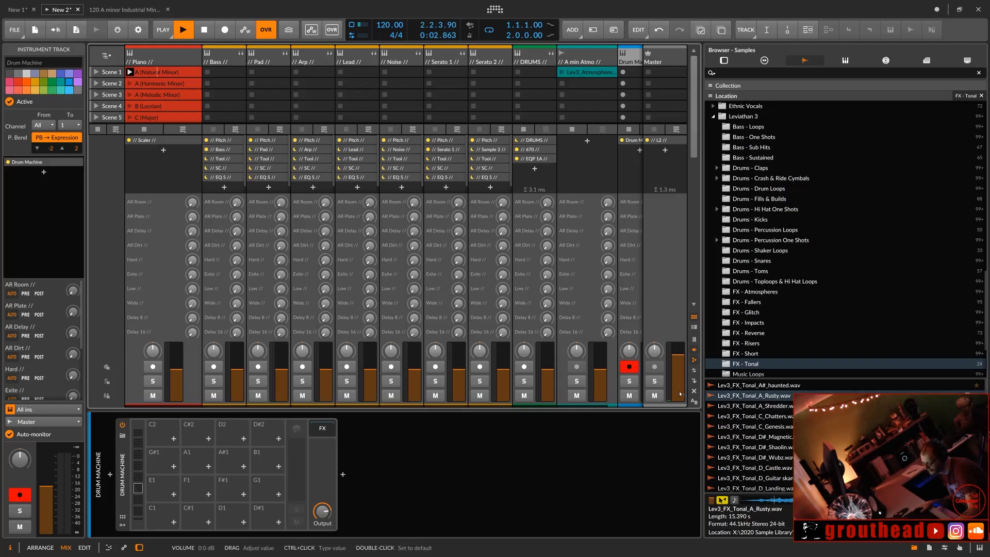
Step: Compare the A_Shredder and A_Rusty tonal effects over the playback and load Lev3_FX_Tonal_A_Shredder.wav onto the new Drum Machine's C1 pad
{"action": "left_click", "coordinate": [767, 406]}
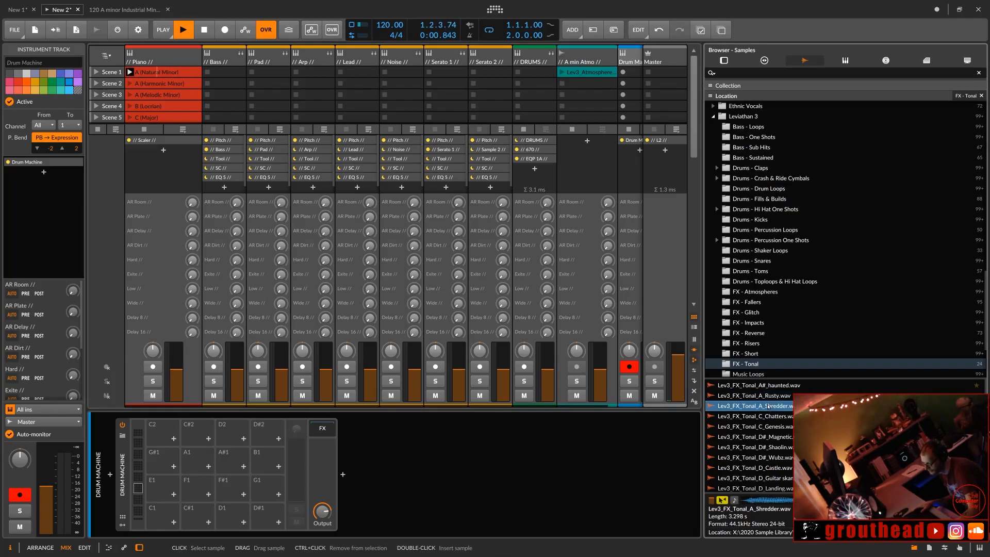
{"action": "left_click", "coordinate": [772, 397]}
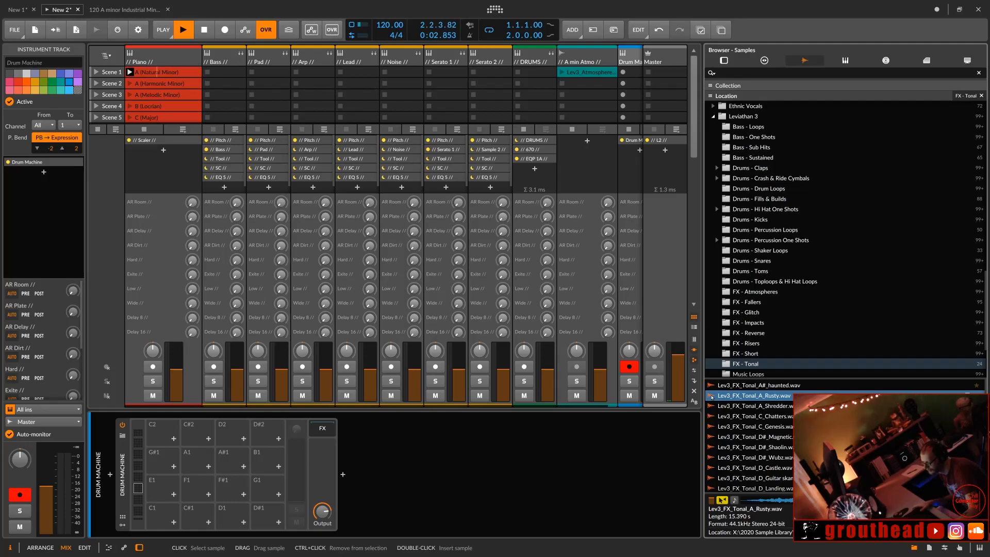
{"action": "left_click", "coordinate": [724, 407]}
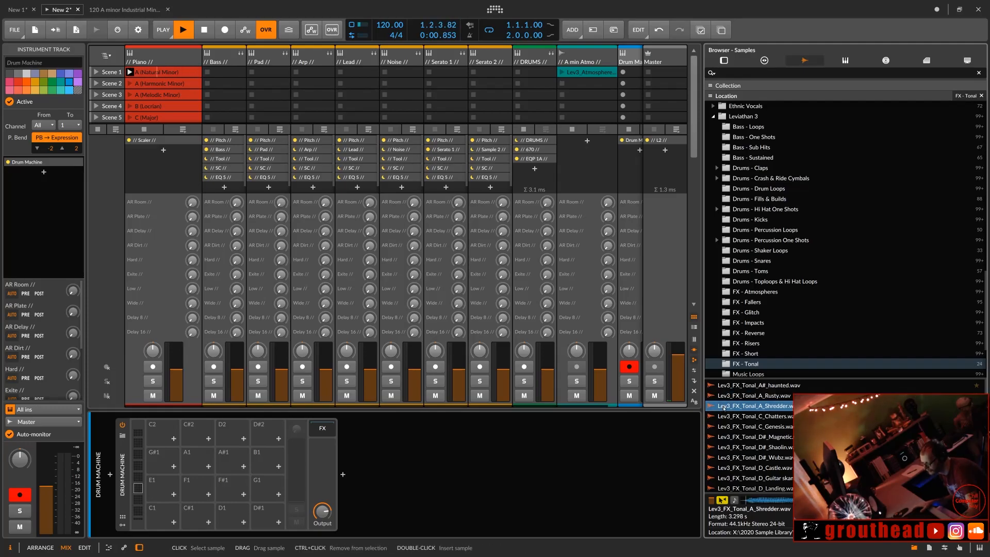
{"action": "left_click_drag", "start_coordinate": [711, 406], "coordinate": [165, 516]}
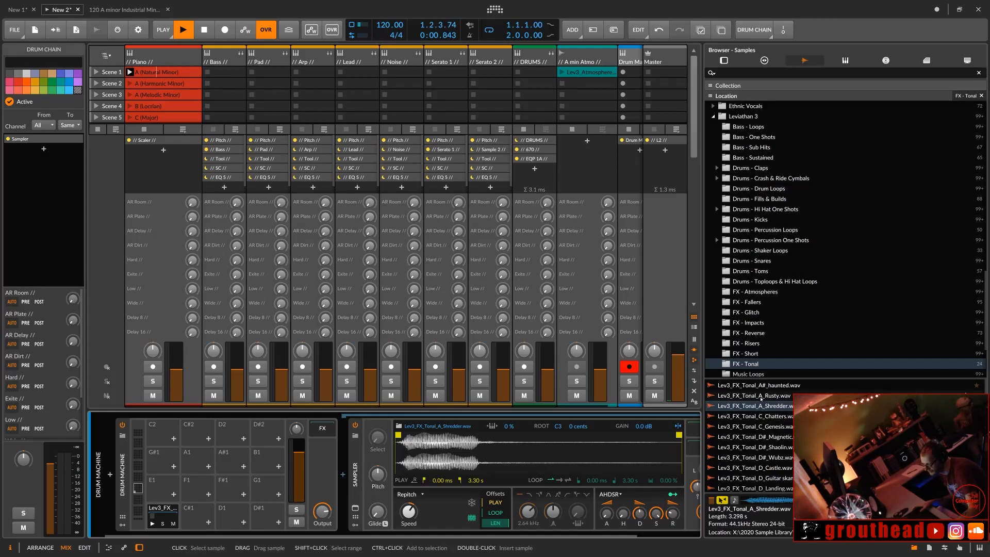
Step: Audition Lev3_FX_Tonal_A_Rusty.wav once more from the tonal effects
{"action": "left_click", "coordinate": [734, 396]}
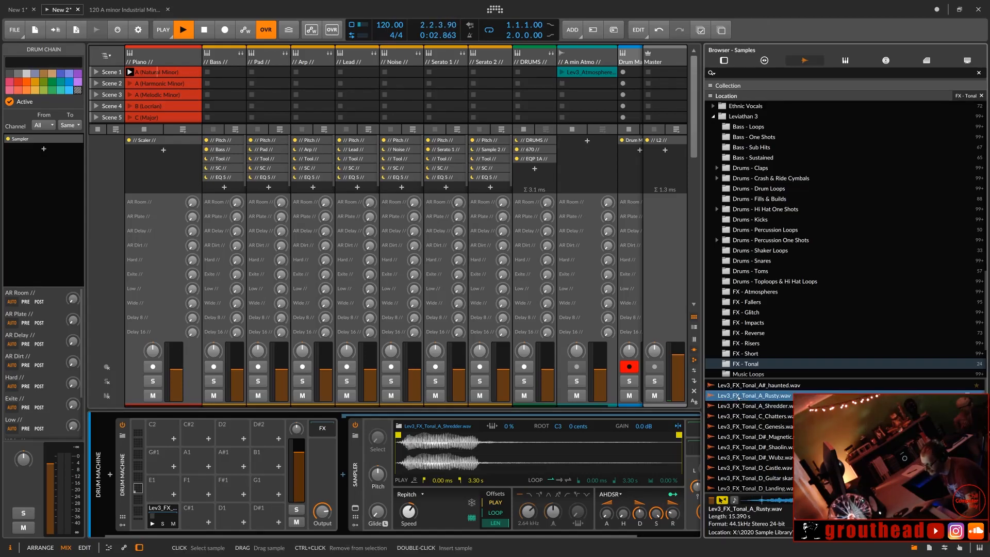
Step: Load Lev3_FX_Tonal_A_Rusty.wav onto the D1 pad of the Drum Machine
{"action": "left_click_drag", "start_coordinate": [724, 396], "coordinate": [234, 521]}
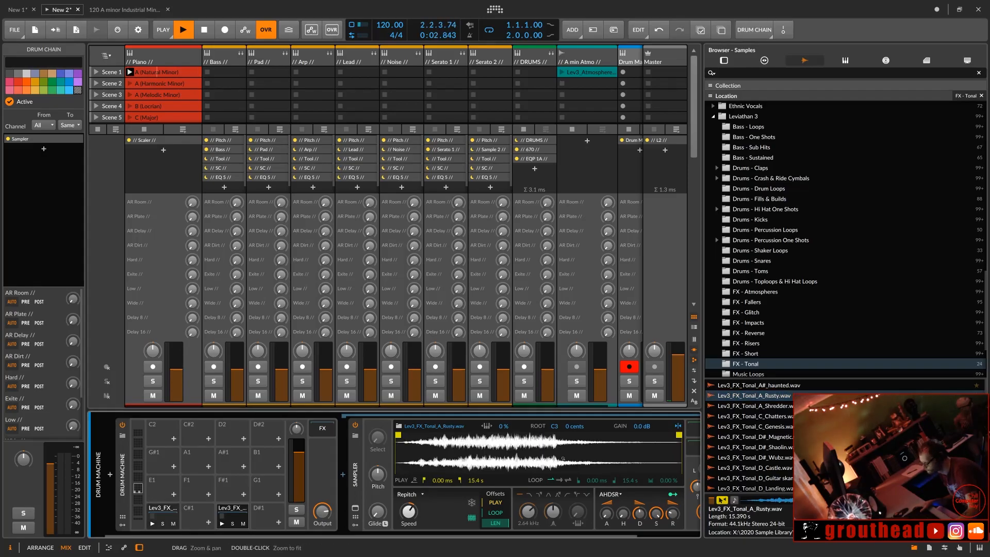
{"action": "scroll", "coordinate": [754, 428], "scroll_direction": "down", "scroll_amount": 4}
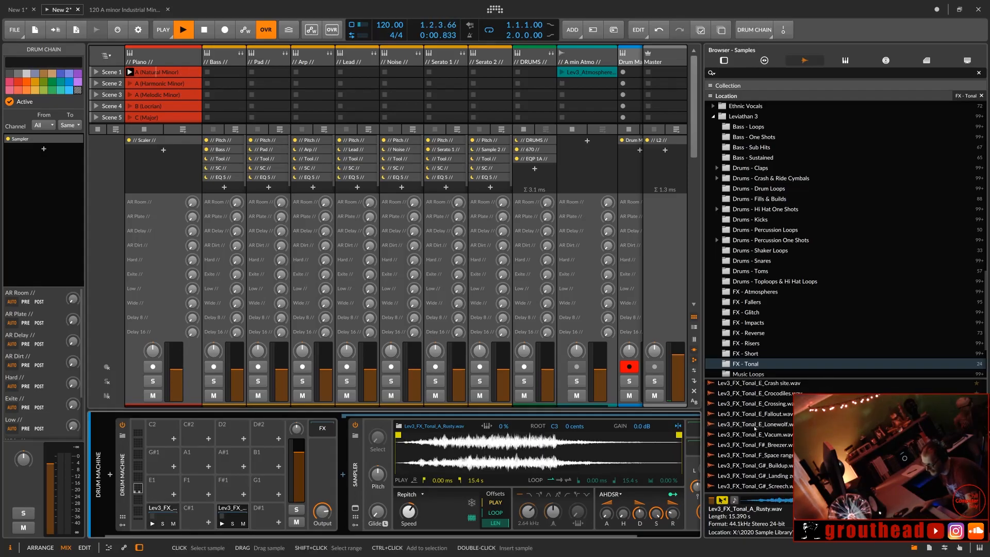
{"action": "scroll", "coordinate": [755, 428], "scroll_direction": "up", "scroll_amount": 4}
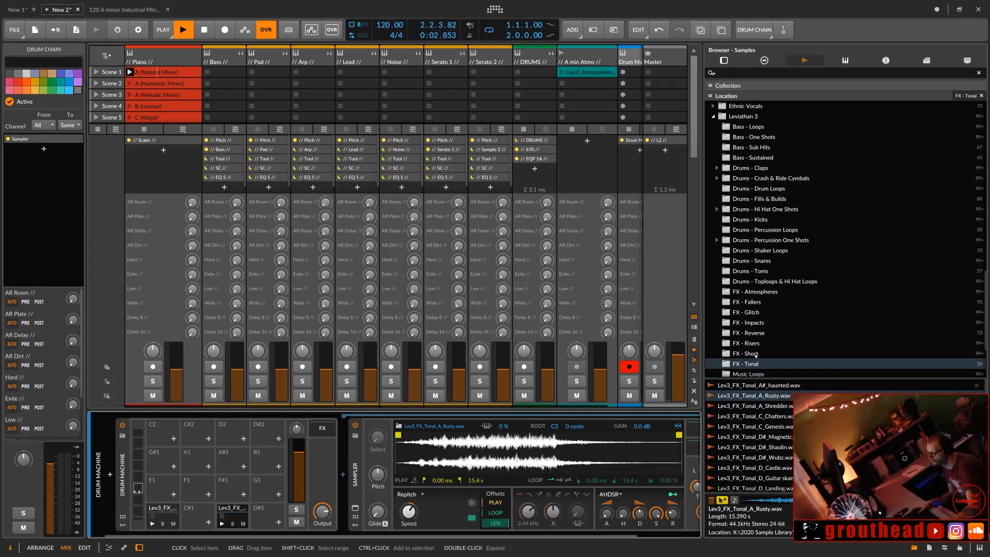
Step: Load Lev3_FX_Short_A_02.wav from the FX - Short folder onto the E1 pad, and trigger the C1 and E1 pads
{"action": "left_click", "coordinate": [753, 353]}
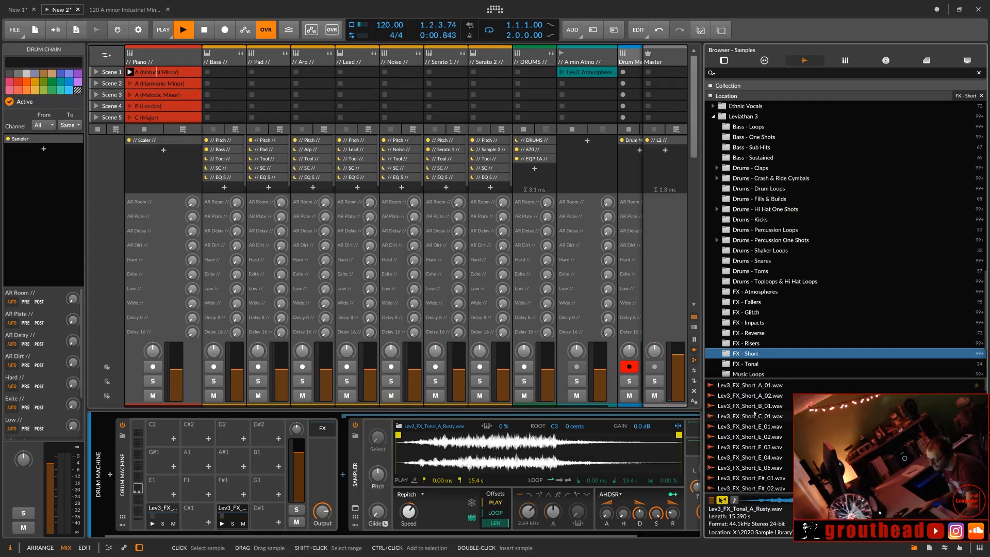
{"action": "left_click", "coordinate": [783, 390]}
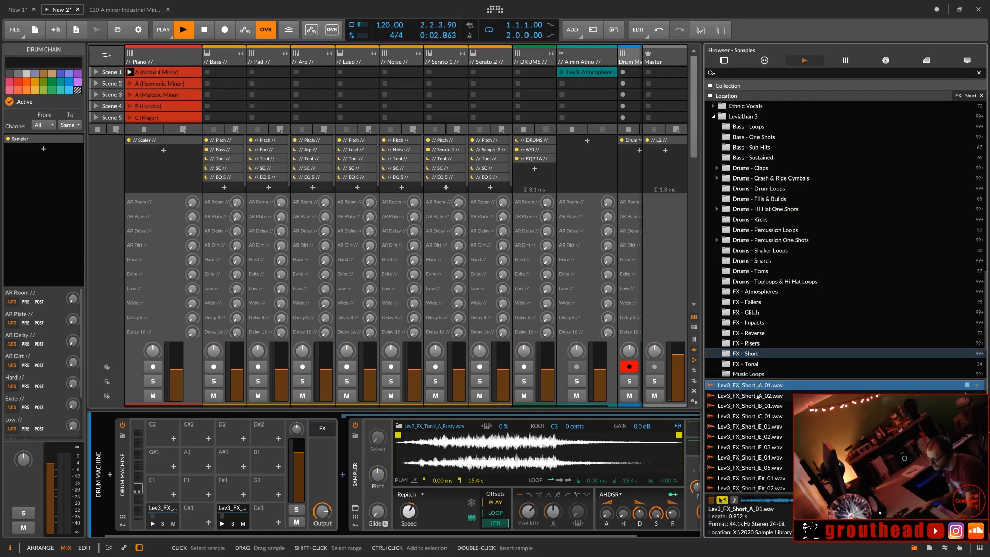
{"action": "left_click", "coordinate": [759, 396]}
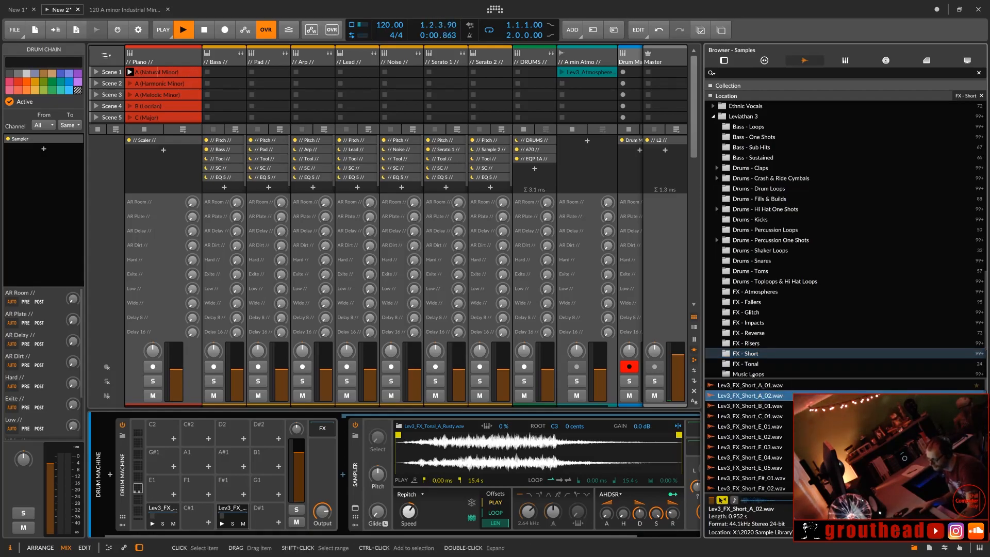
{"action": "left_click_drag", "start_coordinate": [762, 396], "coordinate": [296, 490]}
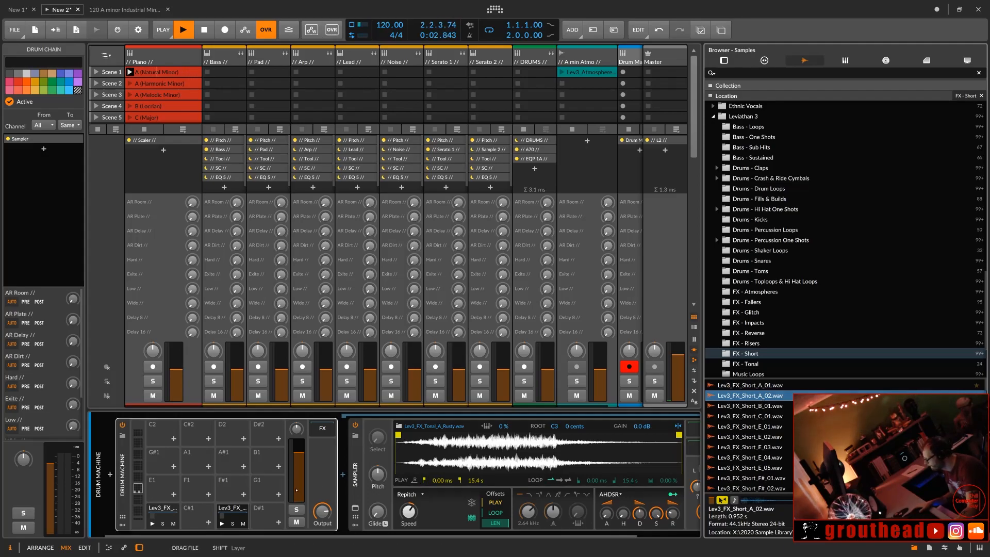
{"action": "left_click_drag", "start_coordinate": [131, 496], "coordinate": [154, 492]}
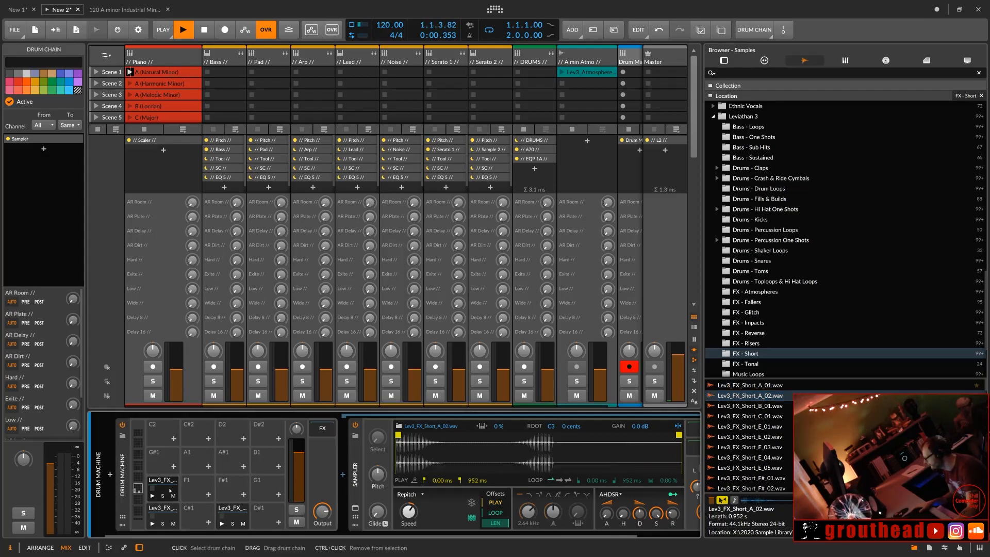
{"action": "left_click", "coordinate": [152, 525]}
{"action": "left_click", "coordinate": [153, 496]}
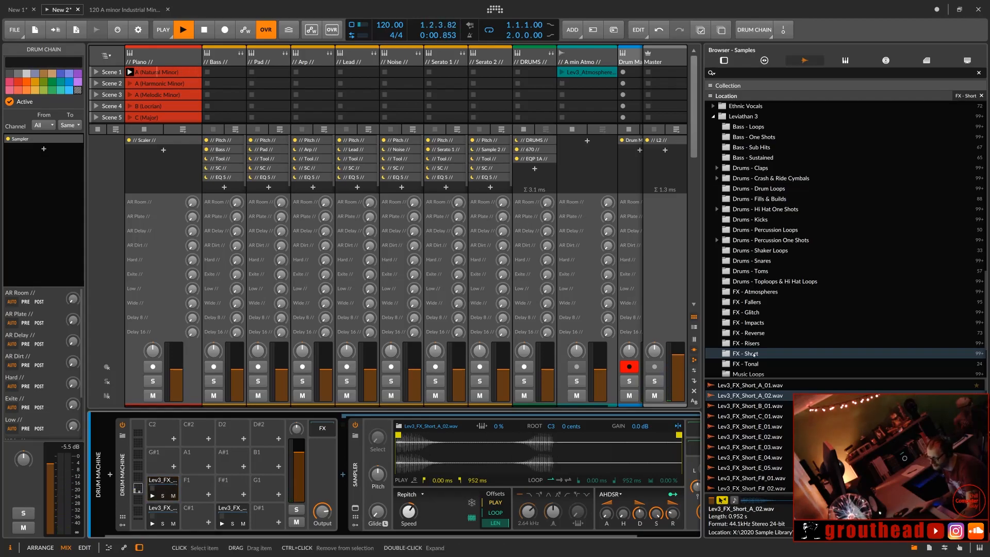
Step: Audition several Water samples in the FX - Short folder and load Lev3_FX_Short_Water_43.wav onto the G#1 pad
{"action": "scroll", "coordinate": [753, 420], "scroll_direction": "down", "scroll_amount": 10}
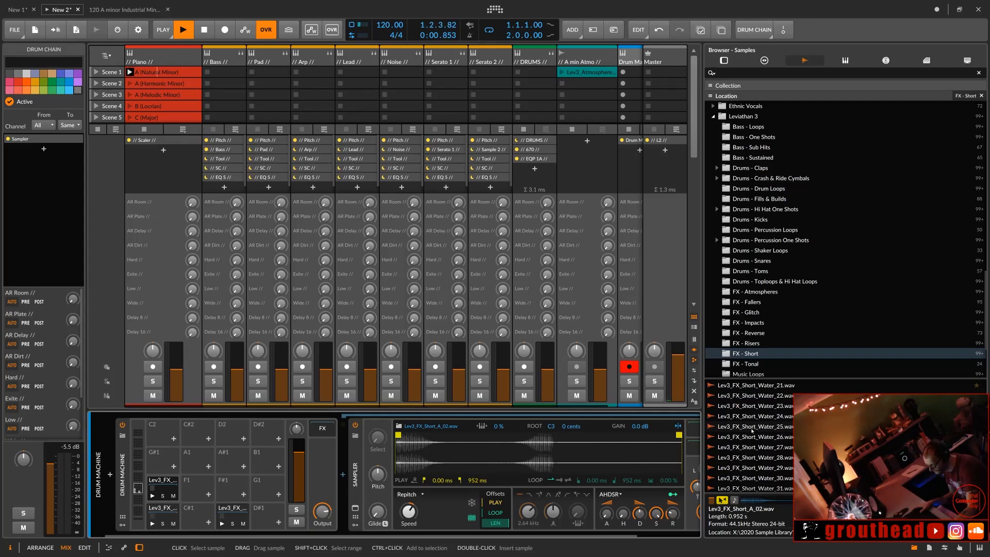
{"action": "left_click", "coordinate": [752, 426]}
{"action": "scroll", "coordinate": [752, 430], "scroll_direction": "down", "scroll_amount": 3}
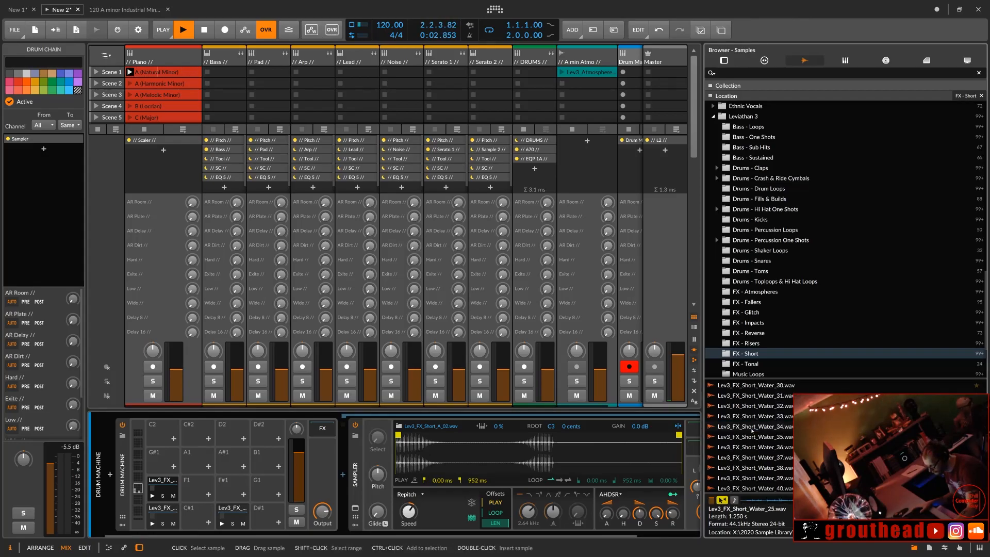
{"action": "left_click", "coordinate": [752, 427]}
{"action": "scroll", "coordinate": [752, 430], "scroll_direction": "down", "scroll_amount": 2}
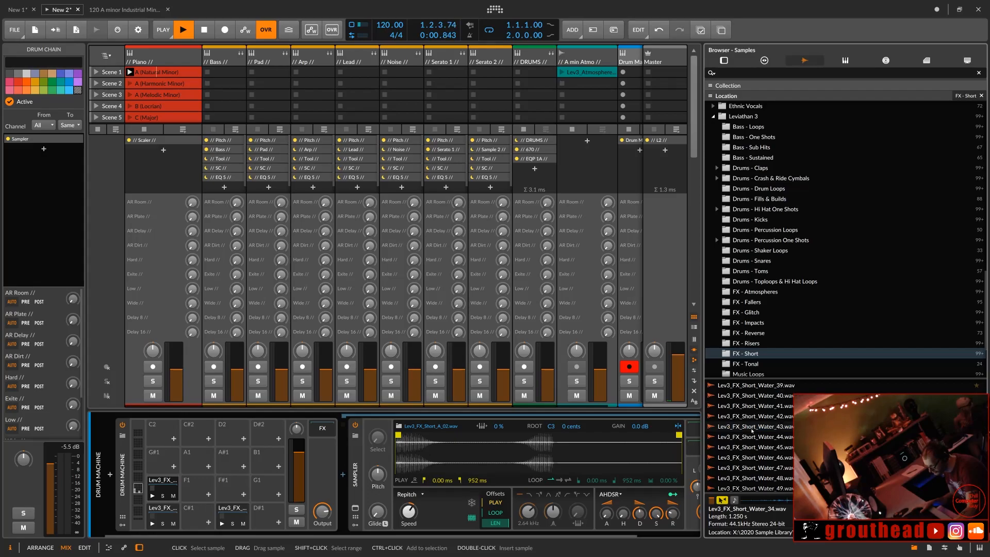
{"action": "left_click", "coordinate": [752, 427]}
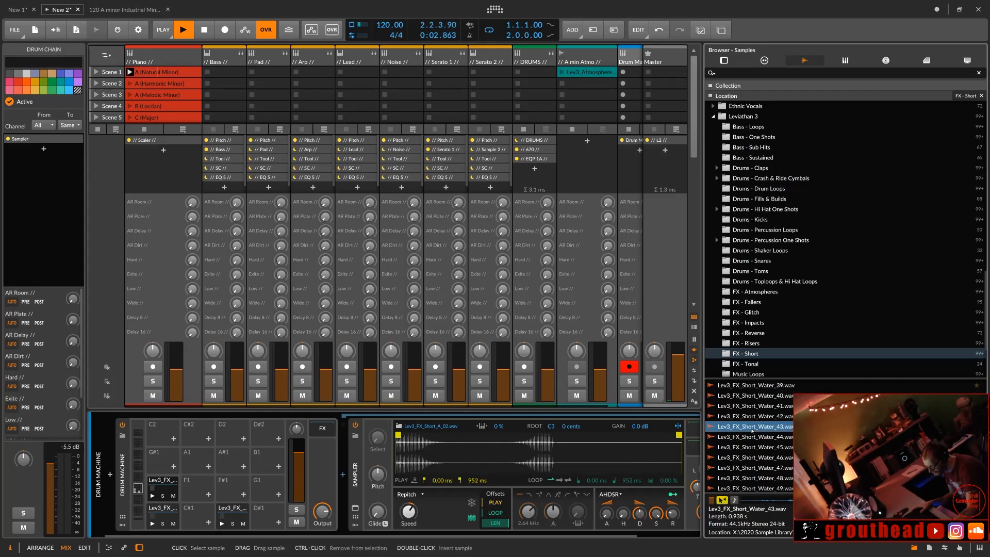
{"action": "left_click", "coordinate": [751, 438]}
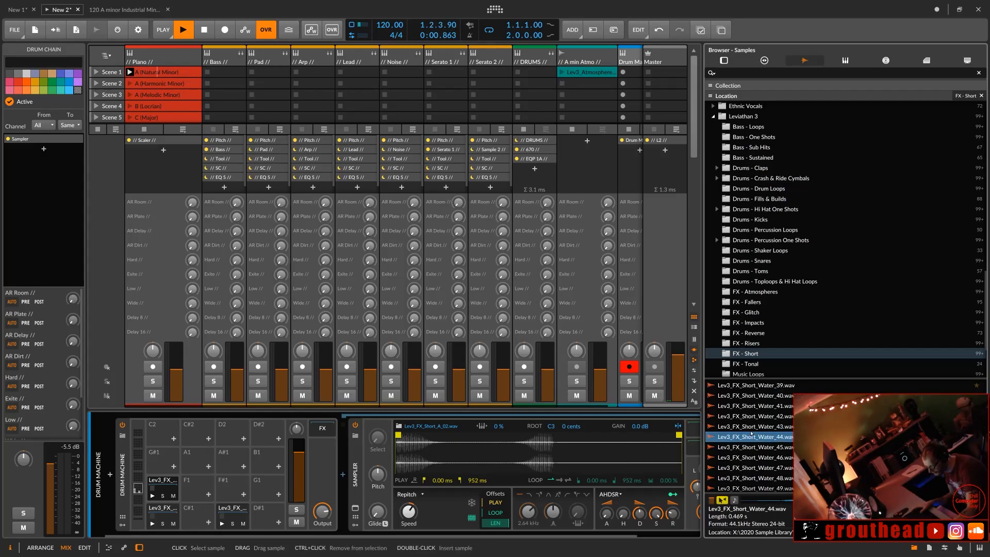
{"action": "left_click", "coordinate": [753, 428]}
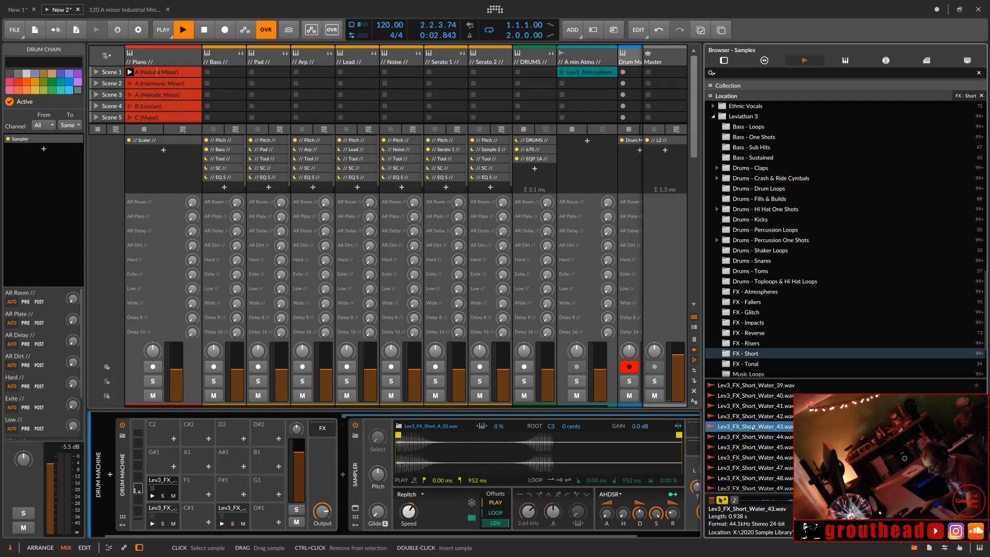
{"action": "left_click_drag", "start_coordinate": [753, 427], "coordinate": [160, 468]}
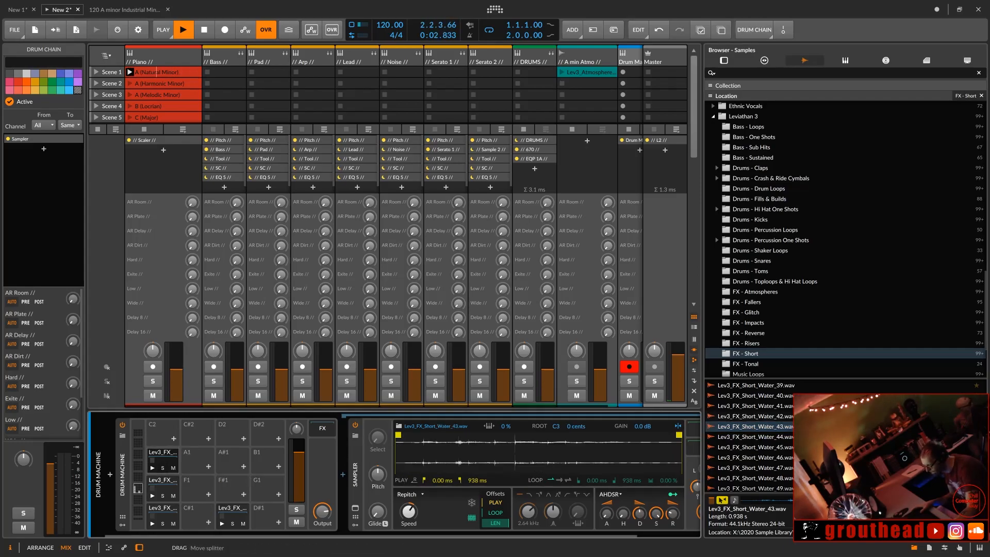
Step: Audition the Water samples numbered 30 to 34 and load Lev3_FX_Short_Water_34.wav onto the A#1 pad
{"action": "left_click", "coordinate": [766, 417]}
{"action": "scroll", "coordinate": [766, 418], "scroll_direction": "up", "scroll_amount": 3}
{"action": "left_click", "coordinate": [766, 417]}
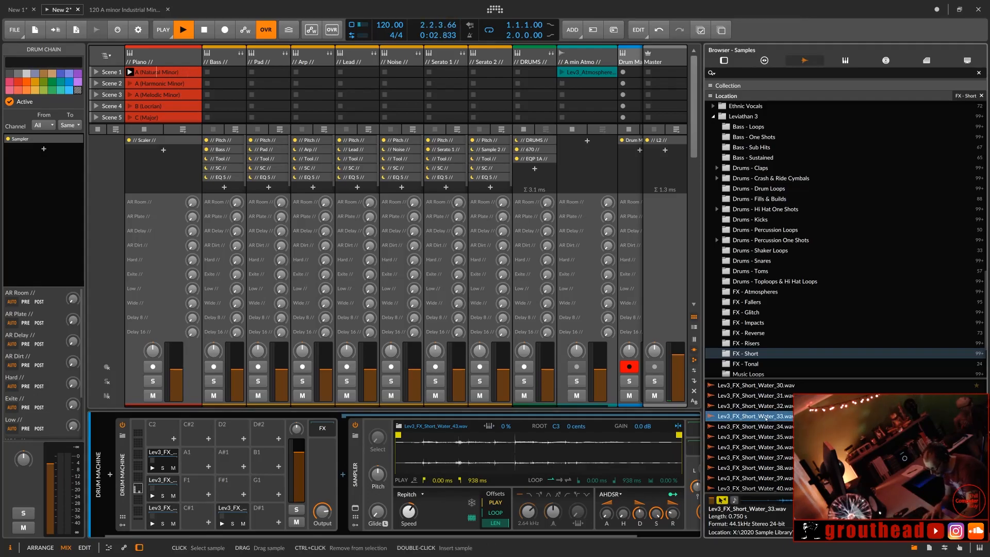
{"action": "key", "text": "Up"}
{"action": "key", "text": "Up"}
{"action": "key", "text": "Up"}
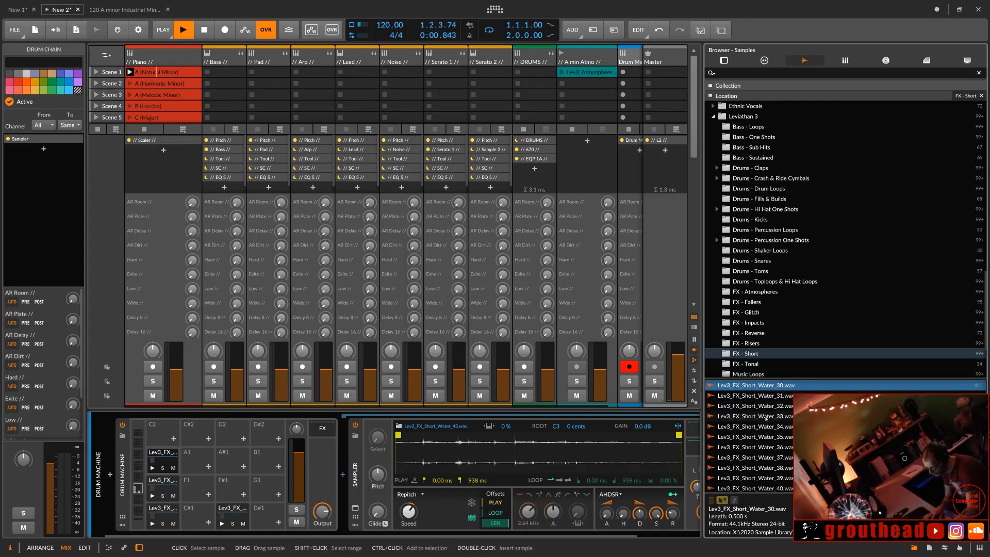
{"action": "key", "text": "Down"}
{"action": "key", "text": "Down"}
{"action": "key", "text": "Down"}
{"action": "key", "text": "Down"}
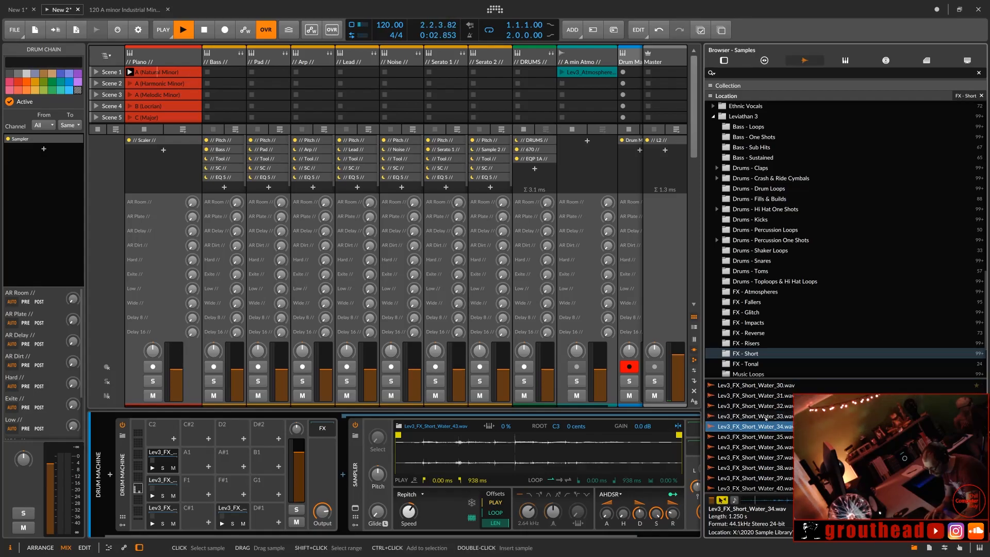
{"action": "left_click_drag", "start_coordinate": [766, 423], "coordinate": [222, 465]}
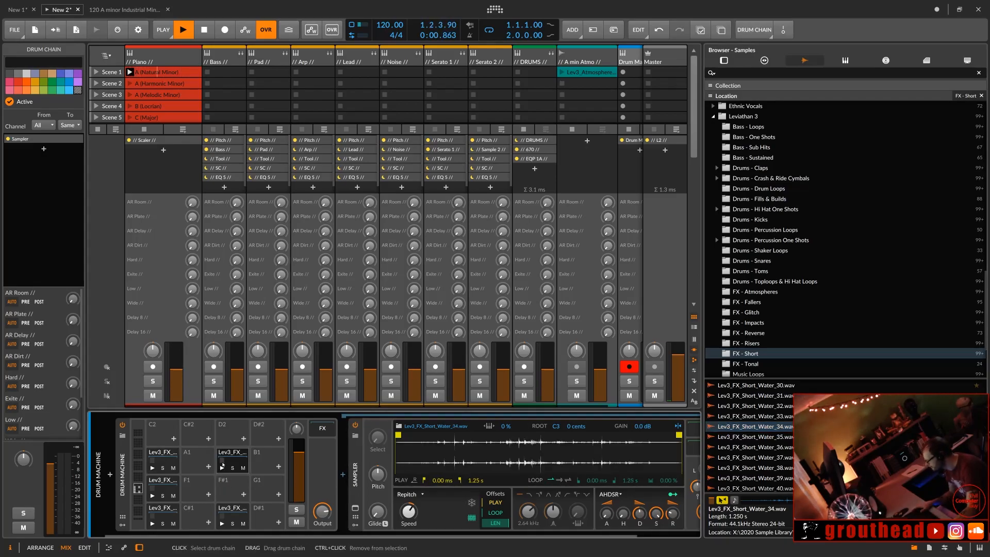
Step: Audition the Lev3_FX_Short_X samples numbered 17 to 28, replaying the ones from 23 to 28 to compare them
{"action": "scroll", "coordinate": [751, 436], "scroll_direction": "down", "scroll_amount": 5}
{"action": "left_click", "coordinate": [734, 457]}
{"action": "left_click", "coordinate": [759, 426]}
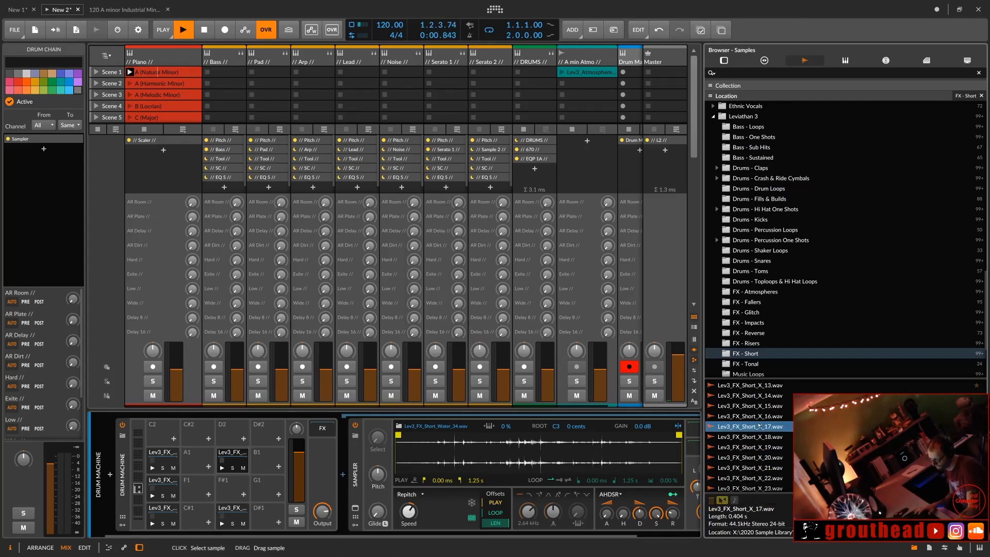
{"action": "key", "text": "Down"}
{"action": "key", "text": "Down"}
{"action": "key", "text": "Down"}
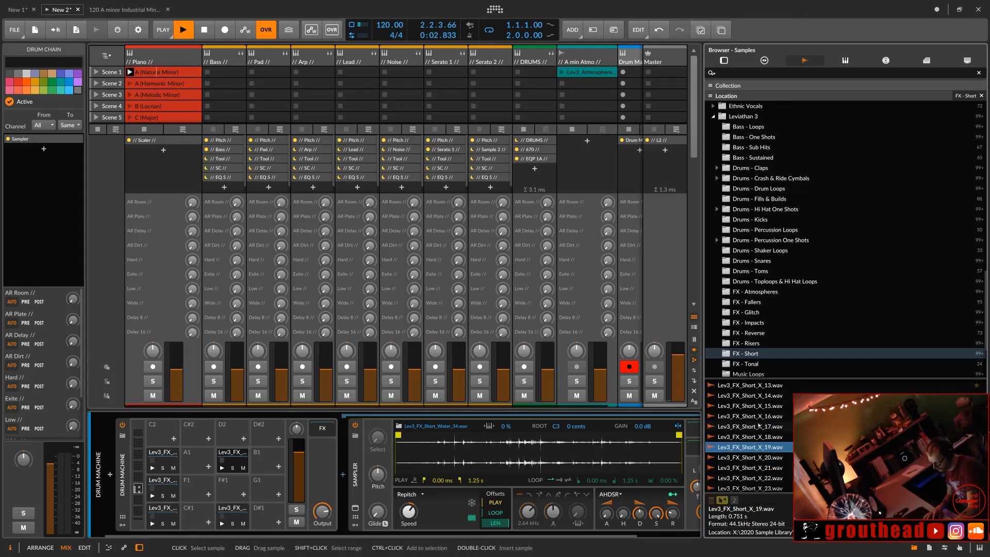
{"action": "key", "text": "Down"}
{"action": "key", "text": "Down"}
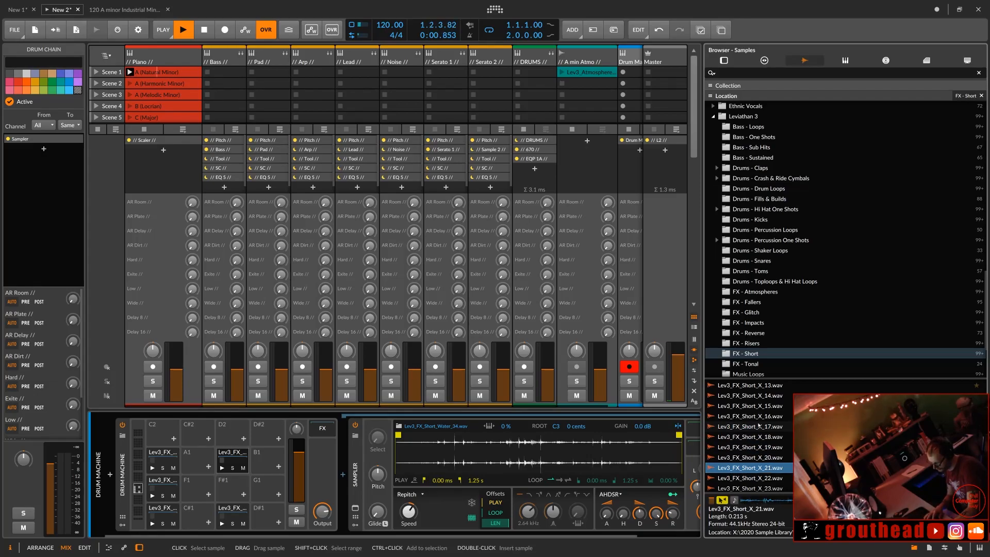
{"action": "key", "text": "Down"}
{"action": "key", "text": "Down"}
{"action": "key", "text": "Down"}
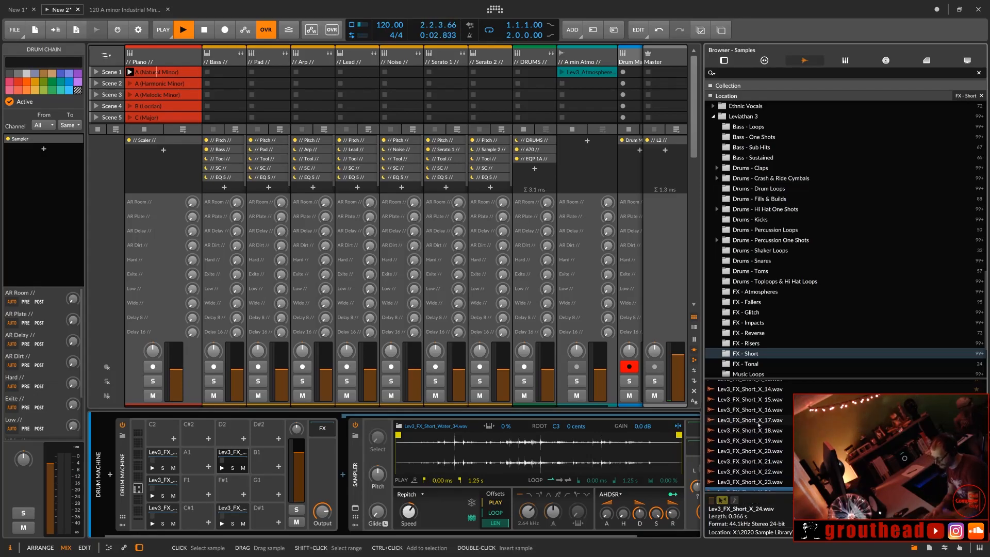
{"action": "key", "text": "Down"}
{"action": "key", "text": "Down"}
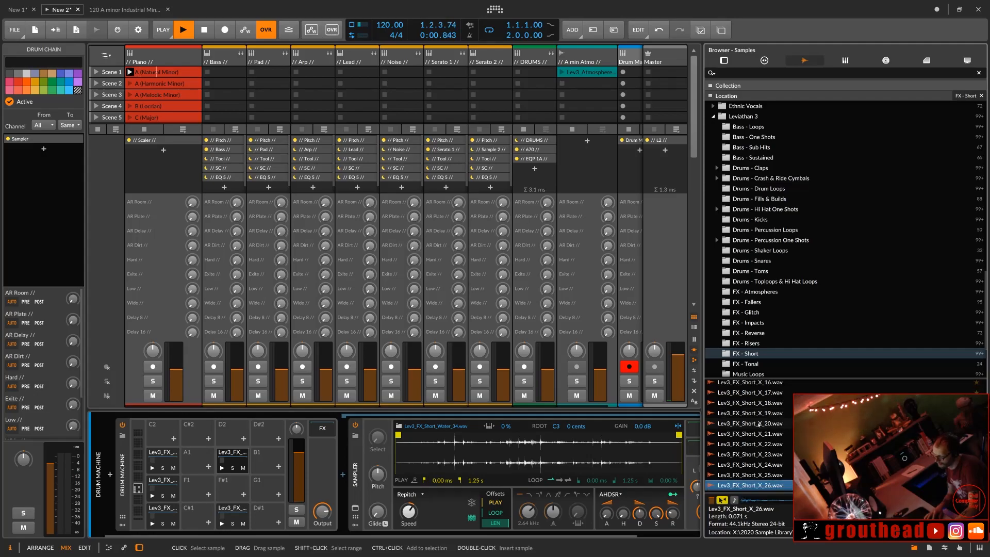
{"action": "key", "text": "Up"}
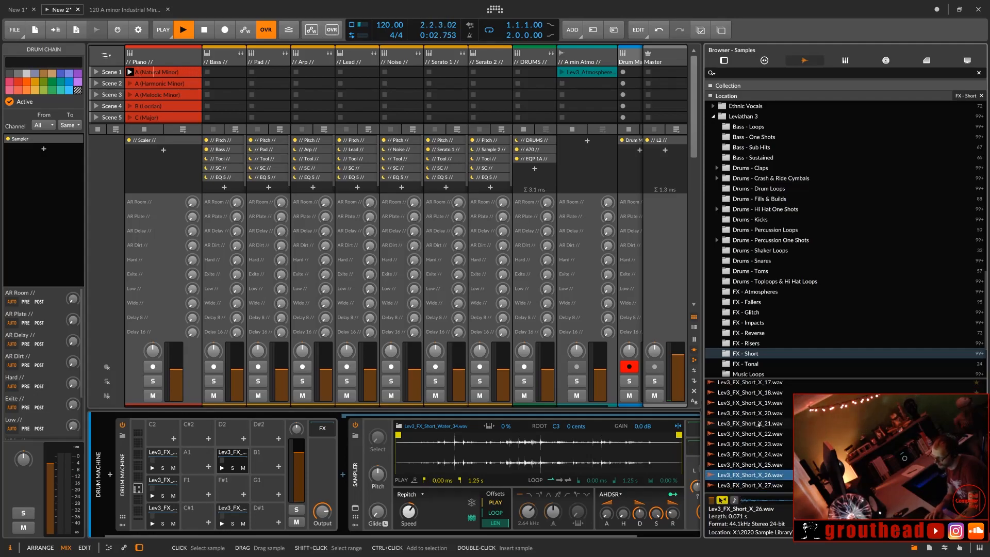
{"action": "key", "text": "Down"}
{"action": "key", "text": "Up"}
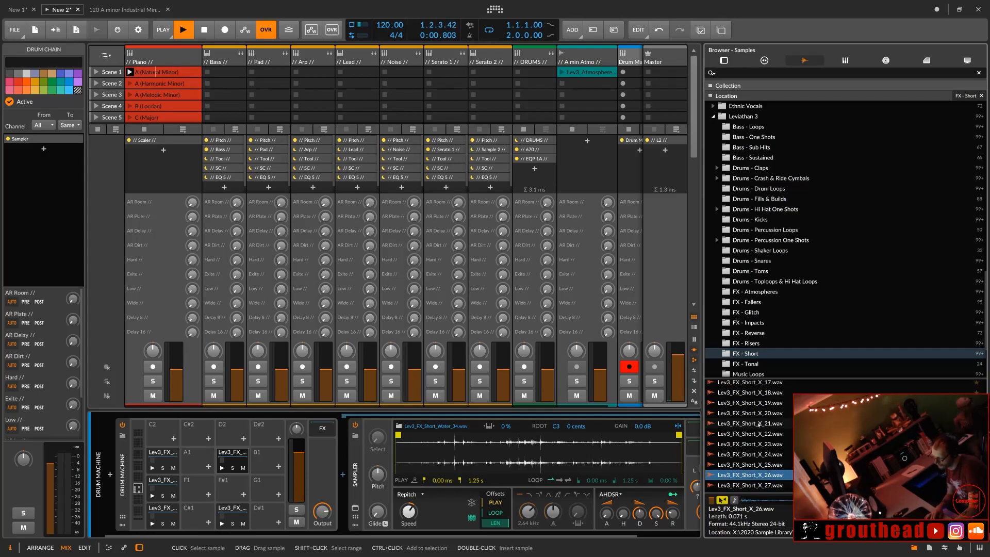
{"action": "key", "text": "Up"}
{"action": "key", "text": "Up"}
{"action": "key", "text": "Up"}
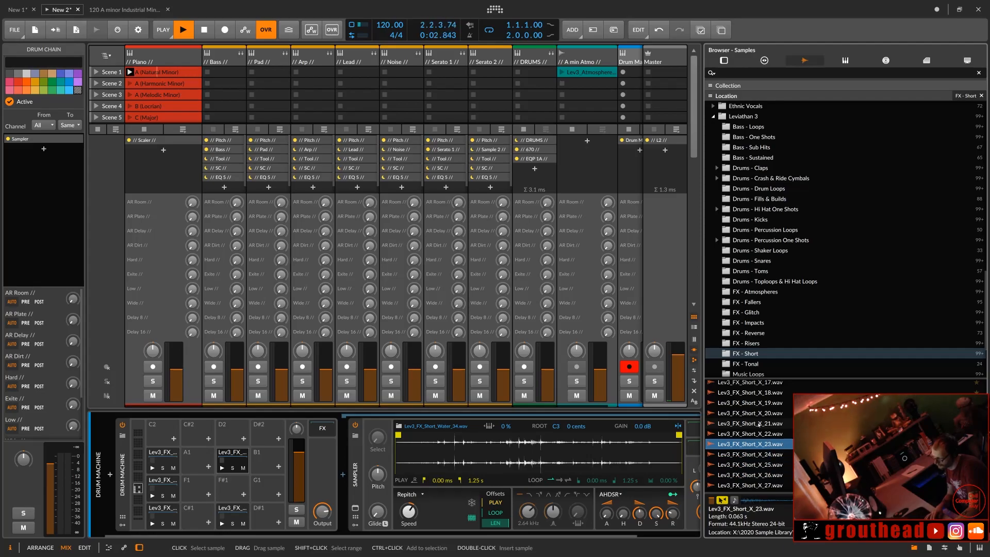
{"action": "key", "text": "Down"}
{"action": "key", "text": "Down"}
{"action": "key", "text": "Down"}
{"action": "key", "text": "Down"}
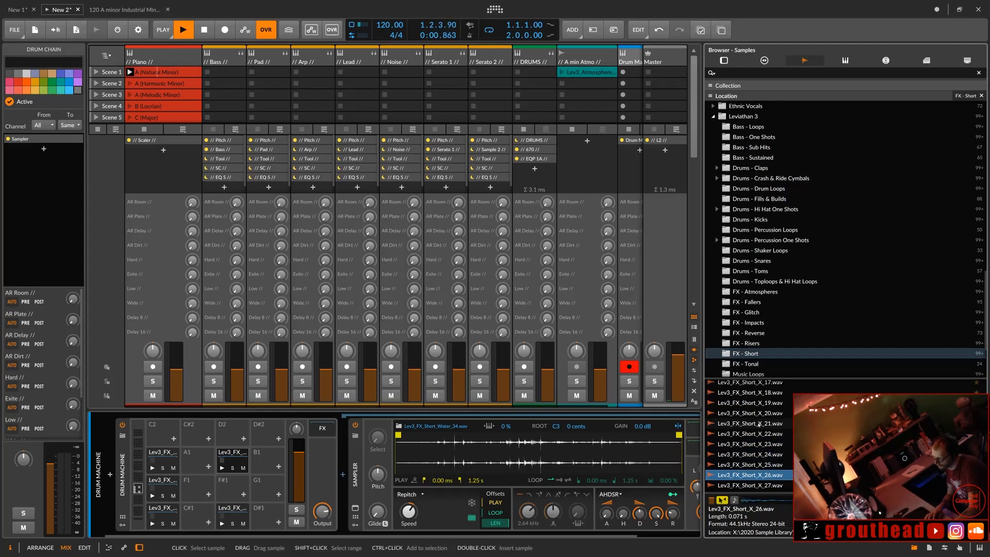
{"action": "key", "text": "Down"}
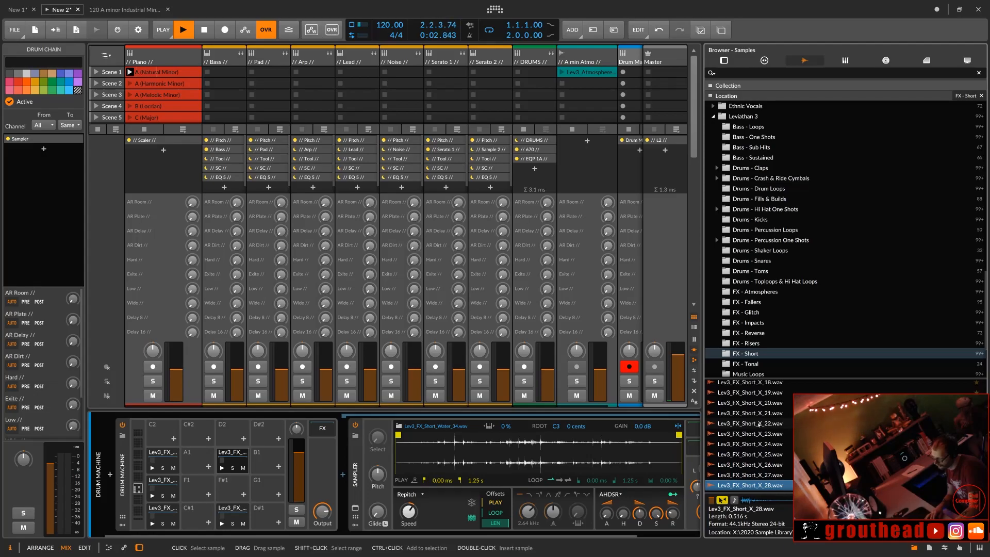
{"action": "key", "text": "Up"}
Step: Load Lev3_FX_Short_X_28.wav onto the C2 pad of the Drum Machine and play the pad
{"action": "left_click", "coordinate": [753, 485]}
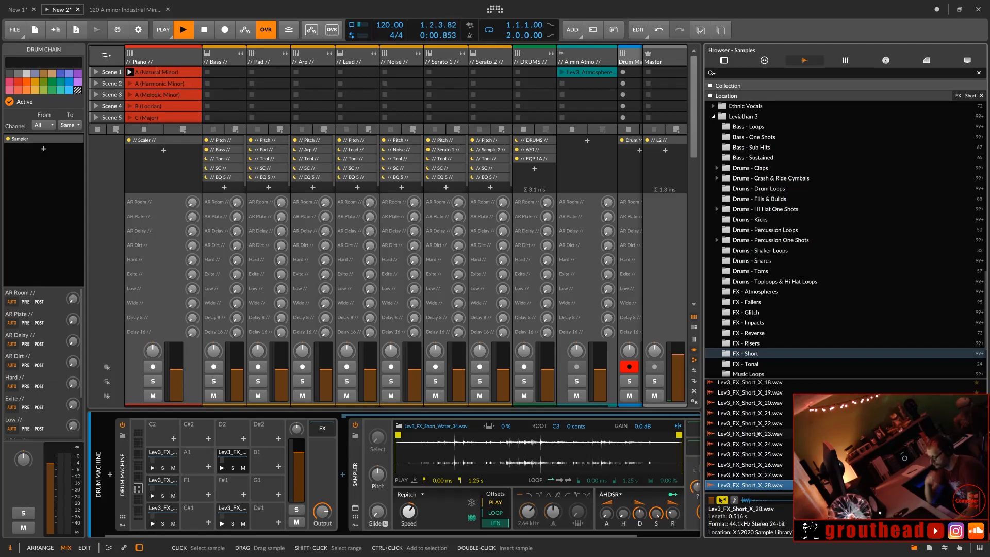
{"action": "left_click_drag", "start_coordinate": [753, 485], "coordinate": [152, 436]}
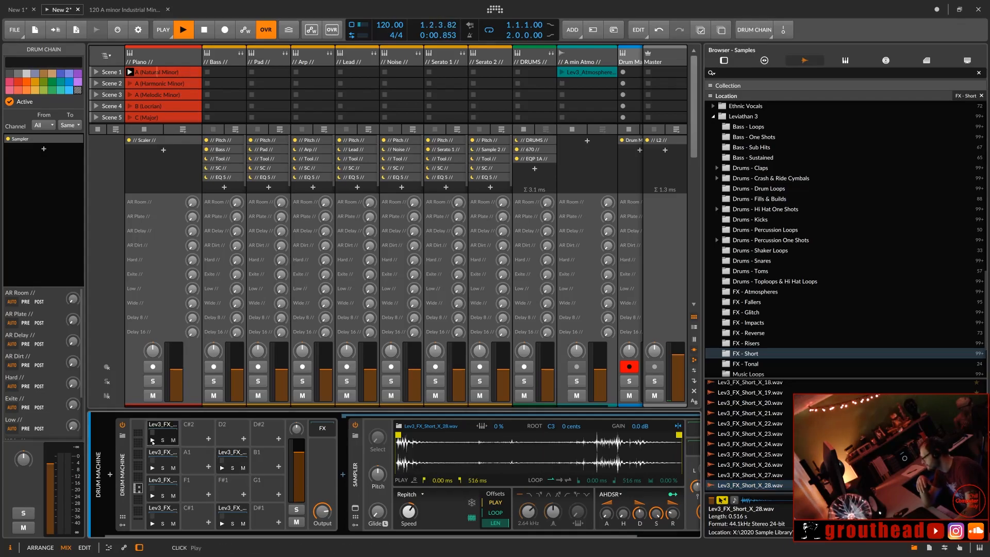
{"action": "left_click", "coordinate": [152, 440]}
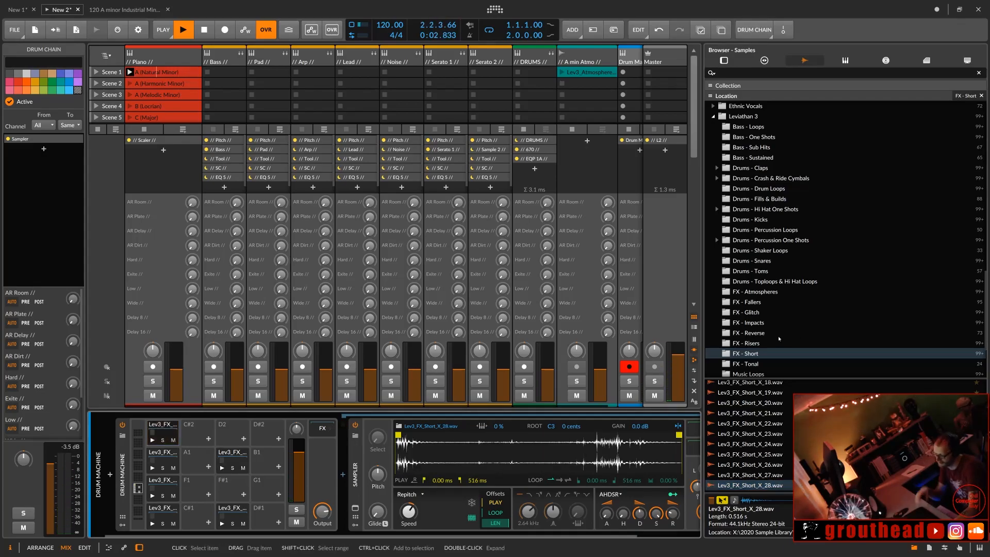
Step: Audition the Lev3_FX_Short_X samples numbered 29 to 40, replaying those around 33 and 34, and continue into the Lev3_FXLoop_138bpm samples
{"action": "scroll", "coordinate": [739, 460], "scroll_direction": "down", "scroll_amount": 3}
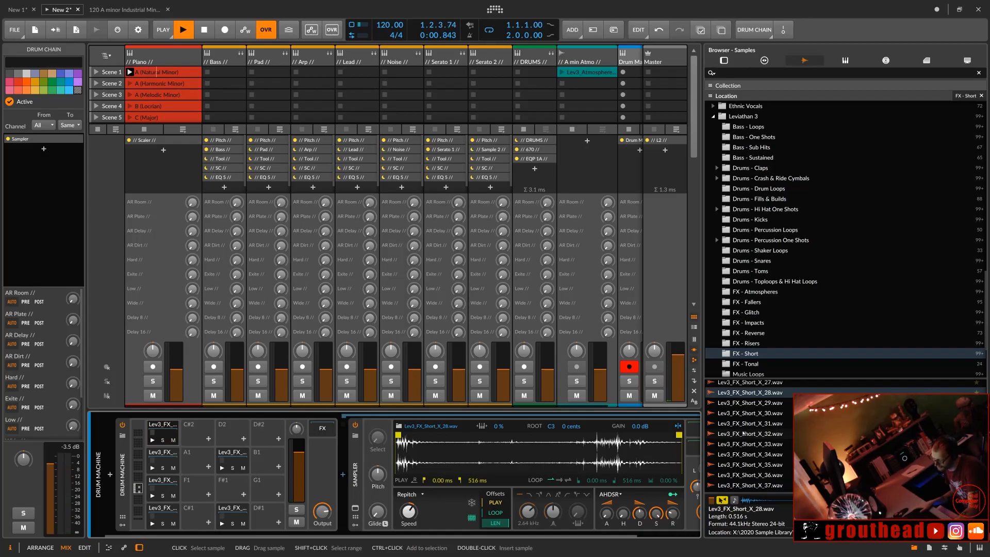
{"action": "left_click", "coordinate": [753, 404]}
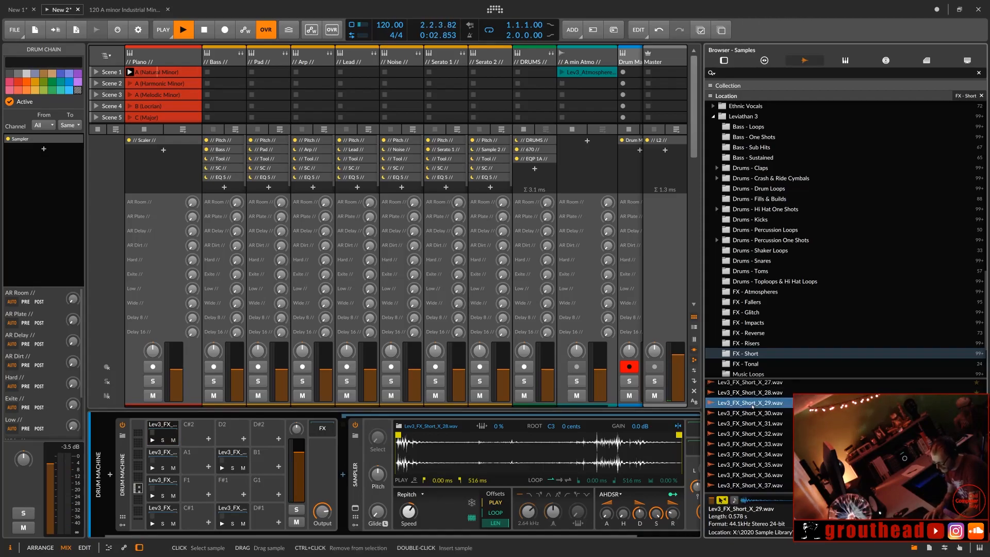
{"action": "key", "text": "Down"}
{"action": "key", "text": "Down"}
{"action": "key", "text": "Down"}
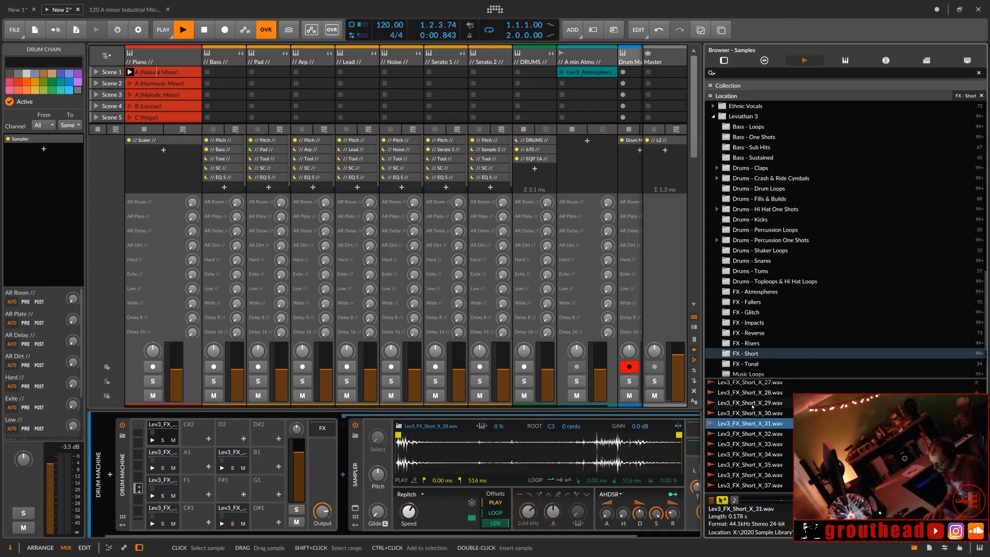
{"action": "key", "text": "Down"}
{"action": "key", "text": "Down"}
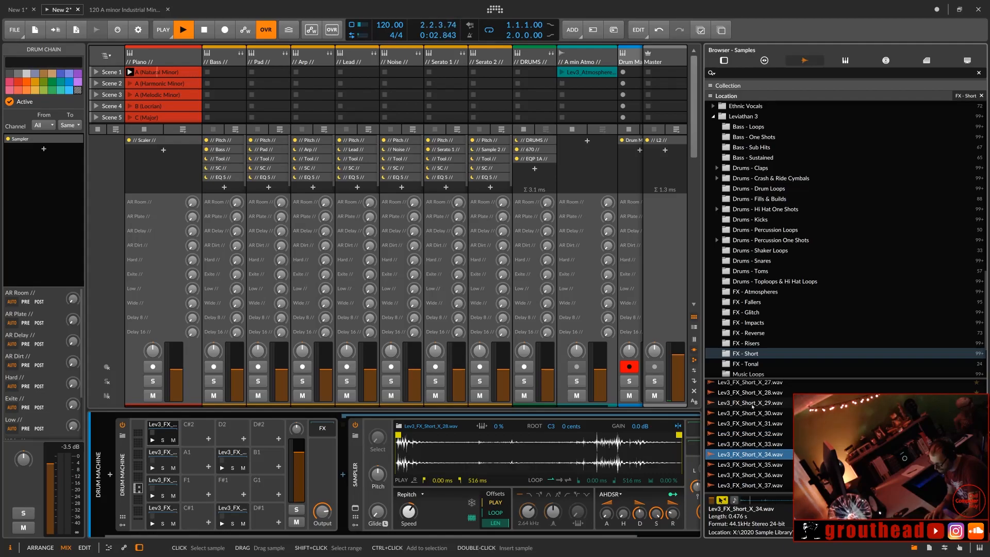
{"action": "key", "text": "Up"}
{"action": "key", "text": "Up"}
{"action": "key", "text": "Down"}
{"action": "key", "text": "Down"}
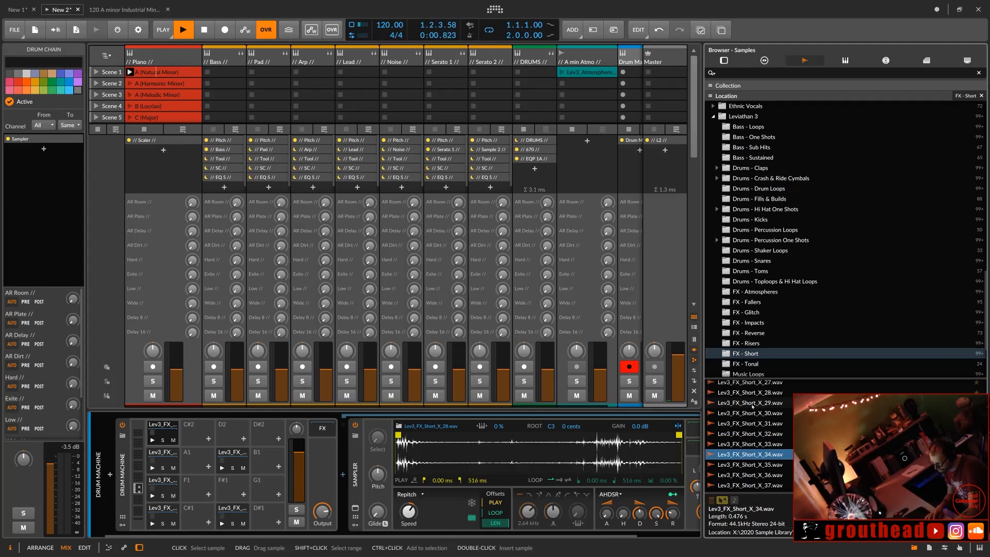
{"action": "key", "text": "Down"}
{"action": "key", "text": "Down"}
{"action": "key", "text": "Down"}
{"action": "key", "text": "Down"}
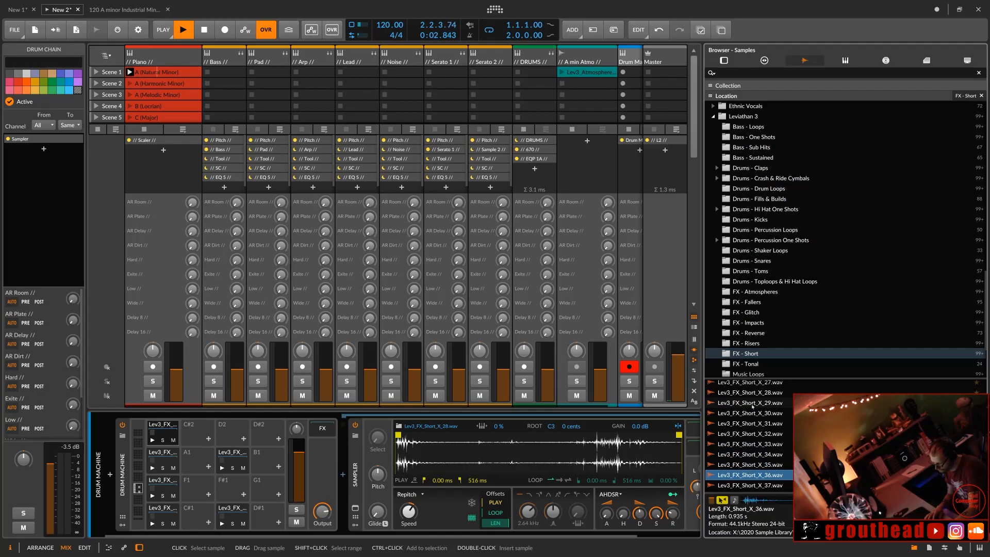
{"action": "key", "text": "Down"}
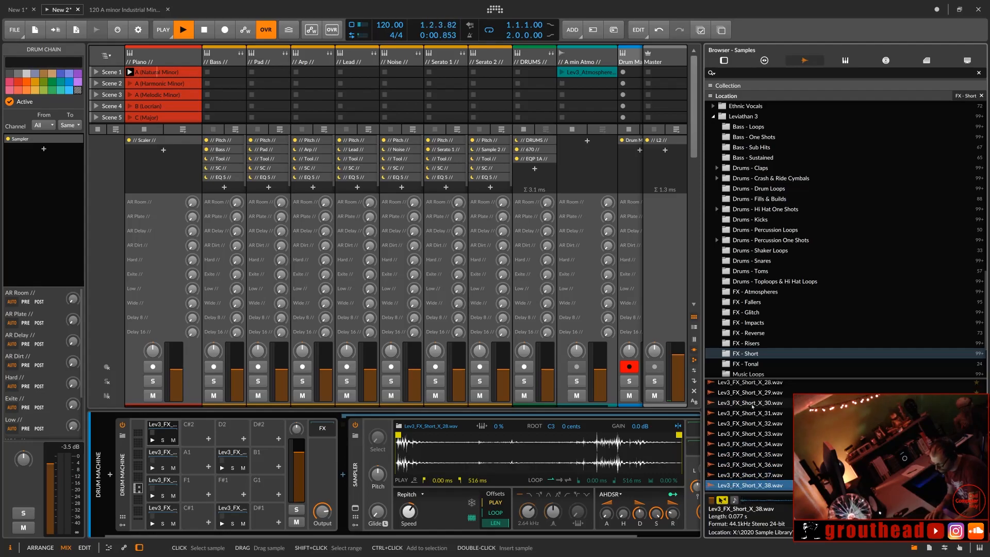
{"action": "key", "text": "Down"}
{"action": "key", "text": "Down"}
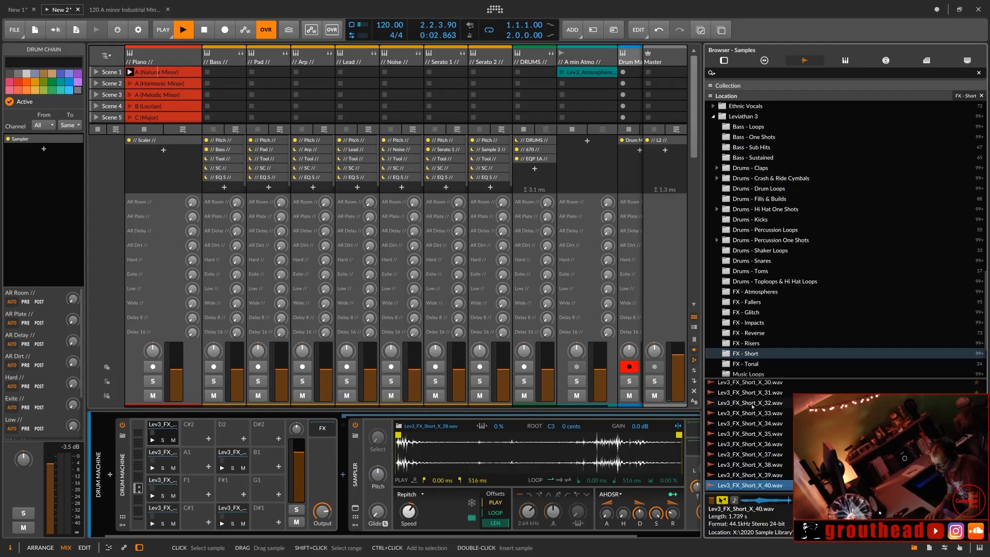
{"action": "key", "text": "Down"}
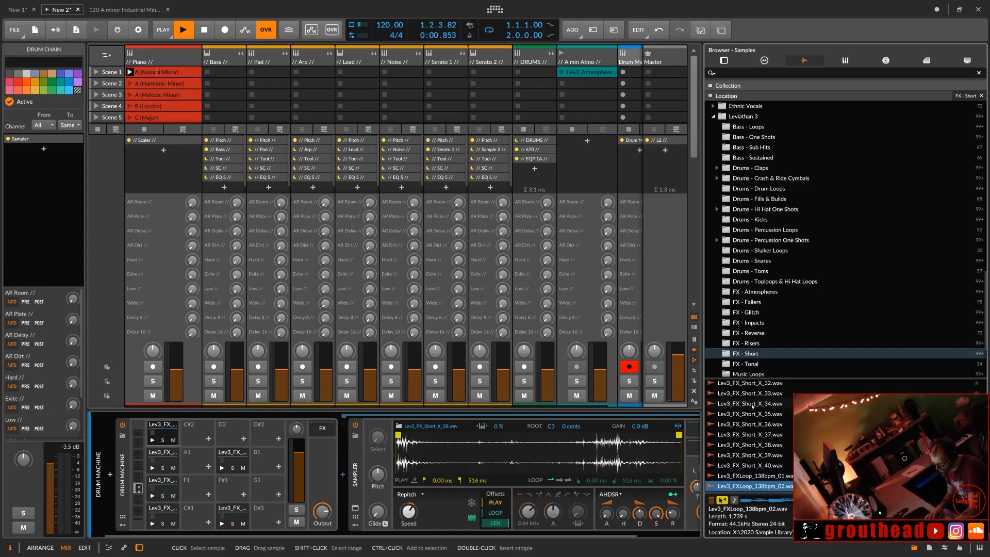
Step: Audition the samples in the FX - Impacts folder from Lev3_Impact_Sizzler.wav through Lev3_Impact_Swapbacks.wav
{"action": "left_click", "coordinate": [756, 323]}
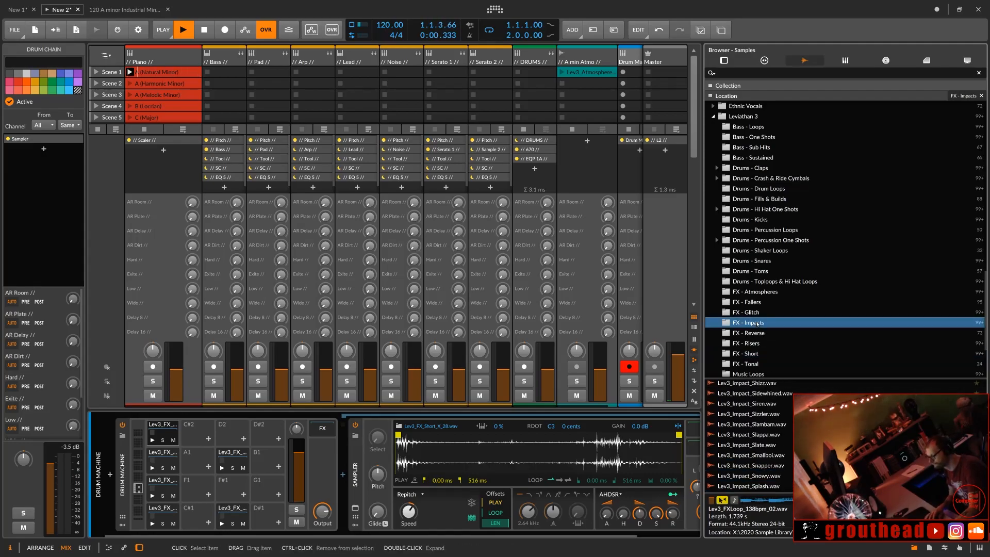
{"action": "left_click", "coordinate": [744, 405]}
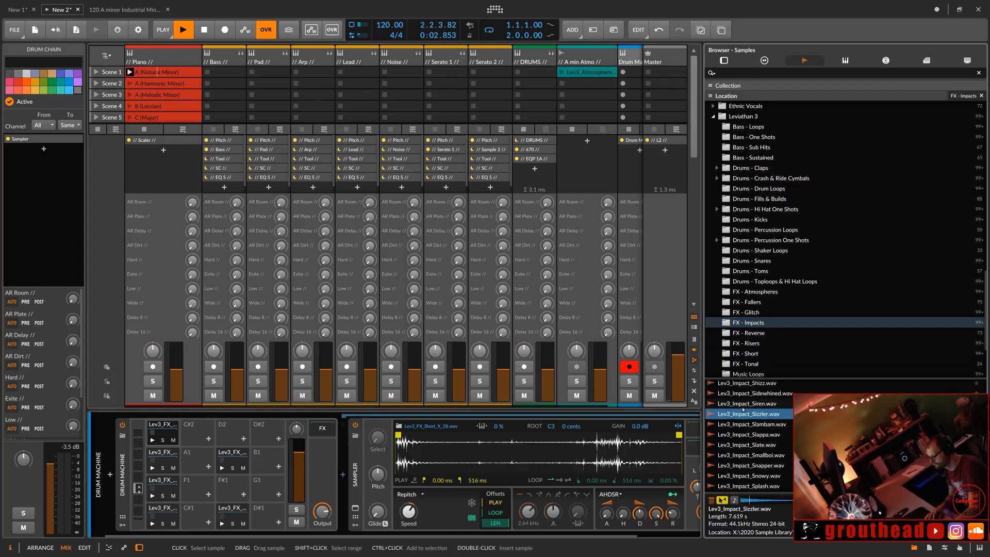
{"action": "key", "text": "Down"}
{"action": "key", "text": "Down"}
{"action": "key", "text": "Down"}
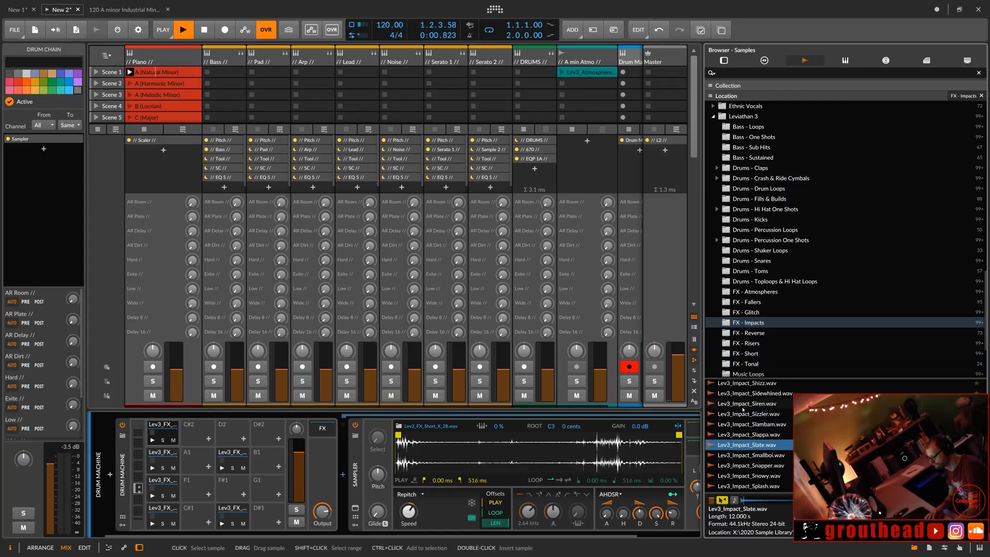
{"action": "key", "text": "Down"}
{"action": "key", "text": "Down"}
{"action": "key", "text": "Down"}
{"action": "key", "text": "Down"}
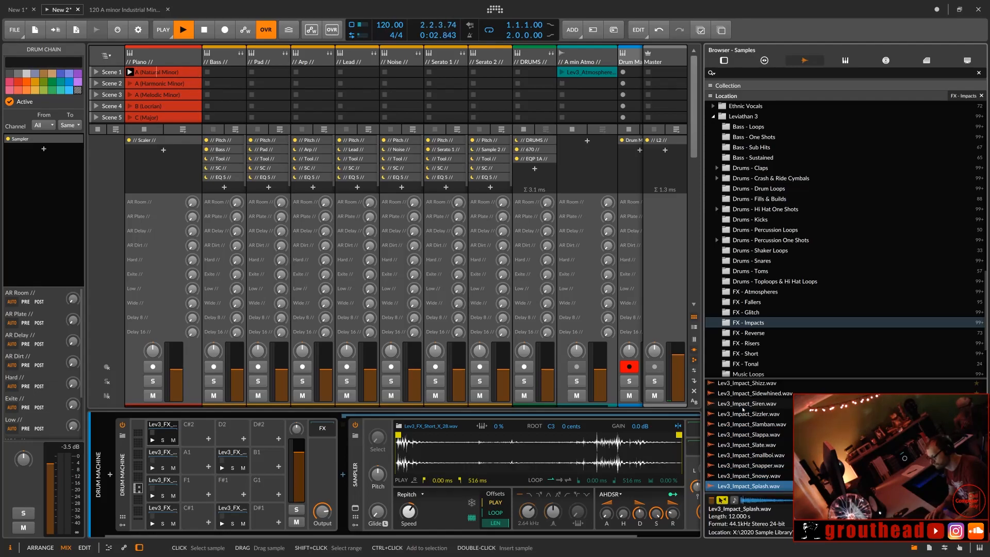
{"action": "key", "text": "Down"}
{"action": "key", "text": "Down"}
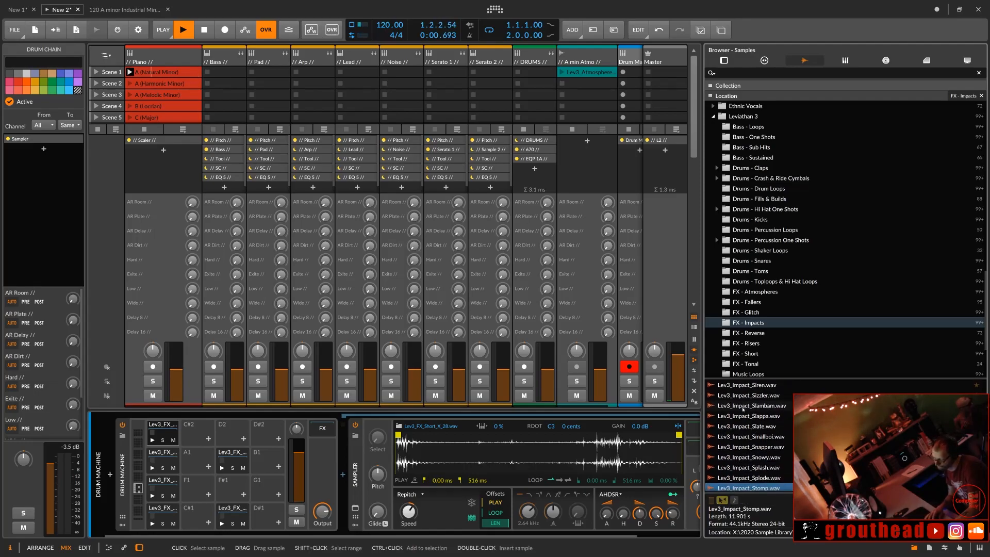
{"action": "key", "text": "Down"}
{"action": "key", "text": "Down"}
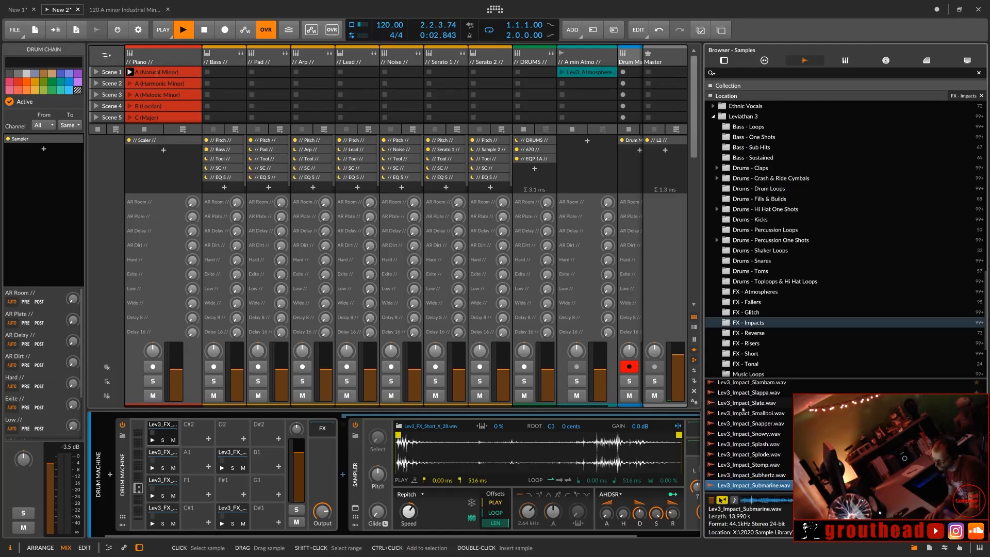
{"action": "scroll", "coordinate": [770, 464], "scroll_direction": "down", "scroll_amount": 2}
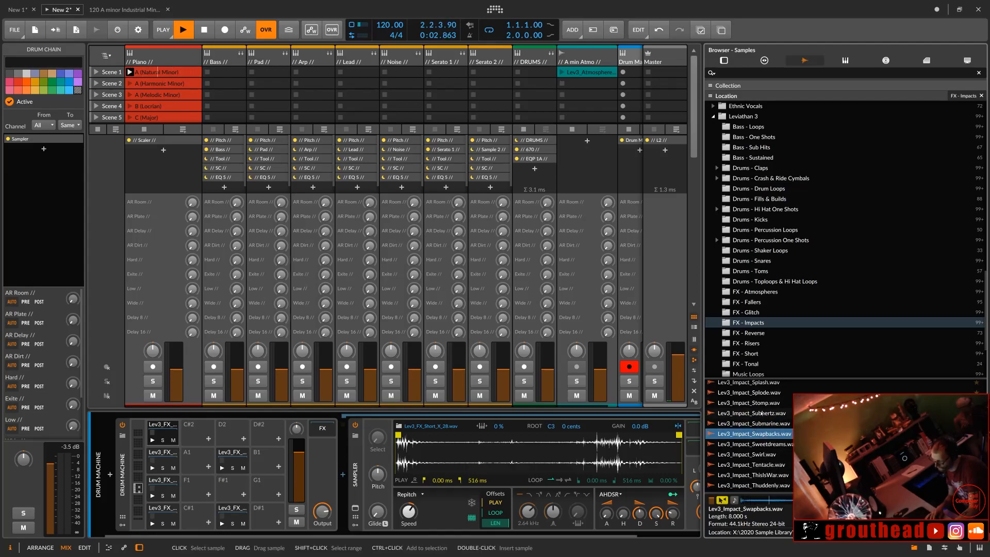
Step: Compare the Subhertz, Submarine, Stomp and Splode impacts, load Lev3_Impact_Subhertz.wav onto the D#1 pad and play it
{"action": "left_click", "coordinate": [762, 413]}
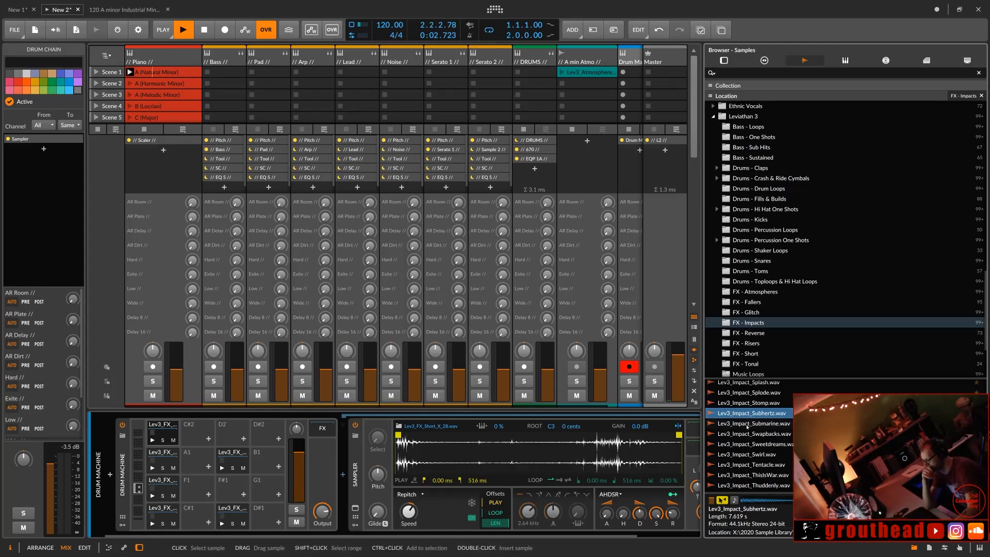
{"action": "key", "text": "Down"}
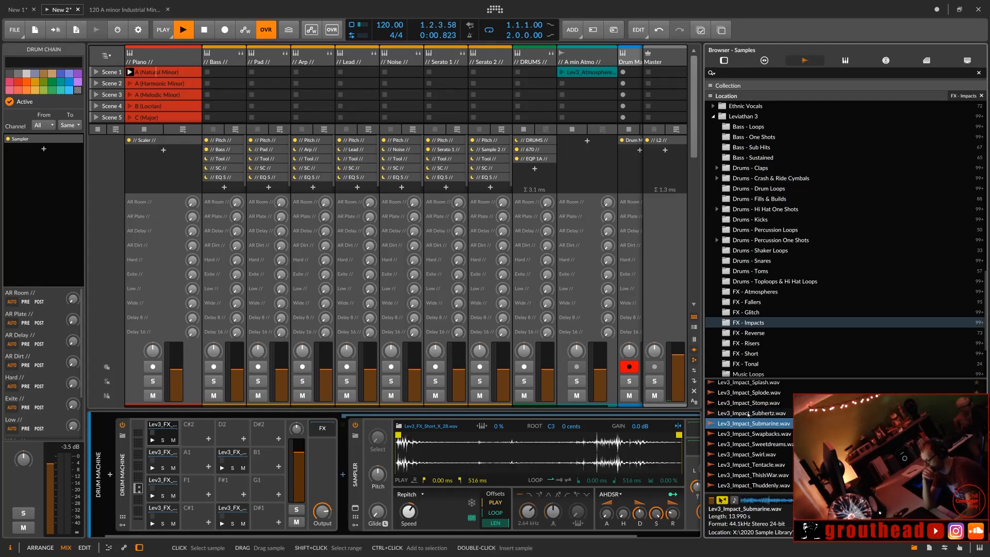
{"action": "left_click", "coordinate": [749, 415]}
{"action": "left_click", "coordinate": [749, 404]}
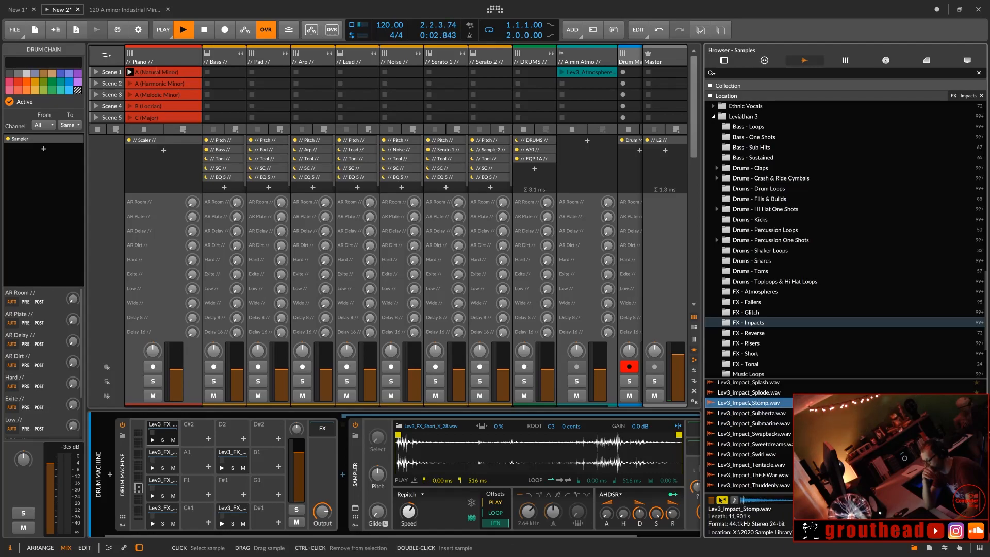
{"action": "left_click", "coordinate": [749, 393]}
{"action": "left_click_drag", "start_coordinate": [750, 415], "coordinate": [263, 513]}
{"action": "left_click", "coordinate": [258, 525]}
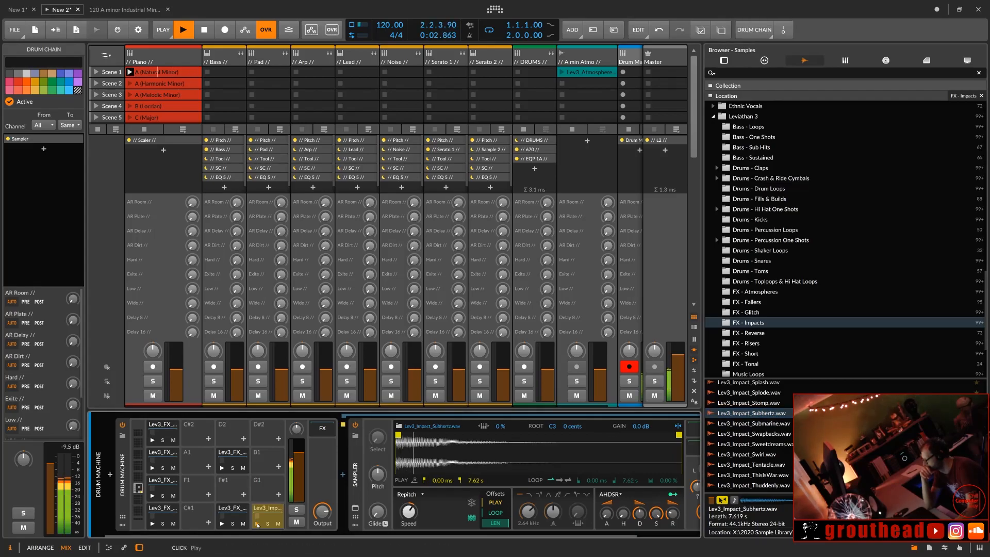
Step: Audition the remaining impact samples from Lev3_Impact_Submarine.wav to Lev3_Impact_Wooly.wav, replaying the ones around Tingsh, Treakle and Tyred to compare them
{"action": "left_click", "coordinate": [743, 424]}
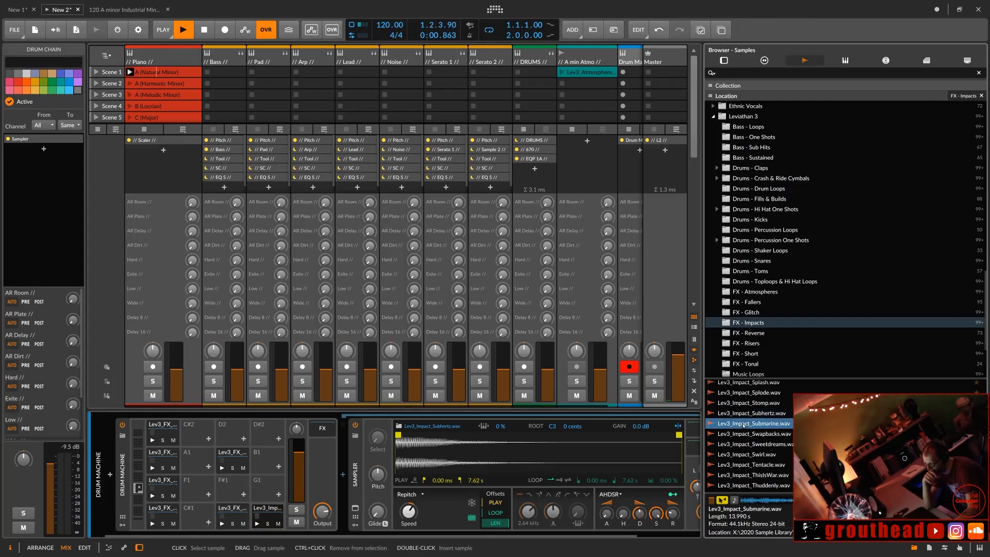
{"action": "left_click", "coordinate": [744, 434]}
{"action": "left_click", "coordinate": [744, 445]}
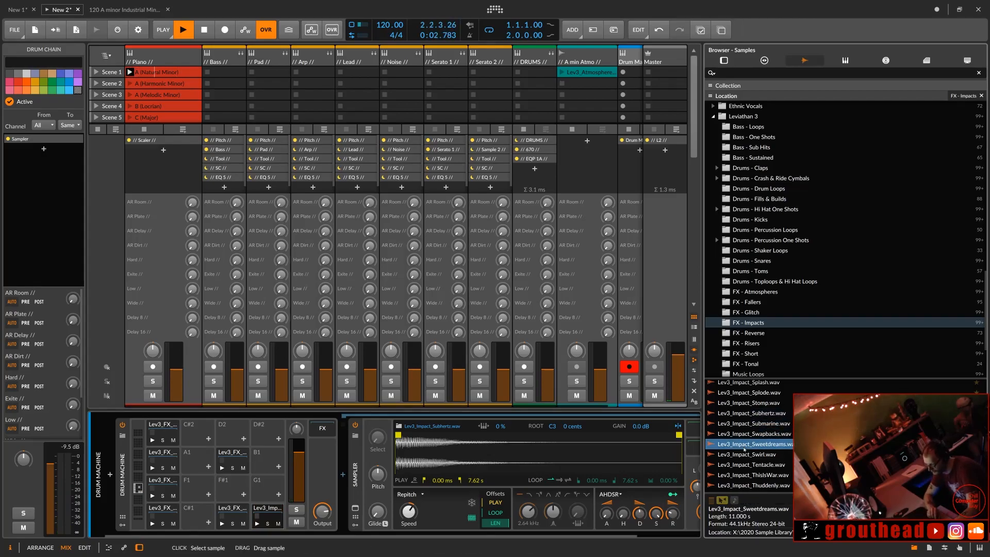
{"action": "left_click", "coordinate": [749, 475]}
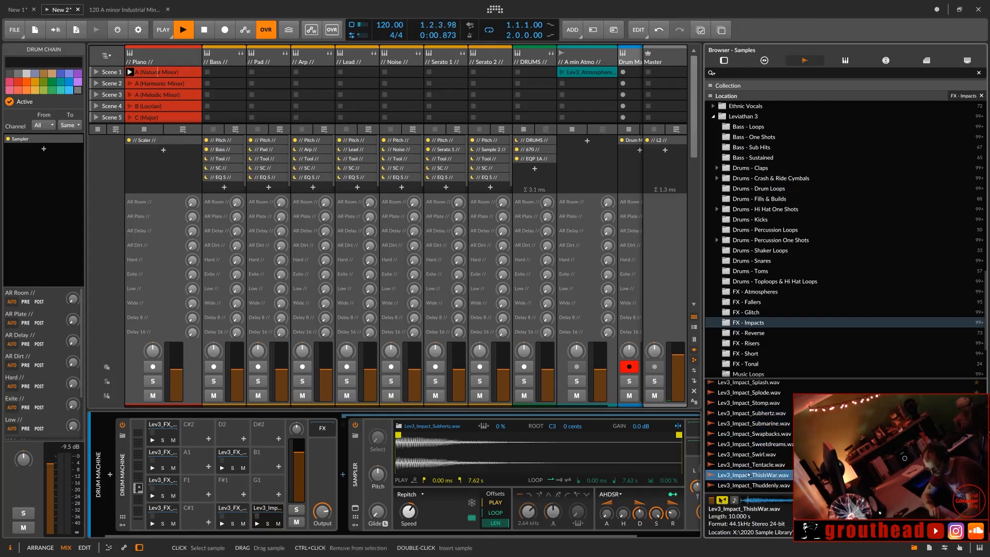
{"action": "key", "text": "Down"}
{"action": "key", "text": "Down"}
{"action": "key", "text": "Down"}
{"action": "key", "text": "Up"}
{"action": "key", "text": "Down"}
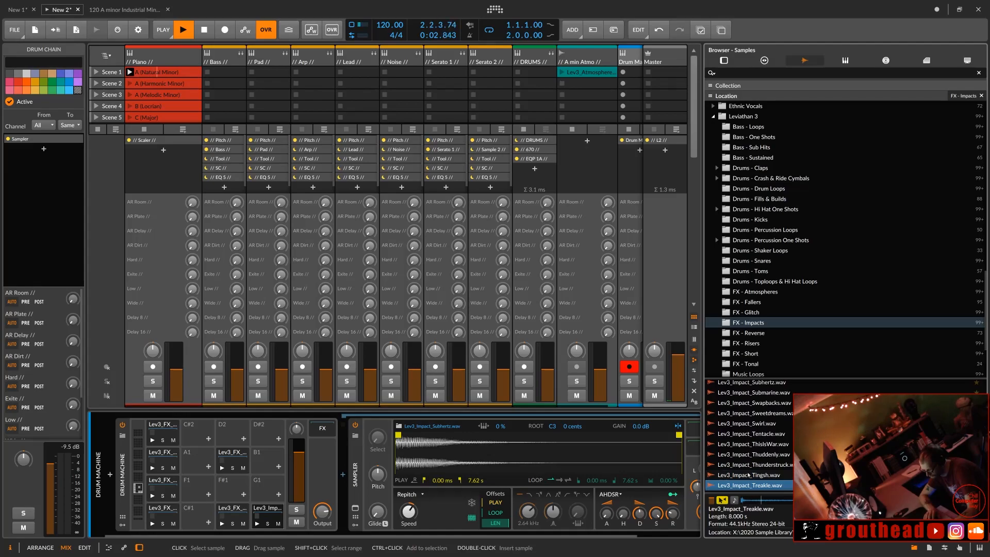
{"action": "key", "text": "Up"}
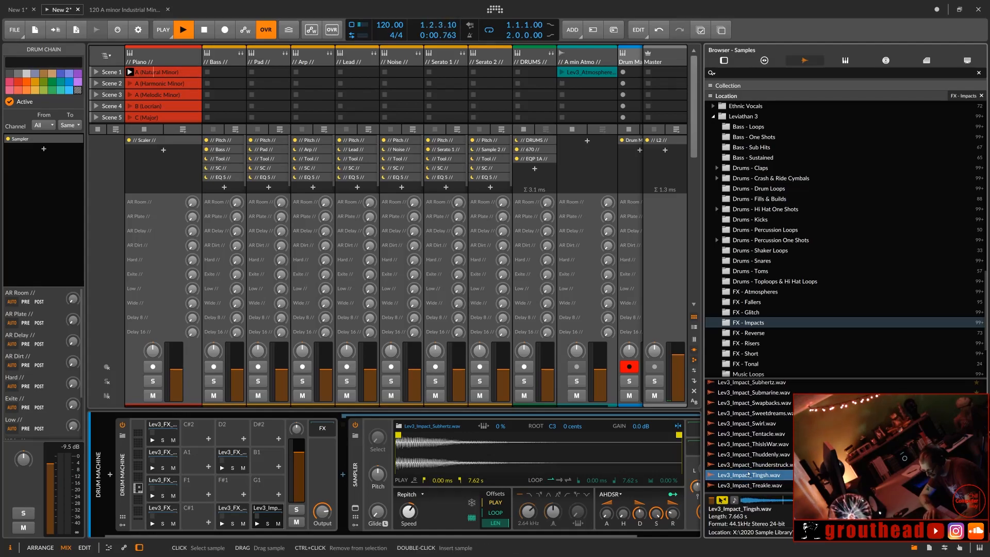
{"action": "key", "text": "Down"}
{"action": "key", "text": "Down"}
{"action": "key", "text": "Down"}
{"action": "key", "text": "Down"}
{"action": "key", "text": "Up"}
{"action": "key", "text": "Up"}
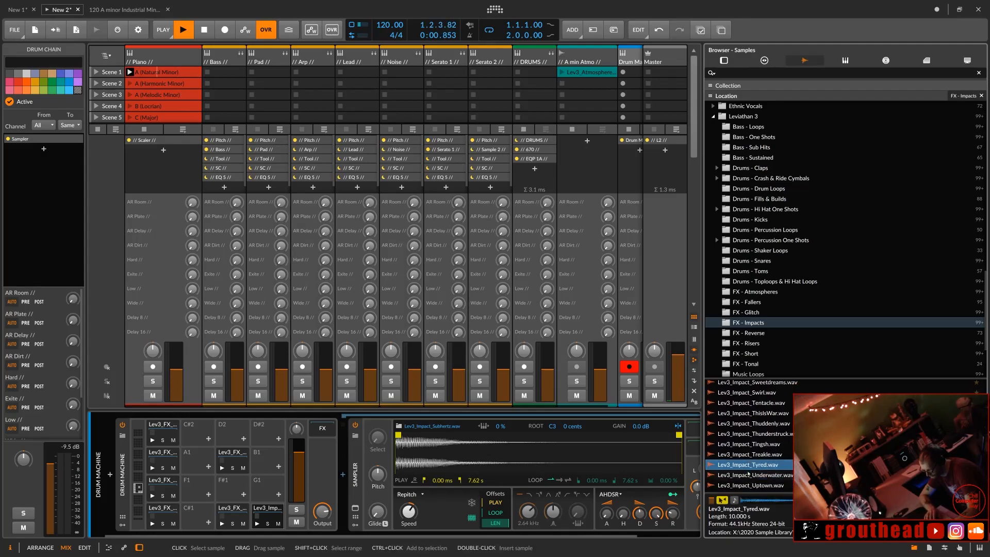
{"action": "key", "text": "Up"}
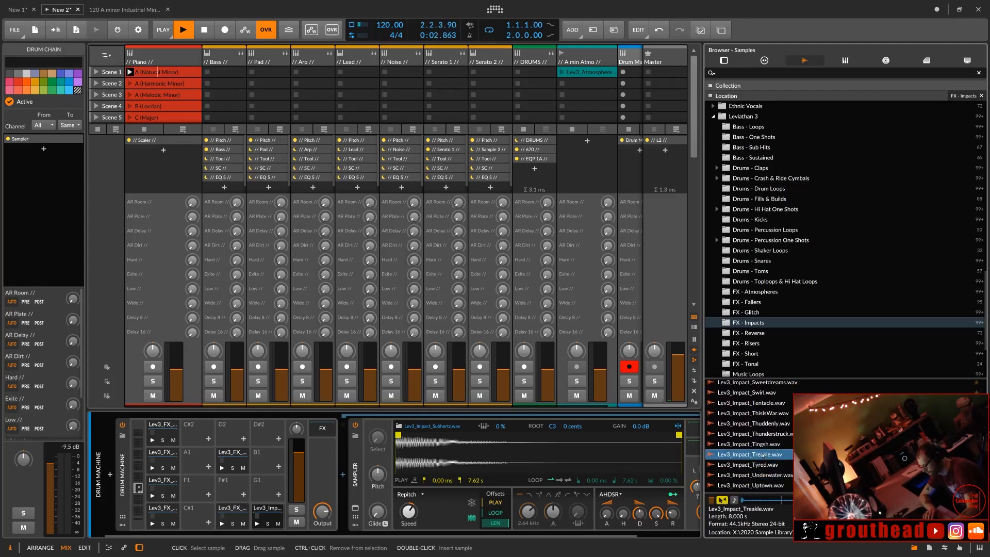
{"action": "key", "text": "Down"}
{"action": "key", "text": "Down"}
{"action": "key", "text": "Down"}
{"action": "key", "text": "Down"}
{"action": "key", "text": "Down"}
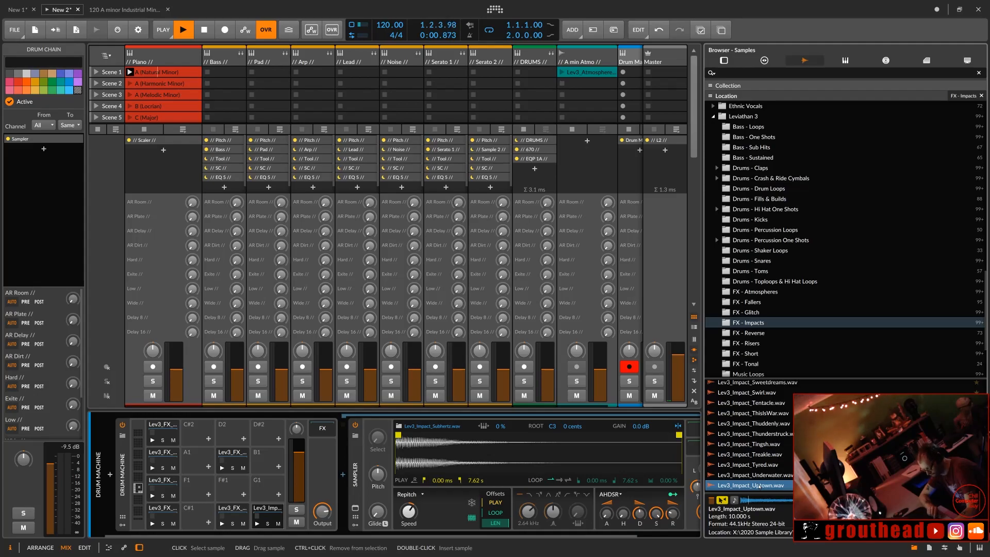
{"action": "key", "text": "Down"}
{"action": "key", "text": "Down"}
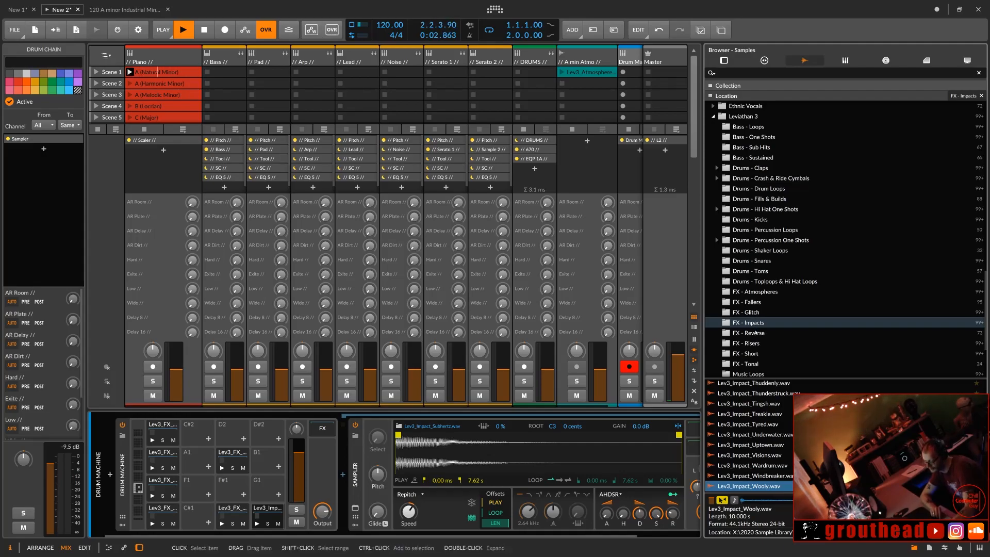
Step: Look into the FX - Reverse folder and audition the Lev3_Glitch_Insect samples numbered 19 to 22 in the FX - Glitch folder
{"action": "left_click", "coordinate": [756, 333]}
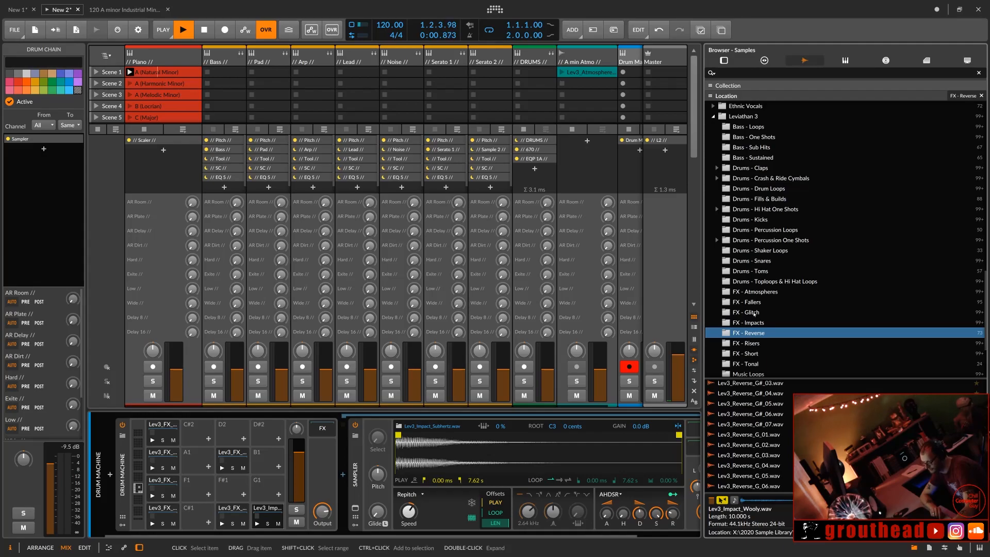
{"action": "left_click", "coordinate": [755, 314]}
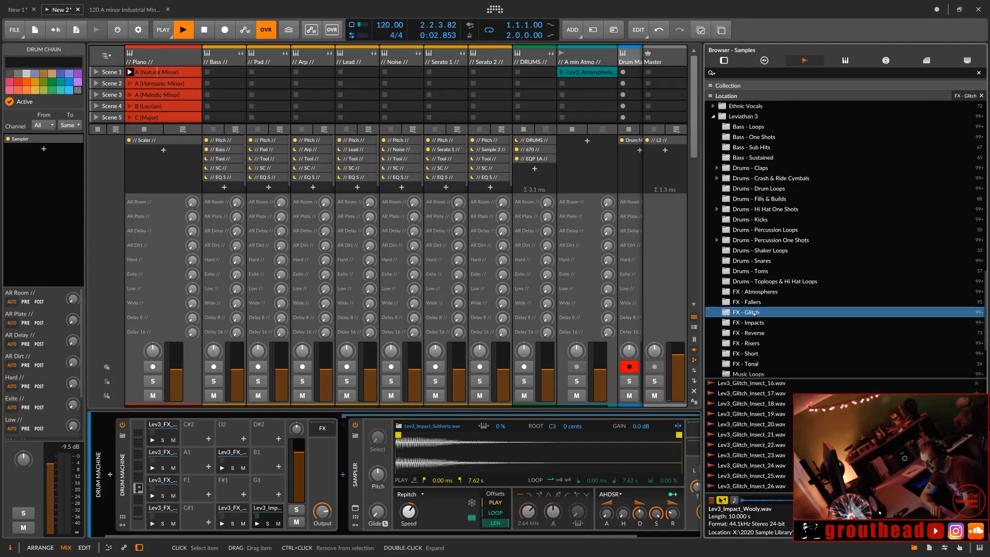
{"action": "left_click", "coordinate": [750, 414]}
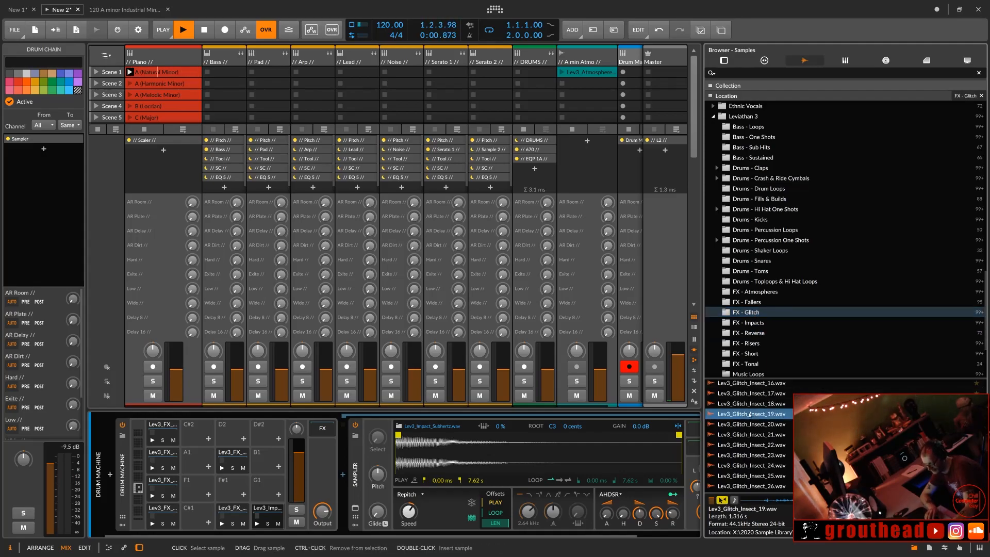
{"action": "key", "text": "Down"}
{"action": "key", "text": "Down"}
{"action": "key", "text": "Down"}
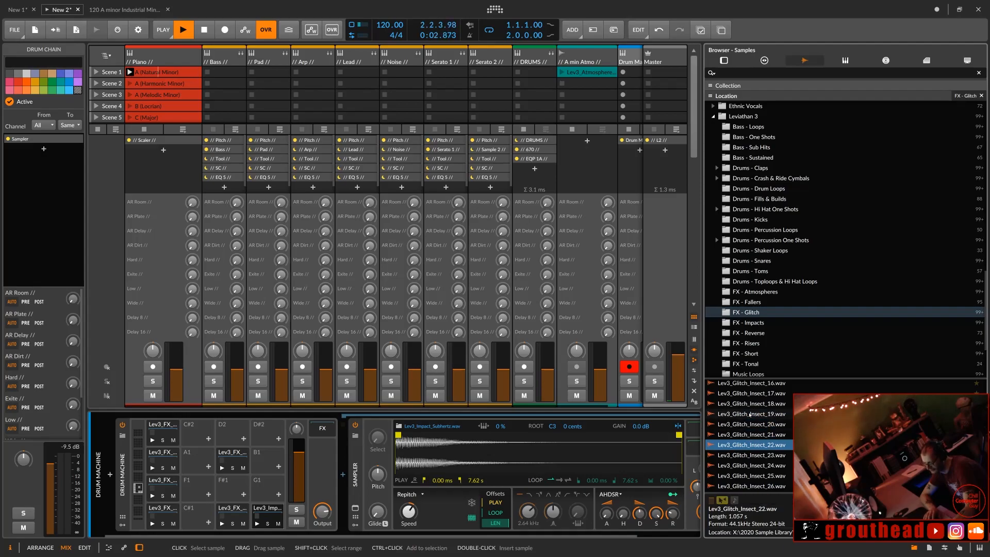
Step: Audition two of the Lev3_Fallers_4bars_128bpm samples in the FX - Fallers folder
{"action": "left_click", "coordinate": [755, 303]}
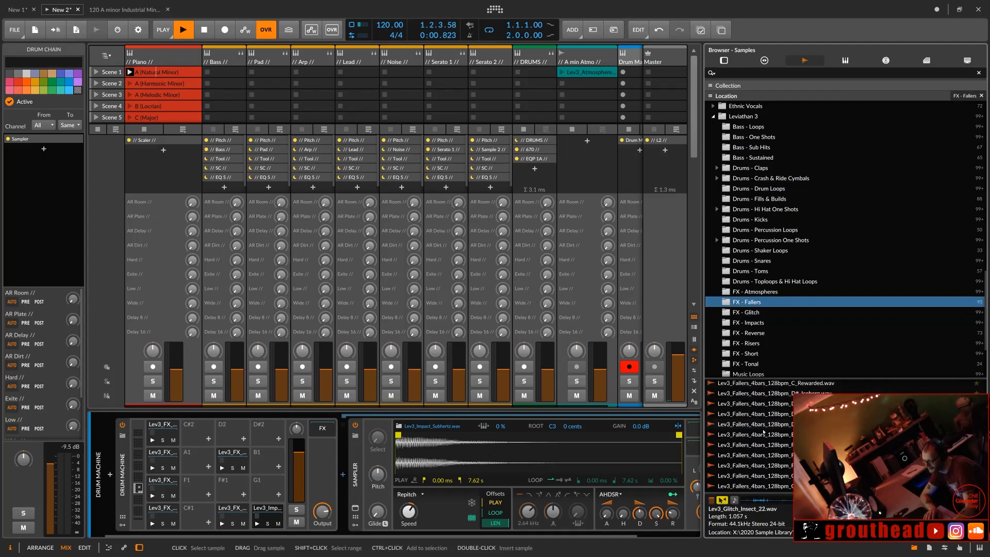
{"action": "left_click", "coordinate": [764, 435]}
{"action": "left_click", "coordinate": [768, 485]}
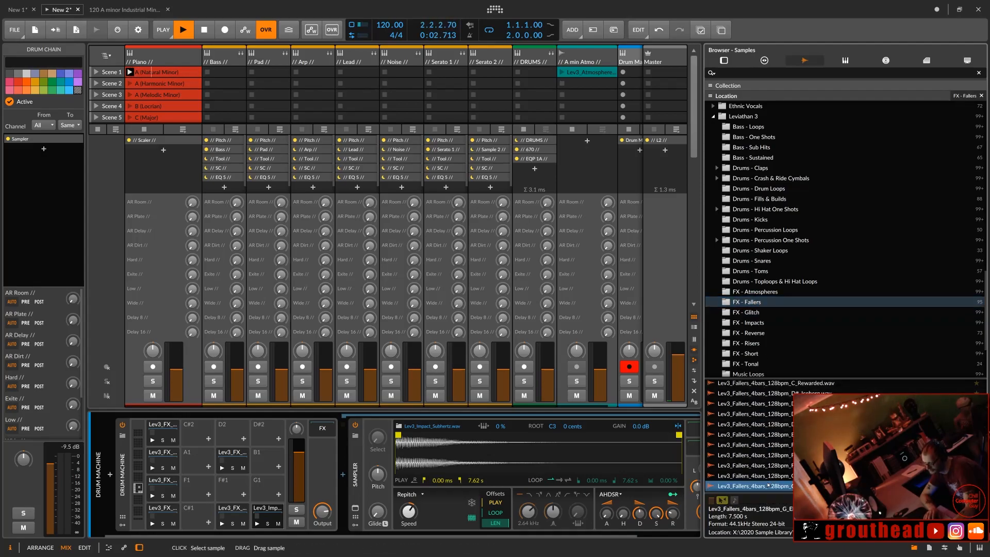
Step: Audition further Lev3_Fallers_4bars_128bpm samples in the FX - Fallers folder and look through the rest of its list
{"action": "key", "text": "Down"}
{"action": "key", "text": "Down"}
{"action": "key", "text": "Down"}
{"action": "key", "text": "Down"}
{"action": "key", "text": "Down"}
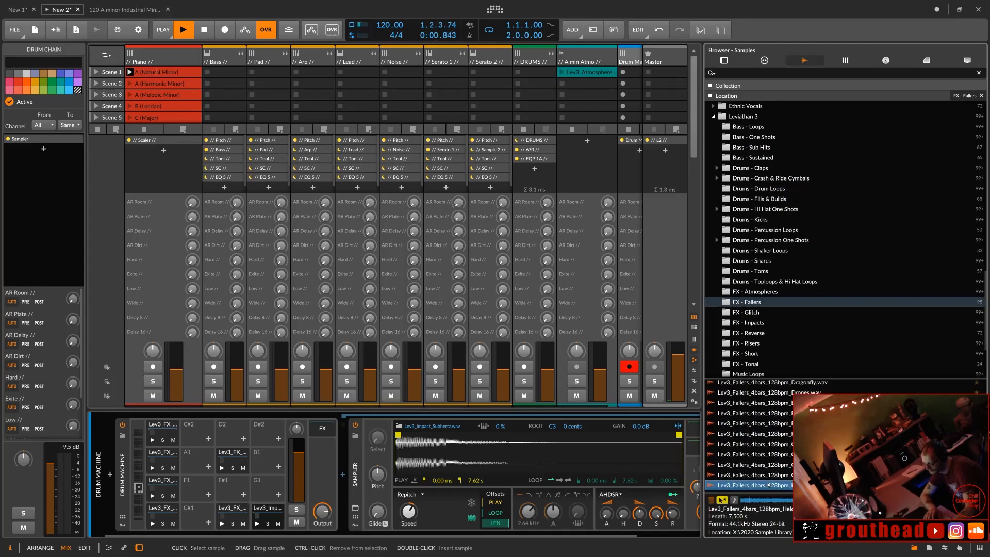
{"action": "key", "text": "Down"}
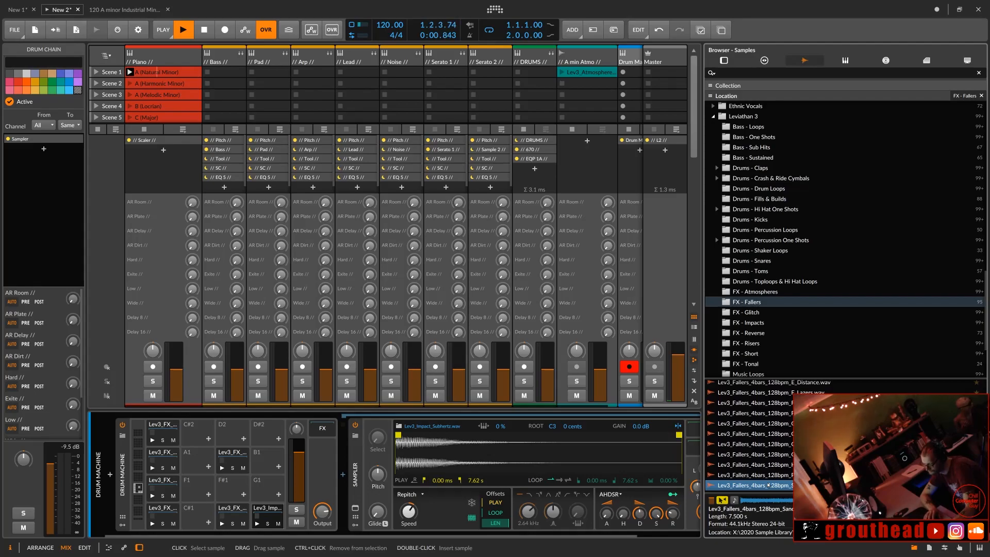
{"action": "scroll", "coordinate": [769, 485], "scroll_direction": "down", "scroll_amount": 4}
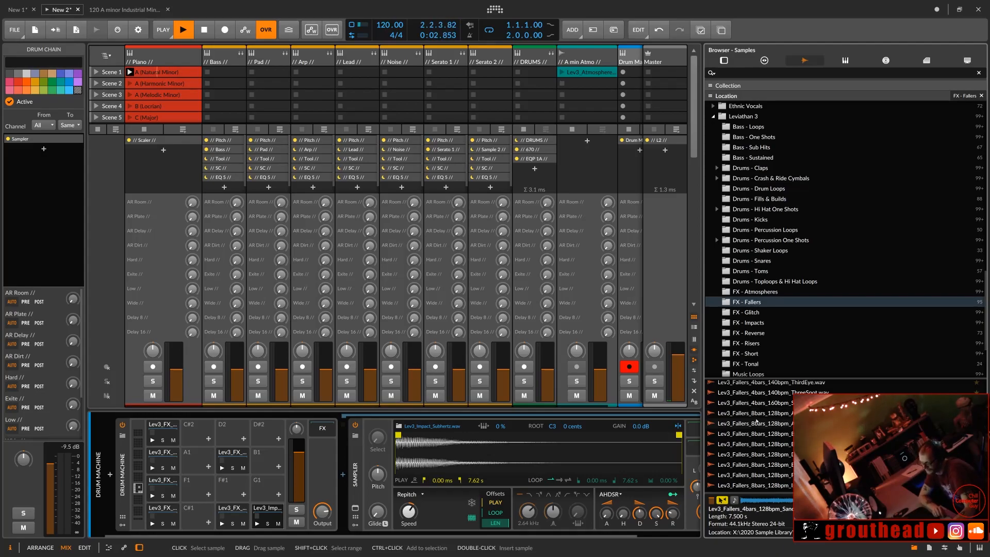
Step: Look into the FX - Atmospheres folder and audition the Lev3_Shakerloop_120 samples from 07 back to 03 in Drums - Shaker Loops
{"action": "left_click", "coordinate": [762, 292]}
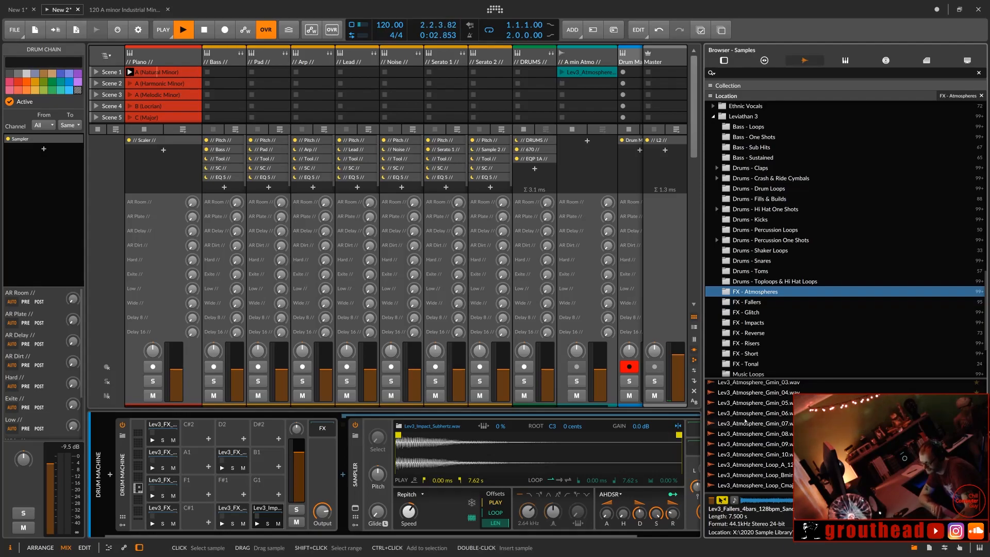
{"action": "scroll", "coordinate": [745, 422], "scroll_direction": "up", "scroll_amount": 2}
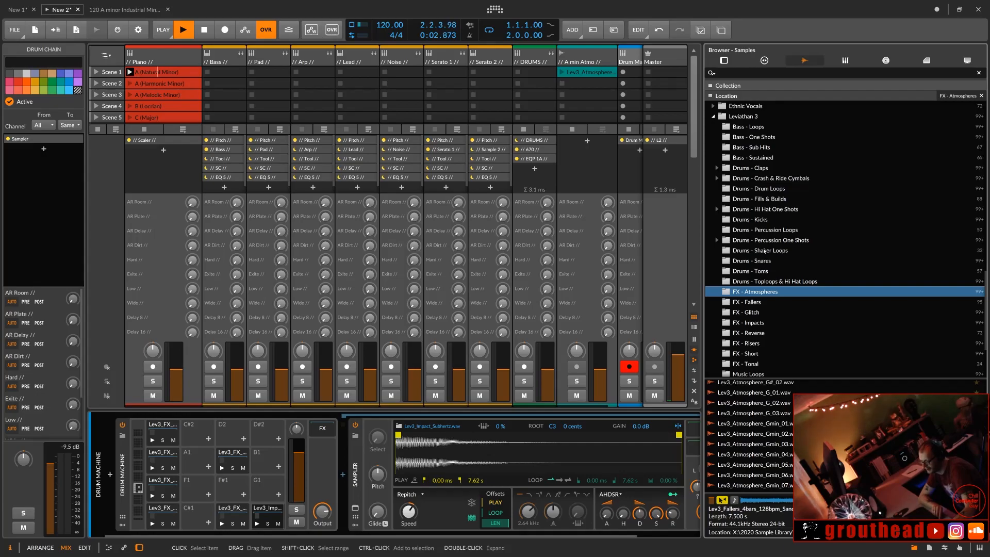
{"action": "left_click", "coordinate": [765, 250]}
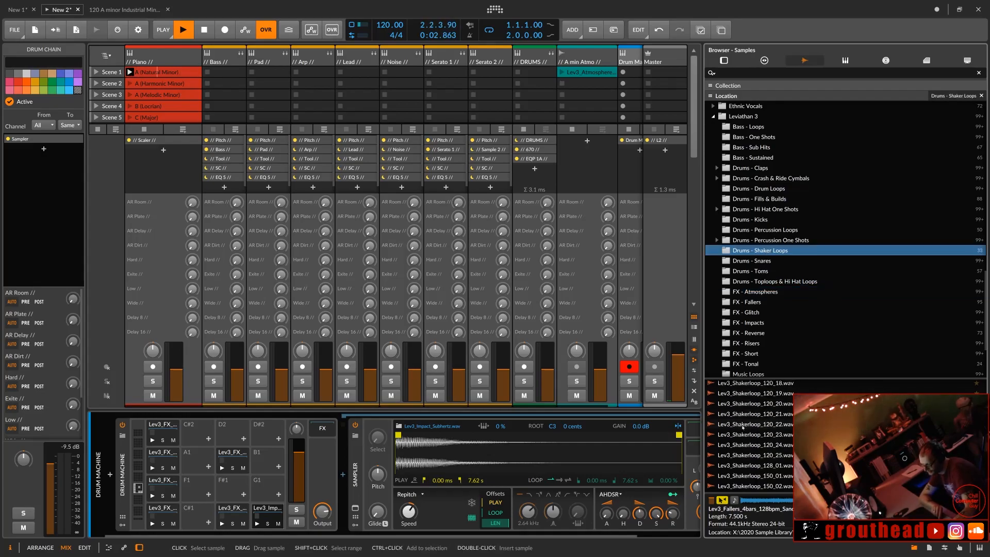
{"action": "scroll", "coordinate": [750, 407], "scroll_direction": "up", "scroll_amount": 1}
{"action": "left_click", "coordinate": [751, 394]}
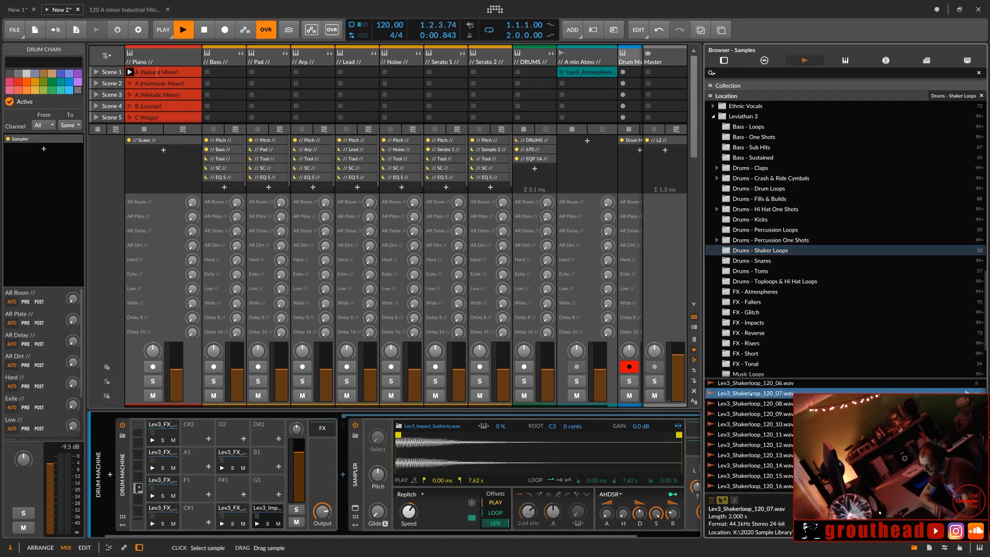
{"action": "key", "text": "Up"}
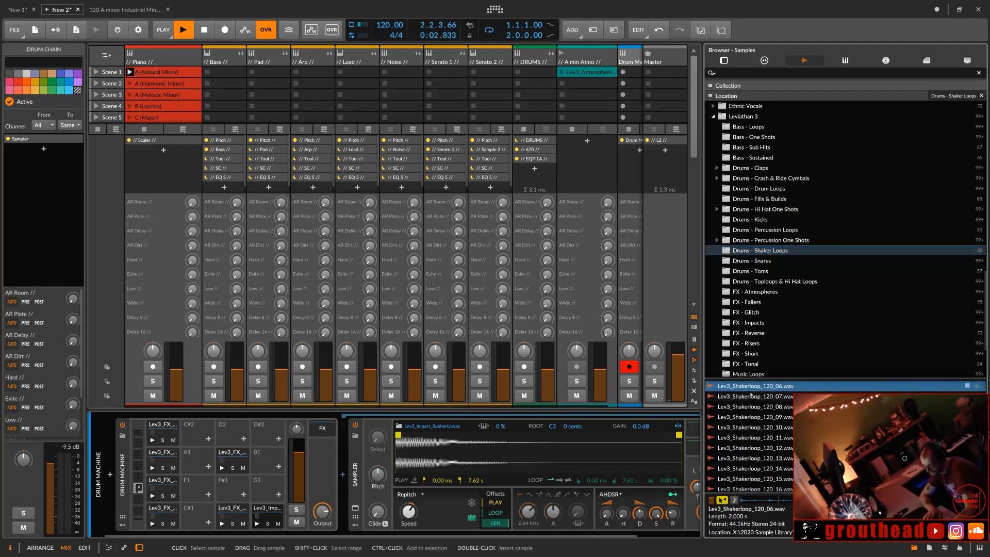
{"action": "key", "text": "Up"}
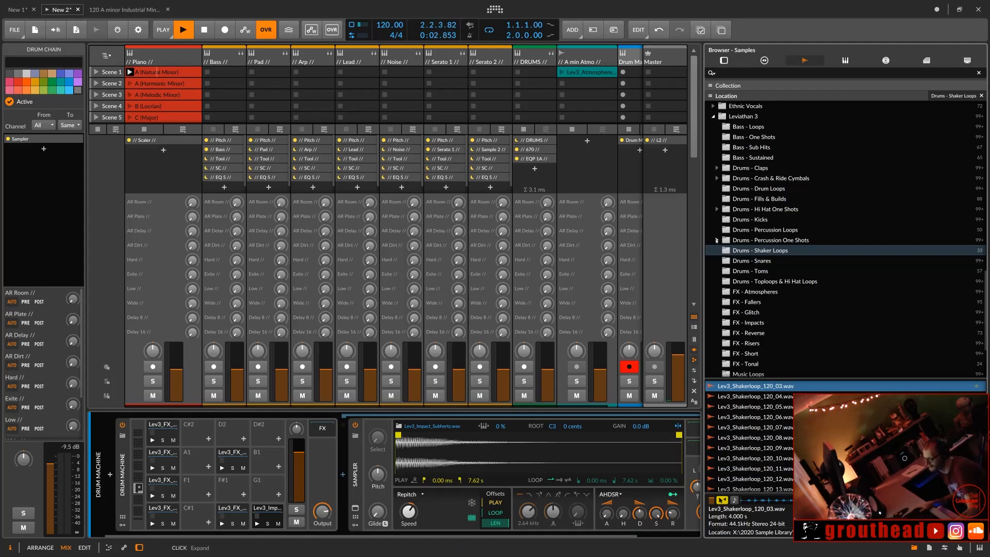
Step: Audition Darbukka one-shots in the World folder of Drums - Percussion One Shots and look into Drums - Crash & Ride Cymbals
{"action": "left_click", "coordinate": [717, 239]}
{"action": "left_click", "coordinate": [745, 281]}
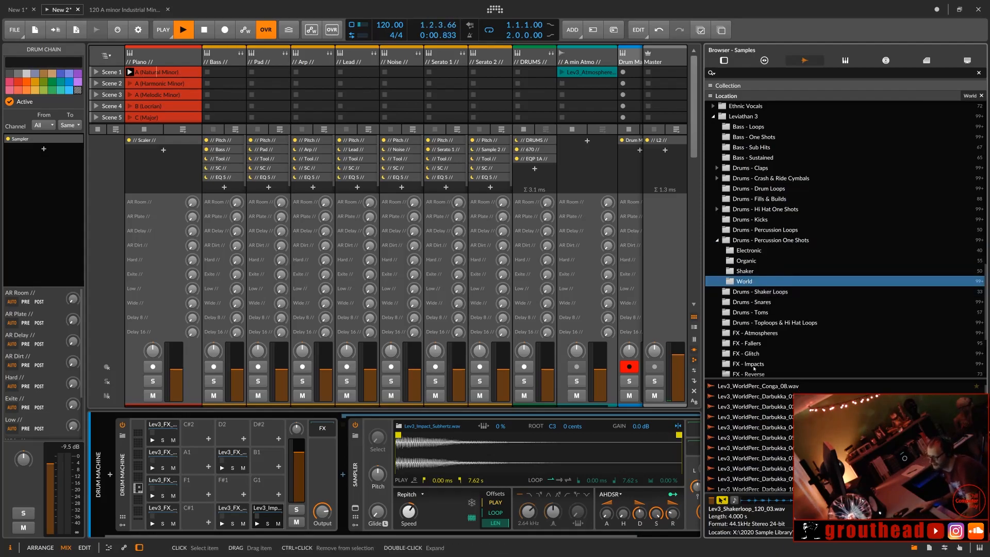
{"action": "left_click", "coordinate": [755, 427]}
{"action": "left_click", "coordinate": [762, 468]}
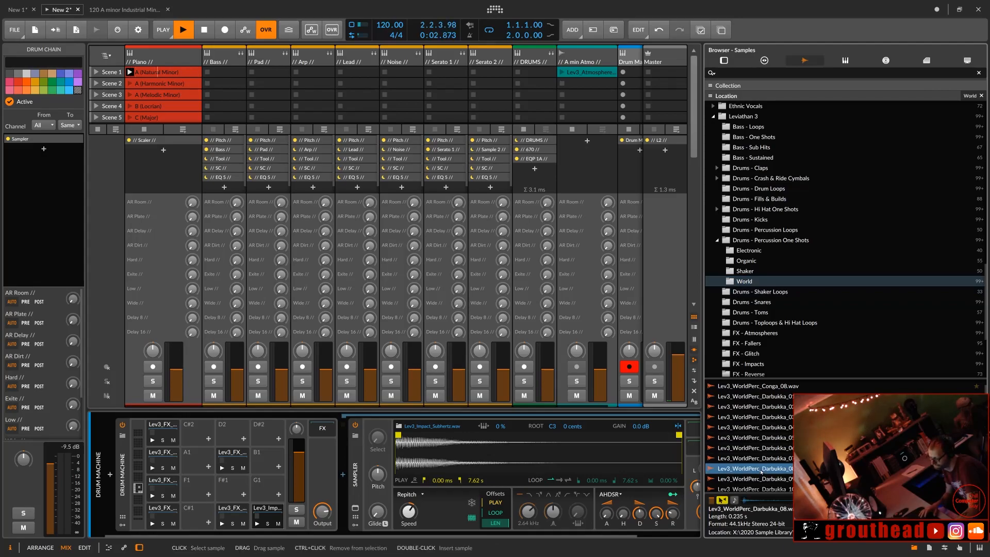
{"action": "left_click", "coordinate": [757, 240]}
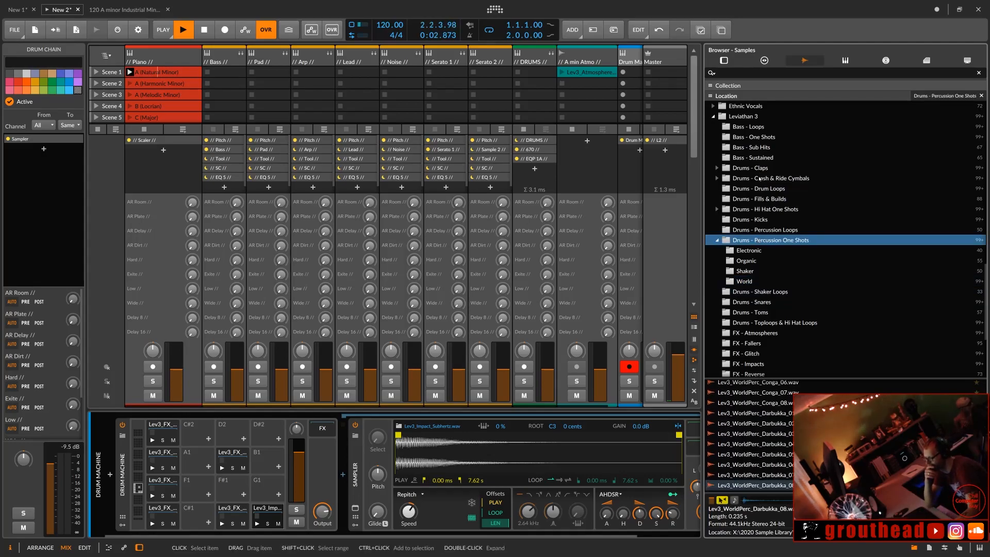
{"action": "left_click", "coordinate": [761, 179]}
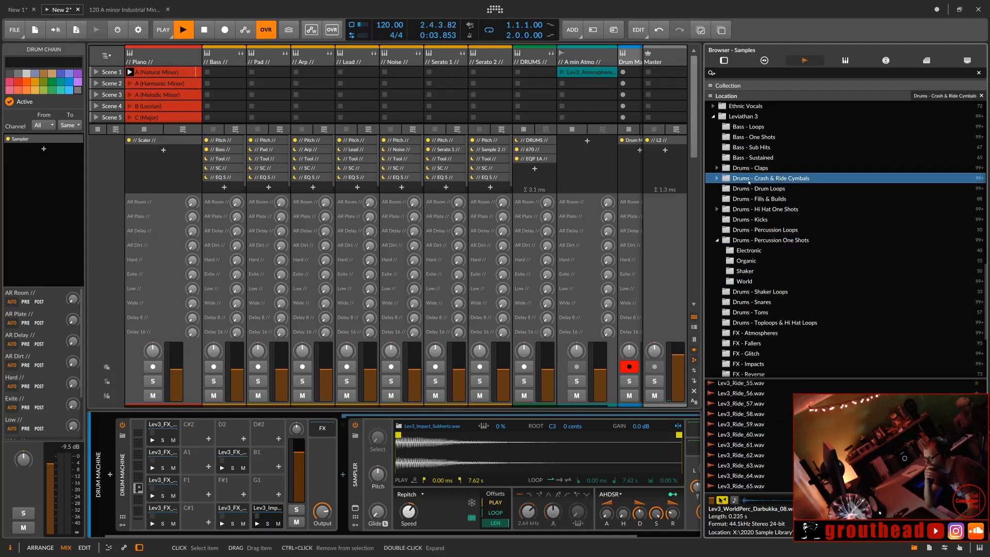
Step: Audition the Lev3_ShiftedClap samples in the Shifted folder of Drums - Claps, from around G#_02 to G_03 and back up to A_01
{"action": "left_click", "coordinate": [717, 169]}
{"action": "left_click", "coordinate": [745, 178]}
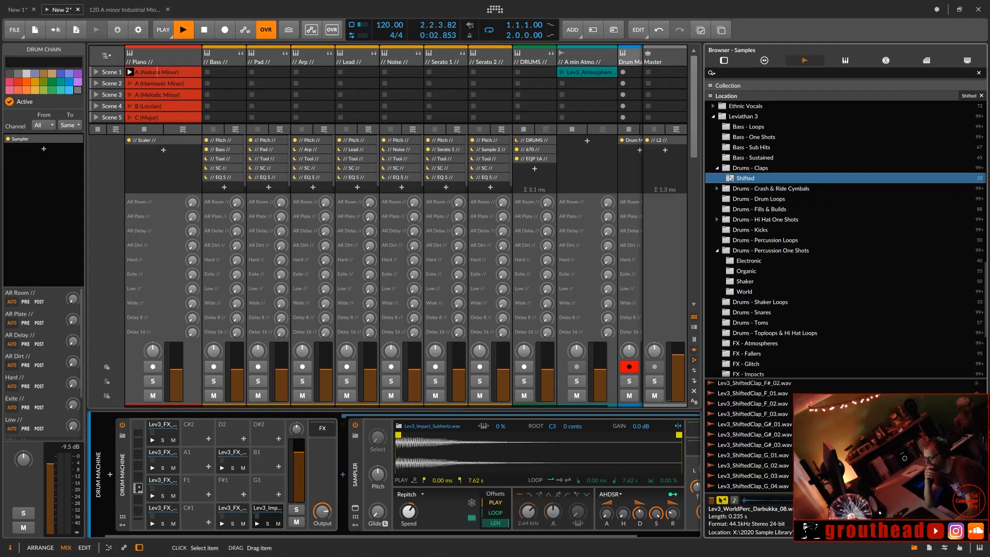
{"action": "left_click", "coordinate": [749, 434]}
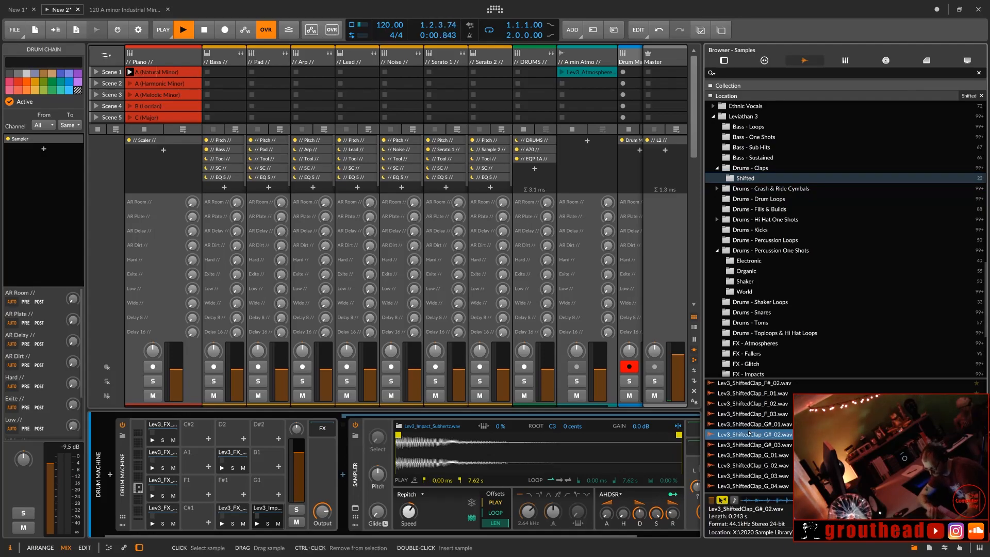
{"action": "key", "text": "Up"}
{"action": "key", "text": "Down"}
{"action": "key", "text": "Down"}
{"action": "key", "text": "Down"}
{"action": "key", "text": "Down"}
{"action": "key", "text": "Down"}
{"action": "key", "text": "Down"}
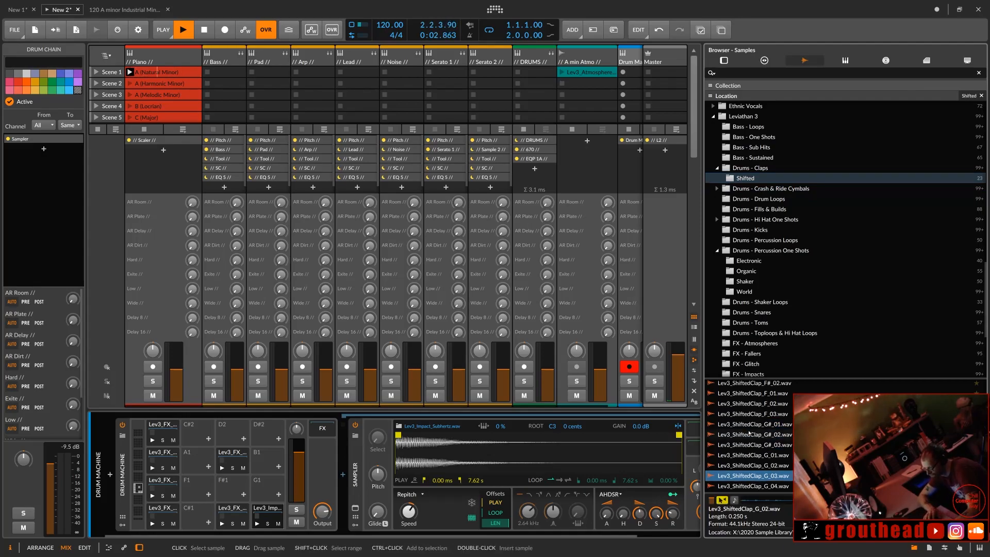
{"action": "key", "text": "Up"}
{"action": "key", "text": "Up"}
{"action": "key", "text": "Up"}
{"action": "key", "text": "Up"}
{"action": "key", "text": "Up"}
{"action": "key", "text": "Up"}
{"action": "key", "text": "Up"}
{"action": "key", "text": "Up"}
{"action": "key", "text": "Up"}
{"action": "key", "text": "Up"}
{"action": "key", "text": "Up"}
{"action": "key", "text": "Up"}
{"action": "key", "text": "Up"}
{"action": "key", "text": "Up"}
{"action": "key", "text": "Up"}
{"action": "key", "text": "Up"}
{"action": "key", "text": "Up"}
{"action": "key", "text": "Up"}
{"action": "key", "text": "Up"}
{"action": "key", "text": "Up"}
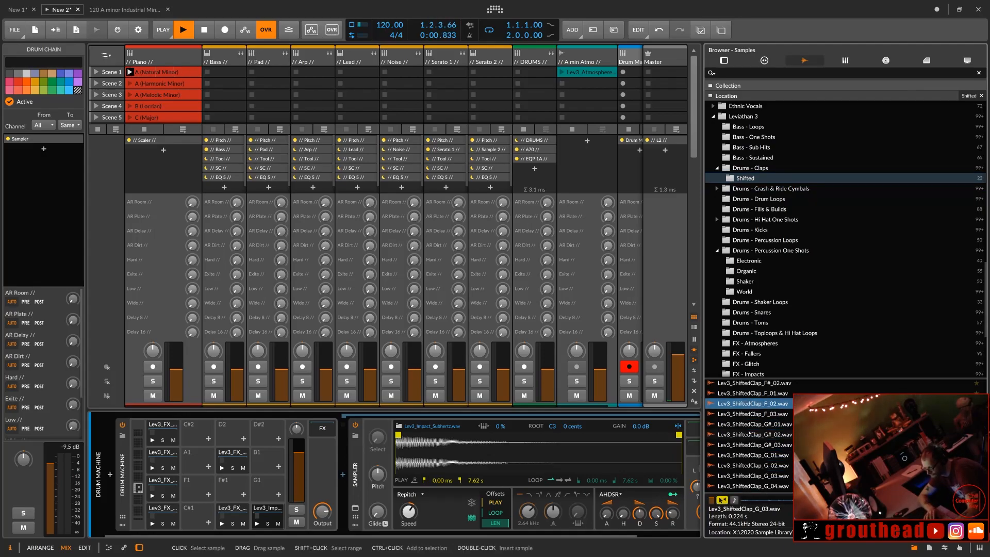
{"action": "key", "text": "Down"}
{"action": "key", "text": "Down"}
{"action": "key", "text": "Down"}
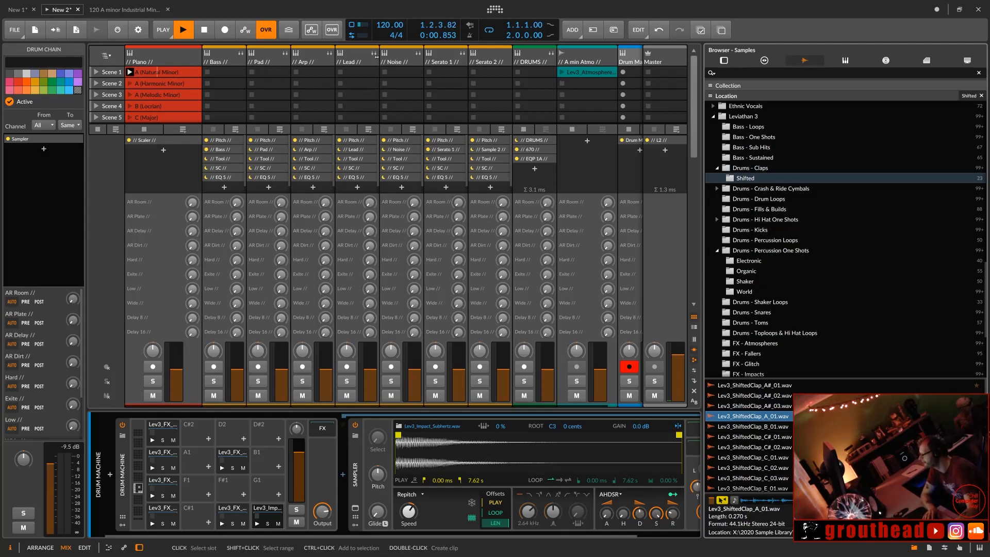
Step: Create an empty clip in Scene 1 of the DRUMS track, open it in an enlarged detail editor and hide the browser
{"action": "double_click", "coordinate": [536, 72]}
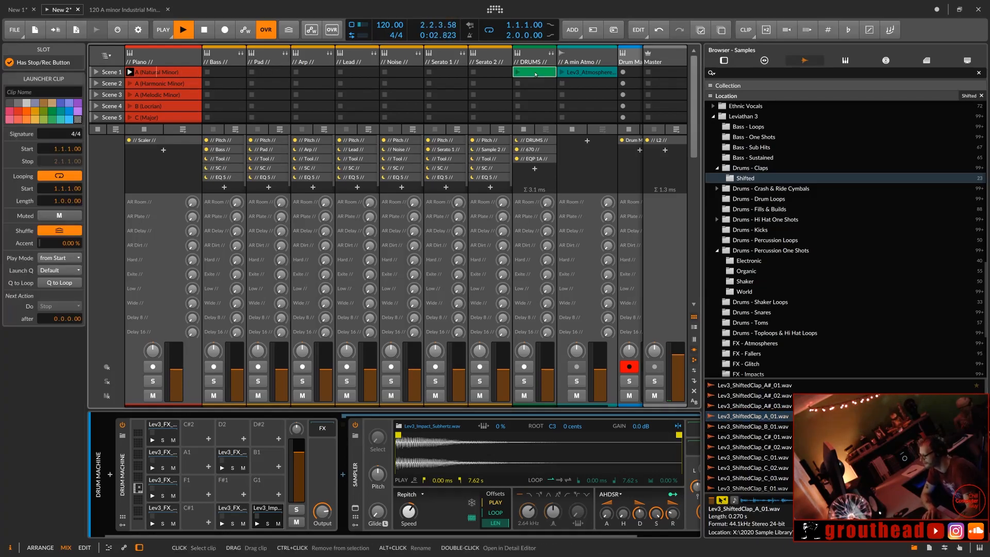
{"action": "double_click", "coordinate": [535, 73]}
{"action": "left_click_drag", "start_coordinate": [302, 444], "coordinate": [302, 309]}
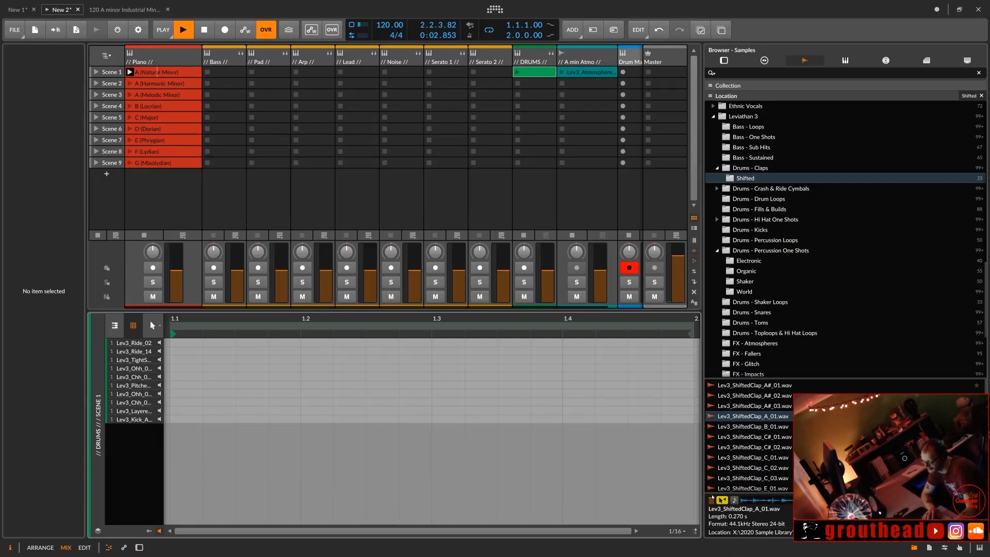
{"action": "key", "text": "b"}
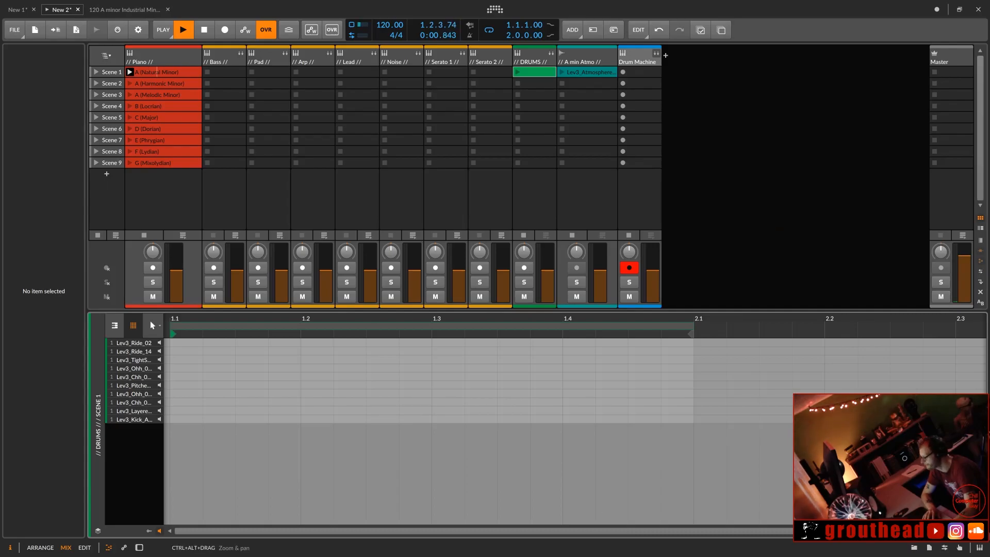
Step: Place a C1 kick note of length 0.0.2.00 at 1.1 and duplicate it onto beats 1.2, 1.3 and 1.4
{"action": "double_click", "coordinate": [190, 420]}
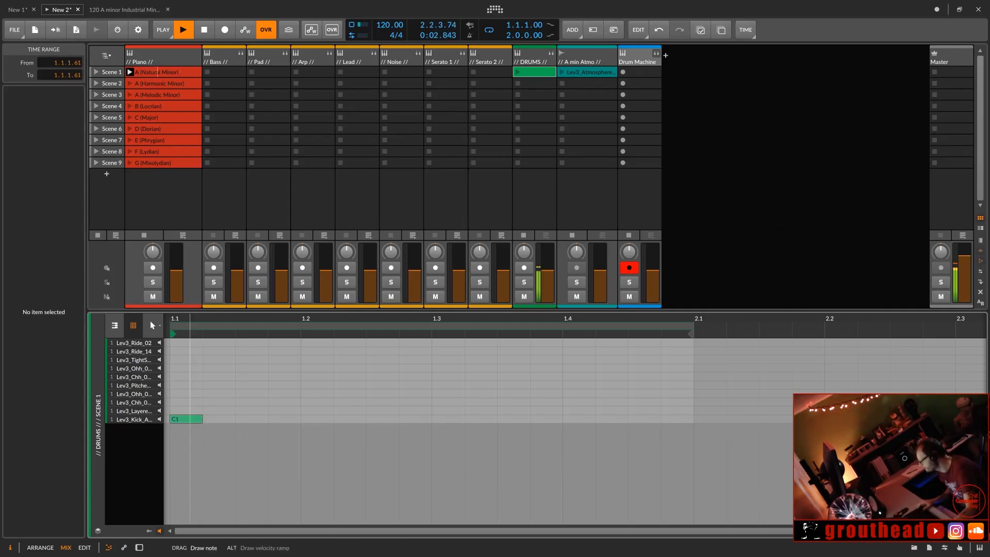
{"action": "left_click_drag", "start_coordinate": [202, 420], "coordinate": [235, 419]}
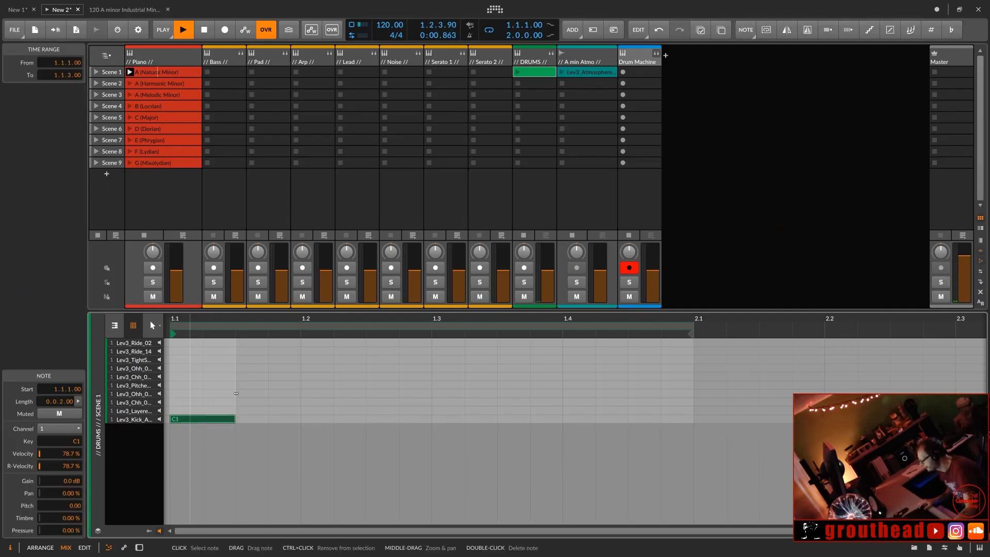
{"action": "left_click_drag", "start_coordinate": [298, 386], "coordinate": [218, 430]}
{"action": "key", "text": "ctrl+d"}
{"action": "key", "text": "ctrl+d"}
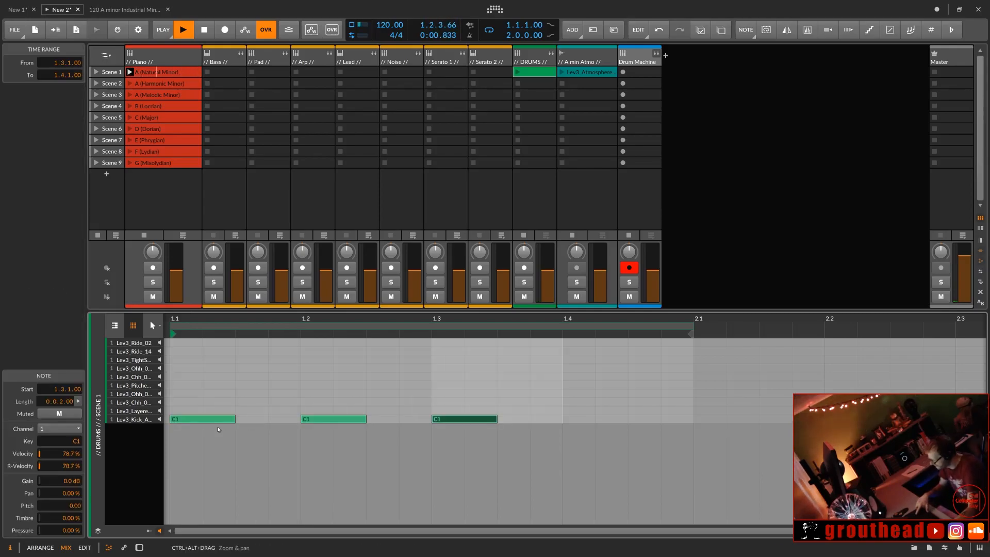
{"action": "key", "text": "ctrl+d"}
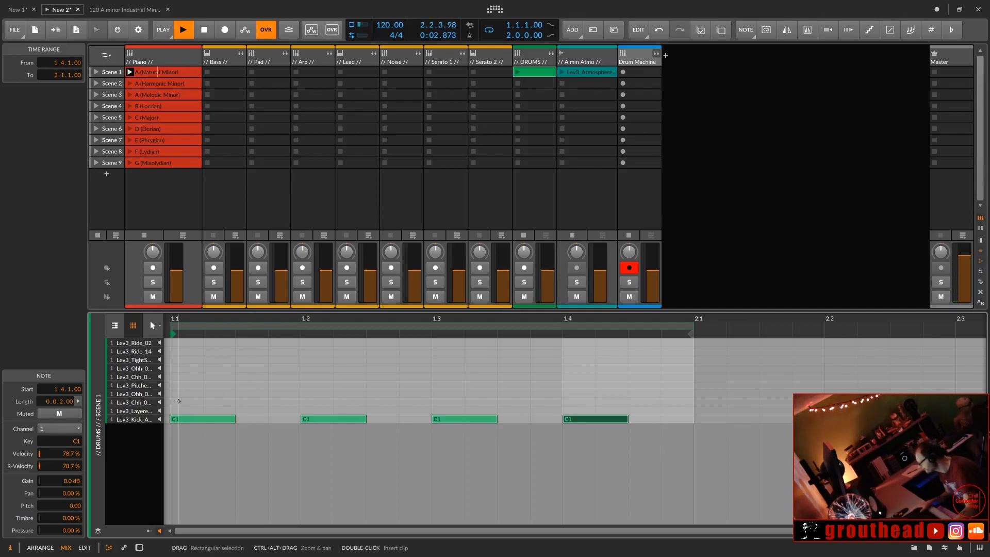
Step: Add a D1 closed hi-hat note of length 0.0.2.00 at 1.1 and duplicate it in eighth notes across the whole bar
{"action": "double_click", "coordinate": [178, 401]}
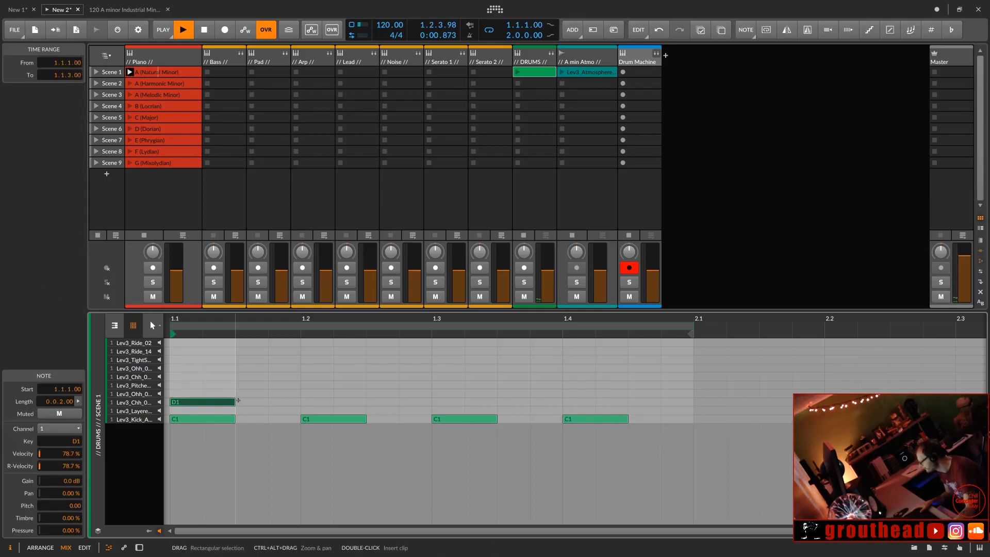
{"action": "key", "text": "ctrl+d"}
{"action": "key", "text": "ctrl+d"}
{"action": "key", "text": "ctrl+d"}
{"action": "key", "text": "ctrl+d"}
{"action": "key", "text": "ctrl+d"}
{"action": "key", "text": "ctrl+d"}
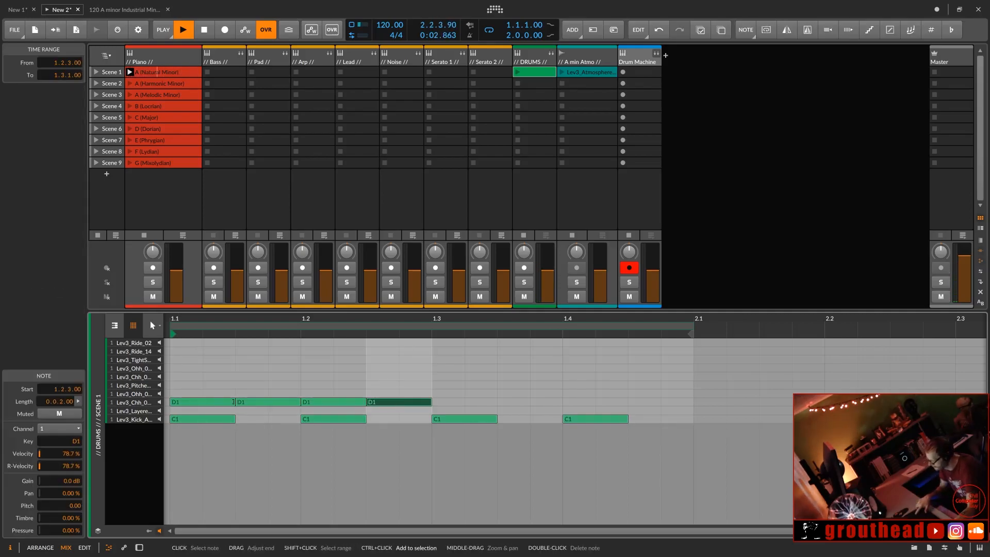
{"action": "key", "text": "ctrl+d"}
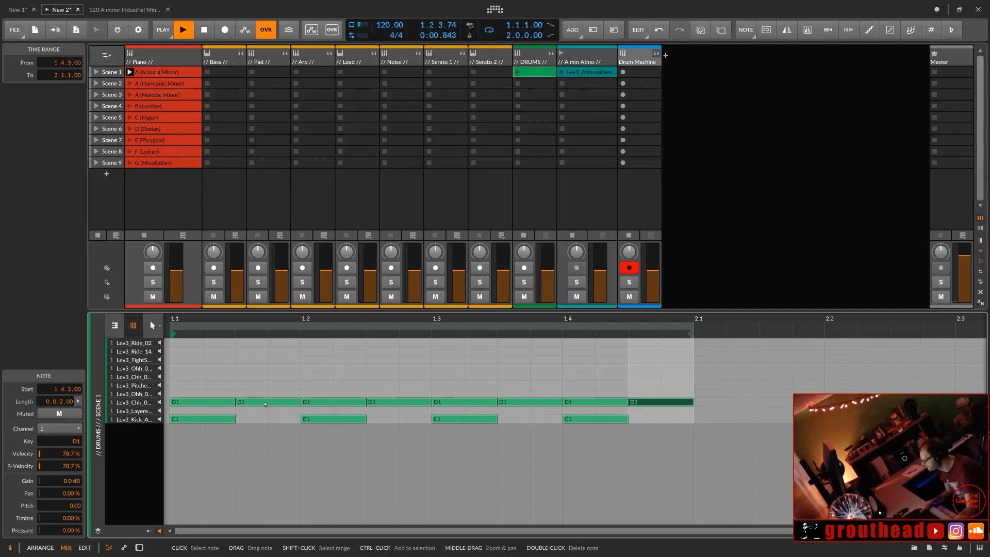
Step: Shorten the D1 hats to sixteenths at 1.1.3 and 1.2.4, and fill the gaps with F#1 hats at 1.1.4 and 1.2.3
{"action": "left_click_drag", "start_coordinate": [298, 403], "coordinate": [269, 402]}
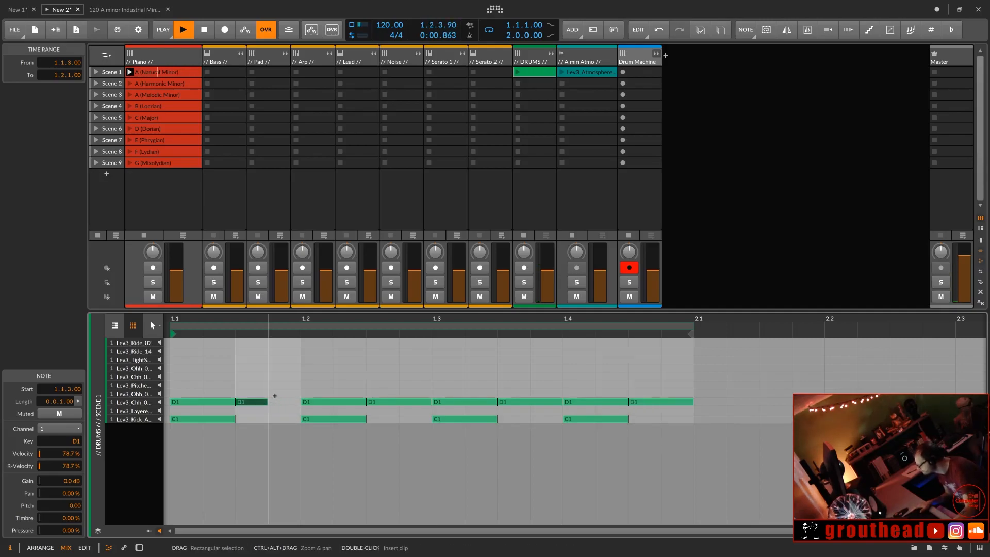
{"action": "double_click", "coordinate": [276, 377]}
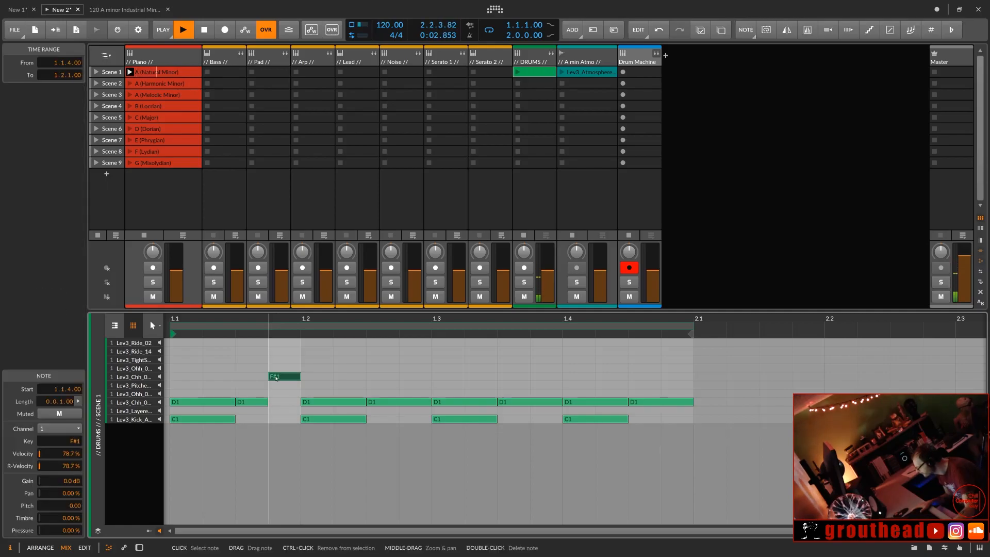
{"action": "left_click", "coordinate": [414, 404]}
{"action": "mouse_move", "coordinate": [414, 403]}
{"action": "left_mouse_down"}
{"action": "mouse_move", "coordinate": [402, 405]}
{"action": "mouse_move", "coordinate": [424, 404]}
{"action": "left_mouse_up"}
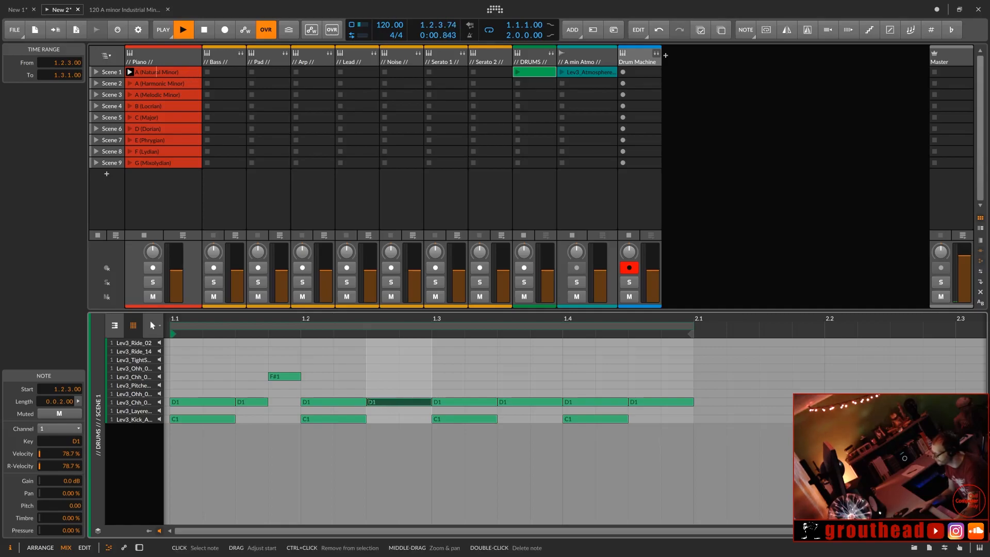
{"action": "left_click_drag", "start_coordinate": [367, 402], "coordinate": [384, 378]}
Step: Try a D2 note at 1.2.4 on the Lev3_Ride_14 lane and remove it
{"action": "double_click", "coordinate": [423, 354]}
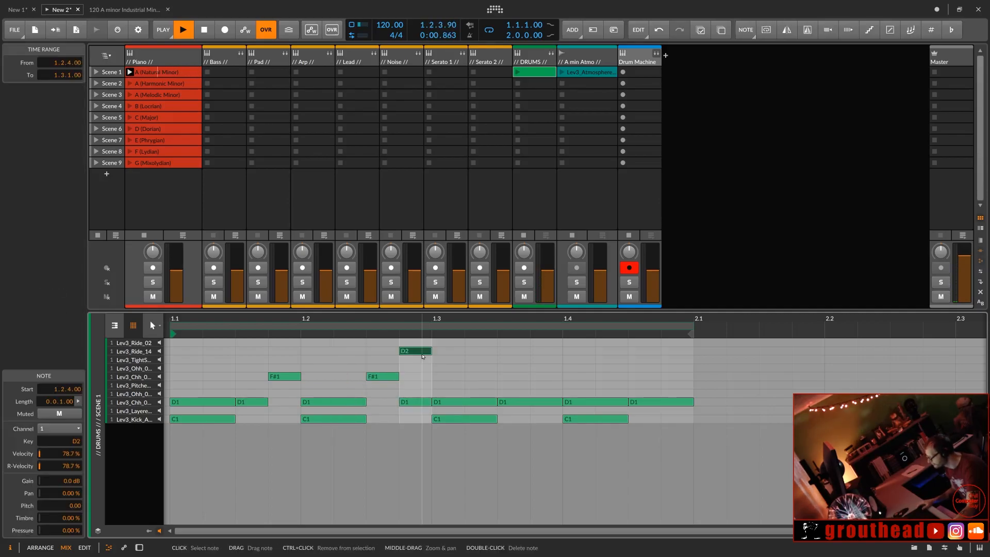
{"action": "double_click", "coordinate": [423, 353]}
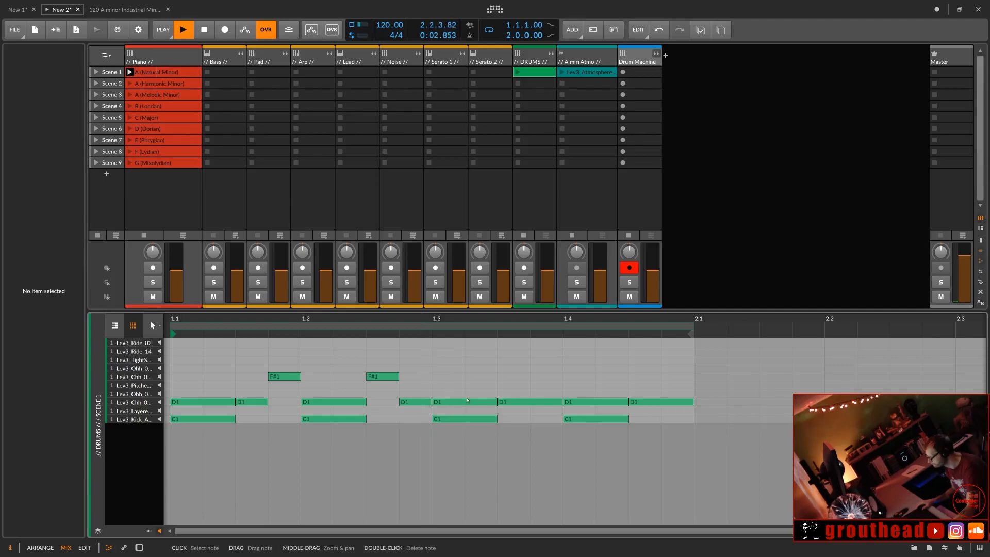
Step: Delete the D1 hats from 1.3 to 2.1 and duplicate the first half's D1 and F#1 hat notes into that range
{"action": "left_click_drag", "start_coordinate": [691, 379], "coordinate": [449, 403]}
{"action": "key", "text": "Delete"}
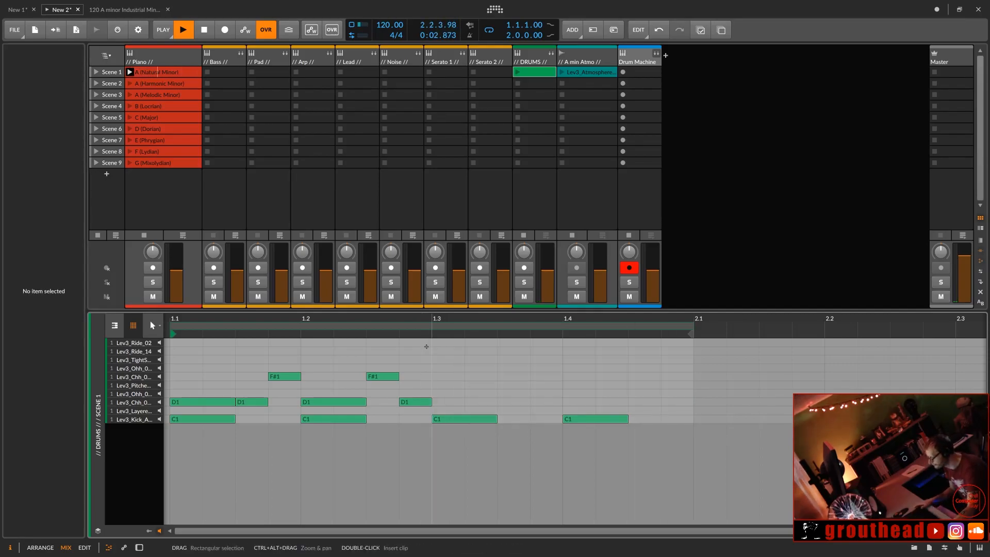
{"action": "left_click_drag", "start_coordinate": [428, 341], "coordinate": [173, 406]}
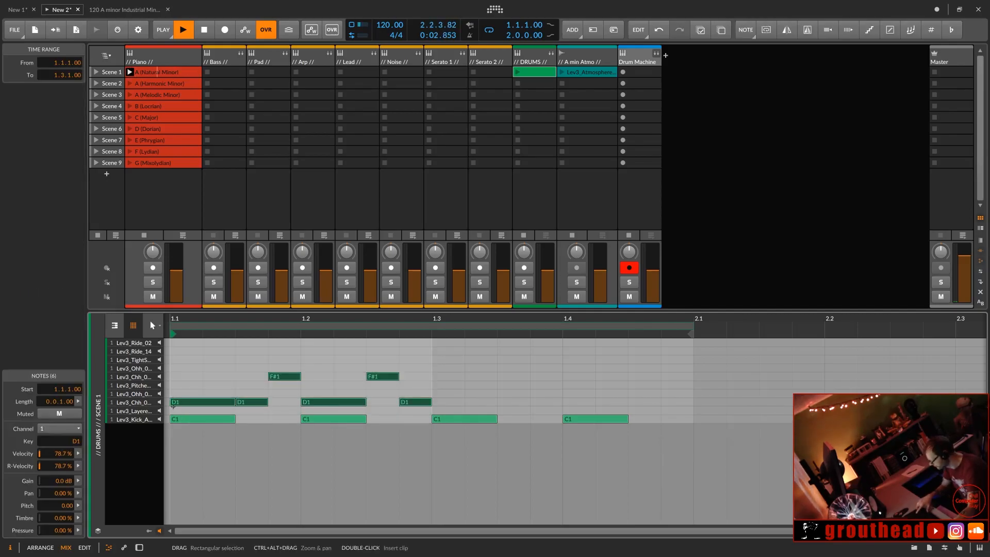
{"action": "key", "text": "ctrl+d"}
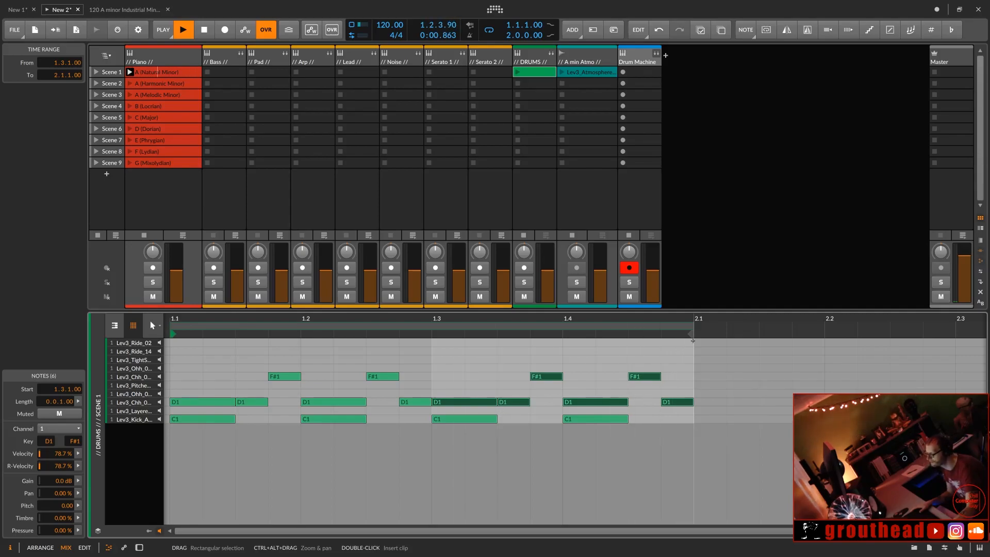
Step: Double the clip's content to two bars and add a sixteenth-note C1 kick at 2.4.4
{"action": "left_click", "coordinate": [760, 56]}
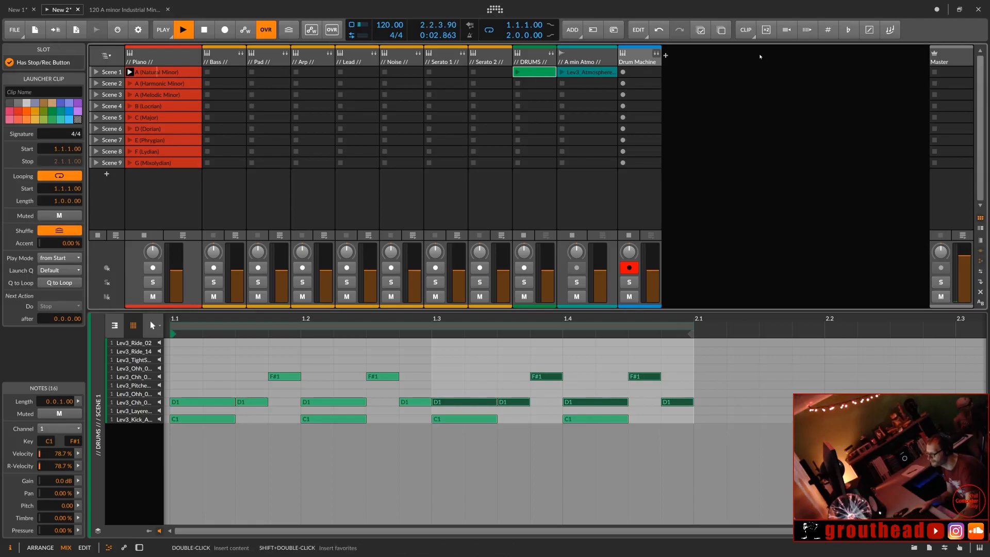
{"action": "left_click", "coordinate": [766, 30]}
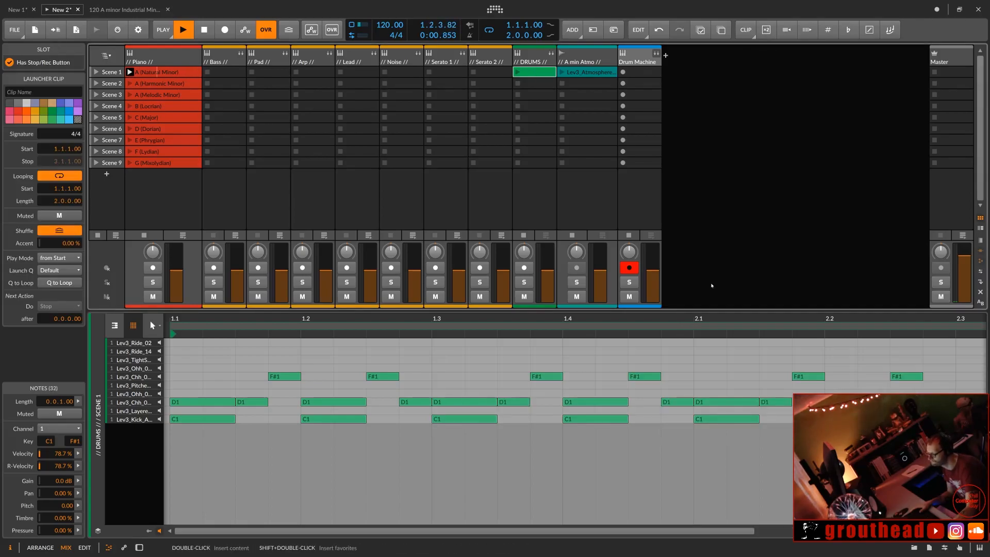
{"action": "left_click_drag", "start_coordinate": [710, 319], "coordinate": [666, 263]}
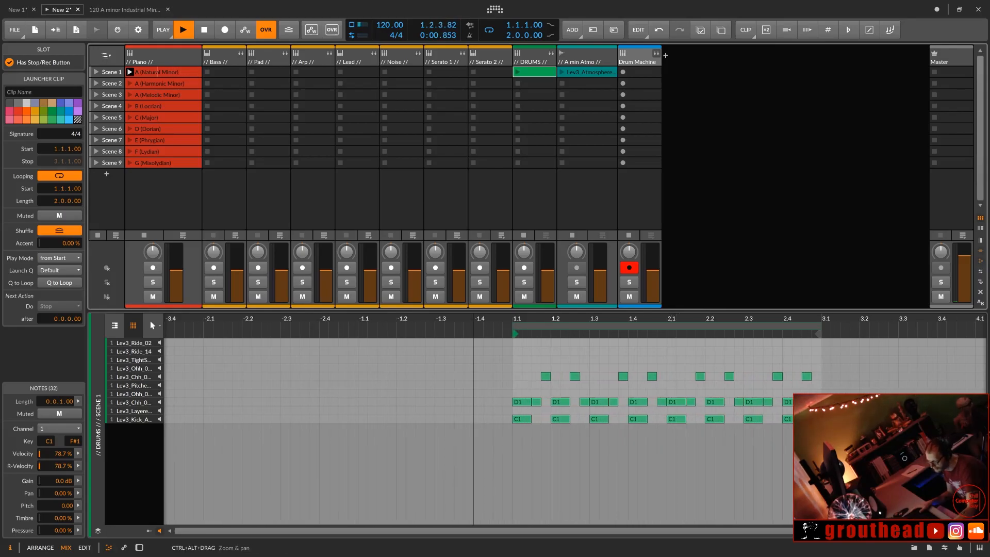
{"action": "double_click", "coordinate": [817, 420]}
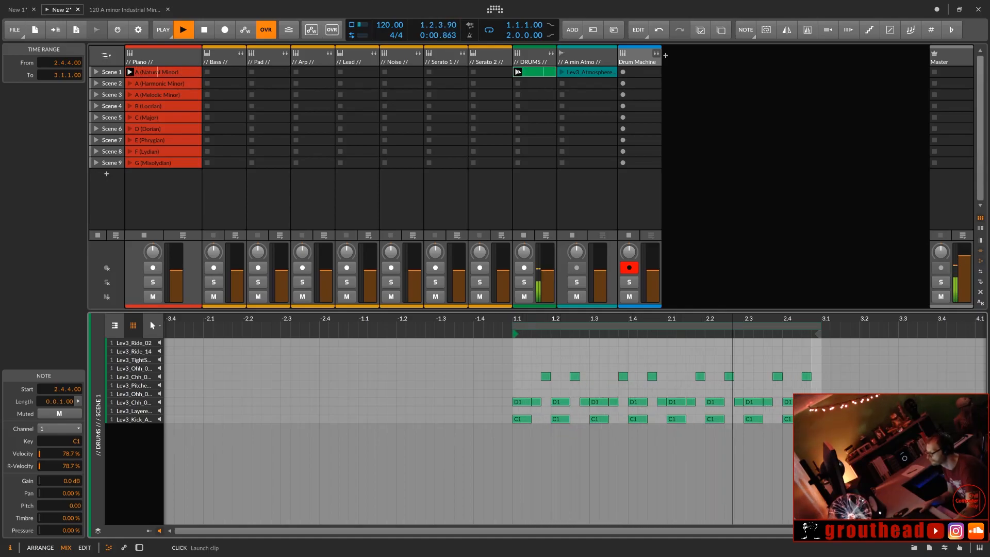
{"action": "key", "text": "space"}
Step: Select all D1 and F#1 hat notes, show their velocities, randomize them with Chaos, and play the clip
{"action": "left_click_drag", "start_coordinate": [502, 364], "coordinate": [861, 407]}
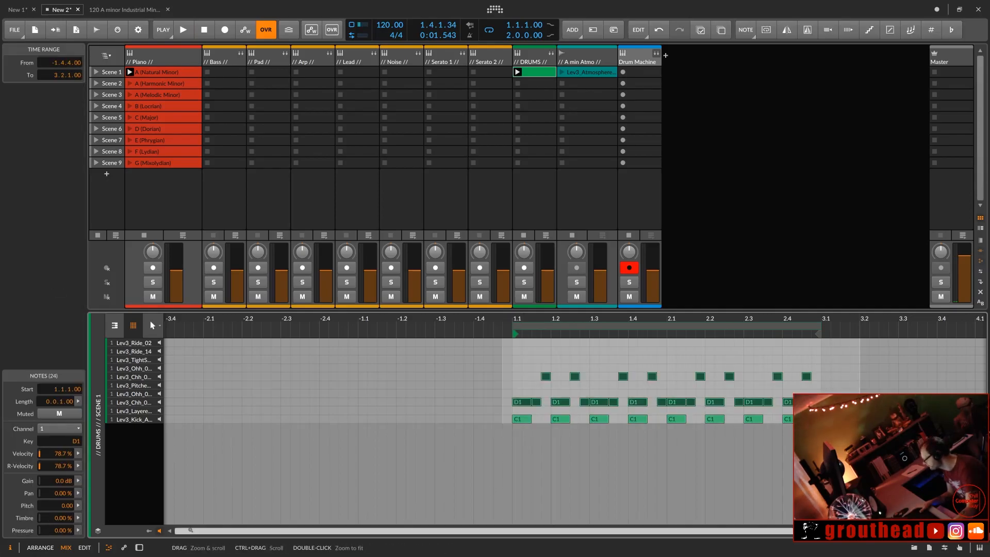
{"action": "left_click", "coordinate": [150, 530]}
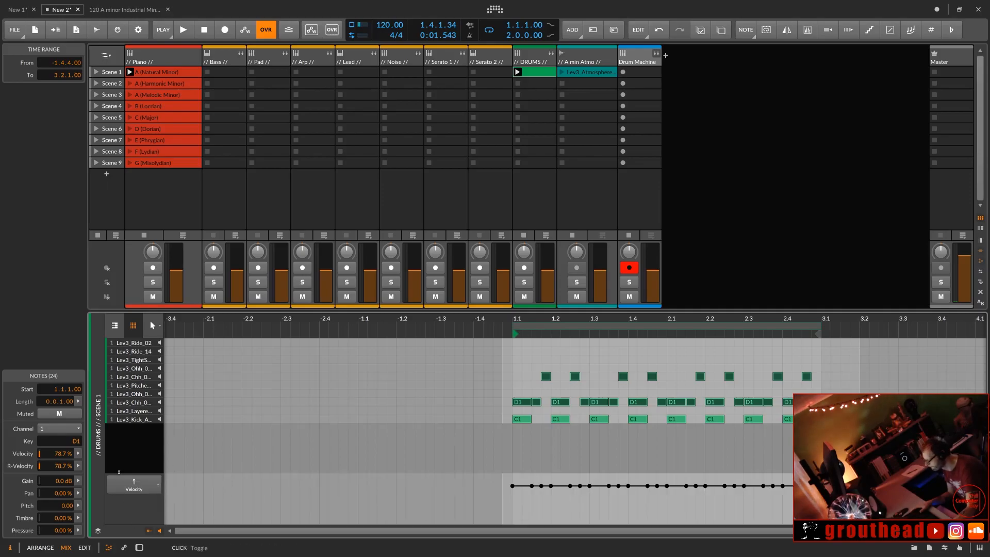
{"action": "left_click", "coordinate": [79, 454]}
{"action": "left_click_drag", "start_coordinate": [225, 484], "coordinate": [226, 447]}
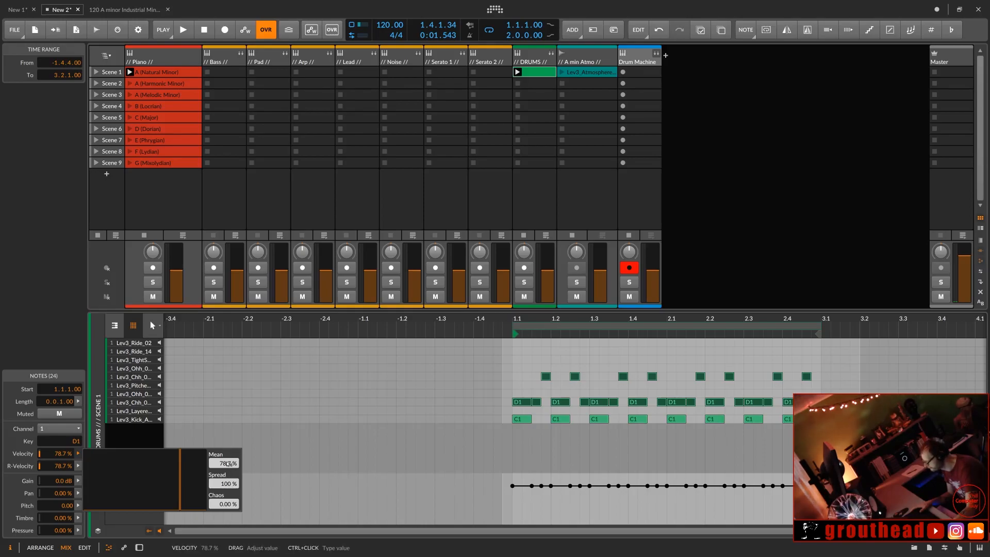
{"action": "left_click_drag", "start_coordinate": [232, 508], "coordinate": [232, 494]}
{"action": "key", "text": "space"}
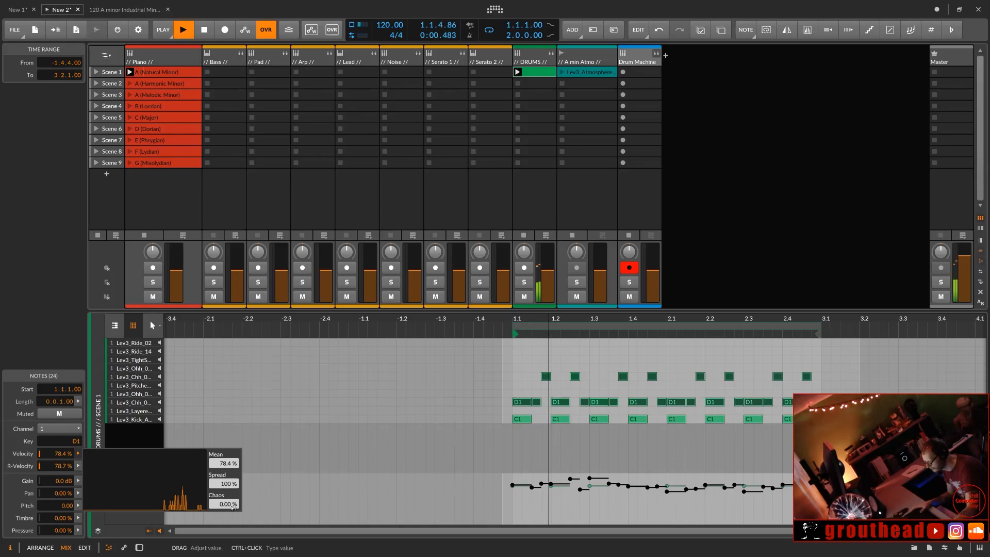
Step: Set the selected hats' velocity mean to 79.9% and restore the spread to 100%
{"action": "mouse_move", "coordinate": [225, 463]}
{"action": "left_mouse_down"}
{"action": "mouse_move", "coordinate": [225, 480]}
{"action": "mouse_move", "coordinate": [229, 467]}
{"action": "left_mouse_up"}
{"action": "key", "text": "ctrl+z"}
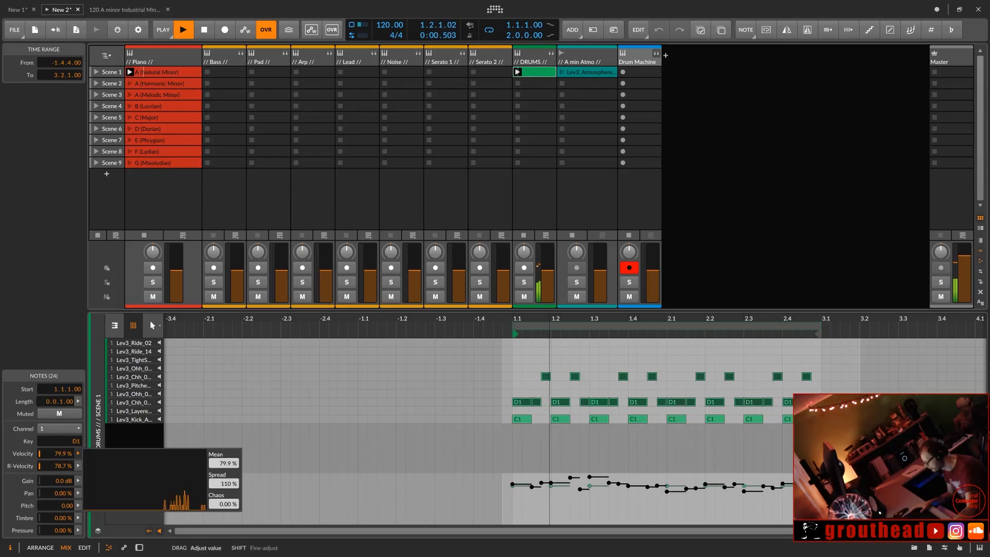
{"action": "left_click_drag", "start_coordinate": [232, 506], "coordinate": [232, 507]}
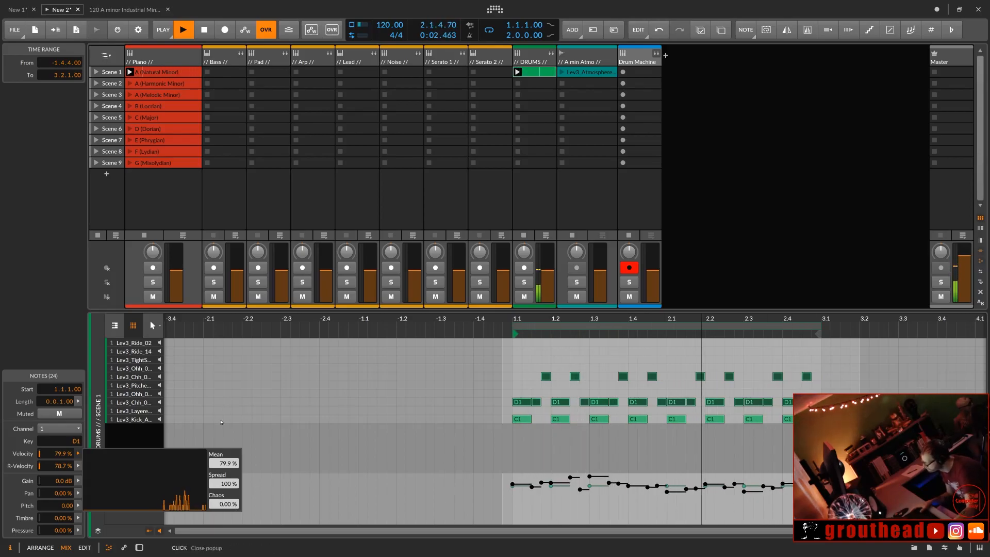
{"action": "left_click", "coordinate": [137, 426]}
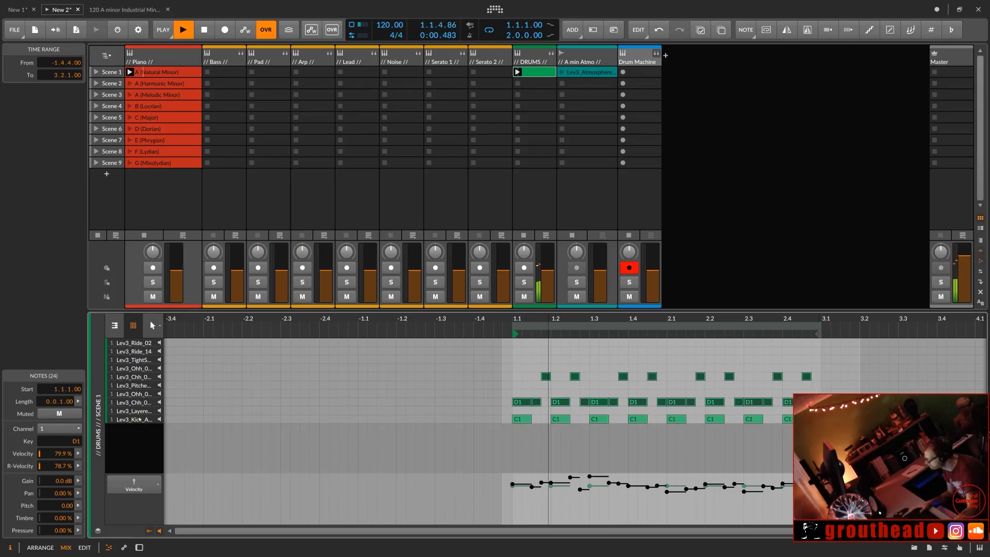
Step: Select all notes on the Lev3_Kick lane and stop playback
{"action": "left_click", "coordinate": [135, 420]}
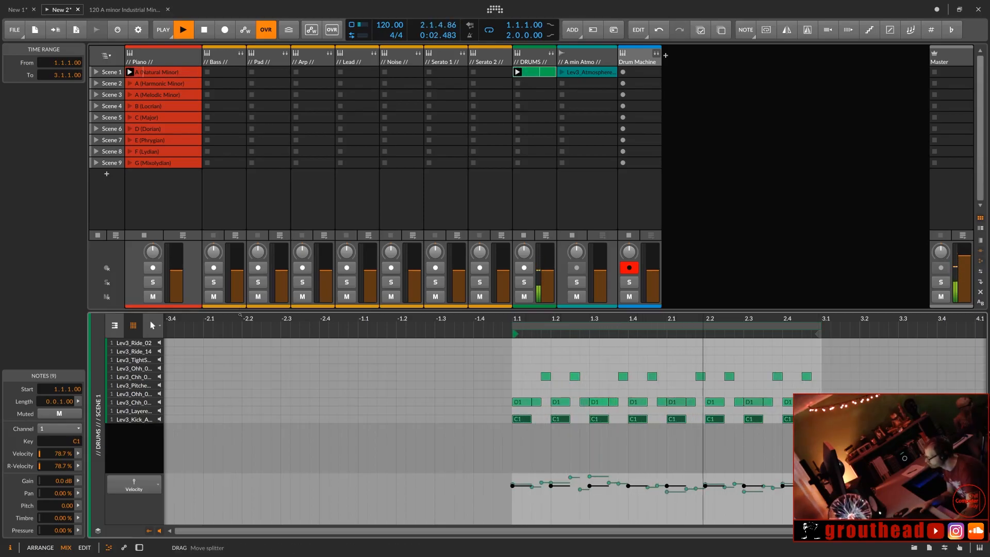
{"action": "key", "text": "space"}
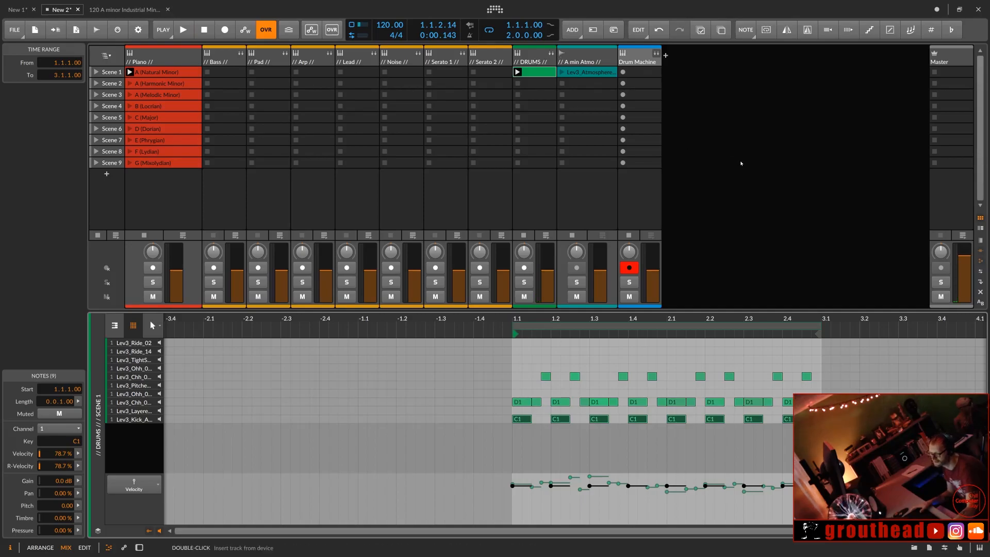
{"action": "left_click_drag", "start_coordinate": [859, 319], "coordinate": [965, 351]}
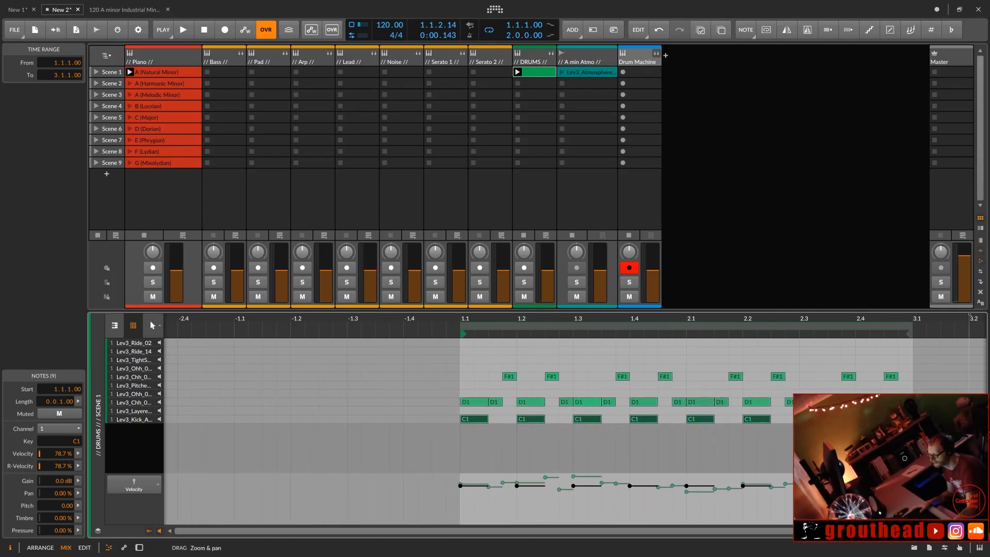
Step: Hide the note editor to reveal the full mixer, and play the clip with the DRUMS track soloed
{"action": "left_click", "coordinate": [109, 548]}
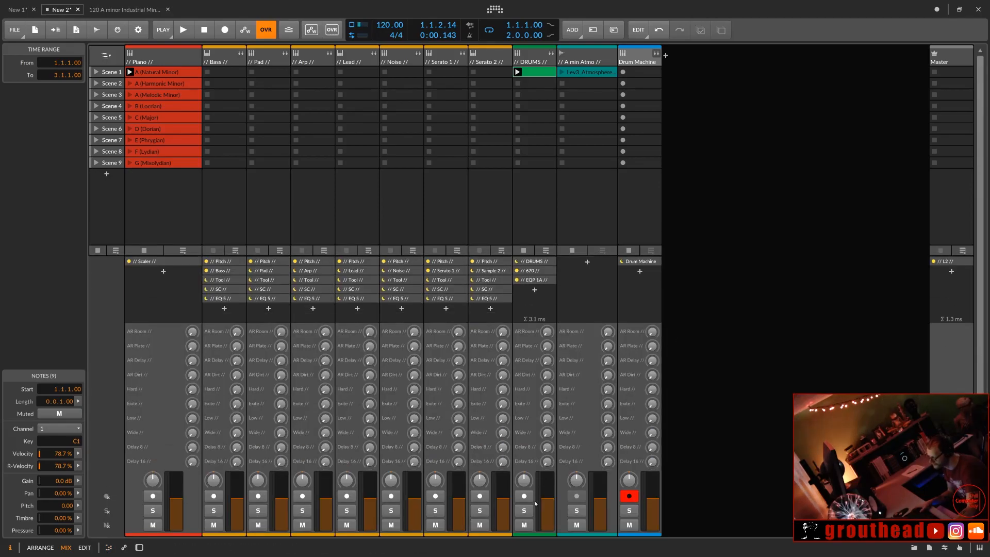
{"action": "left_click", "coordinate": [524, 511]}
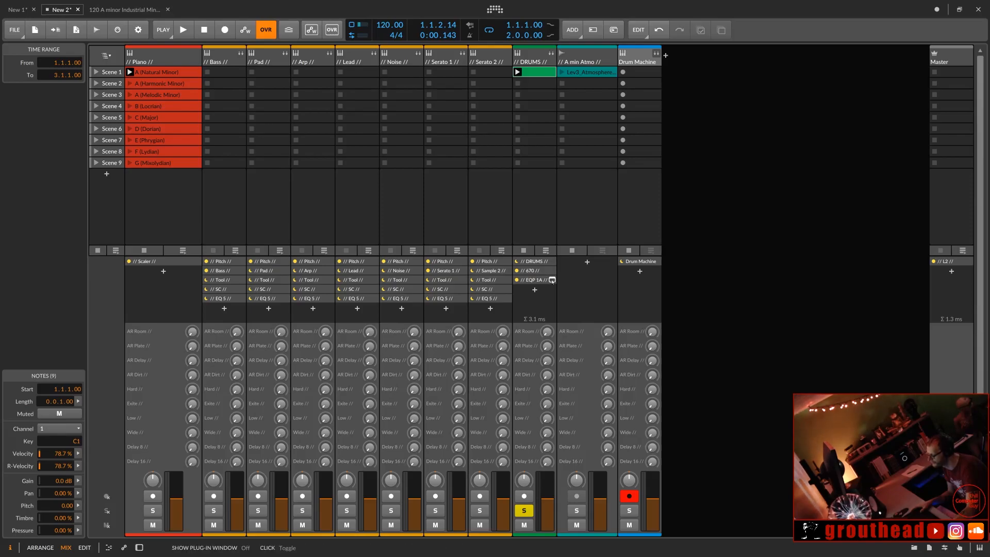
{"action": "key", "text": "space"}
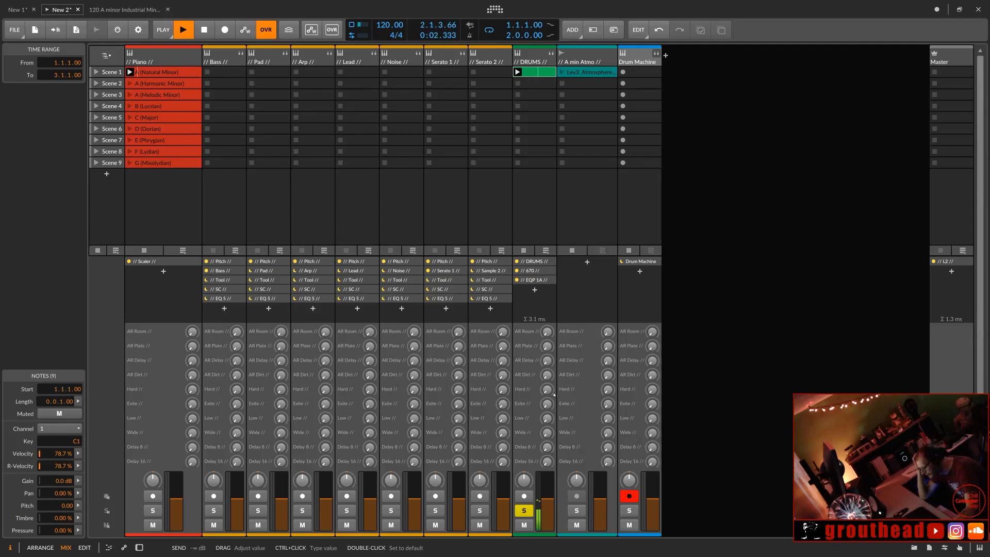
Step: Try raising the DRUMS track's Hard, AR Dirt and AR Room sends during playback
{"action": "mouse_move", "coordinate": [547, 389]}
{"action": "left_mouse_down"}
{"action": "mouse_move", "coordinate": [547, 374]}
{"action": "mouse_move", "coordinate": [547, 388]}
{"action": "left_mouse_up"}
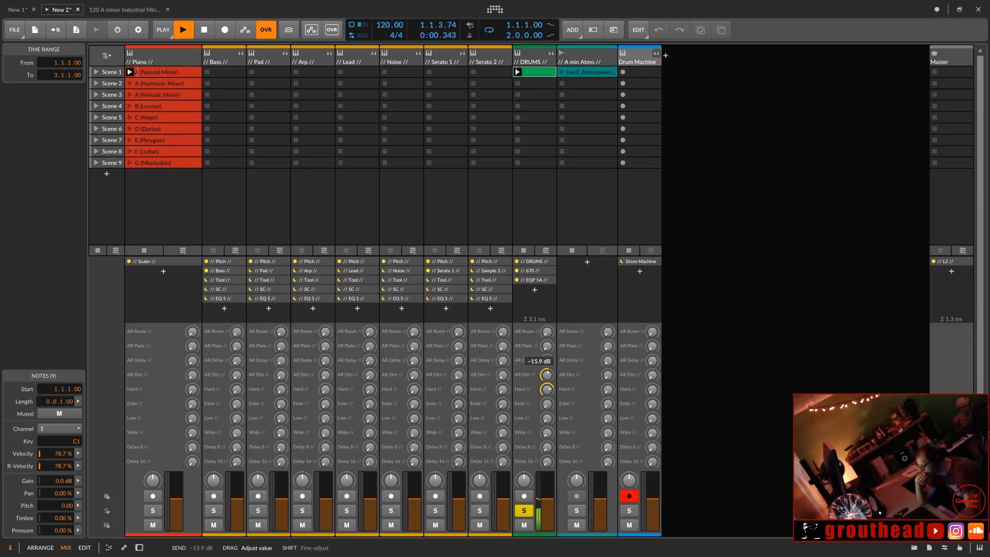
{"action": "left_click_drag", "start_coordinate": [547, 375], "coordinate": [553, 409]}
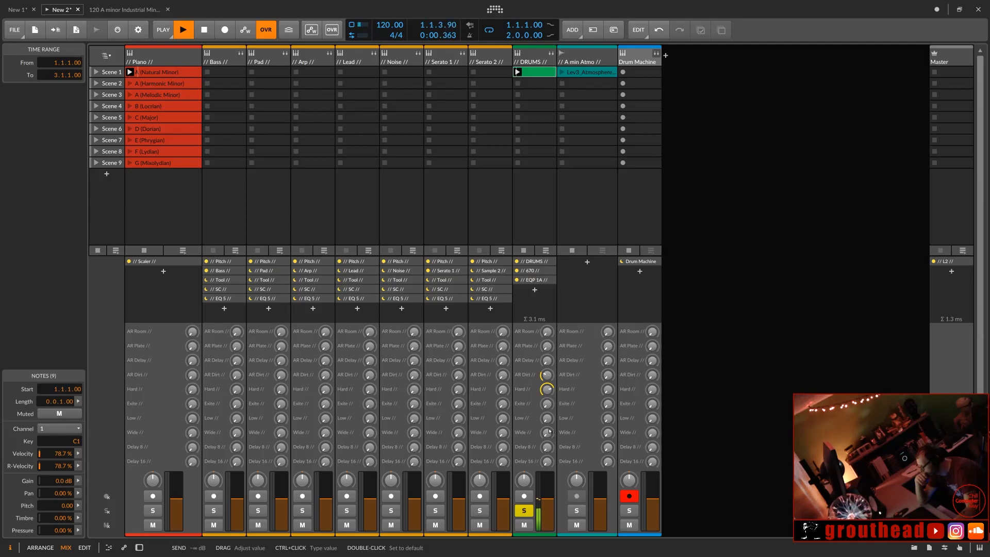
{"action": "mouse_move", "coordinate": [547, 347]}
{"action": "left_mouse_down"}
{"action": "mouse_move", "coordinate": [547, 369]}
{"action": "mouse_move", "coordinate": [546, 339]}
{"action": "left_mouse_up"}
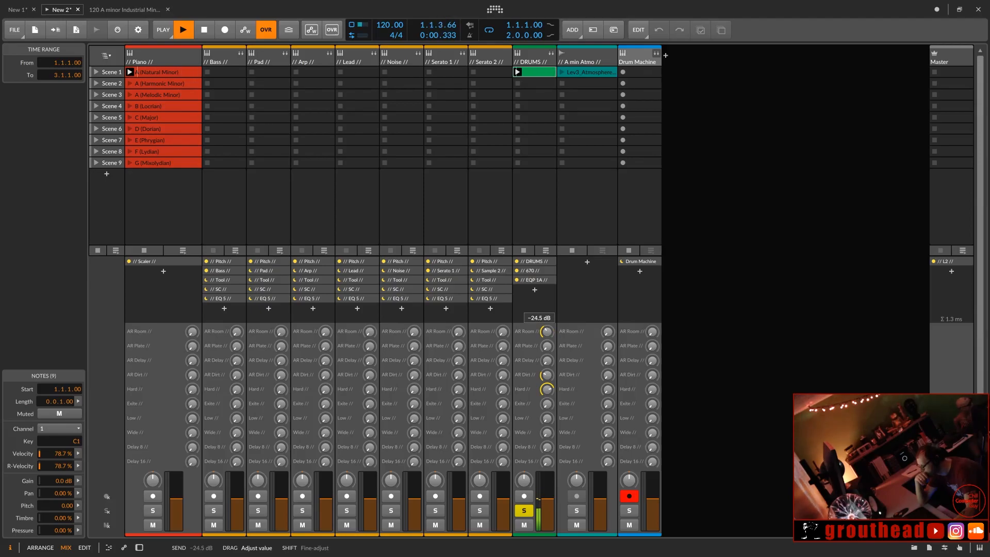
{"action": "left_click_drag", "start_coordinate": [546, 339], "coordinate": [545, 342]}
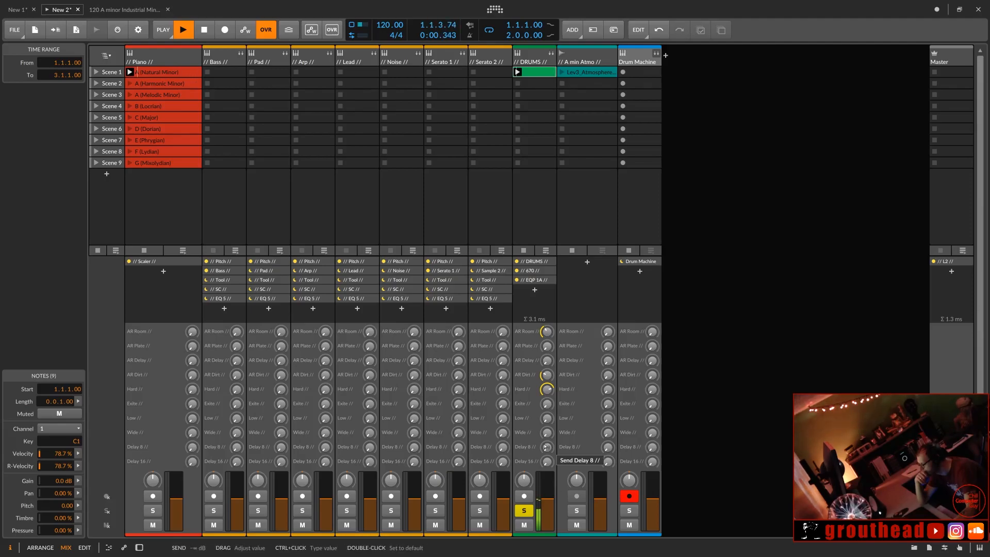
Step: Expand the DRUMS track into its individual pad channels and reset the track's own Hard, AR Dirt and AR Room sends
{"action": "left_click", "coordinate": [551, 53]}
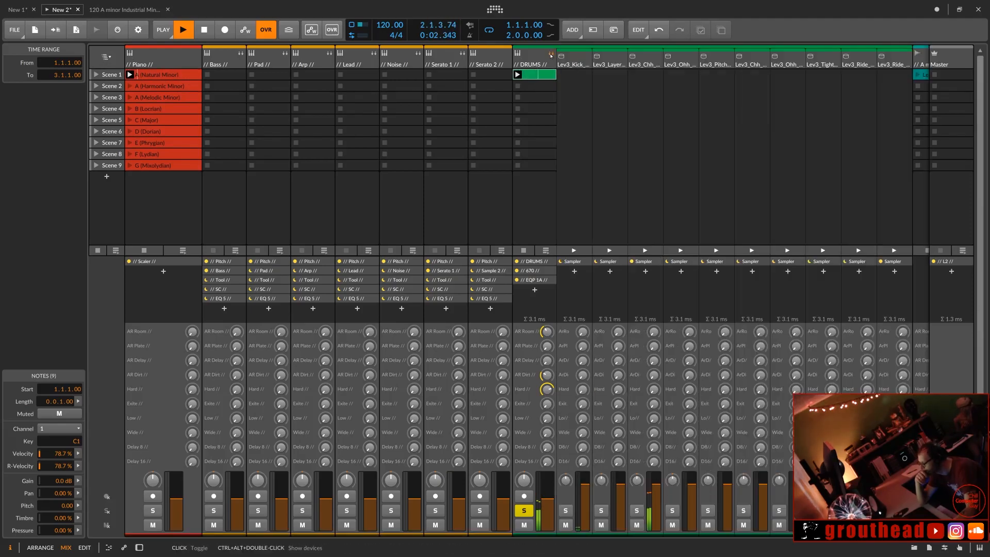
{"action": "key", "text": "space"}
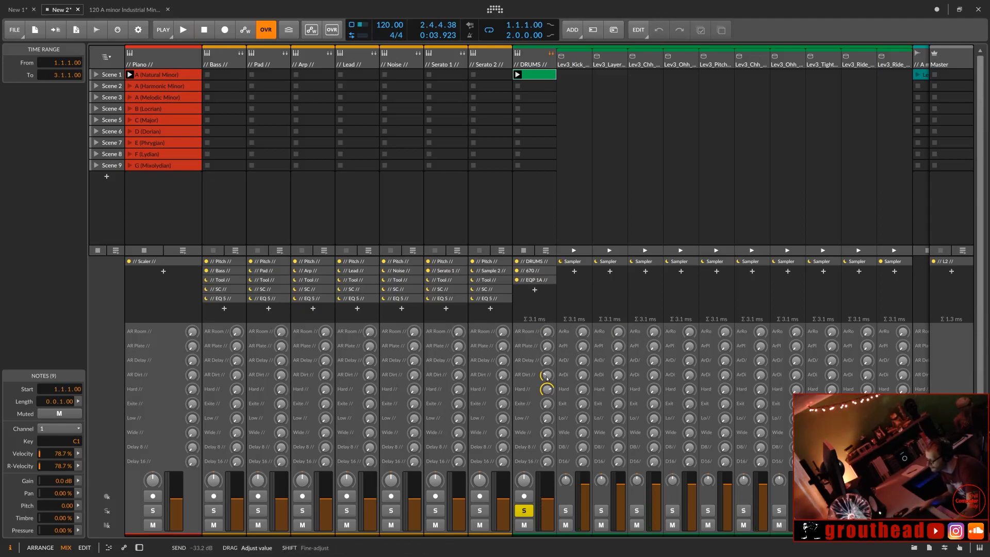
{"action": "key", "text": "space"}
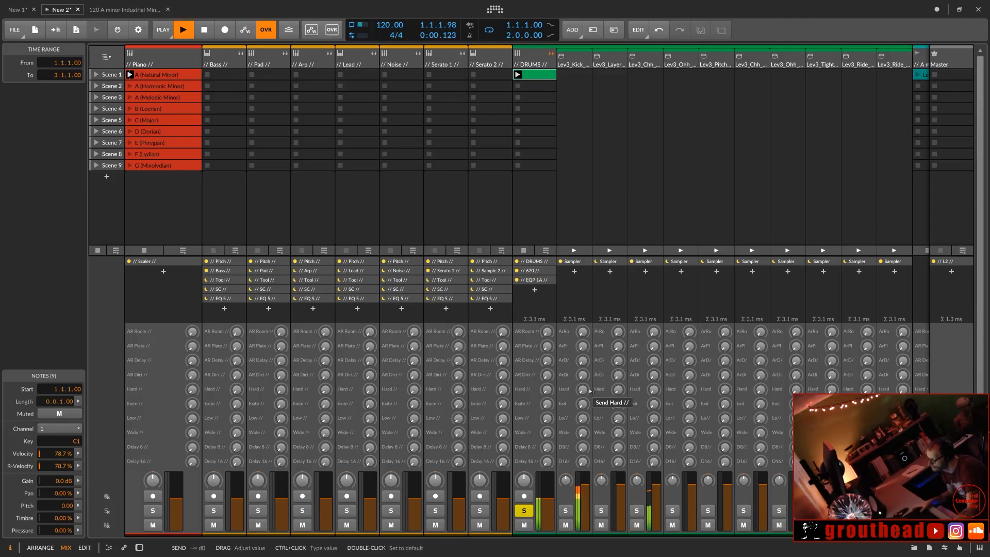
Step: Raise the Lev3_Kick channel's Hard send slightly and set its AR Room send to -40.1 dB
{"action": "left_click_drag", "start_coordinate": [583, 390], "coordinate": [579, 367]}
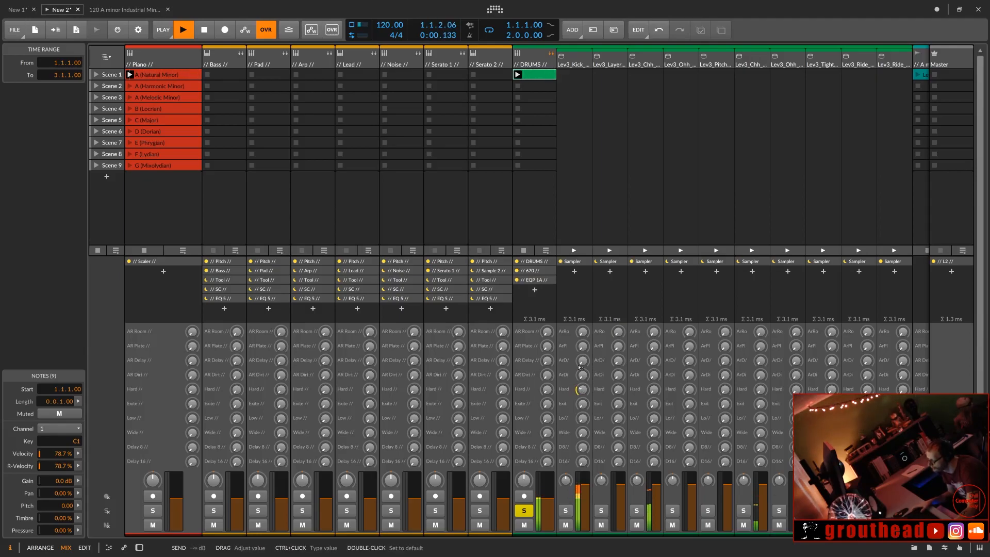
{"action": "left_click_drag", "start_coordinate": [583, 334], "coordinate": [583, 331]}
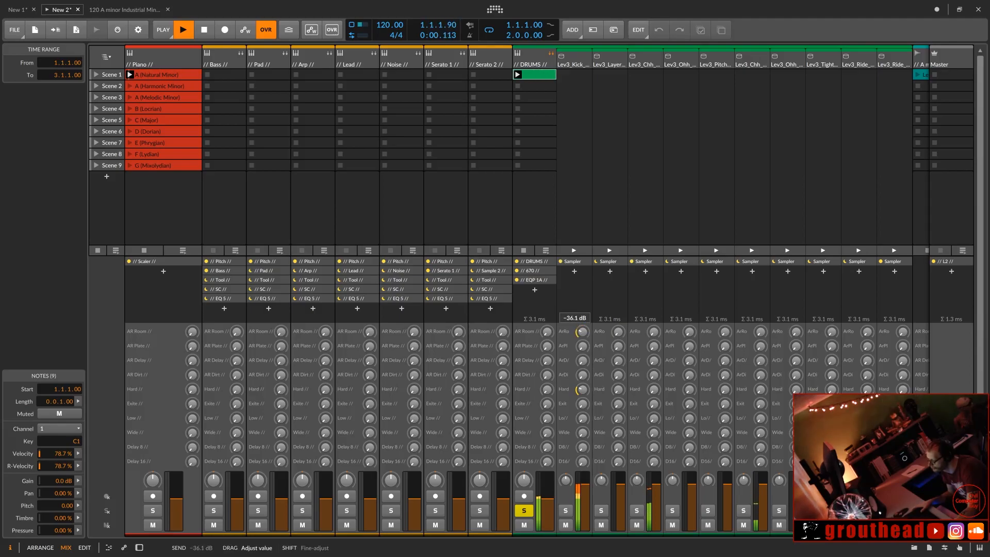
{"action": "left_click_drag", "start_coordinate": [582, 332], "coordinate": [582, 333]}
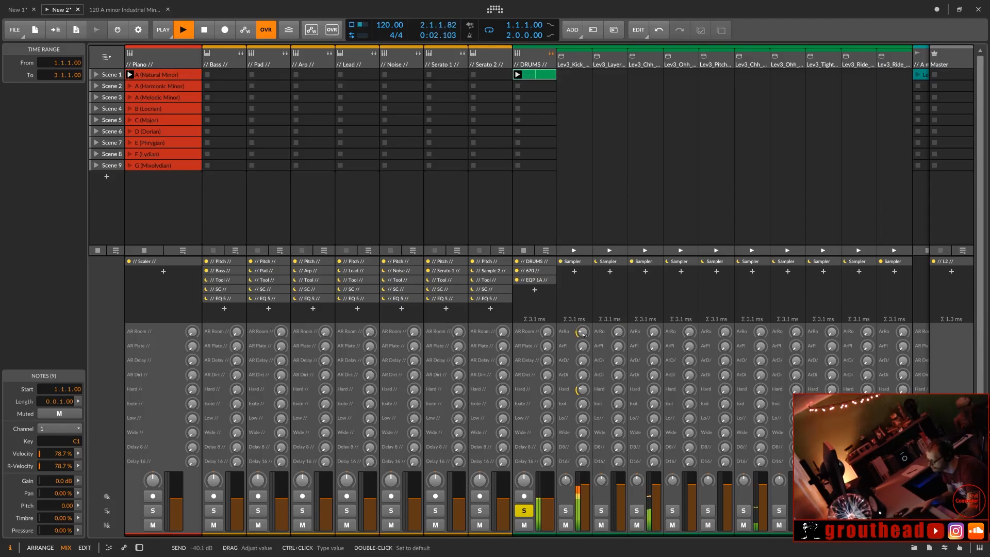
Step: Raise the first Lev3_Chh channel's Delay 16, AR Room and AR Dirt sends, and bring its Exite send to about -29.1 dB
{"action": "left_click_drag", "start_coordinate": [654, 462], "coordinate": [654, 470]}
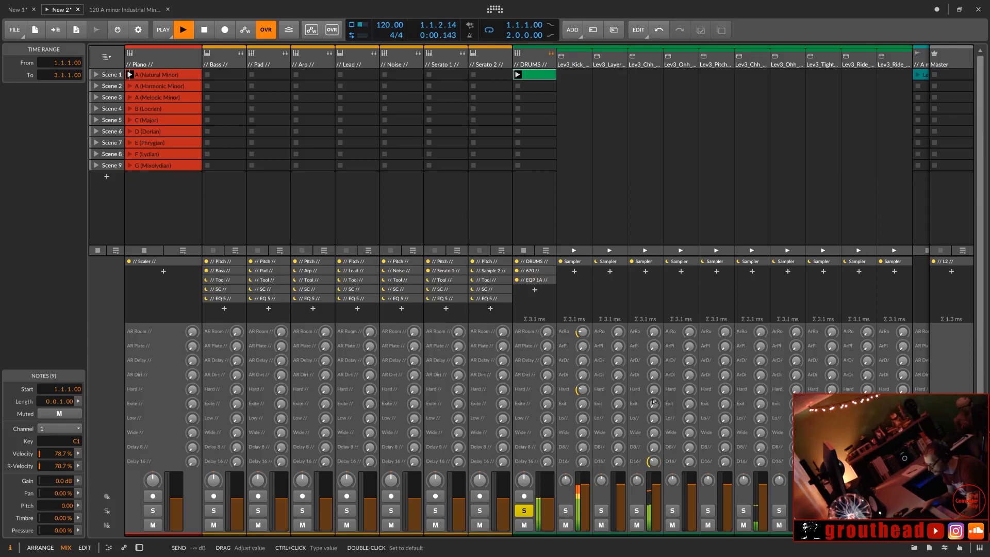
{"action": "left_click_drag", "start_coordinate": [654, 335], "coordinate": [654, 340]}
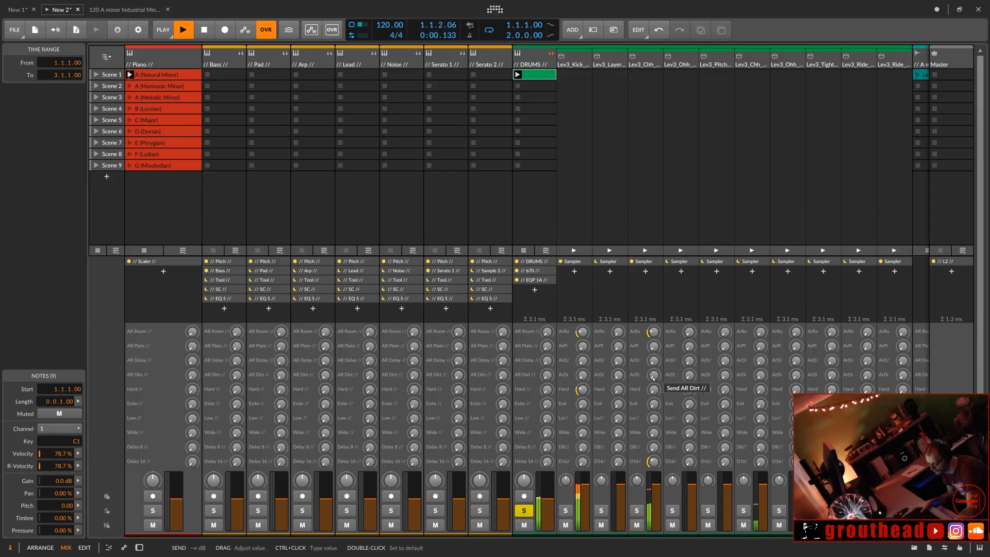
{"action": "left_click_drag", "start_coordinate": [654, 380], "coordinate": [654, 375]}
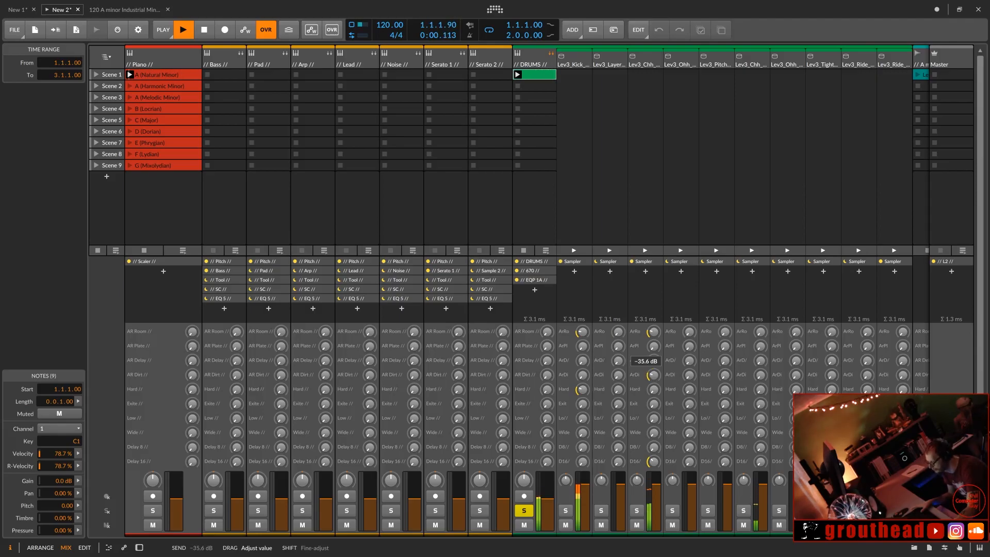
{"action": "left_click_drag", "start_coordinate": [654, 379], "coordinate": [654, 379]}
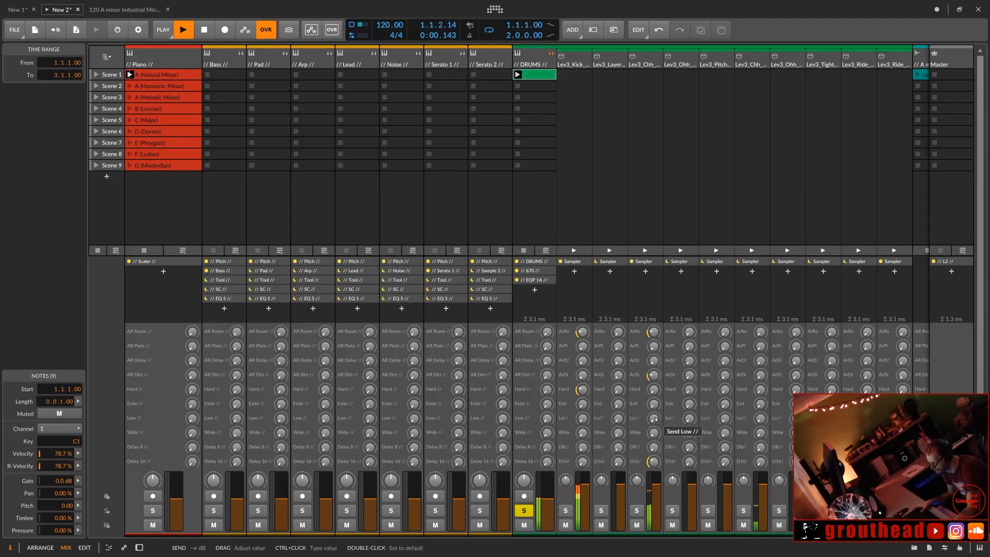
{"action": "left_click", "coordinate": [653, 389]}
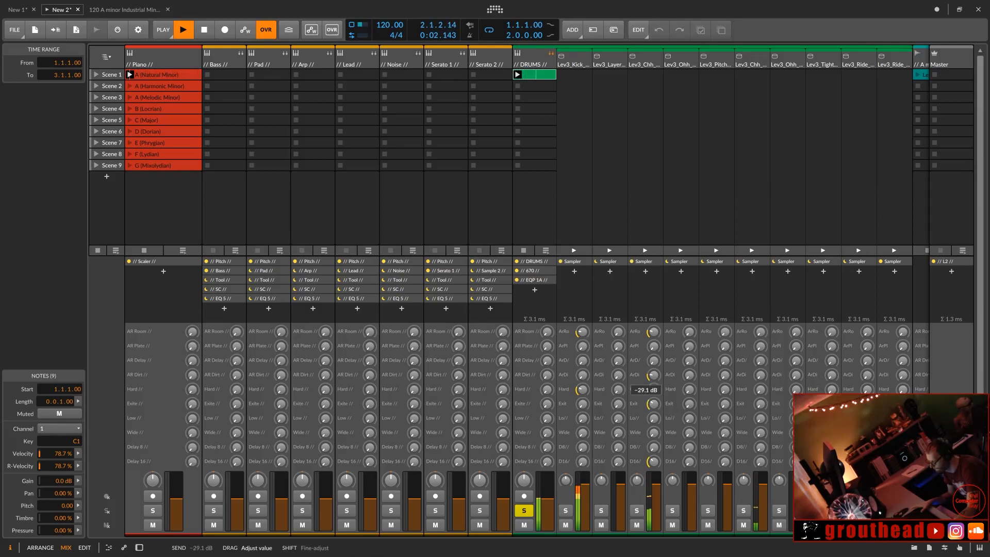
Step: Fine-tune the first Lev3_Chh channel's Exite send and raise the second Lev3_Chh channel's AR Delay and Exite sends
{"action": "left_click_drag", "start_coordinate": [653, 404], "coordinate": [654, 402]}
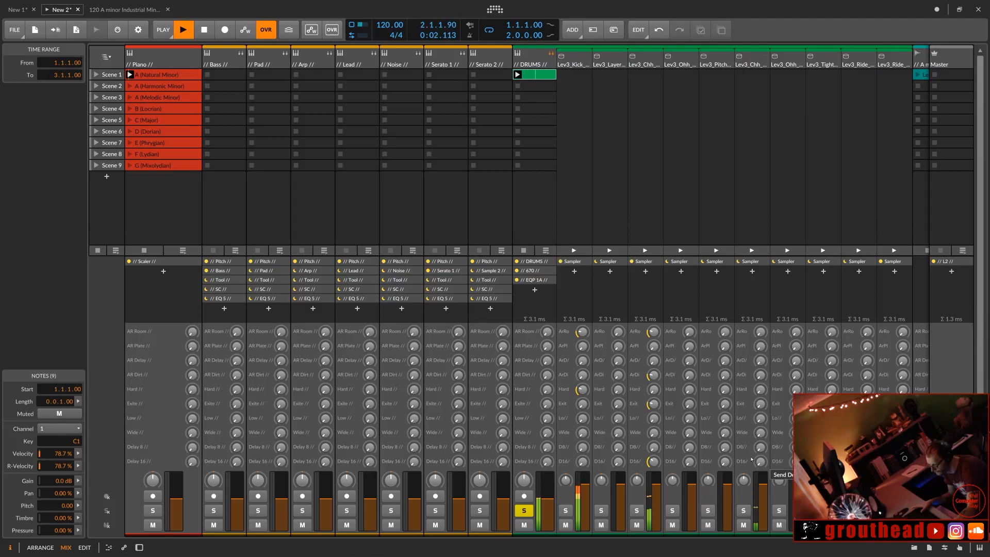
{"action": "mouse_move", "coordinate": [760, 460]}
{"action": "left_mouse_down"}
{"action": "mouse_move", "coordinate": [761, 412]}
{"action": "mouse_move", "coordinate": [761, 462]}
{"action": "mouse_move", "coordinate": [760, 430]}
{"action": "mouse_move", "coordinate": [766, 450]}
{"action": "left_mouse_up"}
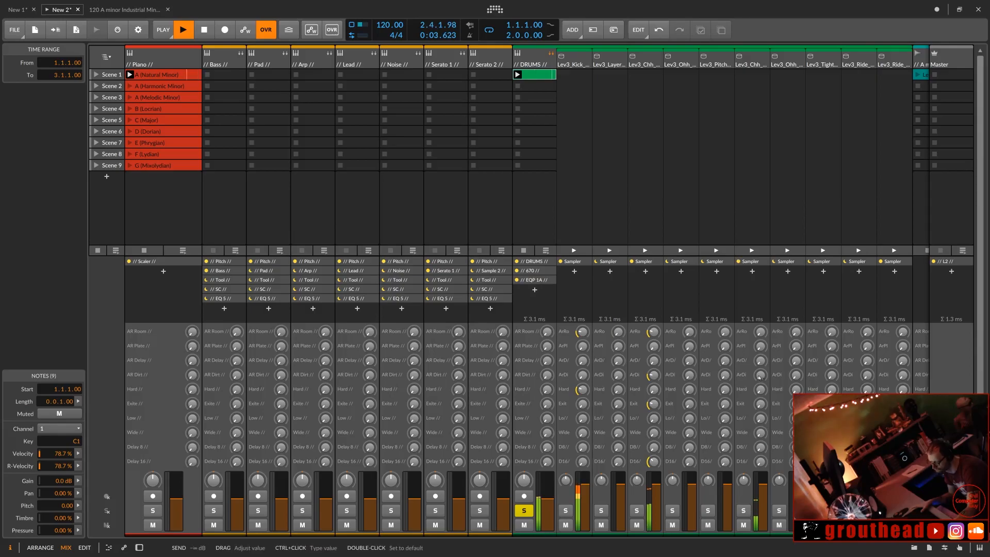
{"action": "mouse_move", "coordinate": [764, 361]}
{"action": "left_mouse_down"}
{"action": "mouse_move", "coordinate": [763, 352]}
{"action": "mouse_move", "coordinate": [764, 362]}
{"action": "left_mouse_up"}
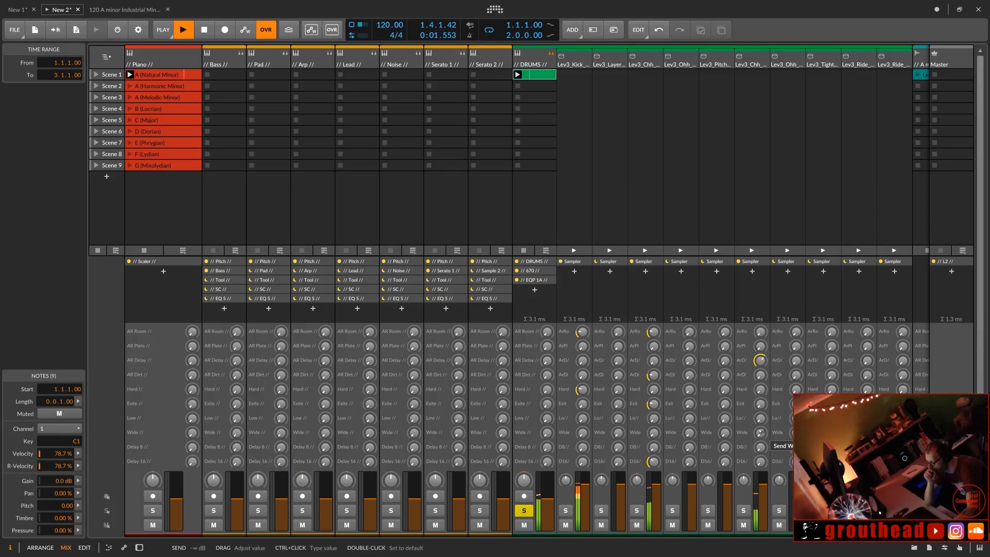
{"action": "left_click_drag", "start_coordinate": [761, 403], "coordinate": [760, 399]}
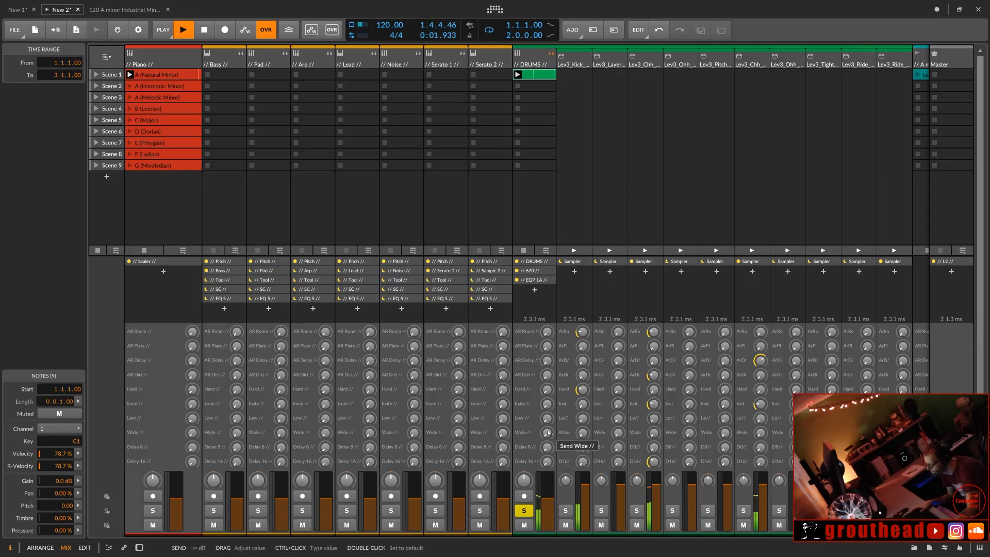
Step: Raise the Low and Hard sends on the Lev3_Kick channel and reduce its AR Room send, leaving the DRUMS track's Low send reset
{"action": "left_click_drag", "start_coordinate": [548, 419], "coordinate": [548, 415]}
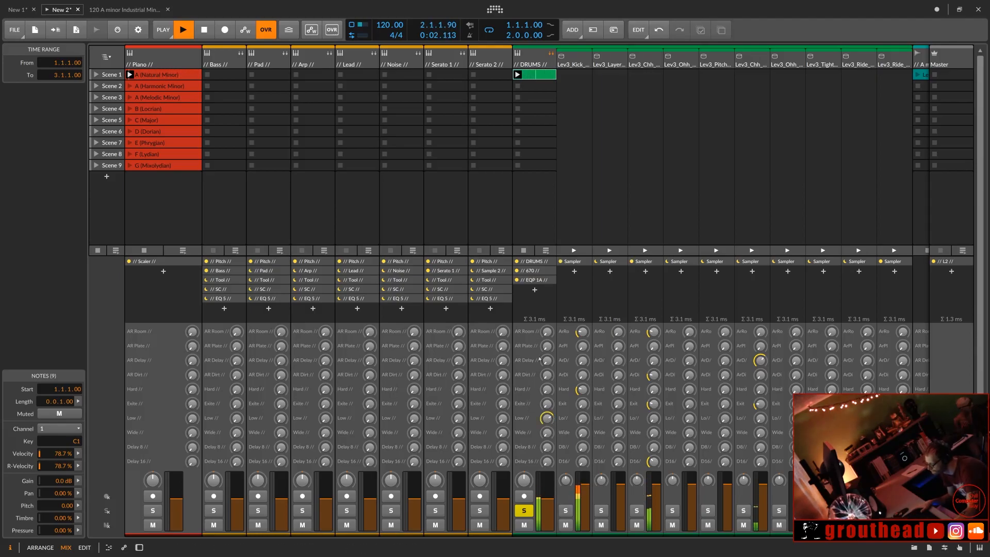
{"action": "double_click", "coordinate": [548, 419]}
{"action": "left_click_drag", "start_coordinate": [582, 423], "coordinate": [581, 409]}
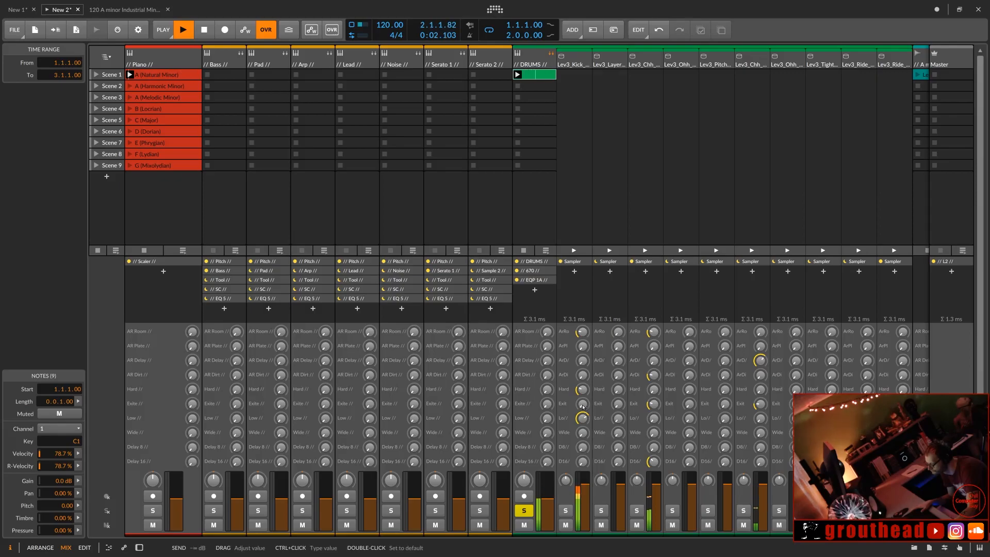
{"action": "left_click_drag", "start_coordinate": [583, 333], "coordinate": [583, 376]}
{"action": "mouse_move", "coordinate": [585, 450]}
{"action": "left_mouse_down"}
{"action": "mouse_move", "coordinate": [585, 387]}
{"action": "mouse_move", "coordinate": [585, 454]}
{"action": "left_mouse_up"}
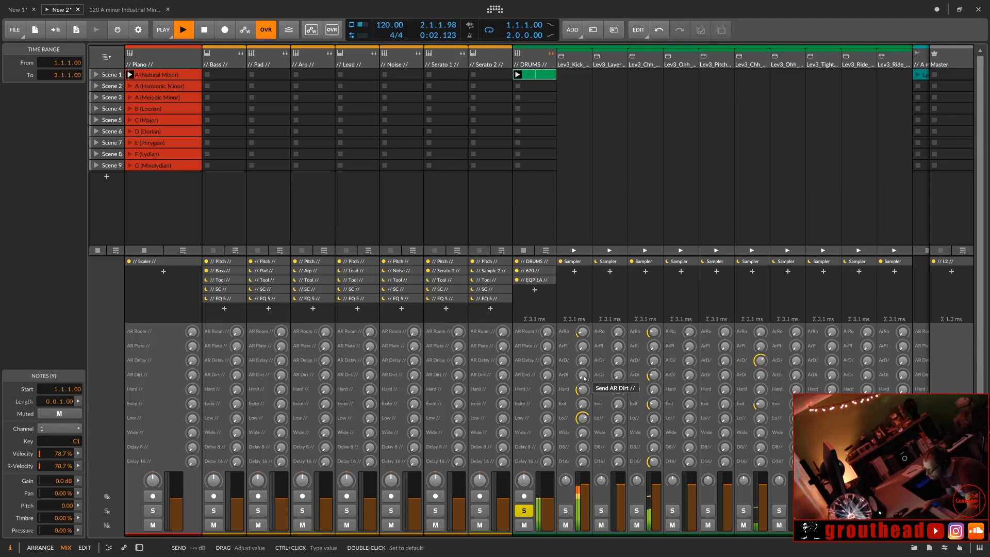
{"action": "mouse_move", "coordinate": [583, 374]}
{"action": "left_mouse_down"}
{"action": "mouse_move", "coordinate": [583, 355]}
{"action": "mouse_move", "coordinate": [583, 378]}
{"action": "left_mouse_up"}
Step: Insert the grouthead A-CHAIN preset after the Lev3_Kick channel's Sampler and expand the chain's devices
{"action": "double_click", "coordinate": [578, 65]}
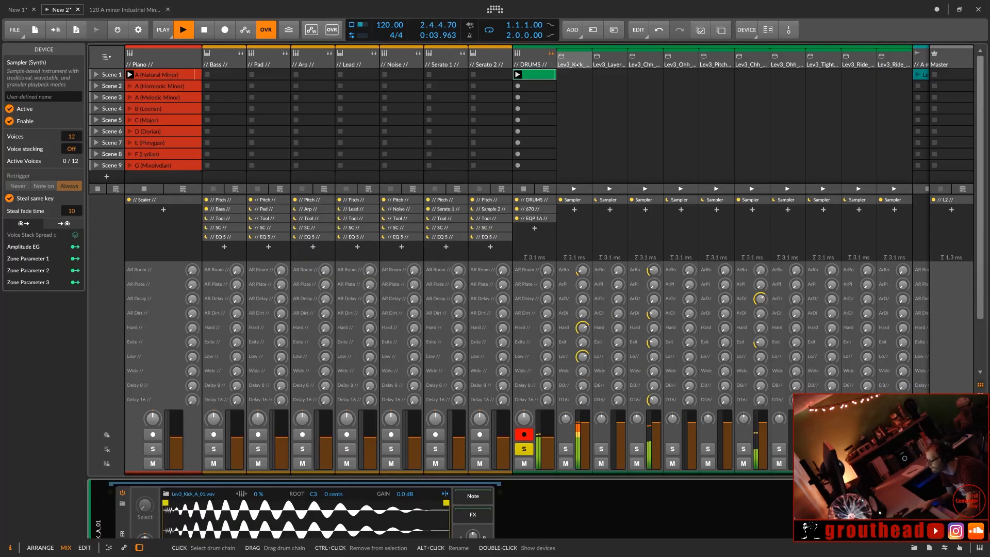
{"action": "key", "text": "space"}
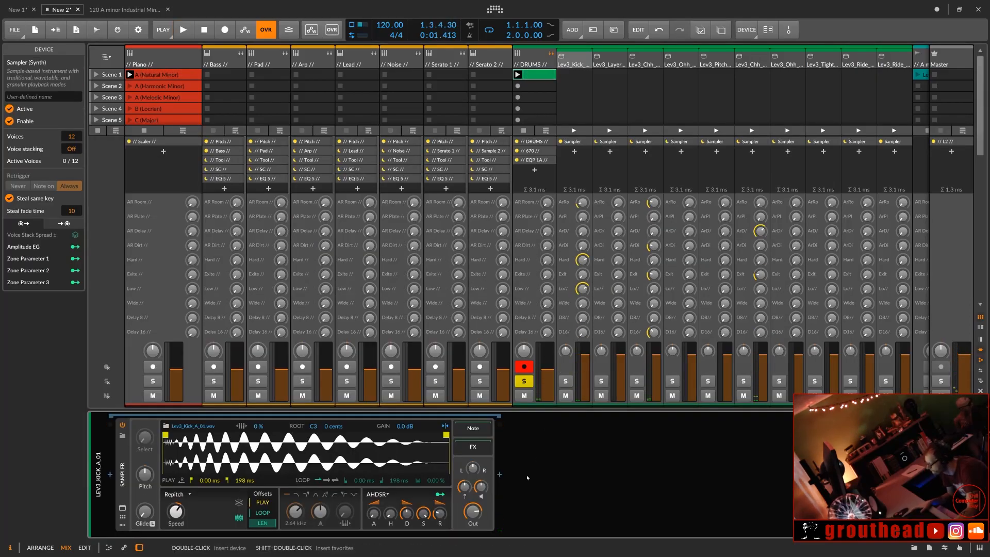
{"action": "left_click", "coordinate": [499, 474]}
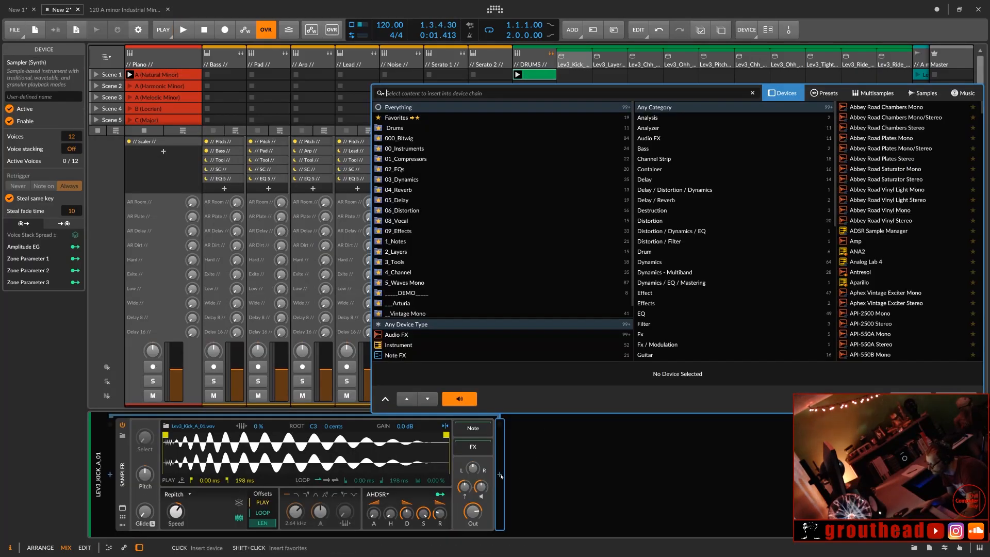
{"action": "left_click", "coordinate": [828, 92]}
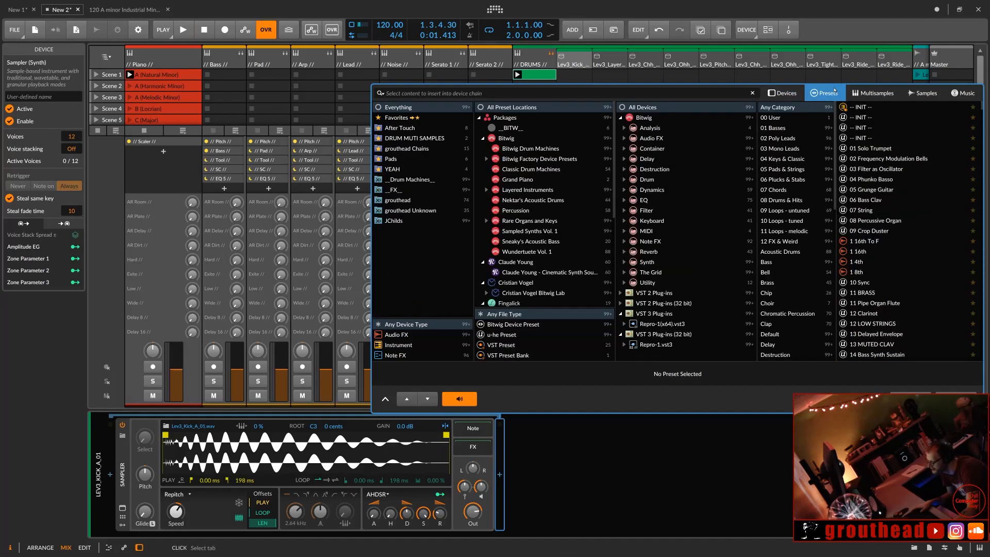
{"action": "left_click", "coordinate": [405, 200]}
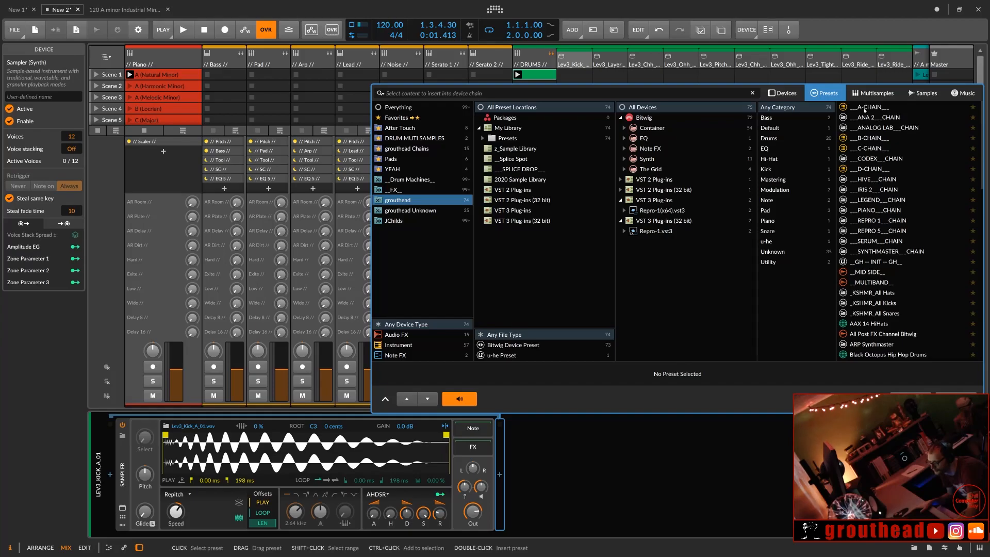
{"action": "left_click_drag", "start_coordinate": [864, 106], "coordinate": [531, 454]}
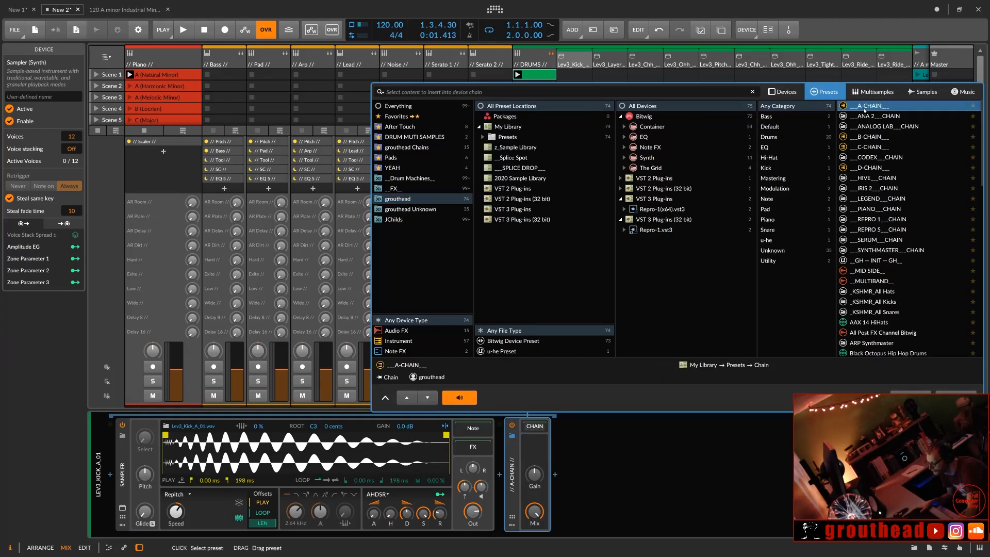
{"action": "left_click", "coordinate": [540, 426]}
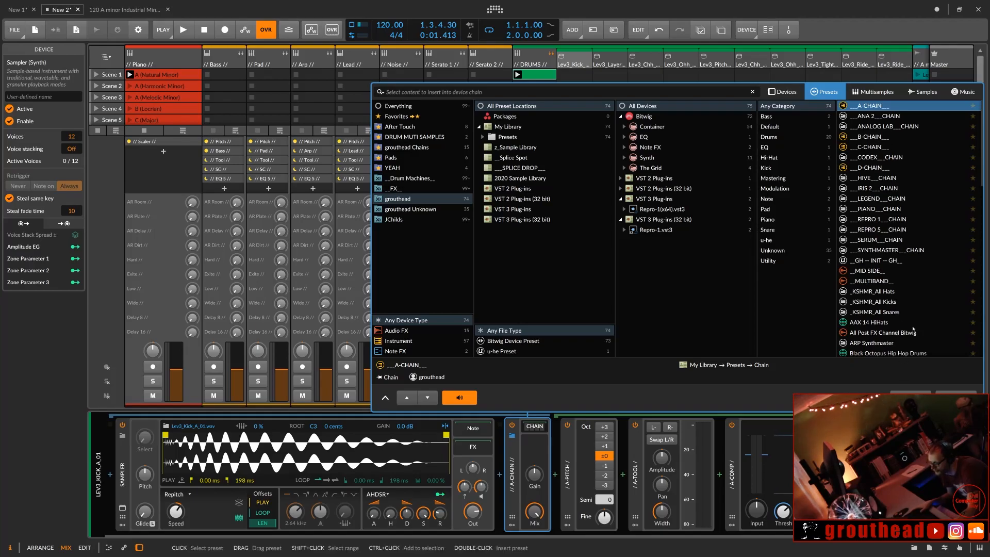
{"action": "key", "text": "Return"}
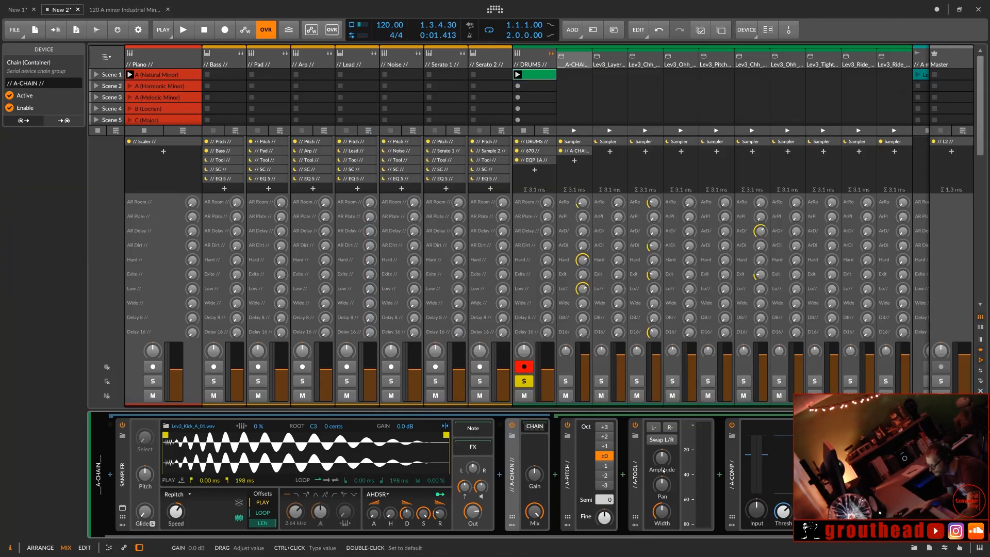
Step: Narrow the kick's A-TOOL width to 17.5 % and lower its amplitude, dropping the A-COMP threshold to -52.3 dB
{"action": "key", "text": "space"}
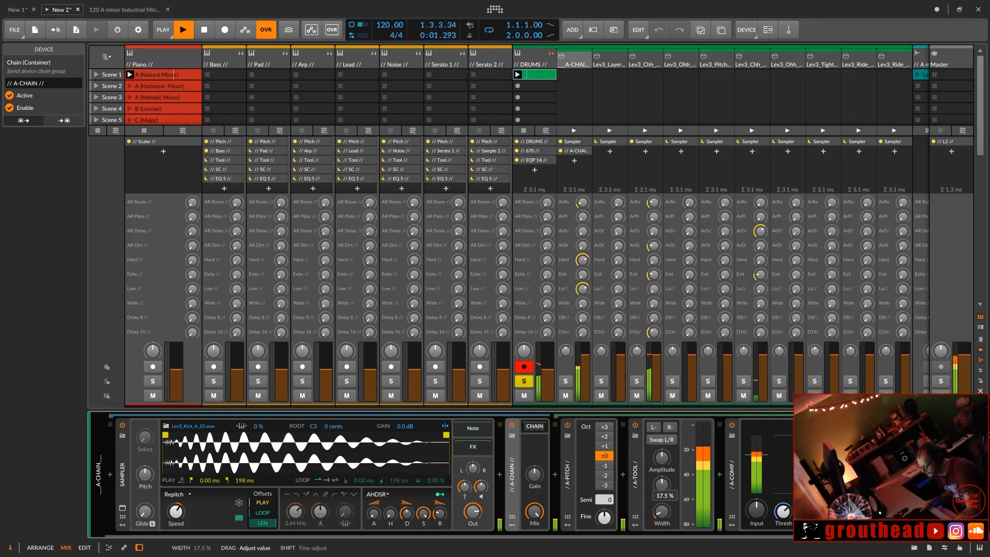
{"action": "key", "text": "space"}
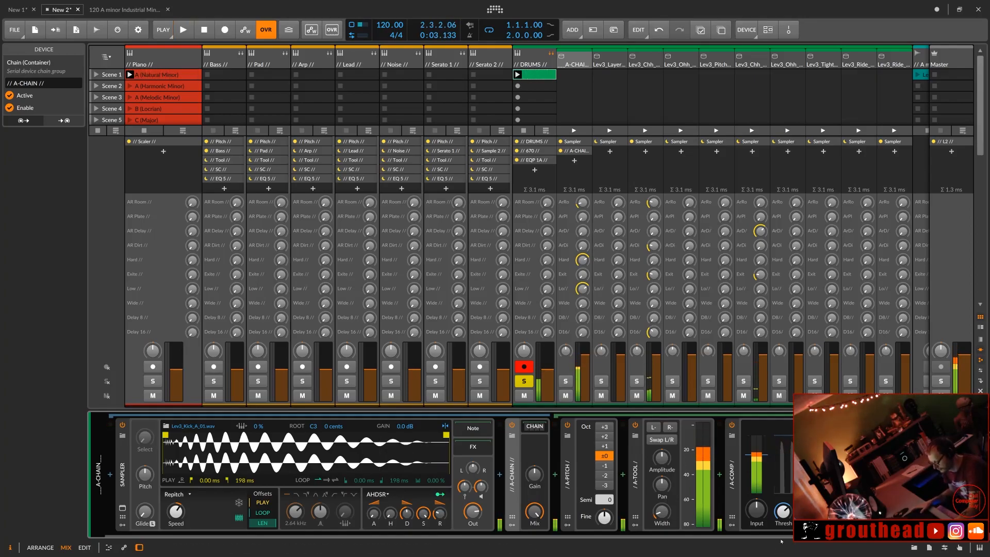
{"action": "scroll", "coordinate": [444, 474], "scroll_direction": "right", "scroll_amount": 3}
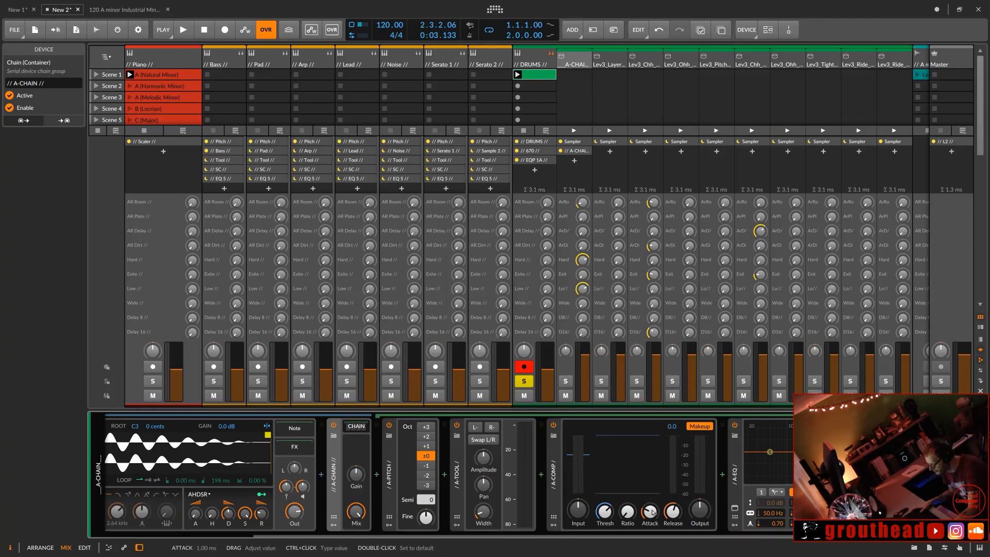
{"action": "key", "text": "space"}
{"action": "left_click_drag", "start_coordinate": [616, 508], "coordinate": [615, 541]}
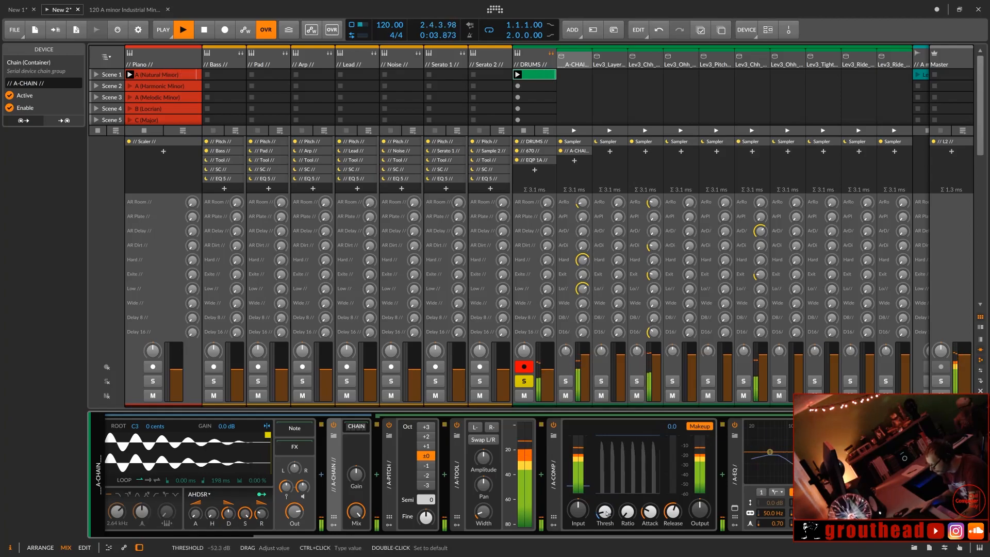
{"action": "left_click_drag", "start_coordinate": [492, 457], "coordinate": [493, 467]}
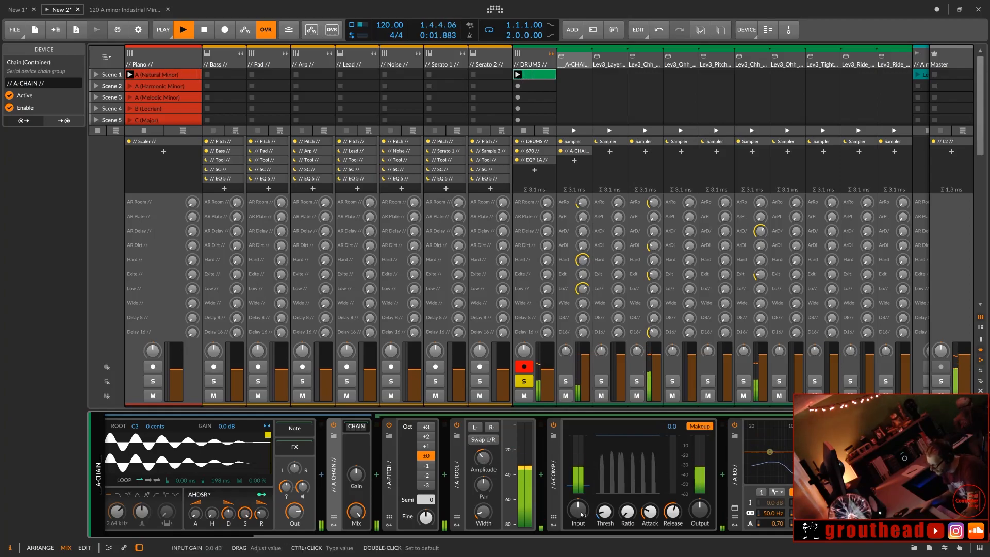
Step: Raise the A-COMP ratio, readjust its threshold to around -45 dB, and set the attack to 0.91 ms and release to 159 ms
{"action": "left_click_drag", "start_coordinate": [606, 516], "coordinate": [628, 508]}
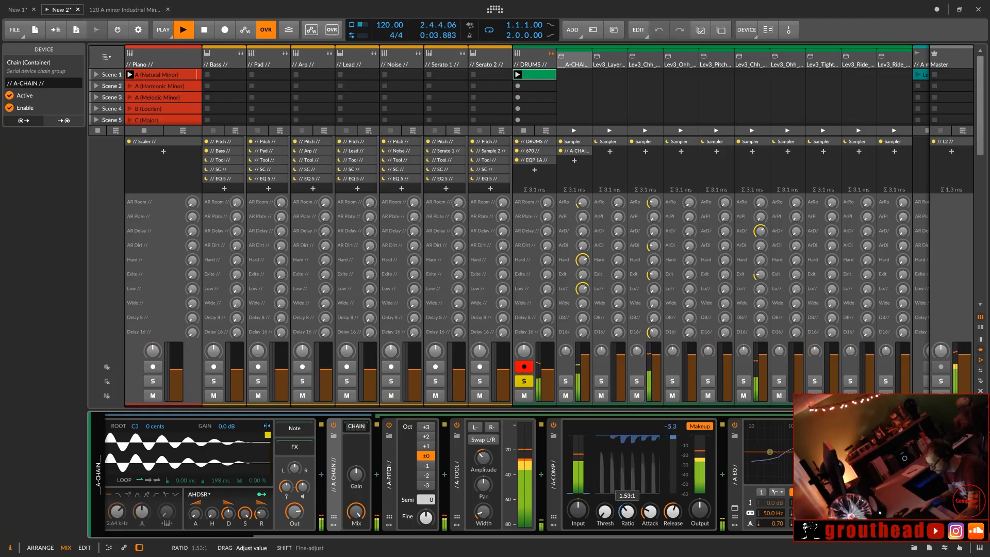
{"action": "left_click_drag", "start_coordinate": [628, 507], "coordinate": [627, 504]}
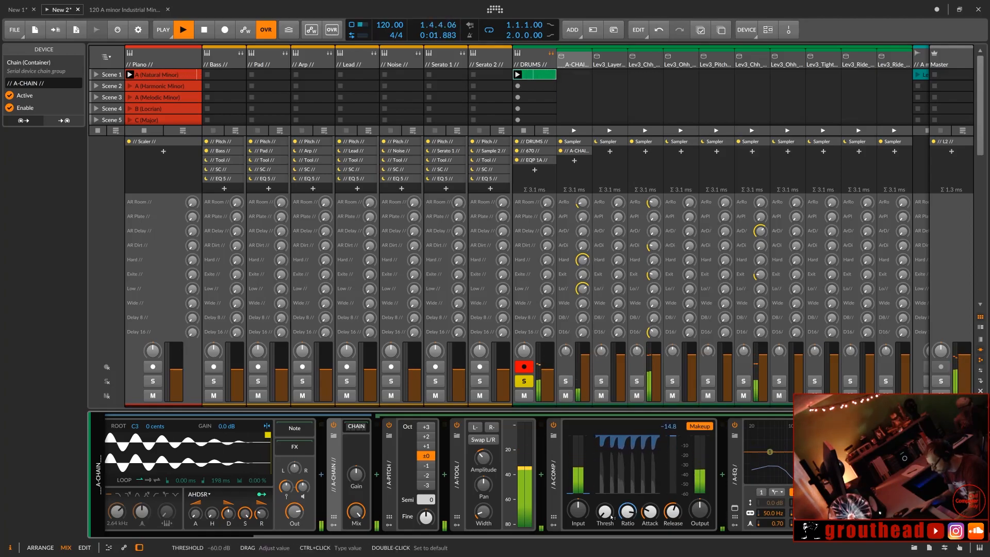
{"action": "left_click_drag", "start_coordinate": [605, 511], "coordinate": [605, 499]}
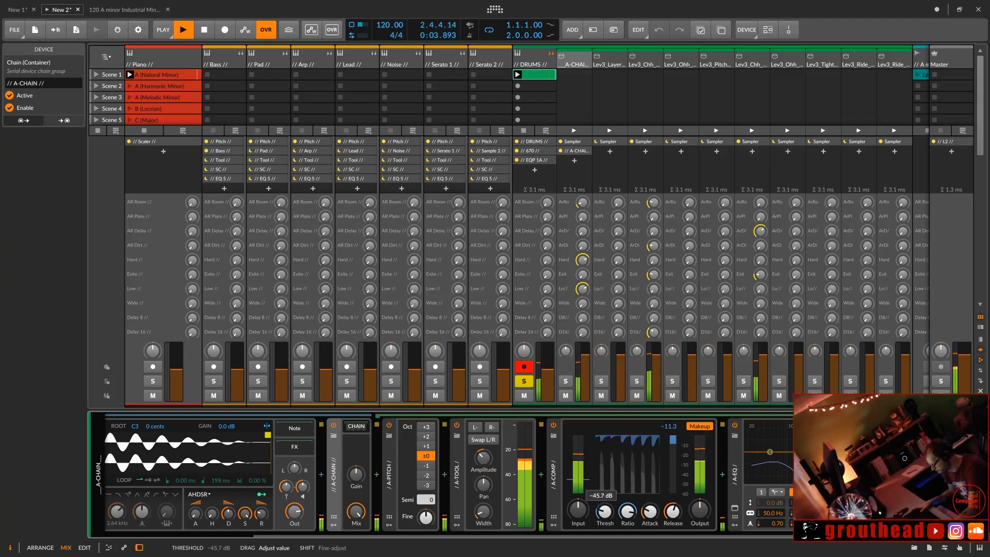
{"action": "left_click_drag", "start_coordinate": [605, 499], "coordinate": [648, 518]}
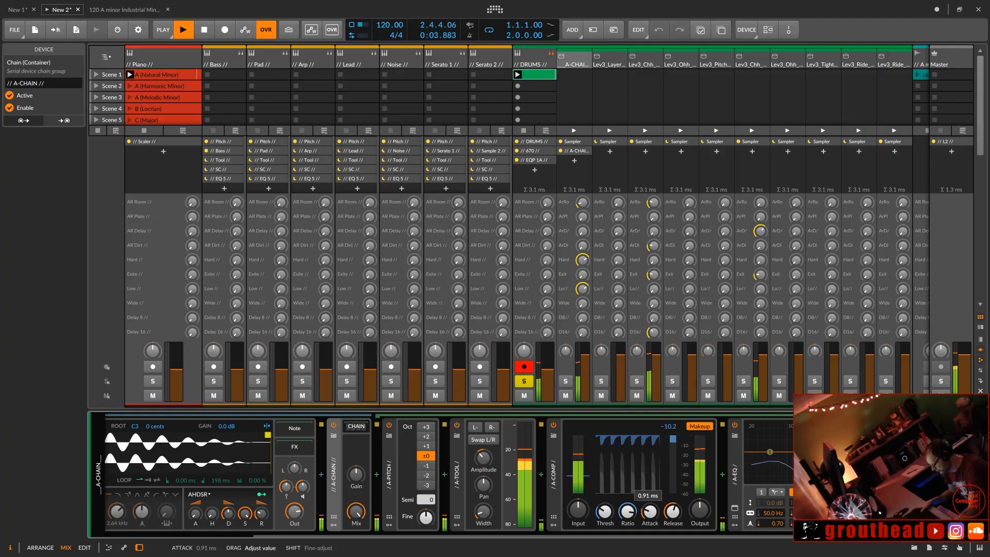
{"action": "left_click_drag", "start_coordinate": [672, 512], "coordinate": [671, 517]}
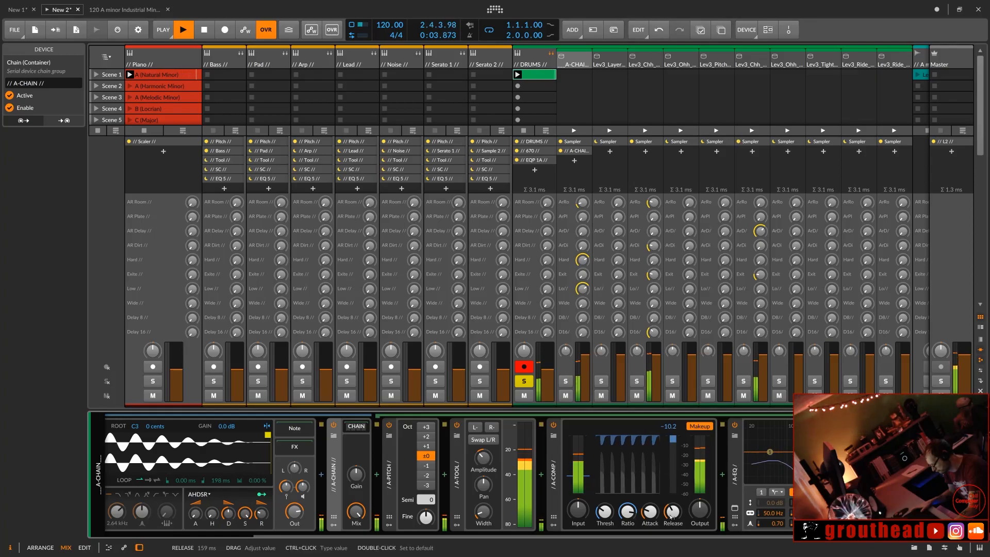
{"action": "key", "text": "space"}
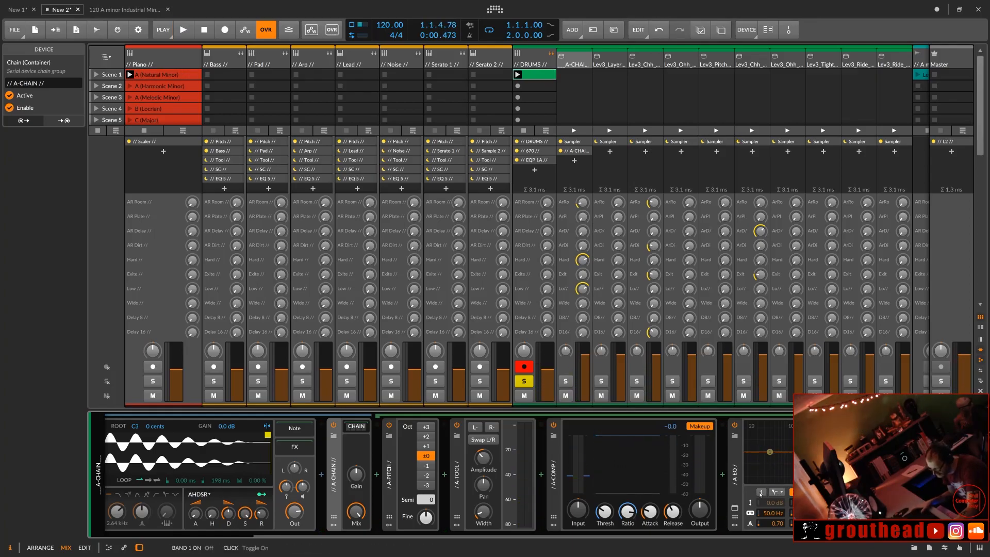
Step: Enable band 1 of the kick's A-EQ as a low cut and set its frequency to 38 Hz
{"action": "left_click", "coordinate": [761, 494]}
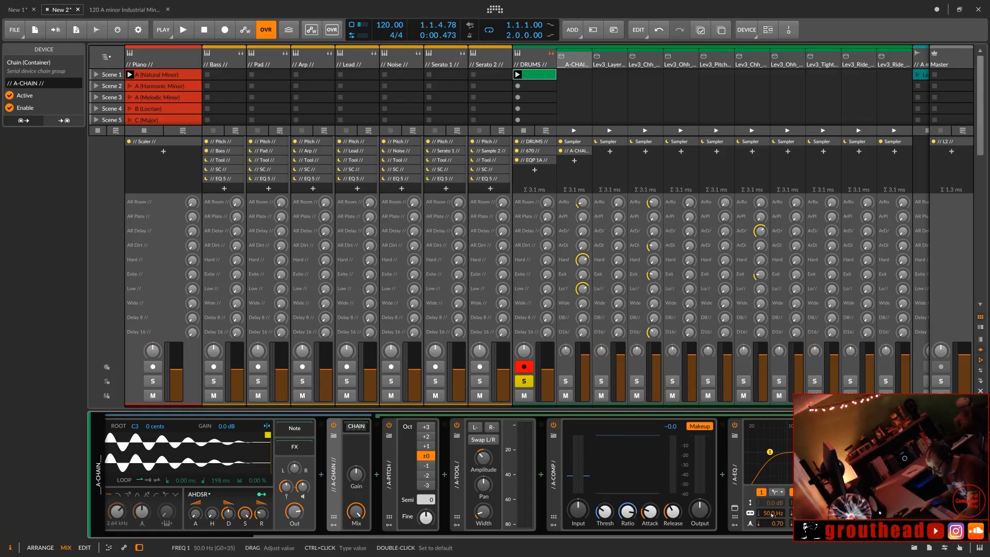
{"action": "left_click_drag", "start_coordinate": [770, 515], "coordinate": [770, 508]}
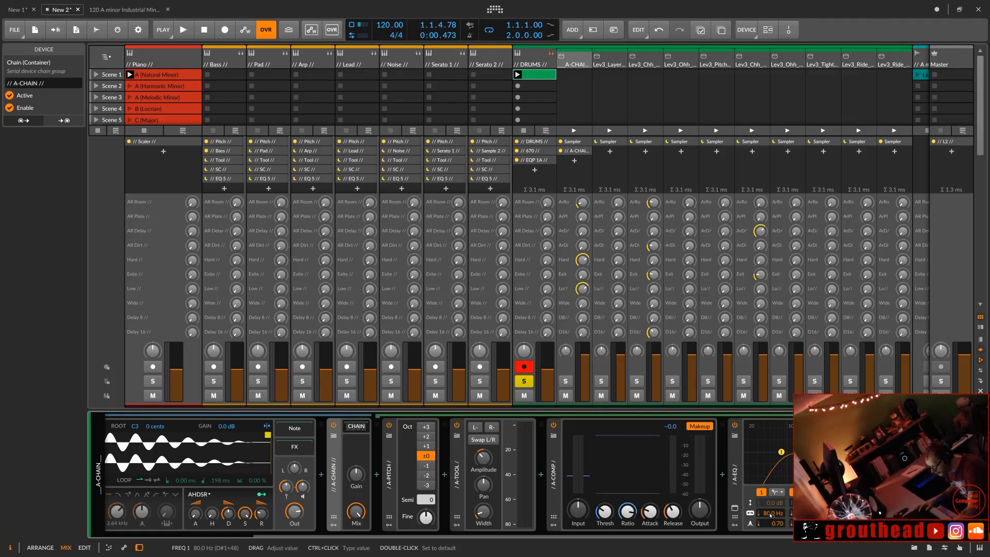
{"action": "left_click", "coordinate": [770, 513], "text": "ctrl"}
{"action": "type", "text": "38"}
{"action": "key", "text": "Return"}
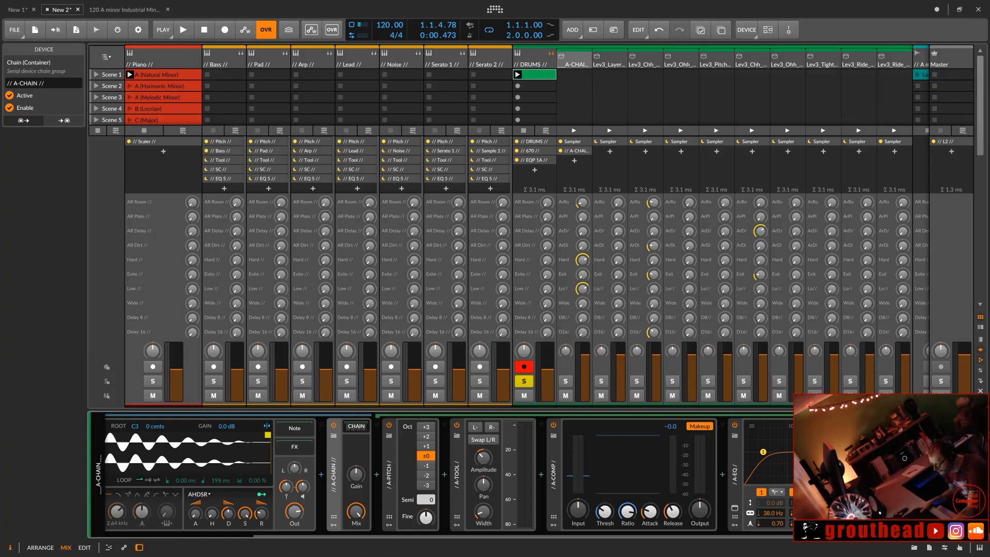
Step: Raise the kick channel's AR Room send to about -43.3 dB during playback
{"action": "key", "text": "space"}
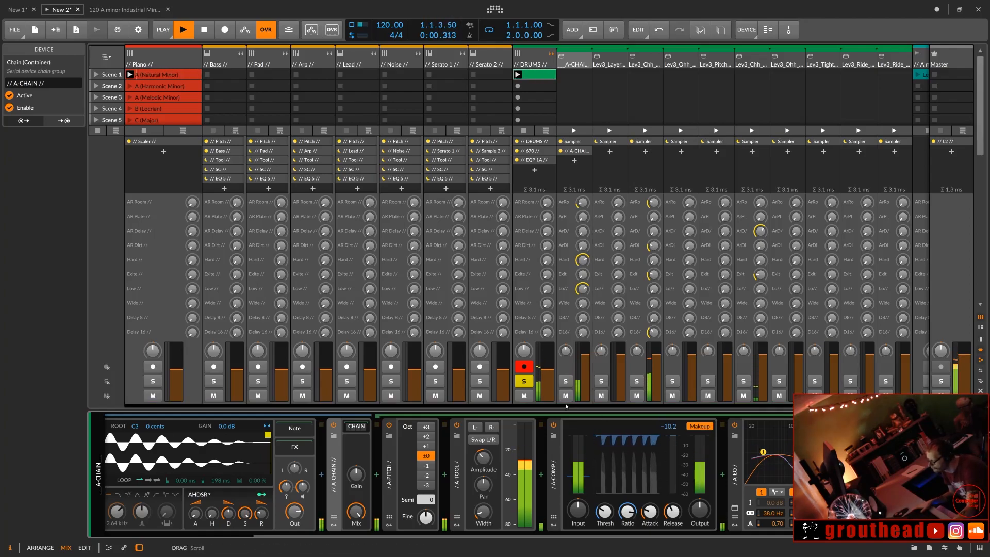
{"action": "mouse_move", "coordinate": [583, 245]}
{"action": "left_mouse_down"}
{"action": "mouse_move", "coordinate": [583, 230]}
{"action": "mouse_move", "coordinate": [583, 262]}
{"action": "left_mouse_up"}
{"action": "left_click_drag", "start_coordinate": [582, 202], "coordinate": [582, 191]}
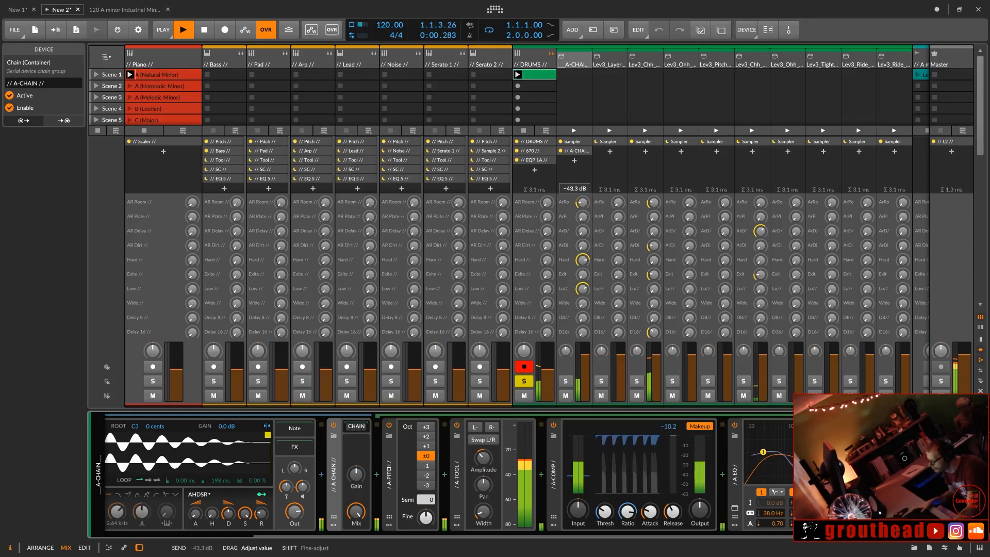
{"action": "left_click_drag", "start_coordinate": [582, 202], "coordinate": [582, 203]}
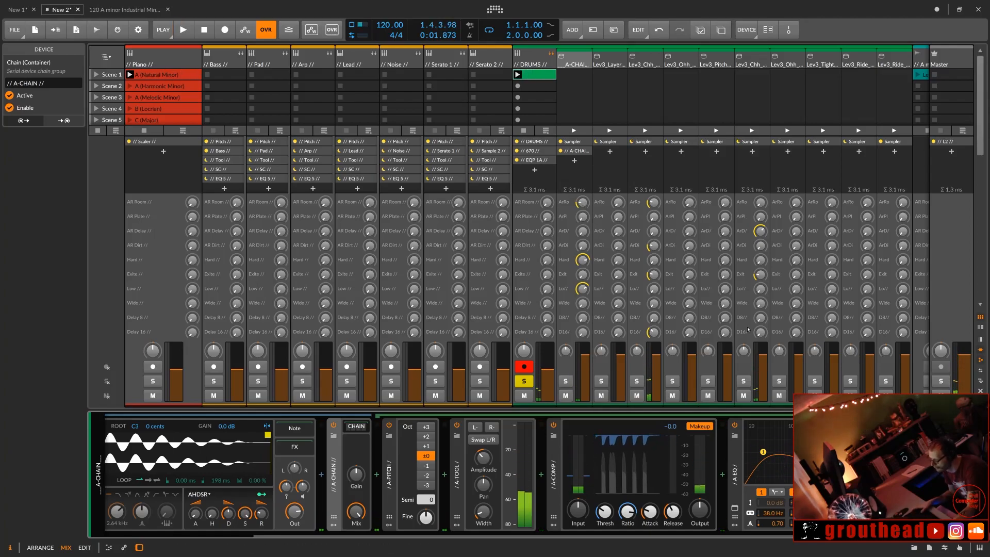
{"action": "key", "text": "space"}
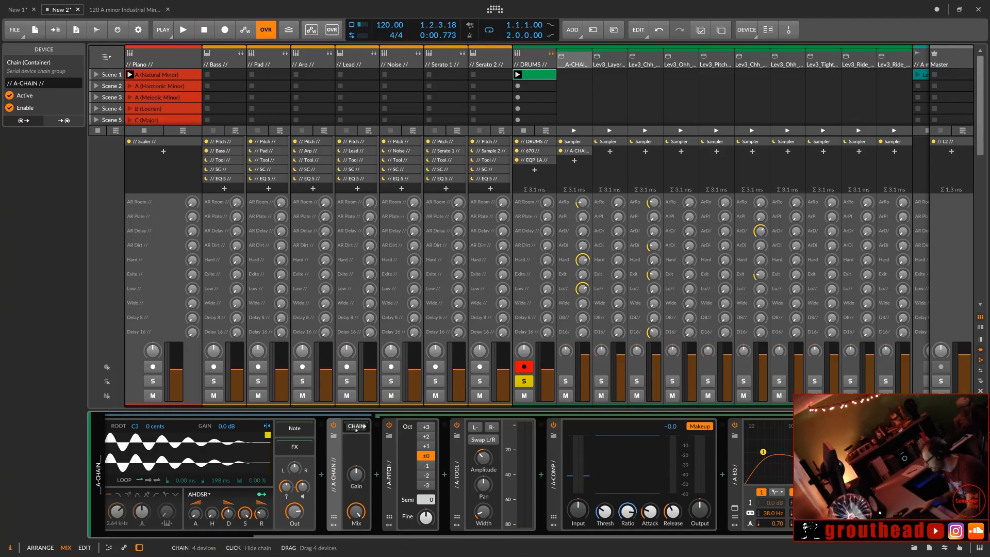
Step: Delete the A-PITCH device from the kick's A-CHAIN
{"action": "left_click", "coordinate": [389, 479]}
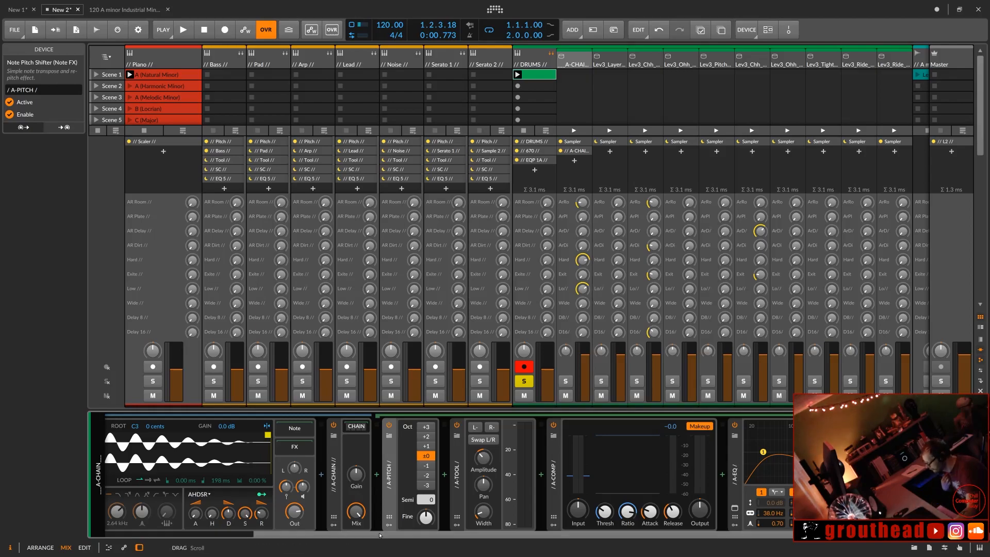
{"action": "scroll", "coordinate": [379, 535], "scroll_direction": "left", "scroll_amount": 3}
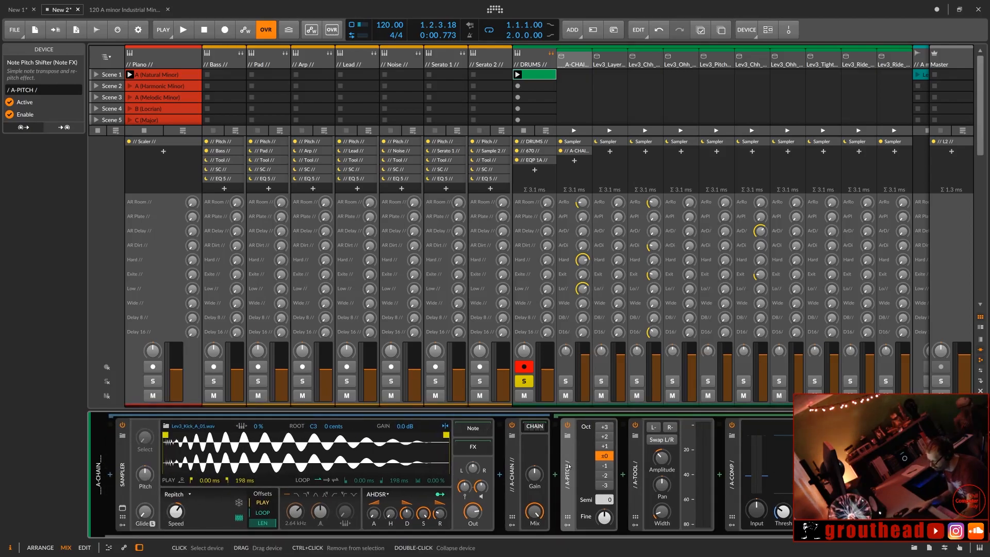
{"action": "key", "text": "Delete"}
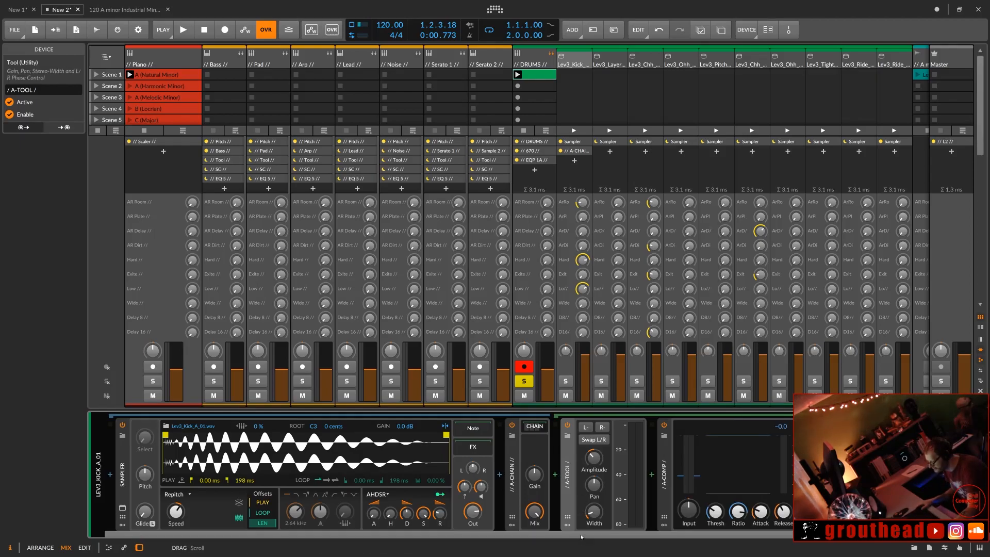
Step: Move A-TOOL, A-COMP and A-EQ out of the kick's A-CHAIN and delete the emptied chain
{"action": "left_click_drag", "start_coordinate": [582, 536], "coordinate": [681, 536]}
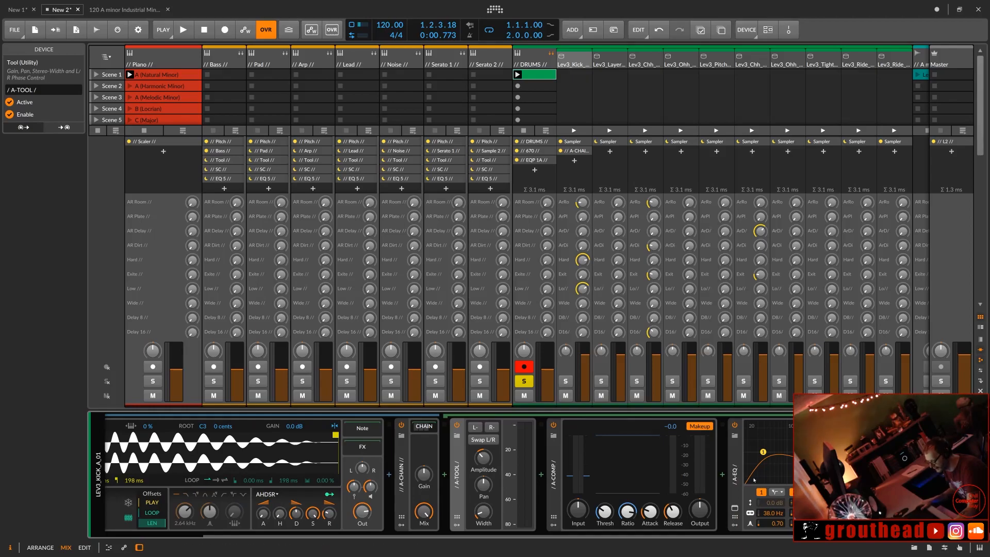
{"action": "left_click", "coordinate": [737, 483], "text": "shift"}
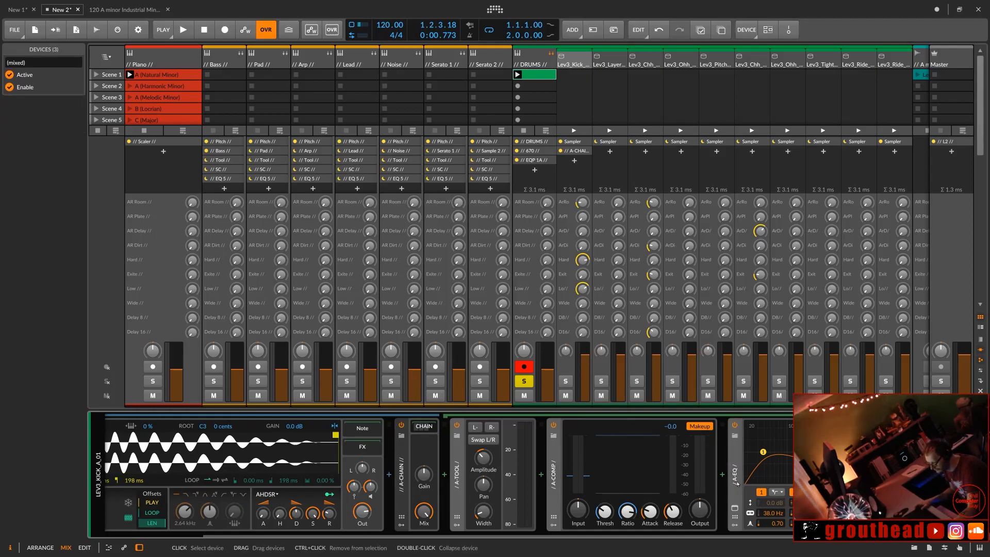
{"action": "left_click_drag", "start_coordinate": [737, 484], "coordinate": [962, 475]}
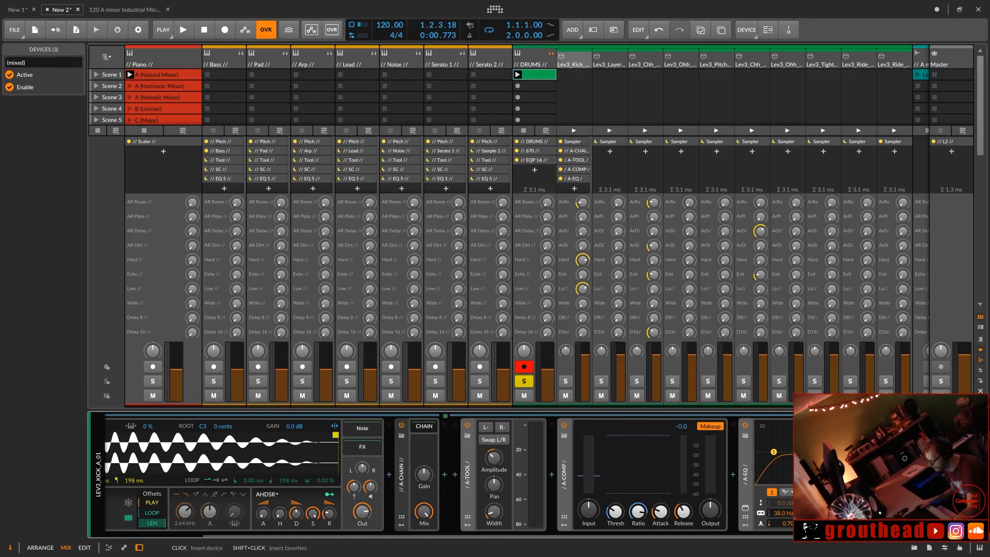
{"action": "left_click", "coordinate": [401, 482]}
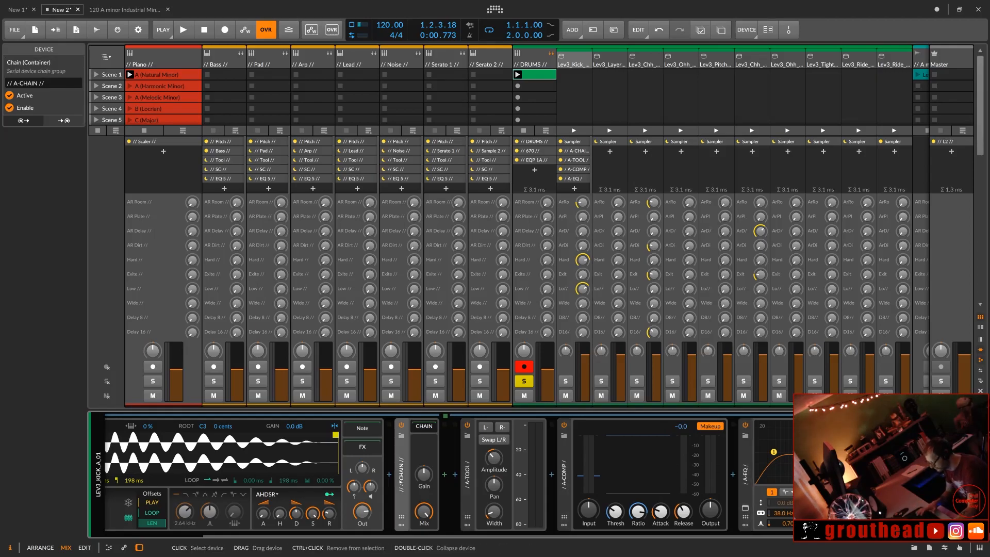
{"action": "key", "text": "Delete"}
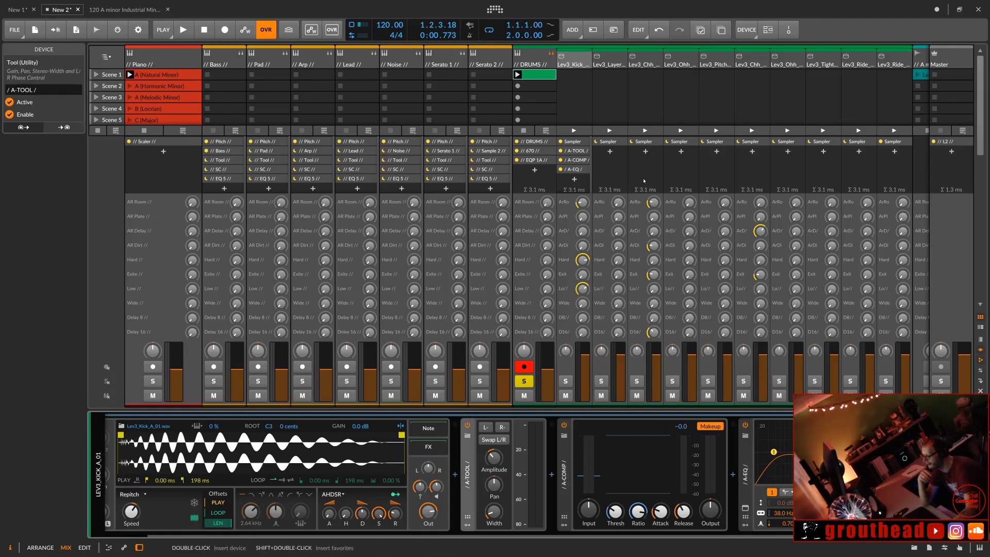
Step: Copy the kick's A-TOOL, A-COMP and A-EQ to the first Lev3_Chh channel and the Lev3_Chh_013 channel
{"action": "left_click", "coordinate": [576, 170], "text": "shift"}
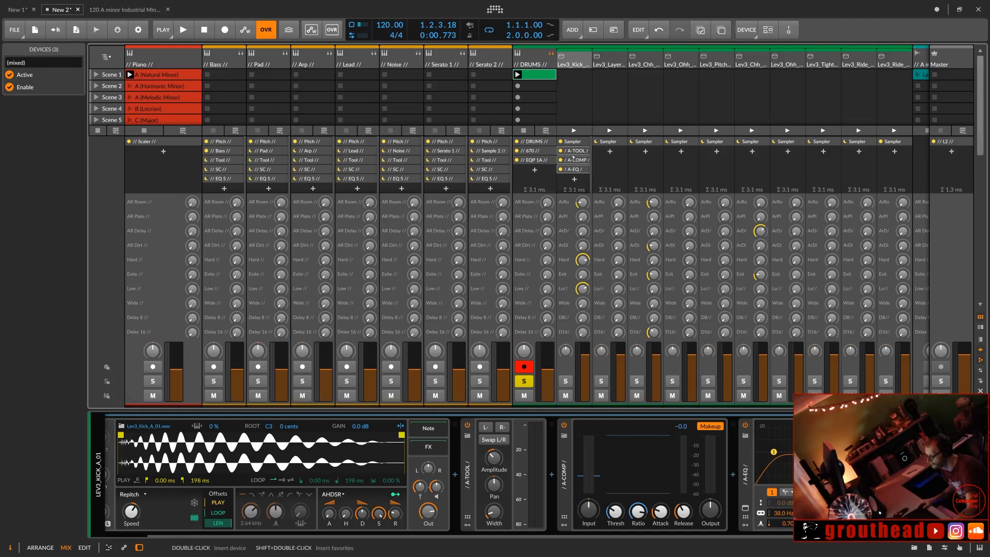
{"action": "left_click_drag", "start_coordinate": [576, 151], "coordinate": [631, 151]}
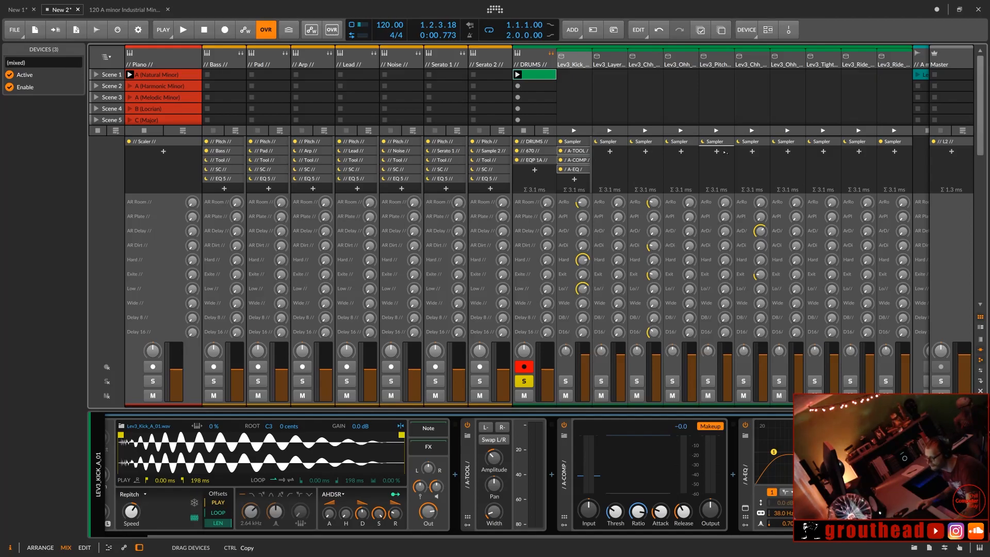
{"action": "left_click_drag", "start_coordinate": [654, 161], "coordinate": [647, 157]}
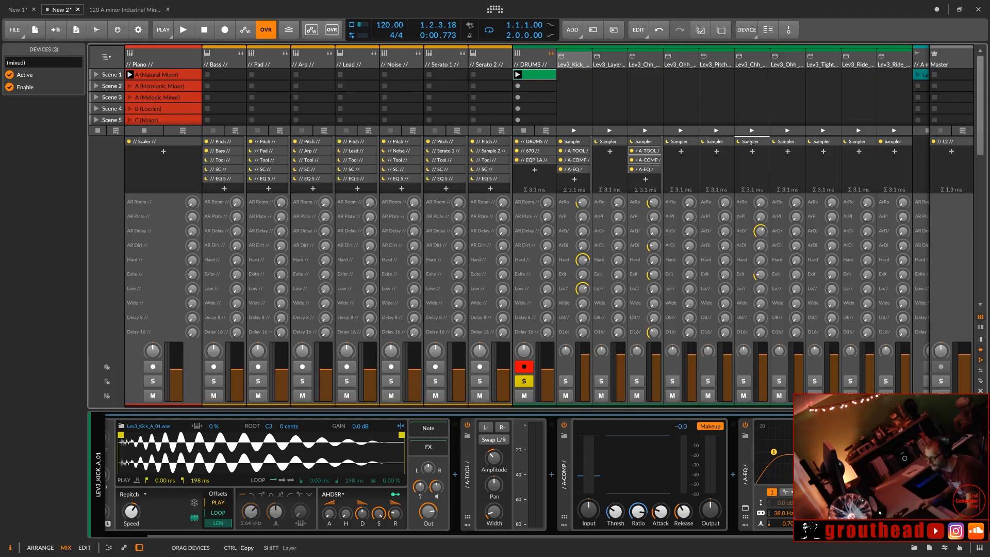
{"action": "left_click_drag", "start_coordinate": [751, 153], "coordinate": [752, 153]}
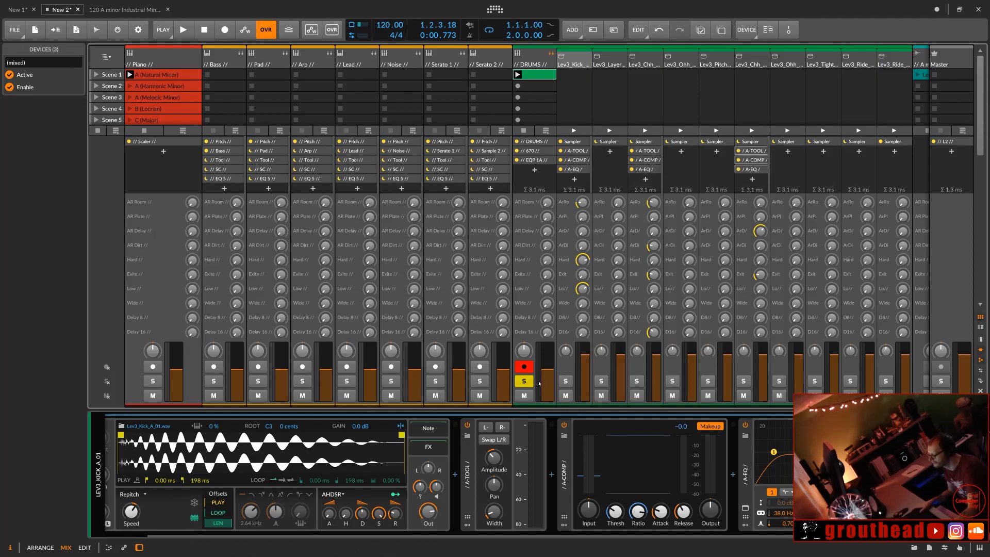
Step: Start playback, unsolo the DRUMS track and solo the Lev3_Chh_013 channel
{"action": "key", "text": "space"}
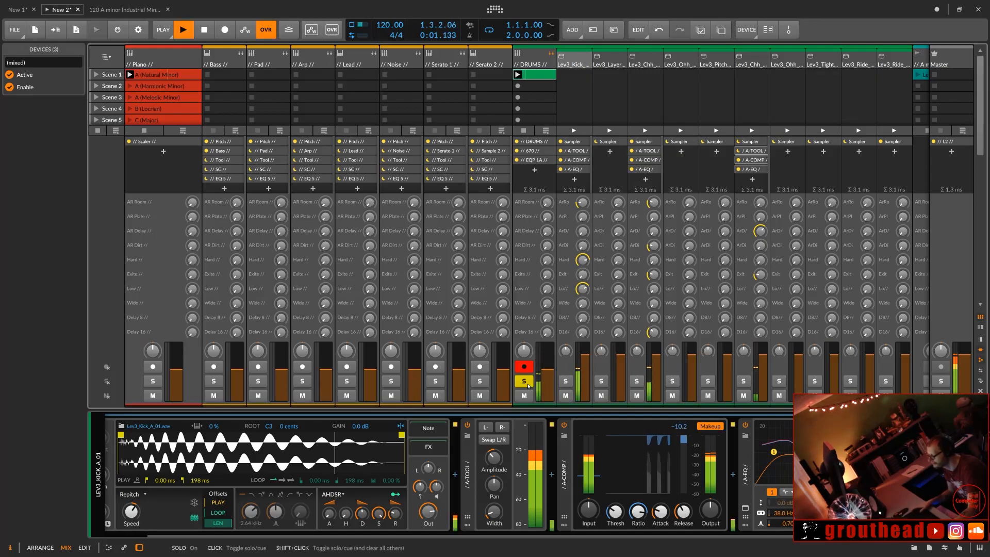
{"action": "left_click", "coordinate": [524, 381]}
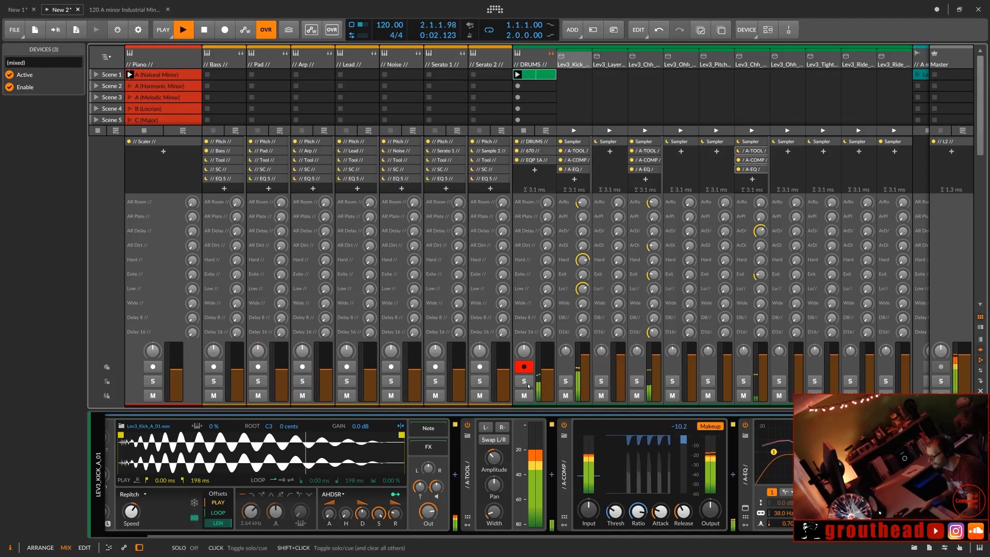
{"action": "left_click", "coordinate": [743, 382]}
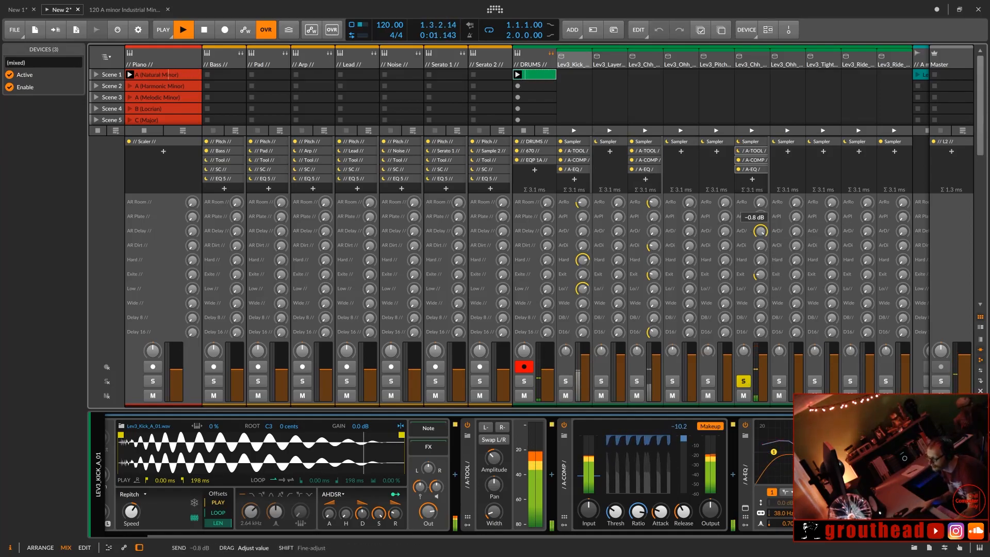
Step: Raise the Lev3_Chh_013 channel's AR Room send to -12.7 dB and widen its A-TOOL to 182 %
{"action": "left_click_drag", "start_coordinate": [760, 206], "coordinate": [760, 196]}
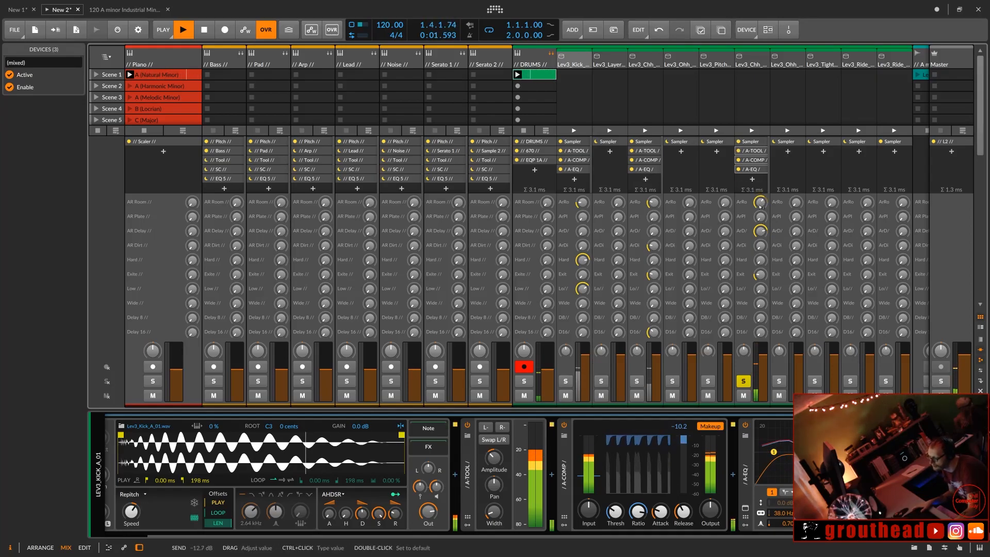
{"action": "left_click", "coordinate": [754, 151]}
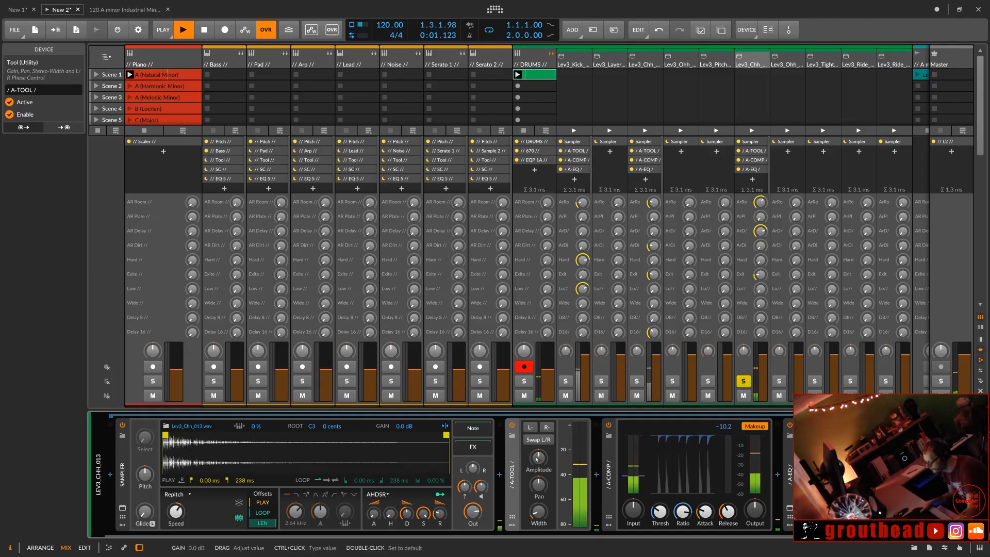
{"action": "left_click_drag", "start_coordinate": [537, 515], "coordinate": [539, 516]}
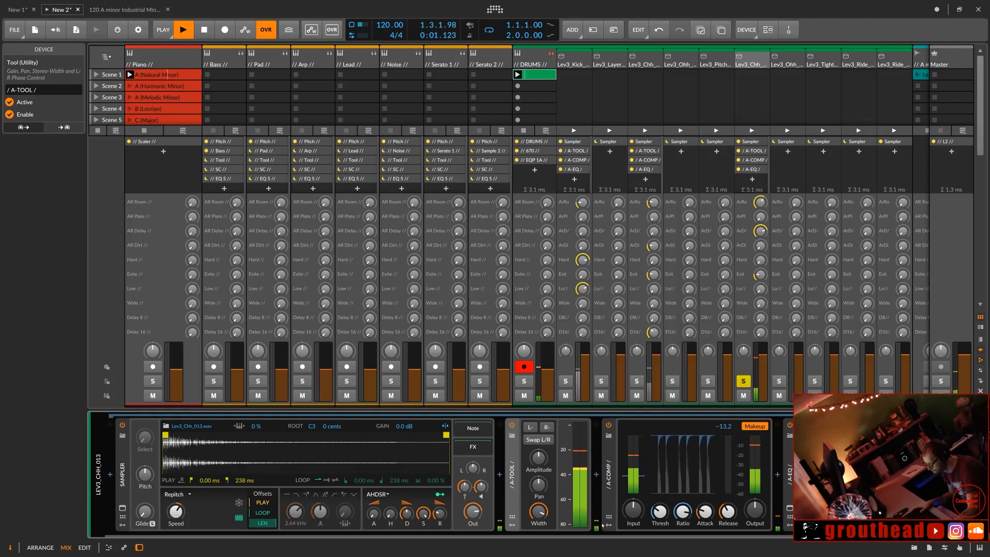
Step: Adjust the hi-hat's A-COMP attack and release, set its threshold to about -55.4 dB and ratio to 7.55:1, and compare it bypassed
{"action": "scroll", "coordinate": [605, 537], "scroll_direction": "right", "scroll_amount": 2}
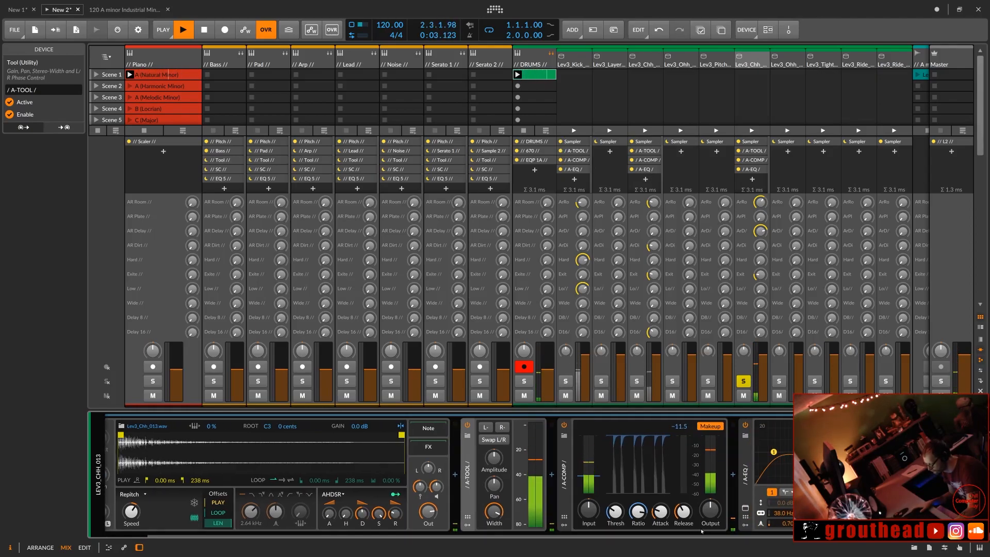
{"action": "left_click_drag", "start_coordinate": [664, 515], "coordinate": [663, 513]}
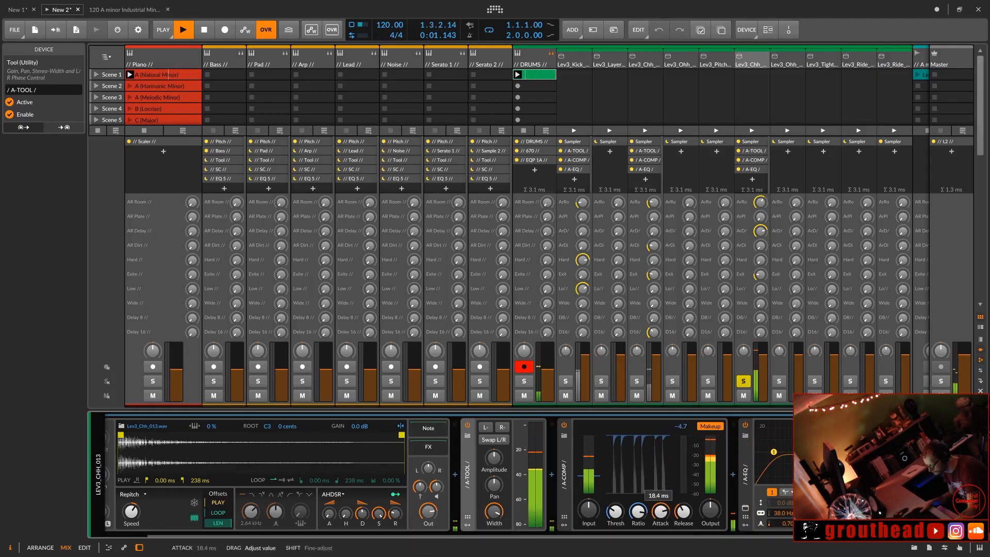
{"action": "left_click_drag", "start_coordinate": [661, 512], "coordinate": [683, 515]}
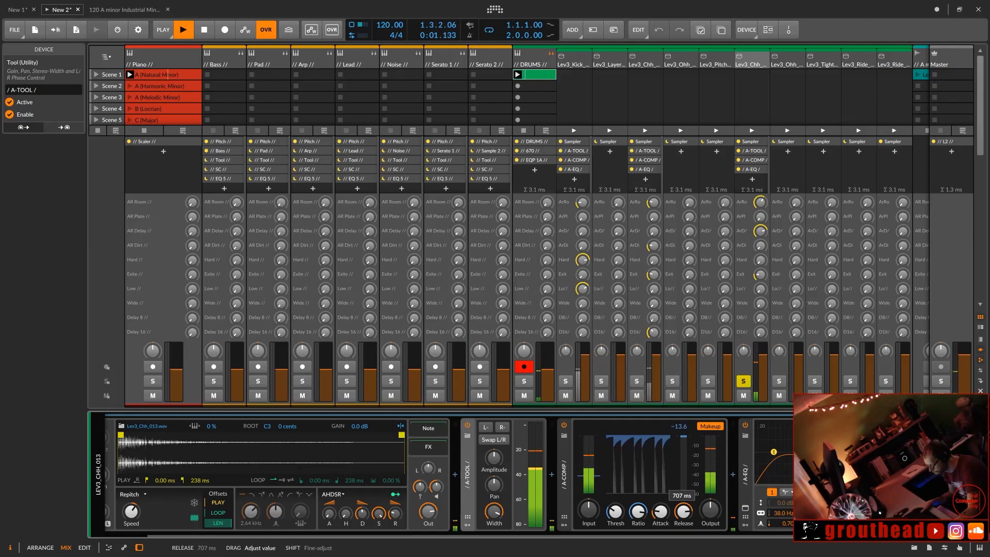
{"action": "left_click_drag", "start_coordinate": [684, 515], "coordinate": [683, 510]}
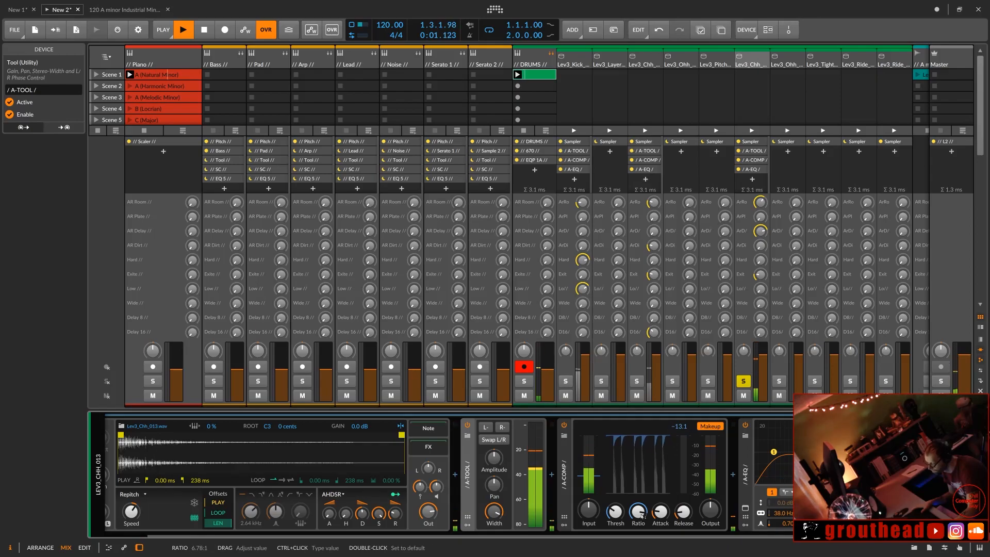
{"action": "left_click_drag", "start_coordinate": [616, 512], "coordinate": [616, 516]}
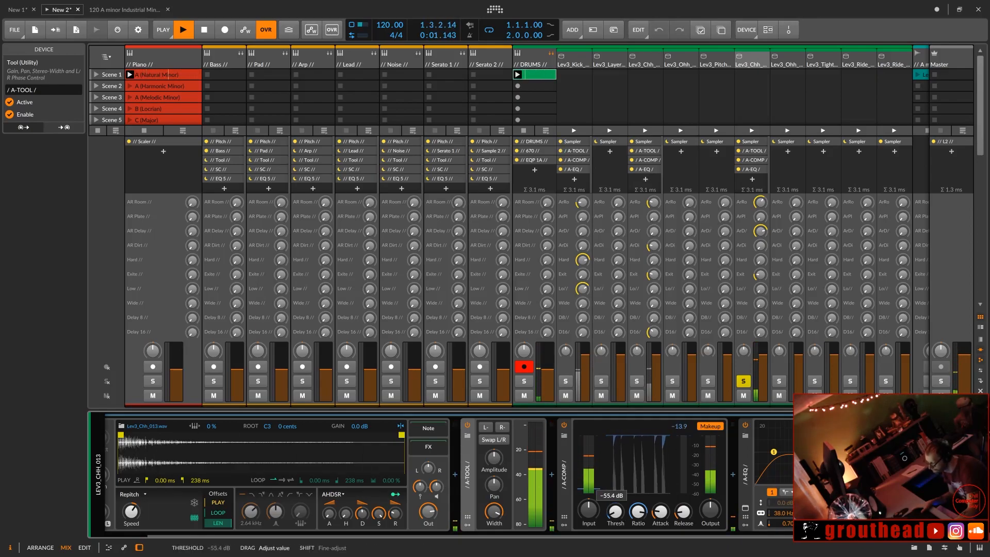
{"action": "left_click_drag", "start_coordinate": [615, 516], "coordinate": [638, 512]}
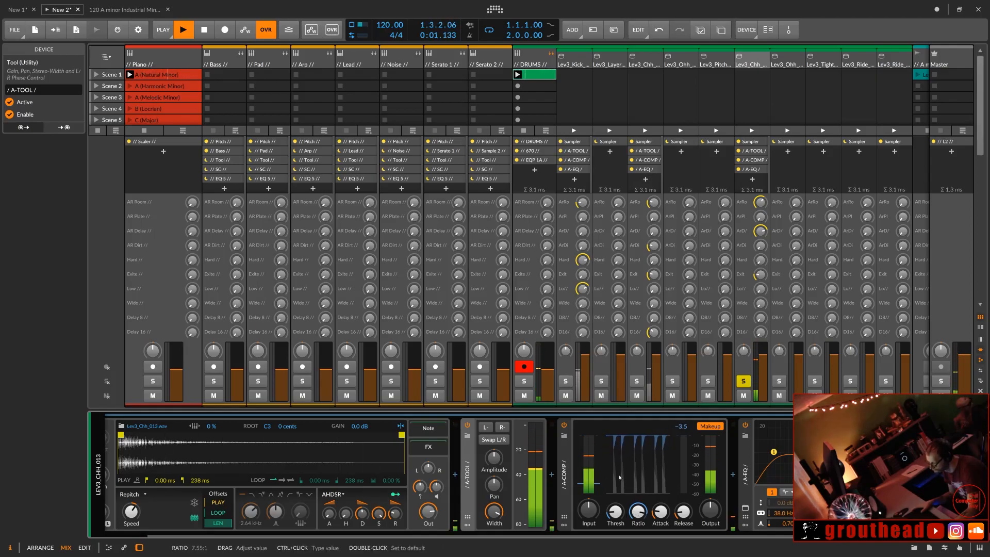
{"action": "left_click", "coordinate": [564, 425]}
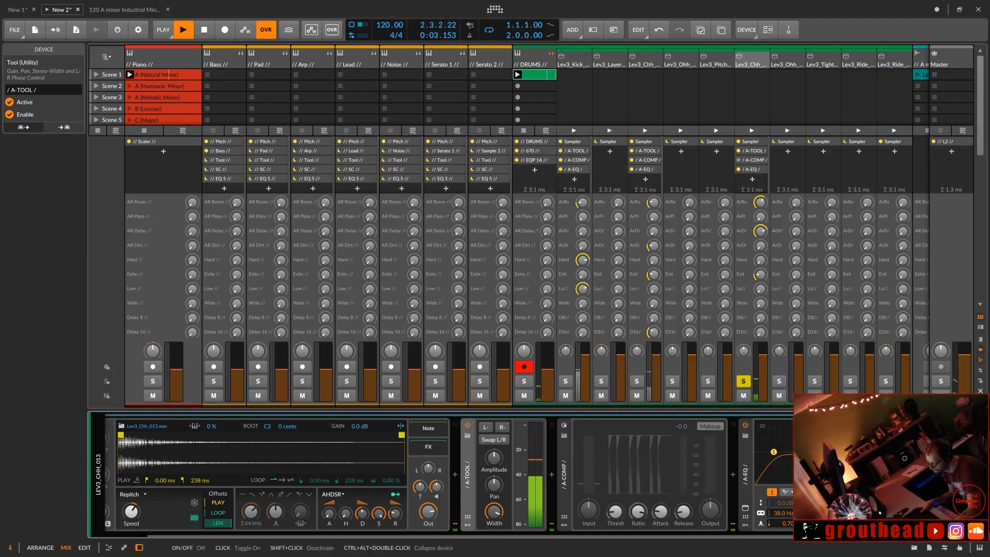
{"action": "left_click", "coordinate": [564, 425]}
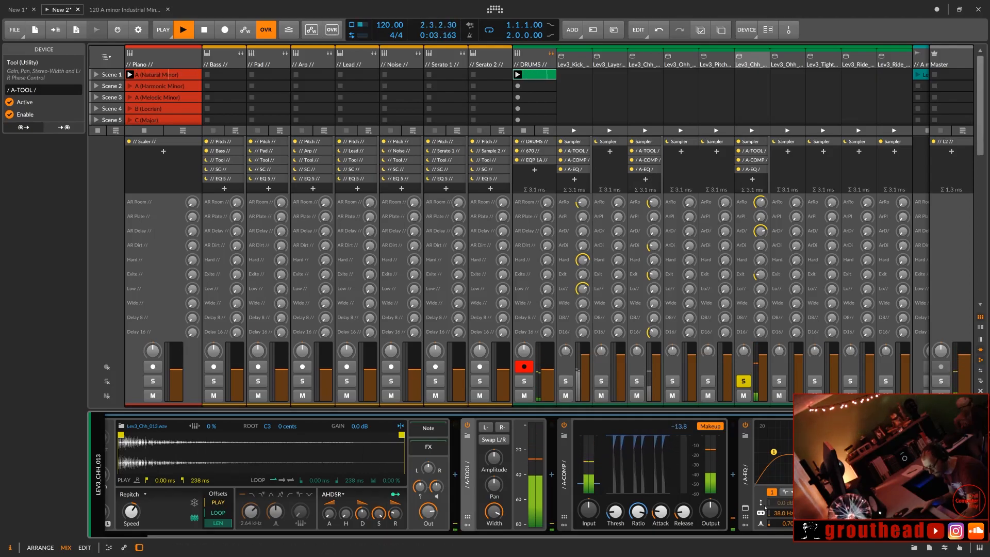
Step: Raise the hi-hat's A-EQ band 1 frequency to 373 Hz and reduce its A-TOOL width while A-COMP is temporarily bypassed
{"action": "left_click_drag", "start_coordinate": [780, 513], "coordinate": [780, 469]}
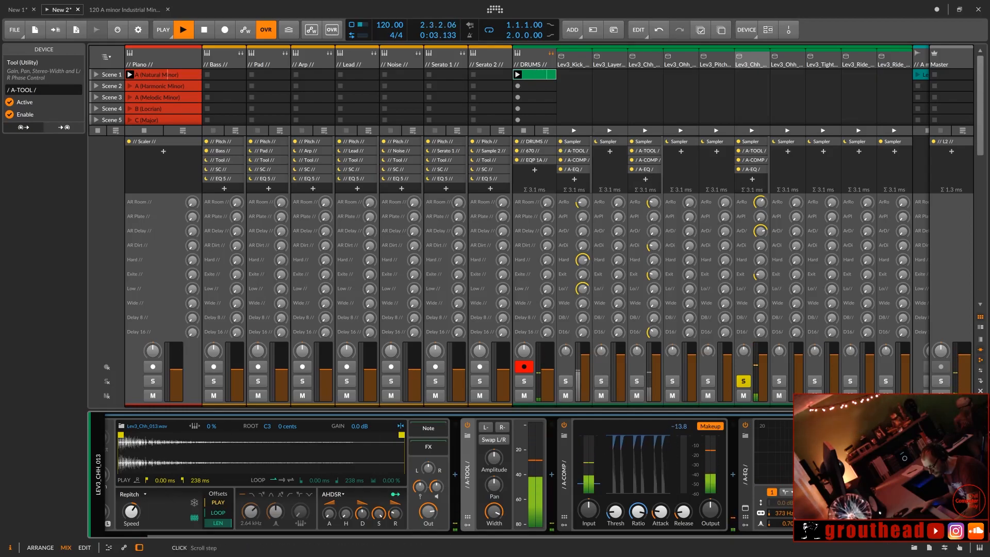
{"action": "left_click_drag", "start_coordinate": [881, 455], "coordinate": [905, 456]}
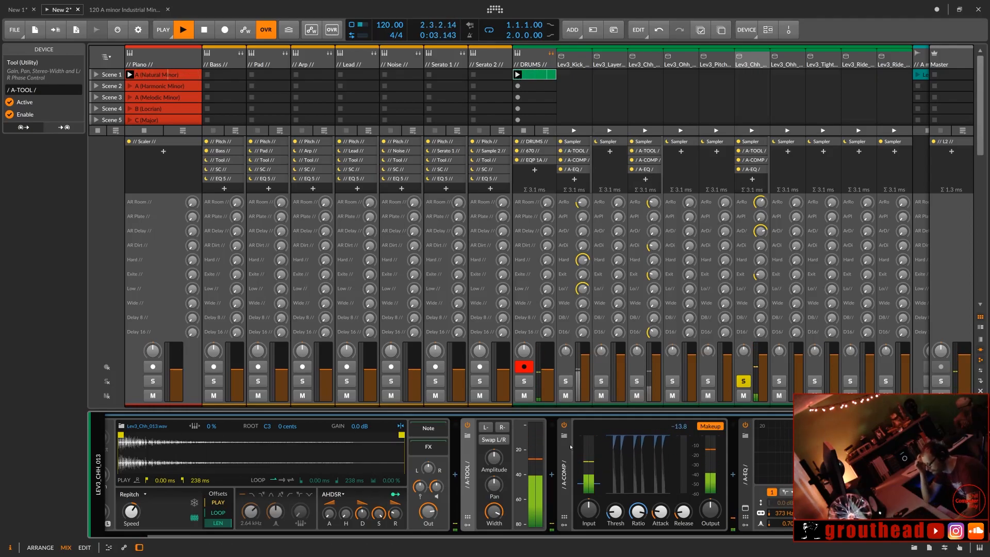
{"action": "left_click", "coordinate": [563, 426]}
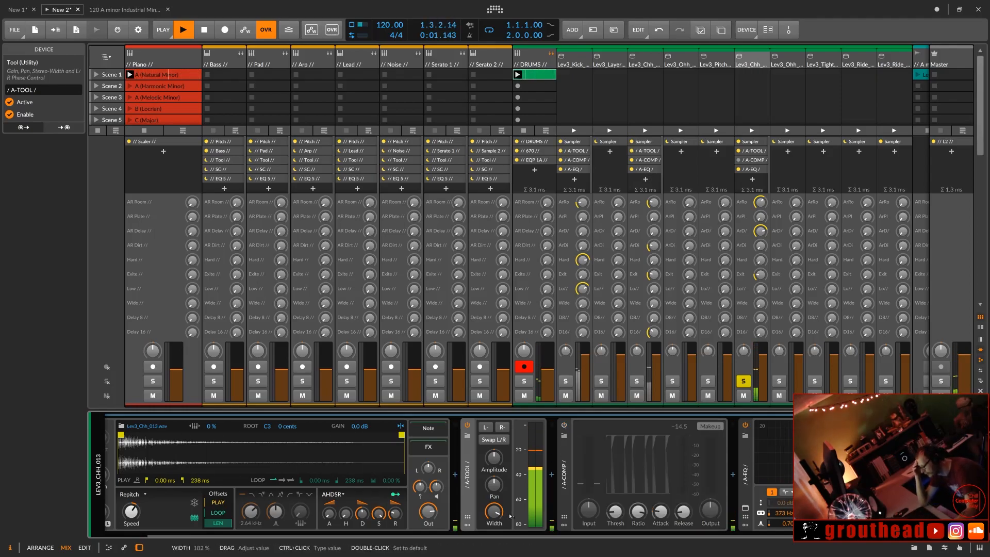
{"action": "left_click_drag", "start_coordinate": [495, 514], "coordinate": [496, 532]}
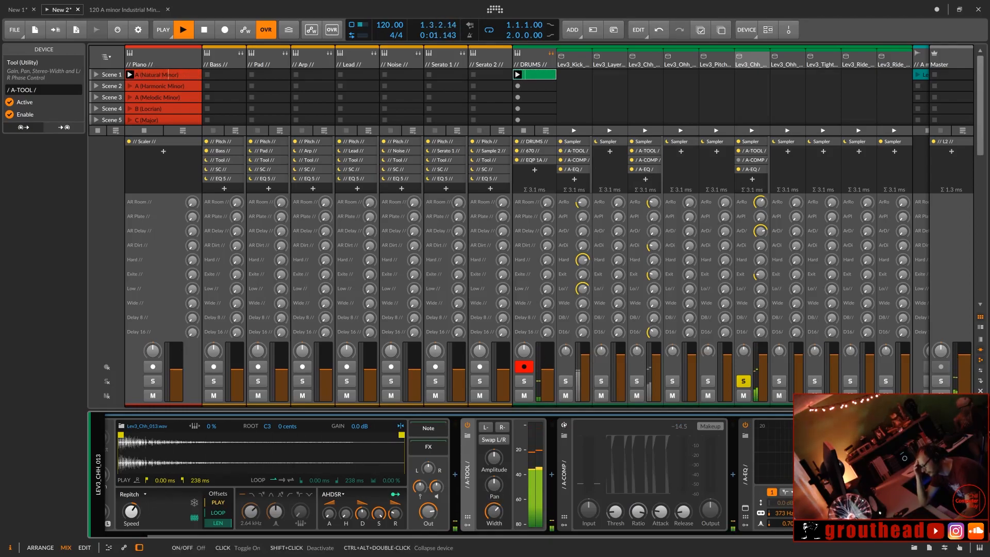
{"action": "left_click", "coordinate": [564, 425]}
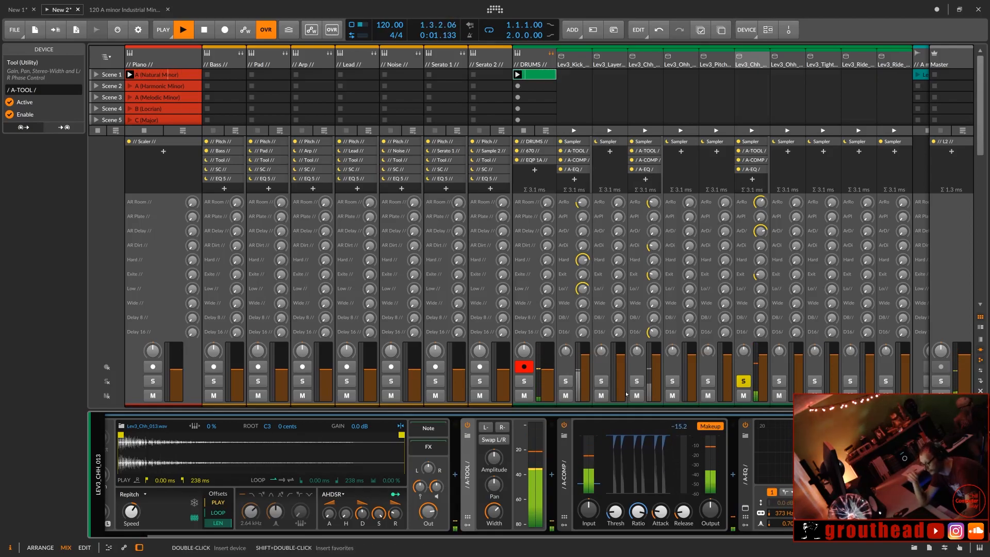
Step: Solo the first Lev3_Chh channel, the DRUMS track and the kick alongside Lev3_Chh_013, and stop playback after listening
{"action": "left_click", "coordinate": [637, 381]}
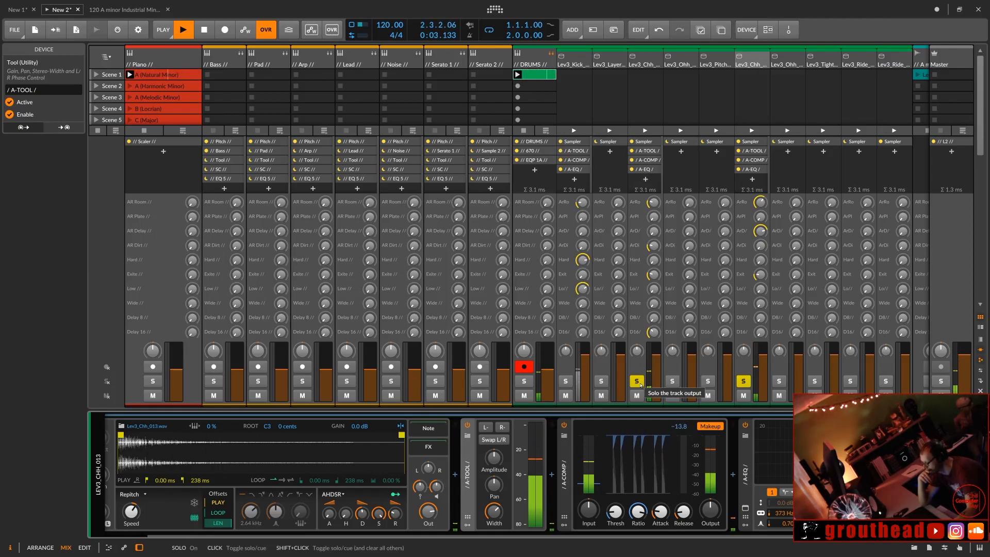
{"action": "left_click", "coordinate": [524, 381]}
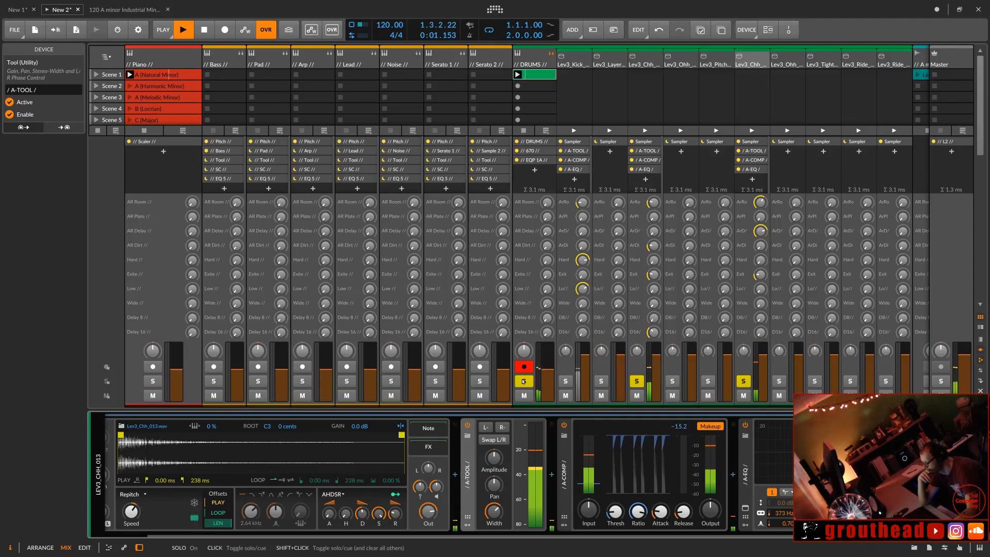
{"action": "left_click", "coordinate": [569, 381]}
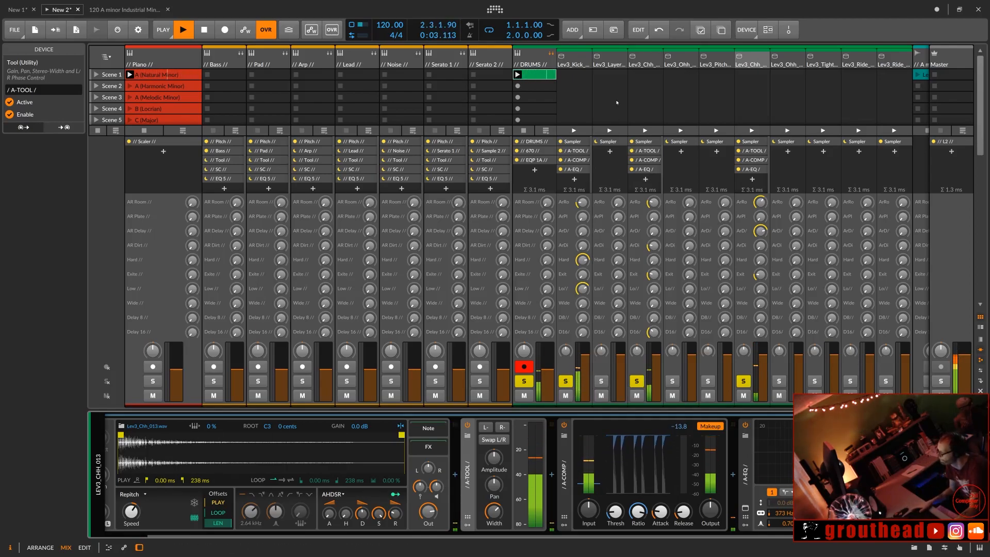
{"action": "key", "text": "space"}
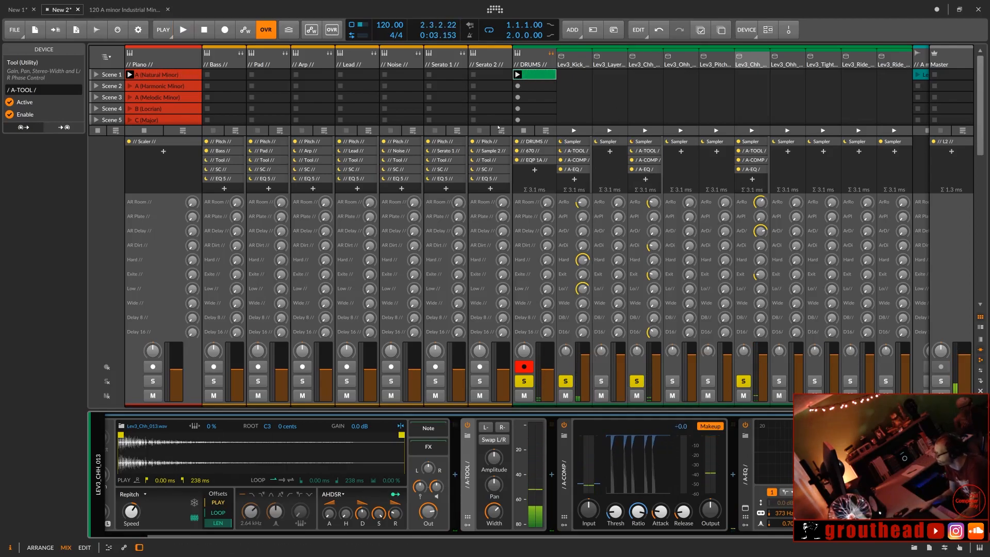
Step: Bypass A-TOOL, A-COMP and A-EQ on the first Lev3_Chh channel and on Lev3_Chh_013, and restart playback to compare
{"action": "left_click", "coordinate": [227, 64]}
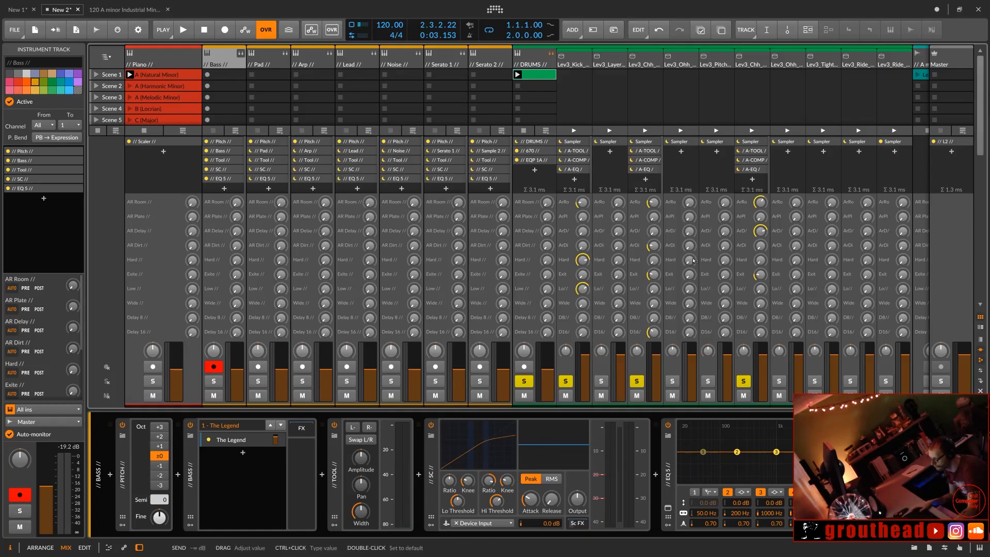
{"action": "left_click", "coordinate": [643, 65]}
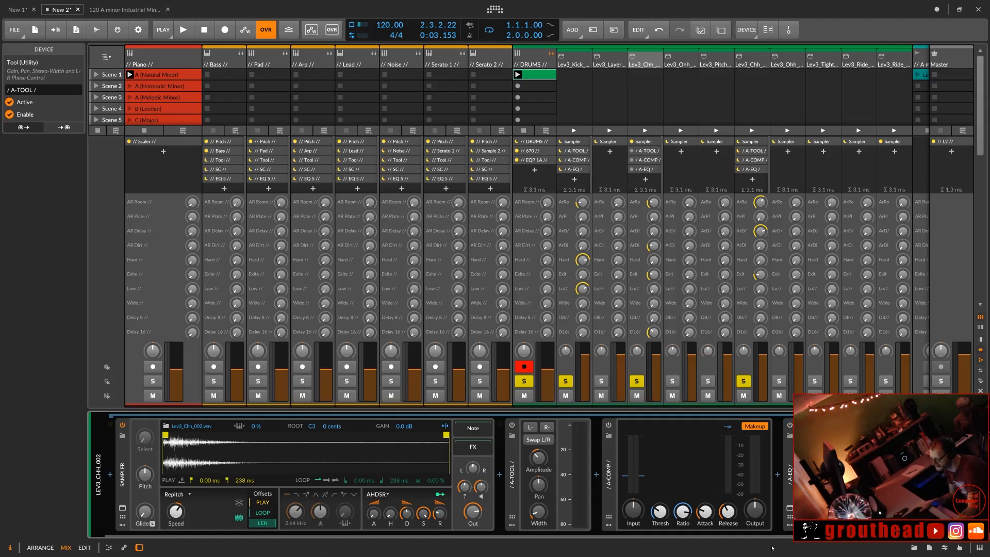
{"action": "left_click_drag", "start_coordinate": [810, 535], "coordinate": [854, 535]}
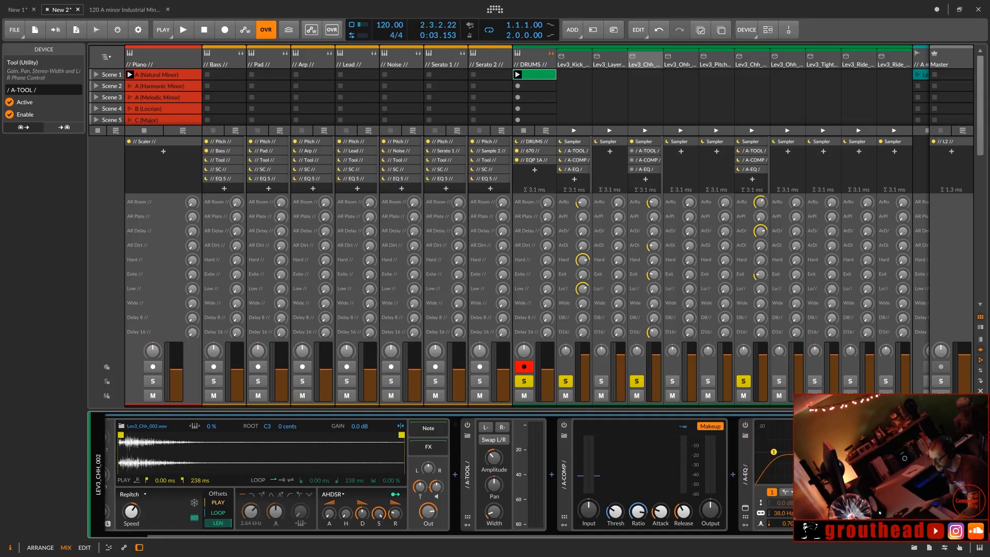
{"action": "left_click", "coordinate": [739, 160]}
{"action": "left_click", "coordinate": [743, 169]}
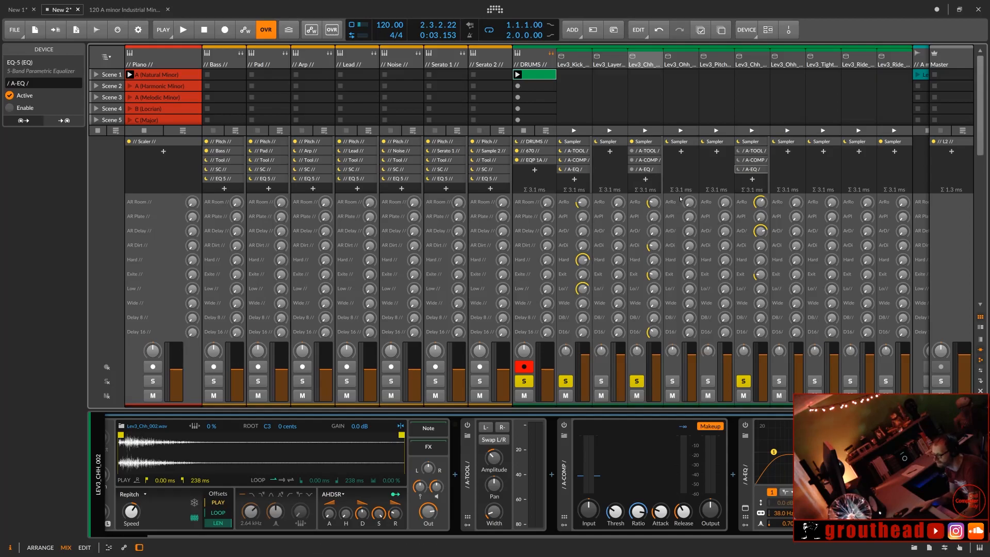
{"action": "key", "text": "space"}
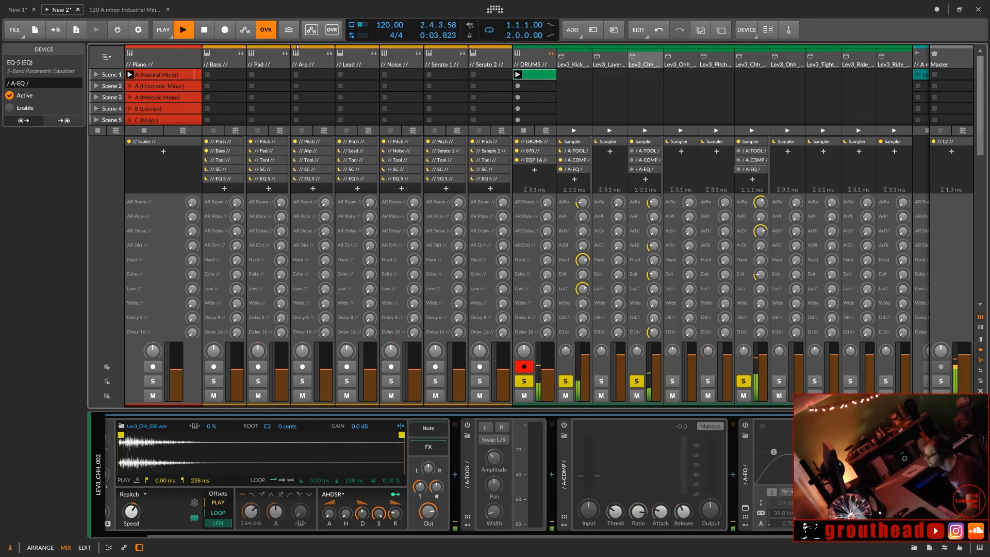
Step: Create a Scene 1 clip on the Bass track, open it for note editing, and recolor the track blue
{"action": "double_click", "coordinate": [235, 79]}
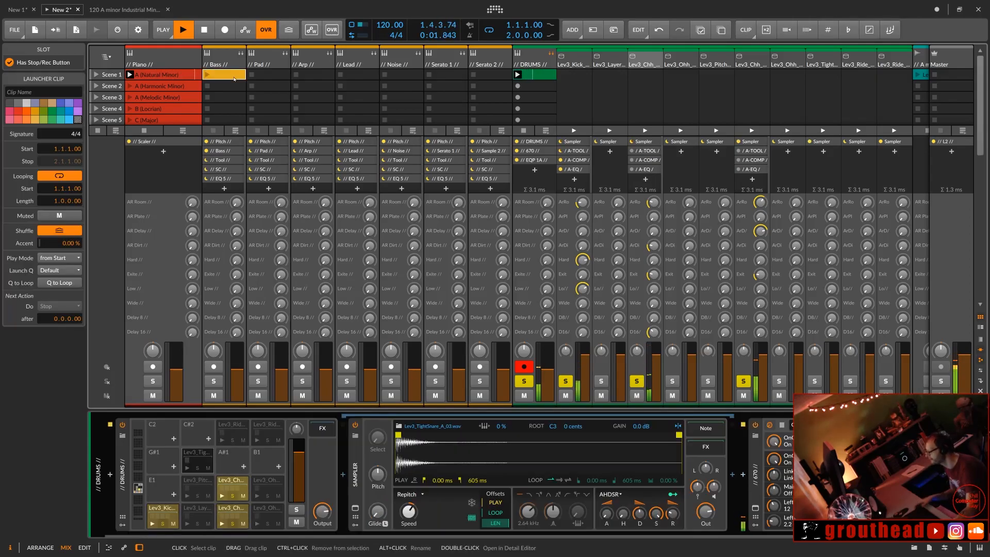
{"action": "double_click", "coordinate": [234, 79]}
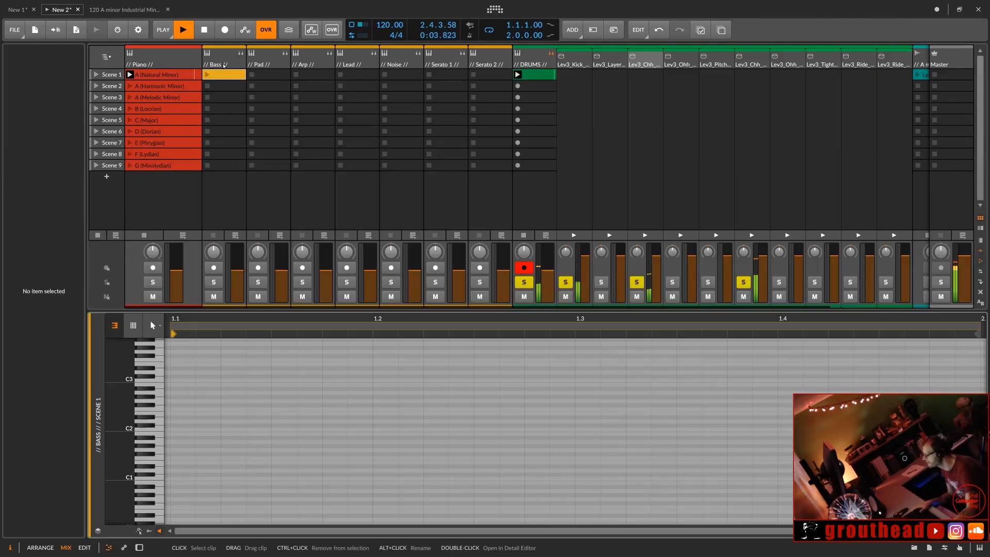
{"action": "right_click", "coordinate": [224, 59]}
{"action": "left_click", "coordinate": [331, 64]}
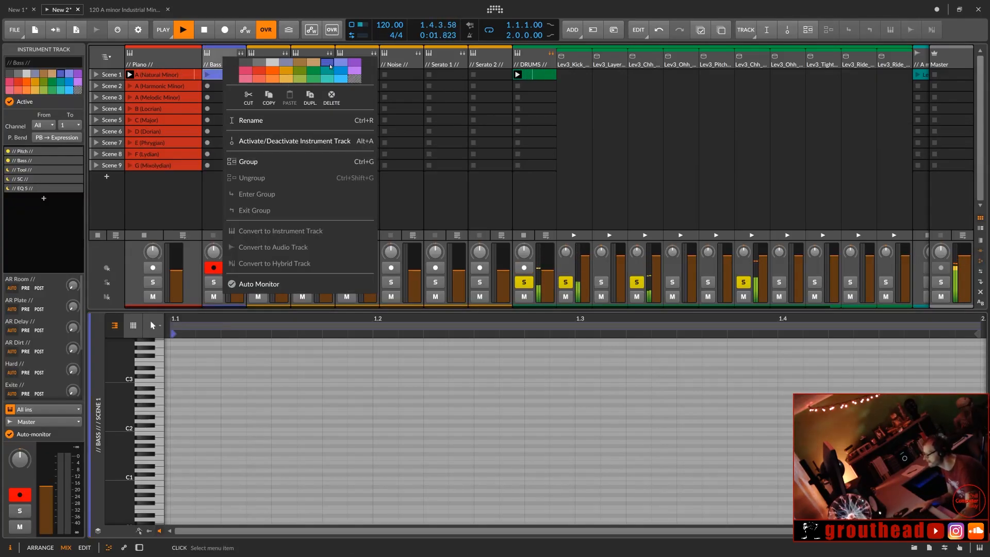
{"action": "left_click", "coordinate": [186, 444]}
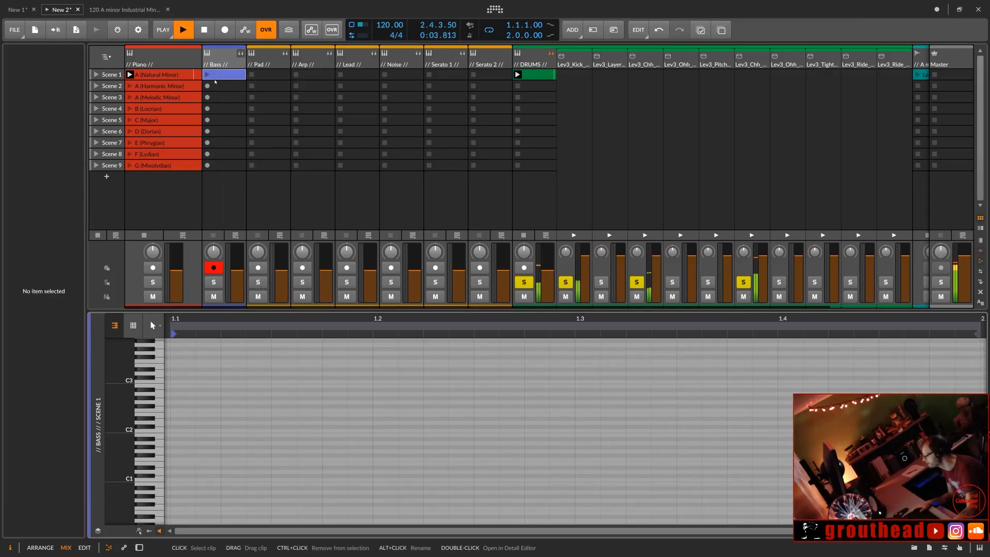
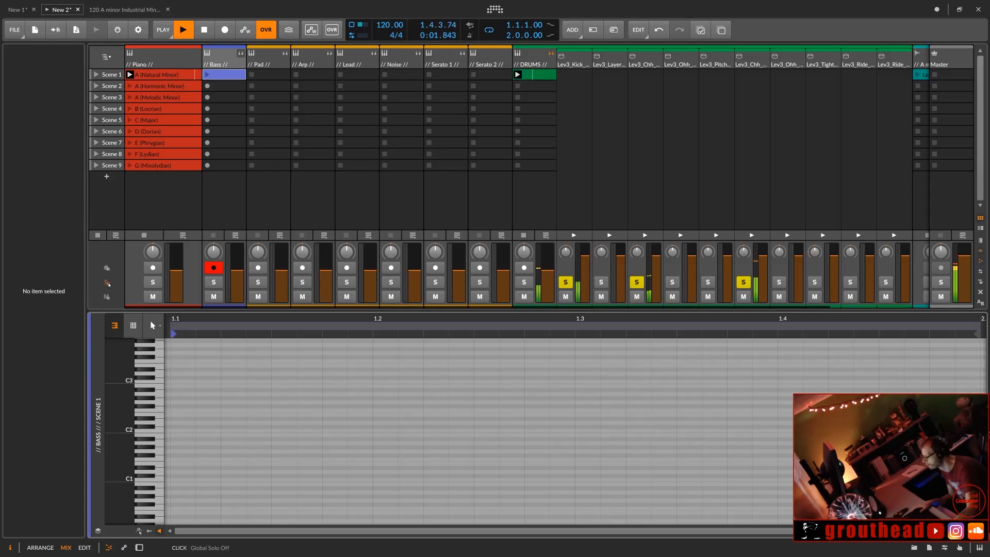
Step: Stop playback and unsolo the DRUMS track, the kick and both Lev3_Chh channels
{"action": "key", "text": "space"}
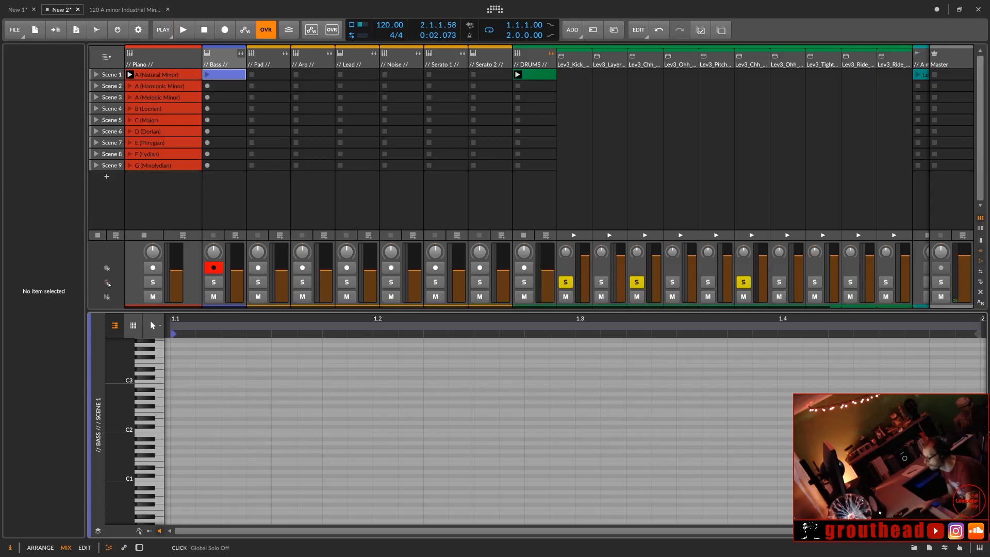
{"action": "left_click", "coordinate": [566, 283]}
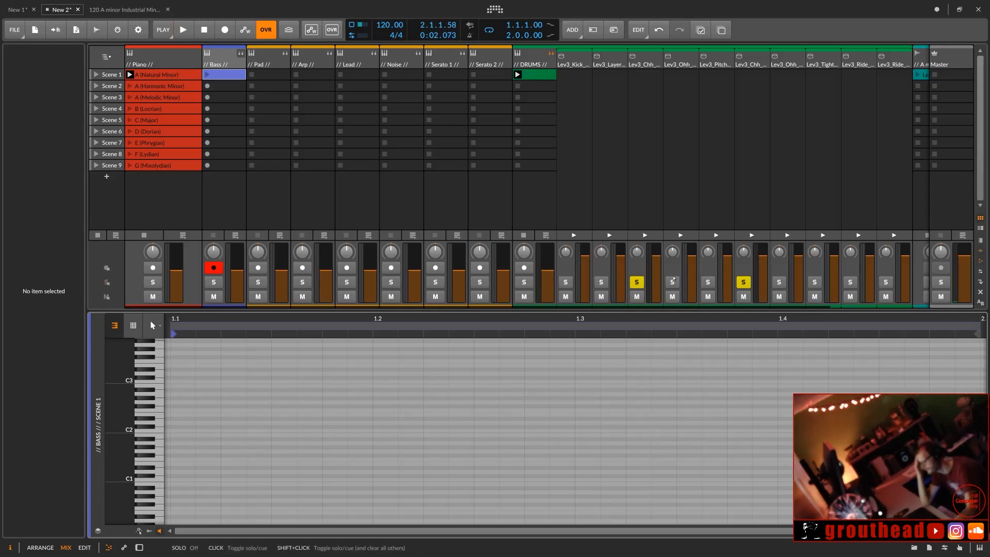
{"action": "left_click", "coordinate": [638, 283]}
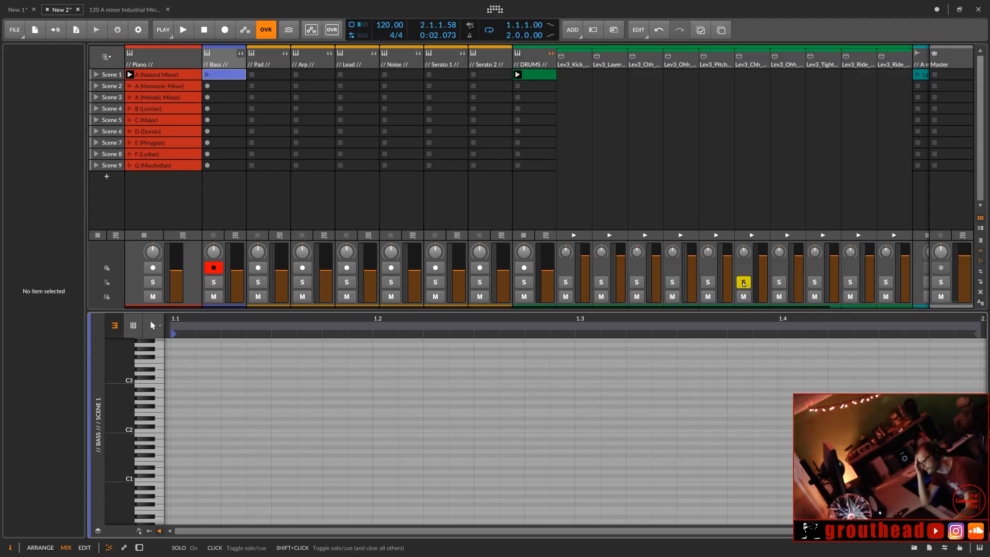
{"action": "left_click", "coordinate": [743, 283]}
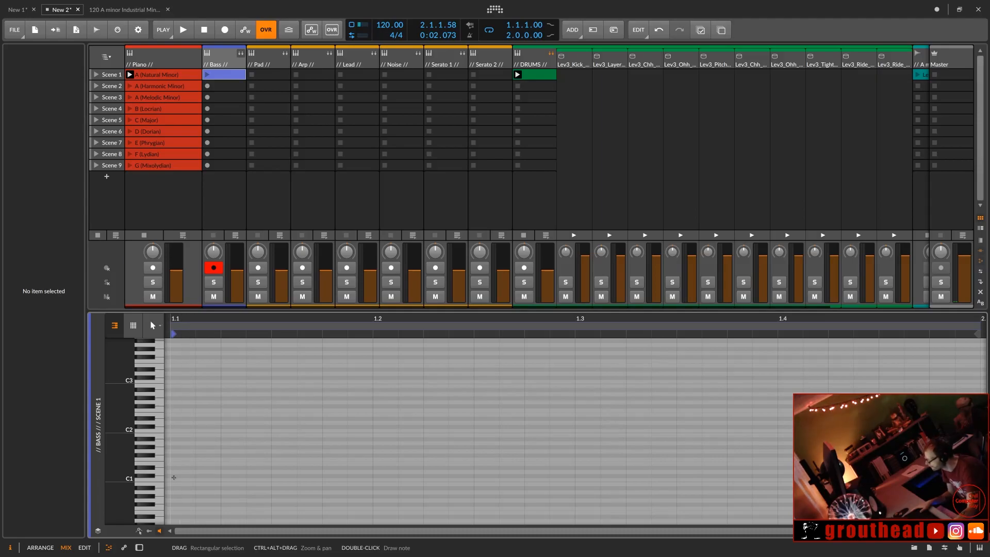
Step: Add an A2 note at 1.1.1.00 in the Bass clip and lengthen it to 0.0.2.00
{"action": "double_click", "coordinate": [173, 478]}
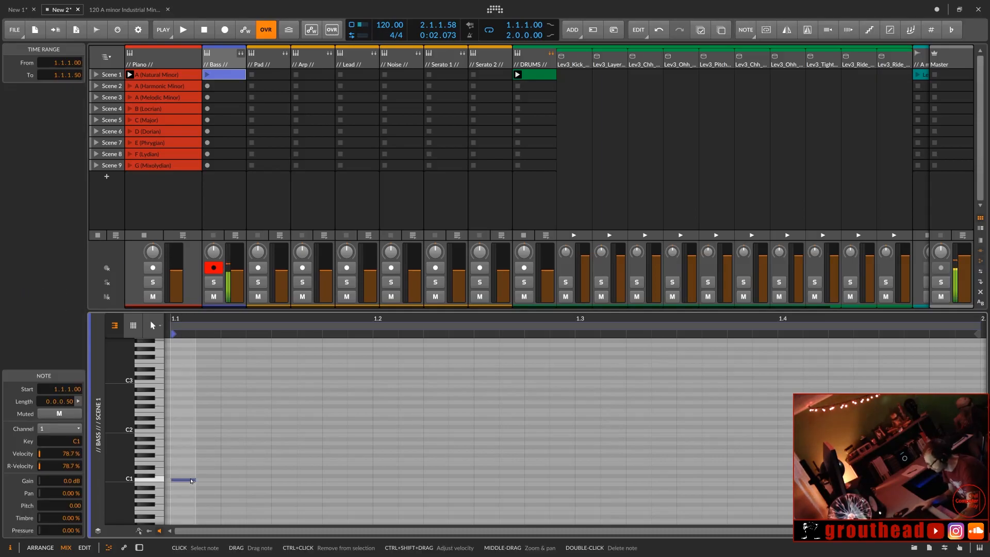
{"action": "key", "text": "shift+Up"}
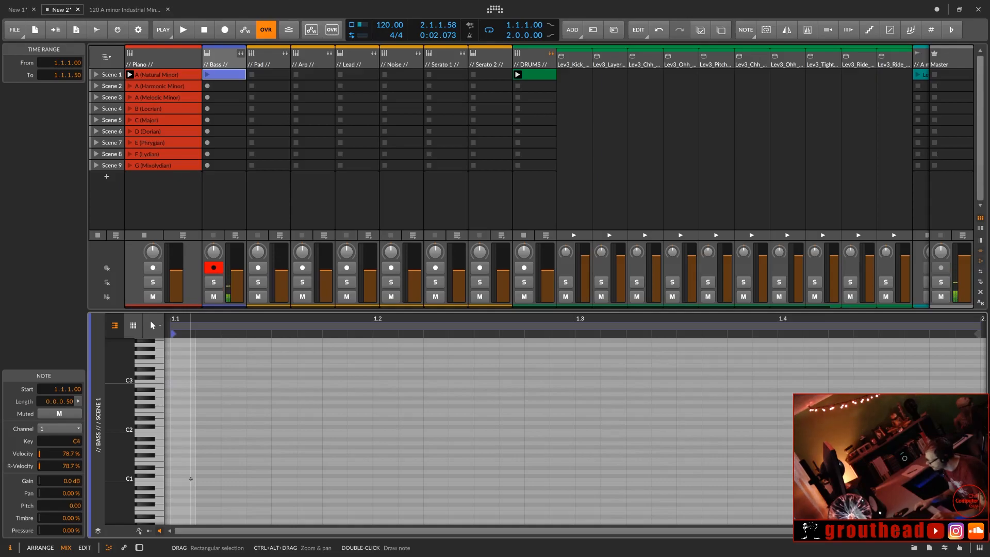
{"action": "key", "text": "shift+Up"}
{"action": "key", "text": "Down"}
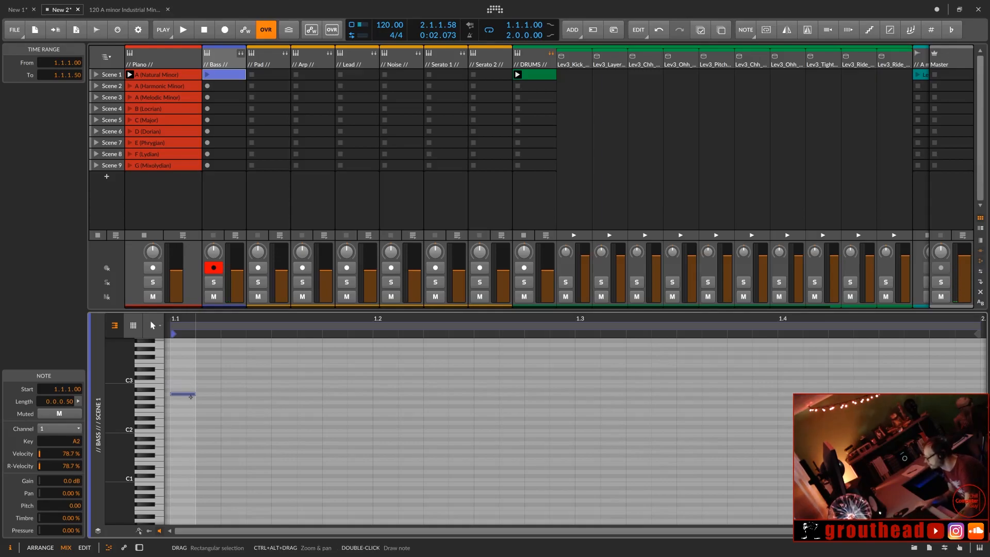
{"action": "left_click_drag", "start_coordinate": [194, 395], "coordinate": [348, 376]}
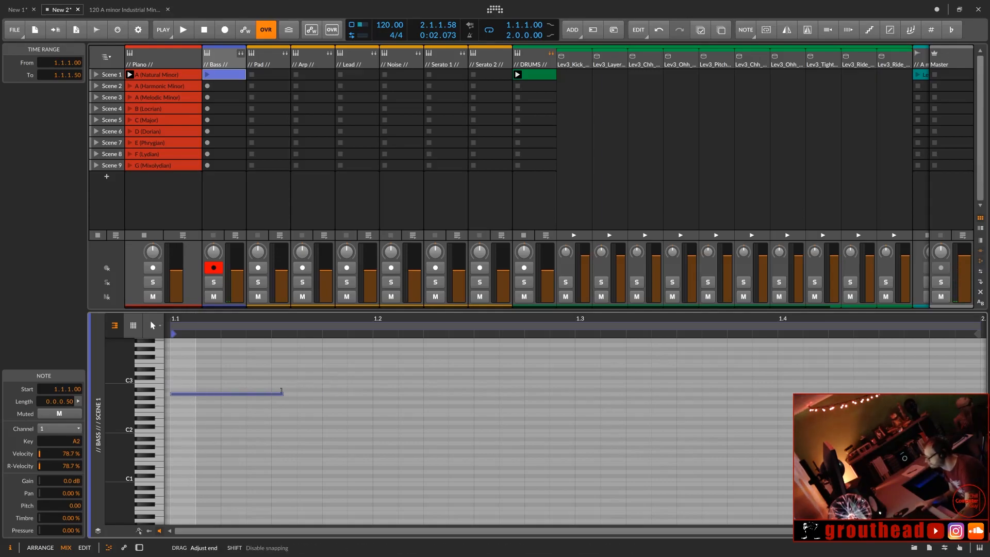
{"action": "left_click_drag", "start_coordinate": [274, 393], "coordinate": [210, 418]}
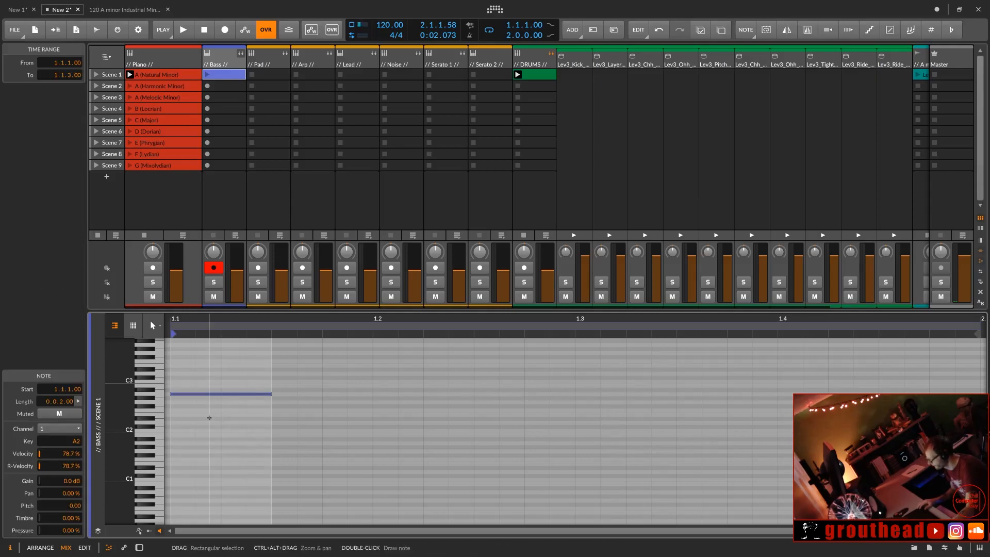
Step: Duplicate the A2 bass note an octave higher as A3 and repeat the pair three times to fill the bar
{"action": "key", "text": "ctrl+d"}
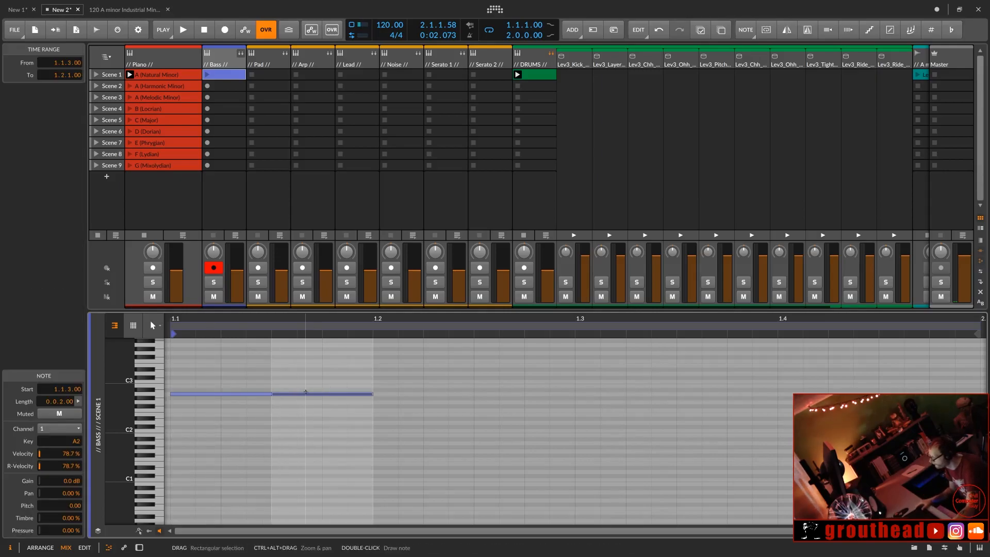
{"action": "key", "text": "shift+Up"}
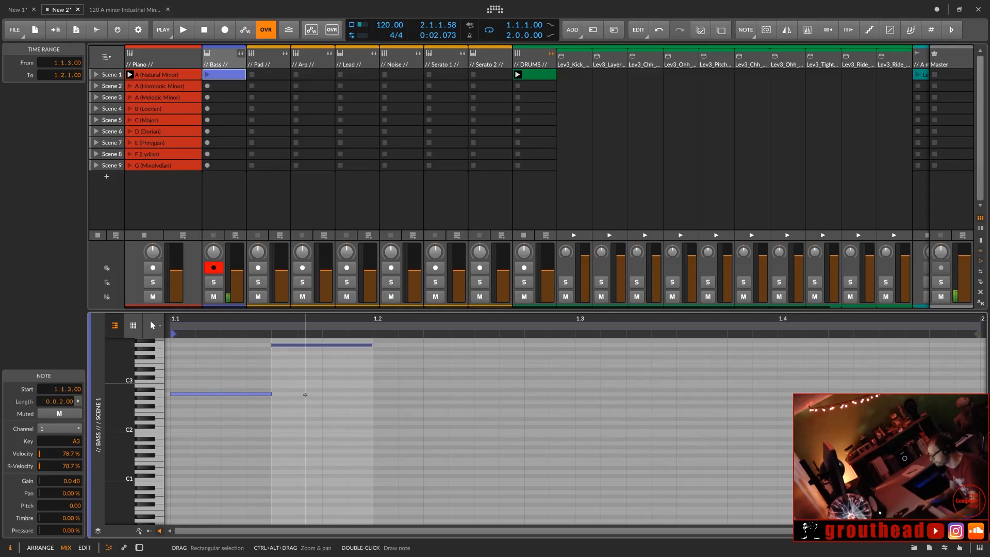
{"action": "left_click_drag", "start_coordinate": [324, 341], "coordinate": [235, 408]}
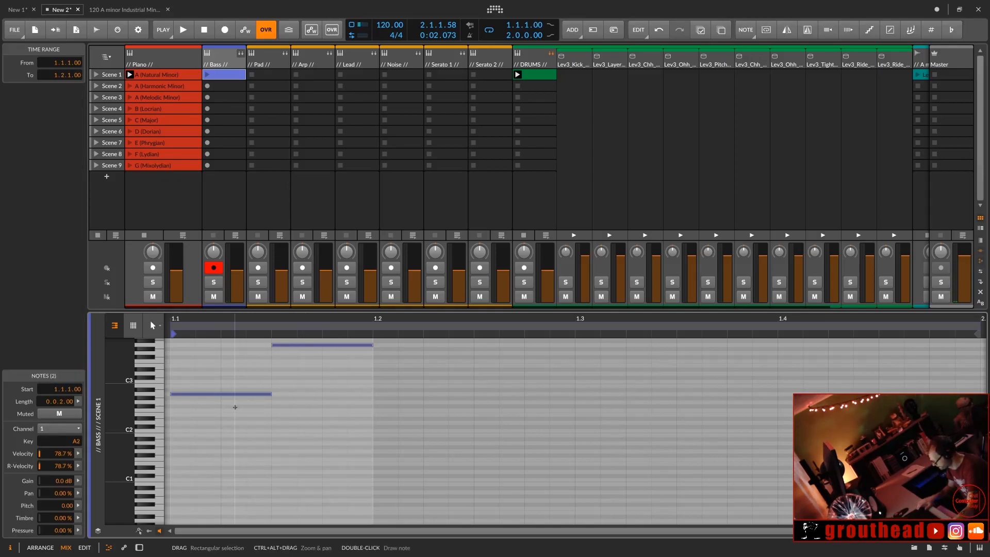
{"action": "key", "text": "ctrl+d"}
{"action": "key", "text": "ctrl+d"}
{"action": "key", "text": "ctrl+d"}
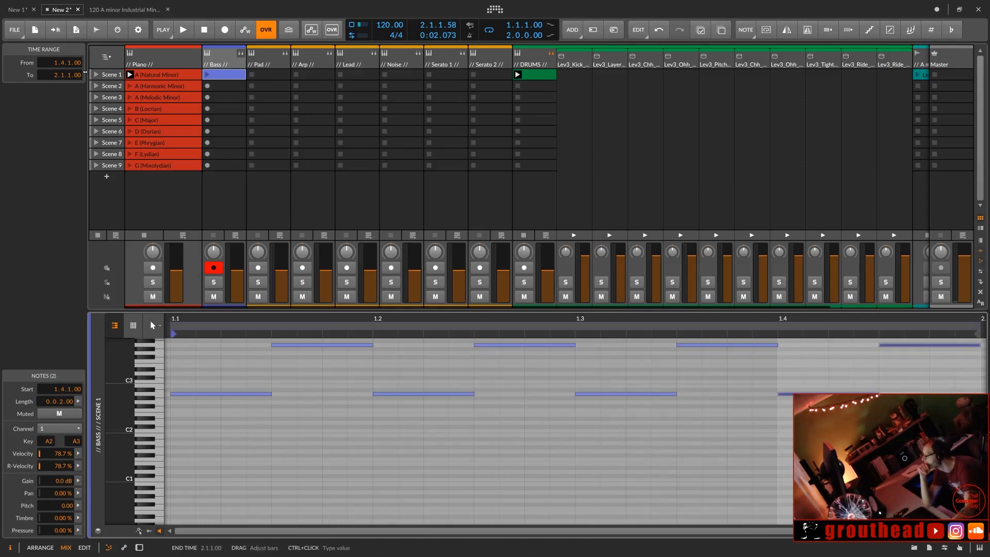
Step: Launch Scene 1 to play the bass clip together with the drums and the atmosphere
{"action": "left_click", "coordinate": [96, 75]}
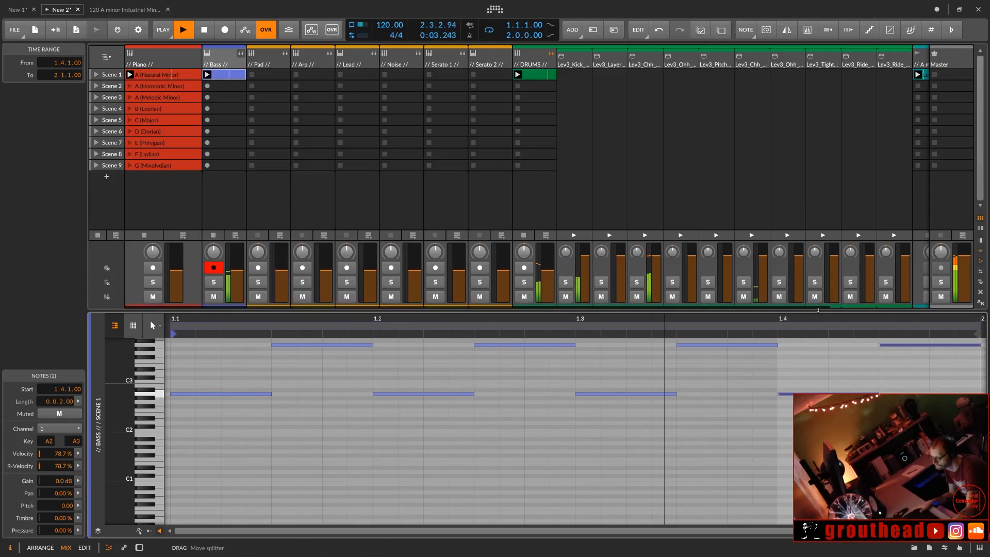
{"action": "left_click_drag", "start_coordinate": [822, 309], "coordinate": [877, 309]}
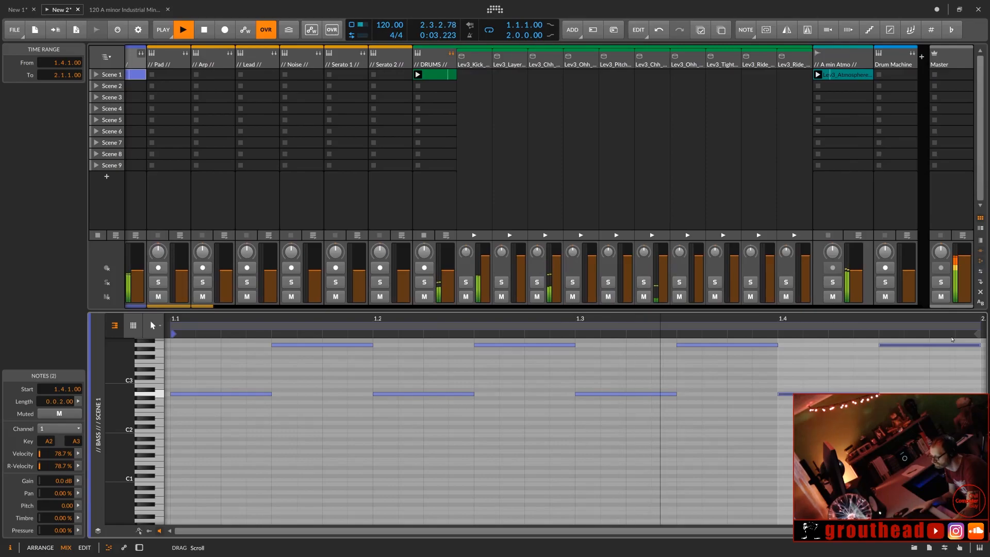
{"action": "left_click_drag", "start_coordinate": [952, 340], "coordinate": [768, 357]}
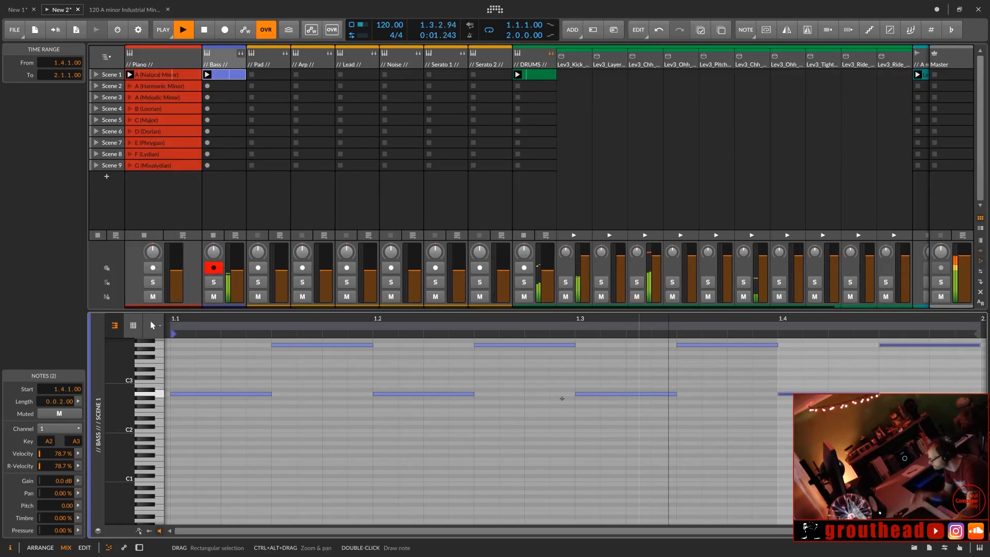
Step: Shorten the first A3 bass note to 0.0.1.00 and add an E3 note of the same length at 1.1.4.00
{"action": "left_click_drag", "start_coordinate": [371, 345], "coordinate": [323, 350]}
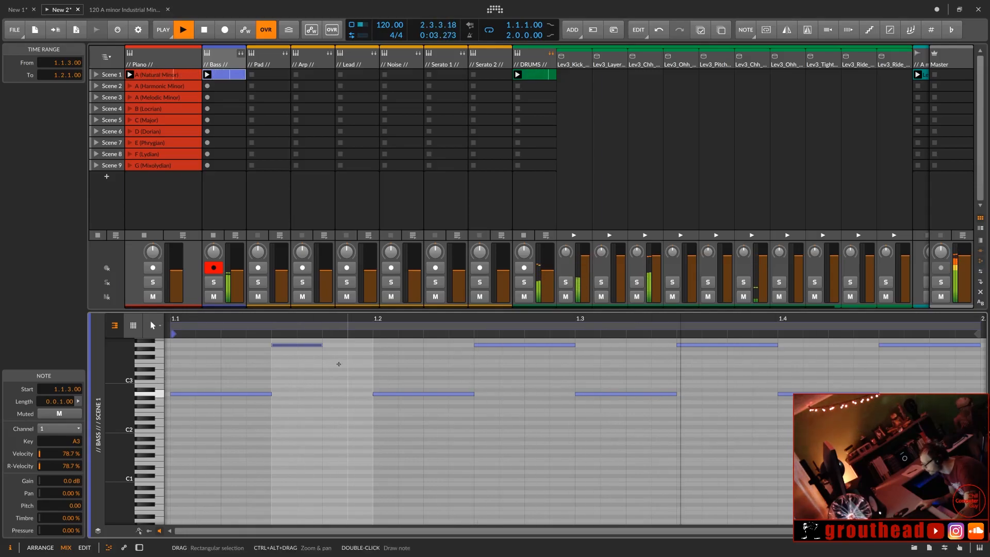
{"action": "double_click", "coordinate": [331, 367]}
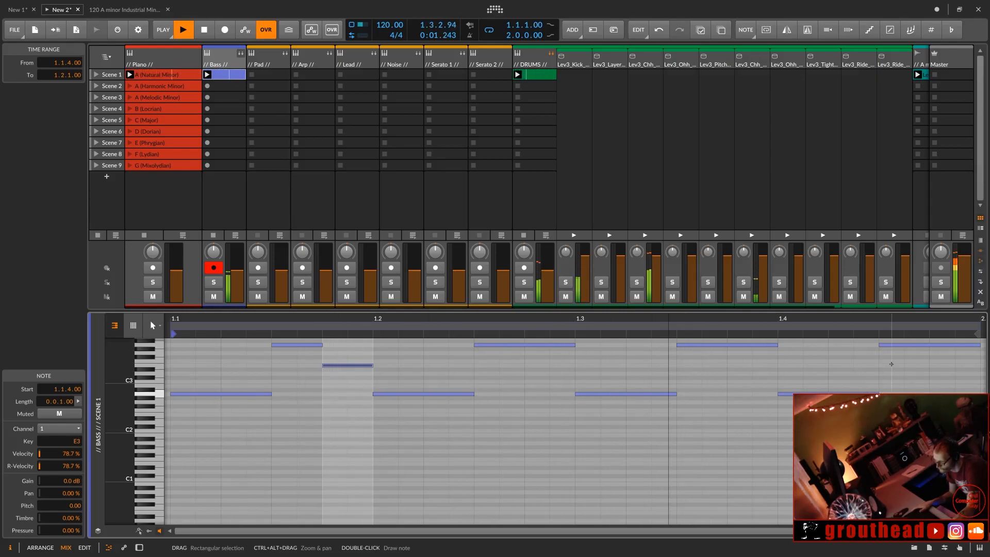
Step: Move the start of the last A3 bass note to 1.4.4.00 and copy the E3 note to 1.4.3.00
{"action": "left_click", "coordinate": [881, 345]}
{"action": "left_click_drag", "start_coordinate": [921, 345], "coordinate": [930, 345]}
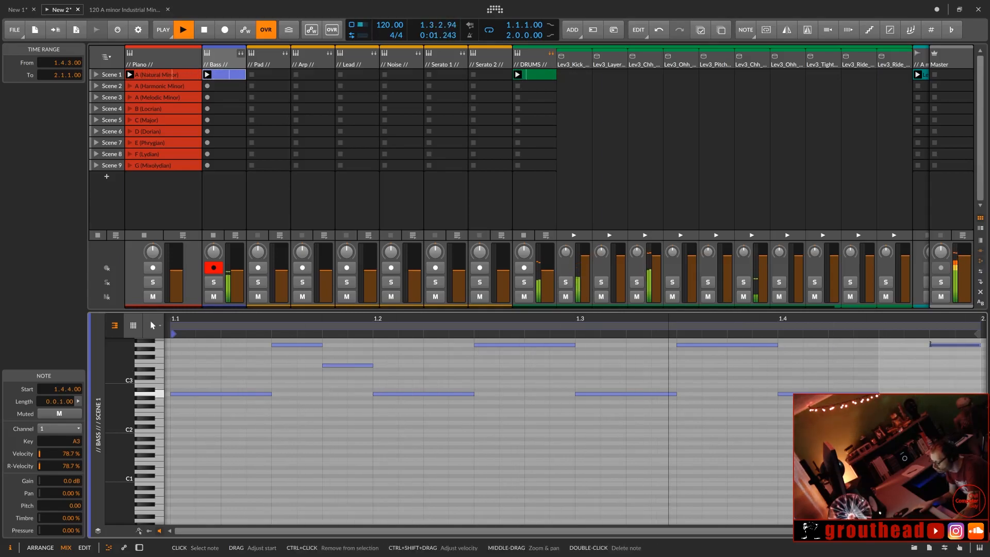
{"action": "double_click", "coordinate": [407, 366]}
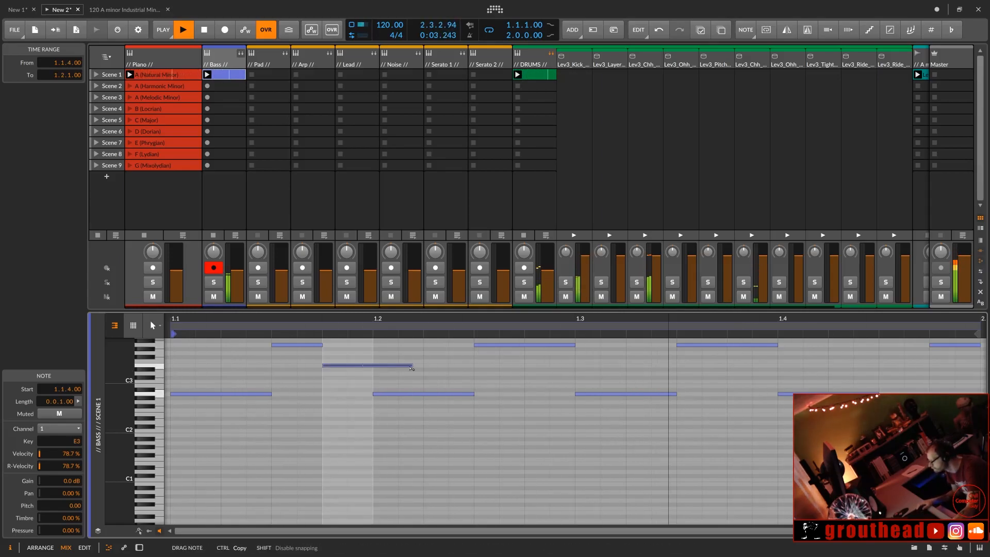
{"action": "key", "text": "Right"}
{"action": "key", "text": "Right"}
{"action": "key", "text": "Right"}
{"action": "key", "text": "Right"}
{"action": "key", "text": "Right"}
{"action": "key", "text": "Right"}
{"action": "key", "text": "Right"}
{"action": "key", "text": "Right"}
{"action": "key", "text": "Right"}
{"action": "key", "text": "Right"}
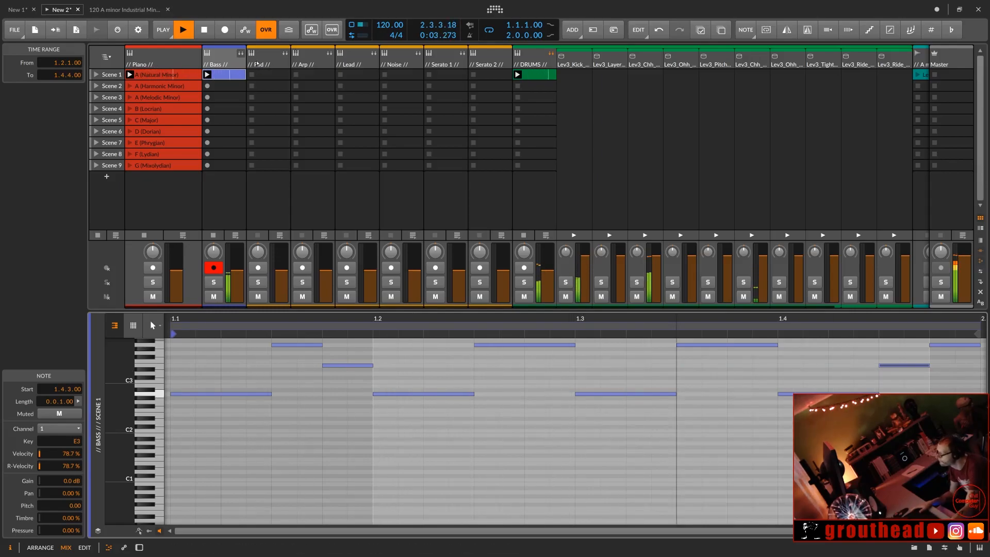
Step: Create a Scene 1 clip on the Arp track and open it for note editing
{"action": "left_click", "coordinate": [262, 60]}
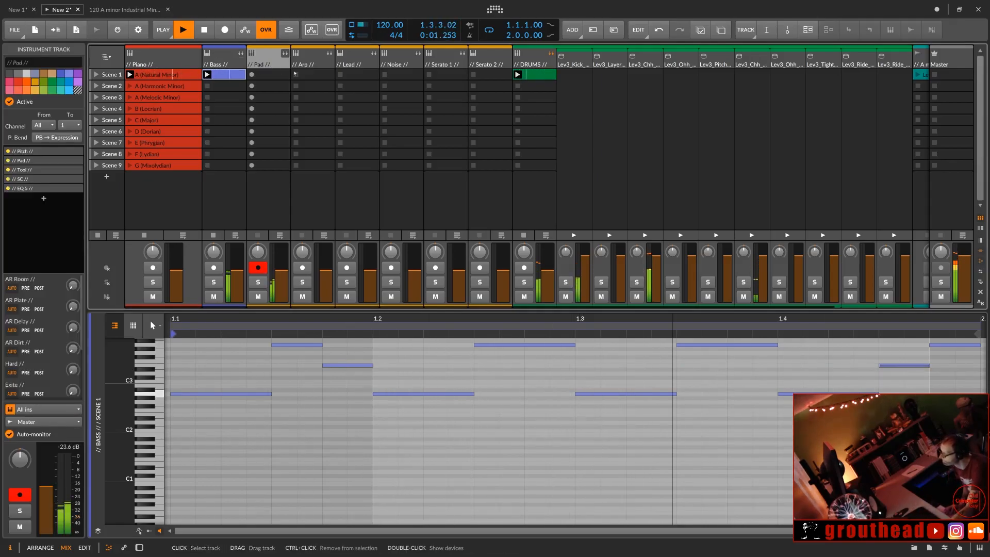
{"action": "left_click", "coordinate": [302, 65]}
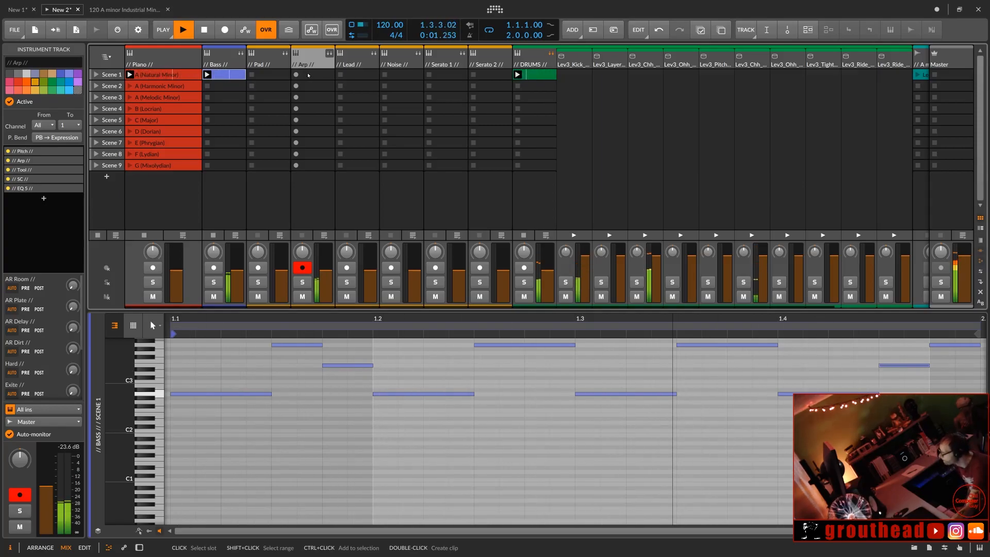
{"action": "double_click", "coordinate": [309, 75]}
{"action": "double_click", "coordinate": [308, 75]}
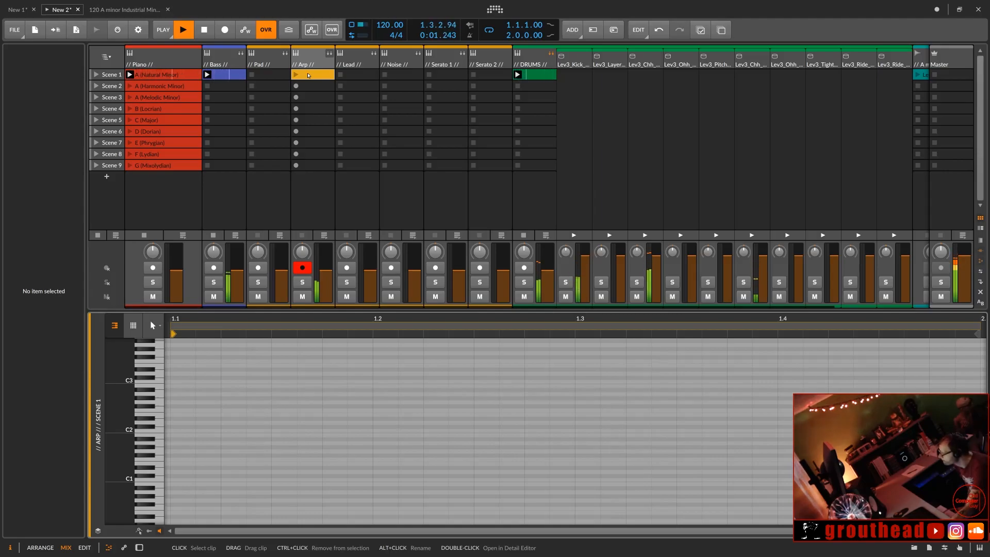
{"action": "scroll", "coordinate": [251, 417], "scroll_direction": "up", "scroll_amount": 3}
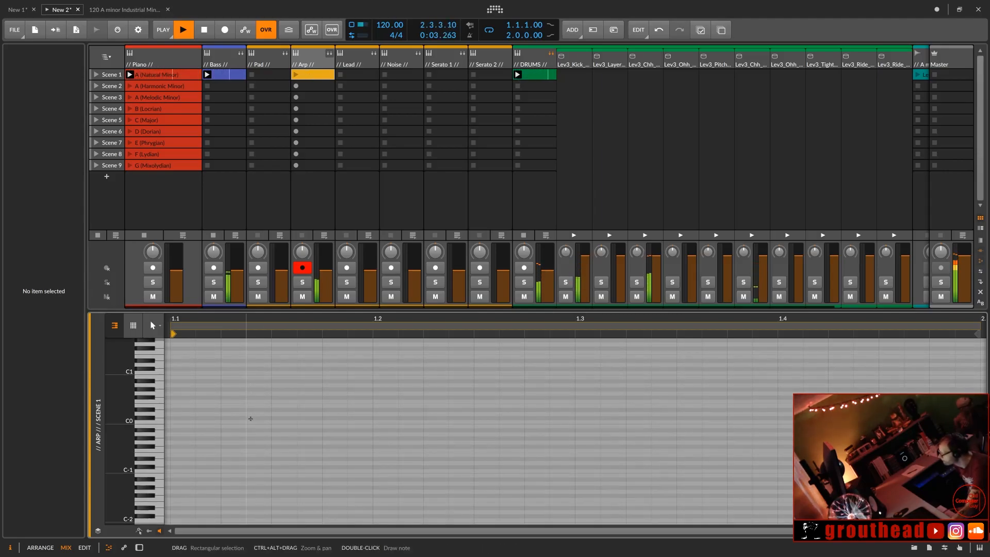
Step: Add a one-bar A1 note at 1.1.1.00 and a one-bar C2 note at 2.1.1.00 in the Arp clip
{"action": "scroll", "coordinate": [251, 418], "scroll_direction": "down", "scroll_amount": 10}
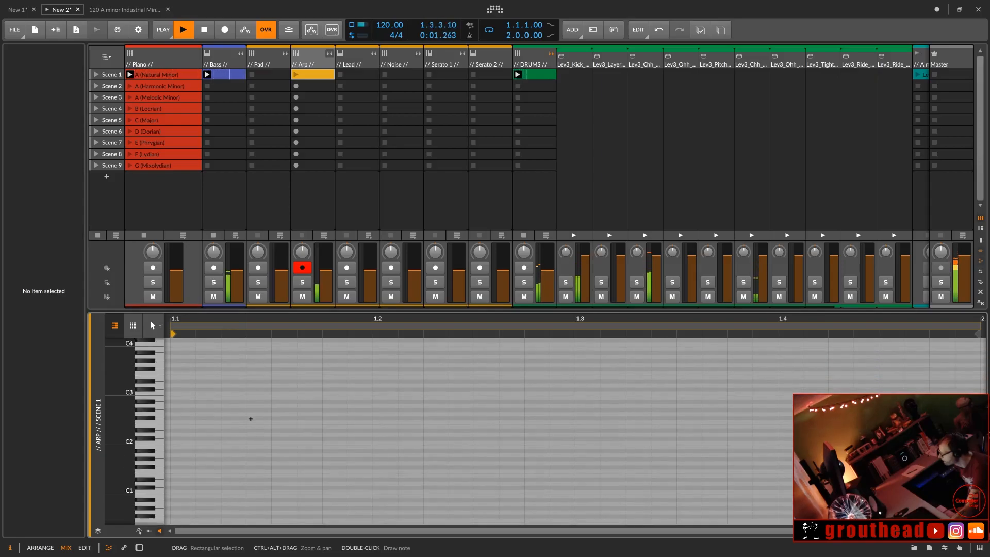
{"action": "scroll", "coordinate": [250, 418], "scroll_direction": "up", "scroll_amount": 15}
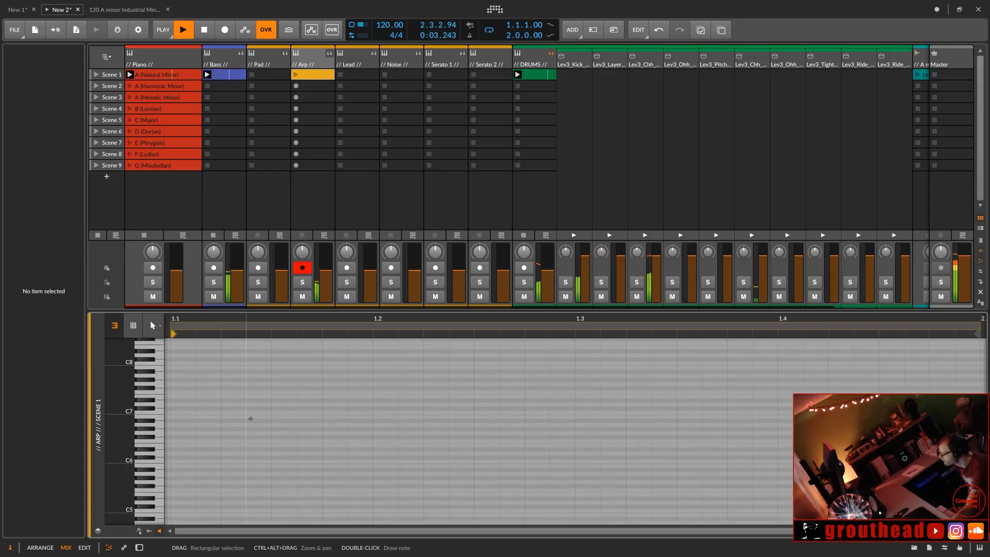
{"action": "scroll", "coordinate": [251, 419], "scroll_direction": "down", "scroll_amount": 10}
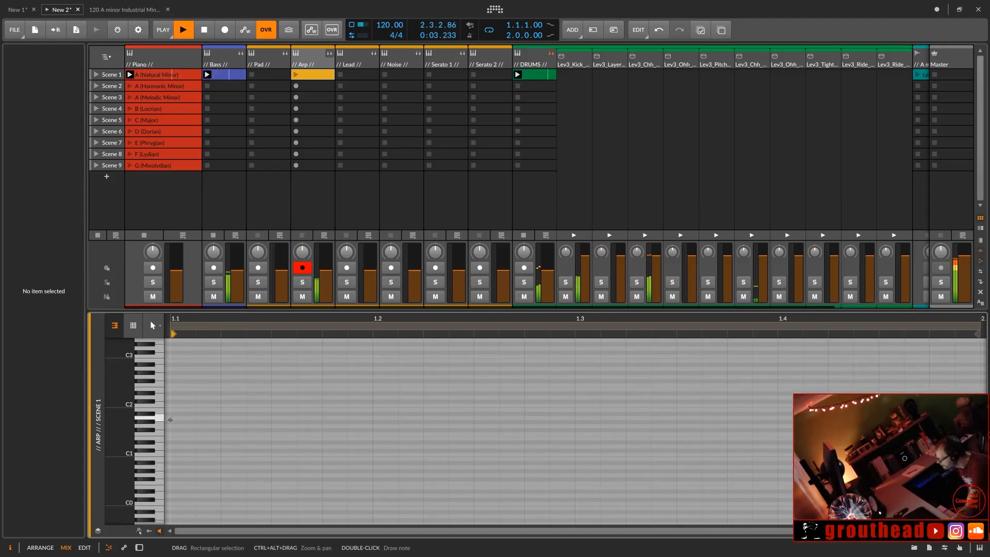
{"action": "double_click", "coordinate": [175, 418]}
{"action": "left_click_drag", "start_coordinate": [194, 417], "coordinate": [977, 350]}
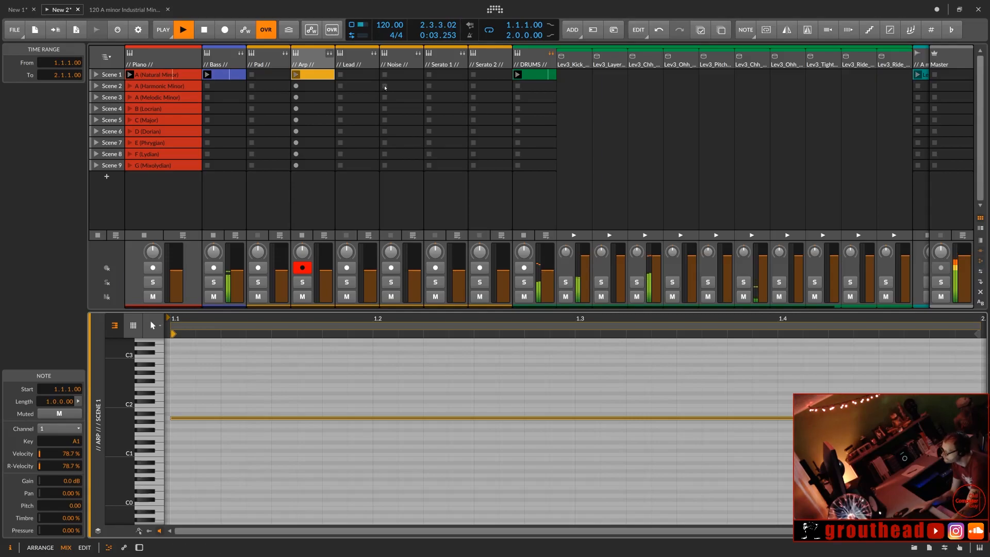
{"action": "left_click_drag", "start_coordinate": [580, 320], "coordinate": [516, 320]}
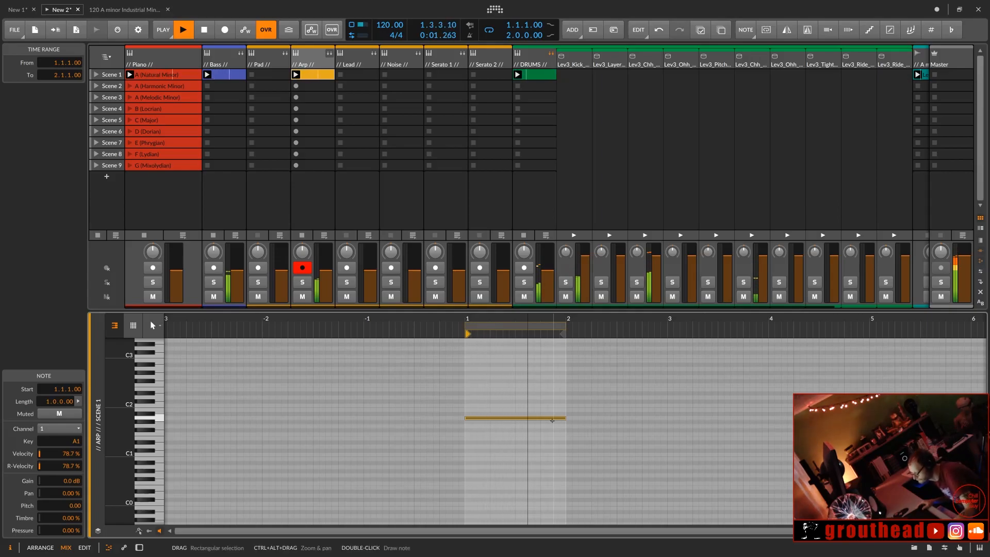
{"action": "double_click", "coordinate": [652, 406]}
{"action": "left_click", "coordinate": [653, 407]}
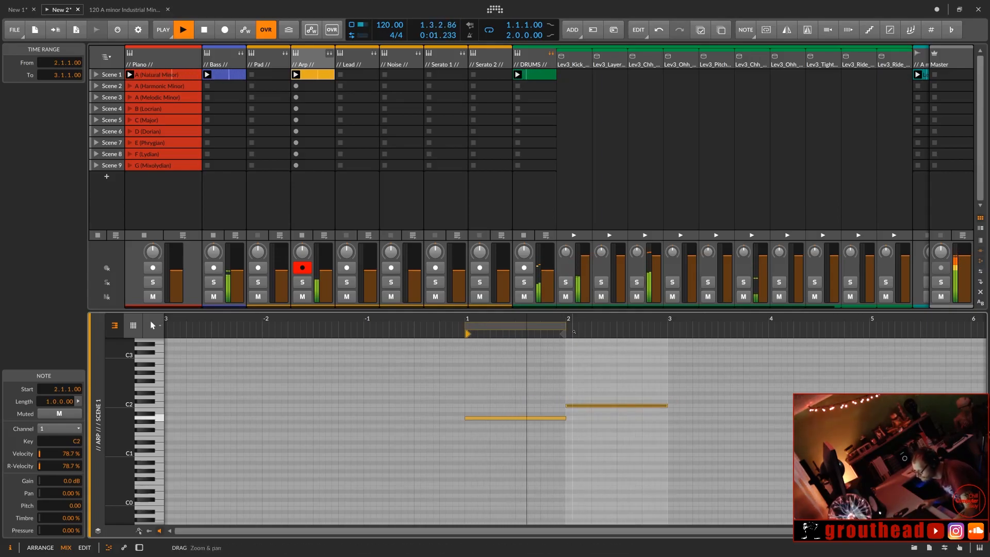
Step: Extend the Arp clip's loop to 4.0.0.00 and add one-bar copies of the notes as G#1 in bar 3 and E2 in bar 4
{"action": "left_click_drag", "start_coordinate": [566, 327], "coordinate": [871, 315]}
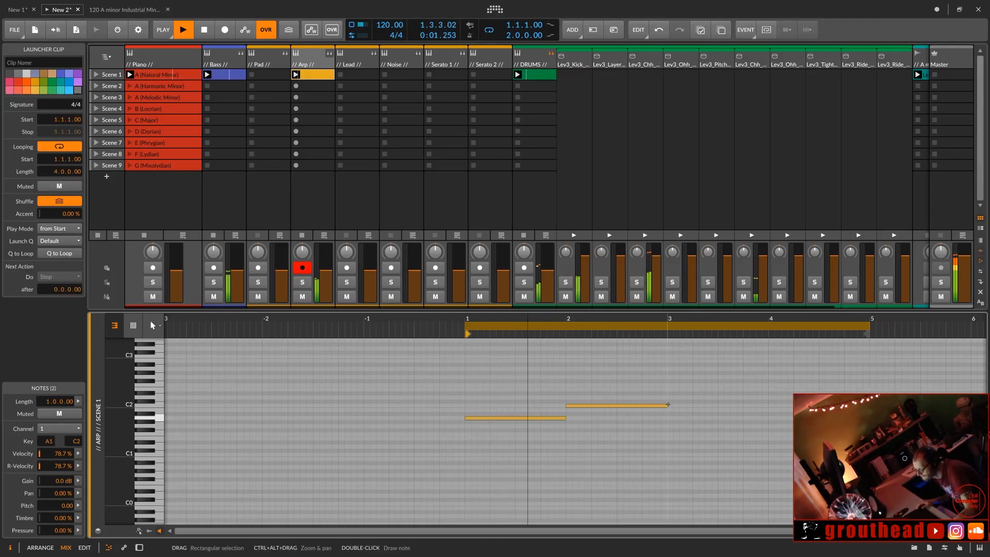
{"action": "left_click_drag", "start_coordinate": [591, 408], "coordinate": [821, 395]}
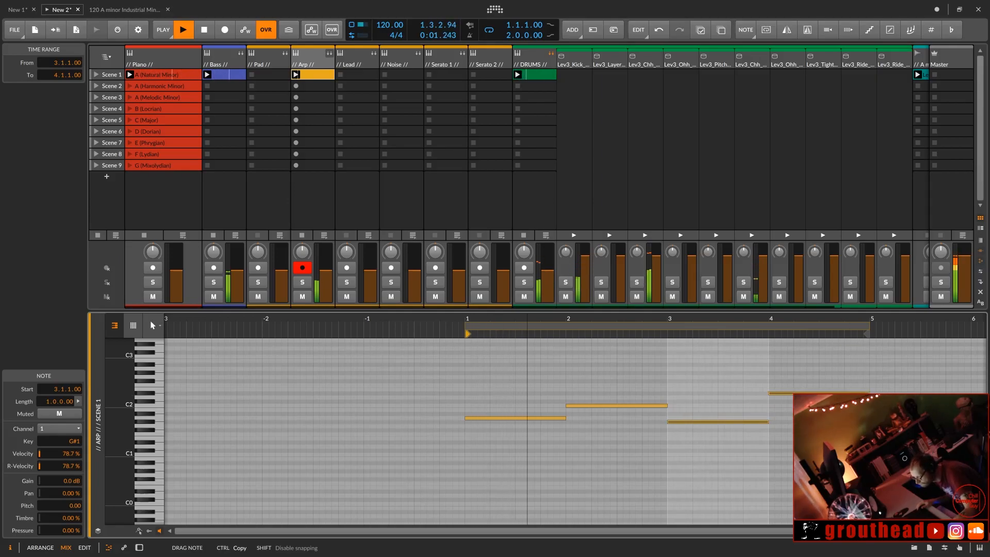
{"action": "left_click_drag", "start_coordinate": [817, 393], "coordinate": [818, 391]}
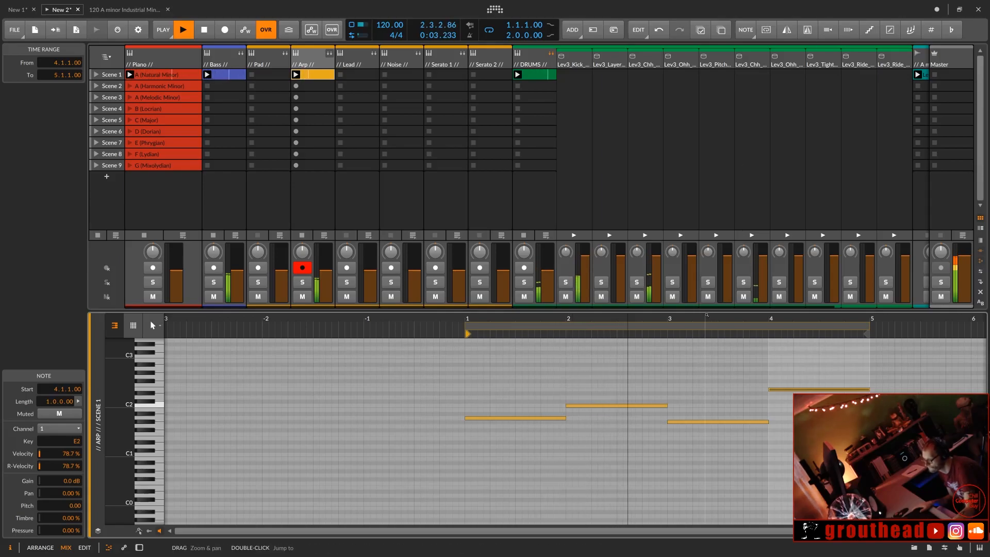
Step: Rename the Drum Machine track as // FX //
{"action": "scroll", "coordinate": [852, 141], "scroll_direction": "right", "scroll_amount": 3}
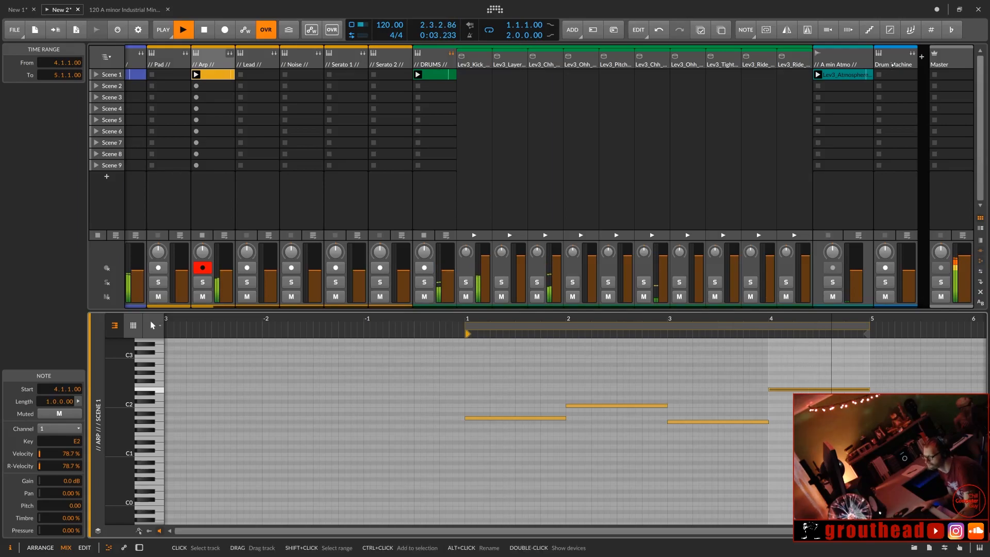
{"action": "left_click", "coordinate": [892, 65]}
{"action": "left_click", "coordinate": [892, 64], "text": "alt"}
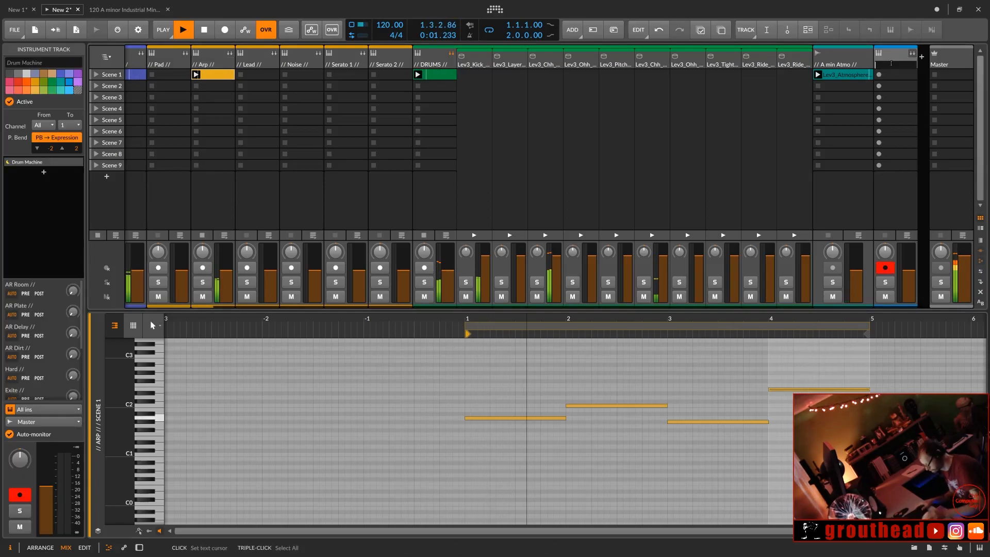
{"action": "type", "text": "// FX"}
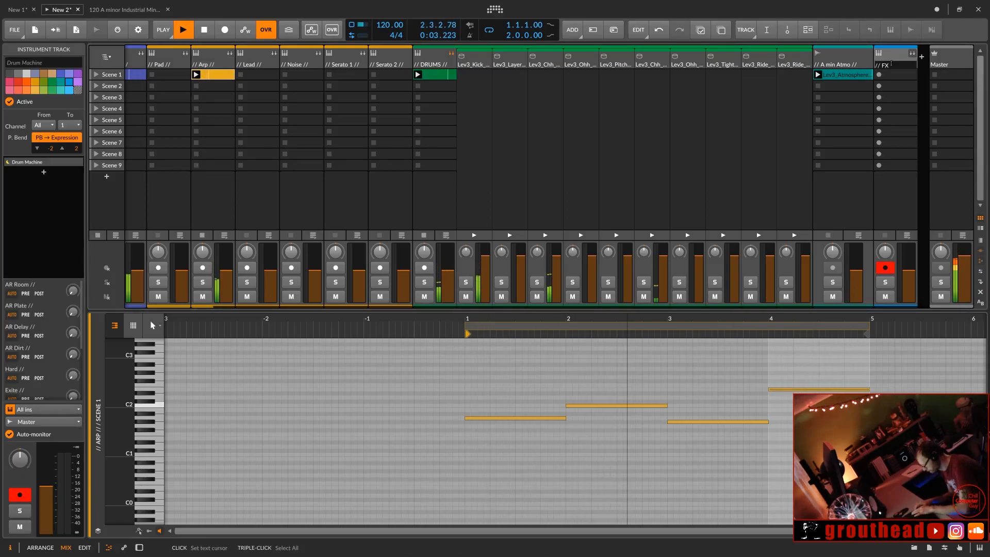
{"action": "type", "text": " //"}
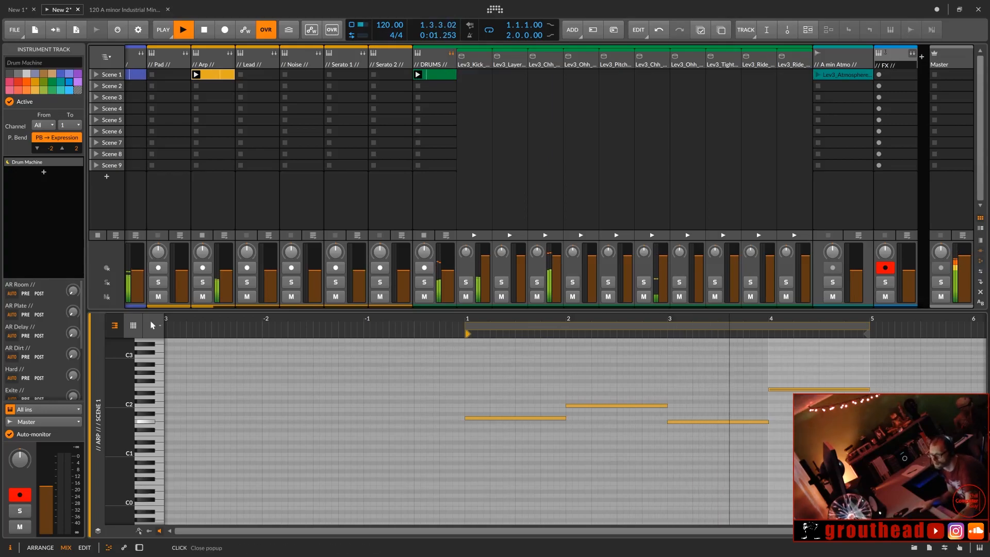
{"action": "key", "text": "Return"}
Step: Create a Scene 1 clip on the FX track, open it for note editing and launch Scene 1
{"action": "double_click", "coordinate": [904, 56]}
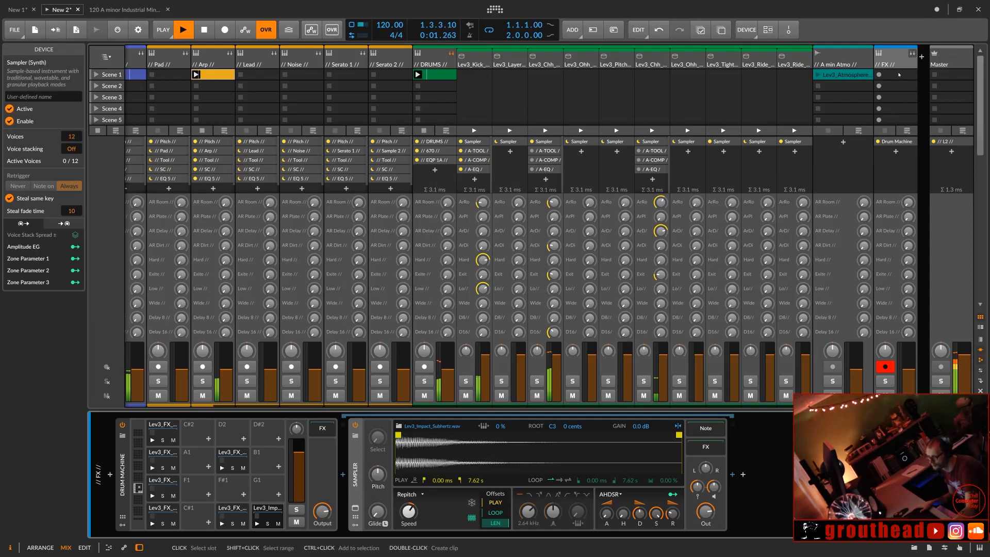
{"action": "double_click", "coordinate": [899, 75]}
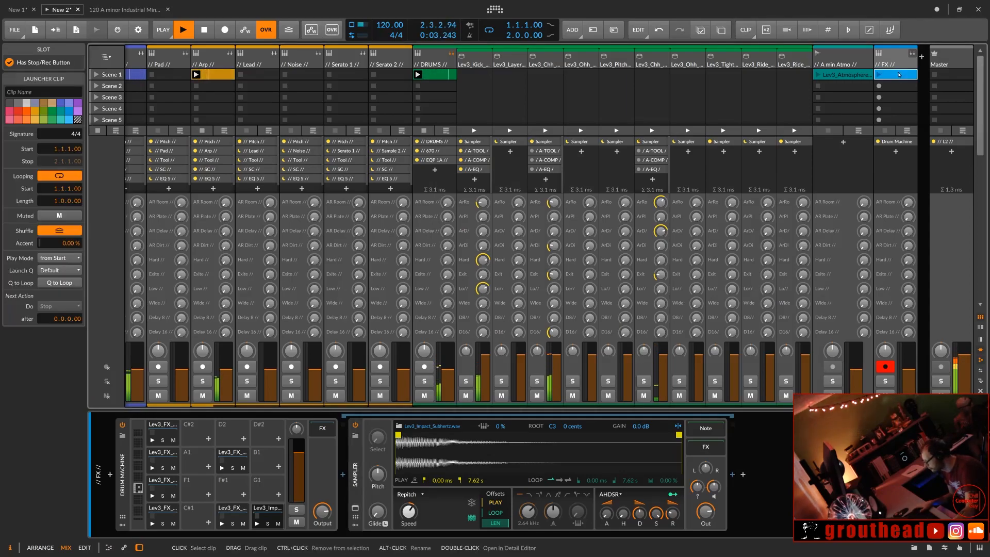
{"action": "double_click", "coordinate": [899, 75]}
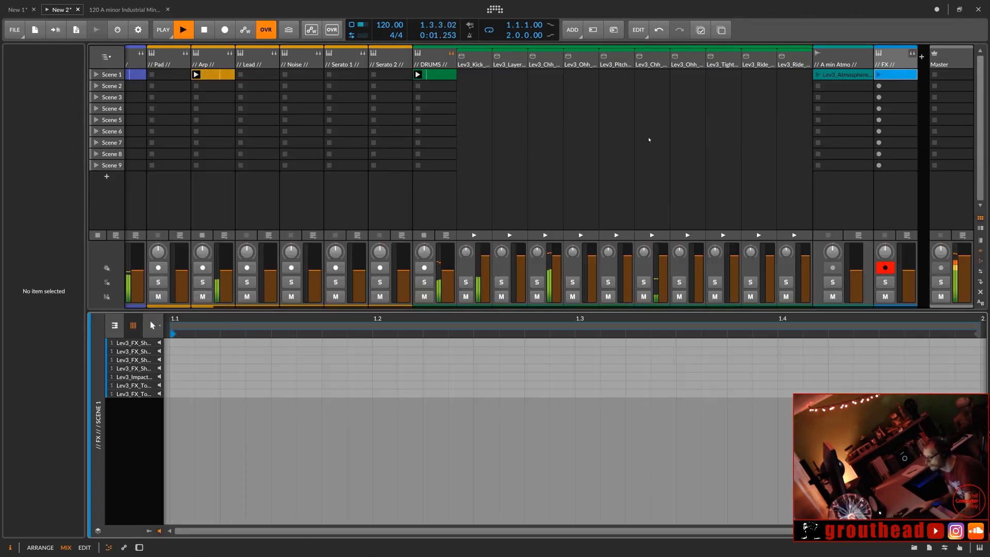
{"action": "left_click", "coordinate": [97, 75]}
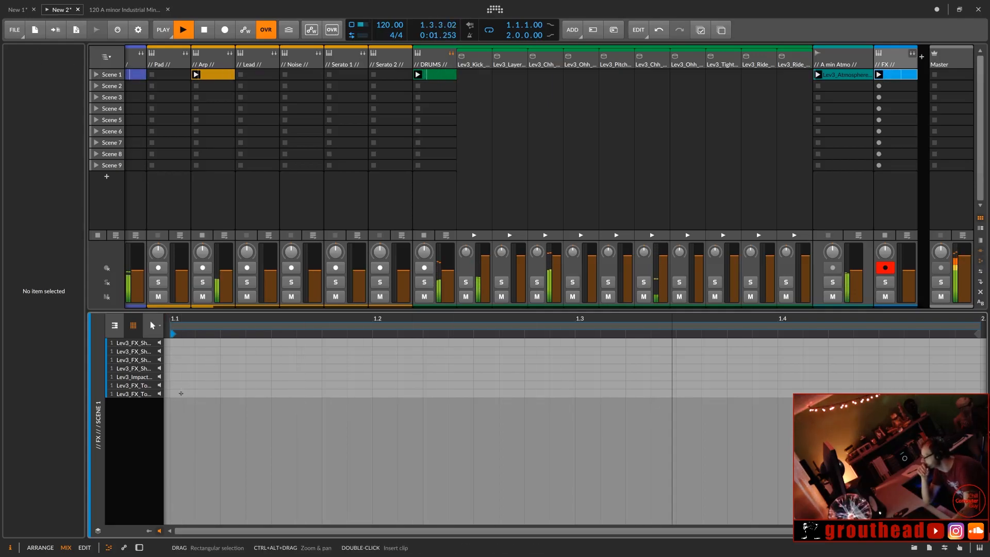
Step: Draw a 0.1.0.00 note at 1.1.1.00 in the FX clip, audition it on C1 and A#1, and place it on the D#1 impact
{"action": "double_click", "coordinate": [176, 393]}
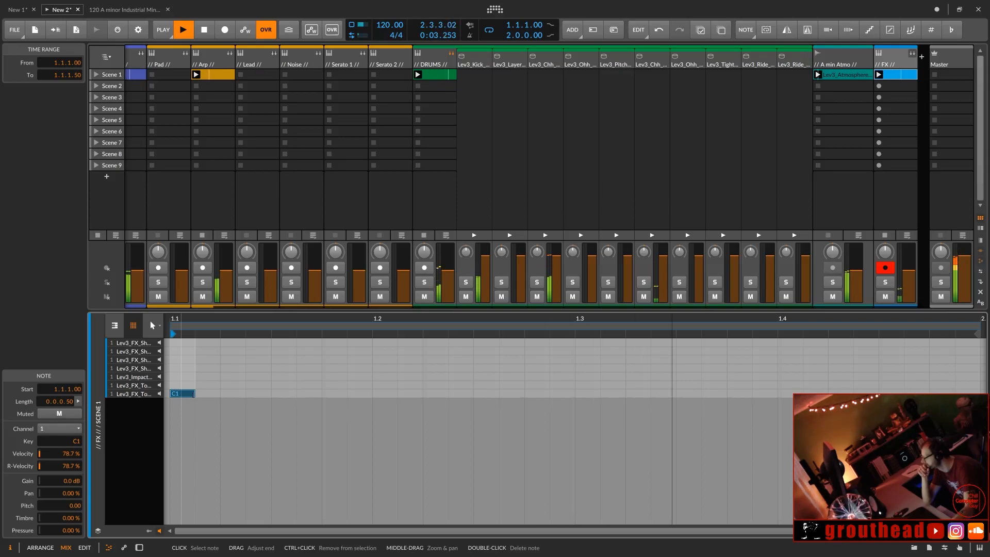
{"action": "left_click_drag", "start_coordinate": [194, 393], "coordinate": [304, 394]}
{"action": "left_click_drag", "start_coordinate": [375, 398], "coordinate": [374, 395]}
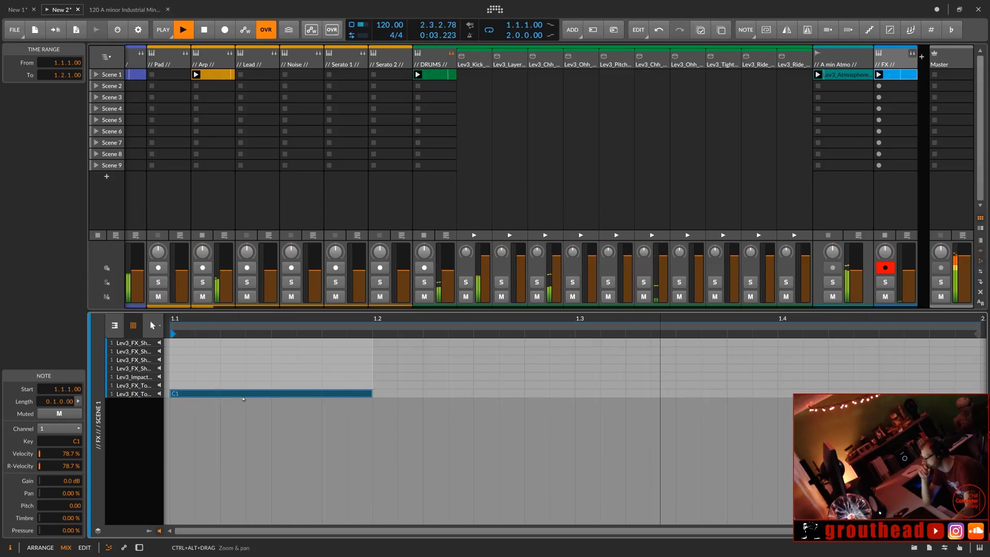
{"action": "mouse_move", "coordinate": [244, 394]}
{"action": "left_mouse_down"}
{"action": "mouse_move", "coordinate": [263, 377]}
{"action": "mouse_move", "coordinate": [246, 378]}
{"action": "left_mouse_up"}
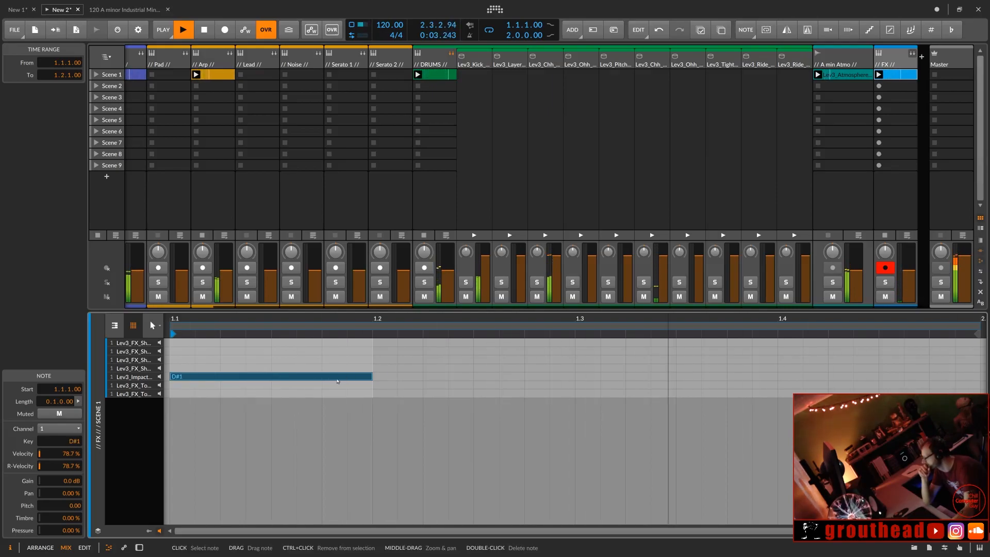
{"action": "left_click_drag", "start_coordinate": [267, 381], "coordinate": [268, 352]}
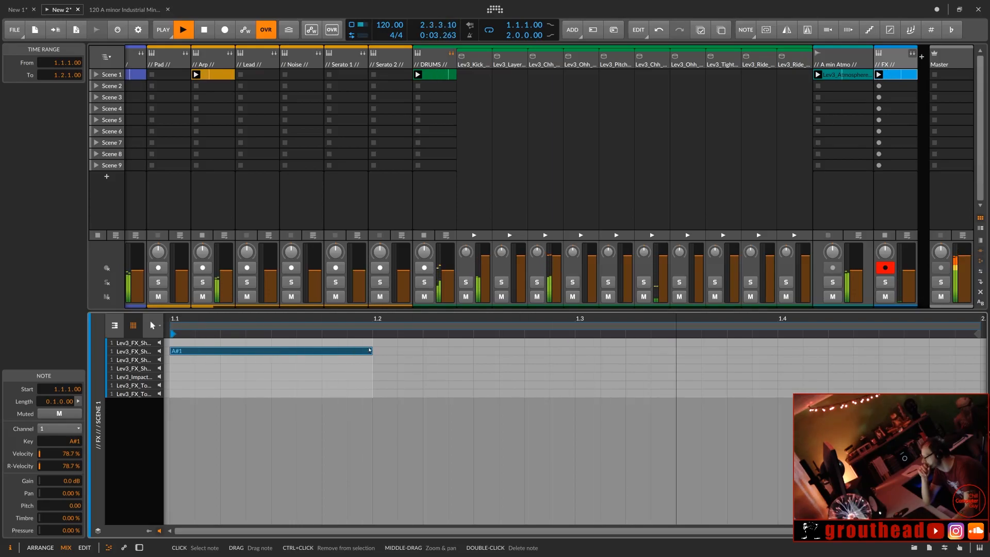
{"action": "left_click_drag", "start_coordinate": [334, 355], "coordinate": [339, 380]}
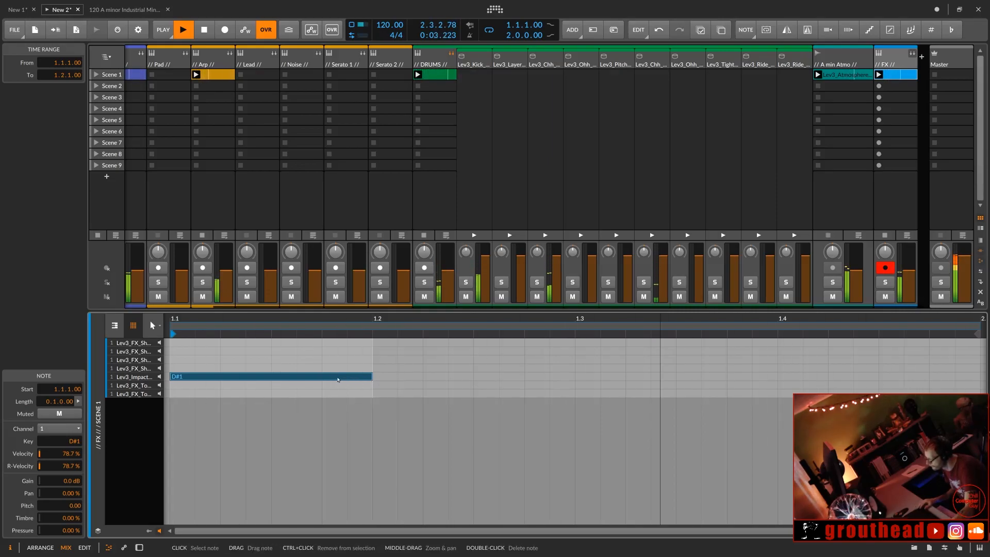
Step: Duplicate the D#1 impact note three times to fill the bar and add a C1 note at 1.2.3.00
{"action": "key", "text": "ctrl+d"}
{"action": "key", "text": "ctrl+d"}
{"action": "key", "text": "ctrl+d"}
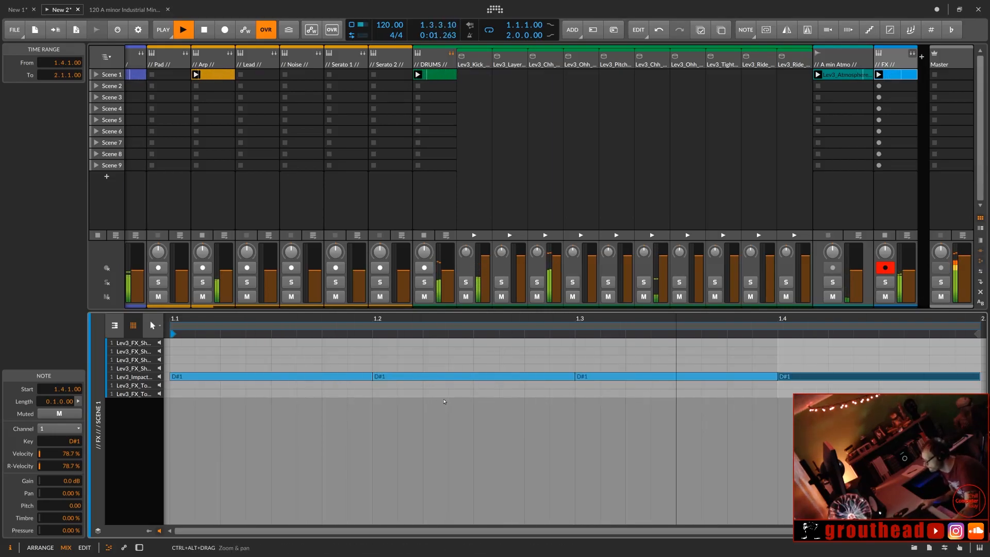
{"action": "double_click", "coordinate": [477, 394]}
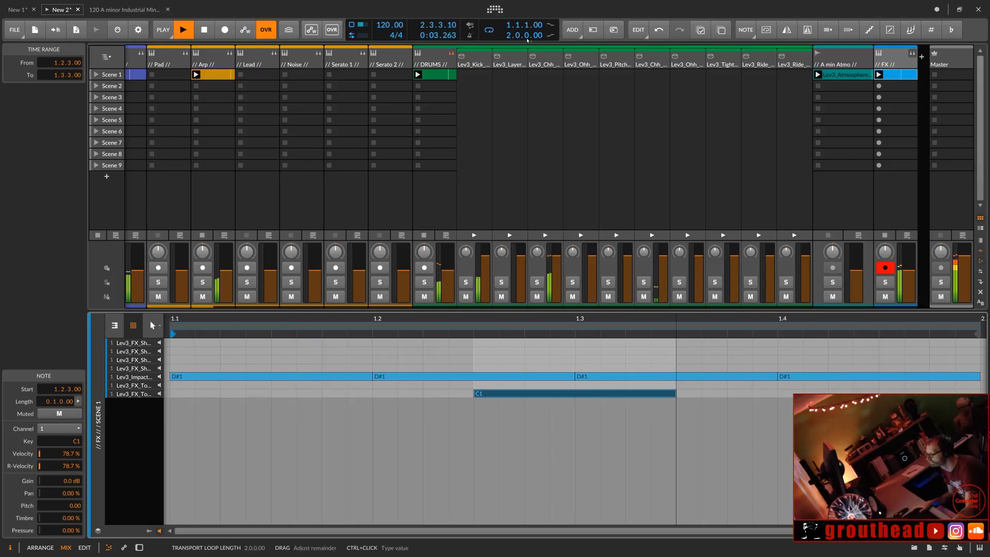
Step: Add C#1 layered snare notes of length 0.0.2.00 on beats 2 and 4 of both bars in the drums clip
{"action": "left_click", "coordinate": [437, 76]}
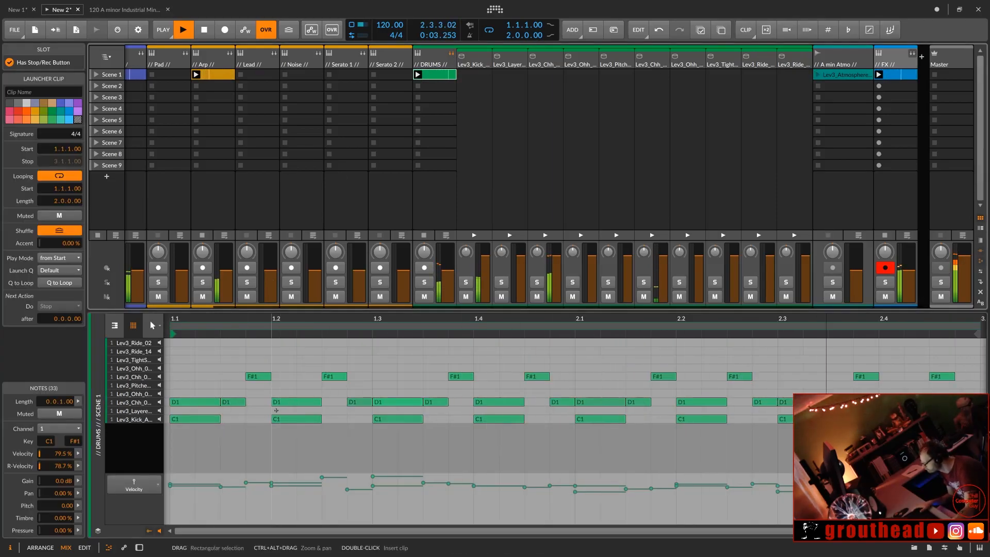
{"action": "double_click", "coordinate": [277, 410]}
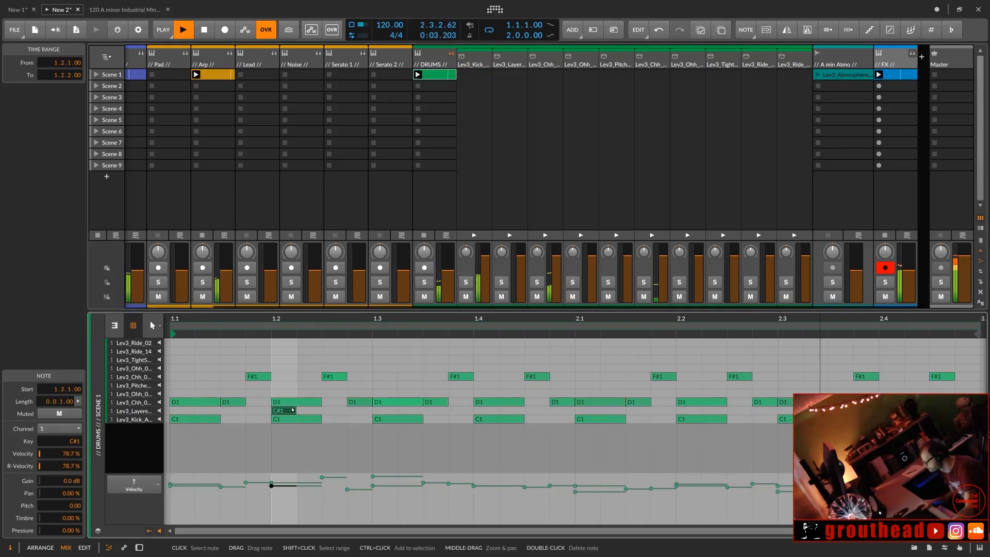
{"action": "left_click_drag", "start_coordinate": [296, 410], "coordinate": [925, 415]}
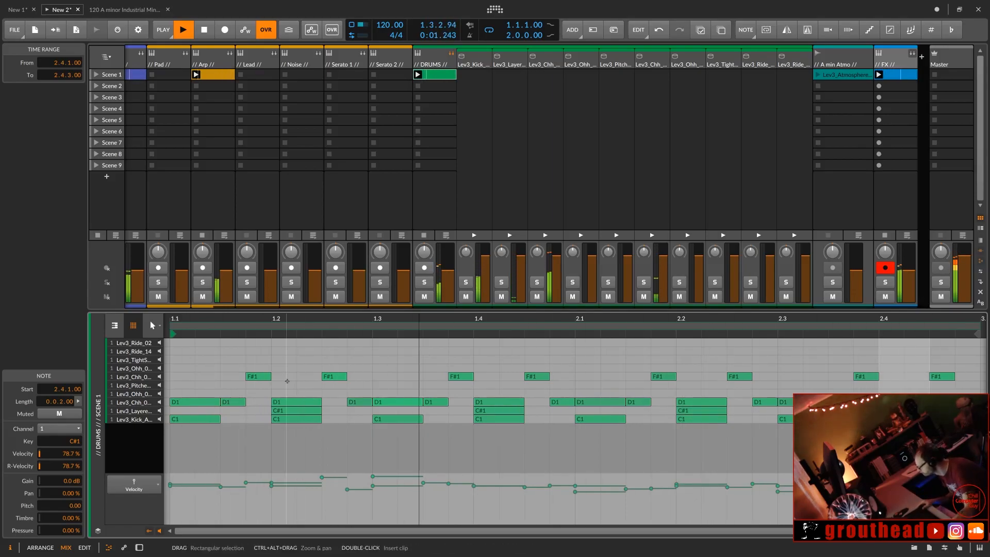
Step: Move all four layered snare notes up to the A1 row and copy them back to the C#1 row
{"action": "left_click", "coordinate": [149, 413]}
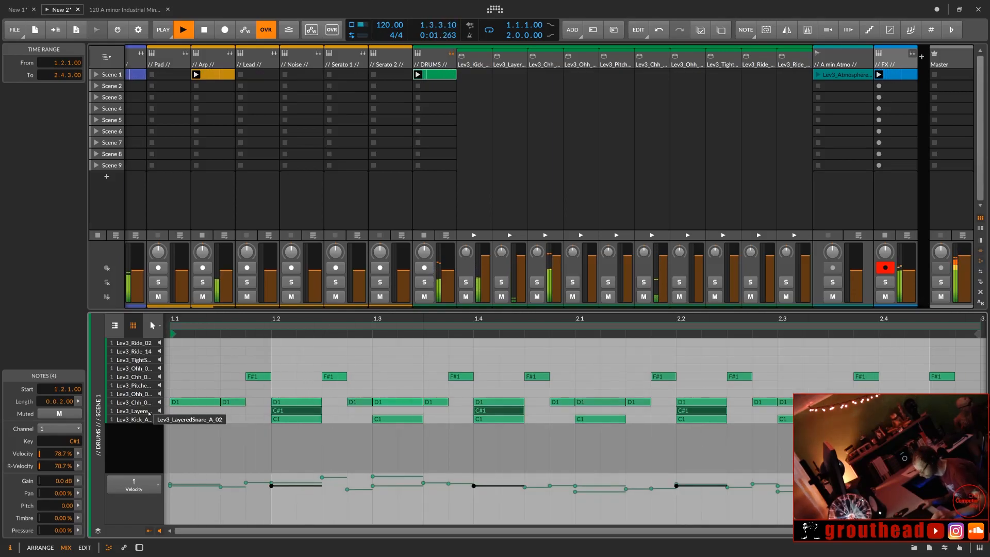
{"action": "key", "text": "Up"}
{"action": "key", "text": "Up"}
{"action": "key", "text": "Up"}
{"action": "key", "text": "Up"}
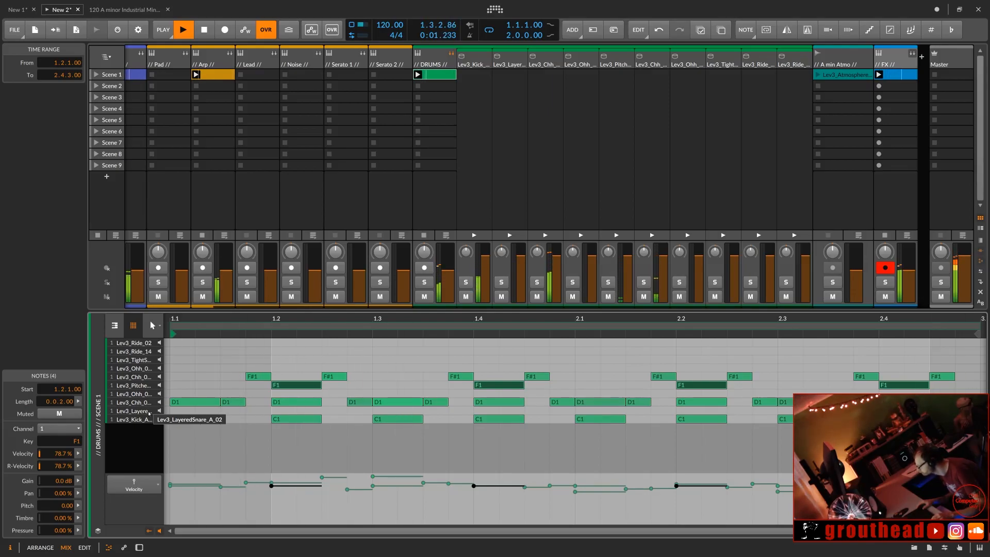
{"action": "key", "text": "Up"}
{"action": "key", "text": "Up"}
{"action": "key", "text": "Up"}
{"action": "key", "text": "Up"}
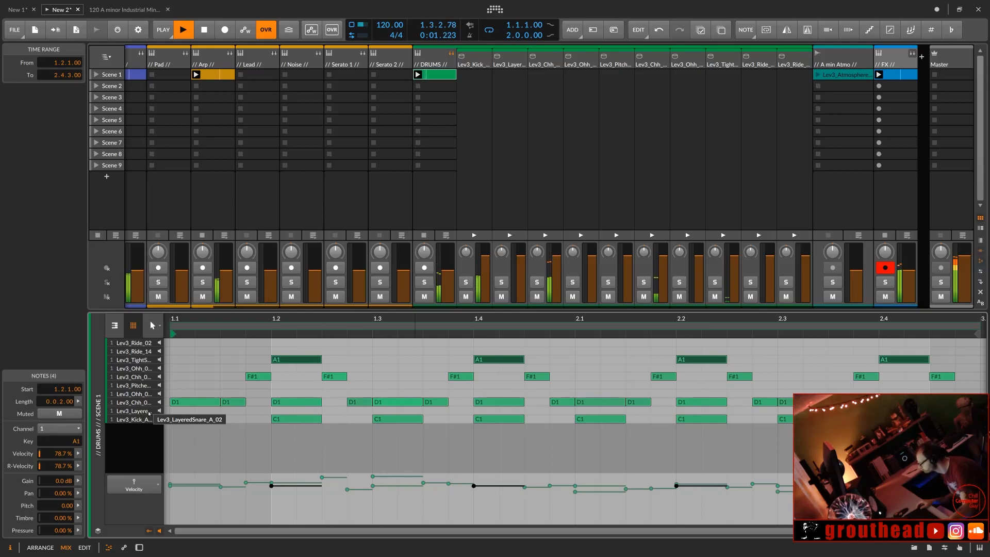
{"action": "left_click_drag", "start_coordinate": [294, 360], "coordinate": [302, 413]}
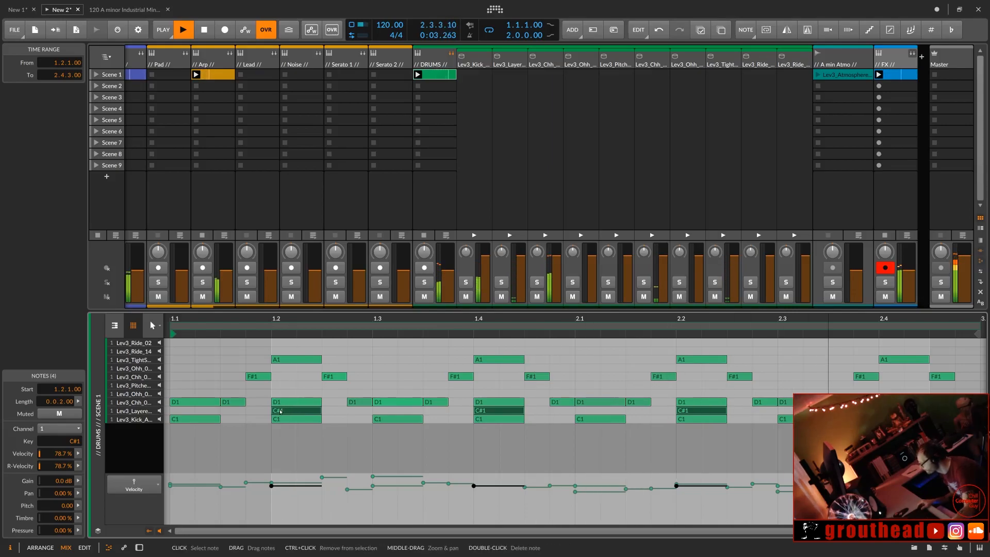
Step: Try delaying the four C#1 snare notes to start at 1.2.1.31, and return them to 1.2.1.00
{"action": "left_click_drag", "start_coordinate": [285, 412], "coordinate": [294, 414]}
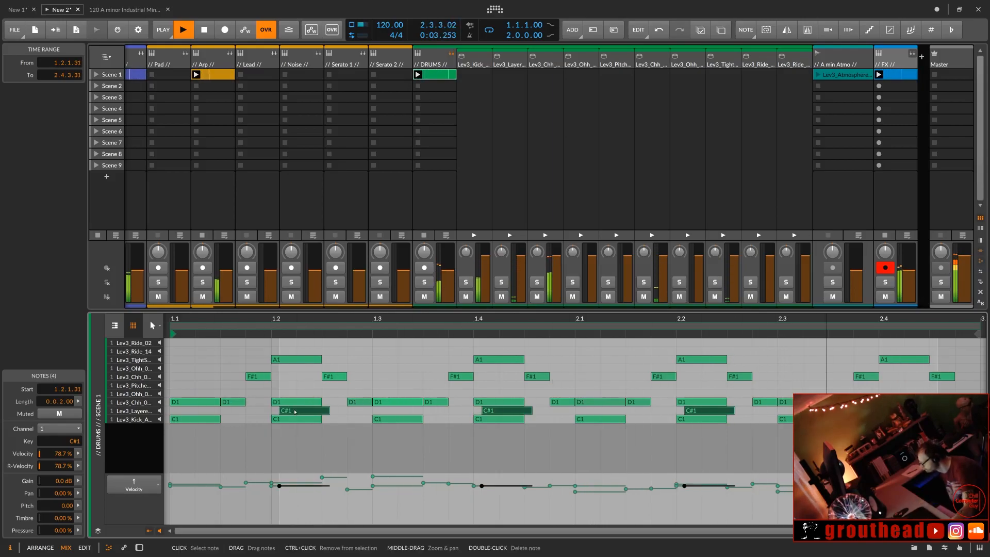
{"action": "left_click_drag", "start_coordinate": [279, 321], "coordinate": [279, 361]}
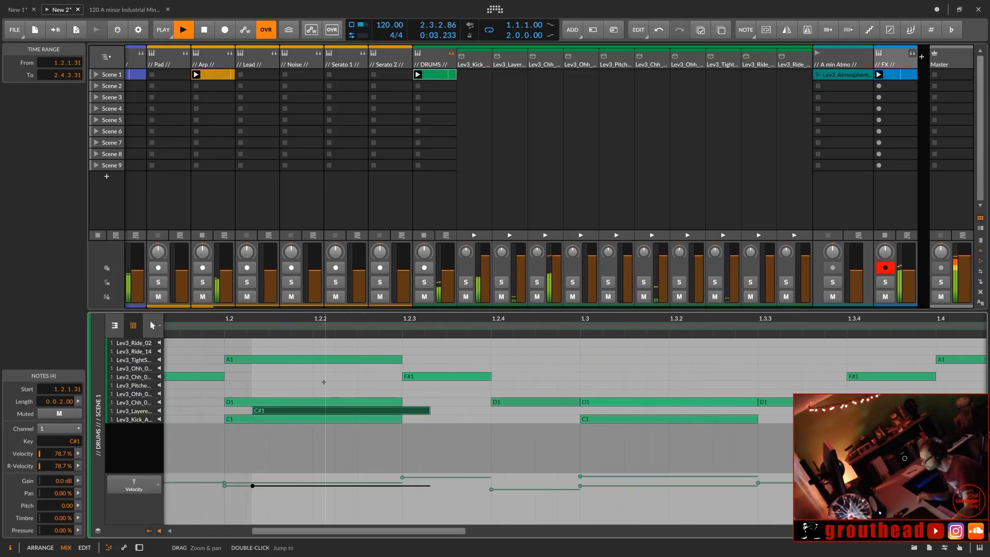
{"action": "left_click_drag", "start_coordinate": [313, 412], "coordinate": [287, 413]}
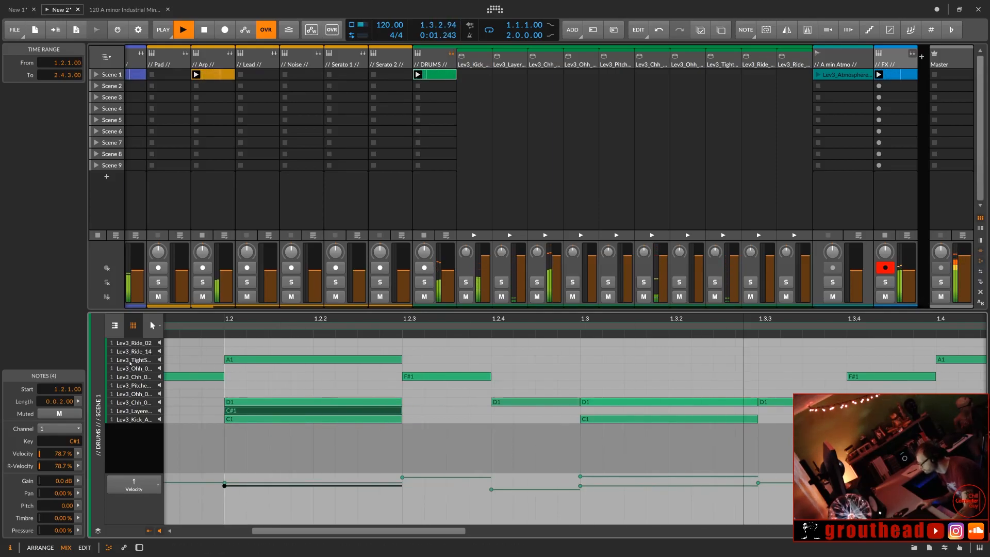
Step: Shift the four A1 snare notes, trying an earlier start at 1.1.4.88 and settling on a first start of 1.2.1.13
{"action": "left_click", "coordinate": [253, 362]}
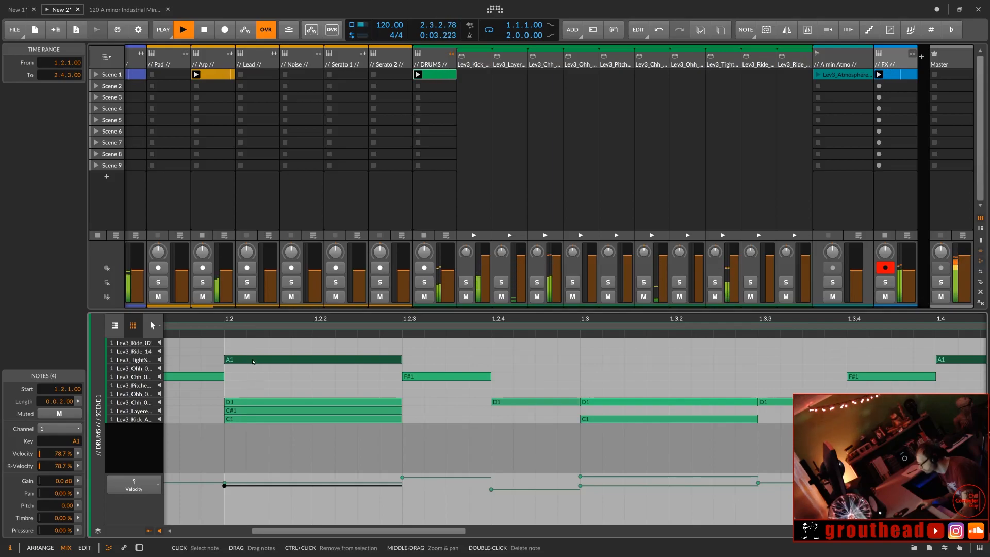
{"action": "left_click_drag", "start_coordinate": [253, 362], "coordinate": [247, 362]}
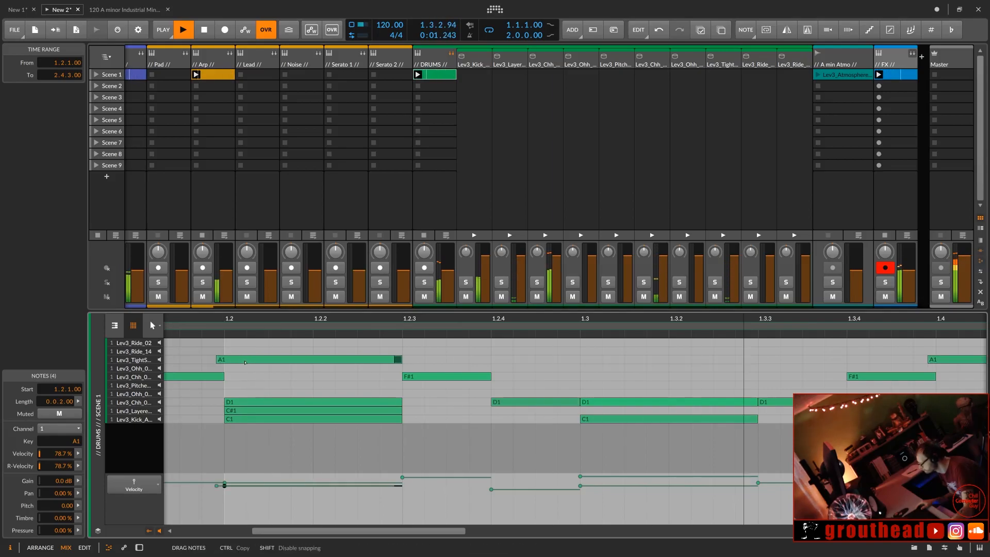
{"action": "left_click_drag", "start_coordinate": [245, 362], "coordinate": [243, 364]}
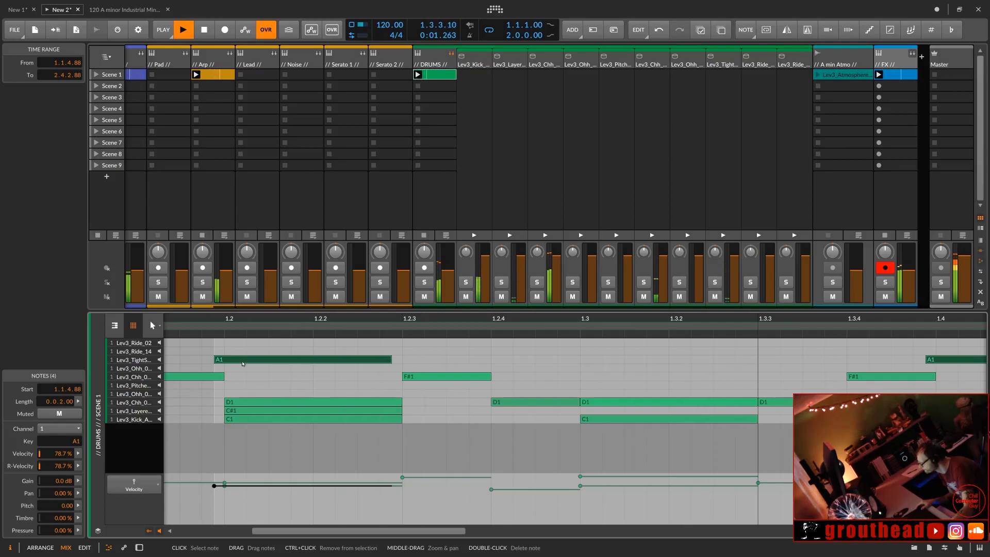
{"action": "left_click_drag", "start_coordinate": [243, 364], "coordinate": [262, 364]}
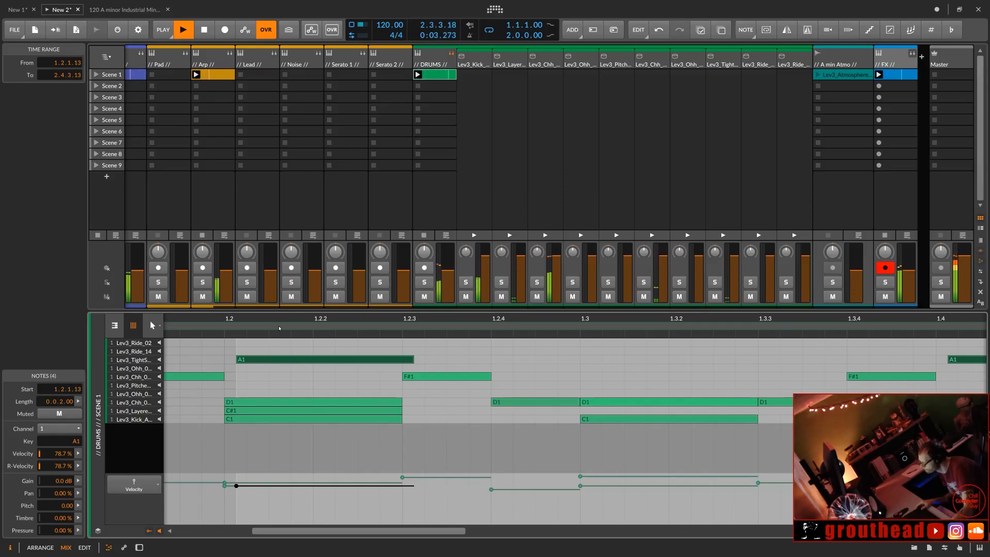
Step: Add D#2 ride notes of length 0.0.2.00 on the offbeat of every beat across both bars, from 1.1.3.00 to 2.4.3.00
{"action": "left_click_drag", "start_coordinate": [279, 321], "coordinate": [331, 316]}
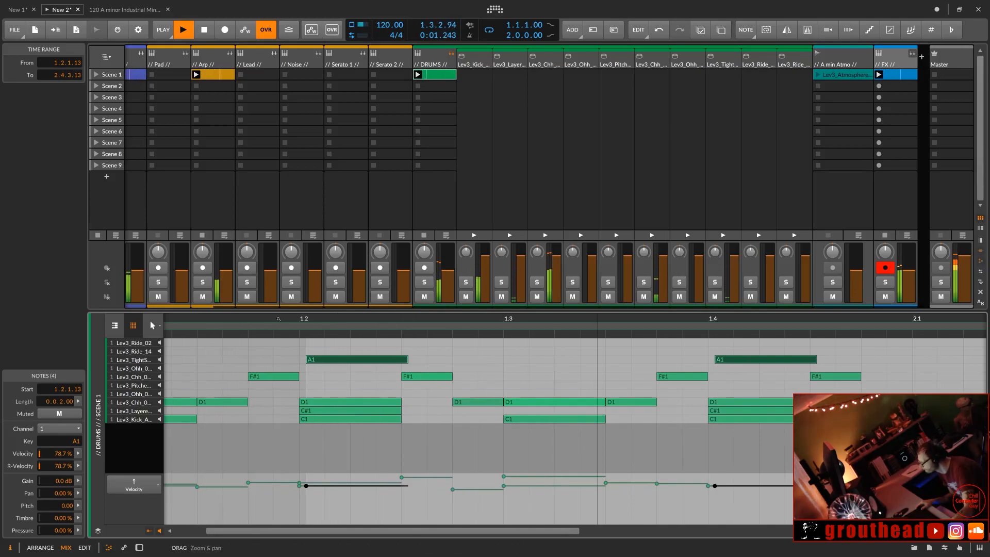
{"action": "left_click_drag", "start_coordinate": [279, 322], "coordinate": [338, 315]}
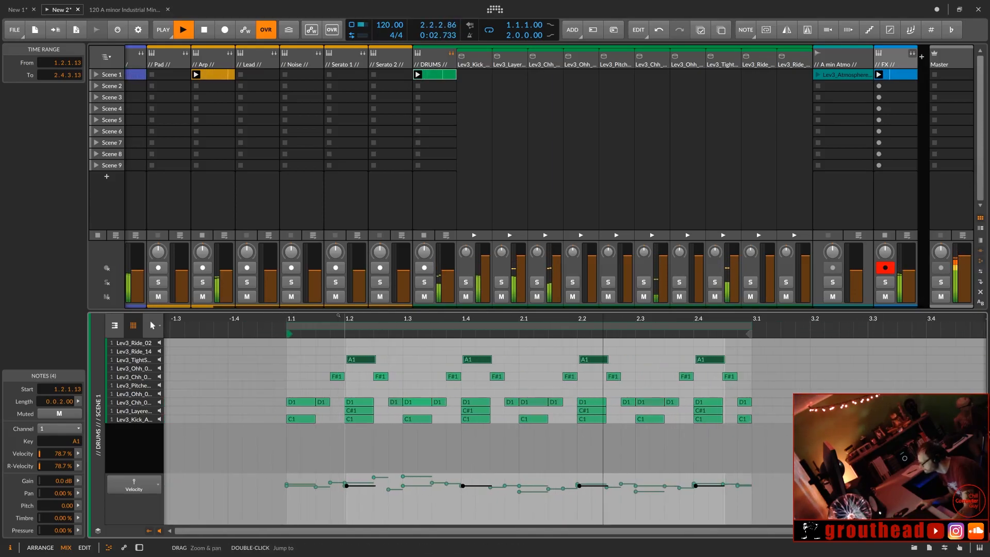
{"action": "double_click", "coordinate": [321, 344]}
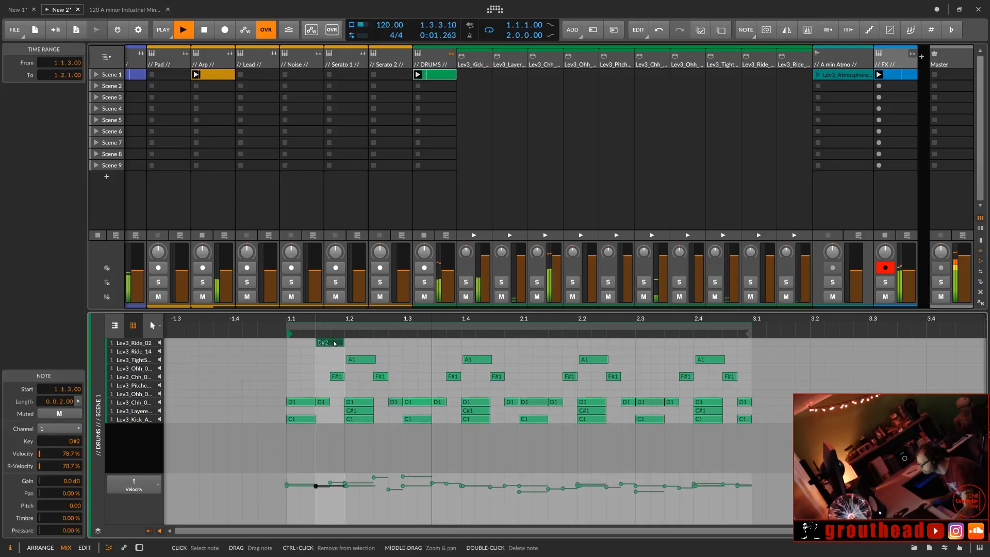
{"action": "left_click_drag", "start_coordinate": [334, 343], "coordinate": [338, 352]}
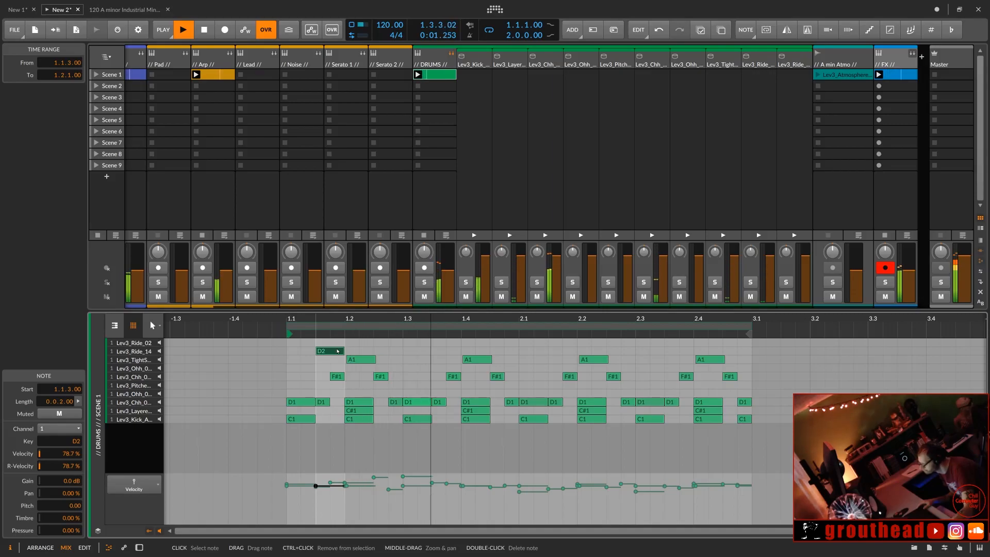
{"action": "left_click_drag", "start_coordinate": [338, 352], "coordinate": [338, 343]}
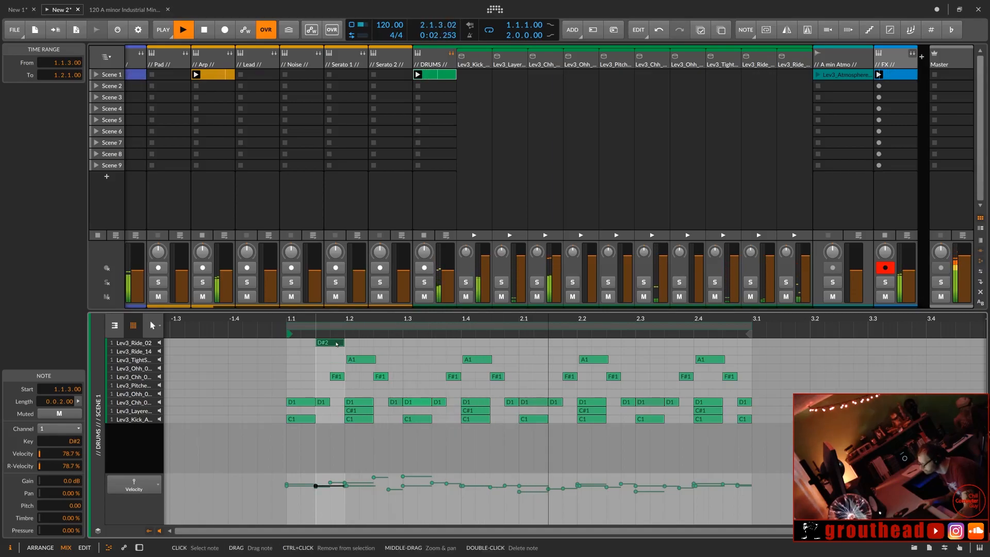
{"action": "double_click", "coordinate": [380, 342]}
{"action": "left_click_drag", "start_coordinate": [399, 343], "coordinate": [739, 344]}
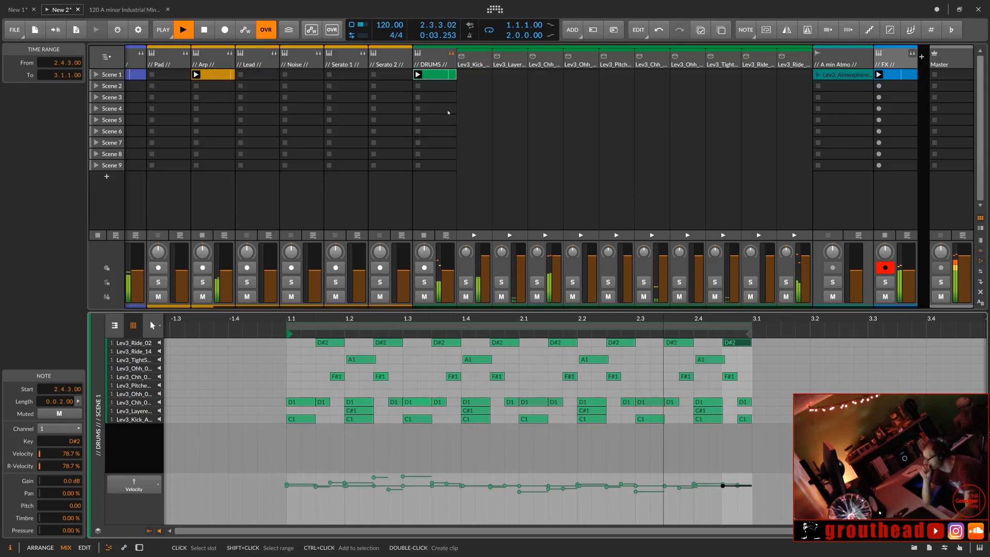
Step: Create empty Scene 1 clips on the Noise and Serato 1 tracks and record-arm Serato 1
{"action": "double_click", "coordinate": [300, 75]}
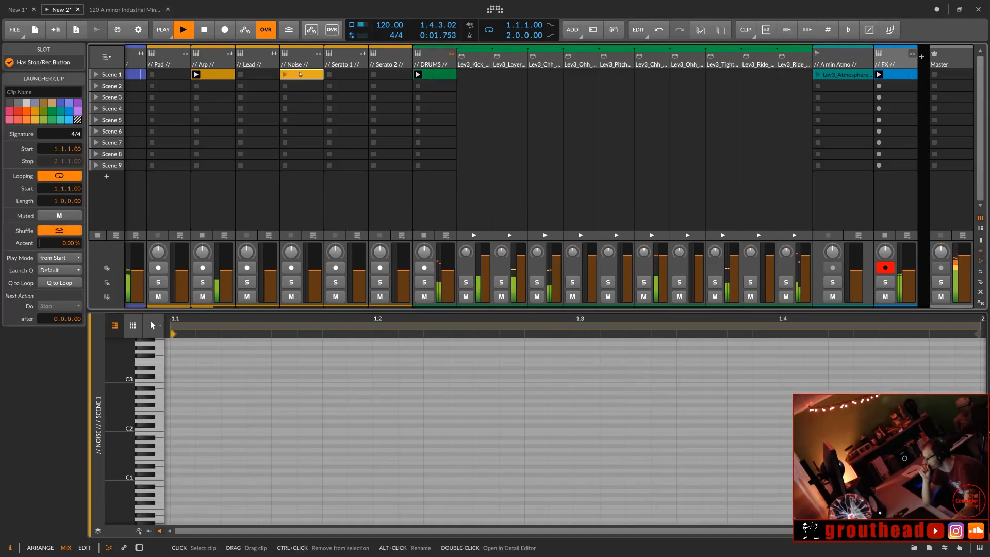
{"action": "double_click", "coordinate": [339, 75]}
{"action": "left_click", "coordinate": [336, 267]}
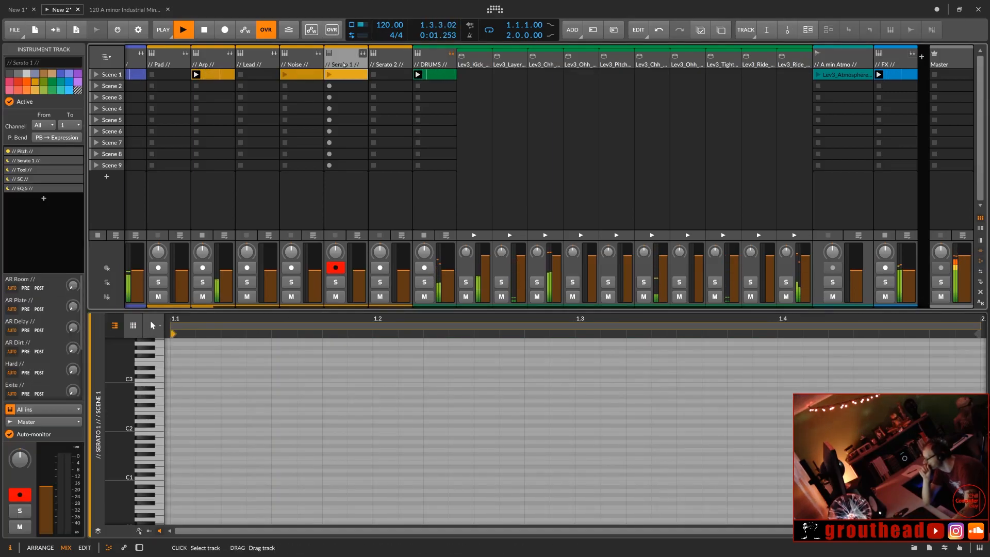
Step: Show the Serato 1 track's device chain and open the Serato Sample plugin window
{"action": "key", "text": "d"}
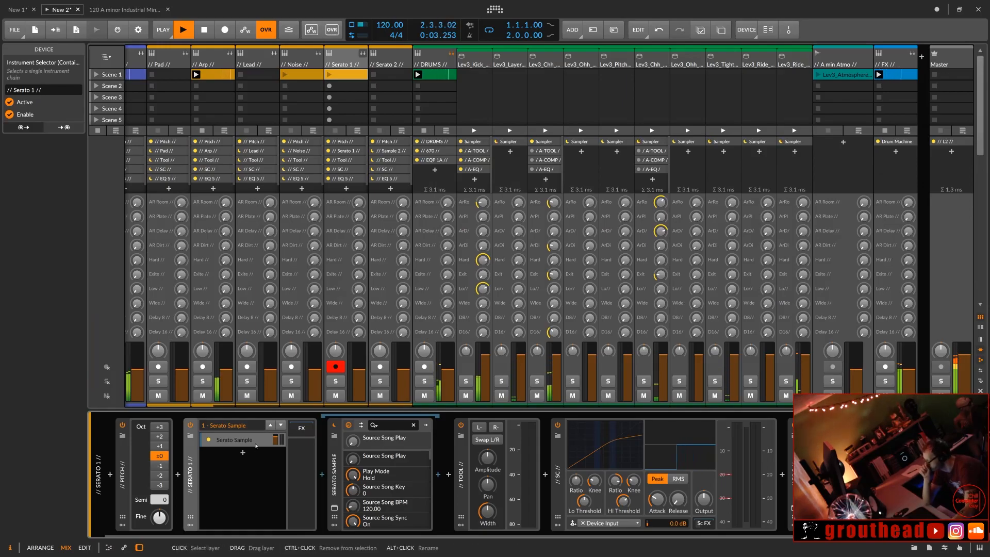
{"action": "left_click", "coordinate": [255, 442]}
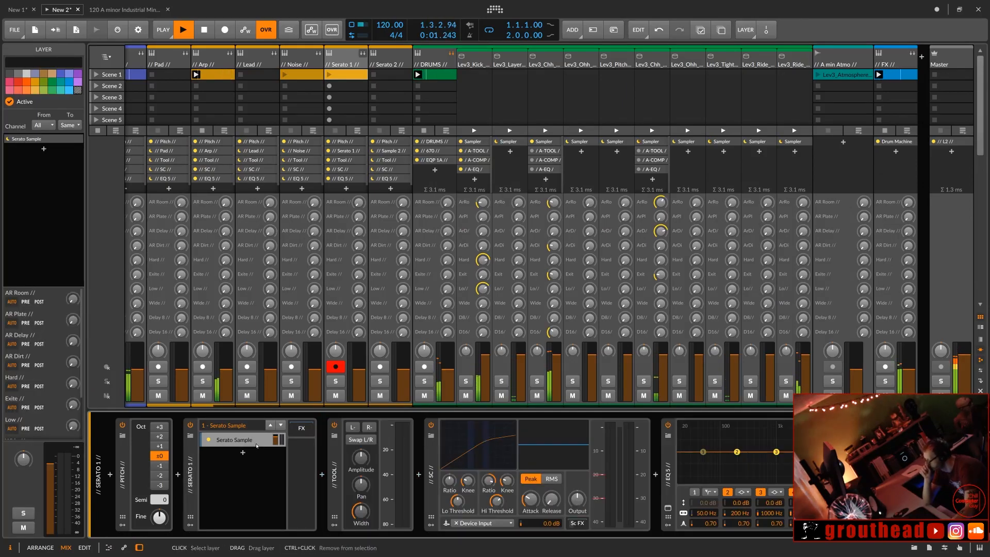
{"action": "left_click", "coordinate": [225, 441]}
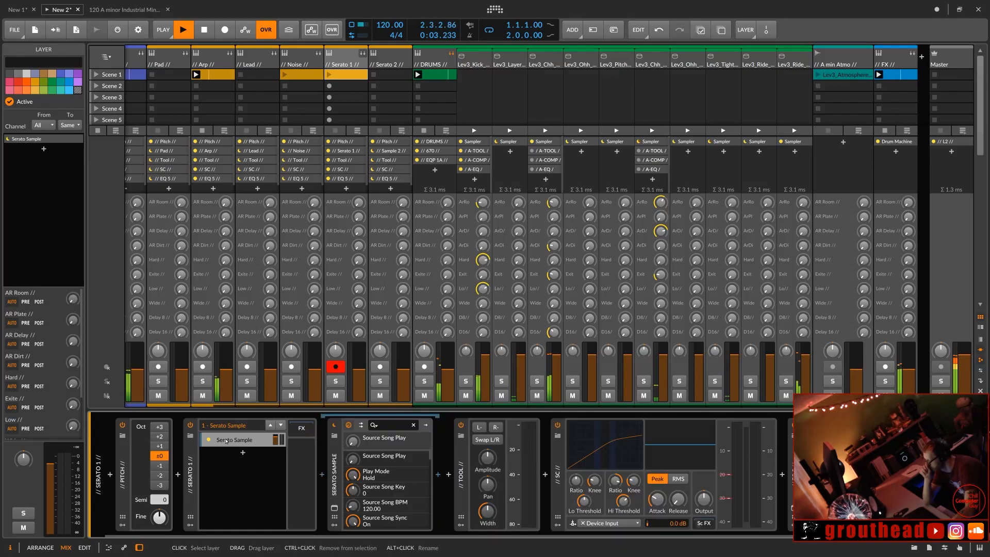
{"action": "left_click", "coordinate": [328, 513]}
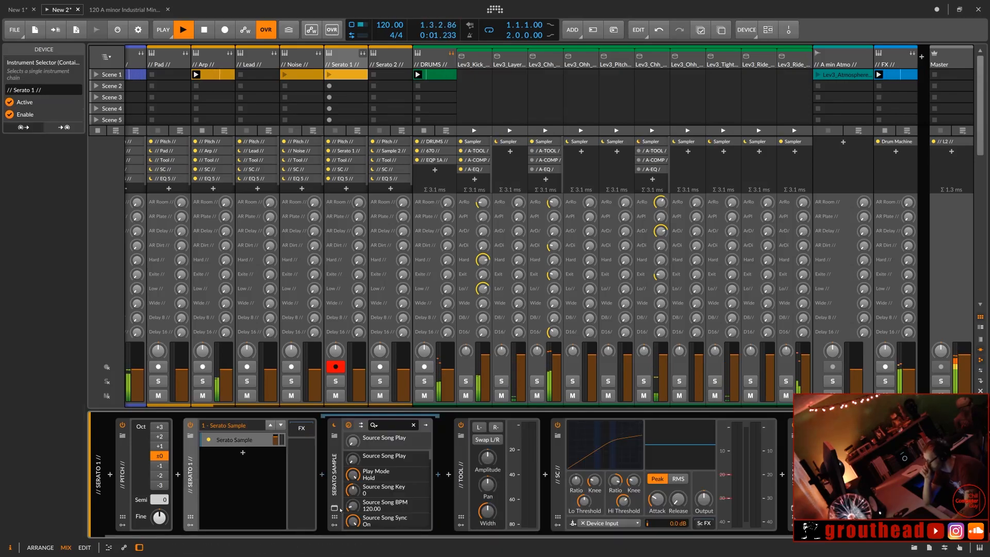
{"action": "left_click", "coordinate": [334, 509]}
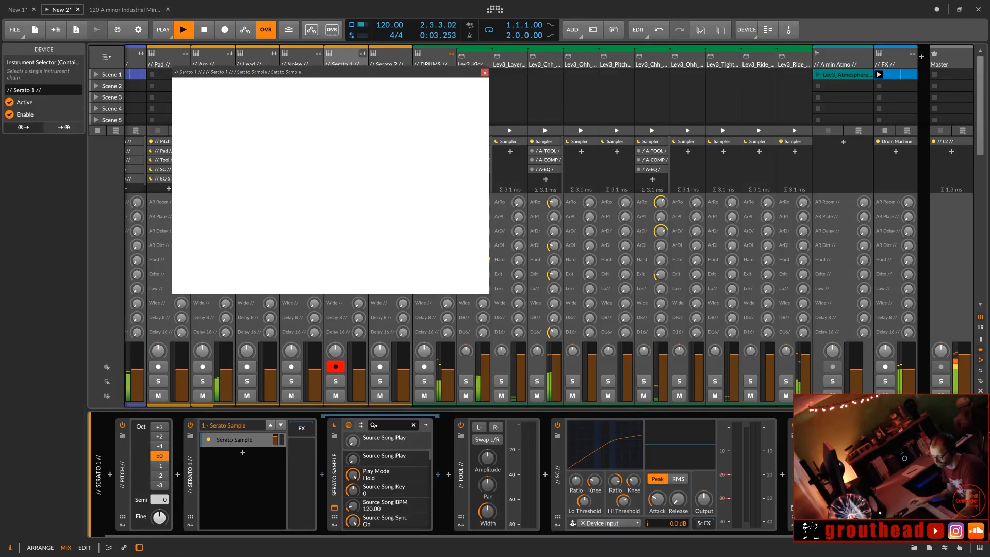
Step: Show the sample browser, collapse the __All Drums SCRATCH, Splice and Leviathan 3 folders, and select the 2020 Sample Library
{"action": "left_click", "coordinate": [980, 316]}
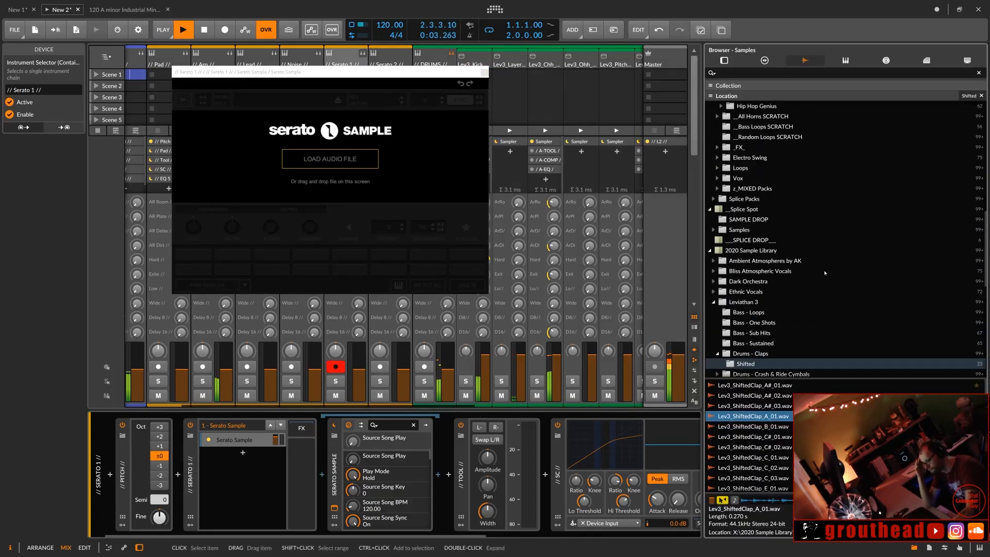
{"action": "scroll", "coordinate": [825, 273], "scroll_direction": "up", "scroll_amount": 6}
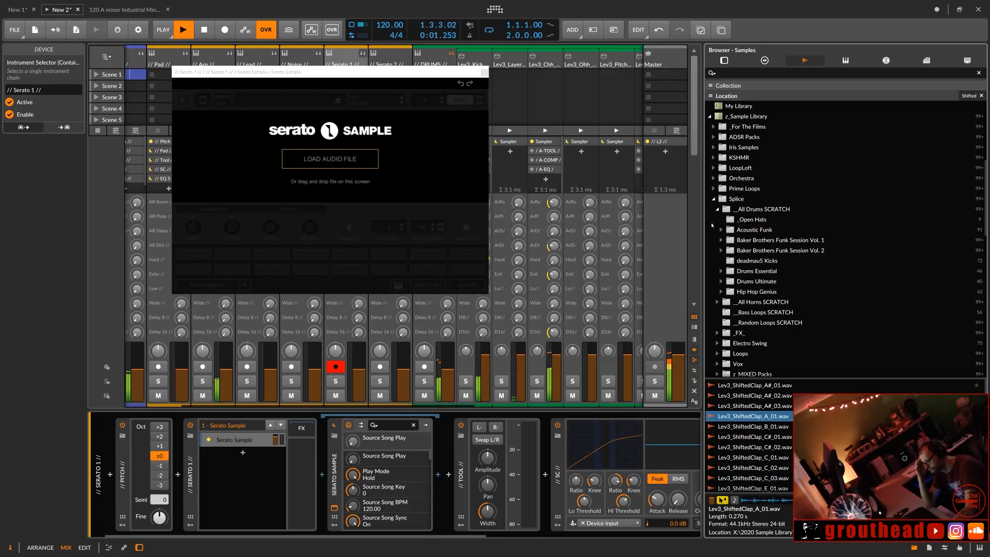
{"action": "left_click", "coordinate": [719, 209]}
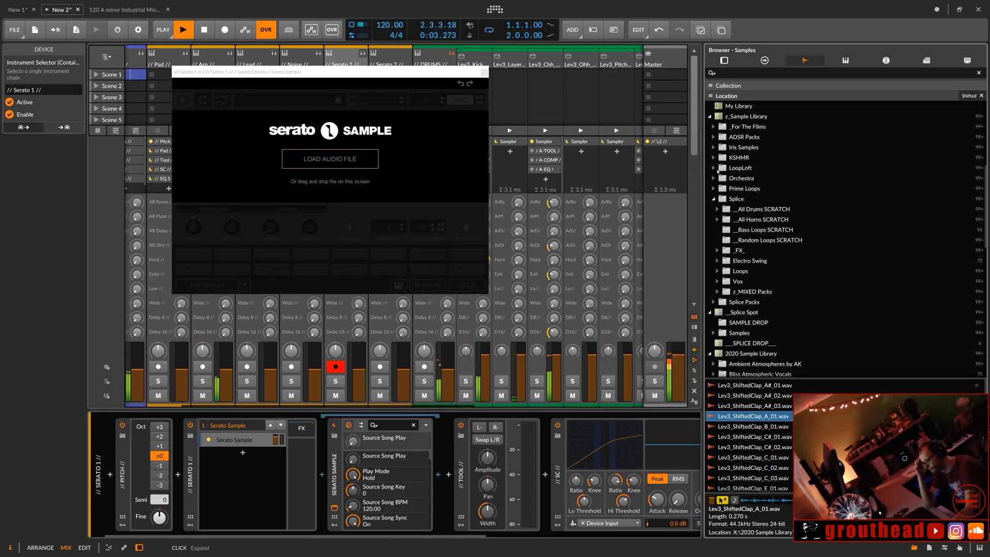
{"action": "scroll", "coordinate": [712, 280], "scroll_direction": "up", "scroll_amount": 5}
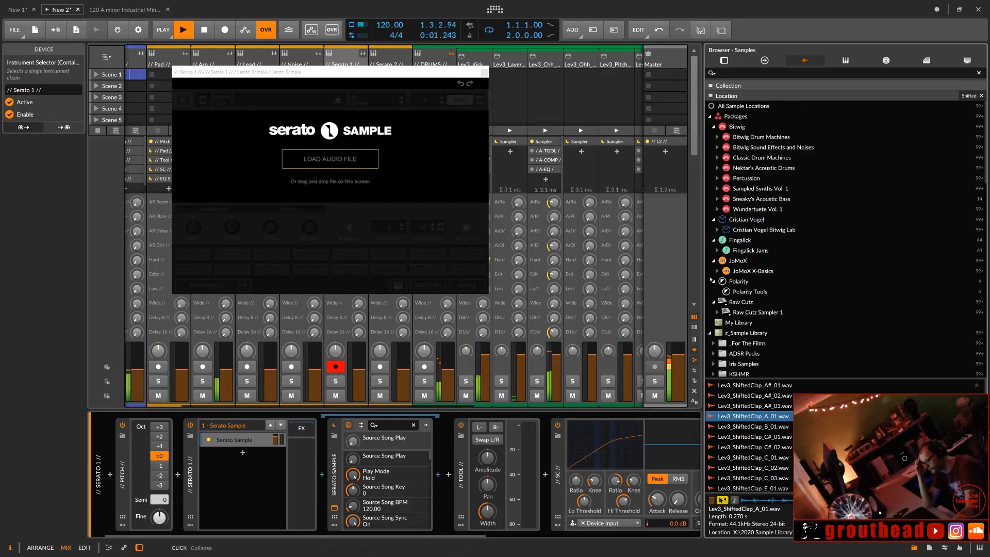
{"action": "left_click", "coordinate": [731, 335]}
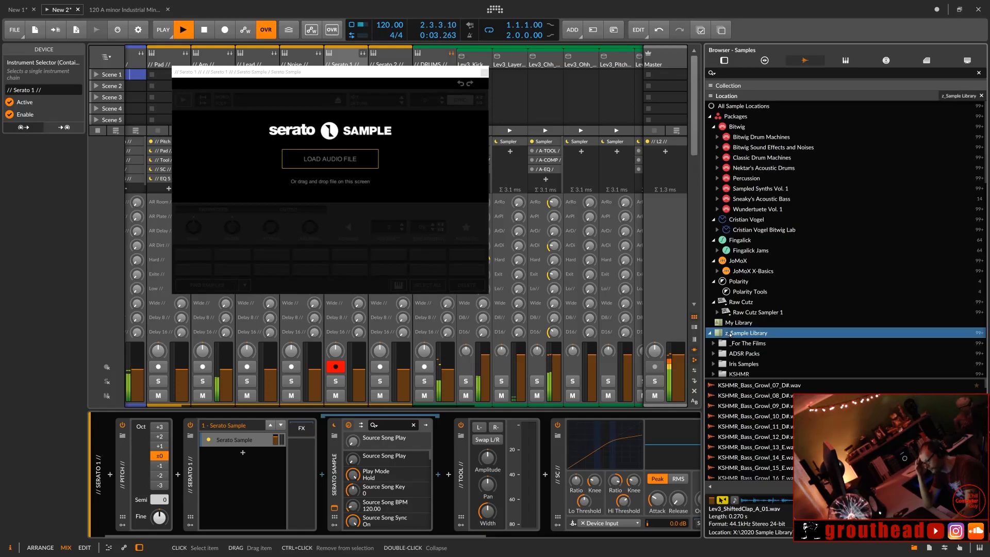
{"action": "scroll", "coordinate": [730, 335], "scroll_direction": "down", "scroll_amount": 4}
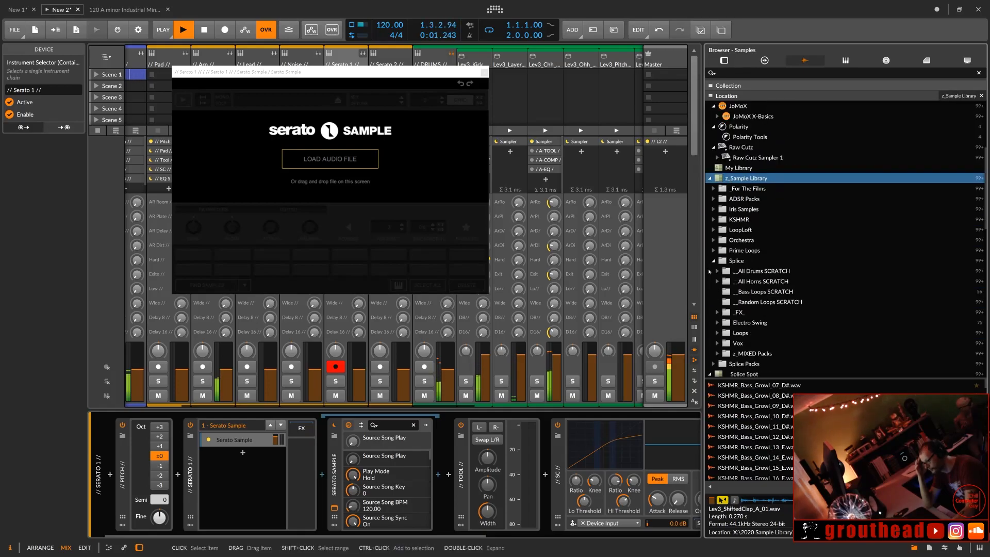
{"action": "left_click", "coordinate": [715, 261]}
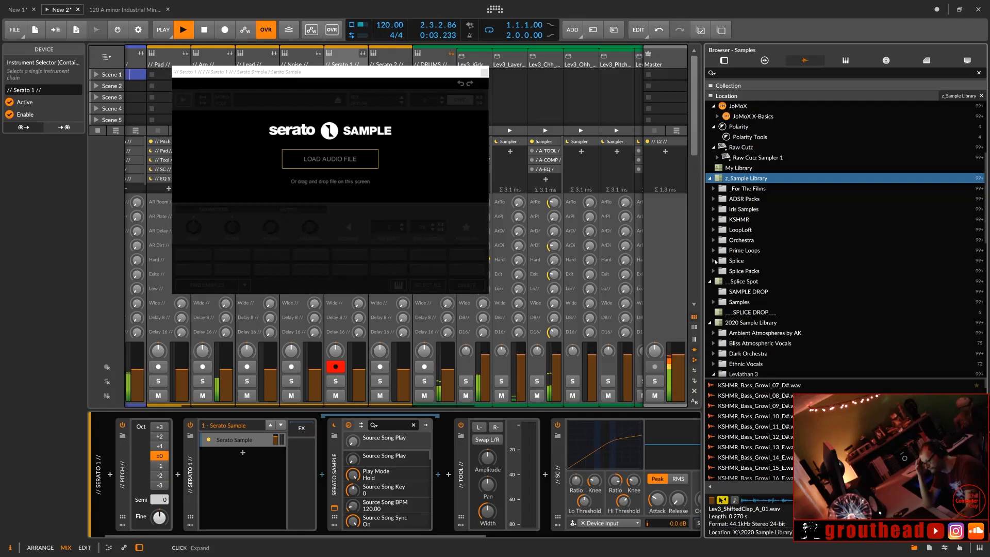
{"action": "scroll", "coordinate": [716, 261], "scroll_direction": "down", "scroll_amount": 2}
{"action": "left_click", "coordinate": [724, 261]}
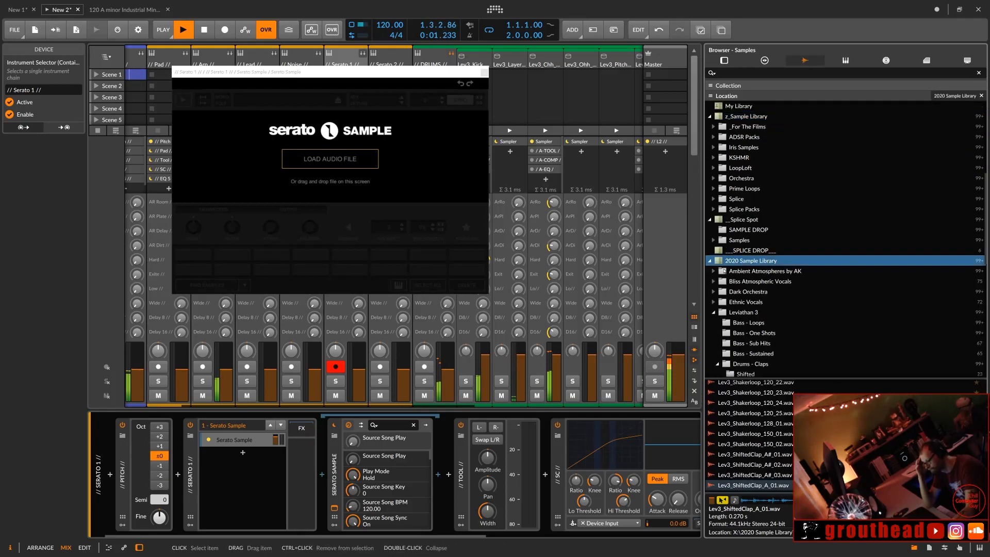
{"action": "left_click", "coordinate": [714, 313]}
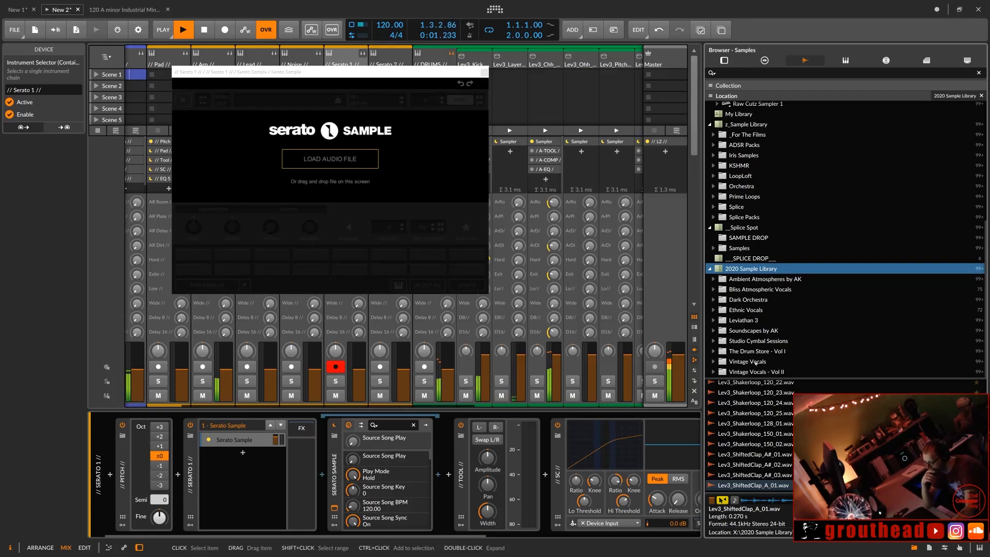
Step: Audition two vocal lines from Vintage Vocals / Suddenly and load the "OS_VV_You've Got To Get A Hol..." sample into Serato Sample
{"action": "left_click", "coordinate": [722, 361]}
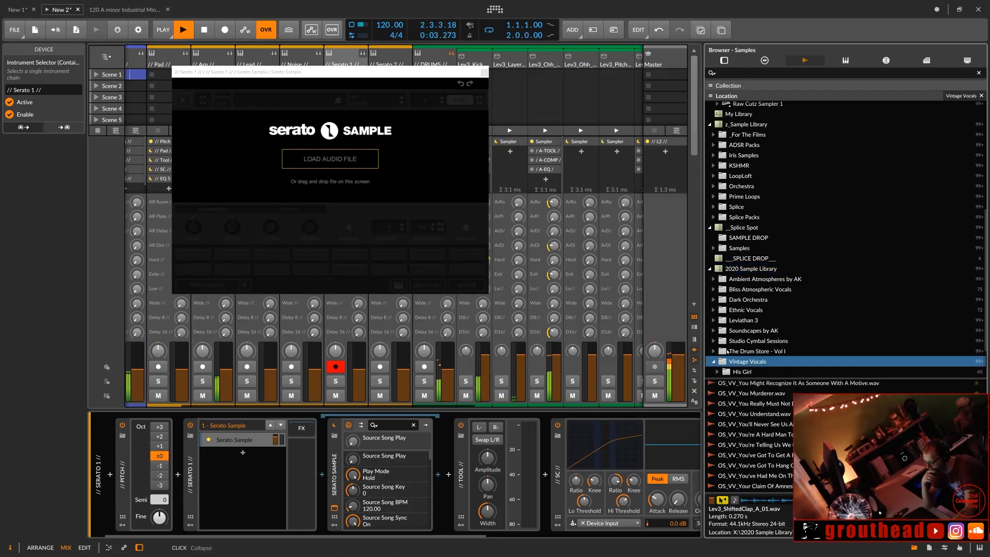
{"action": "scroll", "coordinate": [746, 331], "scroll_direction": "down", "scroll_amount": 2}
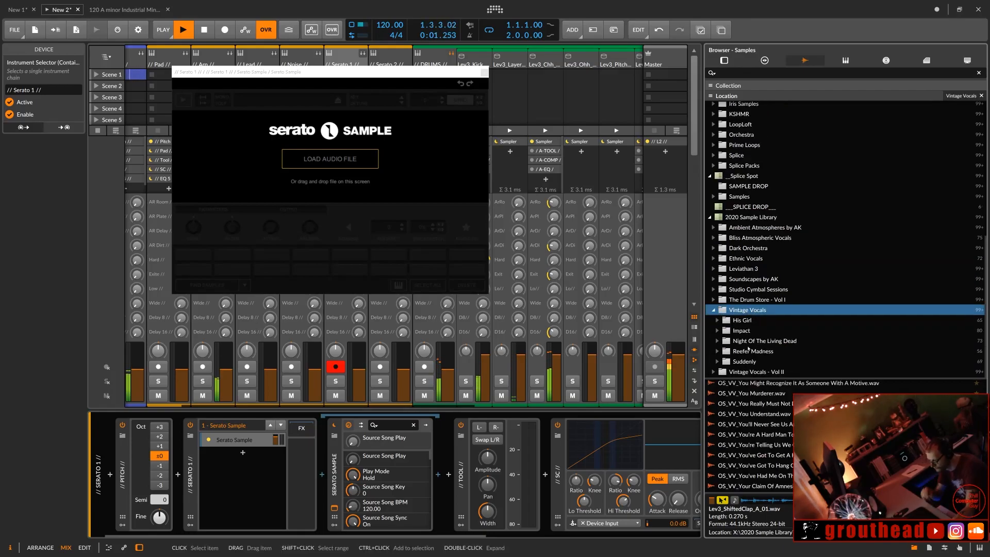
{"action": "left_click", "coordinate": [746, 362]}
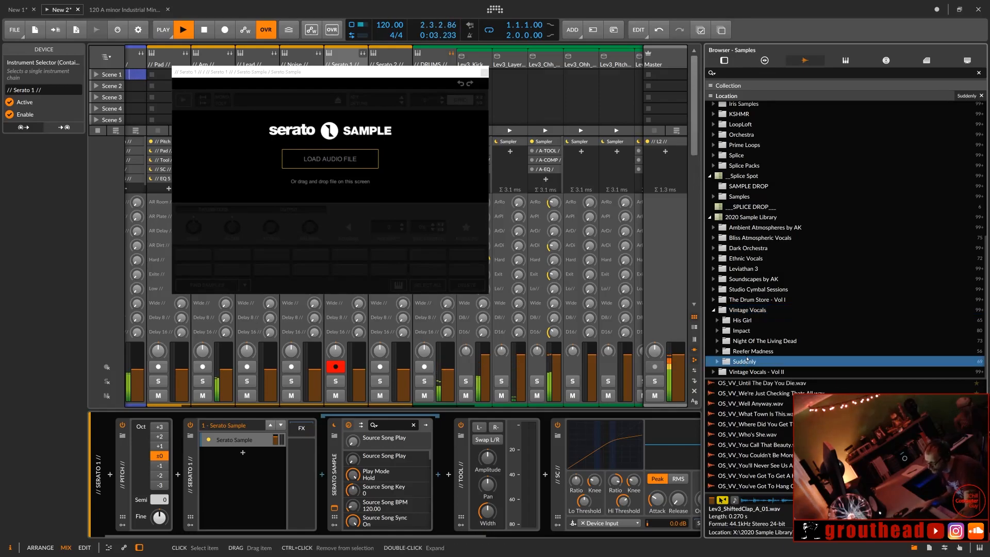
{"action": "left_click", "coordinate": [745, 467]}
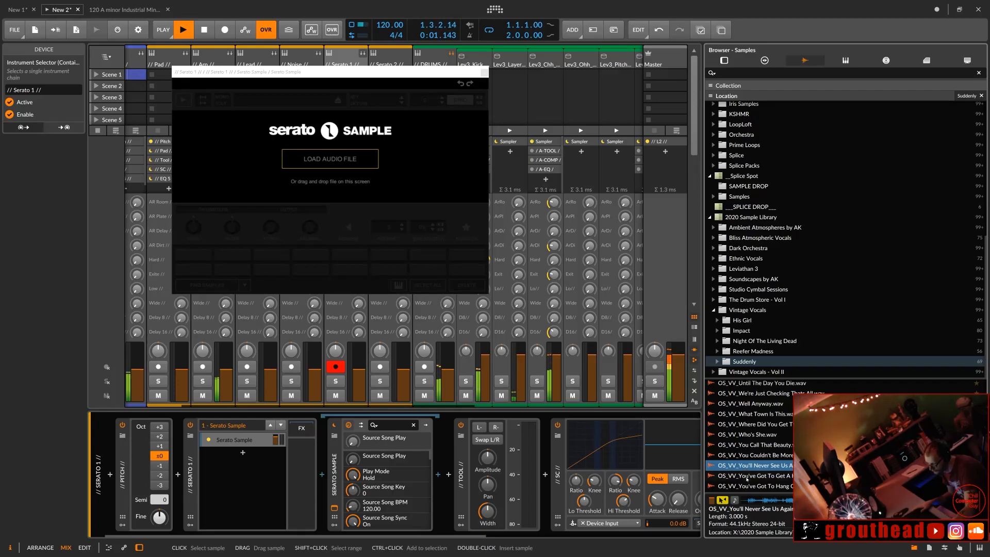
{"action": "left_click", "coordinate": [746, 476]}
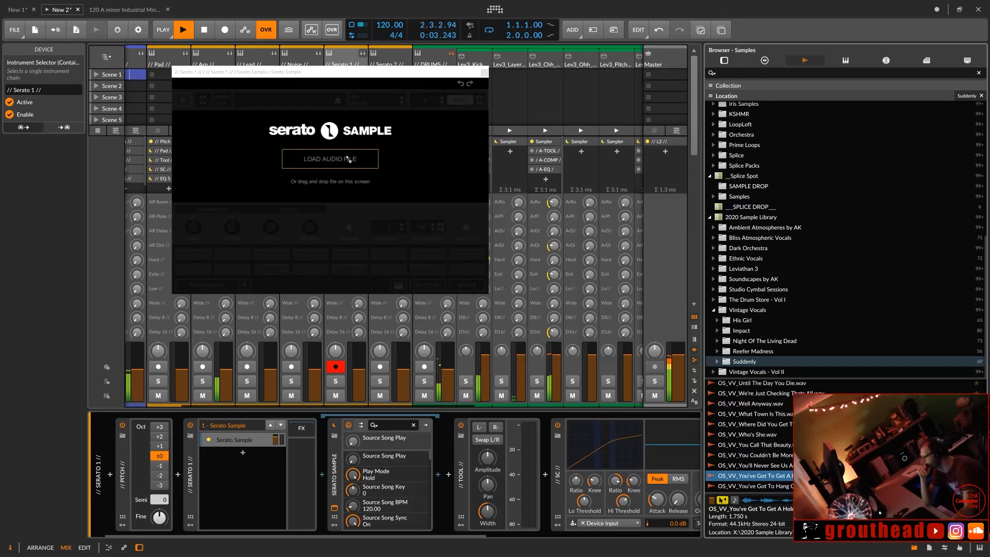
{"action": "left_click_drag", "start_coordinate": [746, 477], "coordinate": [336, 161]}
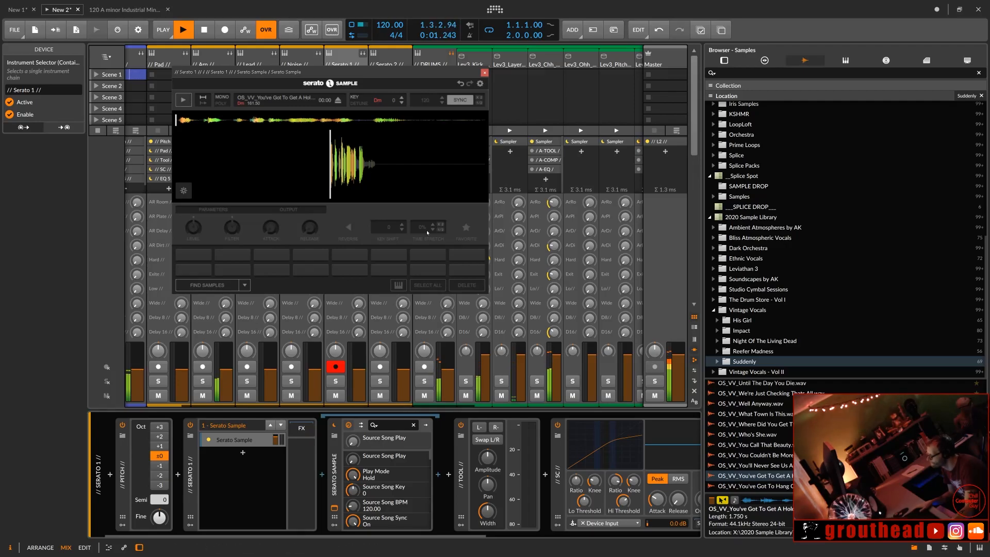
Step: Stop playback, move the Serato Sample window off the clip launcher and choose the Find Samples mode for its pads
{"action": "key", "text": "space"}
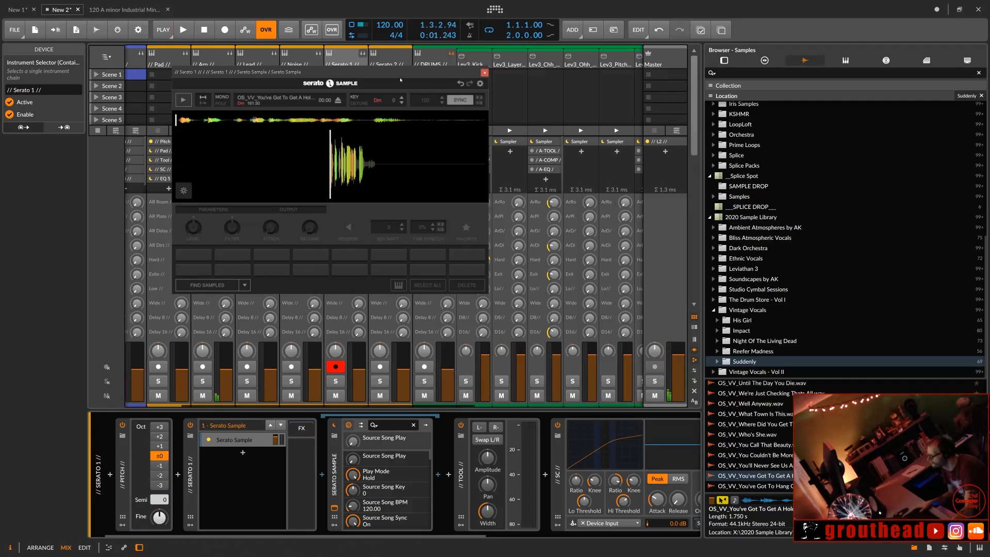
{"action": "left_click_drag", "start_coordinate": [409, 74], "coordinate": [582, 232]}
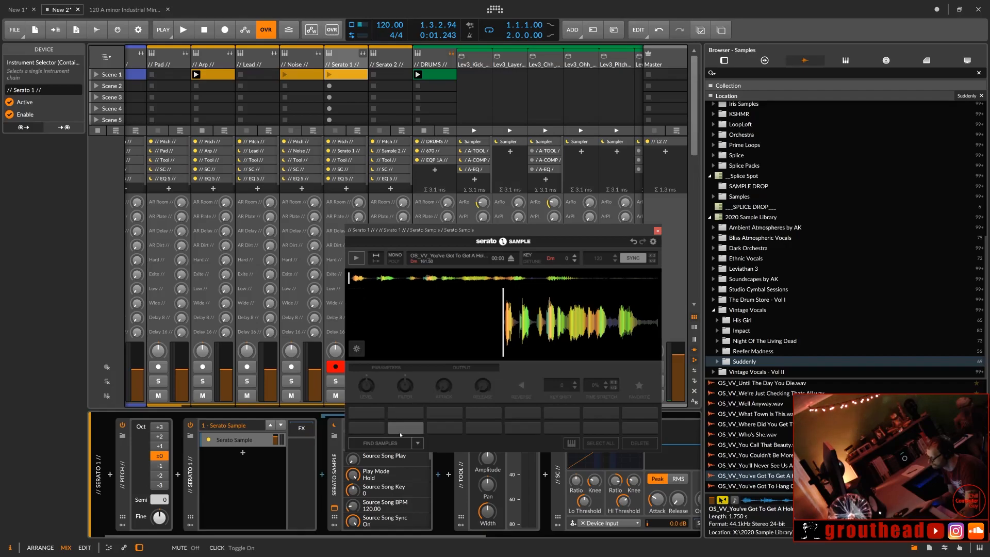
{"action": "left_click", "coordinate": [418, 443]}
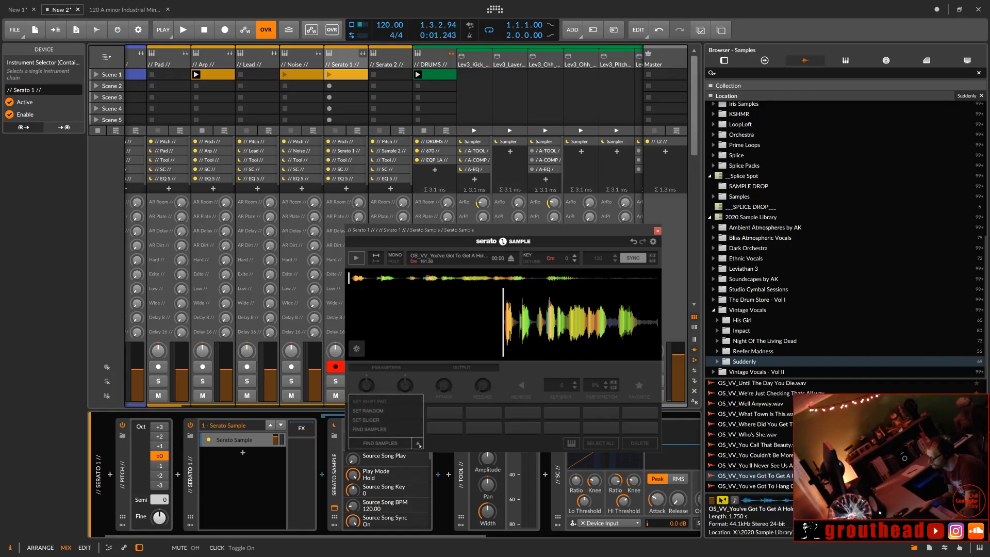
{"action": "left_click", "coordinate": [380, 429]}
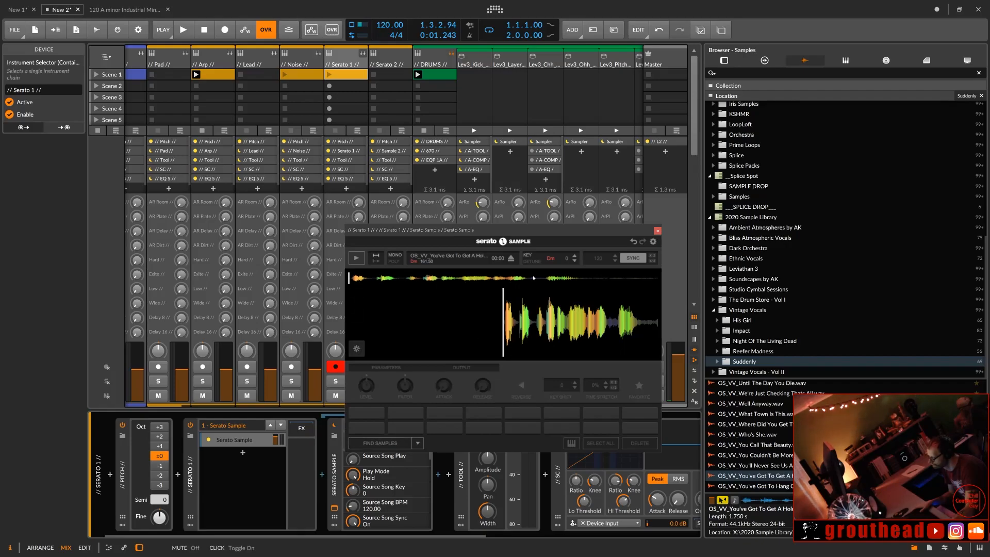
Step: Collapse the DRUMS group and select the Serato 1 track, keeping the plugin window clear of the track headers
{"action": "left_click", "coordinate": [452, 54]}
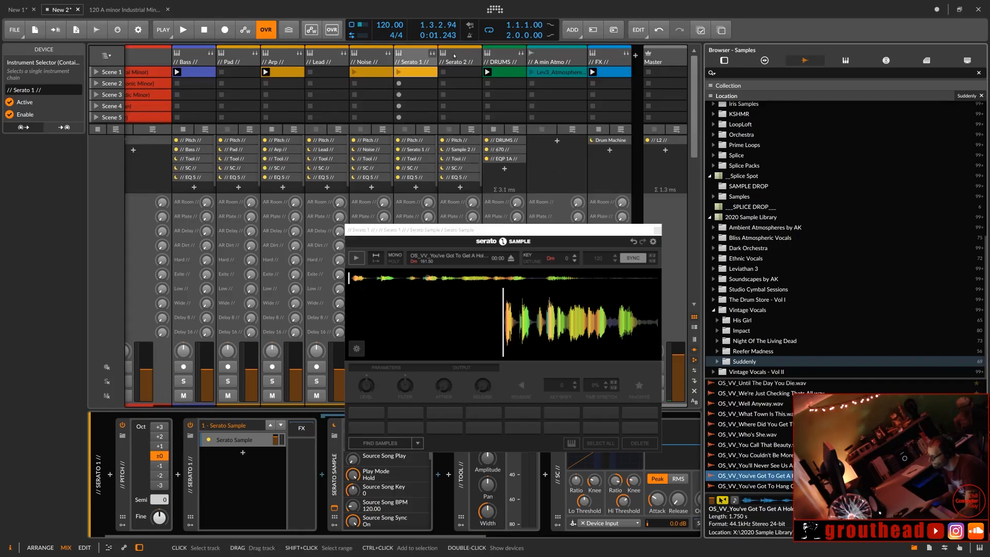
{"action": "left_click", "coordinate": [614, 59]}
{"action": "left_click", "coordinate": [414, 61]}
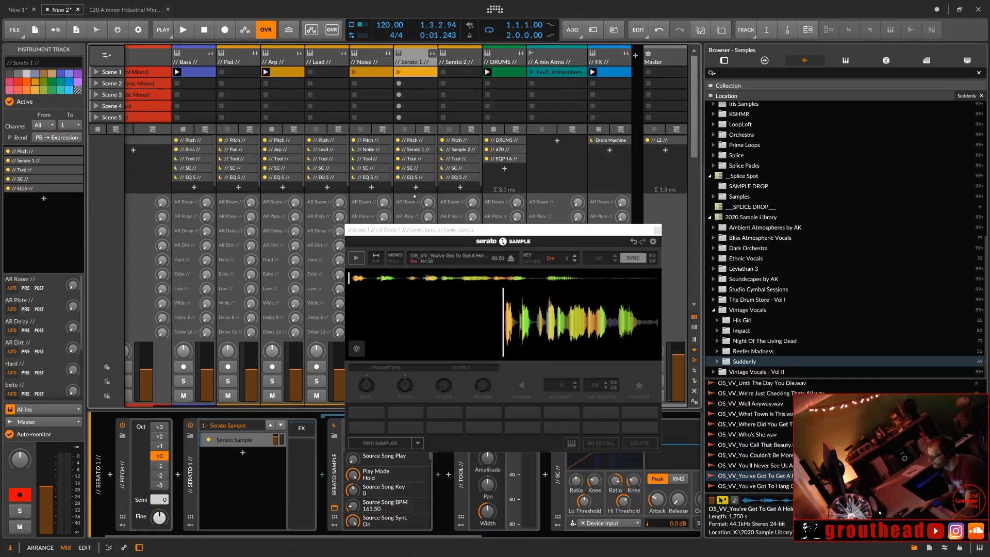
{"action": "left_click_drag", "start_coordinate": [420, 231], "coordinate": [577, 87]}
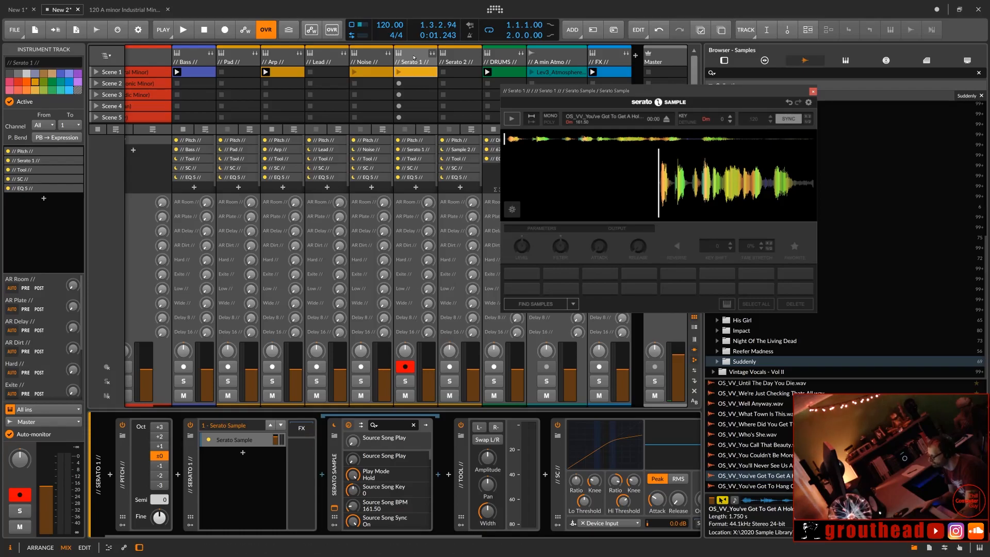
{"action": "left_click", "coordinate": [409, 59]}
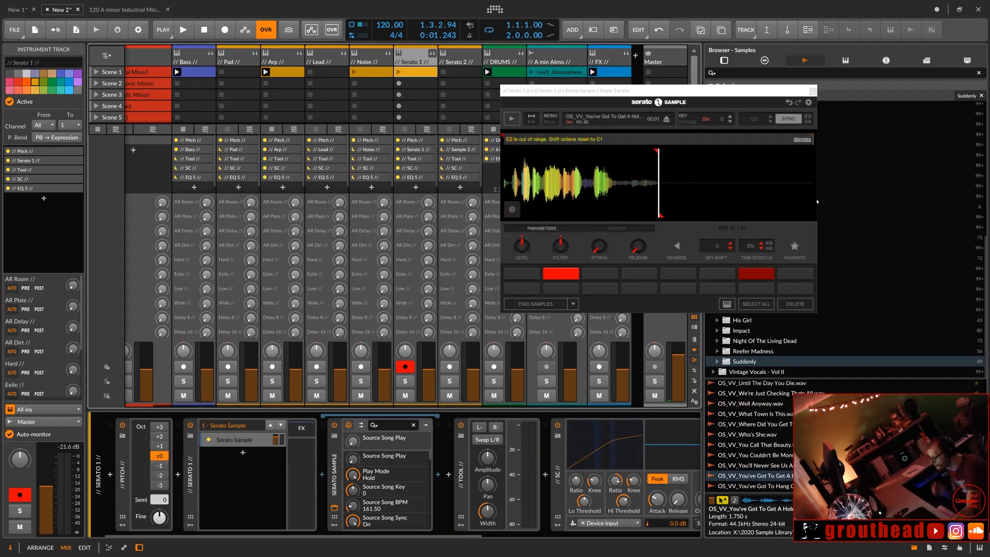
Step: Delete all existing pad slices in Serato Sample and run Find Samples on the loaded vocal
{"action": "left_click", "coordinate": [755, 308]}
{"action": "left_click", "coordinate": [795, 306]}
{"action": "left_click", "coordinate": [550, 307]}
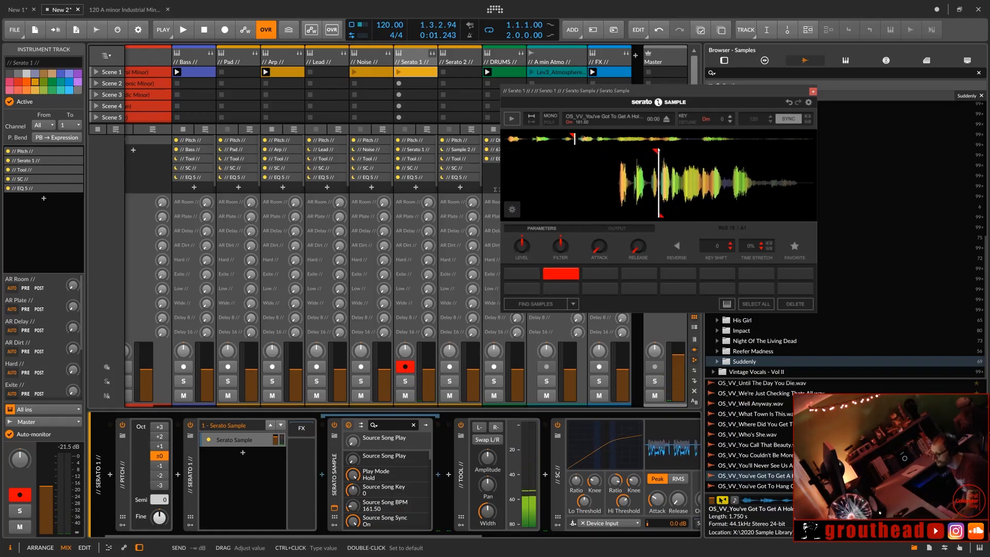
Step: Set pad 10's slice to start at the vocal's first transient and end in the tail after the phrase
{"action": "left_click_drag", "start_coordinate": [658, 152], "coordinate": [620, 159]}
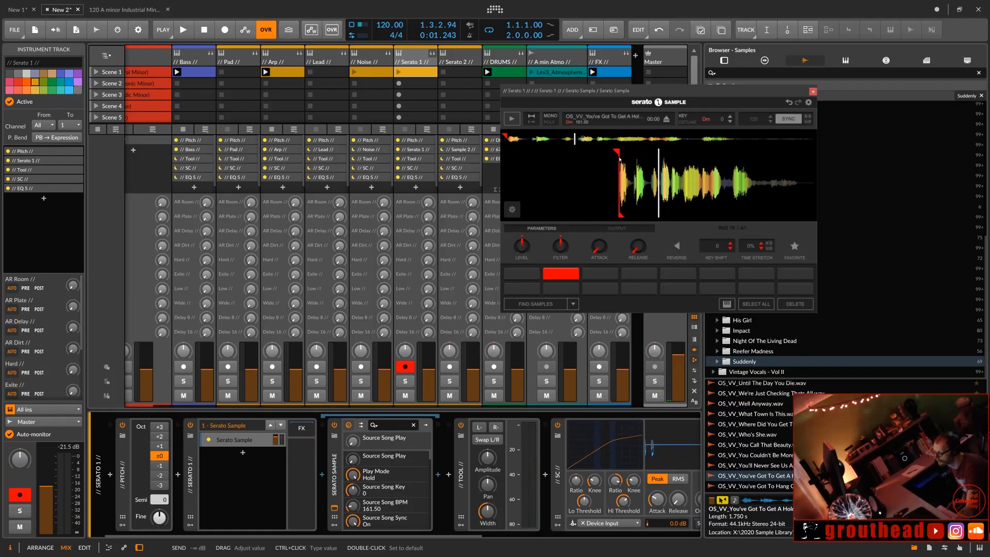
{"action": "left_click", "coordinate": [619, 158]}
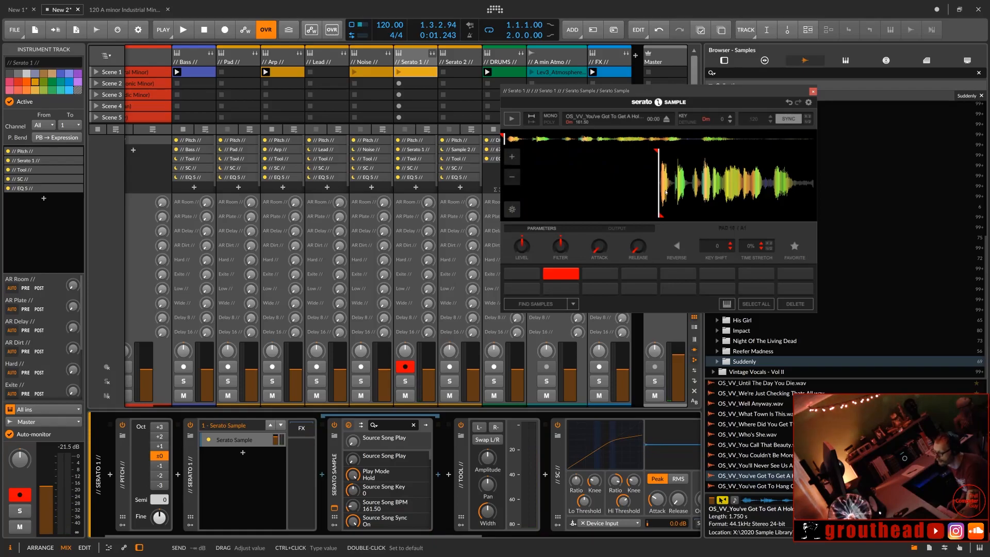
{"action": "left_click_drag", "start_coordinate": [662, 206], "coordinate": [814, 206]}
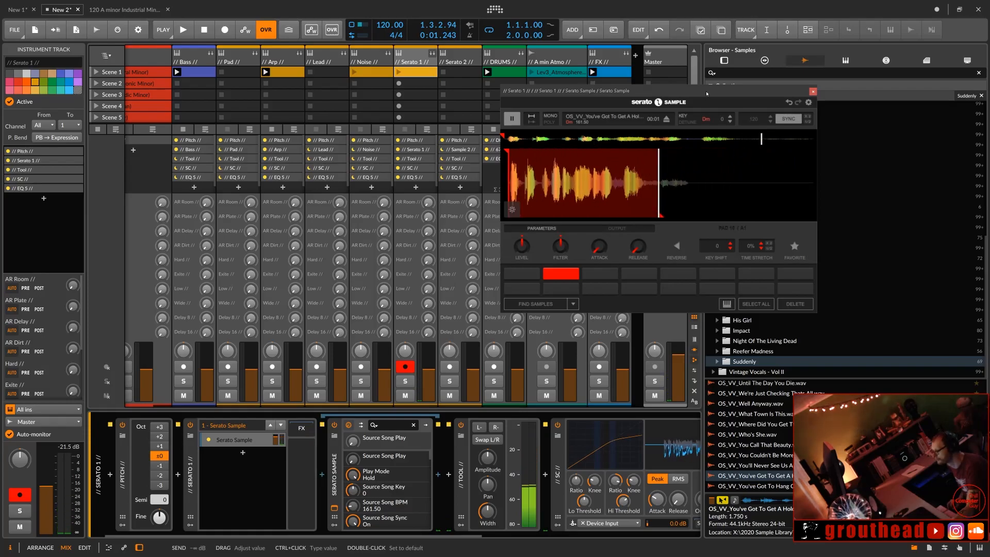
Step: Recolor the Serato 1 track light grey
{"action": "double_click", "coordinate": [614, 72]}
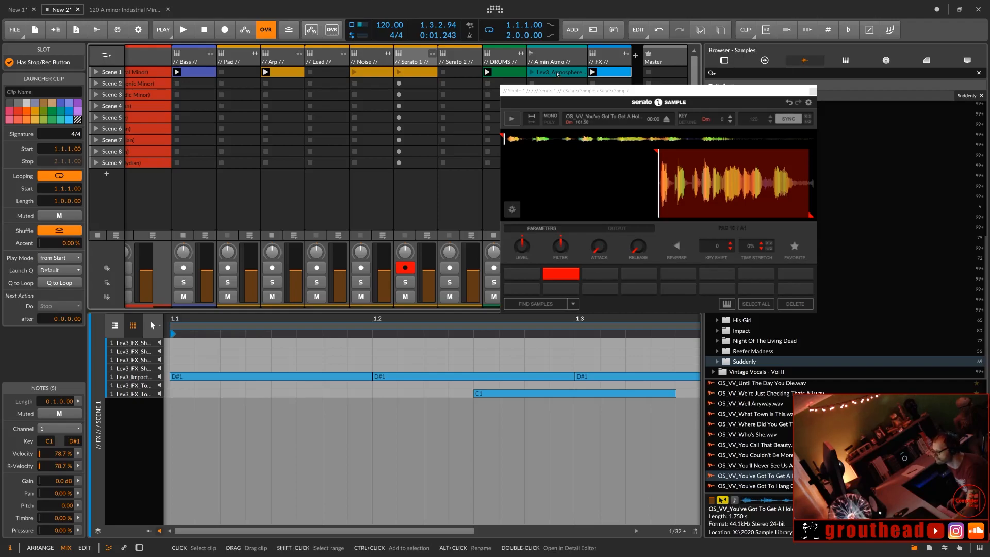
{"action": "left_click", "coordinate": [415, 75]}
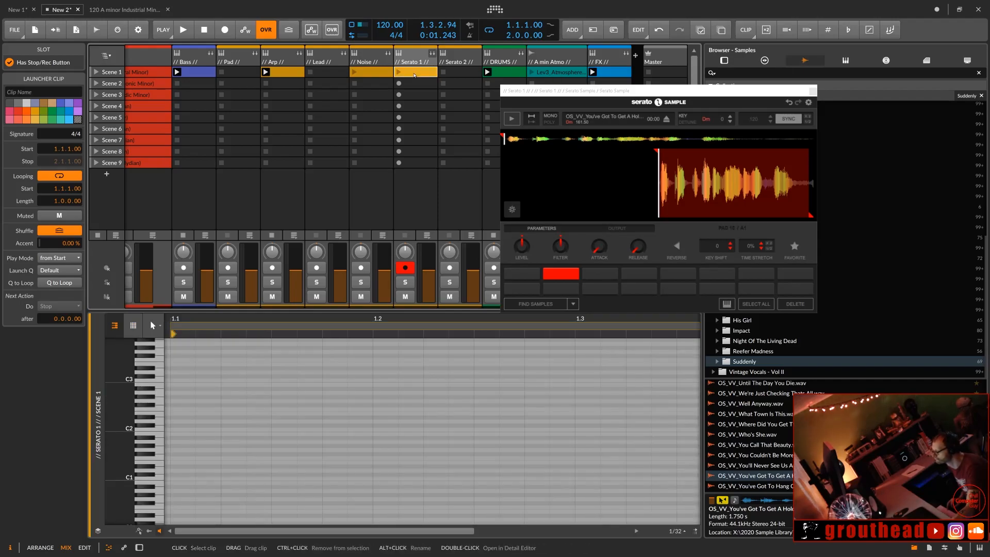
{"action": "right_click", "coordinate": [414, 75]}
{"action": "left_click", "coordinate": [411, 57]}
{"action": "left_click", "coordinate": [411, 57]}
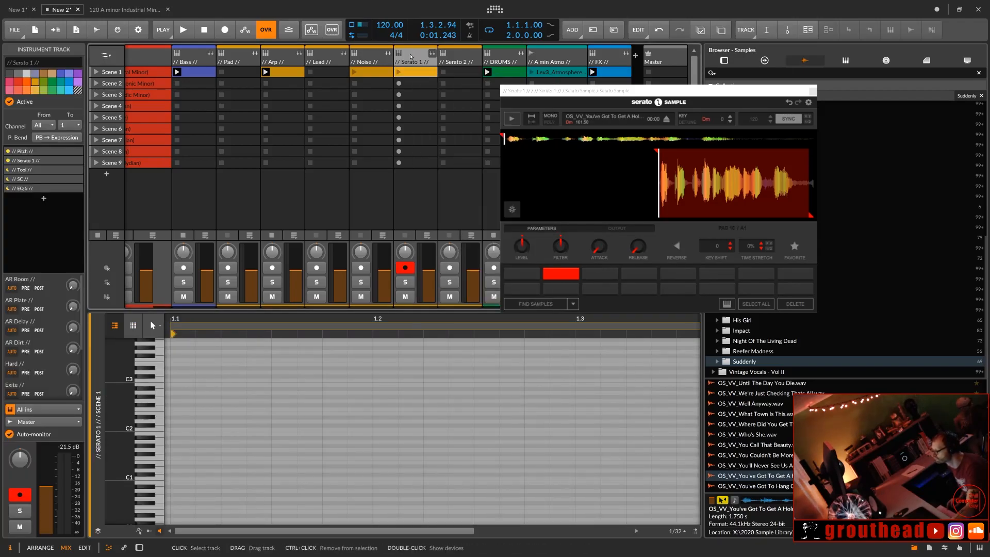
{"action": "right_click", "coordinate": [412, 55]}
{"action": "left_click", "coordinate": [460, 64]}
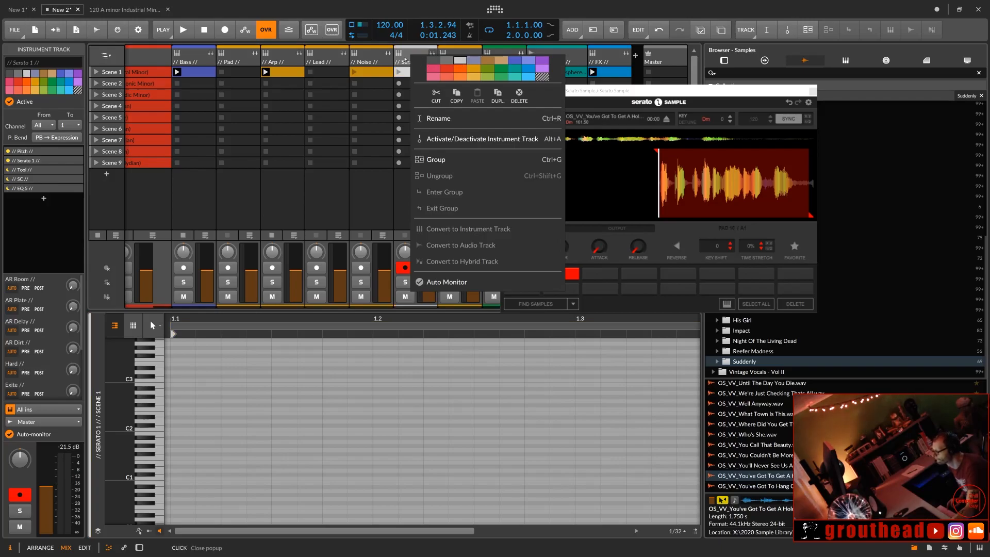
Step: Draw a one-bar A1 note at the start of the Serato 1 clip in Scene 1 and start playback
{"action": "left_click", "coordinate": [410, 71]}
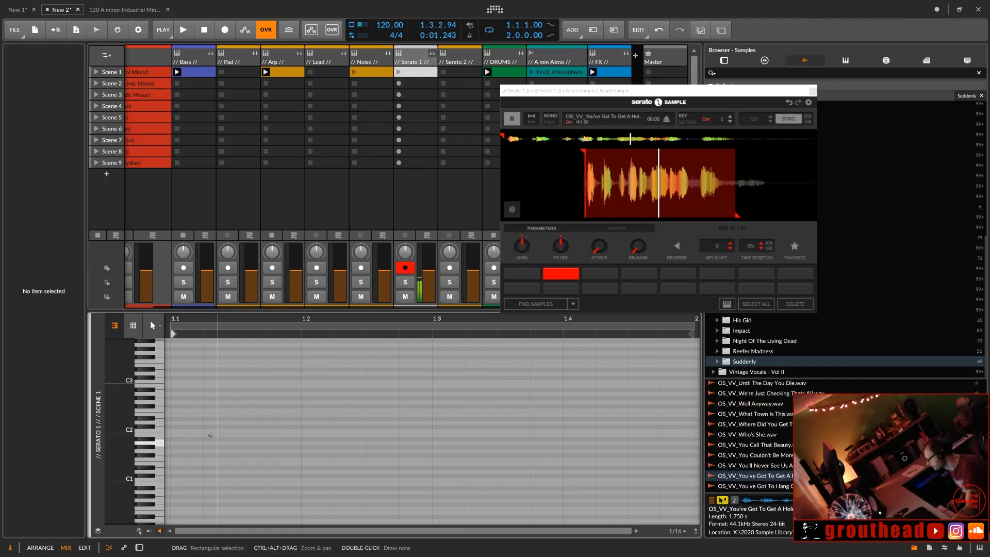
{"action": "double_click", "coordinate": [201, 443]}
{"action": "left_click_drag", "start_coordinate": [202, 442], "coordinate": [691, 424]}
{"action": "key", "text": "space"}
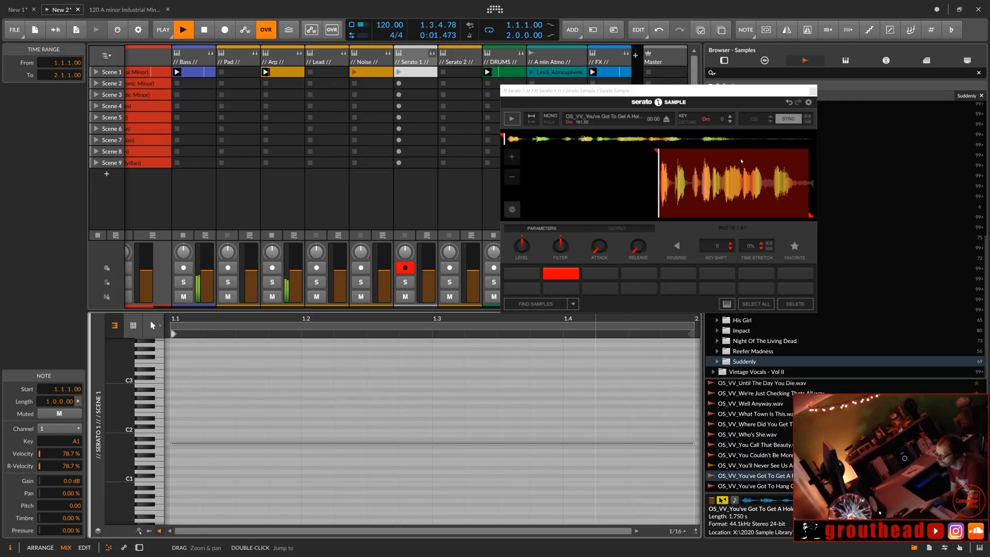
Step: Close the Serato Sample window and reopen the Serato 1 clip in the detail editor
{"action": "left_click", "coordinate": [812, 92]}
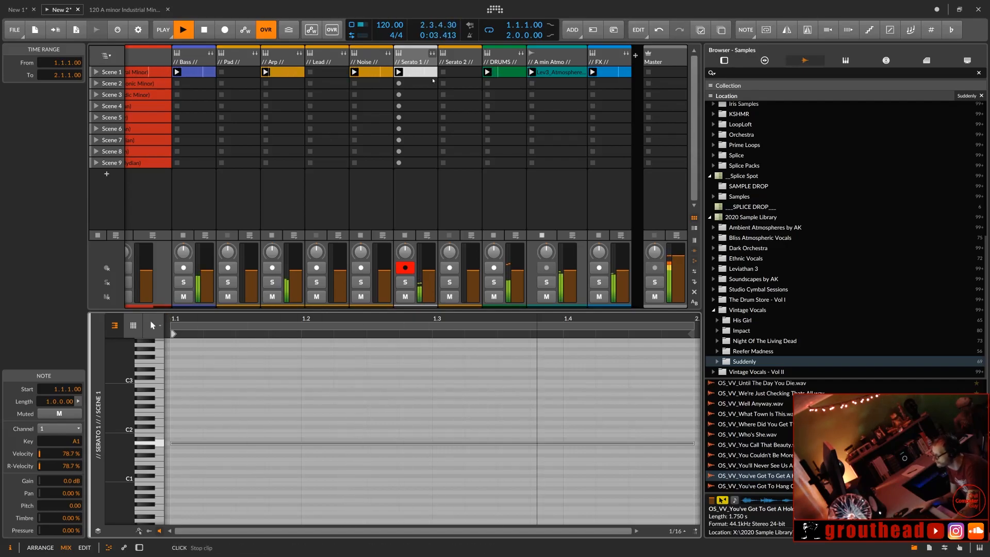
{"action": "double_click", "coordinate": [412, 61]}
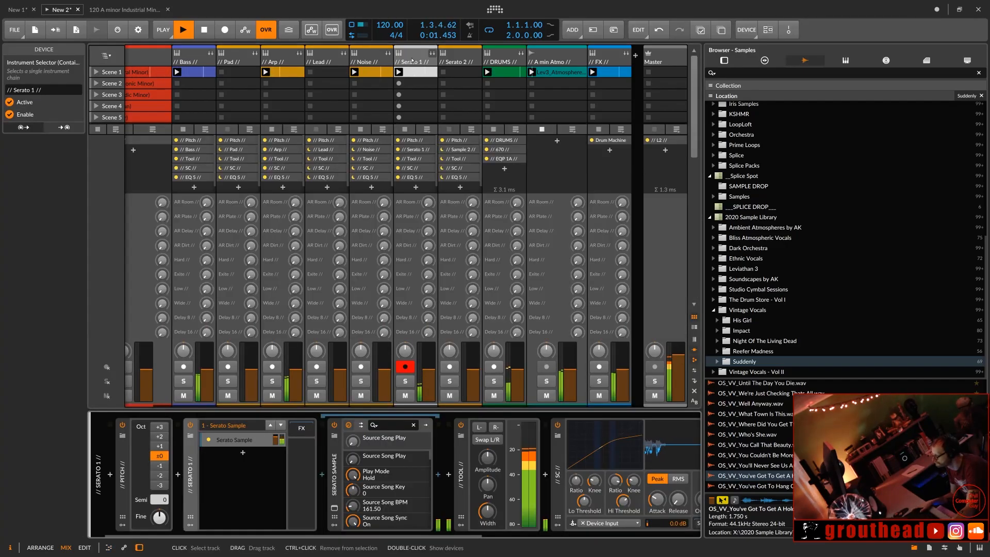
{"action": "left_click", "coordinate": [418, 73]}
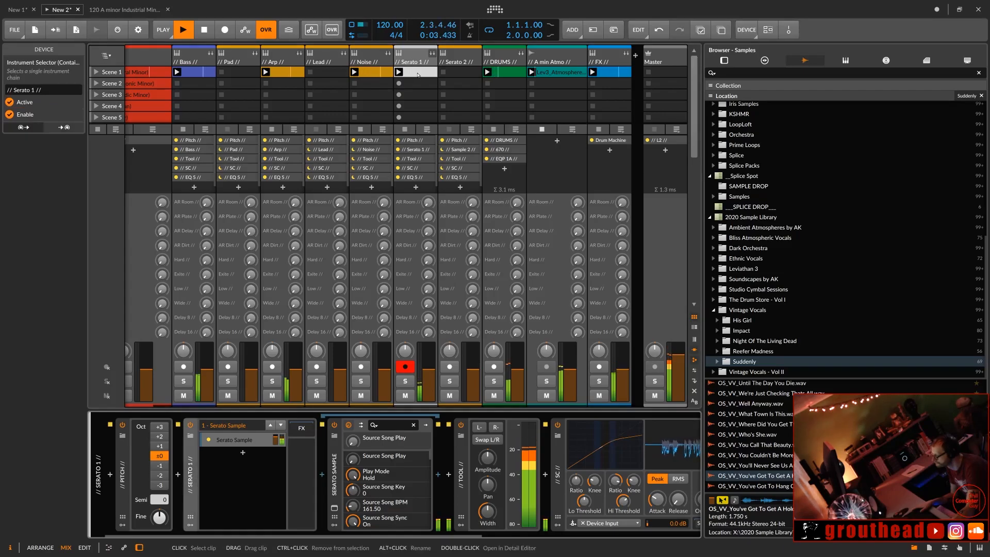
{"action": "double_click", "coordinate": [417, 74]}
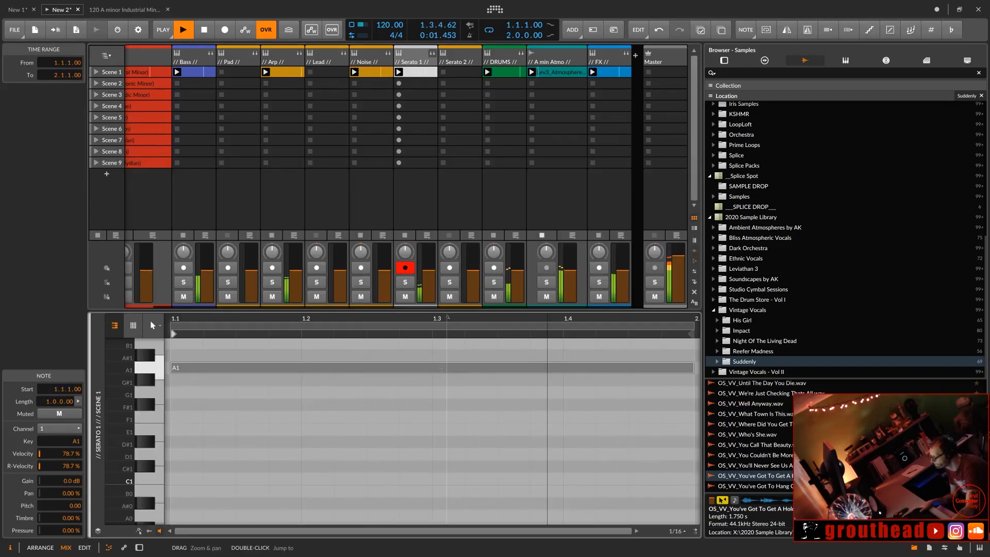
Step: Extend the Serato 1 clip's loop to 8 bars and move the A1 note to start at bar 3
{"action": "left_click_drag", "start_coordinate": [444, 319], "coordinate": [480, 361]}
{"action": "left_click_drag", "start_coordinate": [480, 319], "coordinate": [289, 316]}
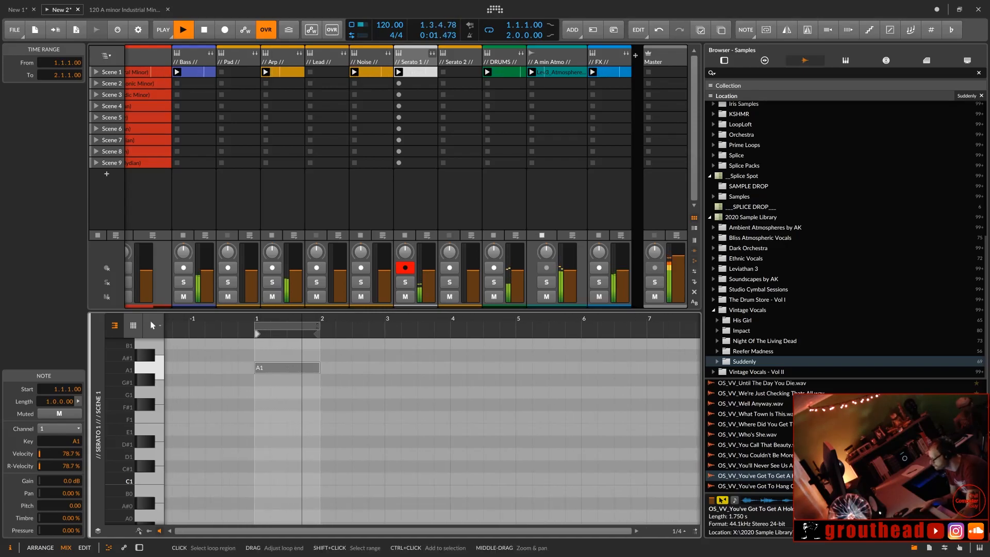
{"action": "left_click", "coordinate": [355, 329]}
{"action": "left_click_drag", "start_coordinate": [355, 329], "coordinate": [659, 310]}
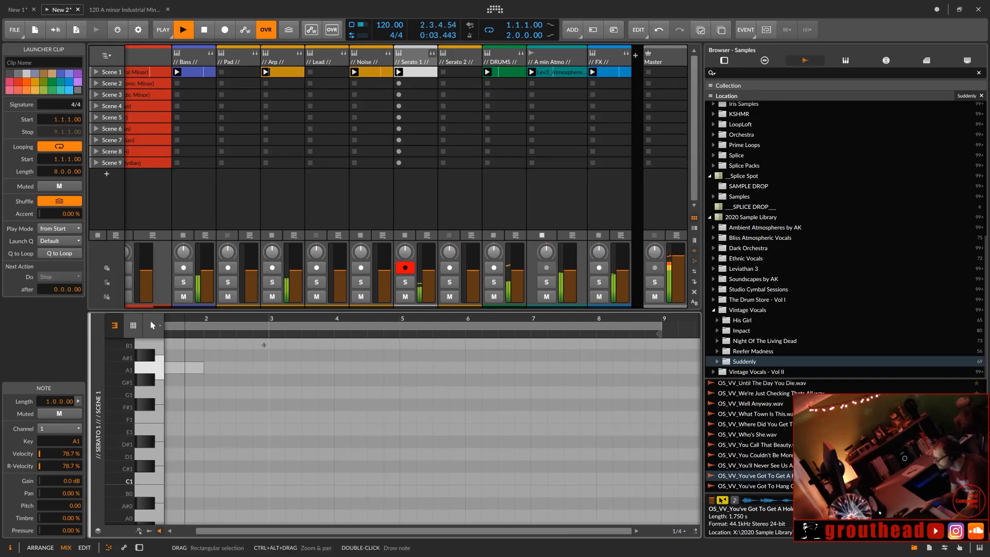
{"action": "left_click_drag", "start_coordinate": [293, 315], "coordinate": [465, 365]}
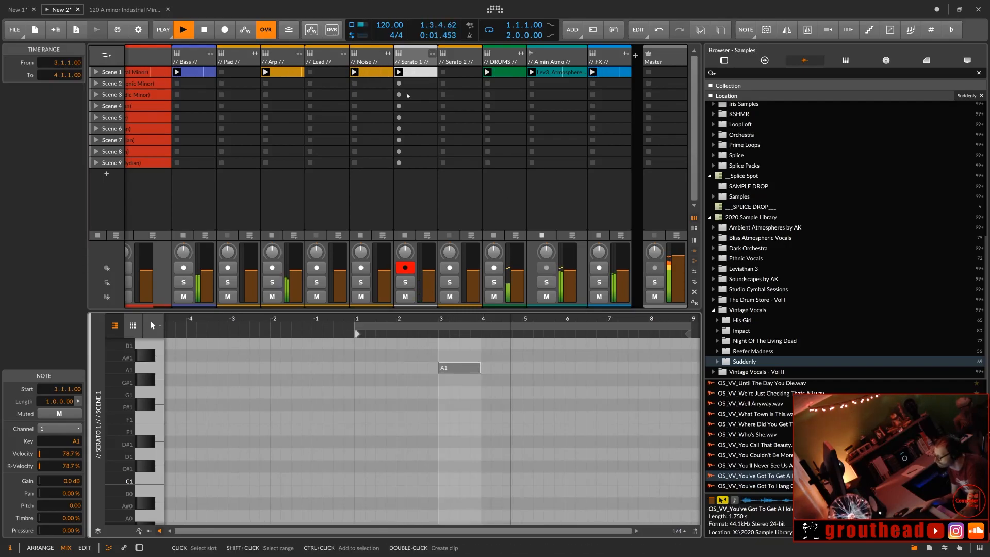
Step: Set the Tool device's gain on the Serato 1 track to about +10.3 dB and bypass the SC compressor
{"action": "left_click", "coordinate": [414, 75]}
{"action": "key", "text": "d"}
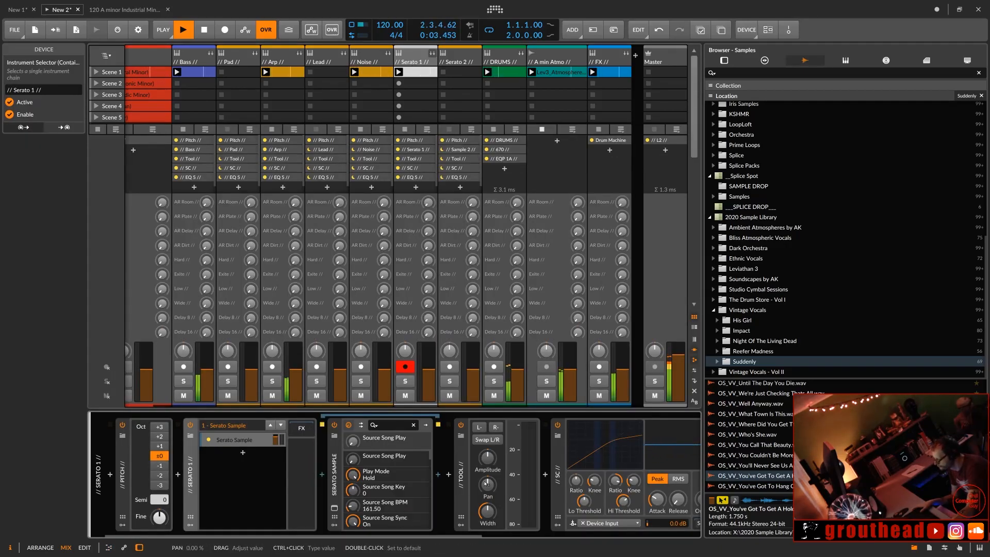
{"action": "left_click_drag", "start_coordinate": [488, 461], "coordinate": [488, 442]}
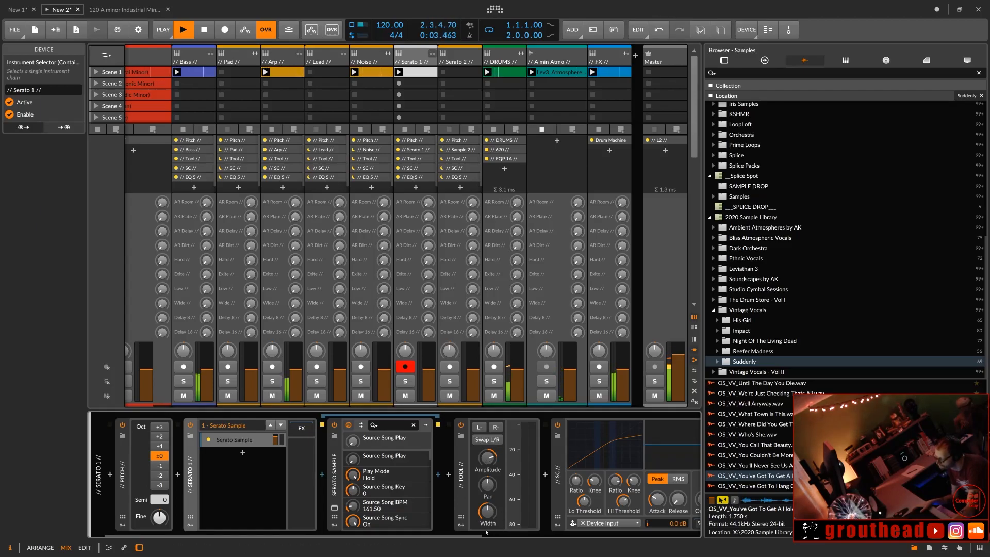
{"action": "left_click_drag", "start_coordinate": [472, 536], "coordinate": [547, 535]}
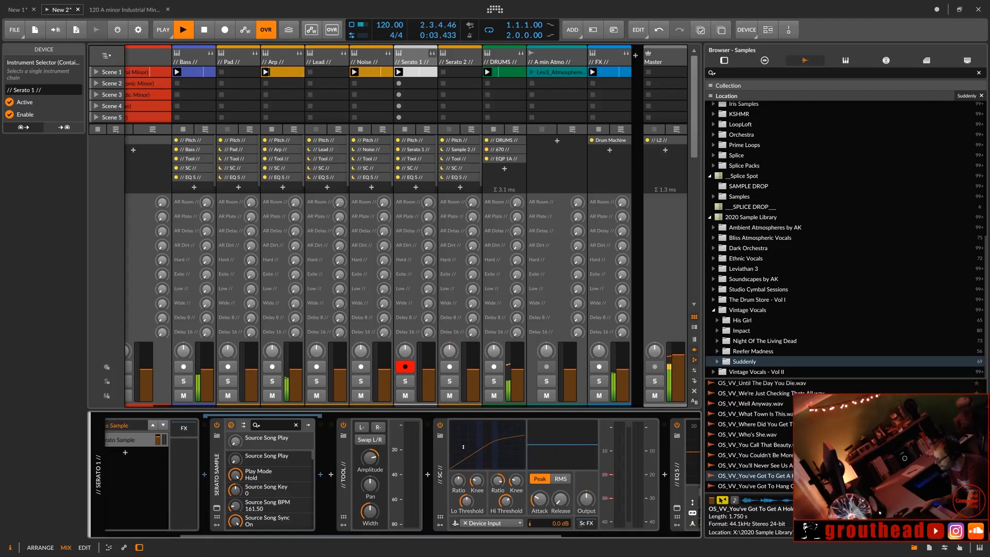
{"action": "left_click", "coordinate": [440, 425]}
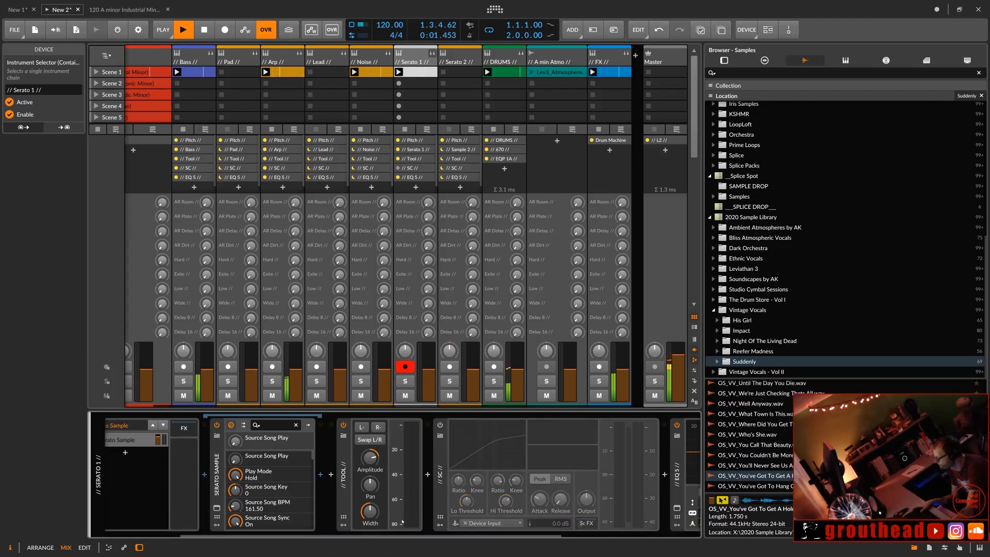
{"action": "left_click_drag", "start_coordinate": [408, 535], "coordinate": [315, 548]}
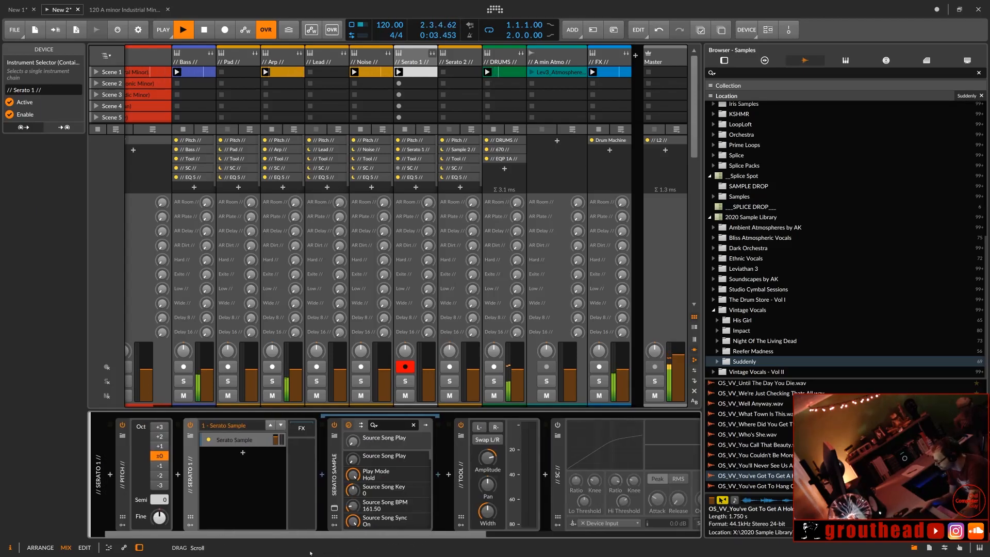
{"action": "left_click", "coordinate": [242, 446]}
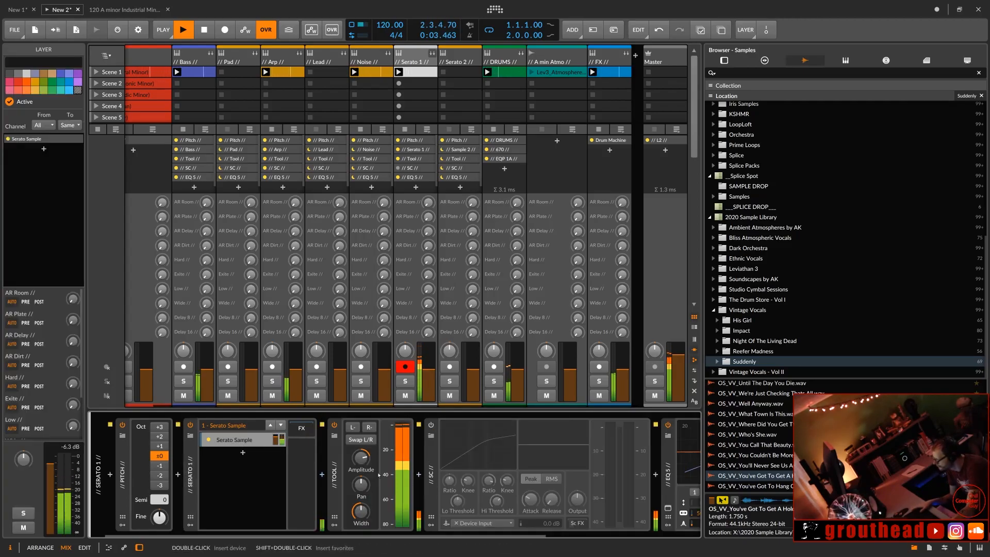
{"action": "left_click_drag", "start_coordinate": [362, 458], "coordinate": [361, 470]}
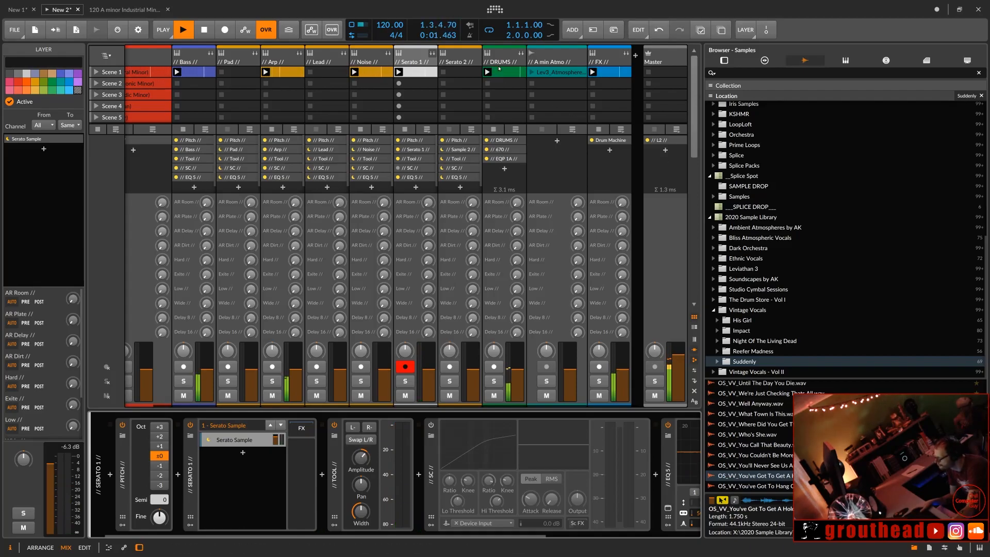
Step: Create an empty clip in the Serato 2 track's Scene 1 slot and show that track's device chain
{"action": "double_click", "coordinate": [463, 72]}
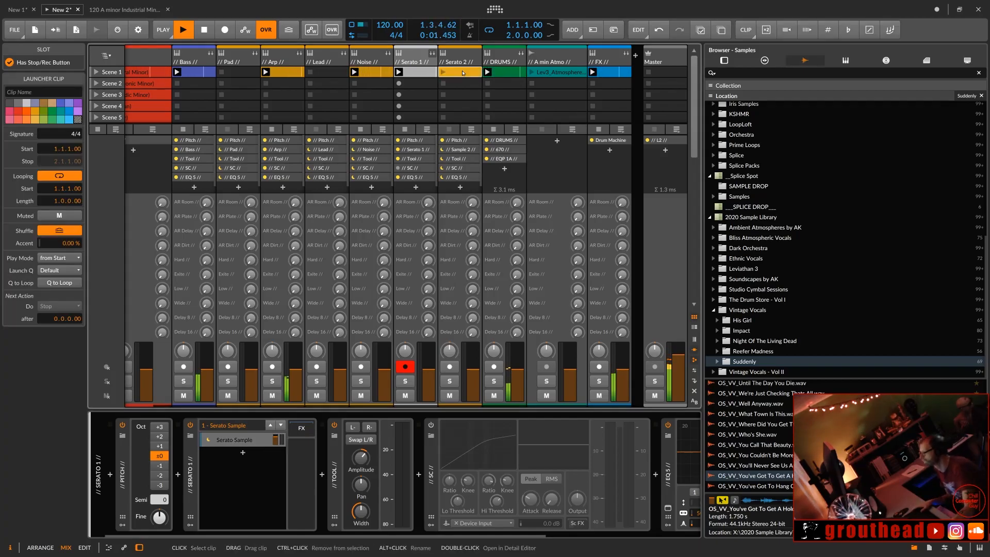
{"action": "double_click", "coordinate": [462, 61]}
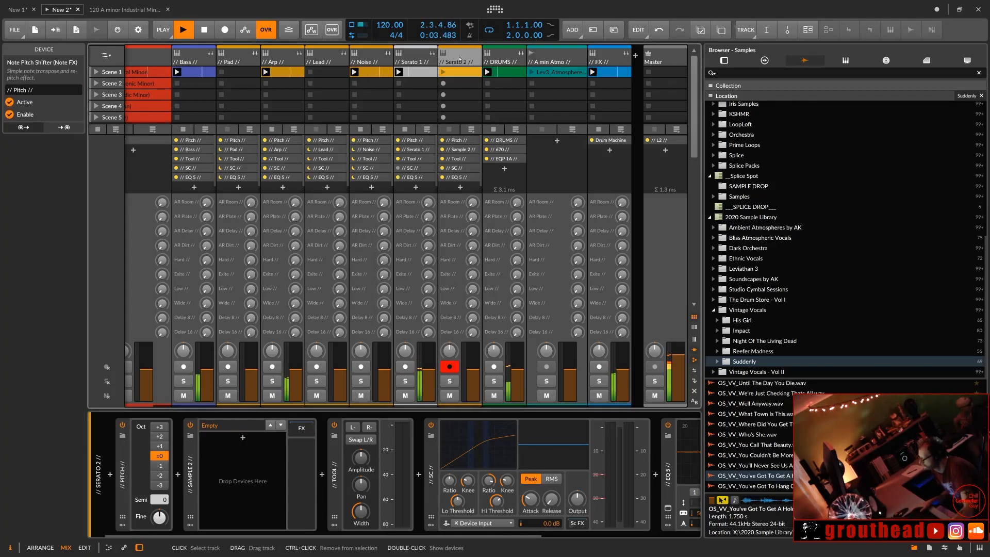
{"action": "left_click", "coordinate": [459, 59]}
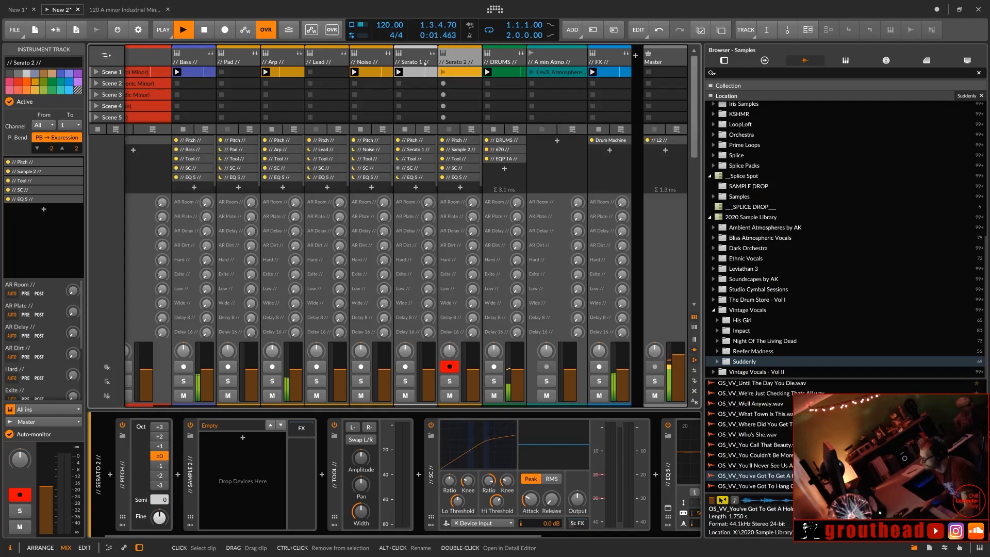
Step: Reactivate the SC compressor on the Serato 1 track and raise its high threshold
{"action": "left_click", "coordinate": [426, 61]}
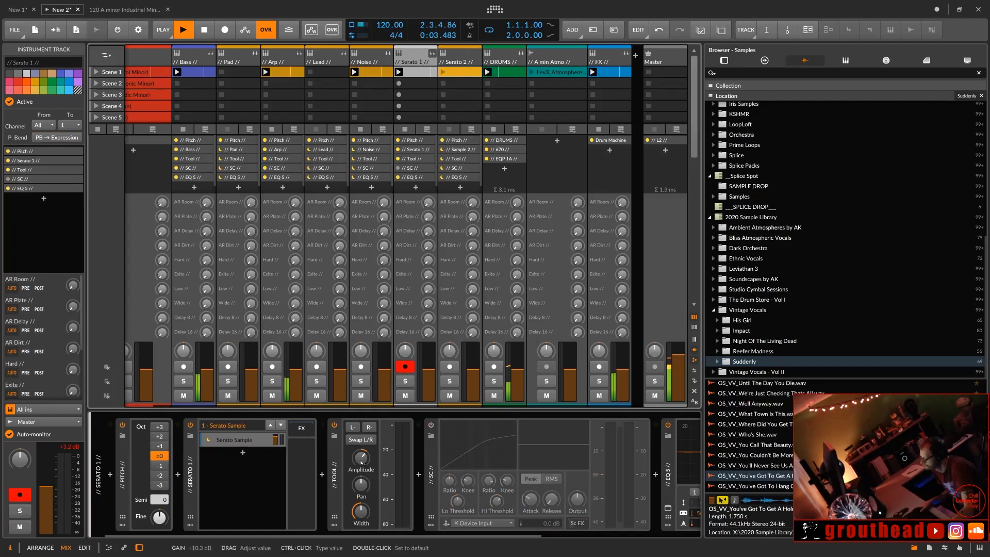
{"action": "left_click", "coordinate": [431, 425]}
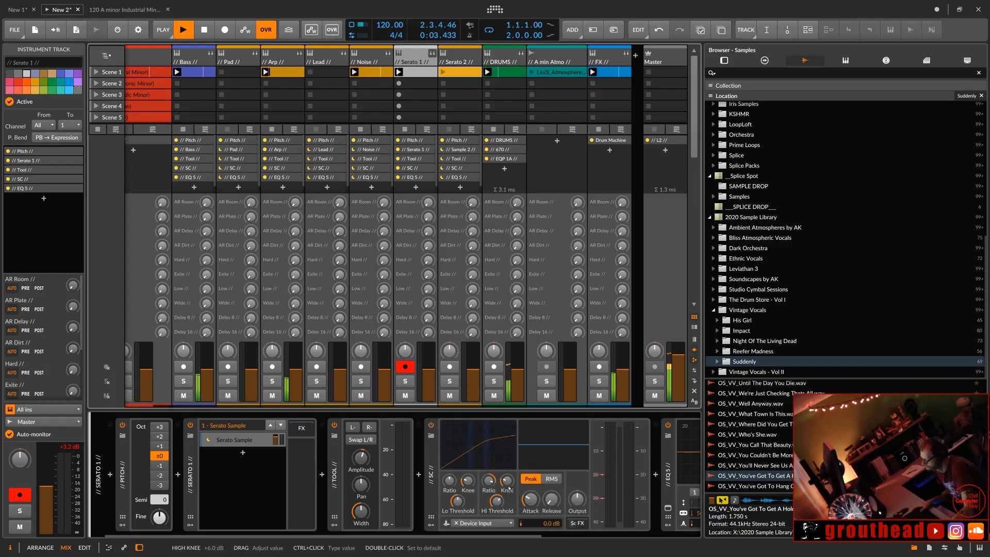
{"action": "left_click_drag", "start_coordinate": [498, 500], "coordinate": [499, 485]}
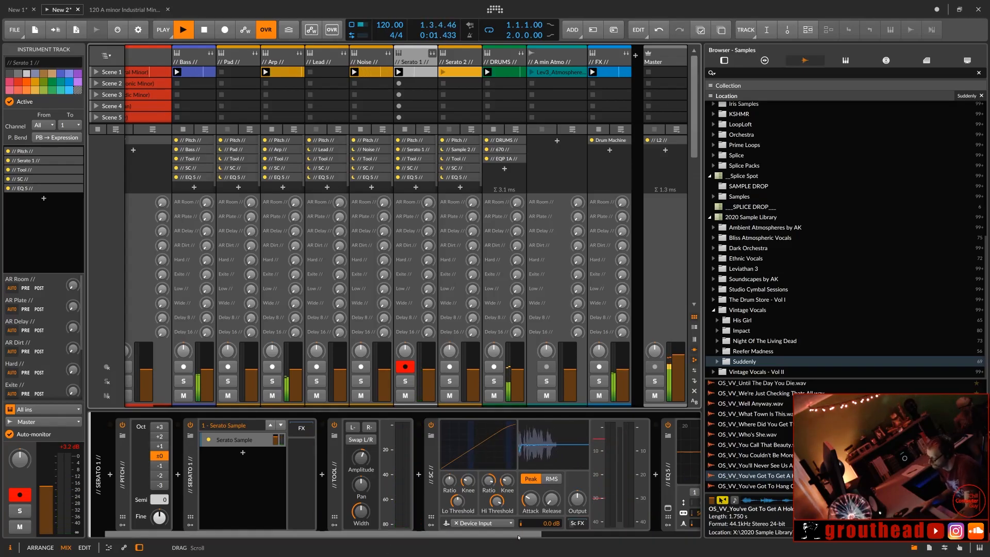
Step: On Serato 1's EQ-5, enable band 1 as a low cut at 109 Hz and band 5 as a +4.5 dB high shelf at 4.91 kHz
{"action": "left_click_drag", "start_coordinate": [502, 536], "coordinate": [657, 536]}
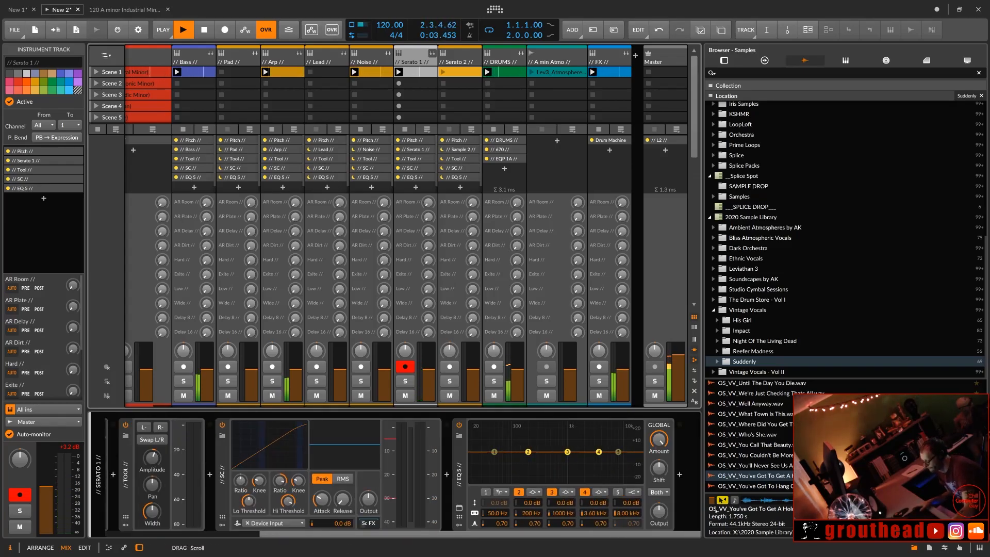
{"action": "left_click", "coordinate": [485, 492]}
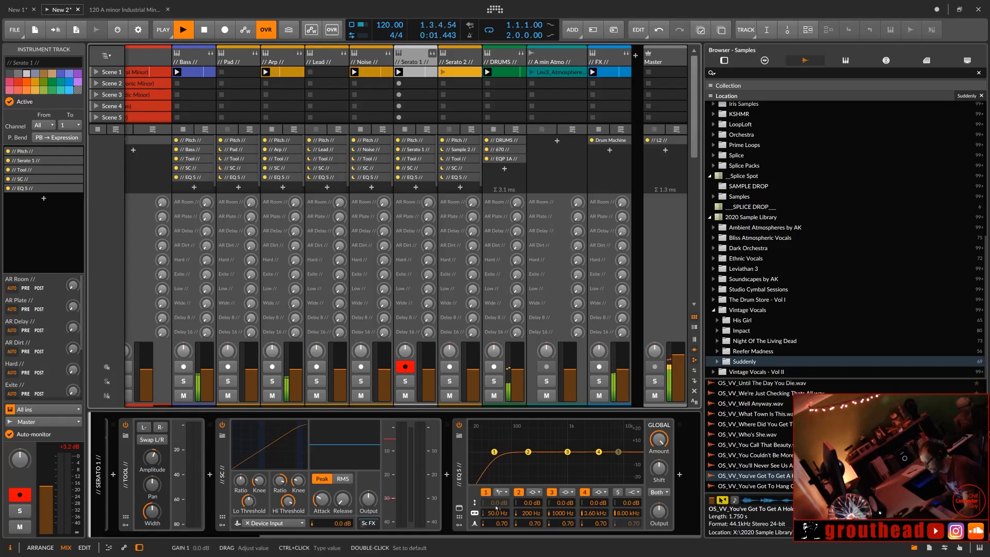
{"action": "left_click_drag", "start_coordinate": [496, 514], "coordinate": [496, 498]}
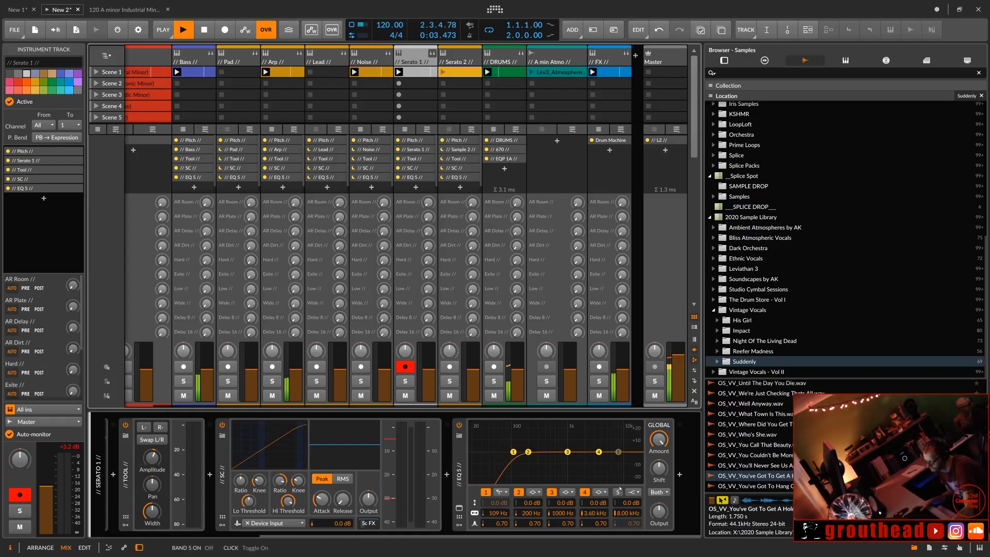
{"action": "left_click", "coordinate": [618, 492]}
{"action": "mouse_move", "coordinate": [631, 502]}
{"action": "left_mouse_down"}
{"action": "mouse_move", "coordinate": [630, 522]}
{"action": "mouse_move", "coordinate": [631, 514]}
{"action": "left_mouse_up"}
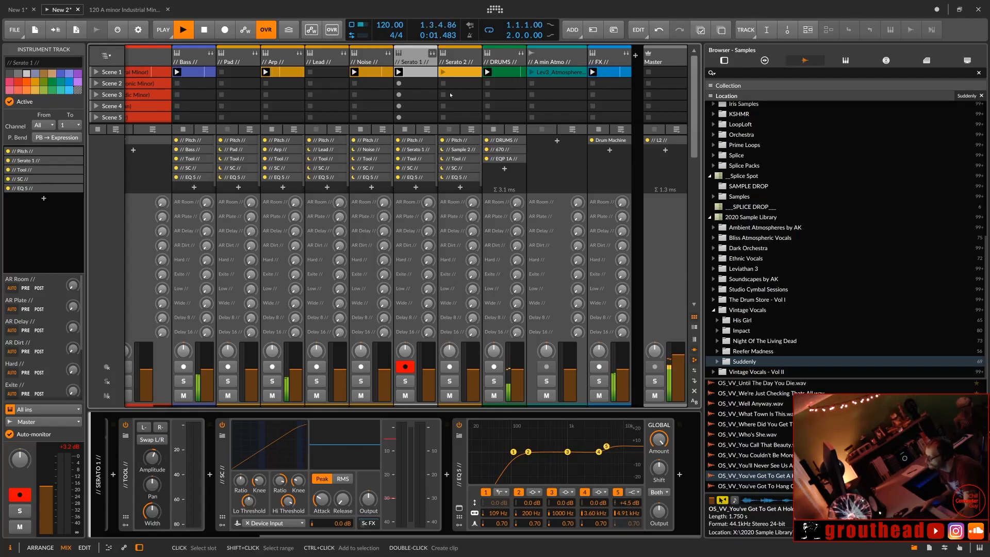
{"action": "double_click", "coordinate": [431, 78]}
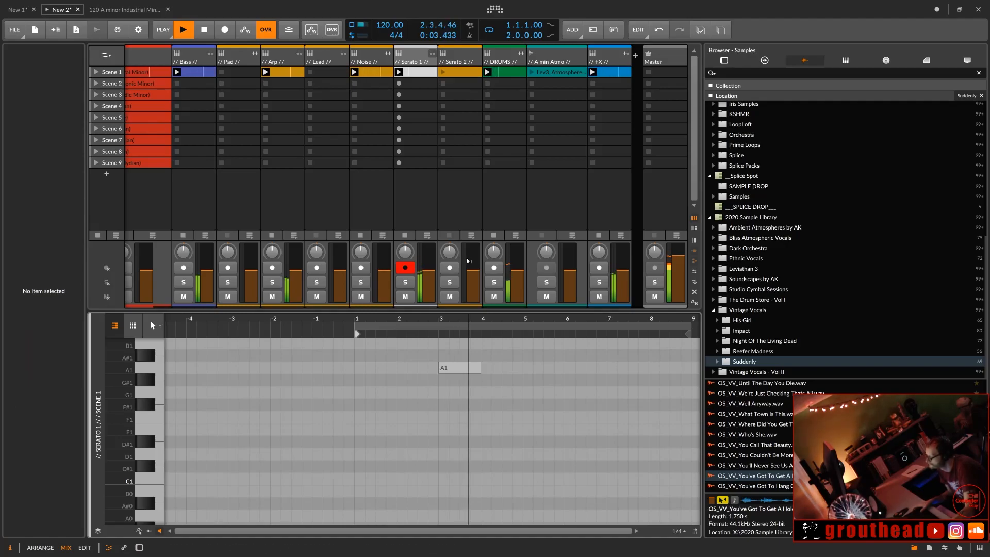
{"action": "scroll", "coordinate": [476, 364], "scroll_direction": "down", "scroll_amount": 5}
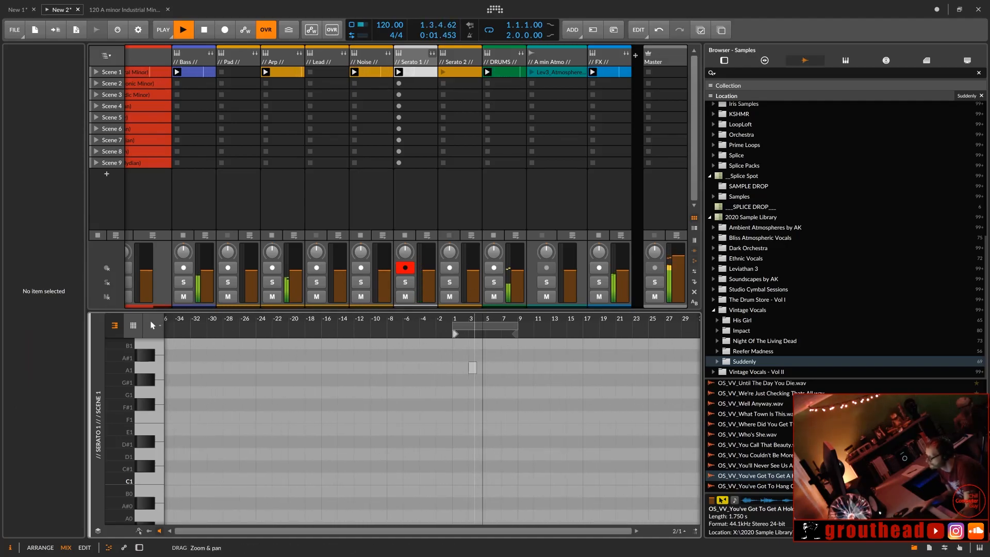
Step: Insert Serato Sample from the 00_Instruments collection as a layer in the Sample 2 device on the Serato 2 track
{"action": "double_click", "coordinate": [441, 60]}
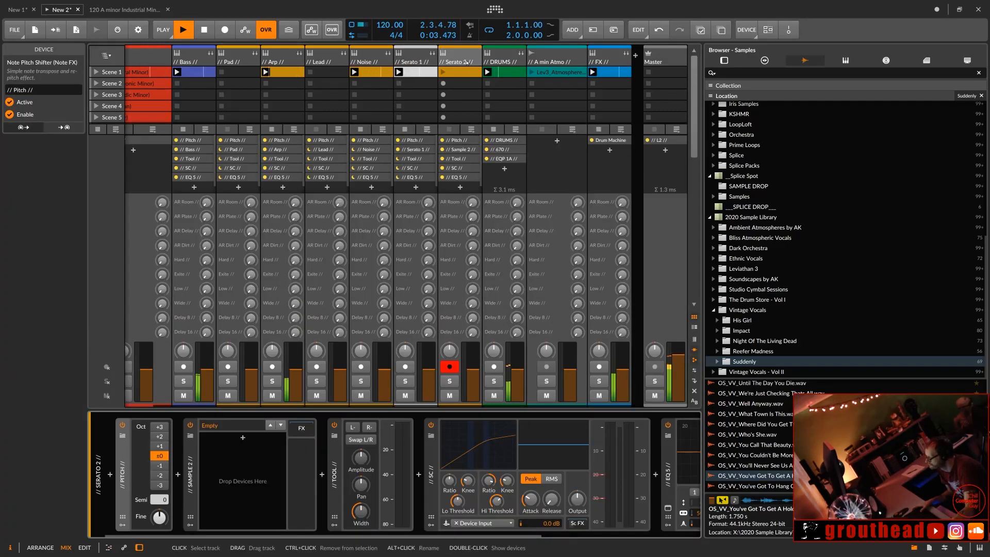
{"action": "left_click", "coordinate": [243, 439]}
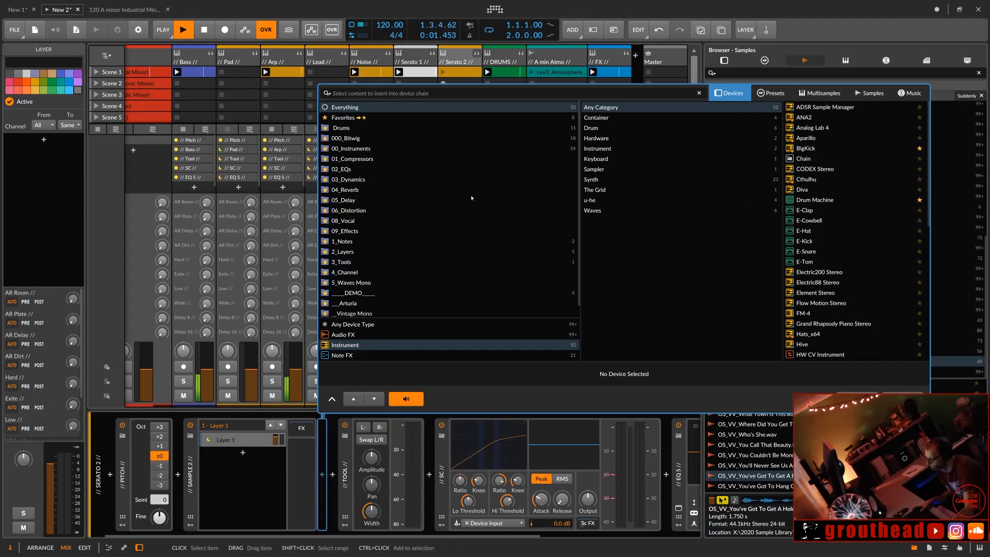
{"action": "left_click", "coordinate": [355, 148]}
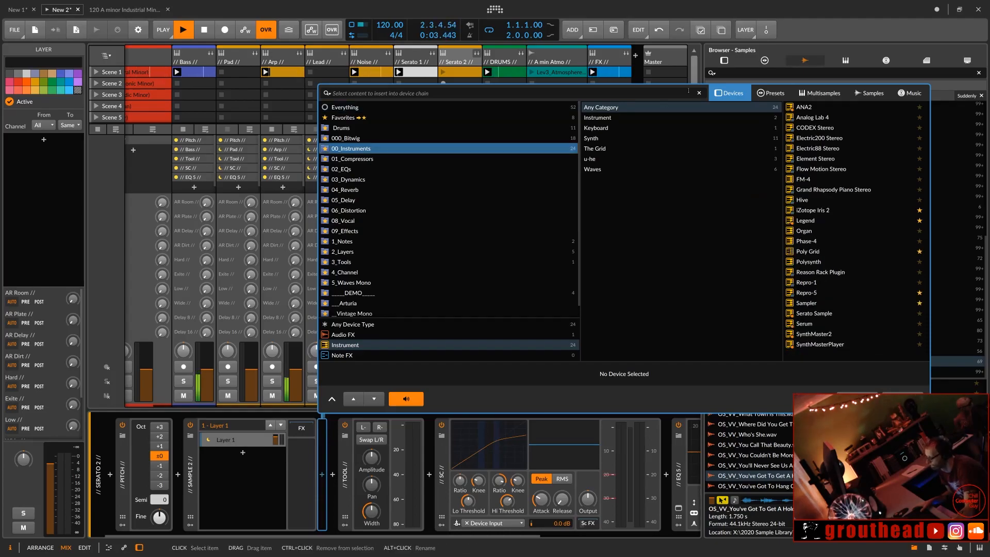
{"action": "double_click", "coordinate": [824, 314]}
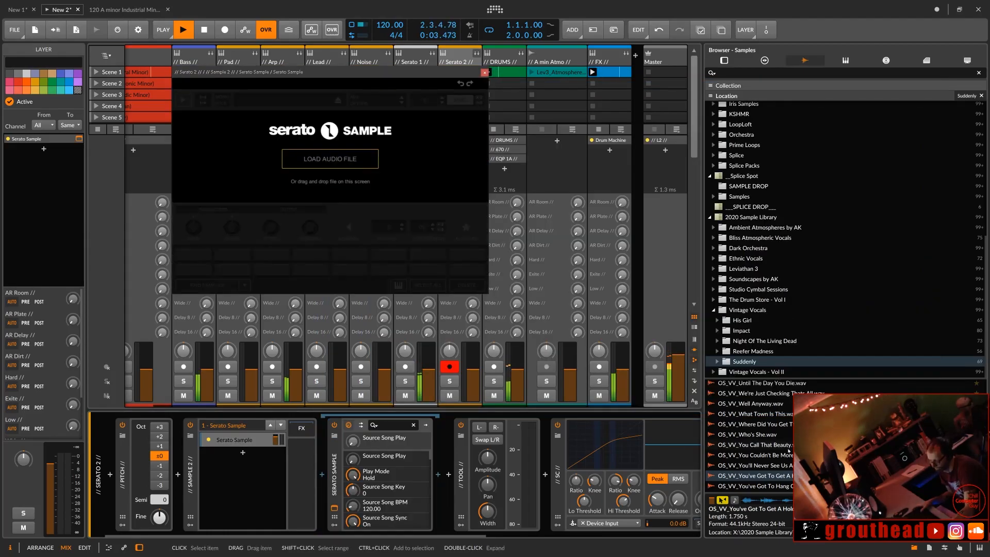
Step: Audition the Suddenly vocals and load OS_VV_You've Got To Hang On.wav into Serato Sample, closing its plug-in window
{"action": "left_click", "coordinate": [765, 444]}
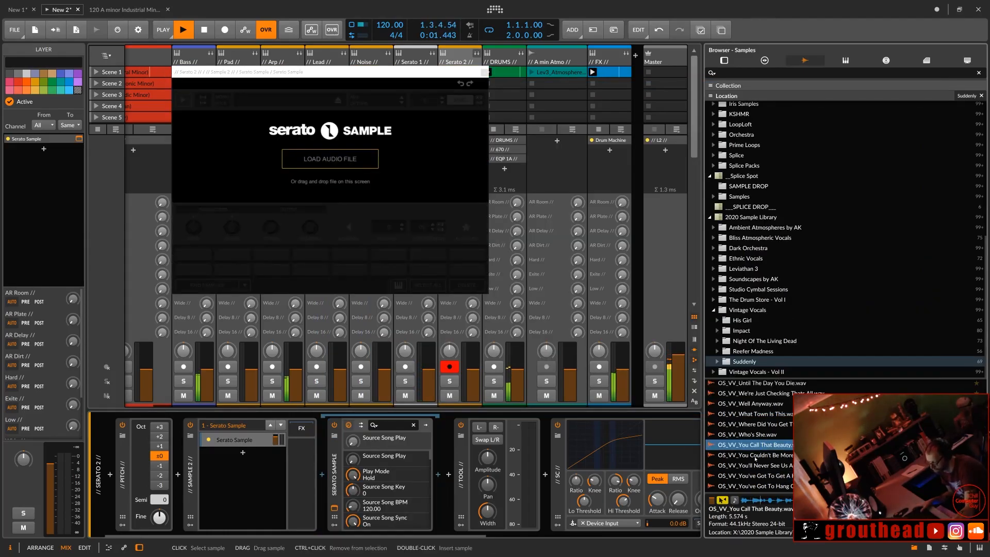
{"action": "left_click", "coordinate": [765, 485]}
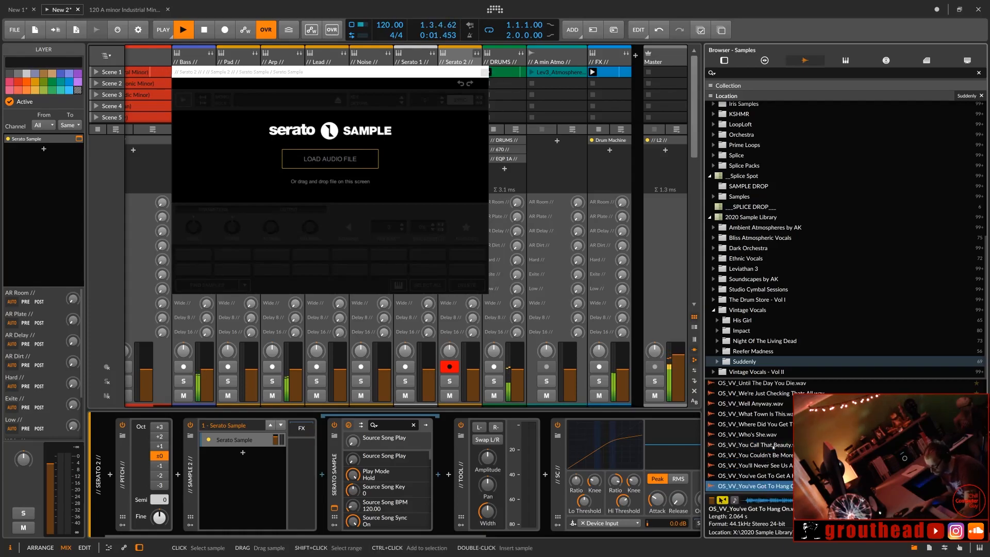
{"action": "left_click", "coordinate": [765, 445]}
{"action": "left_click", "coordinate": [777, 486]}
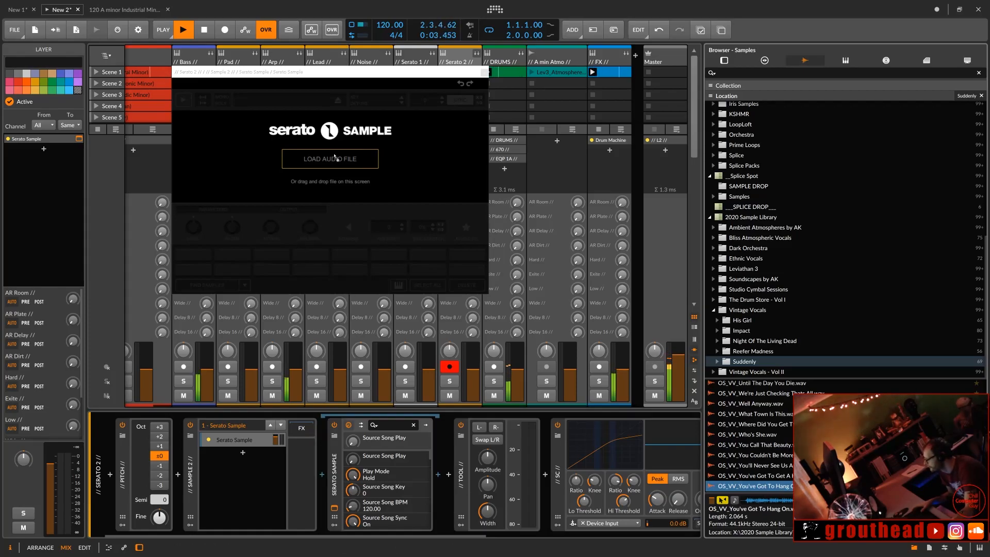
{"action": "left_click_drag", "start_coordinate": [337, 160], "coordinate": [335, 159]}
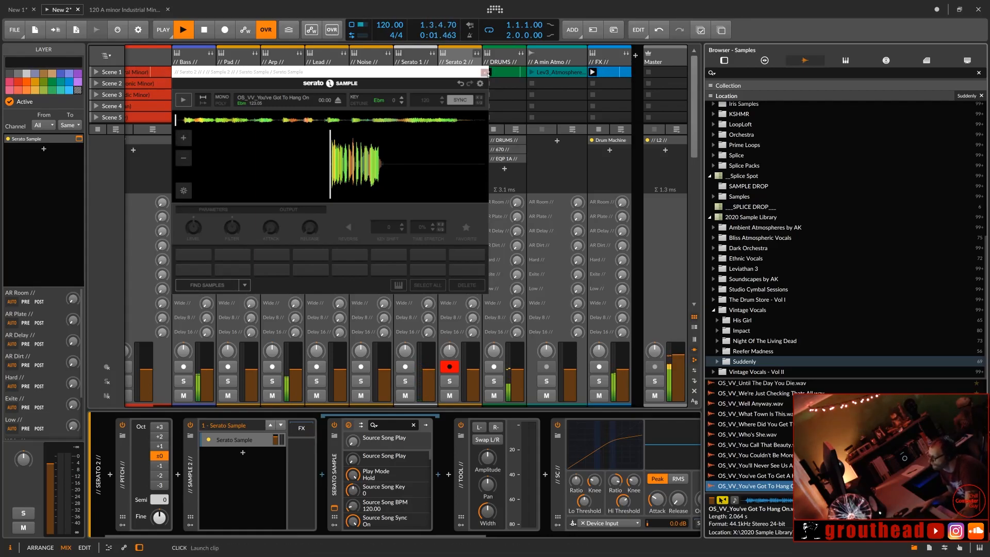
{"action": "left_click", "coordinate": [485, 74]}
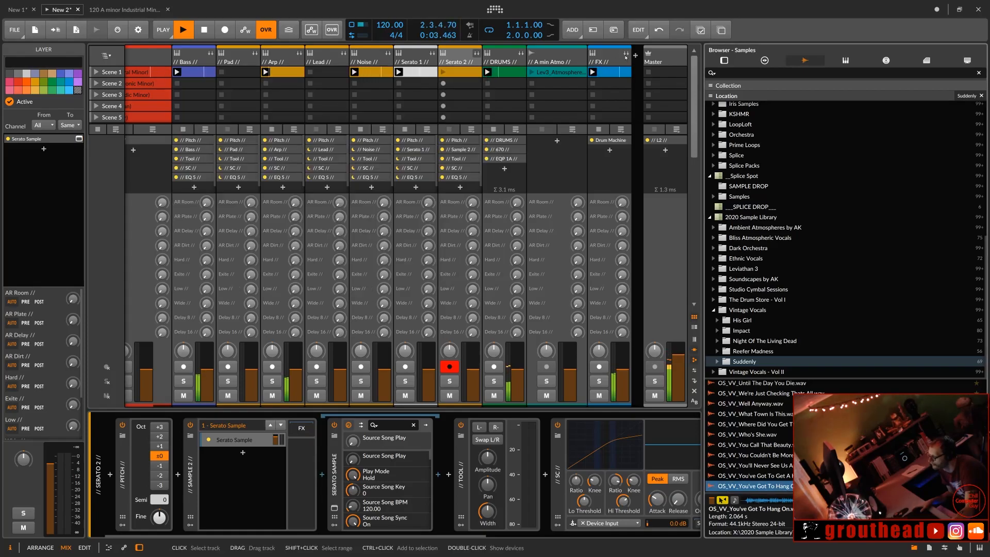
Step: Place the You've Got To Hang On and You've Got To Get A Hold Of Yourselves samples on new audio tracks in Scene 1, both looped
{"action": "key", "text": "space"}
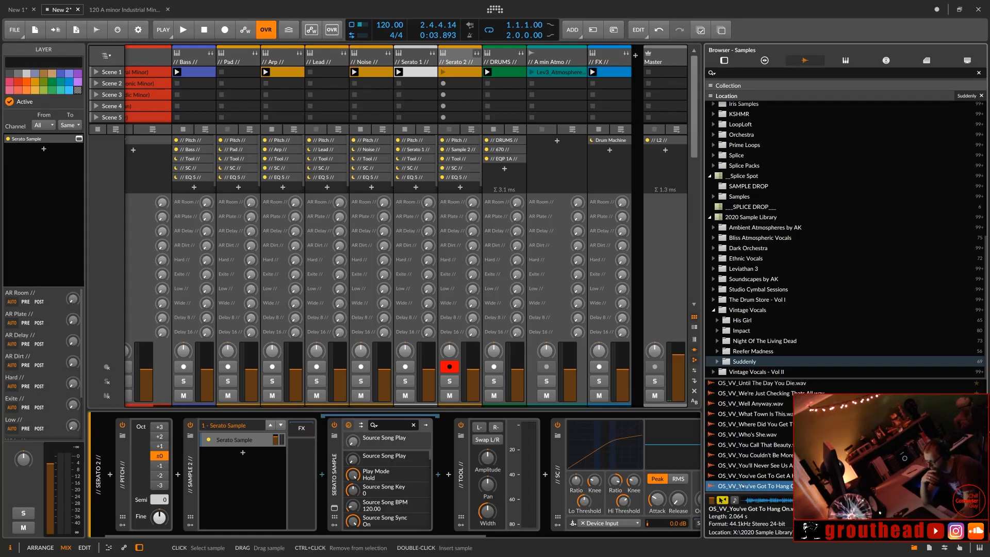
{"action": "left_click_drag", "start_coordinate": [742, 486], "coordinate": [638, 74]}
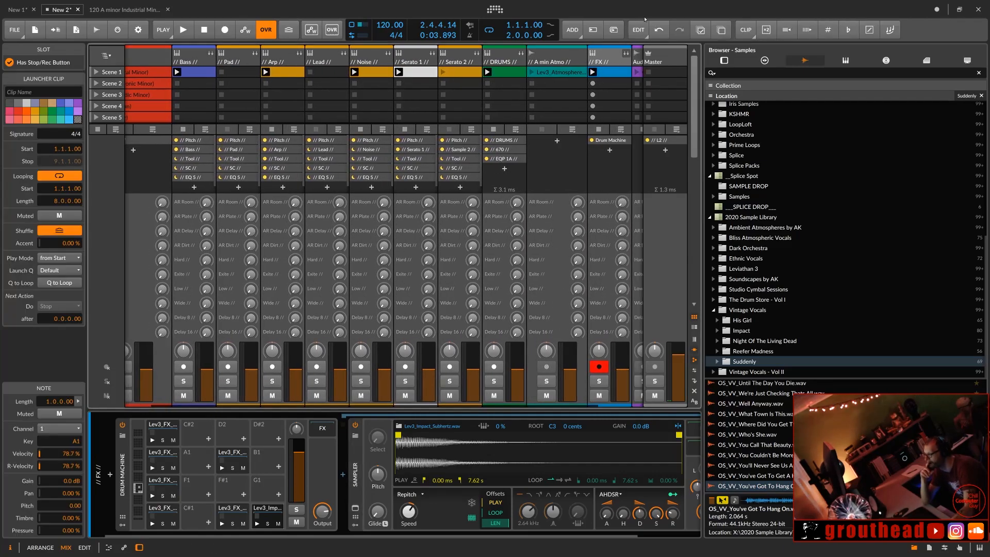
{"action": "right_click", "coordinate": [649, 11]}
{"action": "left_click", "coordinate": [671, 34]}
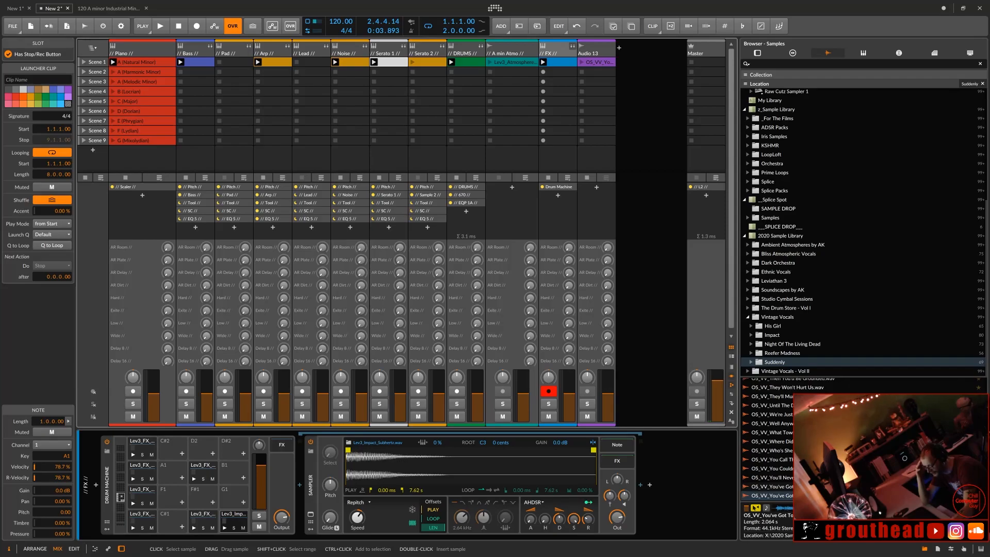
{"action": "left_click_drag", "start_coordinate": [772, 487], "coordinate": [627, 62]}
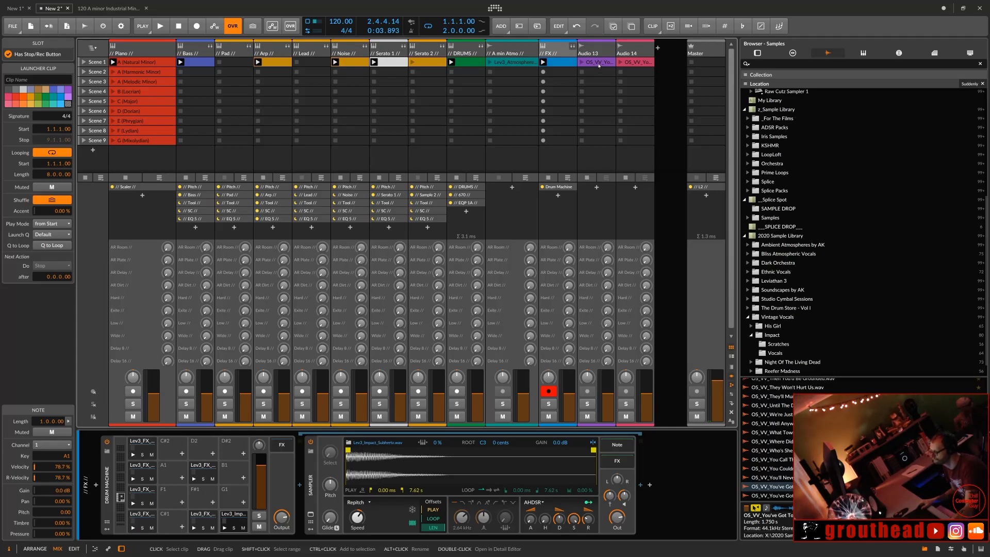
{"action": "left_click", "coordinate": [599, 63], "text": "ctrl"}
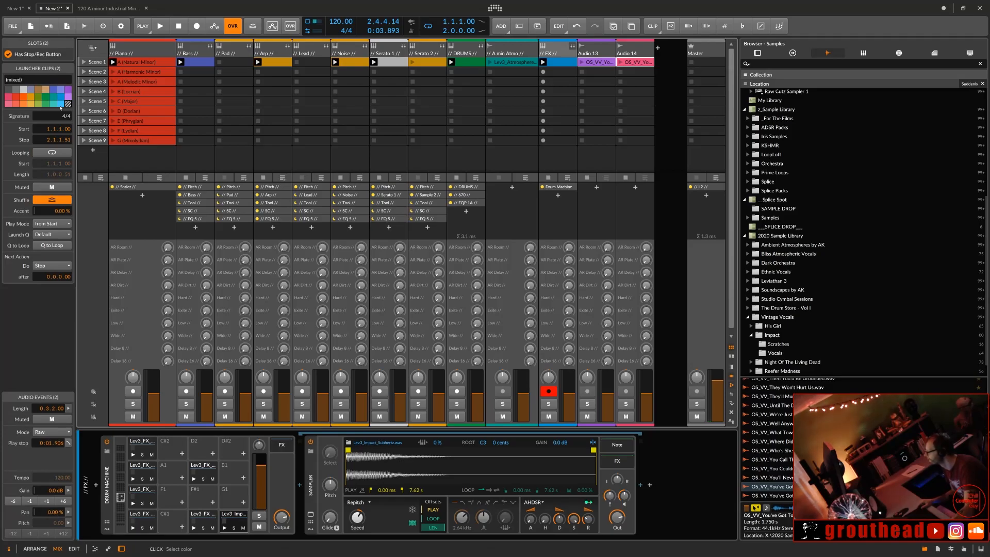
{"action": "left_click", "coordinate": [62, 153]}
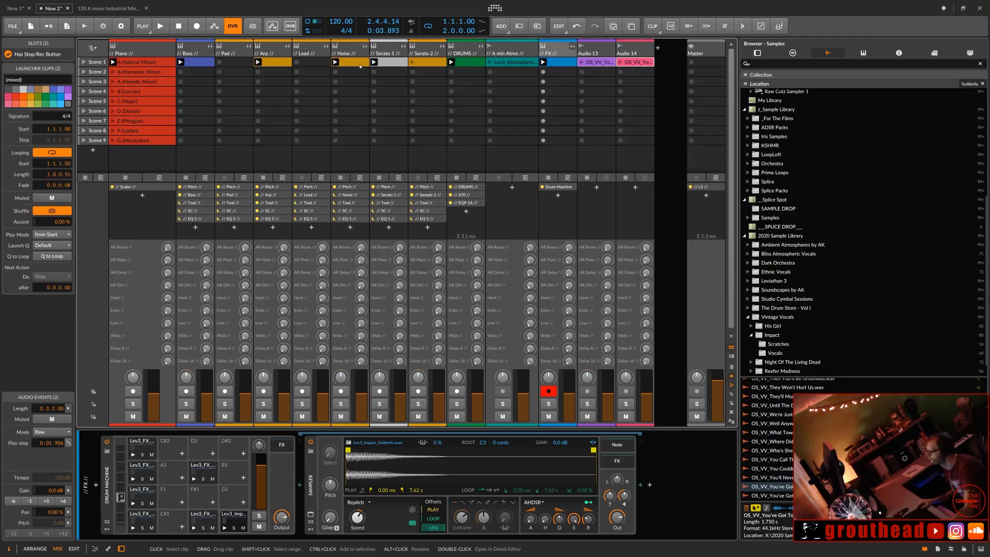
Step: Extend the You've Got To Hang On clip's loop to 8 bars and move its audio event to bar 3
{"action": "left_click", "coordinate": [602, 64]}
{"action": "double_click", "coordinate": [603, 64]}
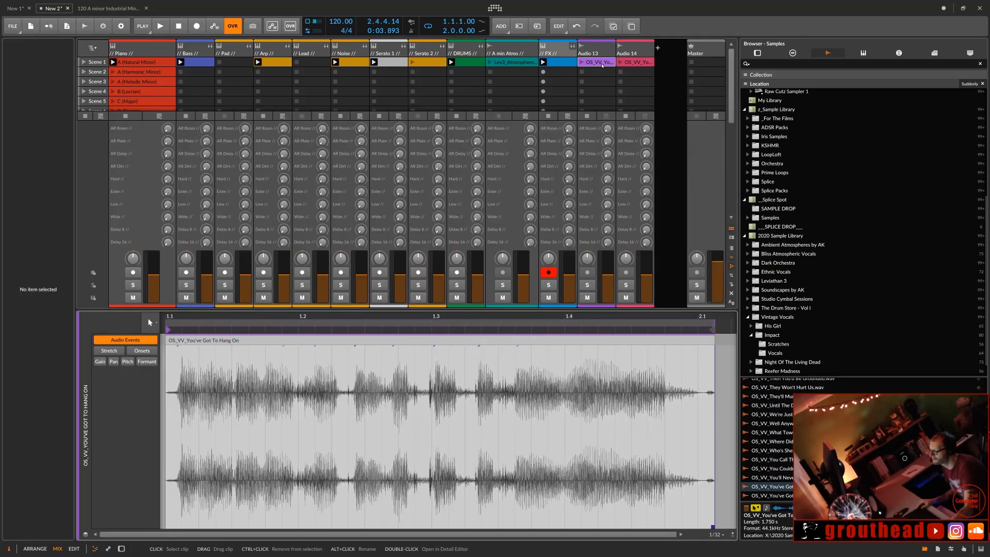
{"action": "left_click_drag", "start_coordinate": [565, 316], "coordinate": [666, 342]}
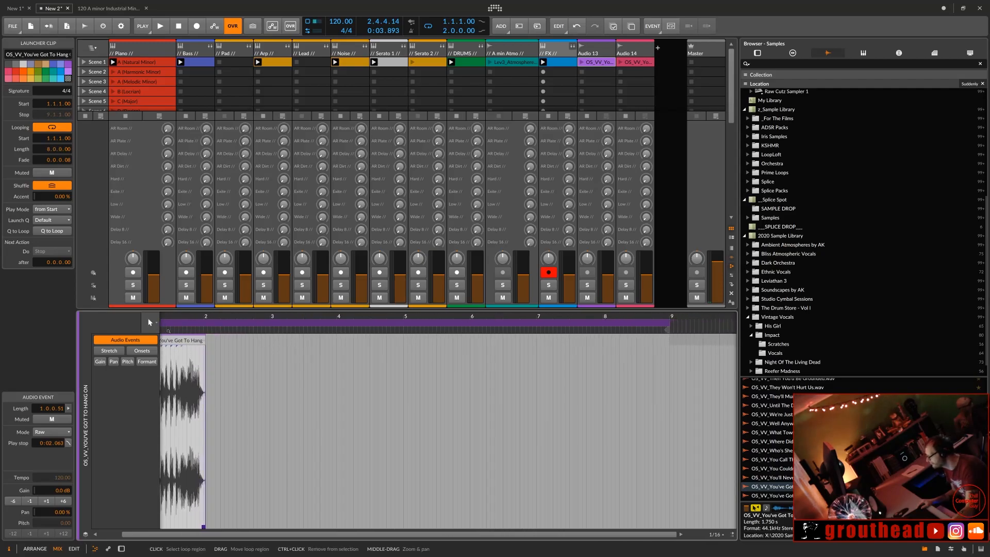
{"action": "left_click_drag", "start_coordinate": [181, 339], "coordinate": [315, 346]}
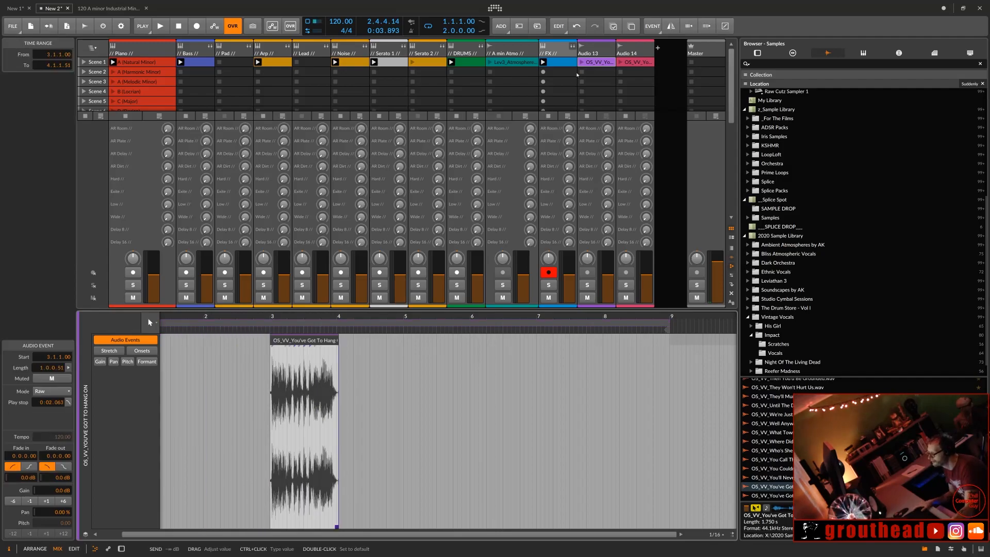
Step: Extend the loop of the You've Got To Get A Hold Of Yourselves clip to 8 bars and select its audio event
{"action": "left_click", "coordinate": [638, 62]}
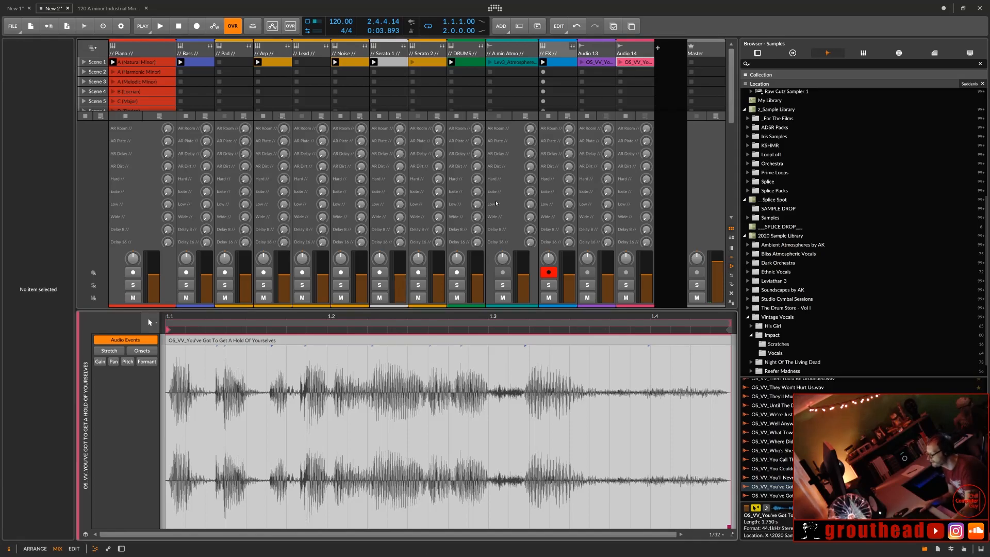
{"action": "left_click_drag", "start_coordinate": [515, 318], "coordinate": [271, 268]}
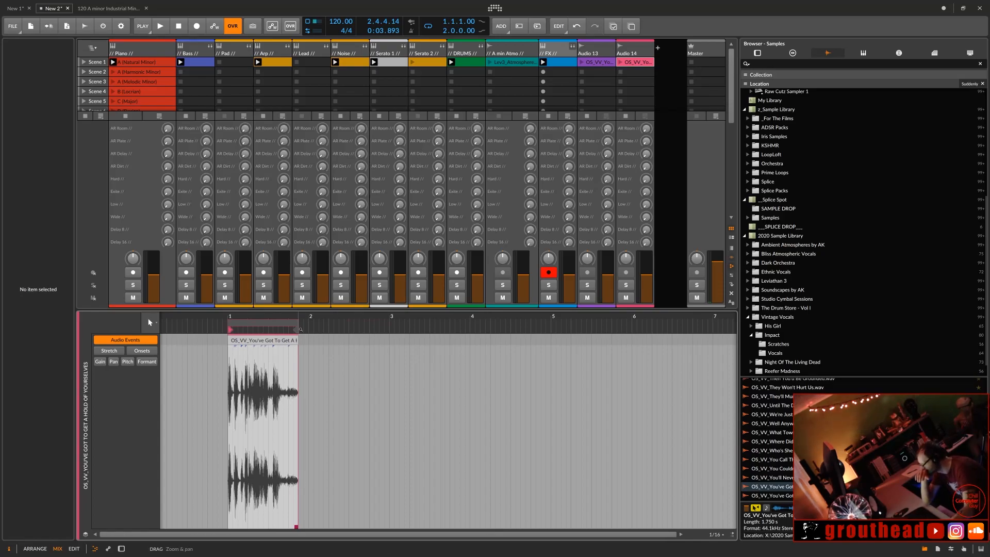
{"action": "left_click_drag", "start_coordinate": [297, 329], "coordinate": [704, 300]}
{"action": "left_click_drag", "start_coordinate": [540, 317], "coordinate": [658, 283]}
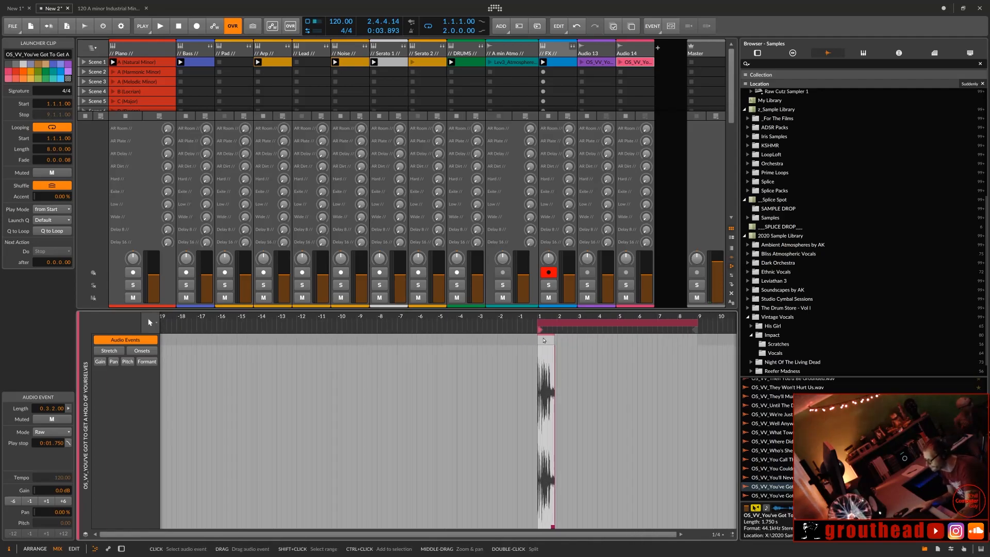
{"action": "left_click", "coordinate": [546, 341]}
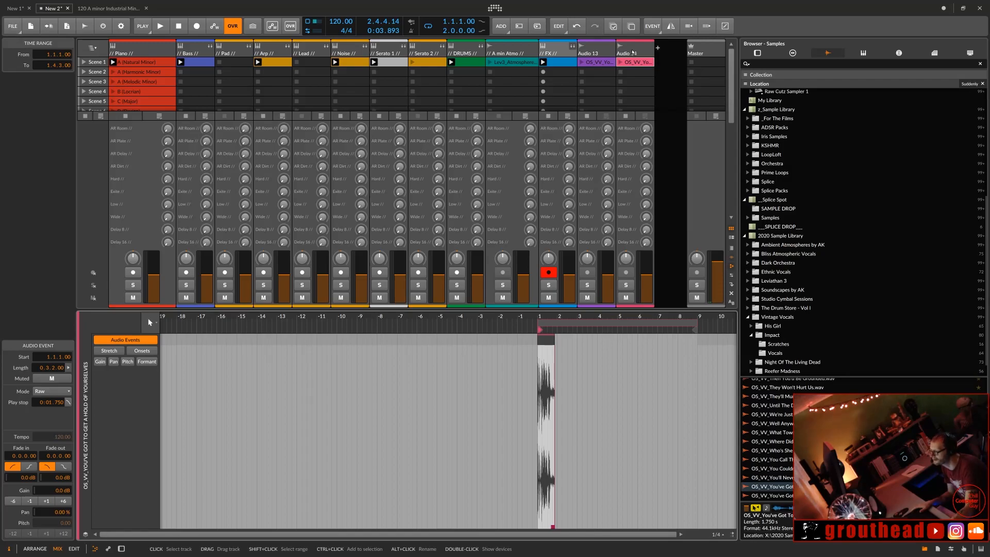
Step: Search for "la2a" among the devices to insert on the Audio 14 track, clearing all filters
{"action": "left_click", "coordinate": [634, 50]}
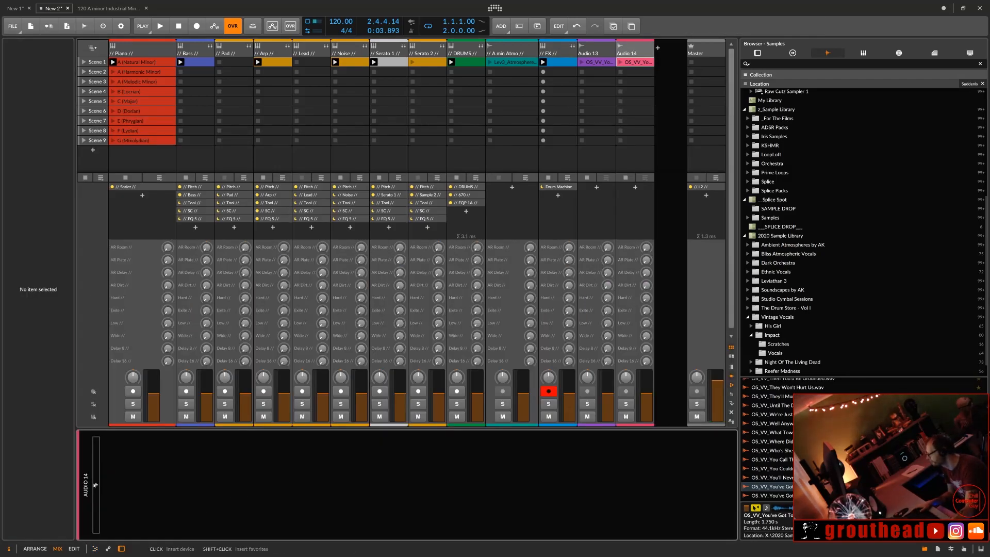
{"action": "left_click", "coordinate": [95, 485]}
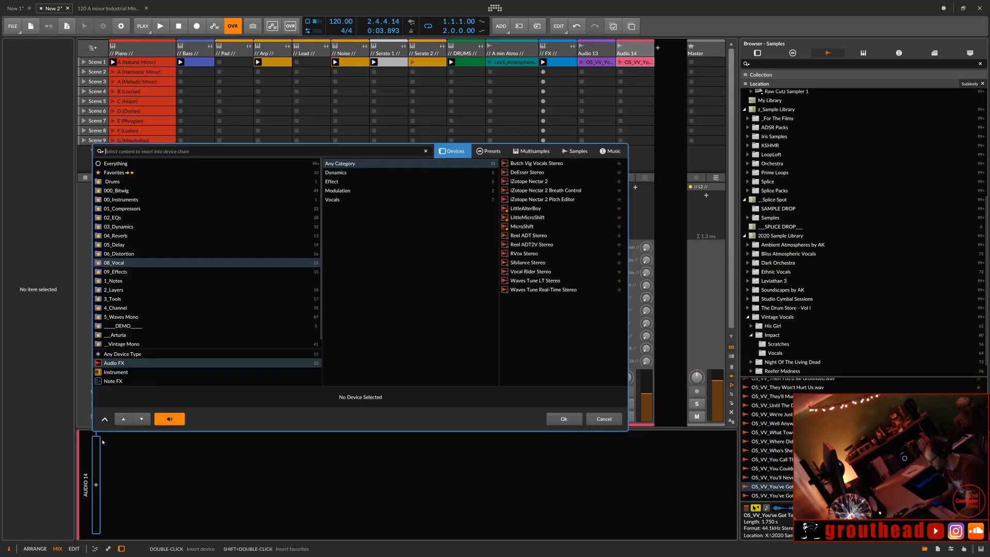
{"action": "type", "text": "la2a"}
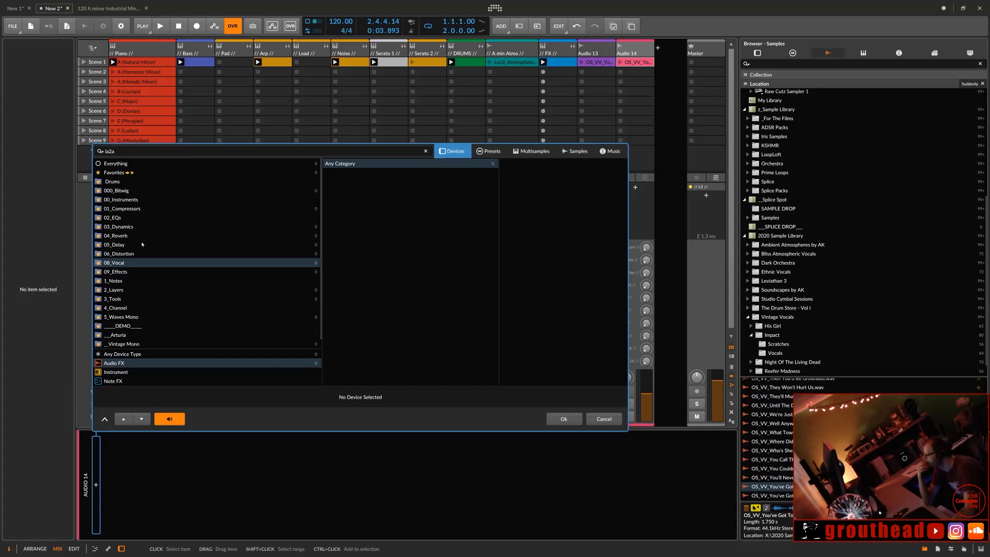
{"action": "left_click", "coordinate": [125, 164]}
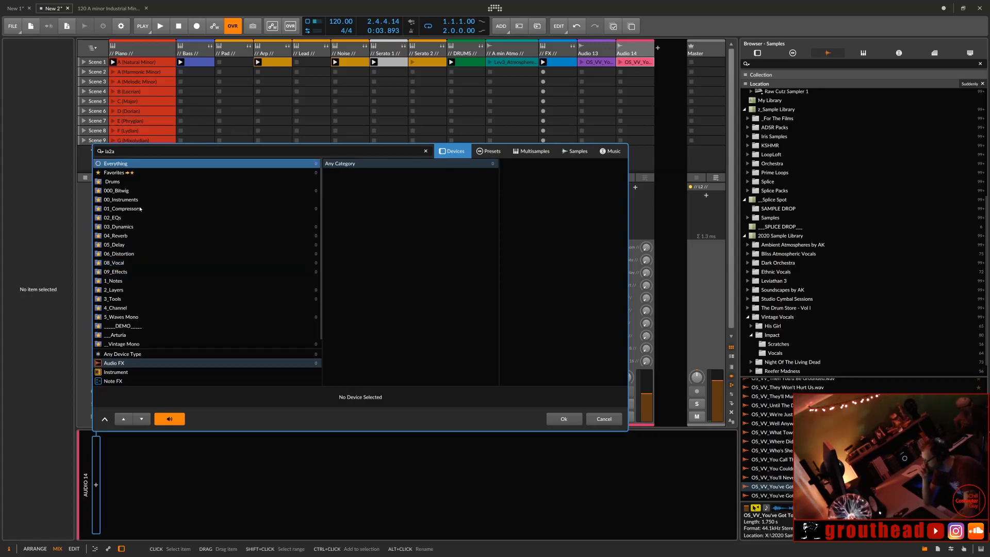
{"action": "left_click", "coordinate": [133, 154]}
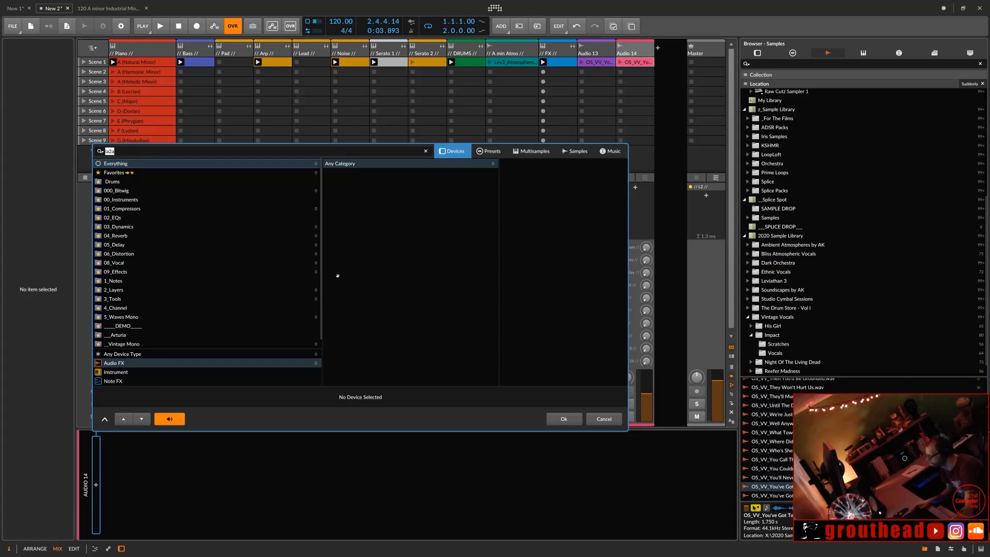
{"action": "right_click", "coordinate": [337, 276]}
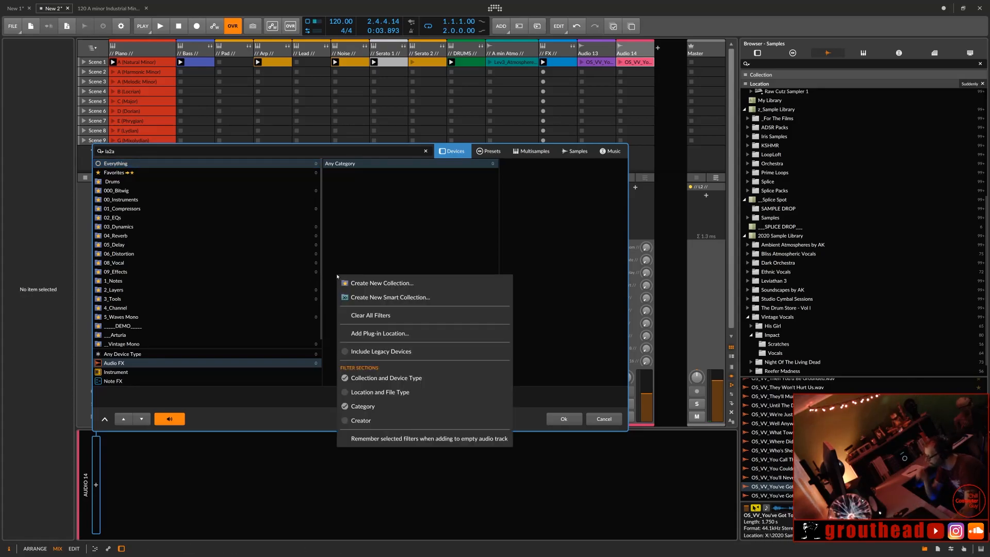
{"action": "left_click", "coordinate": [371, 317]}
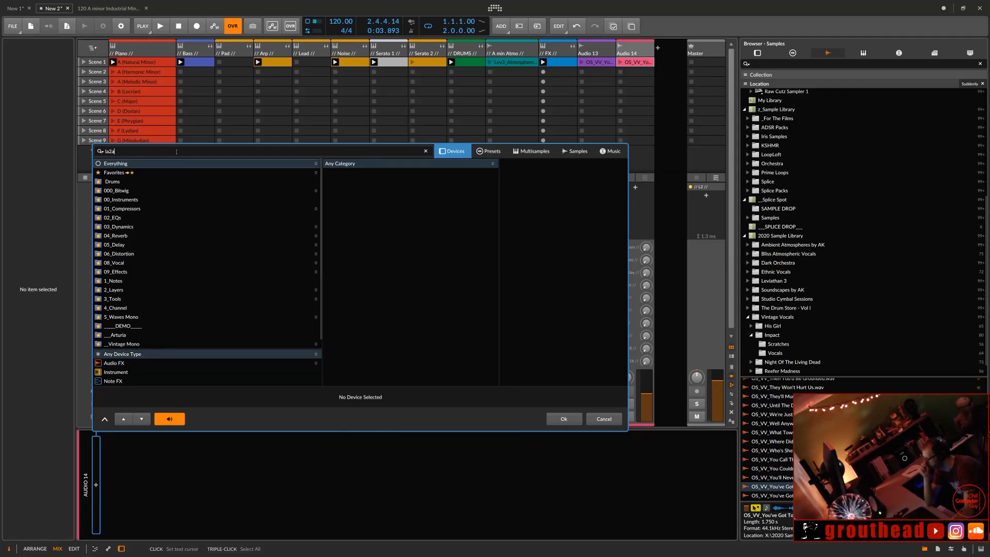
{"action": "left_click", "coordinate": [176, 151]}
{"action": "key", "text": "BackSpace"}
{"action": "key", "text": "BackSpace"}
{"action": "key", "text": "BackSpace"}
{"action": "key", "text": "BackSpace"}
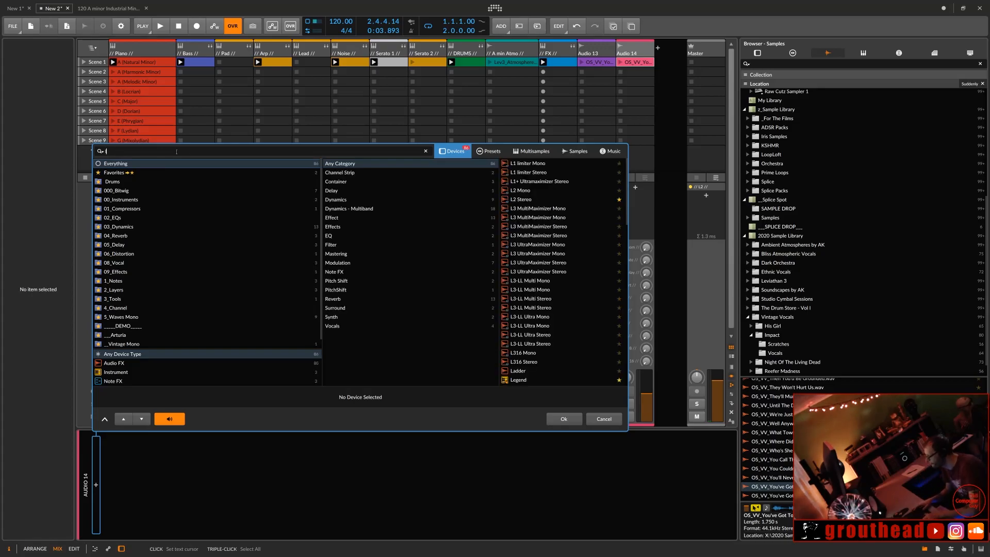
{"action": "type", "text": "la "}
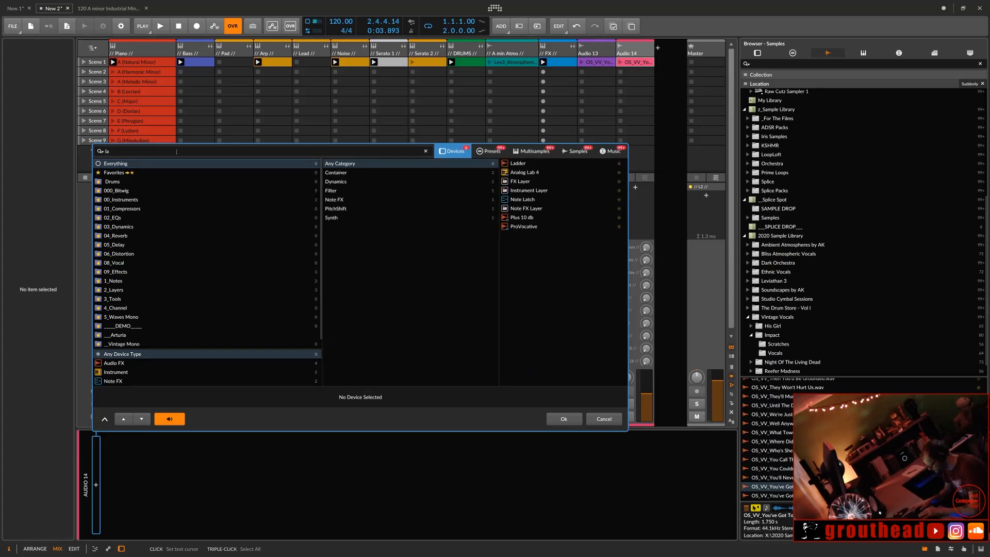
{"action": "type", "text": "2"}
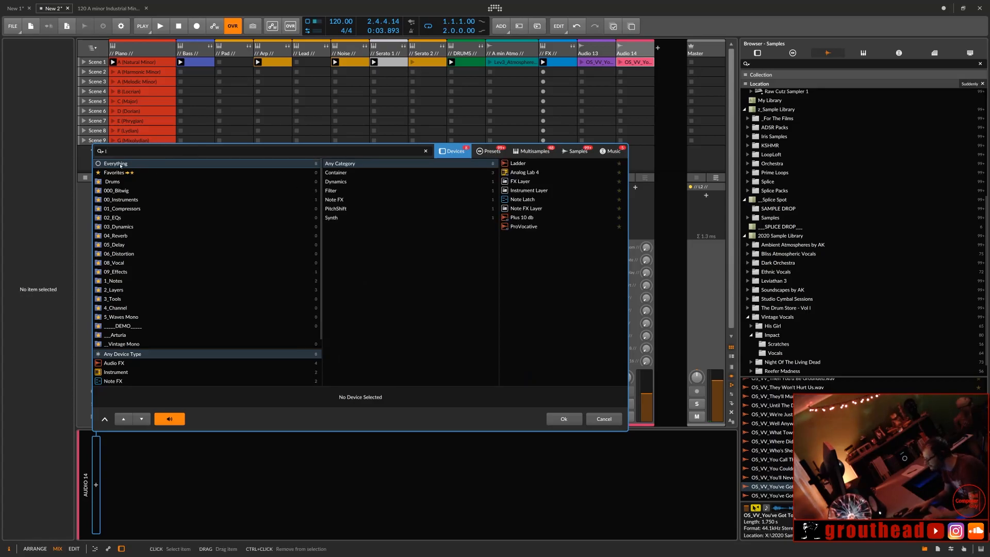
Step: Insert the CLA-2A Stereo compressor from the 01_Compressors collection on Audio 14 and copy it to Audio 13
{"action": "key", "text": "BackSpace"}
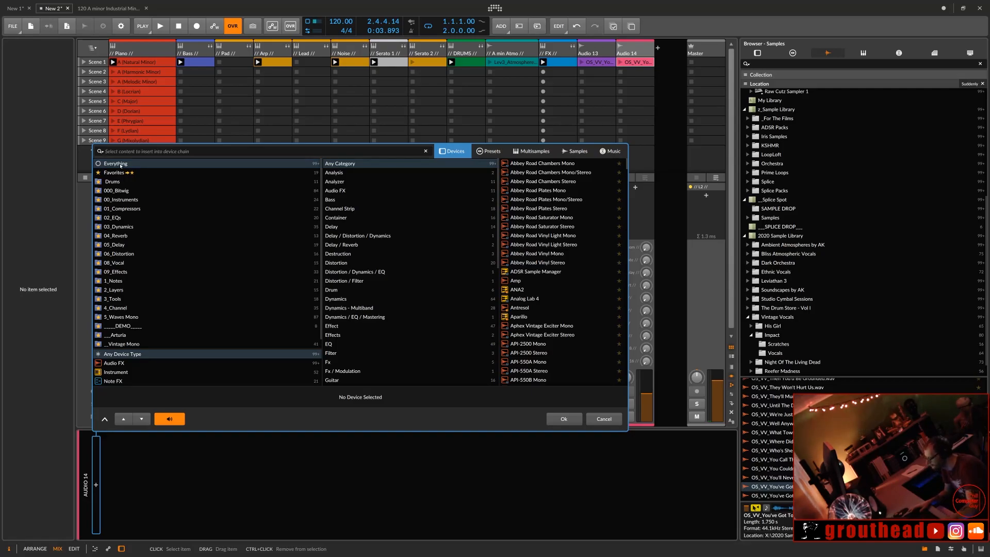
{"action": "left_click", "coordinate": [133, 210]}
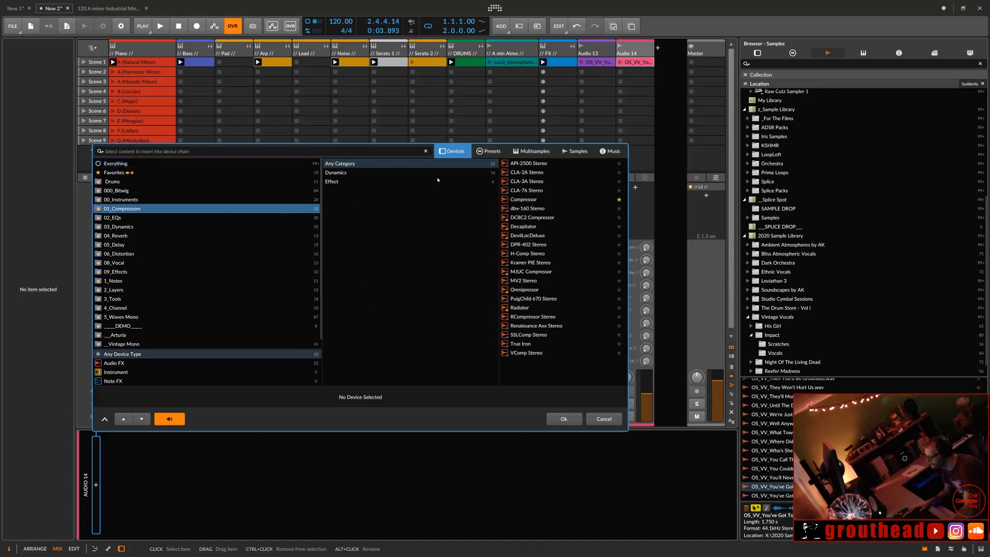
{"action": "left_click", "coordinate": [536, 173]}
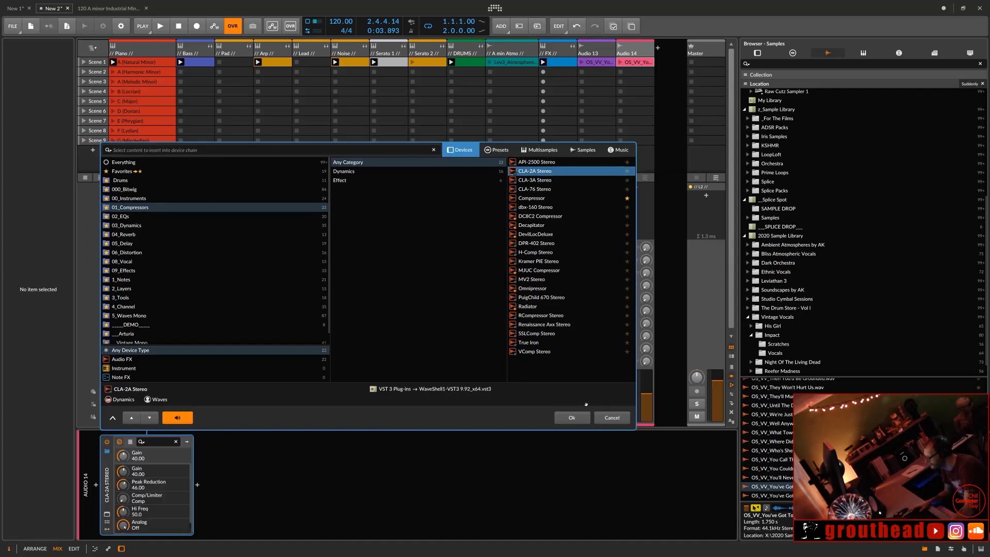
{"action": "left_click", "coordinate": [582, 421]}
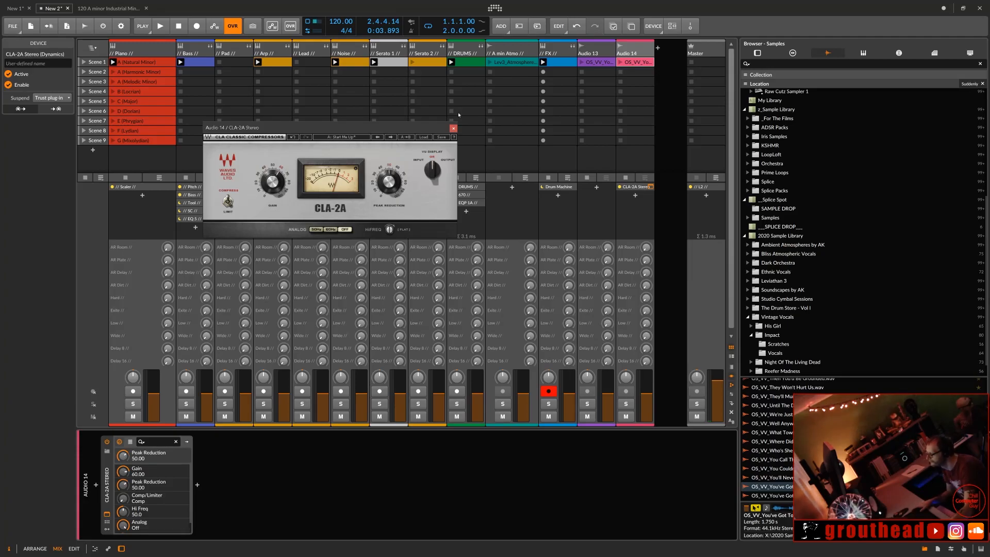
{"action": "left_click_drag", "start_coordinate": [107, 481], "coordinate": [590, 224]}
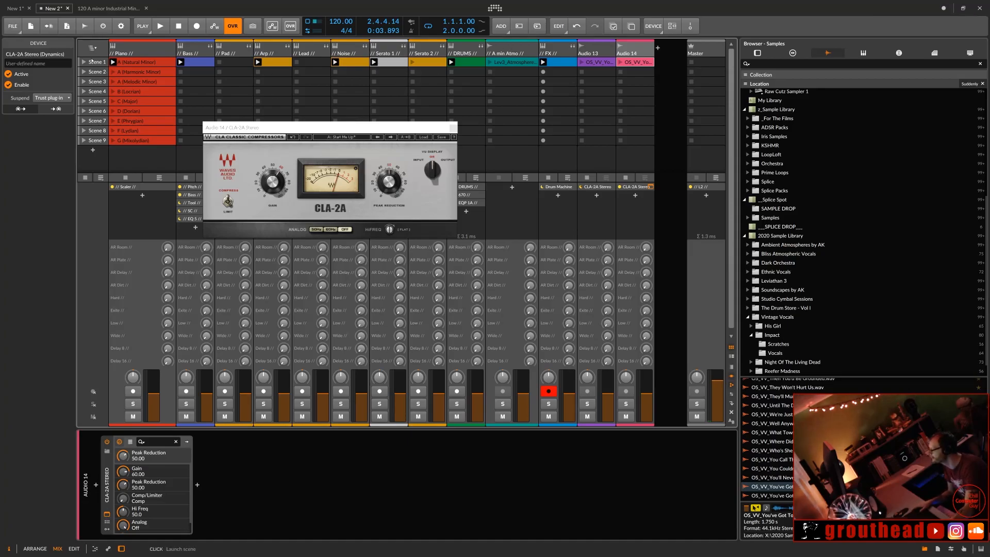
Step: Launch Scene 1 and raise the peak reduction of the CLA-2A on Audio 14 to 70
{"action": "left_click", "coordinate": [83, 63]}
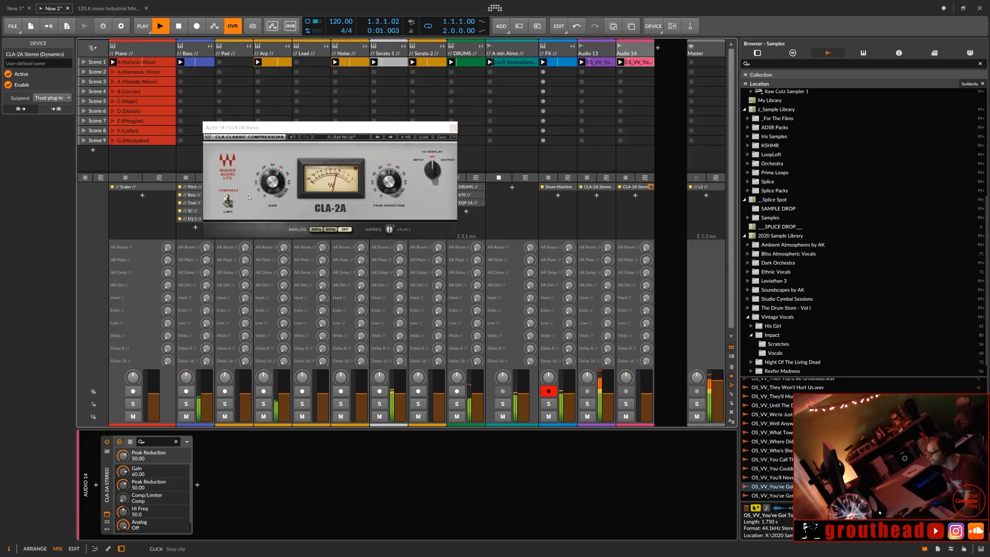
{"action": "left_click", "coordinate": [390, 181]}
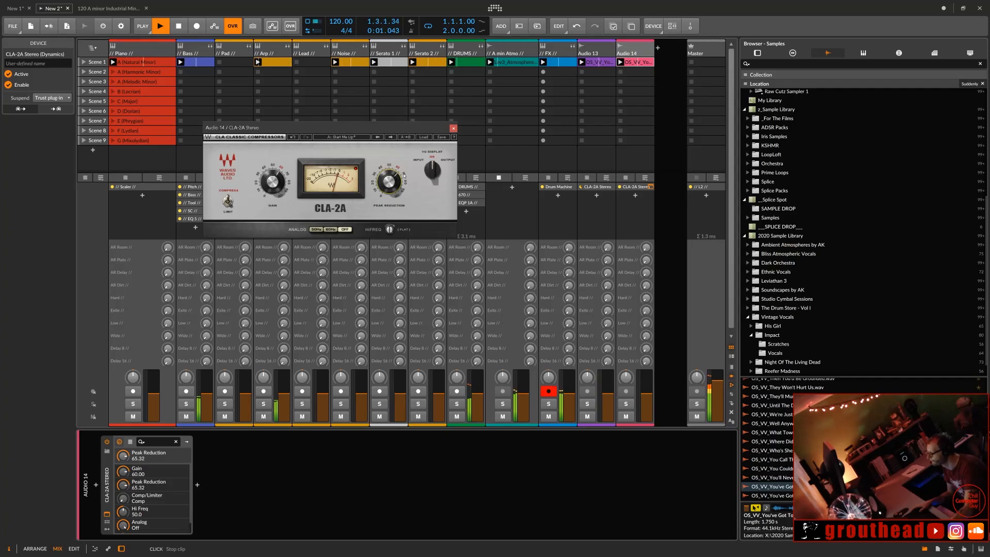
Step: Set the CLA-2A on Audio 13 to a peak reduction of 80 and a gain of about 50
{"action": "left_click", "coordinate": [607, 64]}
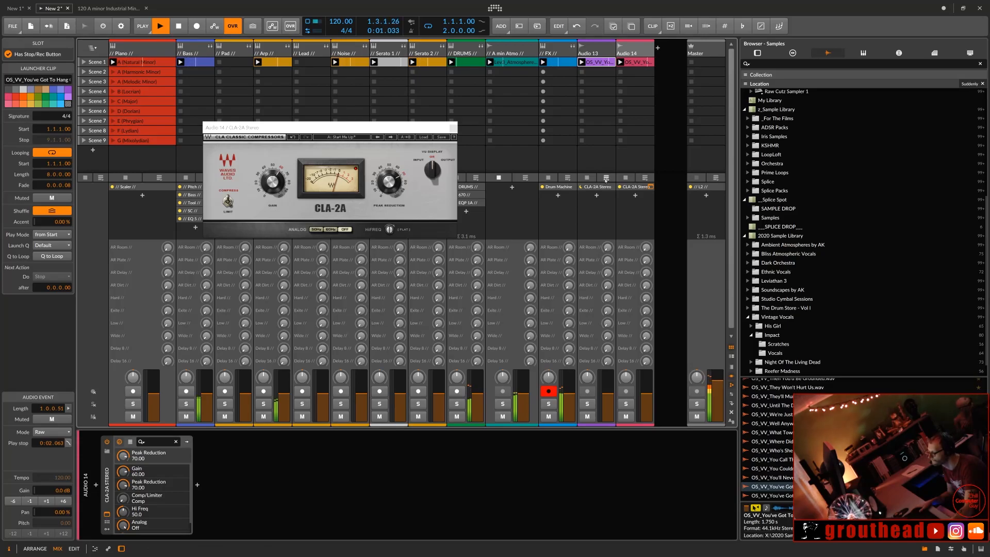
{"action": "left_click", "coordinate": [600, 187]}
{"action": "double_click", "coordinate": [602, 190]}
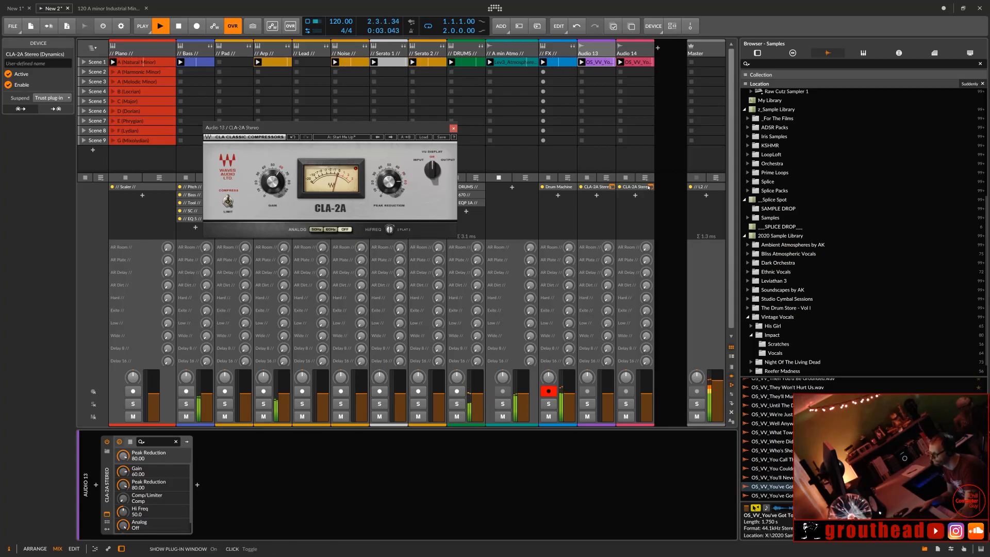
{"action": "left_click", "coordinate": [649, 187]}
{"action": "left_click", "coordinate": [650, 187]}
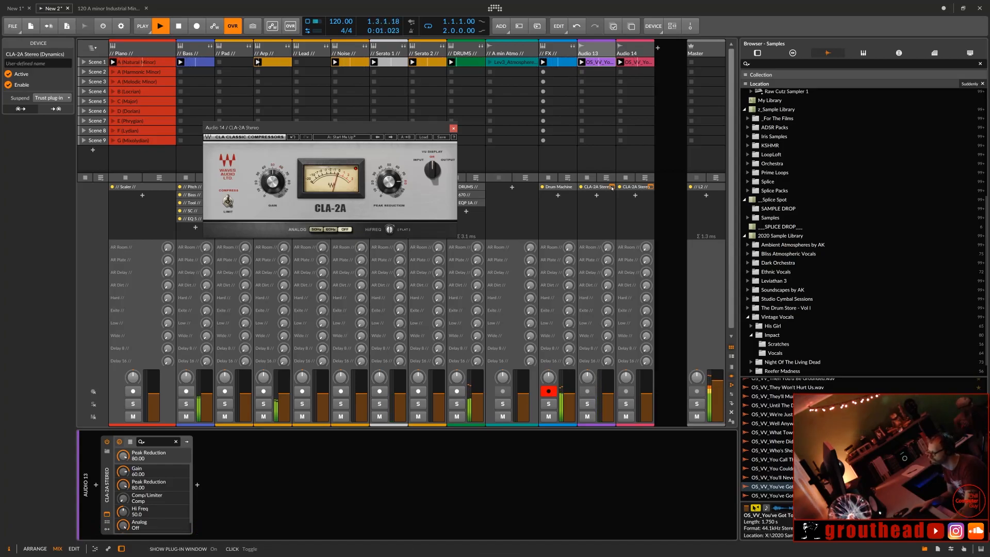
{"action": "left_click", "coordinate": [612, 188]}
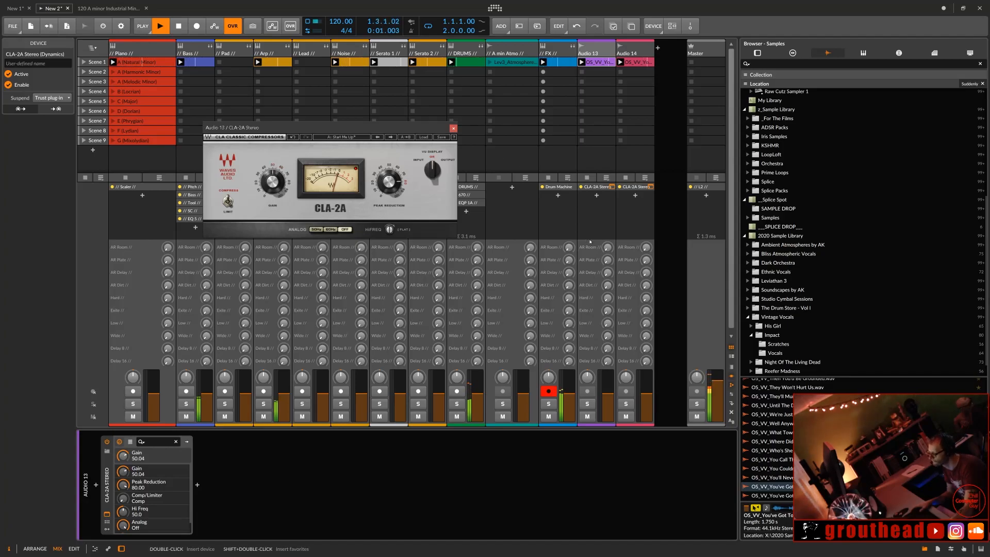
Step: Raise the AR Room, Hard and Exite sends on Audio 13 and Audio 14 and close the compressor windows
{"action": "left_click_drag", "start_coordinate": [607, 247], "coordinate": [647, 247]}
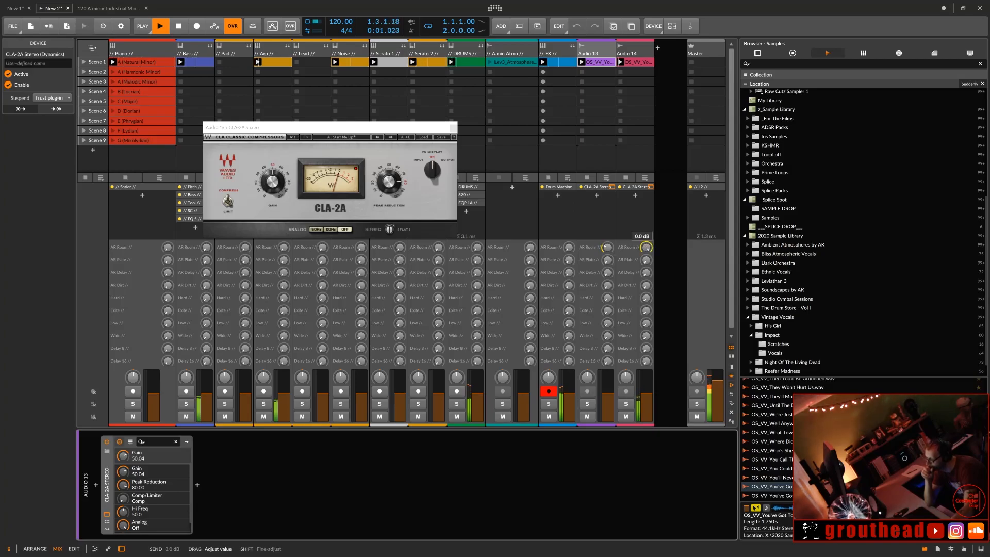
{"action": "left_click_drag", "start_coordinate": [608, 247], "coordinate": [608, 258]}
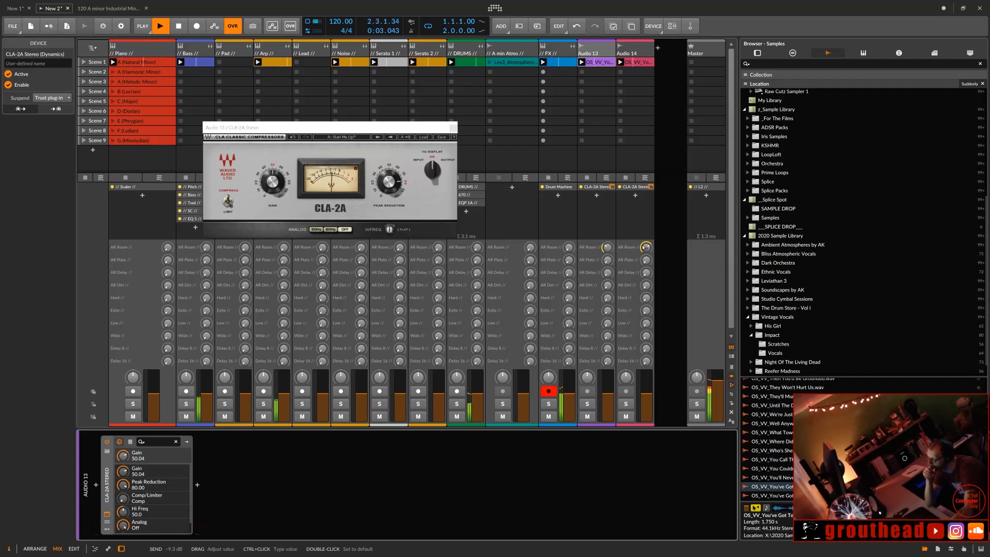
{"action": "left_click_drag", "start_coordinate": [610, 249], "coordinate": [646, 249]}
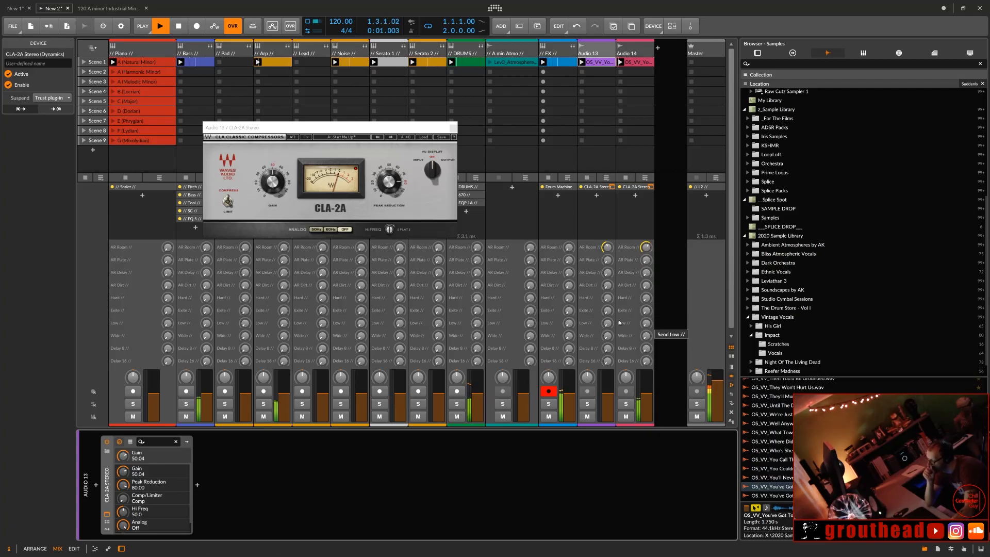
{"action": "left_click_drag", "start_coordinate": [607, 298], "coordinate": [646, 299]}
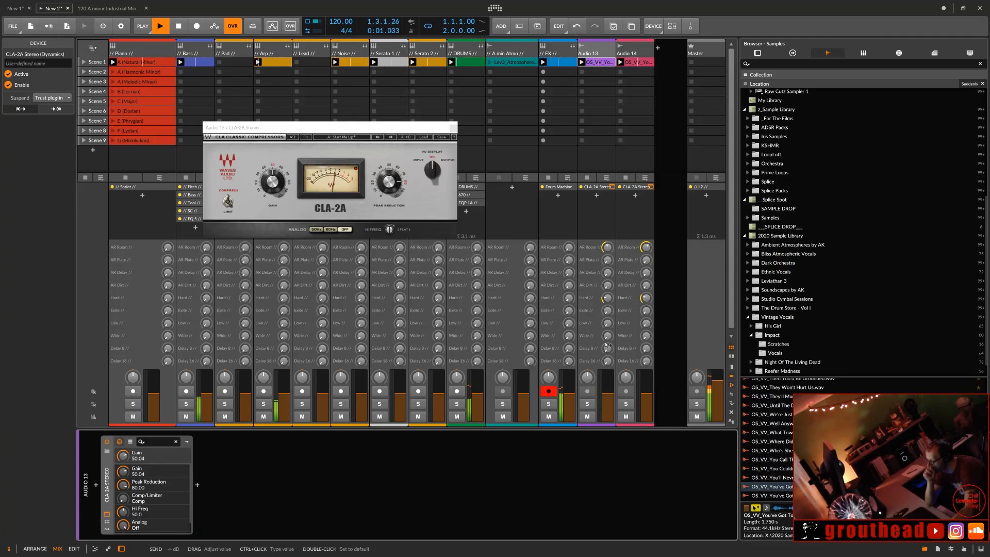
{"action": "left_click_drag", "start_coordinate": [611, 311], "coordinate": [645, 295]}
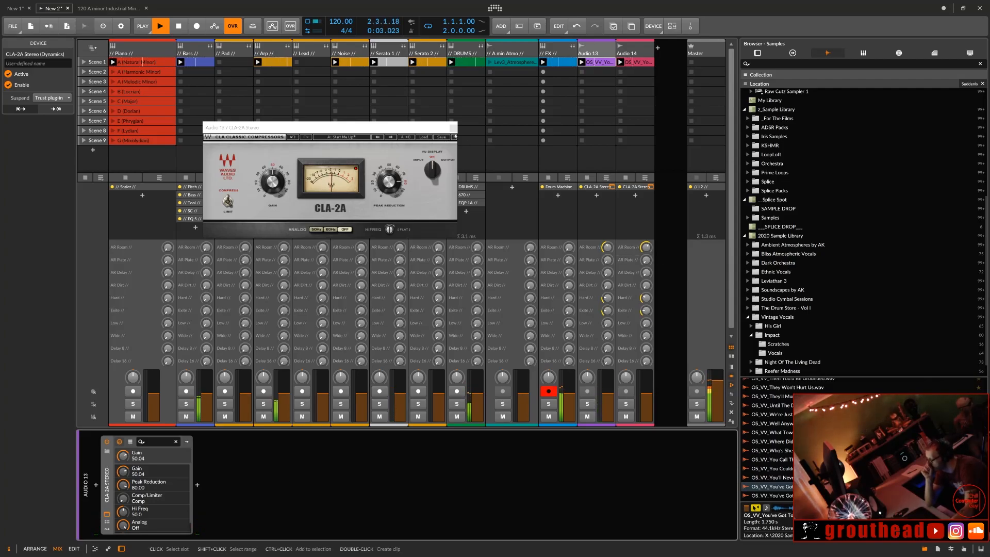
{"action": "left_click", "coordinate": [454, 128]}
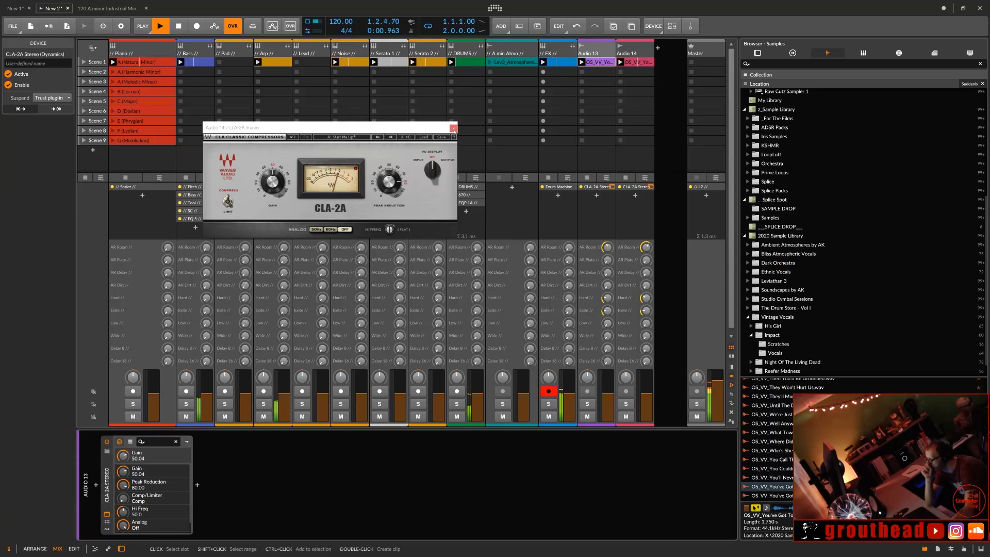
{"action": "left_click", "coordinate": [453, 129]}
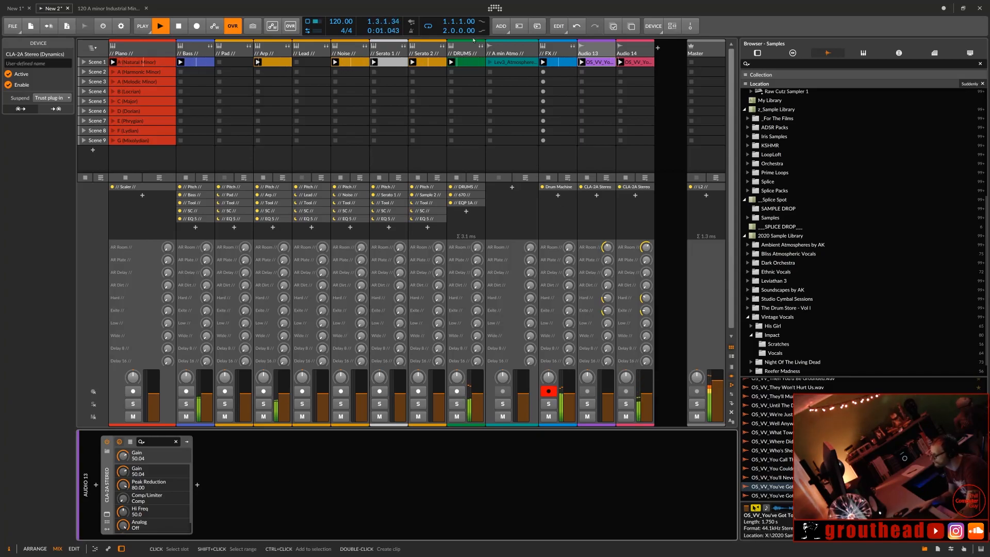
Step: Double the content of the FX track's Scene 1 clip twice, to 4 bars, and show it in the detail editor
{"action": "left_click", "coordinate": [426, 53]}
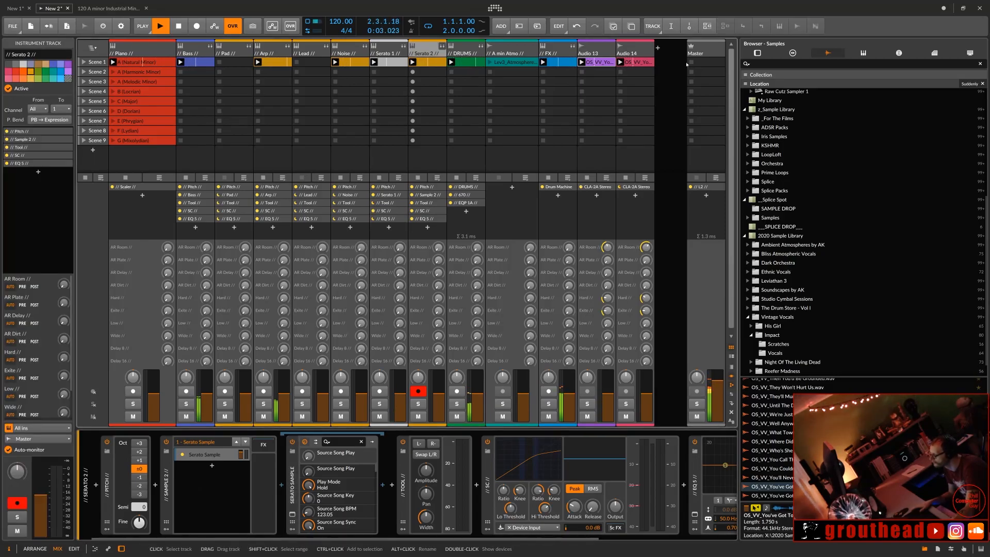
{"action": "double_click", "coordinate": [559, 62]}
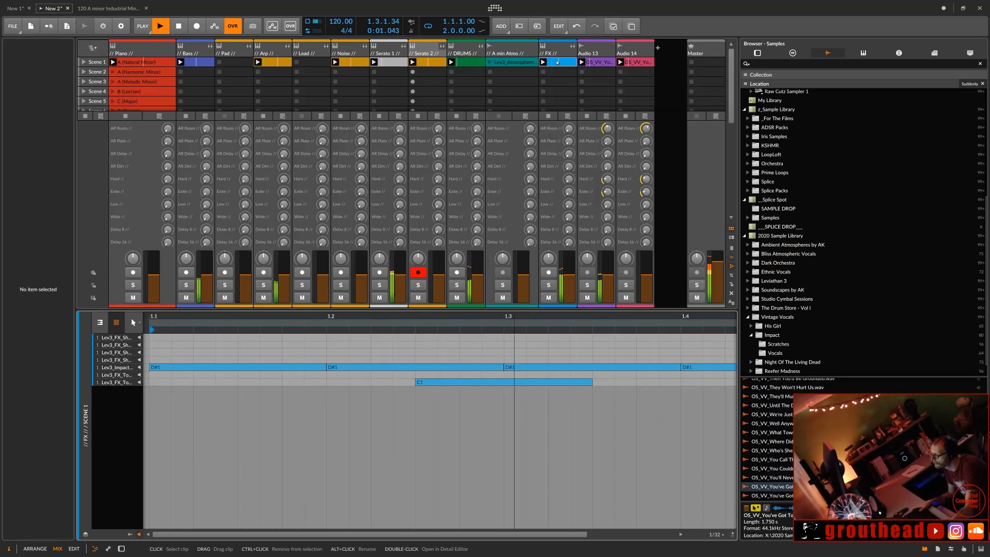
{"action": "left_click", "coordinate": [563, 62]}
{"action": "left_click", "coordinate": [670, 27]}
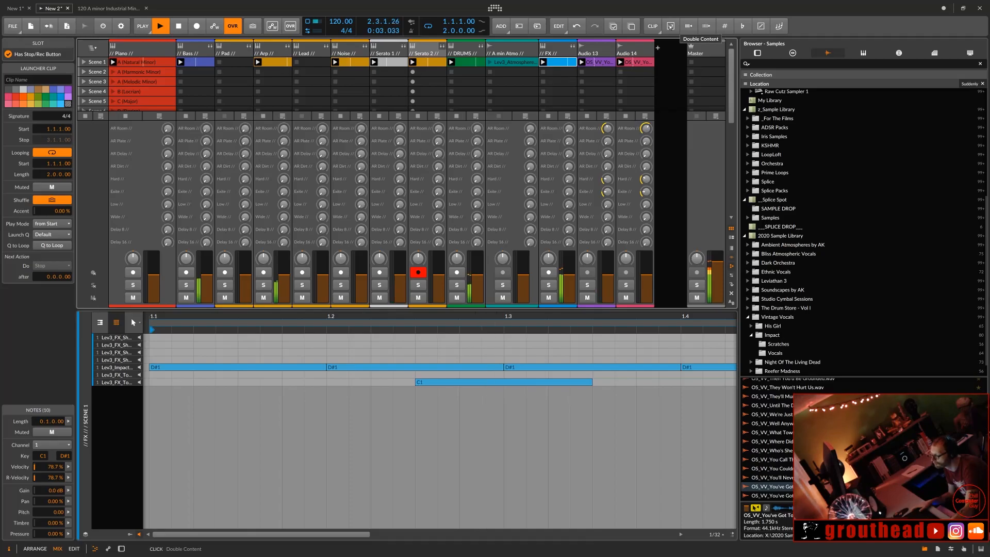
{"action": "left_click", "coordinate": [671, 27]}
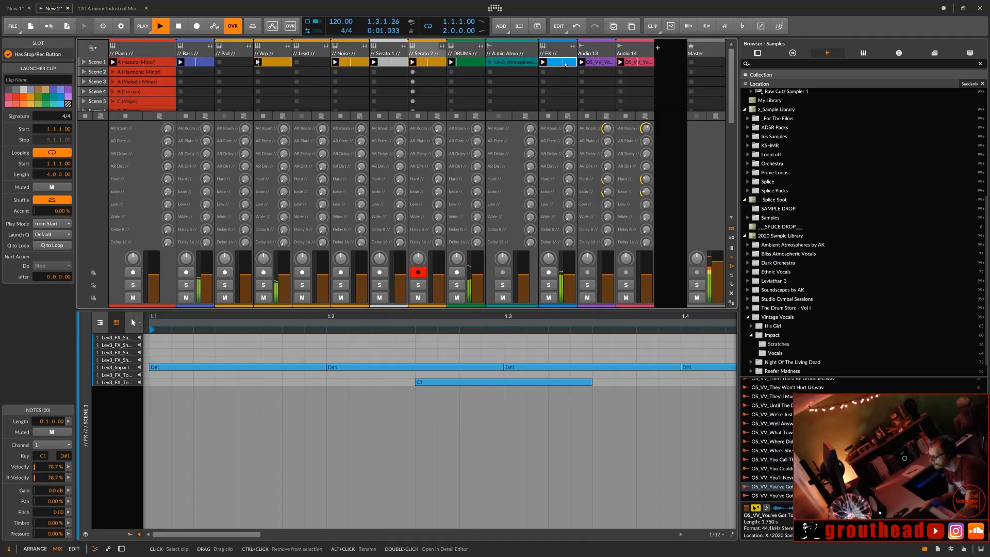
{"action": "double_click", "coordinate": [563, 62]}
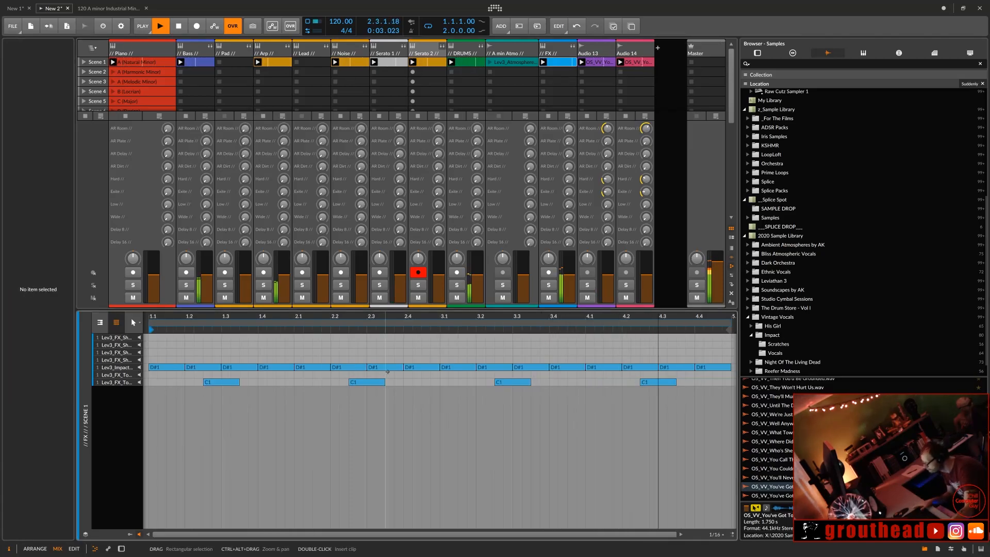
Step: Move the C1 notes in bars 2 and 4 of the FX clip to 2.3.1 and 4.3.1
{"action": "left_click_drag", "start_coordinate": [369, 385], "coordinate": [388, 386]}
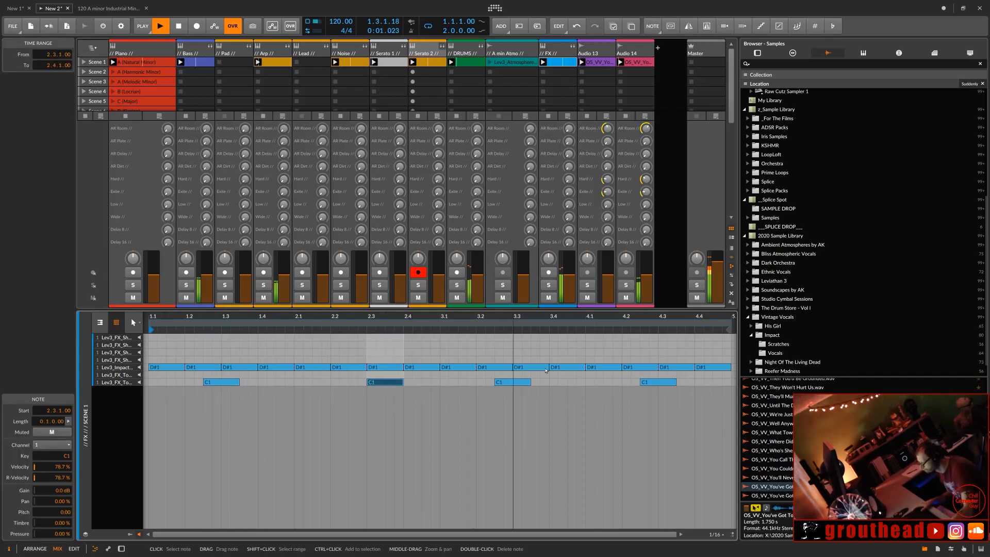
{"action": "left_click_drag", "start_coordinate": [663, 385], "coordinate": [678, 386]}
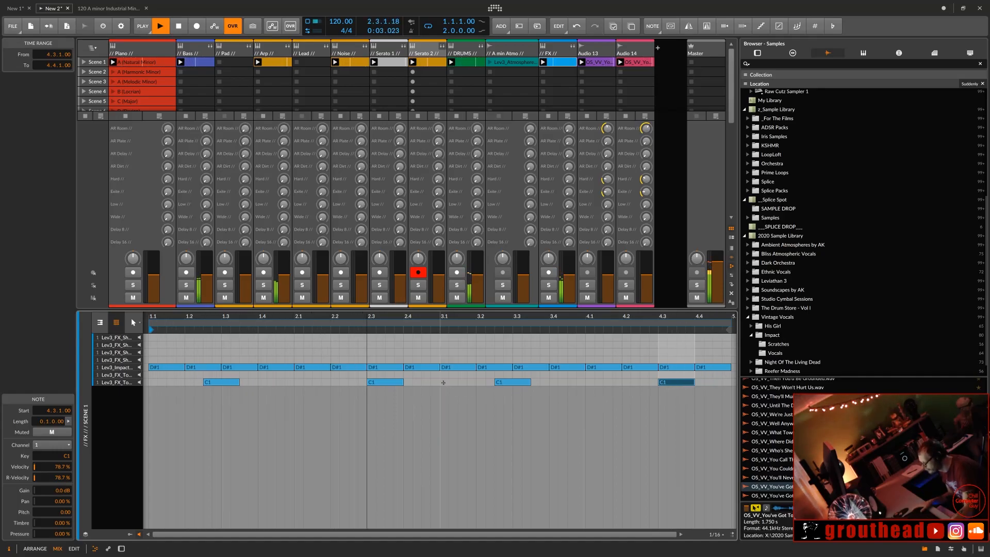
Step: Add sixteenth-length C1 notes at 3.1.1 and 1.1.1 in the FX clip
{"action": "double_click", "coordinate": [447, 382]}
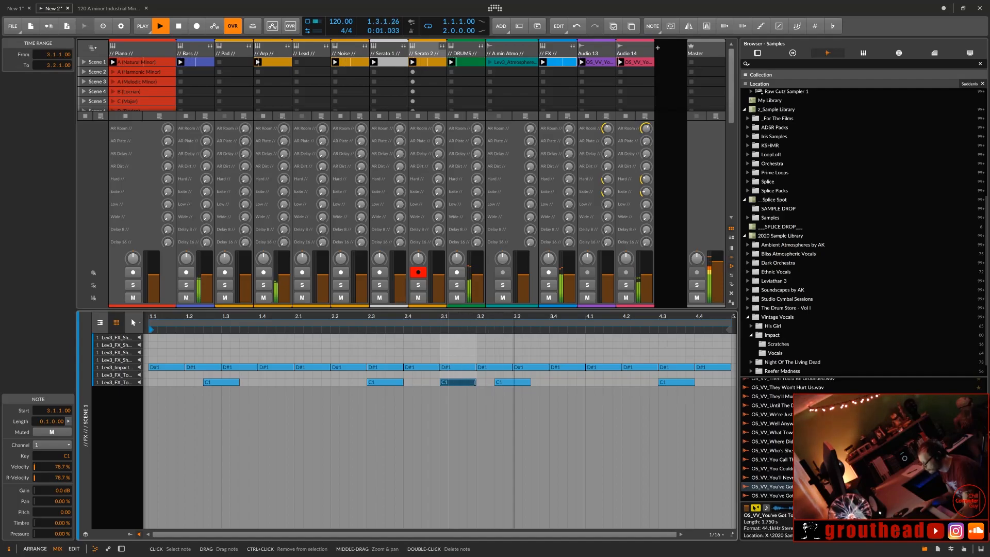
{"action": "double_click", "coordinate": [441, 383]}
{"action": "double_click", "coordinate": [443, 382]}
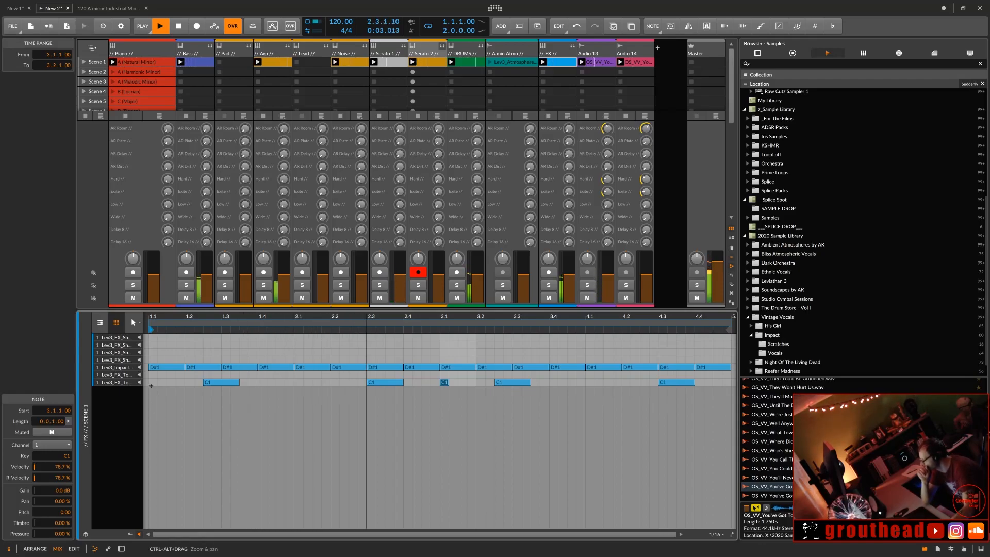
{"action": "double_click", "coordinate": [153, 382]}
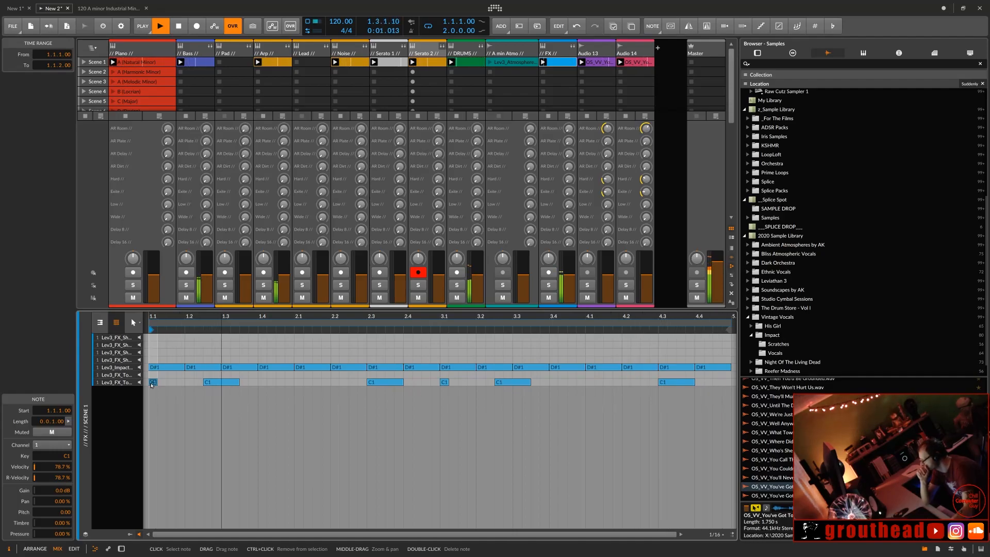
Step: Move the short notes at 1.1.1 and 3.1.1 up to the E1 row
{"action": "left_click_drag", "start_coordinate": [153, 383], "coordinate": [153, 376]}
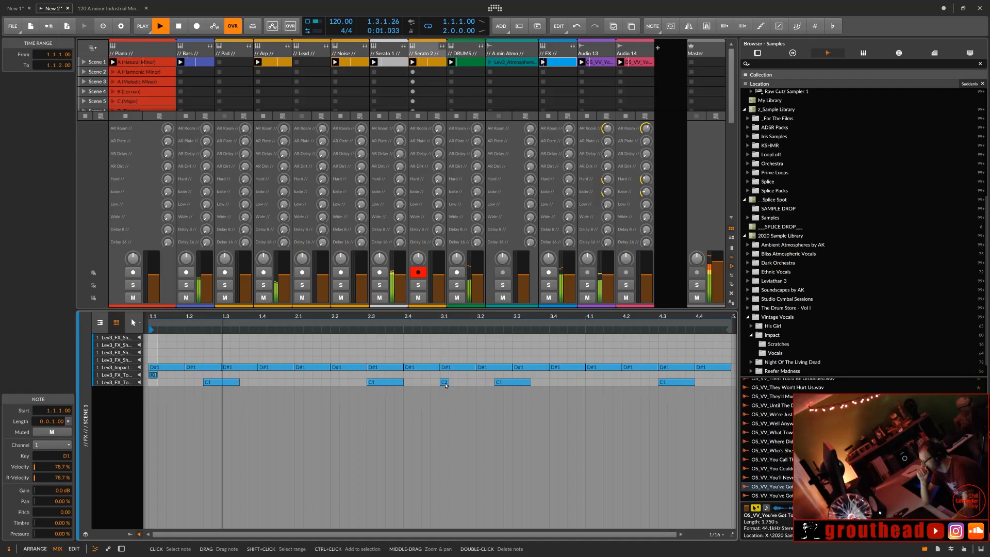
{"action": "left_click", "coordinate": [445, 385]}
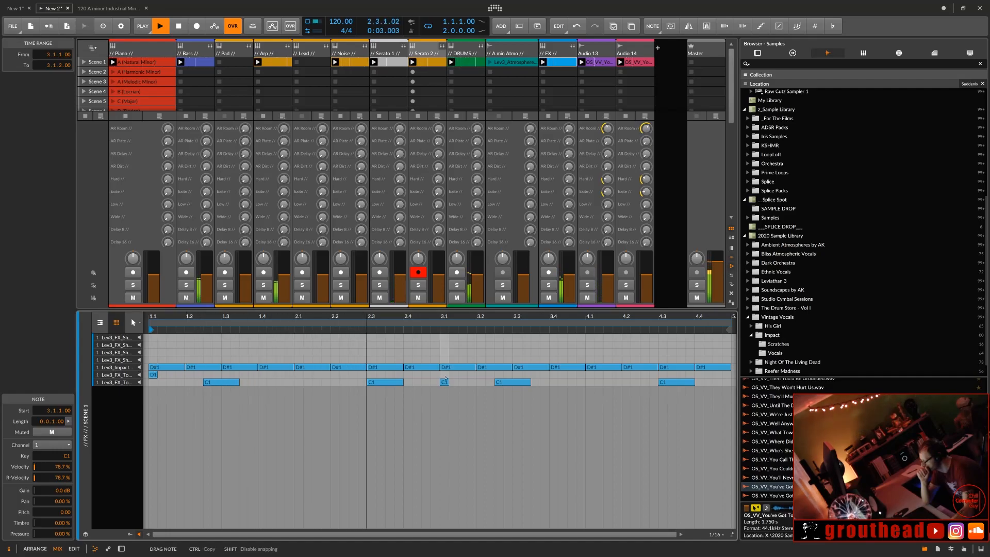
{"action": "left_click_drag", "start_coordinate": [444, 360], "coordinate": [444, 359]}
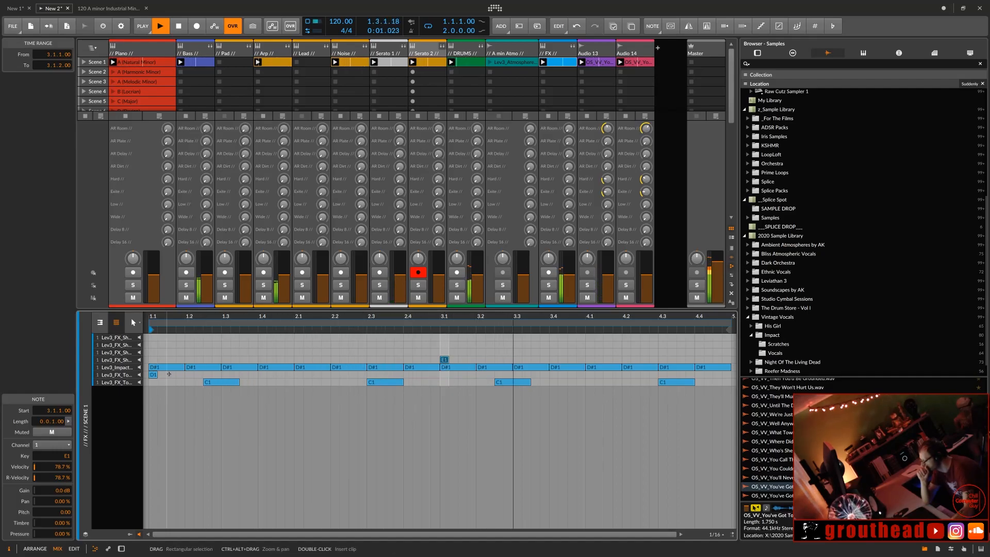
{"action": "left_click_drag", "start_coordinate": [153, 377], "coordinate": [179, 364]}
{"action": "left_click_drag", "start_coordinate": [182, 363], "coordinate": [183, 360]}
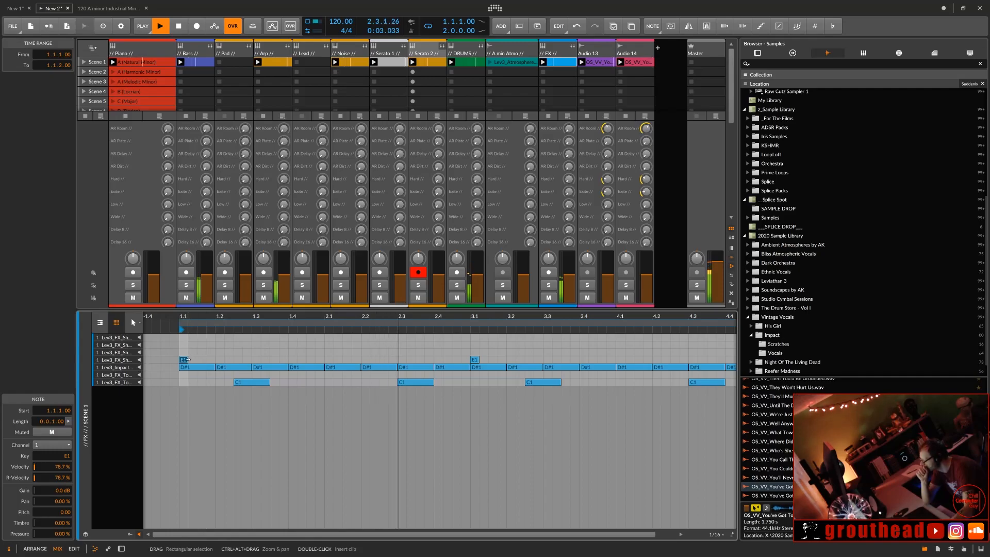
Step: Lengthen the two E1 notes in the FX clip to 0.2.0.00 and move them to start at 1.3.4 and 3.3.4
{"action": "left_click", "coordinate": [133, 361]}
{"action": "left_click_drag", "start_coordinate": [187, 360], "coordinate": [251, 360]}
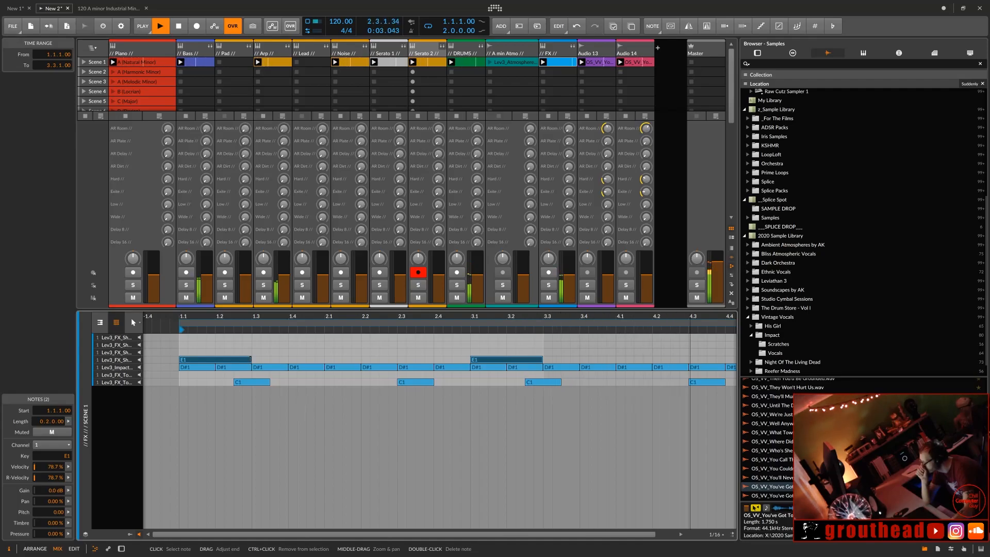
{"action": "left_click_drag", "start_coordinate": [441, 316], "coordinate": [454, 287]}
{"action": "left_click_drag", "start_coordinate": [355, 364], "coordinate": [401, 361], "text": "ctrl"}
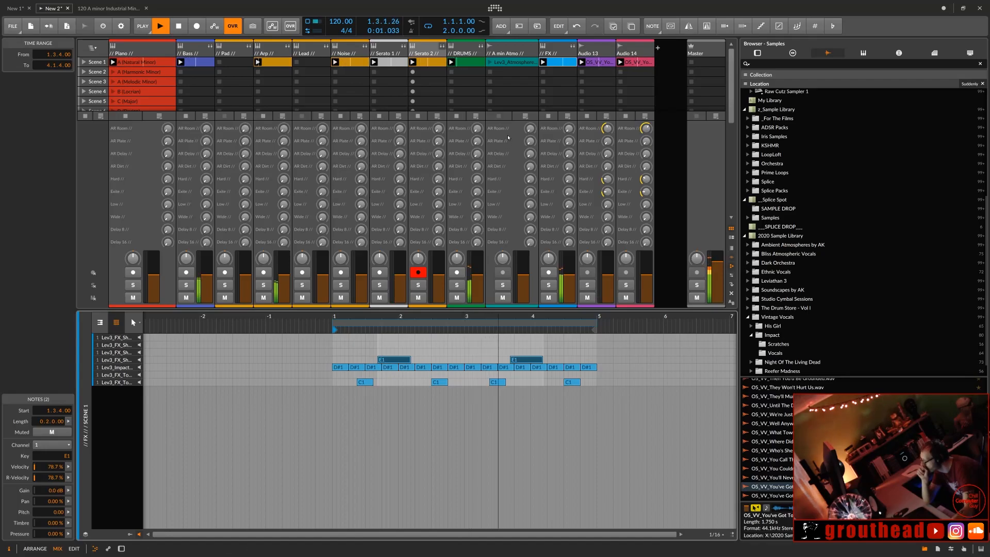
Step: Show the DRUMS track's Scene 1 clip in the detail editor
{"action": "left_click", "coordinate": [474, 63]}
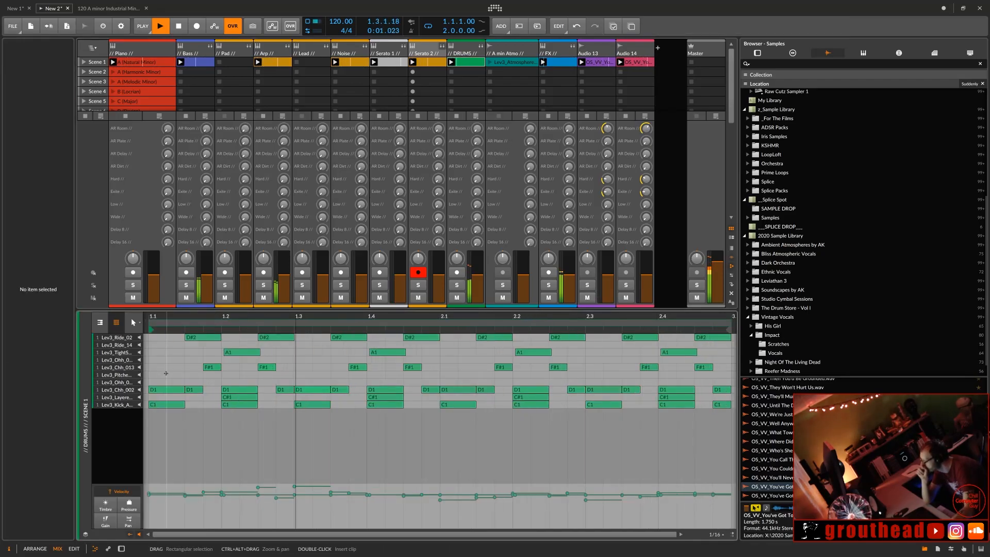
{"action": "double_click", "coordinate": [153, 346]}
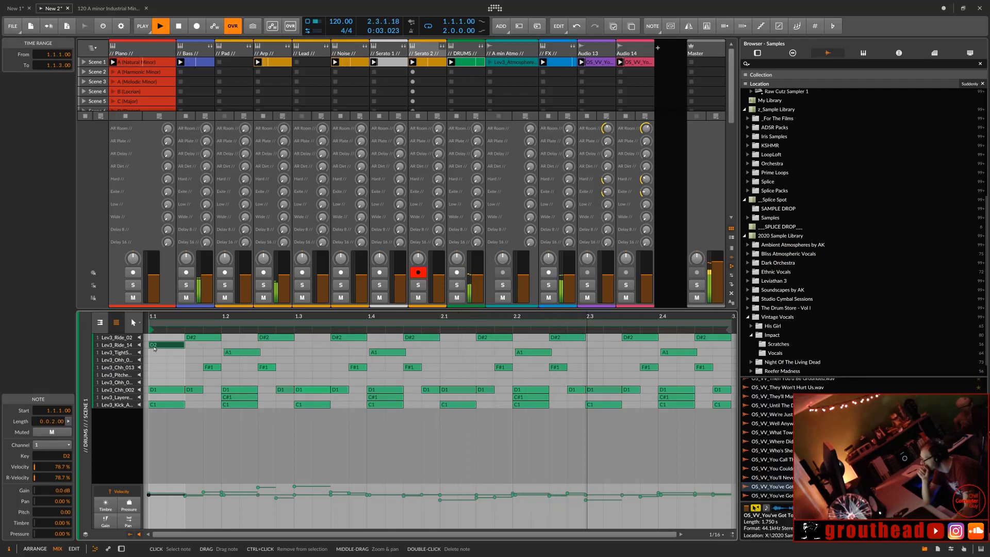
{"action": "left_click_drag", "start_coordinate": [160, 347], "coordinate": [165, 379]}
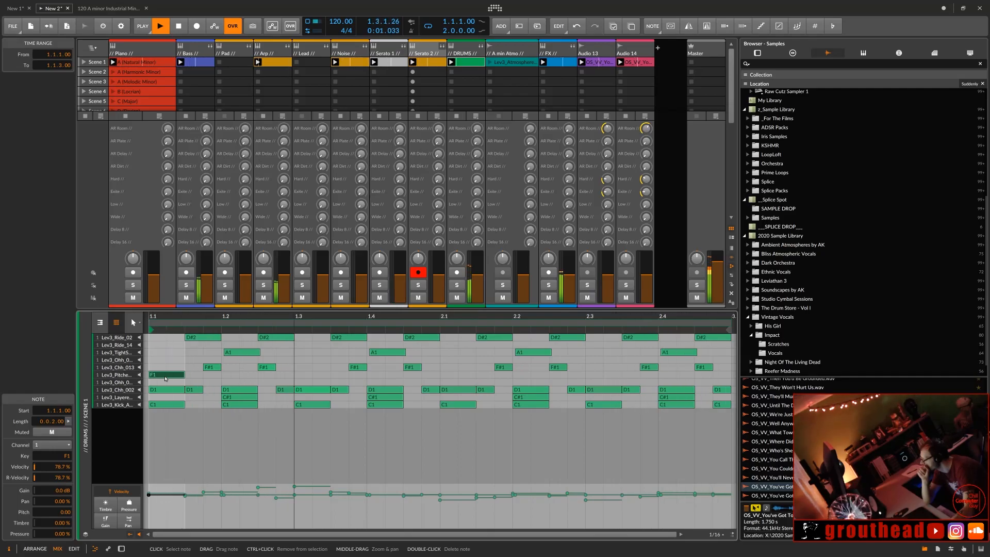
{"action": "double_click", "coordinate": [165, 379]}
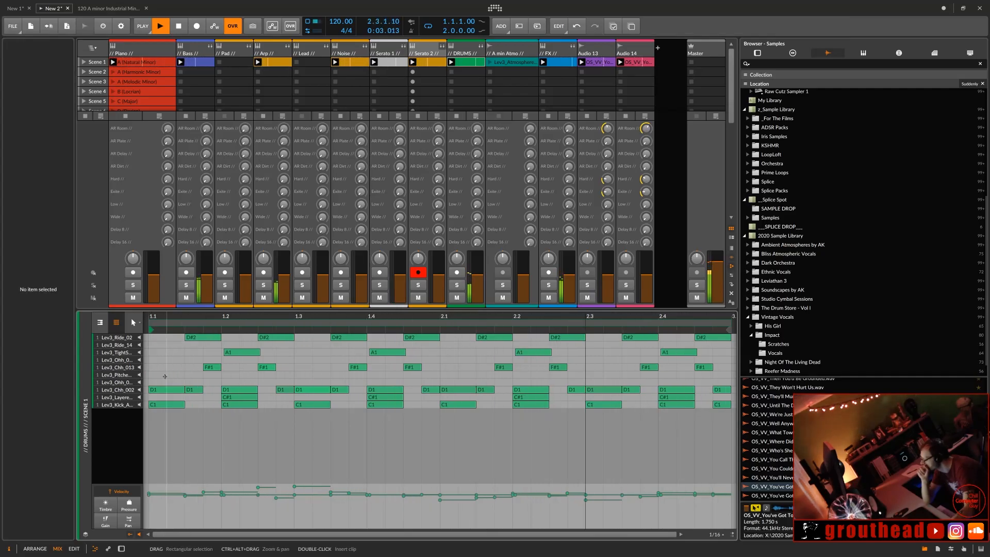
Step: Try the D1 note at 2.1.1 of the drum clip on the G1 row, and return it to D1
{"action": "left_click_drag", "start_coordinate": [468, 316], "coordinate": [469, 380]}
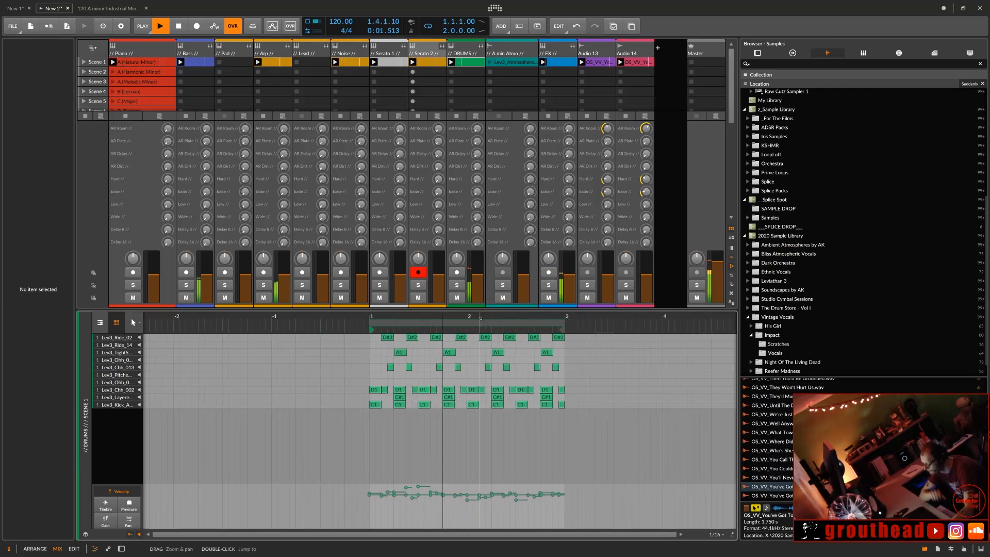
{"action": "left_click", "coordinate": [473, 389]}
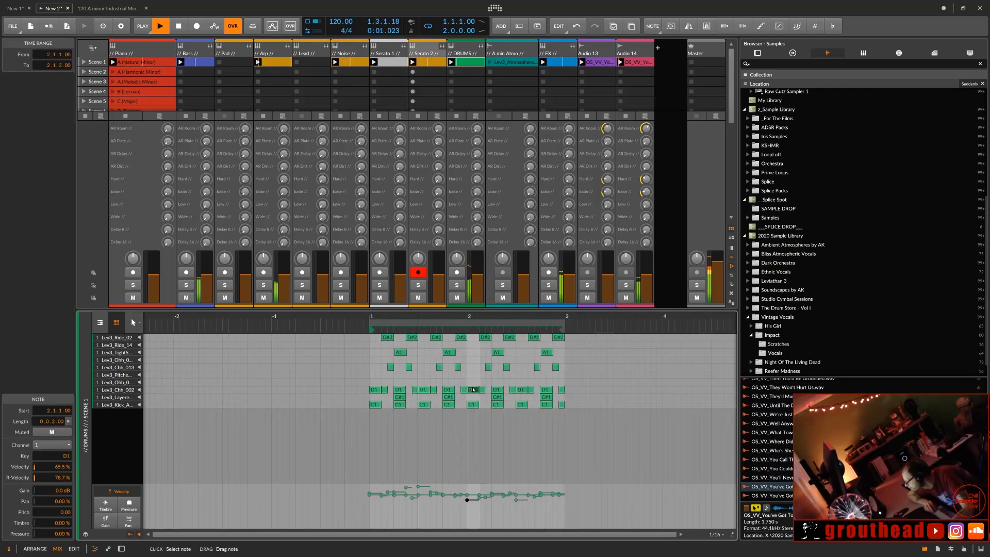
{"action": "left_click_drag", "start_coordinate": [473, 390], "coordinate": [473, 363]}
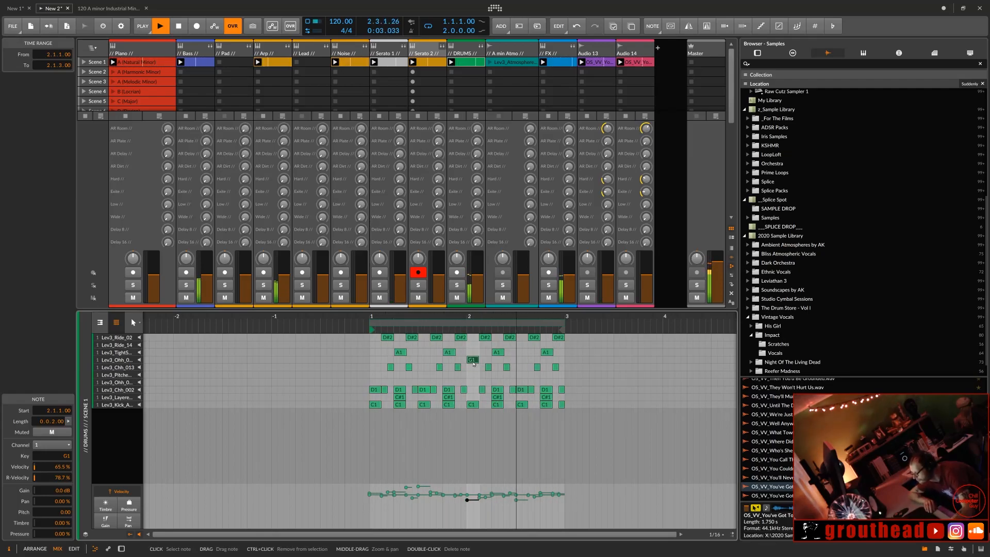
{"action": "left_click_drag", "start_coordinate": [474, 363], "coordinate": [476, 390]}
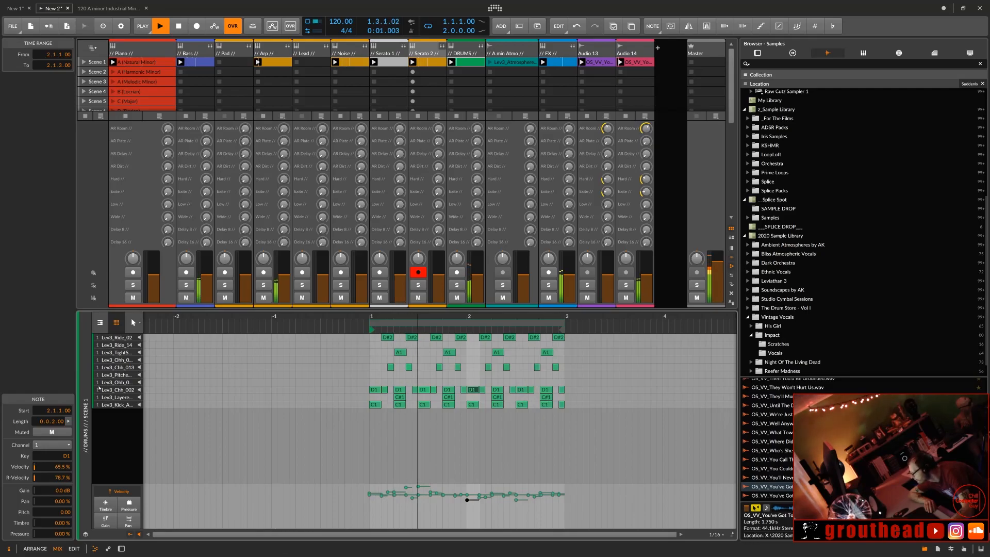
Step: Add a D#1 open hi-hat note of length 0.0.2.00 at 1.1.1 in the drum clip
{"action": "left_click", "coordinate": [117, 383]}
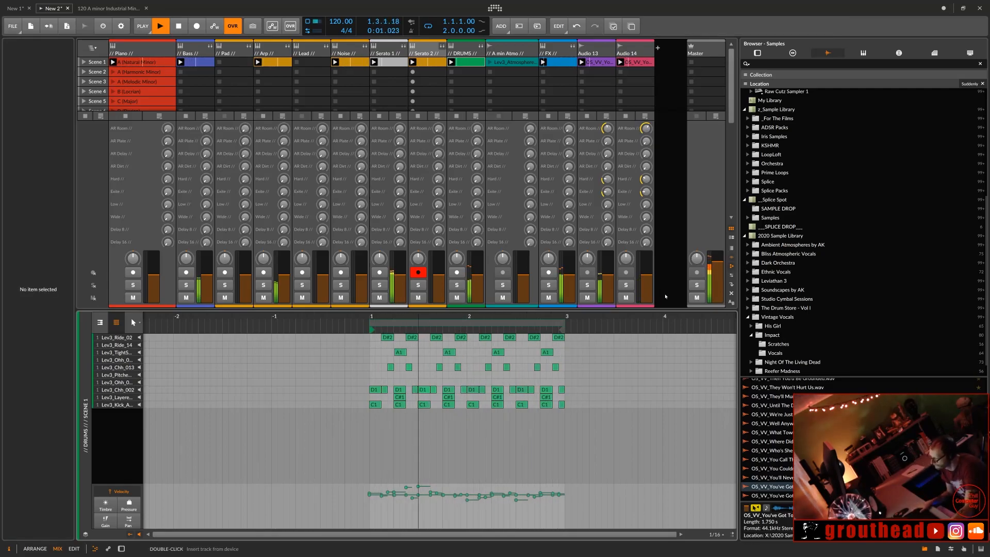
{"action": "mouse_move", "coordinate": [655, 310]}
{"action": "left_mouse_down"}
{"action": "mouse_move", "coordinate": [655, 327]}
{"action": "mouse_move", "coordinate": [671, 313]}
{"action": "left_mouse_up"}
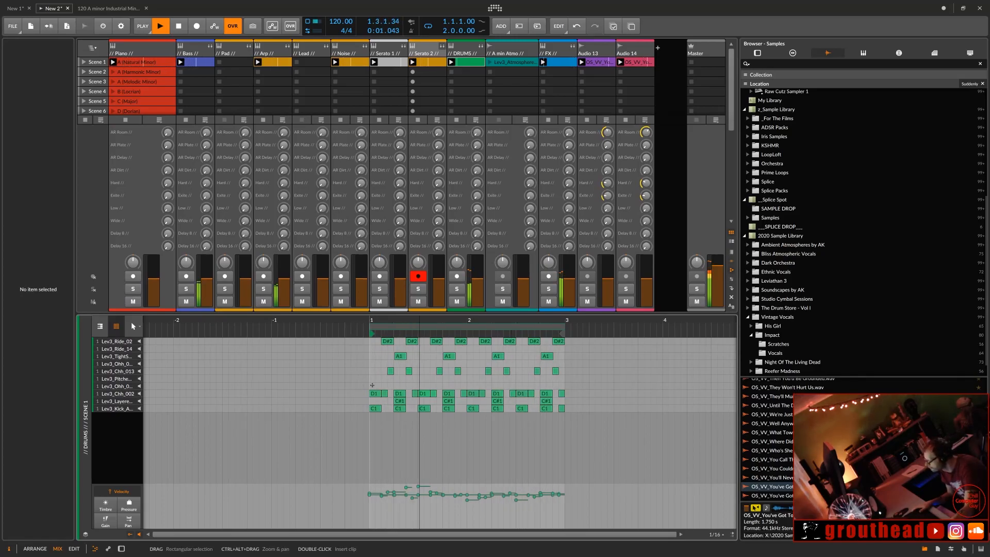
{"action": "double_click", "coordinate": [373, 385]}
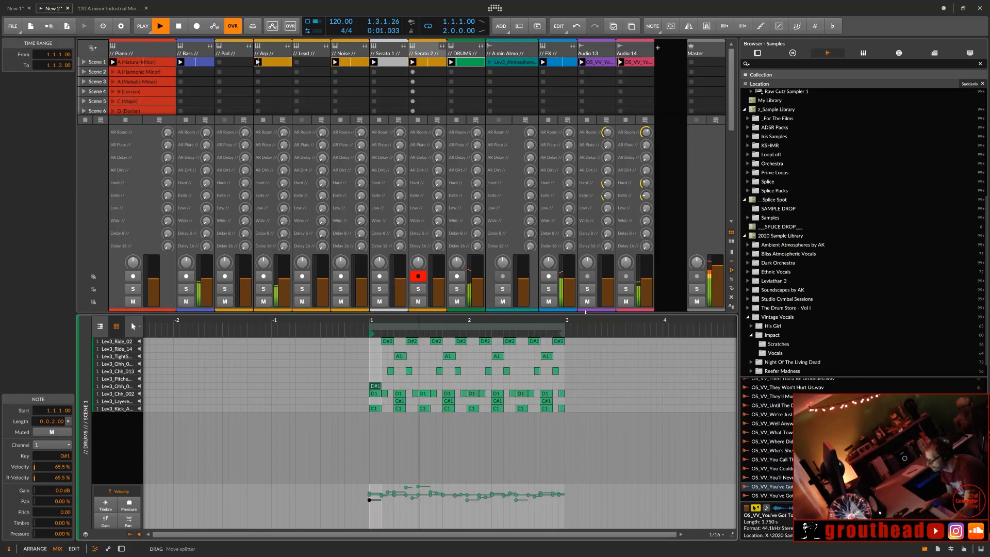
Step: Enlarge the mixer to show the device lists and expand the DRUMS track into its individual sample chains
{"action": "left_click_drag", "start_coordinate": [586, 312], "coordinate": [585, 343]}
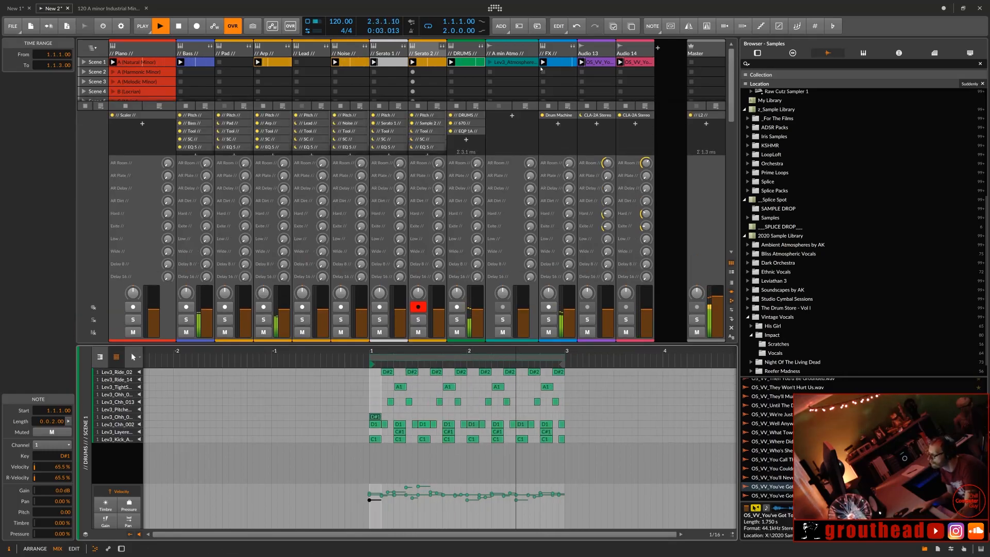
{"action": "left_click", "coordinate": [480, 46]}
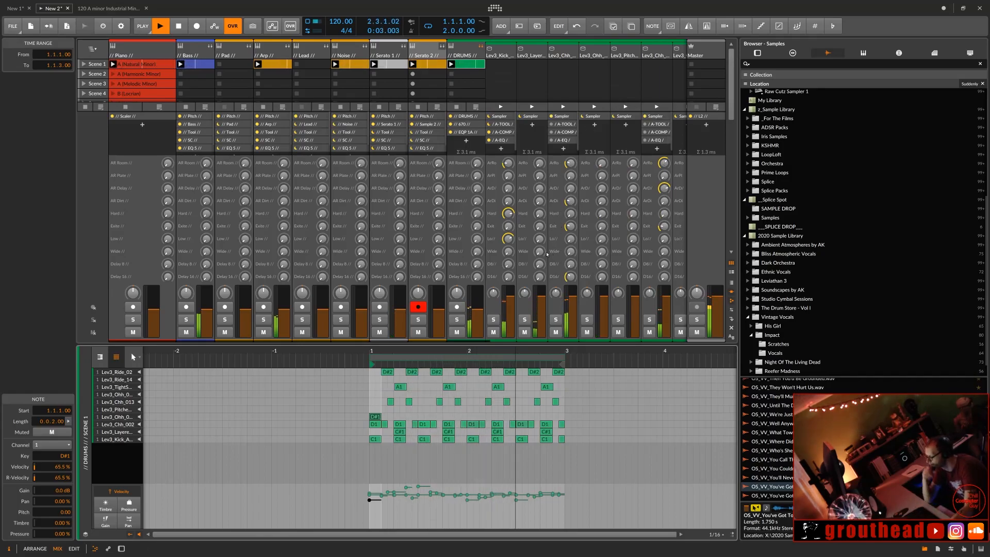
Step: Try stronger Hard sends on the Lev3_Layer and first Lev3_Ohh chains, and undo both changes
{"action": "left_click_drag", "start_coordinate": [540, 214], "coordinate": [540, 150]}
{"action": "left_click_drag", "start_coordinate": [602, 214], "coordinate": [608, 205]}
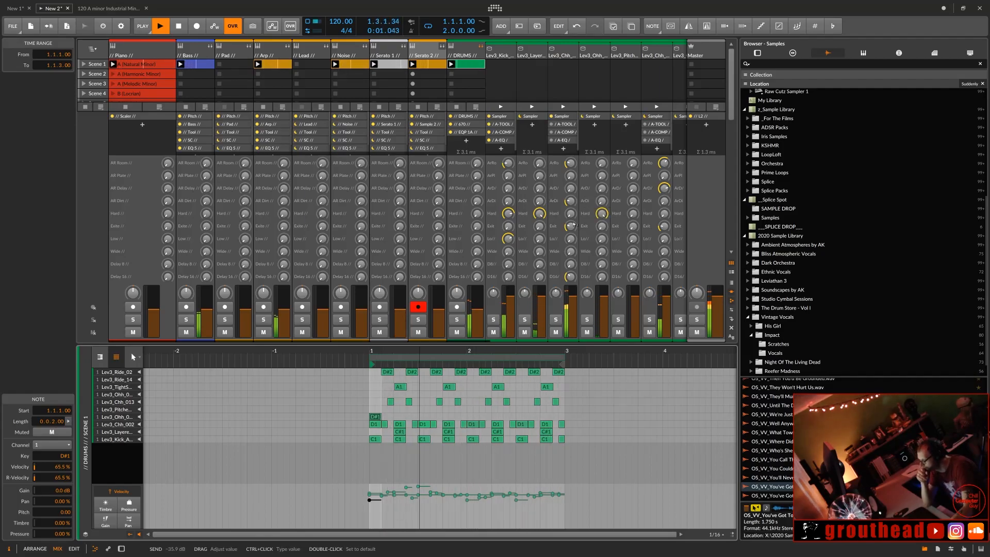
{"action": "key", "text": "ctrl+z"}
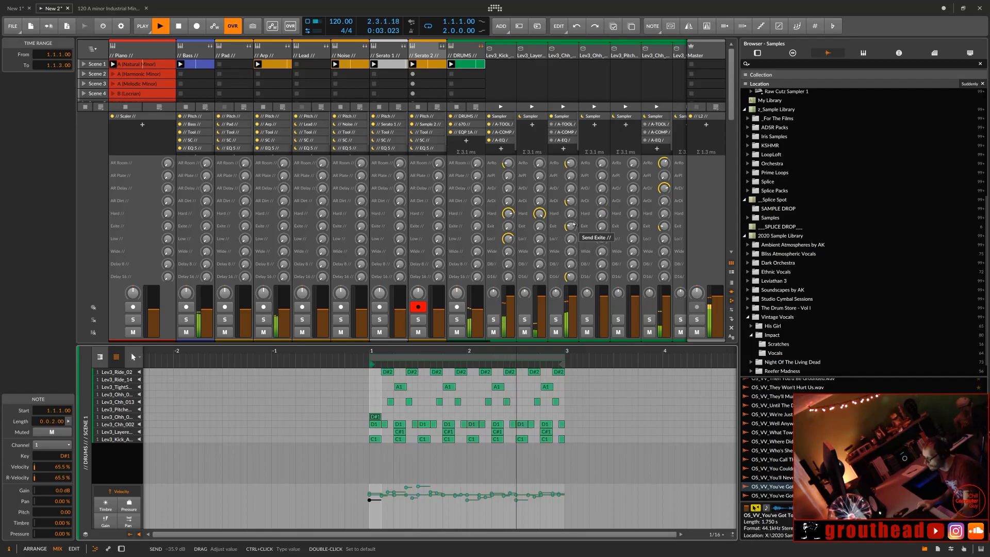
{"action": "key", "text": "ctrl+z"}
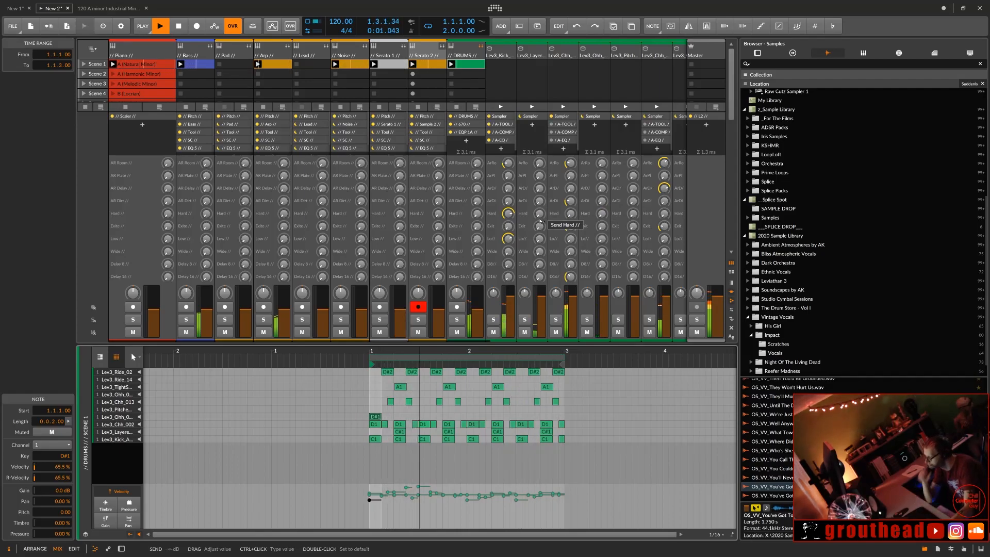
Step: Raise the Hard, Exite and AR Room sends on the Lev3_Layer chain and adjust the sends on the neighbouring Lev3_Chh chain
{"action": "key", "text": "ctrl+shift+z"}
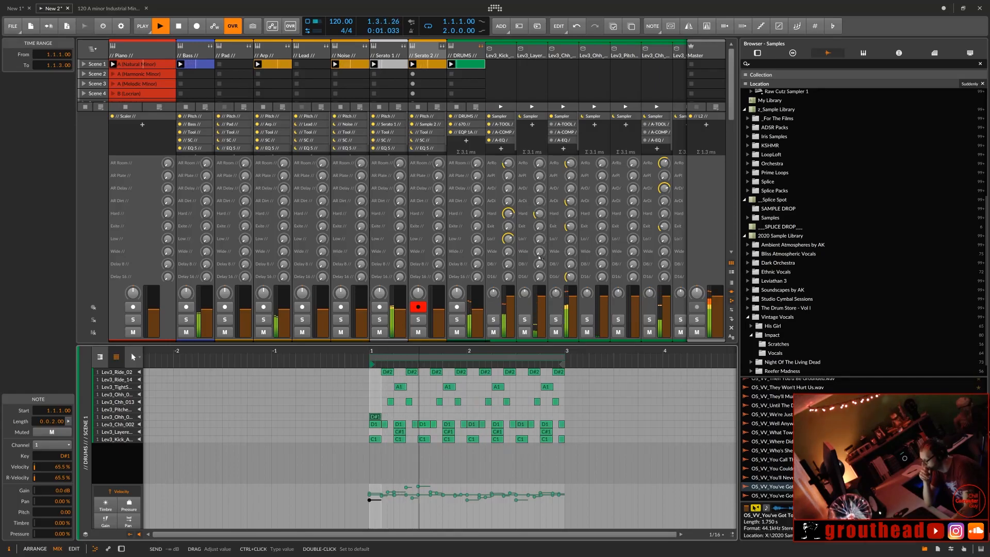
{"action": "left_click_drag", "start_coordinate": [539, 226], "coordinate": [539, 227]}
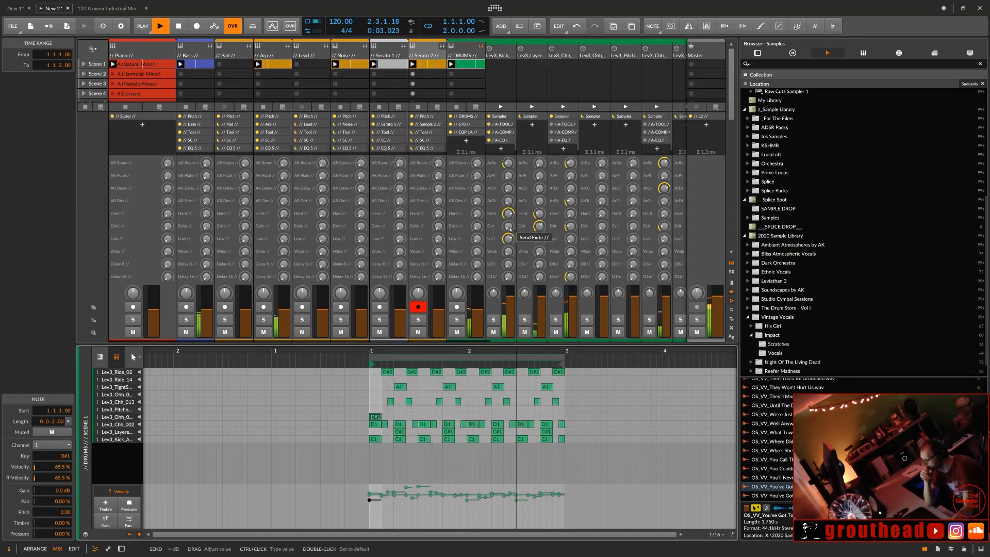
{"action": "left_click_drag", "start_coordinate": [570, 201], "coordinate": [570, 228]}
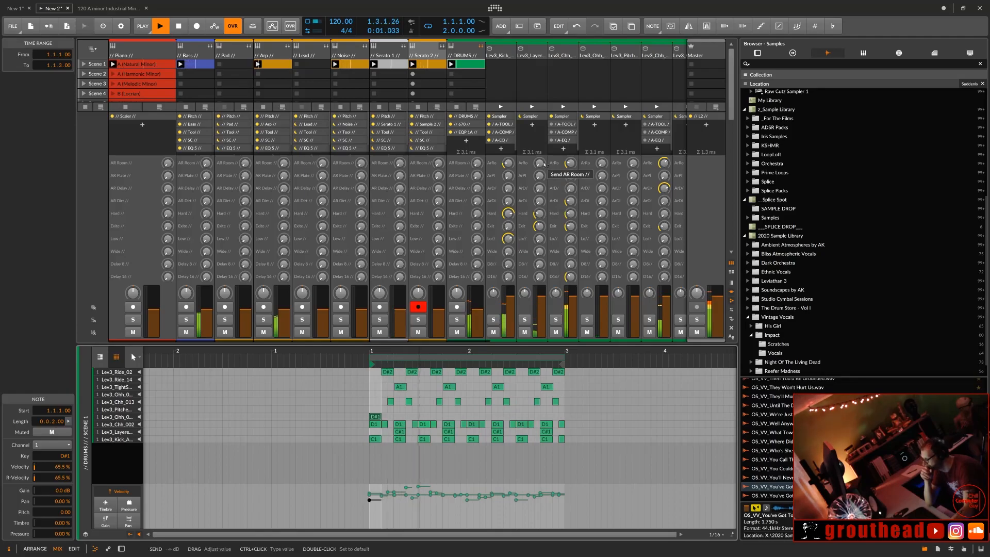
{"action": "mouse_move", "coordinate": [541, 165]}
{"action": "left_mouse_down"}
{"action": "mouse_move", "coordinate": [540, 153]}
{"action": "mouse_move", "coordinate": [541, 180]}
{"action": "left_mouse_up"}
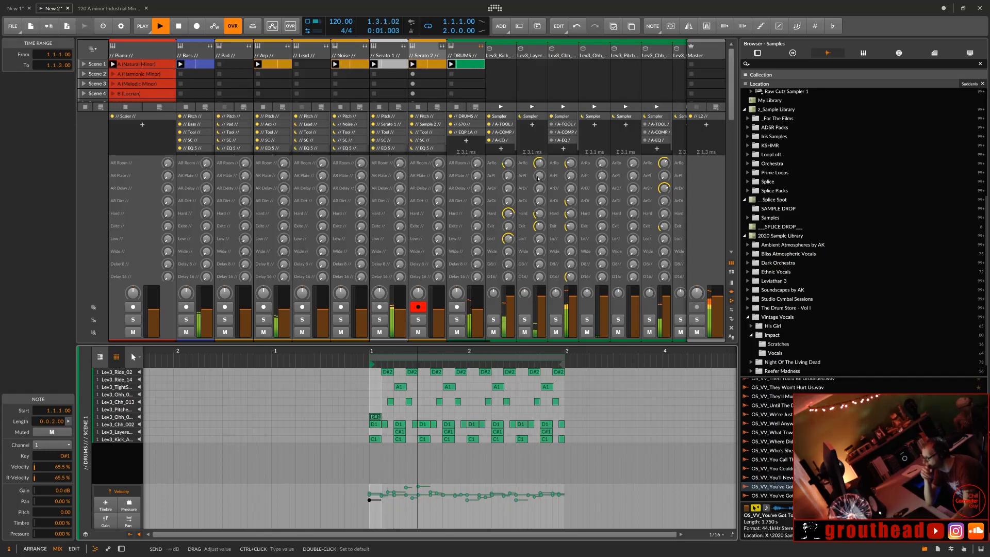
Step: Raise the AR Plate sends on the DRUMS, Bass (about -8.7 dB) and Arp tracks, and add a Delay 16 send on Arp
{"action": "mouse_move", "coordinate": [478, 176]}
{"action": "left_mouse_down"}
{"action": "mouse_move", "coordinate": [477, 147]}
{"action": "mouse_move", "coordinate": [478, 160]}
{"action": "left_mouse_up"}
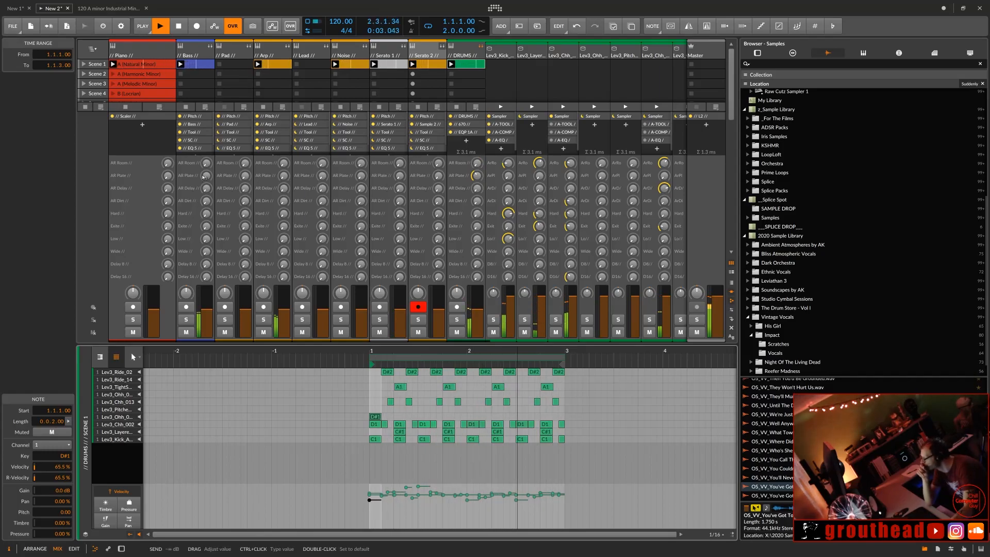
{"action": "left_click_drag", "start_coordinate": [206, 175], "coordinate": [207, 157]}
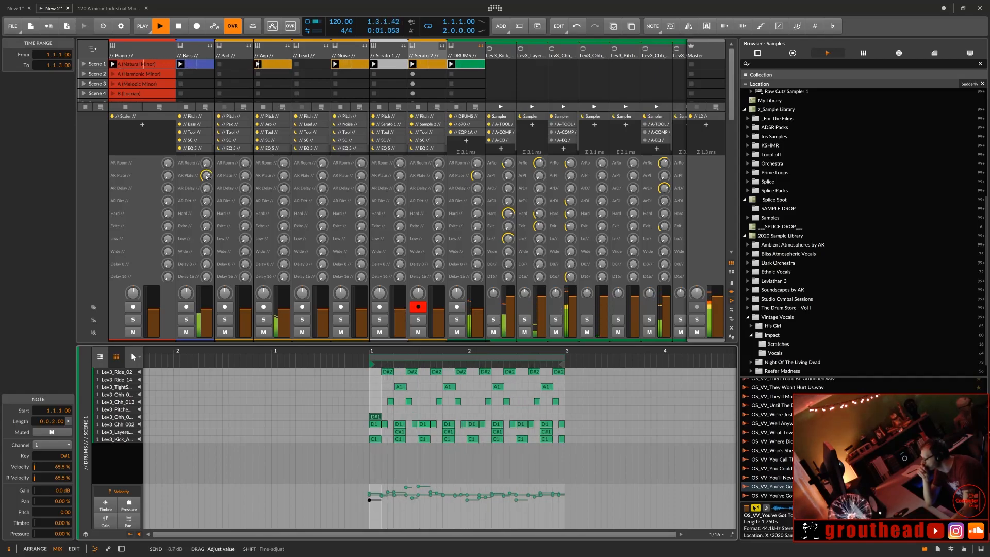
{"action": "left_click_drag", "start_coordinate": [279, 176], "coordinate": [279, 169]}
{"action": "left_click_drag", "start_coordinate": [287, 279], "coordinate": [287, 276]}
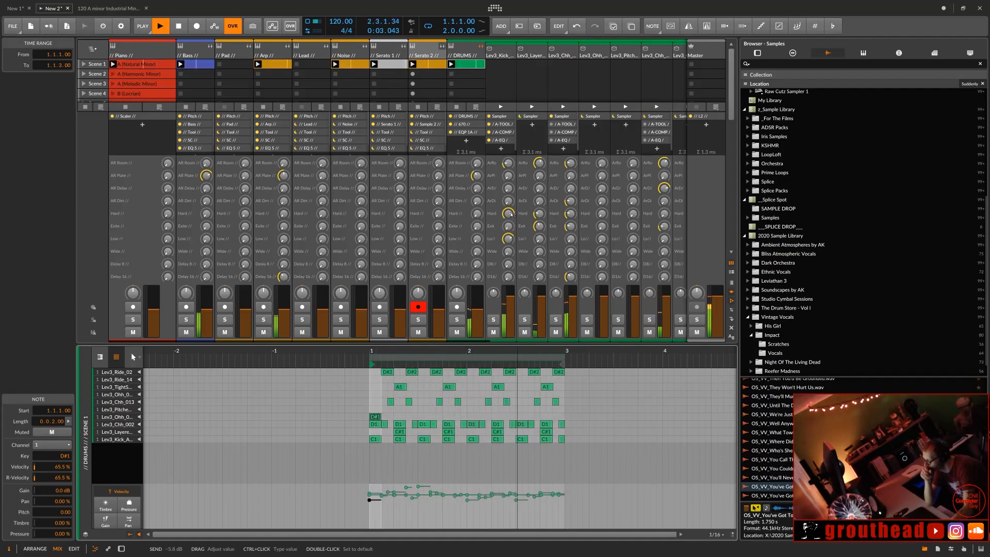
Step: Fine-tune the Hard sends on the Lev3_Kick and Lev3_Layer drum chains
{"action": "left_click_drag", "start_coordinate": [511, 214], "coordinate": [511, 214]}
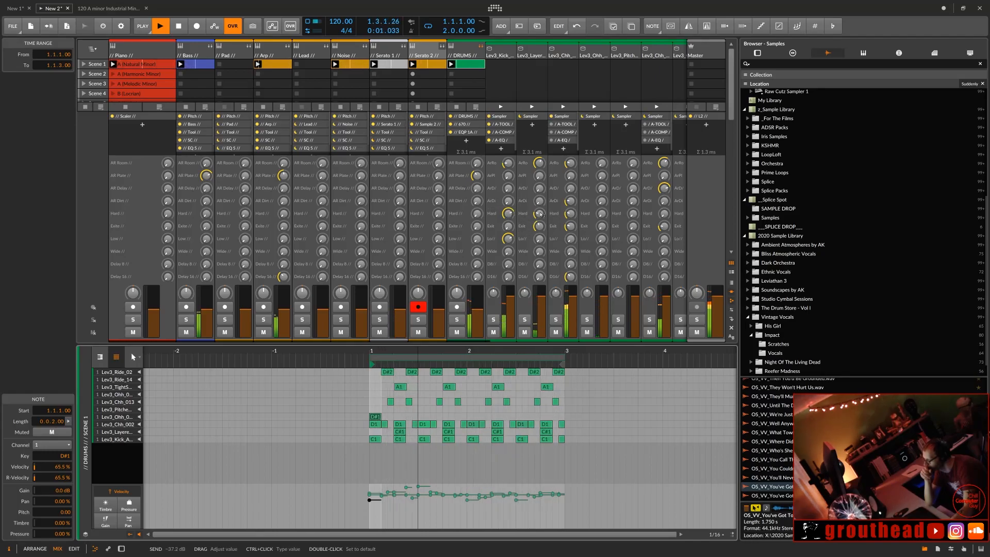
{"action": "mouse_move", "coordinate": [539, 214]}
{"action": "left_mouse_down"}
{"action": "mouse_move", "coordinate": [539, 205]}
{"action": "mouse_move", "coordinate": [539, 214]}
{"action": "left_mouse_up"}
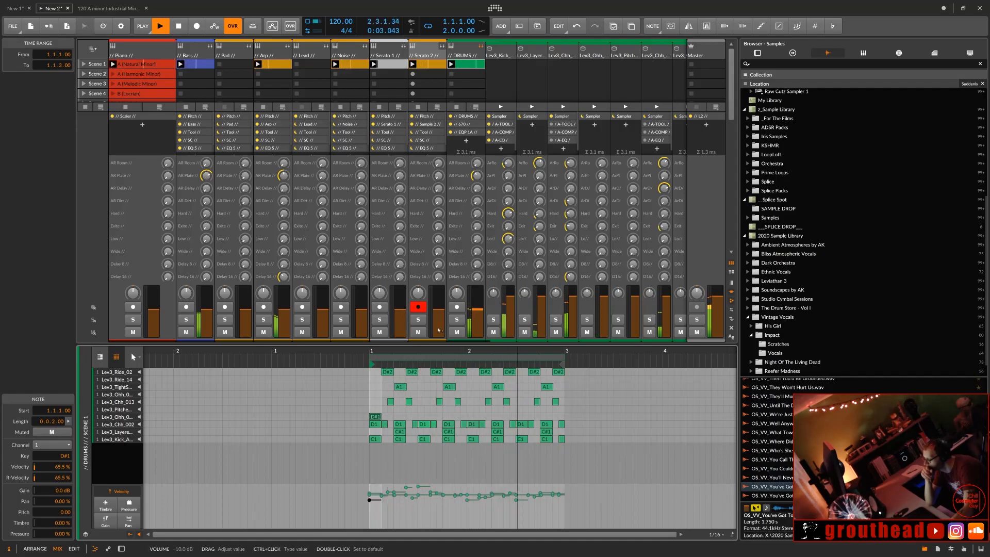
Step: Solo the DRUMS track, try its AR Plate send at about -22.4 dB, and turn that send down with playback stopped
{"action": "left_click", "coordinate": [462, 321]}
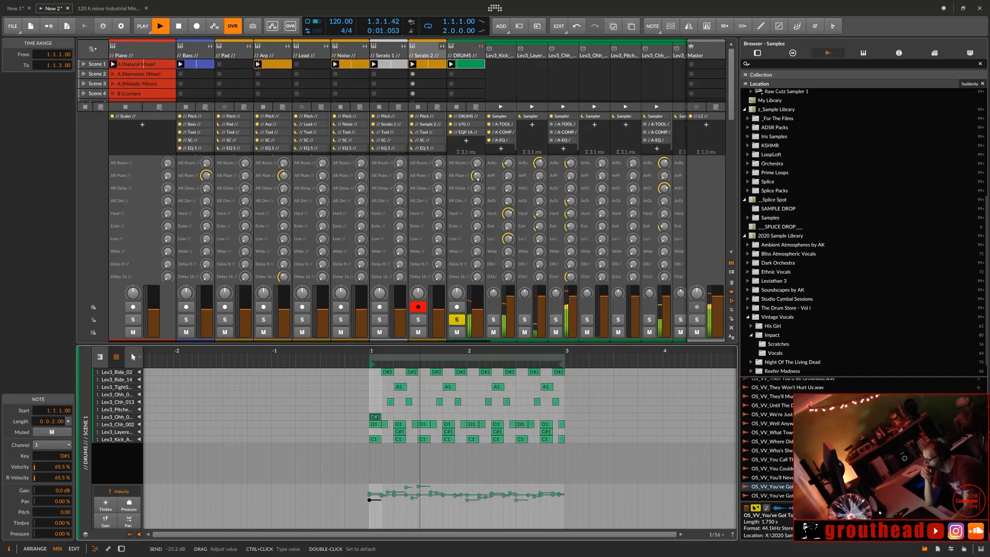
{"action": "mouse_move", "coordinate": [484, 176]}
{"action": "left_mouse_down"}
{"action": "mouse_move", "coordinate": [483, 157]}
{"action": "mouse_move", "coordinate": [480, 178]}
{"action": "left_mouse_up"}
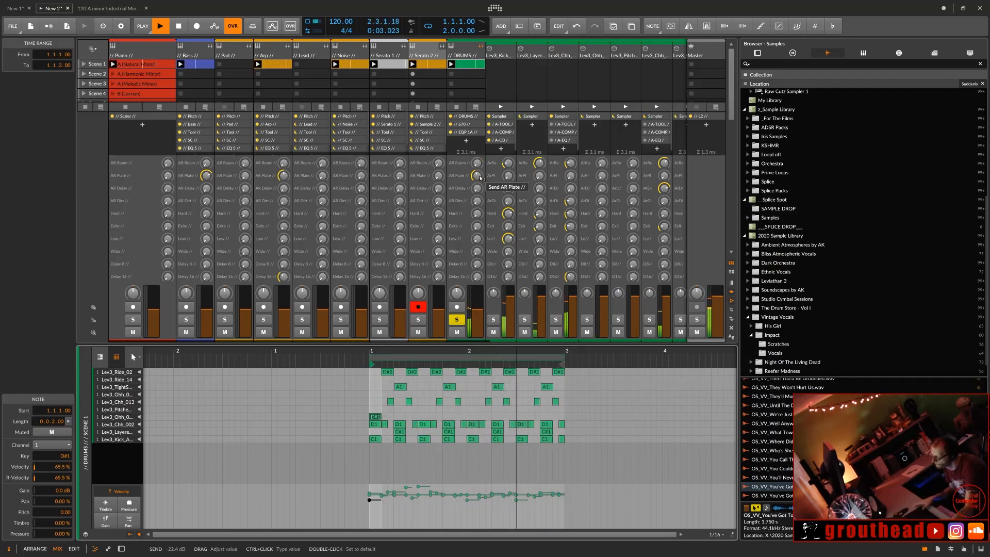
{"action": "key", "text": "space"}
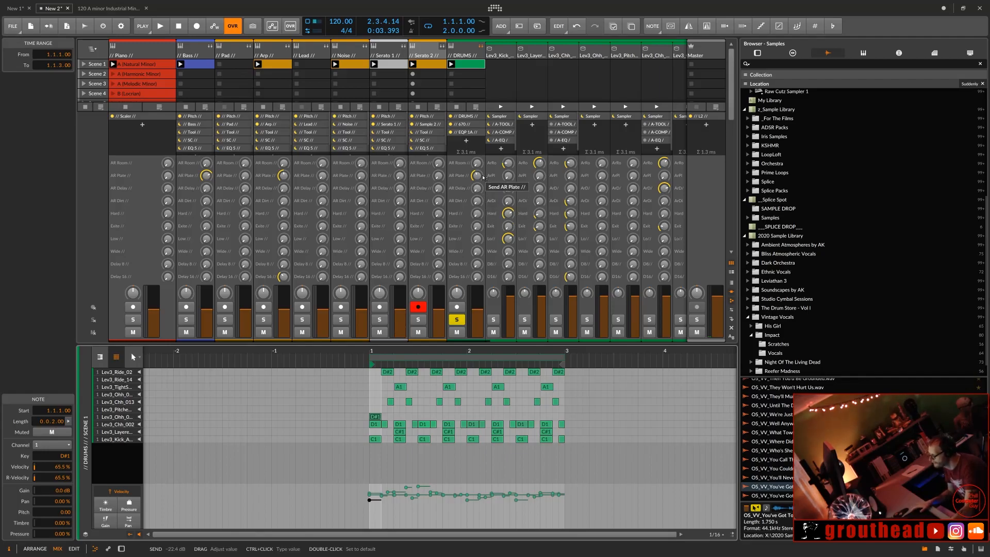
{"action": "left_click_drag", "start_coordinate": [476, 178], "coordinate": [475, 207]}
Step: Resume playback, try the AR Room send on the DRUMS track, remove it, and raise the AR Plate send again
{"action": "key", "text": "space"}
{"action": "left_click_drag", "start_coordinate": [477, 164], "coordinate": [477, 114]}
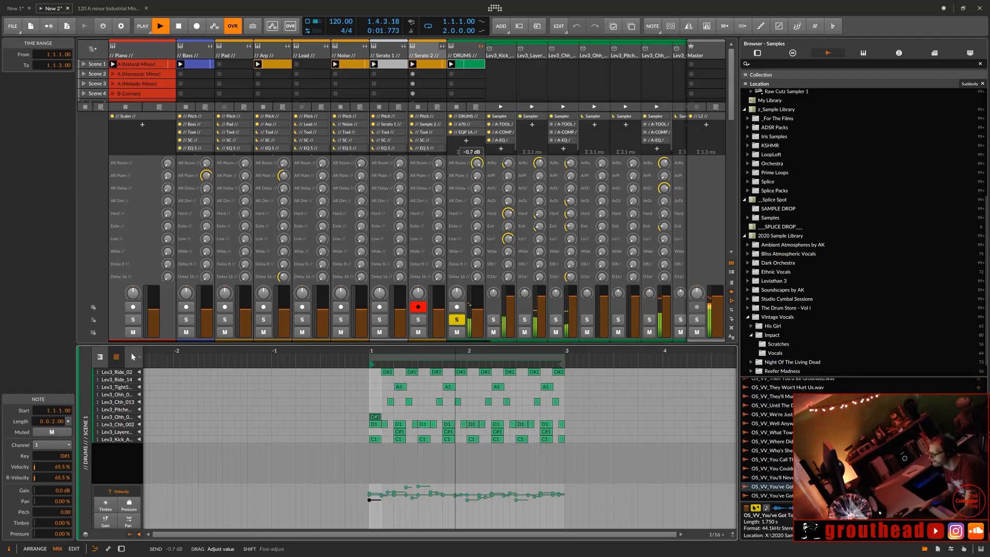
{"action": "mouse_move", "coordinate": [477, 163]}
{"action": "left_mouse_down"}
{"action": "mouse_move", "coordinate": [477, 184]}
{"action": "mouse_move", "coordinate": [481, 160]}
{"action": "left_mouse_up"}
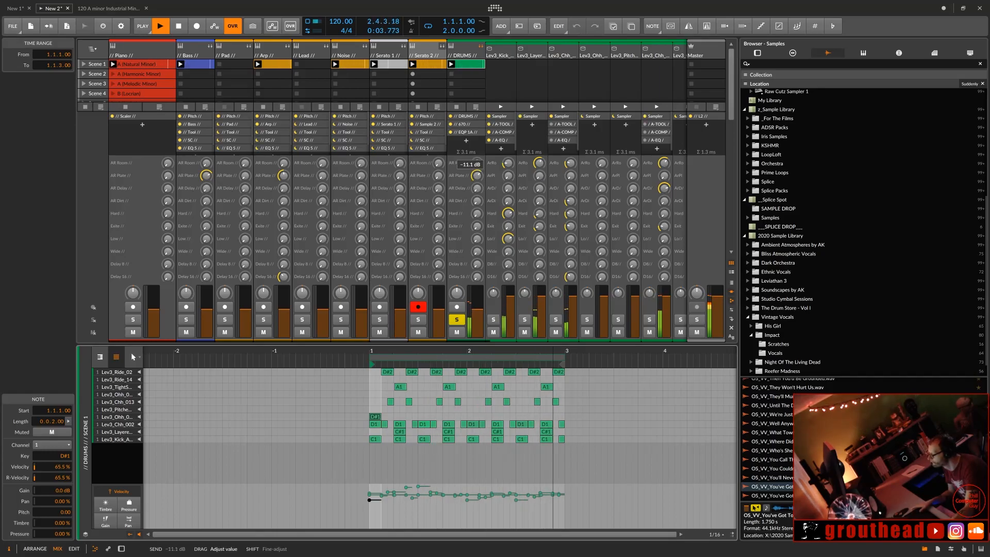
{"action": "left_click_drag", "start_coordinate": [477, 176], "coordinate": [477, 175]}
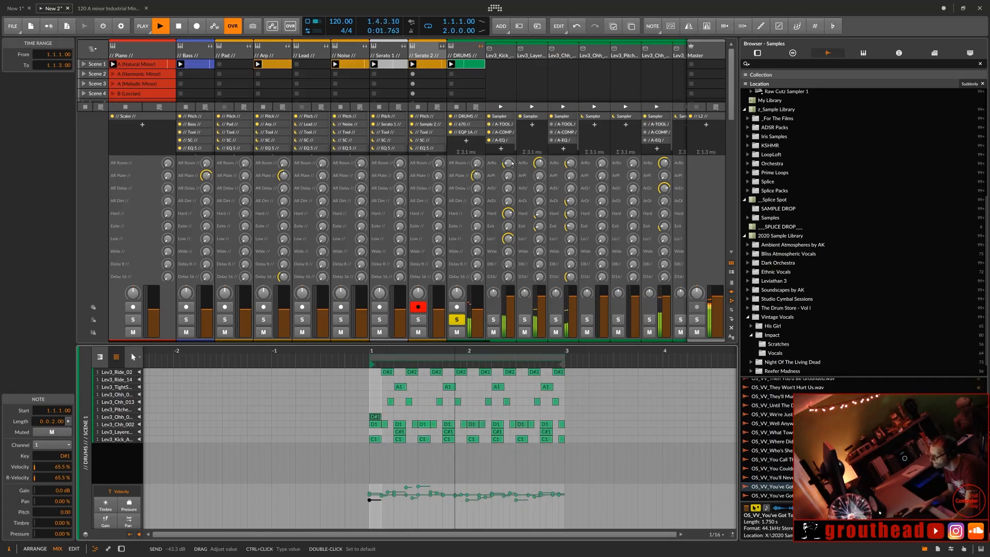
Step: Solo the Lev3_Kick chain and turn its AR Room send fully down
{"action": "left_click", "coordinate": [494, 321]}
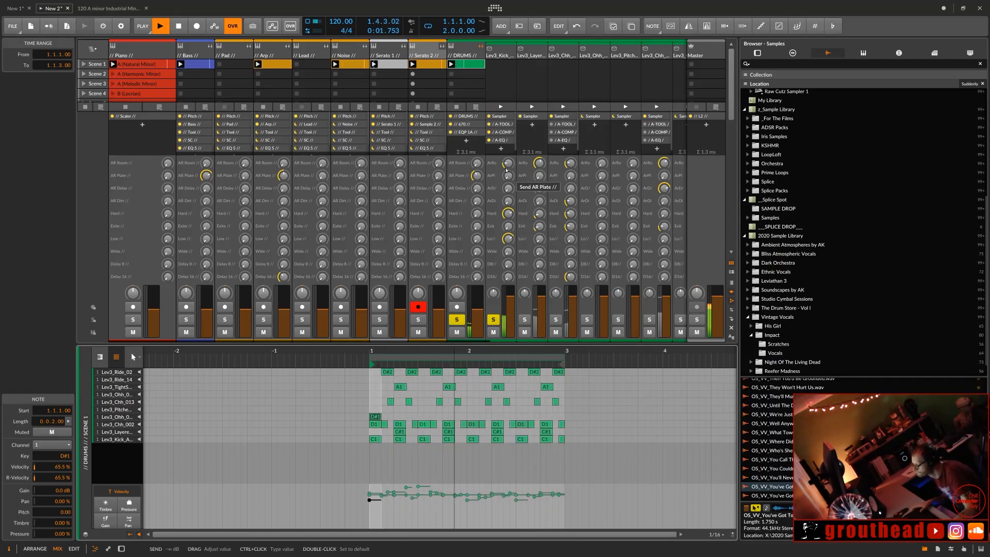
{"action": "mouse_move", "coordinate": [509, 164]}
{"action": "left_mouse_down"}
{"action": "mouse_move", "coordinate": [509, 155]}
{"action": "mouse_move", "coordinate": [509, 175]}
{"action": "left_mouse_up"}
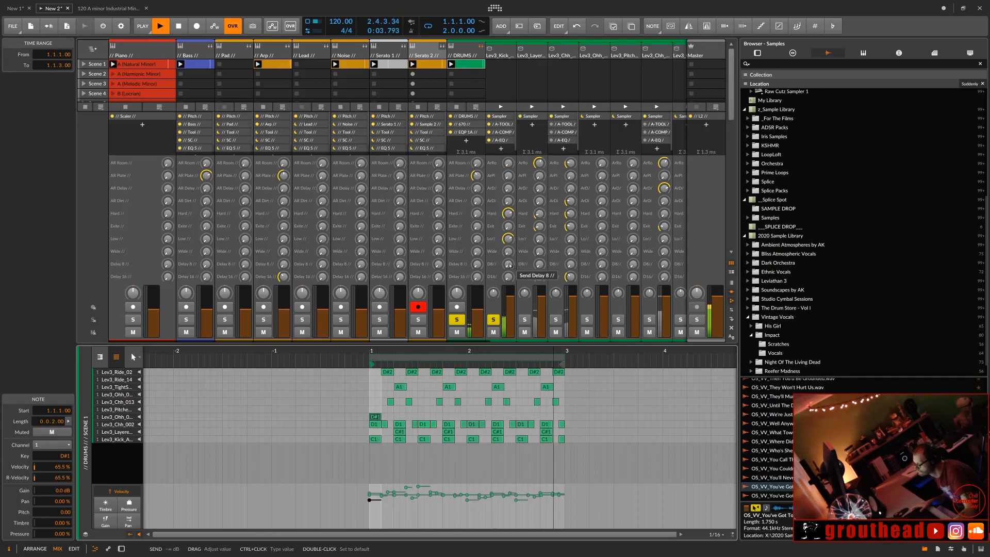
Step: Adjust the Low send on the Lev3_Kick chain, then solo the Lev3_Layer chain and set its AR Room send to about -12.8 dB
{"action": "left_click_drag", "start_coordinate": [509, 241], "coordinate": [509, 184]}
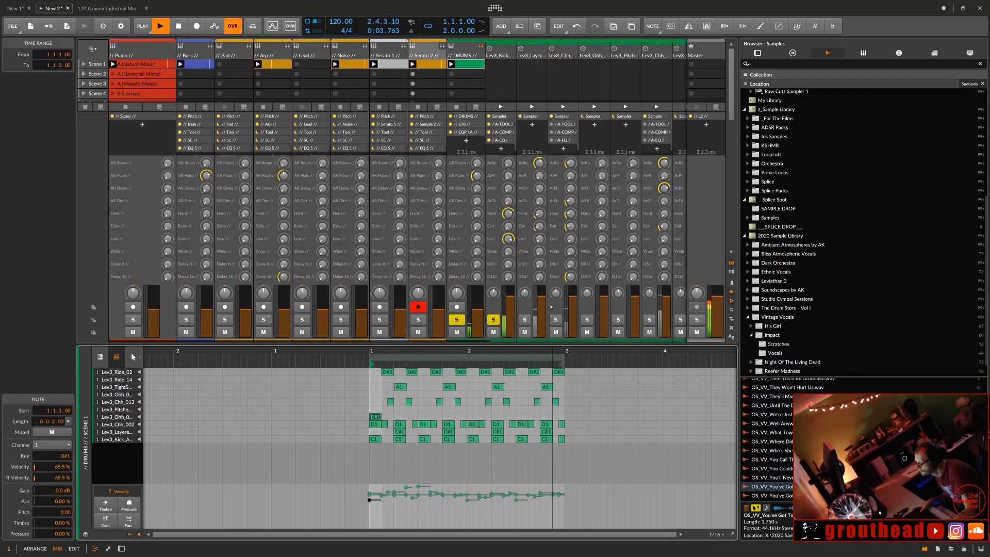
{"action": "key", "text": "Escape"}
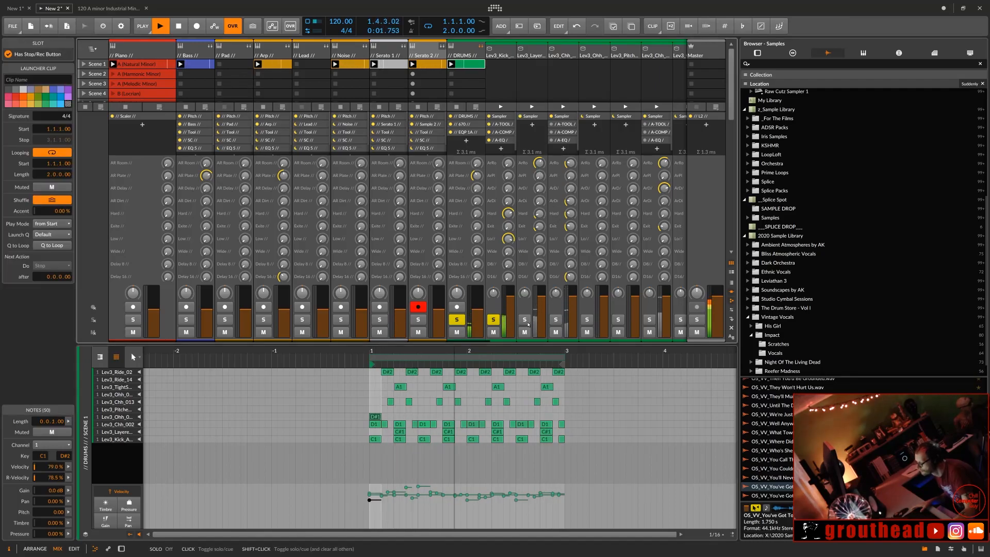
{"action": "left_click", "coordinate": [525, 320]}
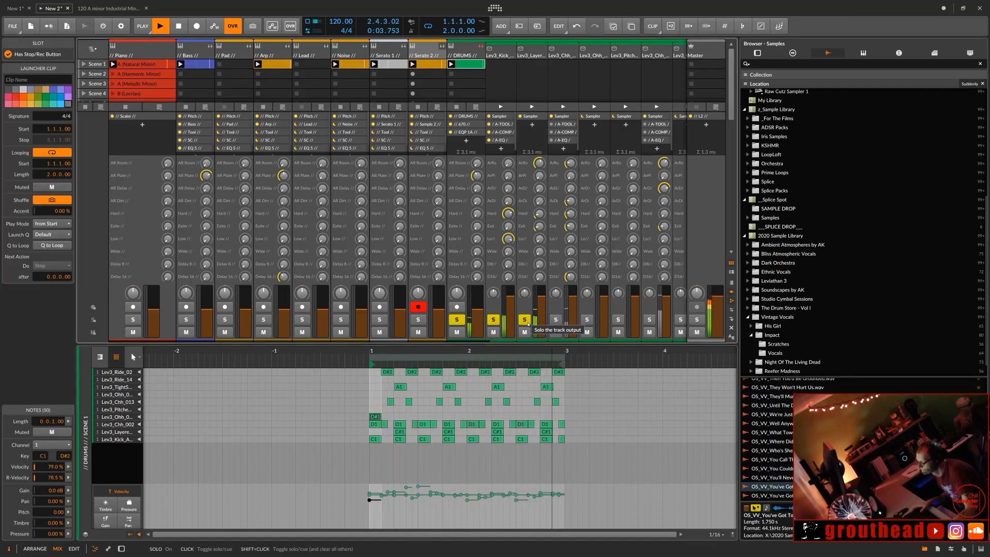
{"action": "left_click_drag", "start_coordinate": [540, 214], "coordinate": [540, 152]}
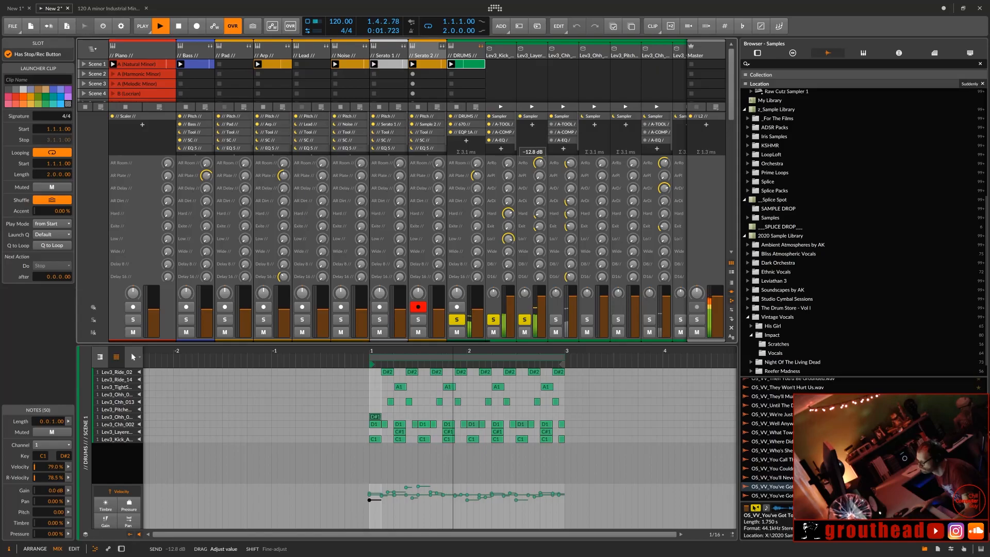
{"action": "left_click_drag", "start_coordinate": [540, 152], "coordinate": [539, 163]}
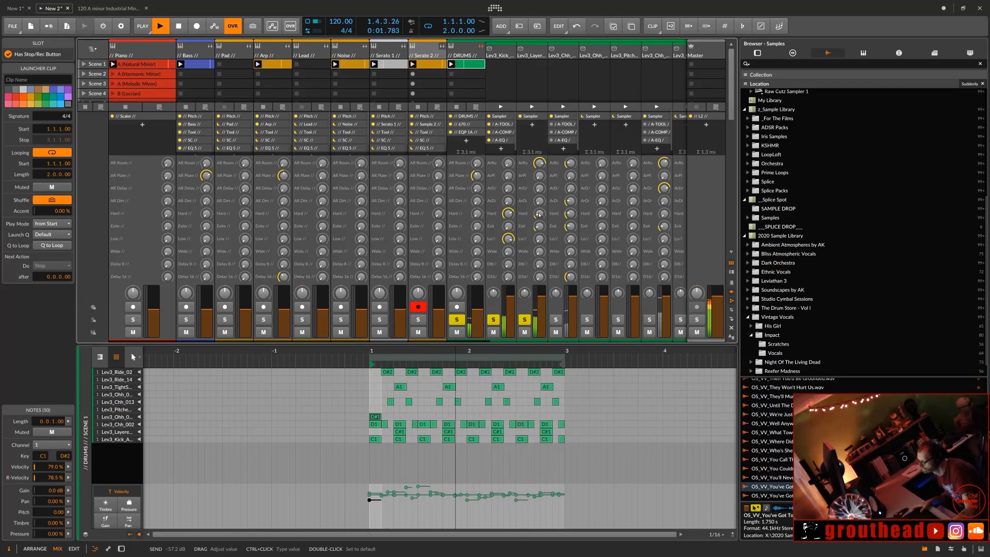
Step: Add the Lev3_Chh_002 and Lev3_Chh_013 chains to the solo, raising AR Room on the former and the Exite send on the latter
{"action": "left_click", "coordinate": [556, 320]}
{"action": "mouse_move", "coordinate": [571, 162]}
{"action": "left_mouse_down"}
{"action": "mouse_move", "coordinate": [571, 135]}
{"action": "mouse_move", "coordinate": [570, 144]}
{"action": "left_mouse_up"}
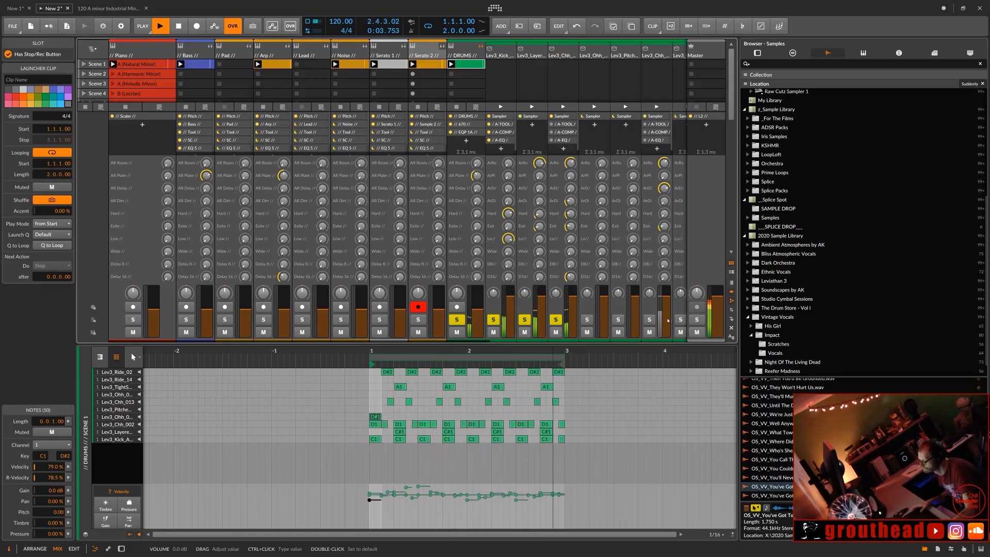
{"action": "left_click", "coordinate": [649, 320]}
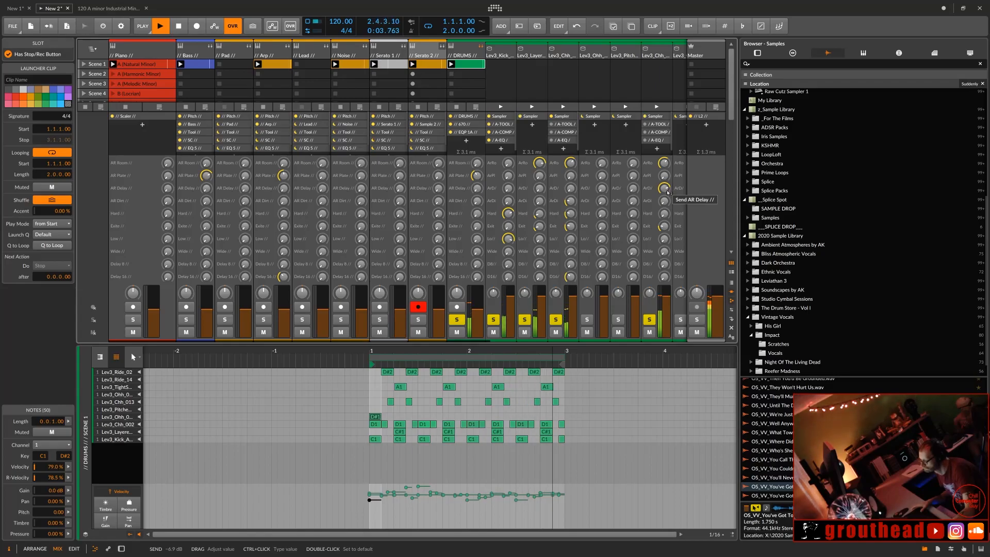
{"action": "left_click_drag", "start_coordinate": [666, 229], "coordinate": [666, 212]}
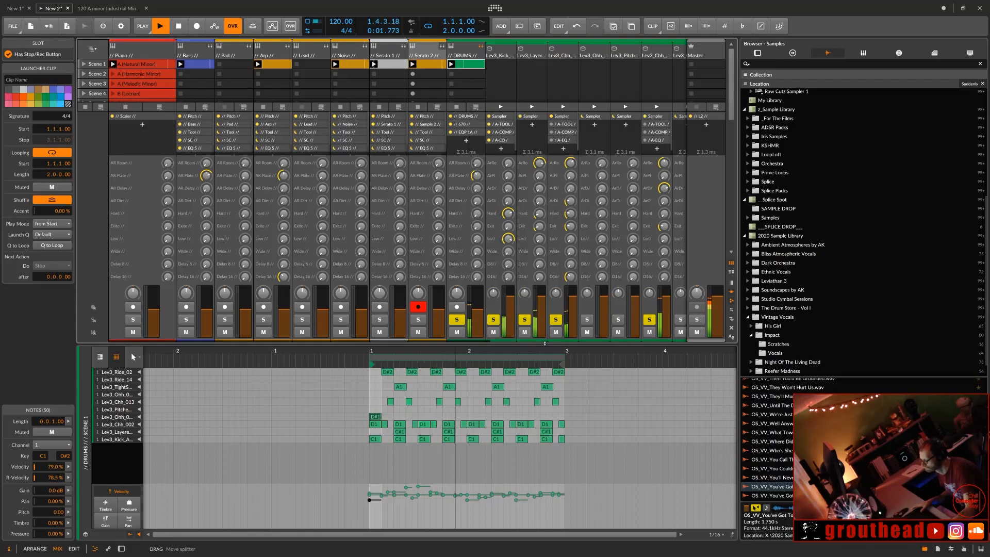
Step: Solo the Lev3_Tight chain alone, taking the DRUMS track and the Kick, Layer, Chh_002 and Chh_013 chains out of solo
{"action": "left_click", "coordinate": [583, 342]}
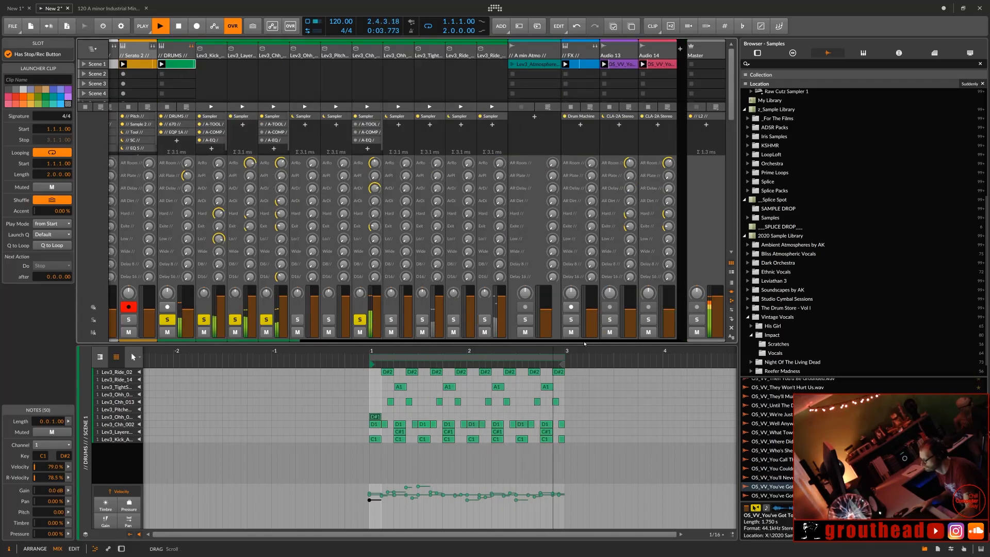
{"action": "left_click", "coordinate": [423, 320]}
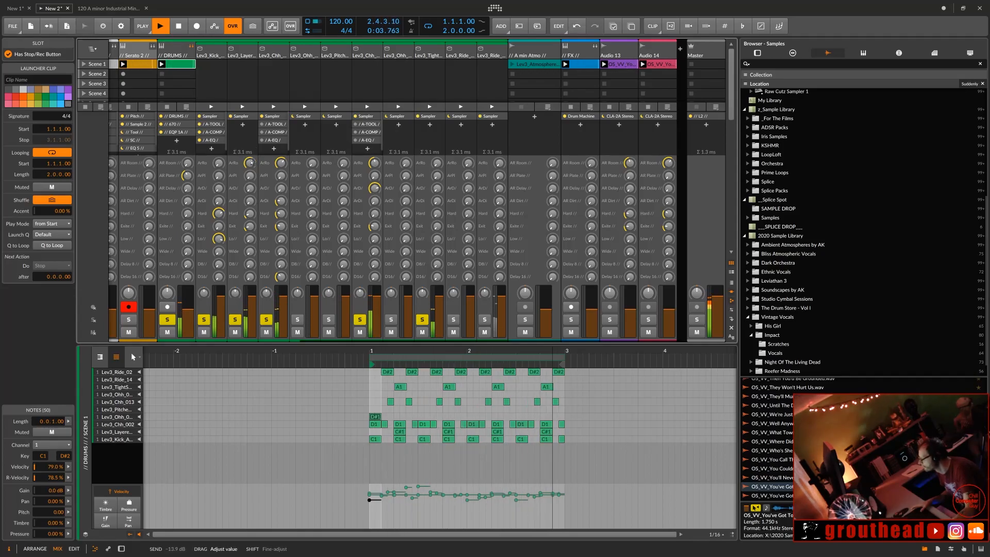
{"action": "left_click", "coordinate": [167, 320]}
{"action": "left_click", "coordinate": [203, 320]}
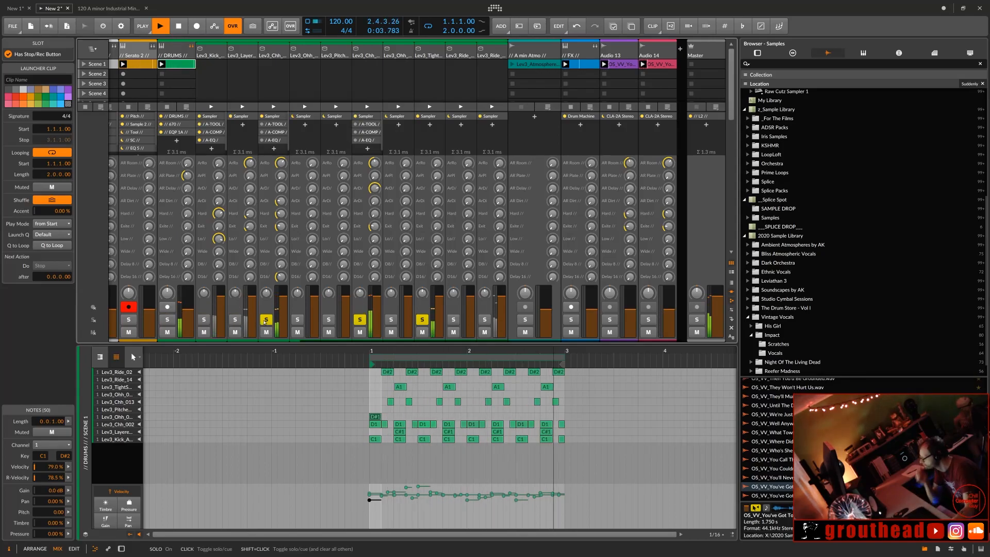
{"action": "left_click", "coordinate": [235, 319]}
{"action": "left_click", "coordinate": [267, 320]}
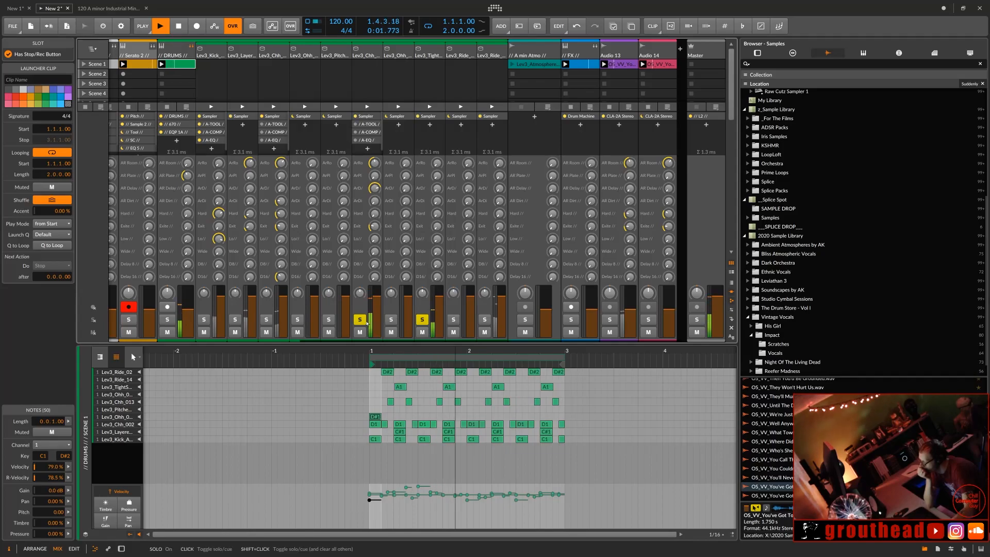
{"action": "left_click", "coordinate": [360, 320]}
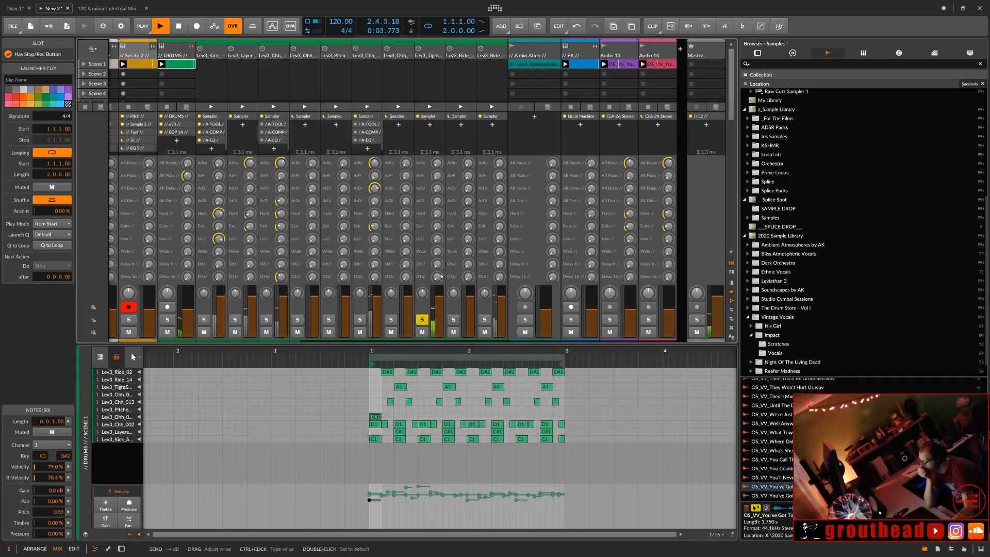
Step: Raise the AR Room and Delay 16 sends on the Lev3_Tight chain, and try its Delay 8 send at about -36.3 dB
{"action": "left_click_drag", "start_coordinate": [437, 277], "coordinate": [437, 306]}
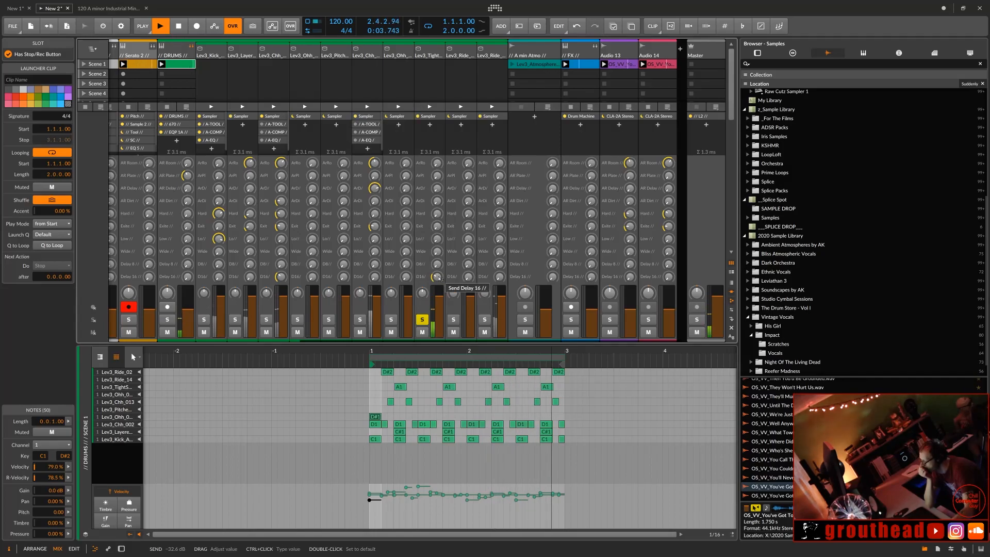
{"action": "left_click_drag", "start_coordinate": [437, 163], "coordinate": [436, 178]}
{"action": "double_click", "coordinate": [439, 279]}
{"action": "mouse_move", "coordinate": [439, 268]}
{"action": "left_mouse_down"}
{"action": "mouse_move", "coordinate": [439, 258]}
{"action": "mouse_move", "coordinate": [438, 269]}
{"action": "left_mouse_up"}
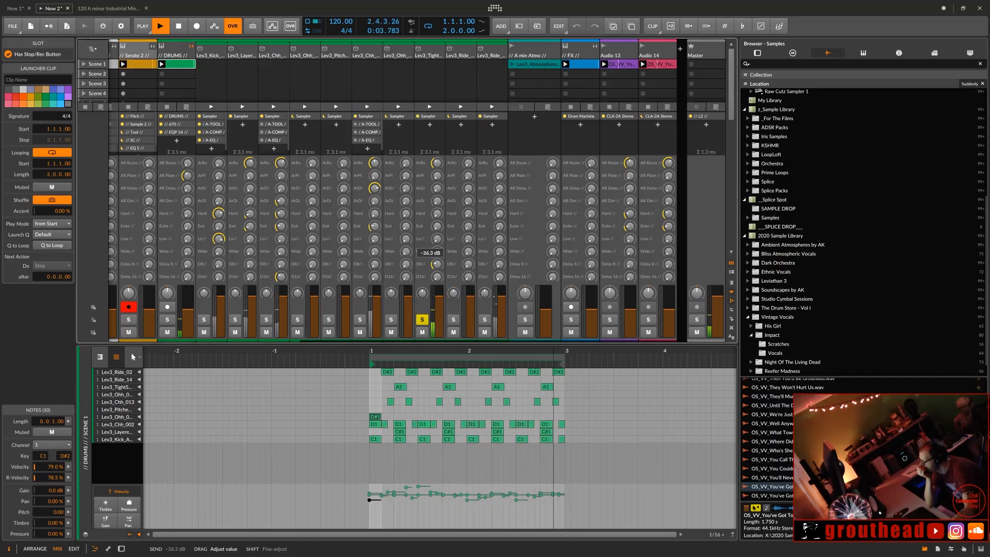
{"action": "left_click_drag", "start_coordinate": [437, 279], "coordinate": [437, 273]}
Step: Set the Exite send on the Lev3_Tight chain to about -35.7 dB and take the chain out of solo
{"action": "left_click_drag", "start_coordinate": [437, 226], "coordinate": [437, 219]}
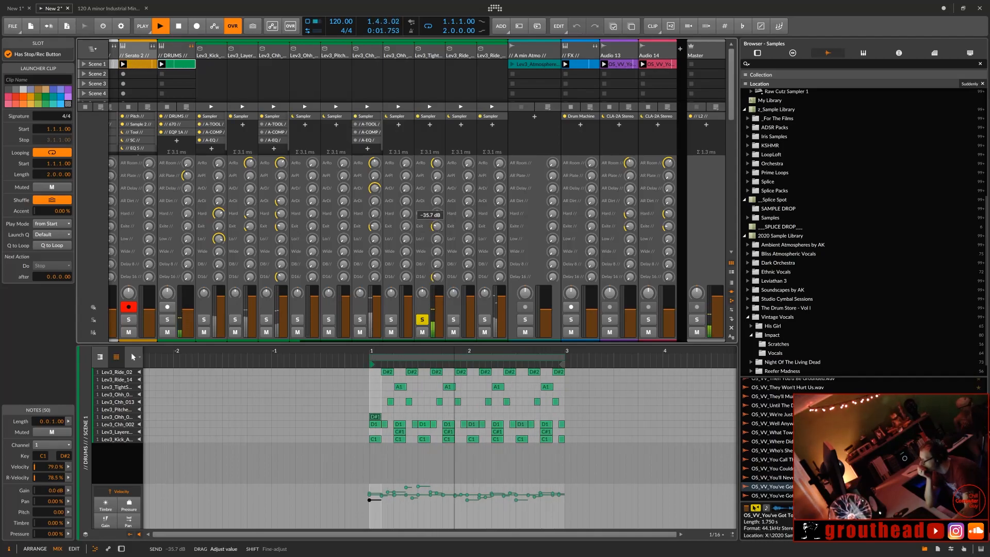
{"action": "left_click_drag", "start_coordinate": [437, 226], "coordinate": [437, 226]}
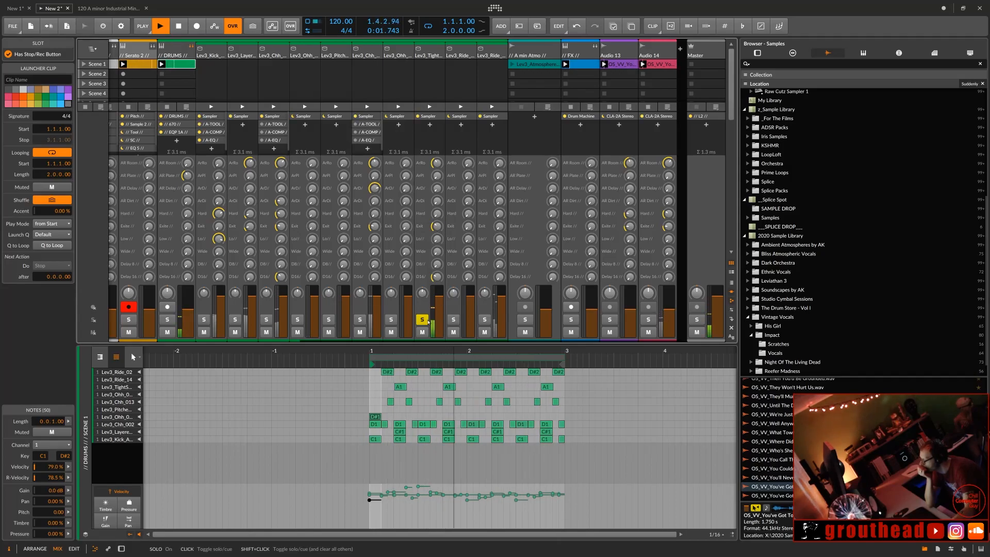
{"action": "left_click", "coordinate": [423, 320]}
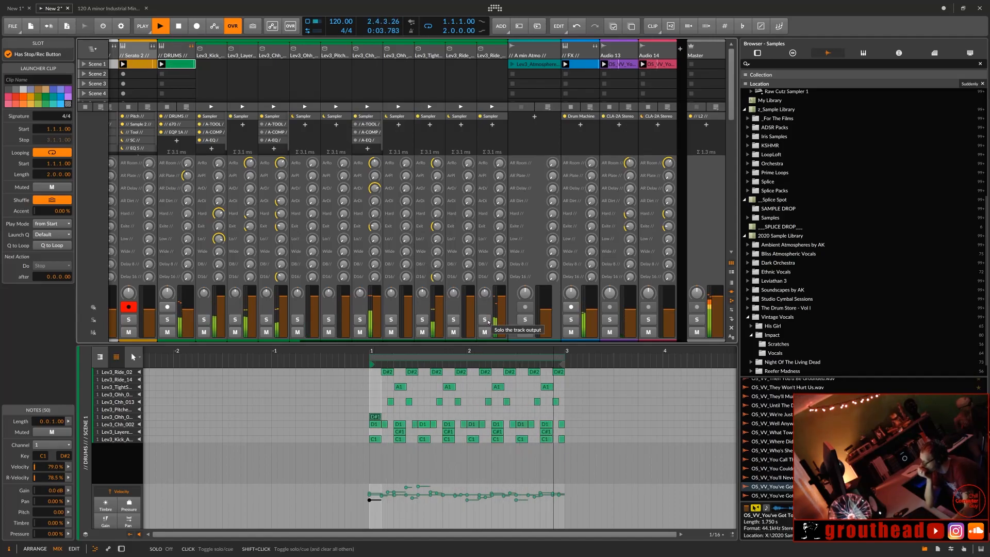
Step: Solo the Lev3_Ride_02 chain, raise its Exite and AR Room sends, and try its Delay 16 and AR Delay sends
{"action": "left_click", "coordinate": [487, 319]}
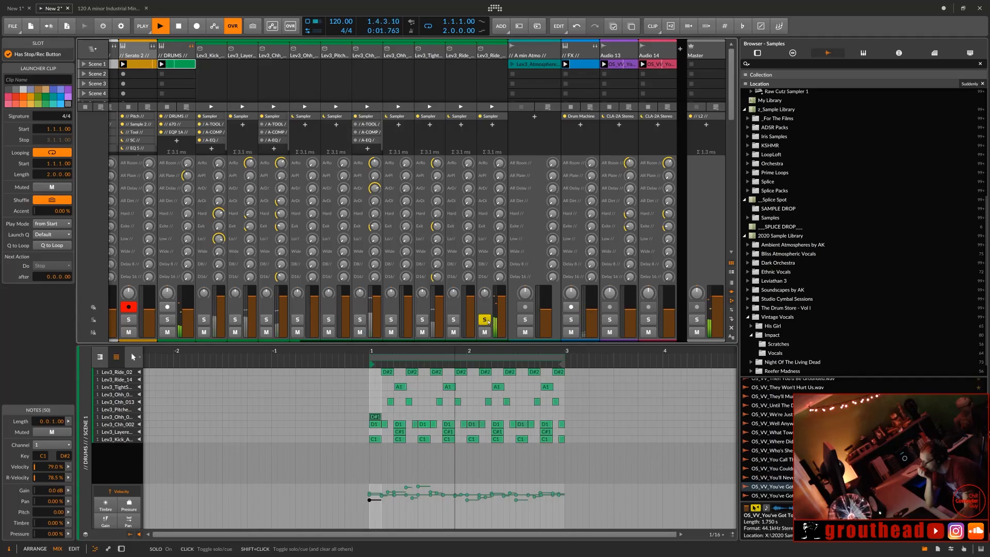
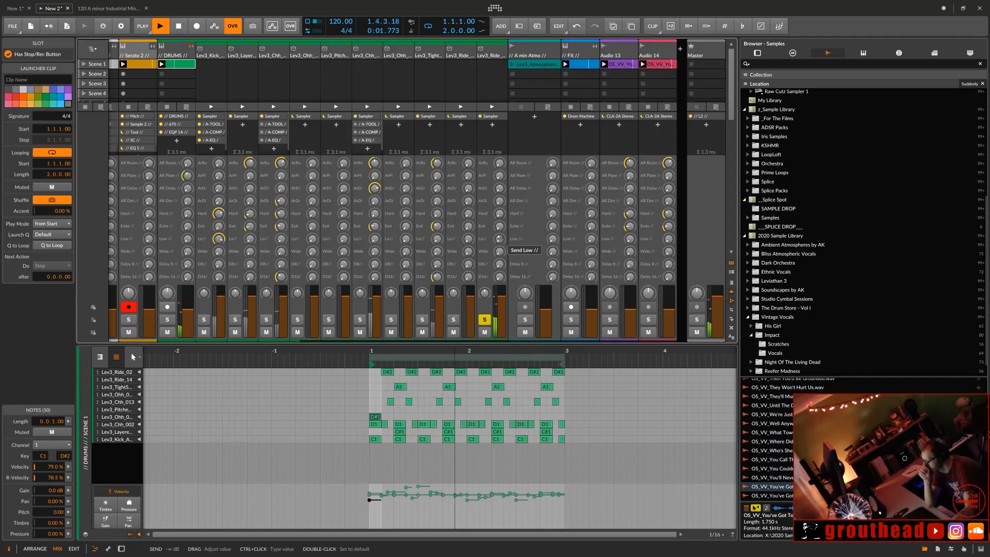
{"action": "left_click_drag", "start_coordinate": [500, 225], "coordinate": [498, 205]}
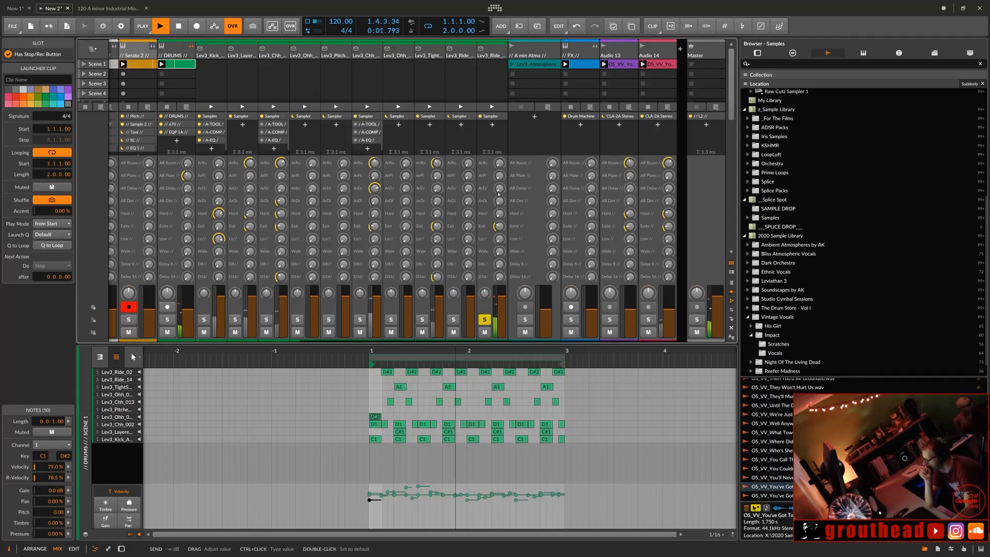
{"action": "left_click_drag", "start_coordinate": [500, 163], "coordinate": [500, 154]}
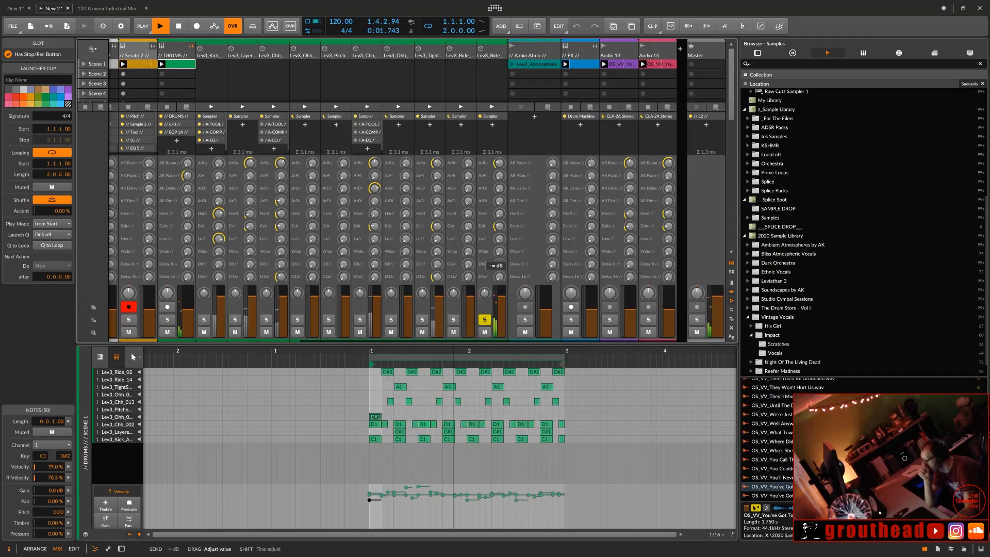
{"action": "left_click_drag", "start_coordinate": [499, 277], "coordinate": [500, 265]}
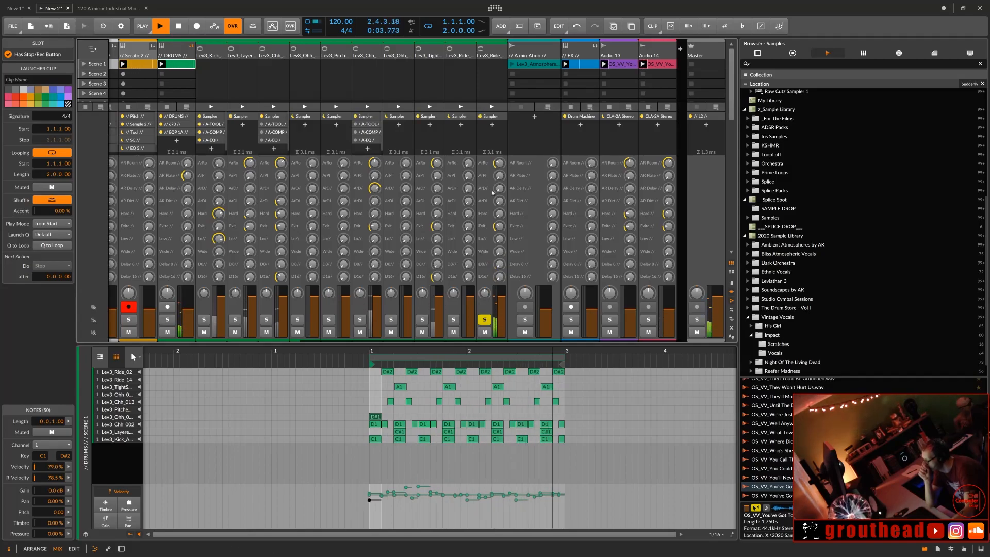
{"action": "left_click_drag", "start_coordinate": [500, 189], "coordinate": [500, 187]}
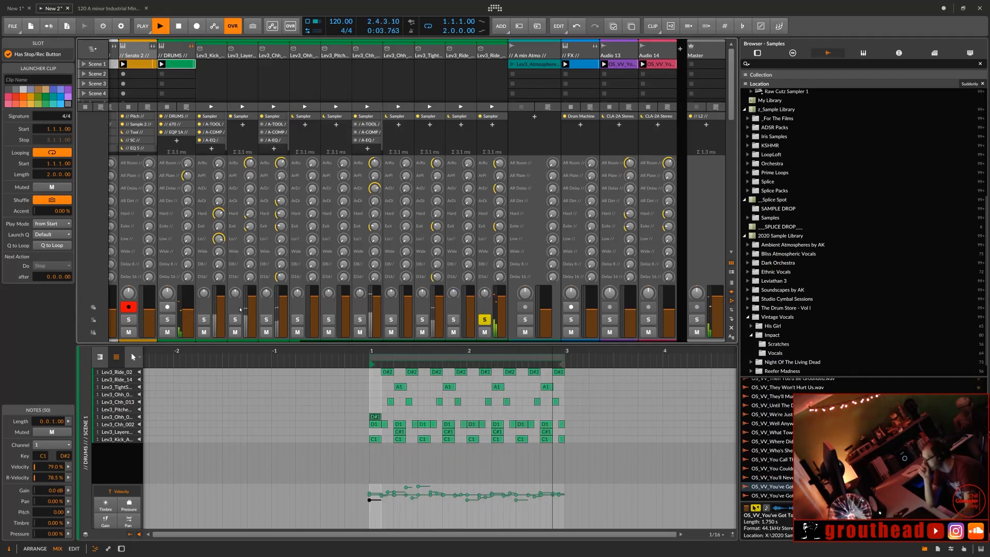
Step: Solo the Lev3_Layer chain to raise its AR Delay send, then clear all solos and collapse the DRUMS group
{"action": "left_click", "coordinate": [235, 319]}
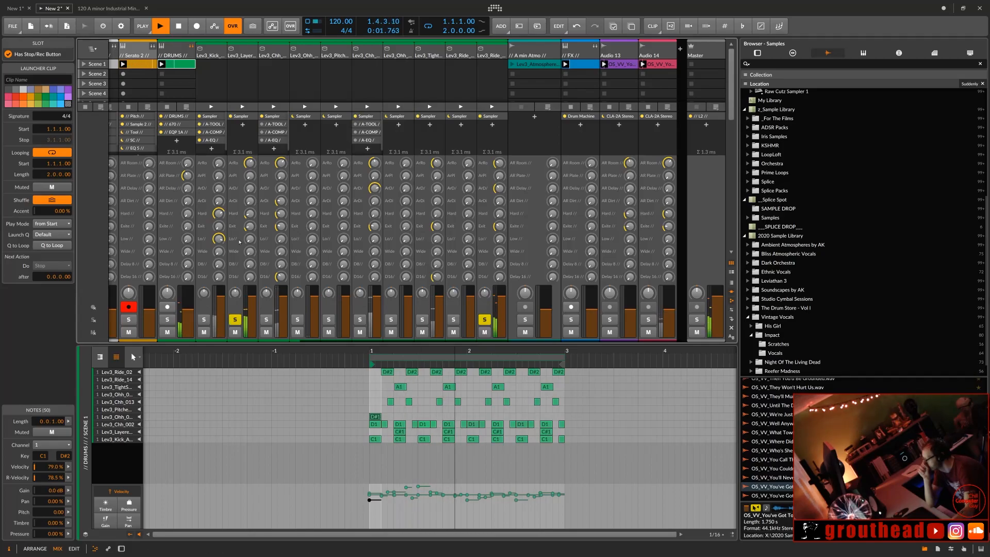
{"action": "left_click_drag", "start_coordinate": [253, 189], "coordinate": [251, 149]}
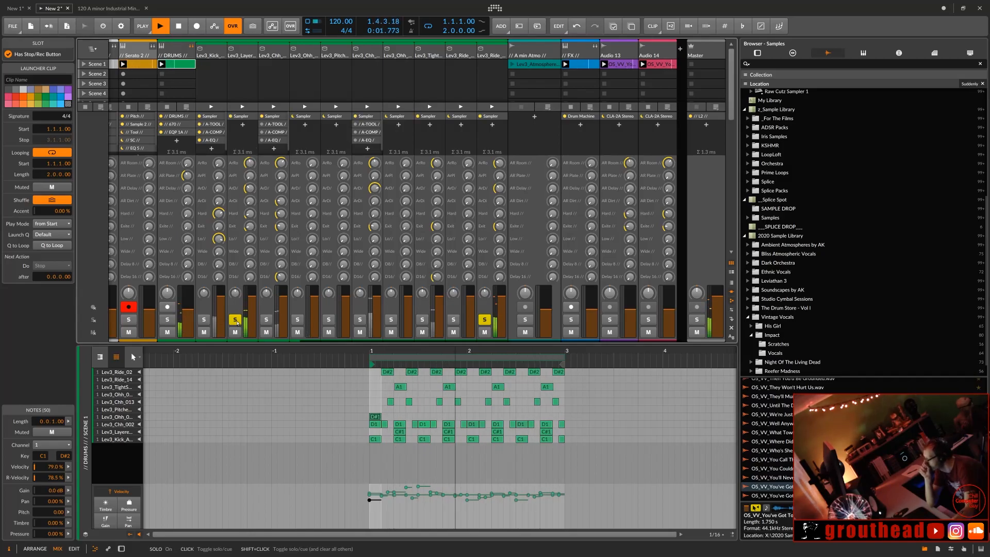
{"action": "left_click", "coordinate": [485, 320], "text": "shift"}
{"action": "left_click", "coordinate": [485, 320]}
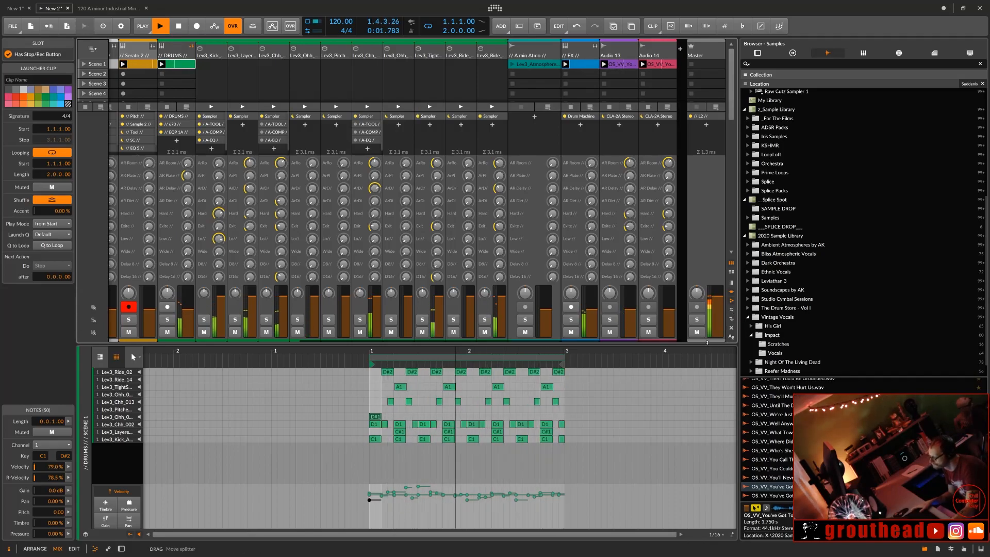
{"action": "left_click", "coordinate": [192, 46]}
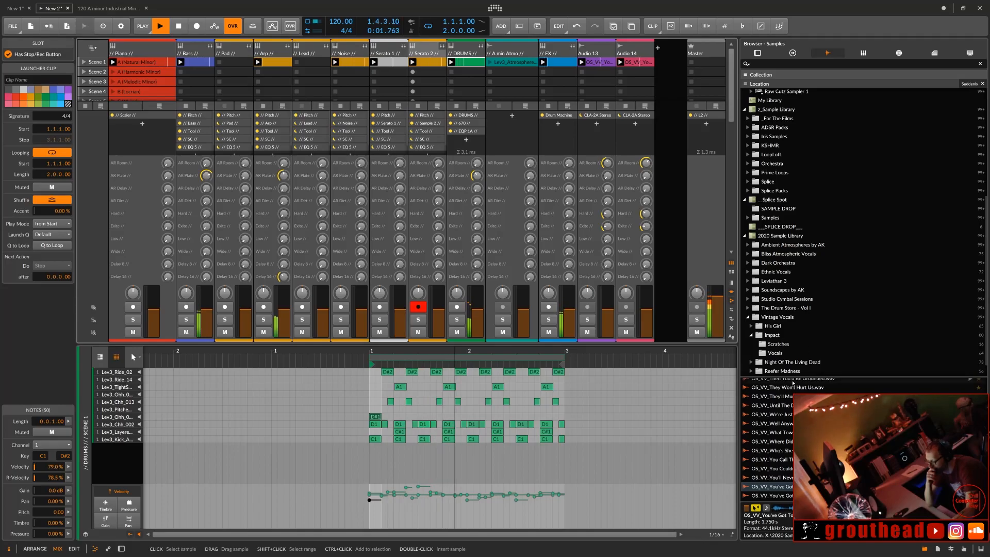
Step: Audition vocal samples from the Reefer Madness folder in Vintage Vocals while the scene plays
{"action": "scroll", "coordinate": [804, 372], "scroll_direction": "down", "scroll_amount": 1}
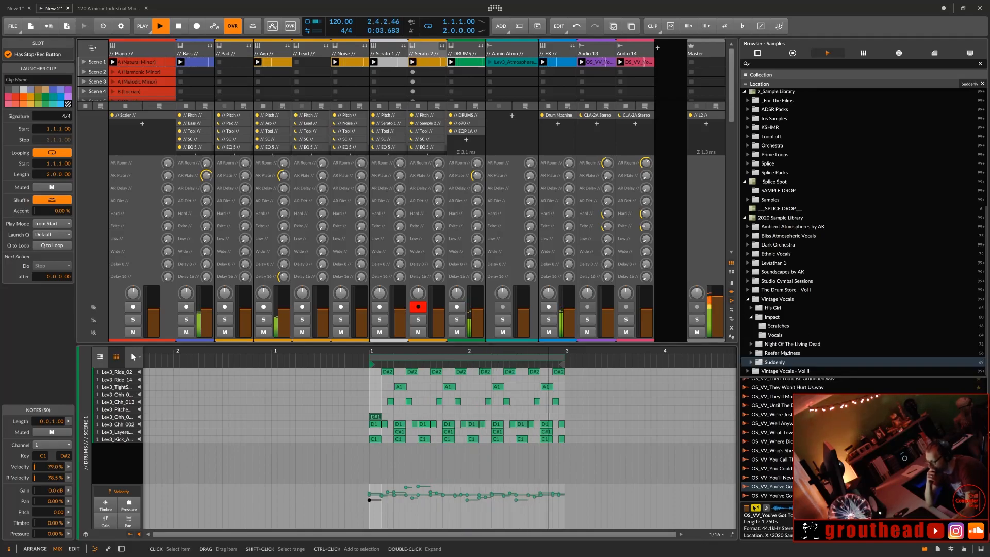
{"action": "left_click", "coordinate": [785, 354]}
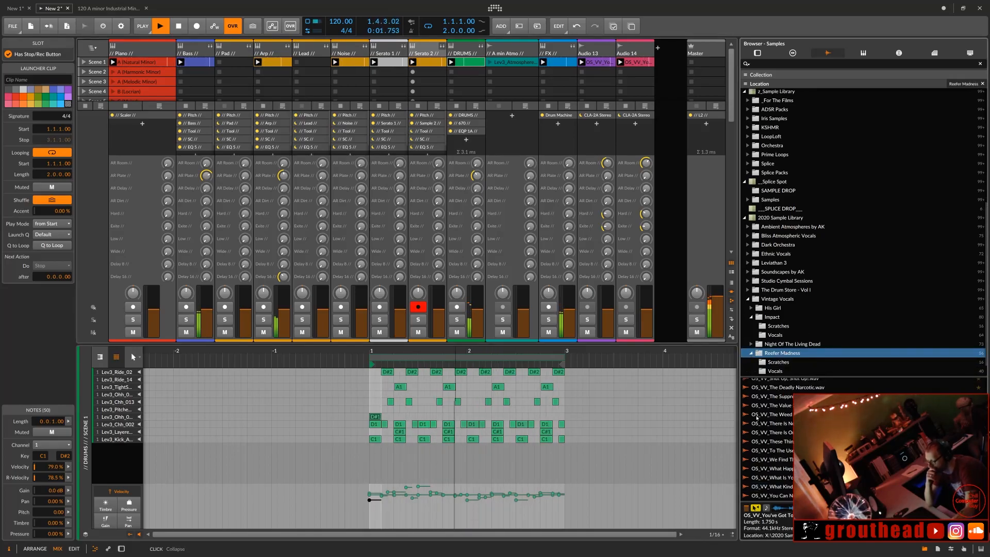
{"action": "left_click", "coordinate": [751, 355]}
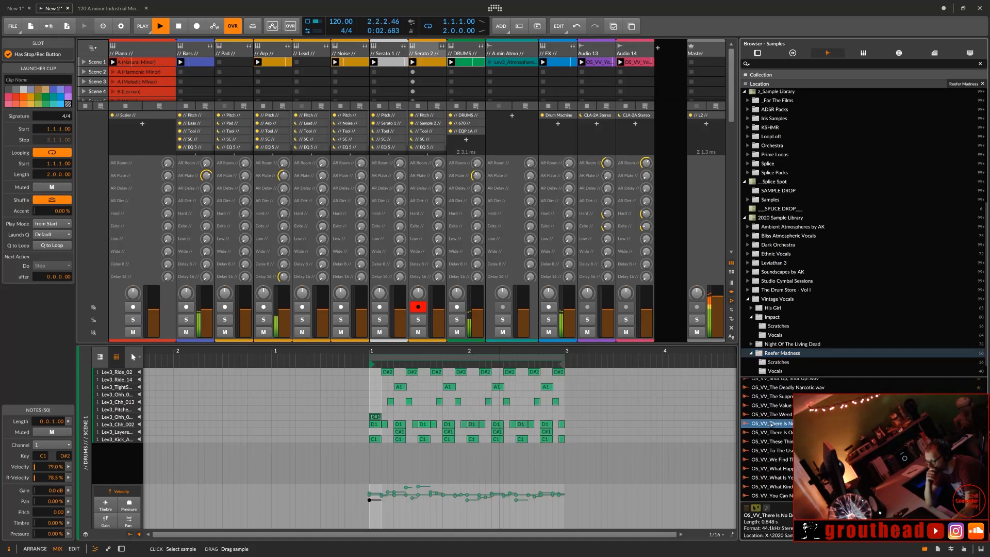
{"action": "left_click", "coordinate": [787, 397]}
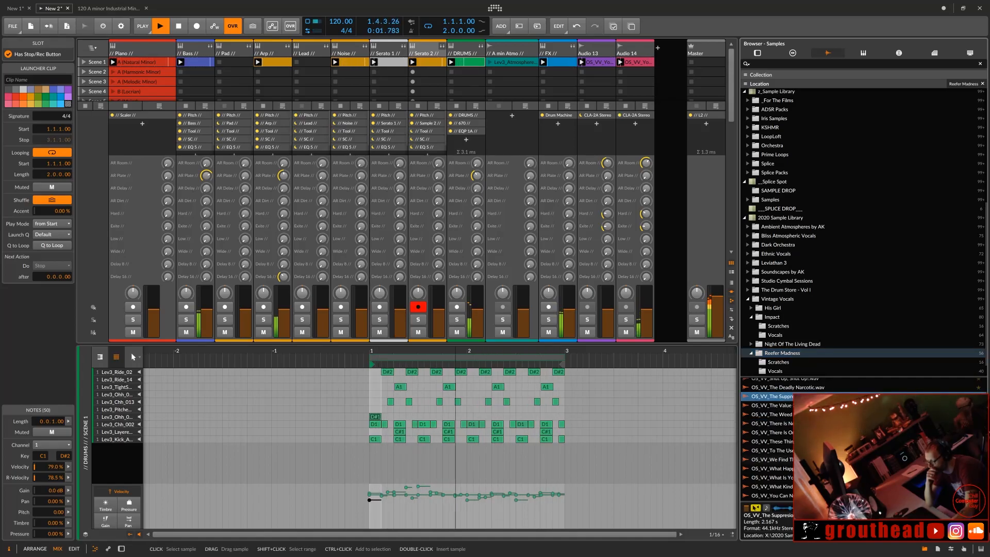
{"action": "left_click", "coordinate": [809, 487]}
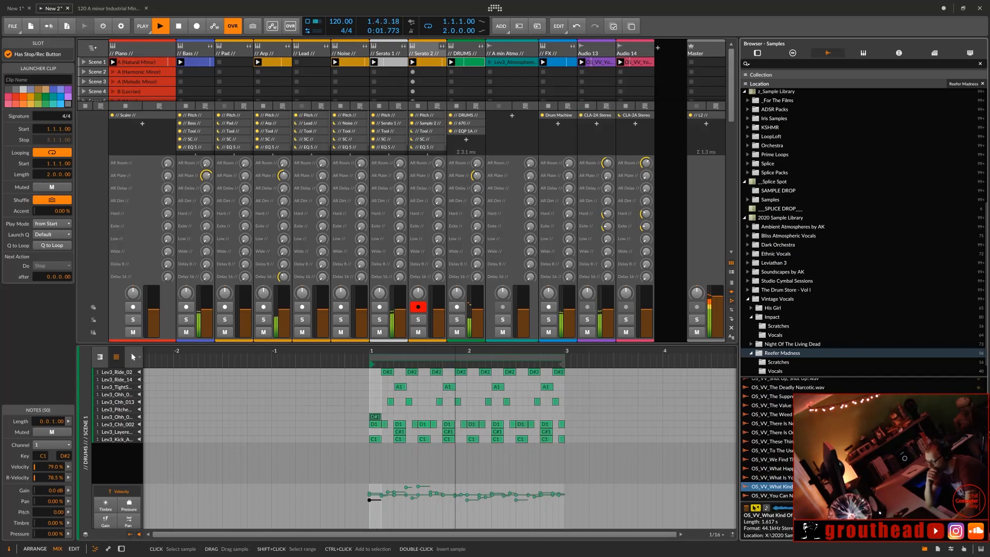
{"action": "left_click", "coordinate": [810, 495]}
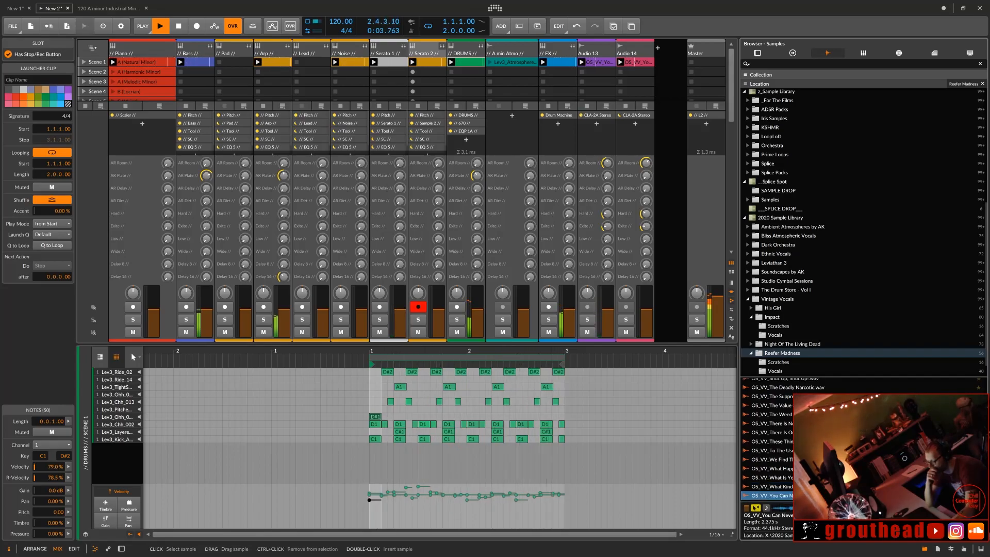
Step: Audition more Reefer Madness vocals and add OS_VV_I Could Become Momentarily Insane to Scene 1 on a new audio track after Audio 14
{"action": "scroll", "coordinate": [788, 493], "scroll_direction": "up", "scroll_amount": 5}
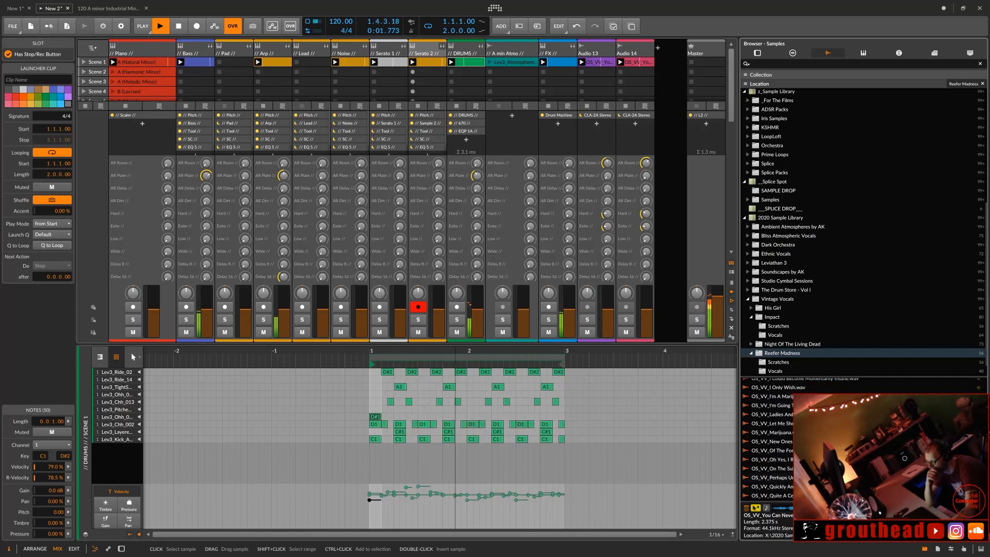
{"action": "left_click", "coordinate": [812, 405]}
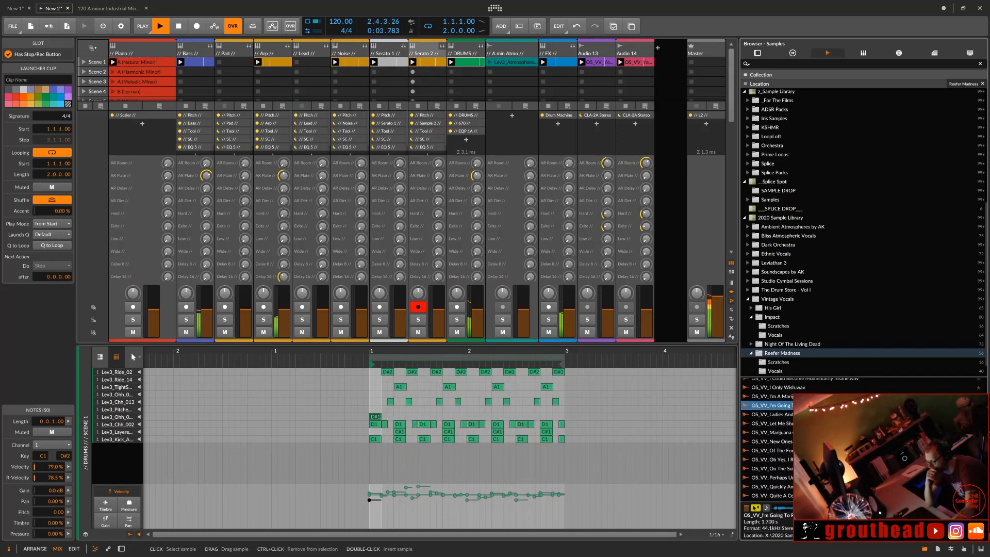
{"action": "scroll", "coordinate": [768, 439], "scroll_direction": "up", "scroll_amount": 3}
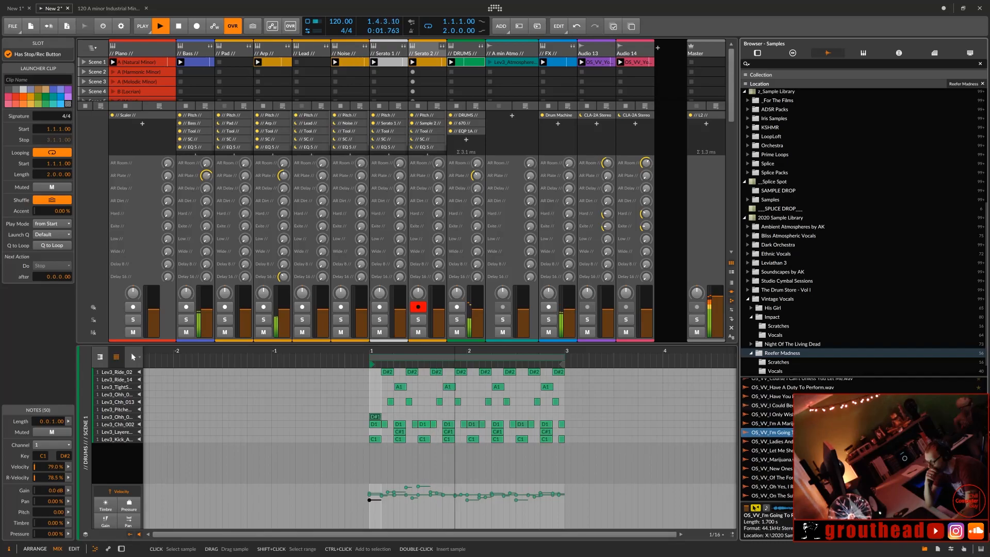
{"action": "left_click", "coordinate": [812, 432]}
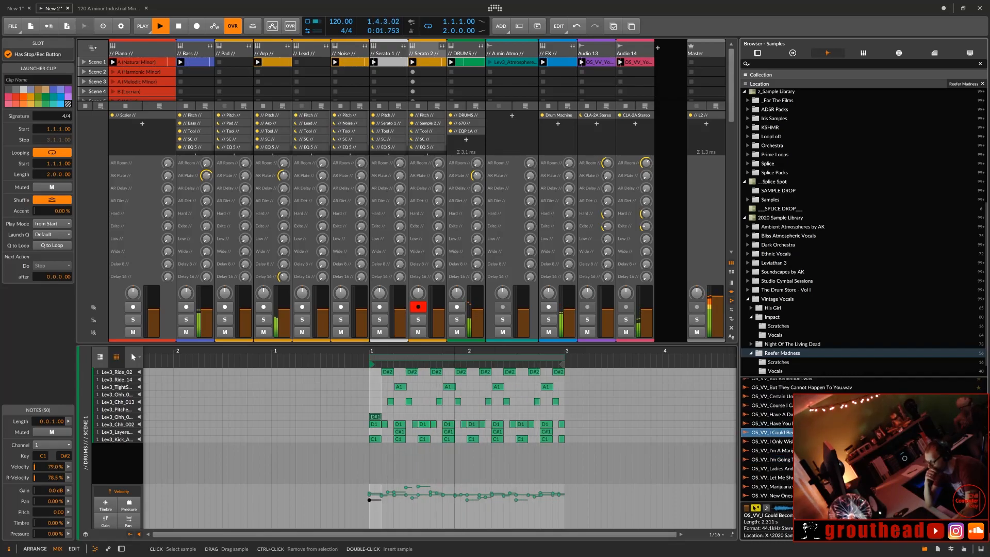
{"action": "scroll", "coordinate": [812, 432], "scroll_direction": "up", "scroll_amount": 2}
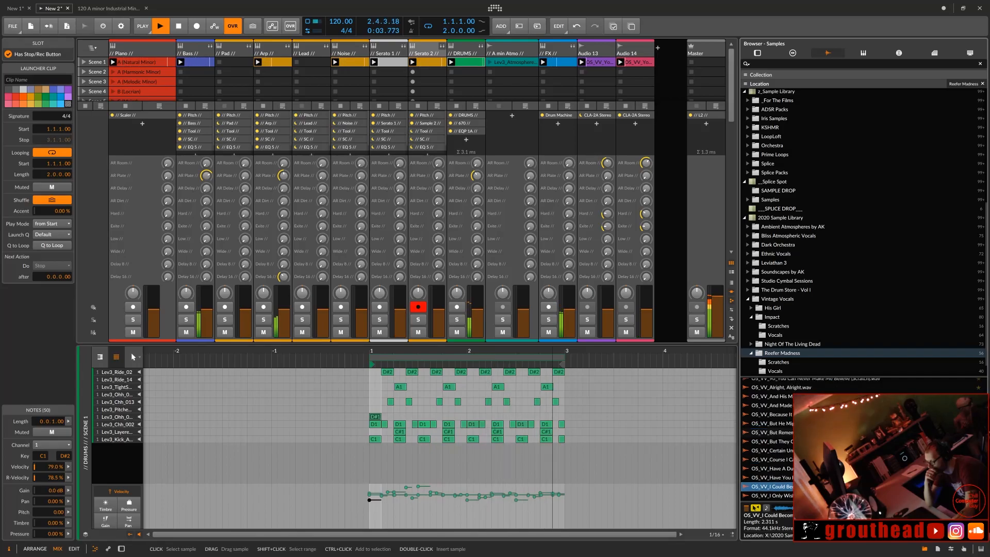
{"action": "scroll", "coordinate": [812, 432], "scroll_direction": "down", "scroll_amount": 1}
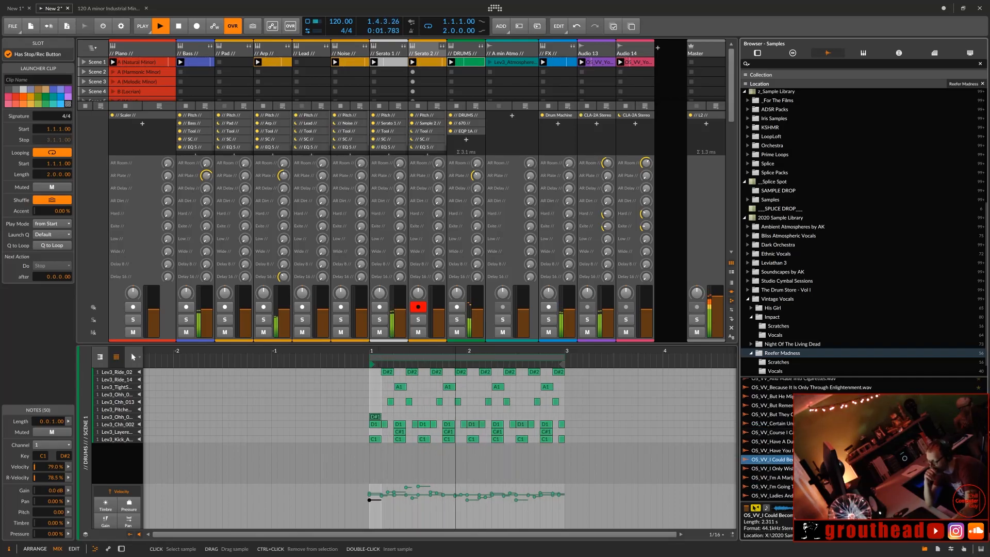
{"action": "left_click_drag", "start_coordinate": [771, 459], "coordinate": [669, 63]}
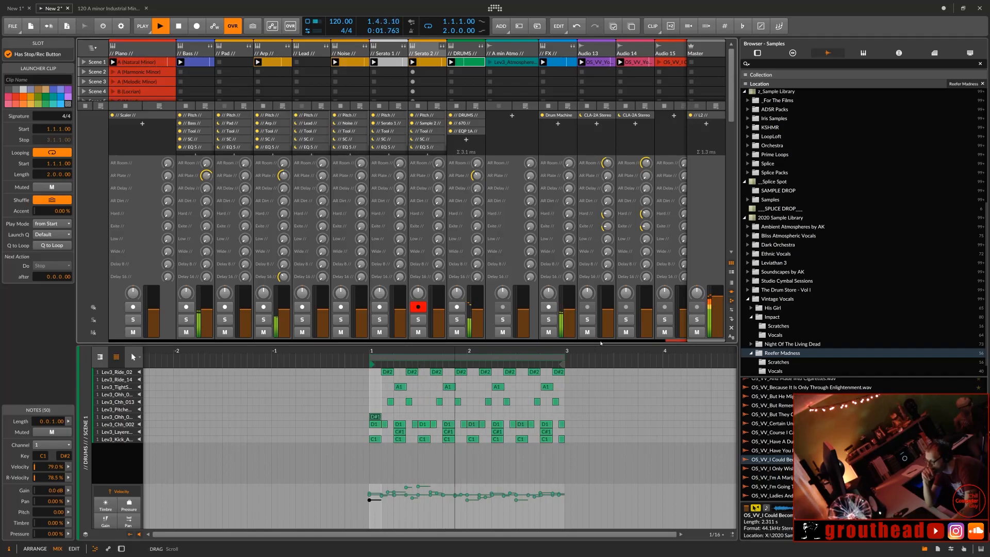
Step: Copy the CLA-2A Stereo compressor from the Audio 14 track to the Audio 15 track
{"action": "left_click_drag", "start_coordinate": [601, 341], "coordinate": [650, 342]}
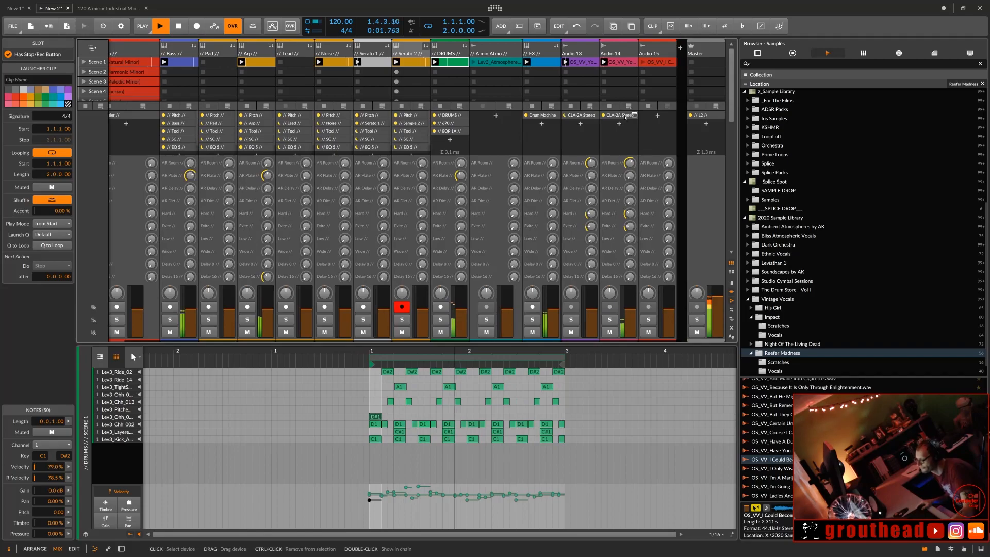
{"action": "left_click", "coordinate": [625, 118]}
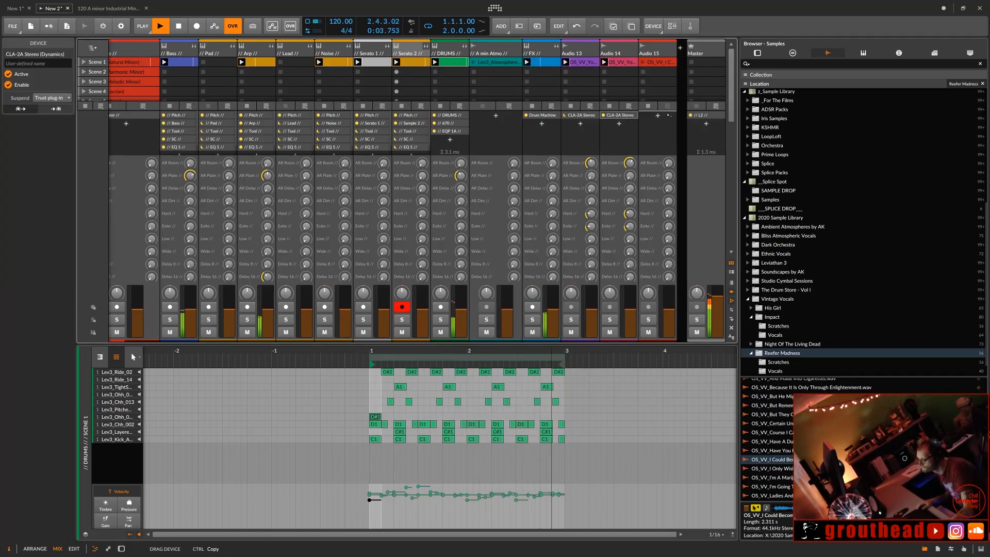
{"action": "left_click_drag", "start_coordinate": [668, 115], "coordinate": [663, 116]}
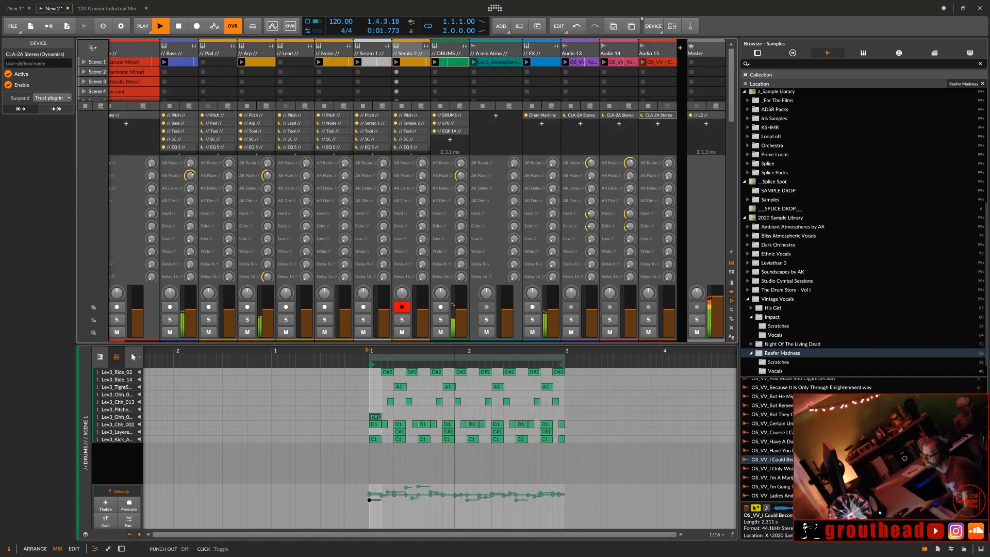
{"action": "left_click", "coordinate": [660, 62]}
{"action": "double_click", "coordinate": [660, 62]}
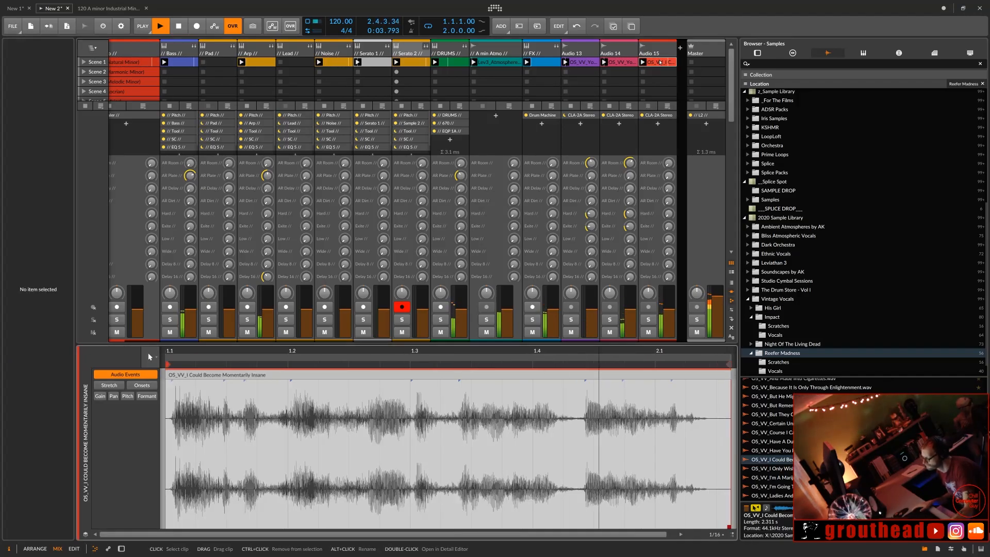
{"action": "left_click_drag", "start_coordinate": [603, 351], "coordinate": [336, 409]}
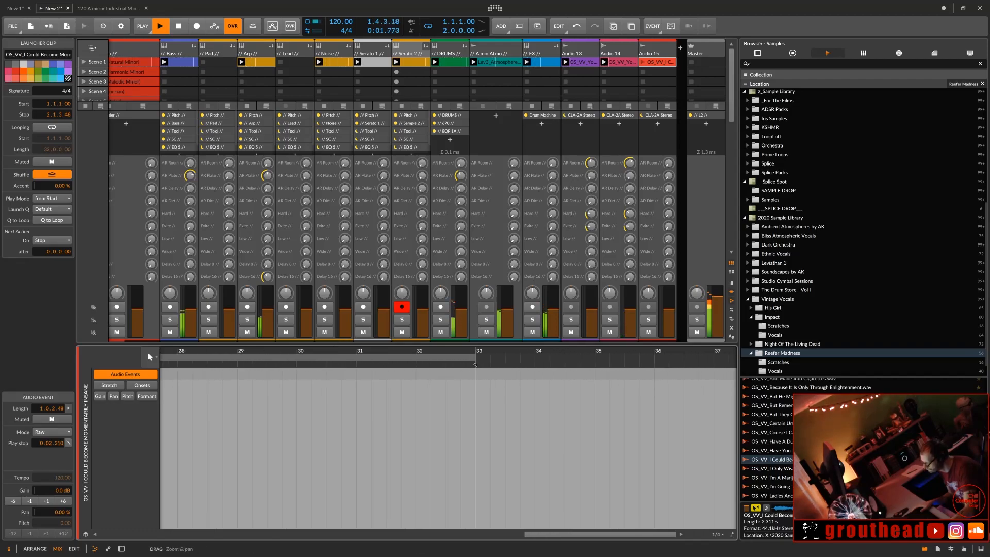
{"action": "left_click", "coordinate": [476, 365]}
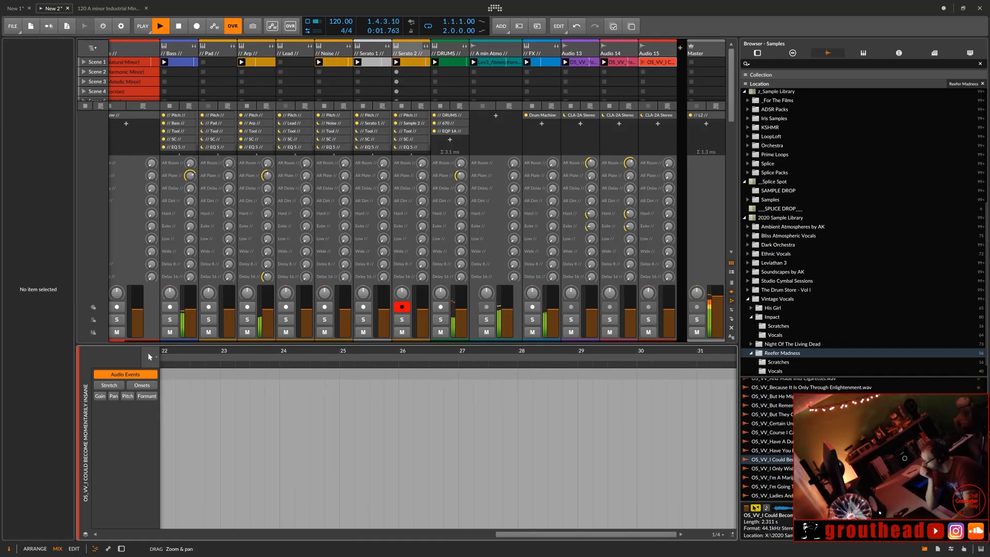
Step: Extend the Audio 15 vocal clip to stop at 33.1.1 and move its audio event to start at 4.1.1
{"action": "left_click", "coordinate": [653, 63]}
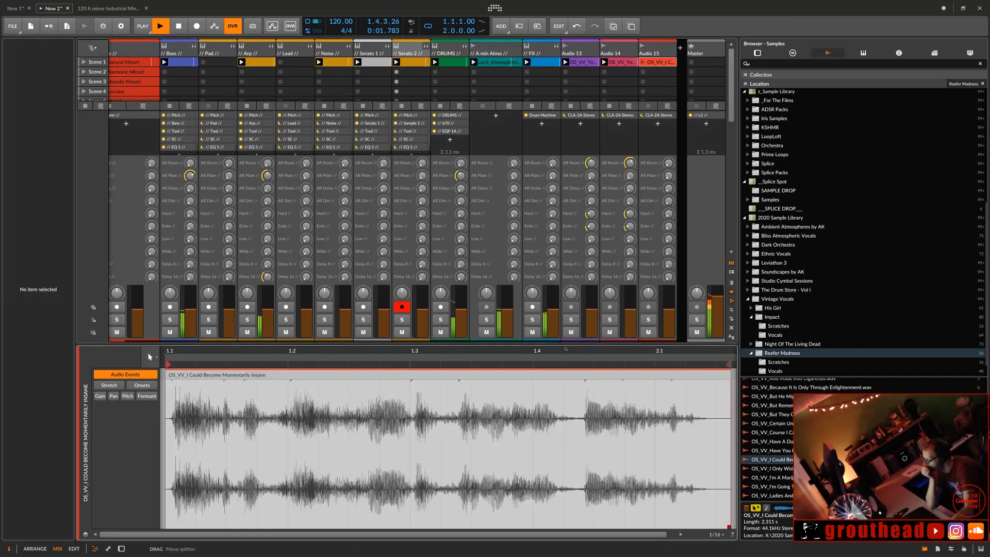
{"action": "key", "text": "minus"}
{"action": "key", "text": "minus"}
{"action": "key", "text": "minus"}
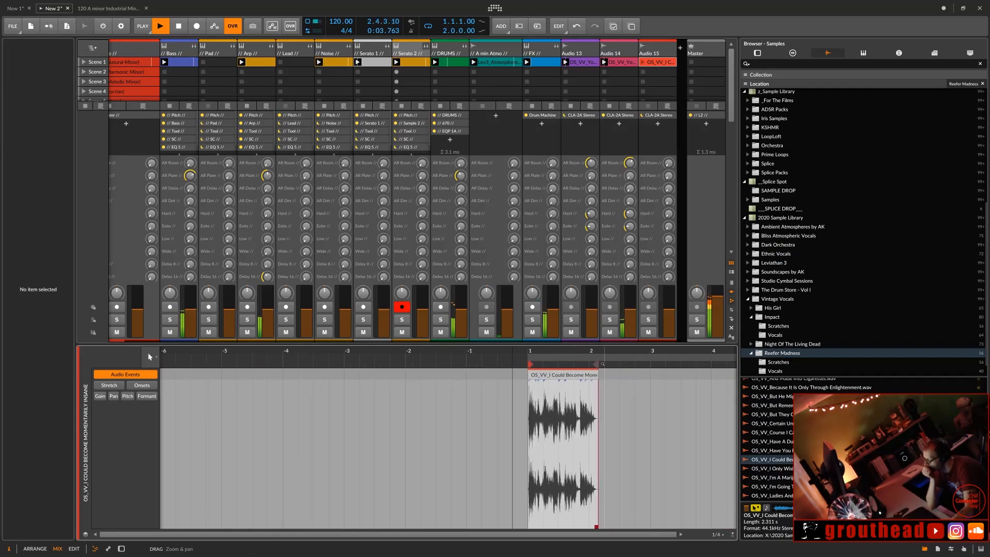
{"action": "mouse_move", "coordinate": [597, 364]}
{"action": "left_mouse_down"}
{"action": "mouse_move", "coordinate": [717, 361]}
{"action": "mouse_move", "coordinate": [726, 372]}
{"action": "mouse_move", "coordinate": [754, 362]}
{"action": "left_mouse_up"}
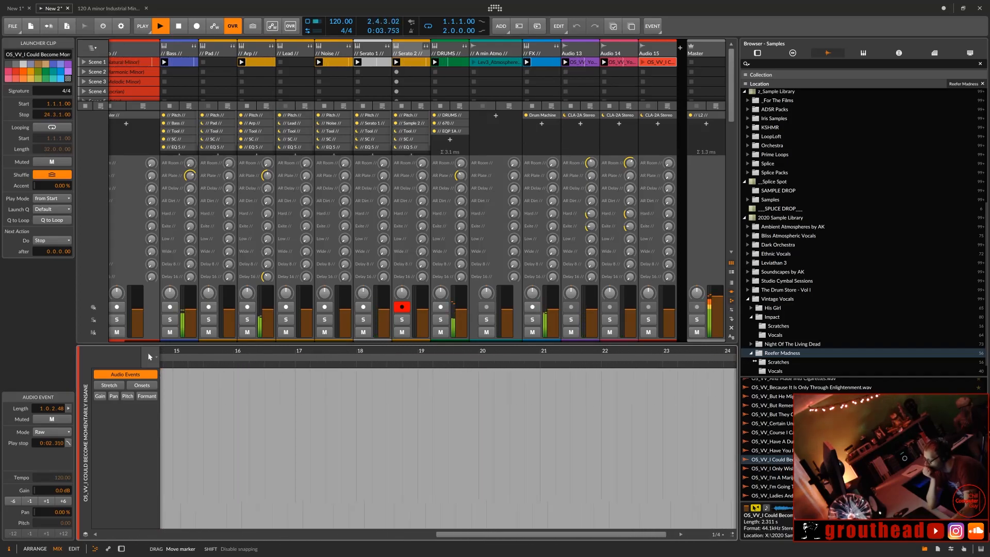
{"action": "left_click_drag", "start_coordinate": [753, 362], "coordinate": [548, 411]}
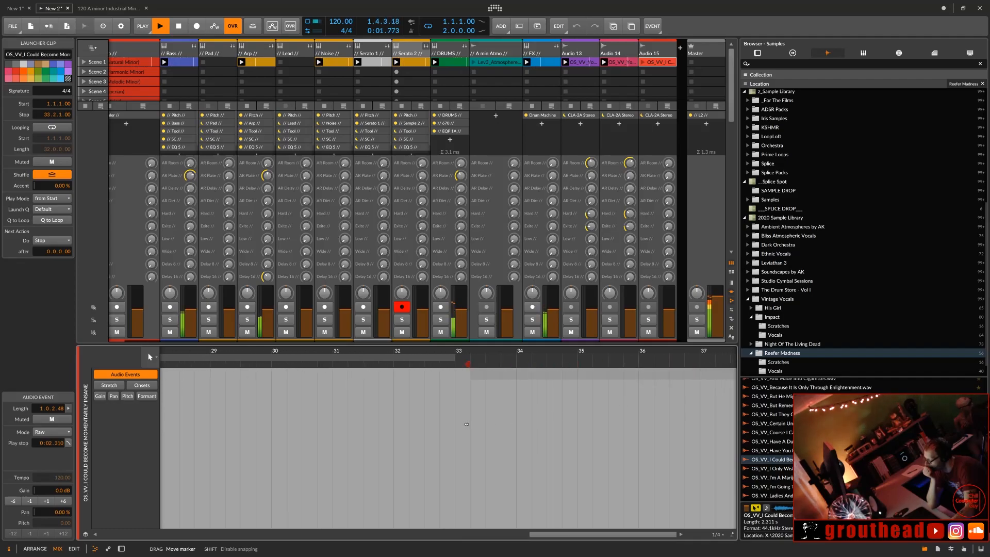
{"action": "left_click_drag", "start_coordinate": [455, 428], "coordinate": [453, 427]}
{"action": "left_click_drag", "start_coordinate": [345, 351], "coordinate": [452, 351]}
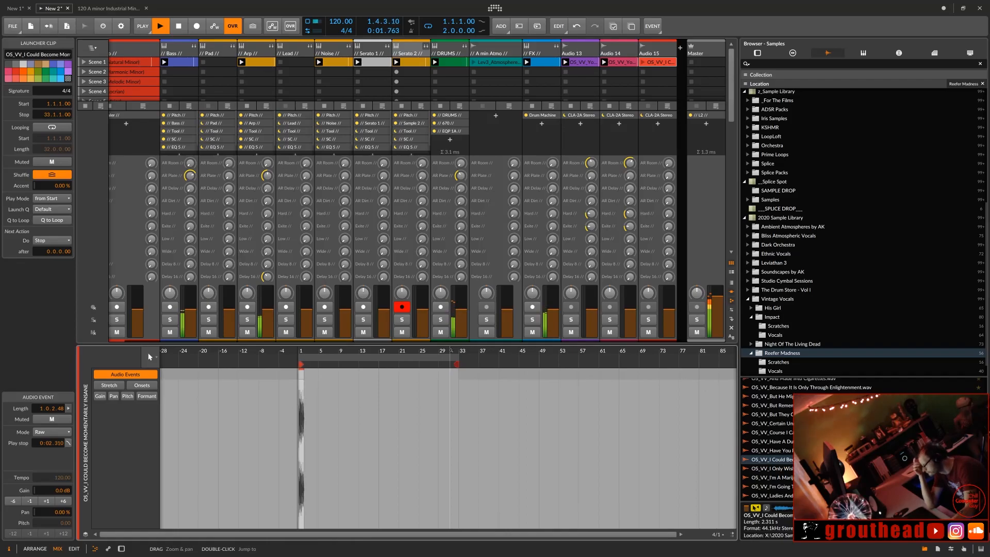
{"action": "left_click_drag", "start_coordinate": [297, 353], "coordinate": [300, 386]}
{"action": "left_click_drag", "start_coordinate": [408, 377], "coordinate": [568, 373]}
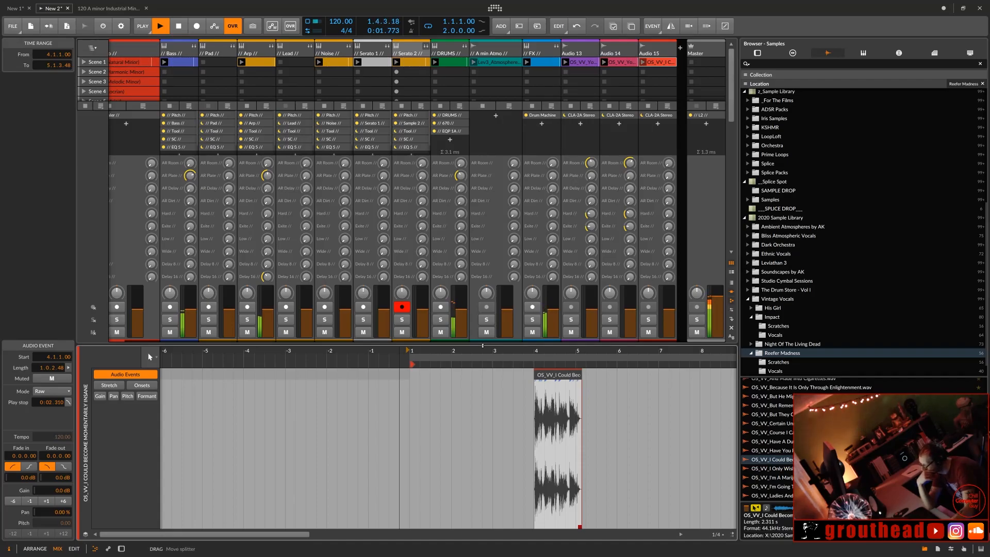
Step: Raise the AR Room, Hard and Exite sends on the Audio 15 vocal track
{"action": "left_click_drag", "start_coordinate": [669, 164], "coordinate": [669, 153]}
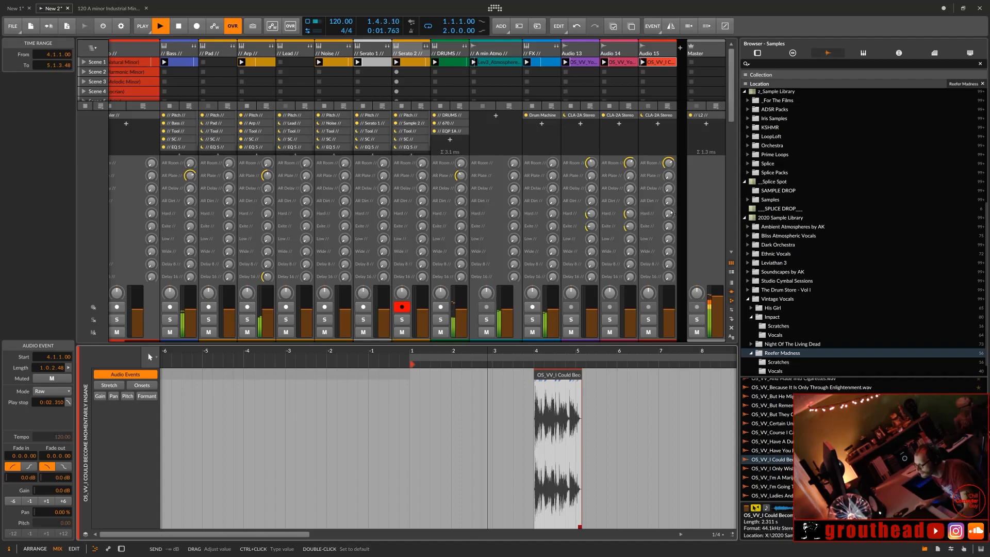
{"action": "mouse_move", "coordinate": [669, 214]}
{"action": "left_mouse_down"}
{"action": "mouse_move", "coordinate": [669, 200]}
{"action": "mouse_move", "coordinate": [669, 211]}
{"action": "left_mouse_up"}
{"action": "mouse_move", "coordinate": [669, 214]}
{"action": "left_click", "coordinate": [661, 62]}
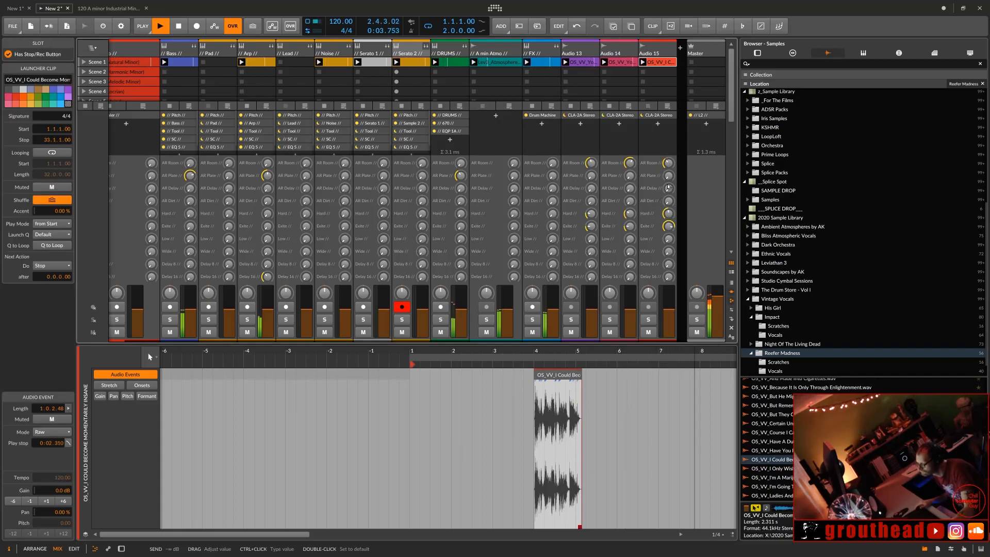
{"action": "left_click_drag", "start_coordinate": [670, 213], "coordinate": [670, 209]}
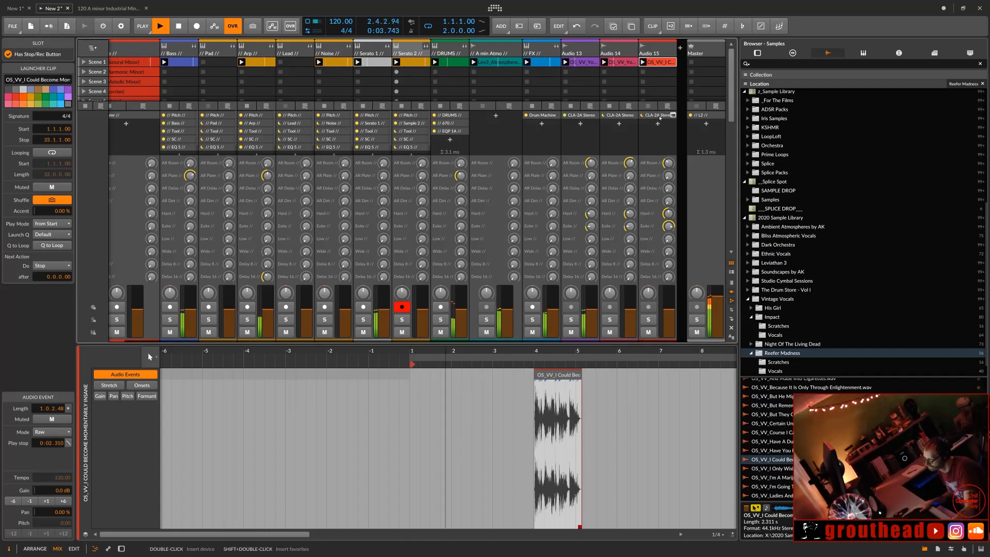
Step: Raise the gain of the CLA-2A compressor on Audio 15 to about 62.5 and relaunch its vocal clip
{"action": "left_click", "coordinate": [658, 115]}
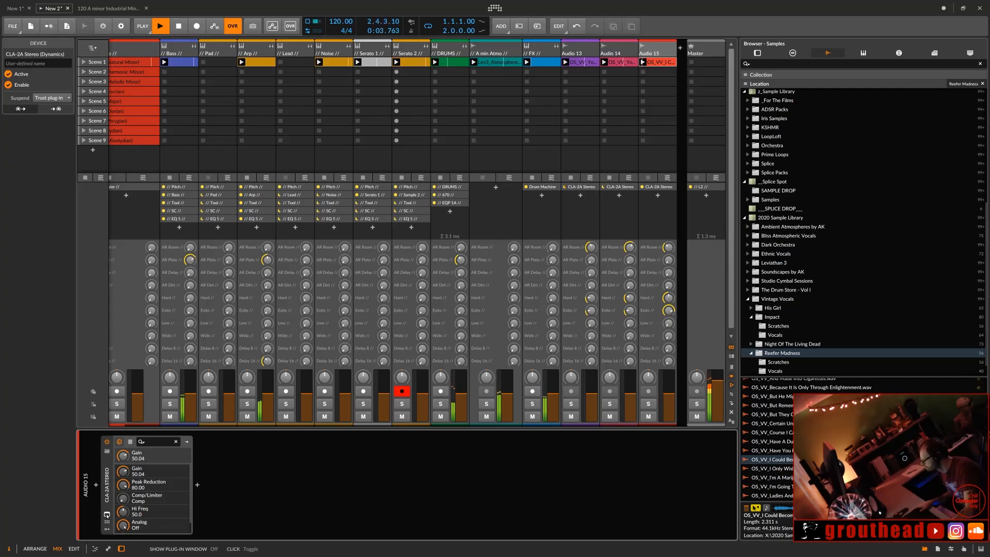
{"action": "left_click", "coordinate": [107, 515]}
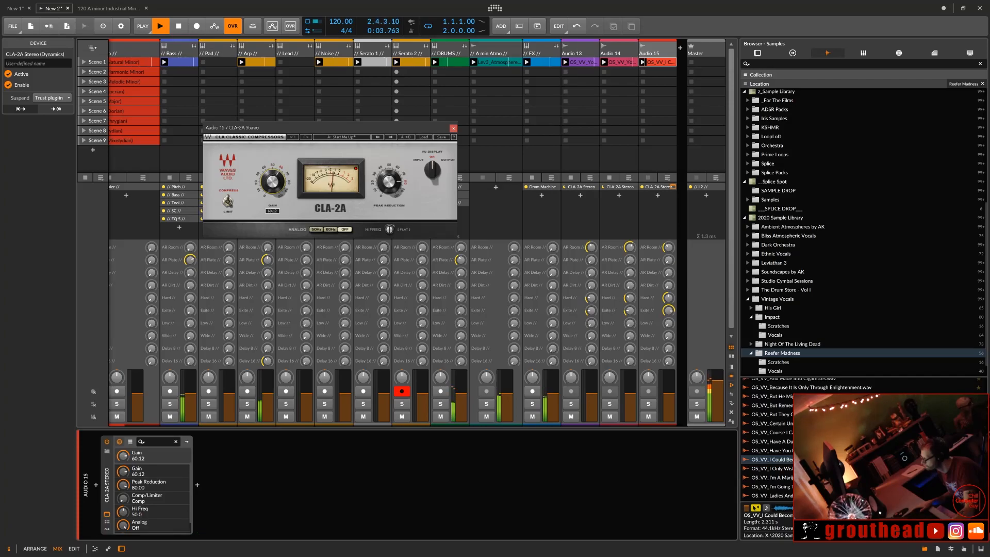
{"action": "left_click_drag", "start_coordinate": [272, 181], "coordinate": [272, 181]}
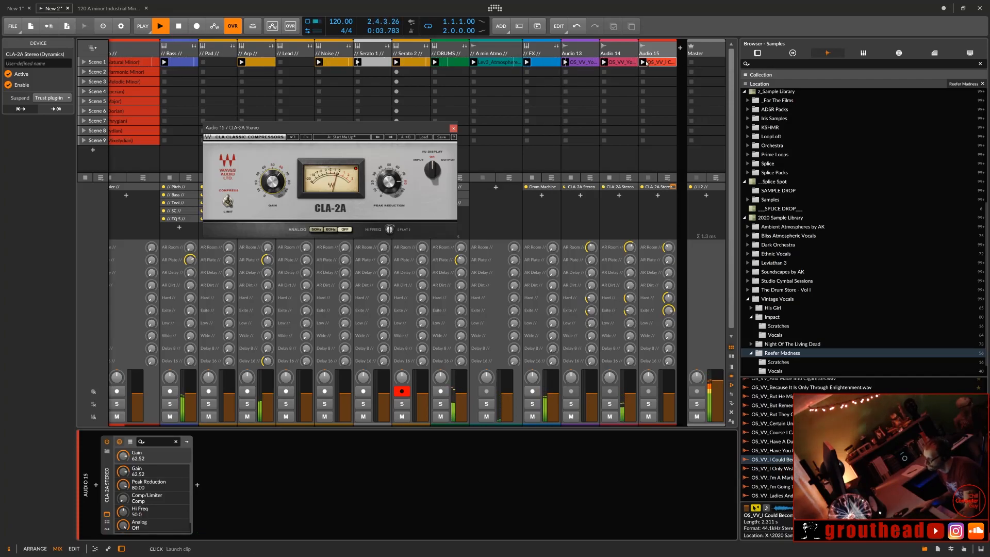
{"action": "left_click", "coordinate": [643, 62]}
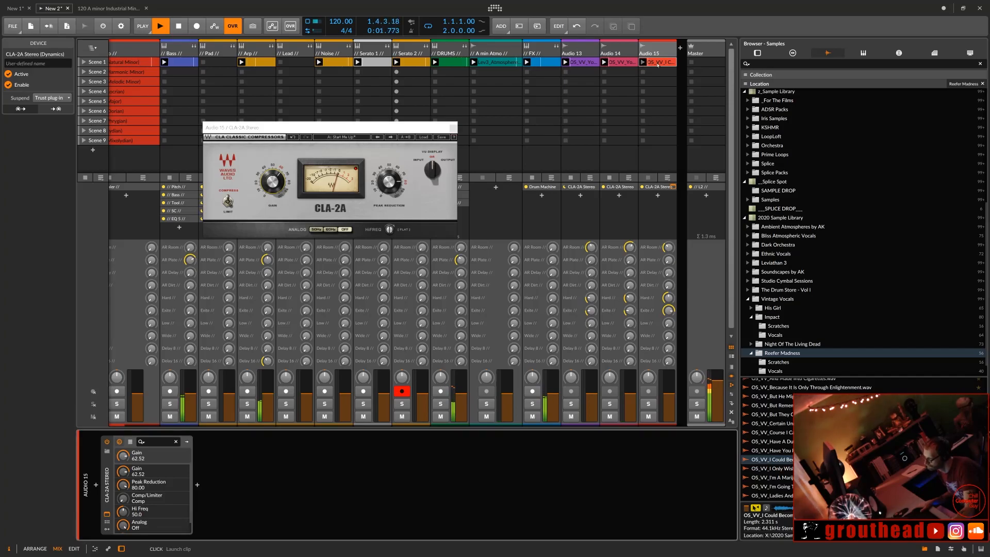
Step: Readjust the CLA-2A gain on Audio 15 and play its vocal clip from bar 3, just before the audio event
{"action": "double_click", "coordinate": [655, 62]}
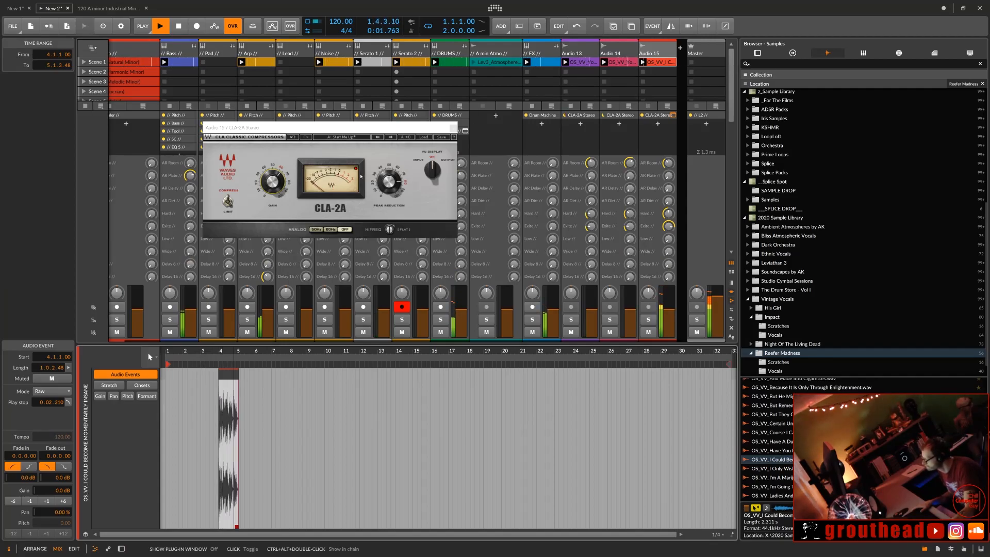
{"action": "left_click", "coordinate": [279, 182]}
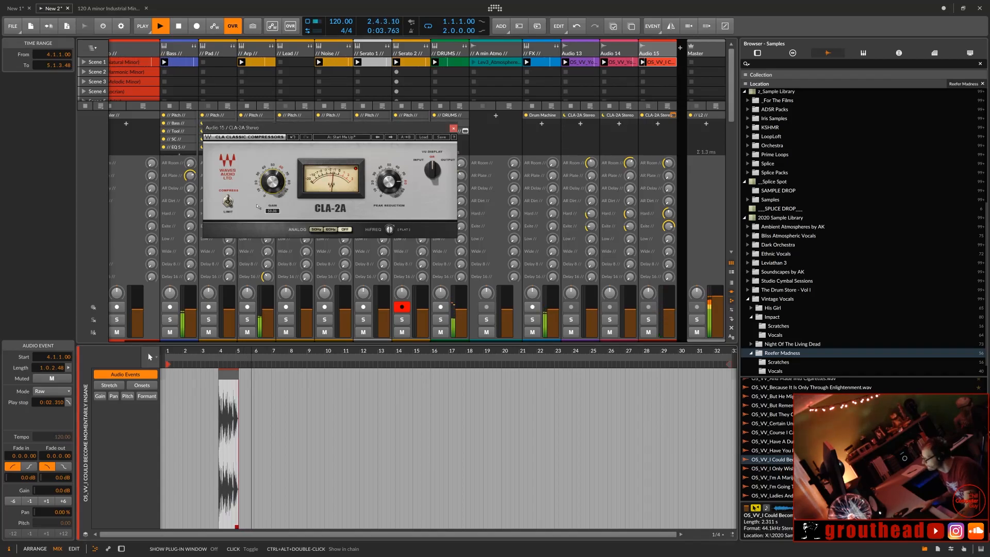
{"action": "left_click", "coordinate": [207, 357]}
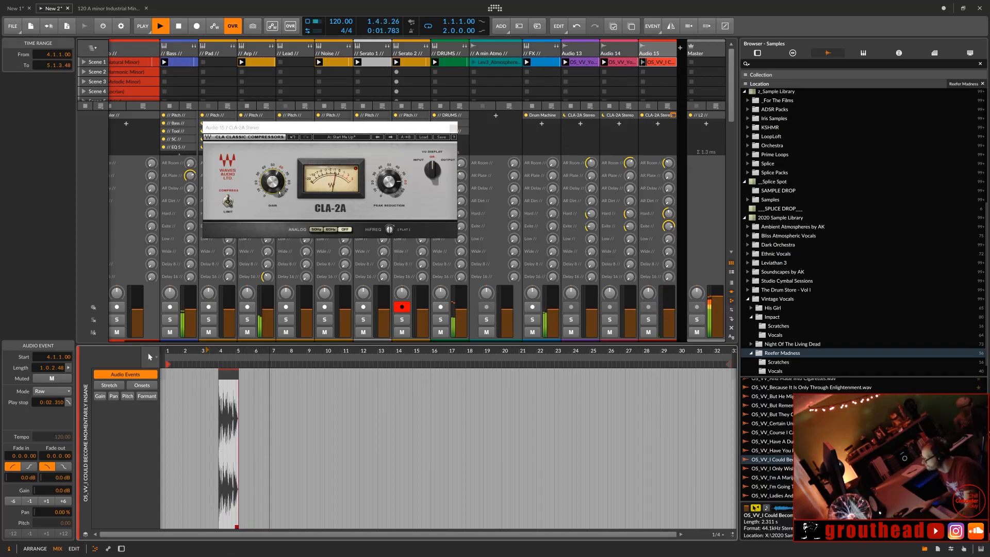
Step: Raise the Delay 16 send on the Audio 15 vocal track and fine-tune its amount
{"action": "mouse_move", "coordinate": [276, 184]}
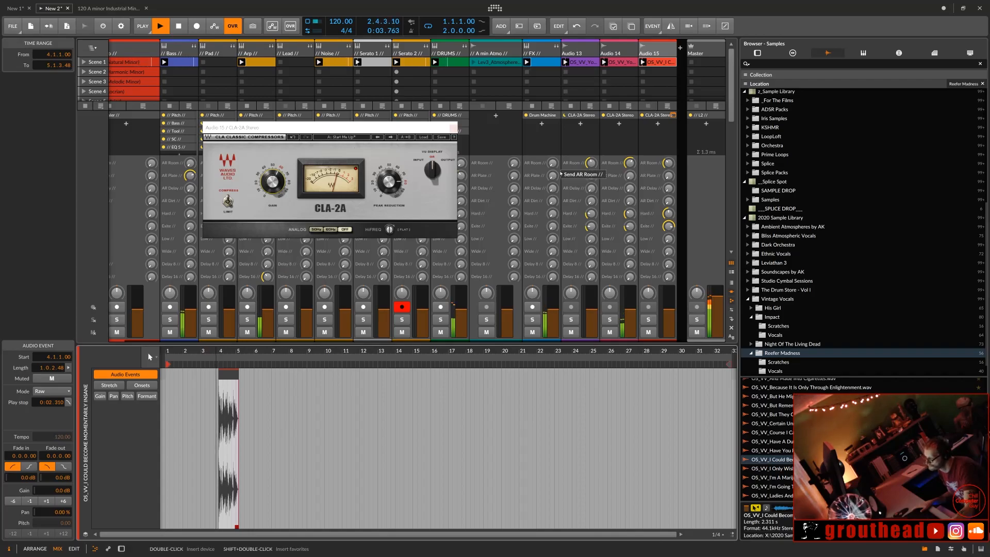
{"action": "mouse_move", "coordinate": [672, 278]}
{"action": "left_mouse_down"}
{"action": "mouse_move", "coordinate": [673, 222]}
{"action": "mouse_move", "coordinate": [672, 258]}
{"action": "left_mouse_up"}
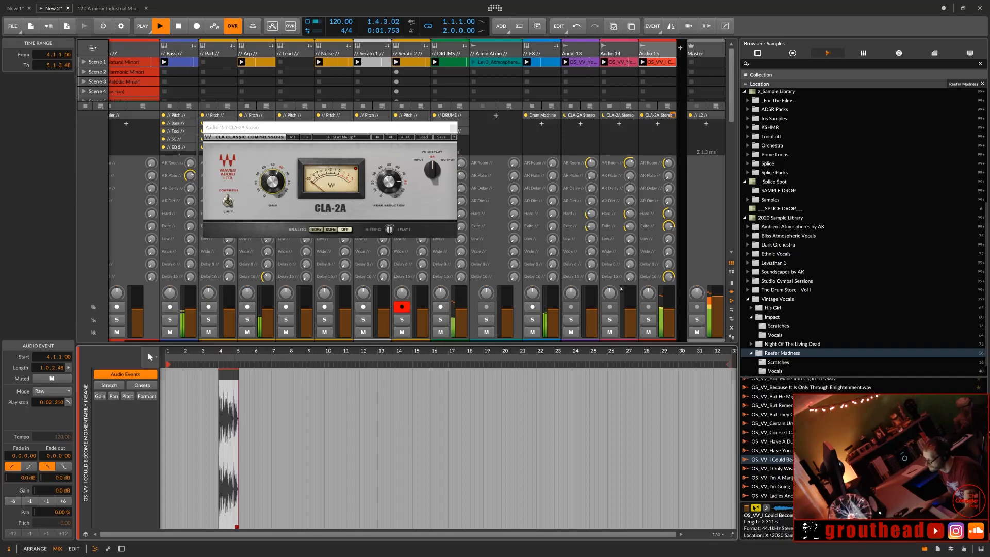
{"action": "left_click_drag", "start_coordinate": [667, 278], "coordinate": [667, 288]}
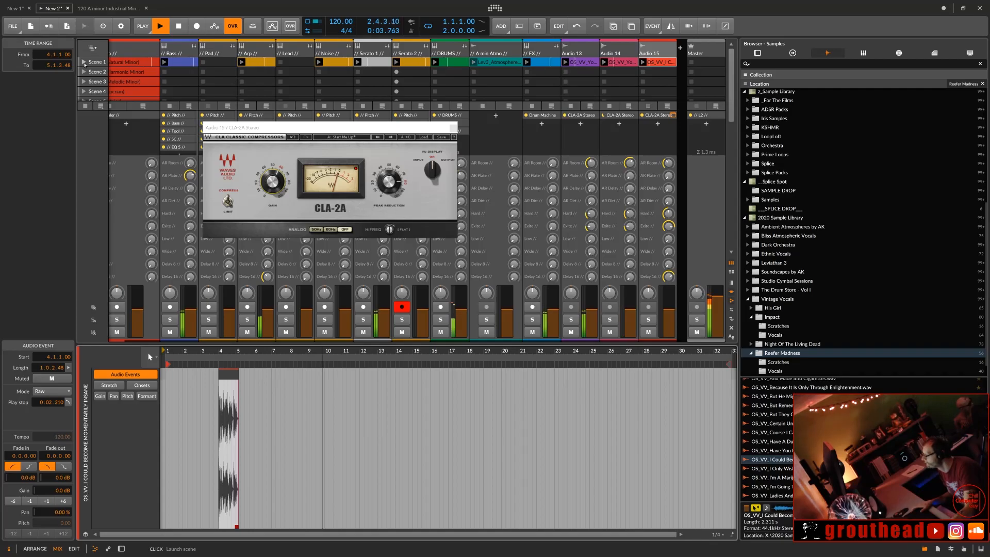
Step: Turn on looping for the Lev3_Atmosphere clip on the A min Atmo track and close the CLA-2A window
{"action": "left_click", "coordinate": [497, 53]}
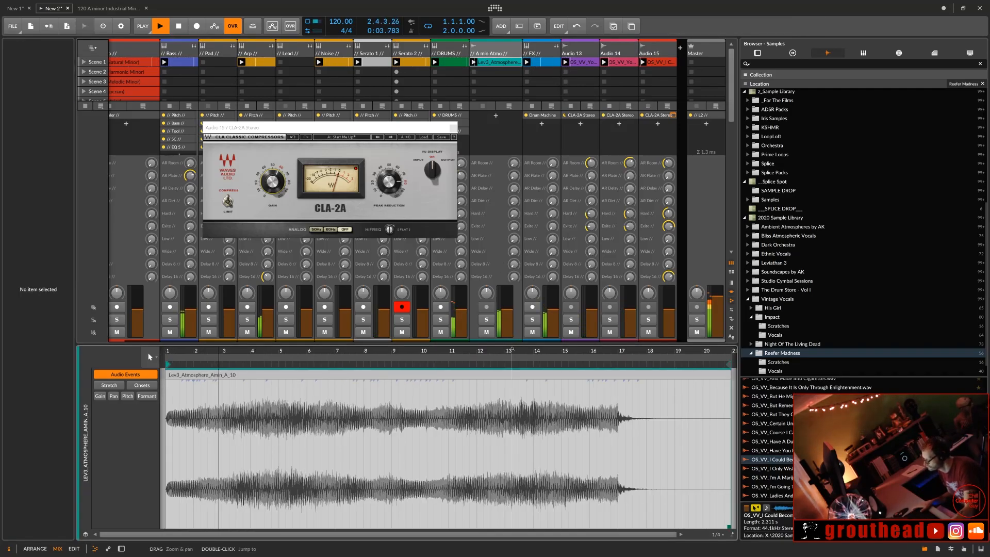
{"action": "left_click", "coordinate": [490, 63]}
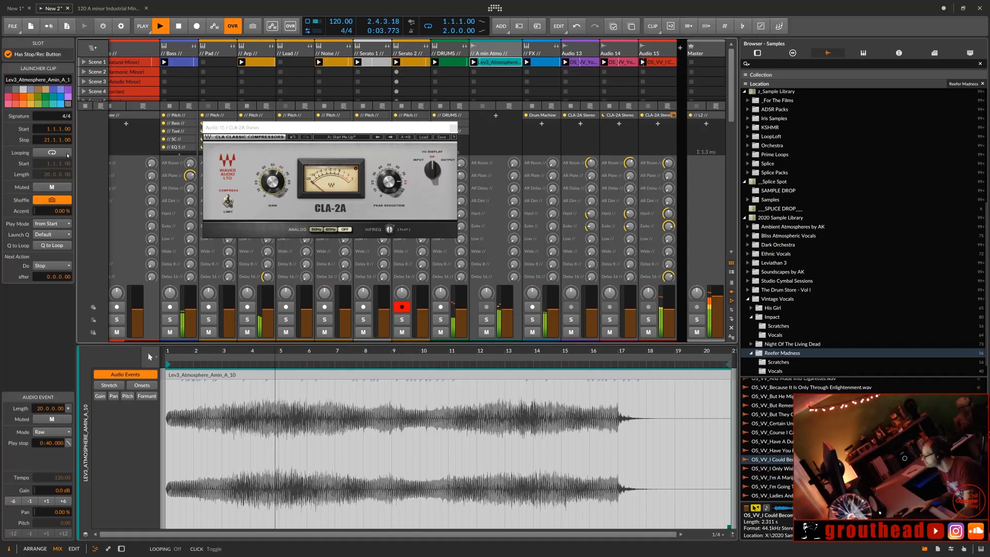
{"action": "left_click", "coordinate": [51, 153]}
{"action": "mouse_move", "coordinate": [440, 348]}
{"action": "left_mouse_down"}
{"action": "mouse_move", "coordinate": [479, 348]}
{"action": "mouse_move", "coordinate": [447, 348]}
{"action": "left_mouse_up"}
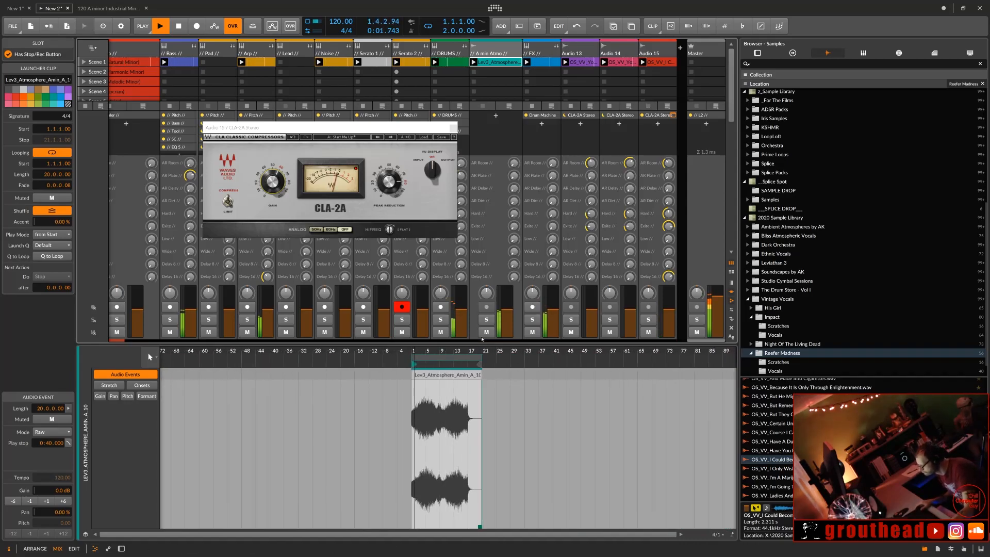
{"action": "left_click", "coordinate": [454, 128]}
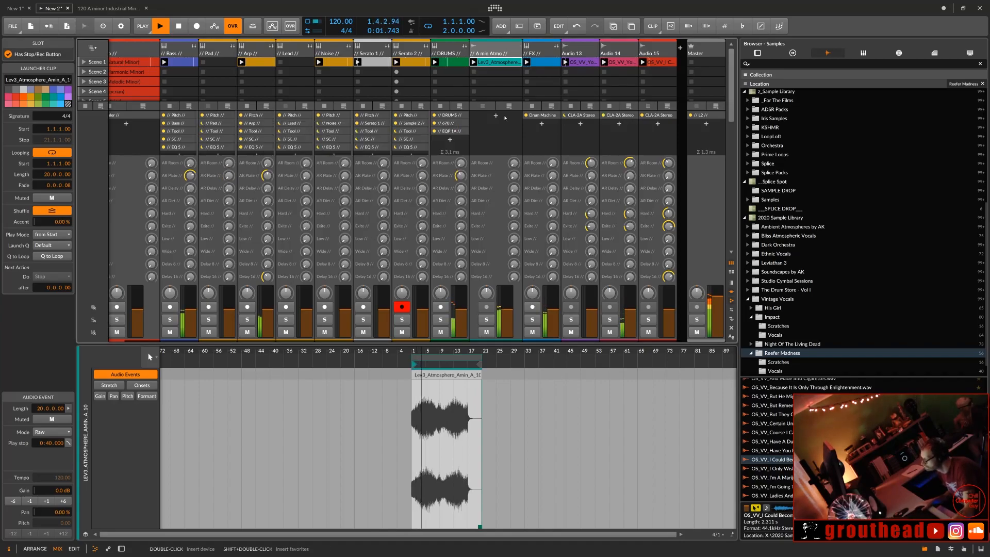
Step: Copy the Tool, SC and EQ 5 devices from Serato 1 to the A min Atmo, FX and Audio 13 tracks
{"action": "left_click", "coordinate": [375, 141]}
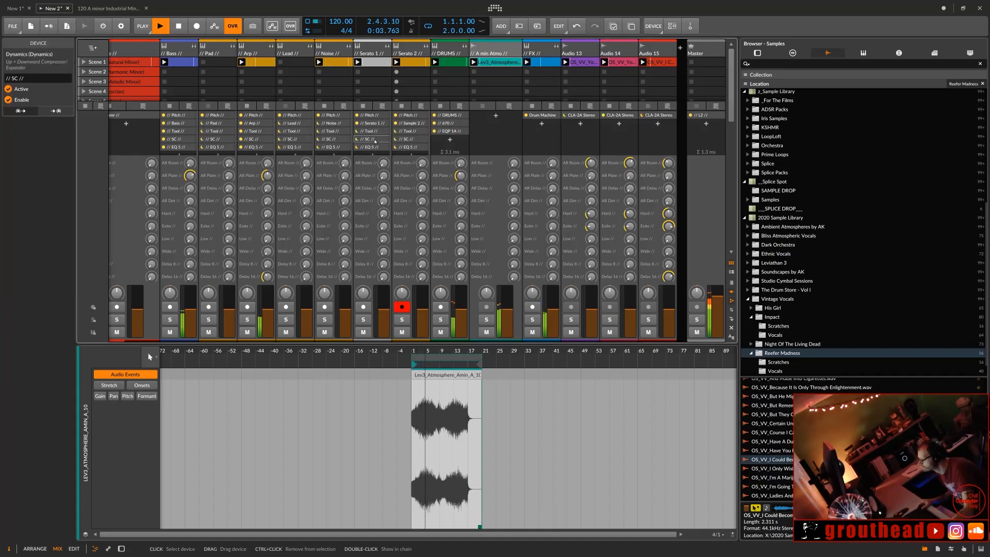
{"action": "double_click", "coordinate": [375, 141]}
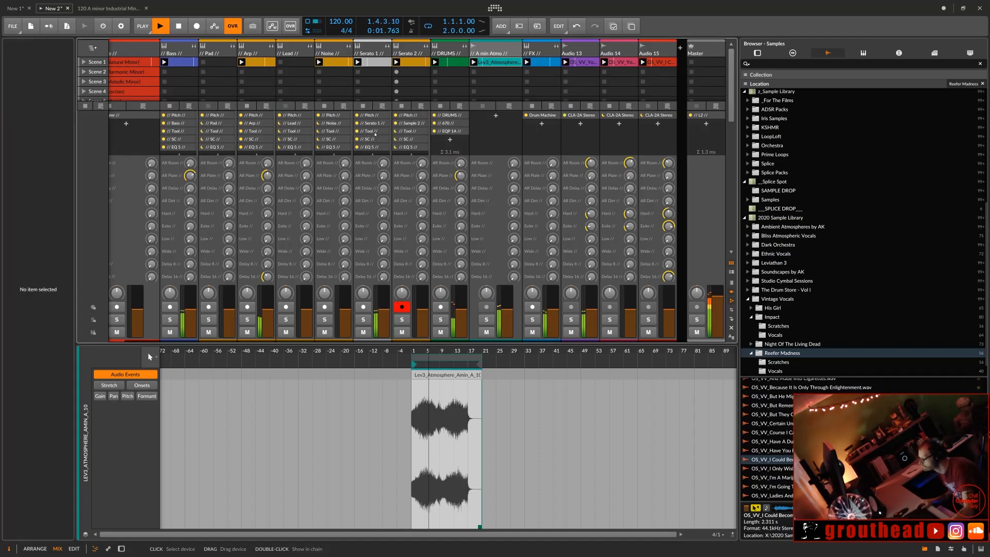
{"action": "left_click", "coordinate": [374, 132]}
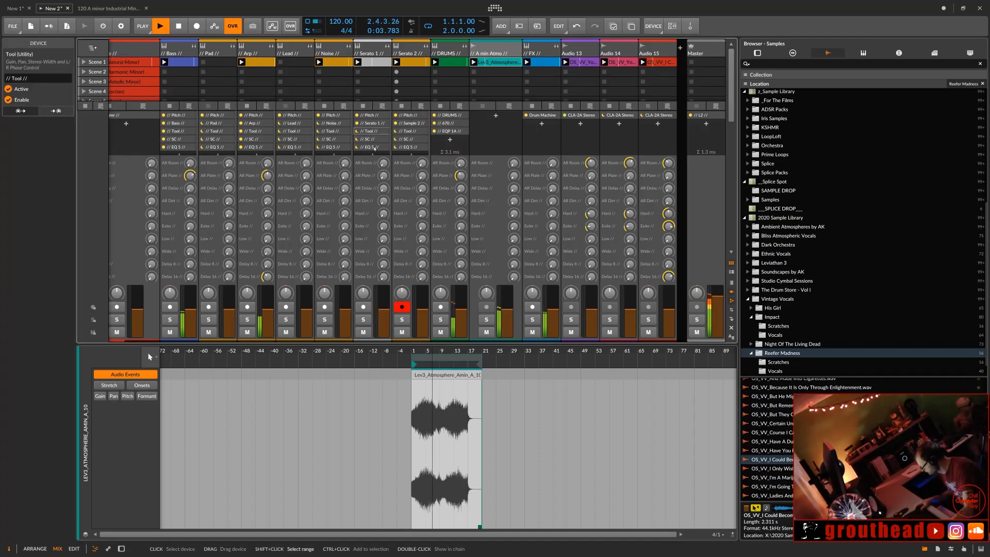
{"action": "left_click", "coordinate": [375, 148], "text": "shift"}
{"action": "left_click_drag", "start_coordinate": [383, 132], "coordinate": [588, 123]}
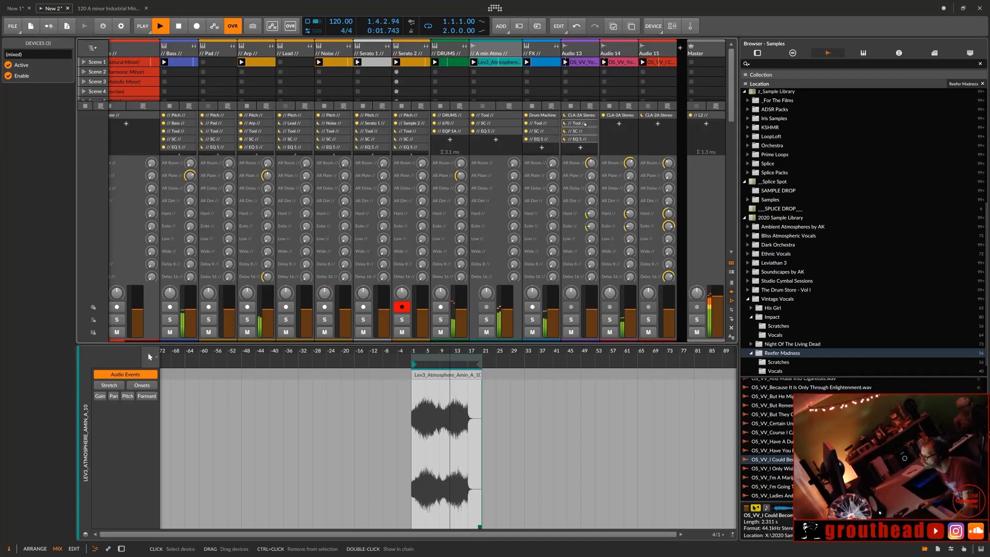
Step: Disable the copied Tool, SC and EQ 5 devices on the Audio 13 and FX tracks
{"action": "left_click", "coordinate": [565, 139]}
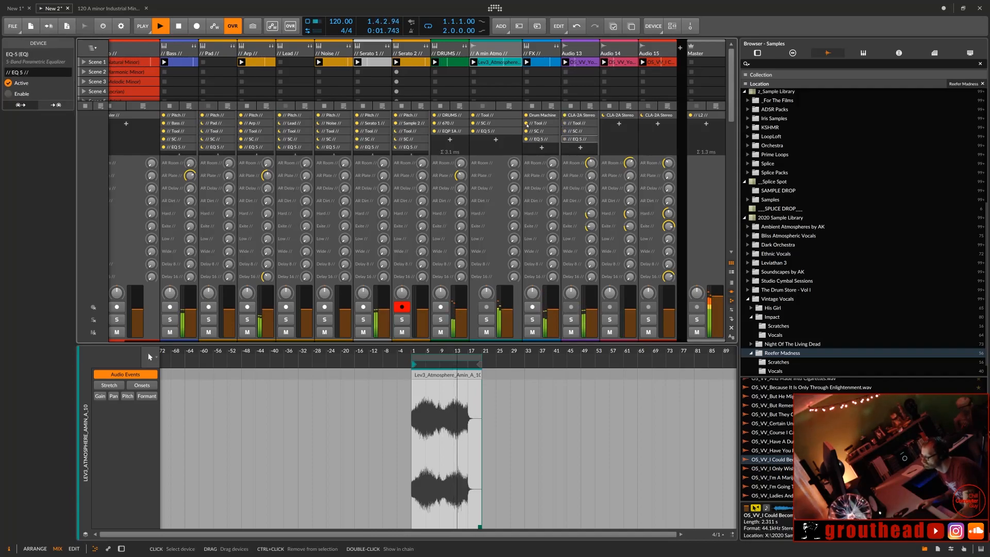
{"action": "left_click", "coordinate": [526, 124]}
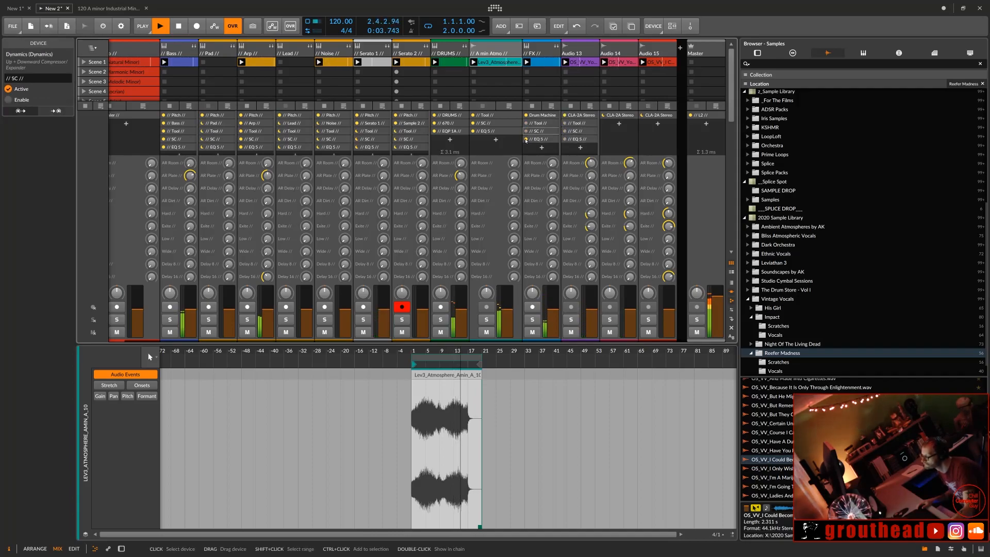
{"action": "left_click", "coordinate": [526, 140]}
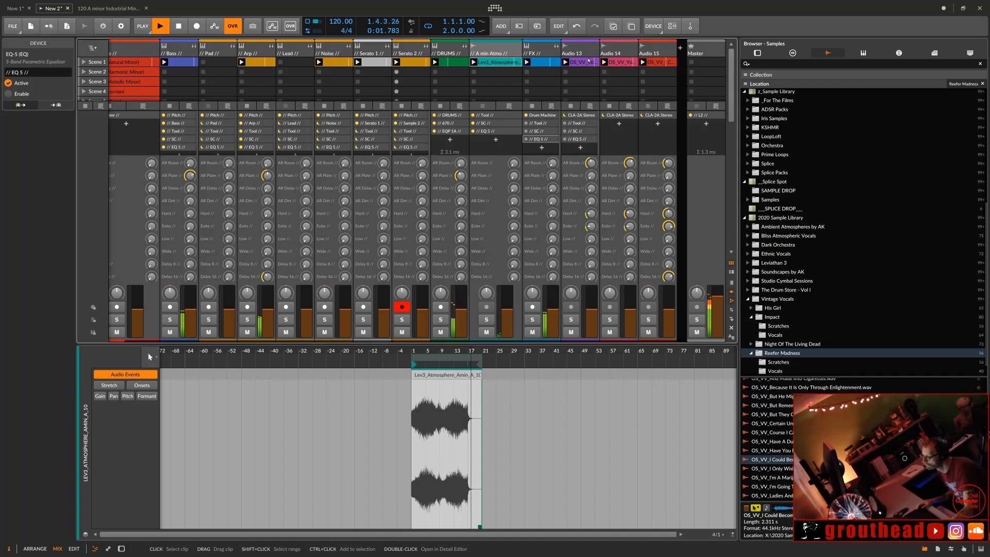
Step: Copy the disabled Tool, SC and EQ 5 devices together from Audio 13 to Audio 14 and Audio 15
{"action": "left_click_drag", "start_coordinate": [577, 139], "coordinate": [623, 124]}
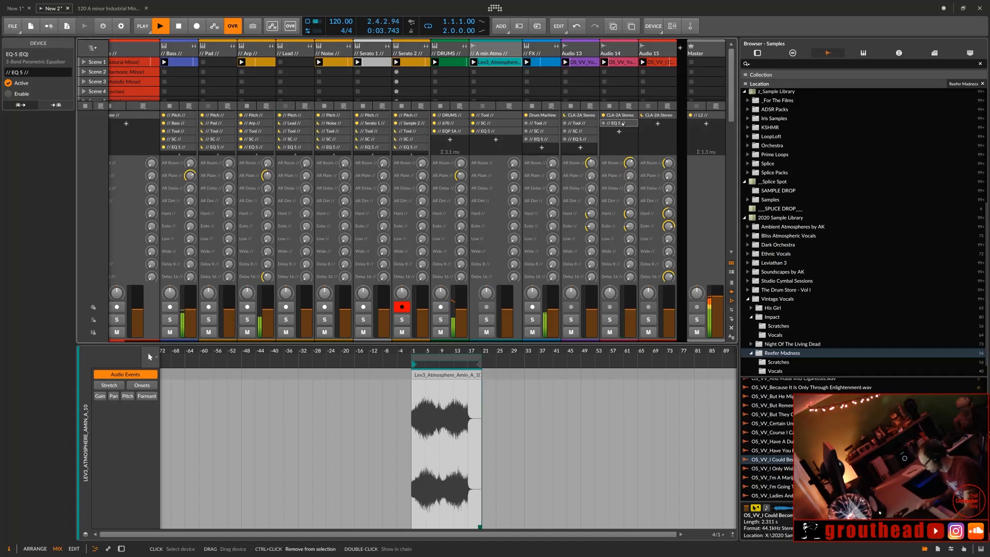
{"action": "key", "text": "ctrl+z"}
{"action": "left_click", "coordinate": [589, 125]}
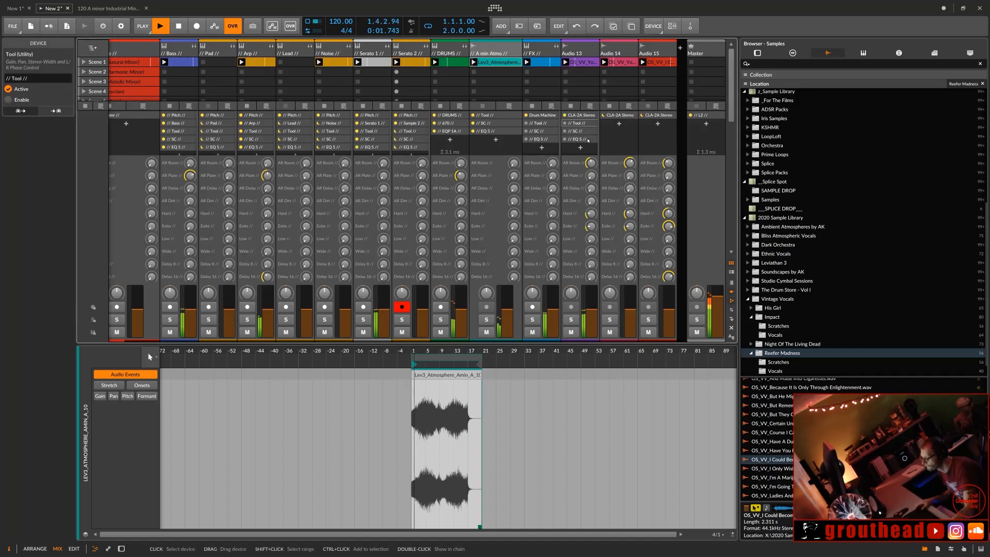
{"action": "left_click", "coordinate": [588, 139], "text": "shift"}
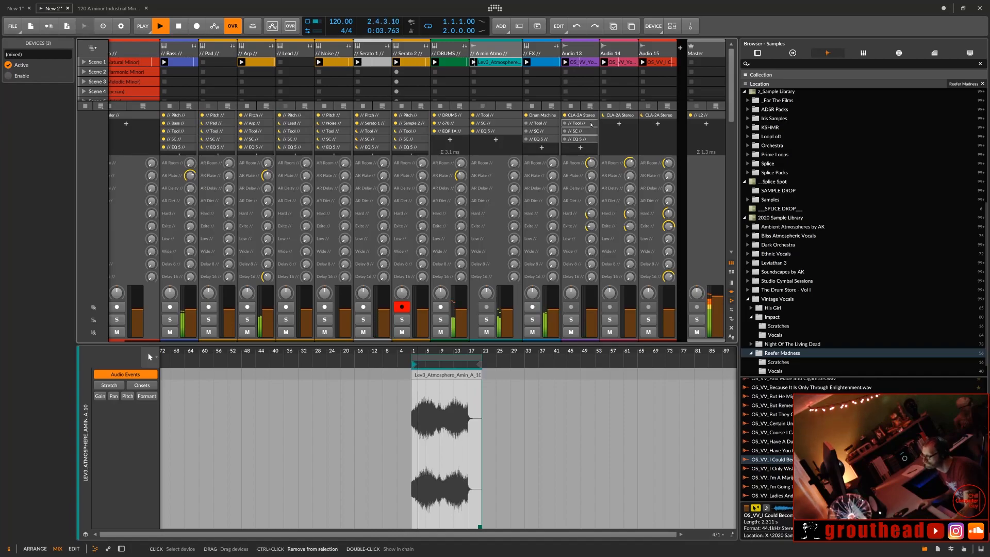
{"action": "left_click_drag", "start_coordinate": [591, 129], "coordinate": [658, 127]}
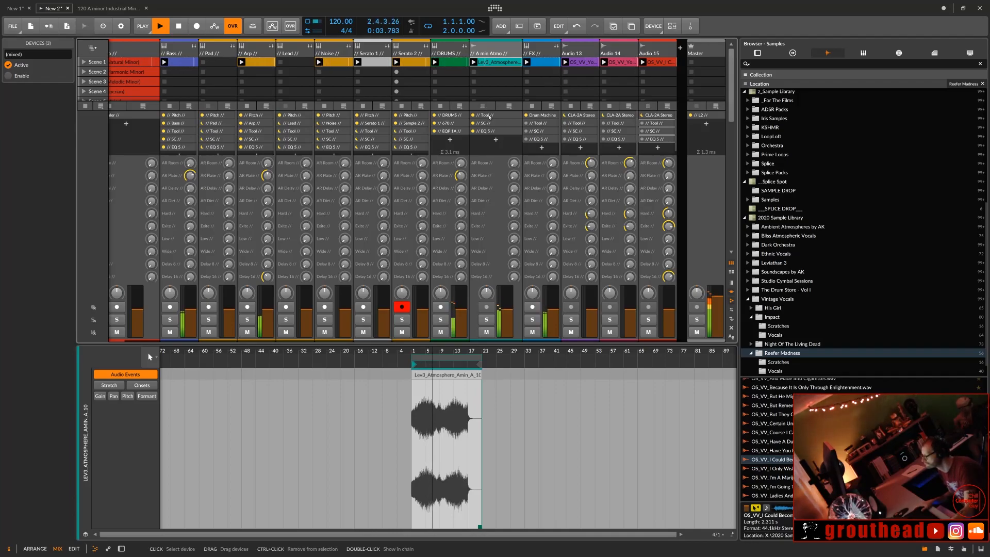
Step: Sidechain A min Atmo's SC device to Lev3_Kick_A_01 (PRE), set its high threshold to about -27.4 dB, and adjust attack and release
{"action": "double_click", "coordinate": [496, 125]}
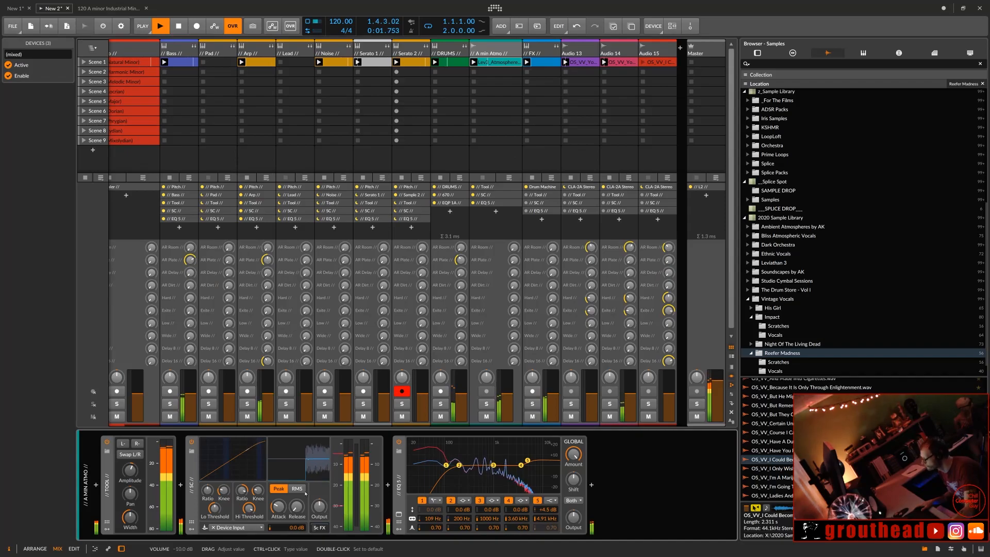
{"action": "left_click", "coordinate": [234, 527]}
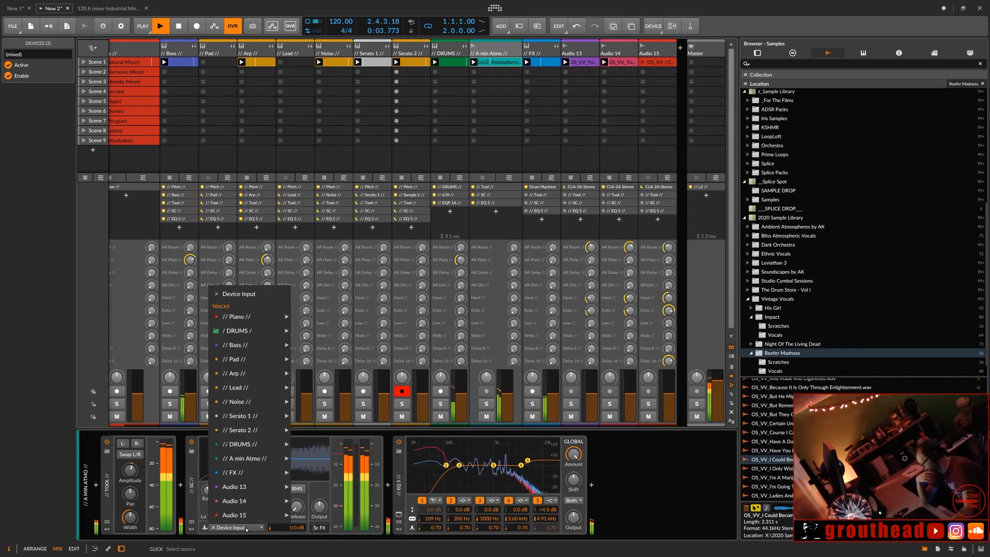
{"action": "mouse_move", "coordinate": [284, 445]}
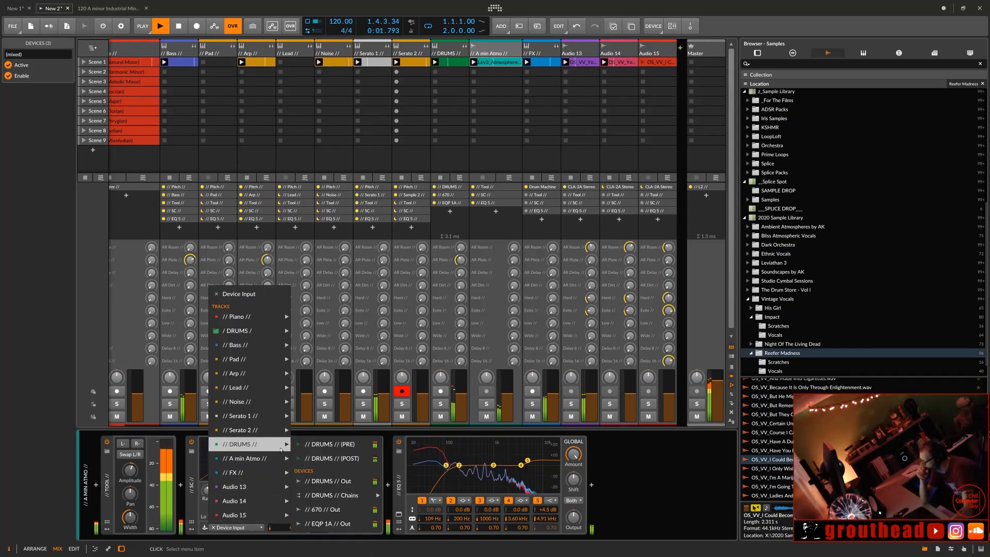
{"action": "mouse_move", "coordinate": [368, 500]}
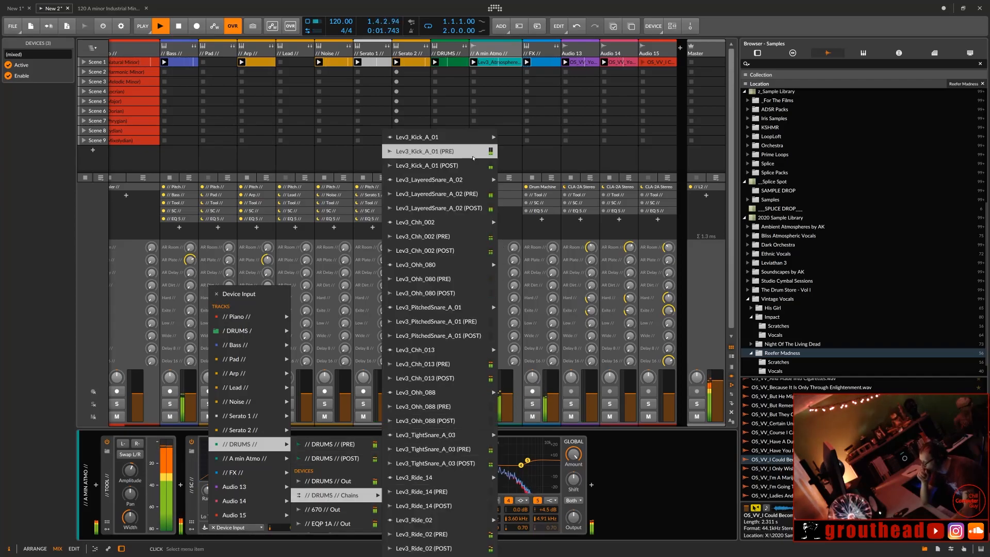
{"action": "left_click", "coordinate": [439, 151]}
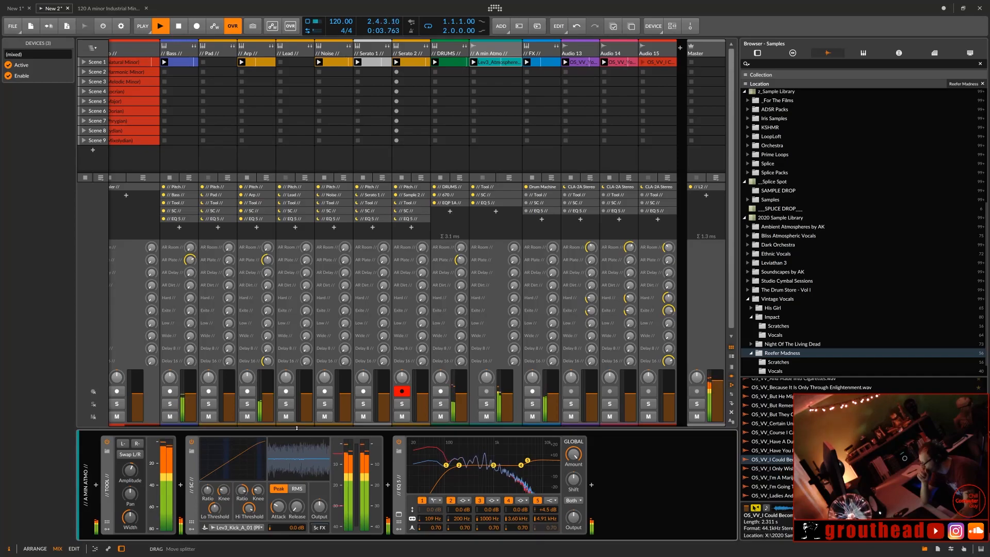
{"action": "left_click_drag", "start_coordinate": [251, 509], "coordinate": [250, 516]}
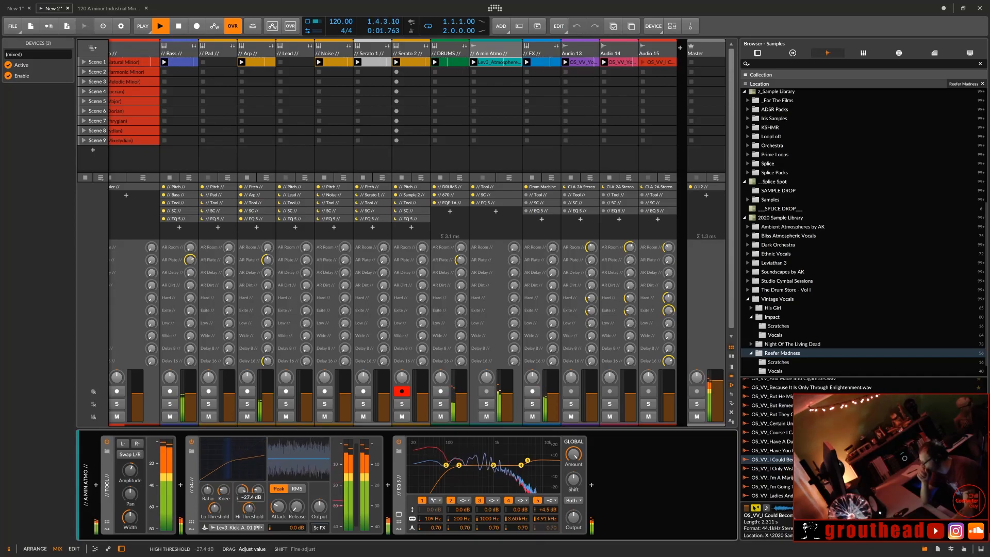
{"action": "mouse_move", "coordinate": [297, 507]}
{"action": "left_mouse_down"}
{"action": "mouse_move", "coordinate": [297, 467]}
{"action": "mouse_move", "coordinate": [280, 511]}
{"action": "left_mouse_up"}
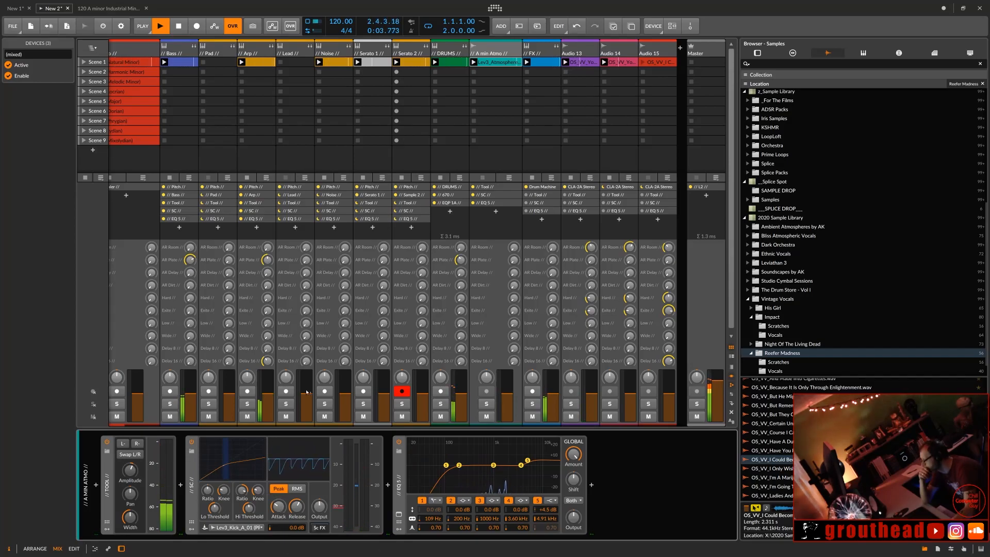
Step: Shorten the loop of the Lev3_Atmosphere clip on A min Atmo to 16 bars
{"action": "left_click", "coordinate": [500, 65]}
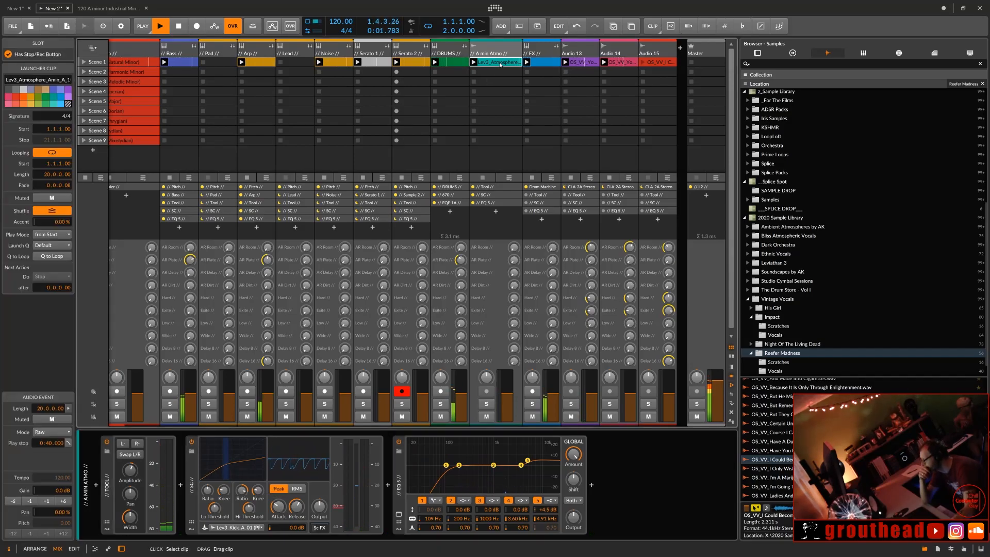
{"action": "double_click", "coordinate": [501, 64]}
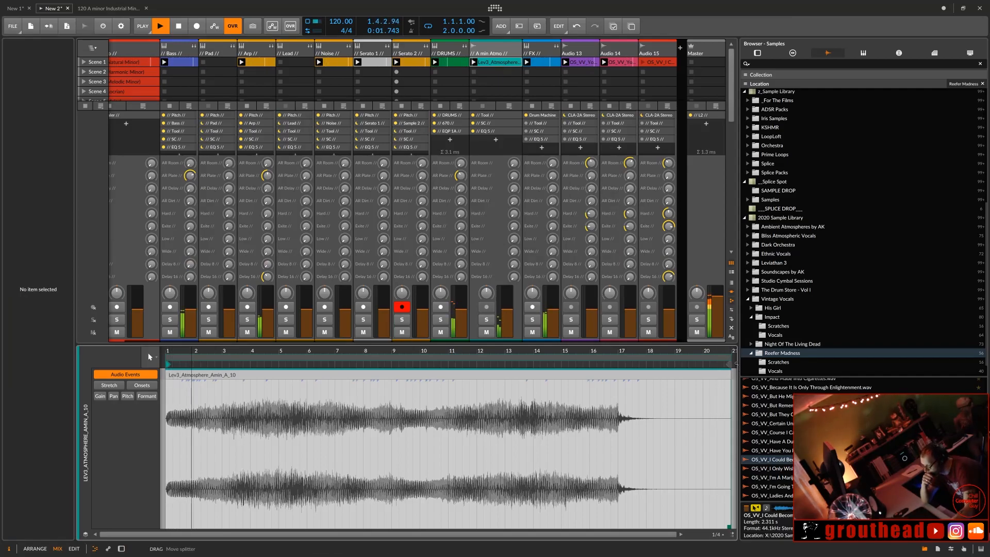
{"action": "left_click_drag", "start_coordinate": [731, 357], "coordinate": [618, 364]}
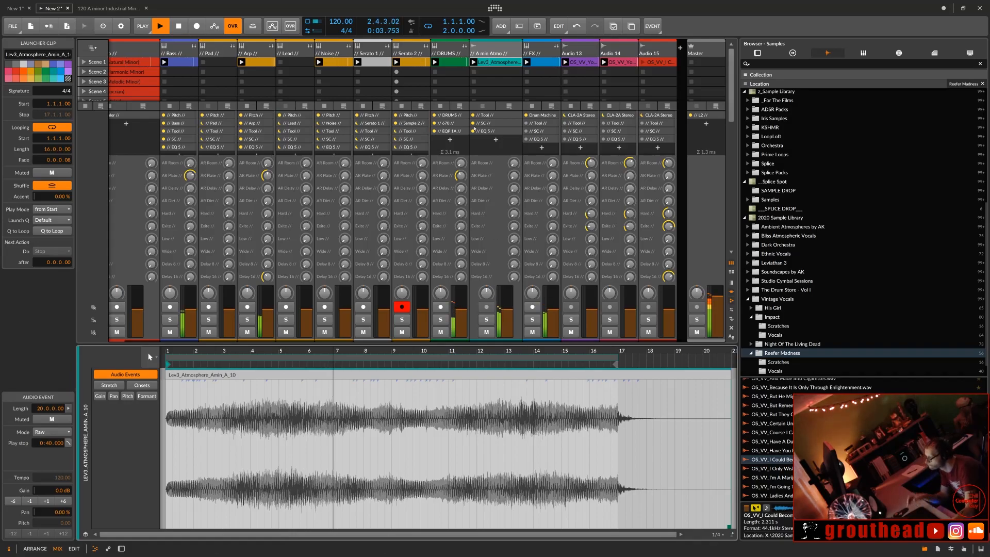
Step: On A min Atmo, widen the Tool's stereo width and refine SC's attack and high threshold, lowering the threshold to about -33.3 dB
{"action": "key", "text": "d"}
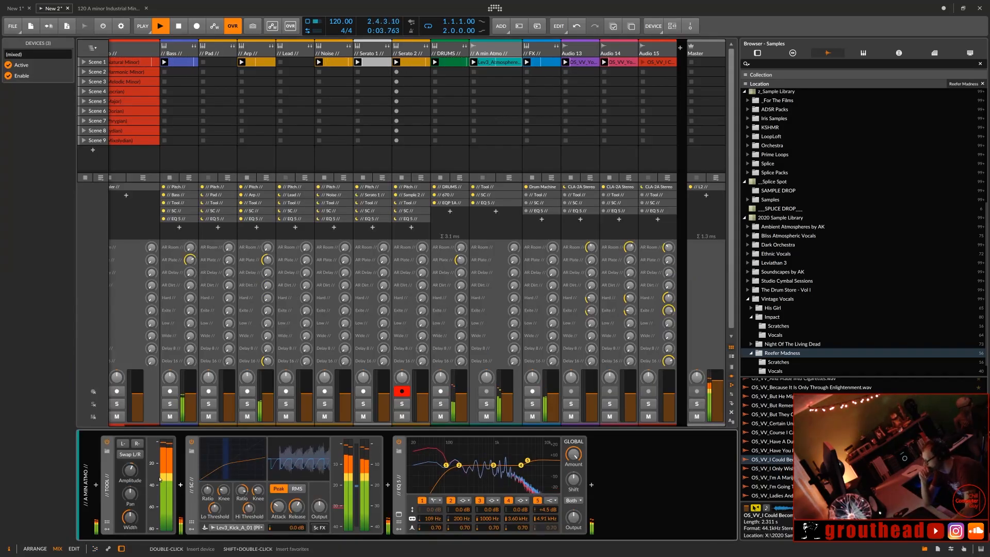
{"action": "left_click", "coordinate": [132, 519]}
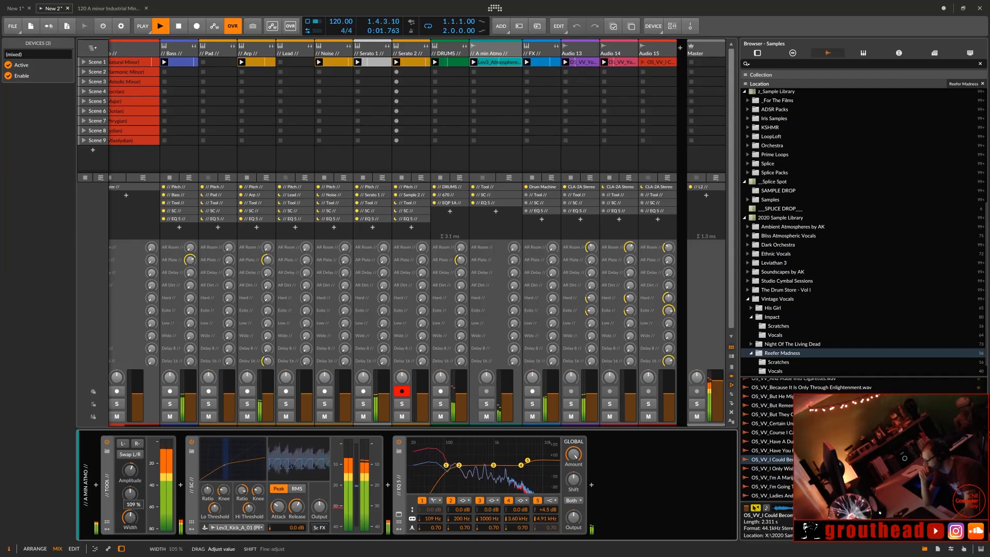
{"action": "left_click_drag", "start_coordinate": [131, 518], "coordinate": [131, 516]}
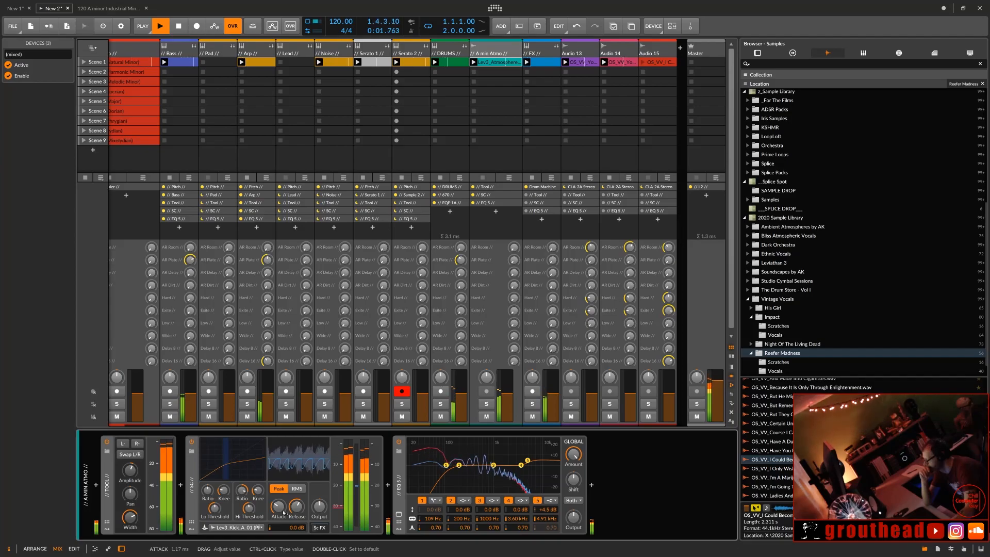
{"action": "left_click_drag", "start_coordinate": [279, 512], "coordinate": [249, 504]}
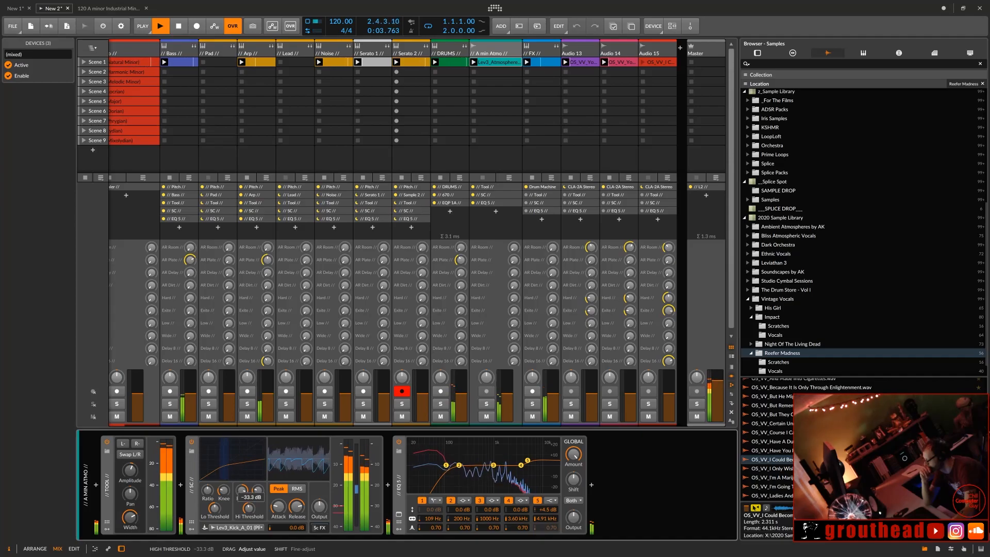
{"action": "left_click_drag", "start_coordinate": [249, 508], "coordinate": [249, 508]}
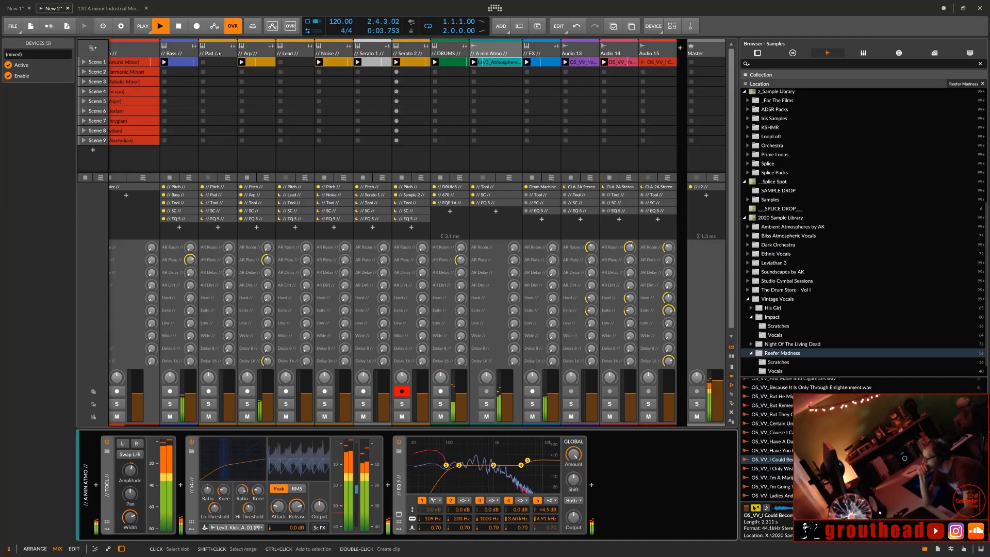
Step: Sidechain Arp's SC device to Lev3_Kick_A_01 (PRE) from the DRUMS chains and adjust its release
{"action": "left_click", "coordinate": [261, 213]}
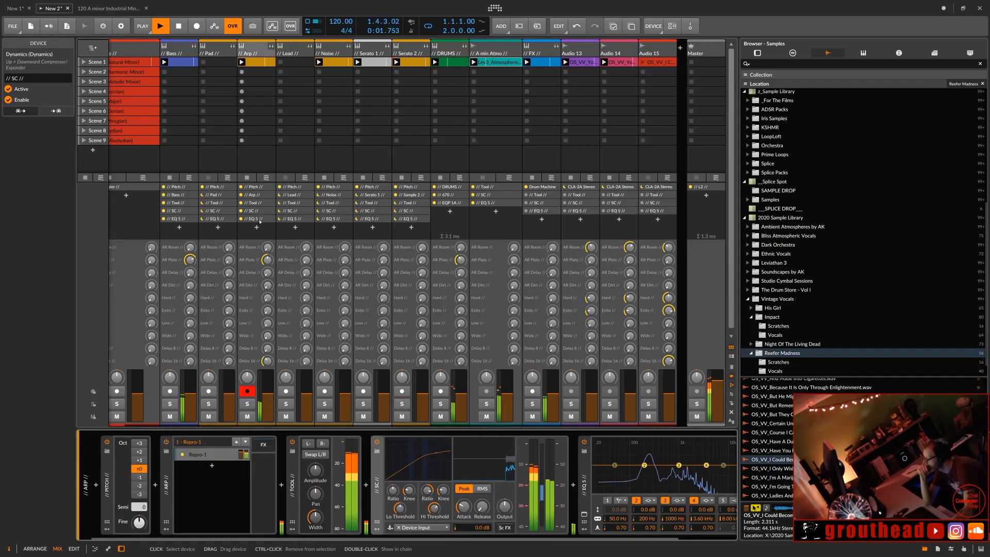
{"action": "left_click", "coordinate": [431, 528]}
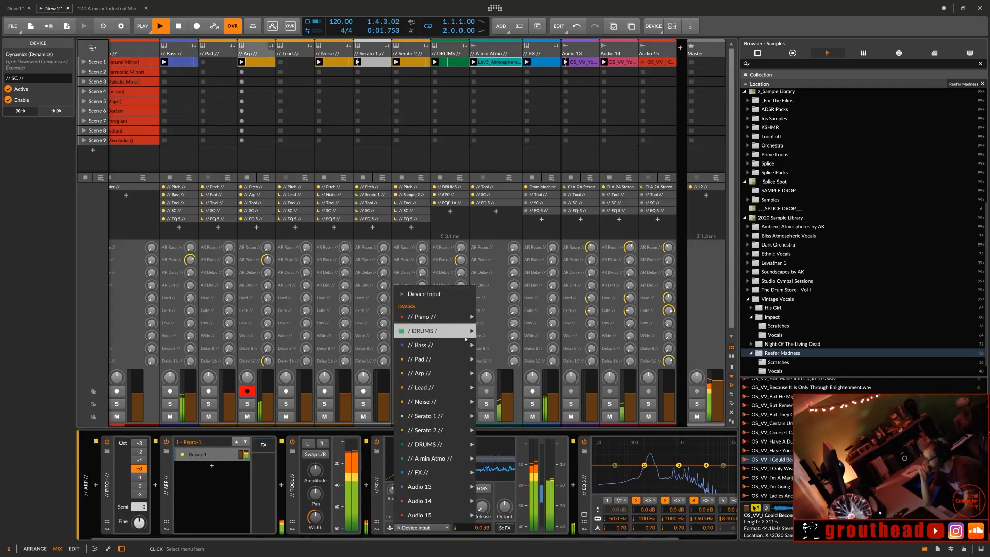
{"action": "mouse_move", "coordinate": [466, 338]}
{"action": "mouse_move", "coordinate": [504, 334]}
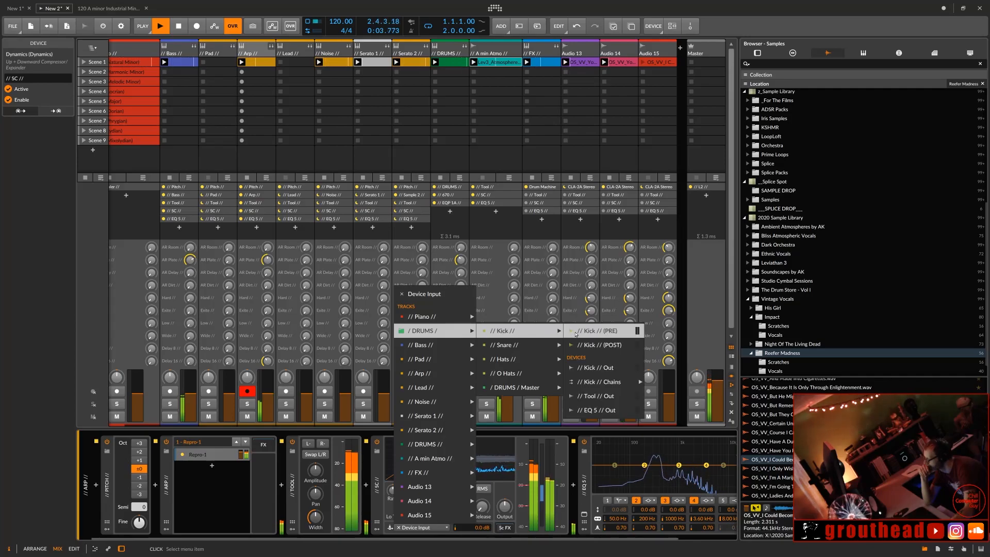
{"action": "mouse_move", "coordinate": [448, 444]}
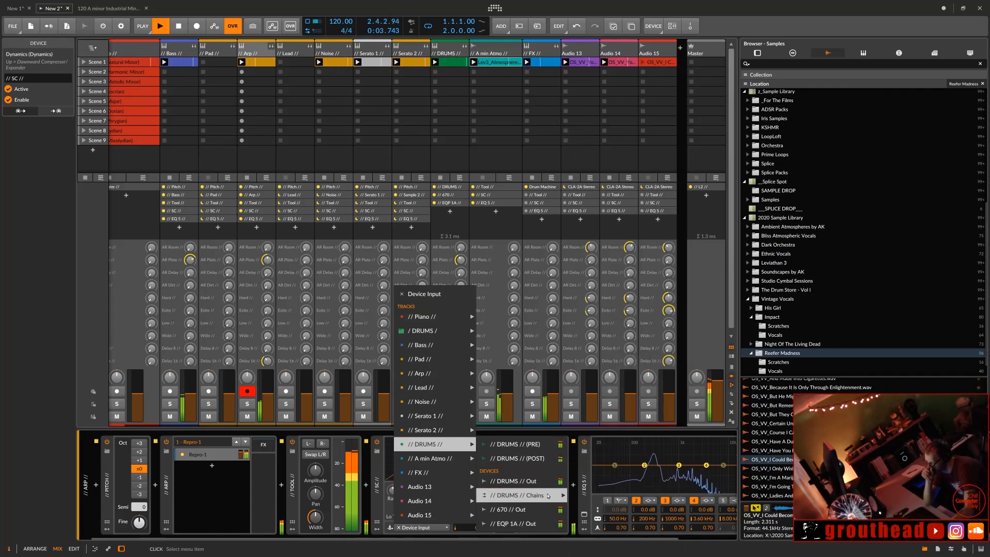
{"action": "mouse_move", "coordinate": [548, 496]}
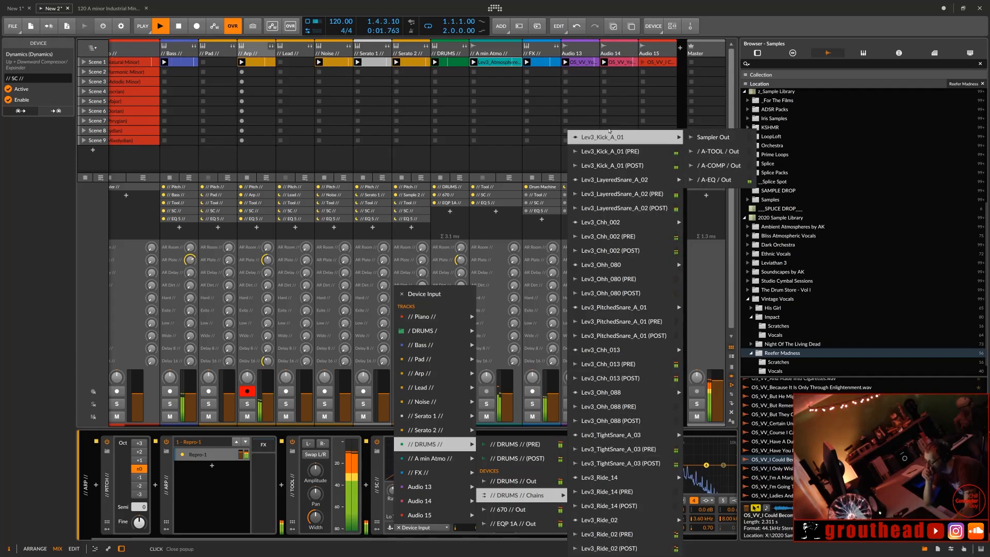
{"action": "left_click", "coordinate": [610, 151]}
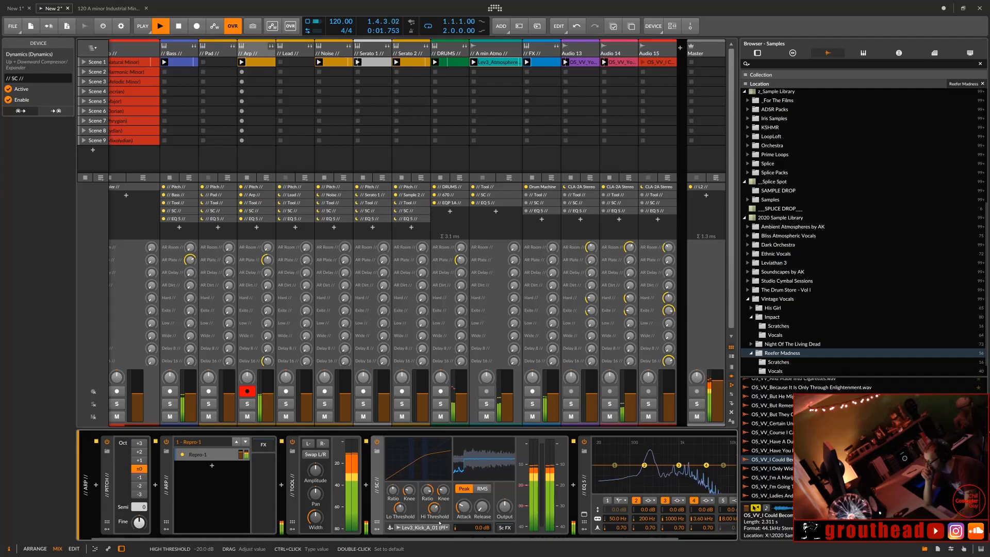
{"action": "mouse_move", "coordinate": [483, 513]}
{"action": "left_mouse_down"}
{"action": "mouse_move", "coordinate": [483, 501]}
{"action": "mouse_move", "coordinate": [483, 512]}
{"action": "left_mouse_up"}
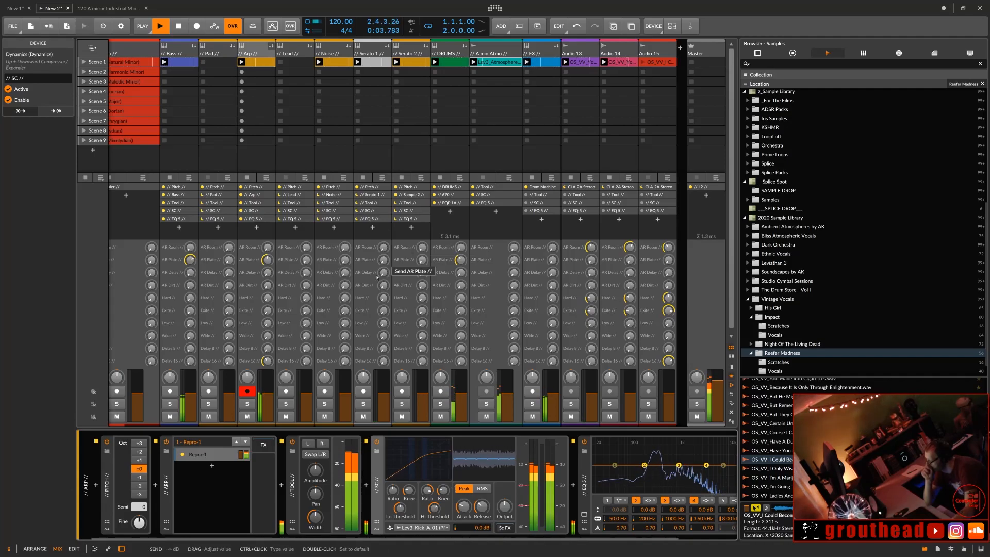
Step: Take Noise out of solo and solo the Arp track together with DRUMS
{"action": "left_click", "coordinate": [328, 406]}
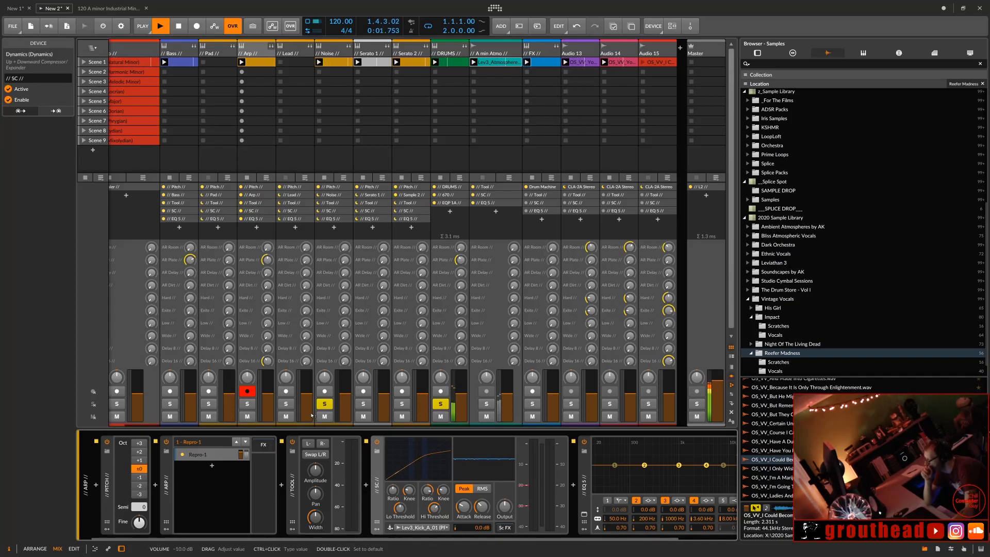
{"action": "left_click", "coordinate": [325, 404]}
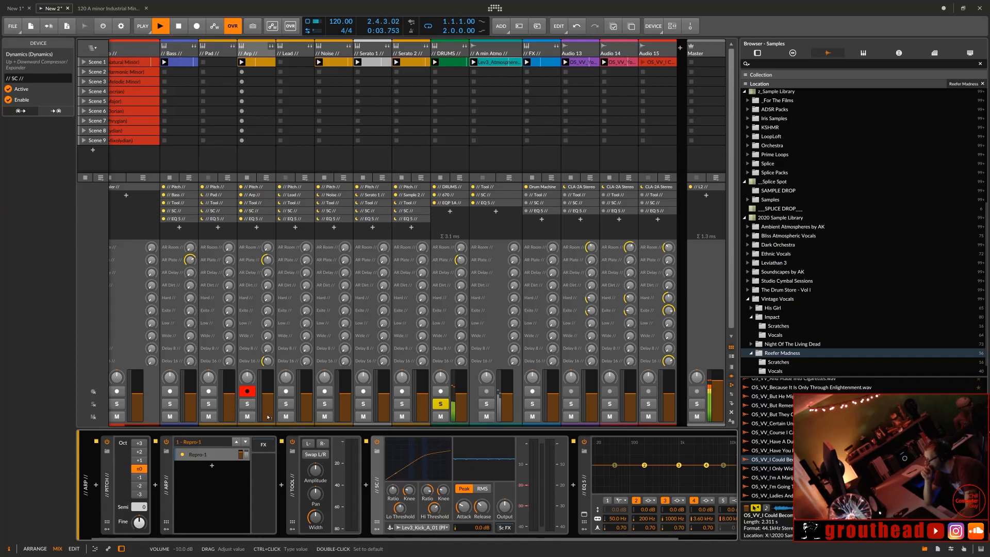
{"action": "left_click", "coordinate": [248, 404]}
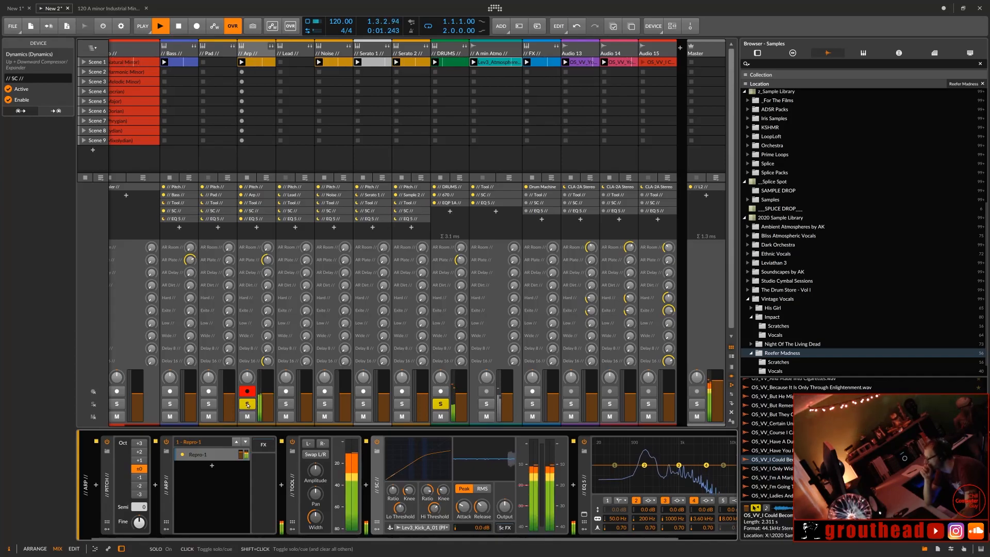
Step: On Arp's SC device, raise the high ratio, lower the high threshold to about -30 dB, and refine attack and release
{"action": "left_click", "coordinate": [261, 196]}
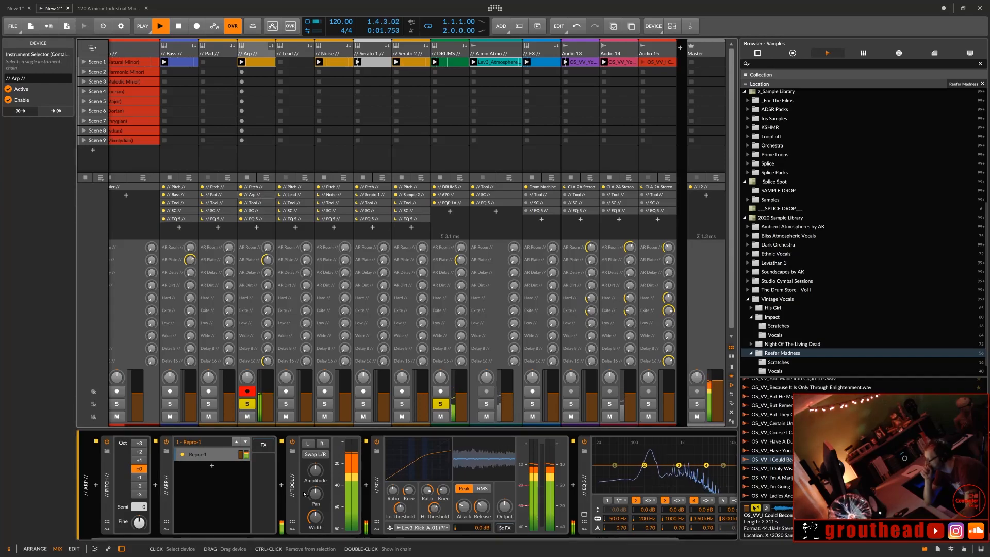
{"action": "left_click_drag", "start_coordinate": [427, 491], "coordinate": [428, 460]}
{"action": "left_click_drag", "start_coordinate": [435, 509], "coordinate": [434, 518]}
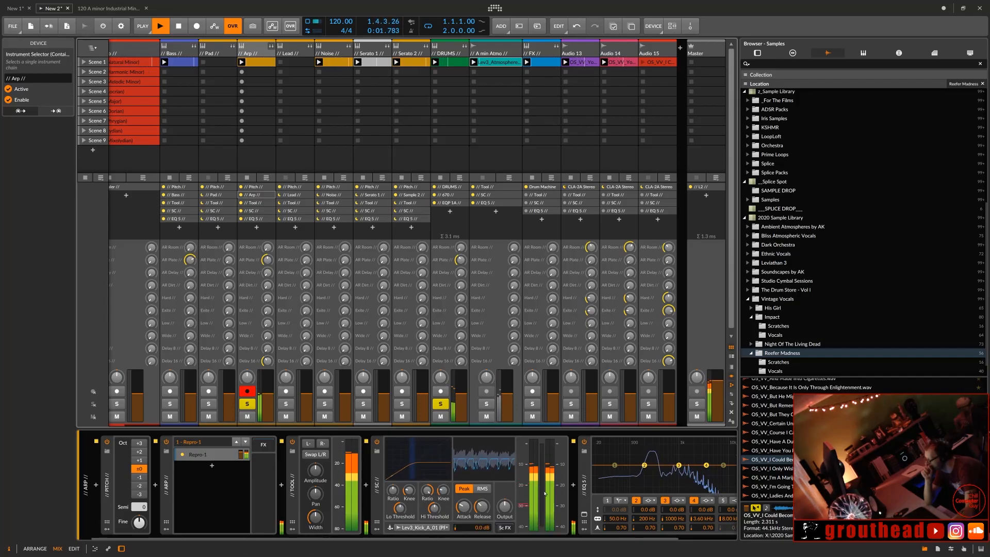
{"action": "left_click_drag", "start_coordinate": [435, 508], "coordinate": [435, 498]}
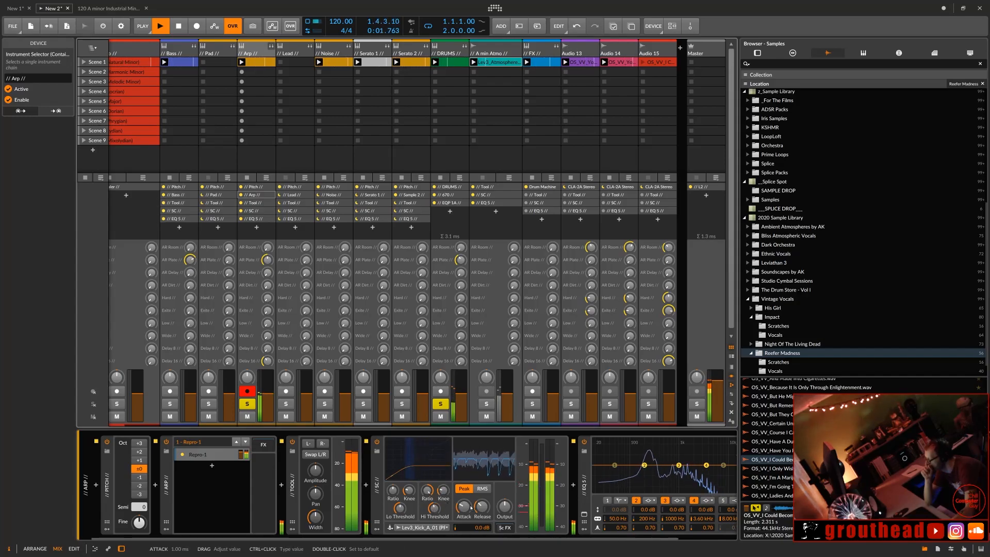
{"action": "left_click_drag", "start_coordinate": [471, 509], "coordinate": [471, 508]}
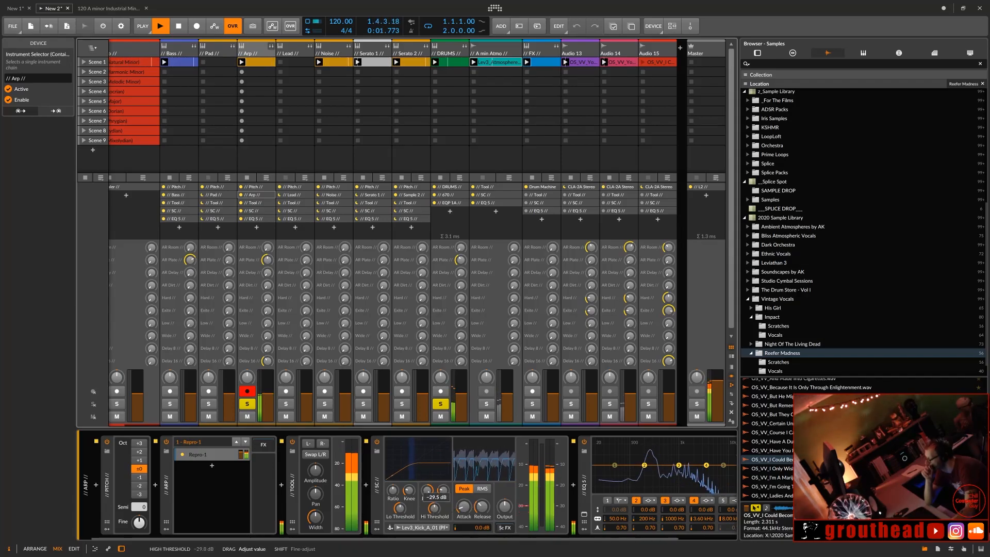
{"action": "left_click_drag", "start_coordinate": [479, 509], "coordinate": [479, 485]}
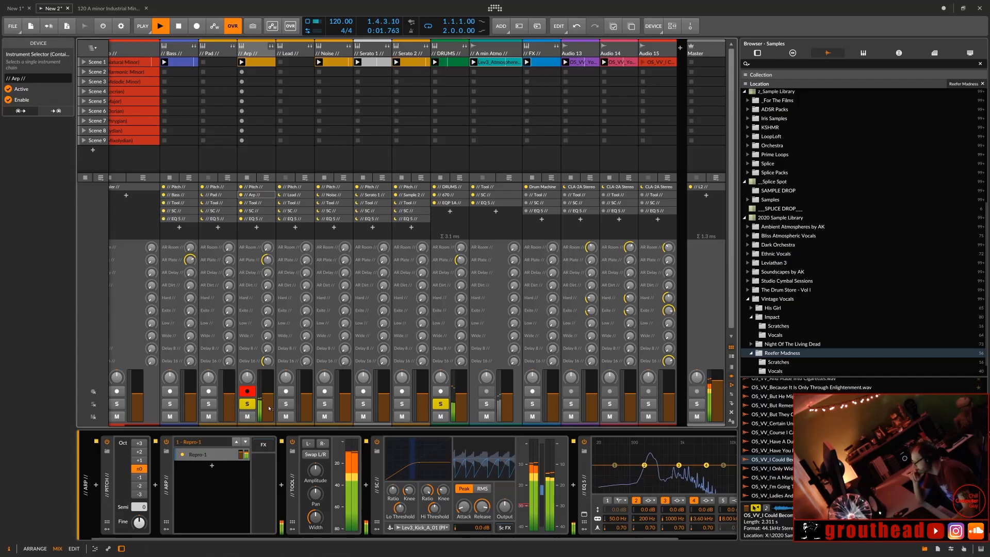
Step: Solo Noise in place of Arp and open its Scene 1 clip for note editing around C4
{"action": "left_click", "coordinate": [252, 406]}
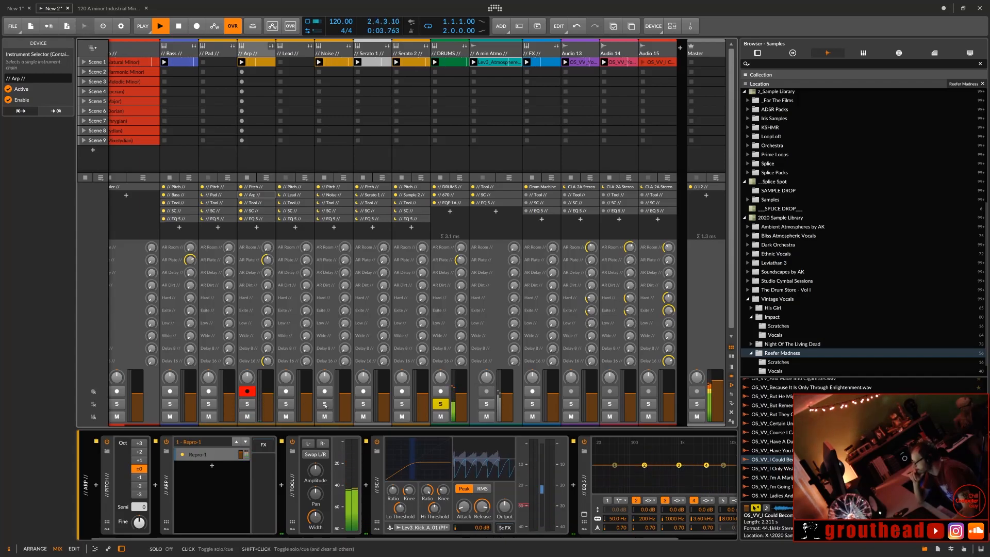
{"action": "left_click", "coordinate": [325, 405]}
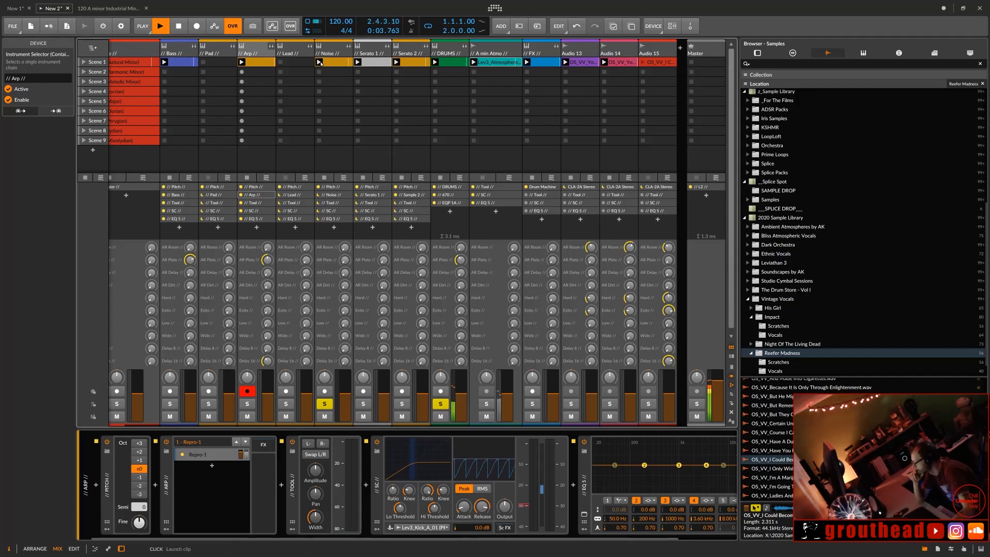
{"action": "double_click", "coordinate": [336, 63]}
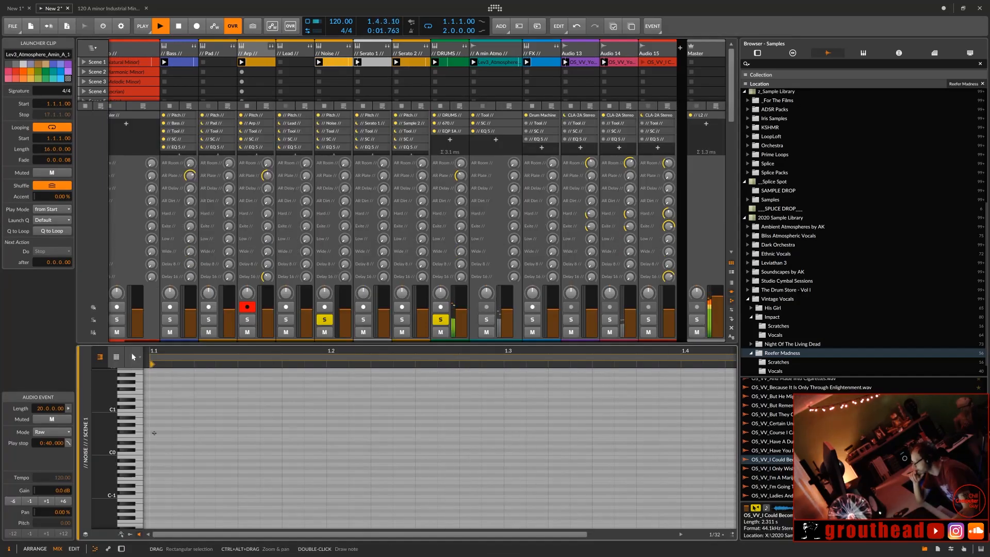
{"action": "left_click", "coordinate": [135, 458]}
{"action": "mouse_move", "coordinate": [135, 478]}
{"action": "left_mouse_down"}
{"action": "mouse_move", "coordinate": [138, 524]}
{"action": "mouse_move", "coordinate": [138, 381]}
{"action": "left_mouse_up"}
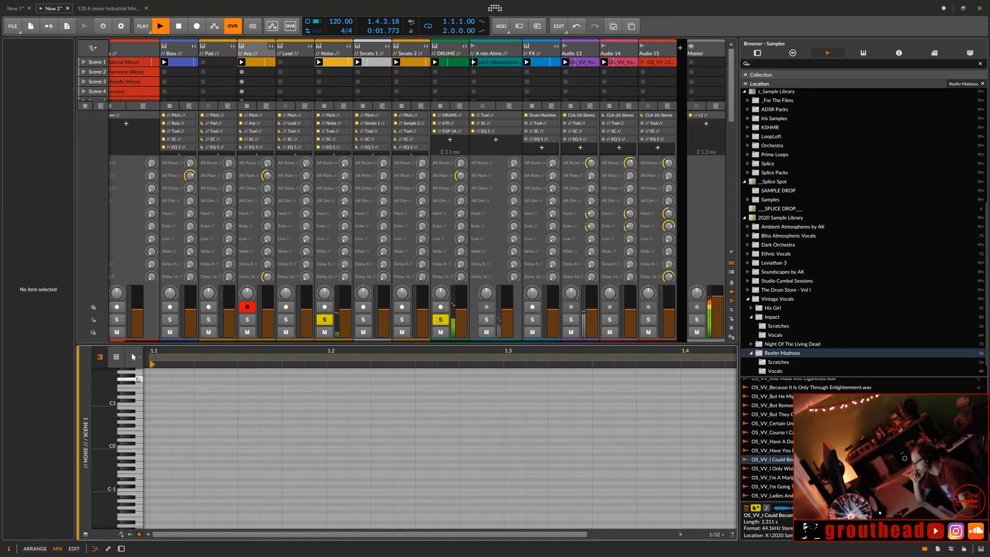
{"action": "scroll", "coordinate": [137, 381], "scroll_direction": "up", "scroll_amount": 3}
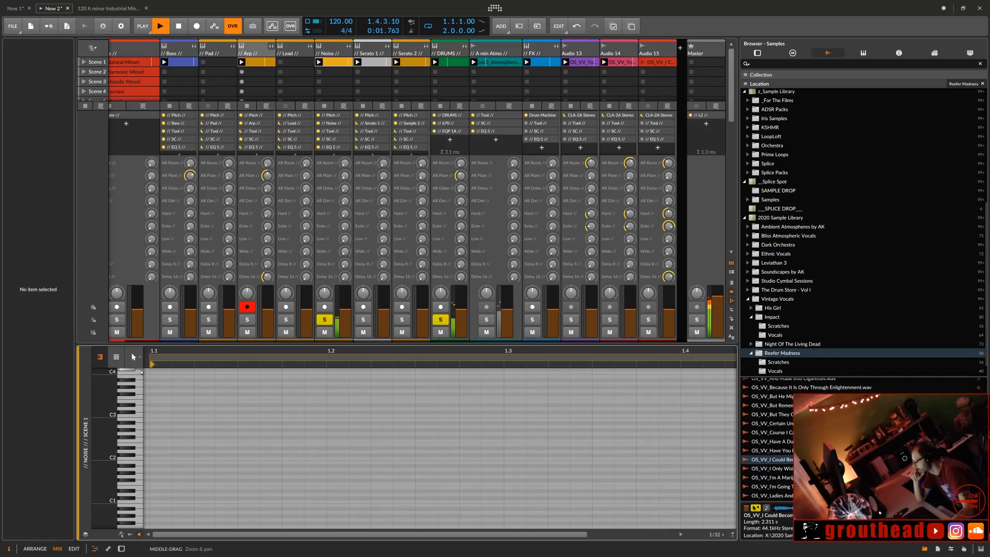
Step: Draw a C#4 note at the start of the Noise clip and set its length to one bar
{"action": "double_click", "coordinate": [153, 370]}
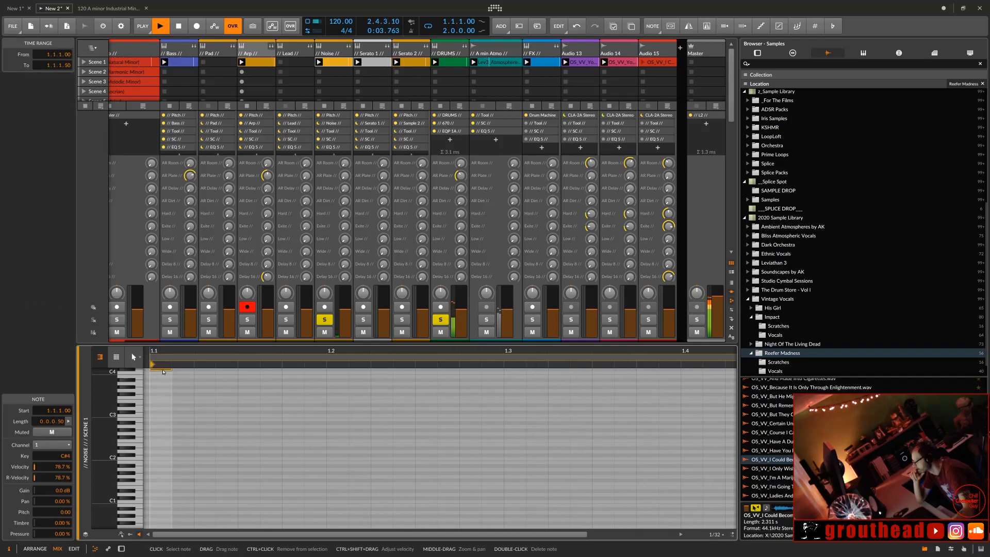
{"action": "left_click_drag", "start_coordinate": [169, 370], "coordinate": [730, 409]}
{"action": "scroll", "coordinate": [718, 443], "scroll_direction": "down", "scroll_amount": 3}
{"action": "scroll", "coordinate": [718, 442], "scroll_direction": "up", "scroll_amount": 1}
{"action": "left_click_drag", "start_coordinate": [719, 352], "coordinate": [619, 278]}
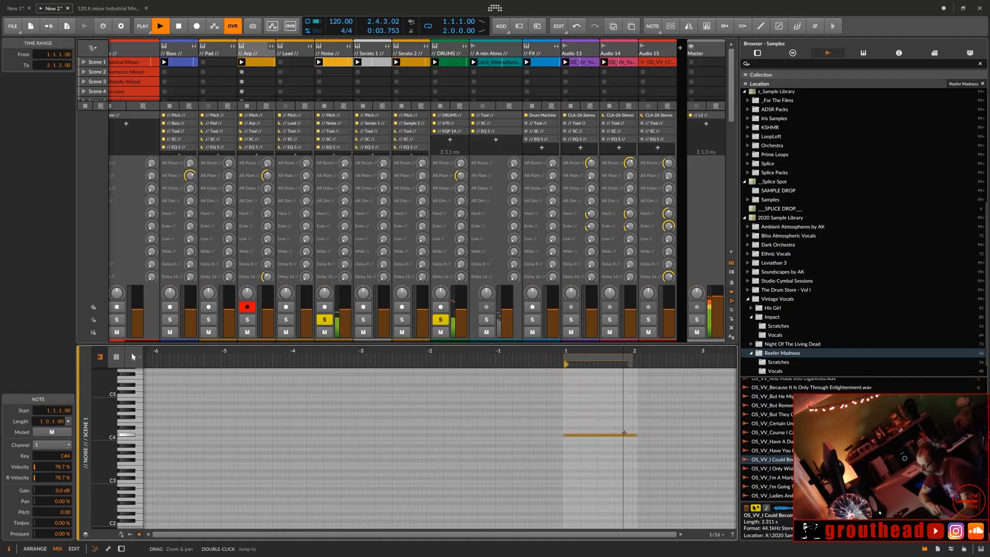
{"action": "left_click_drag", "start_coordinate": [636, 436], "coordinate": [632, 436]}
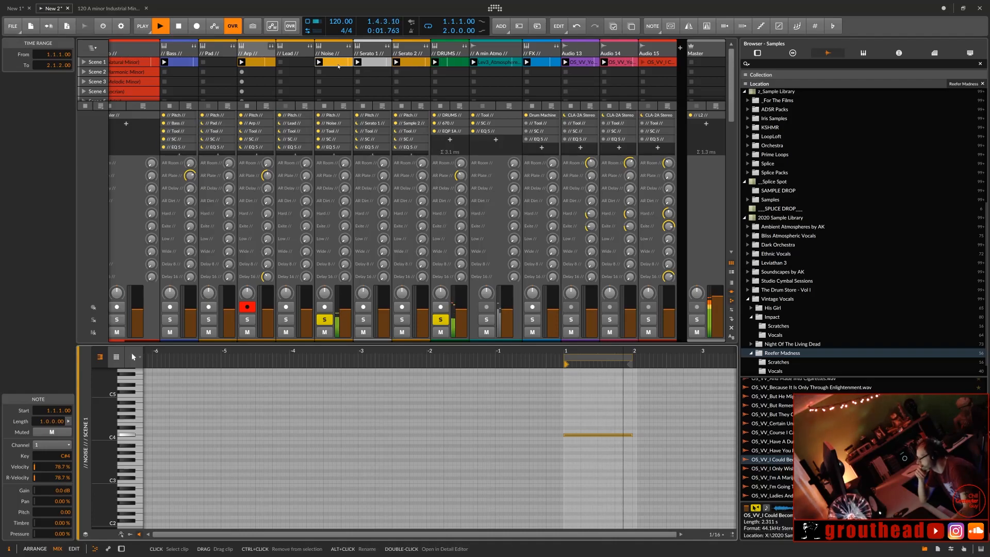
Step: Sidechain Noise's SC device to Lev3_Kick_A_01 (PRE), lower its high threshold and adjust the release
{"action": "double_click", "coordinate": [336, 138]}
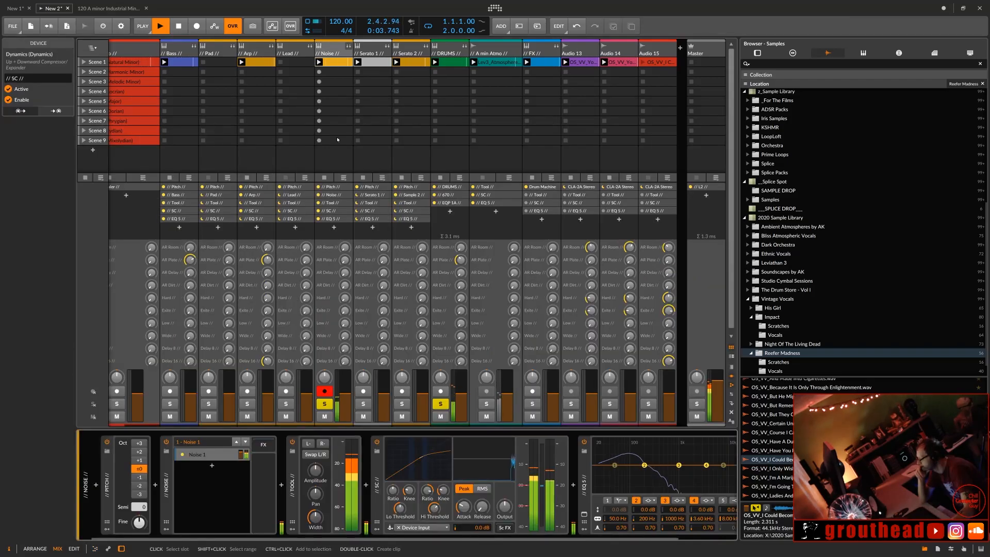
{"action": "left_click", "coordinate": [424, 527]}
{"action": "mouse_move", "coordinate": [447, 443]}
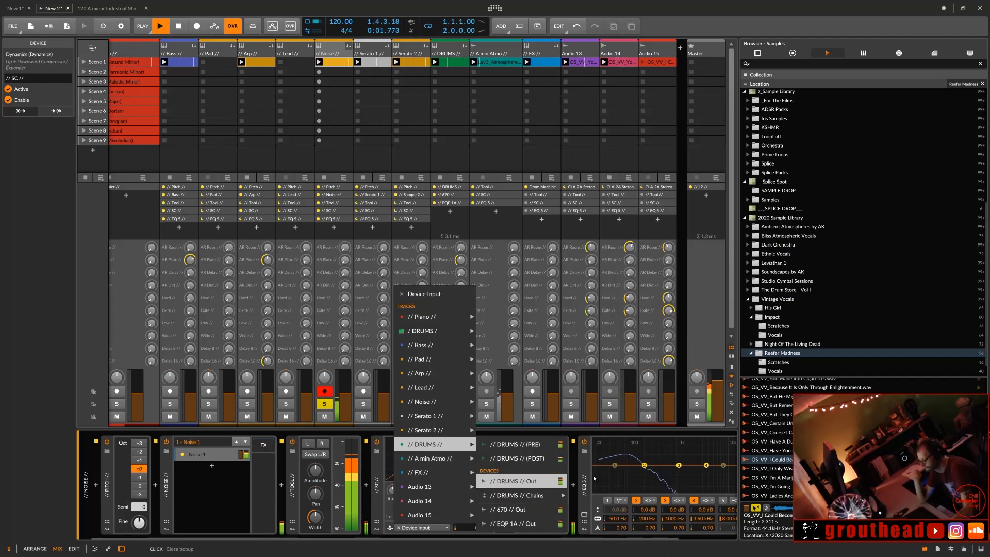
{"action": "mouse_move", "coordinate": [564, 495]}
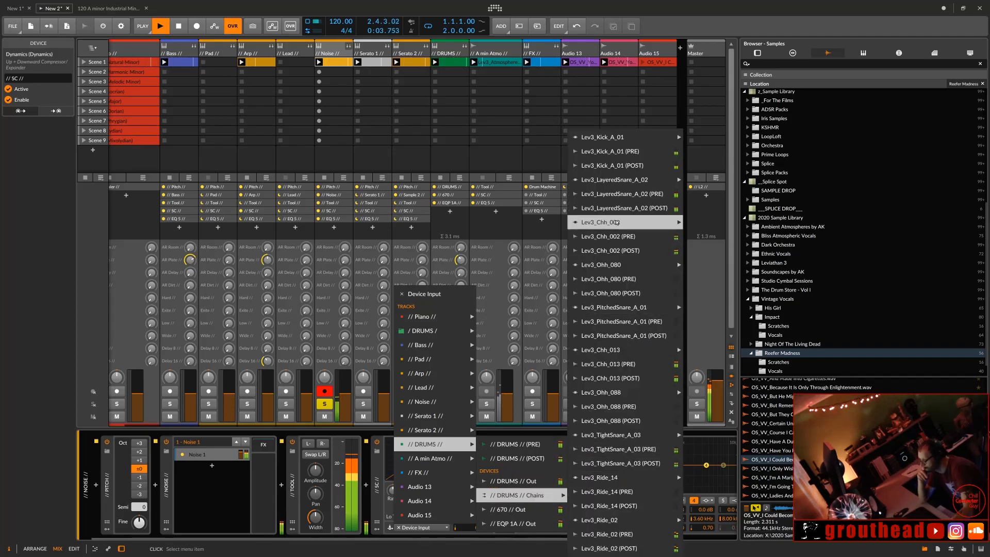
{"action": "left_click", "coordinate": [665, 152]}
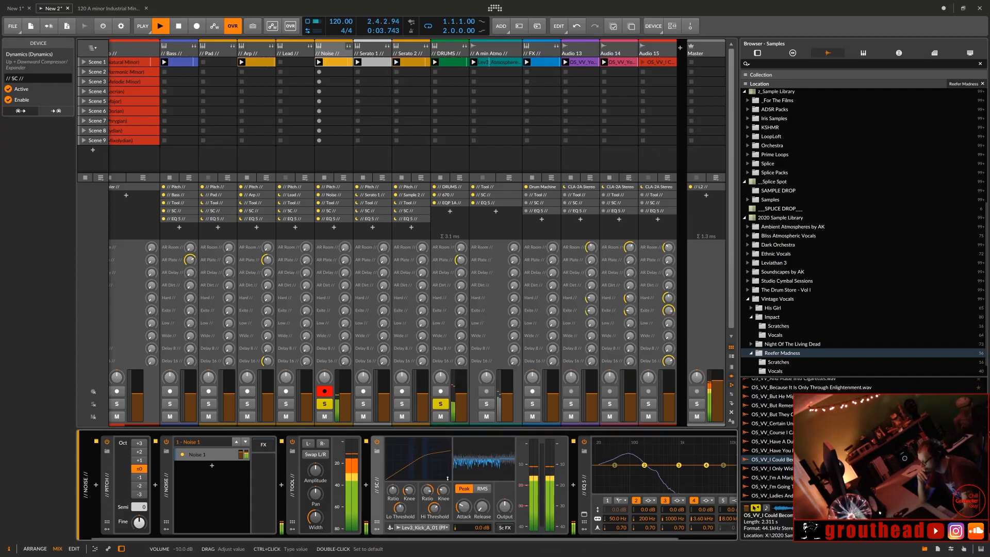
{"action": "left_click_drag", "start_coordinate": [435, 510], "coordinate": [482, 507]}
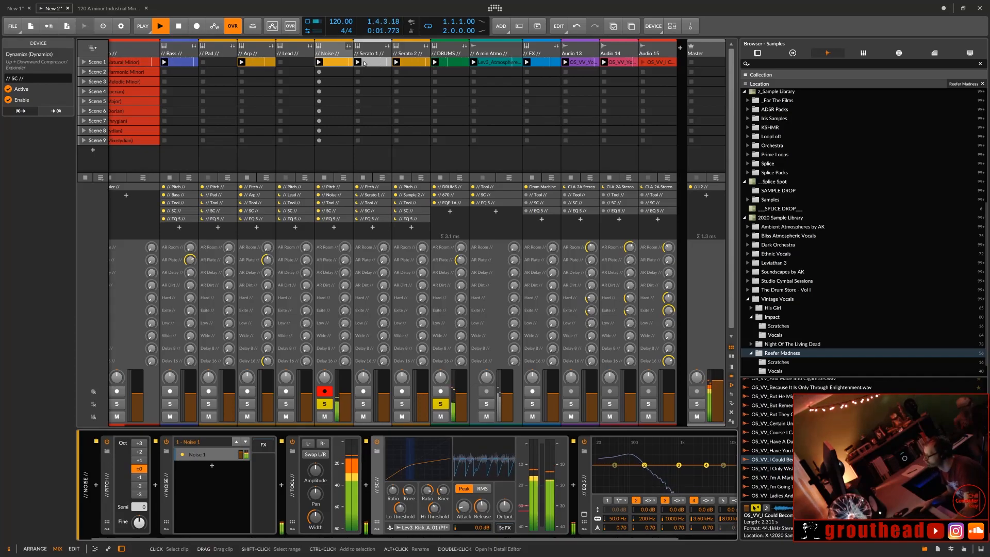
Step: Delete the Scene 1 clips from the Serato 1 and Serato 2 tracks
{"action": "left_click", "coordinate": [368, 63]}
{"action": "double_click", "coordinate": [370, 64]}
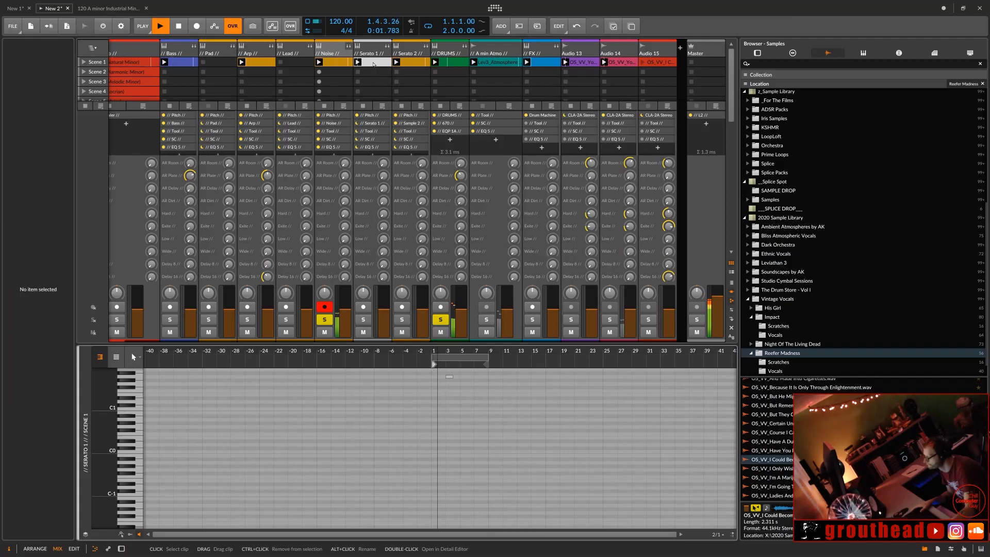
{"action": "left_click", "coordinate": [372, 64]}
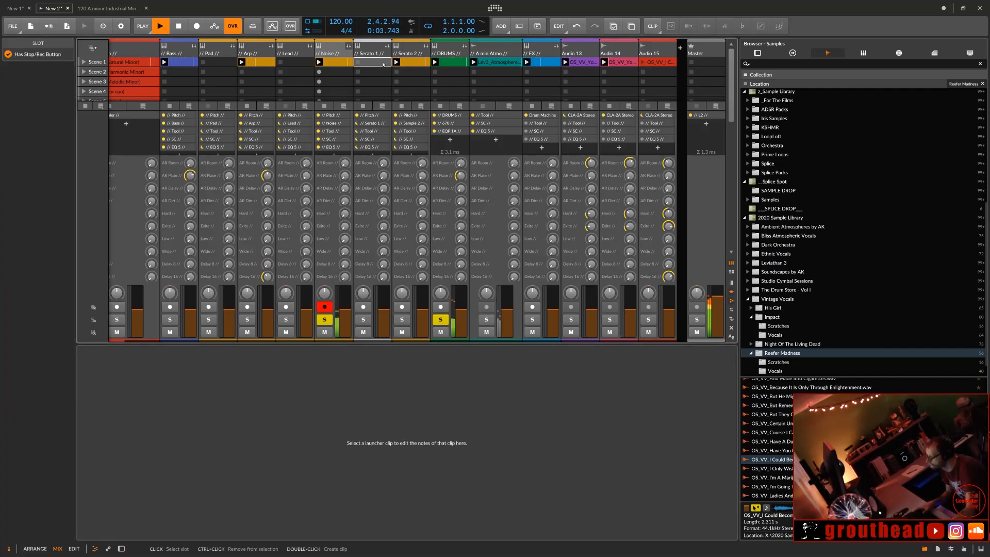
{"action": "left_click", "coordinate": [415, 63]}
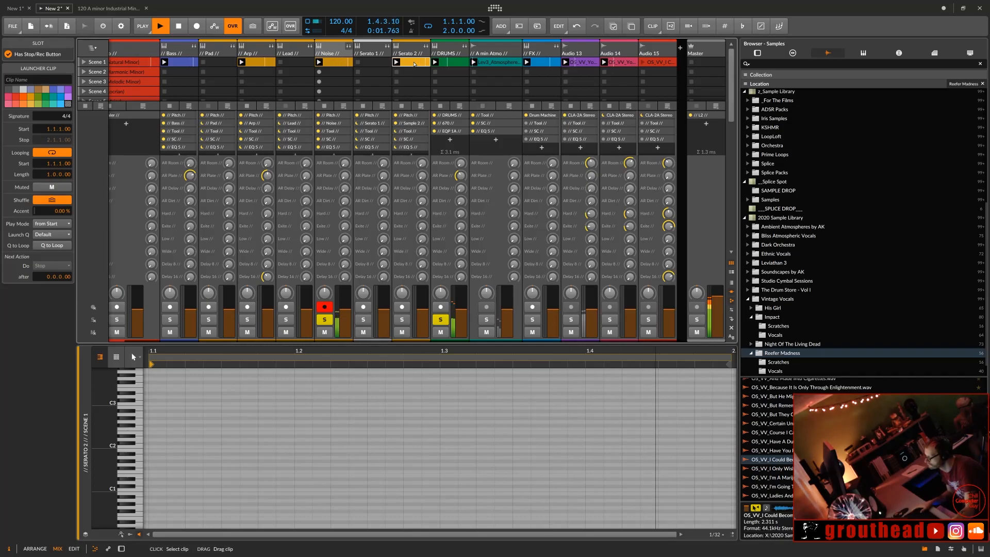
{"action": "key", "text": "Delete"}
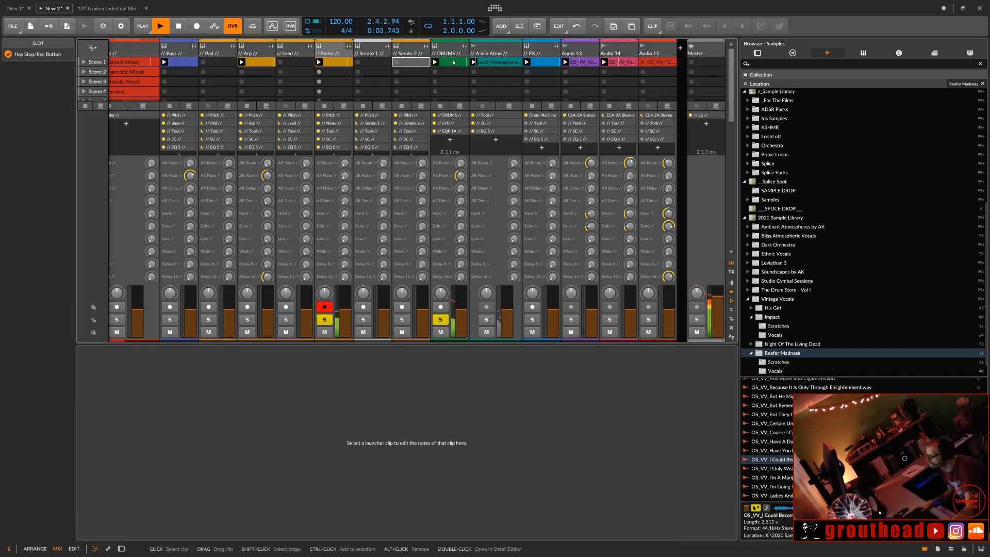
Step: Solo A min Atmo alongside Noise and DRUMS and readjust the attack of its SC device
{"action": "left_click", "coordinate": [441, 64]}
{"action": "left_click", "coordinate": [498, 63]}
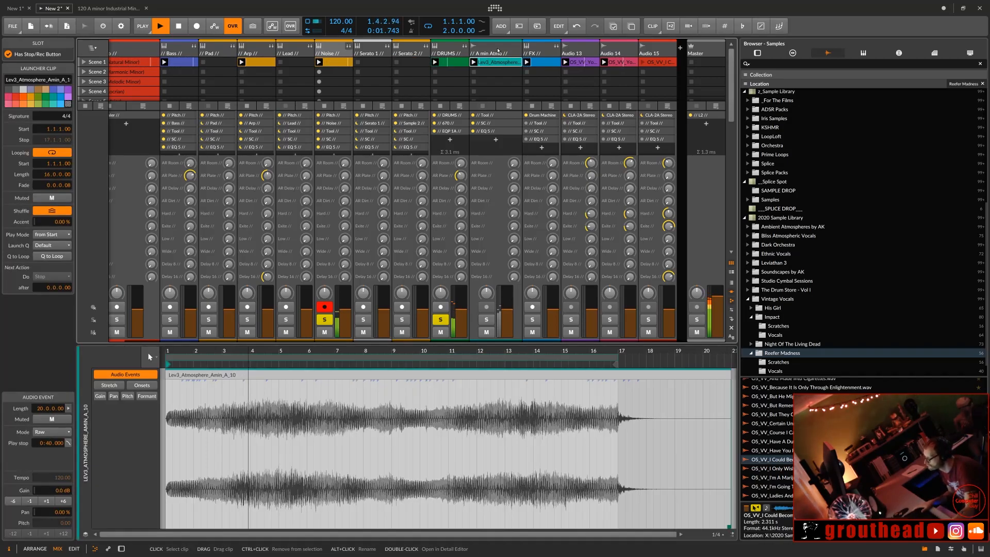
{"action": "left_click", "coordinate": [492, 124]}
{"action": "double_click", "coordinate": [492, 124]}
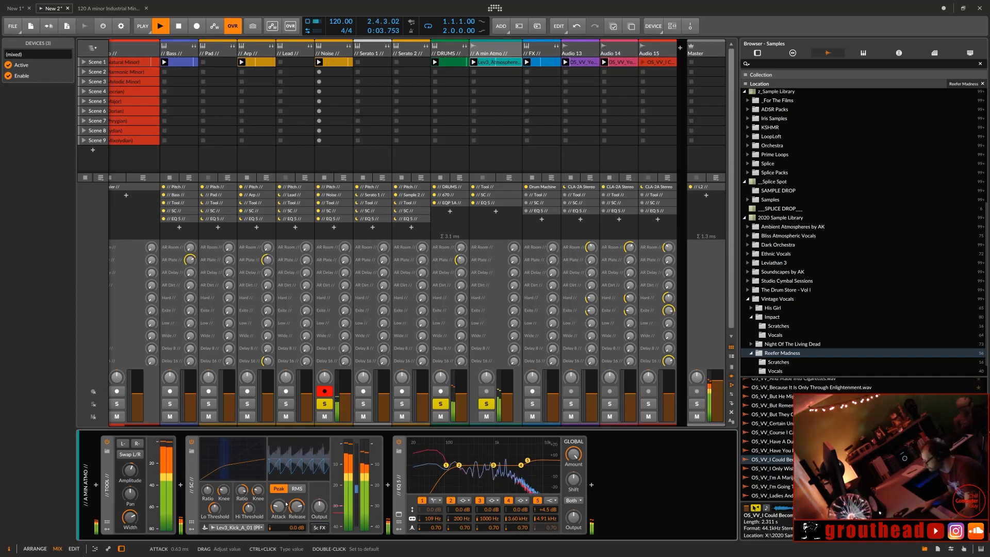
{"action": "left_click_drag", "start_coordinate": [283, 508], "coordinate": [283, 516]}
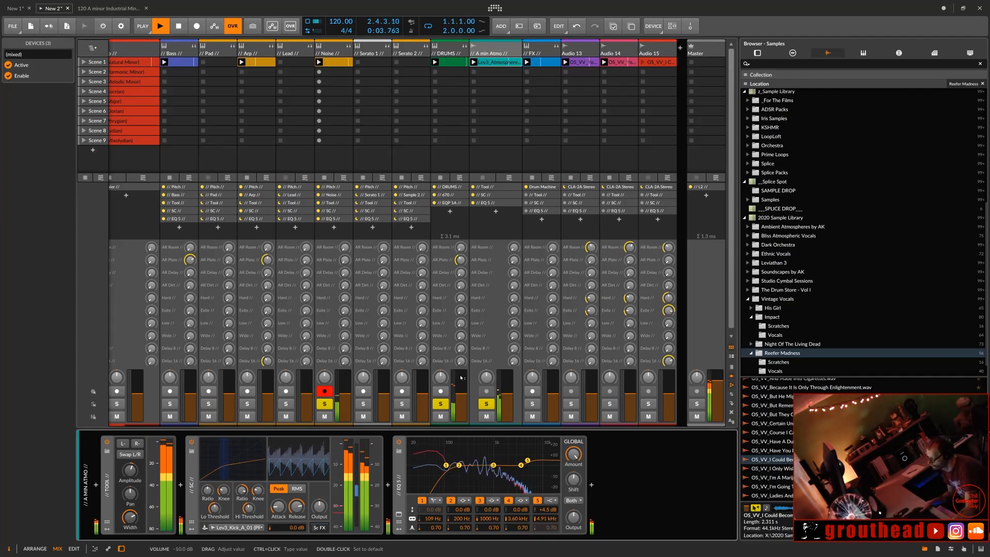
Step: Switch the solo from A min Atmo to FX, open the FX Scene 1 clip and recolor the FX track green
{"action": "left_click", "coordinate": [486, 404]}
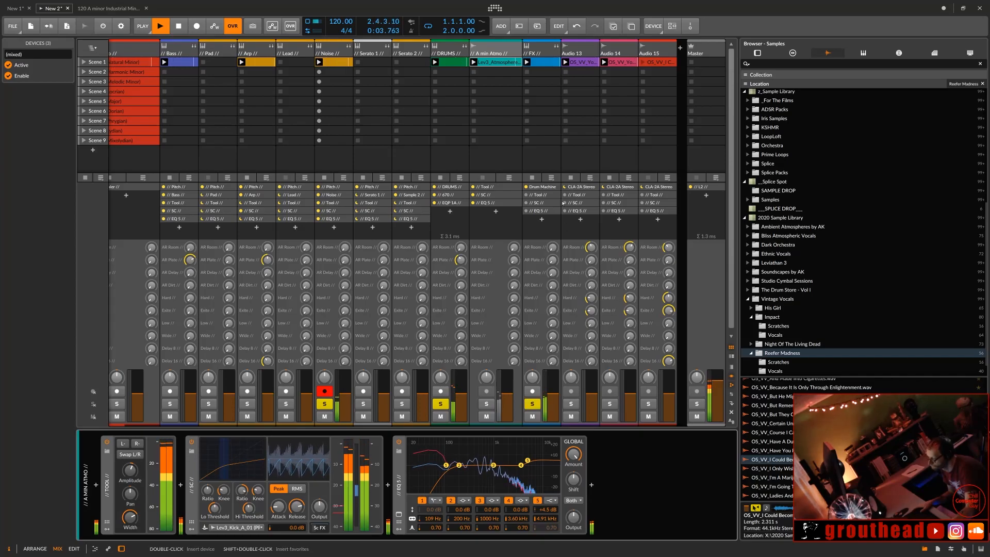
{"action": "double_click", "coordinate": [544, 62]}
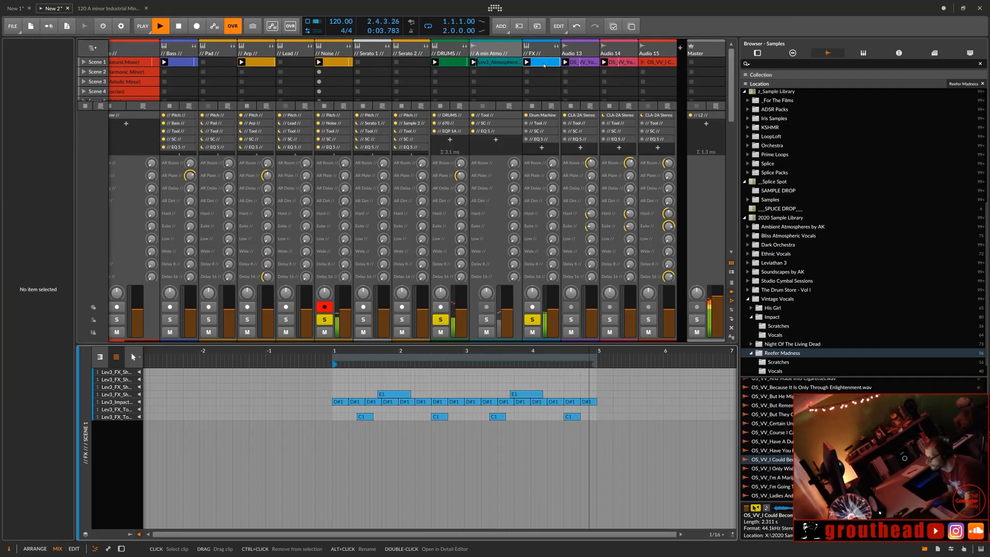
{"action": "right_click", "coordinate": [545, 53]}
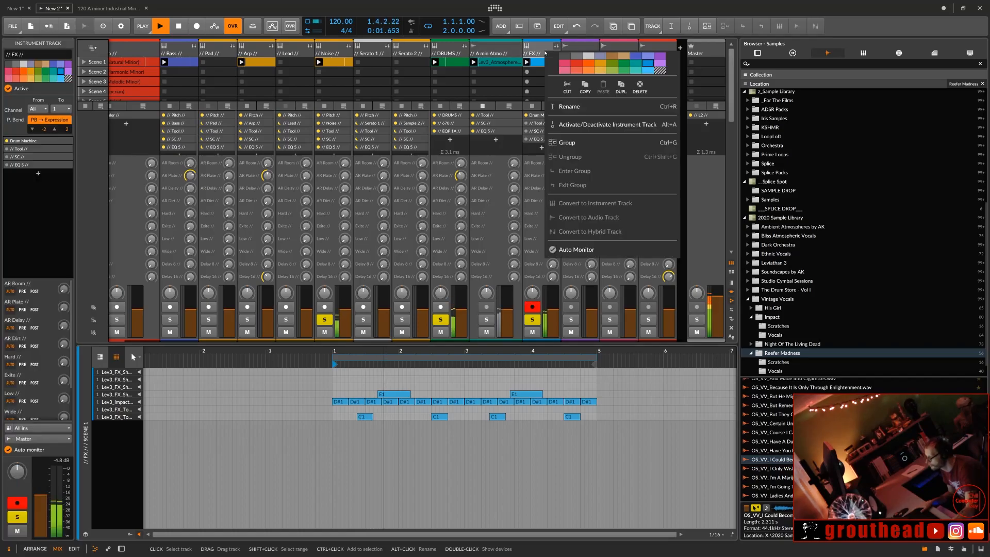
{"action": "left_click", "coordinate": [624, 63]}
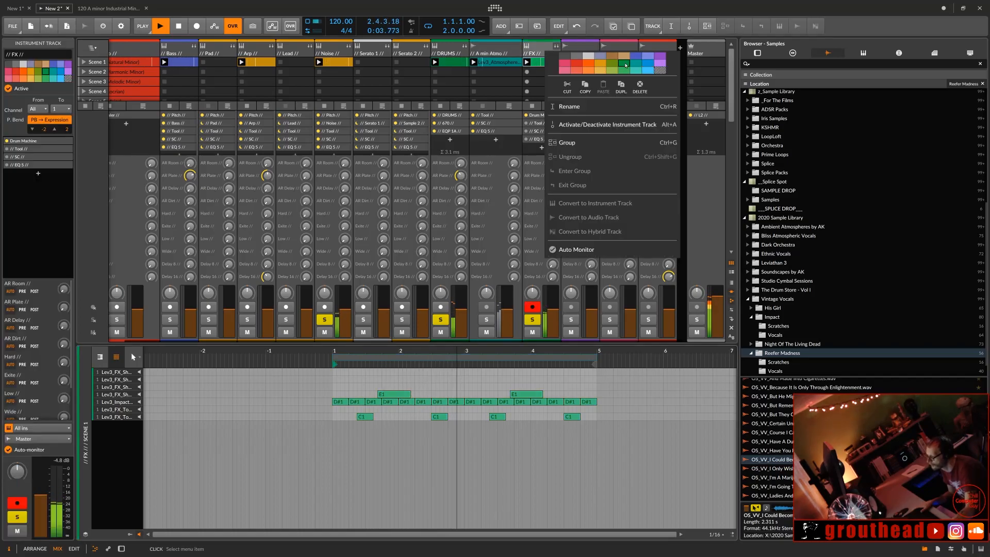
Step: Show the FX track's devices and move the track between DRUMS and A min Atmo
{"action": "left_click", "coordinate": [534, 46]}
{"action": "double_click", "coordinate": [534, 46]}
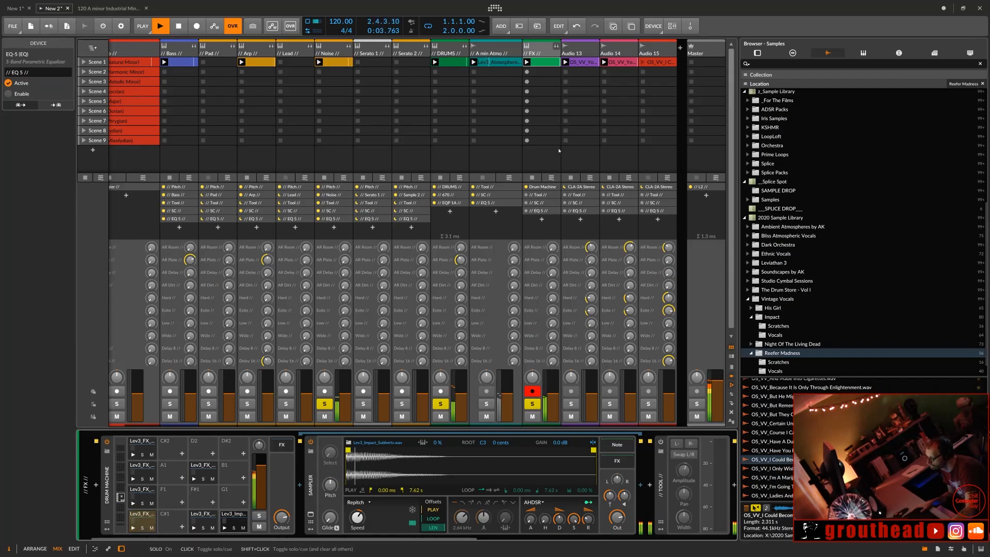
{"action": "left_click_drag", "start_coordinate": [535, 49], "coordinate": [482, 51]}
{"action": "left_click", "coordinate": [482, 62]}
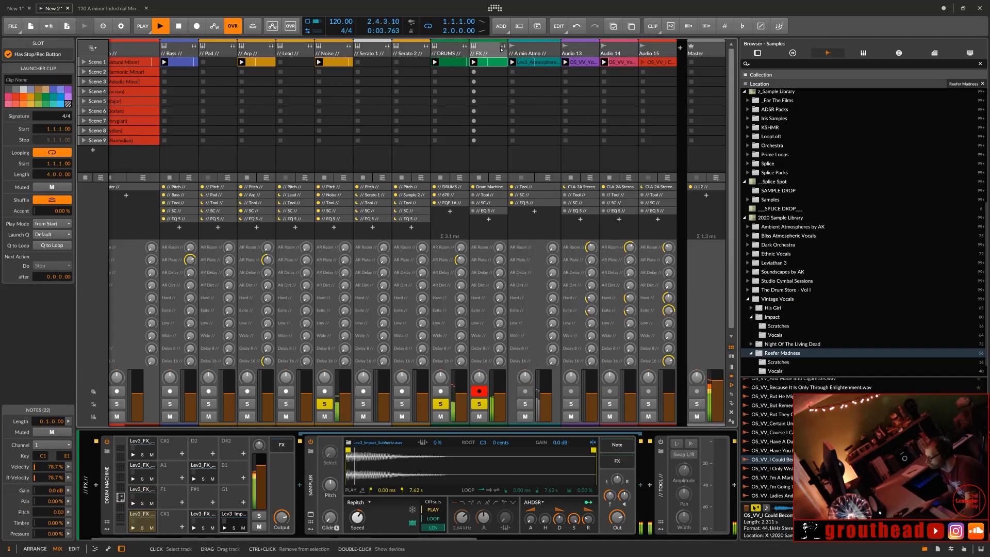
Step: Unsolo and mute the FX track, and audition A min Atmo in solo
{"action": "left_click", "coordinate": [479, 404]}
{"action": "left_click", "coordinate": [479, 416]}
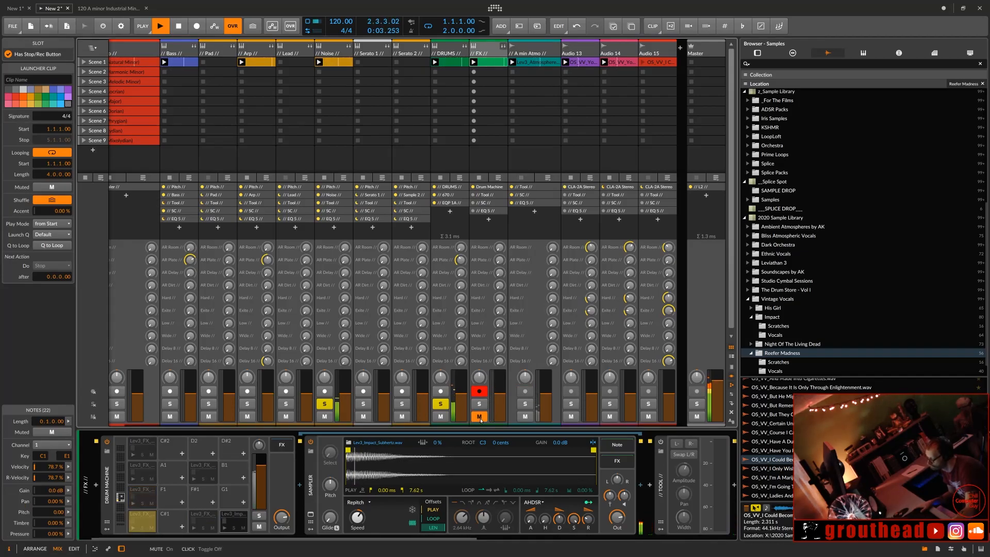
{"action": "left_click", "coordinate": [525, 404]}
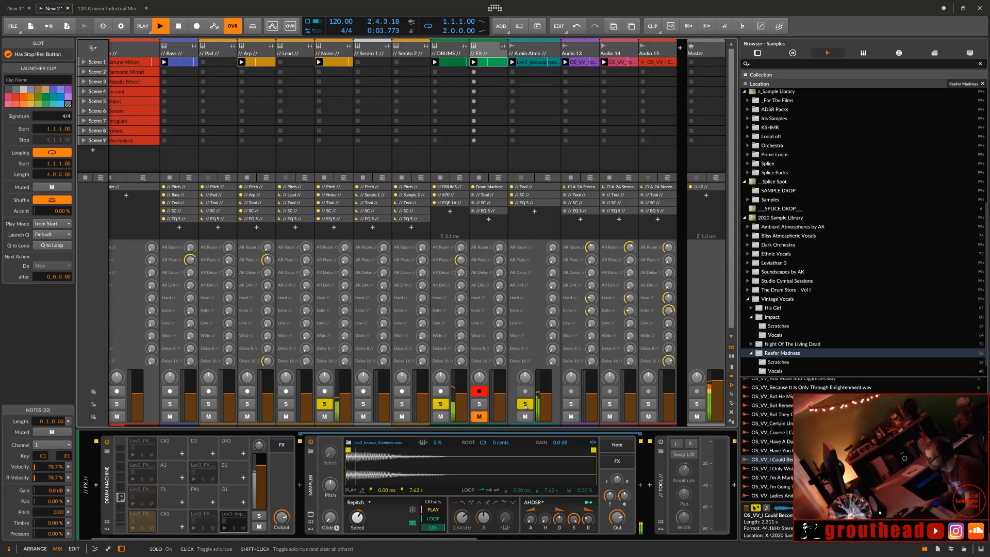
{"action": "left_click", "coordinate": [525, 405]}
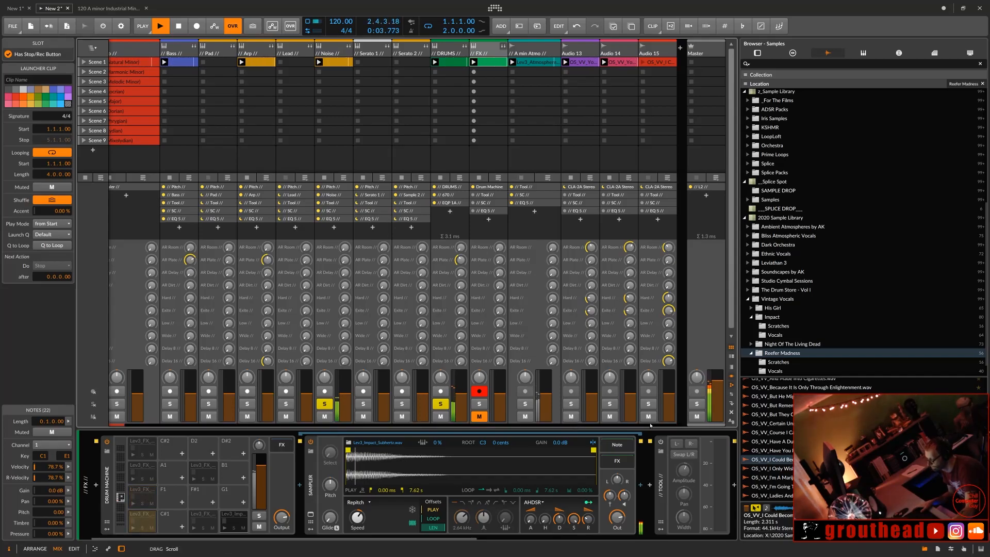
Step: Solo the Bass track alongside DRUMS in place of Noise
{"action": "left_click", "coordinate": [443, 405]}
{"action": "left_click", "coordinate": [324, 404]}
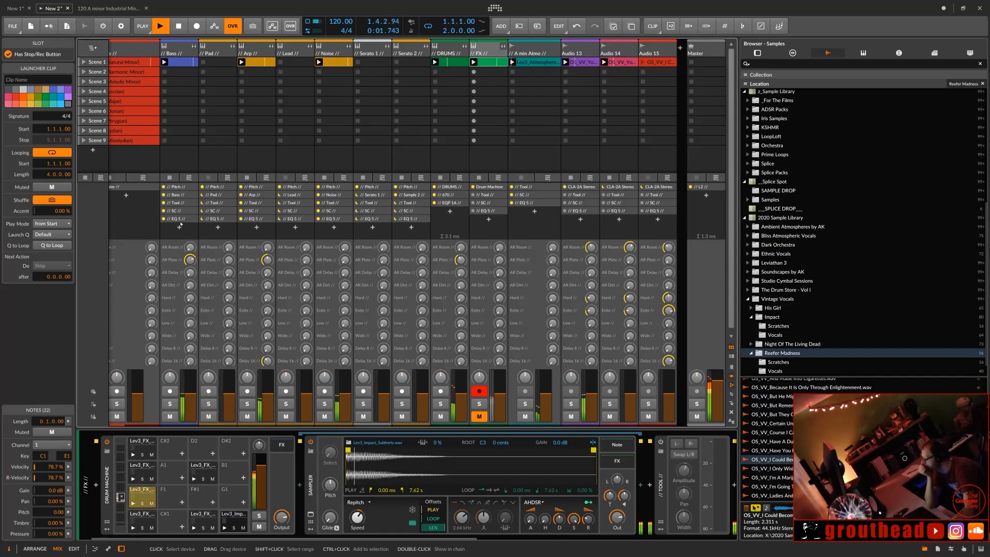
{"action": "left_click", "coordinate": [170, 405]}
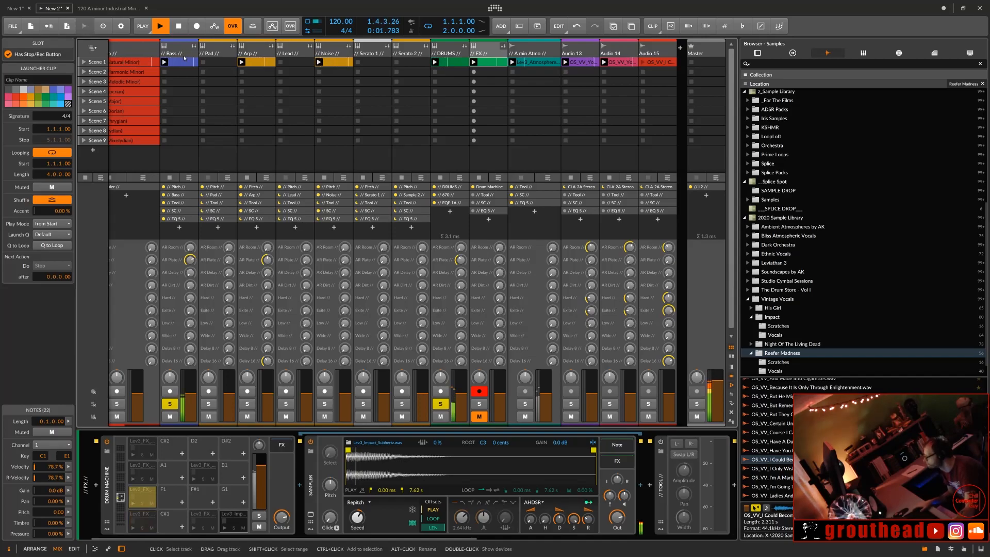
Step: Sidechain Bass's SC device to Lev3_Kick_A_01 (PRE), adjust its high threshold and set the release to 88.8 ms
{"action": "left_click", "coordinate": [182, 196]}
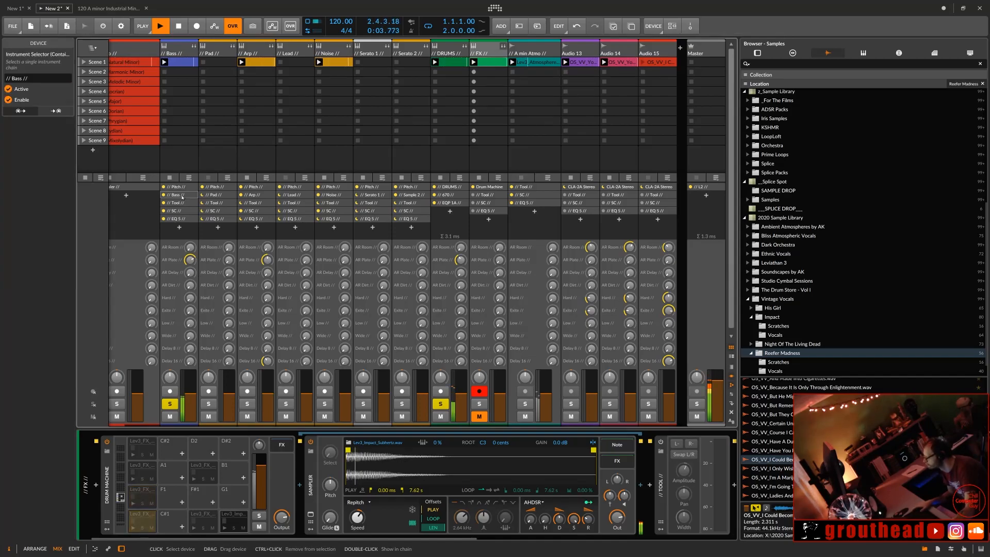
{"action": "double_click", "coordinate": [182, 196]}
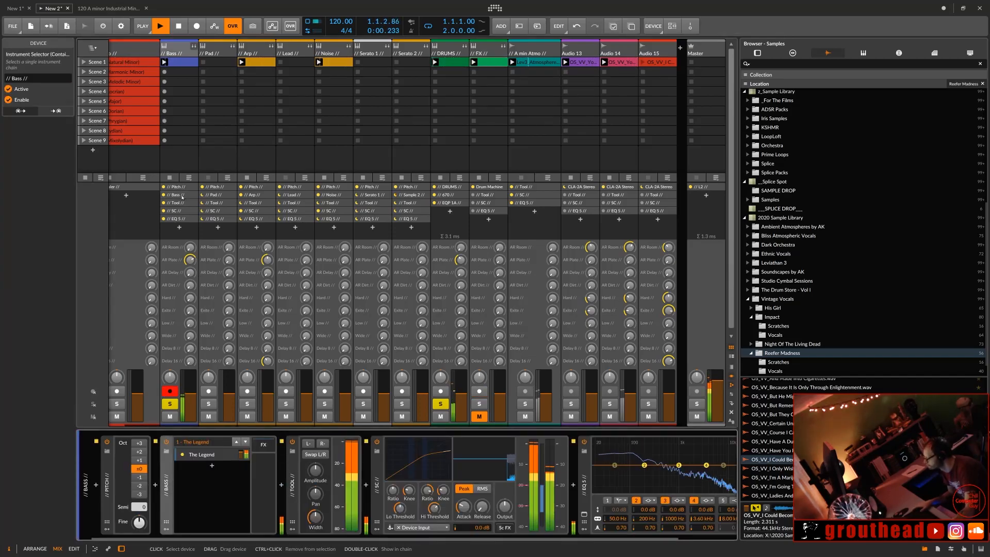
{"action": "left_click", "coordinate": [414, 526]}
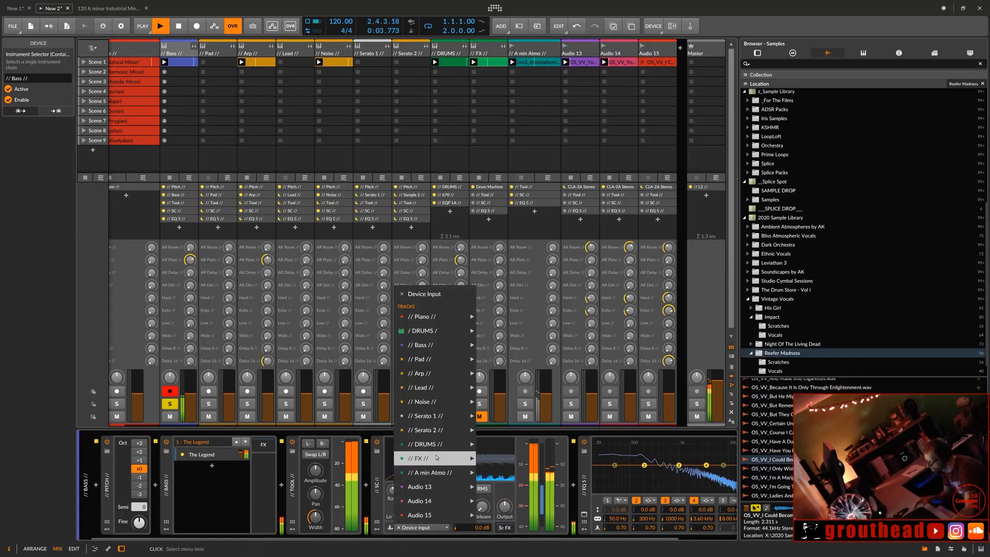
{"action": "mouse_move", "coordinate": [445, 444]}
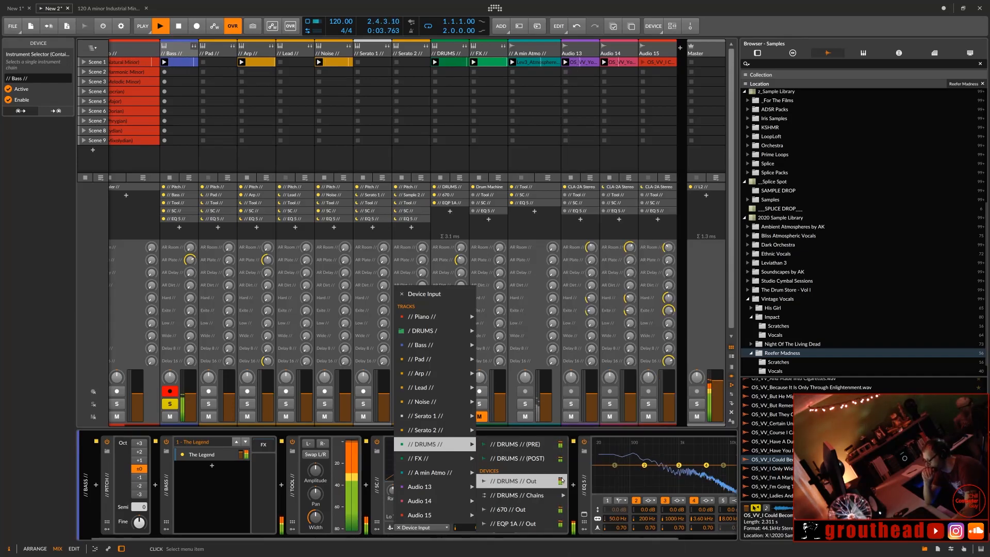
{"action": "mouse_move", "coordinate": [521, 495]}
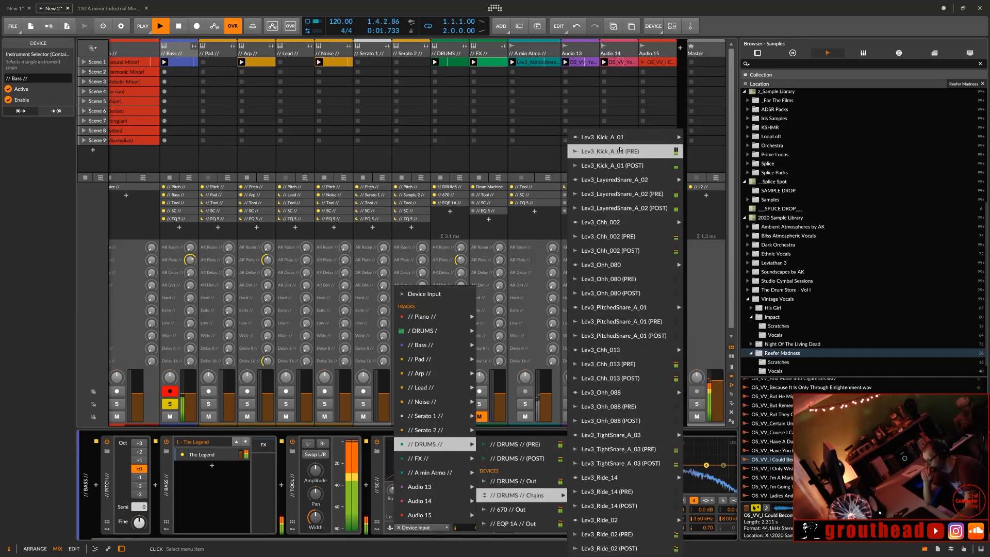
{"action": "left_click", "coordinate": [640, 152]}
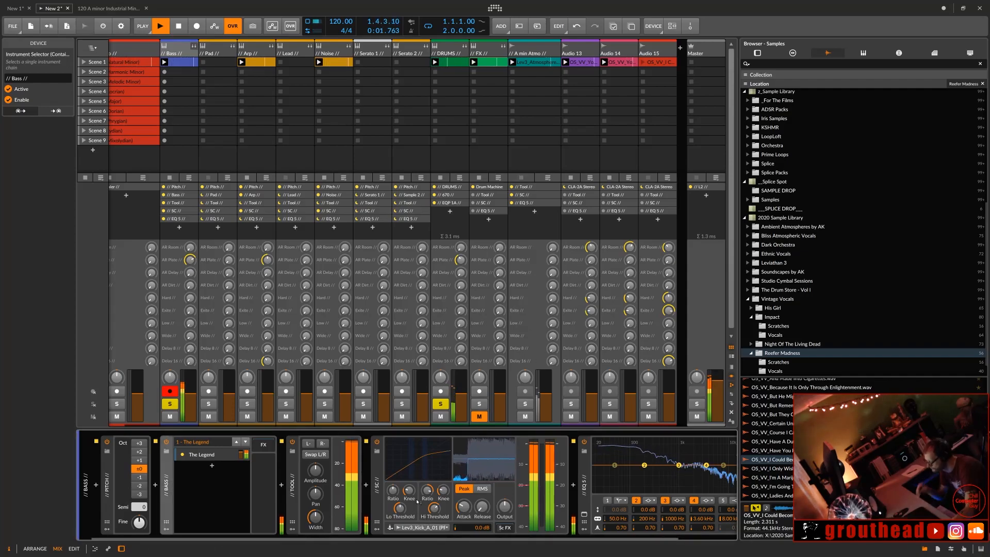
{"action": "left_click_drag", "start_coordinate": [435, 508], "coordinate": [482, 503]}
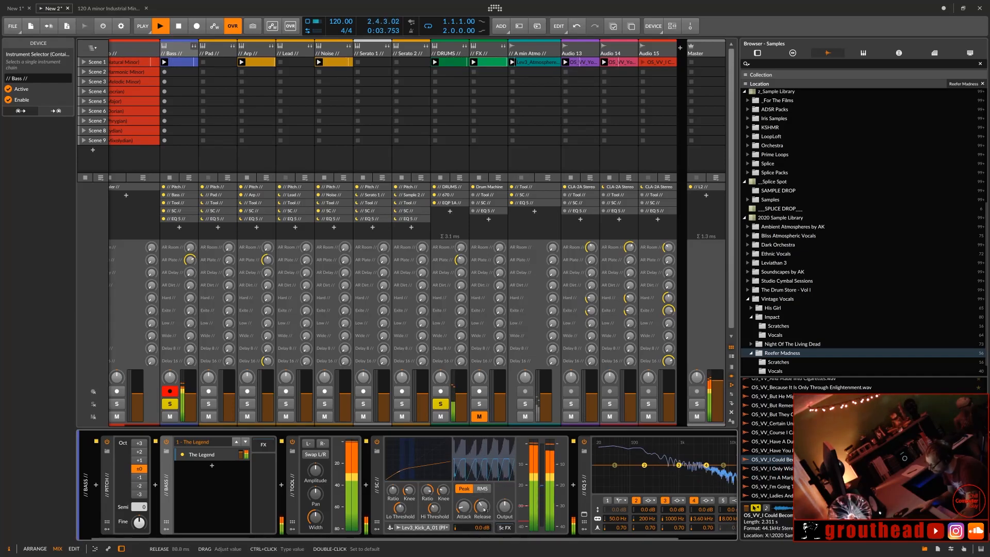
Step: Open The Legend's plugin window from the Bass track, hide the sample browser and move the window clear of the Bass controls
{"action": "left_click", "coordinate": [229, 460]}
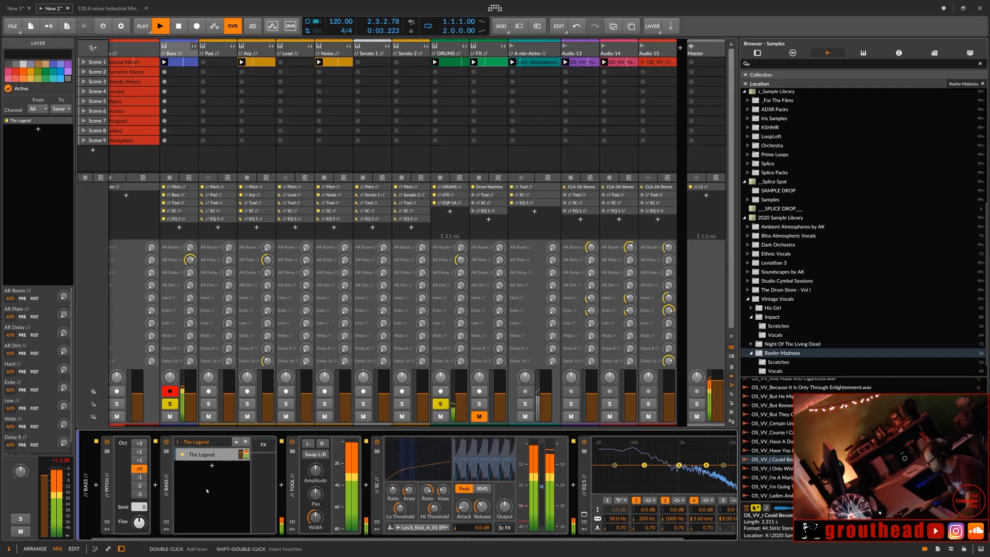
{"action": "double_click", "coordinate": [217, 458]}
{"action": "left_click", "coordinate": [293, 514]}
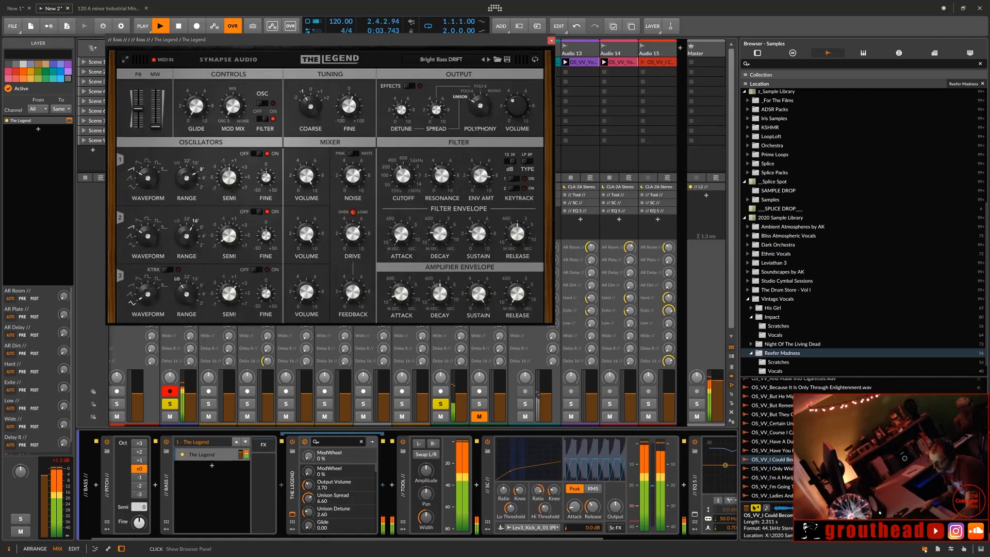
{"action": "left_click", "coordinate": [926, 549]}
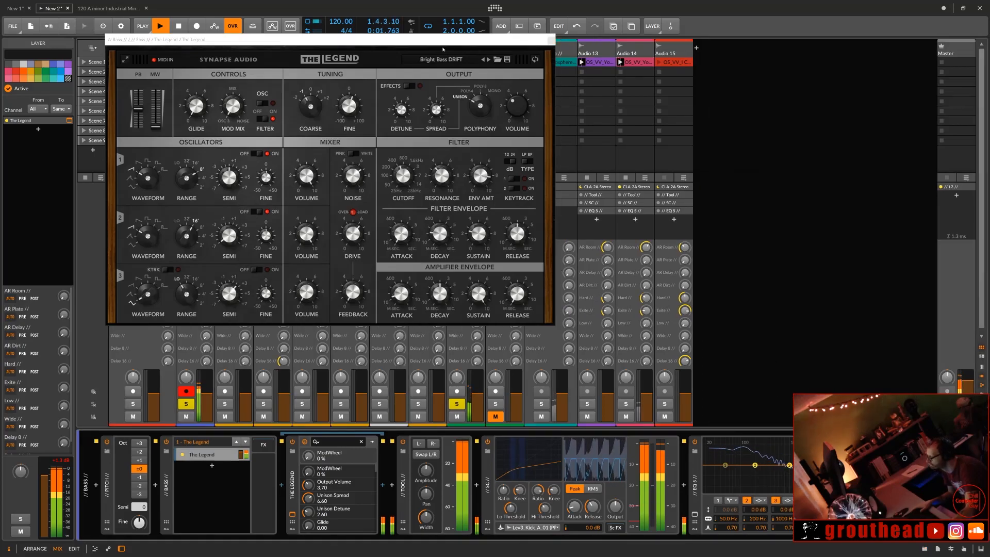
{"action": "left_click_drag", "start_coordinate": [443, 47], "coordinate": [605, 101]}
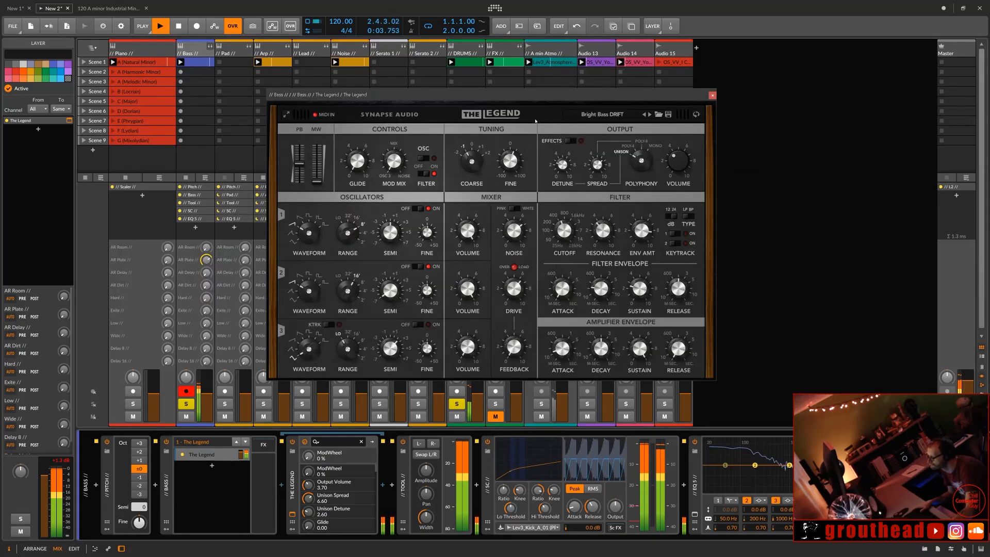
Step: Load the Grouthead preset Dirt Bass DRIFT in The Legend, auditioning Rocker Lead for comparison
{"action": "left_click", "coordinate": [640, 114]}
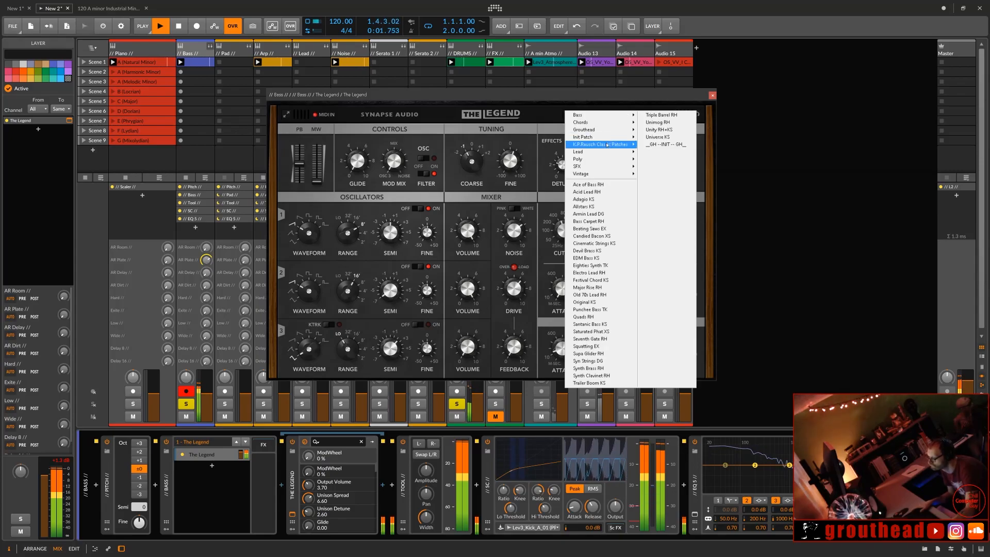
{"action": "mouse_move", "coordinate": [608, 146]}
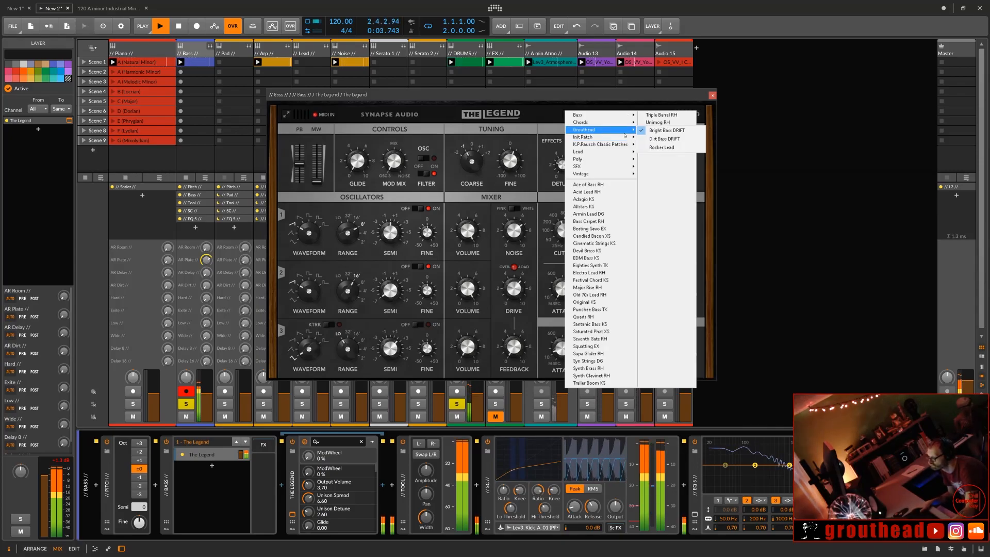
{"action": "left_click", "coordinate": [655, 138]}
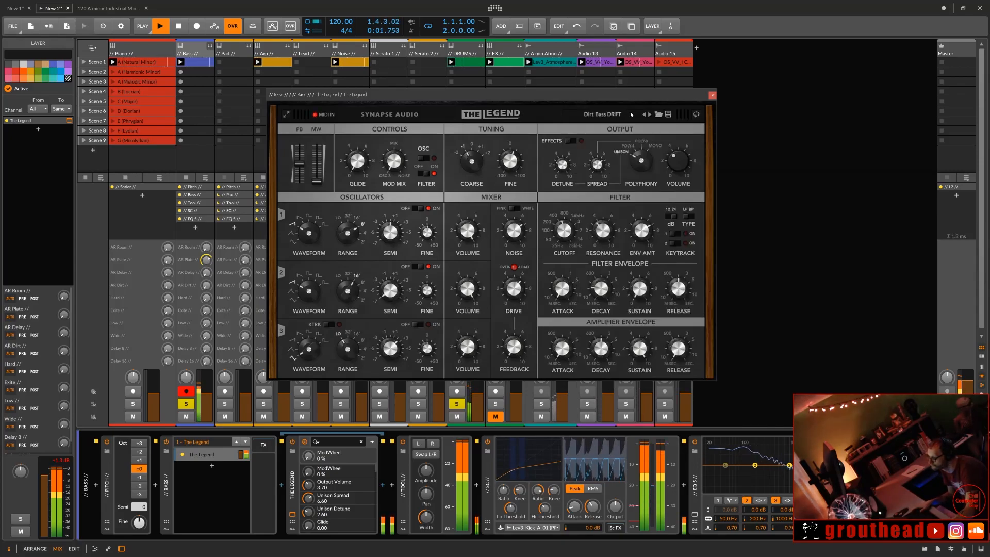
{"action": "left_click", "coordinate": [650, 115]}
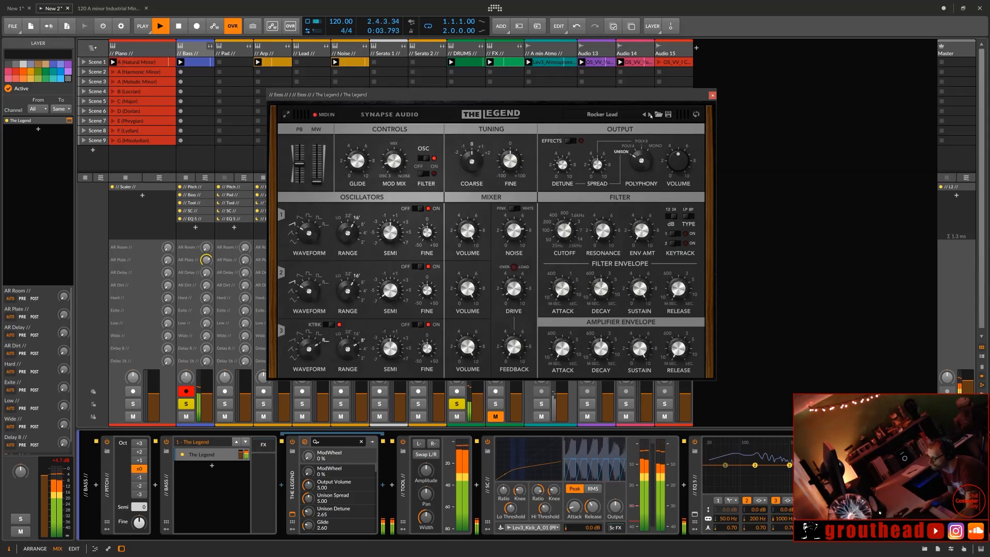
{"action": "left_click", "coordinate": [643, 115]}
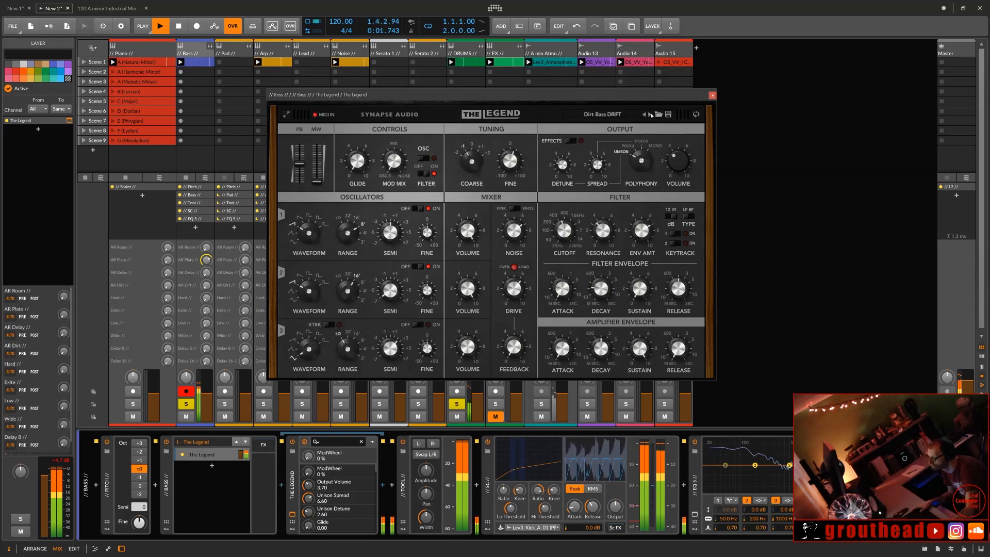
{"action": "left_click", "coordinate": [602, 114]}
{"action": "mouse_move", "coordinate": [616, 139]}
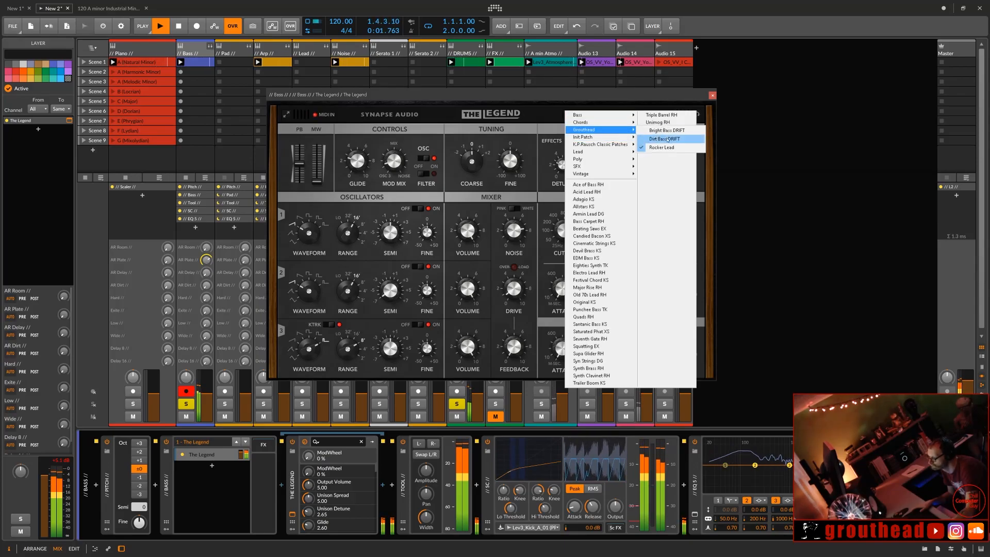
{"action": "left_click", "coordinate": [668, 139]}
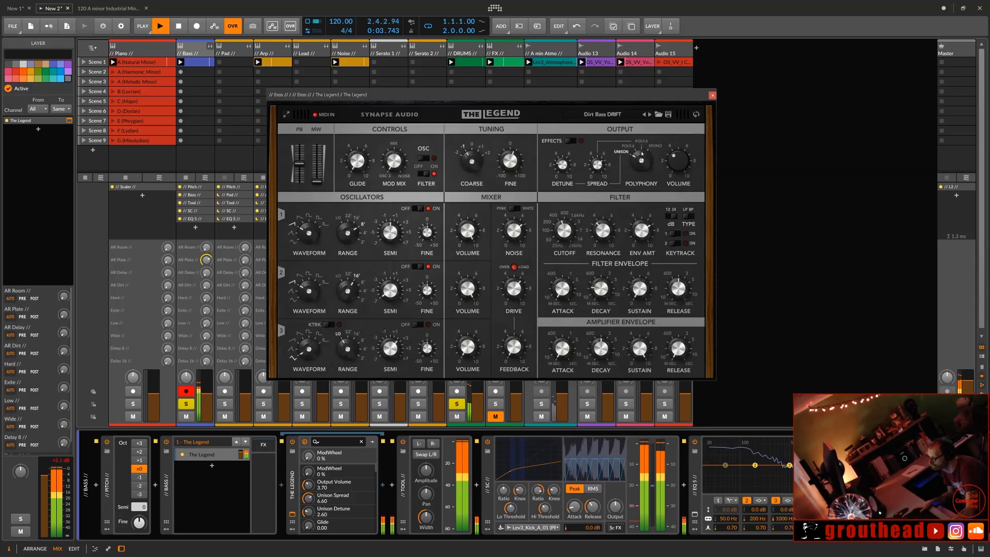
Step: Set The Legend's filter cutoff to 3.8 kHz and its coarse tuning to -1
{"action": "left_click", "coordinate": [566, 233]}
{"action": "left_click_drag", "start_coordinate": [566, 234], "coordinate": [567, 215]}
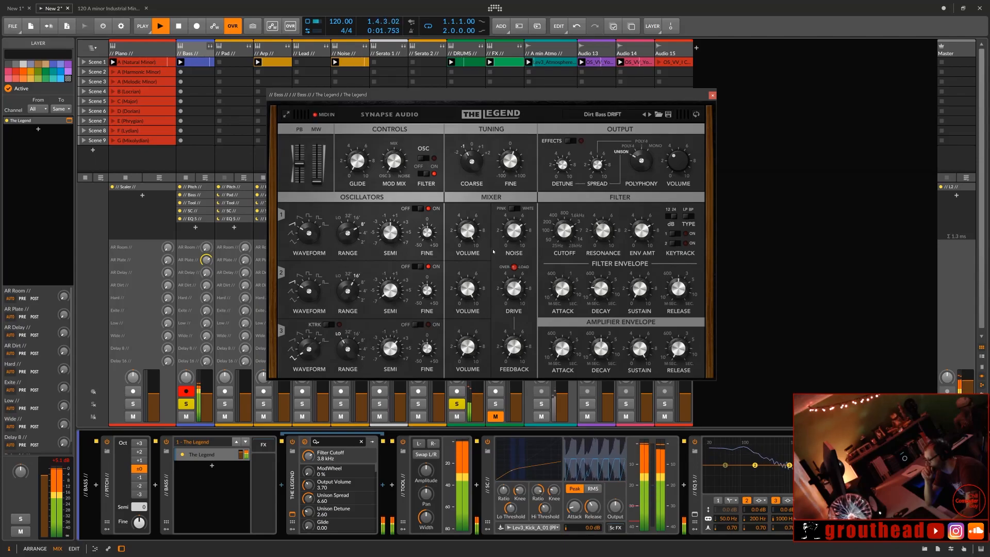
{"action": "left_click", "coordinate": [471, 162]}
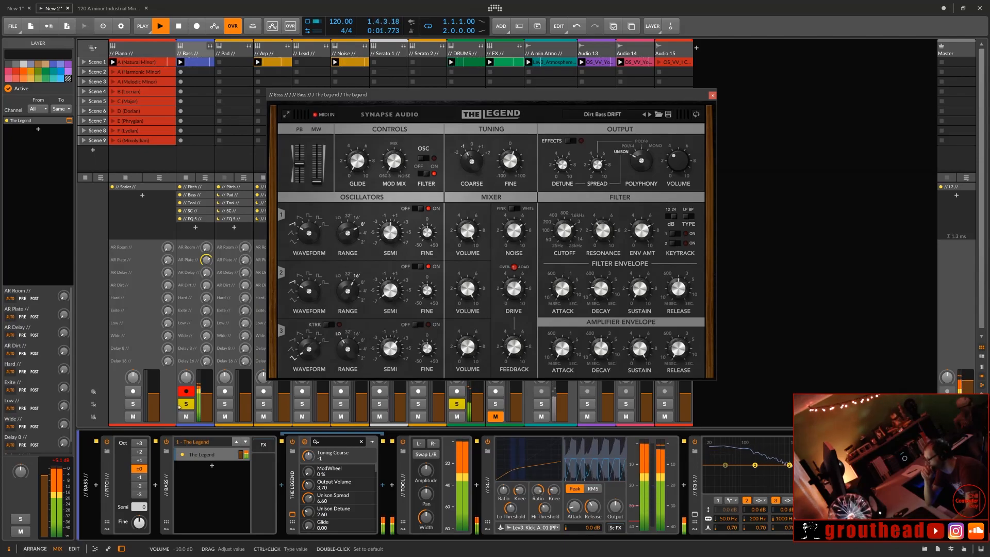
Step: Audition a -1 octave shift on the Bass Pitch device, return it to 0 and set the semitone shift to -7
{"action": "left_click", "coordinate": [138, 477]}
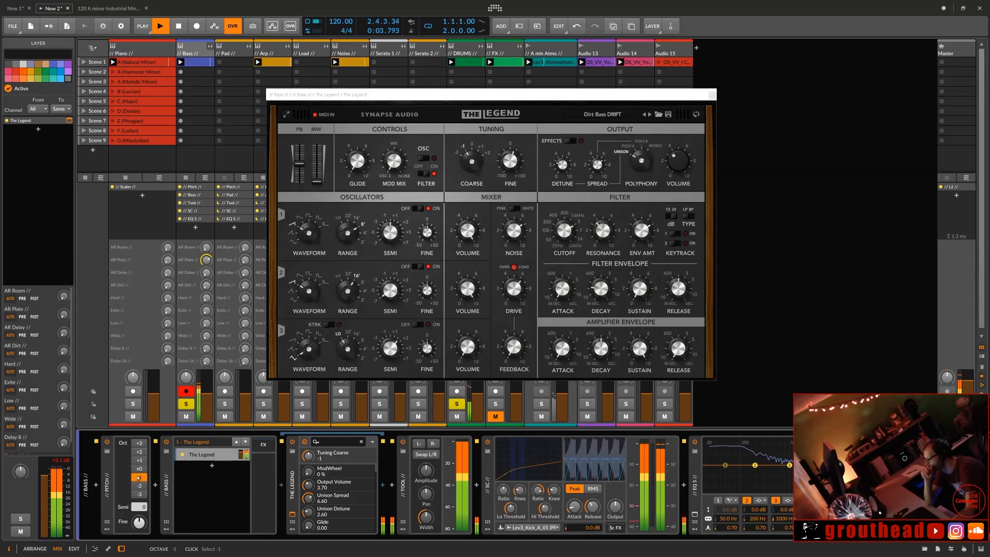
{"action": "left_click", "coordinate": [140, 469]}
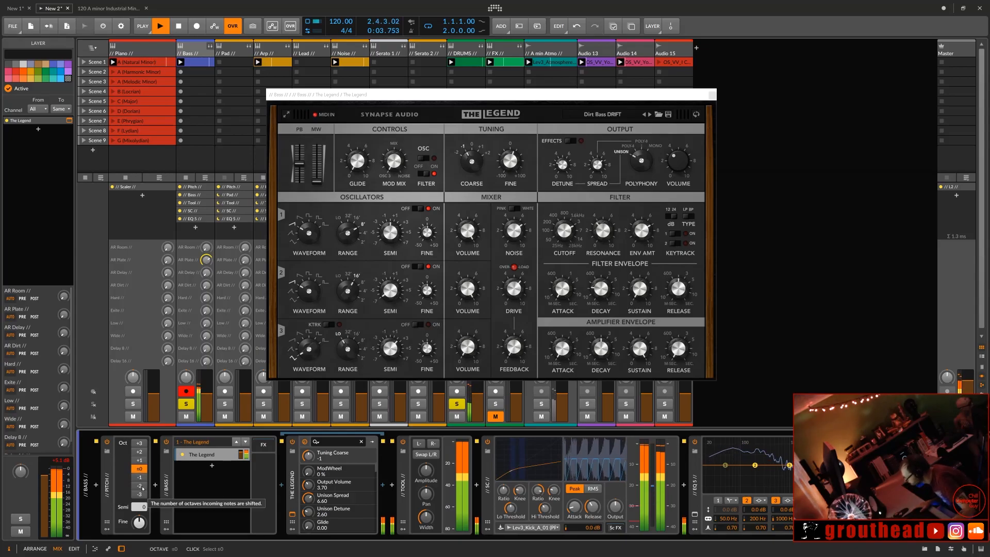
{"action": "left_click_drag", "start_coordinate": [140, 507], "coordinate": [140, 516]}
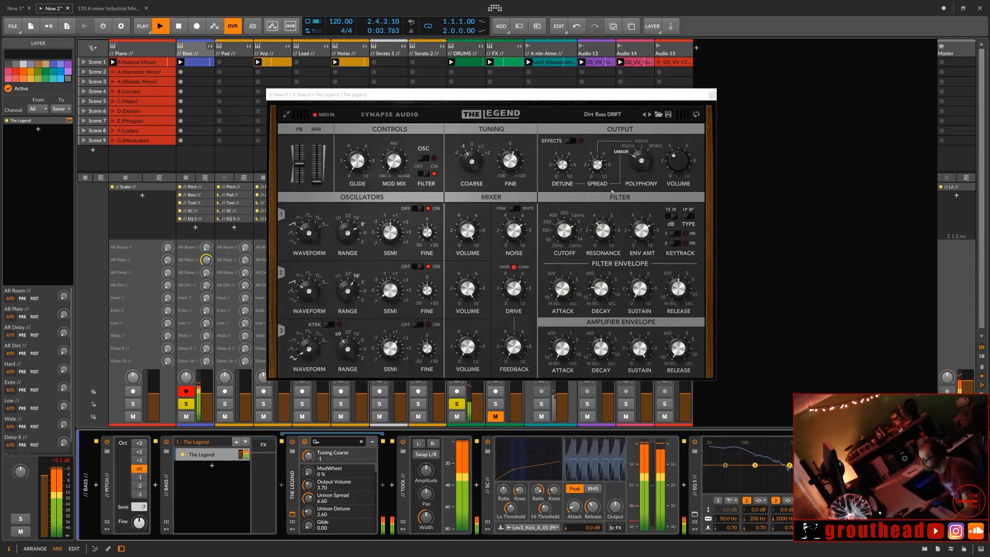
Step: Raise The Legend's glide to 9.95
{"action": "left_click", "coordinate": [359, 162]}
{"action": "left_click_drag", "start_coordinate": [359, 162], "coordinate": [350, 78]}
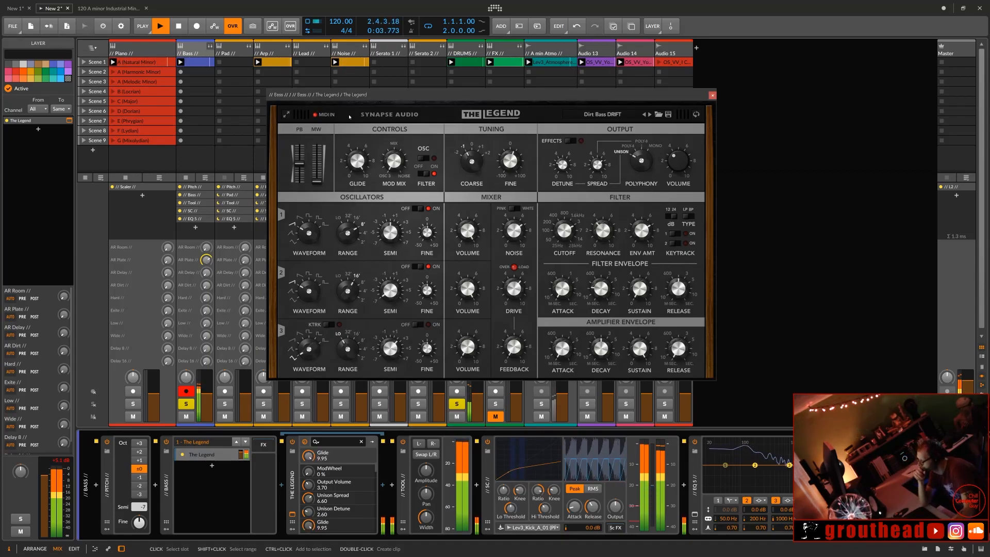
Step: Set The Legend's amplifier envelope sustain to 0.05 and decay to 35 s, and raise the glide to 10.00
{"action": "left_click", "coordinate": [640, 349]}
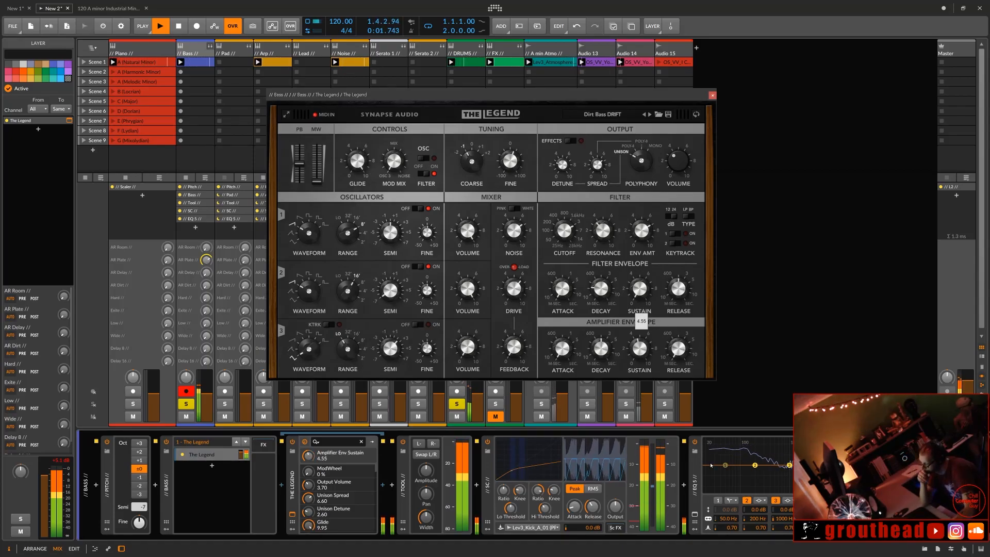
{"action": "left_click_drag", "start_coordinate": [640, 348], "coordinate": [639, 360]}
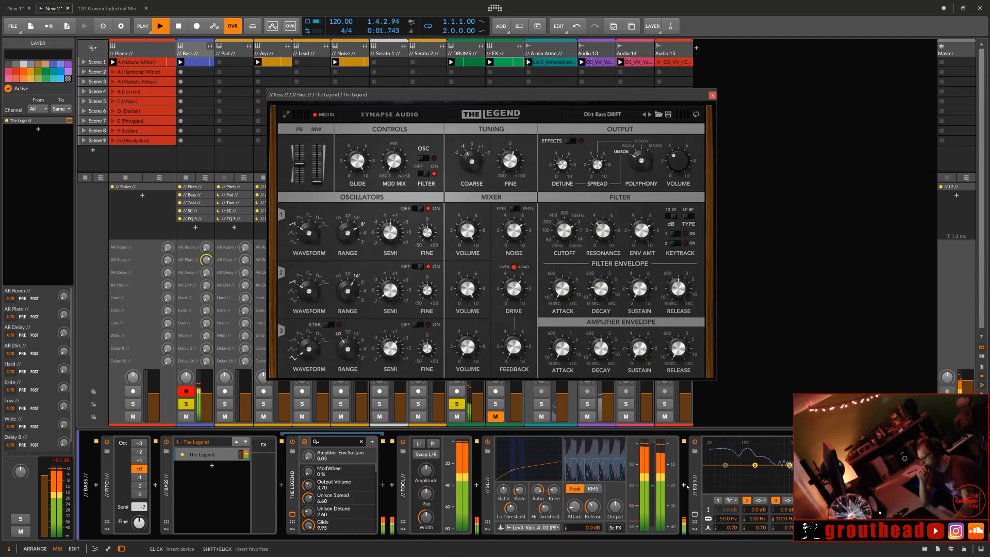
{"action": "left_click", "coordinate": [602, 349]}
{"action": "left_click_drag", "start_coordinate": [562, 325], "coordinate": [557, 204]}
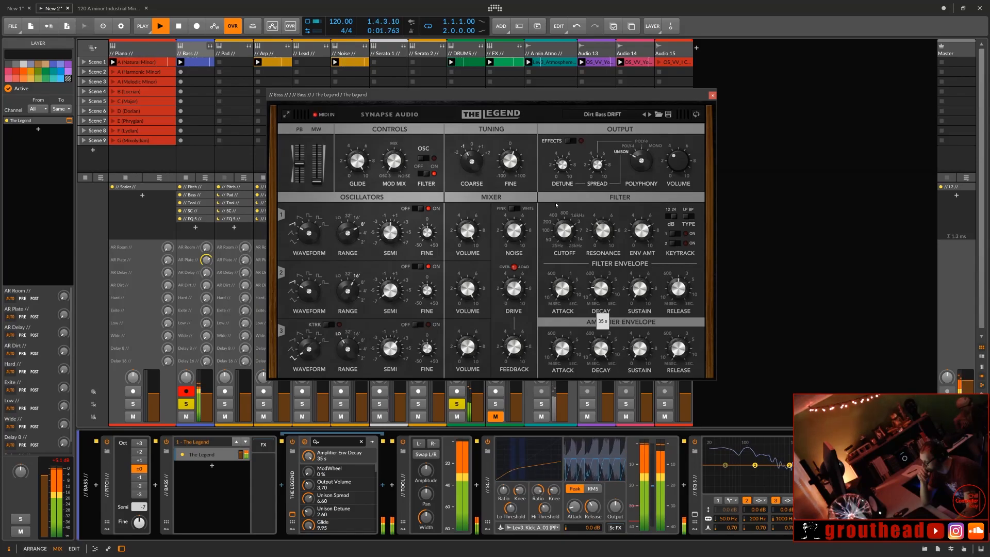
{"action": "left_click_drag", "start_coordinate": [363, 165], "coordinate": [403, 293]}
{"action": "left_click_drag", "start_coordinate": [391, 253], "coordinate": [363, 103]}
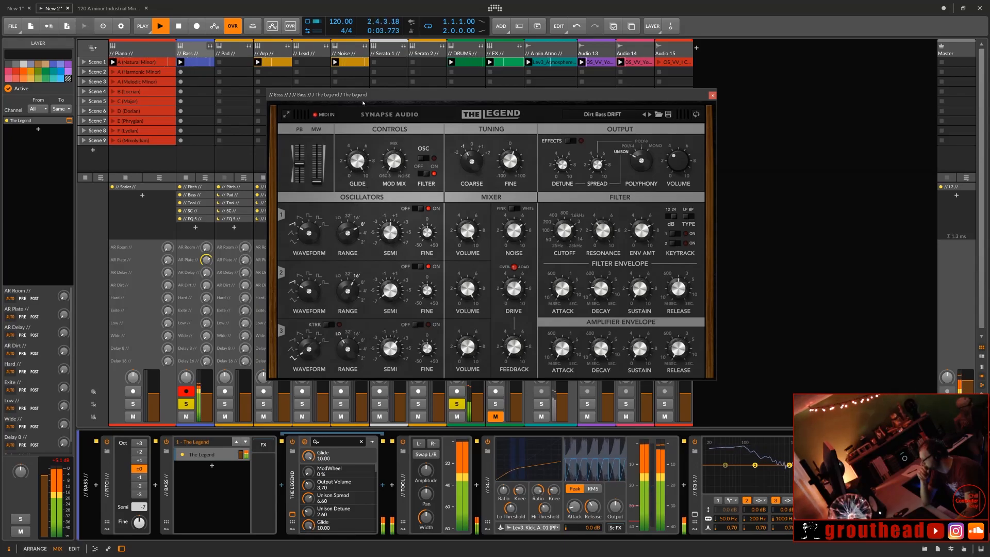
Step: Change The Legend's oscillator 2 waveform to Triangle and its oscillator 1 waveform to Shark
{"action": "left_click", "coordinate": [317, 291]}
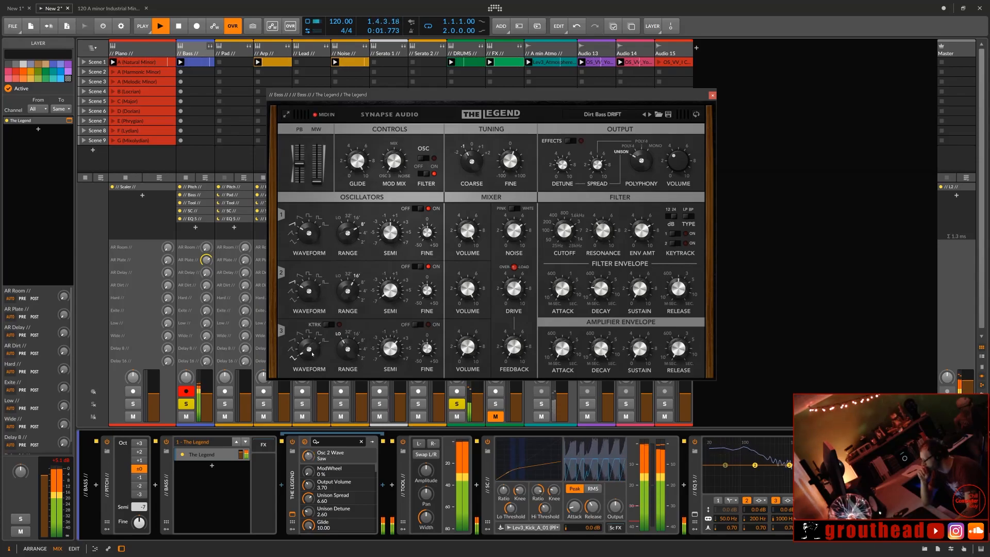
{"action": "left_click_drag", "start_coordinate": [308, 292], "coordinate": [331, 362]}
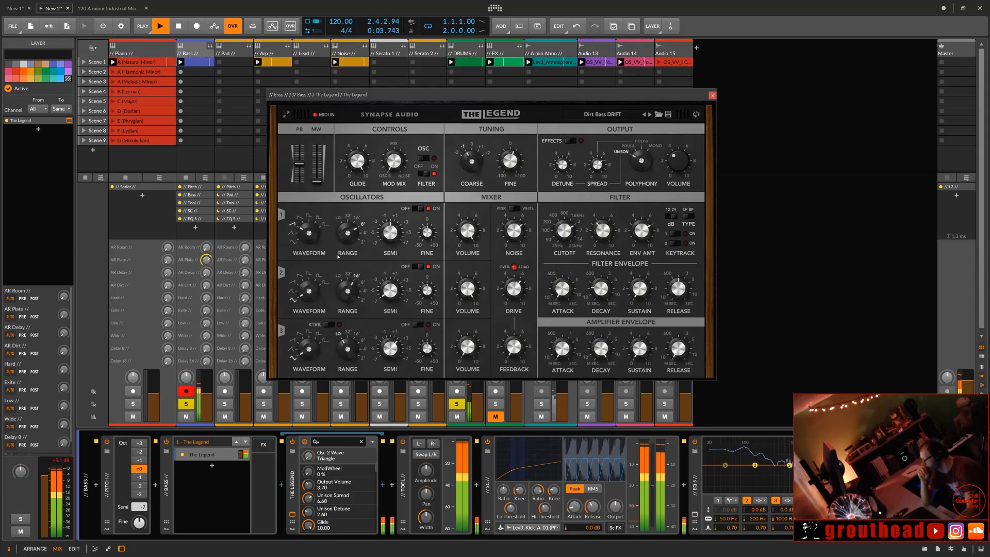
{"action": "left_click", "coordinate": [310, 235]}
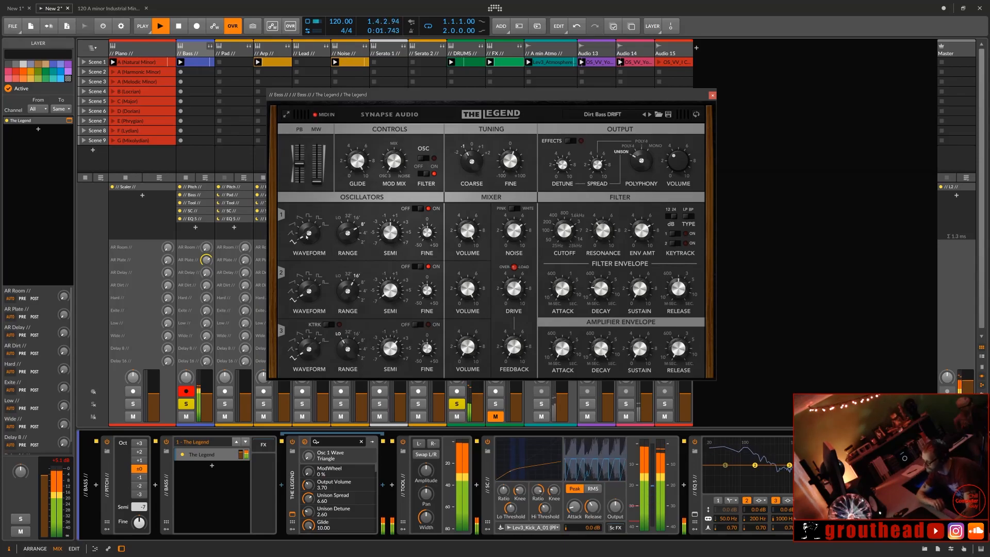
{"action": "left_click_drag", "start_coordinate": [308, 234], "coordinate": [300, 215]}
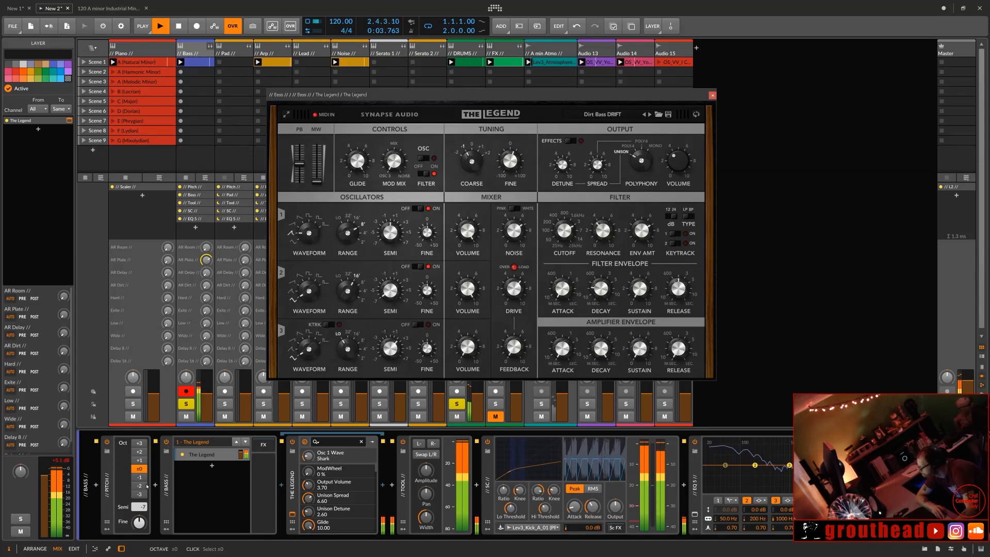
Step: Reset the Bass Pitch device's semitone shift to 0 and set The Legend's unison detune to 1.20
{"action": "double_click", "coordinate": [143, 506]}
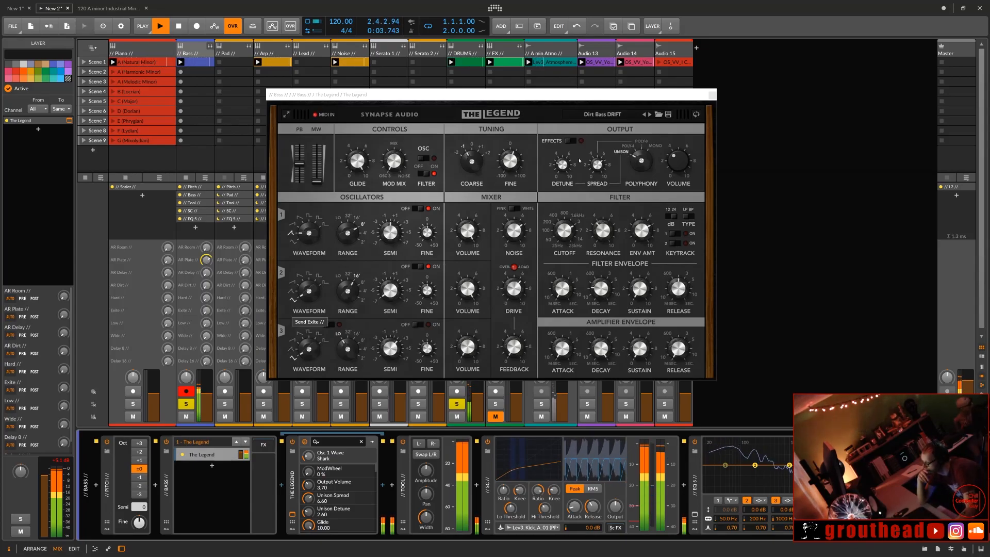
{"action": "left_click_drag", "start_coordinate": [562, 164], "coordinate": [569, 183]}
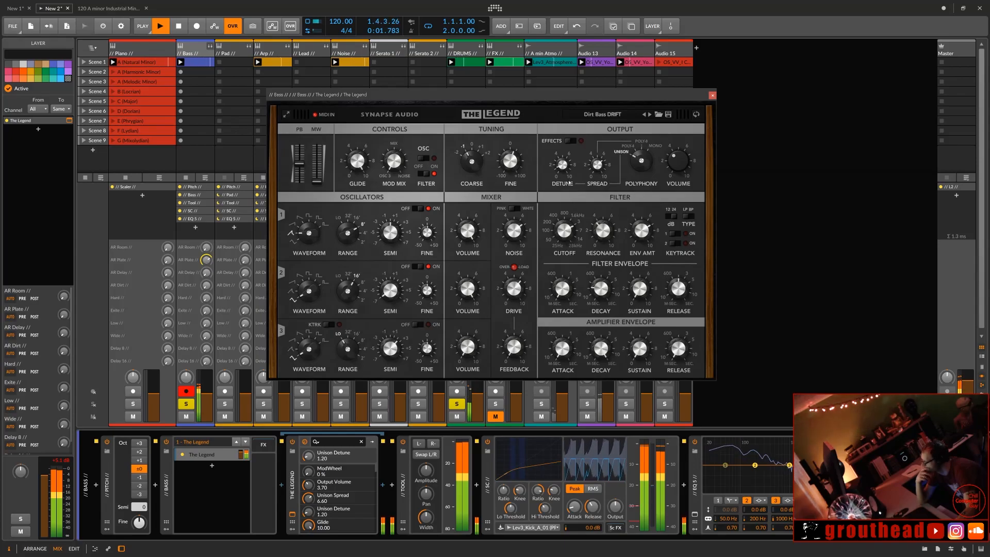
Step: Adjust The Legend's filter envelope decay, set its attack and release to 2 ms, and reduce the filter envelope amount to 0.00
{"action": "left_click_drag", "start_coordinate": [571, 227], "coordinate": [642, 231]}
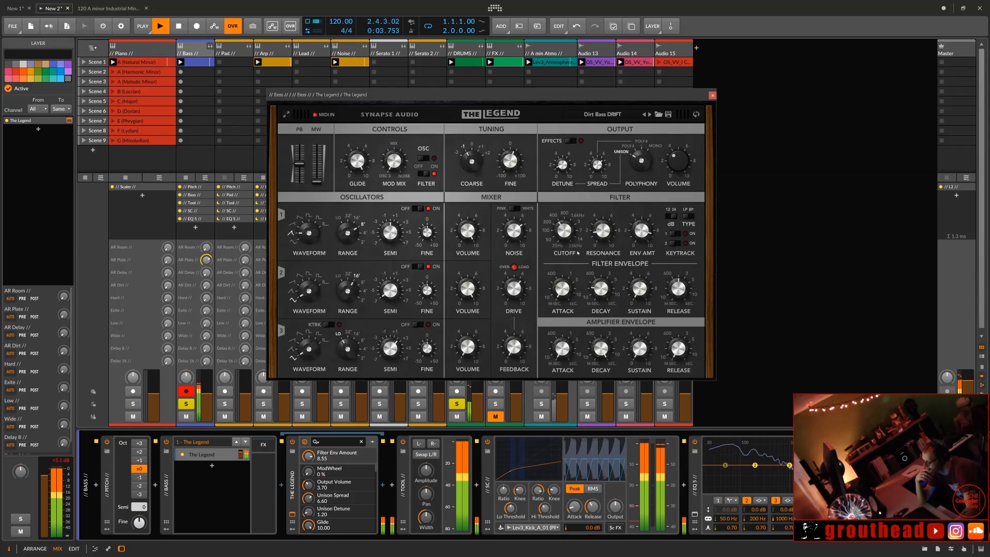
{"action": "mouse_move", "coordinate": [601, 292]}
{"action": "left_mouse_down"}
{"action": "mouse_move", "coordinate": [599, 252]}
{"action": "mouse_move", "coordinate": [604, 285]}
{"action": "mouse_move", "coordinate": [635, 268]}
{"action": "mouse_move", "coordinate": [604, 311]}
{"action": "left_mouse_up"}
{"action": "left_click_drag", "start_coordinate": [679, 295], "coordinate": [680, 375]}
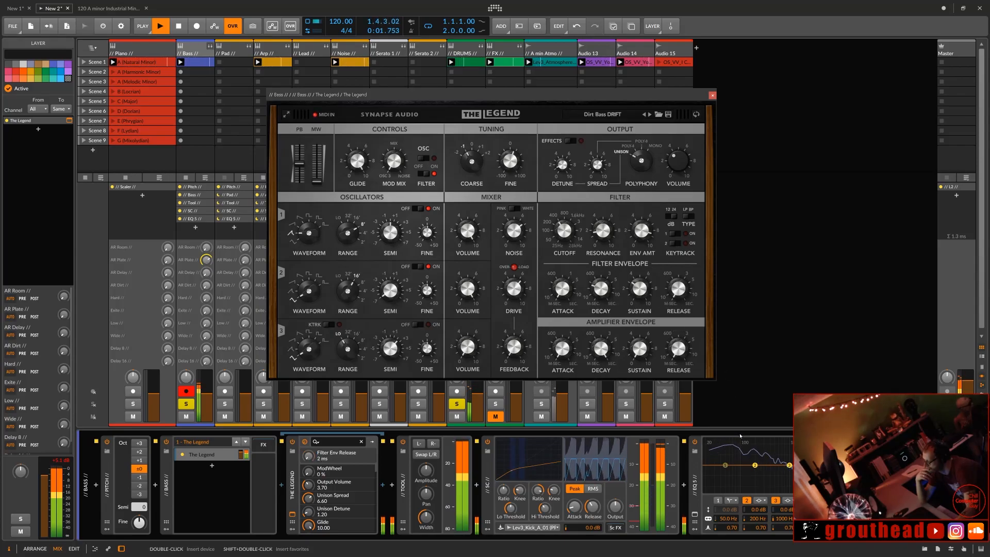
{"action": "left_click_drag", "start_coordinate": [562, 289], "coordinate": [570, 308]}
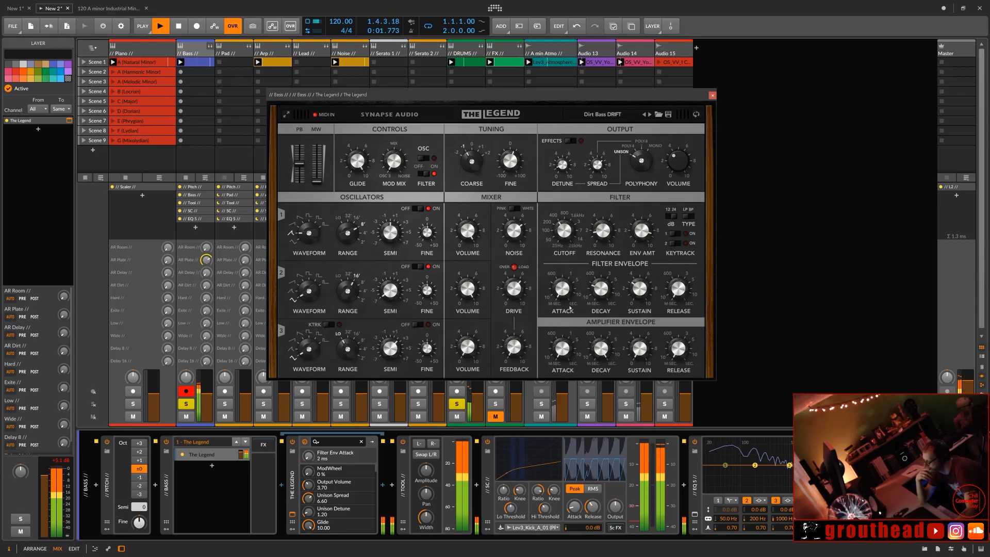
{"action": "left_click_drag", "start_coordinate": [649, 232], "coordinate": [753, 426]}
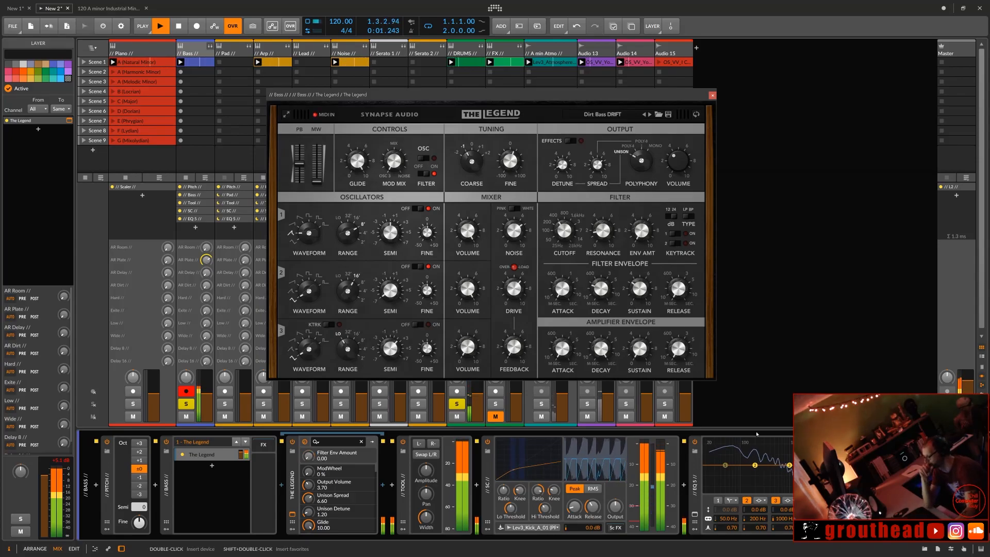
Step: Toggle filter keytrack 1 and 2 for comparison, leaving keytrack 1 on and keytrack 2 off
{"action": "left_click", "coordinate": [676, 234]}
{"action": "left_click", "coordinate": [677, 235]}
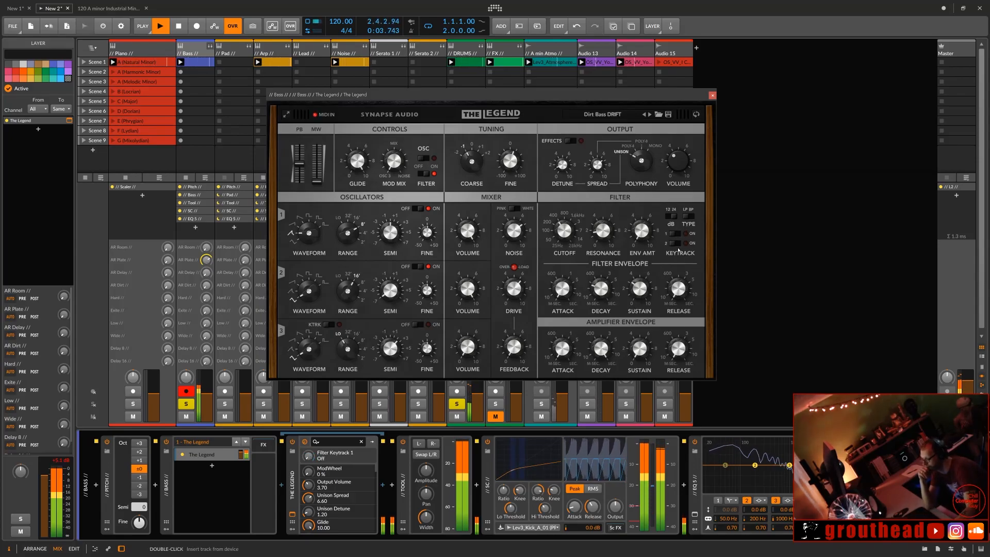
{"action": "left_click", "coordinate": [677, 244]}
{"action": "left_click", "coordinate": [677, 244]}
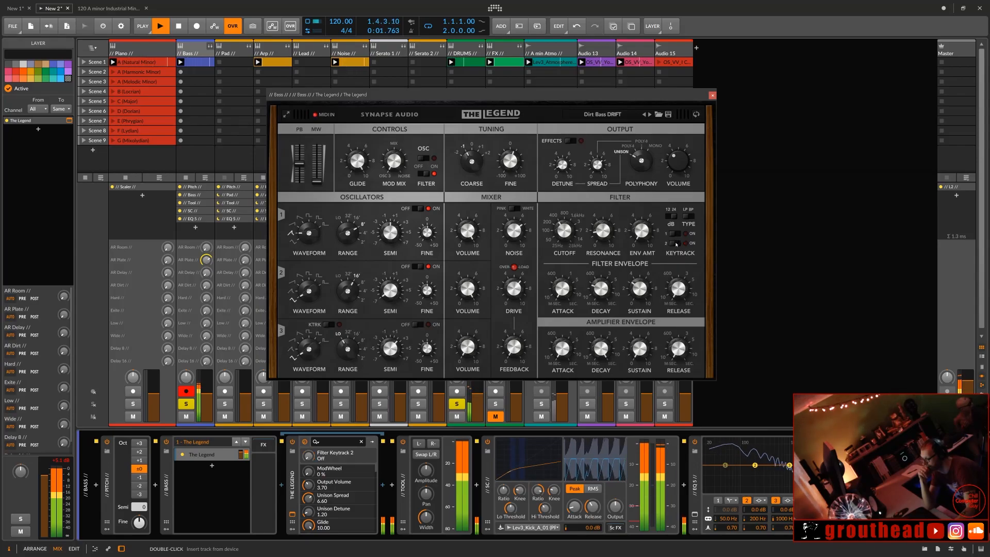
{"action": "left_click", "coordinate": [679, 235]}
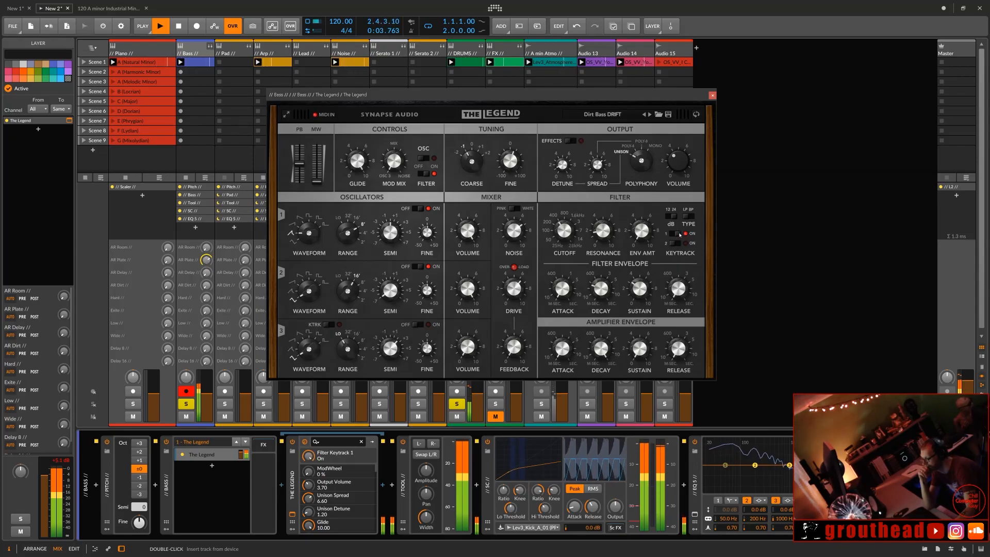
Step: Raise The Legend's mod wheel to 100 % and compare the modulation targets, leaving oscillator modulation off and filter modulation on
{"action": "left_click", "coordinate": [404, 162]}
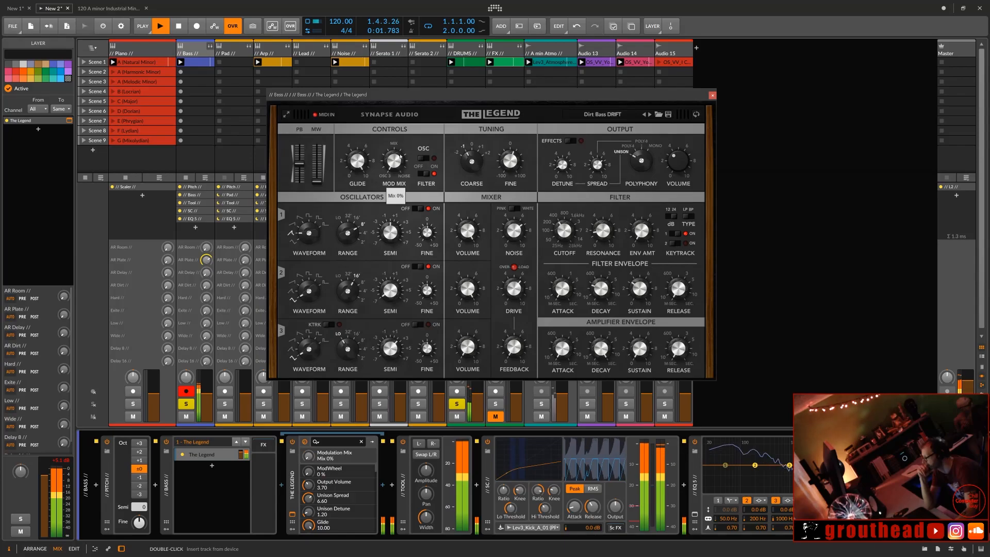
{"action": "left_click_drag", "start_coordinate": [315, 176], "coordinate": [315, 150]}
{"action": "left_click", "coordinate": [401, 165]}
{"action": "left_click", "coordinate": [426, 158]}
{"action": "left_click", "coordinate": [420, 159]}
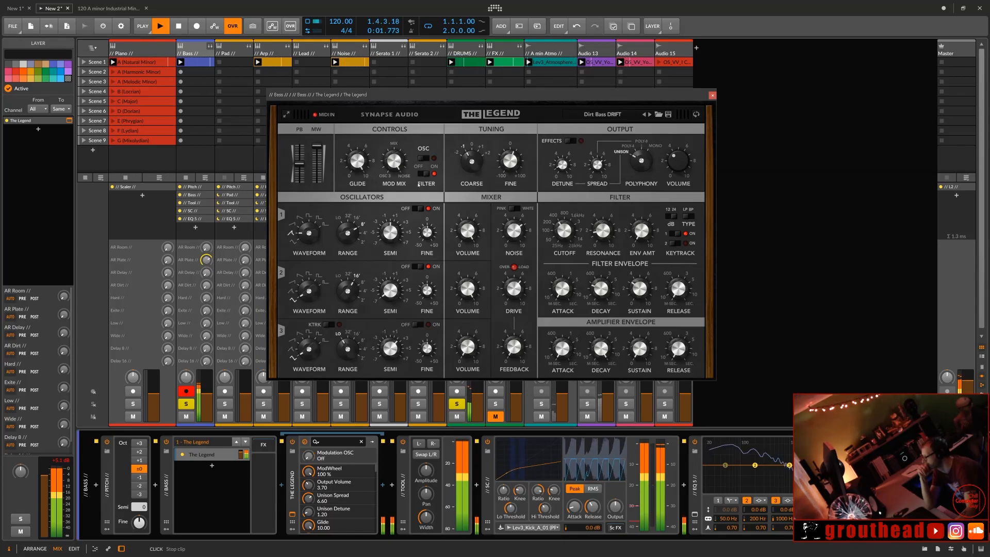
{"action": "left_click", "coordinate": [422, 174]}
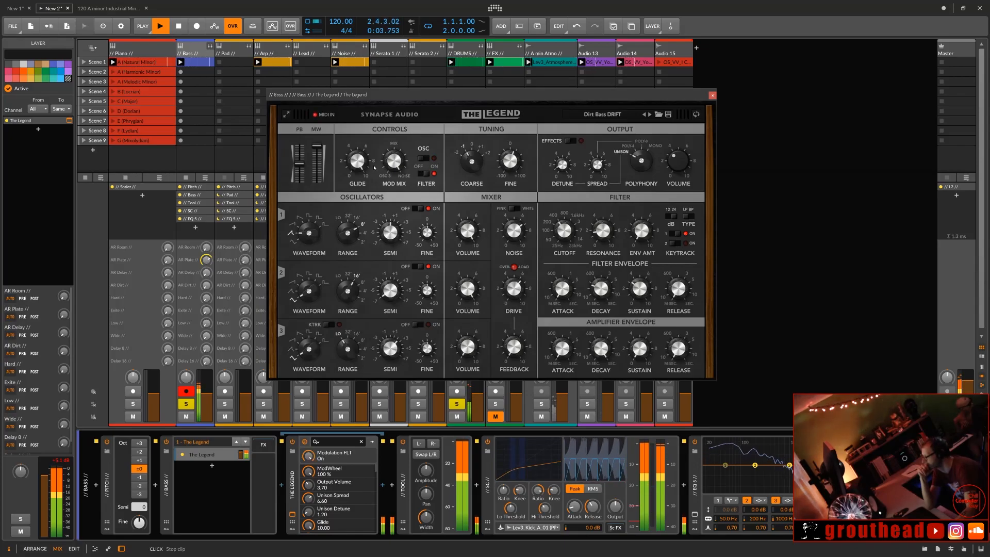
Step: Lower The Legend's mod wheel to 0 % and set oscillator 2's semitone offset to -7
{"action": "left_click", "coordinate": [393, 160]}
{"action": "left_click_drag", "start_coordinate": [528, 364], "coordinate": [523, 367]}
{"action": "left_click_drag", "start_coordinate": [396, 159], "coordinate": [410, 210]}
{"action": "left_click_drag", "start_coordinate": [321, 155], "coordinate": [321, 185]}
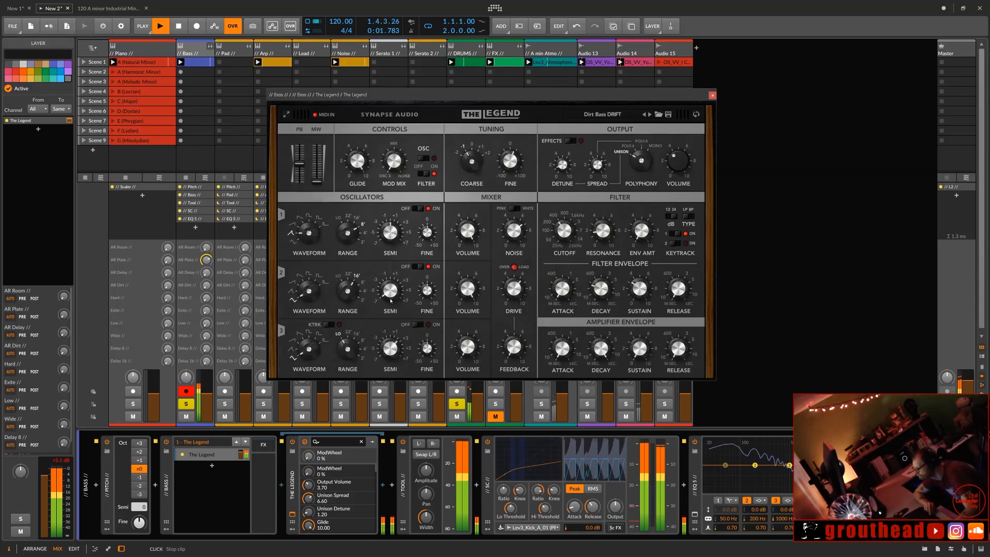
{"action": "left_click_drag", "start_coordinate": [392, 293], "coordinate": [396, 302]}
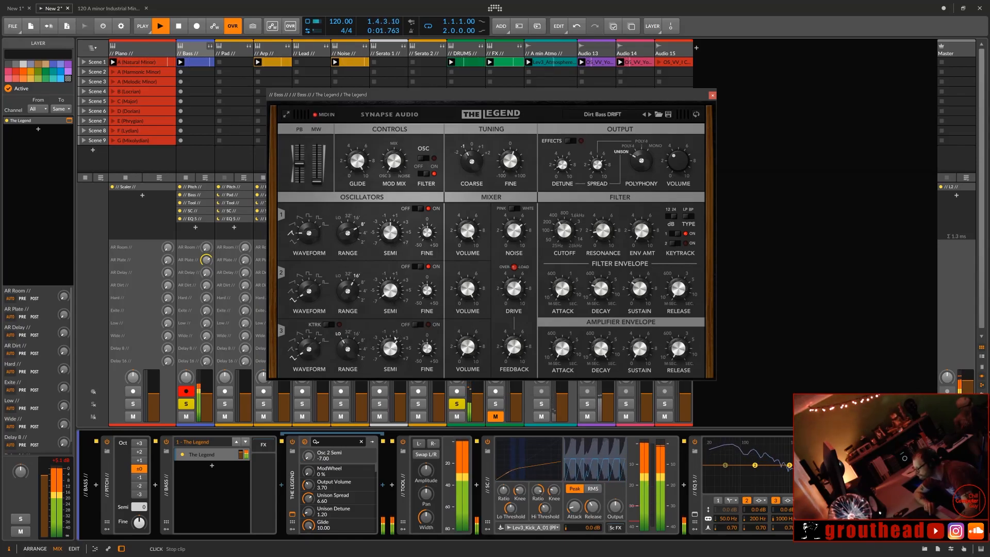
Step: Switch on oscillator 3 of the bass synth and set its range to 16'
{"action": "left_click_drag", "start_coordinate": [468, 349], "coordinate": [446, 209]}
{"action": "double_click", "coordinate": [392, 351]}
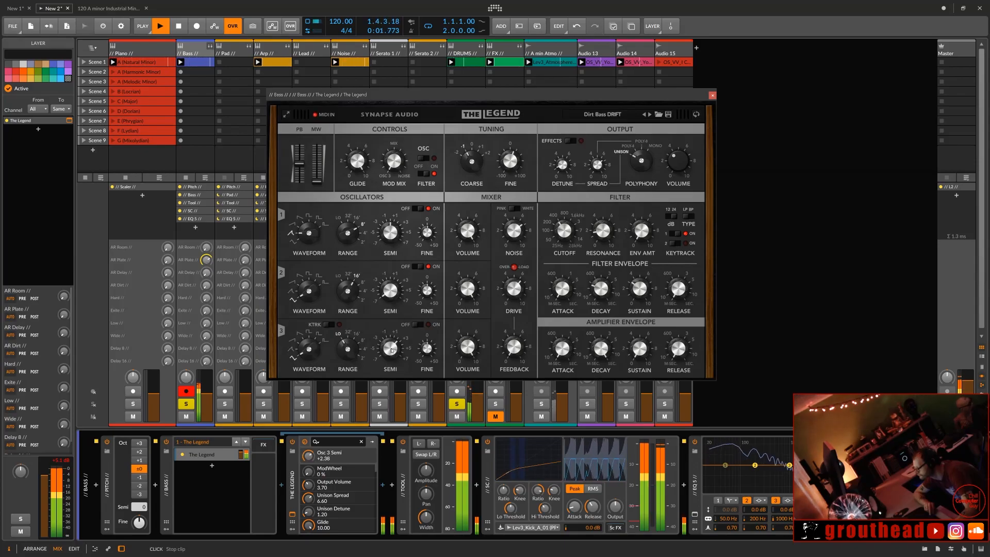
{"action": "scroll", "coordinate": [355, 347], "scroll_direction": "up", "scroll_amount": 3}
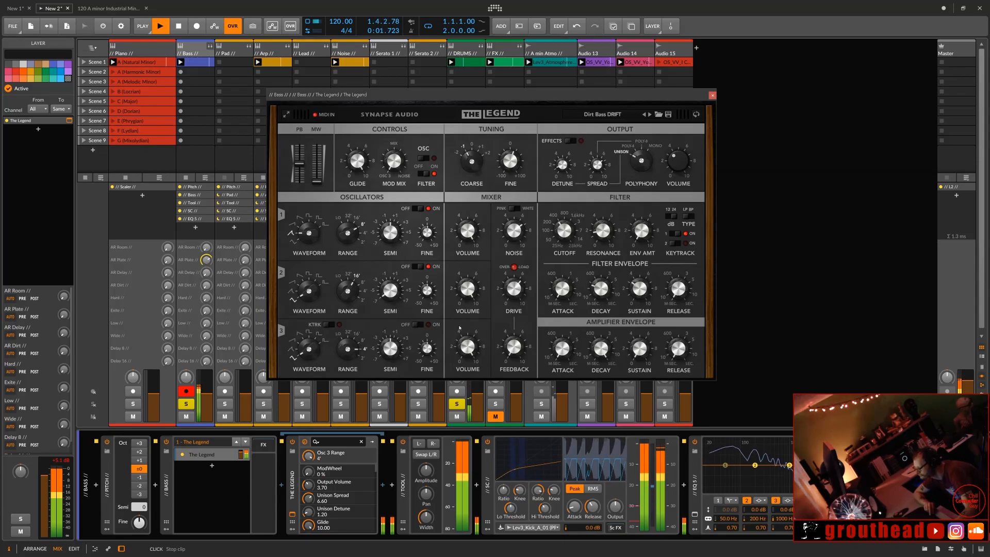
{"action": "left_click", "coordinate": [422, 324]}
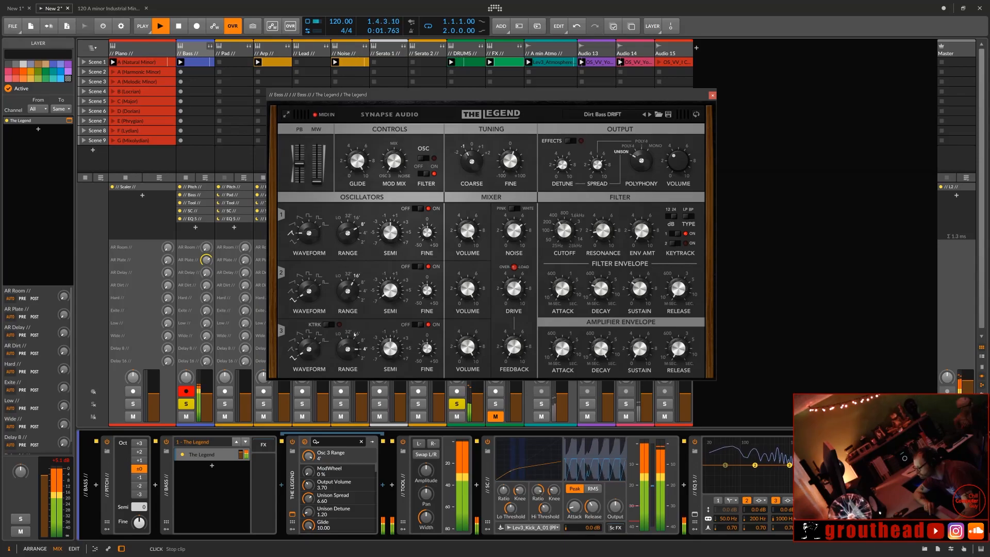
{"action": "left_click_drag", "start_coordinate": [355, 383], "coordinate": [358, 398]}
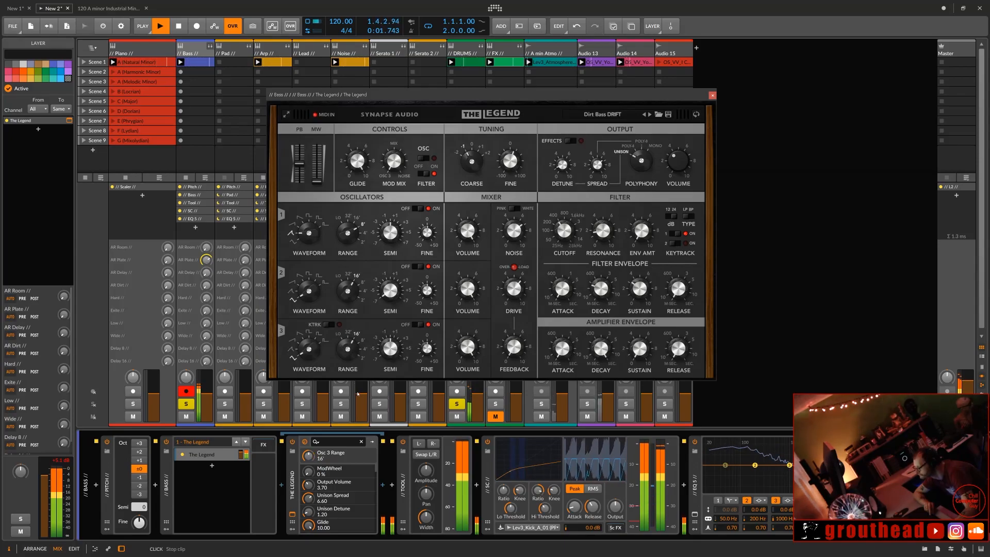
Step: Configure oscillator 3 with the Rev Saw waveform, an 8' range and a +7 semitone offset
{"action": "left_click_drag", "start_coordinate": [312, 352], "coordinate": [283, 227]}
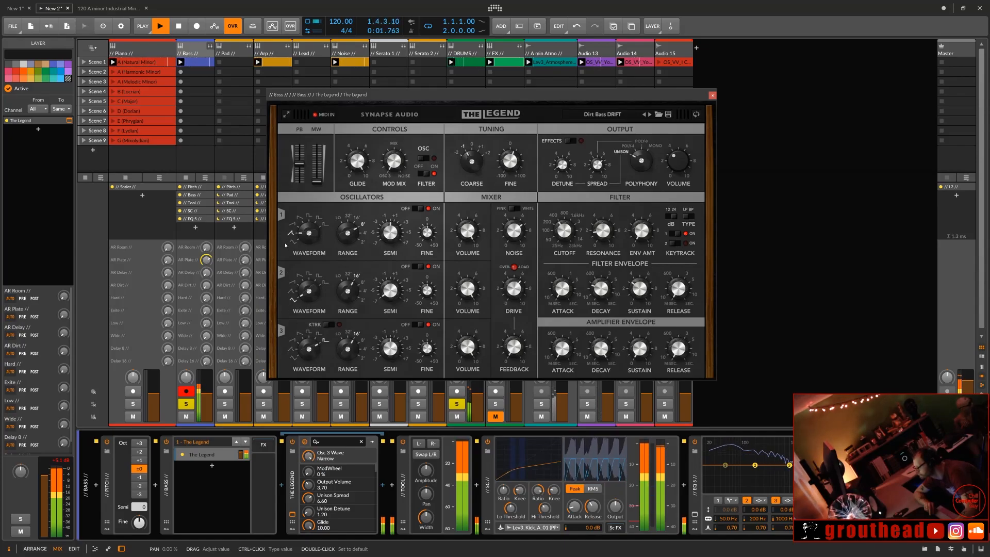
{"action": "mouse_move", "coordinate": [349, 351]}
{"action": "left_mouse_down"}
{"action": "mouse_move", "coordinate": [350, 335]}
{"action": "mouse_move", "coordinate": [350, 356]}
{"action": "left_mouse_up"}
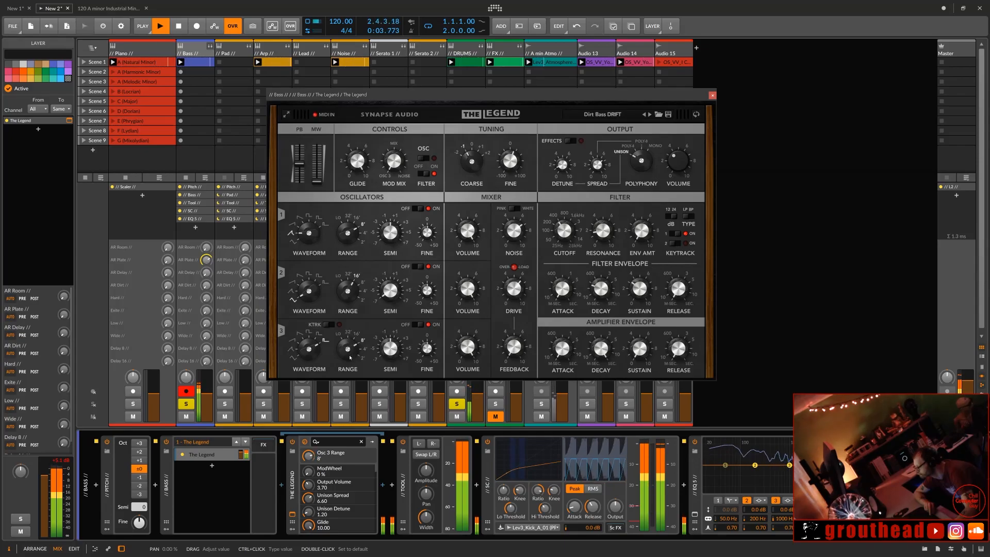
{"action": "left_click_drag", "start_coordinate": [468, 348], "coordinate": [515, 444]}
{"action": "left_click", "coordinate": [399, 350]}
{"action": "left_click_drag", "start_coordinate": [398, 349], "coordinate": [398, 330]}
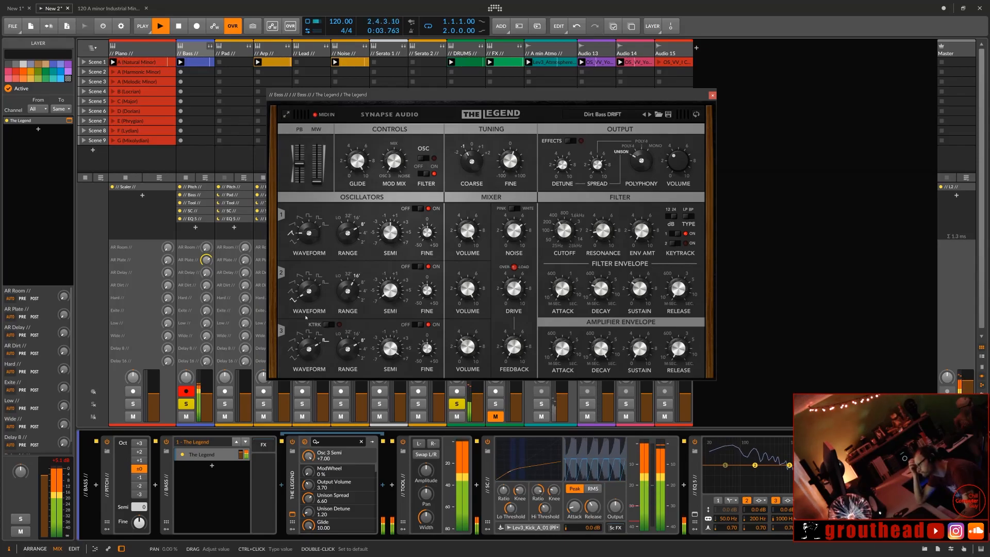
{"action": "left_click", "coordinate": [306, 356]}
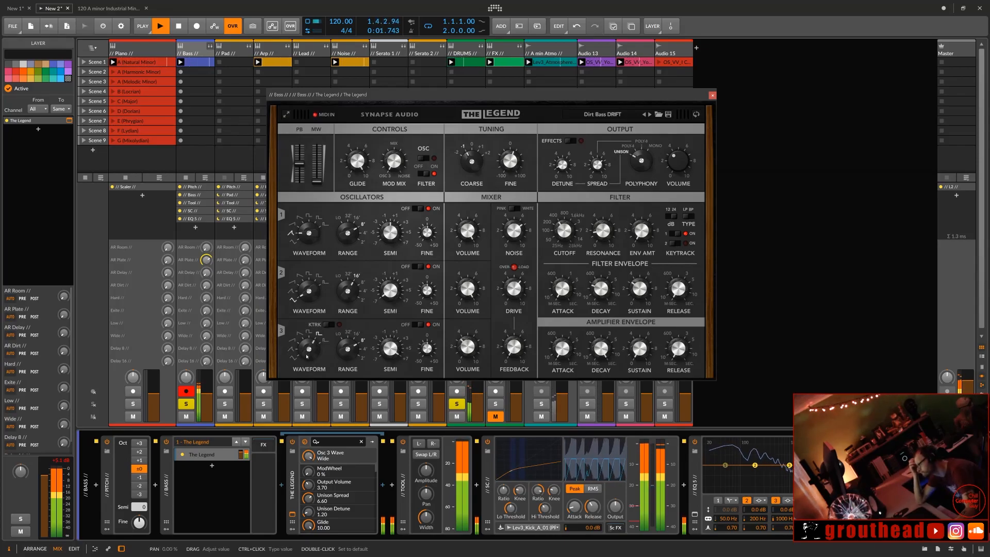
{"action": "left_click_drag", "start_coordinate": [309, 363], "coordinate": [326, 398]}
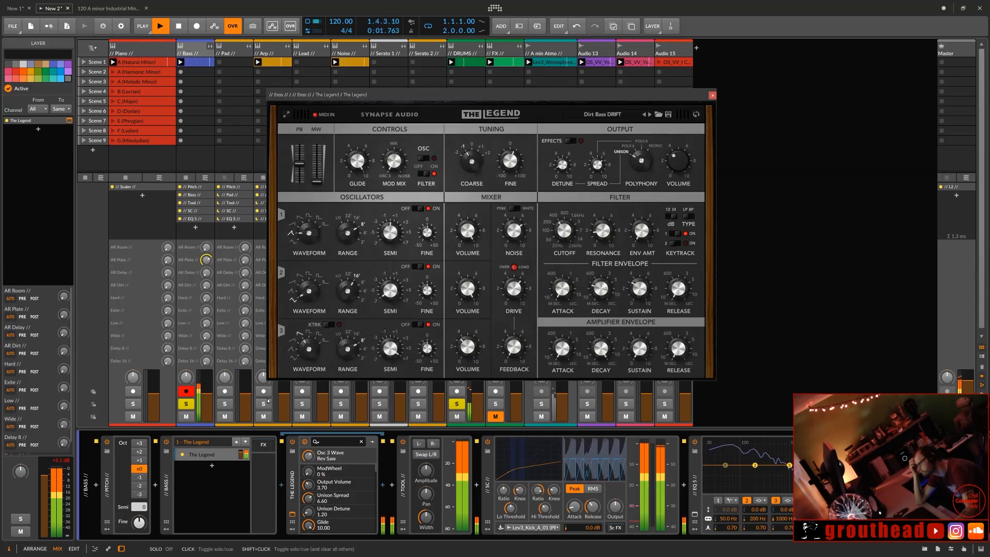
Step: Unsolo the Bass and DRUMS tracks to hear the synth in the full mix
{"action": "left_click", "coordinate": [188, 404]}
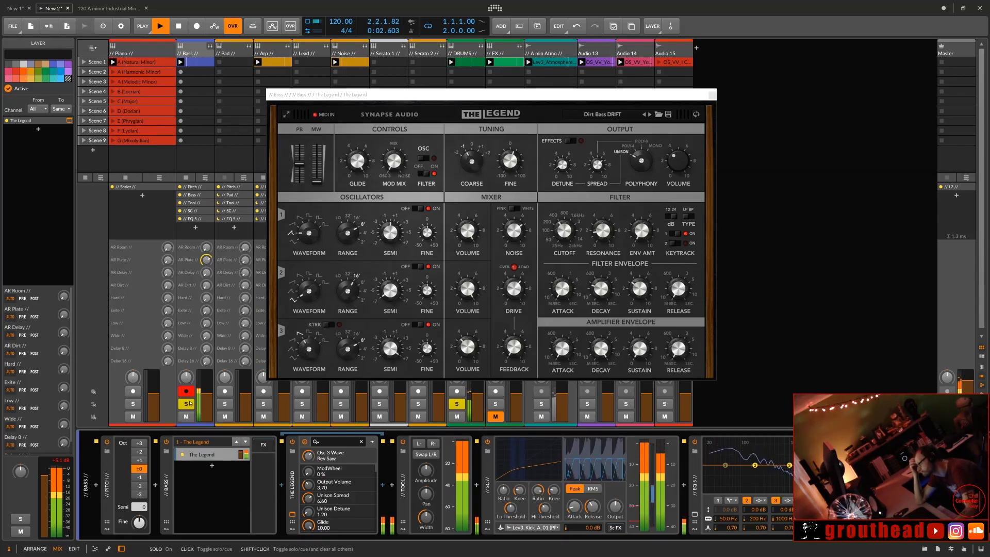
{"action": "left_click", "coordinate": [458, 405]}
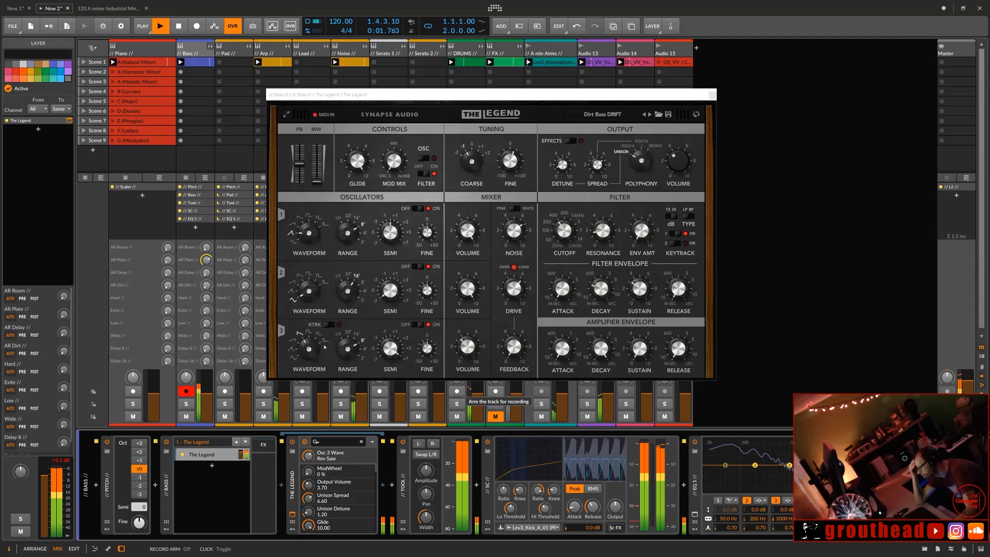
{"action": "left_click", "coordinate": [473, 343]}
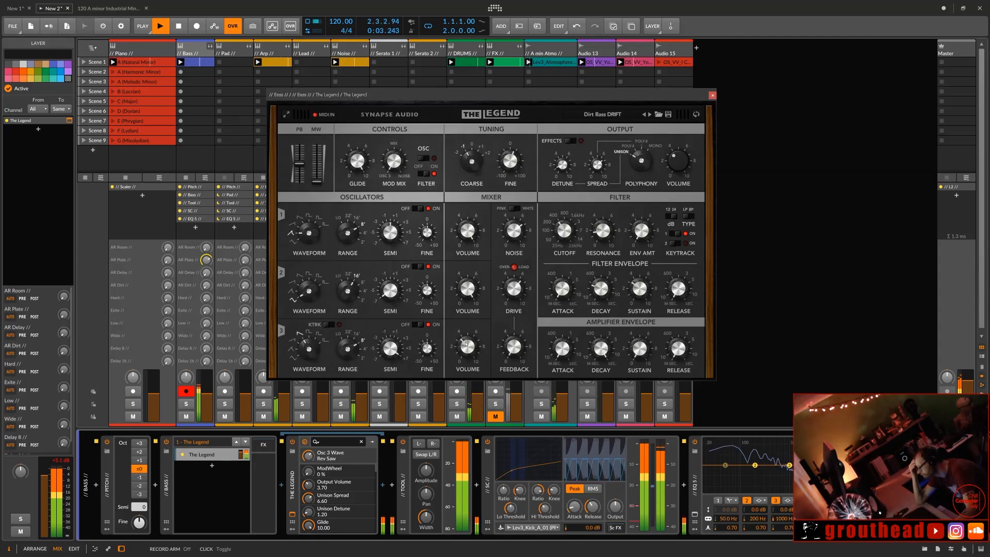
Step: Switch oscillator 3 off, and toggle oscillators 2 and 1 off and back on to compare their sound
{"action": "left_click", "coordinate": [415, 325]}
{"action": "left_click", "coordinate": [415, 267]}
{"action": "left_click", "coordinate": [421, 268]}
{"action": "left_click", "coordinate": [422, 208]}
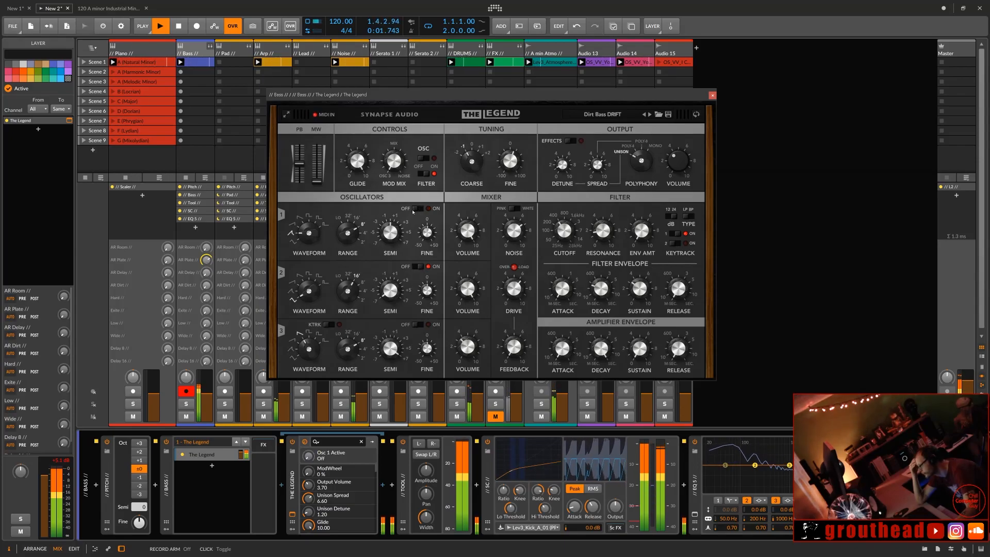
{"action": "left_click", "coordinate": [421, 209]}
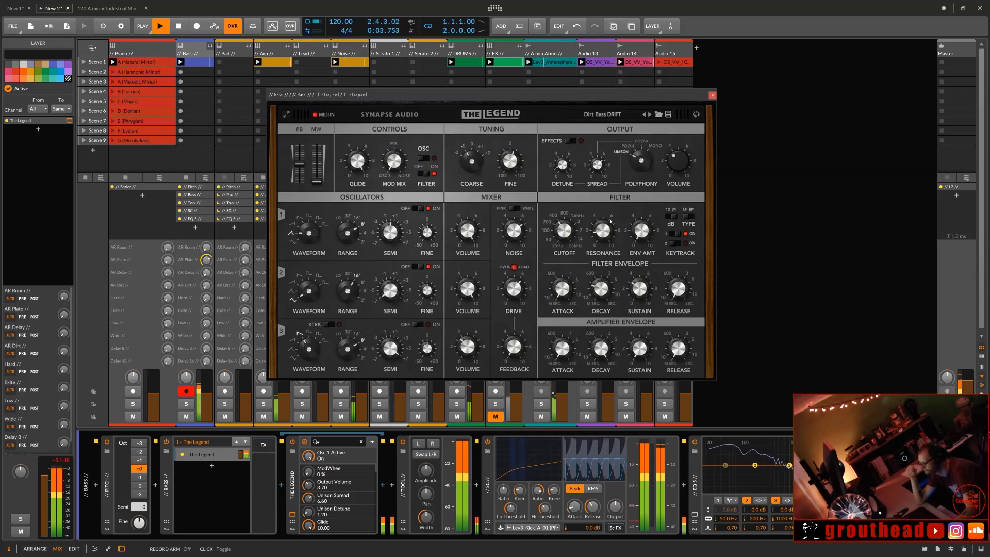
Step: Set the synth's mixer drive to 7.45, close its window and stop playback
{"action": "left_click_drag", "start_coordinate": [519, 292], "coordinate": [514, 283]}
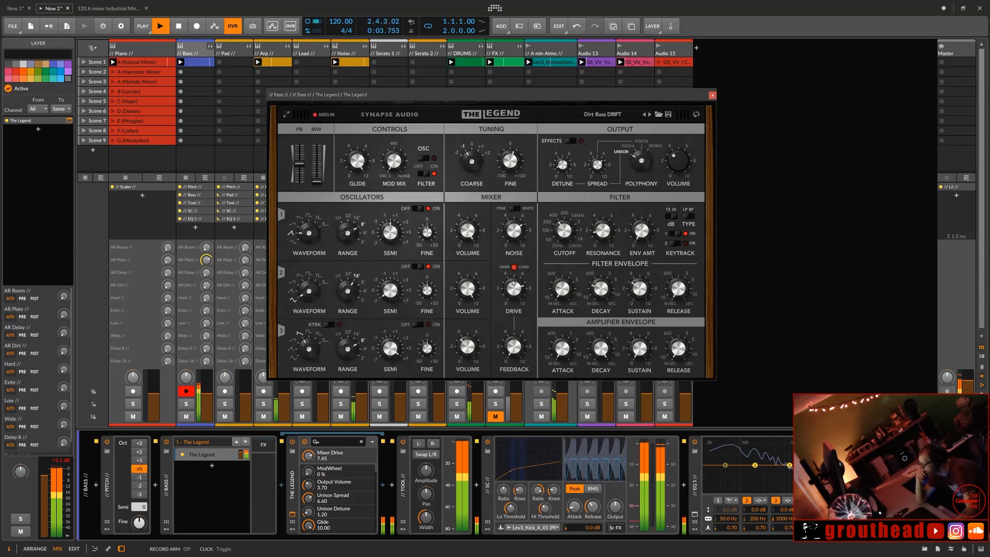
{"action": "left_click", "coordinate": [713, 97]}
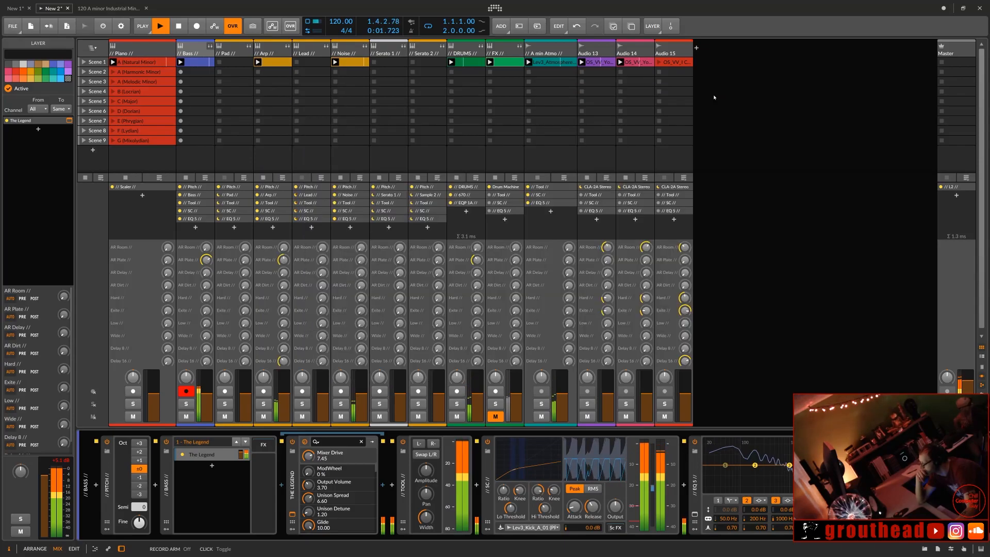
{"action": "key", "text": "space"}
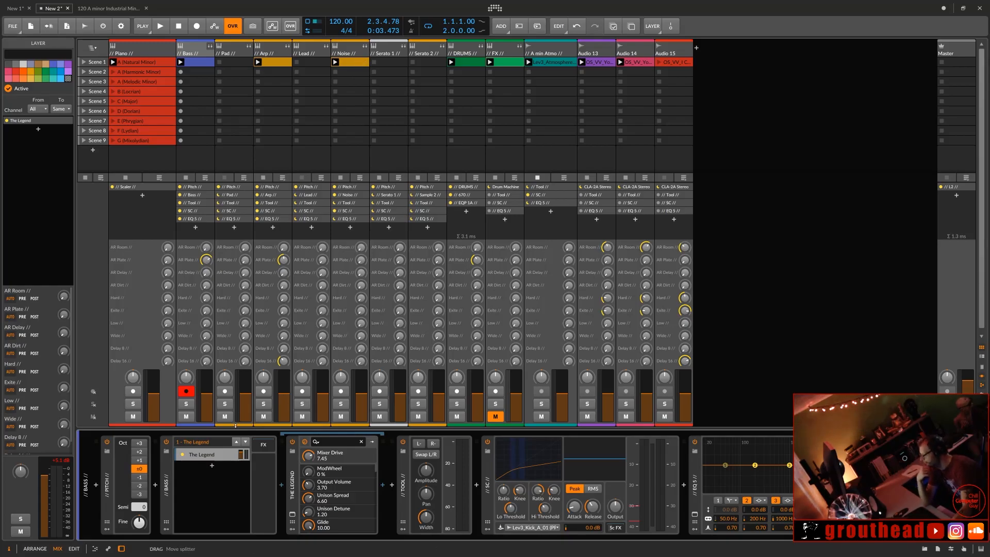
{"action": "left_click", "coordinate": [35, 549]}
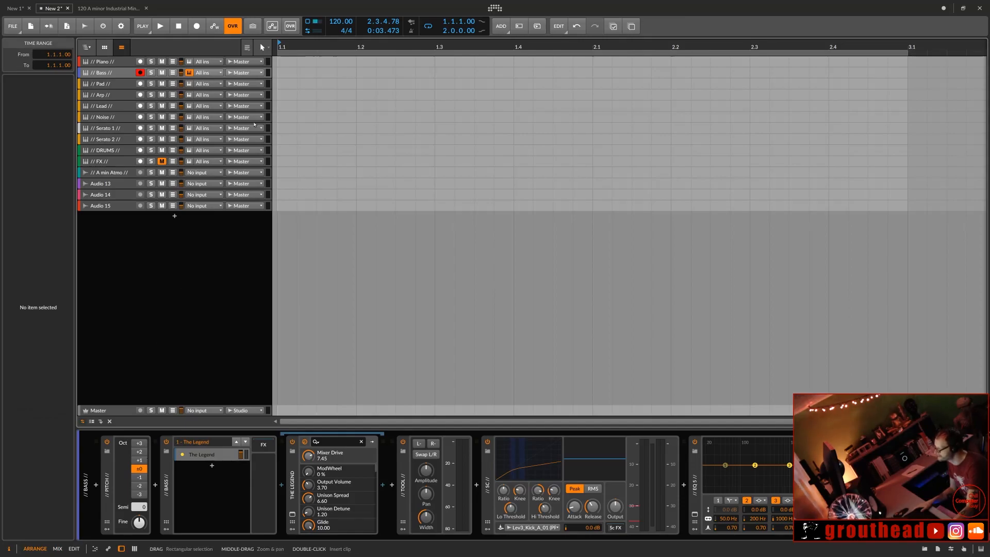
{"action": "left_click", "coordinate": [57, 549]}
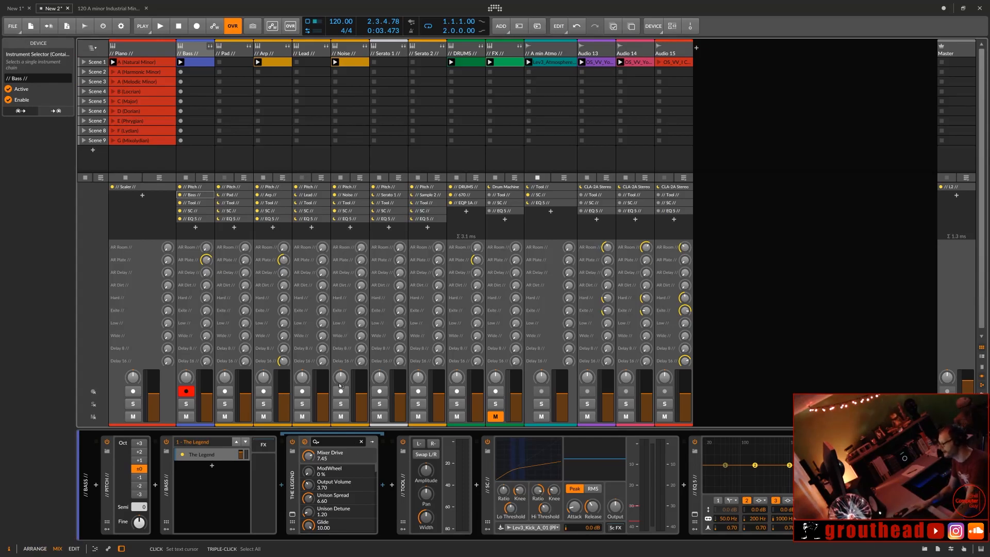
{"action": "left_click", "coordinate": [273, 219]}
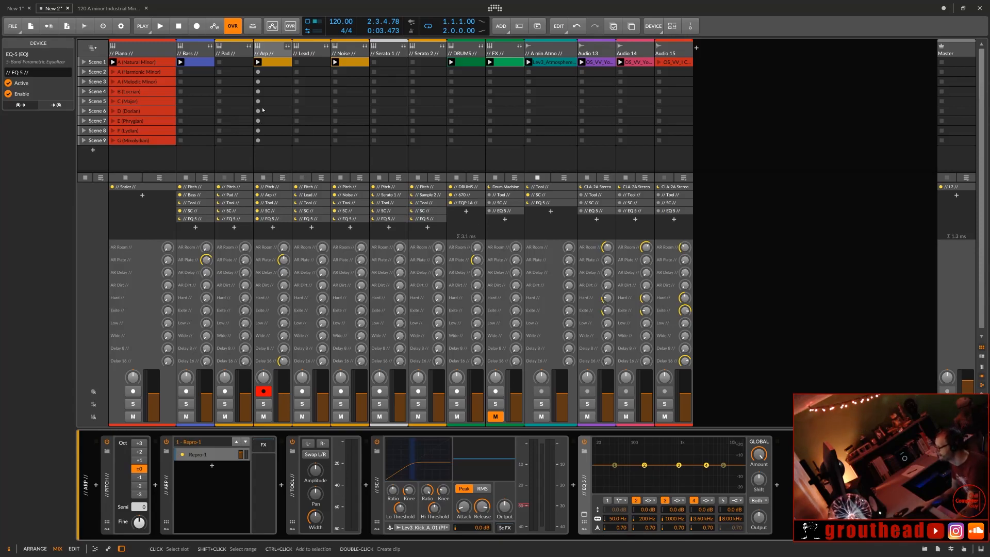
Step: Open the Bass track's Scene 1 clip in the note editor and move the note at 1.1.4 down to F#2
{"action": "double_click", "coordinate": [198, 64]}
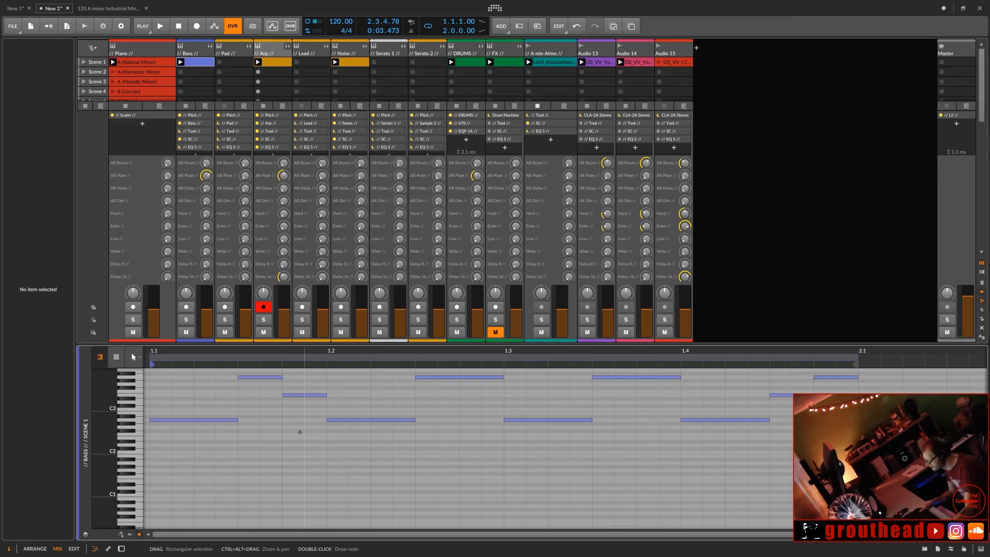
{"action": "scroll", "coordinate": [331, 487], "scroll_direction": "up", "scroll_amount": 5}
{"action": "scroll", "coordinate": [331, 487], "scroll_direction": "down", "scroll_amount": 5}
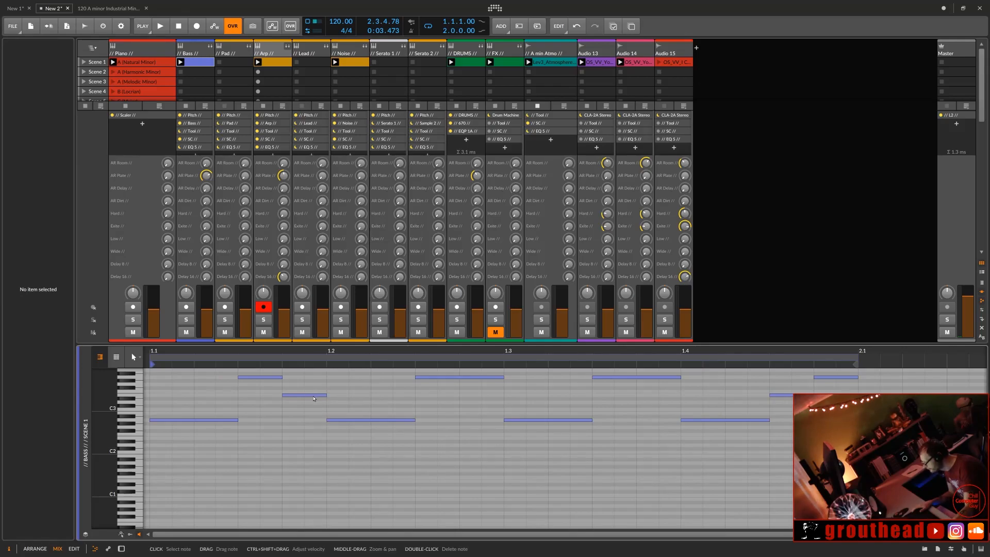
{"action": "left_click_drag", "start_coordinate": [313, 397], "coordinate": [312, 430]}
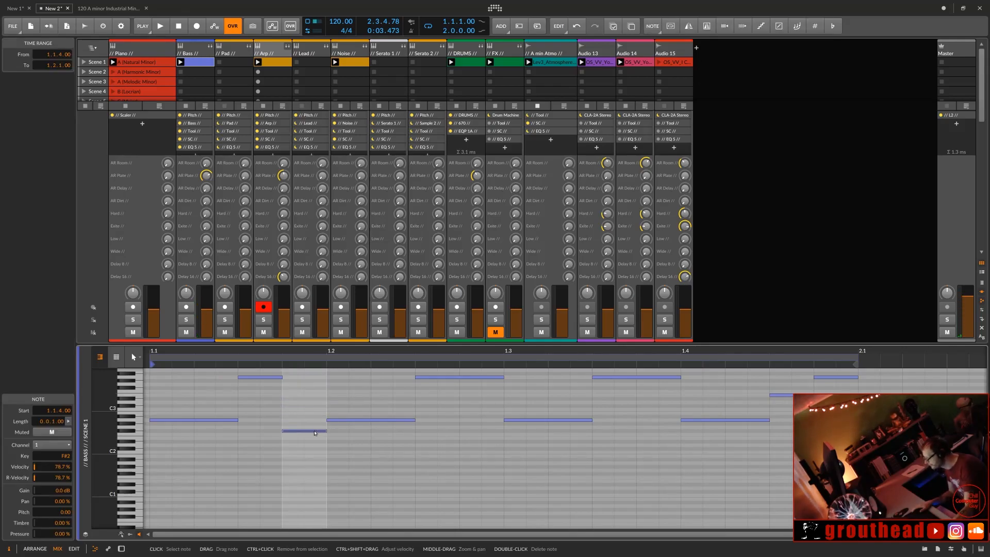
Step: Solo the Bass track and launch its Scene 1 clip
{"action": "left_click", "coordinate": [185, 320]}
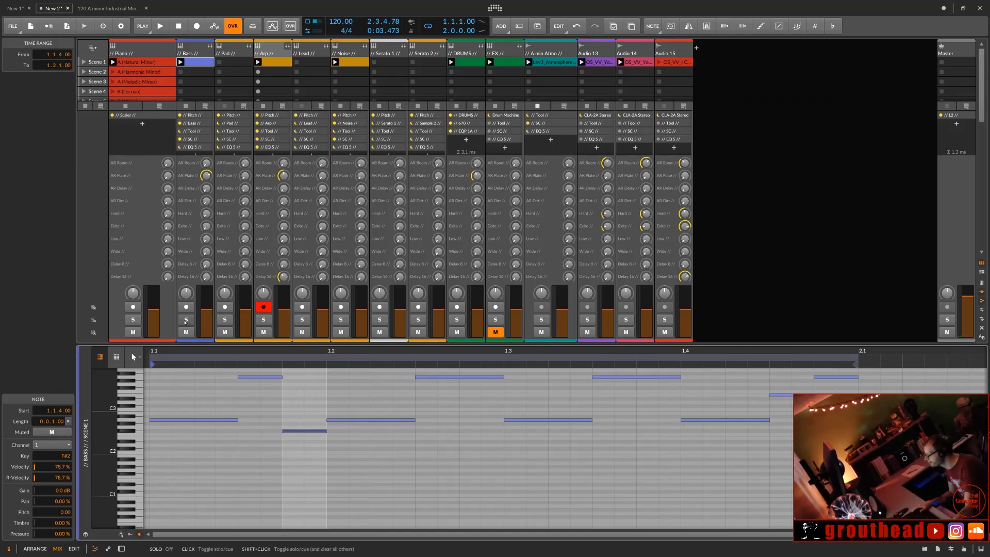
{"action": "left_click", "coordinate": [186, 320]}
{"action": "left_click", "coordinate": [187, 321]}
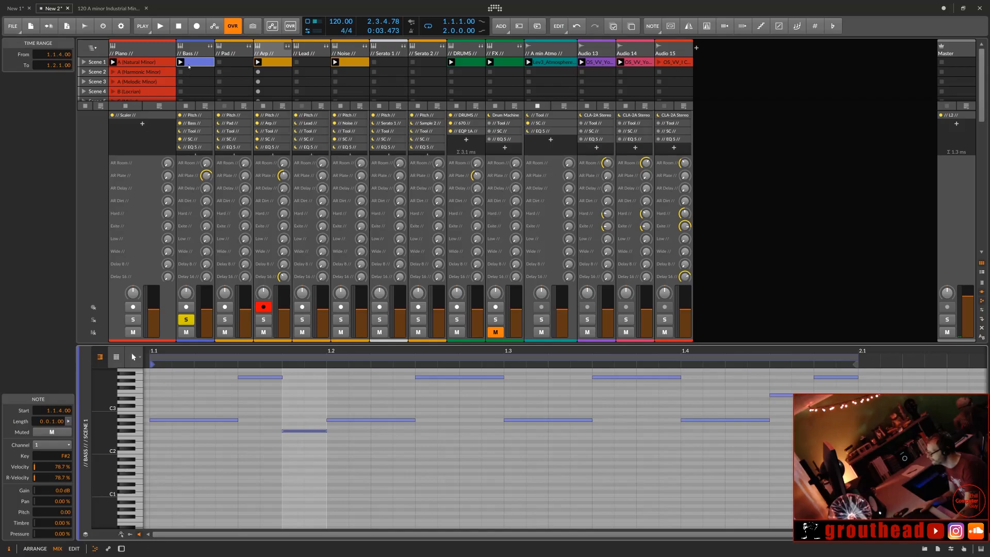
{"action": "left_click", "coordinate": [182, 62]}
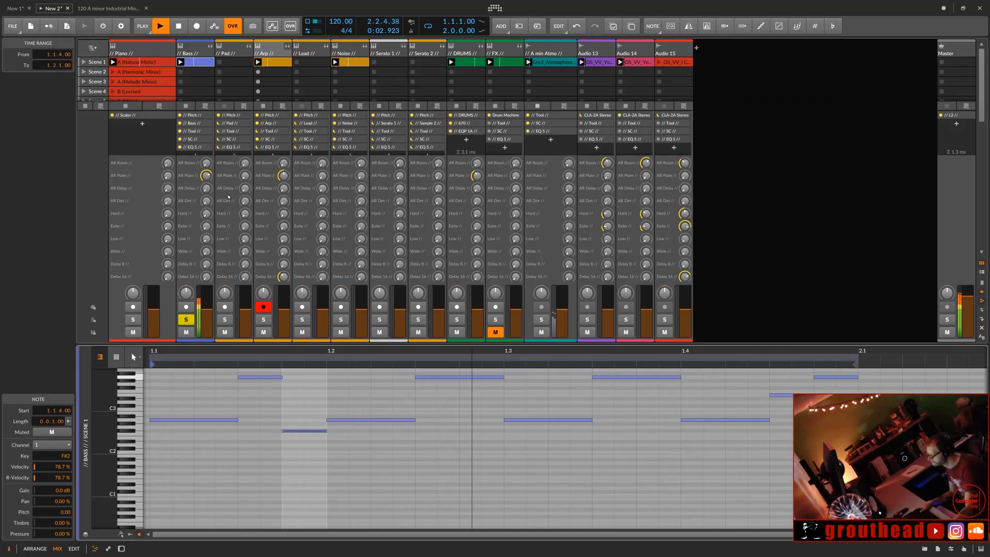
Step: Undo the last note move in the bass clip
{"action": "key", "text": "ctrl+z"}
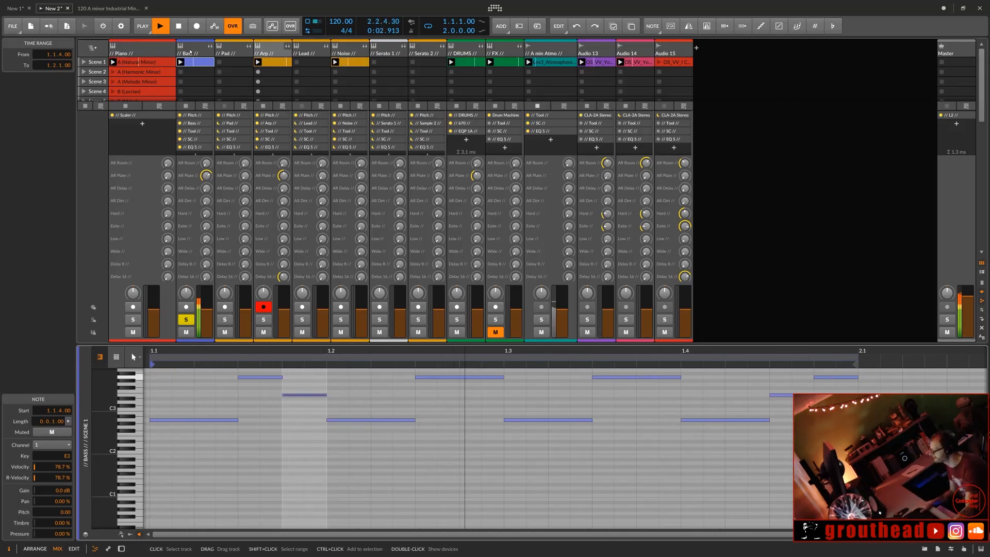
Step: Show the Bass track's devices and open the plugin window of The Legend
{"action": "double_click", "coordinate": [187, 51]}
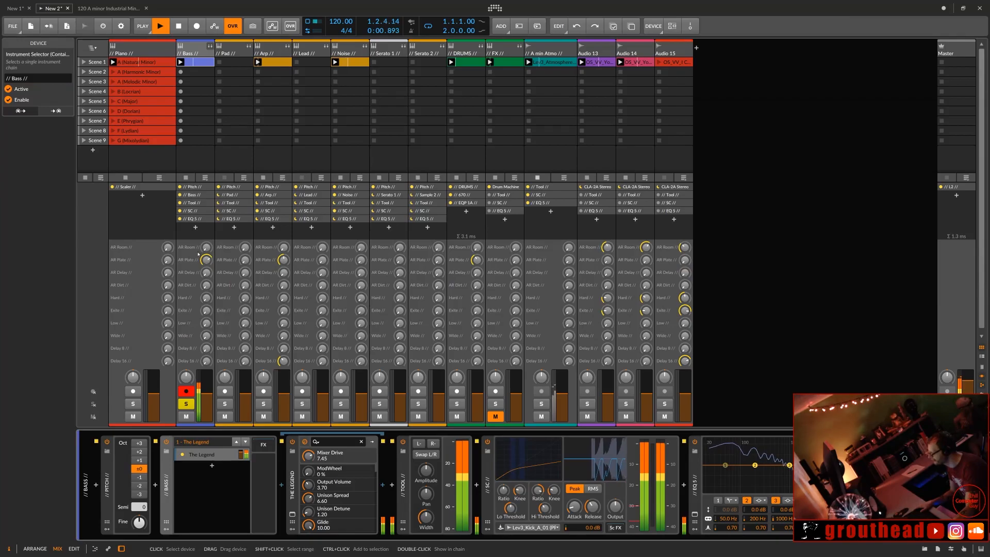
{"action": "left_click", "coordinate": [209, 455]}
{"action": "left_click", "coordinate": [209, 456]}
{"action": "left_click", "coordinate": [208, 455]}
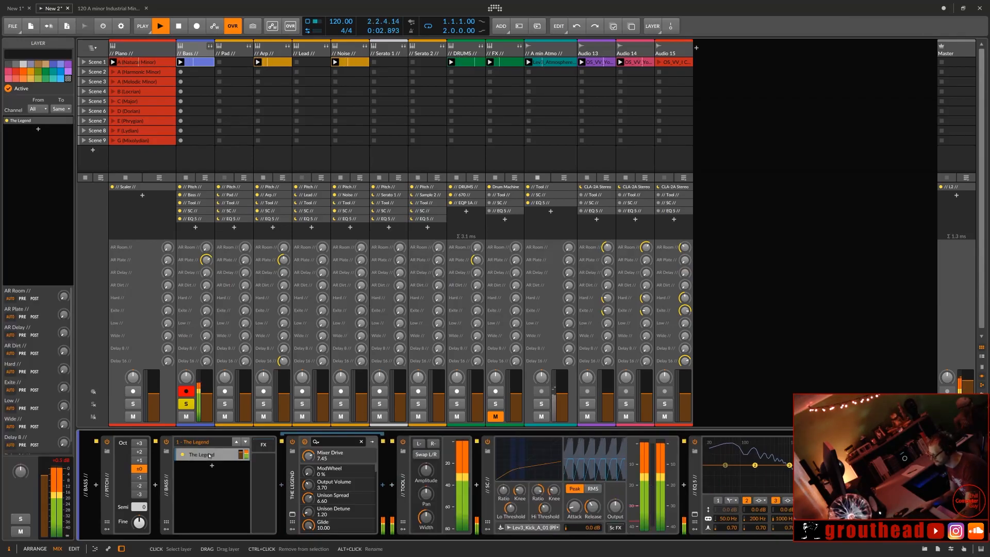
{"action": "left_click", "coordinate": [209, 456]}
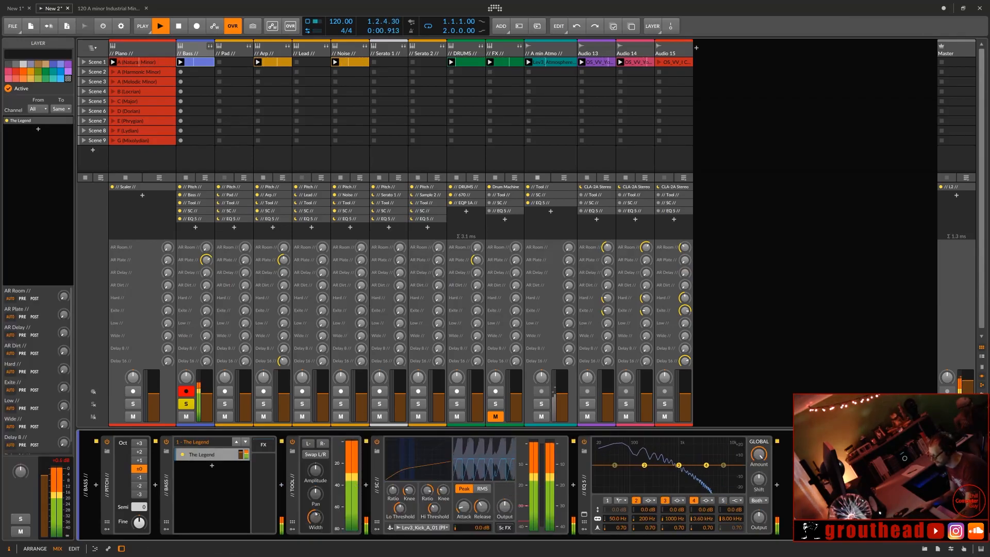
{"action": "left_click", "coordinate": [225, 455]}
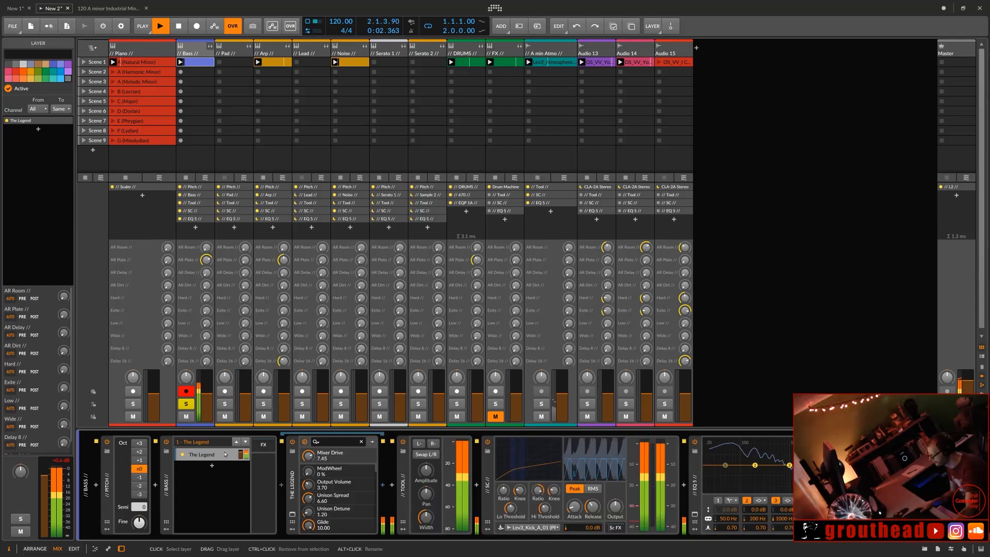
{"action": "left_click", "coordinate": [292, 515]}
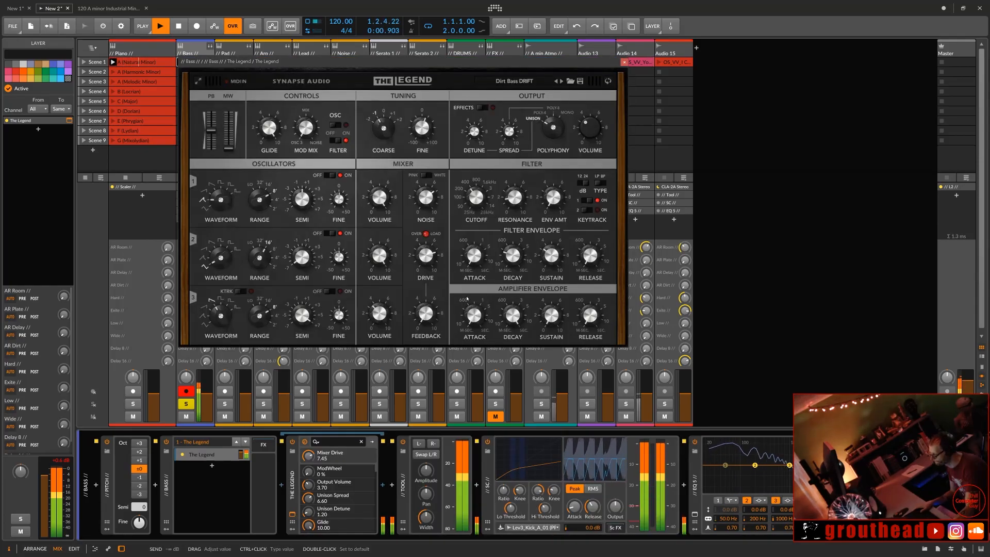
Step: Try a slow amplifier envelope attack of 5.2 s in The Legend and restart playback
{"action": "left_click_drag", "start_coordinate": [473, 315], "coordinate": [459, 284]}
{"action": "left_click_drag", "start_coordinate": [454, 260], "coordinate": [449, 209]}
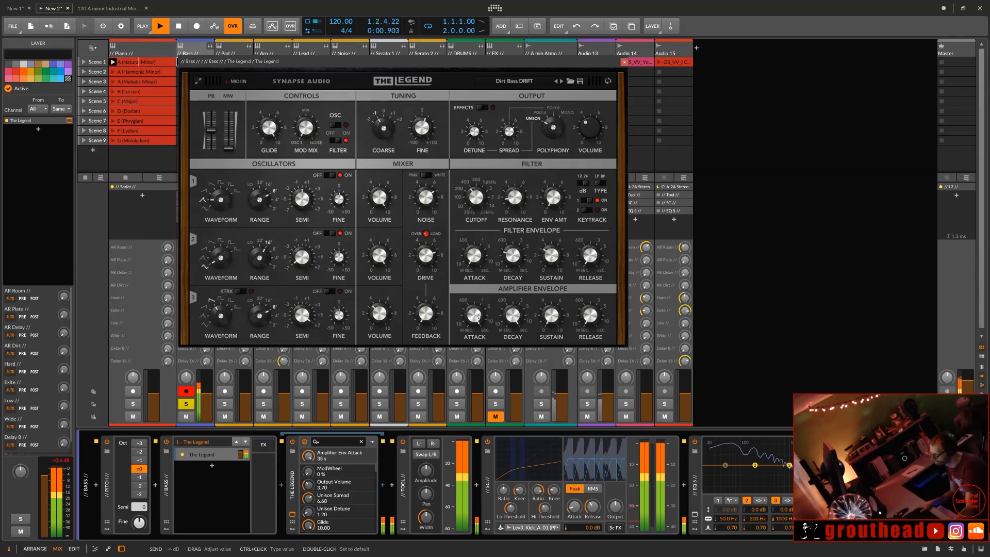
{"action": "left_click_drag", "start_coordinate": [475, 314], "coordinate": [476, 326]}
{"action": "key", "text": "space"}
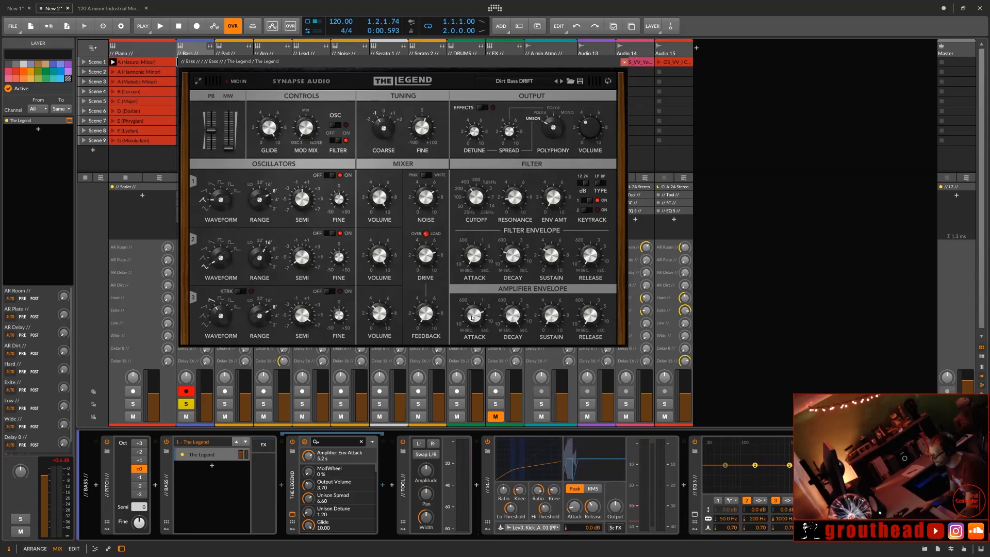
{"action": "key", "text": "space"}
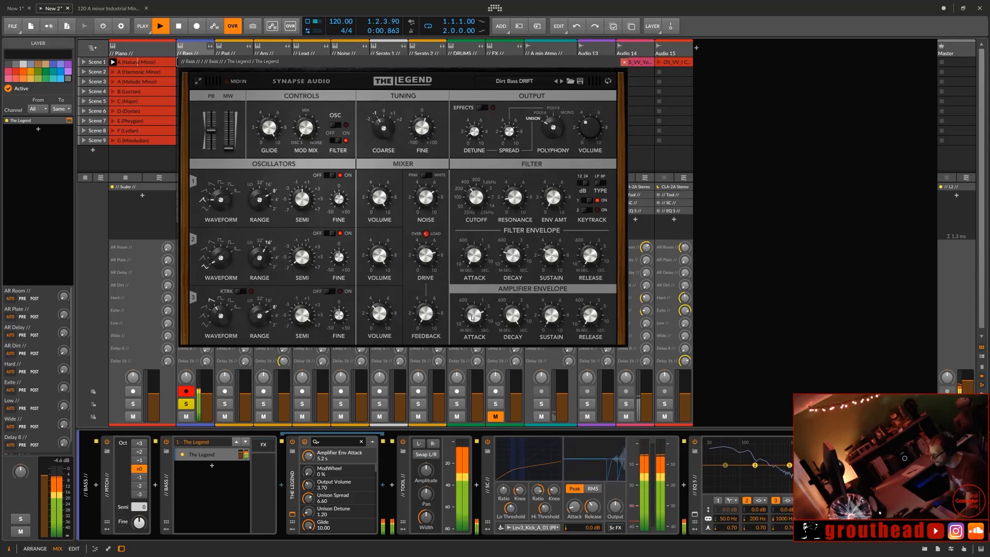
Step: Set The Legend's filter envelope amount to 0.00 and its amplifier envelope attack to 16 ms
{"action": "left_click_drag", "start_coordinate": [475, 262], "coordinate": [458, 178]}
{"action": "left_click_drag", "start_coordinate": [458, 109], "coordinate": [551, 198]}
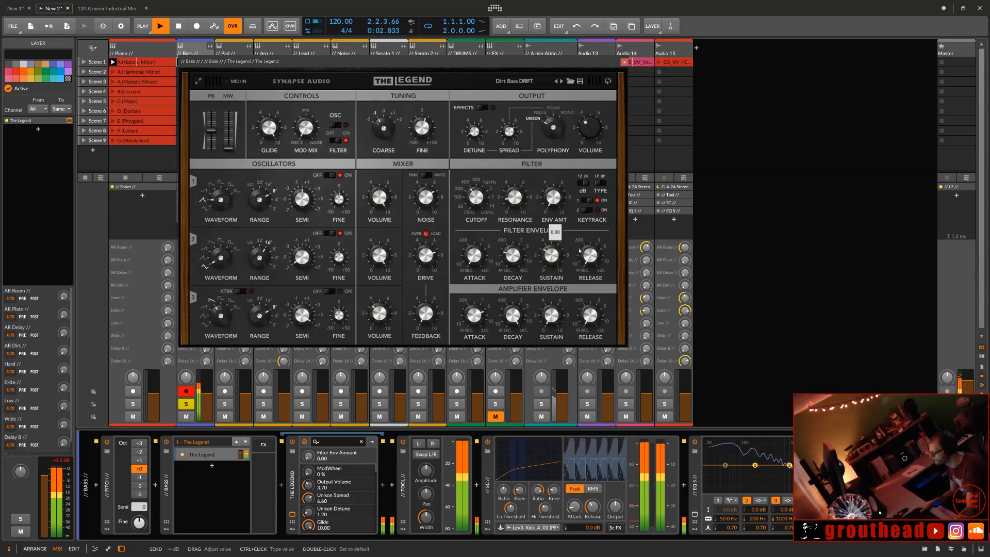
{"action": "key", "text": "space"}
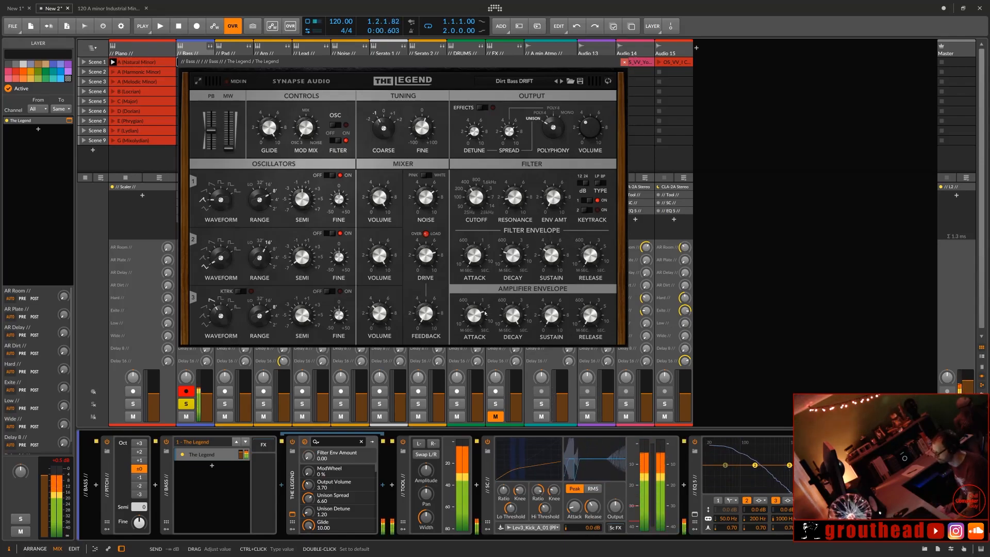
{"action": "left_click_drag", "start_coordinate": [476, 316], "coordinate": [489, 376]}
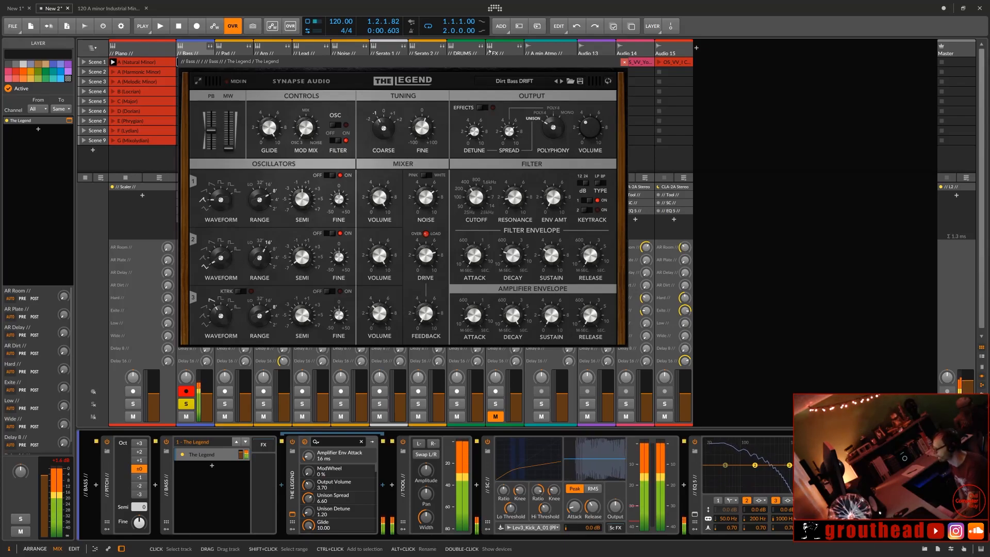
Step: Move the synth window clear of the Bass clips and turn off both filter keytrack switches
{"action": "left_click_drag", "start_coordinate": [479, 67], "coordinate": [757, 64]}
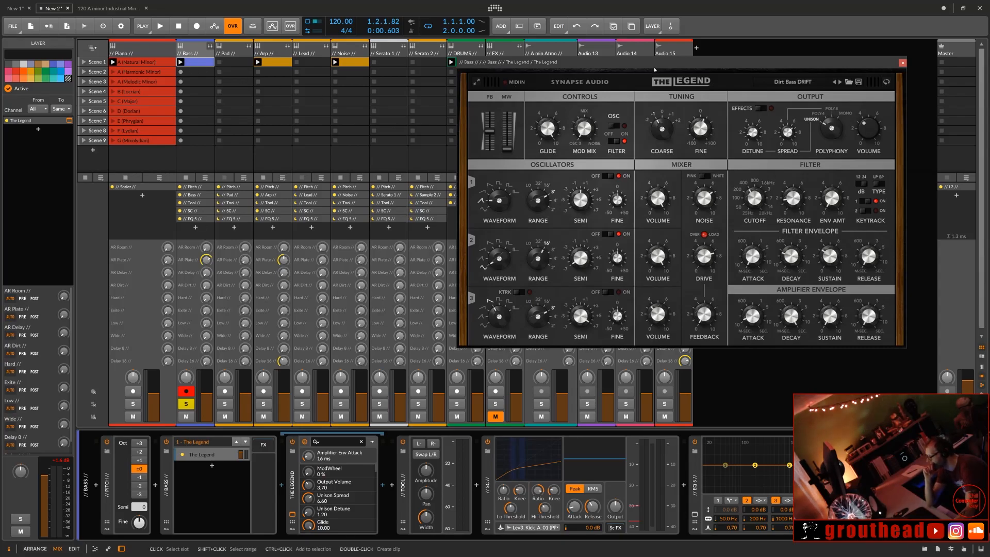
{"action": "left_click_drag", "start_coordinate": [654, 65], "coordinate": [508, 95]}
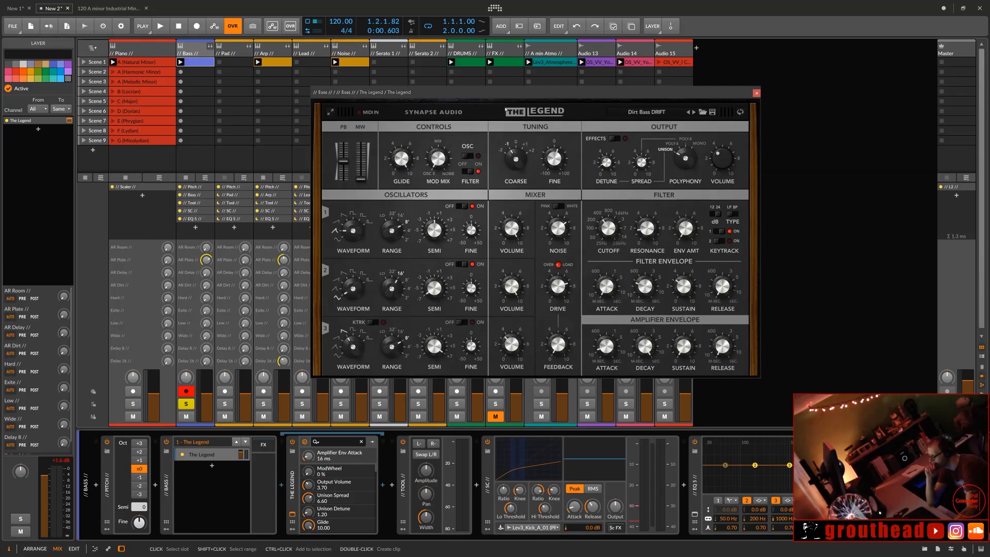
{"action": "left_click", "coordinate": [722, 241]}
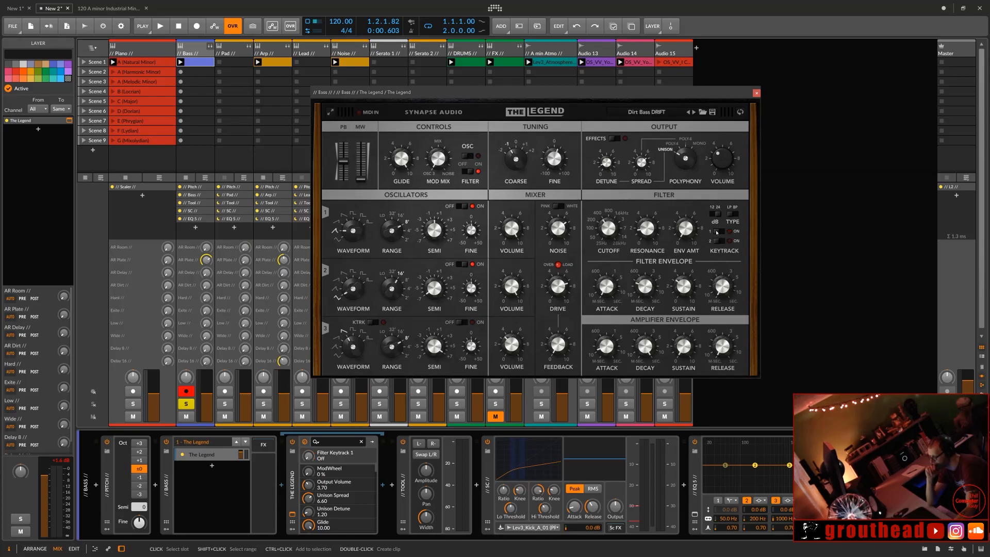
Step: Launch the Bass track's Scene 1 clip and set the amplifier envelope release to 188 ms and decay to 10 s
{"action": "left_click", "coordinate": [180, 62]}
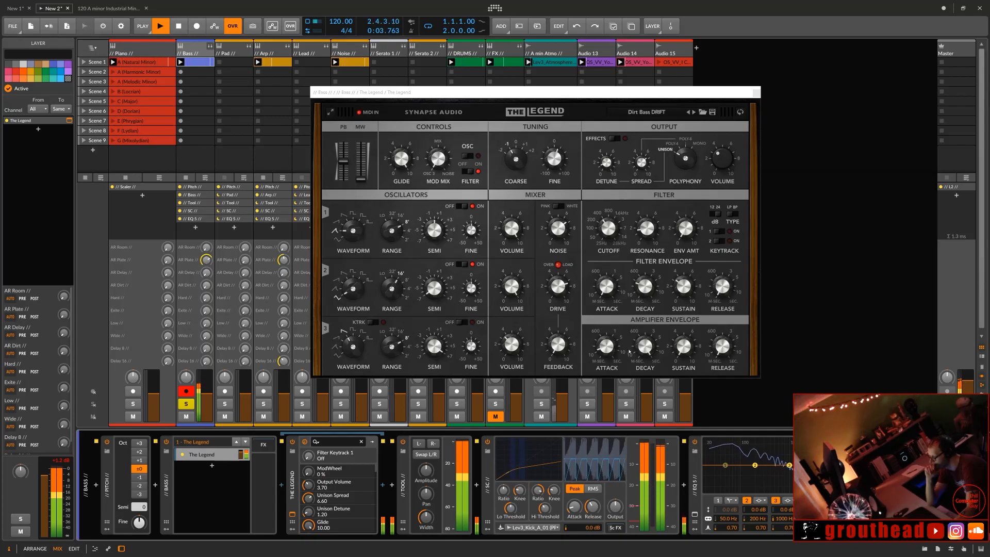
{"action": "left_click_drag", "start_coordinate": [685, 352], "coordinate": [727, 328]}
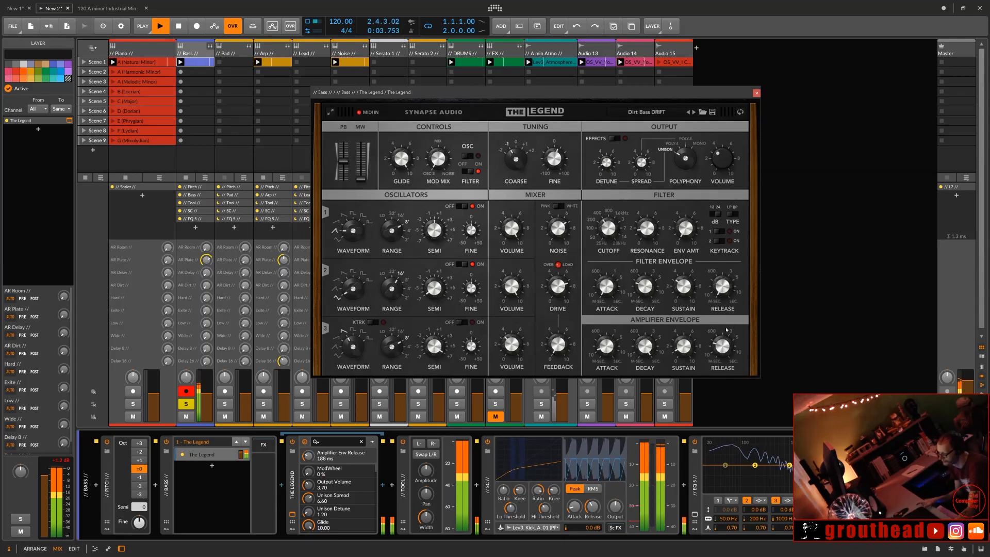
{"action": "left_click_drag", "start_coordinate": [645, 346], "coordinate": [655, 371]}
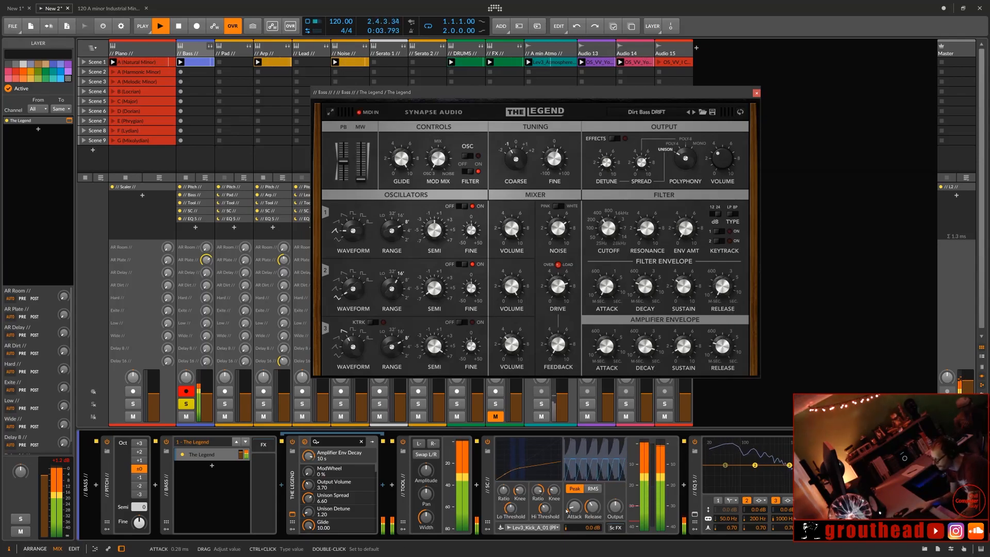
Step: Set the Bass track's SC compressor high threshold to -27.7 dB, then restart playback with the Instrument Selector selected
{"action": "left_click_drag", "start_coordinate": [538, 490], "coordinate": [545, 497]}
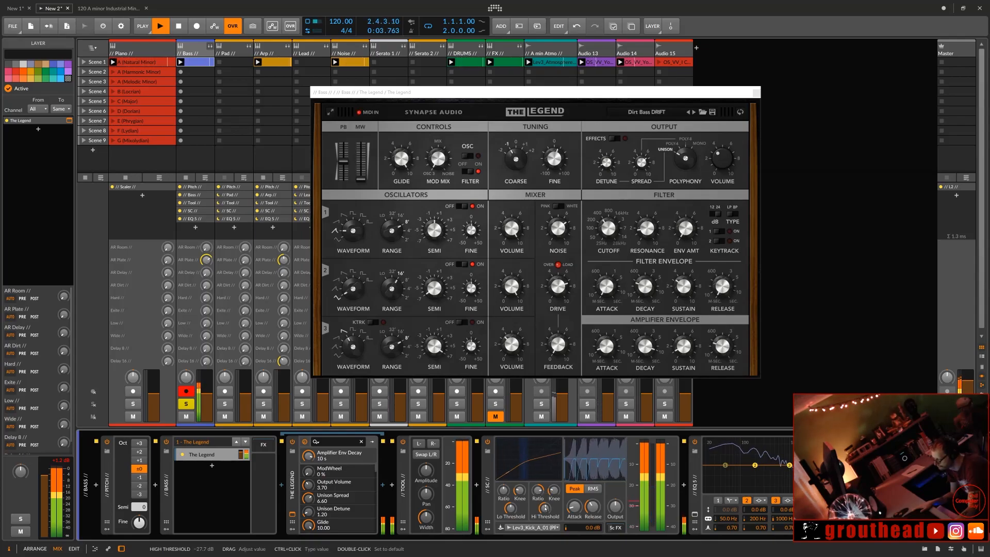
{"action": "key", "text": "space"}
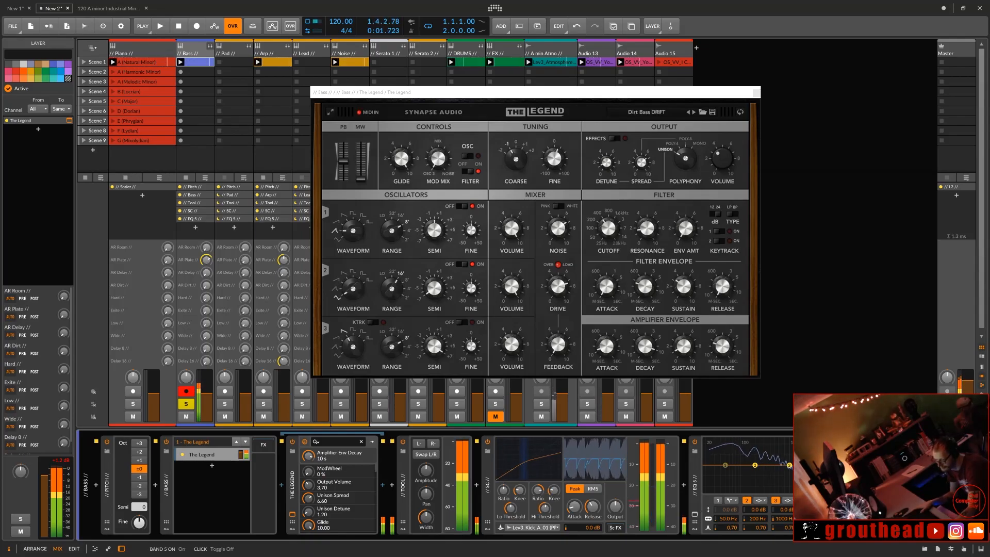
{"action": "left_click", "coordinate": [166, 485]}
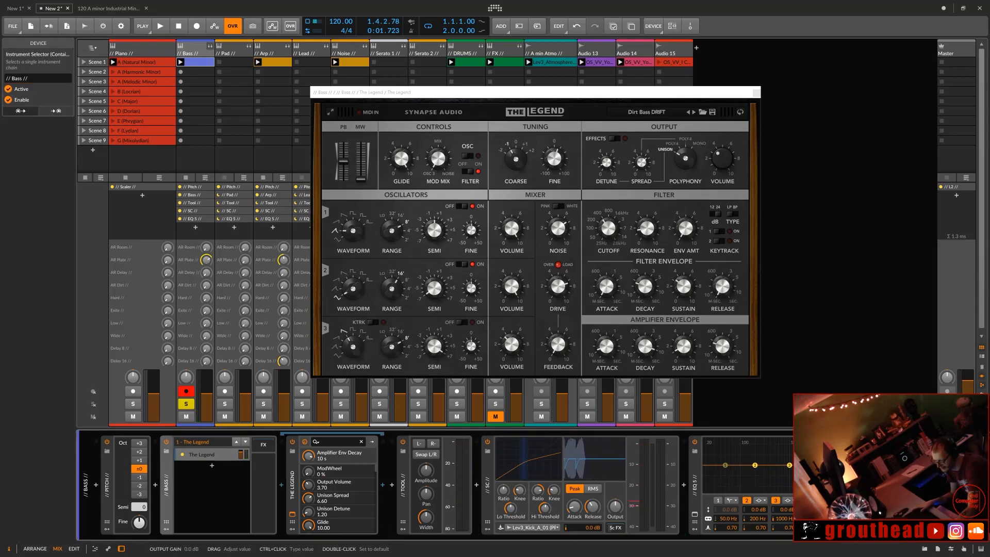
{"action": "key", "text": "space"}
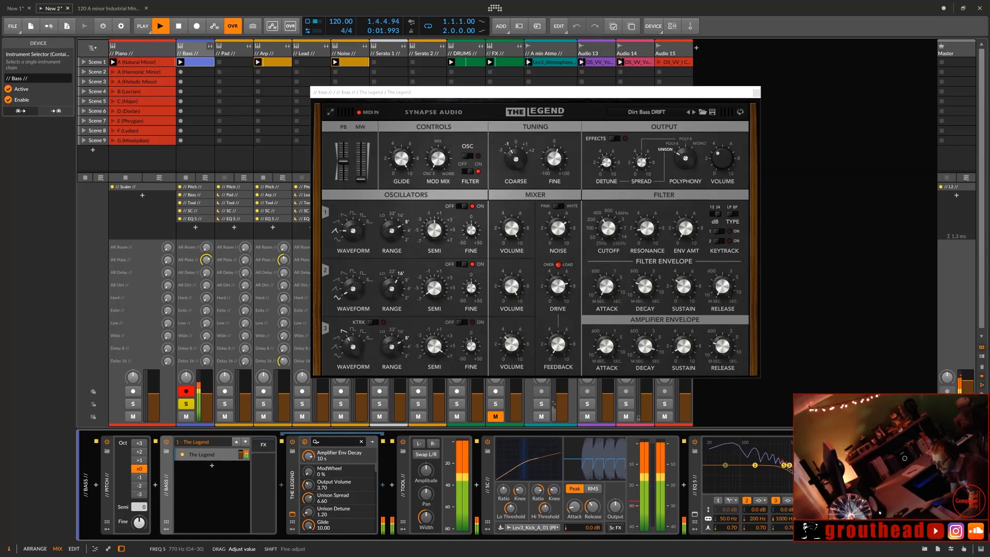
Step: Cut band 2 of the Bass track's EQ to -6.2 dB at 326 Hz and stop playback
{"action": "left_click_drag", "start_coordinate": [843, 519], "coordinate": [843, 495]}
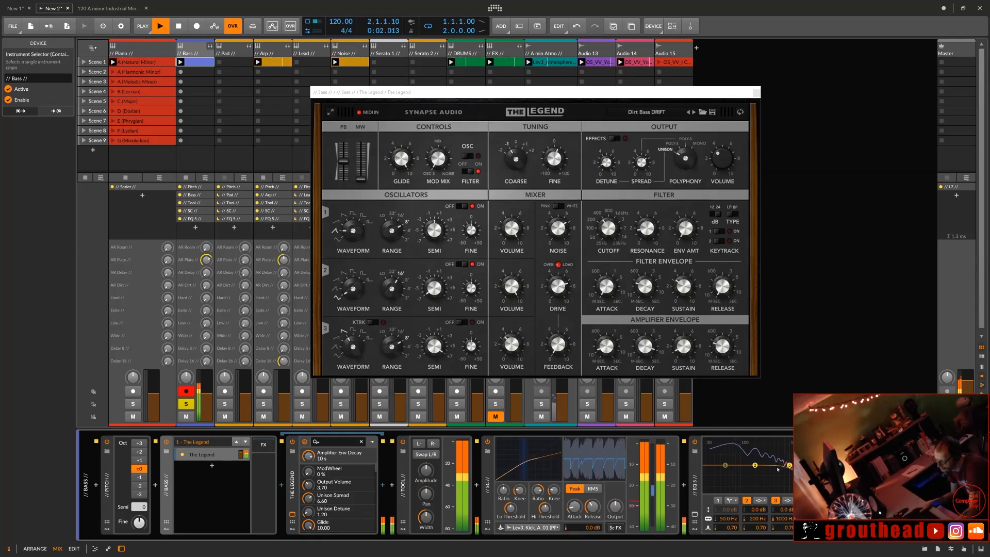
{"action": "left_click_drag", "start_coordinate": [755, 465], "coordinate": [764, 476]}
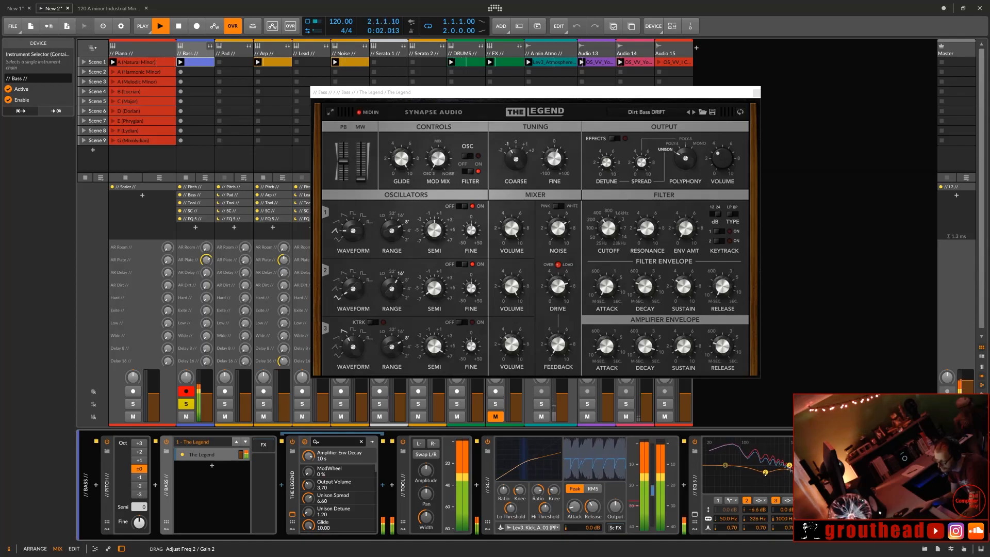
{"action": "left_click_drag", "start_coordinate": [765, 472], "coordinate": [765, 472]}
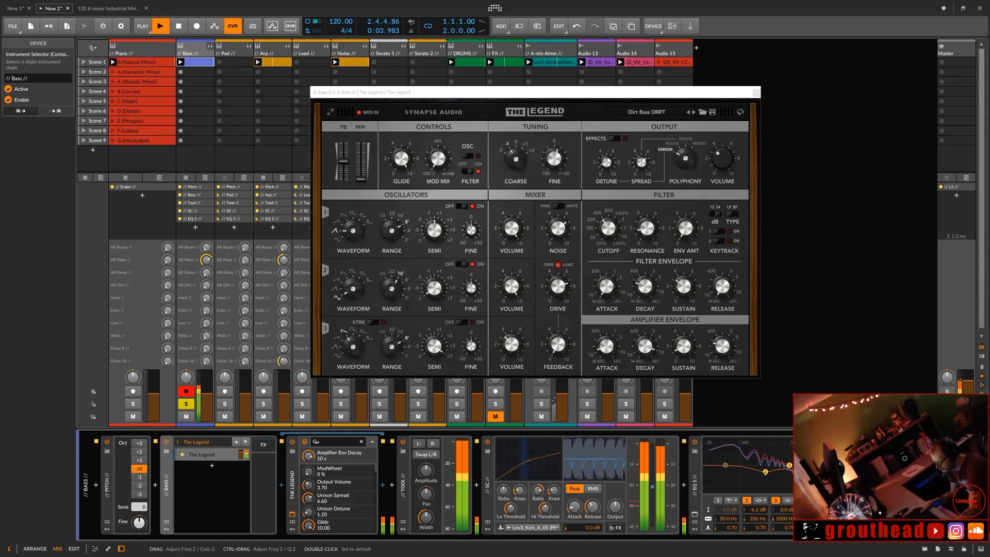
{"action": "key", "text": "space"}
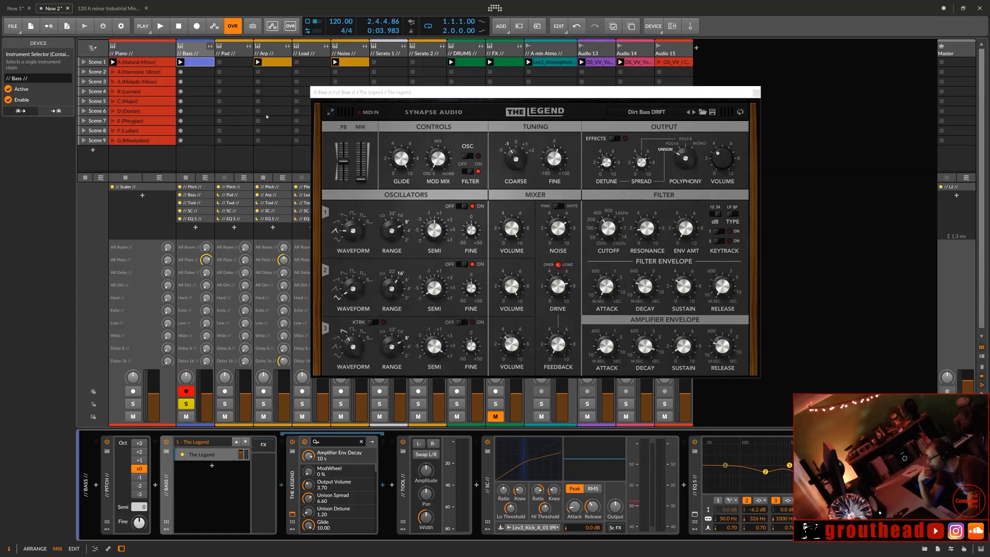
Step: Close The Legend's window, expand the DRUMS track's pad channels and show the kick channel's A-EQ device
{"action": "left_click", "coordinate": [464, 53]}
{"action": "left_click", "coordinate": [757, 92]}
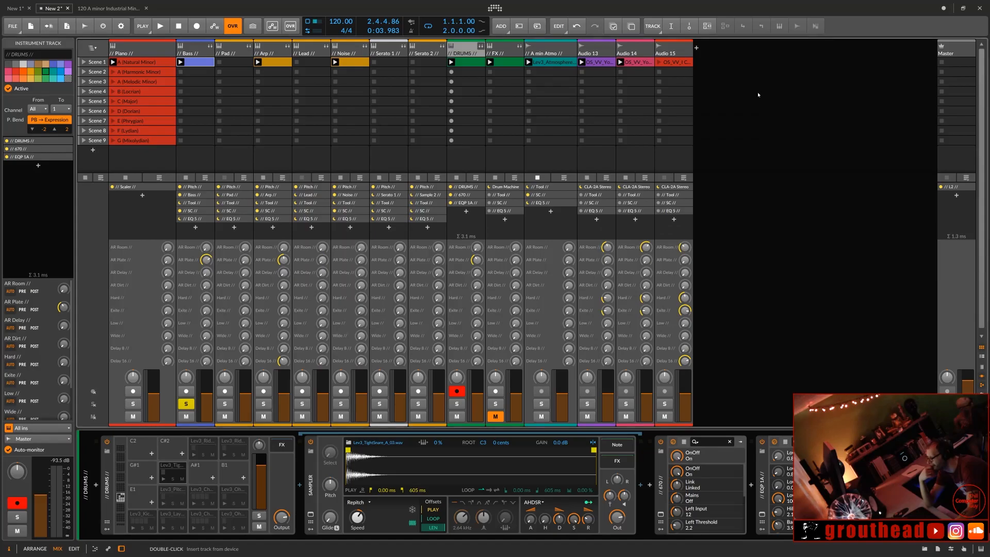
{"action": "left_click", "coordinate": [474, 188]}
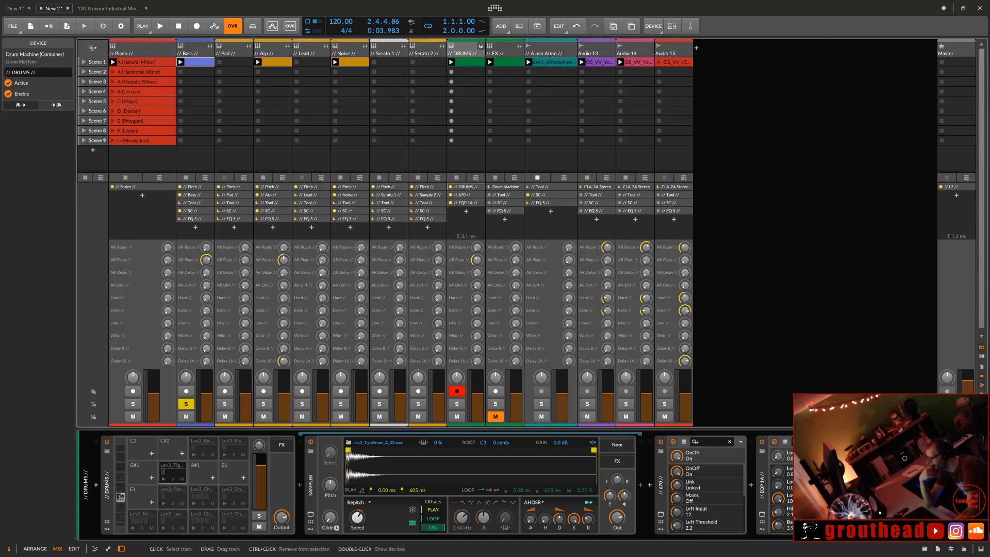
{"action": "left_click", "coordinate": [481, 45]}
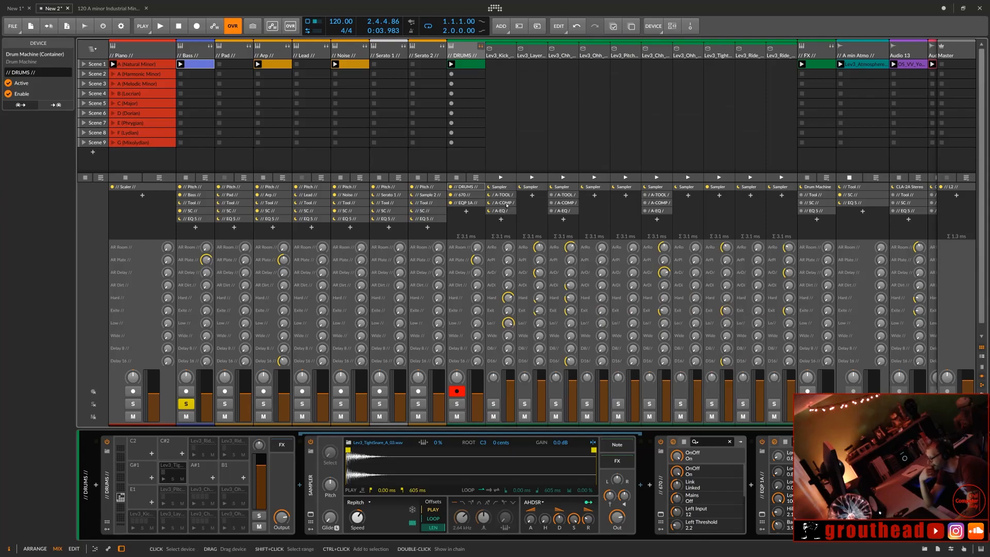
{"action": "left_click", "coordinate": [507, 210]}
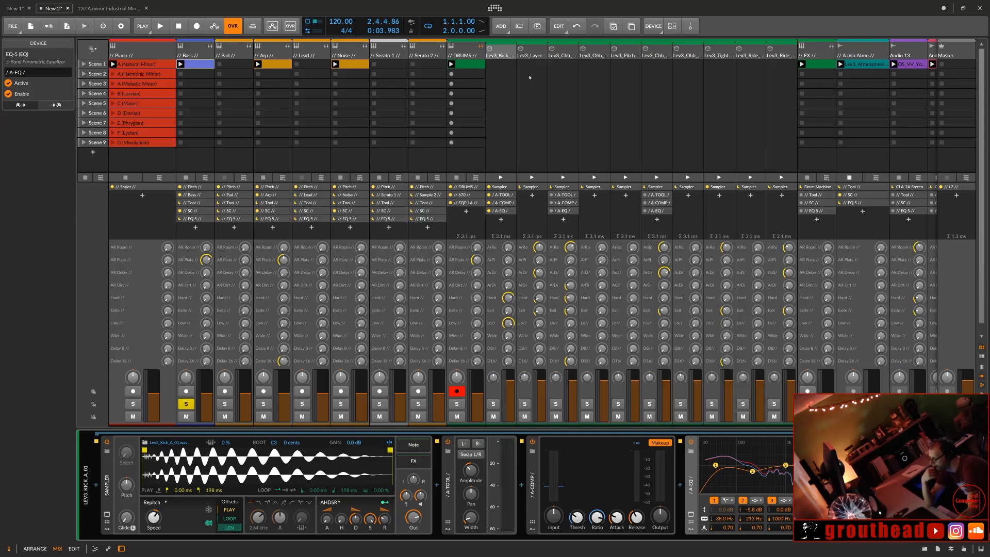
Step: Solo the DRUMS track and its kick channel alongside the bass and start playback
{"action": "left_click", "coordinate": [457, 404]}
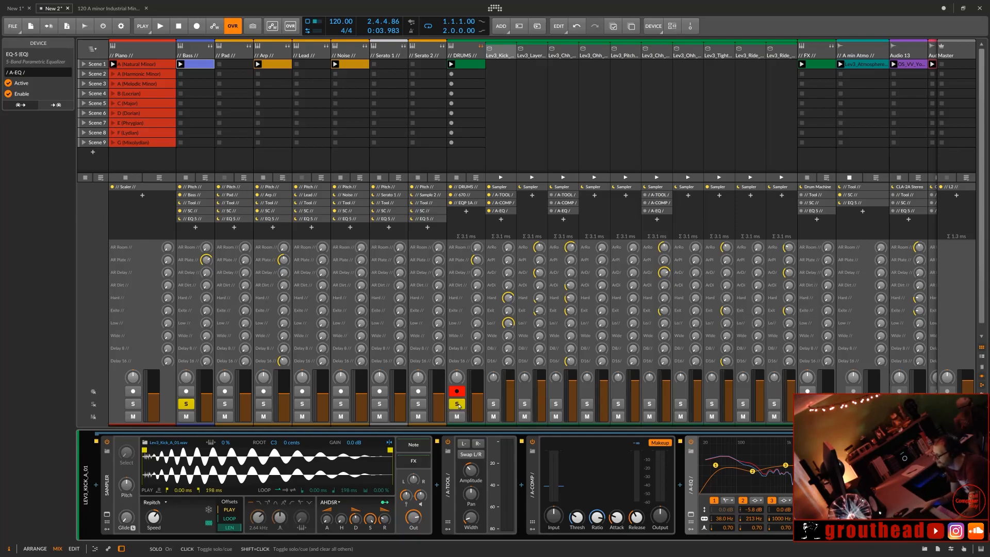
{"action": "left_click", "coordinate": [493, 404]}
{"action": "key", "text": "space"}
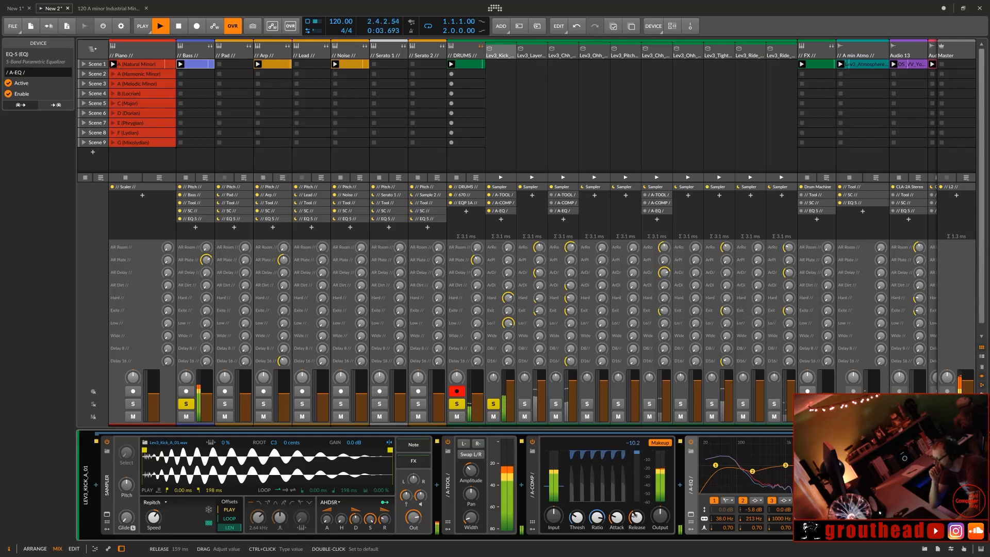
{"action": "left_click_drag", "start_coordinate": [614, 522], "coordinate": [614, 539]}
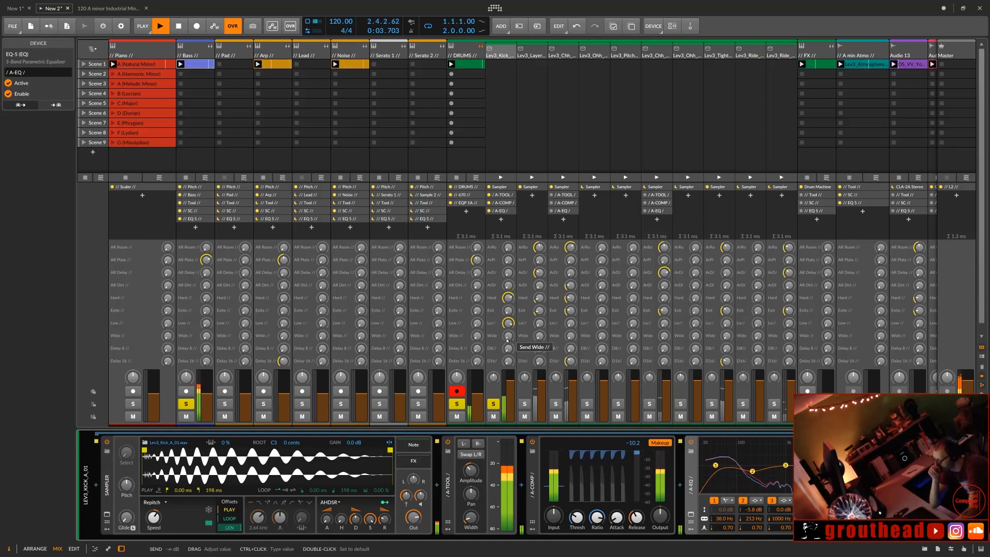
{"action": "left_click_drag", "start_coordinate": [510, 323], "coordinate": [510, 331]}
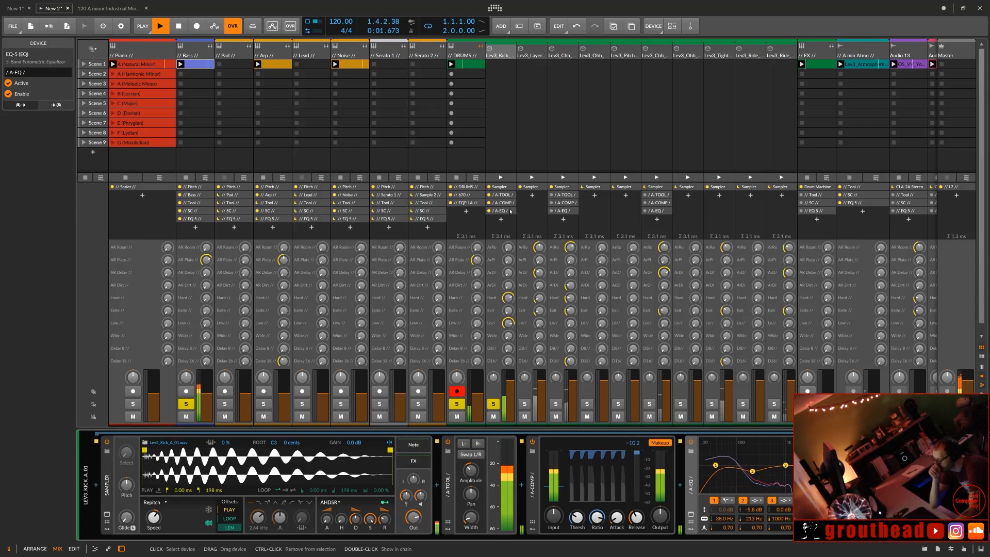
Step: Open the DRUMS track's EQP 1A plugin and adjust its low boost, high-frequency selector and high attenuation
{"action": "left_click", "coordinate": [481, 203]}
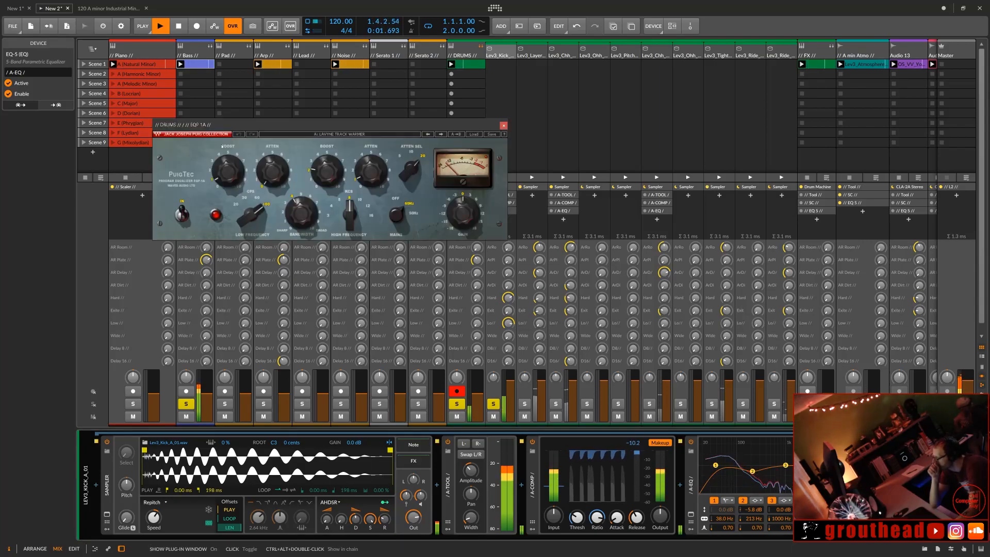
{"action": "left_click_drag", "start_coordinate": [228, 170], "coordinate": [298, 186]}
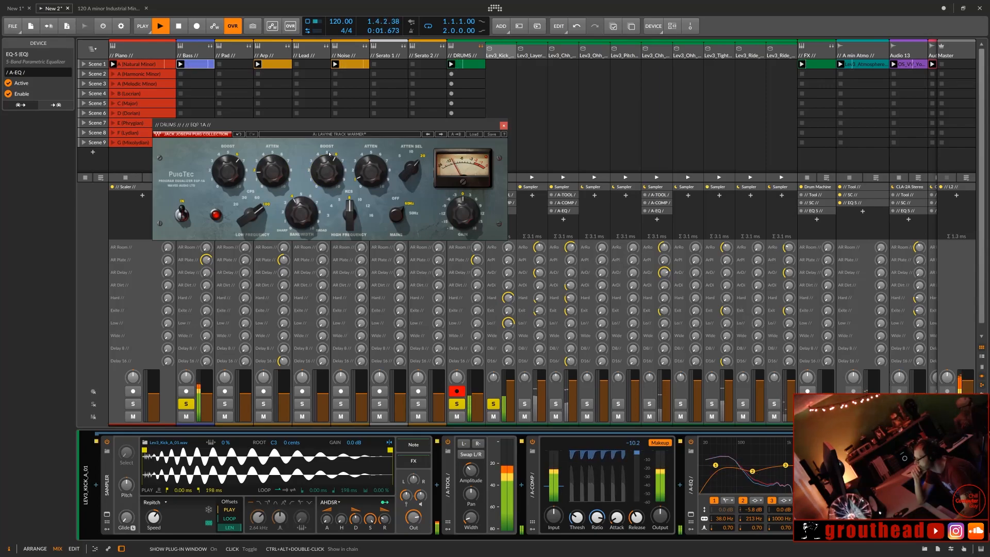
{"action": "mouse_move", "coordinate": [349, 214]}
{"action": "left_mouse_down"}
{"action": "mouse_move", "coordinate": [350, 227]}
{"action": "mouse_move", "coordinate": [350, 210]}
{"action": "left_mouse_up"}
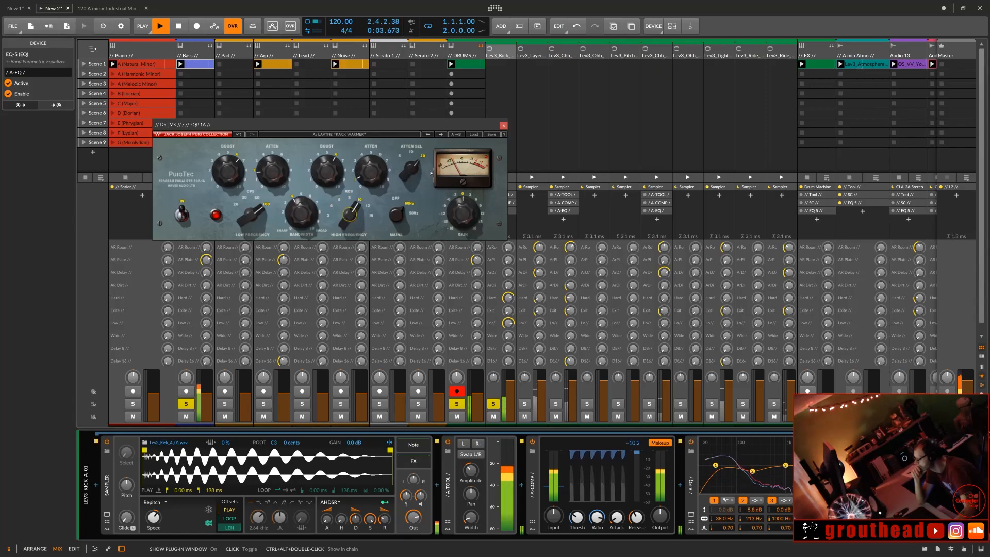
{"action": "left_click_drag", "start_coordinate": [369, 175], "coordinate": [370, 171]}
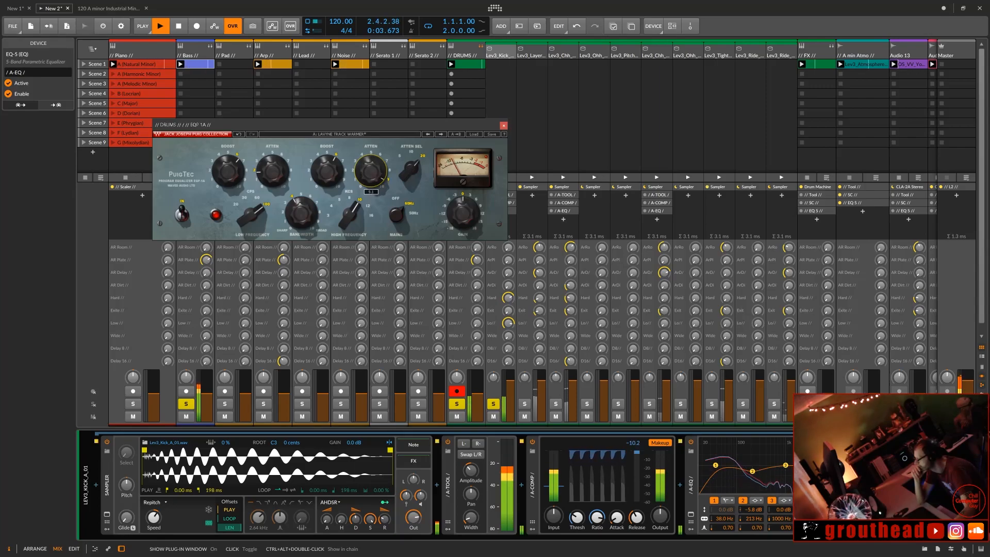
Step: Unsolo the kick channel, solo the whole DRUMS track and move the EQP 1A window clear of its device list
{"action": "left_click", "coordinate": [493, 405]}
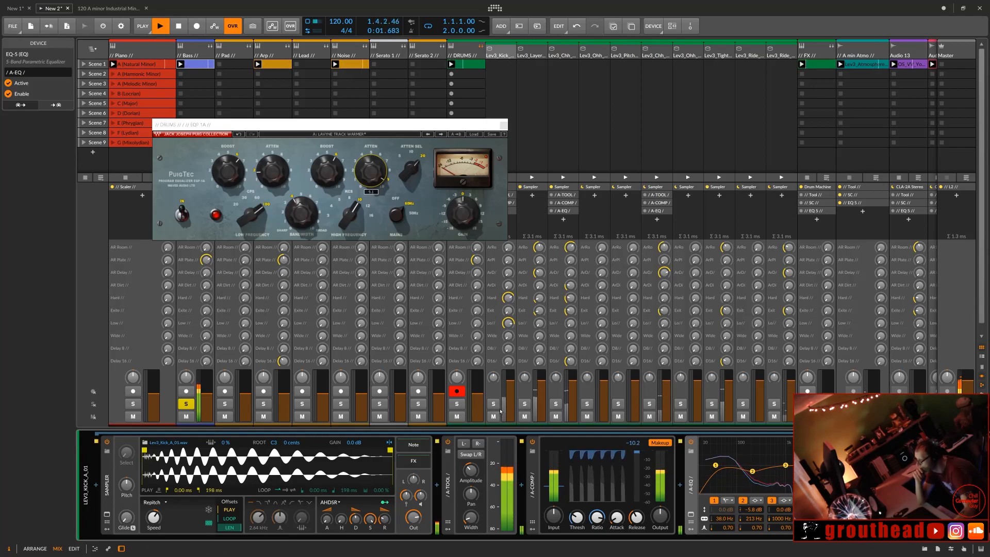
{"action": "left_click", "coordinate": [458, 405]}
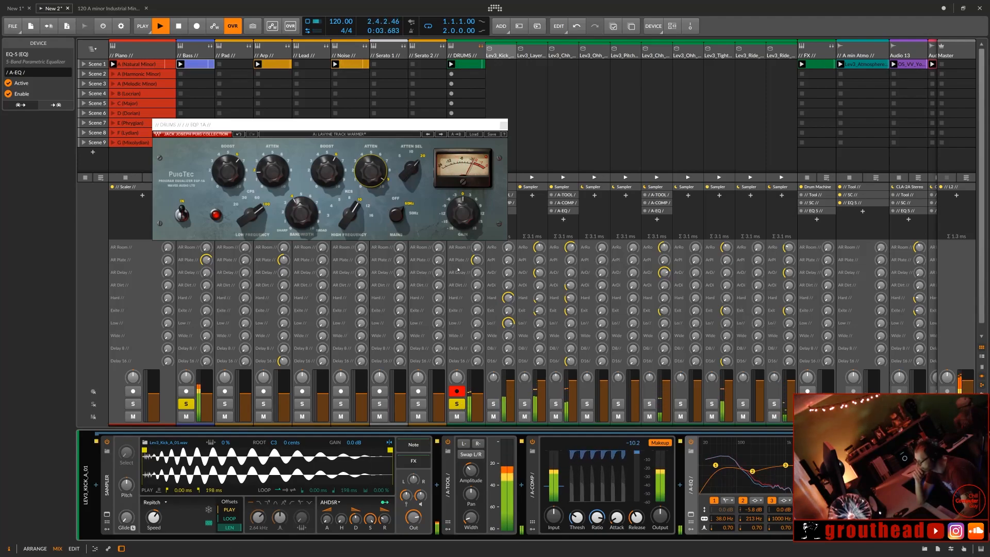
{"action": "left_click", "coordinate": [470, 127]}
{"action": "left_click_drag", "start_coordinate": [471, 127], "coordinate": [825, 119]}
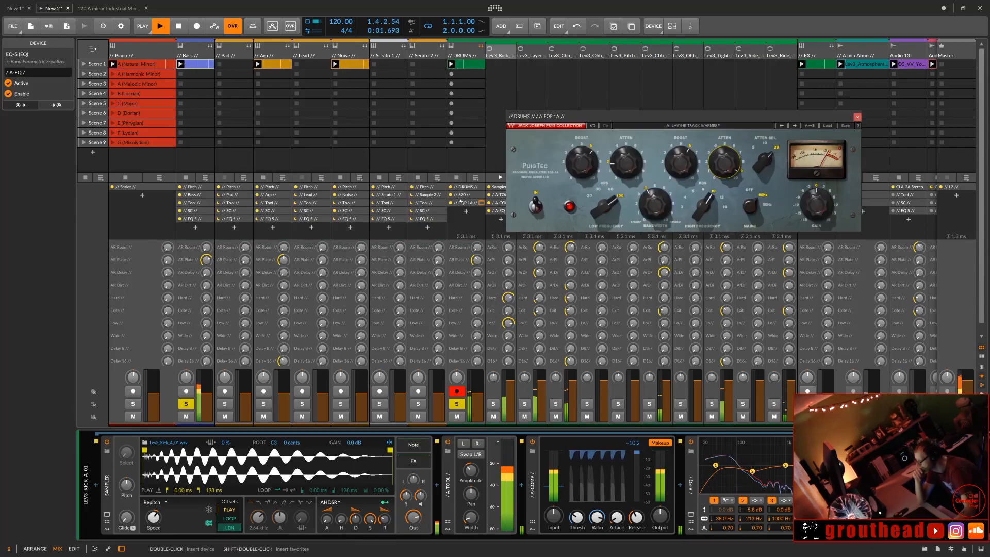
Step: Open the DRUMS track's 670 compressor, adjust its left channel threshold and close both the 670 and EQP 1A windows
{"action": "left_click", "coordinate": [454, 203]}
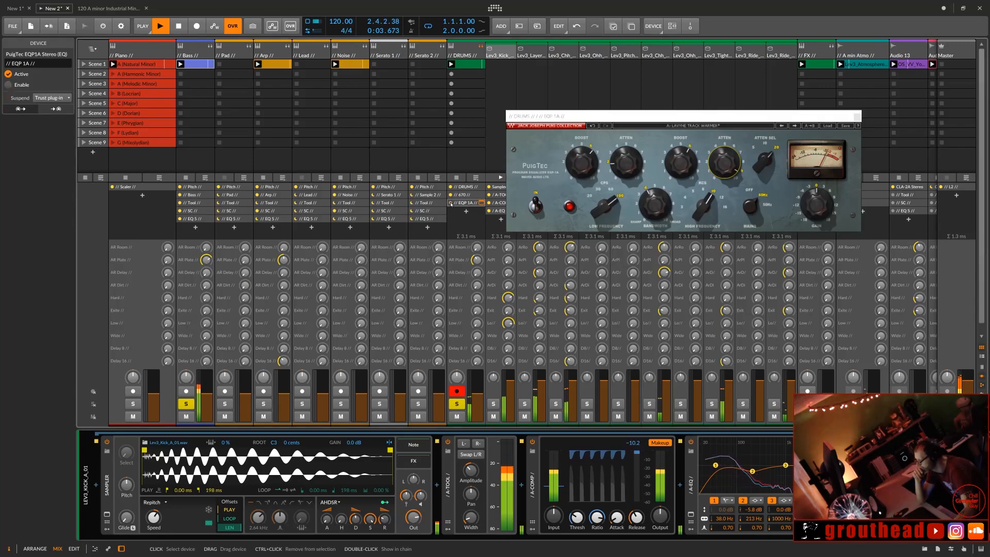
{"action": "left_click", "coordinate": [452, 195]}
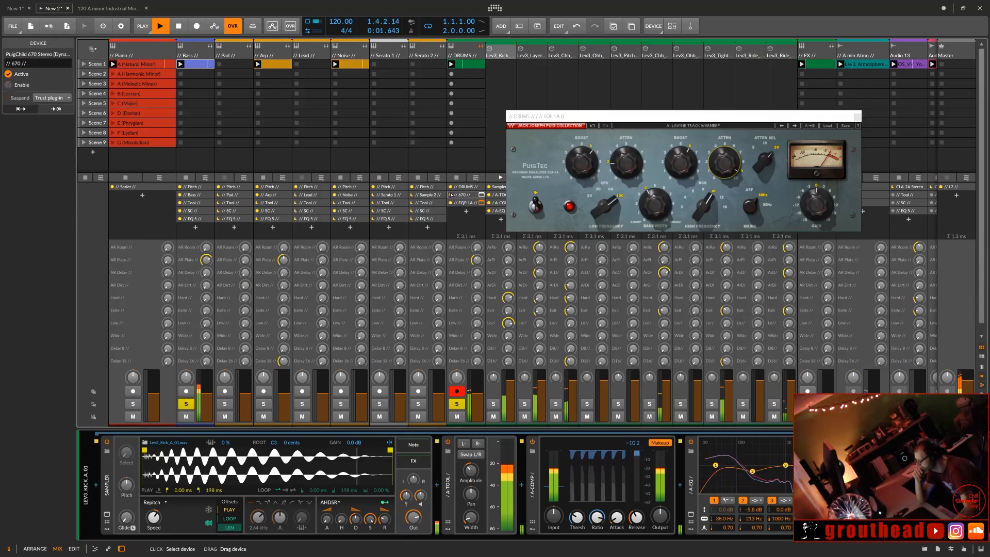
{"action": "left_click", "coordinate": [481, 195]}
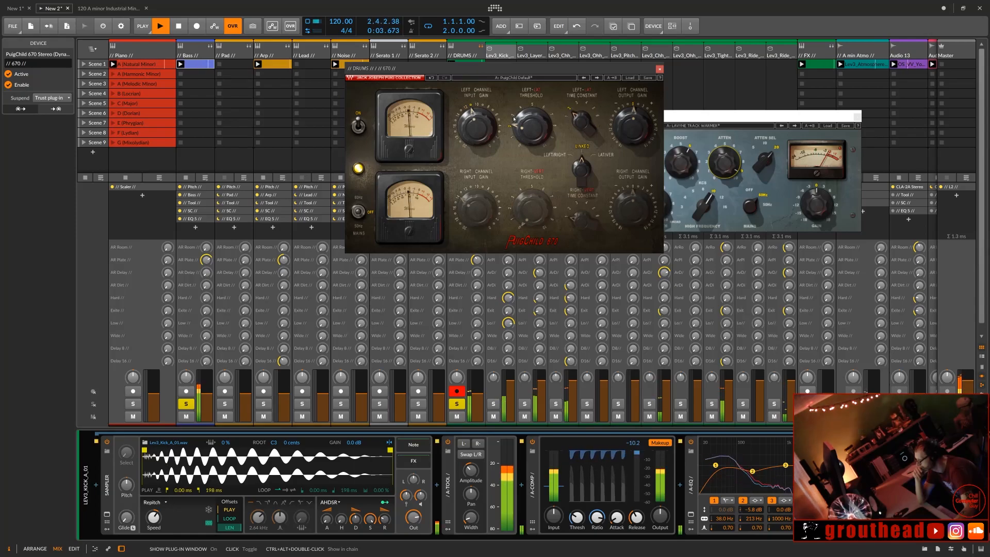
{"action": "mouse_move", "coordinate": [514, 119]}
{"action": "left_mouse_down"}
{"action": "mouse_move", "coordinate": [514, 91]}
{"action": "mouse_move", "coordinate": [515, 124]}
{"action": "left_mouse_up"}
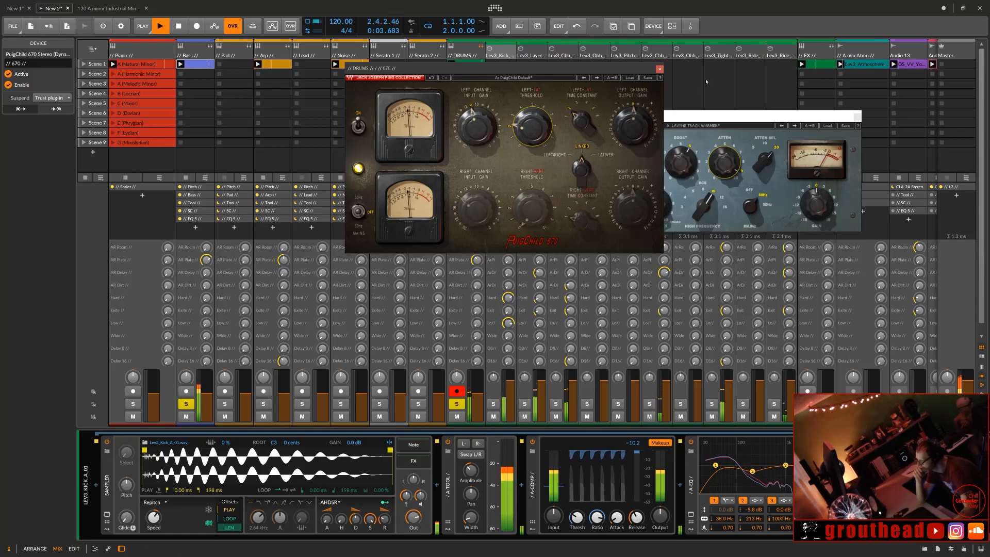
{"action": "left_click", "coordinate": [842, 111]}
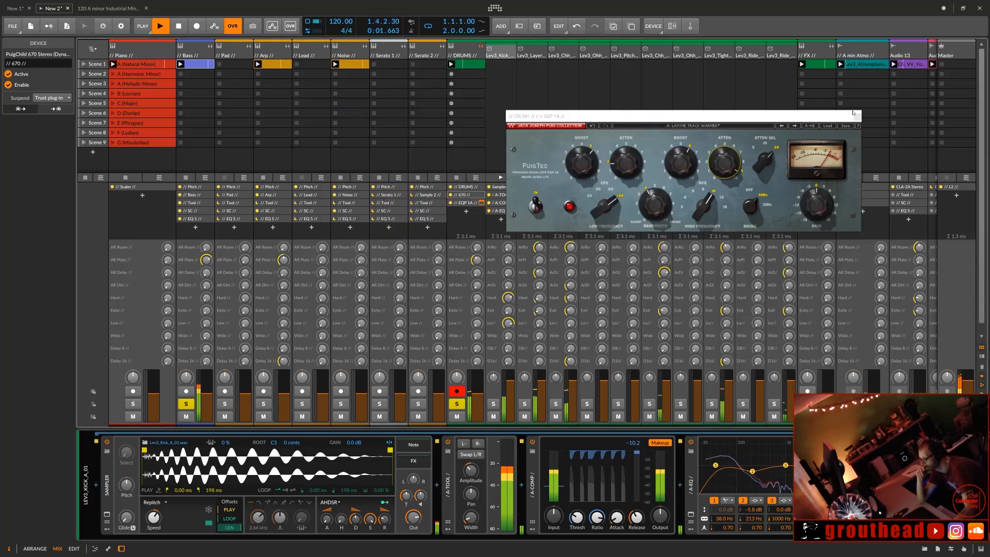
{"action": "left_click", "coordinate": [857, 117]}
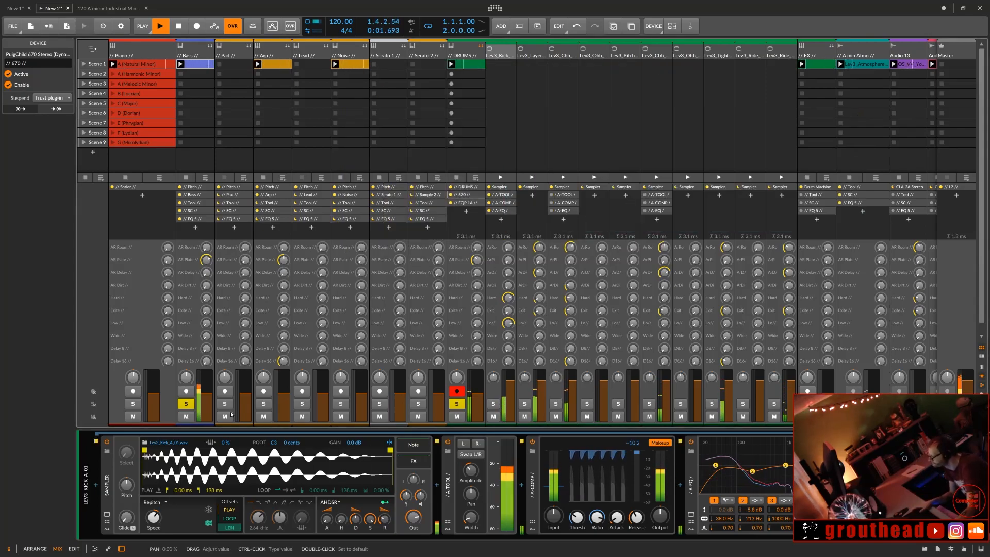
Step: Stop playback, show the Bass track's SC and EQ 5 devices and launch Scene 1
{"action": "key", "text": "space"}
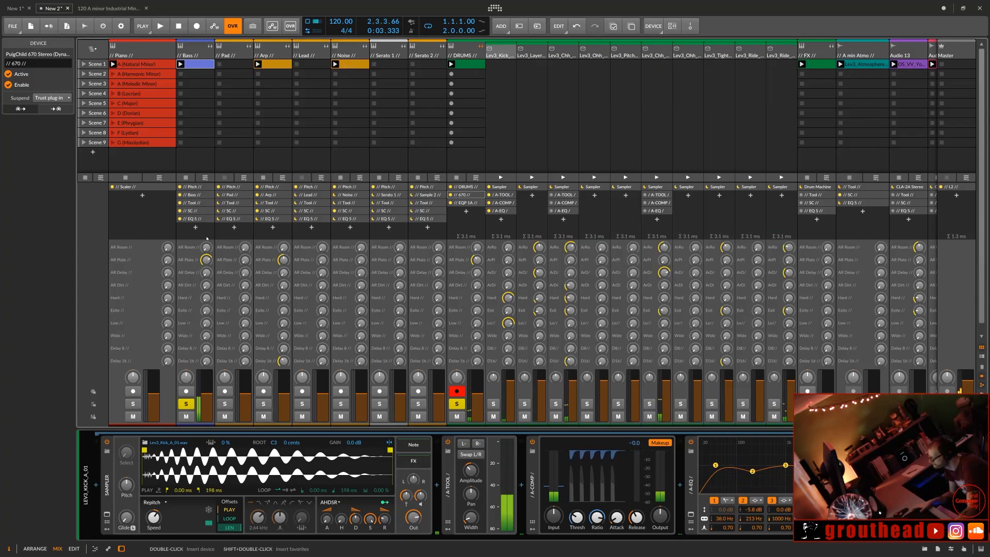
{"action": "left_click", "coordinate": [204, 212]}
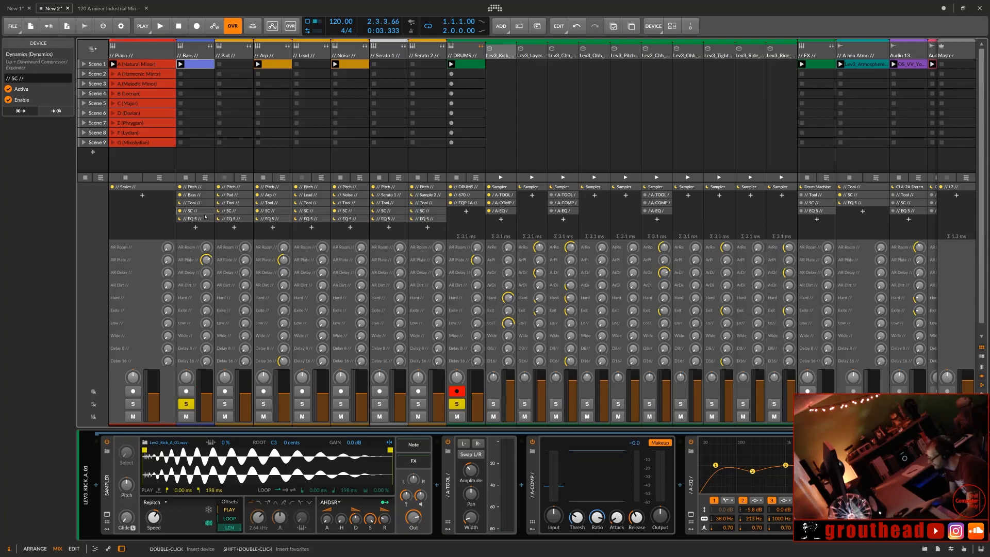
{"action": "left_click", "coordinate": [204, 219]}
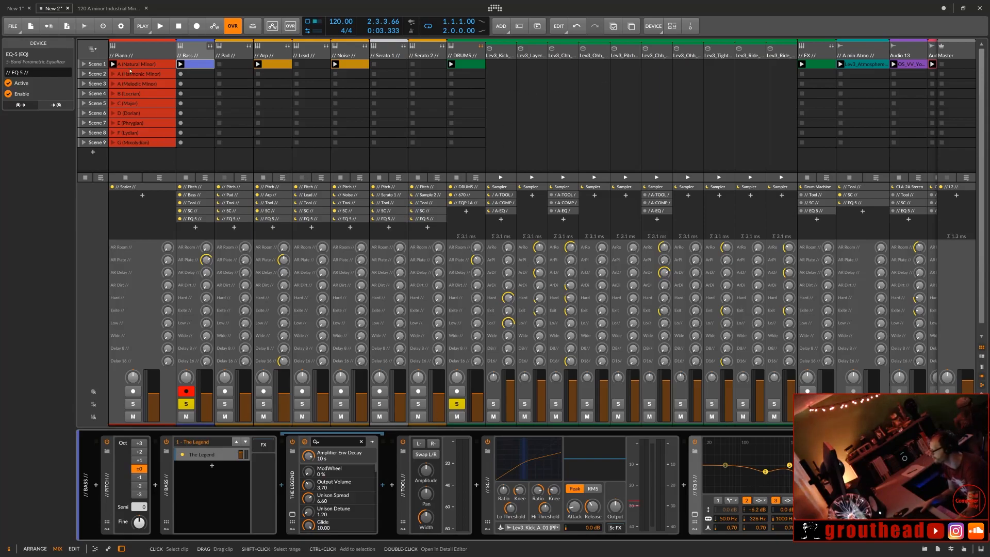
{"action": "left_click", "coordinate": [84, 64]}
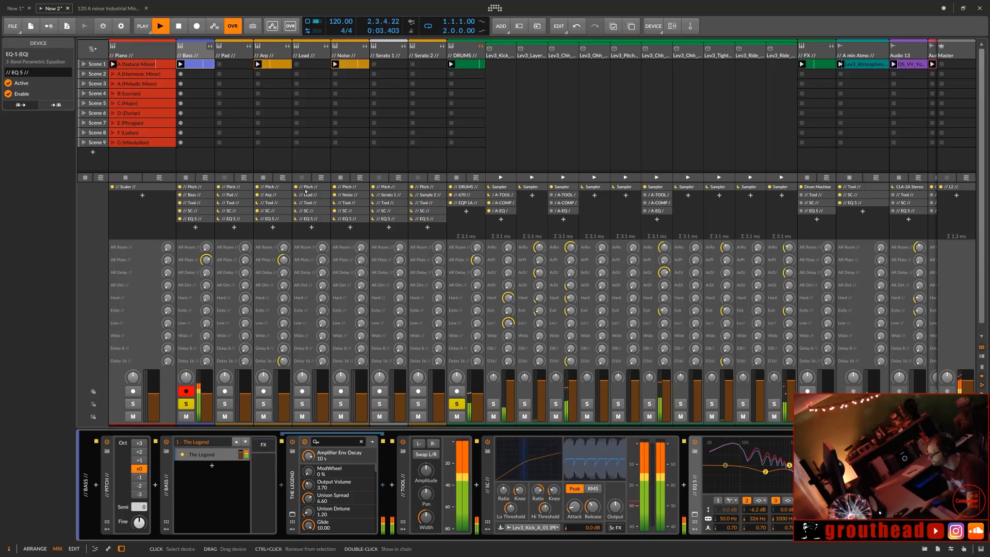
Step: Solo the Arp track as well and enable band 1 of its EQ 5 with a frequency of 60 Hz
{"action": "left_click", "coordinate": [265, 404]}
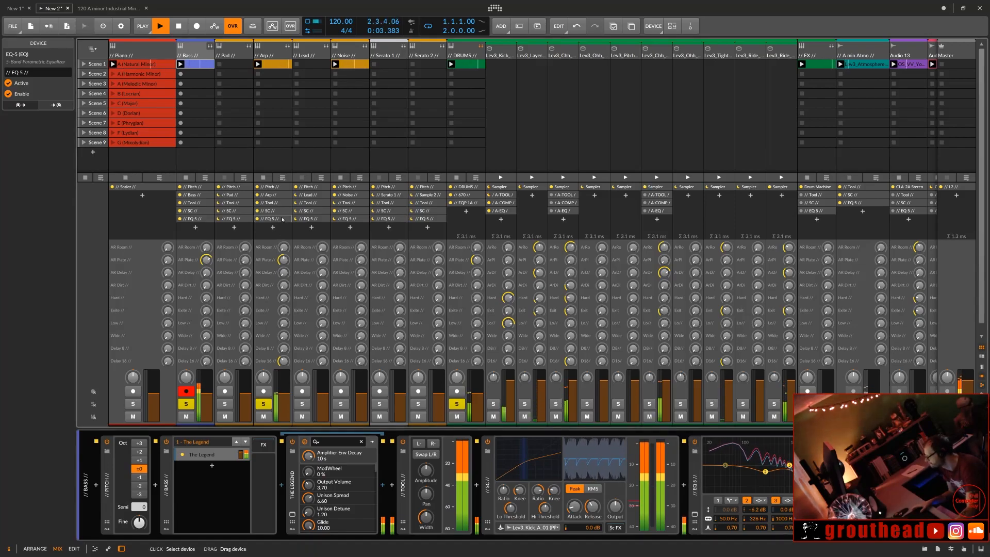
{"action": "left_click", "coordinate": [282, 219]}
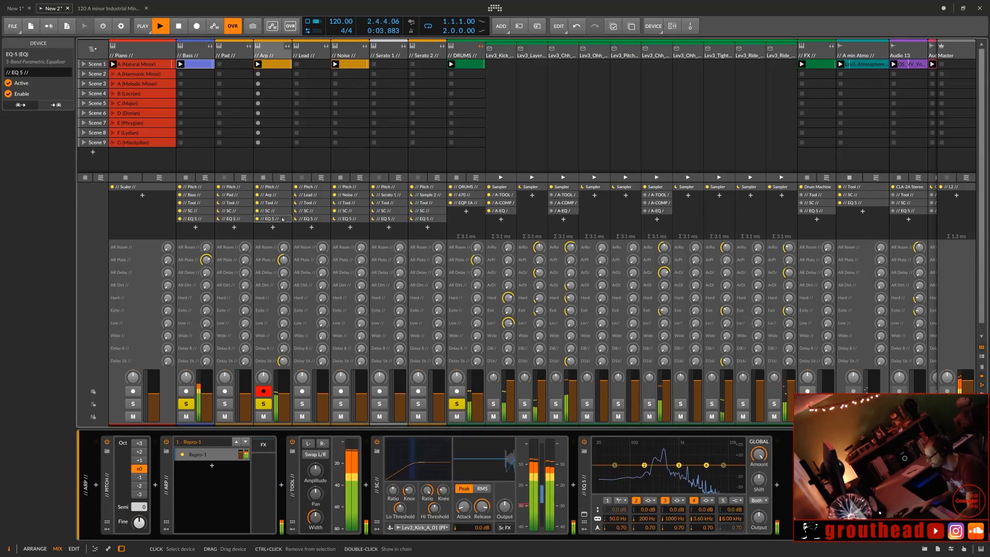
{"action": "left_click", "coordinate": [608, 500]}
{"action": "mouse_move", "coordinate": [612, 520]}
{"action": "left_mouse_down"}
{"action": "mouse_move", "coordinate": [612, 480]}
{"action": "mouse_move", "coordinate": [612, 519]}
{"action": "left_mouse_up"}
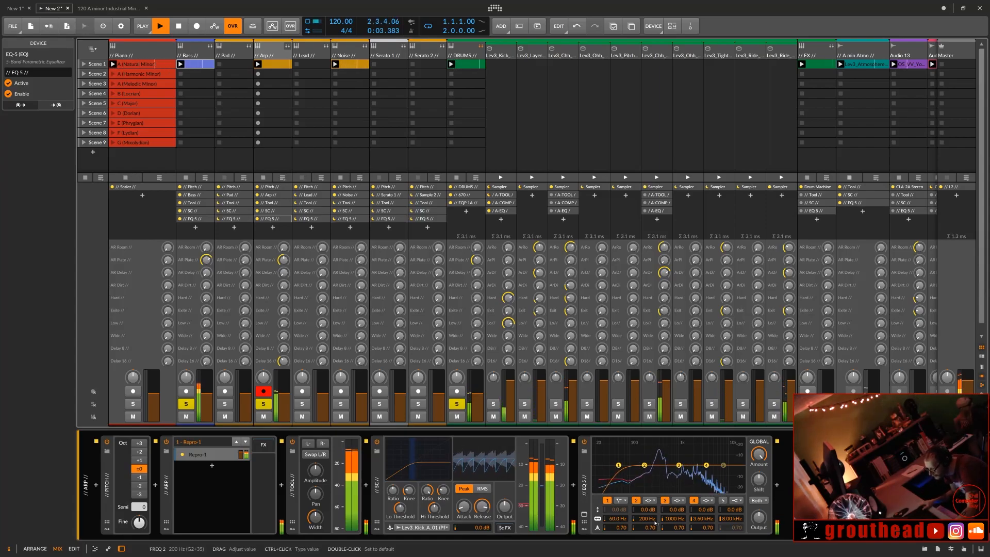
Step: Boost band 3 of the Arp track's EQ 5 by about 5.9 dB at 1.67 kHz and move band 5 to about 10.1 kHz
{"action": "left_click_drag", "start_coordinate": [682, 464], "coordinate": [692, 468]}
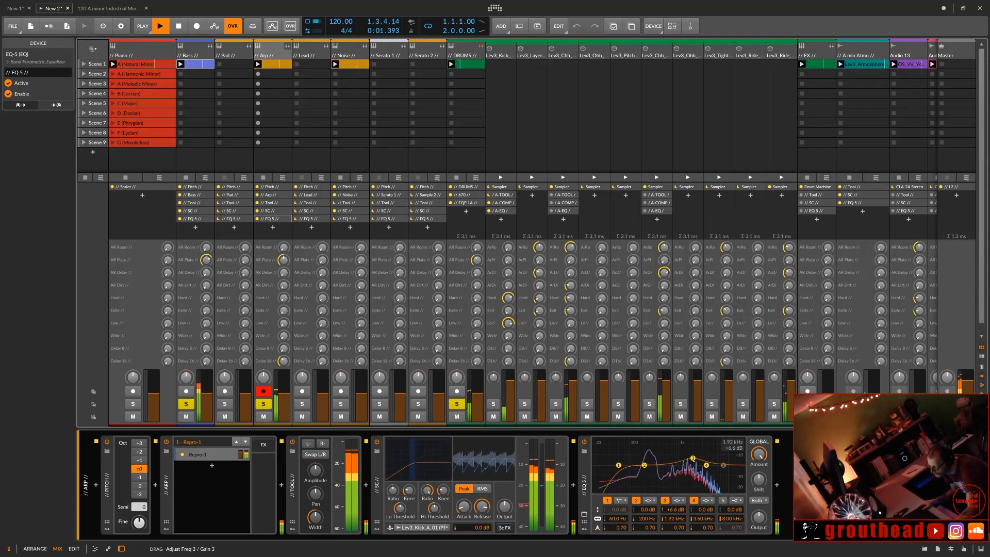
{"action": "left_click_drag", "start_coordinate": [689, 459], "coordinate": [690, 459]}
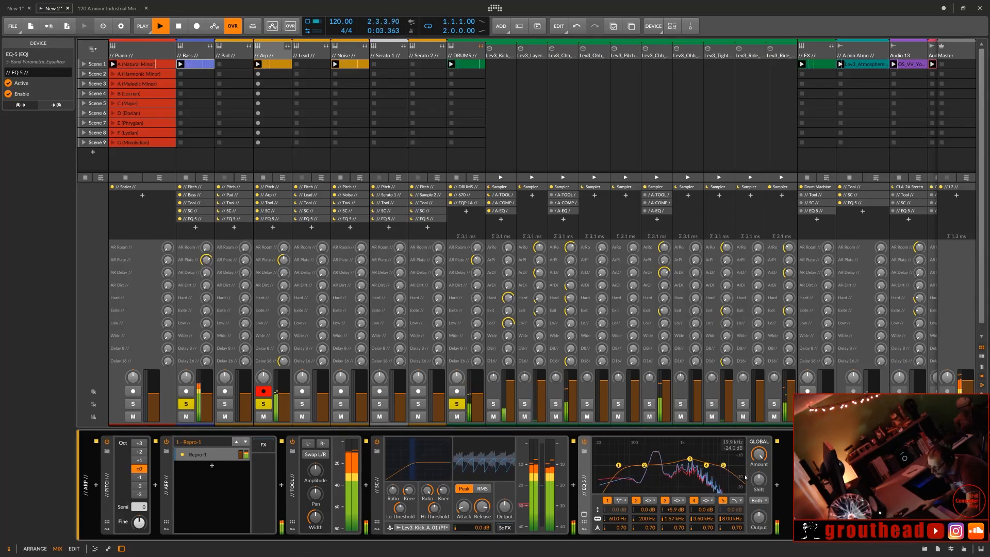
{"action": "mouse_move", "coordinate": [723, 466]}
{"action": "left_mouse_down"}
{"action": "mouse_move", "coordinate": [707, 465]}
{"action": "mouse_move", "coordinate": [743, 465]}
{"action": "mouse_move", "coordinate": [728, 465]}
{"action": "left_mouse_up"}
Step: Cut band 2 of the Arp track's EQ 5 to about -5.5 dB at 274 Hz and stop playback
{"action": "left_click_drag", "start_coordinate": [644, 466], "coordinate": [645, 468]}
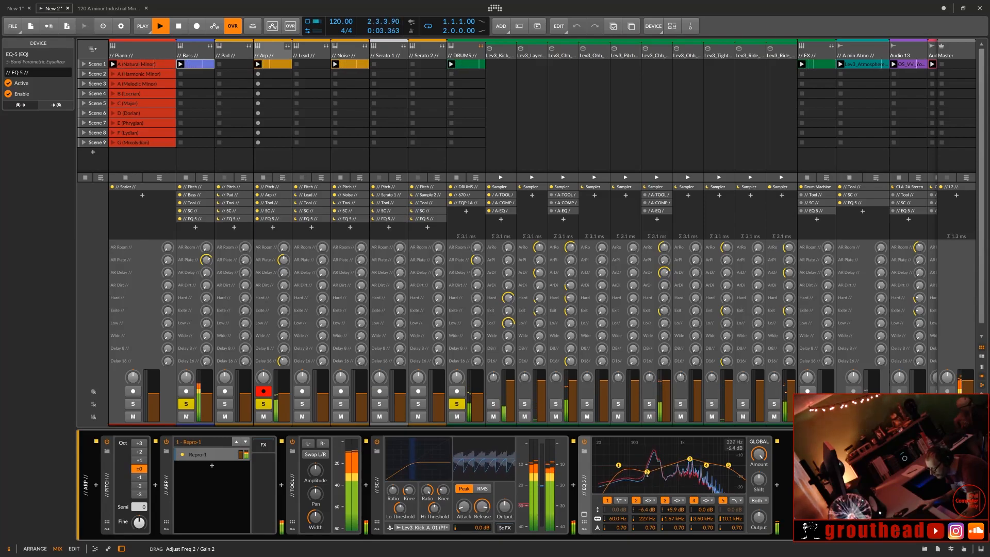
{"action": "left_click_drag", "start_coordinate": [647, 474], "coordinate": [646, 473]}
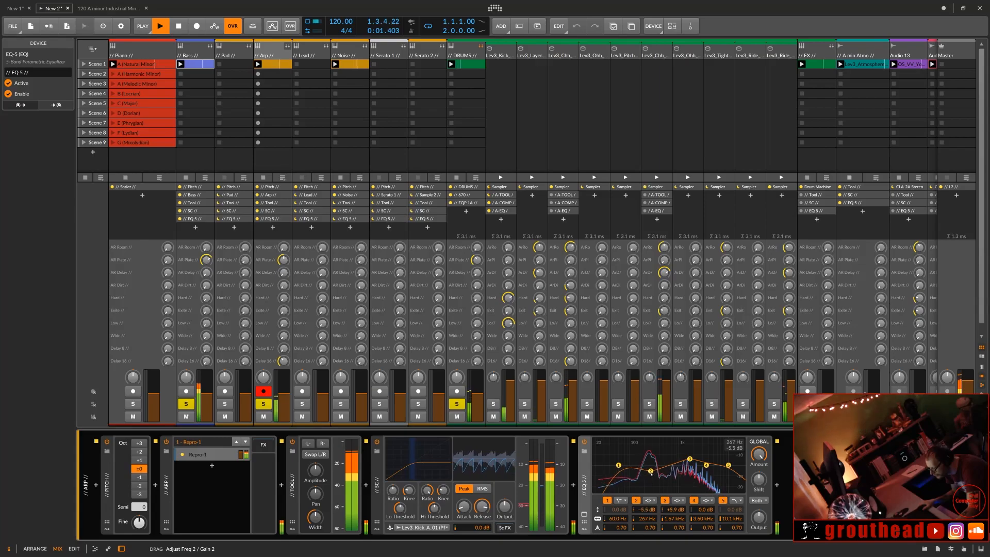
{"action": "left_click_drag", "start_coordinate": [652, 473], "coordinate": [652, 474]}
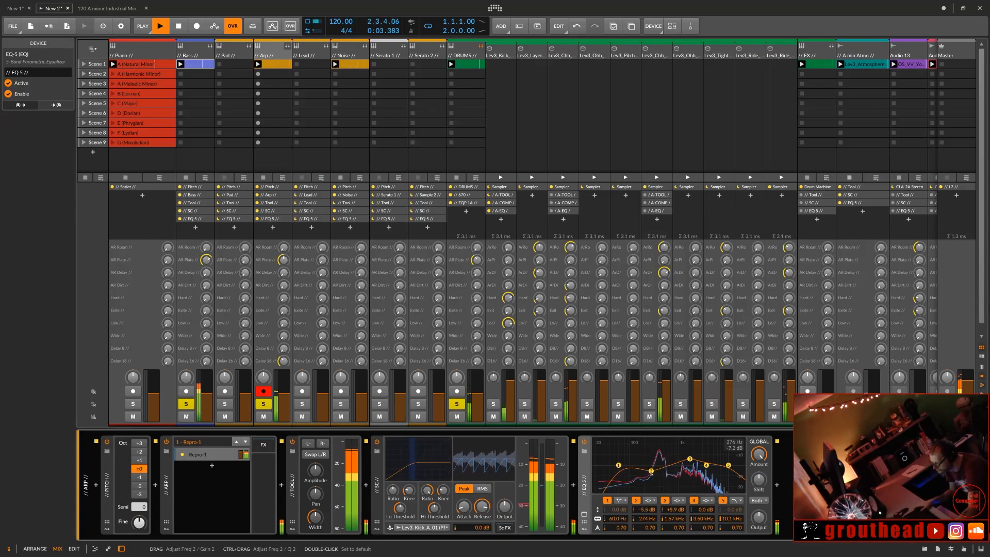
{"action": "key", "text": "space"}
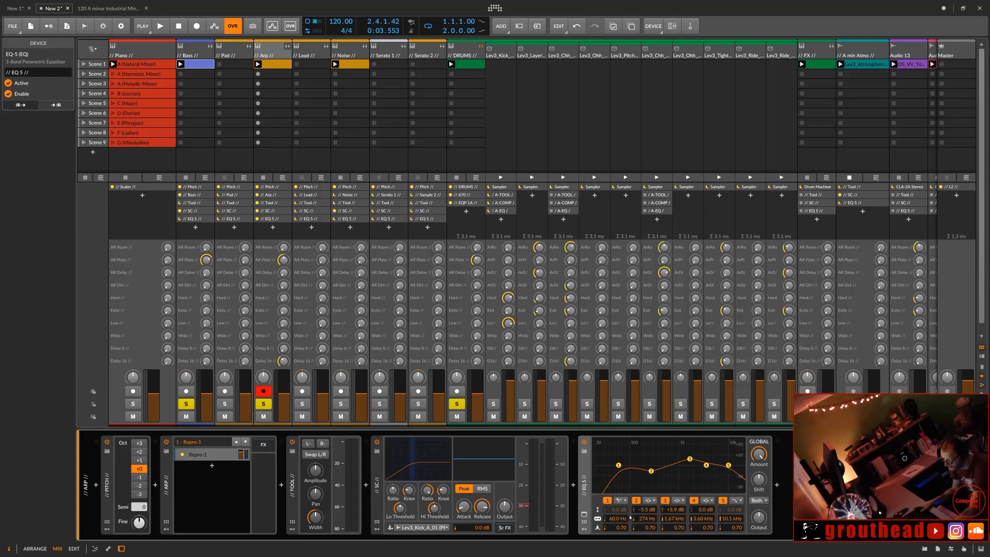
Step: Set band 2's Q to 0.86 on the Arp EQ 5, band 3 to about +4.8 dB at 1.57 kHz and band 4 to +0.2 dB at 4.09 kHz
{"action": "left_click_drag", "start_coordinate": [650, 527], "coordinate": [653, 529]}
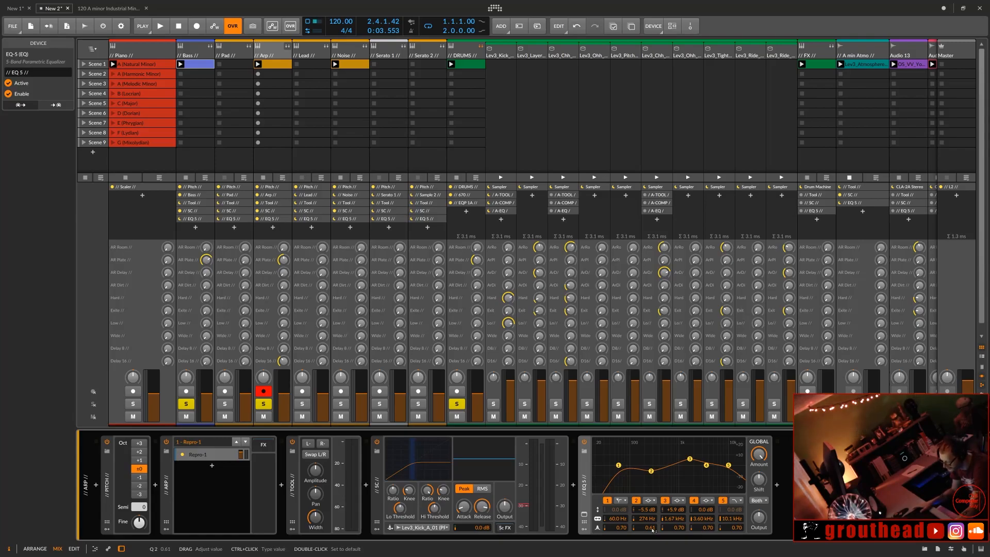
{"action": "key", "text": "space"}
{"action": "mouse_move", "coordinate": [652, 530]}
{"action": "left_mouse_down"}
{"action": "mouse_move", "coordinate": [652, 539]}
{"action": "mouse_move", "coordinate": [651, 524]}
{"action": "left_mouse_up"}
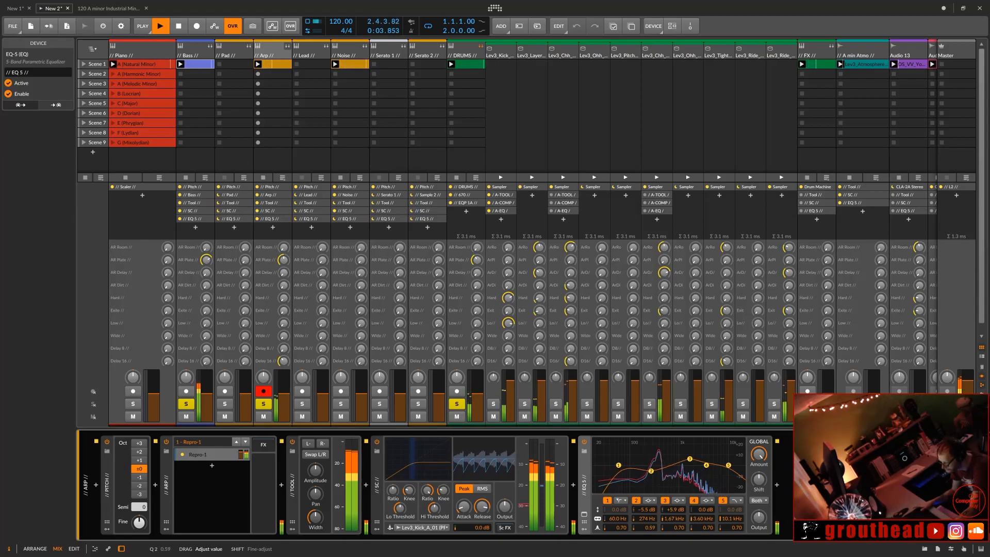
{"action": "left_click_drag", "start_coordinate": [647, 528], "coordinate": [647, 528]}
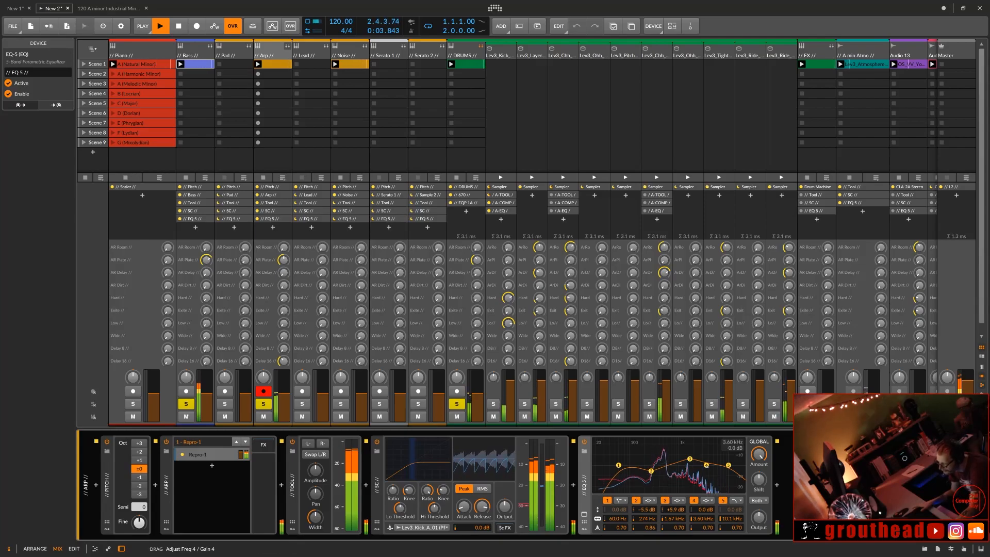
{"action": "mouse_move", "coordinate": [706, 466]}
{"action": "left_mouse_down"}
{"action": "mouse_move", "coordinate": [689, 461]}
{"action": "mouse_move", "coordinate": [708, 465]}
{"action": "left_mouse_up"}
{"action": "key", "text": "space"}
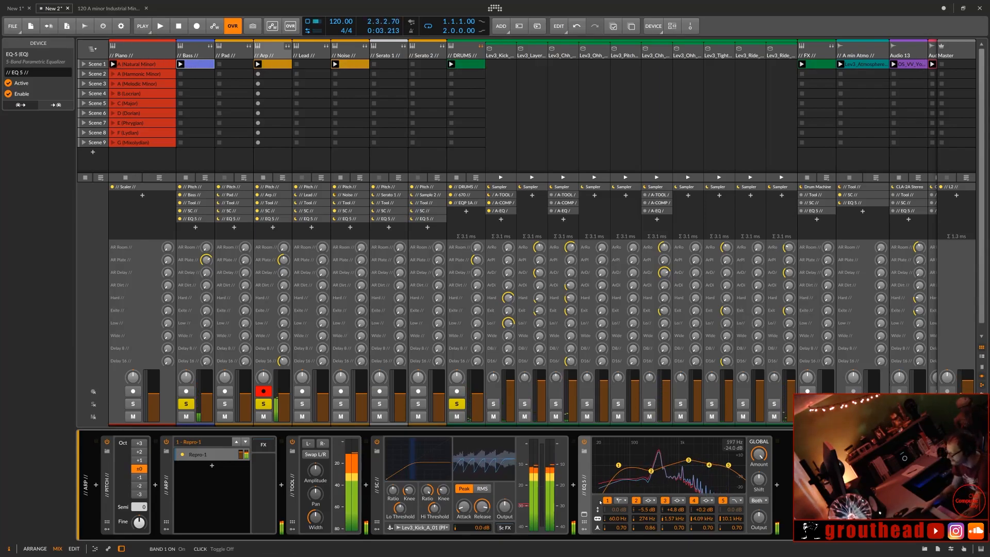
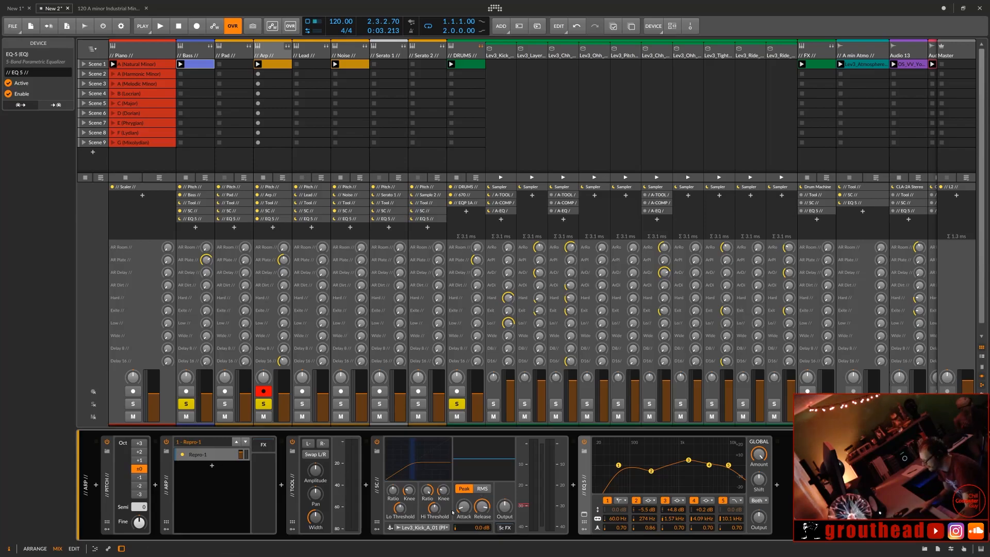
Step: Resume playback and set the high threshold of the Arp track's SC dynamics device to about -28.1 dB
{"action": "key", "text": "space"}
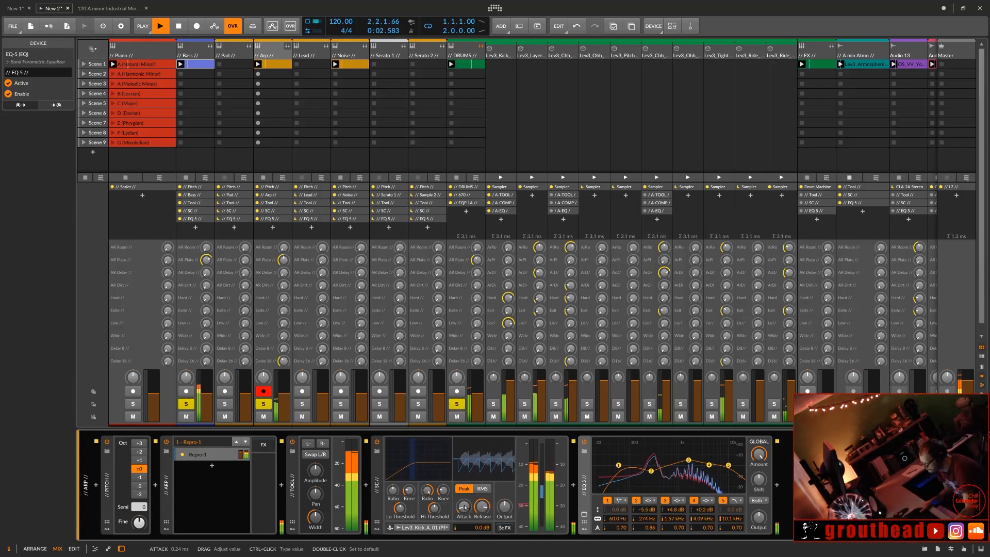
{"action": "mouse_move", "coordinate": [433, 512]}
{"action": "left_mouse_down"}
{"action": "mouse_move", "coordinate": [434, 503]}
{"action": "mouse_move", "coordinate": [433, 513]}
{"action": "left_mouse_up"}
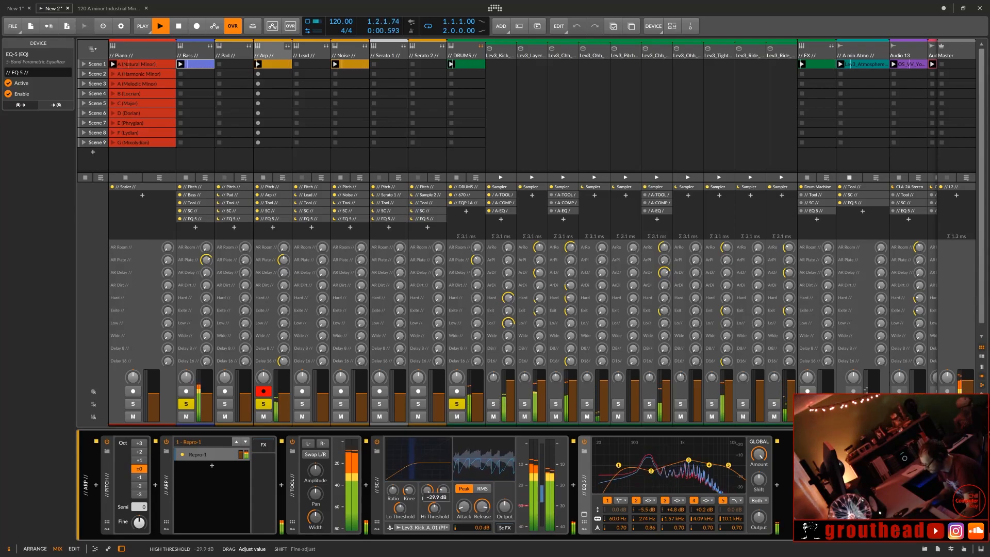
{"action": "left_click_drag", "start_coordinate": [434, 514], "coordinate": [433, 512]}
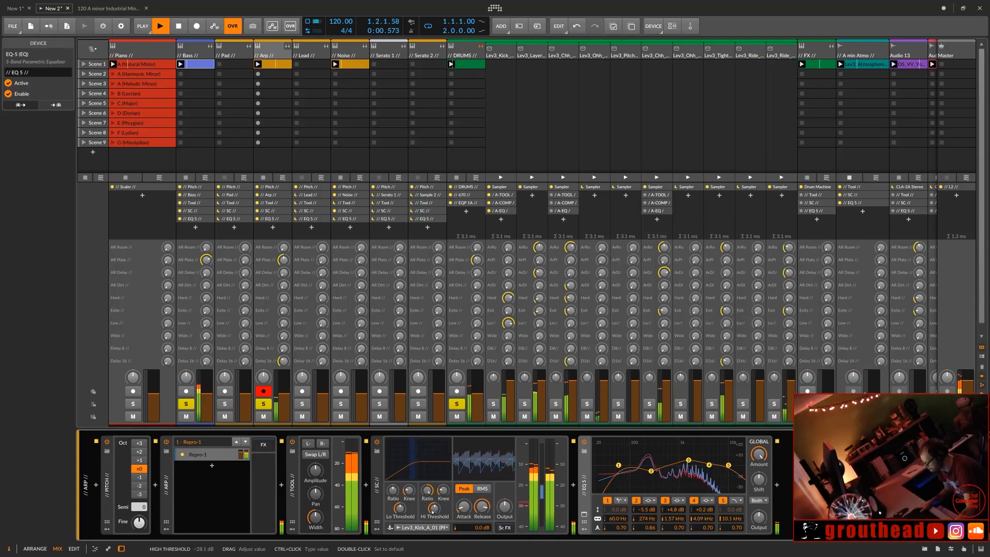
Step: Show the Bass track's SC dynamics device and lower its high threshold
{"action": "left_click", "coordinate": [205, 212]}
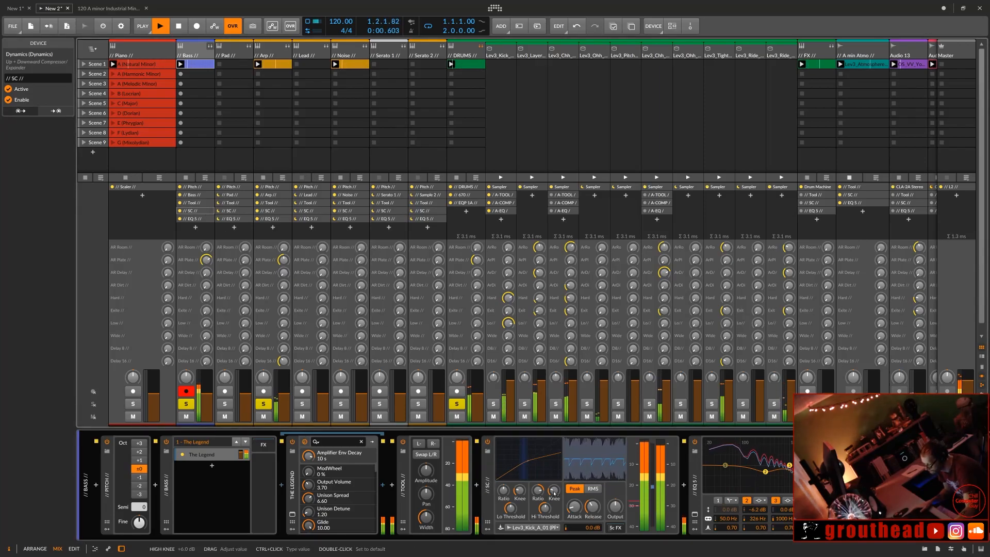
{"action": "left_click_drag", "start_coordinate": [546, 510], "coordinate": [546, 513]}
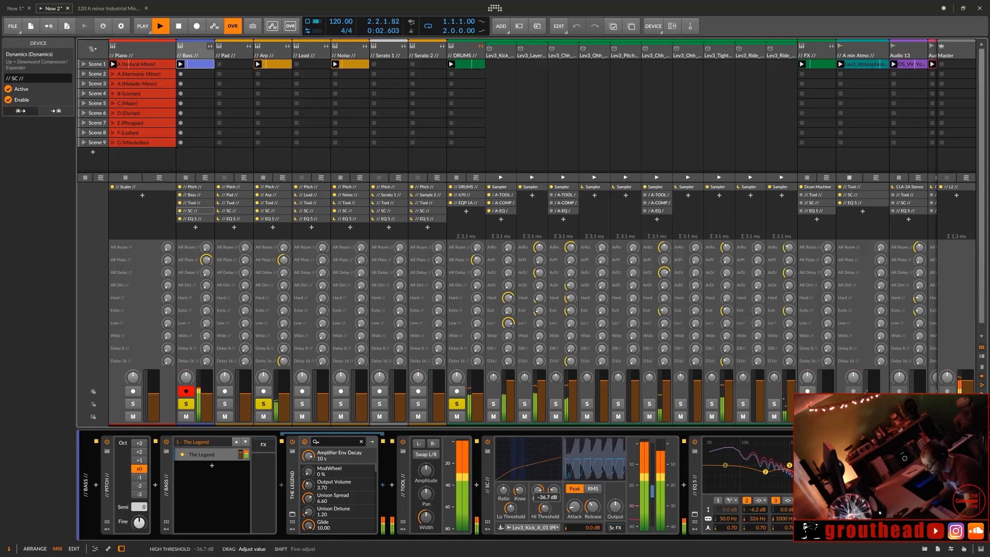
{"action": "left_click_drag", "start_coordinate": [546, 513], "coordinate": [546, 511]}
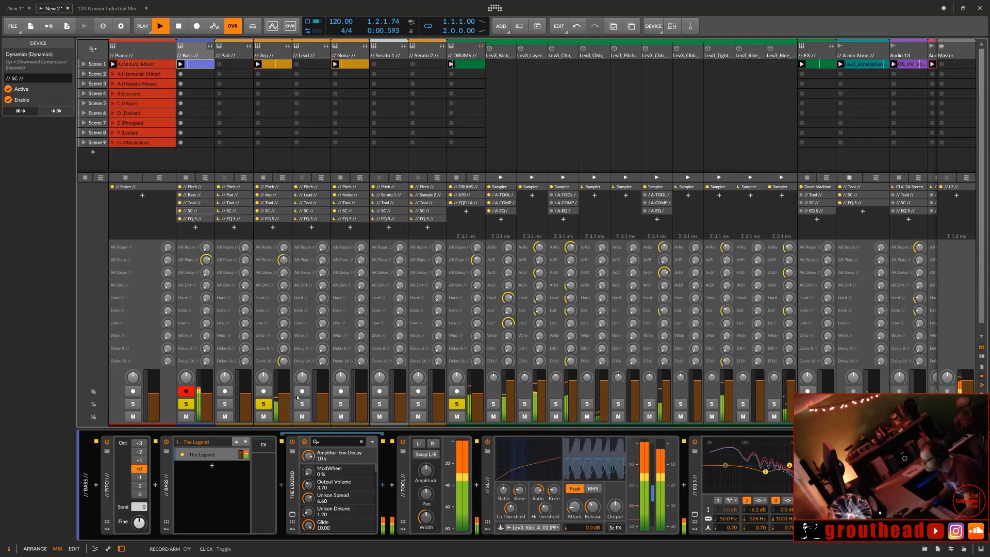
Step: Unsolo the Arp track, set the Bass SC device's release to about 77.9 ms, fine-tune its attack and stop playback
{"action": "left_click", "coordinate": [264, 407]}
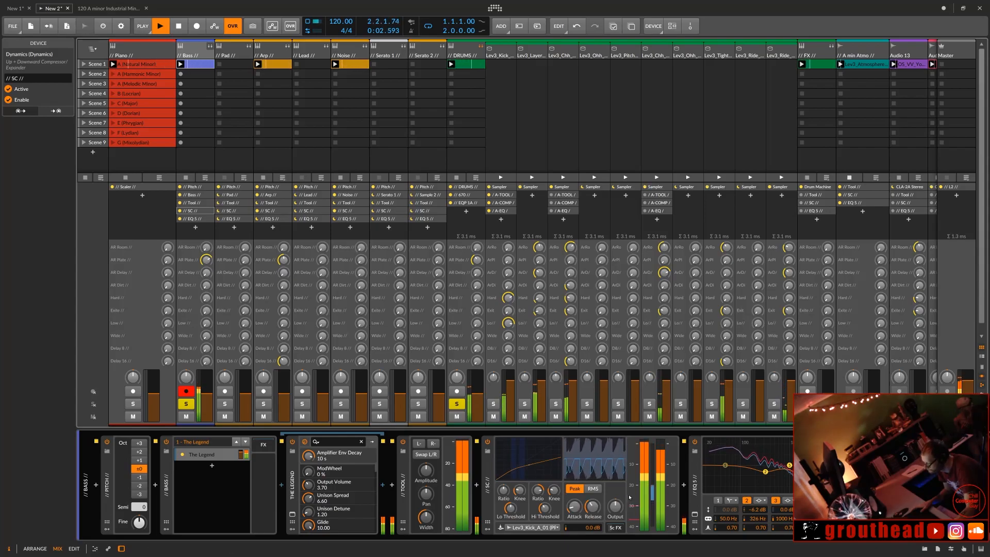
{"action": "mouse_move", "coordinate": [593, 507]}
{"action": "left_mouse_down"}
{"action": "mouse_move", "coordinate": [593, 464]}
{"action": "mouse_move", "coordinate": [594, 511]}
{"action": "left_mouse_up"}
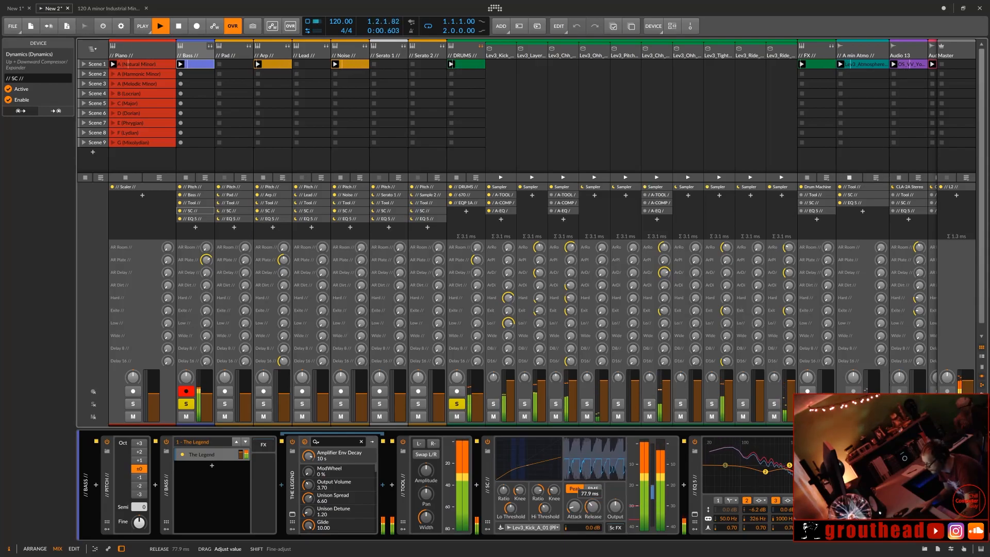
{"action": "left_click_drag", "start_coordinate": [574, 508], "coordinate": [574, 505]}
{"action": "key", "text": "space"}
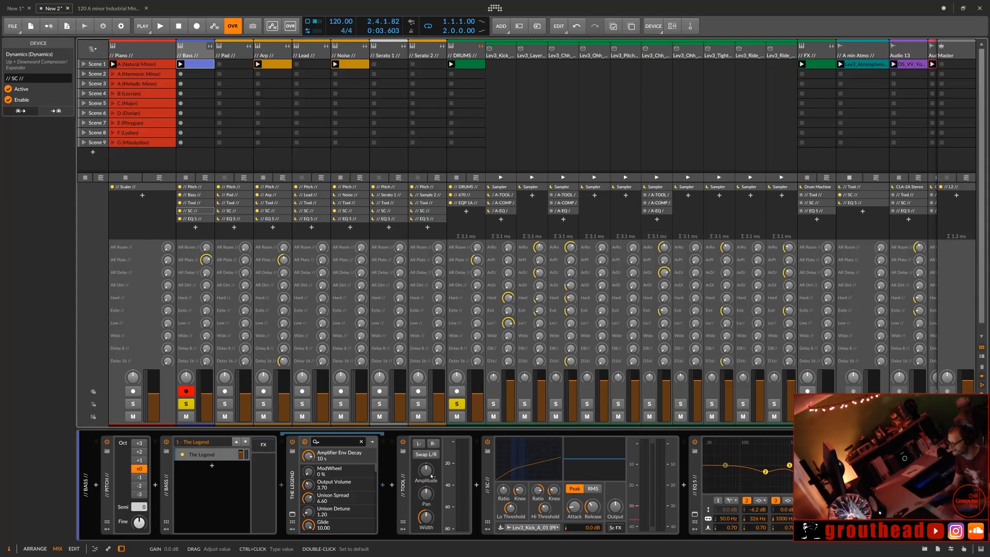
Step: Audition the bass with the drums, stop playback and enable band 1 of the Bass EQ 5 at about 32.8 Hz
{"action": "left_click", "coordinate": [160, 27]}
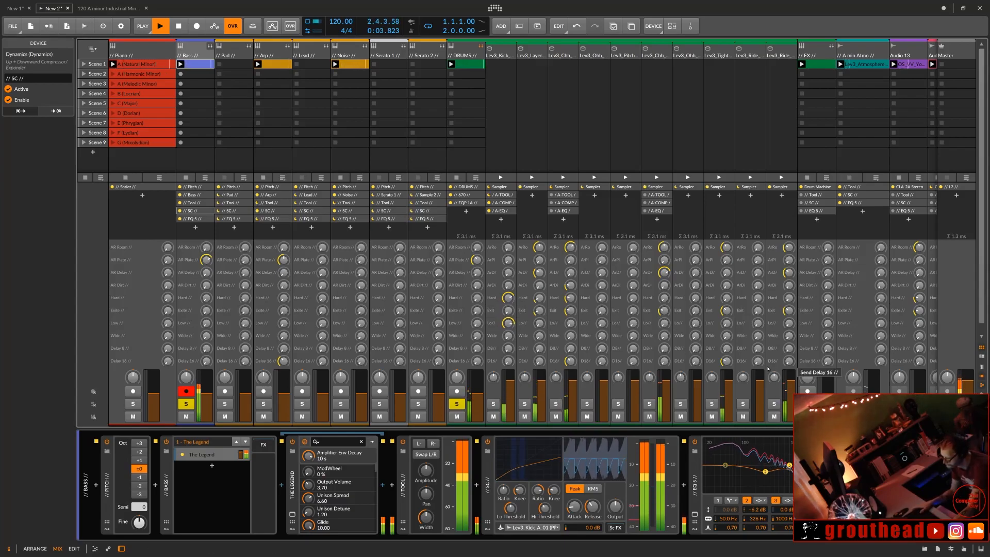
{"action": "key", "text": "space"}
{"action": "left_click", "coordinate": [717, 500]}
{"action": "mouse_move", "coordinate": [728, 519]}
{"action": "left_mouse_down"}
{"action": "mouse_move", "coordinate": [729, 541]}
{"action": "mouse_move", "coordinate": [731, 506]}
{"action": "left_mouse_up"}
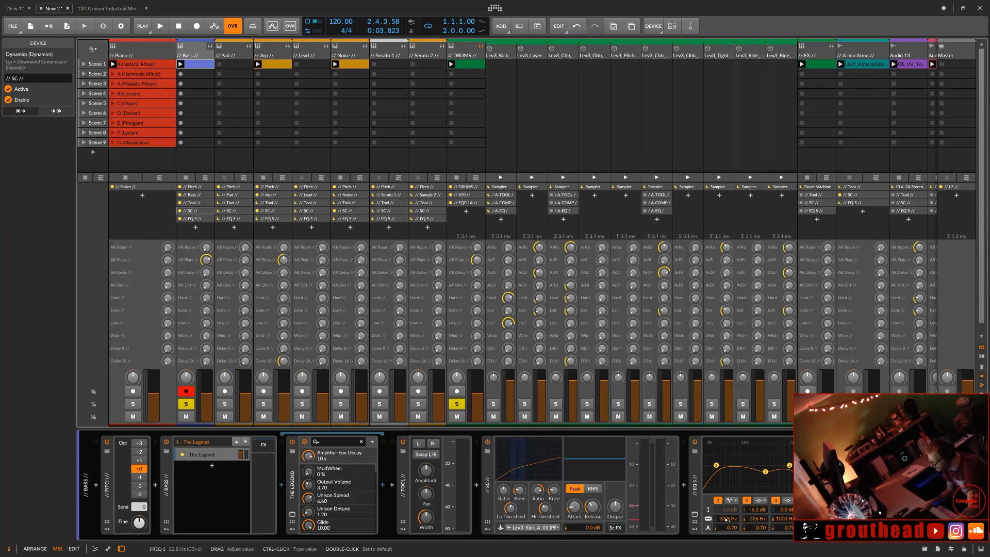
Step: Set band 1 of the Bass EQ 5 to 80.0 Hz during playback, stop, and show the Lev3 Kick track's A-EQ
{"action": "key", "text": "space"}
{"action": "mouse_move", "coordinate": [727, 520]}
{"action": "left_mouse_down"}
{"action": "mouse_move", "coordinate": [726, 532]}
{"action": "mouse_move", "coordinate": [727, 523]}
{"action": "left_mouse_up"}
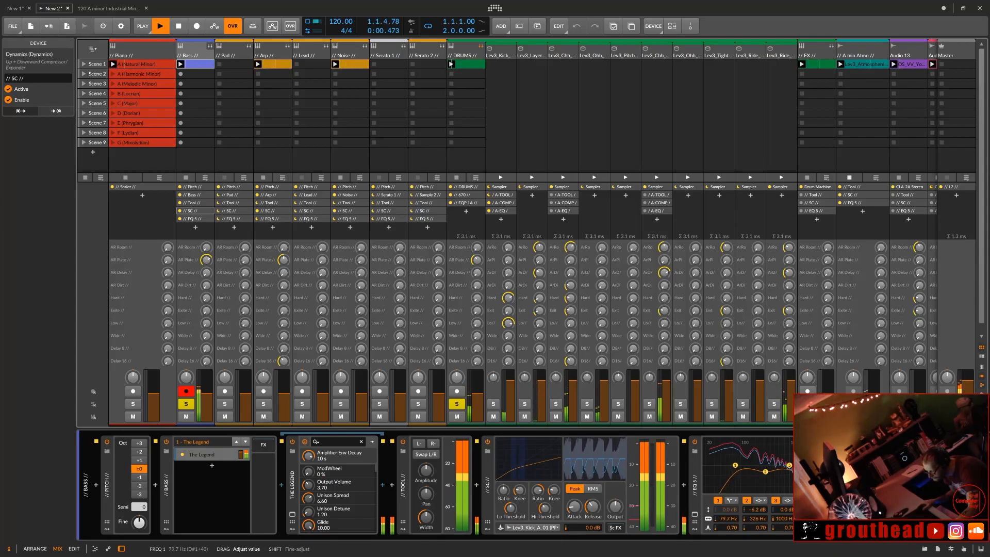
{"action": "left_click_drag", "start_coordinate": [726, 522], "coordinate": [726, 520]}
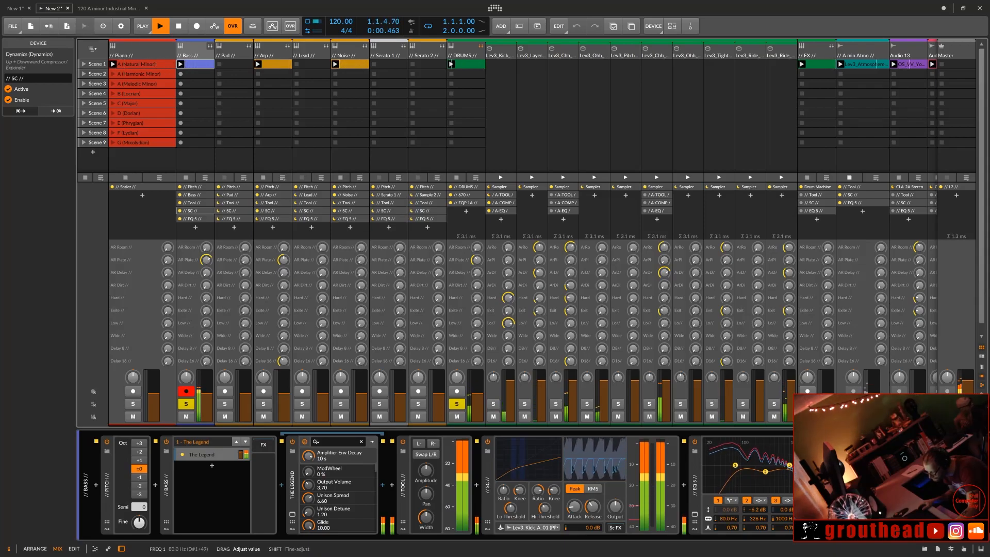
{"action": "key", "text": "space"}
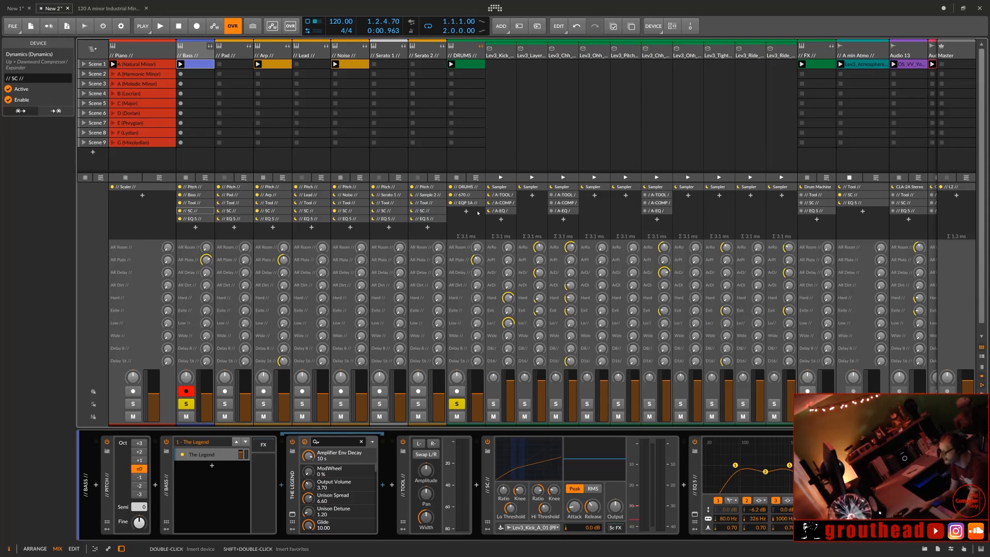
{"action": "left_click", "coordinate": [499, 210]}
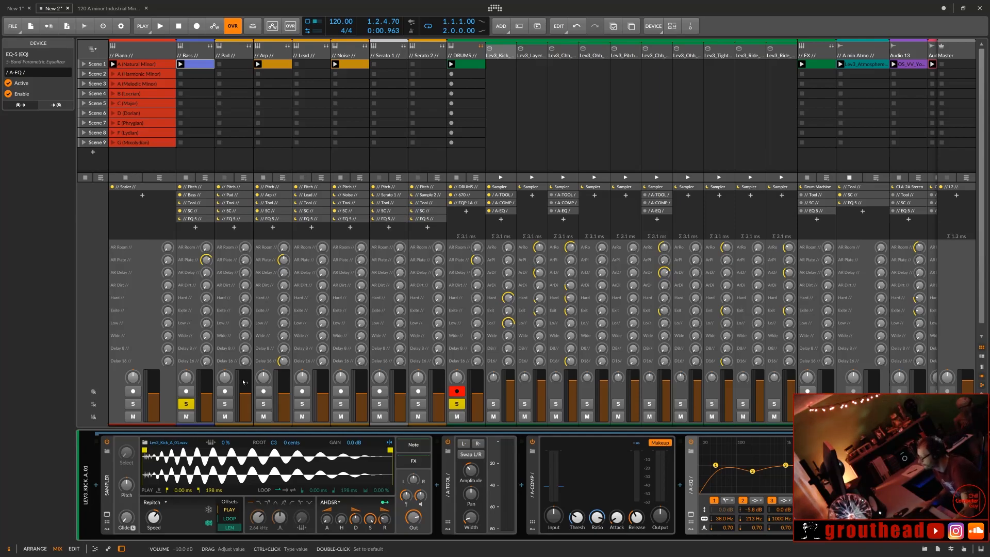
Step: Solo the Arp and Noise tracks alongside the bass and drums, start playback and show the Noise track's devices
{"action": "left_click", "coordinate": [265, 405]}
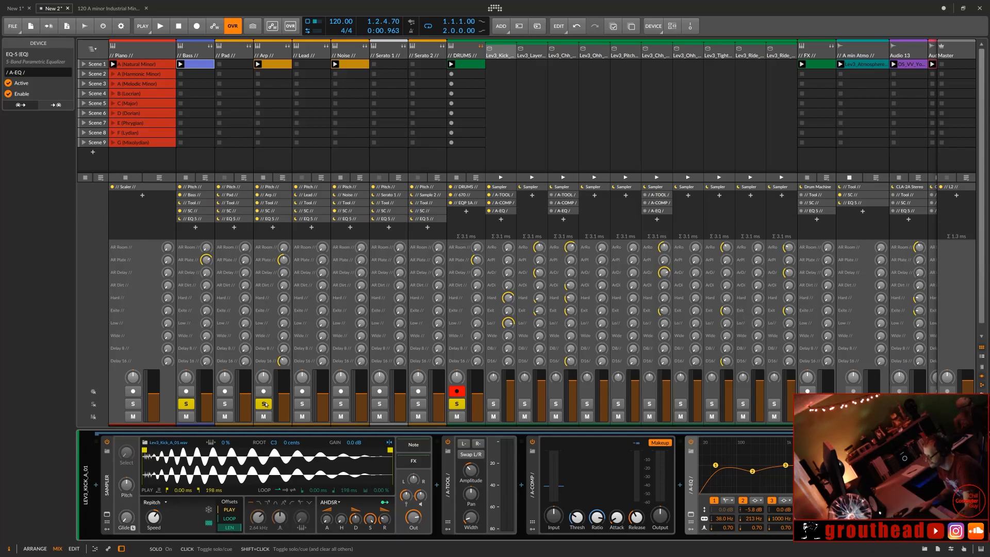
{"action": "key", "text": "space"}
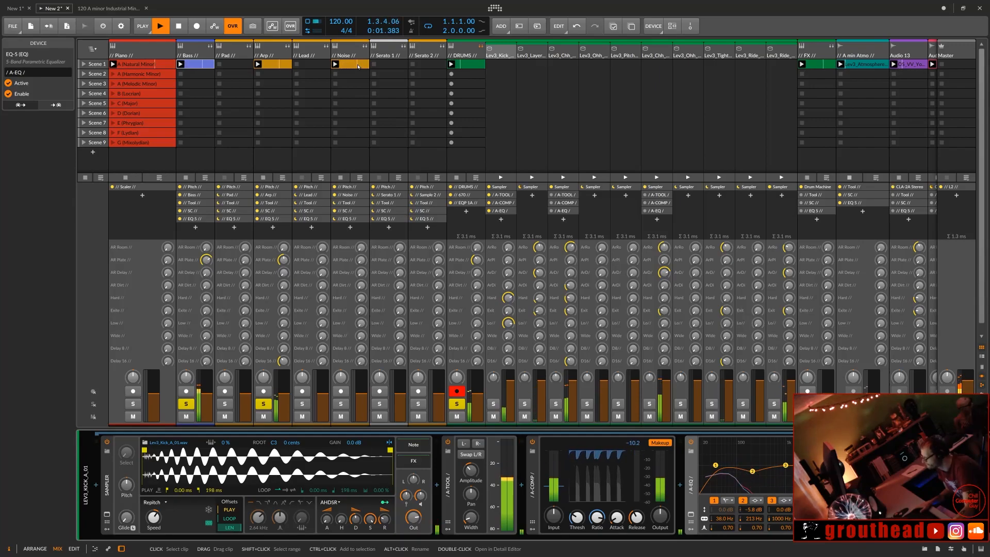
{"action": "left_click", "coordinate": [341, 404]}
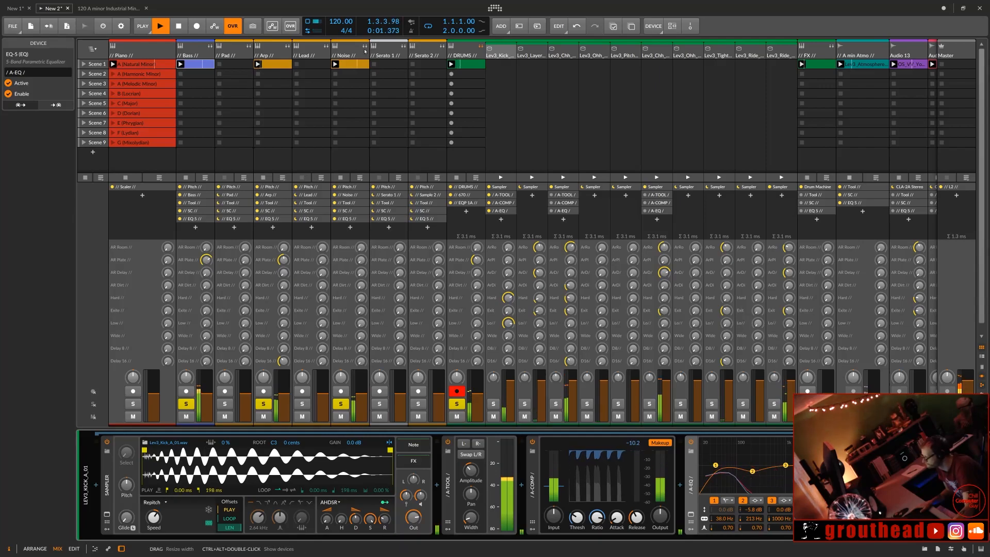
{"action": "left_click", "coordinate": [353, 54]}
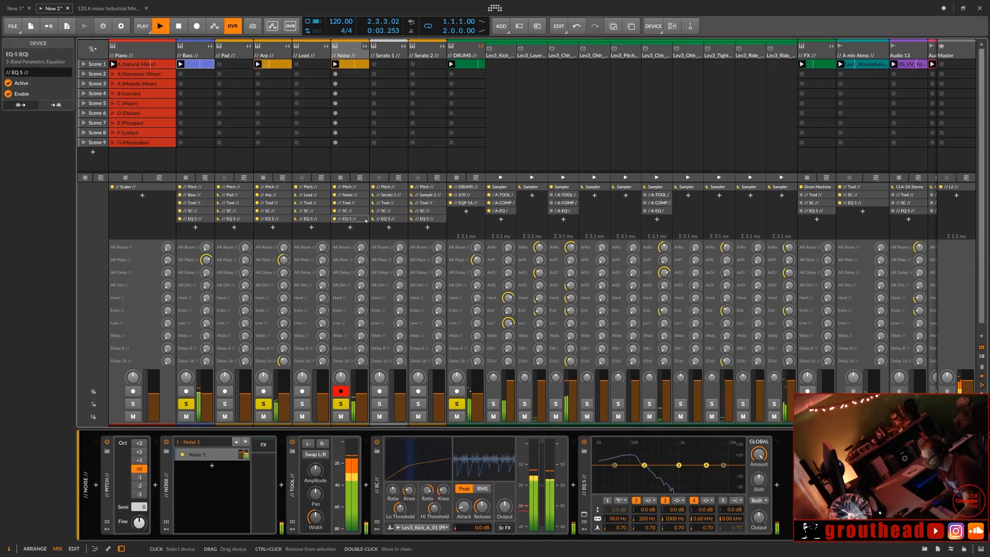
Step: Enable band 1 of the Noise EQ 5 at about 274 Hz and boost band 4 by about 9.9 dB at 2.51 kHz
{"action": "key", "text": "space"}
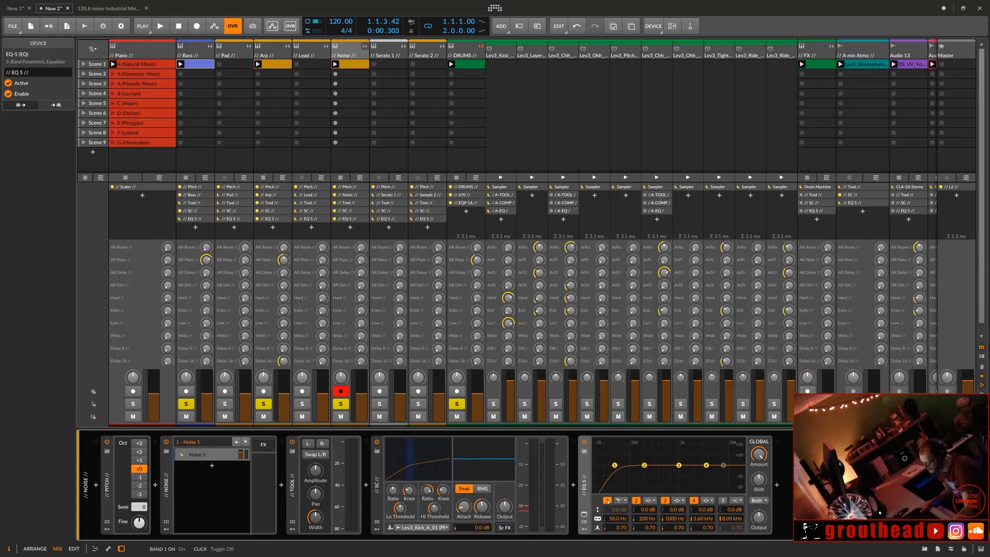
{"action": "left_click_drag", "start_coordinate": [618, 518], "coordinate": [753, 527]}
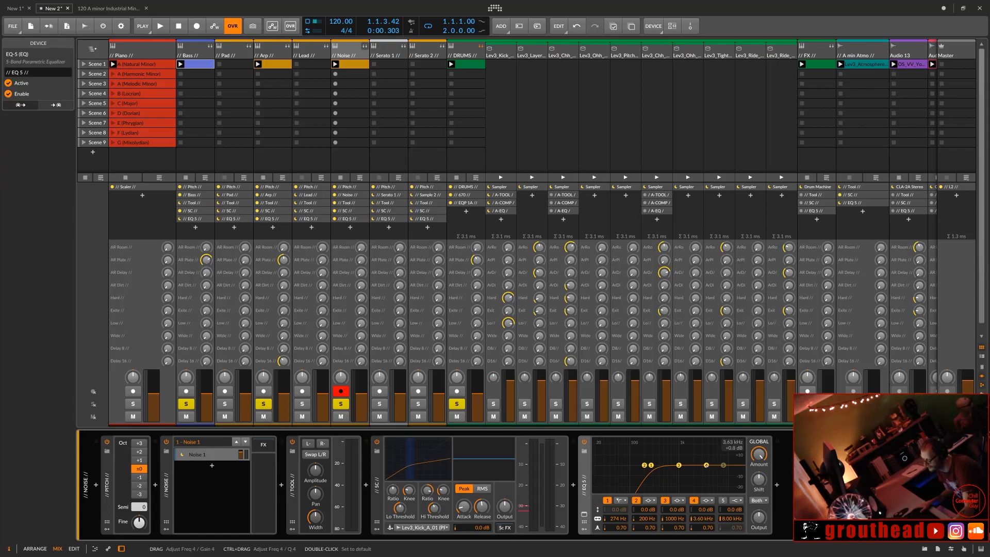
{"action": "key", "text": "space"}
{"action": "mouse_move", "coordinate": [706, 465]}
{"action": "left_mouse_down"}
{"action": "mouse_move", "coordinate": [685, 446]}
{"action": "mouse_move", "coordinate": [700, 449]}
{"action": "mouse_move", "coordinate": [679, 454]}
{"action": "mouse_move", "coordinate": [698, 455]}
{"action": "left_mouse_up"}
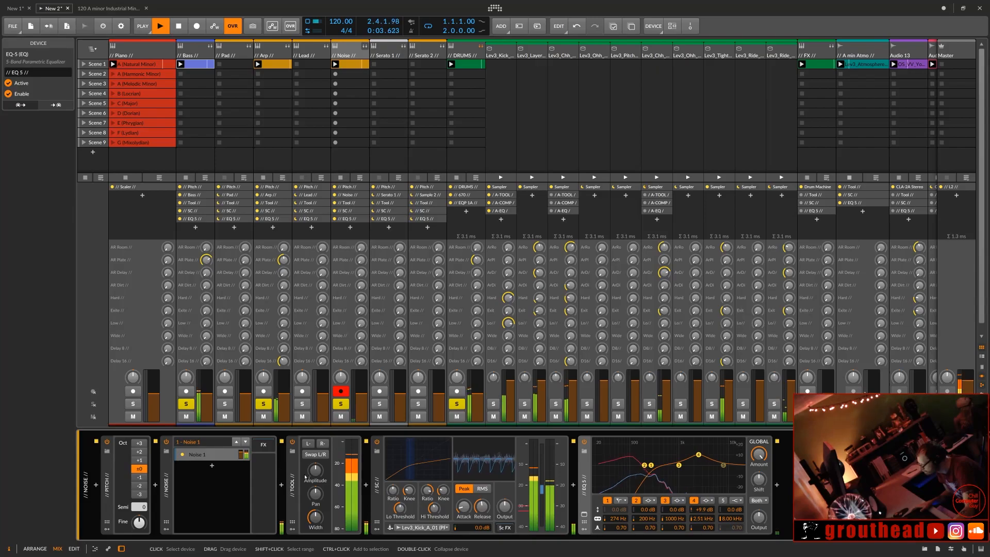
Step: Raise the Noise Tool's amplitude and readjust its EQ 5 to about 245 Hz on band 1 and +2.0 dB at 3.10 kHz on band 4
{"action": "mouse_move", "coordinate": [317, 479]}
{"action": "left_mouse_down"}
{"action": "mouse_move", "coordinate": [316, 449]}
{"action": "mouse_move", "coordinate": [316, 472]}
{"action": "left_mouse_up"}
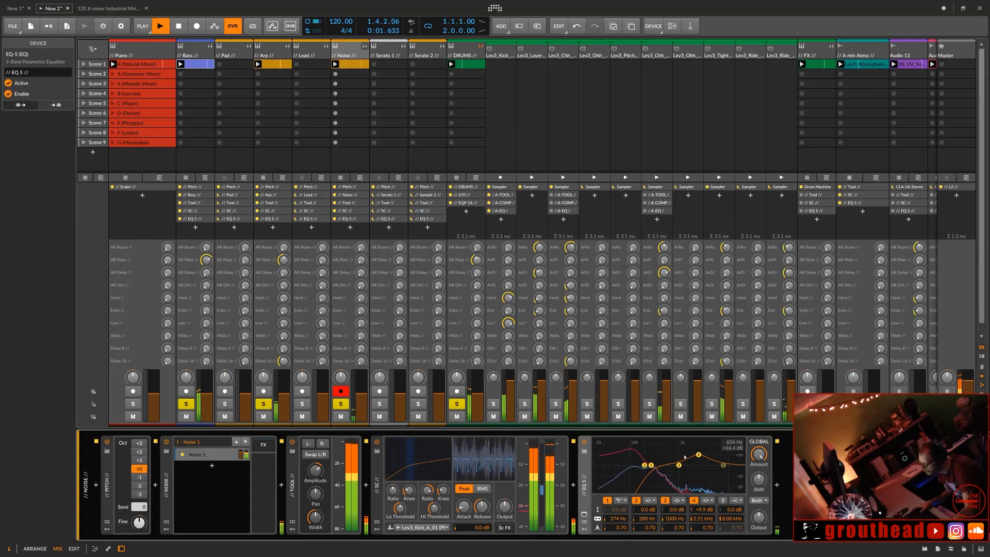
{"action": "left_click_drag", "start_coordinate": [699, 455], "coordinate": [711, 483]}
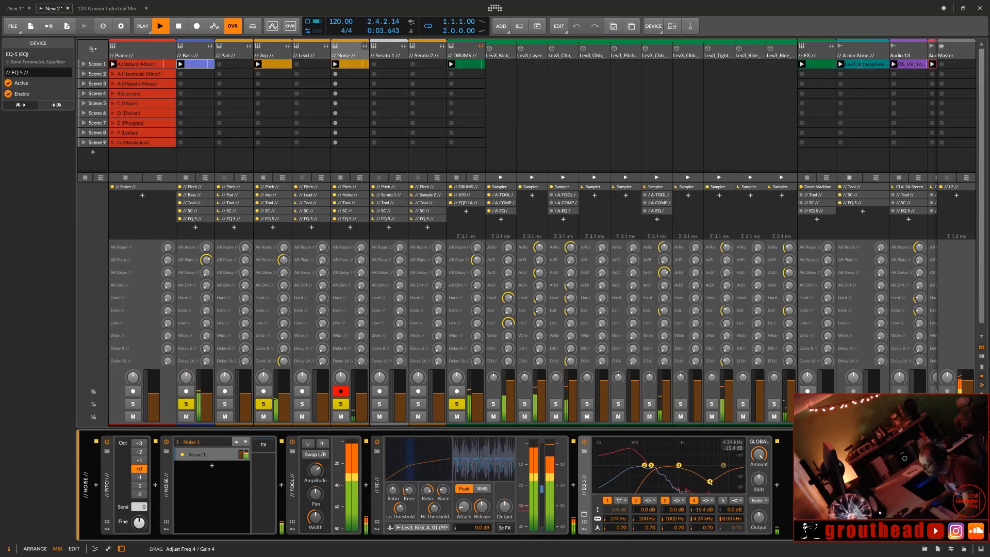
{"action": "left_click_drag", "start_coordinate": [705, 471], "coordinate": [703, 463]}
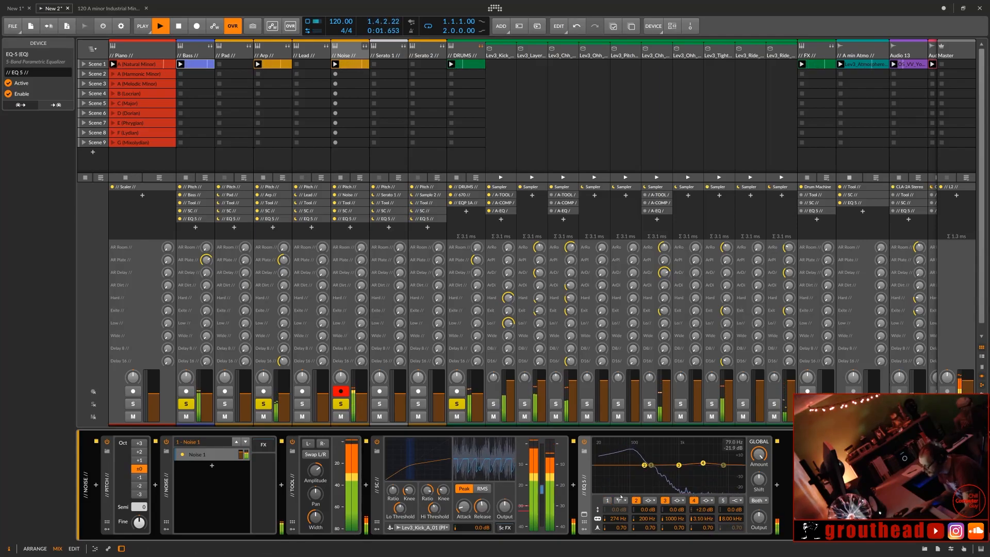
{"action": "mouse_move", "coordinate": [617, 519]}
{"action": "left_mouse_down"}
{"action": "mouse_move", "coordinate": [618, 554]}
{"action": "mouse_move", "coordinate": [618, 526]}
{"action": "left_mouse_up"}
{"action": "key", "text": "space"}
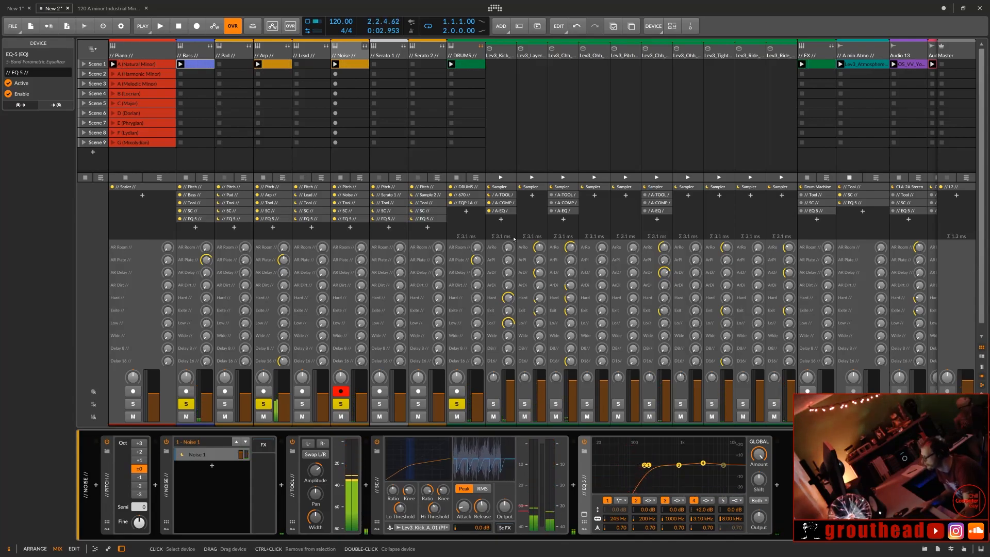
Step: Open the Noise clip in Scene 1, transpose its note from C#4 to D4 and launch the scene
{"action": "double_click", "coordinate": [354, 65]}
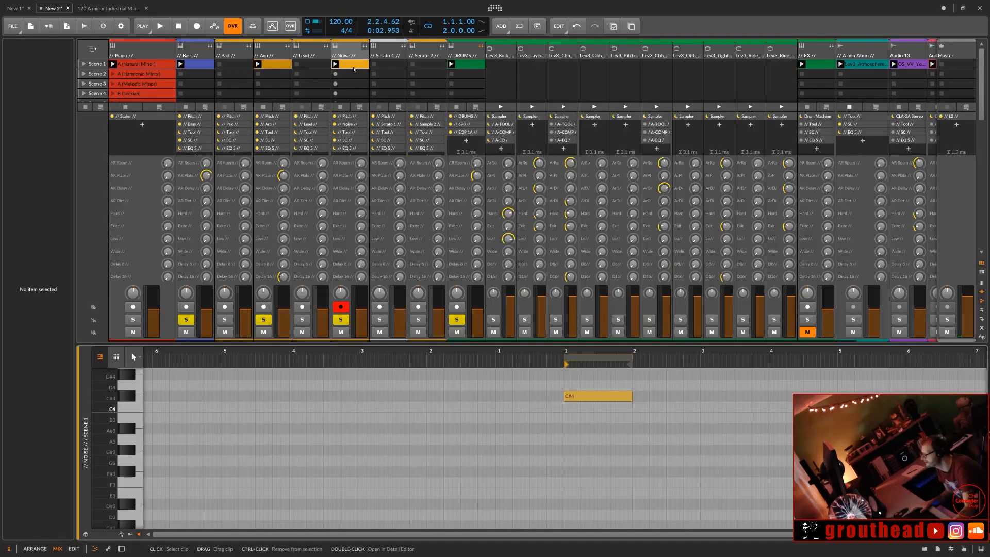
{"action": "left_click", "coordinate": [132, 395]}
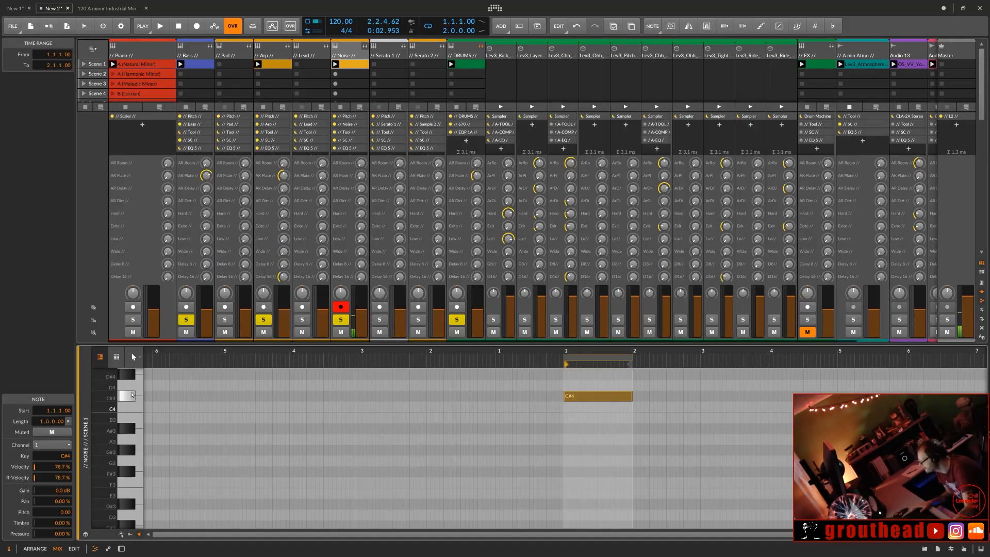
{"action": "left_click", "coordinate": [139, 387]}
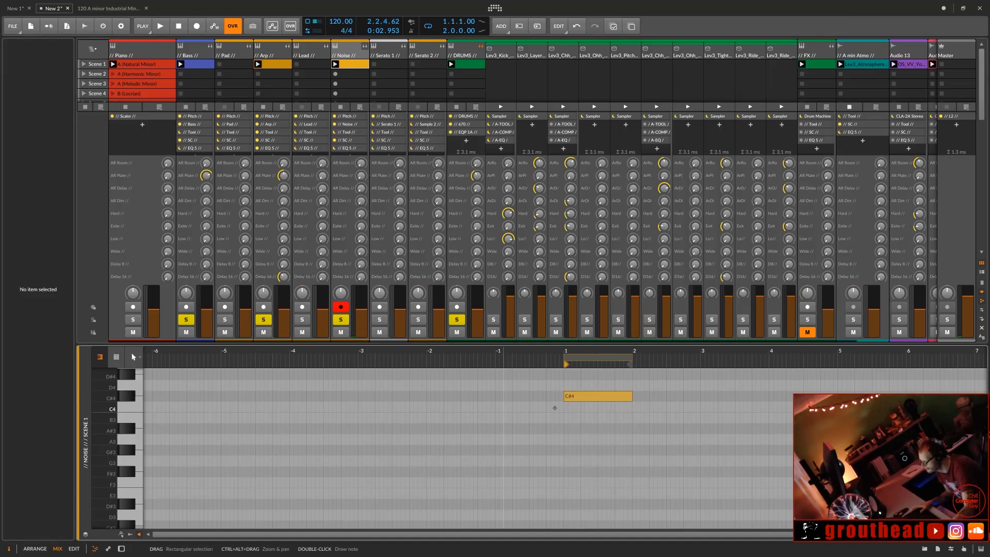
{"action": "mouse_move", "coordinate": [593, 397]}
{"action": "left_mouse_down"}
{"action": "mouse_move", "coordinate": [593, 381]}
{"action": "mouse_move", "coordinate": [591, 406]}
{"action": "left_mouse_up"}
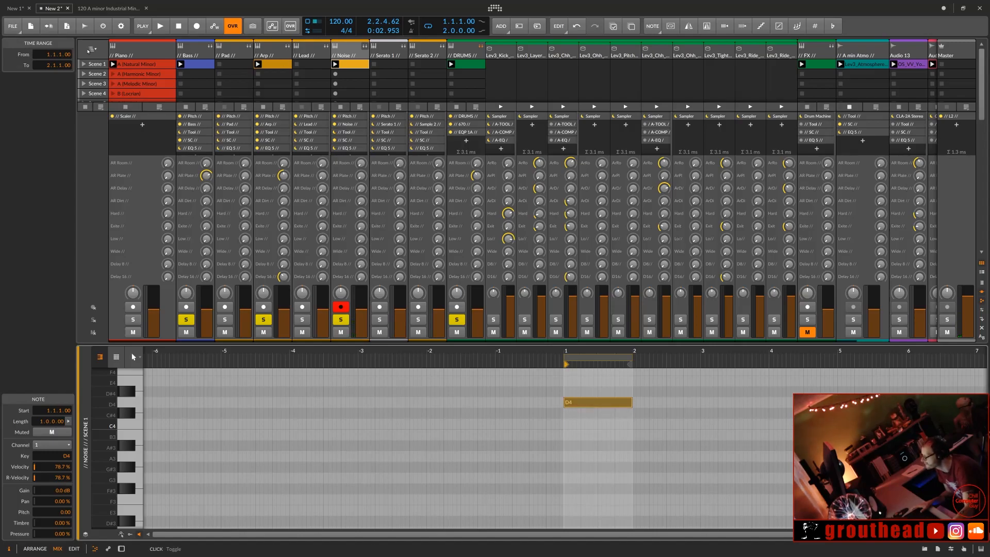
{"action": "left_click", "coordinate": [84, 64]}
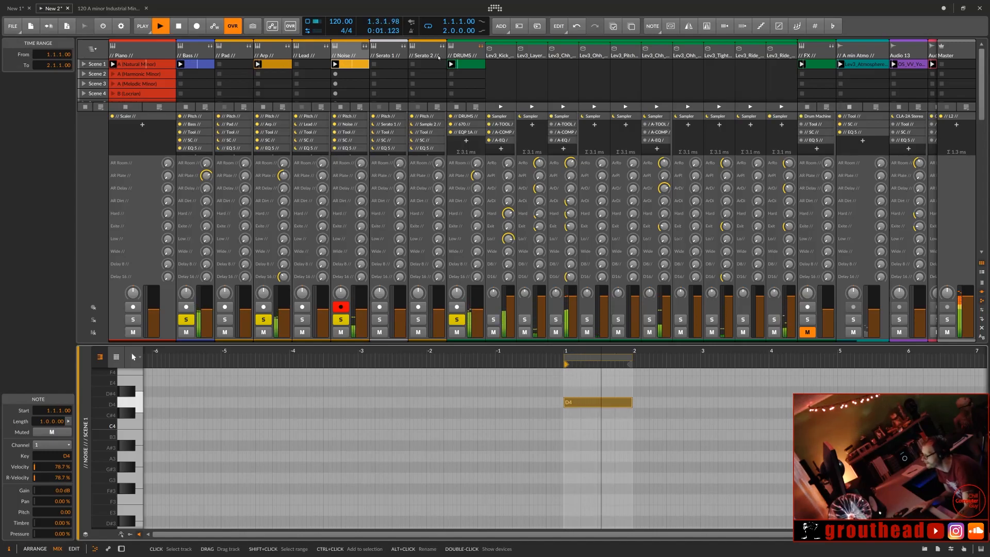
Step: Return to the Noise track's EQ 5 and set band 4 to about +8.1 dB at 535 Hz
{"action": "left_click", "coordinate": [361, 149]}
{"action": "key", "text": "d"}
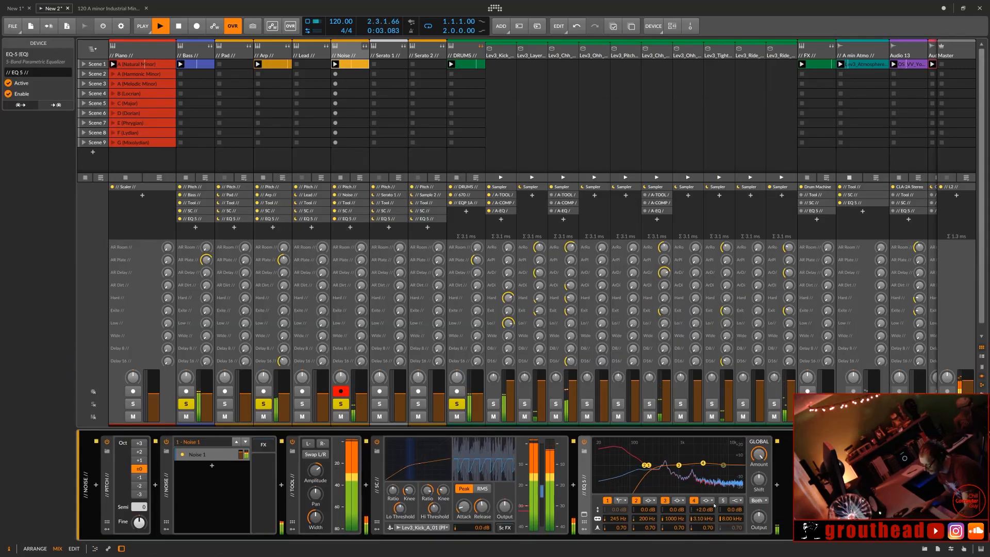
{"action": "mouse_move", "coordinate": [703, 463]}
{"action": "left_mouse_down"}
{"action": "mouse_move", "coordinate": [701, 450]}
{"action": "mouse_move", "coordinate": [690, 453]}
{"action": "left_mouse_up"}
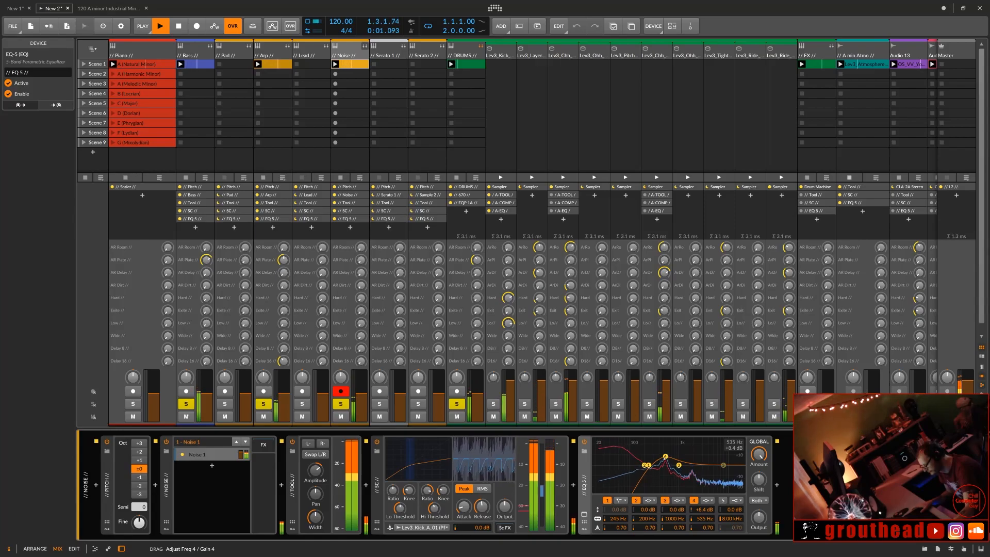
{"action": "left_click_drag", "start_coordinate": [666, 457], "coordinate": [665, 458]}
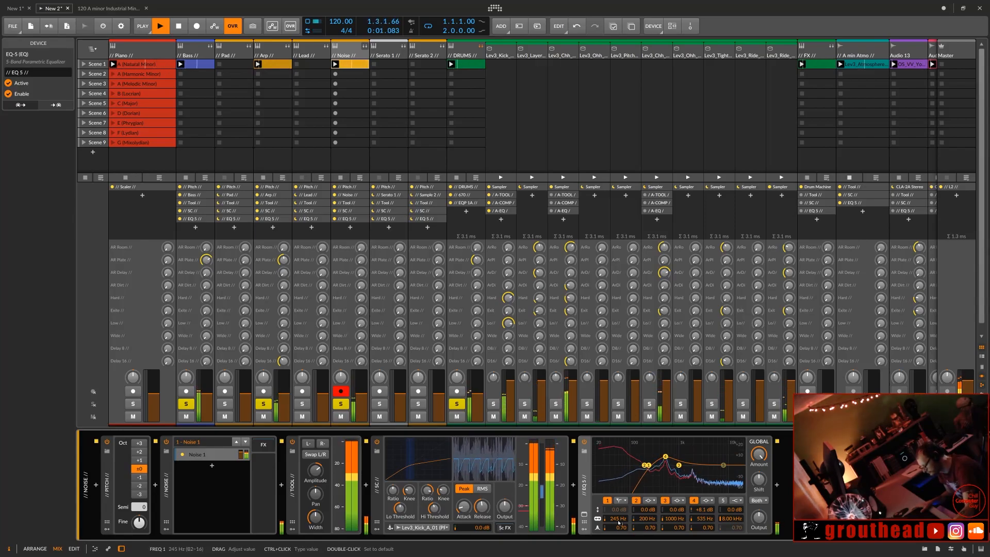
Step: Lower band 1 of the Noise EQ 5 to exactly 200 Hz and stop playback
{"action": "left_click_drag", "start_coordinate": [618, 523], "coordinate": [618, 536]}
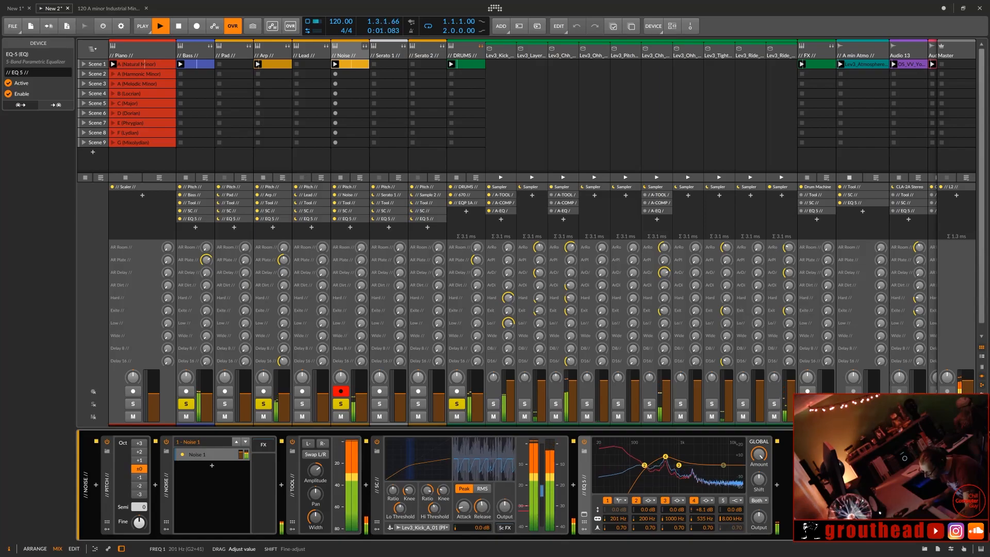
{"action": "left_click_drag", "start_coordinate": [618, 536], "coordinate": [618, 536]}
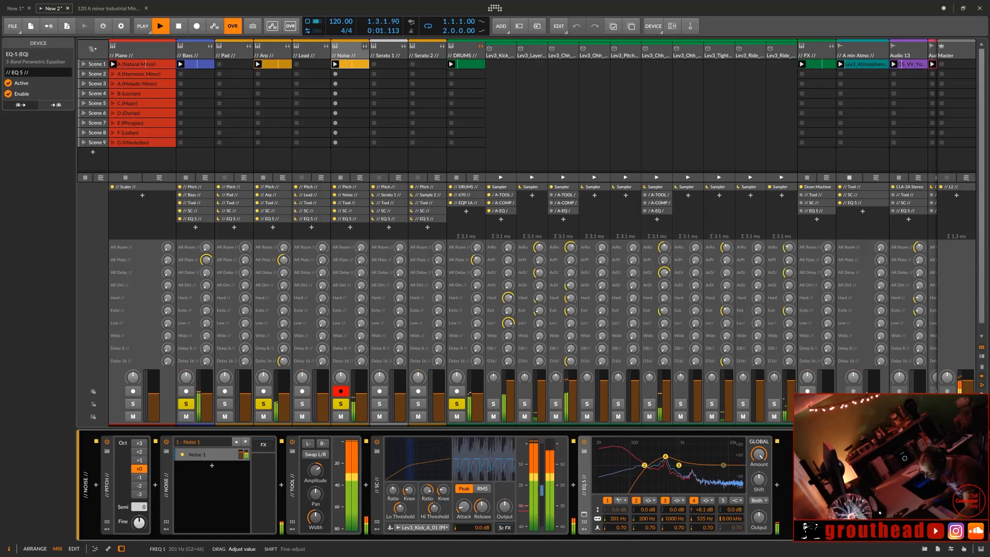
{"action": "left_click_drag", "start_coordinate": [618, 523], "coordinate": [618, 521]}
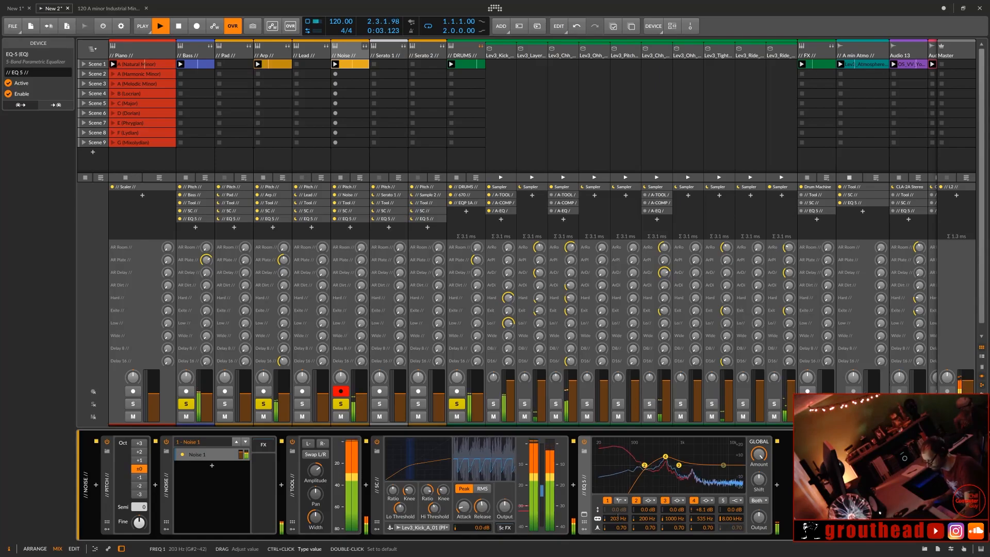
{"action": "left_click", "coordinate": [618, 518], "text": "ctrl"}
{"action": "type", "text": "200"}
{"action": "key", "text": "Return"}
{"action": "key", "text": "space"}
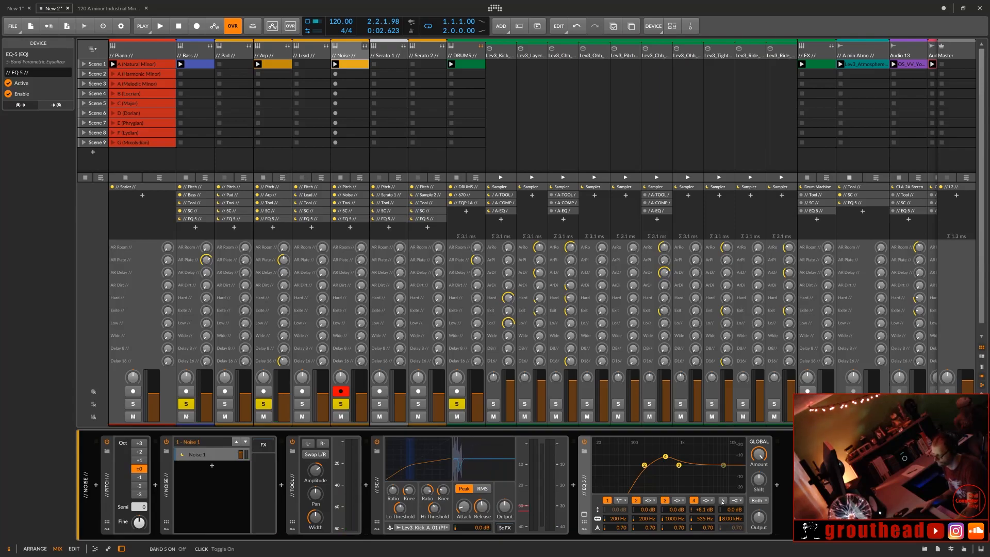
Step: Enable band 5 of the Noise EQ 5 as a high-cut filter at 20.0 kHz while auditioning, and stop playback
{"action": "left_click", "coordinate": [737, 501]}
{"action": "left_click", "coordinate": [743, 520]}
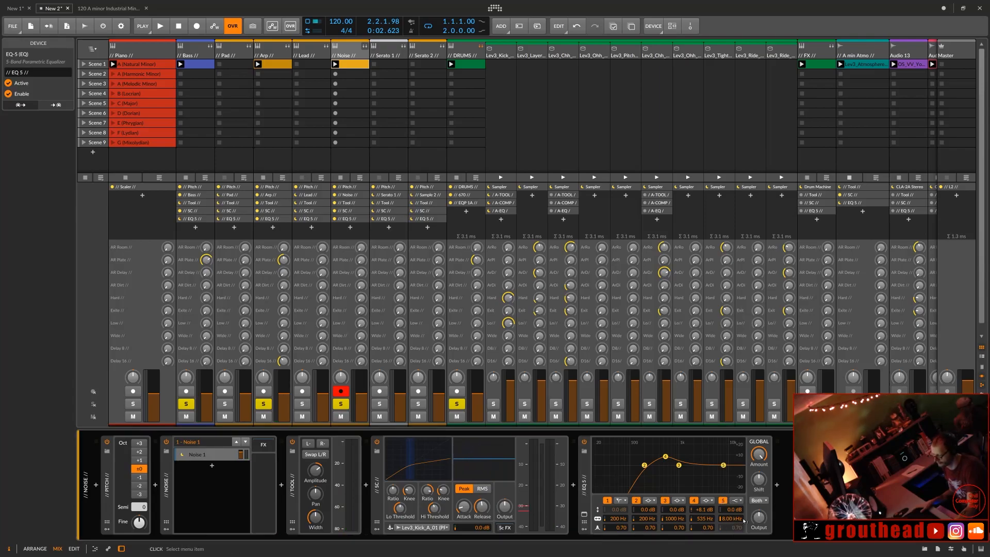
{"action": "key", "text": "space"}
{"action": "mouse_move", "coordinate": [743, 466]}
{"action": "left_mouse_down"}
{"action": "mouse_move", "coordinate": [707, 465]}
{"action": "mouse_move", "coordinate": [742, 466]}
{"action": "left_mouse_up"}
{"action": "left_click_drag", "start_coordinate": [733, 520], "coordinate": [733, 524]}
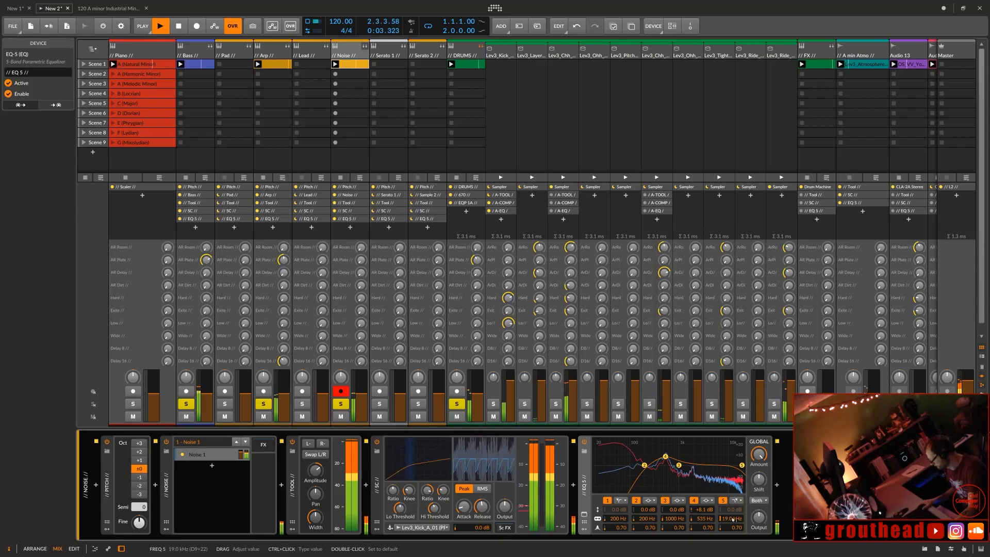
{"action": "left_click", "coordinate": [733, 520], "text": "ctrl"}
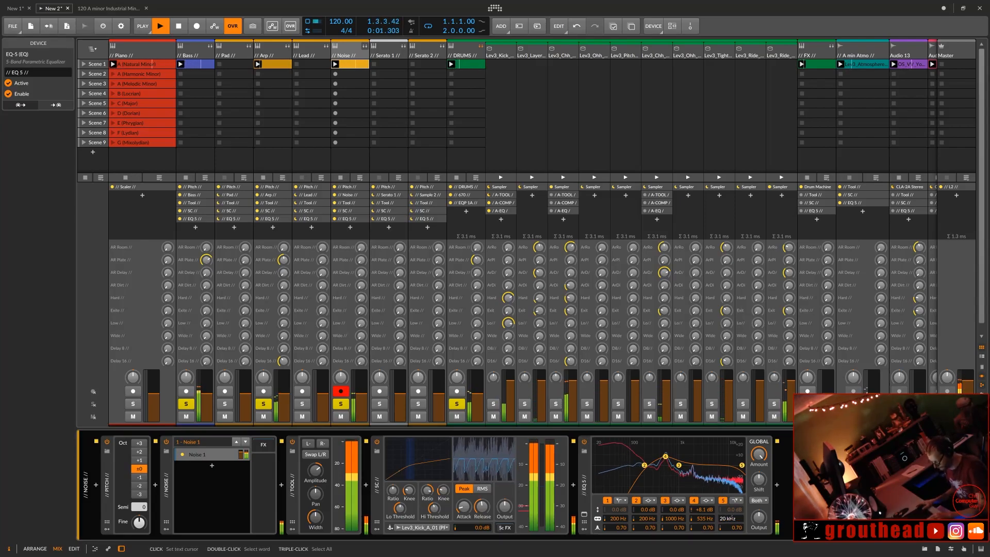
{"action": "type", "text": "20."}
{"action": "key", "text": "Return"}
{"action": "key", "text": "space"}
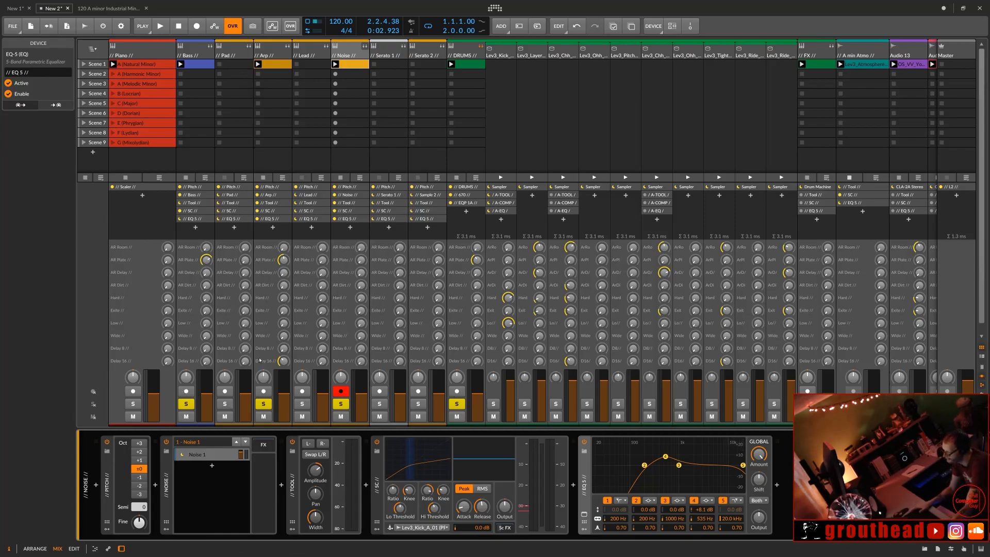
Step: Resume playback and adjust the Noise SC dynamics: longer release, attack about 0.20 ms and high threshold about -30.1 dB
{"action": "key", "text": "space"}
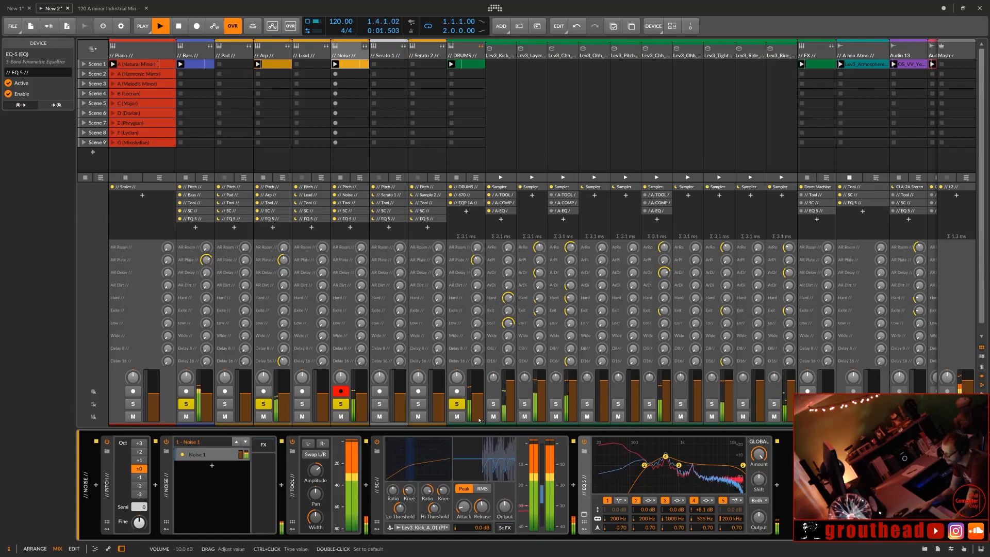
{"action": "left_click_drag", "start_coordinate": [482, 507], "coordinate": [467, 509]}
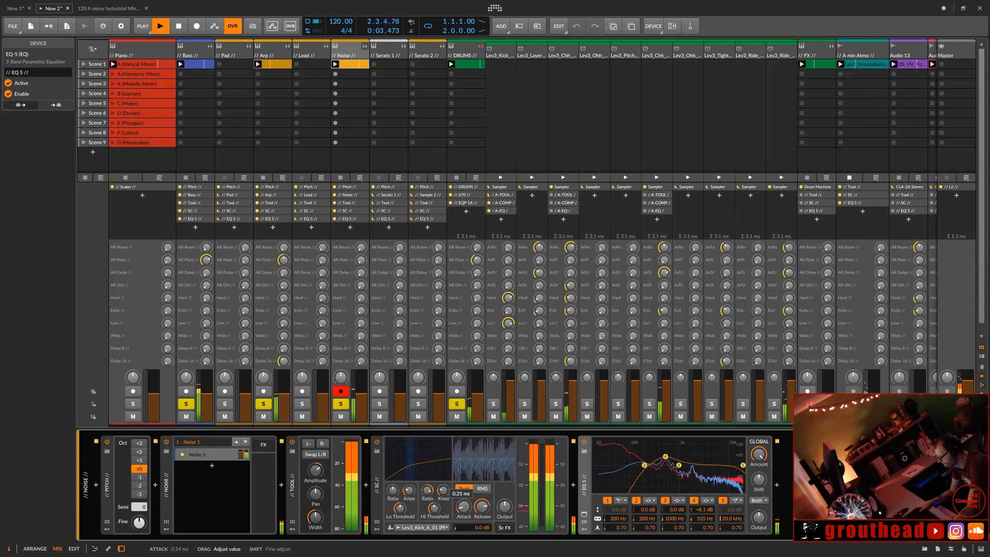
{"action": "left_click_drag", "start_coordinate": [467, 509], "coordinate": [434, 507]}
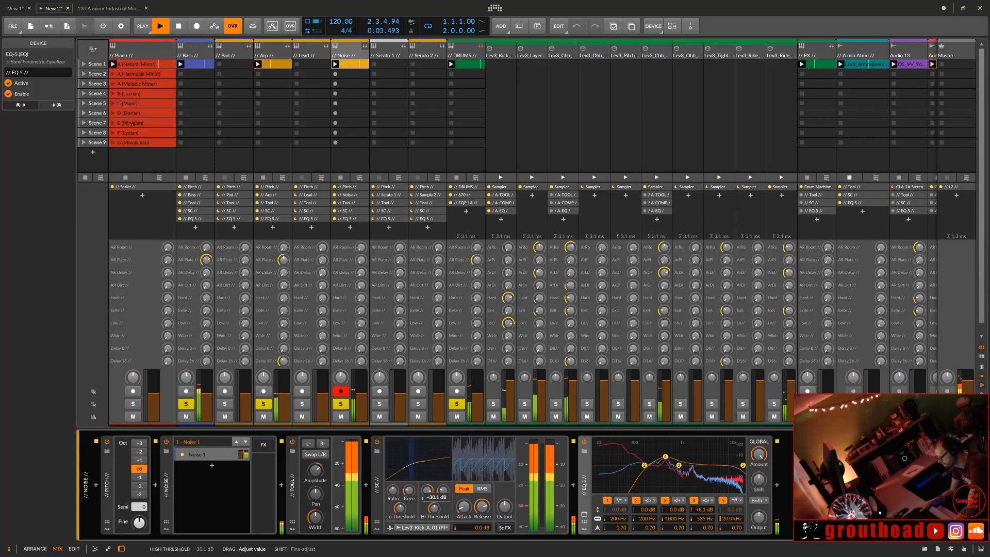
{"action": "left_click_drag", "start_coordinate": [434, 508], "coordinate": [435, 509]}
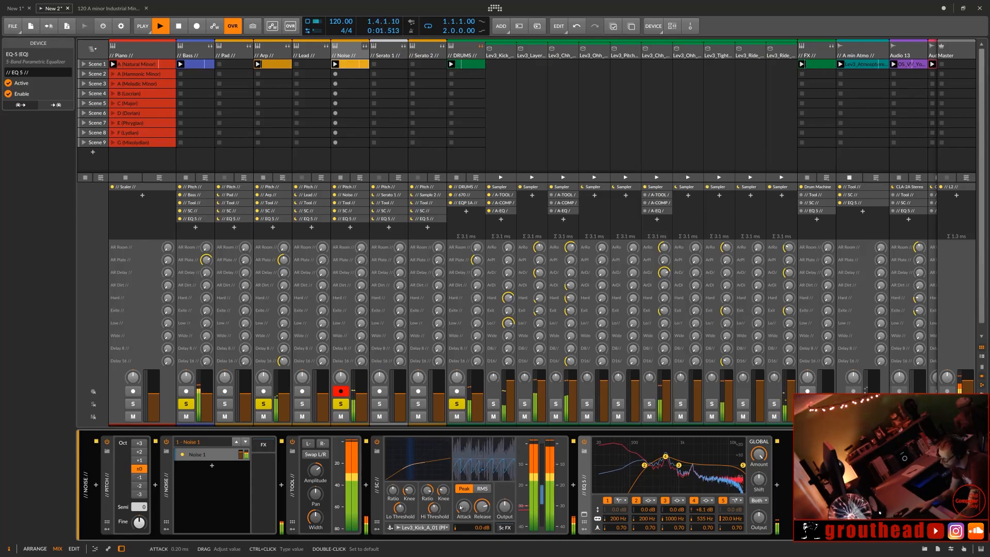
Step: Stop playback, collapse the DRUMS group, then unmute and solo the FX track and restart playback
{"action": "key", "text": "space"}
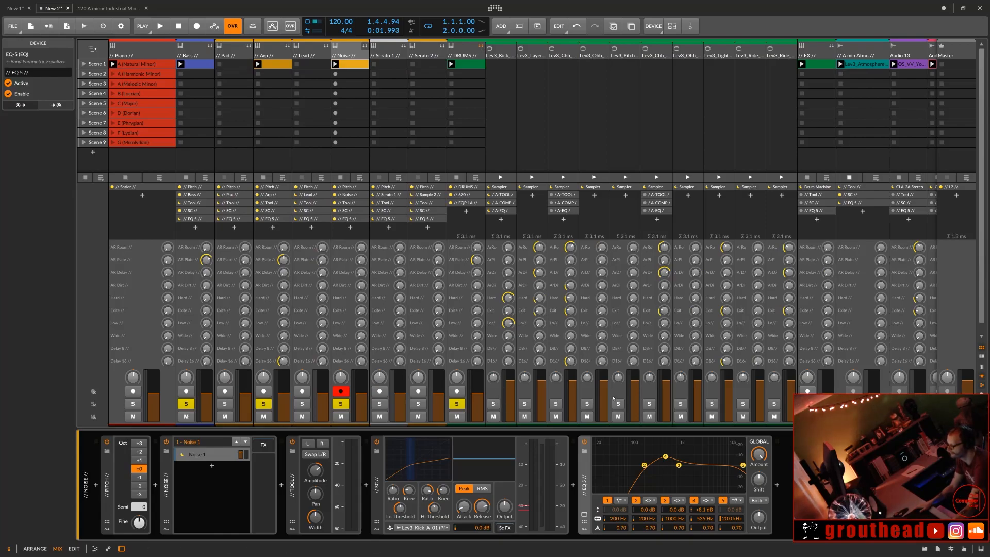
{"action": "left_click", "coordinate": [480, 47]}
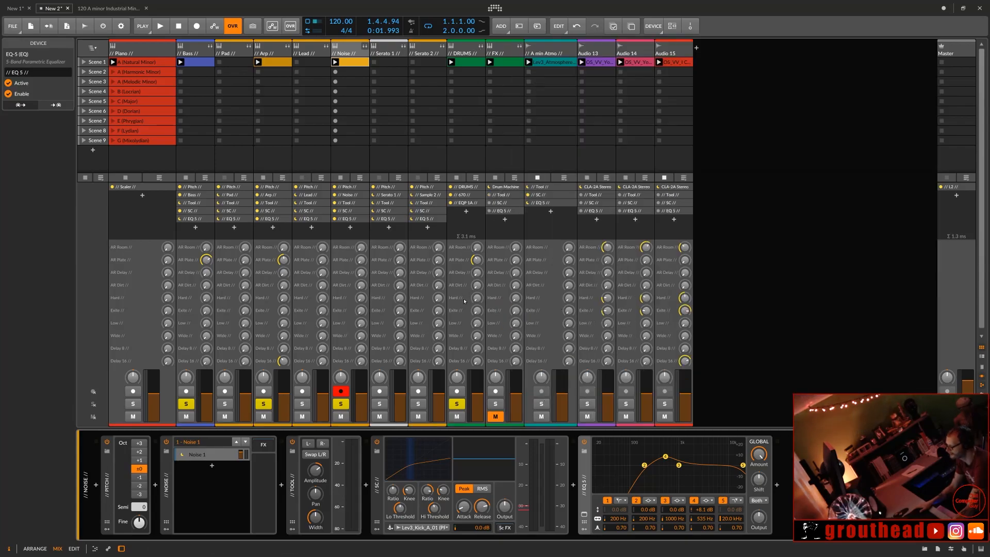
{"action": "left_click", "coordinate": [496, 418]}
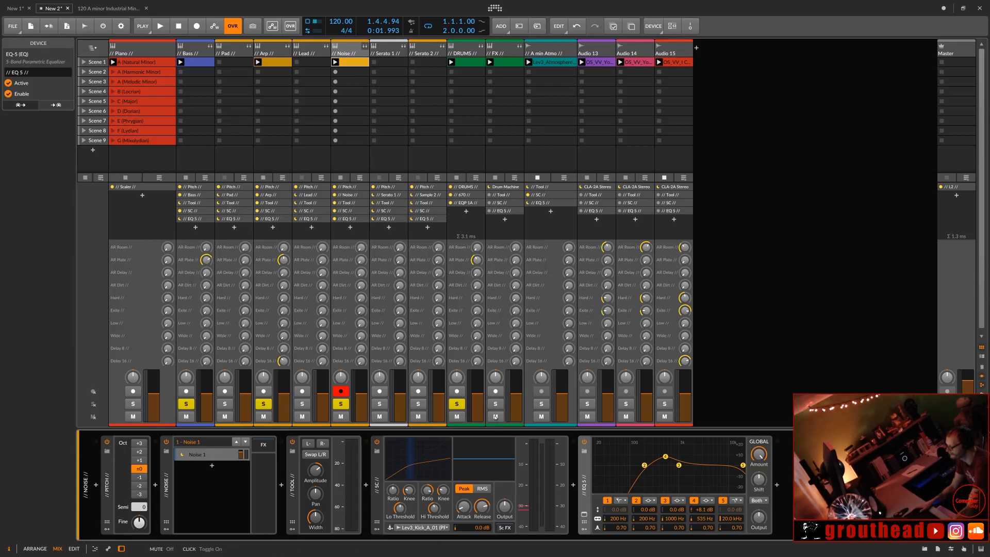
{"action": "left_click", "coordinate": [496, 404]}
{"action": "key", "text": "space"}
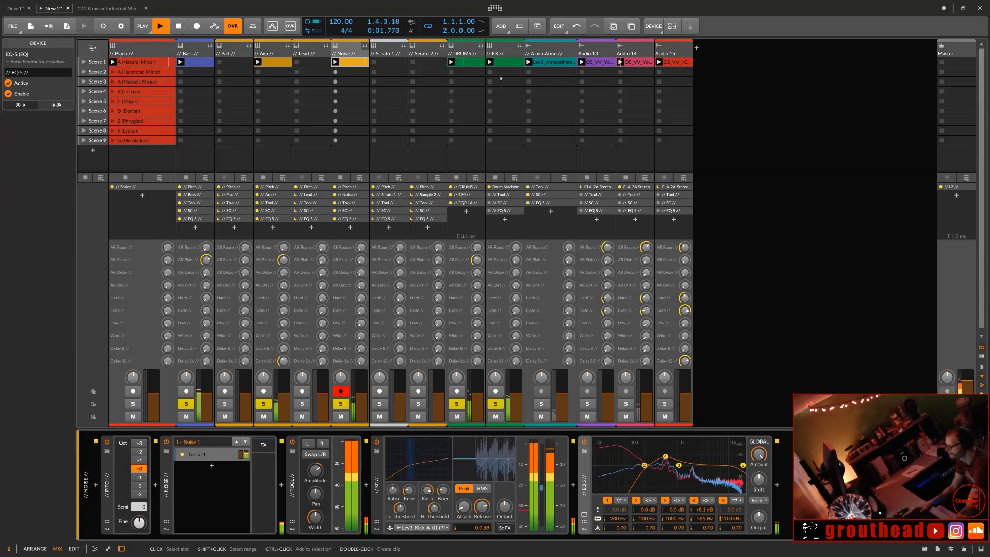
Step: Audition the FX track with its EQ 5 switched on and off, then stop playback and mute the track
{"action": "left_click", "coordinate": [499, 50]}
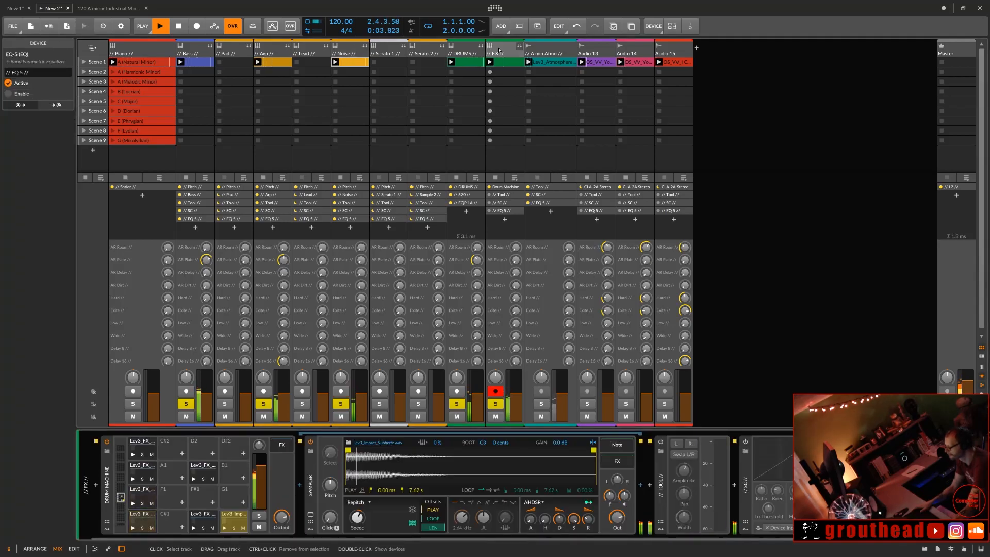
{"action": "left_click", "coordinate": [514, 211]}
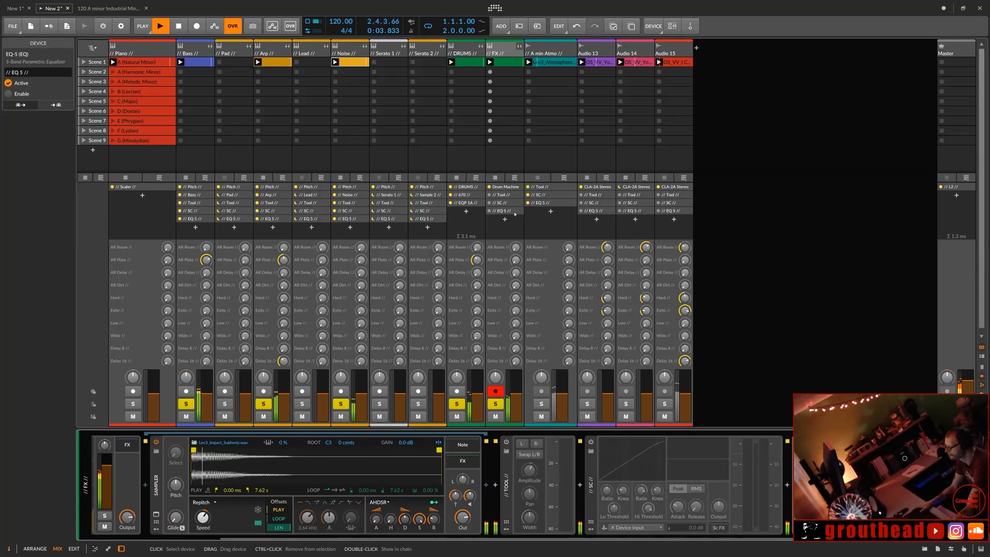
{"action": "left_click", "coordinate": [489, 211]}
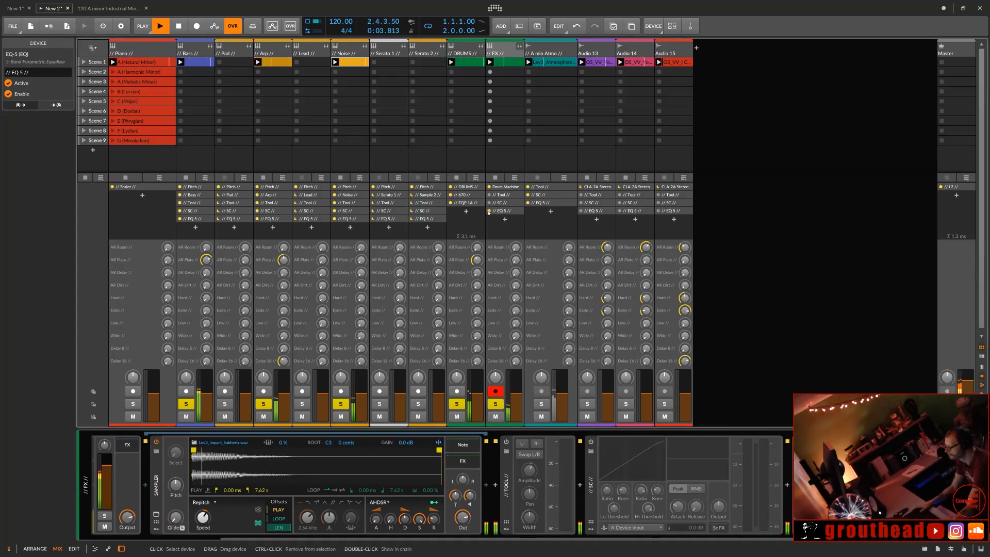
{"action": "key", "text": "space"}
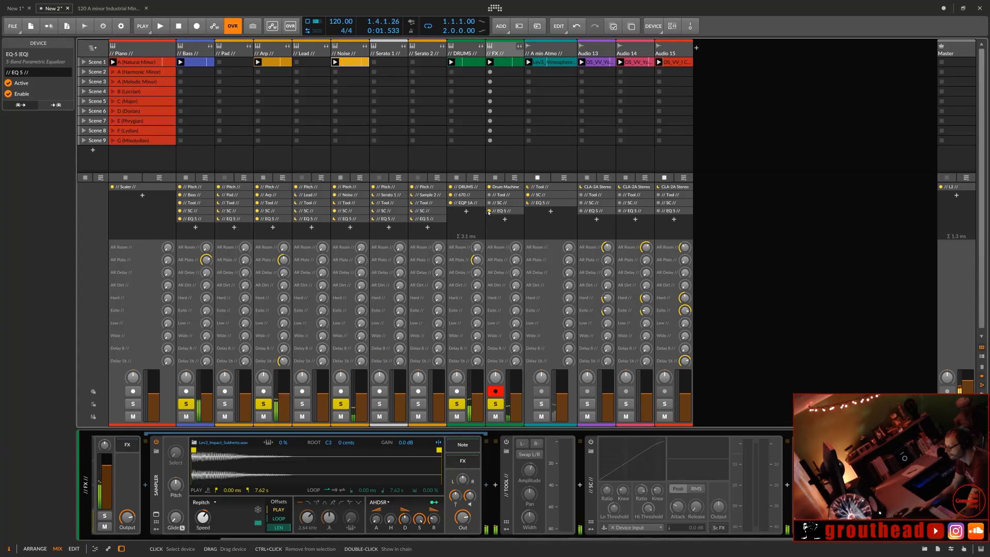
{"action": "left_click", "coordinate": [489, 212]}
{"action": "left_click", "coordinate": [496, 416]}
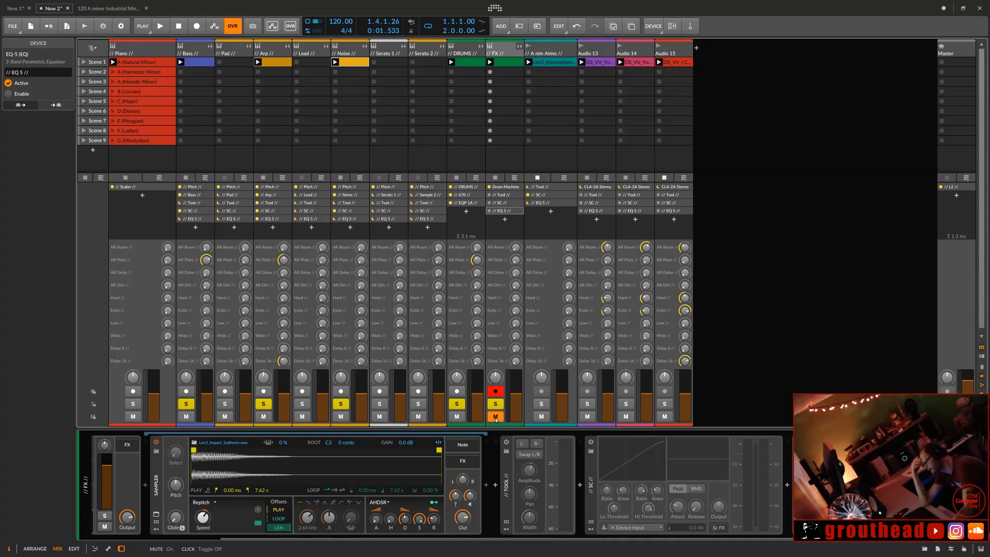
Step: Move the FX track to the end of the track list, after the vocal audio tracks
{"action": "right_click", "coordinate": [502, 50]}
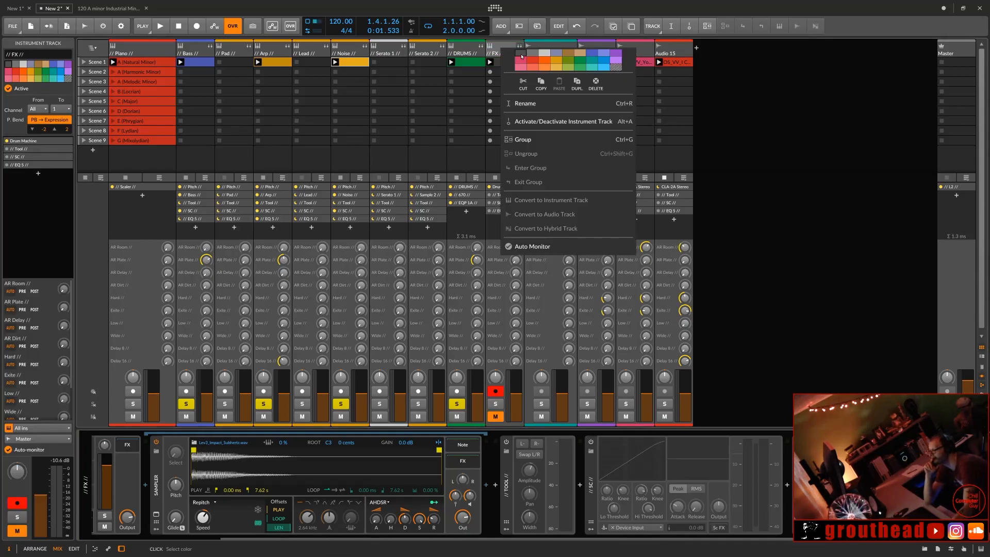
{"action": "left_click", "coordinate": [500, 45]}
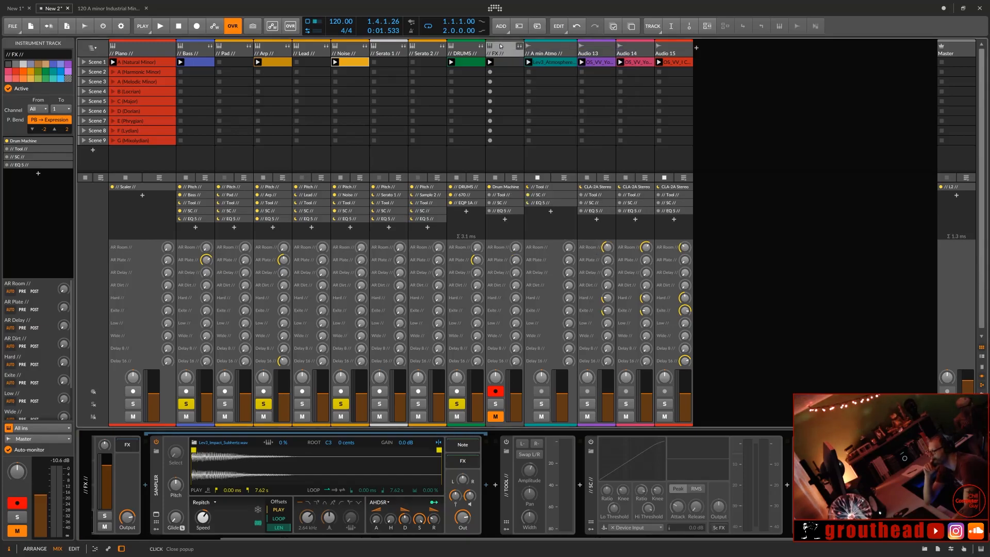
{"action": "left_click_drag", "start_coordinate": [520, 46], "coordinate": [688, 51]}
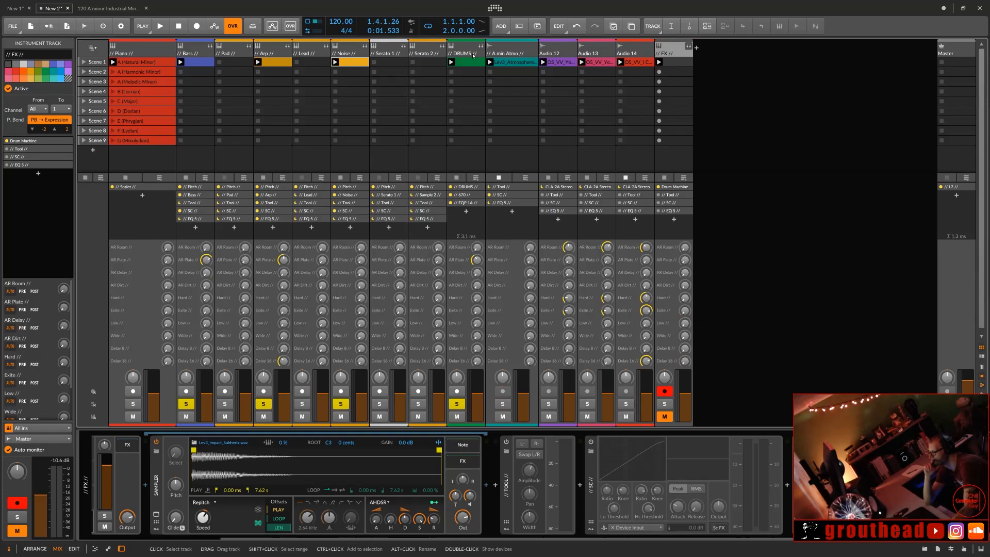
Step: Solo the A min Atmo track, launch Scene 1, and inspect its Lev3_Atmosphere clip before returning to the track's devices
{"action": "left_click", "coordinate": [511, 52]}
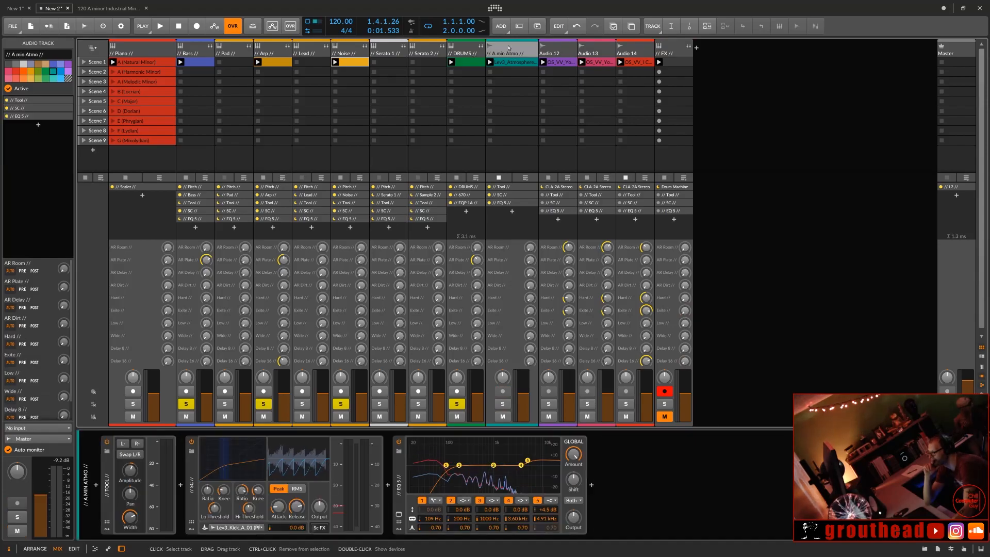
{"action": "left_click", "coordinate": [503, 404]}
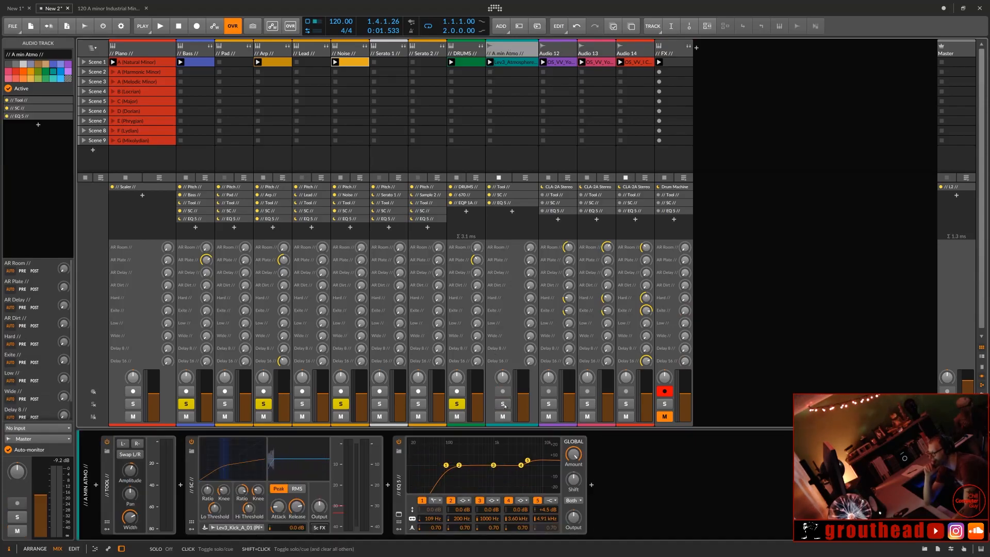
{"action": "left_click", "coordinate": [83, 62]}
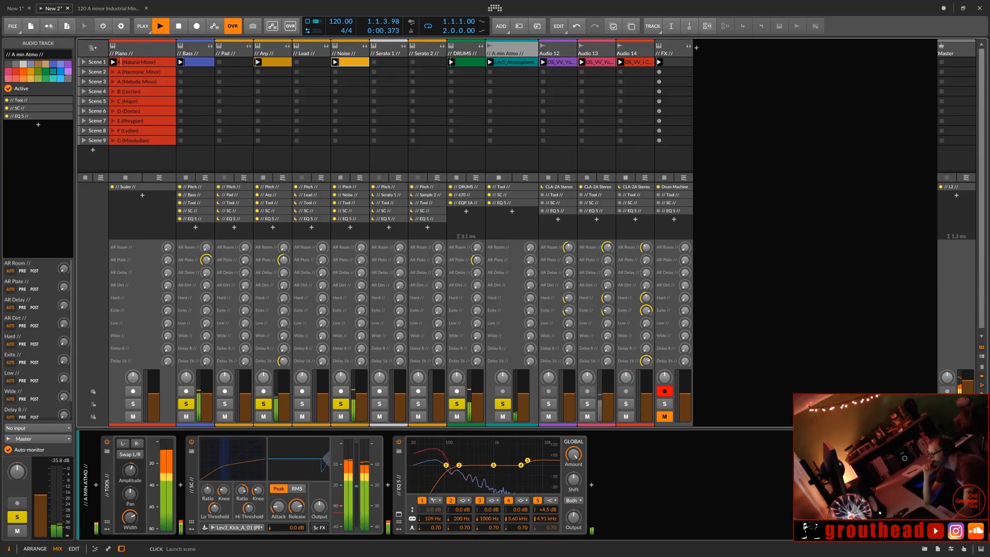
{"action": "left_click", "coordinate": [519, 63]}
{"action": "double_click", "coordinate": [519, 62]}
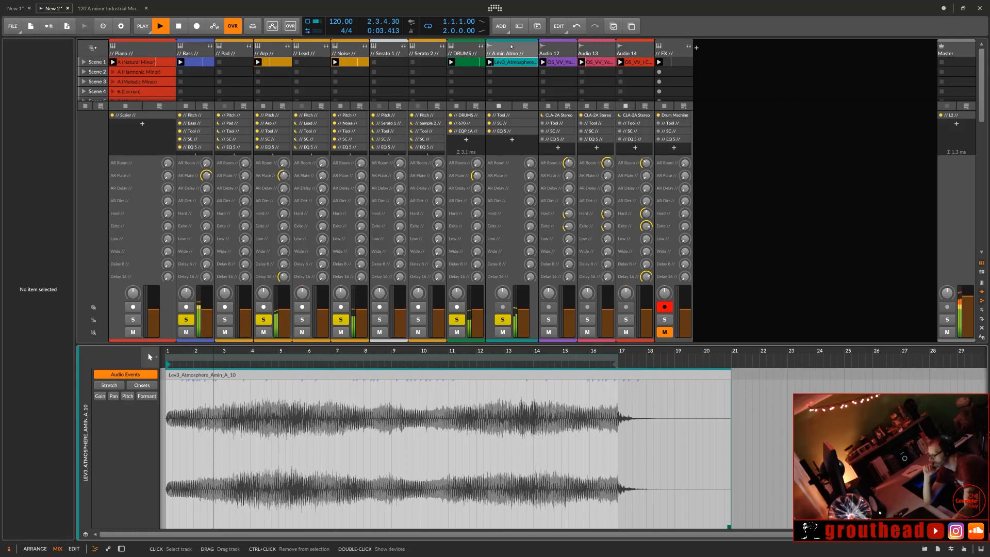
{"action": "double_click", "coordinate": [516, 54]}
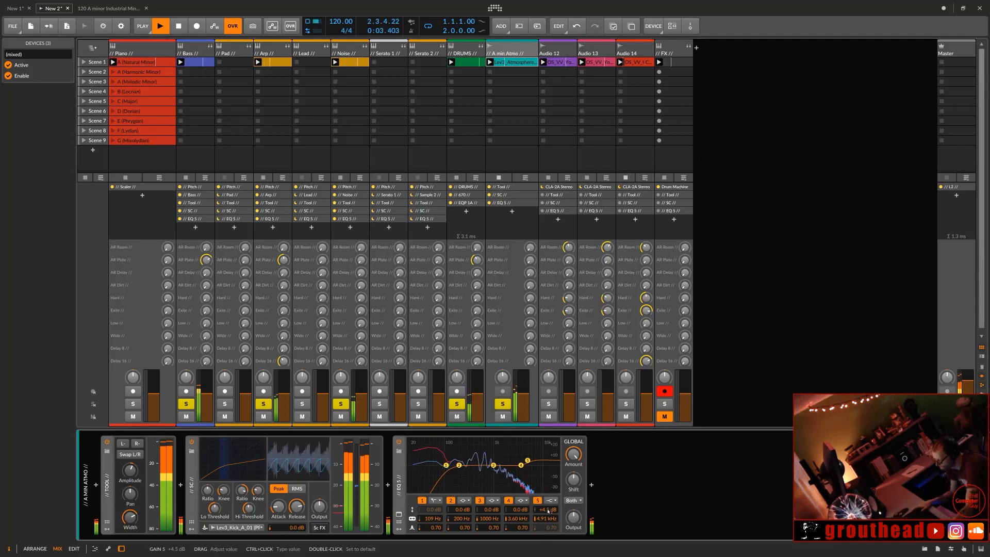
Step: Lower band 5 of the A min Atmo EQ 5 to 2.46 kHz and adjust the SC's high threshold
{"action": "mouse_move", "coordinate": [546, 519]}
{"action": "left_mouse_down"}
{"action": "mouse_move", "coordinate": [546, 553]}
{"action": "mouse_move", "coordinate": [546, 536]}
{"action": "left_mouse_up"}
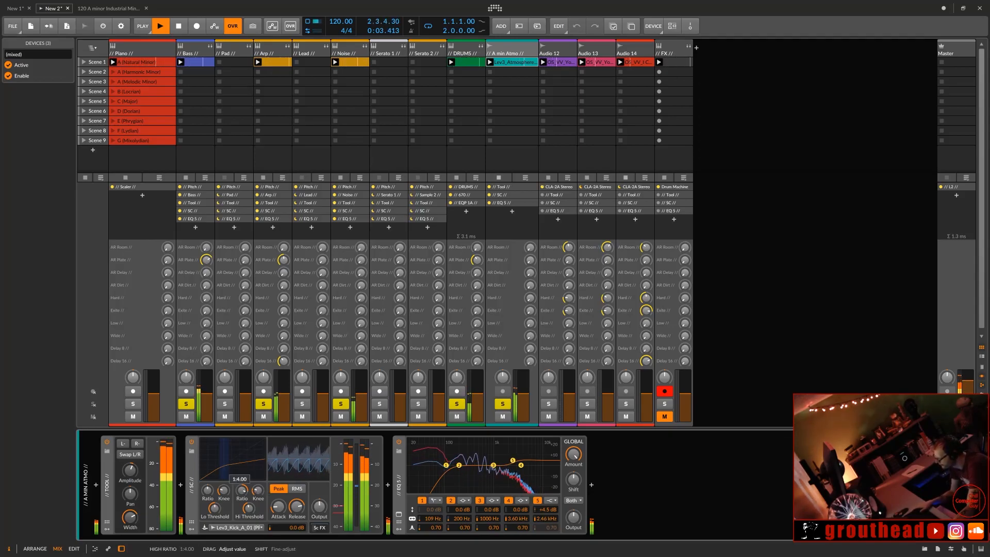
{"action": "left_click_drag", "start_coordinate": [247, 508], "coordinate": [247, 519]}
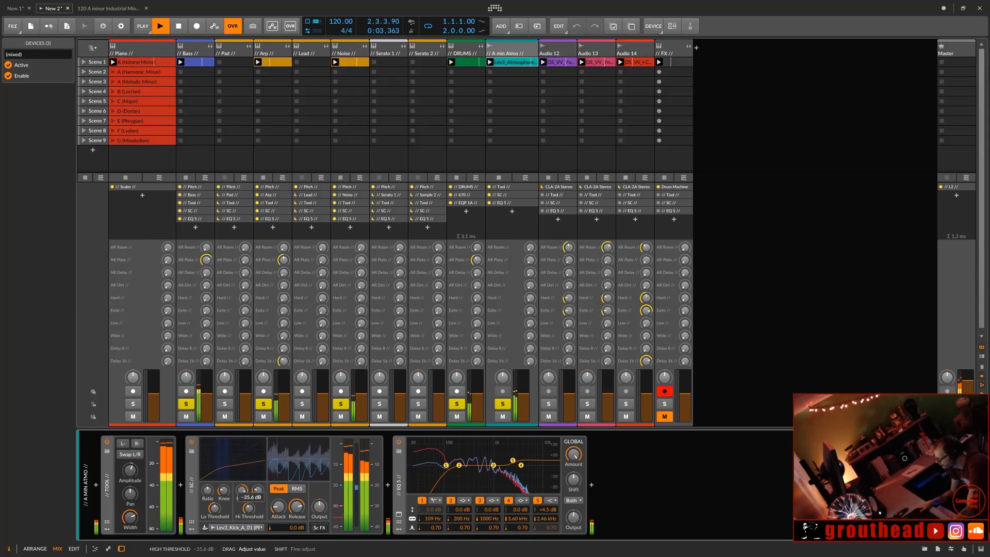
{"action": "left_click_drag", "start_coordinate": [248, 518], "coordinate": [248, 508]}
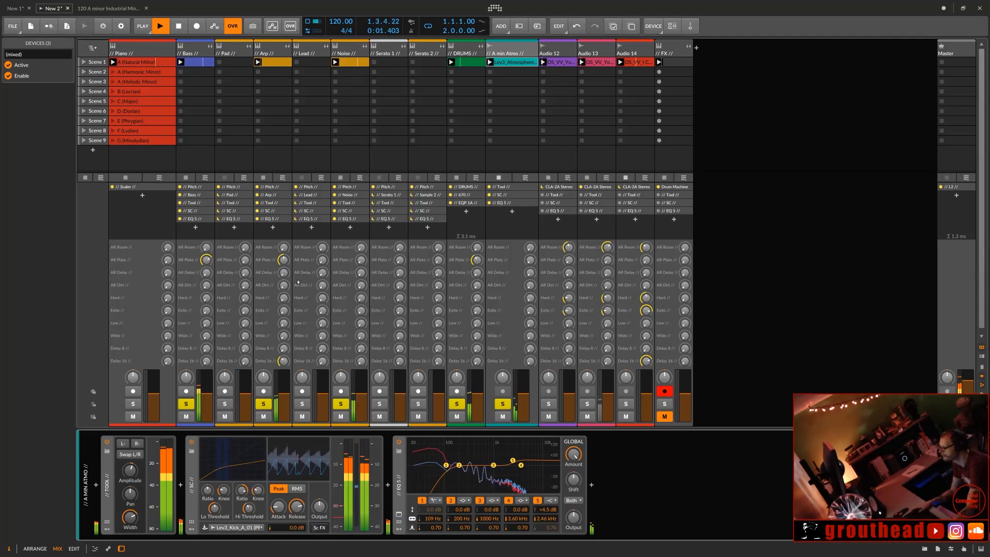
Step: Insert a Pitch Shifter at the start of the A min Atmo device chain, set its pitch to +7.00 semitones and adjust the grain
{"action": "double_click", "coordinate": [510, 61]}
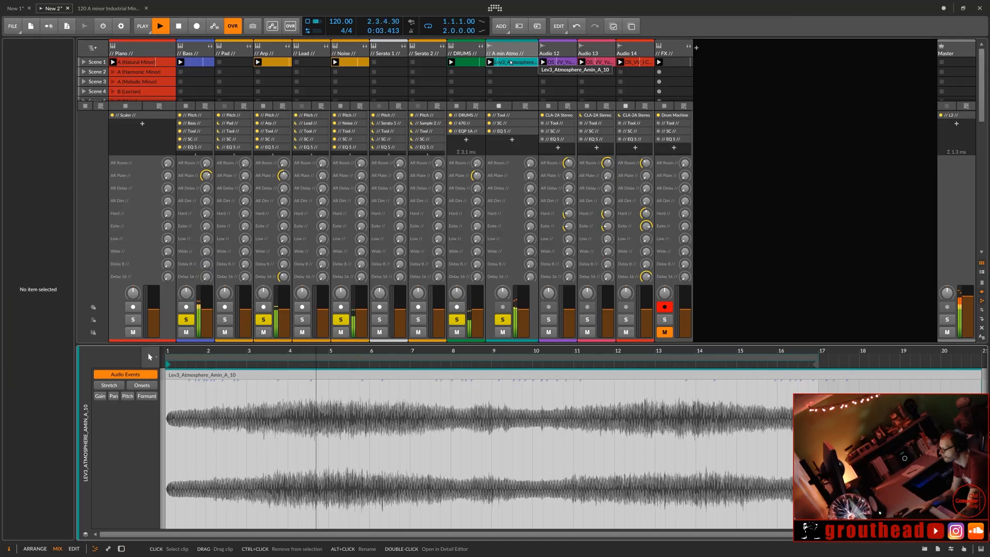
{"action": "double_click", "coordinate": [509, 52]}
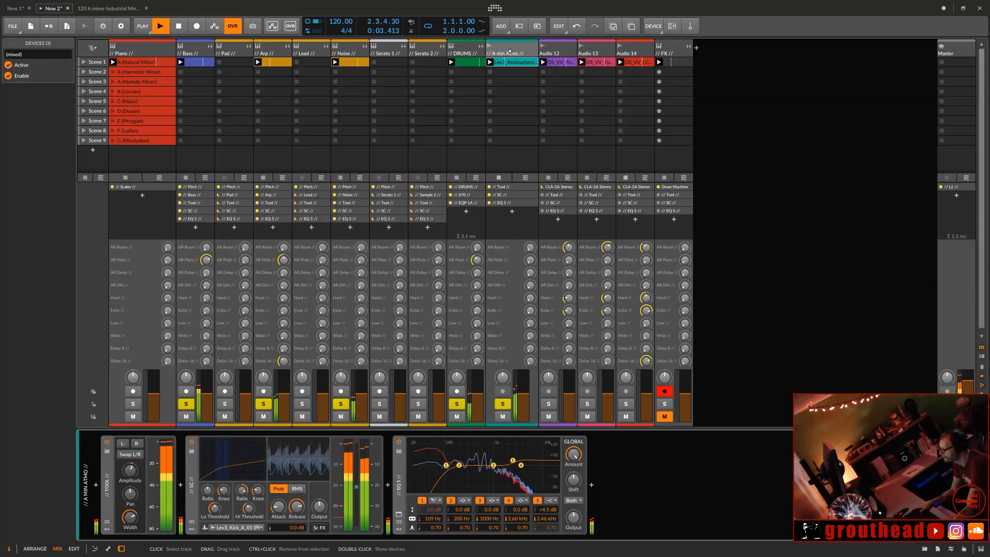
{"action": "left_click", "coordinate": [97, 485]}
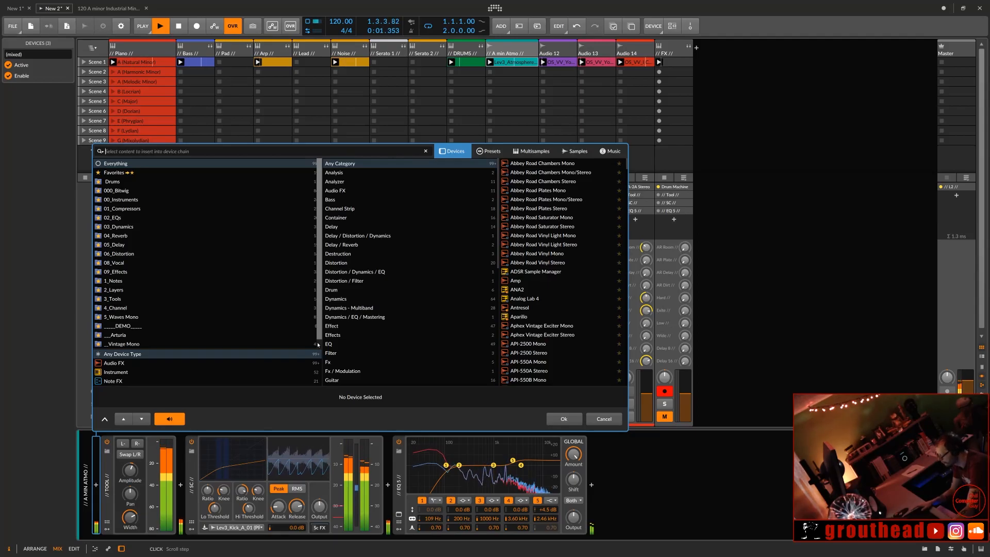
{"action": "type", "text": "pitch"}
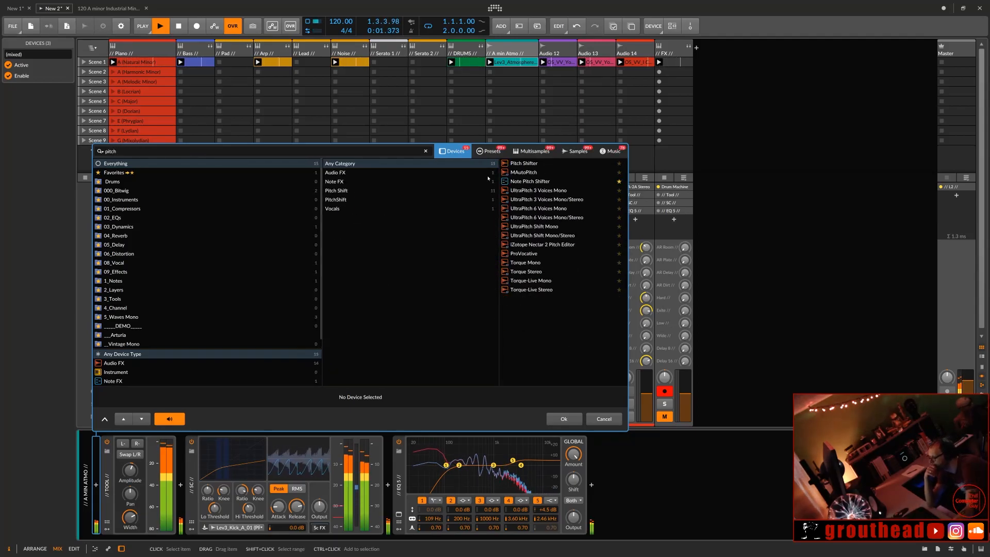
{"action": "left_click", "coordinate": [538, 164]}
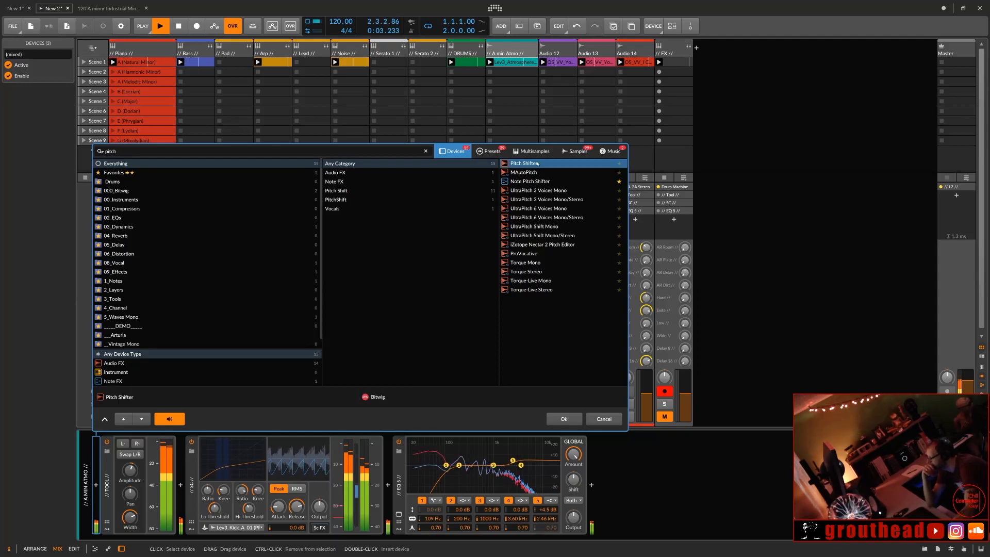
{"action": "double_click", "coordinate": [538, 163]}
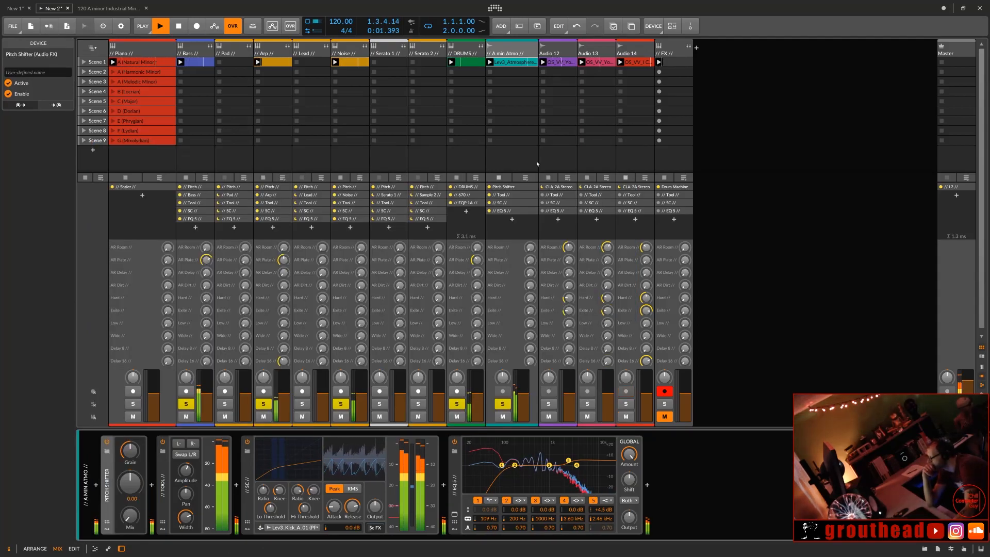
{"action": "left_click_drag", "start_coordinate": [130, 483], "coordinate": [130, 484]}
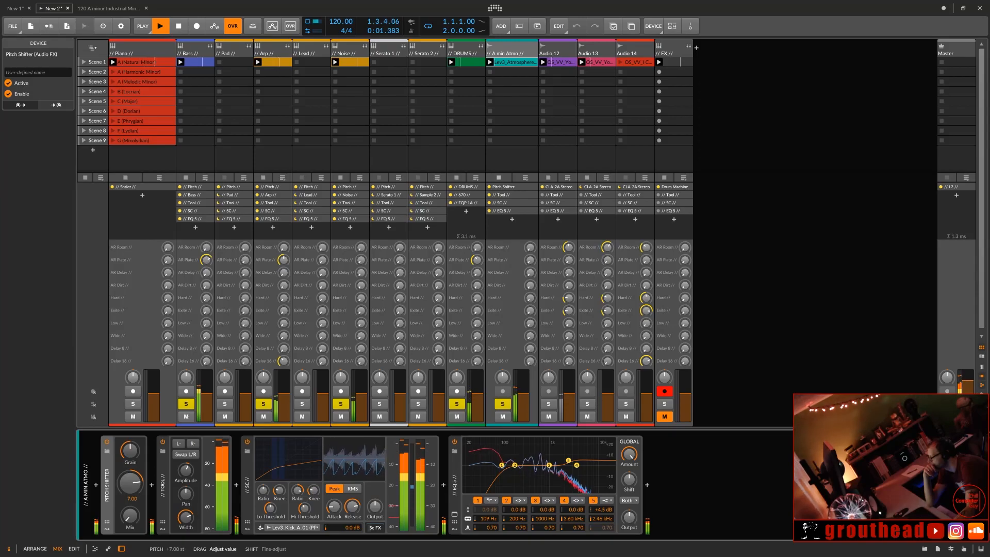
{"action": "left_click_drag", "start_coordinate": [130, 449], "coordinate": [133, 450]}
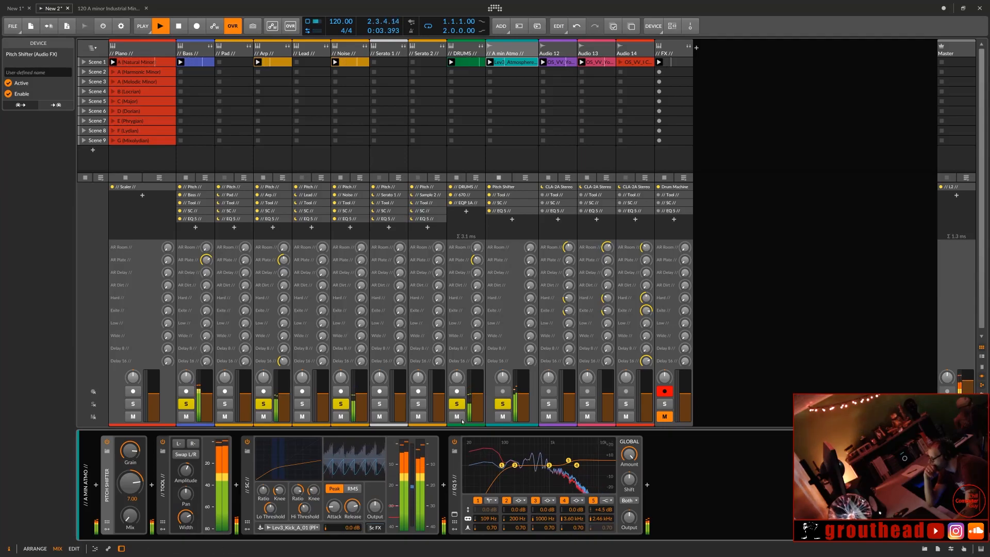
Step: Unsolo the DRUMS, Noise, Arp and Bass tracks and raise the AR Room send on A min Atmo
{"action": "left_click", "coordinate": [457, 404]}
{"action": "left_click", "coordinate": [341, 403]}
{"action": "left_click", "coordinate": [263, 404]}
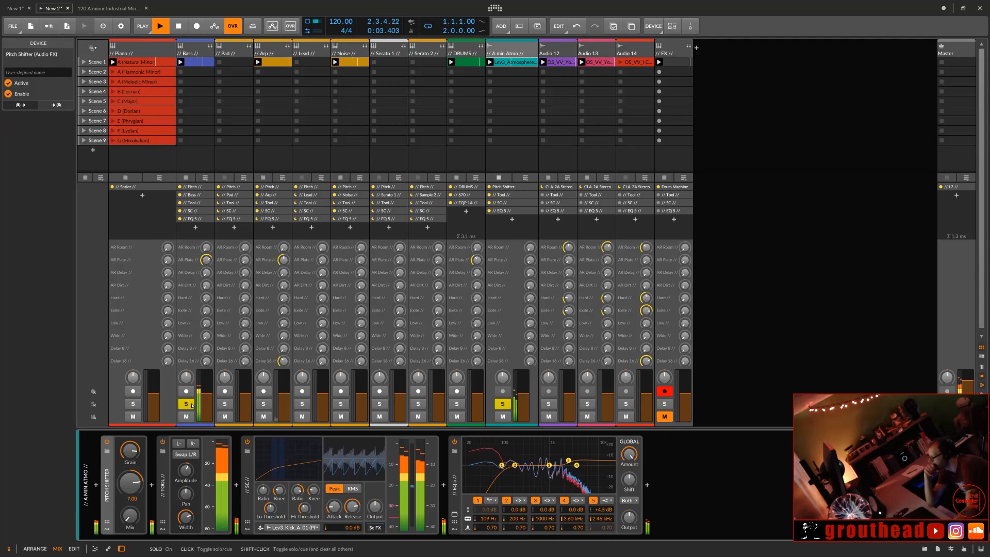
{"action": "left_click", "coordinate": [189, 404]}
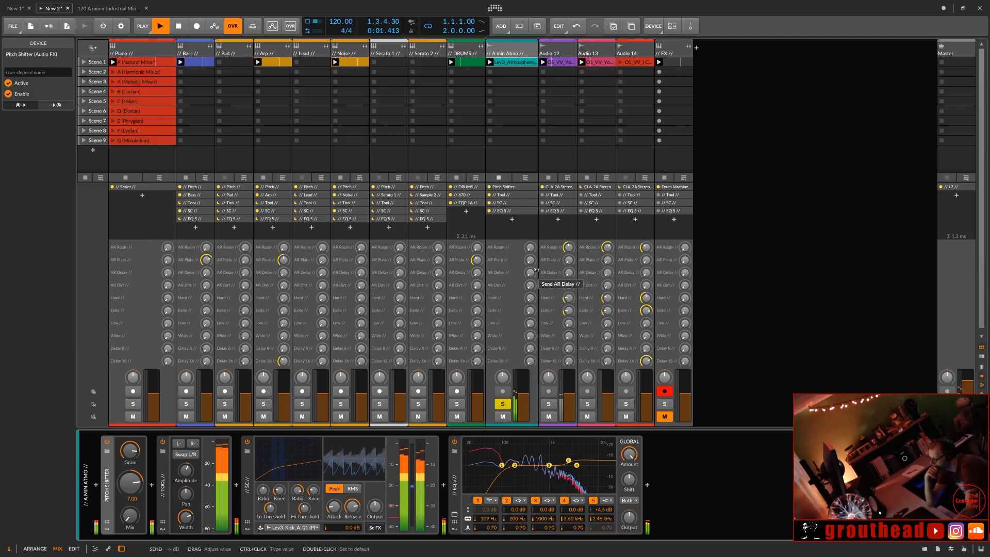
{"action": "left_click_drag", "start_coordinate": [531, 247], "coordinate": [529, 303]}
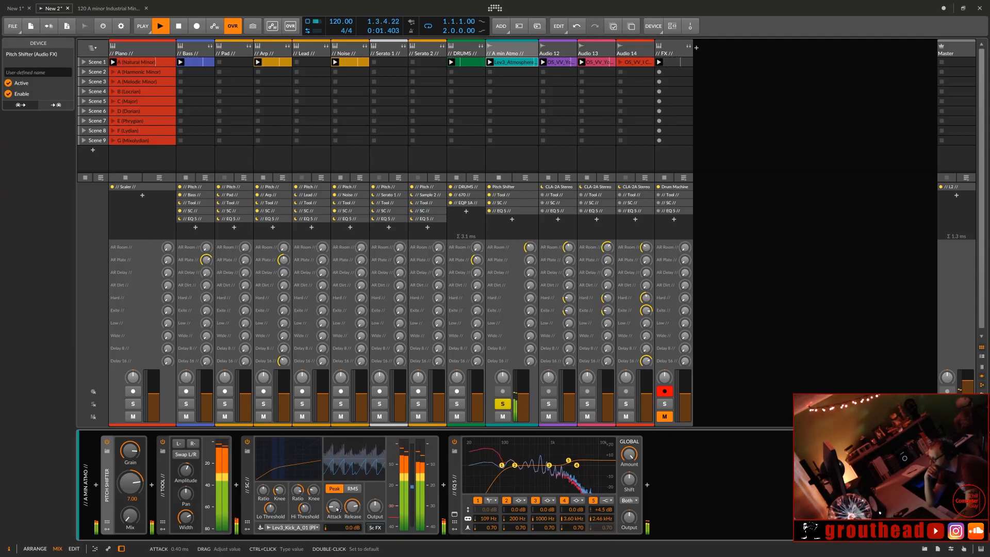
Step: Adjust the A min Atmo SC's high knee and attack, comparing RMS with Peak detection, and change the Tool's stereo width
{"action": "mouse_move", "coordinate": [313, 490]}
{"action": "left_mouse_down"}
{"action": "mouse_move", "coordinate": [314, 479]}
{"action": "mouse_move", "coordinate": [298, 503]}
{"action": "mouse_move", "coordinate": [304, 498]}
{"action": "left_mouse_up"}
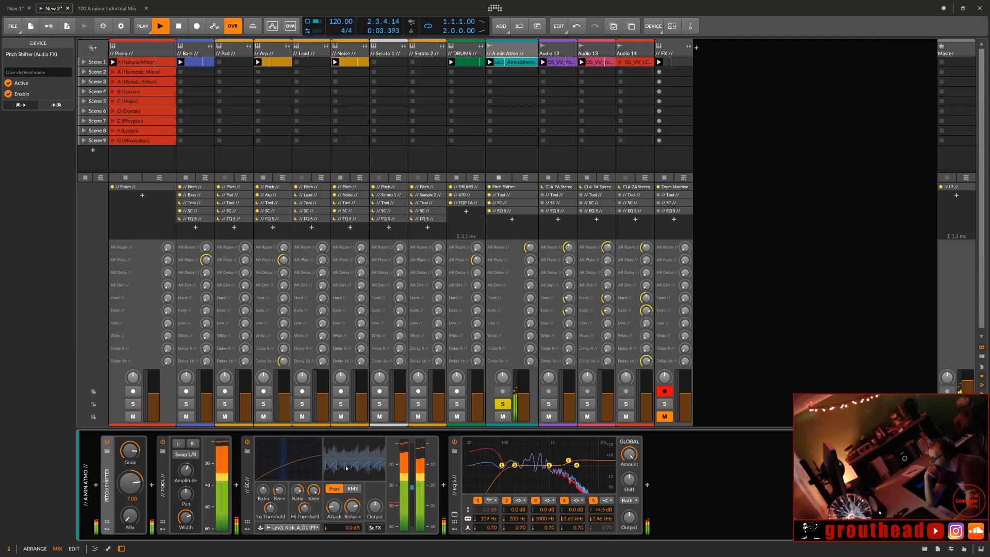
{"action": "left_click", "coordinate": [335, 489]}
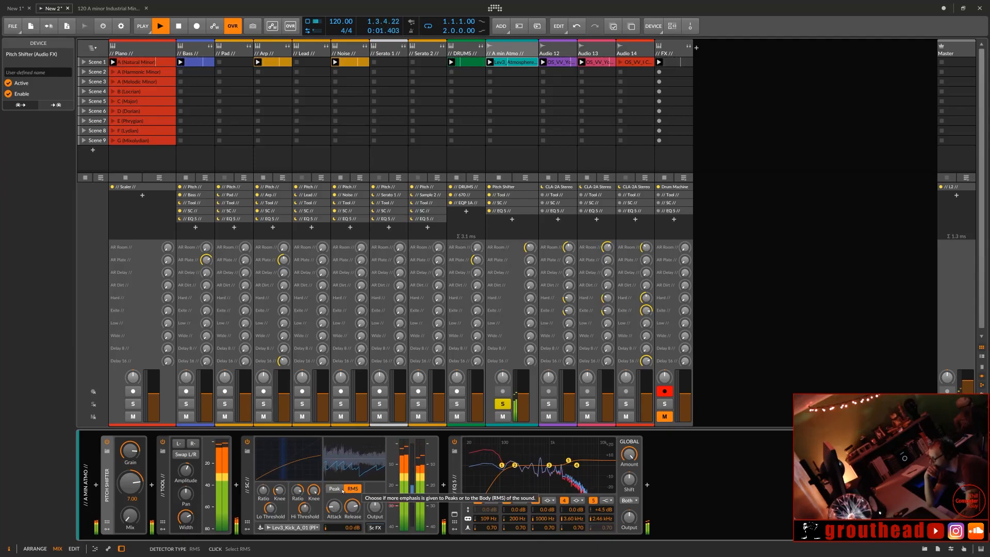
{"action": "left_click_drag", "start_coordinate": [334, 507], "coordinate": [334, 493]}
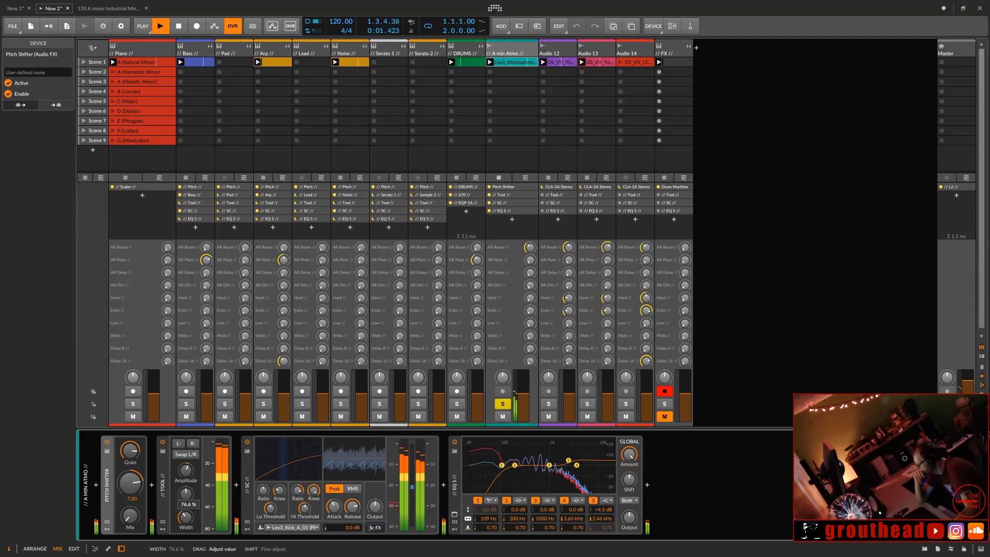
{"action": "left_click_drag", "start_coordinate": [185, 517], "coordinate": [186, 517]}
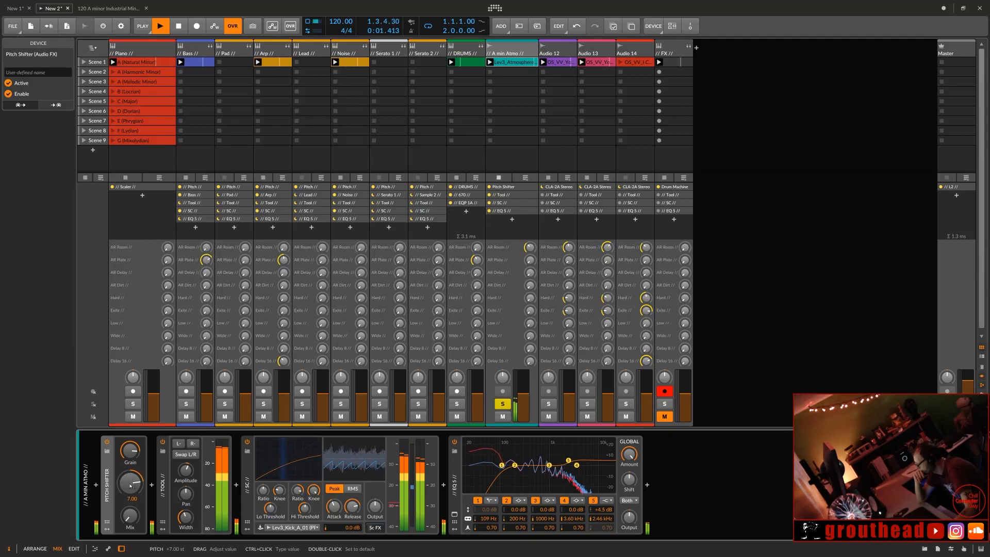
Step: Compare A min Atmo with the Pitch Shifter bypassed and enabled, raise its grain rate, and unsolo the track
{"action": "left_click", "coordinate": [107, 443]}
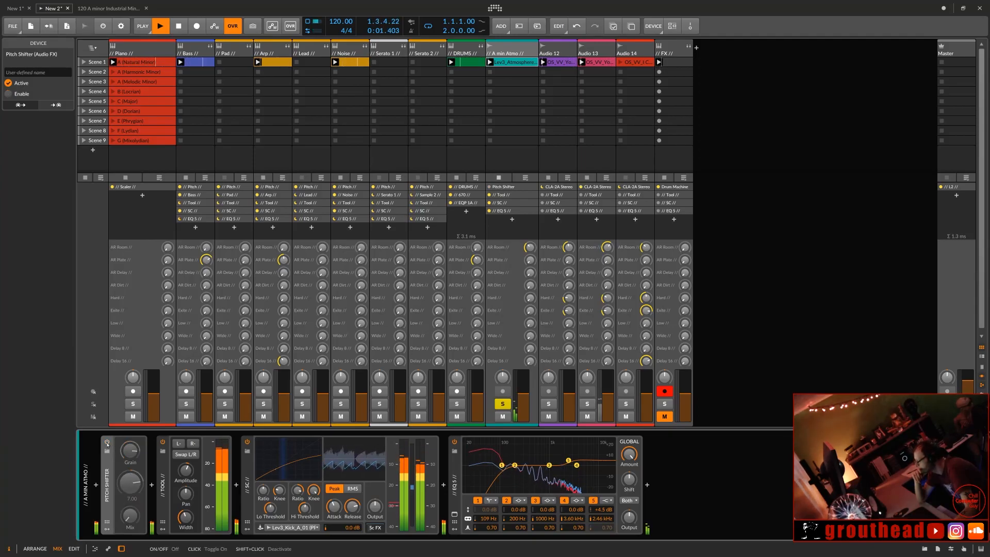
{"action": "left_click", "coordinate": [107, 443]}
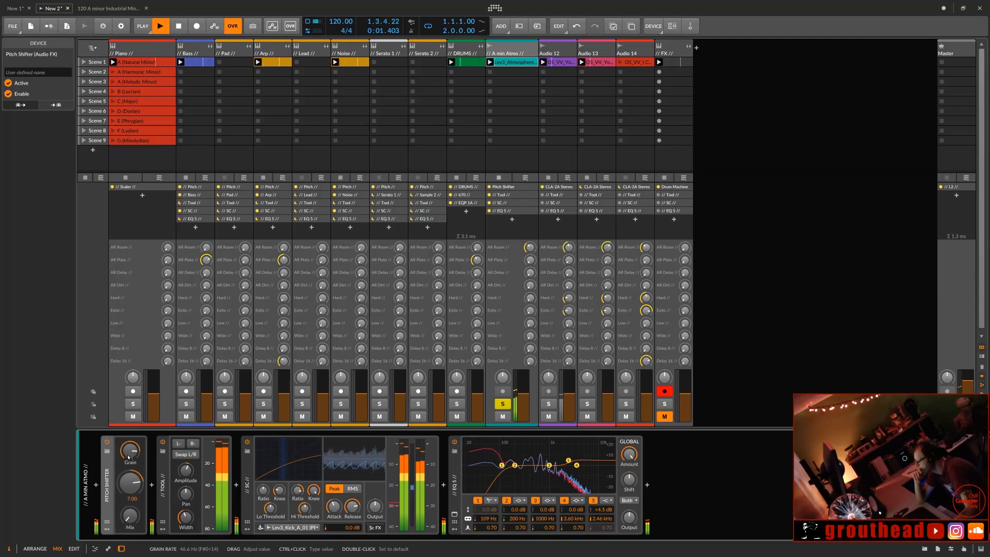
{"action": "left_click_drag", "start_coordinate": [130, 450], "coordinate": [130, 441]}
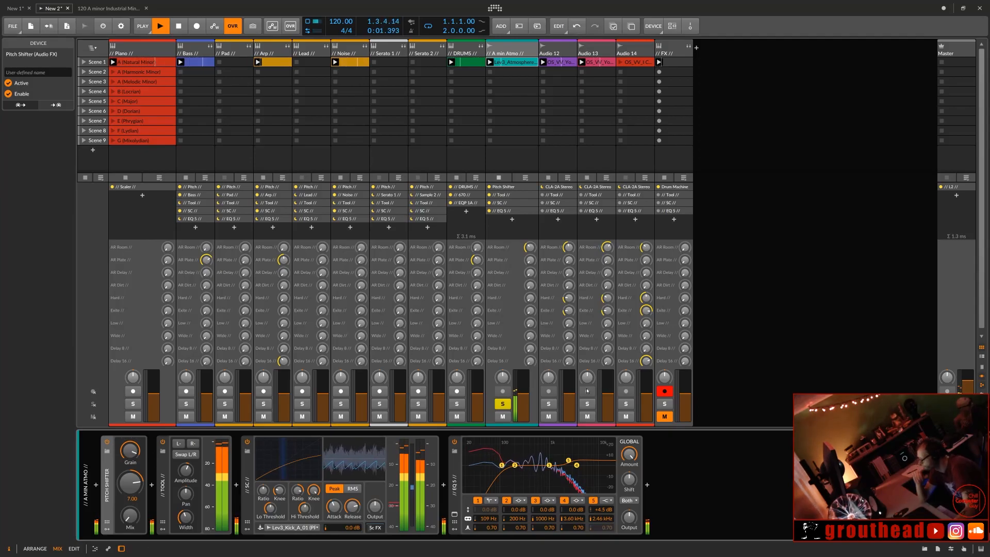
{"action": "left_click", "coordinate": [504, 405]}
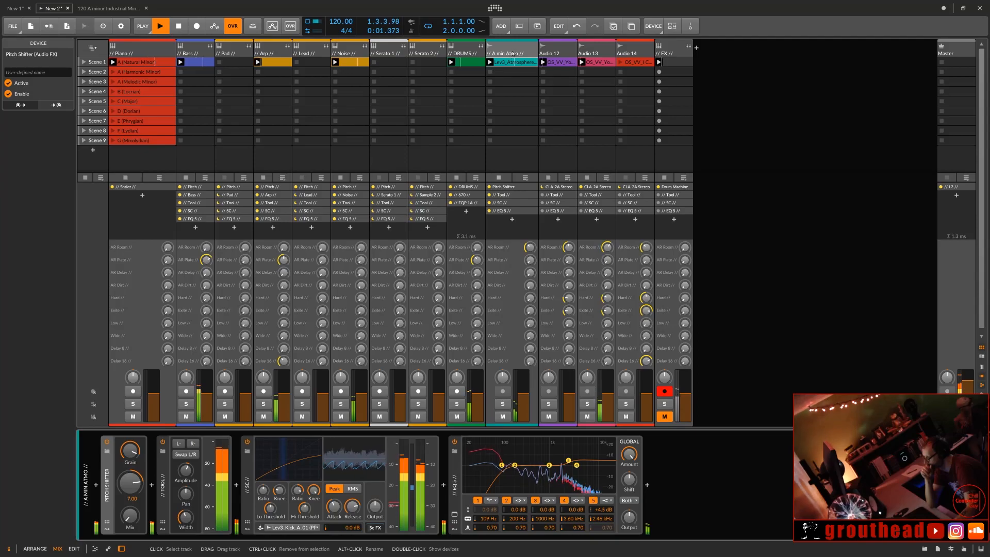
{"action": "left_click", "coordinate": [520, 211]}
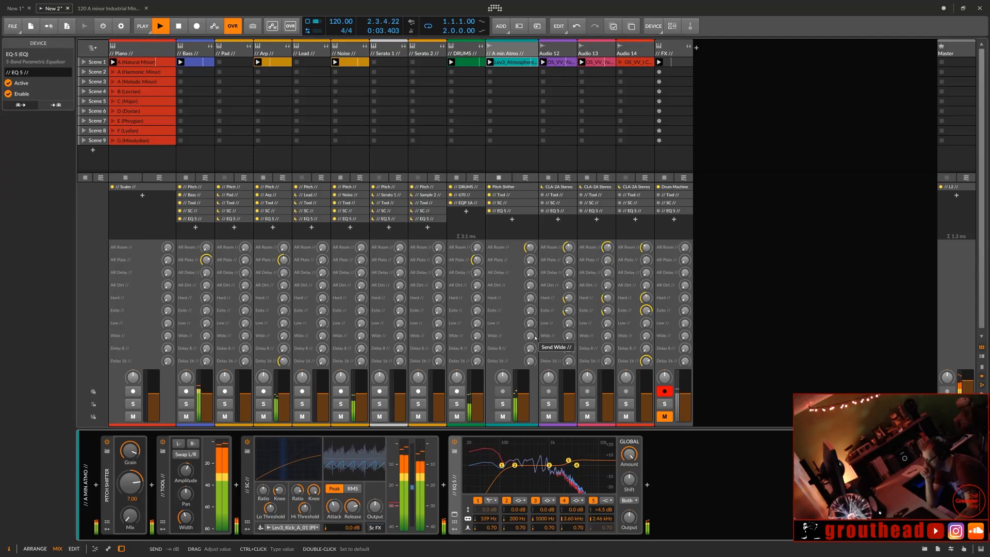
Step: Set the CLA-2A on Audio 12 to a peak reduction of 73.96 and a gain of 57.32
{"action": "left_click", "coordinate": [566, 53]}
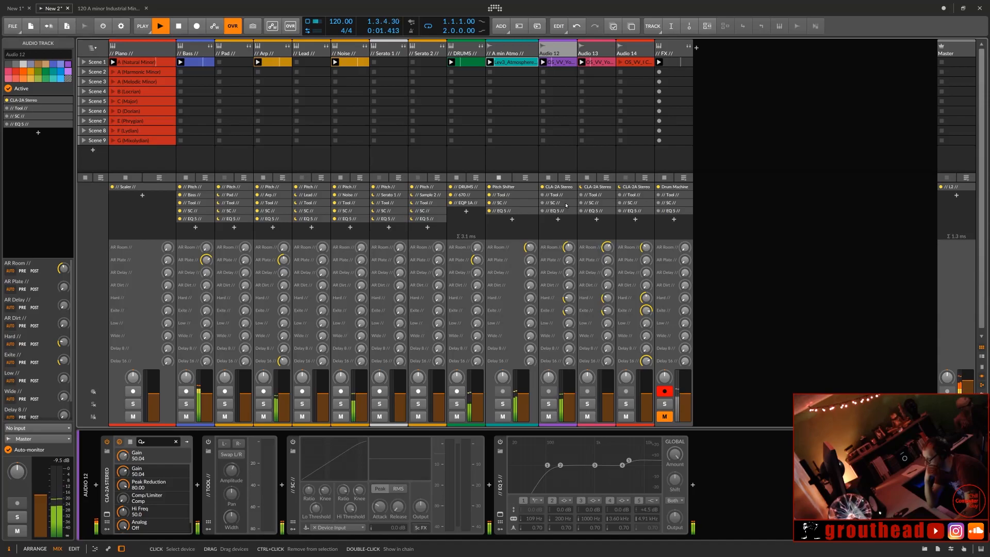
{"action": "left_click", "coordinate": [574, 188]}
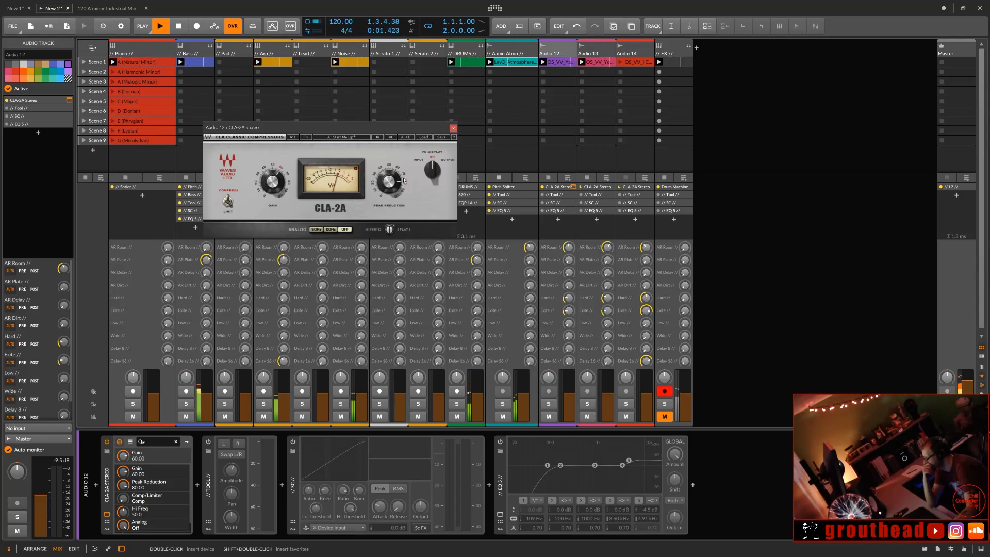
{"action": "left_click_drag", "start_coordinate": [395, 185], "coordinate": [395, 192]}
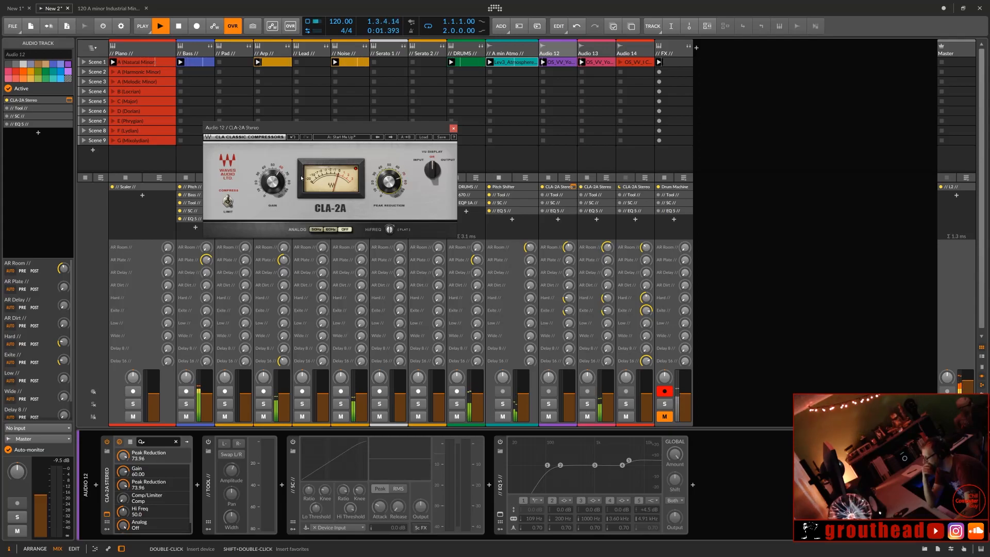
{"action": "left_click", "coordinate": [277, 184]}
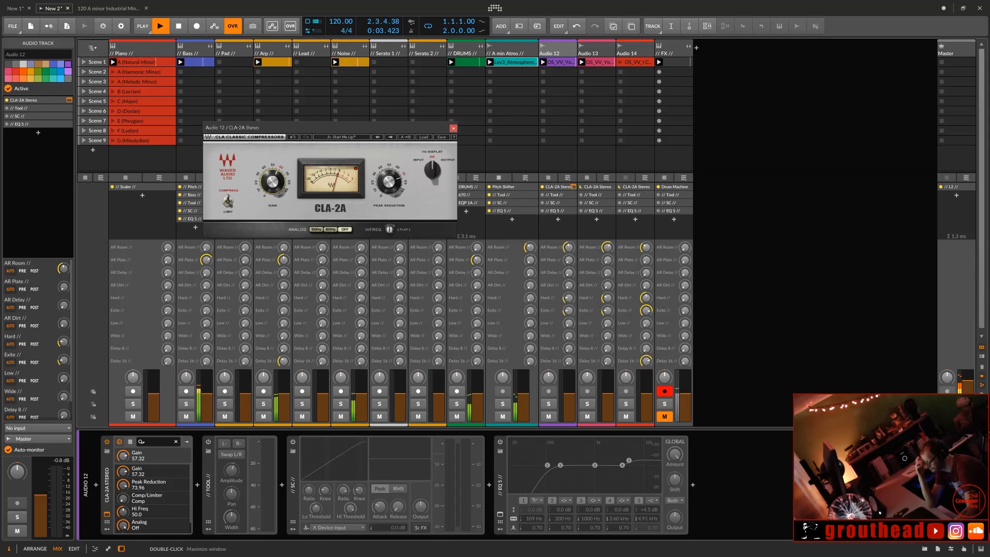
Step: Solo Audio 12 and enable its Tool, SC and EQ 5 devices
{"action": "left_click", "coordinate": [553, 405]}
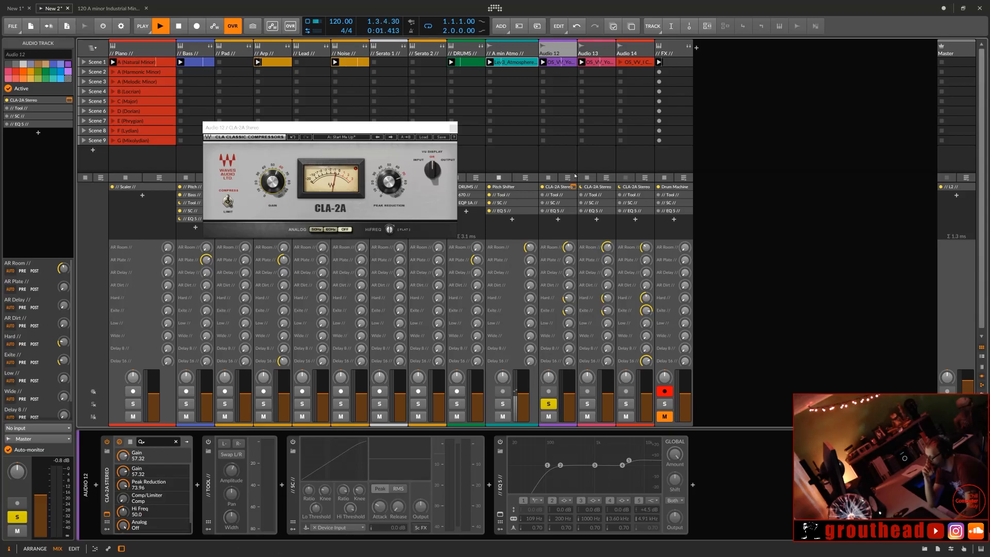
{"action": "left_click", "coordinate": [542, 195]}
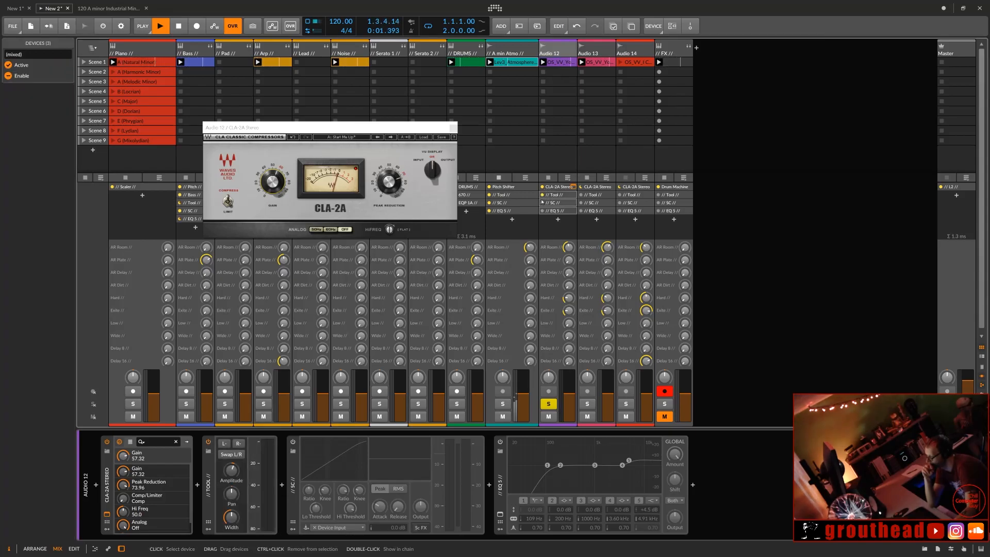
{"action": "left_click", "coordinate": [542, 203]}
{"action": "left_click", "coordinate": [542, 211]}
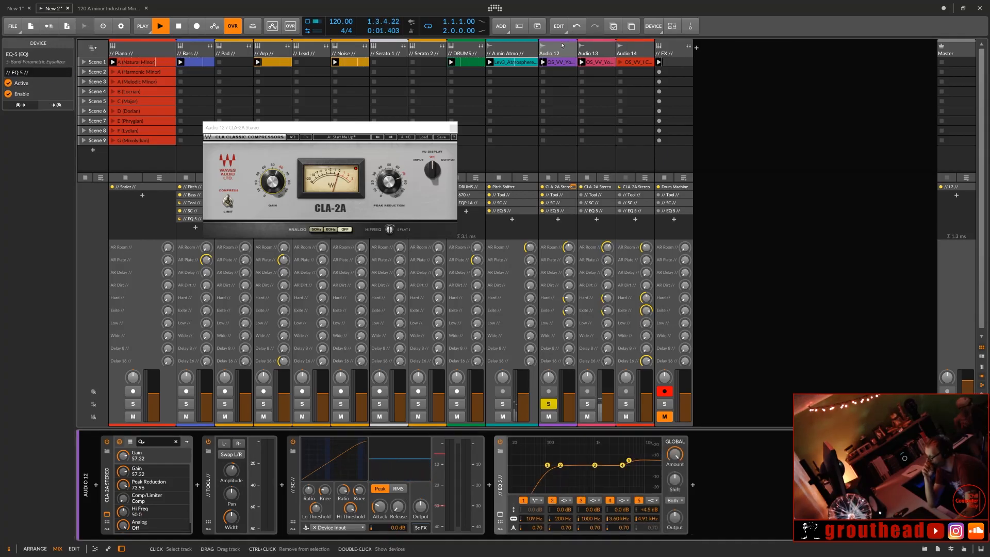
Step: Open the Audio 12 vocal clip for editing and select the time range 3.1.1 to 4.1.1 with the Time Selection tool
{"action": "double_click", "coordinate": [560, 62]}
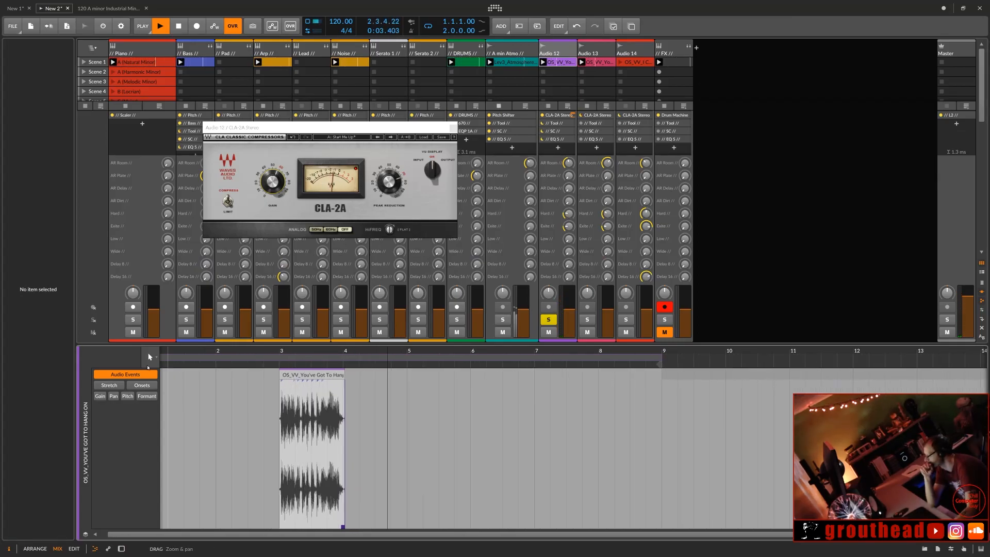
{"action": "left_click", "coordinate": [150, 357]}
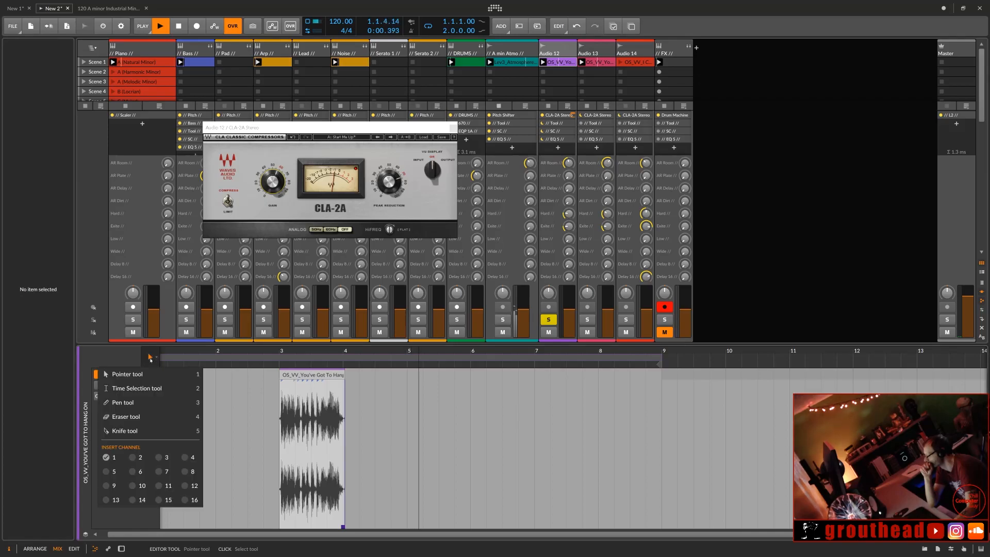
{"action": "left_click", "coordinate": [142, 407]}
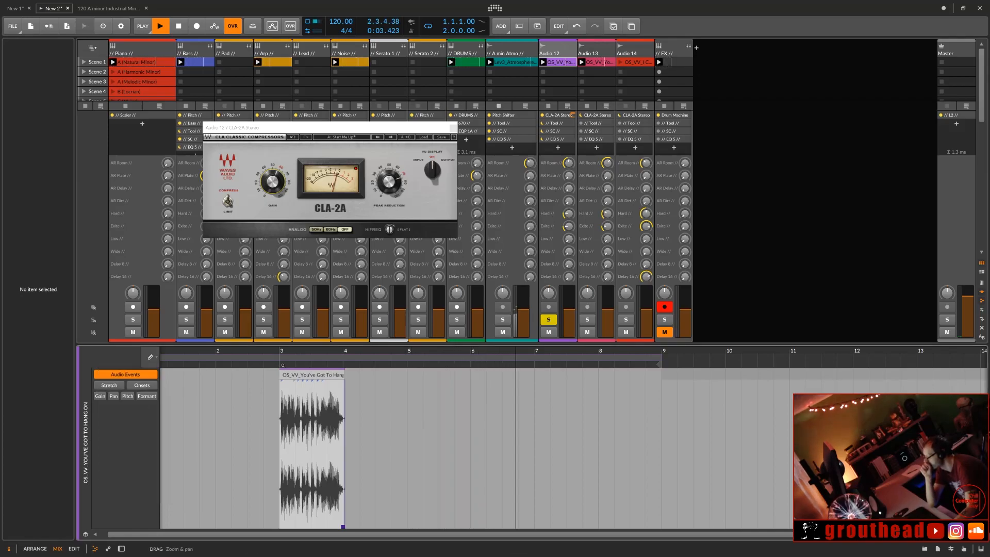
{"action": "left_click_drag", "start_coordinate": [282, 366], "coordinate": [295, 366]}
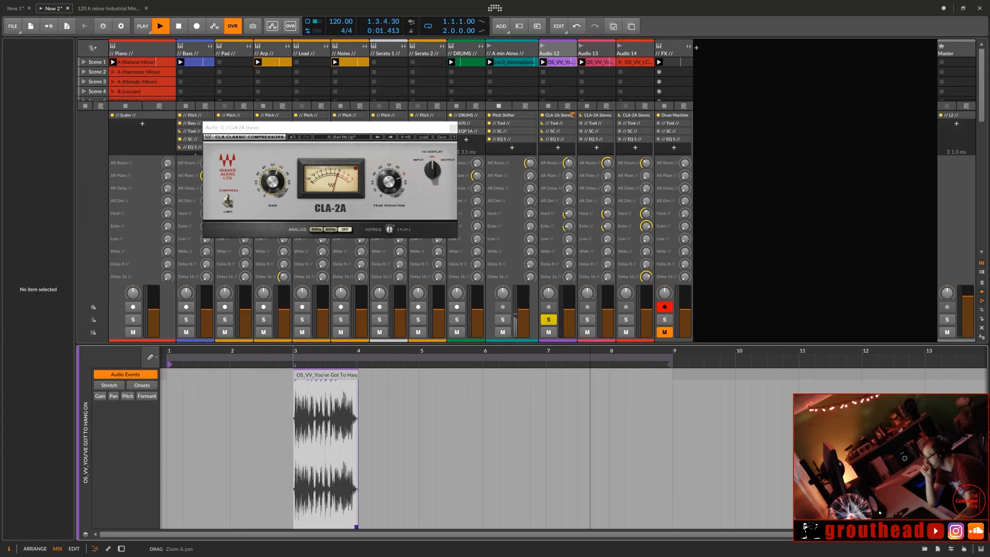
{"action": "left_click", "coordinate": [150, 357]}
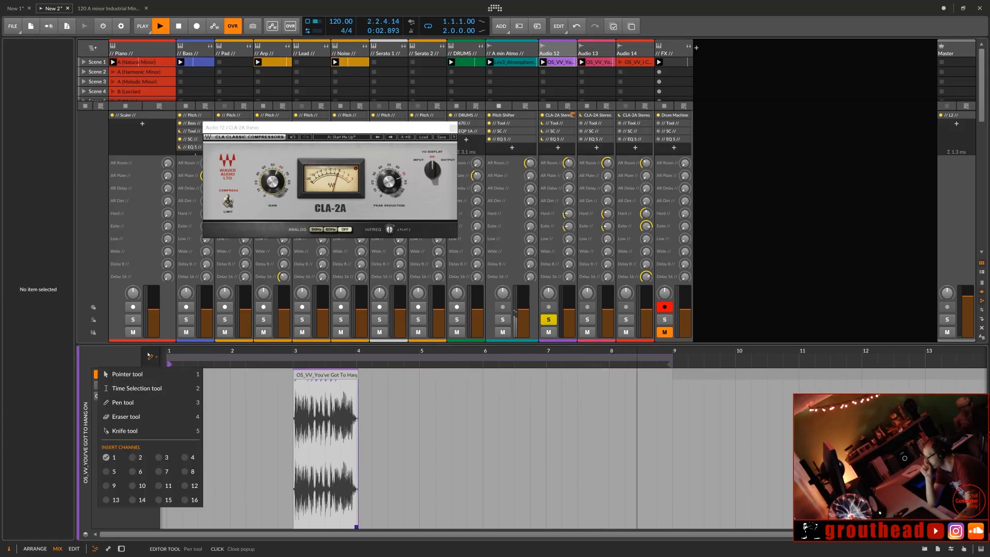
{"action": "left_click", "coordinate": [147, 387]}
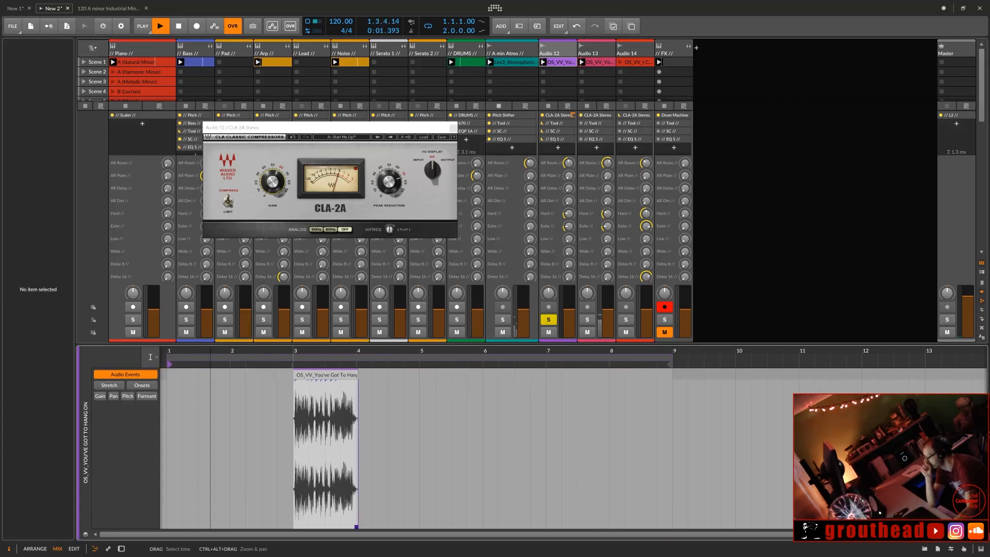
{"action": "left_click_drag", "start_coordinate": [292, 365], "coordinate": [353, 370]}
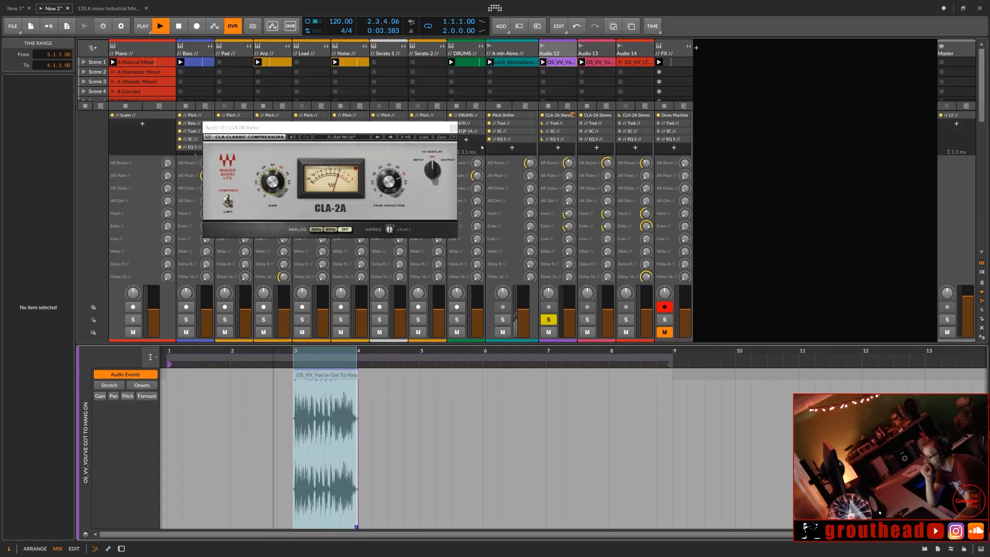
Step: Pin the Loop Selected Region, Reset Fades and Auto-Fade commands for quick access and loop the selected range
{"action": "left_click", "coordinate": [652, 26]}
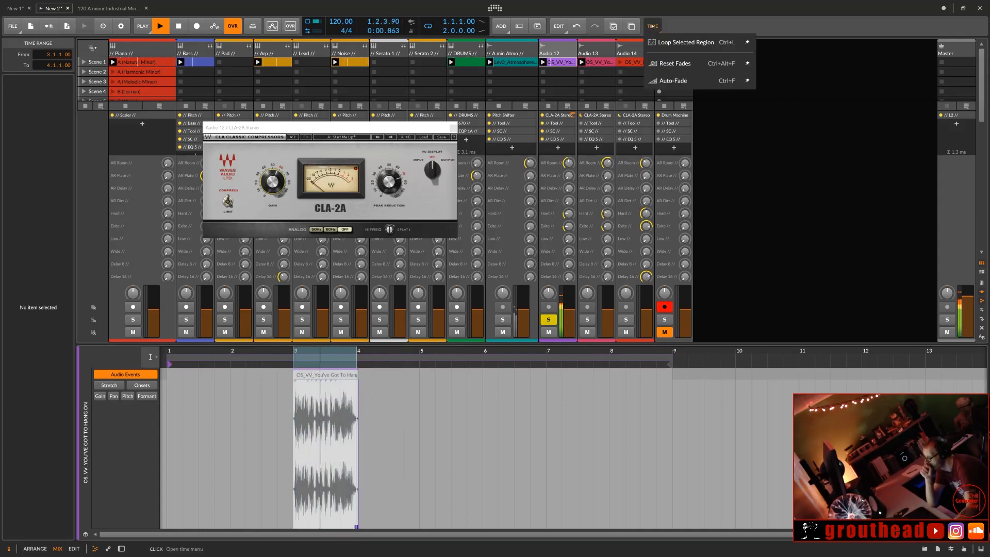
{"action": "left_click", "coordinate": [747, 42]}
{"action": "left_click", "coordinate": [747, 64]}
{"action": "left_click", "coordinate": [748, 81]}
{"action": "left_click", "coordinate": [670, 27]}
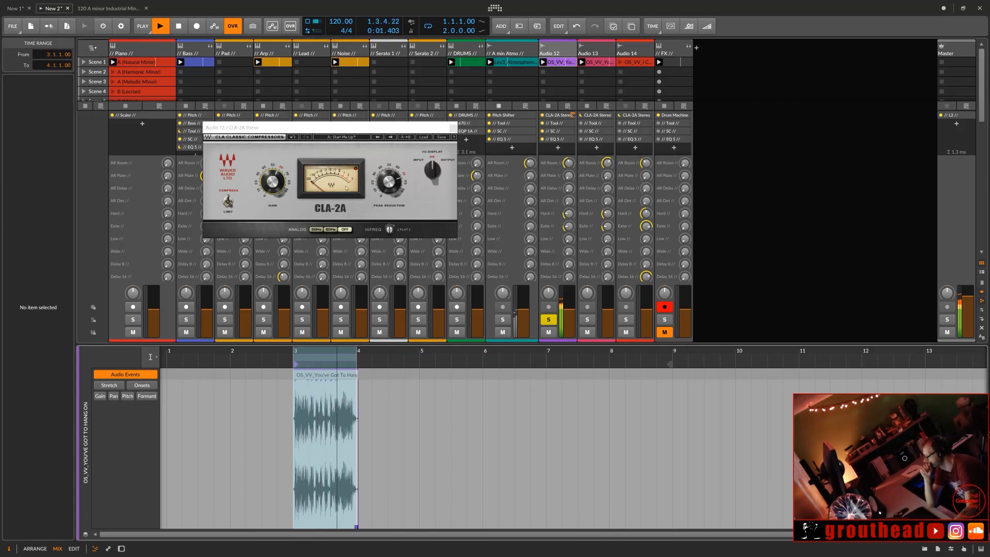
Step: Extend the vocal clip's loop end to bar 5 for a loop length of 2.0.0.0
{"action": "left_click", "coordinate": [277, 186]}
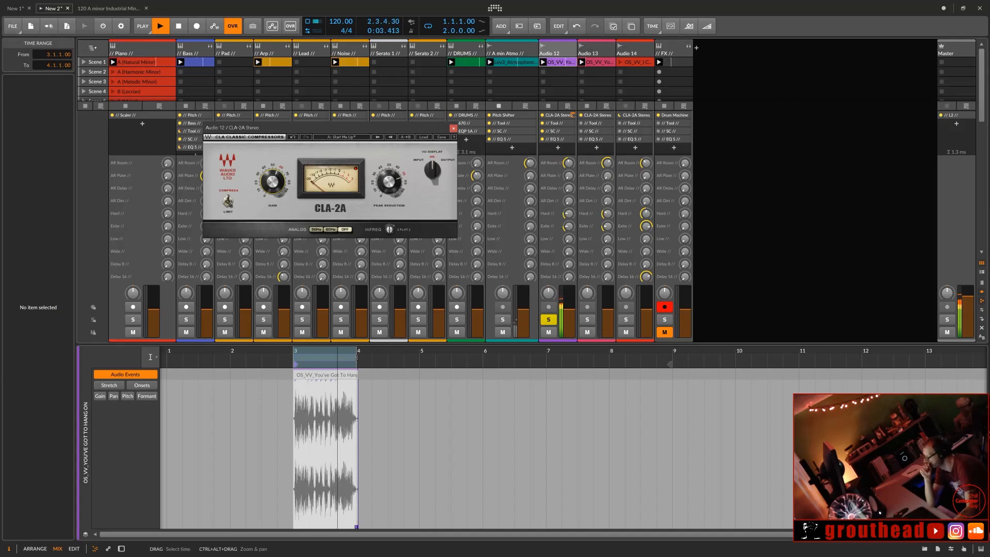
{"action": "left_click", "coordinate": [356, 358]}
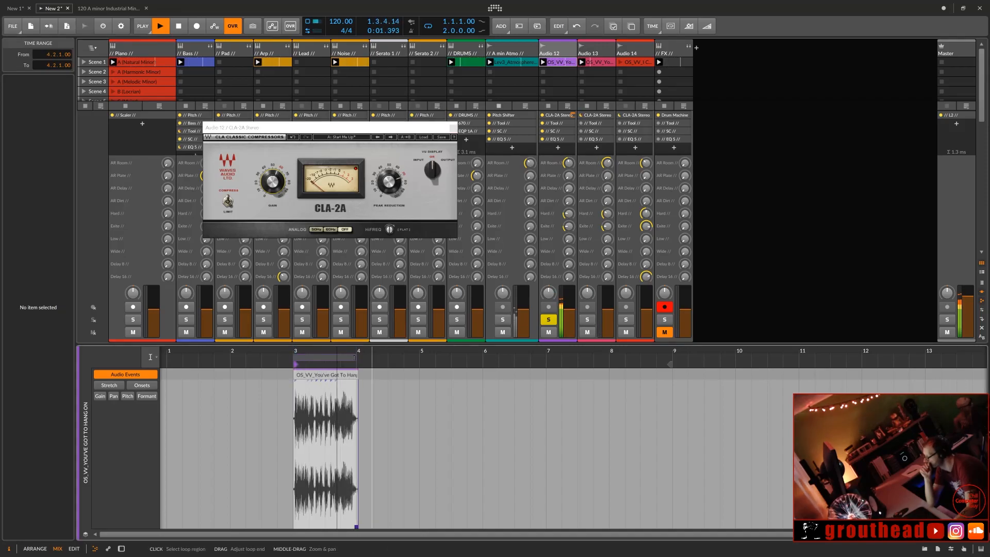
{"action": "left_click", "coordinate": [356, 372]}
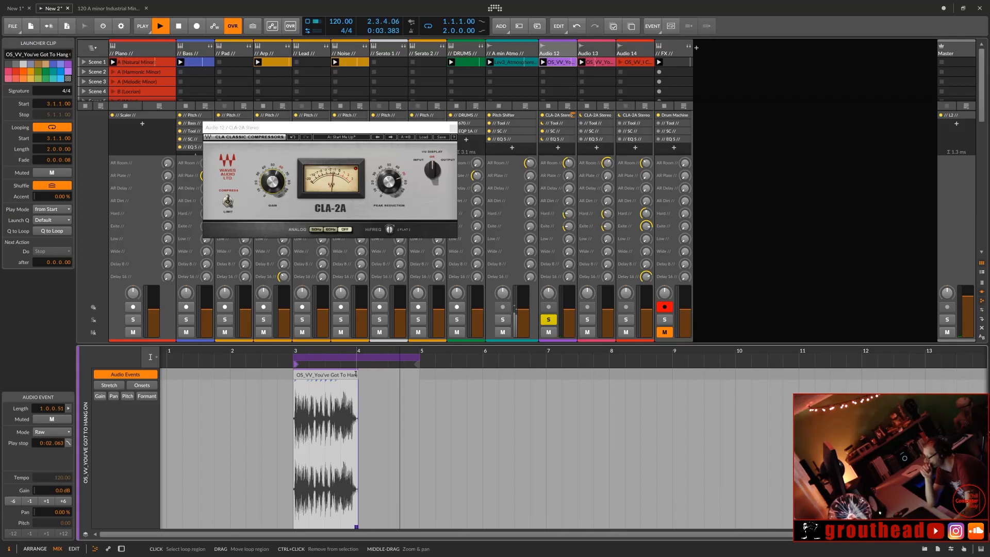
{"action": "left_click", "coordinate": [353, 380]}
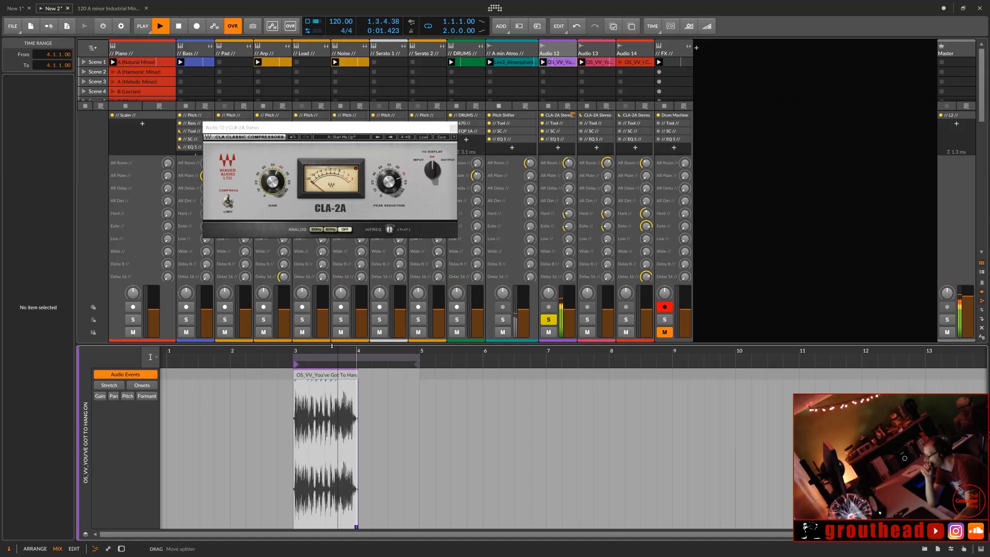
Step: Stop playback, switch to the Pointer tool and add a fade-out at the end of the vocal audio event
{"action": "key", "text": "space"}
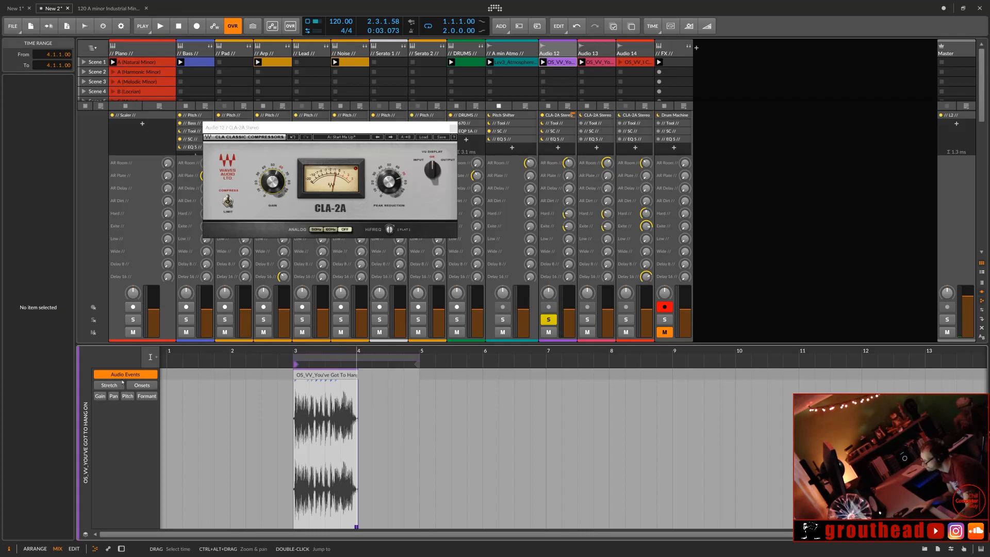
{"action": "left_click", "coordinate": [149, 357]}
{"action": "left_click", "coordinate": [145, 373]}
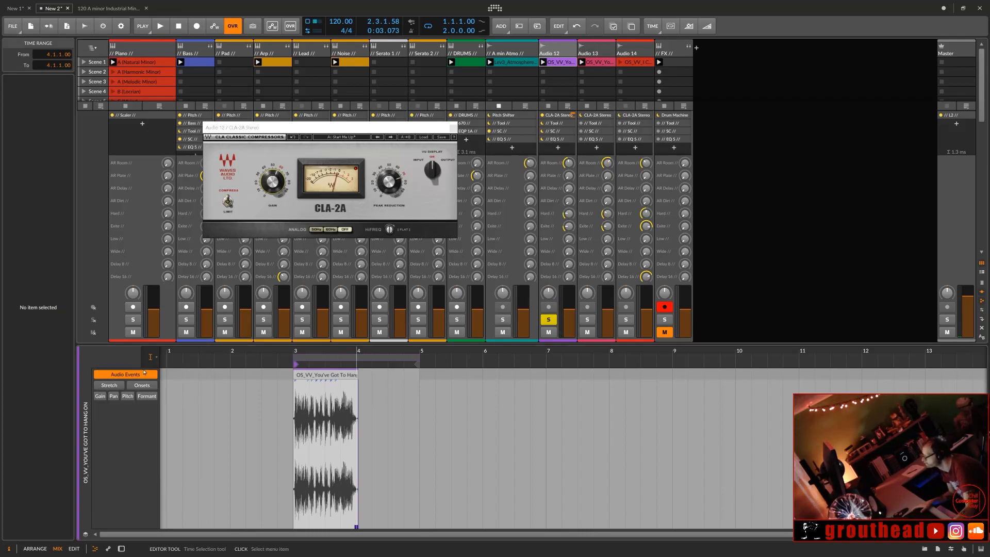
{"action": "left_click_drag", "start_coordinate": [331, 350], "coordinate": [372, 389]}
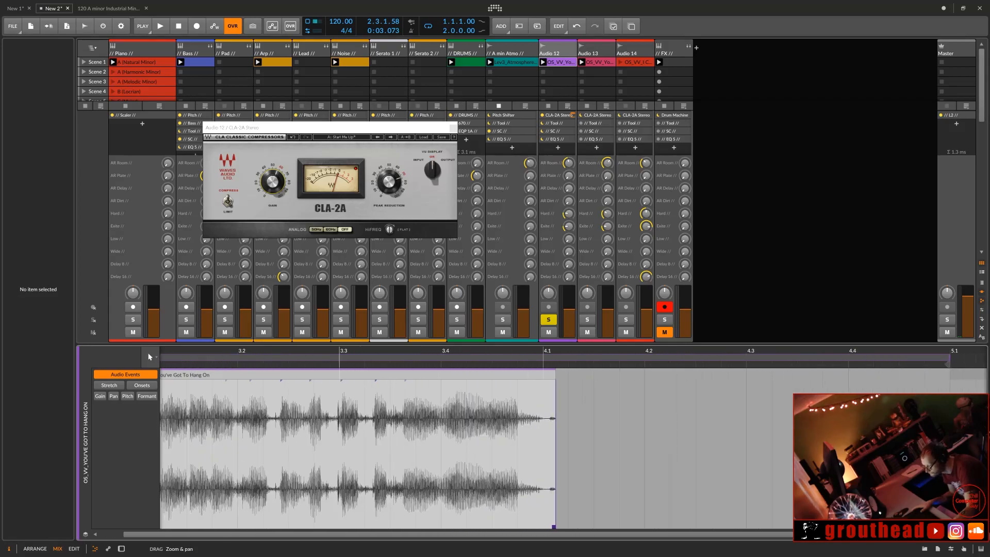
{"action": "left_click", "coordinate": [557, 381]}
{"action": "left_click_drag", "start_coordinate": [557, 380], "coordinate": [515, 398]}
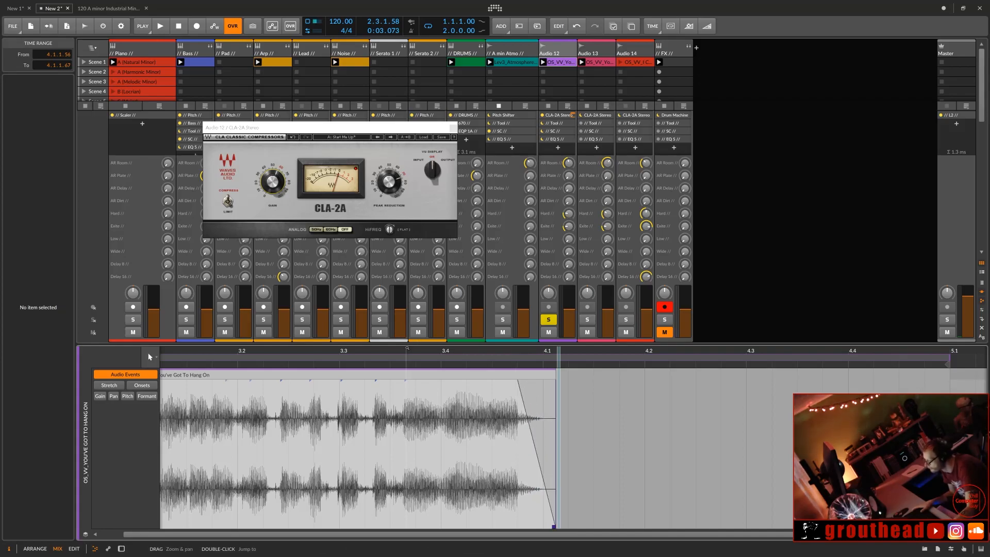
Step: Add a short fade-in at the start of the vocal event and shorten its fade-out
{"action": "left_click_drag", "start_coordinate": [408, 351], "coordinate": [458, 350]}
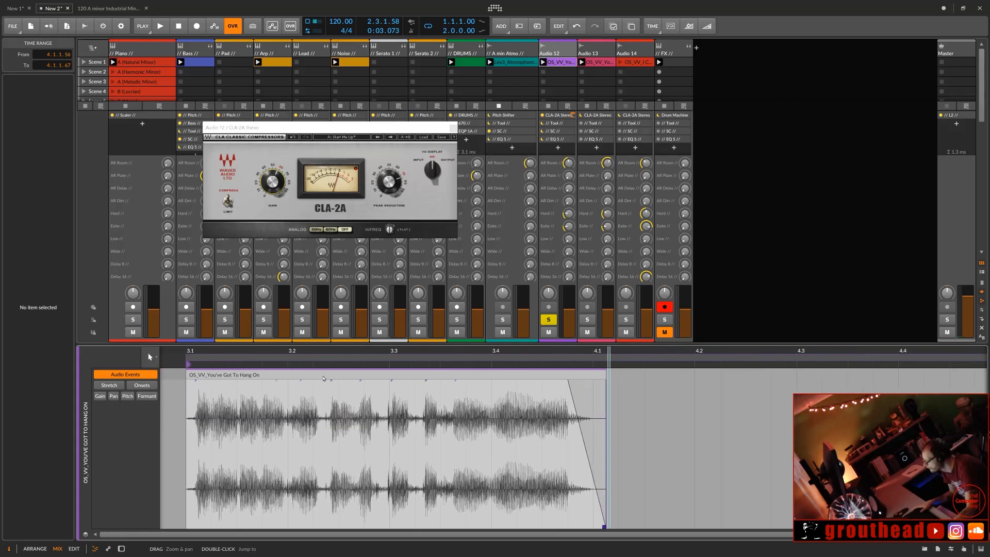
{"action": "left_click_drag", "start_coordinate": [187, 383], "coordinate": [199, 383]}
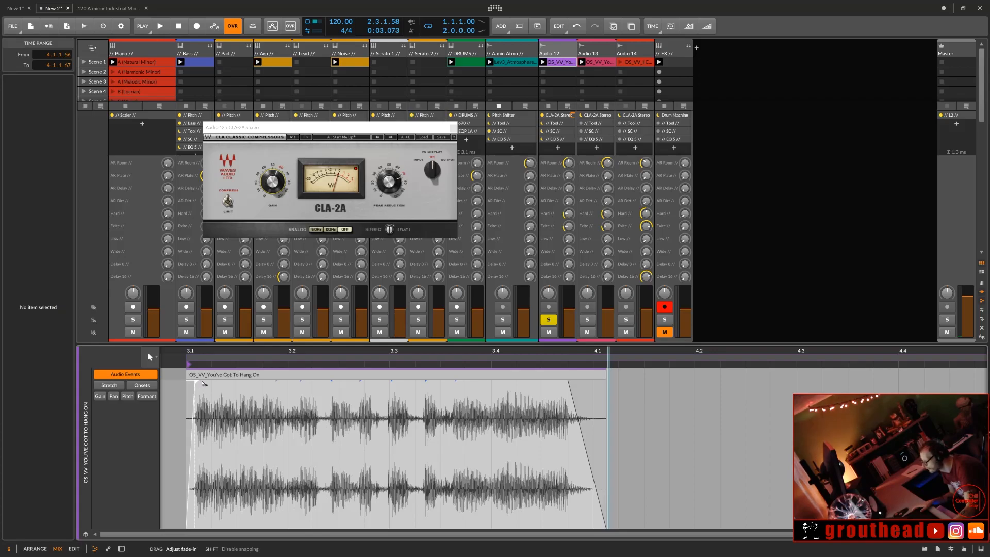
{"action": "left_click_drag", "start_coordinate": [205, 383], "coordinate": [195, 383]}
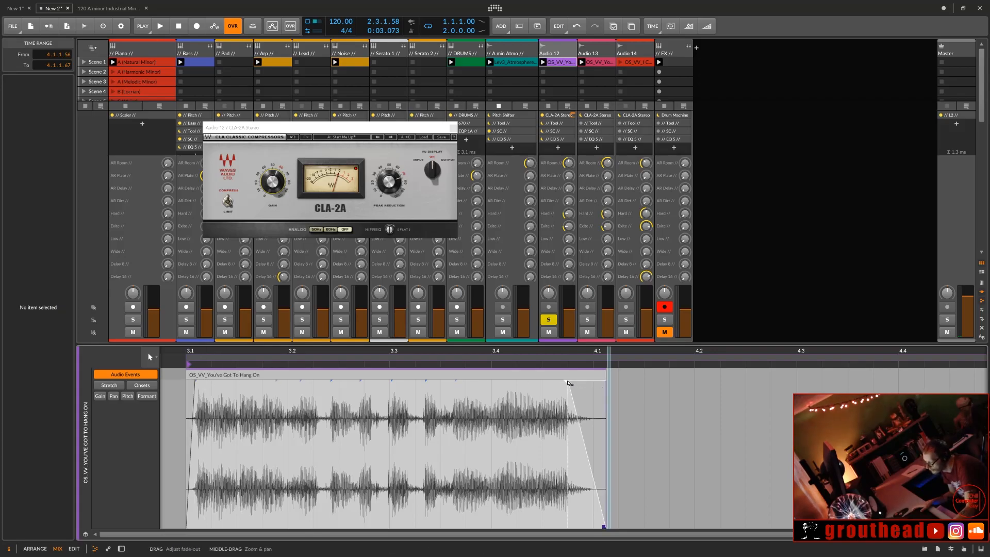
{"action": "left_click_drag", "start_coordinate": [566, 383], "coordinate": [591, 381]}
Step: Resume playback, try the Delay 16 send on Audio 12 and turn down its AR Room send
{"action": "key", "text": "space"}
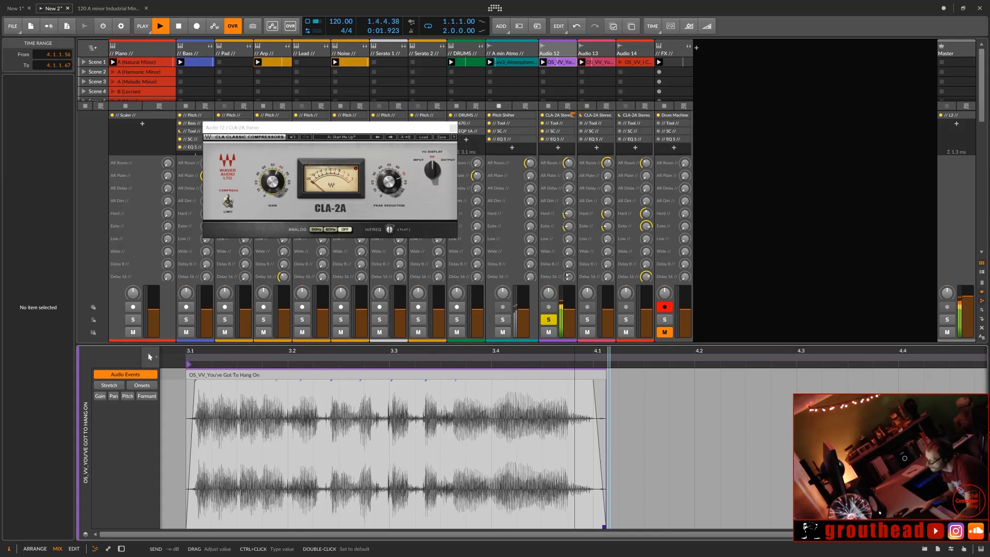
{"action": "left_click_drag", "start_coordinate": [569, 277], "coordinate": [569, 309]}
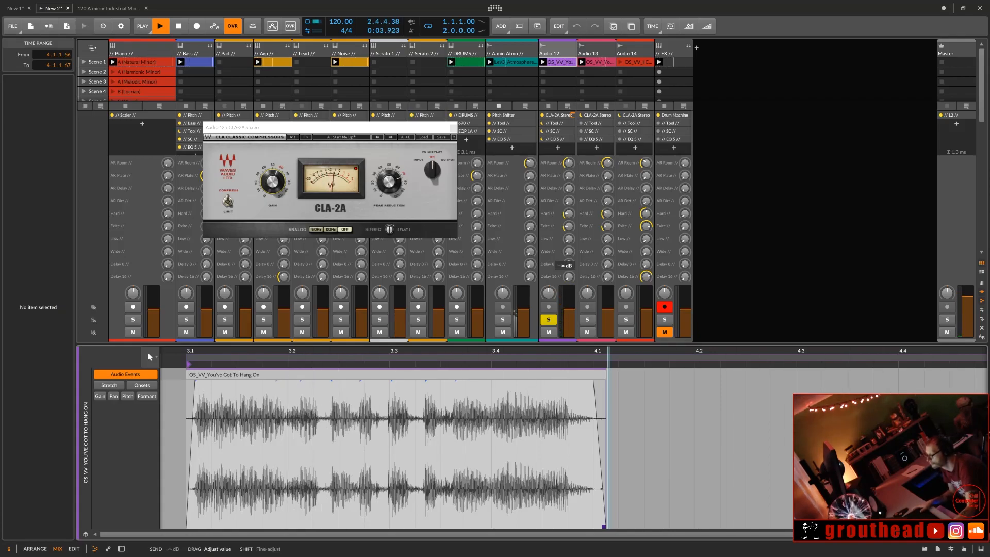
{"action": "left_click_drag", "start_coordinate": [573, 164], "coordinate": [566, 204]}
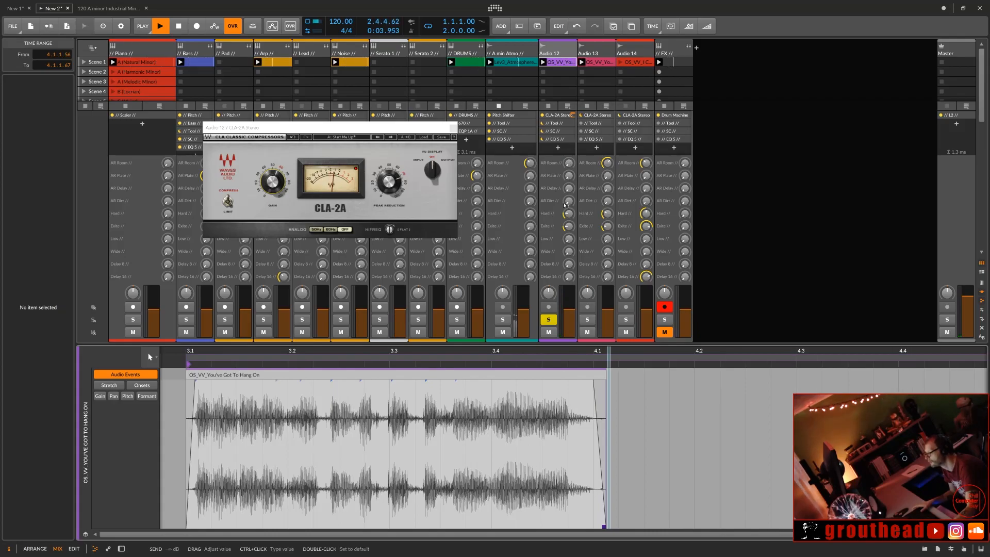
Step: Turn up the AR Plate send on Audio 12 and take the track out of solo
{"action": "mouse_move", "coordinate": [569, 175]}
{"action": "left_mouse_down"}
{"action": "mouse_move", "coordinate": [569, 162]}
{"action": "mouse_move", "coordinate": [569, 173]}
{"action": "left_mouse_up"}
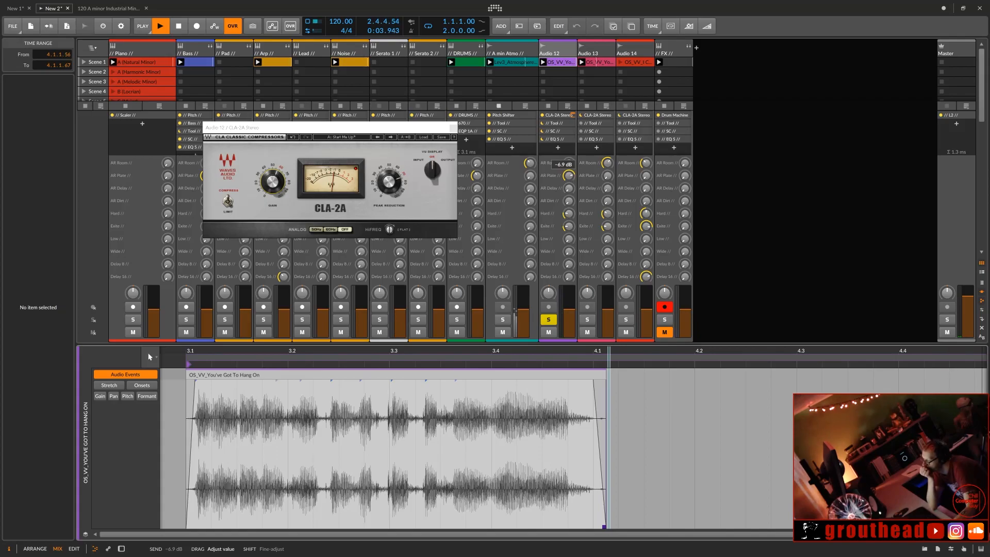
{"action": "left_click_drag", "start_coordinate": [569, 172], "coordinate": [569, 223]}
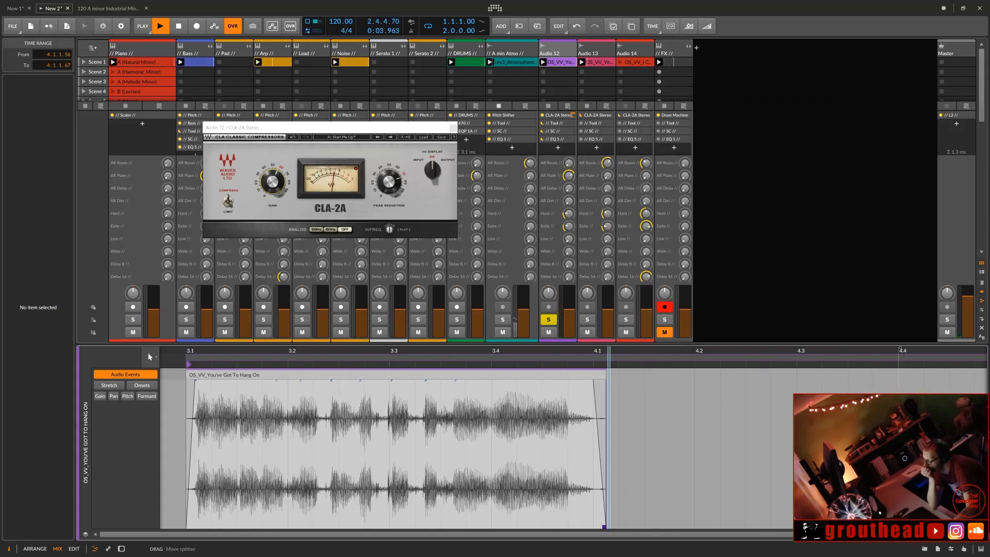
{"action": "left_click", "coordinate": [549, 320]}
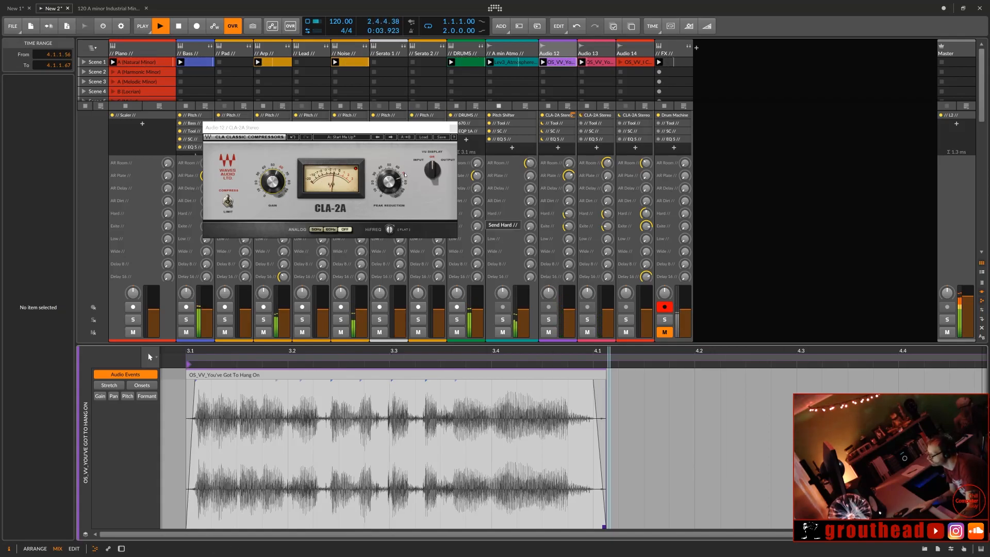
Step: Adjust the gain and peak reduction of Audio 12's CLA-2A compressor while the full mix plays
{"action": "left_click", "coordinate": [270, 181]}
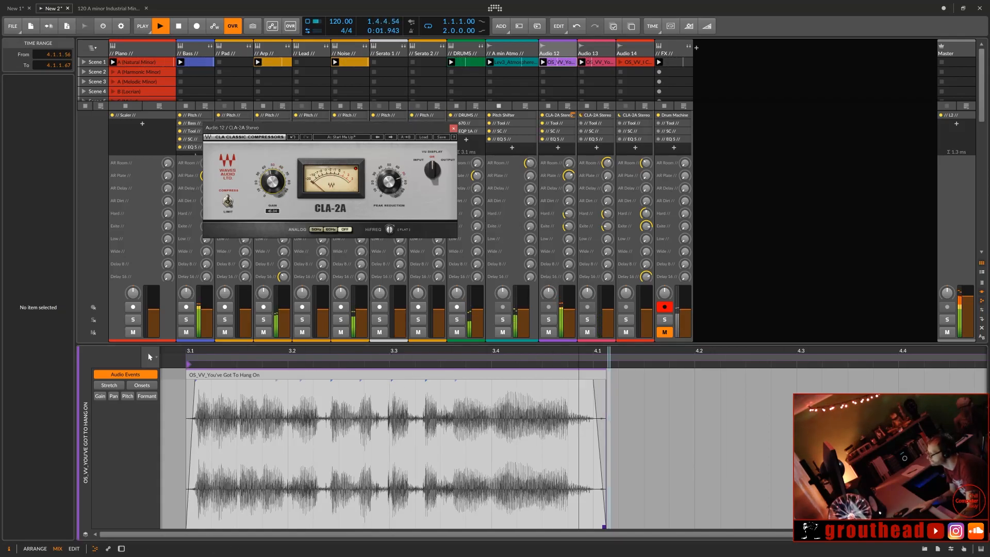
{"action": "left_click", "coordinate": [384, 183]}
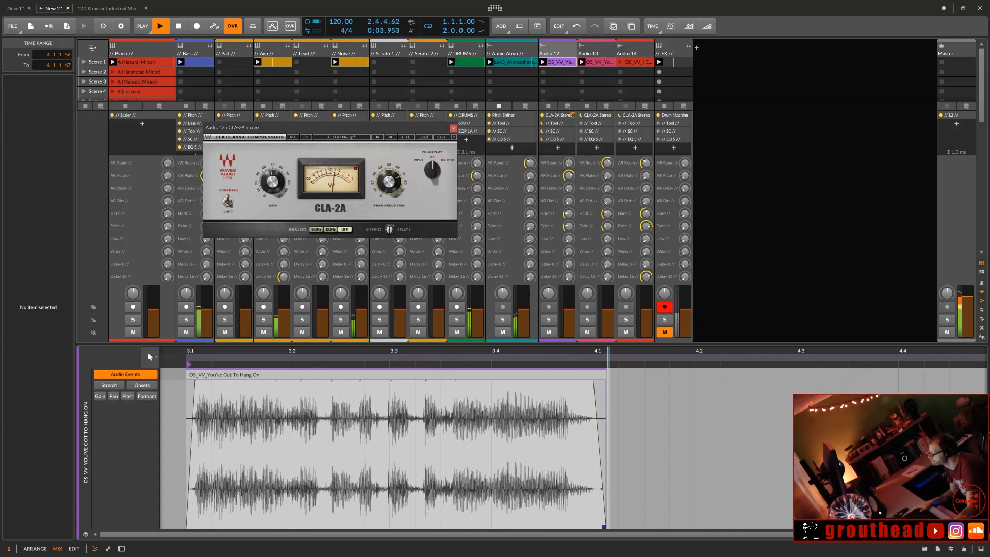
{"action": "left_click_drag", "start_coordinate": [274, 184], "coordinate": [274, 192]}
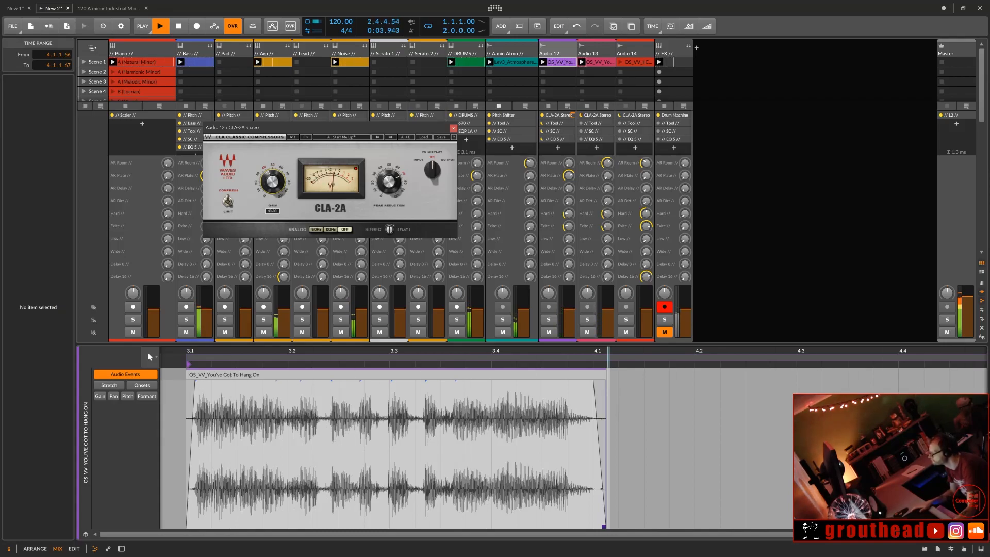
{"action": "left_click_drag", "start_coordinate": [274, 183], "coordinate": [274, 181]}
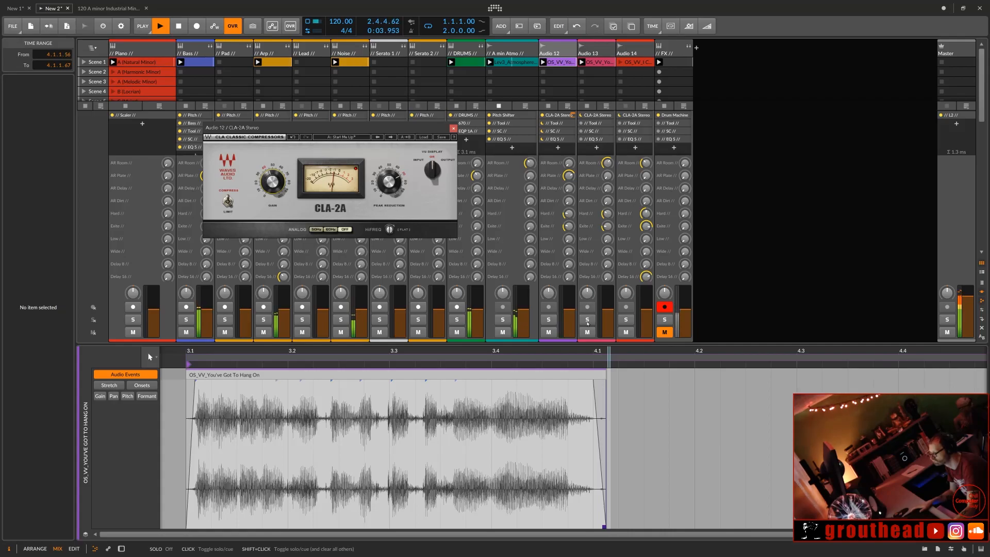
Step: Solo Audio 13, stop playback and remove the CLA-2A compressors from Audio 13 and Audio 14
{"action": "left_click", "coordinate": [587, 319]}
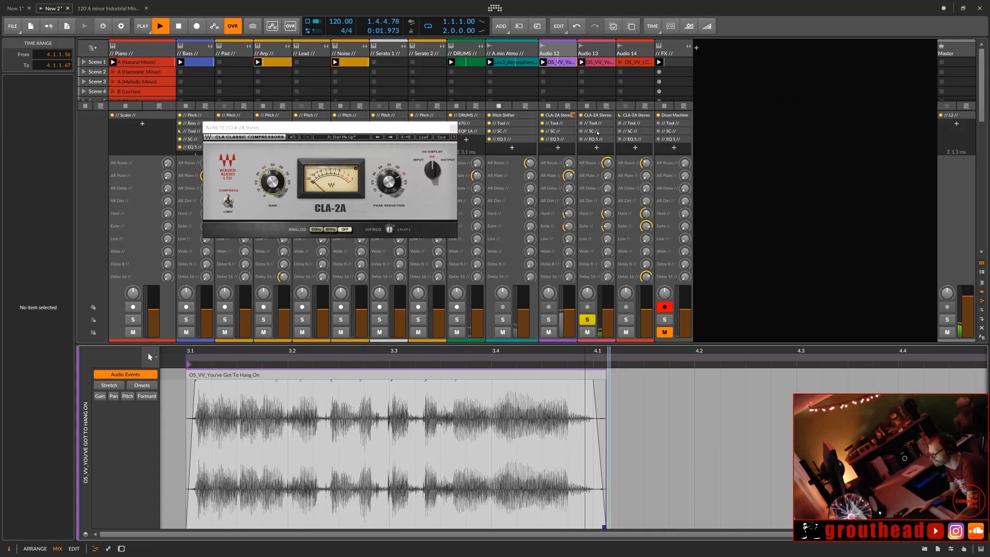
{"action": "key", "text": "space"}
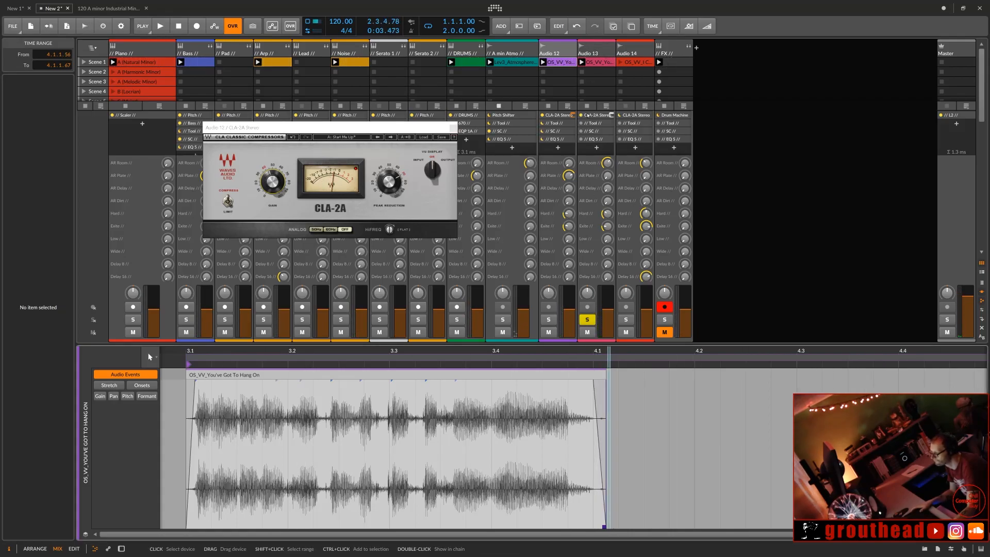
{"action": "left_click", "coordinate": [596, 115]}
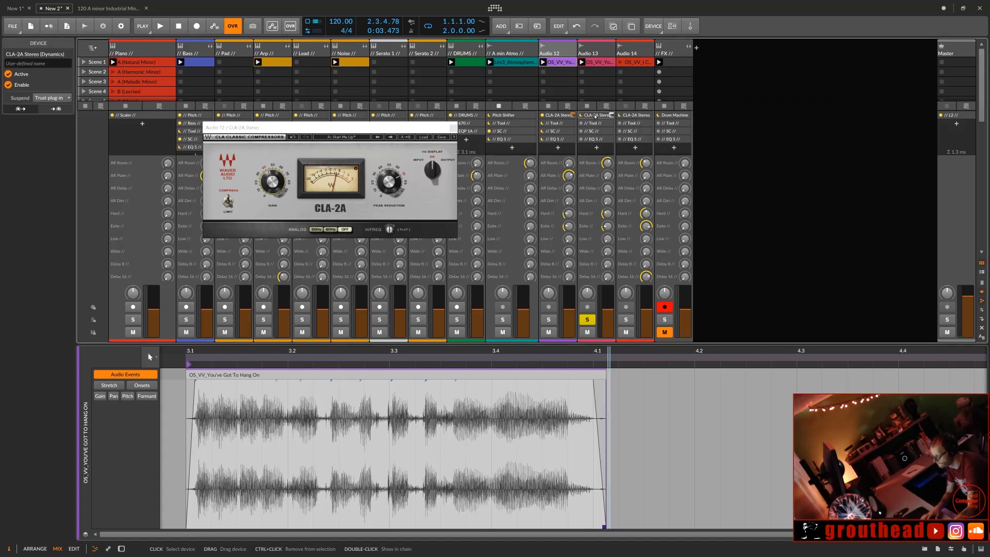
{"action": "key", "text": "Delete"}
{"action": "left_click", "coordinate": [636, 115]}
{"action": "key", "text": "Delete"}
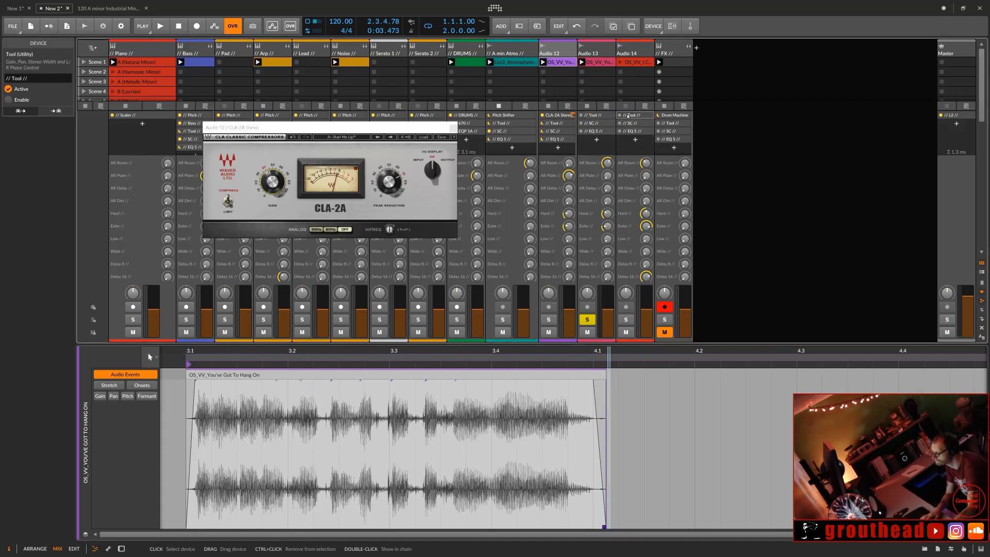
Step: Remove the remaining Tool, SC and EQ 5 devices from Audio 13 and Audio 14
{"action": "left_click", "coordinate": [562, 115]}
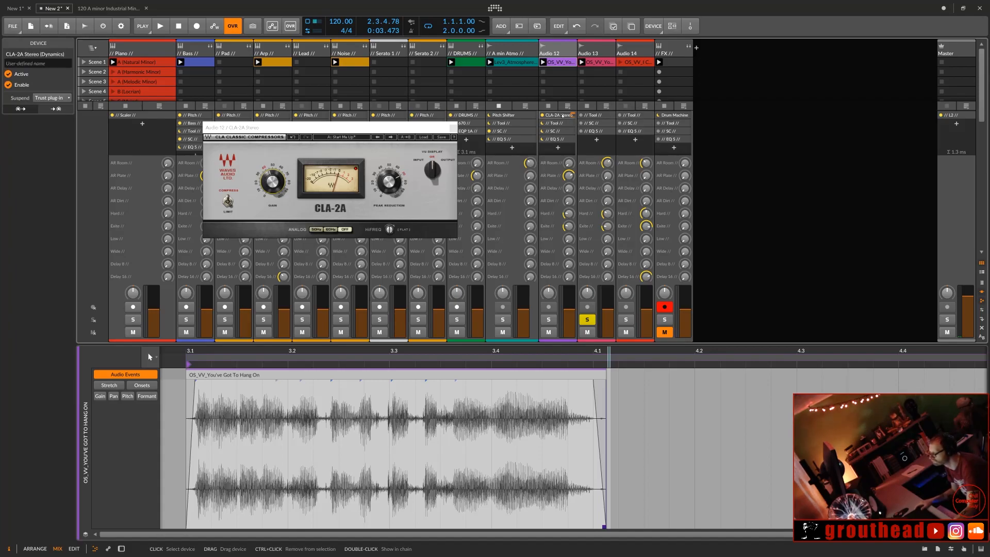
{"action": "left_click", "coordinate": [594, 116]}
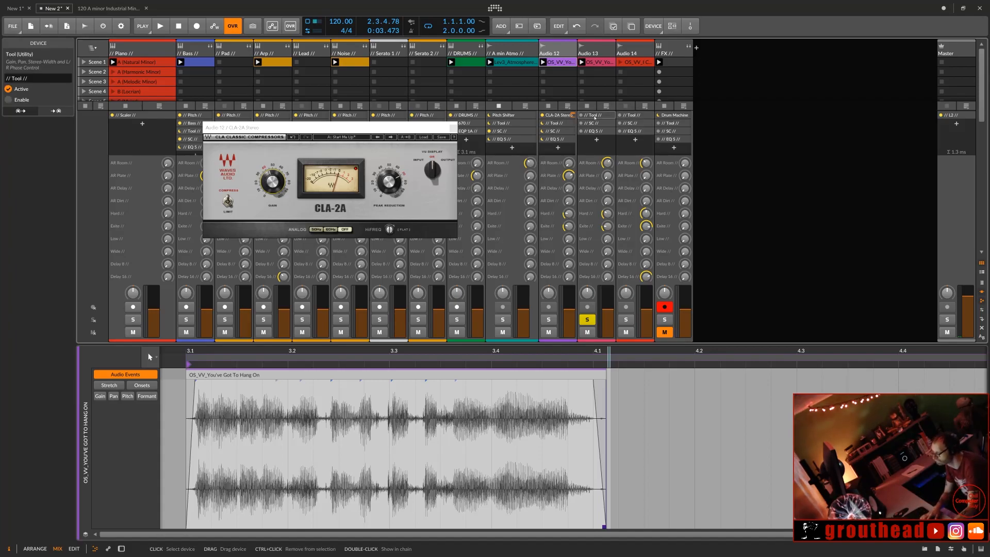
{"action": "key", "text": "Delete"}
{"action": "left_click", "coordinate": [630, 115]}
{"action": "key", "text": "Delete"}
{"action": "key", "text": "Delete"}
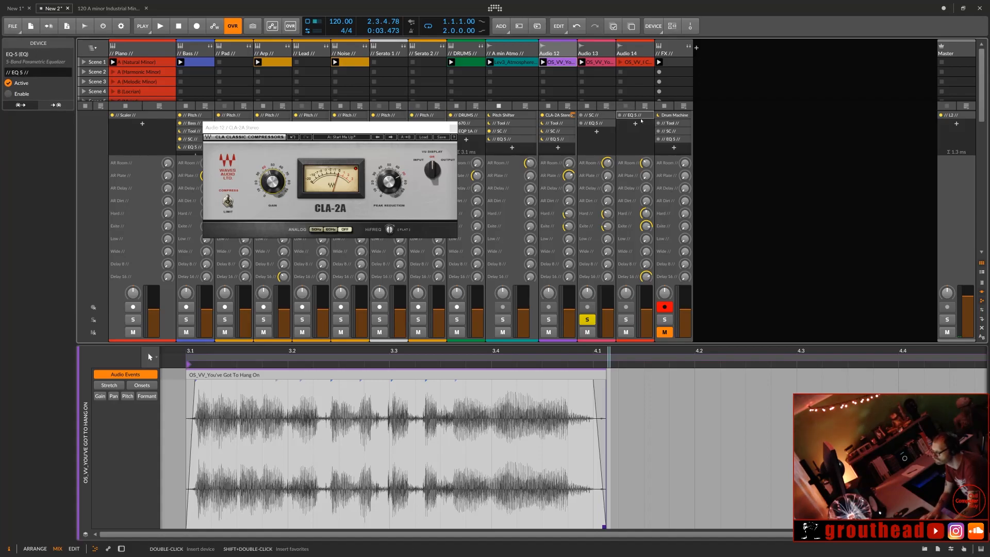
{"action": "key", "text": "Delete"}
{"action": "left_click", "coordinate": [607, 115]}
{"action": "key", "text": "Delete"}
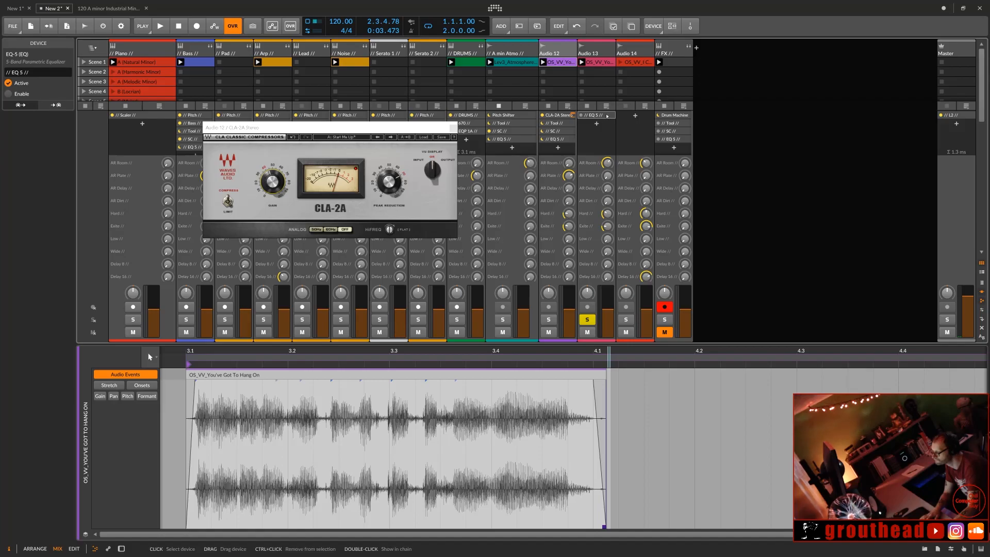
{"action": "key", "text": "Delete"}
Step: Copy Audio 12's chain of CLA-2A, Tool, SC and EQ 5 to Audio 13 and Audio 14, and unsolo Audio 13
{"action": "left_click", "coordinate": [560, 116]}
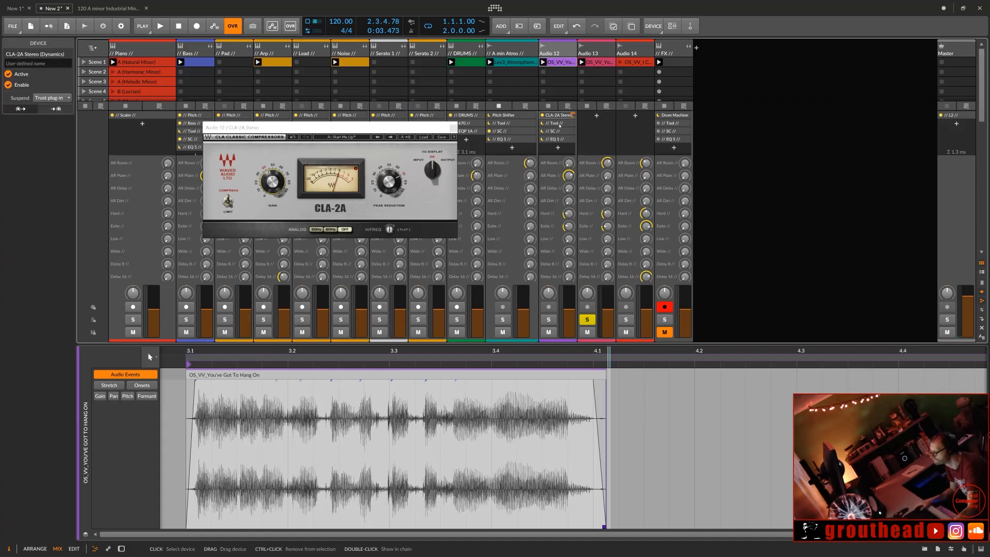
{"action": "left_click", "coordinate": [560, 140], "text": "shift"}
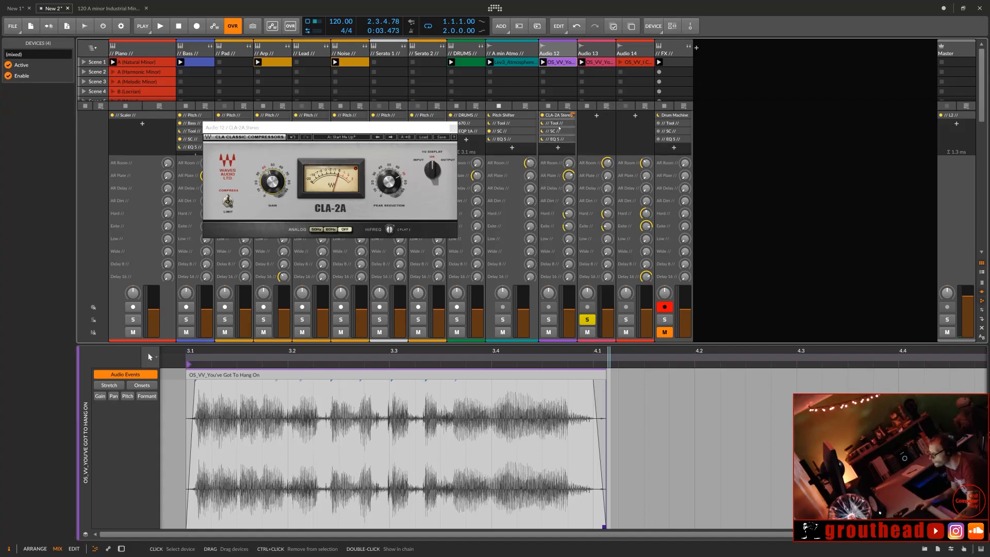
{"action": "left_click_drag", "start_coordinate": [596, 116], "coordinate": [625, 115]}
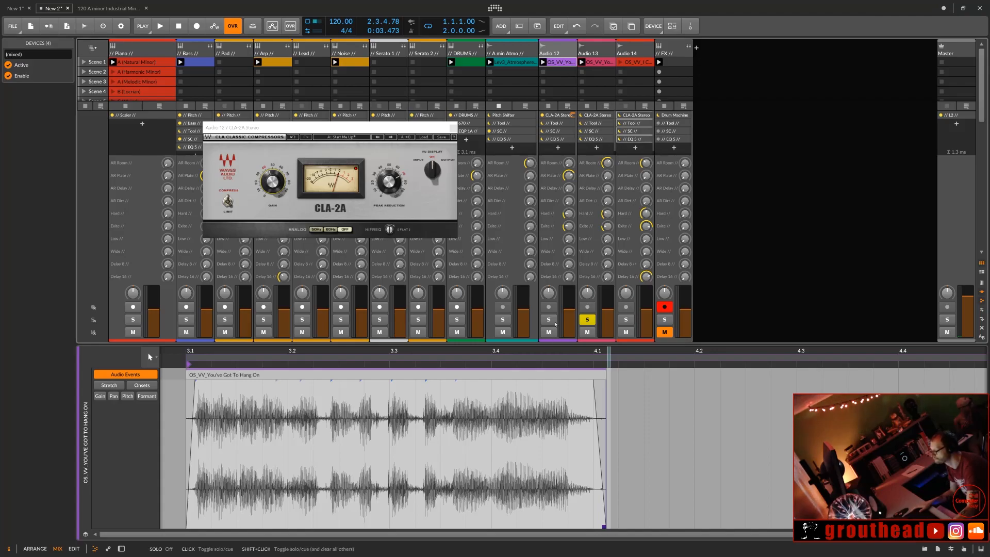
{"action": "left_click", "coordinate": [588, 320]}
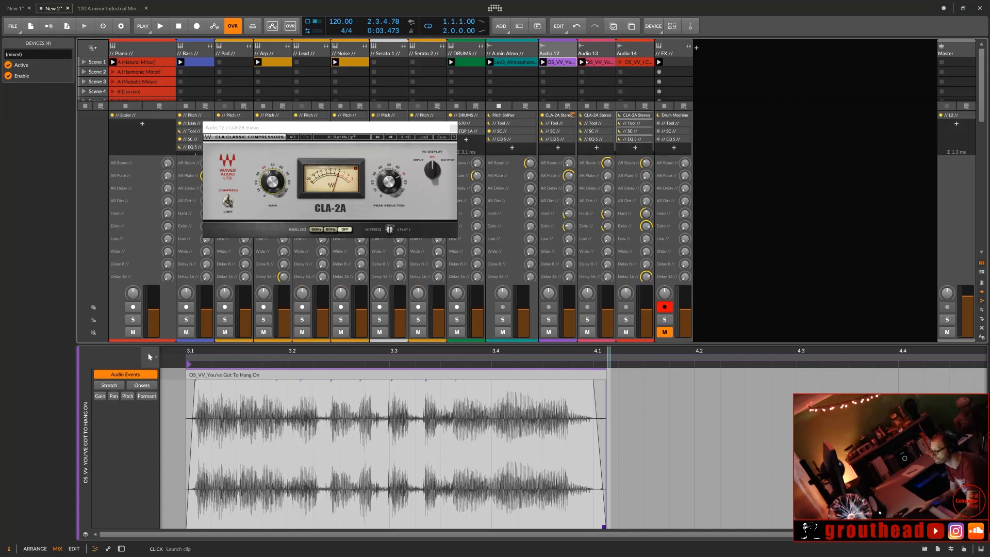
Step: Select the time range 1.1.1.00 to 3.1.1.00 in the Audio 13 vocal clip and launch the clip
{"action": "left_click", "coordinate": [599, 63]}
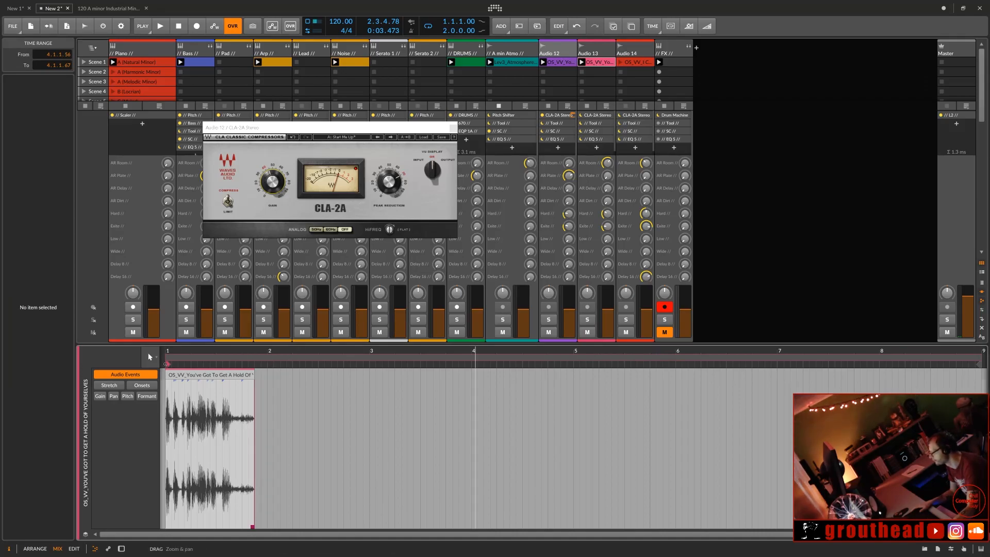
{"action": "left_click", "coordinate": [149, 357]}
{"action": "left_click", "coordinate": [139, 385]}
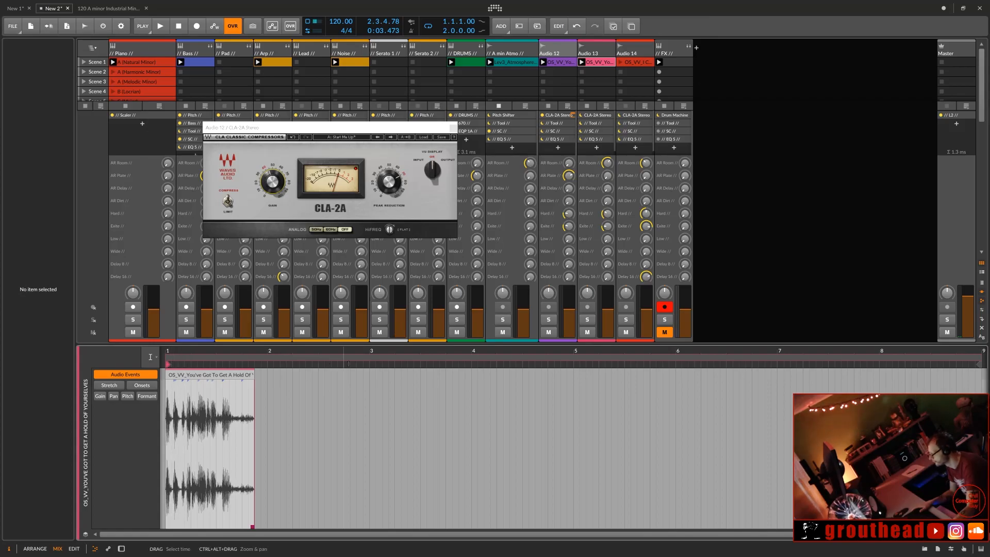
{"action": "left_click_drag", "start_coordinate": [368, 367], "coordinate": [170, 396]}
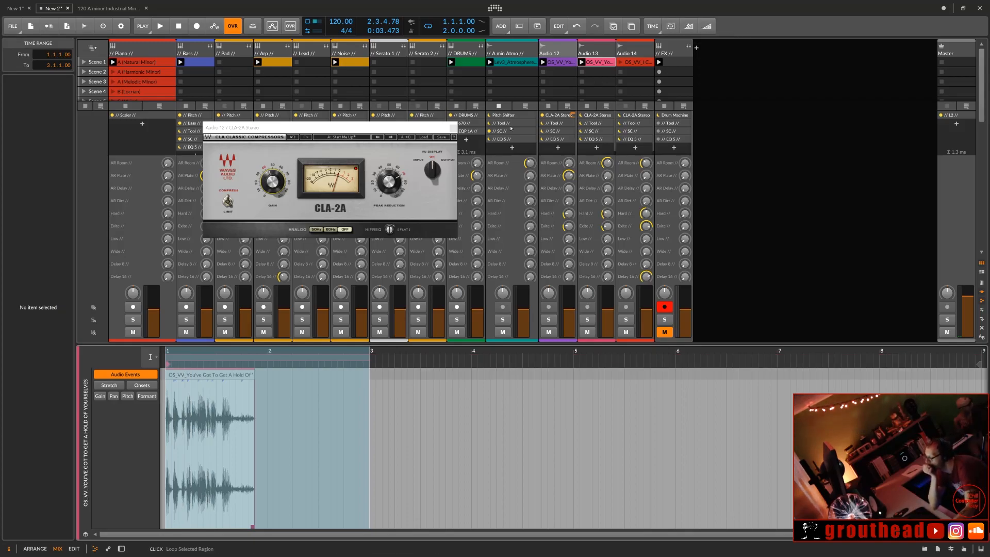
{"action": "left_click", "coordinate": [582, 63]}
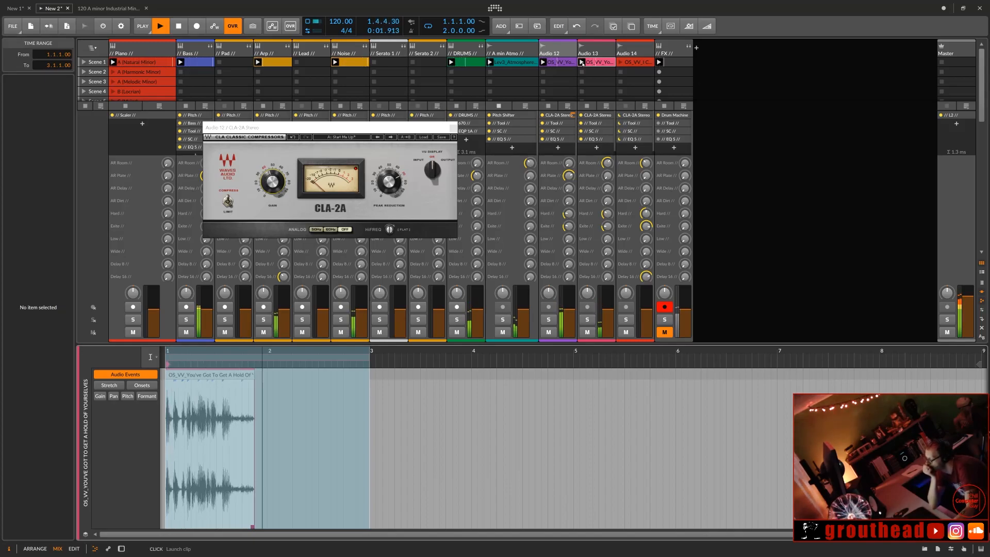
Step: Mute Audio 12 and rebalance Audio 13's sends: reset AR Room, raise AR Plate and set Hard to about -34 dB
{"action": "left_click", "coordinate": [549, 333]}
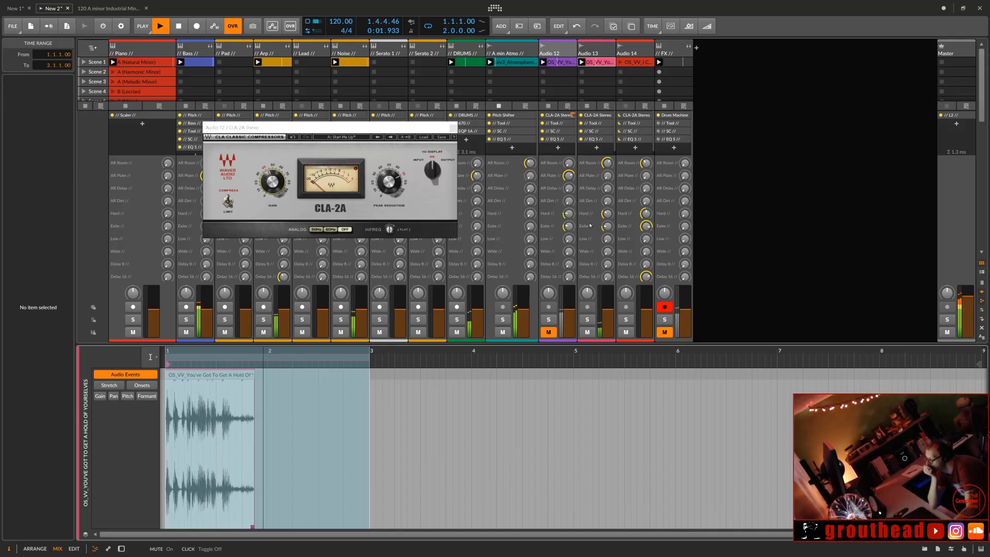
{"action": "double_click", "coordinate": [608, 163]}
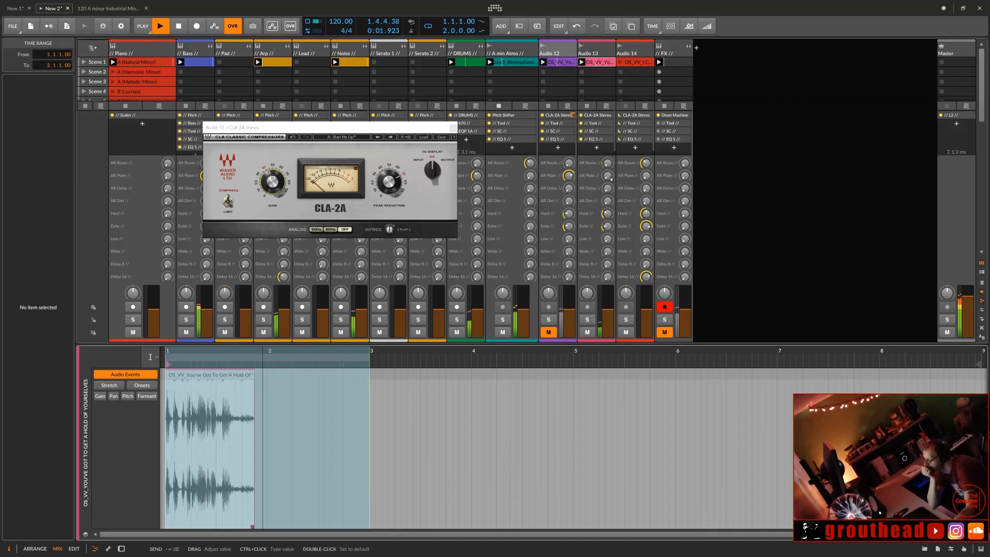
{"action": "left_click_drag", "start_coordinate": [607, 176], "coordinate": [607, 140]}
{"action": "left_click_drag", "start_coordinate": [607, 213], "coordinate": [607, 231]}
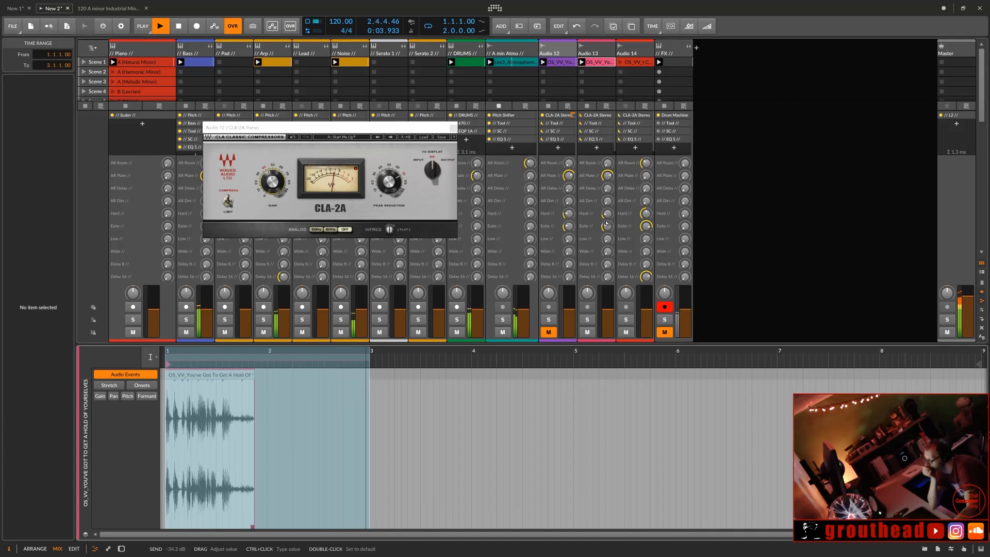
{"action": "left_click_drag", "start_coordinate": [609, 209], "coordinate": [611, 210]}
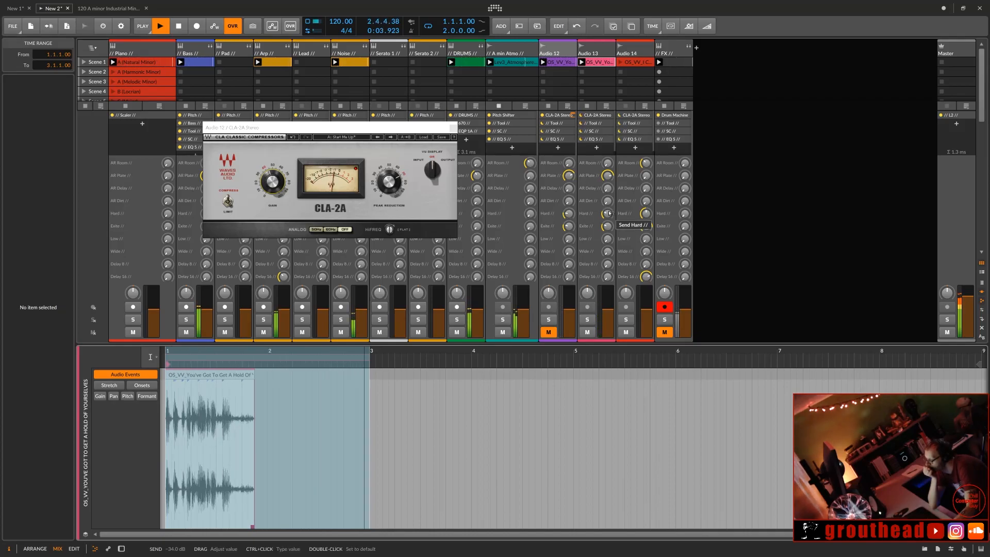
Step: Widen the mixer tracks and replace Audio 12's open CLA-2A window with the one for Audio 13
{"action": "left_click", "coordinate": [603, 117]}
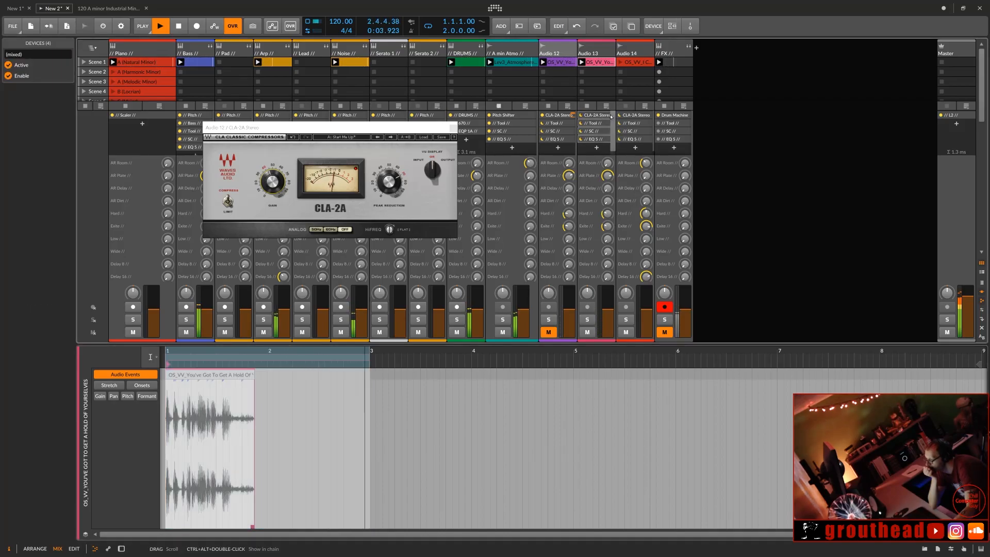
{"action": "left_click", "coordinate": [569, 116]}
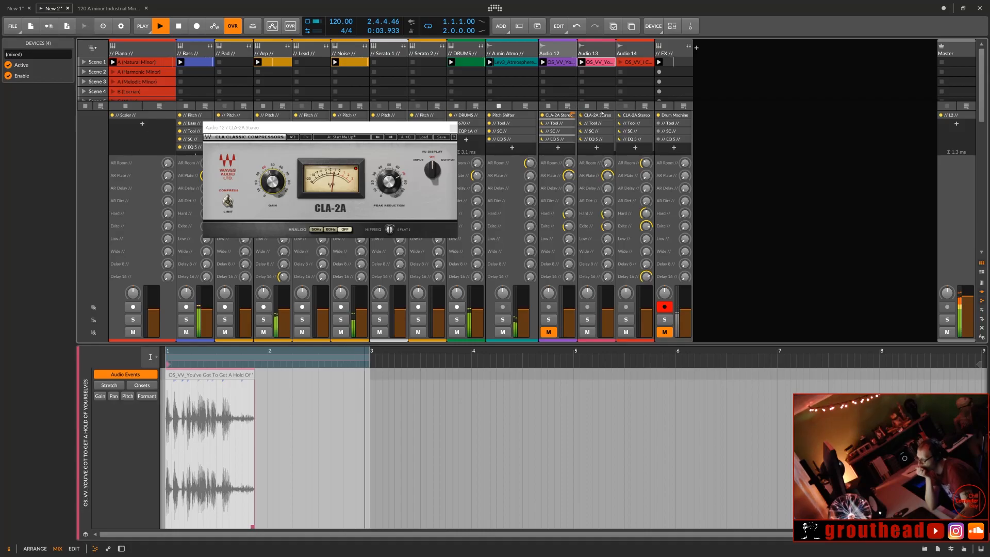
{"action": "left_click", "coordinate": [614, 117]}
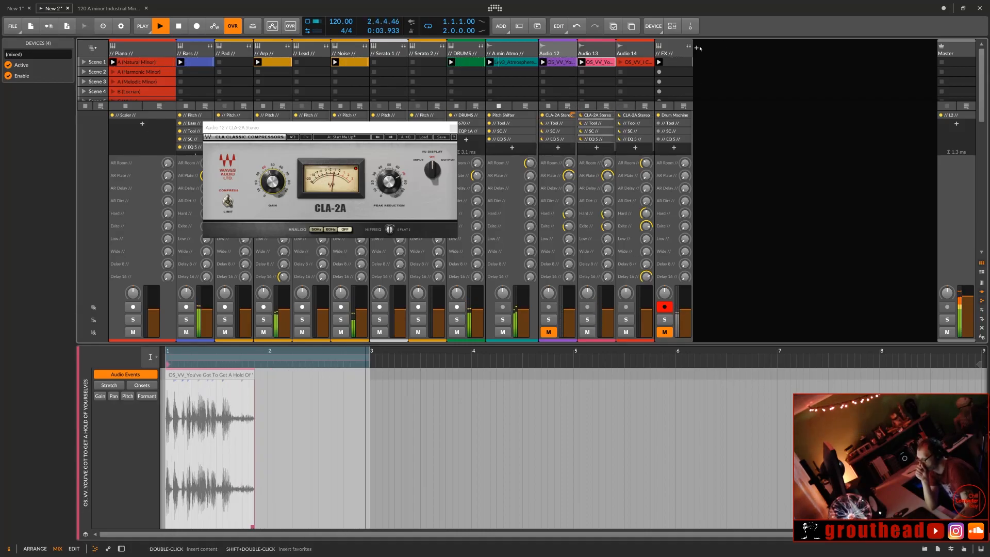
{"action": "mouse_move", "coordinate": [691, 51]}
{"action": "left_mouse_down"}
{"action": "mouse_move", "coordinate": [739, 56]}
{"action": "mouse_move", "coordinate": [693, 56]}
{"action": "left_mouse_up"}
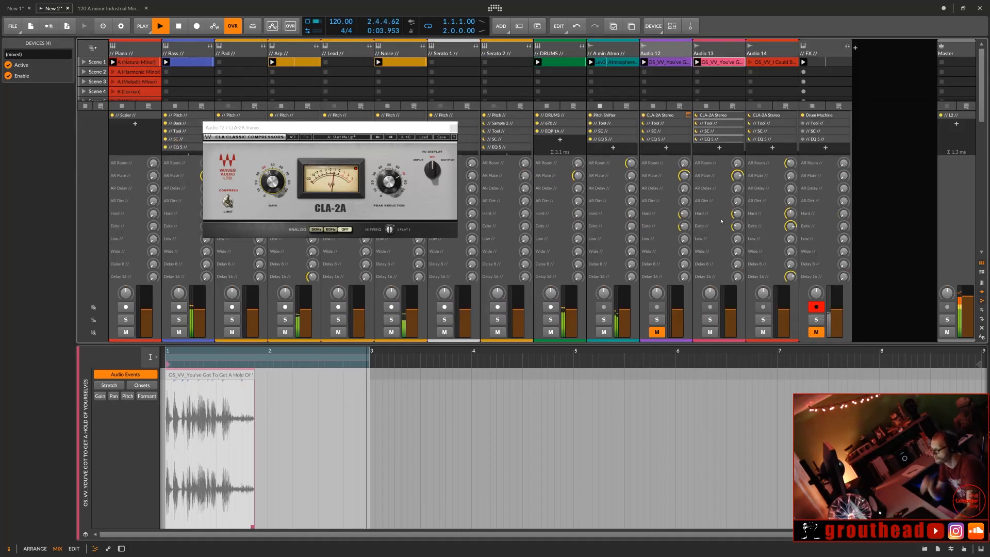
{"action": "left_click", "coordinate": [688, 115]}
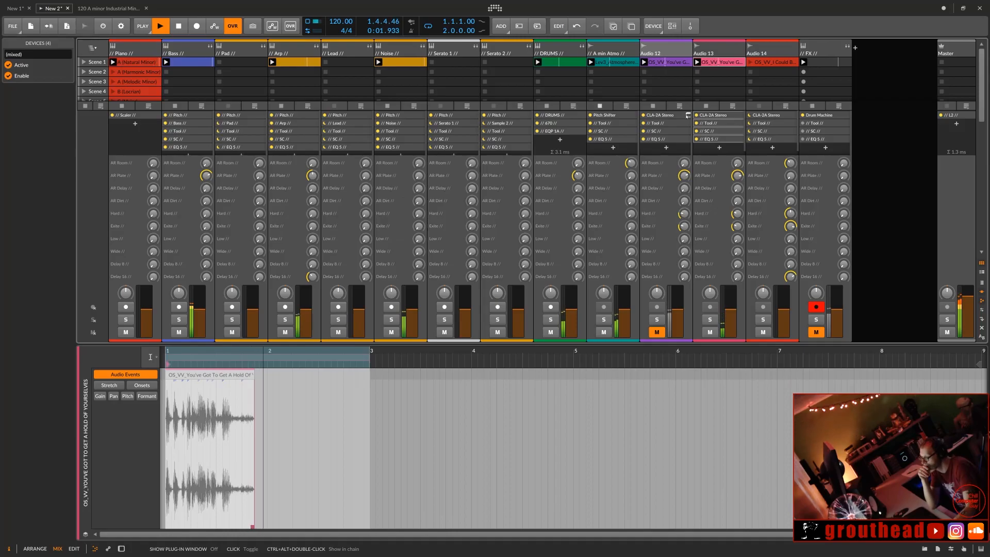
{"action": "left_click", "coordinate": [741, 115]}
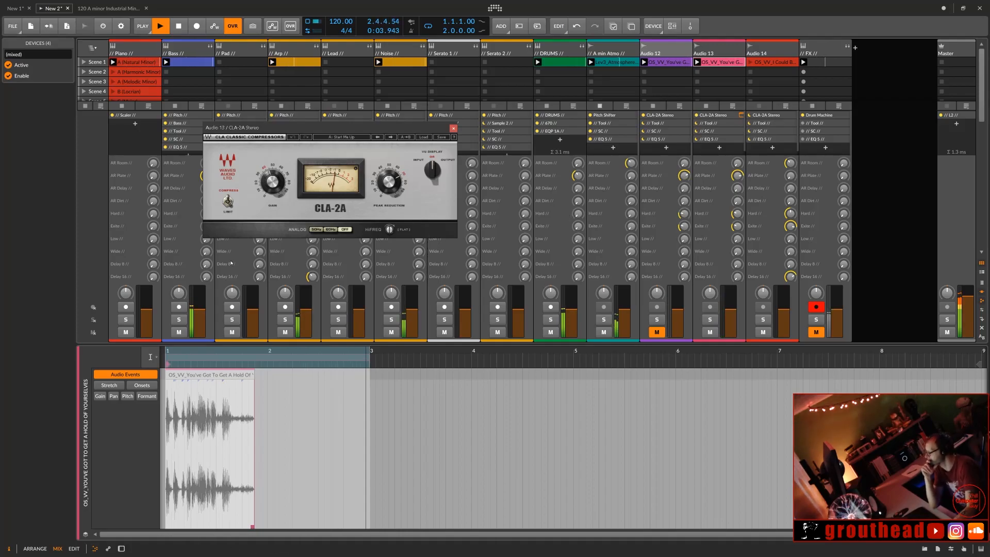
Step: Fine-tune Audio 13's CLA-2A gain, Hard send (about -38 dB) and AR Plate send, and mute the track with playback stopped
{"action": "left_click_drag", "start_coordinate": [270, 188], "coordinate": [270, 183]}
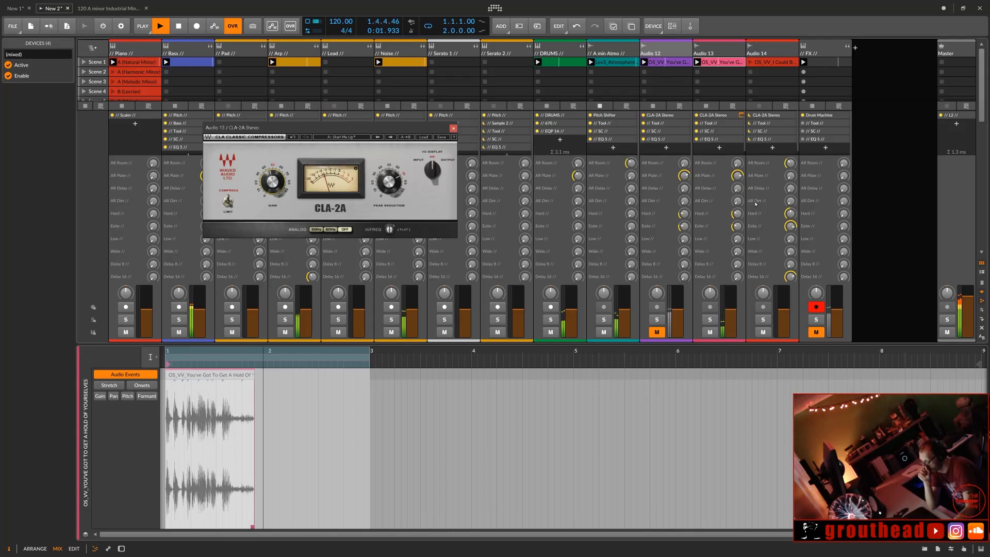
{"action": "left_click", "coordinate": [736, 214]}
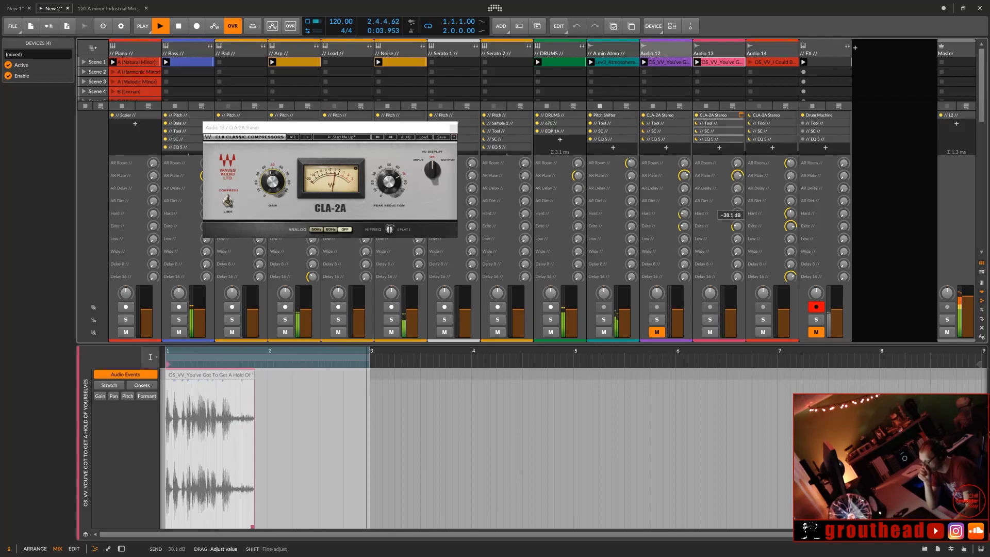
{"action": "left_click_drag", "start_coordinate": [736, 214], "coordinate": [737, 222]}
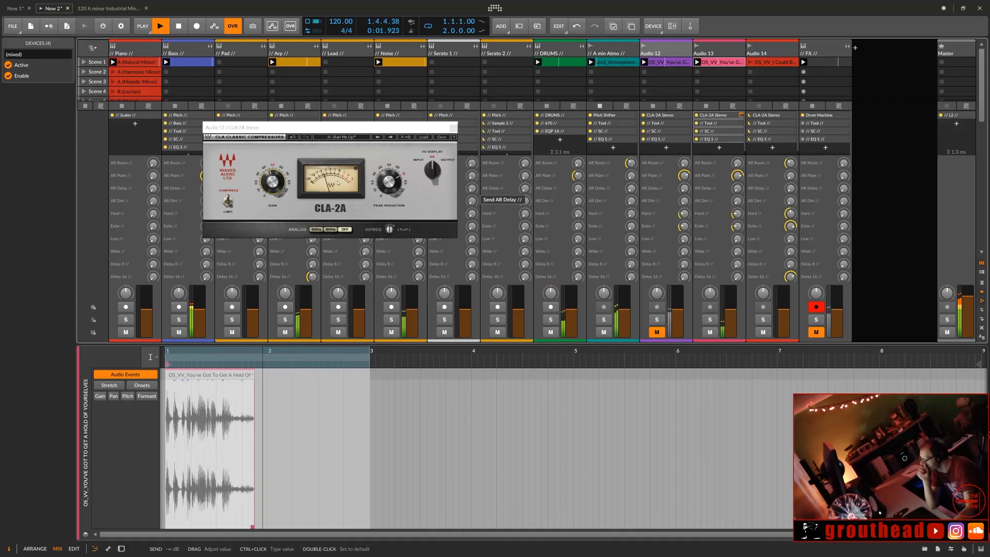
{"action": "left_click_drag", "start_coordinate": [736, 163], "coordinate": [740, 173]}
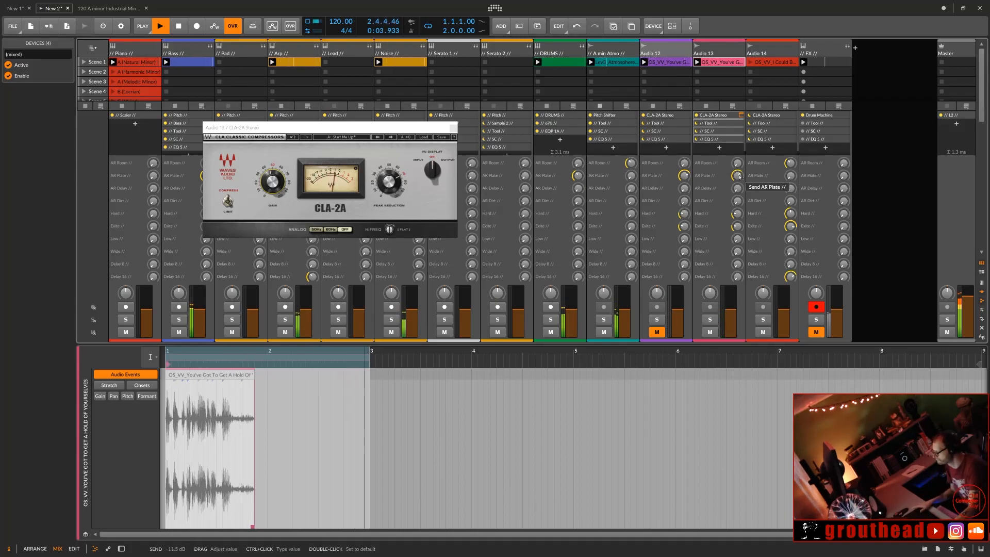
{"action": "left_click_drag", "start_coordinate": [739, 177], "coordinate": [740, 176]}
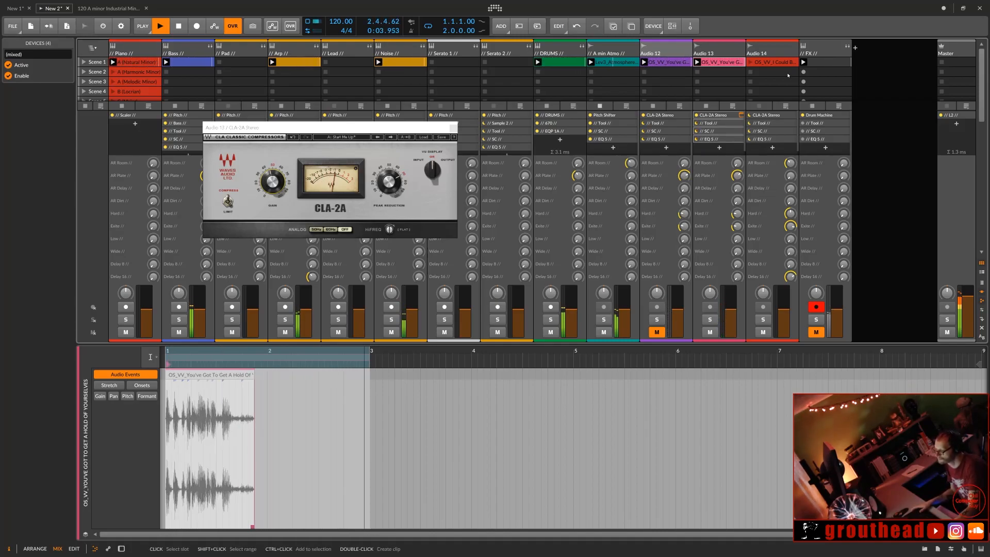
{"action": "key", "text": "space"}
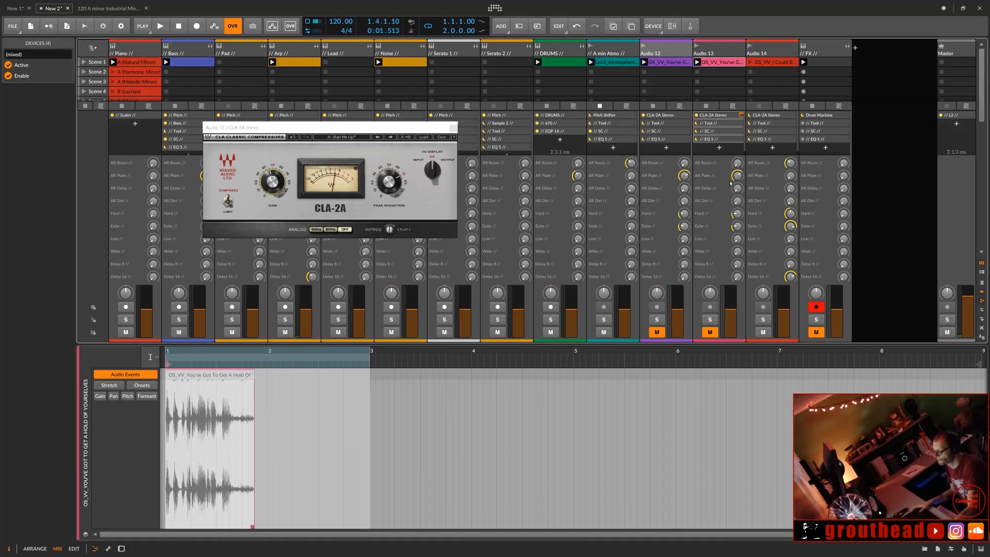
Step: Loop the range 4.1.1.00 to 6.1.1.00 in the Audio 14 vocal clip and launch the clip
{"action": "left_click", "coordinate": [777, 64]}
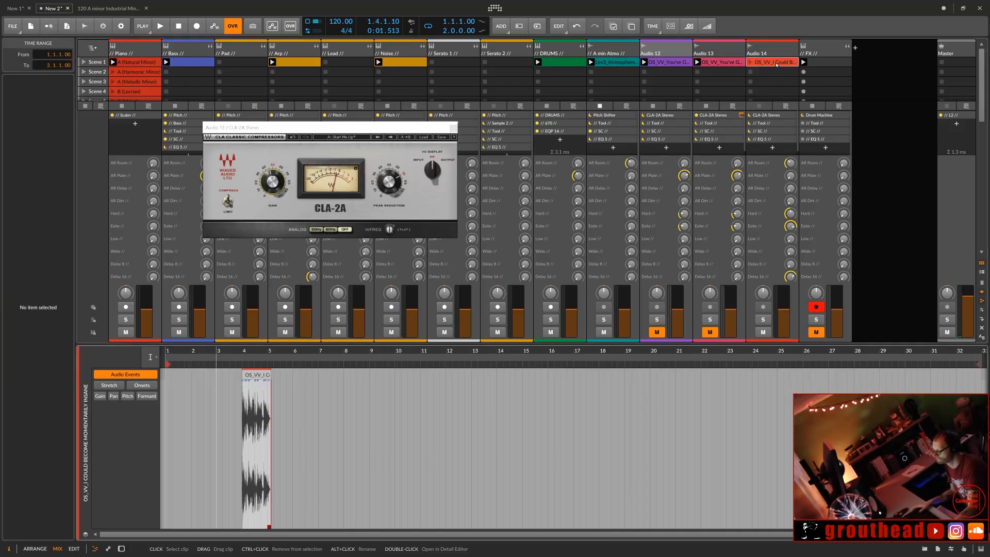
{"action": "left_click_drag", "start_coordinate": [241, 365], "coordinate": [277, 367]}
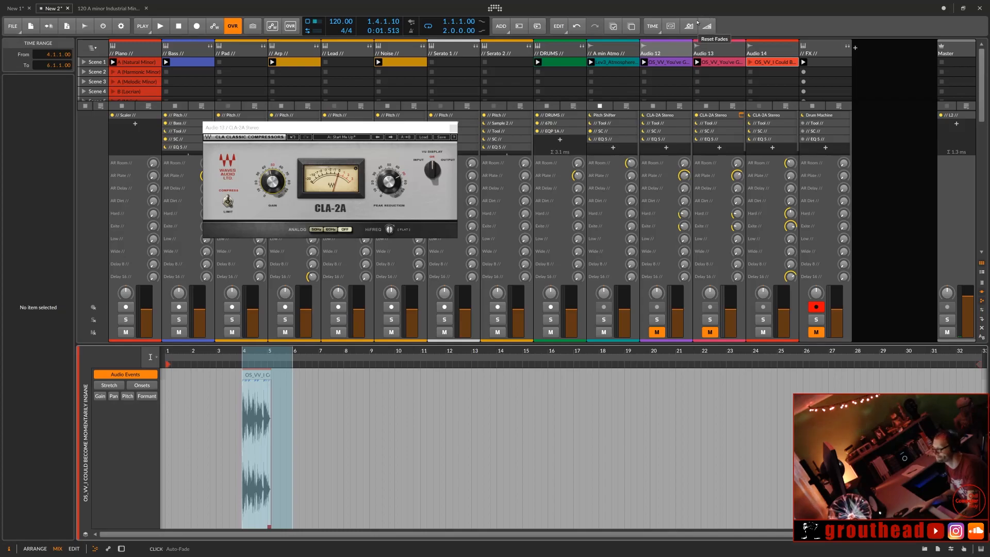
{"action": "left_click", "coordinate": [671, 26]}
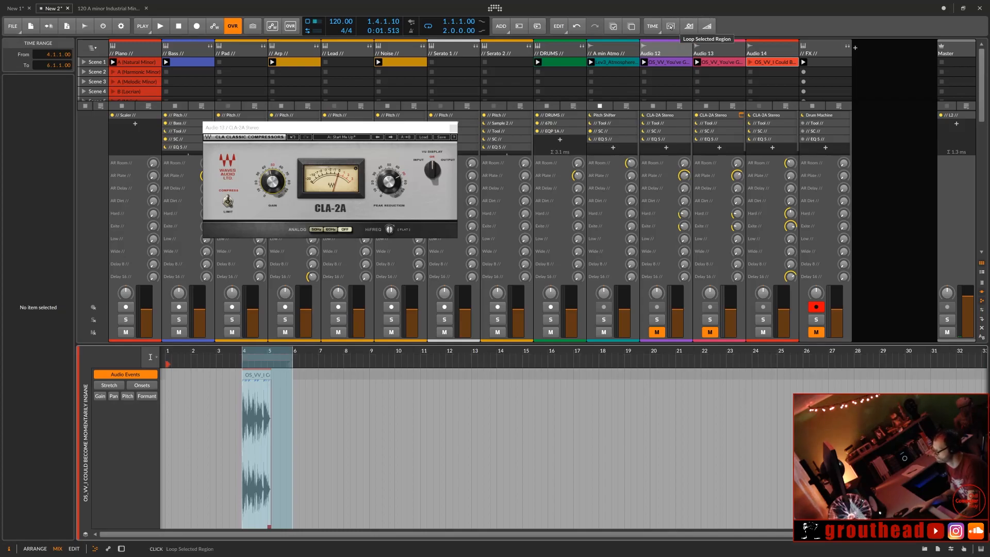
{"action": "left_click", "coordinate": [752, 63]}
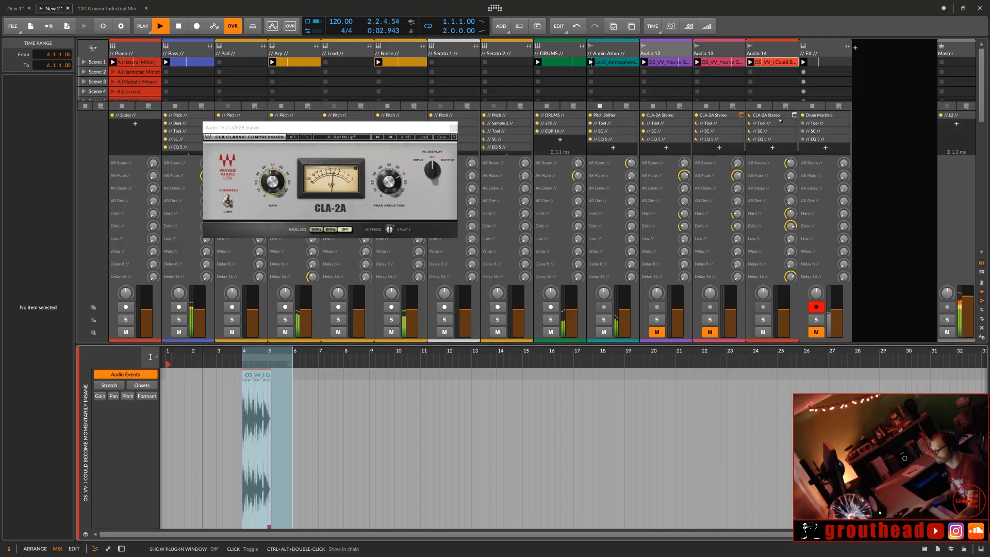
Step: Replace Audio 13's open CLA-2A window with the one for Audio 14
{"action": "left_click", "coordinate": [741, 115]}
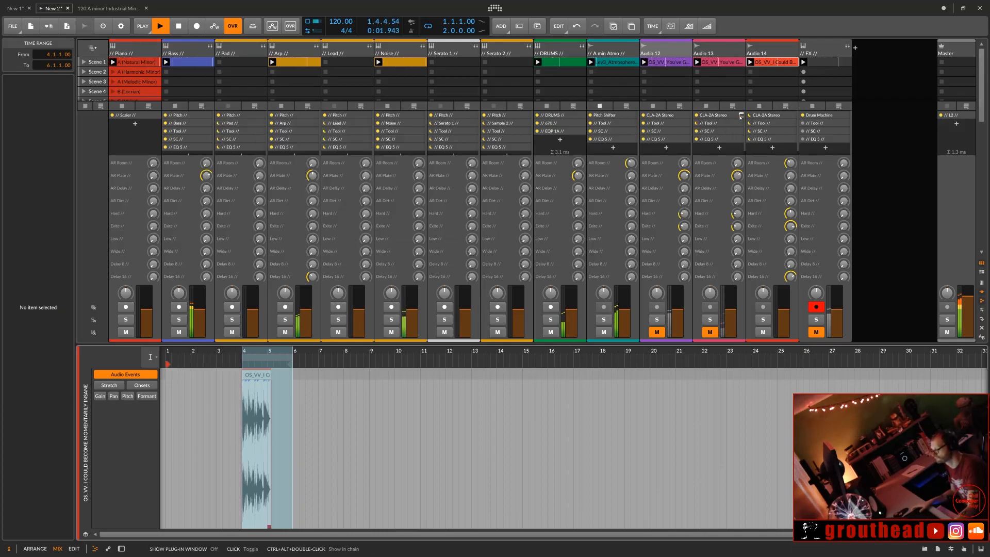
{"action": "left_click", "coordinate": [794, 116]}
{"action": "left_click", "coordinate": [794, 115]}
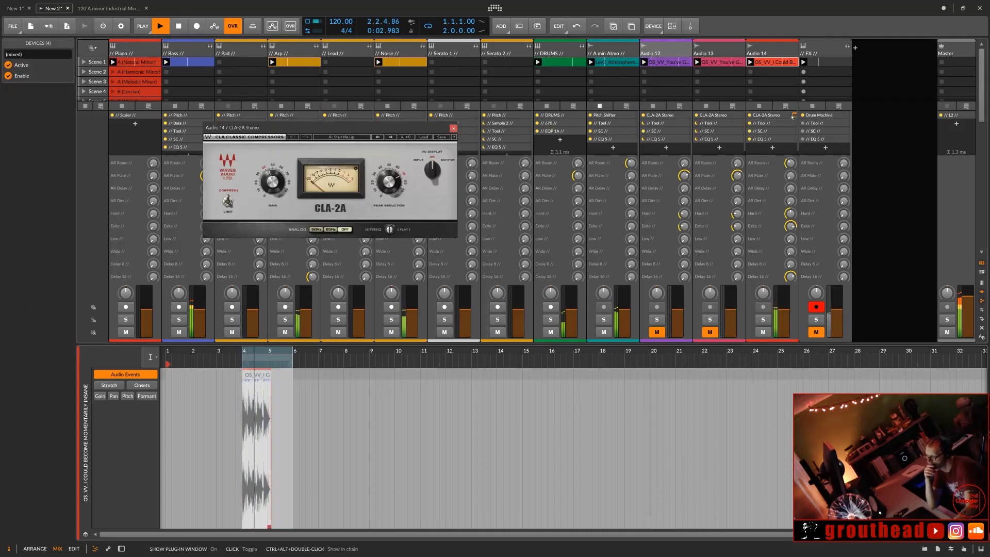
Step: Turn Audio 14's AR Room and Delay 16 sends fully down and adjust its CLA-2A gain
{"action": "left_click", "coordinate": [803, 169]}
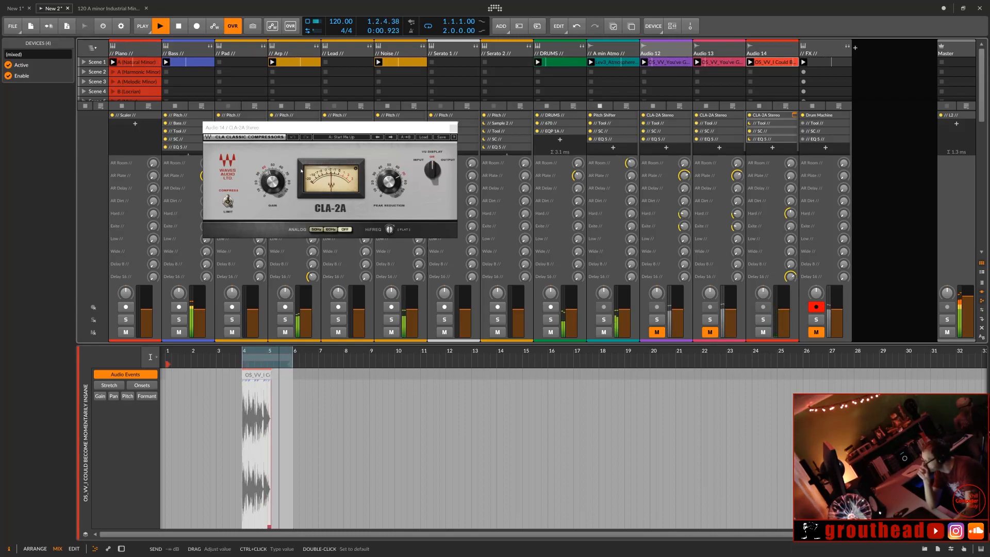
{"action": "left_click", "coordinate": [274, 169]}
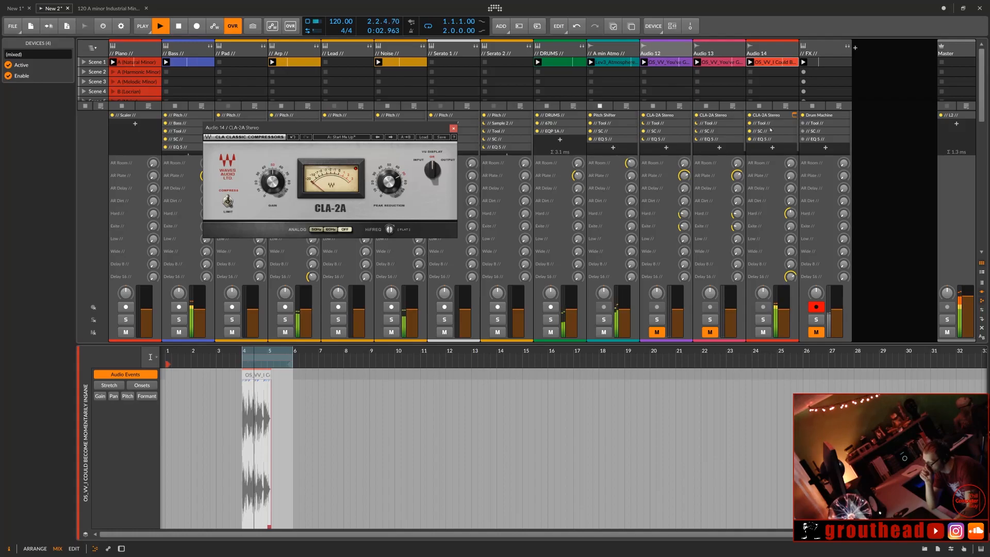
{"action": "left_click", "coordinate": [793, 176]}
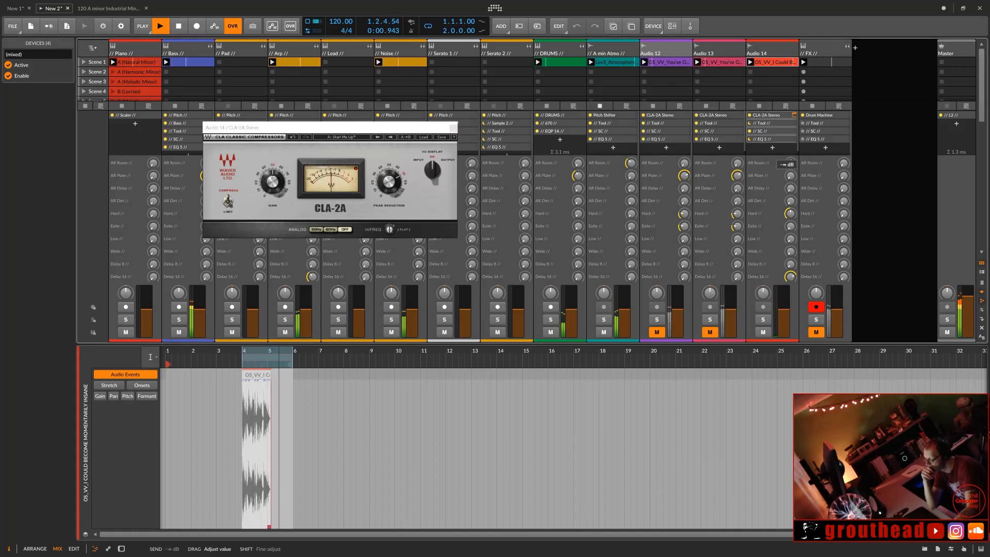
{"action": "left_click_drag", "start_coordinate": [790, 163], "coordinate": [796, 220]}
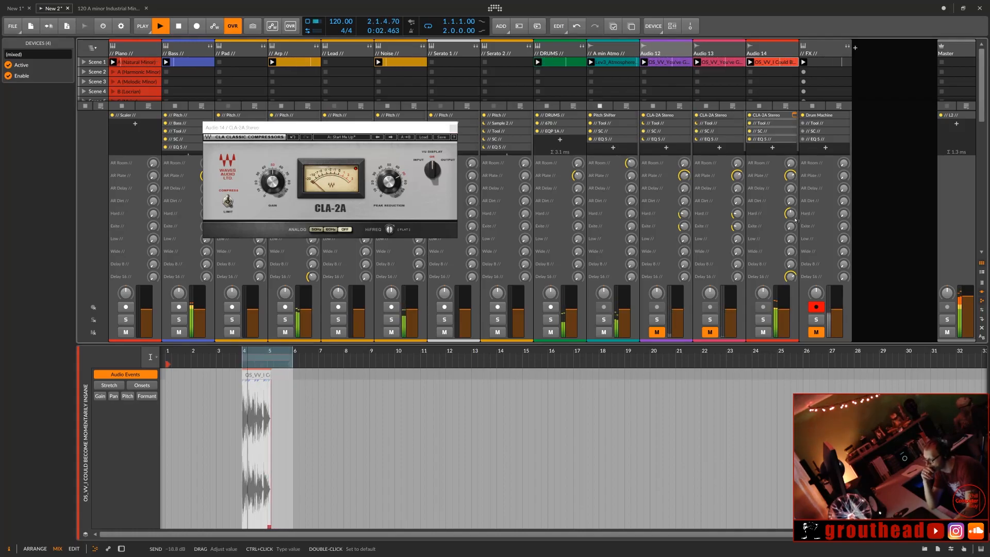
{"action": "double_click", "coordinate": [790, 277]}
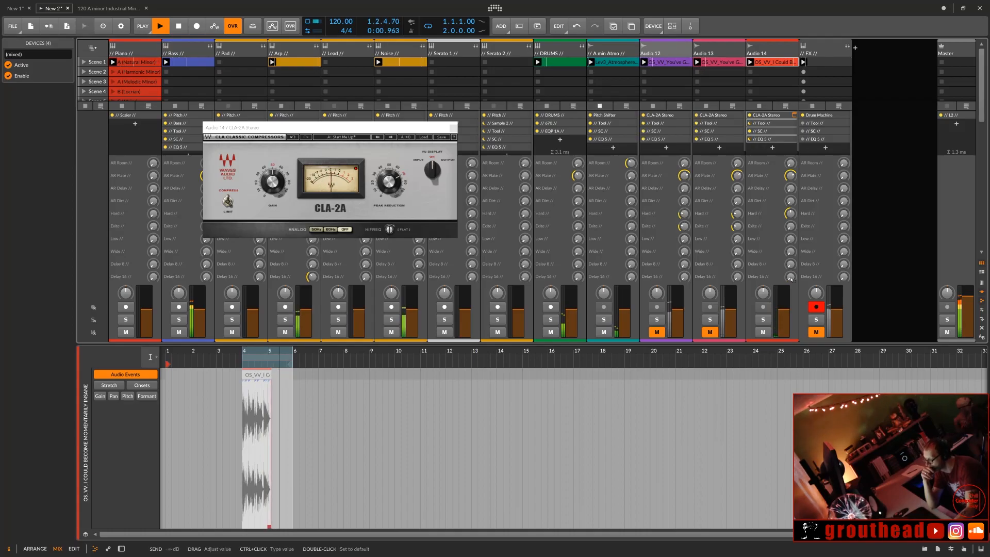
Step: Turn Audio 14's Hard send fully down and fine-tune its AR Plate send and CLA-2A gain
{"action": "left_click_drag", "start_coordinate": [791, 214], "coordinate": [792, 214]}
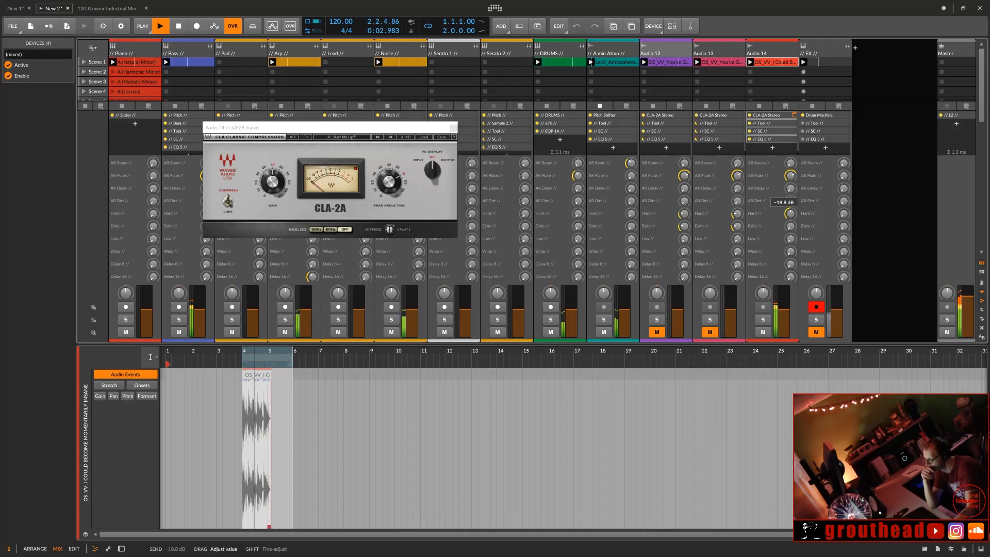
{"action": "left_click_drag", "start_coordinate": [792, 176], "coordinate": [792, 176]}
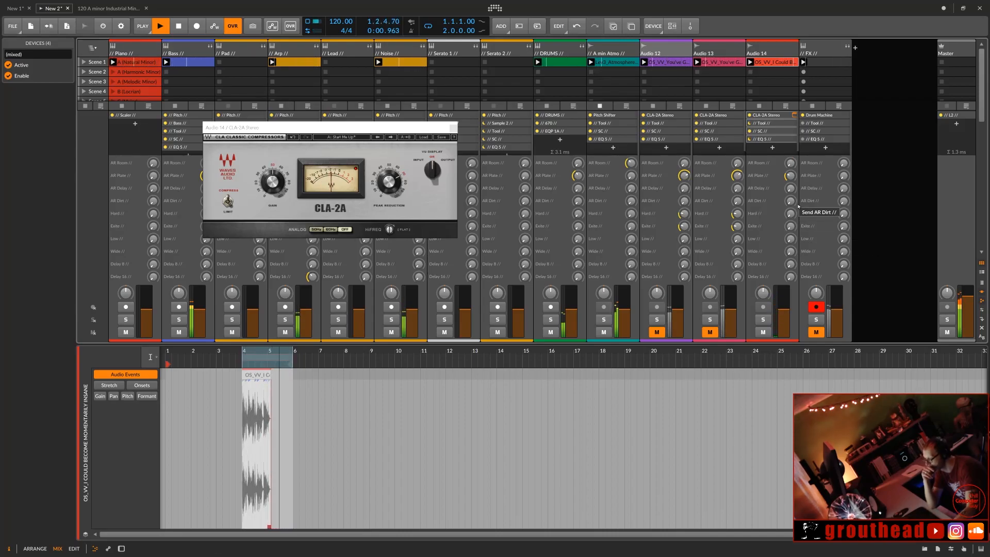
{"action": "left_click_drag", "start_coordinate": [791, 163], "coordinate": [794, 175]}
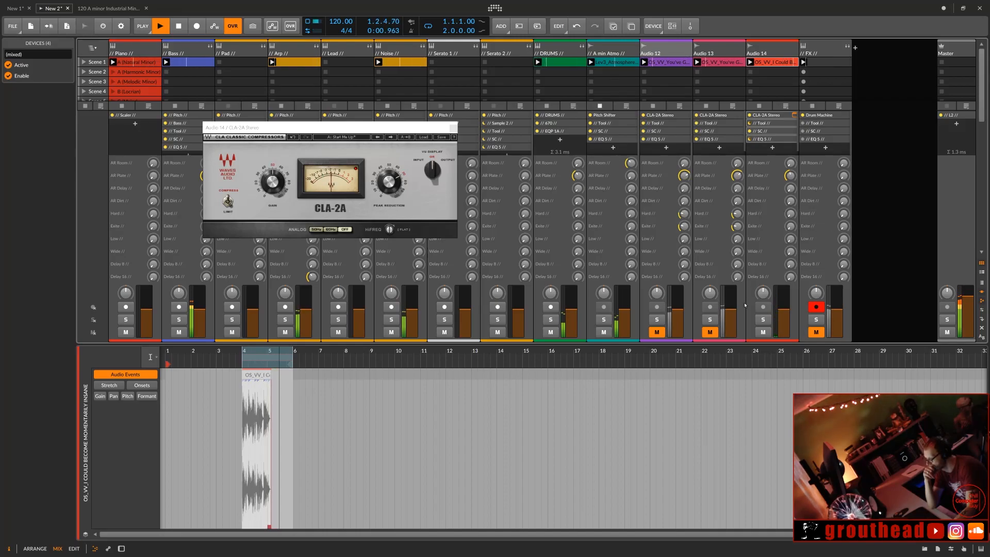
{"action": "left_click", "coordinate": [272, 181]}
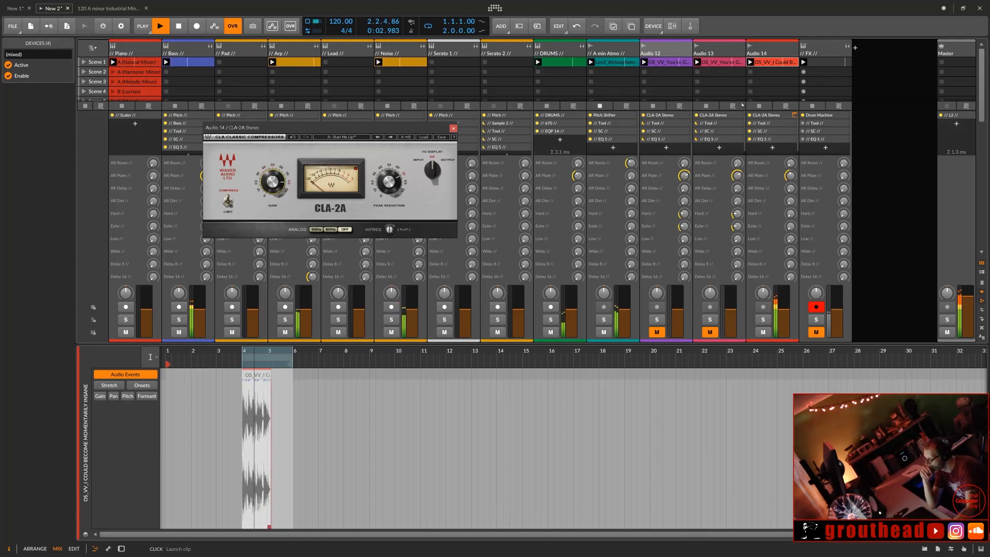
Step: Bring up Audio 14's AR Dirt send, back it off from 0.0 dB and readjust the CLA-2A gain
{"action": "left_click", "coordinate": [791, 201]}
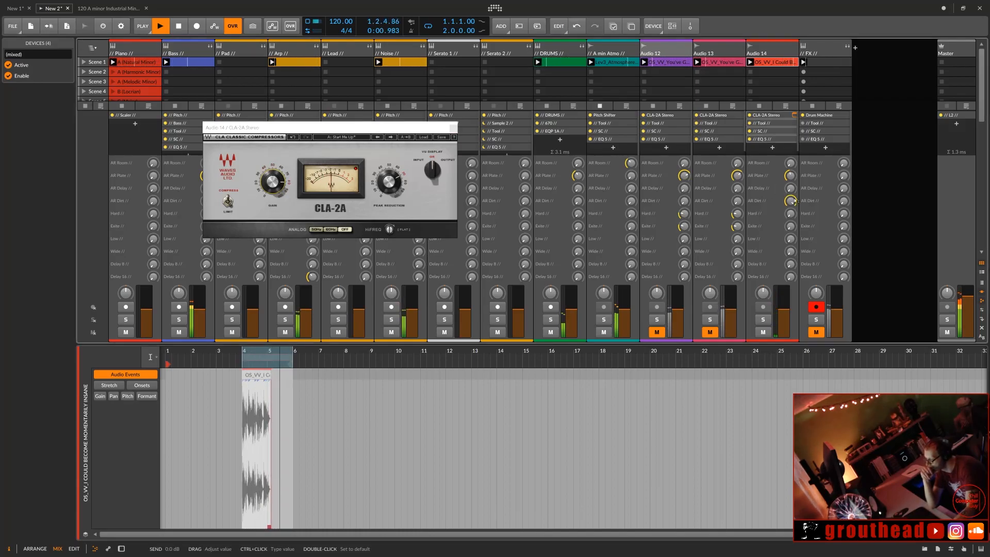
{"action": "left_click_drag", "start_coordinate": [790, 202], "coordinate": [790, 218]}
{"action": "left_click", "coordinate": [273, 181]}
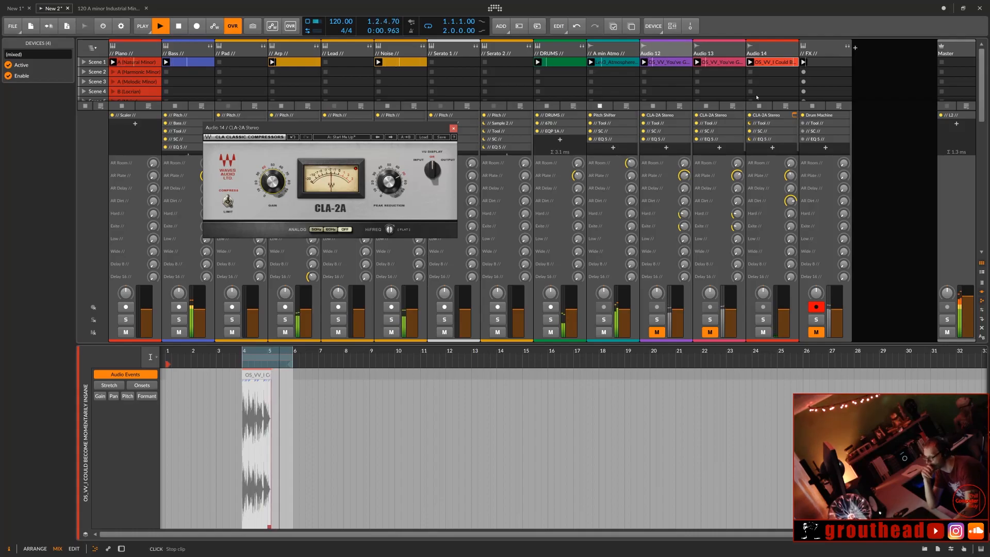
Step: Show the sample browser and audition several vintage vocal samples from the Reefer Madness folder
{"action": "left_click", "coordinate": [772, 63]}
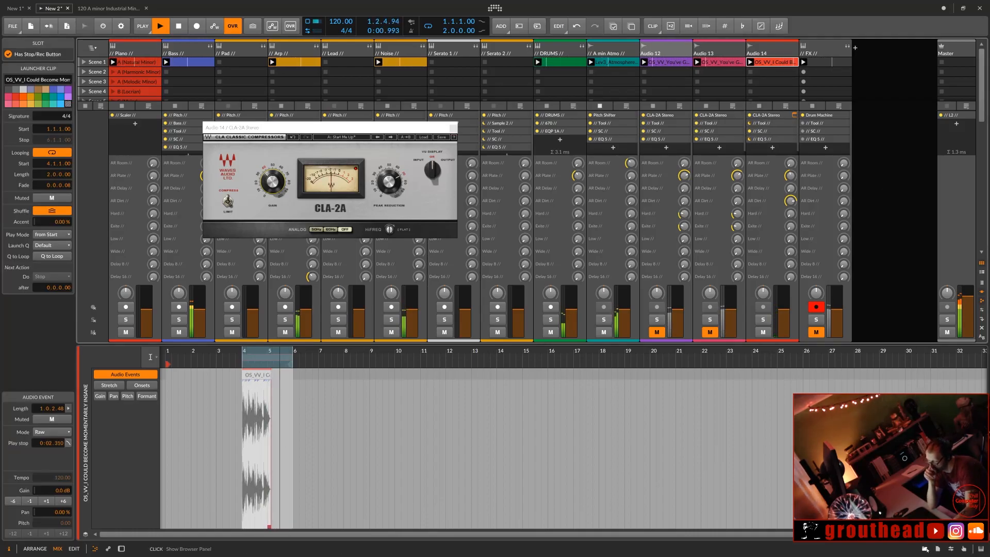
{"action": "left_click", "coordinate": [926, 550]}
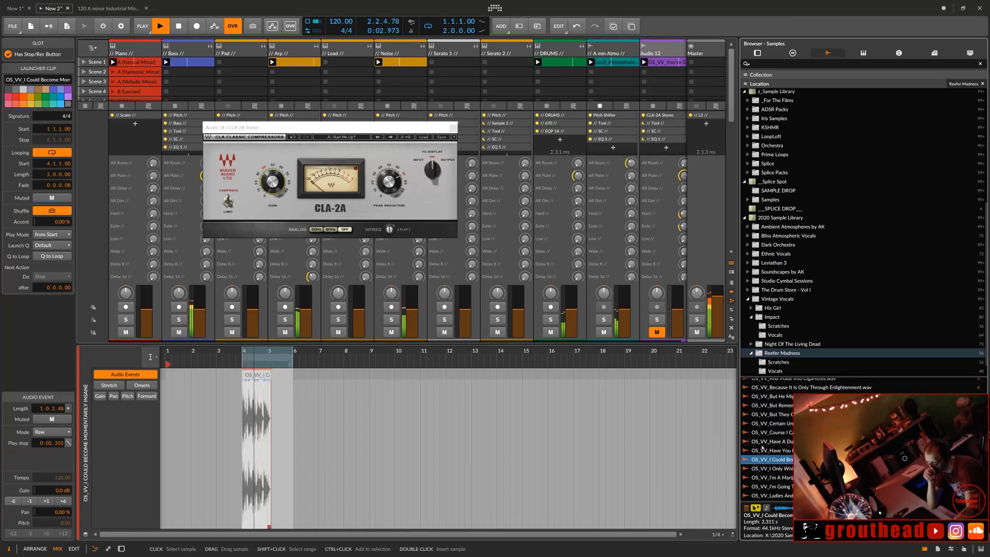
{"action": "left_click", "coordinate": [793, 477]}
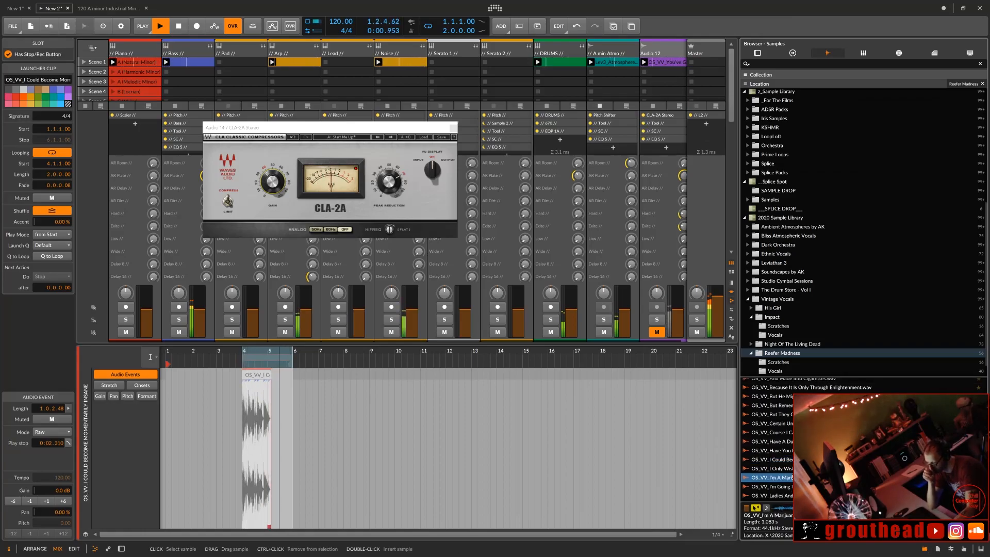
{"action": "scroll", "coordinate": [793, 477], "scroll_direction": "down", "scroll_amount": 4}
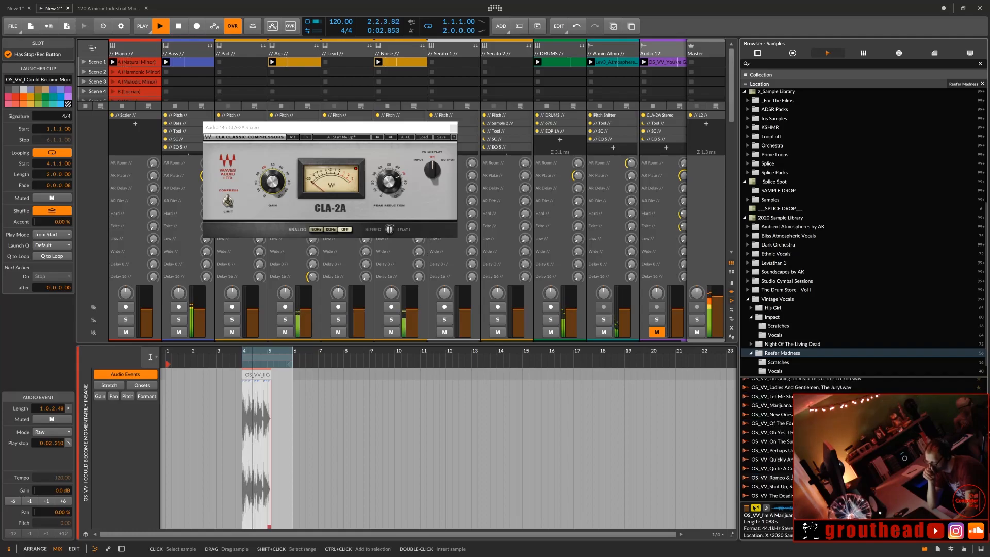
{"action": "left_click", "coordinate": [792, 477]}
{"action": "scroll", "coordinate": [793, 477], "scroll_direction": "down", "scroll_amount": 1}
{"action": "scroll", "coordinate": [793, 477], "scroll_direction": "down", "scroll_amount": 1}
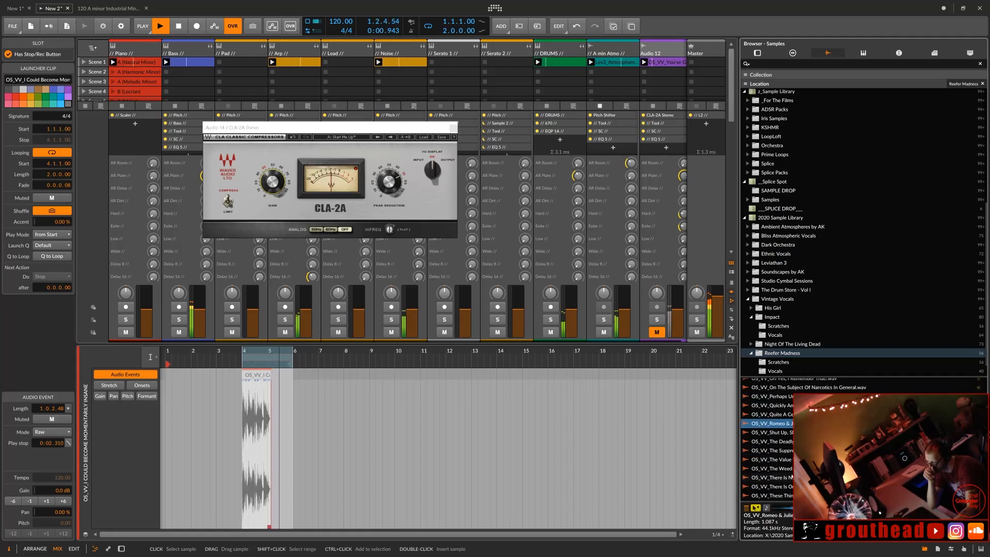
{"action": "left_click", "coordinate": [792, 477]}
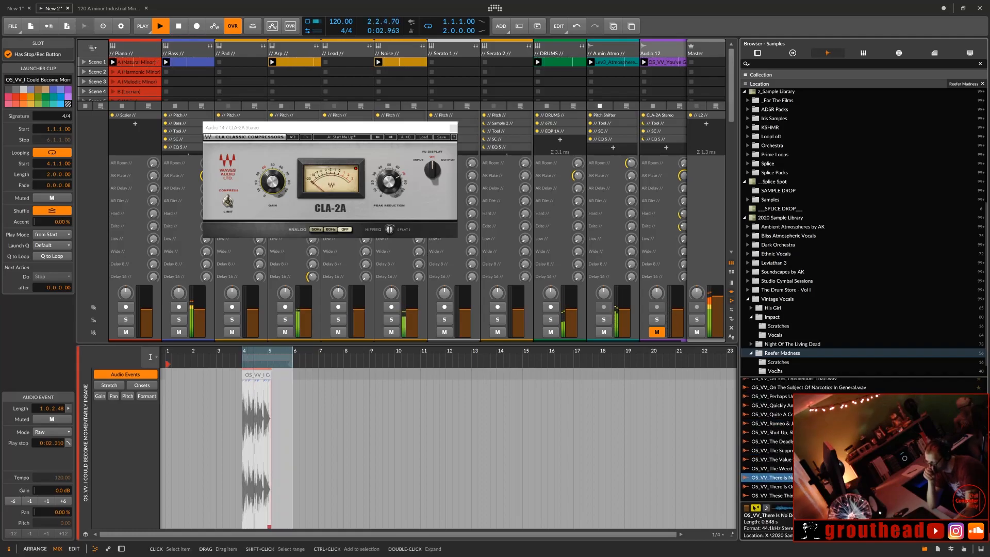
Step: Open the Impact Vocals folder, audition "Perhaps I Should Have Been Listening" and enlarge the browser's file list
{"action": "left_click_drag", "start_coordinate": [780, 386], "coordinate": [780, 461]}
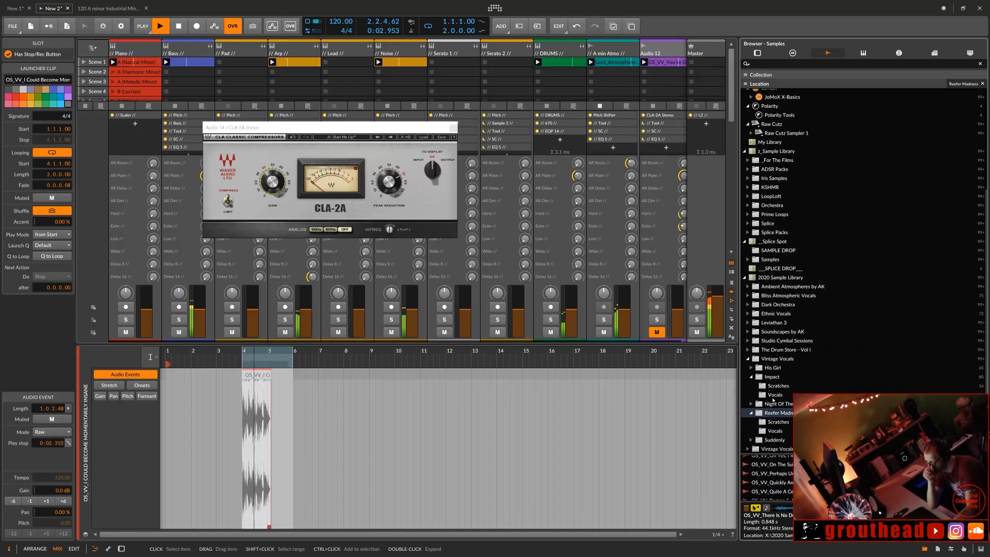
{"action": "left_click", "coordinate": [774, 395]}
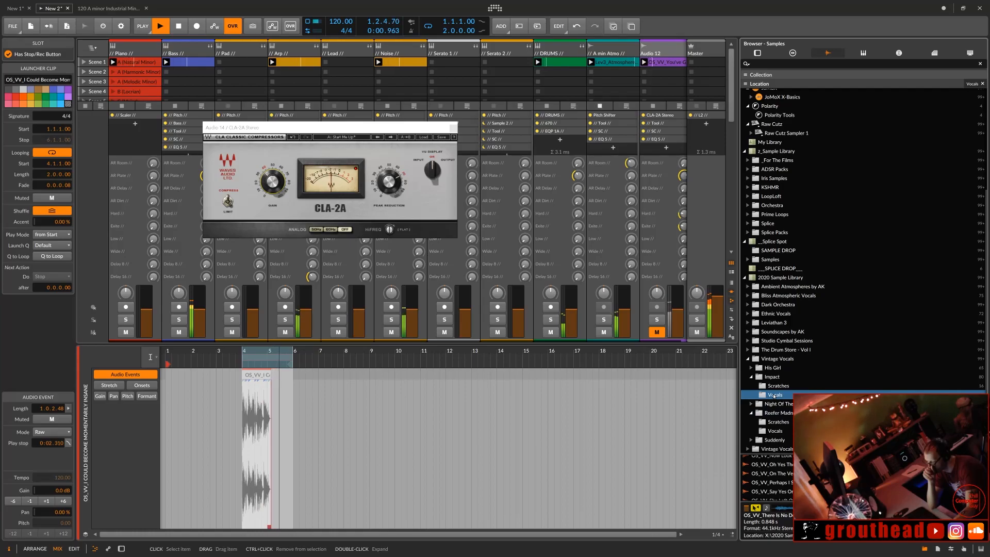
{"action": "left_click", "coordinate": [788, 484]}
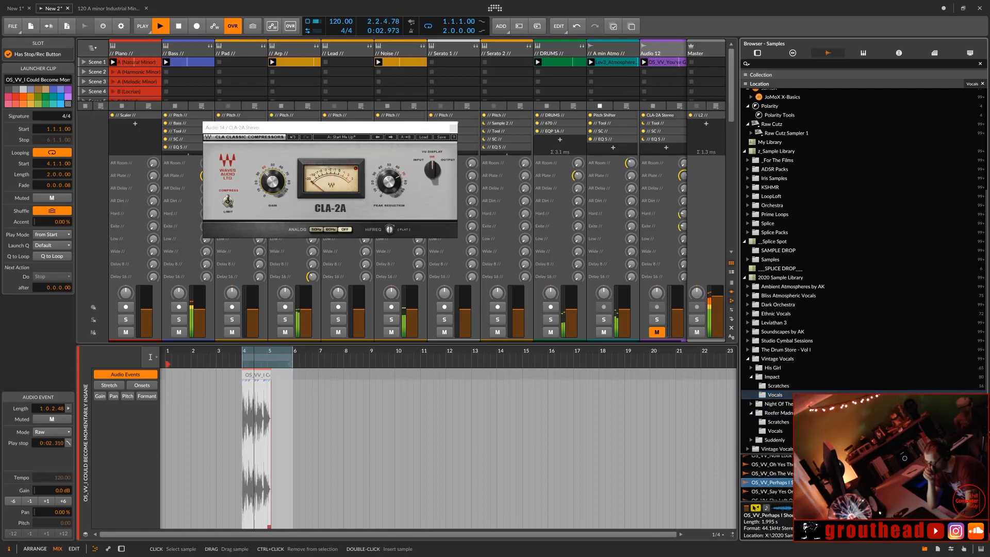
{"action": "left_click_drag", "start_coordinate": [807, 453], "coordinate": [807, 293]}
Step: Audition the Impact vocal samples from "What Else Do I Need To Know" and "Why Must I Be Tortured By All This" to "You Know"
{"action": "left_click", "coordinate": [771, 439]}
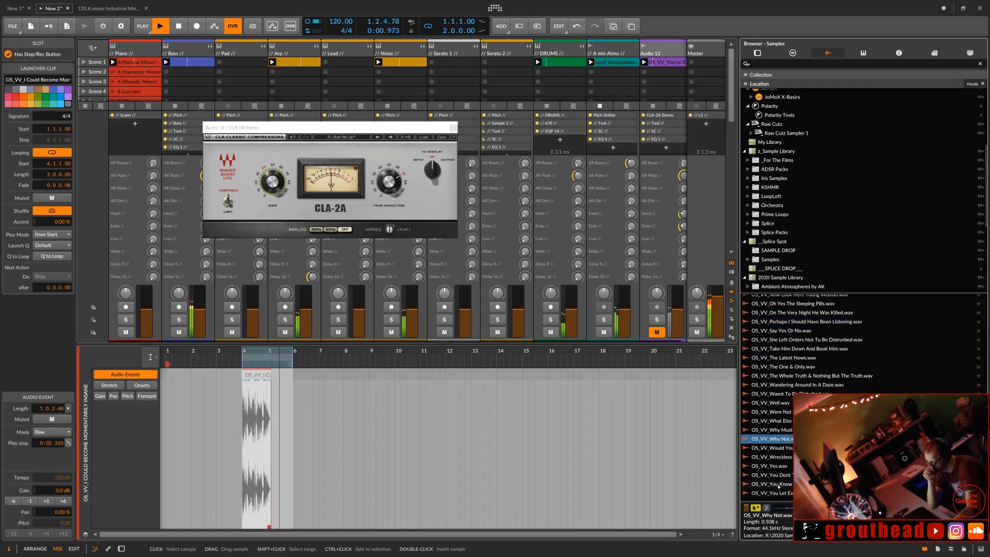
{"action": "left_click", "coordinate": [780, 484]}
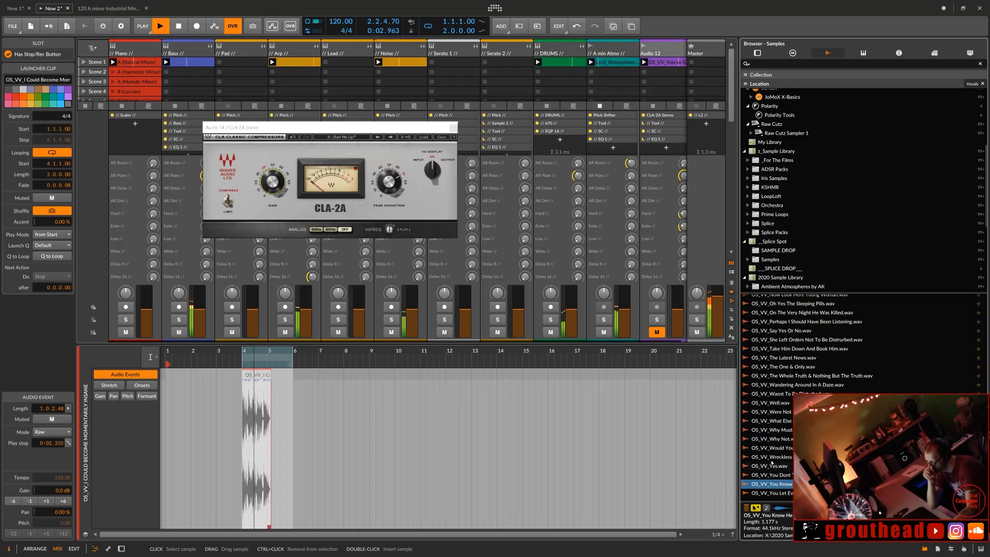
{"action": "left_click", "coordinate": [774, 458]}
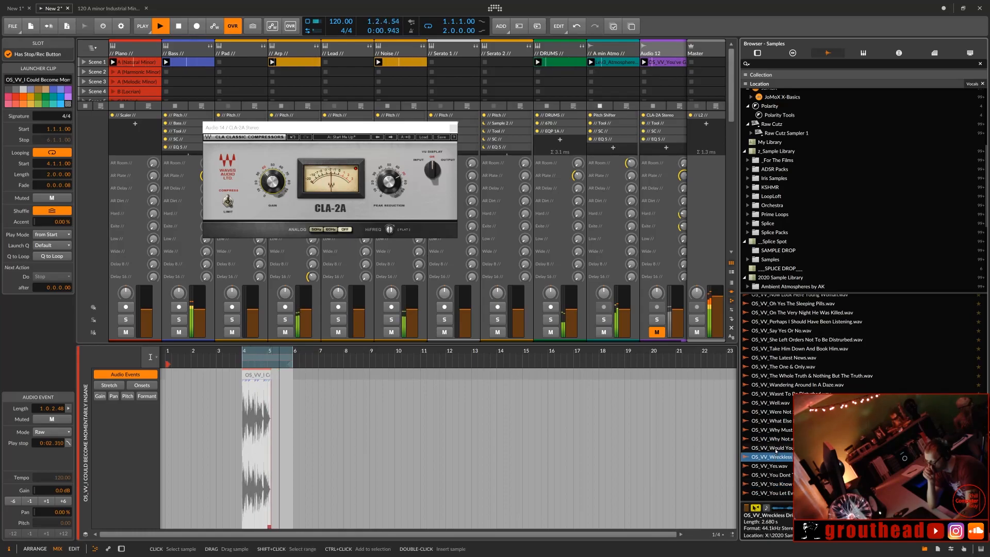
{"action": "left_click", "coordinate": [776, 449]}
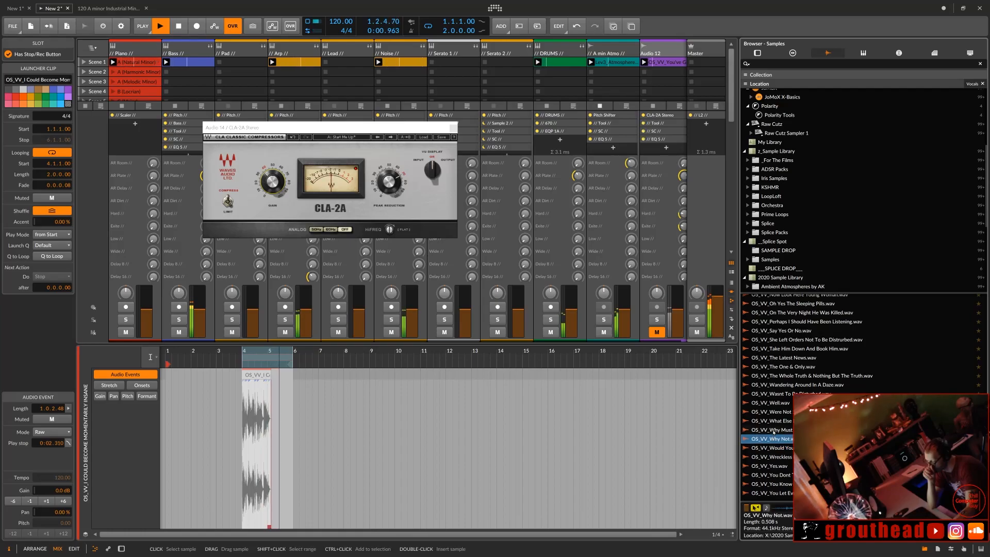
{"action": "left_click", "coordinate": [773, 430]}
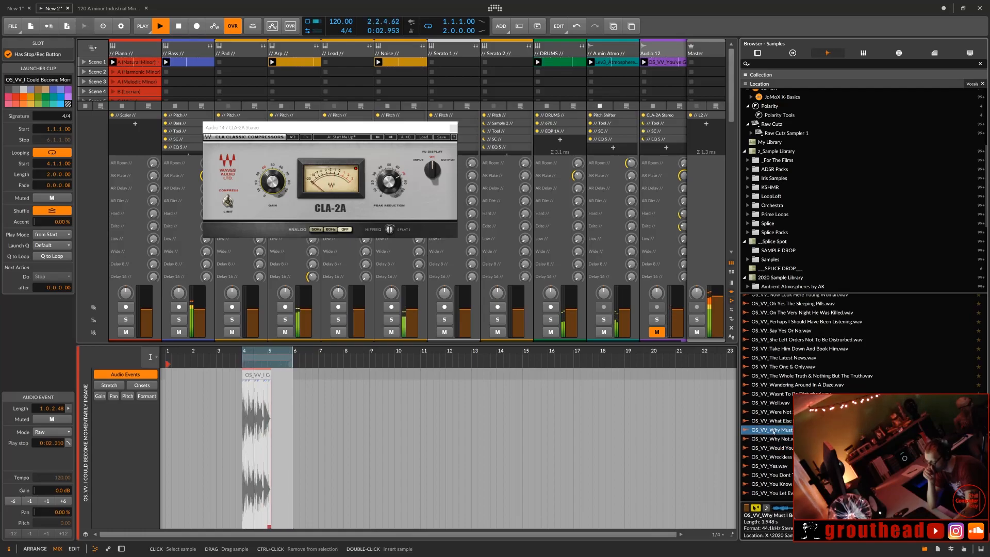
{"action": "left_click", "coordinate": [773, 423]}
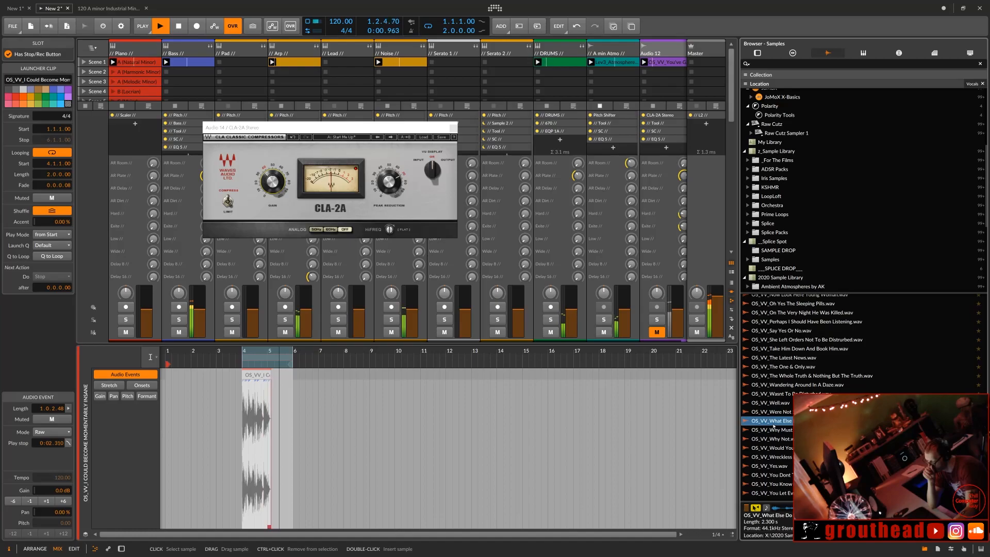
Step: Audition the last Impact vocal samples, including "You Might", "Your Claim", "You've Had" and "You Really"
{"action": "scroll", "coordinate": [774, 426], "scroll_direction": "down", "scroll_amount": 2}
{"action": "left_click", "coordinate": [788, 471]}
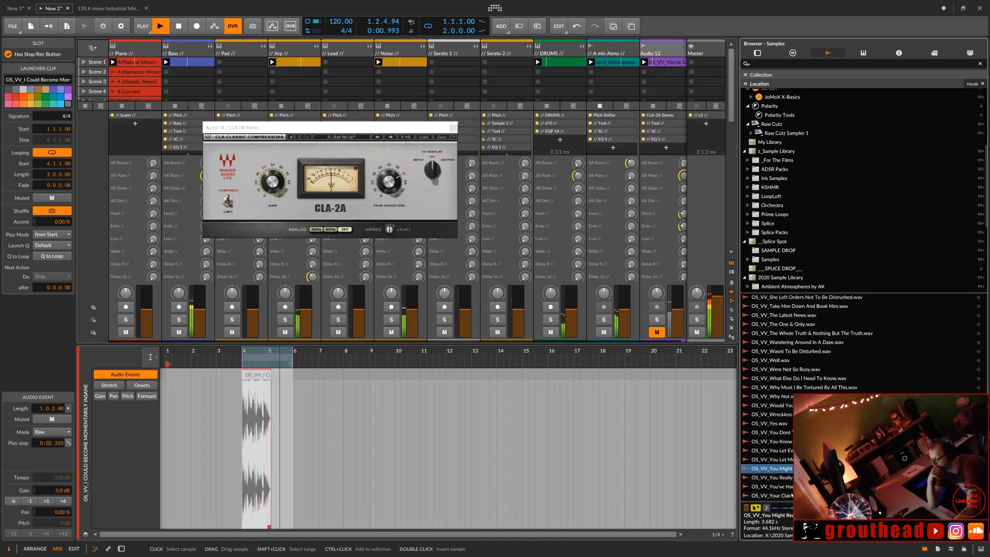
{"action": "left_click", "coordinate": [792, 495]}
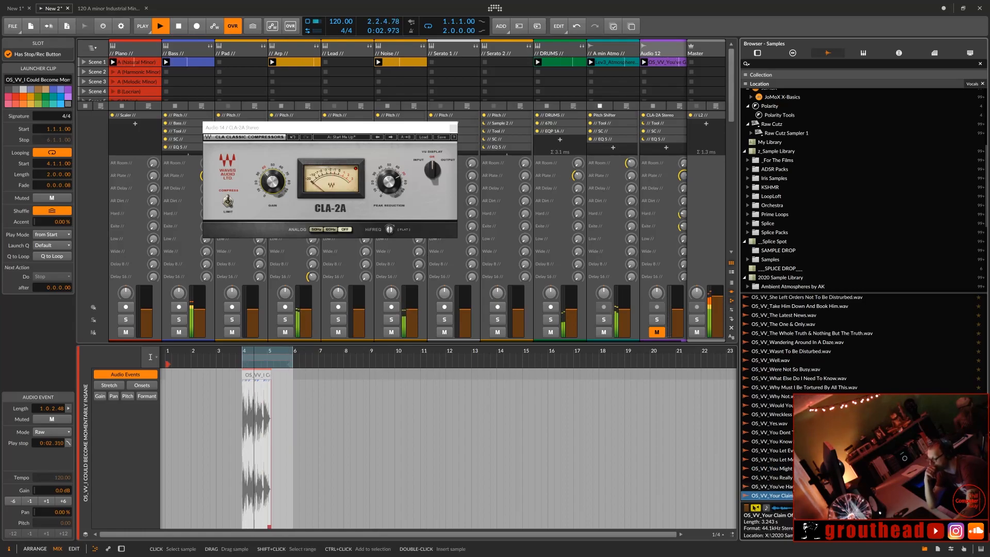
{"action": "left_click", "coordinate": [810, 486]}
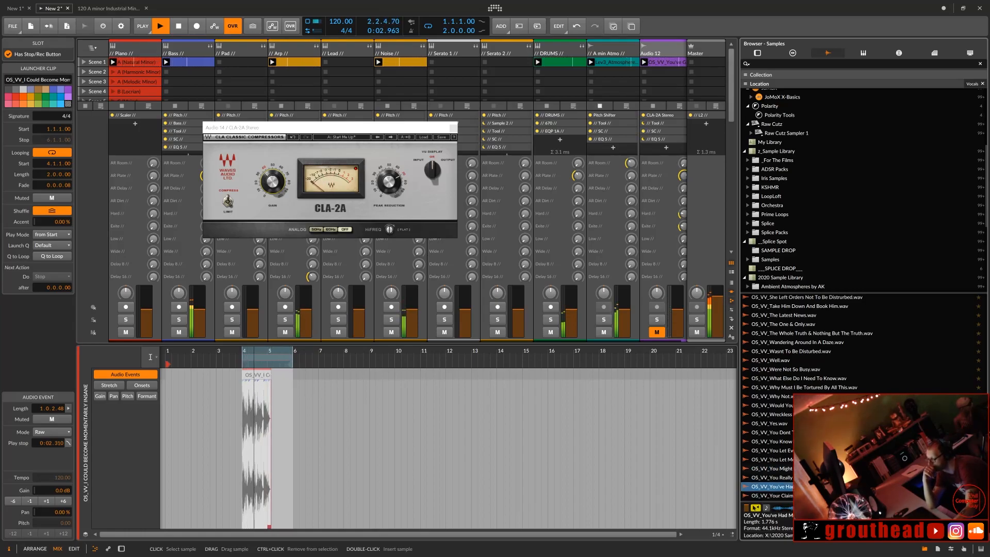
{"action": "left_click", "coordinate": [810, 469]}
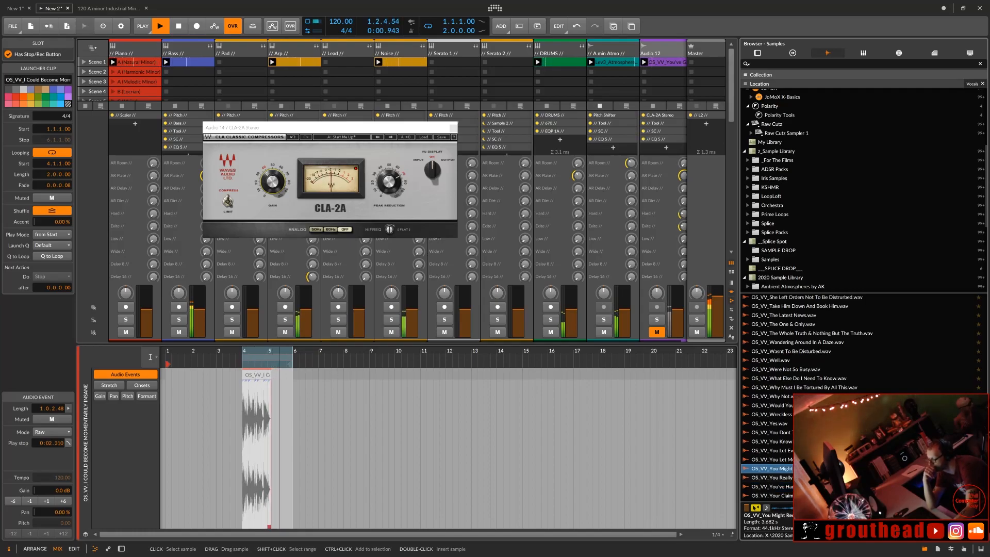
{"action": "left_click", "coordinate": [809, 478]}
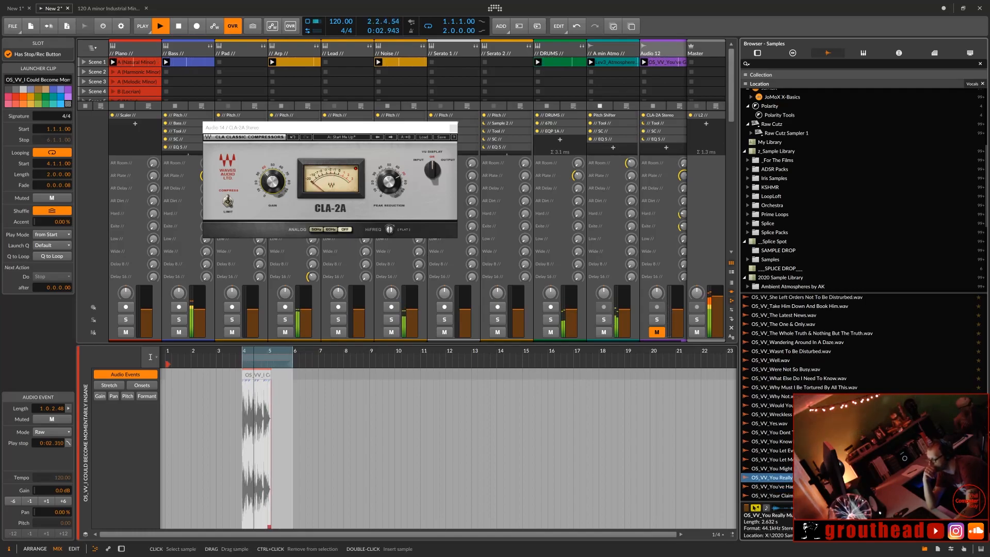
Step: Audition the Impact vocals "She Left Orders Not To Be Disturbed", "I Dont Think He Felt Anything After The Crash", "I Understand Perfectly" and "I Want One Third Of Everything You Got"
{"action": "scroll", "coordinate": [815, 379], "scroll_direction": "up", "scroll_amount": 3}
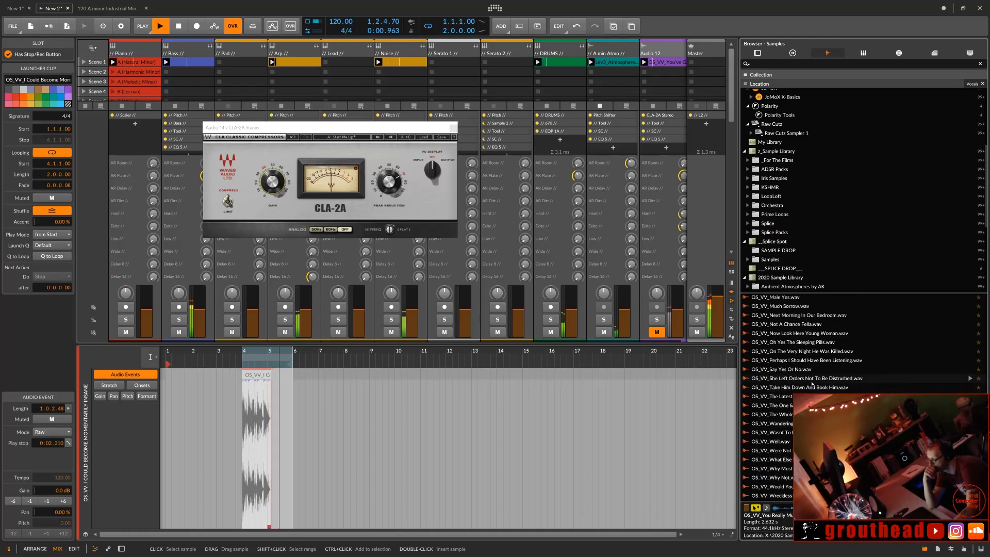
{"action": "left_click", "coordinate": [815, 379]}
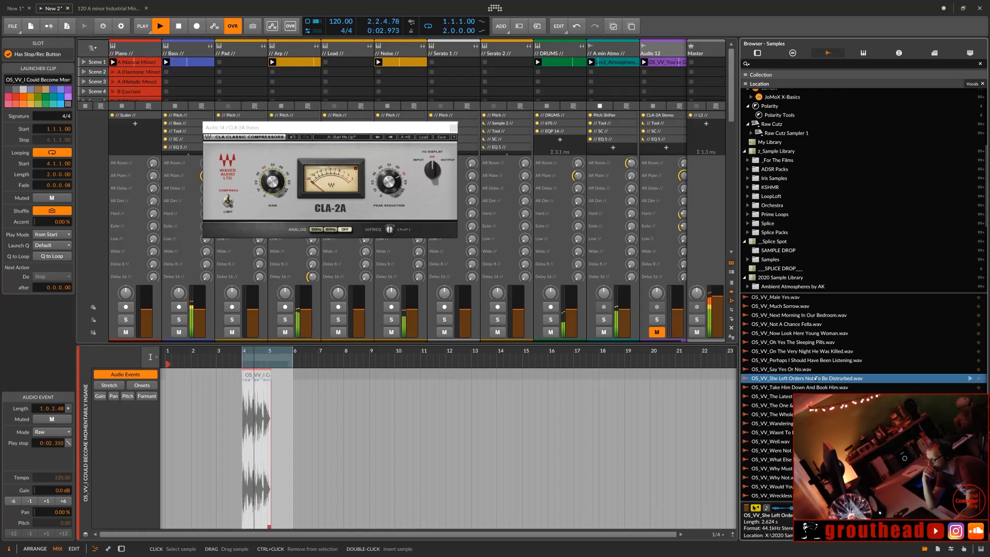
{"action": "scroll", "coordinate": [816, 379], "scroll_direction": "up", "scroll_amount": 5}
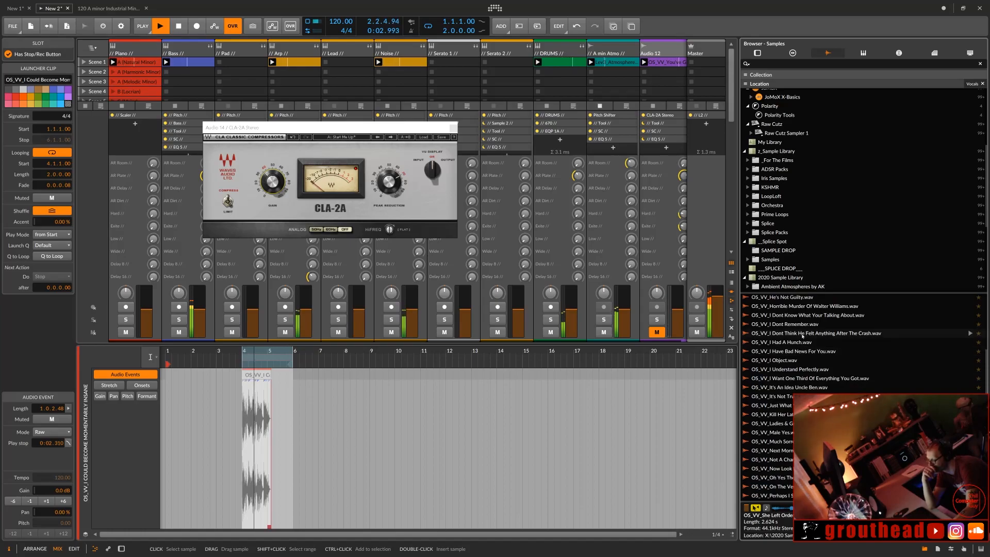
{"action": "left_click", "coordinate": [803, 335]}
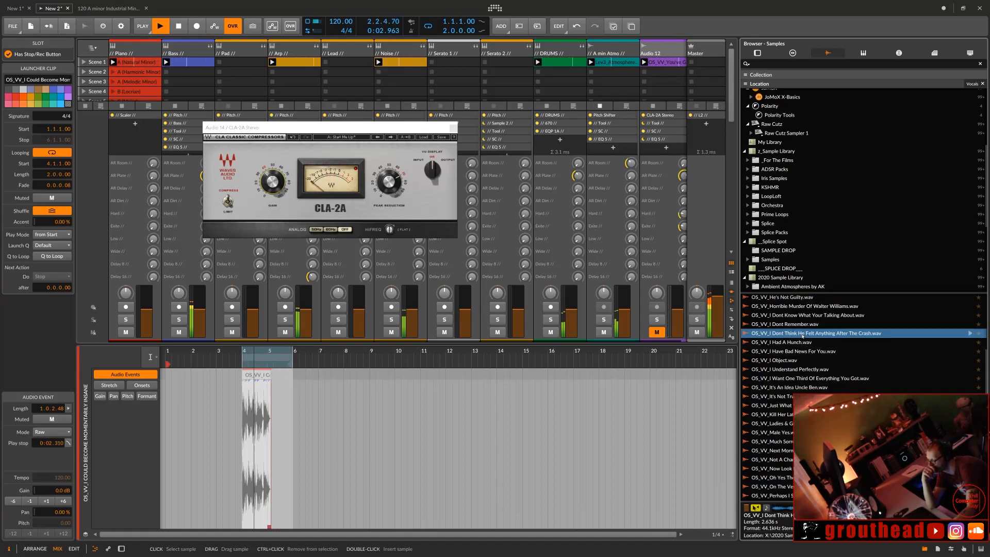
{"action": "left_click", "coordinate": [798, 370]}
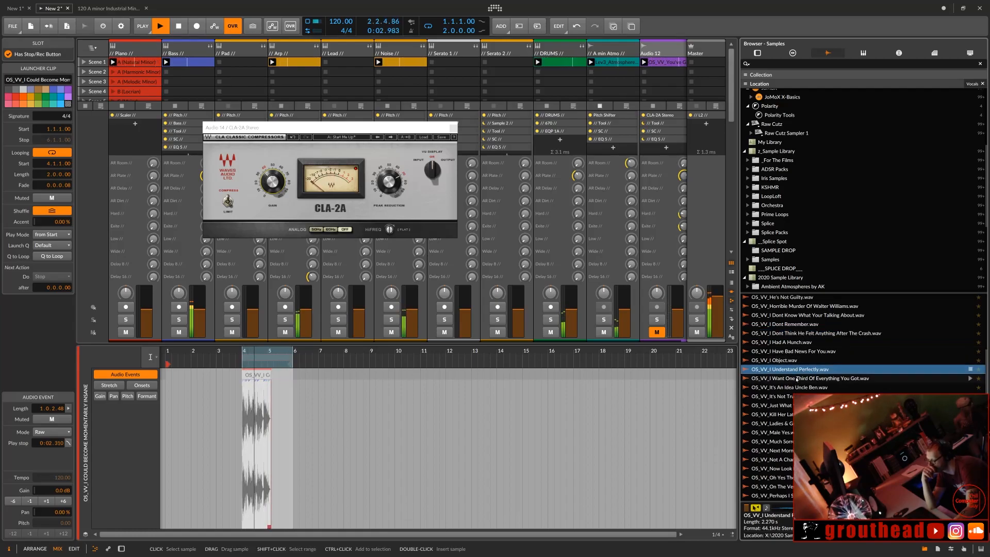
{"action": "left_click", "coordinate": [798, 379]}
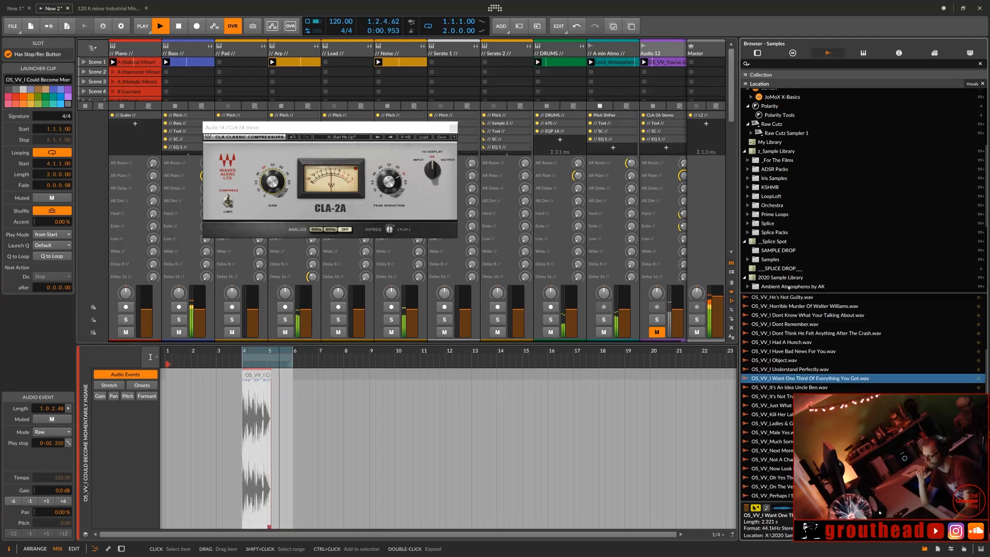
Step: Open the Vocals folder of His Girl in Vintage Vocals and audition "Seperate His Soul From His Body"
{"action": "scroll", "coordinate": [780, 265], "scroll_direction": "down", "scroll_amount": 3}
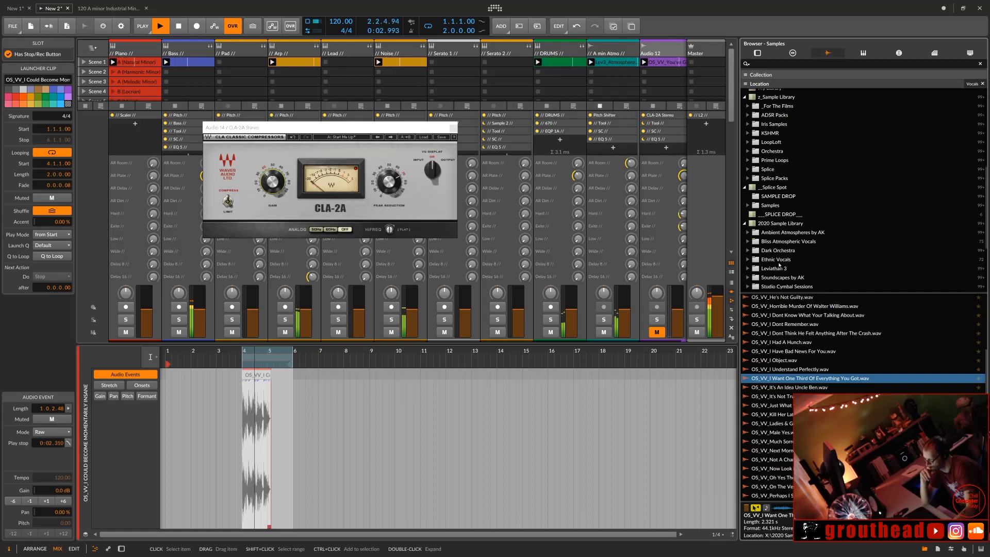
{"action": "scroll", "coordinate": [778, 243], "scroll_direction": "up", "scroll_amount": 2}
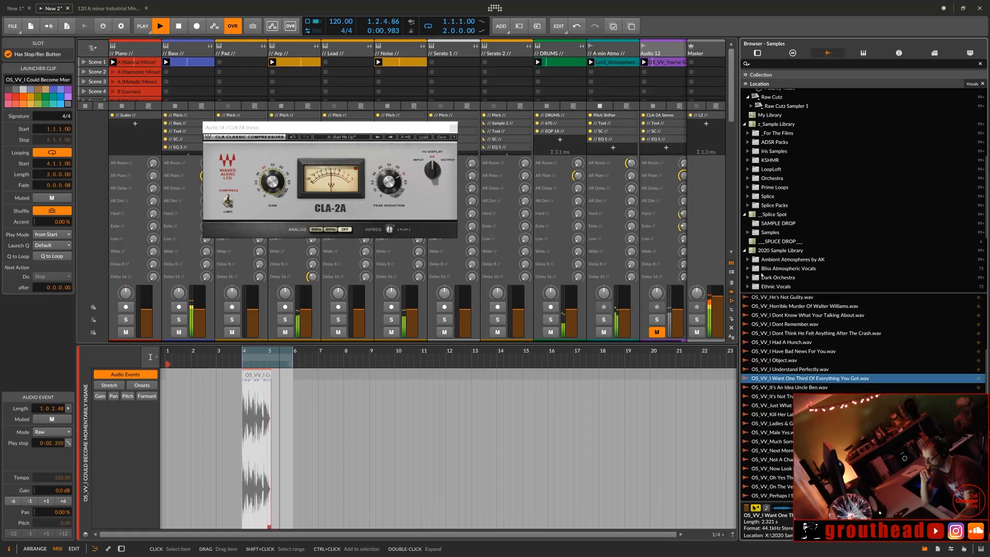
{"action": "scroll", "coordinate": [762, 277], "scroll_direction": "down", "scroll_amount": 7}
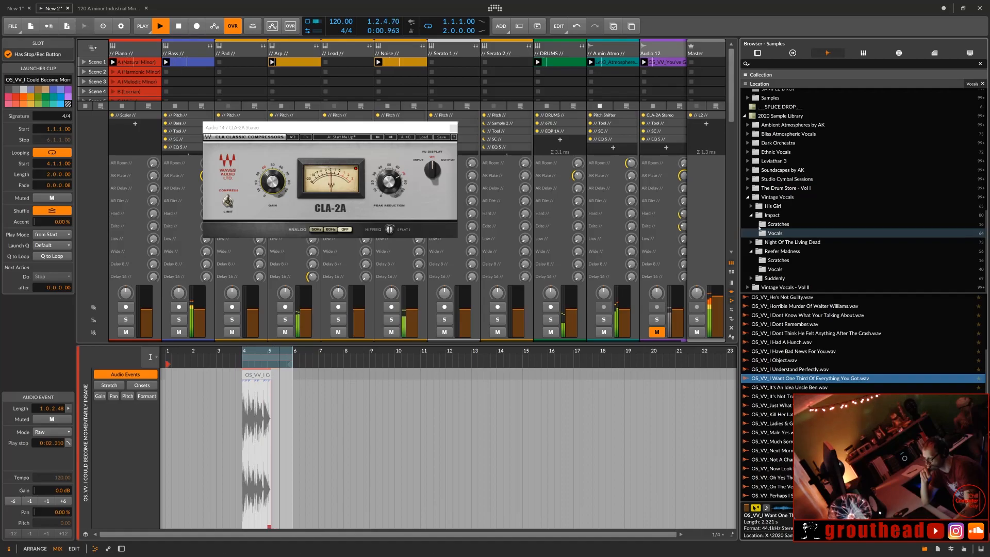
{"action": "left_click", "coordinate": [751, 206]}
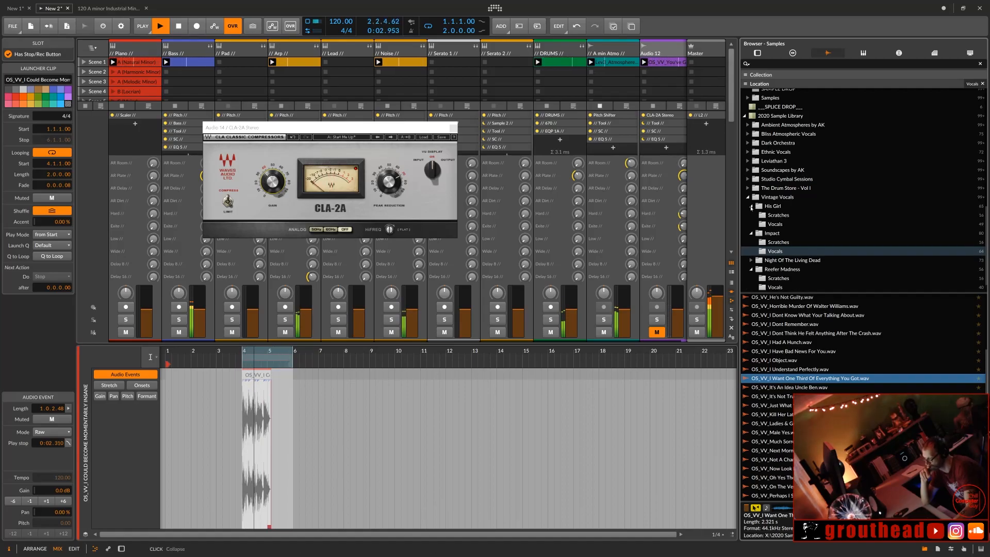
{"action": "left_click", "coordinate": [775, 224]}
{"action": "left_click", "coordinate": [794, 369]}
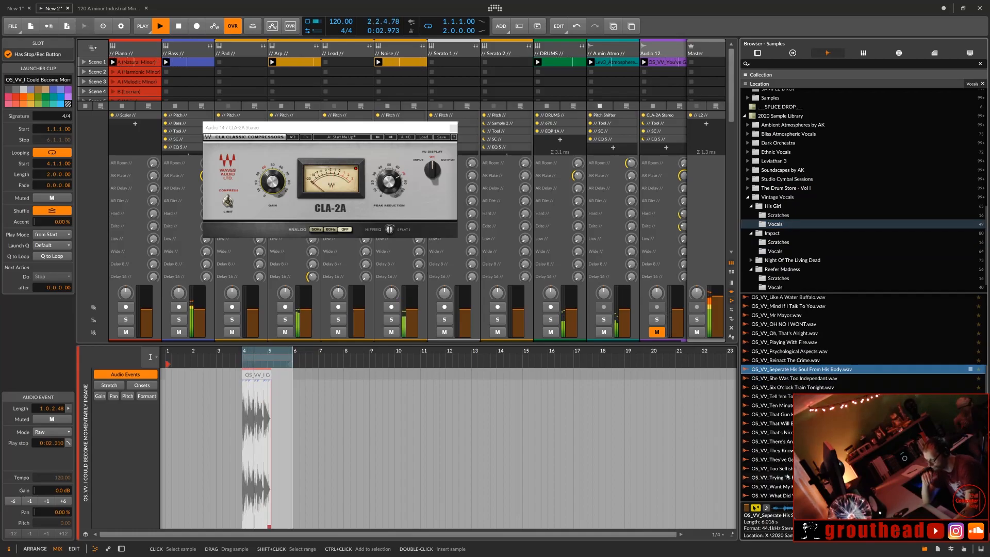
Step: Audition the His Girl vocal samples starting "Trying To" and "What Did You", plus "That Gun Had Been Produced For Use"
{"action": "left_click", "coordinate": [788, 478]}
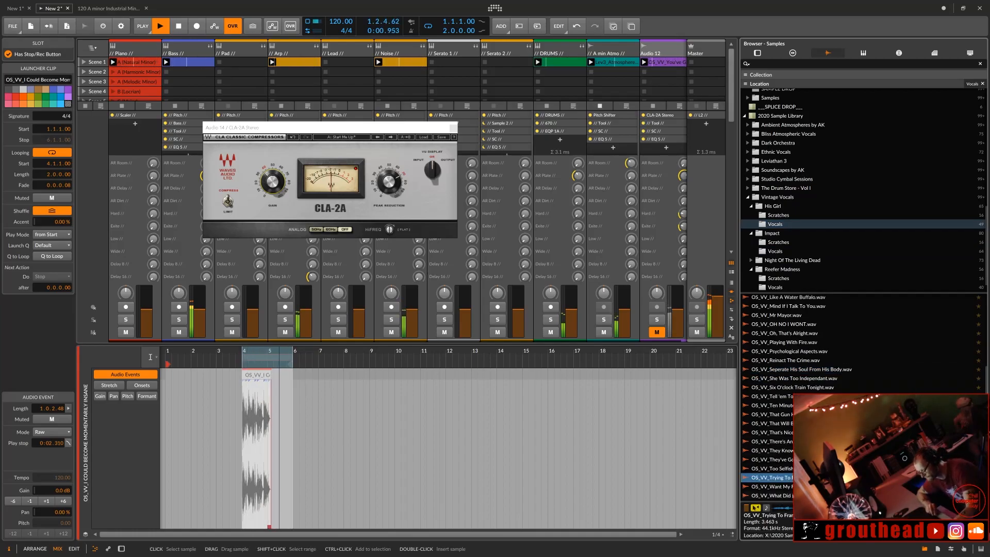
{"action": "left_click", "coordinate": [784, 496]}
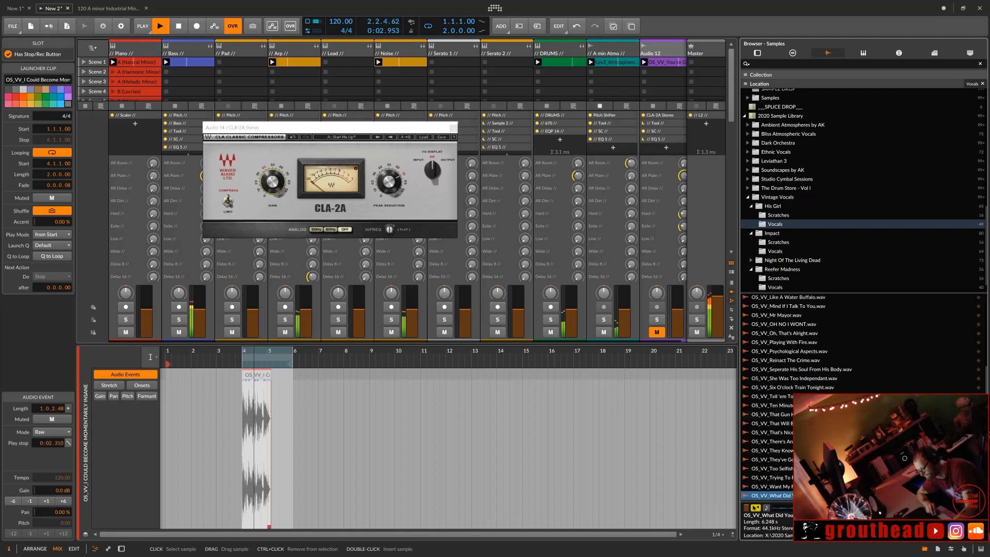
{"action": "left_click", "coordinate": [769, 414]}
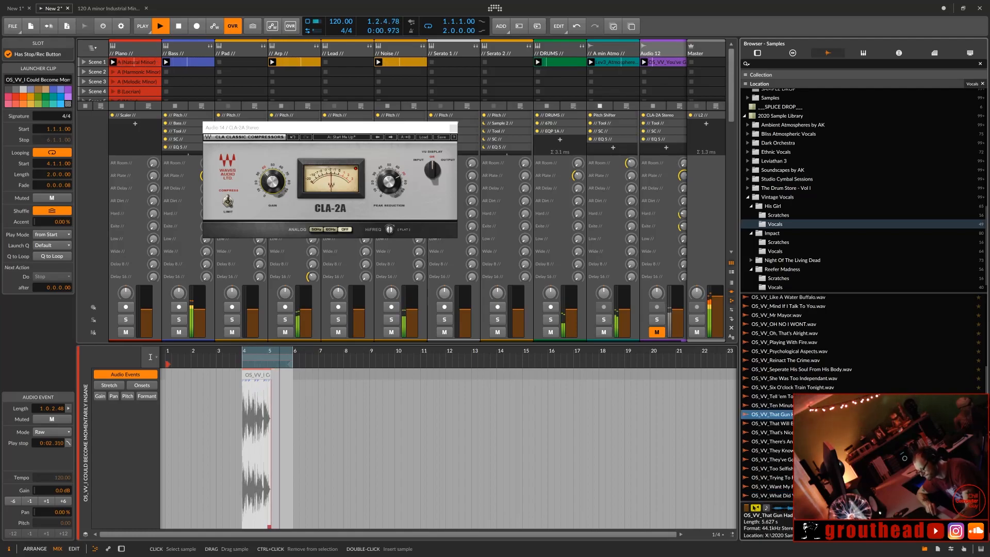
{"action": "scroll", "coordinate": [768, 414], "scroll_direction": "down", "scroll_amount": 3}
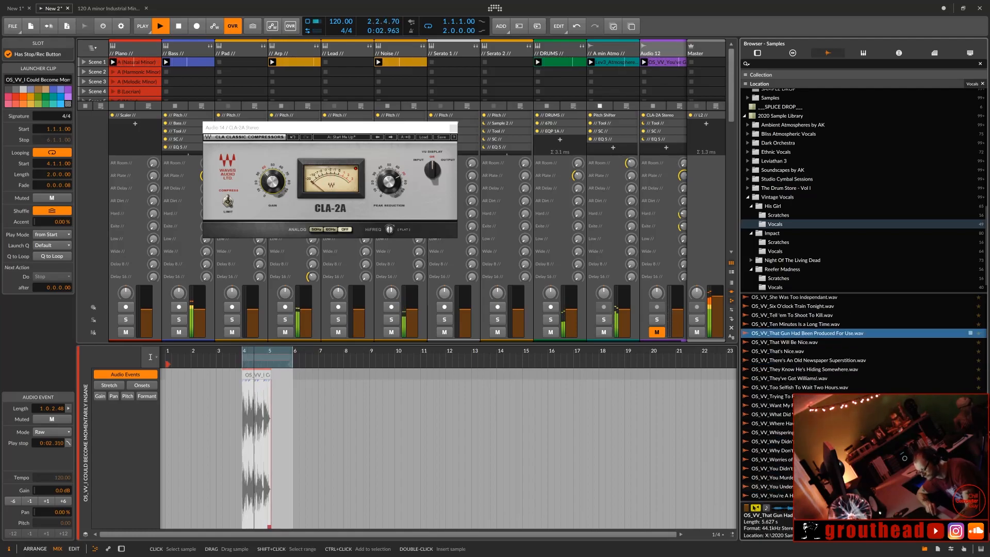
Step: Audition the His Girl samples starting "You're A Hard", "Worries of", "Where Have", "Want My" and "Trying To", and stop the track's playback
{"action": "left_click", "coordinate": [768, 469]}
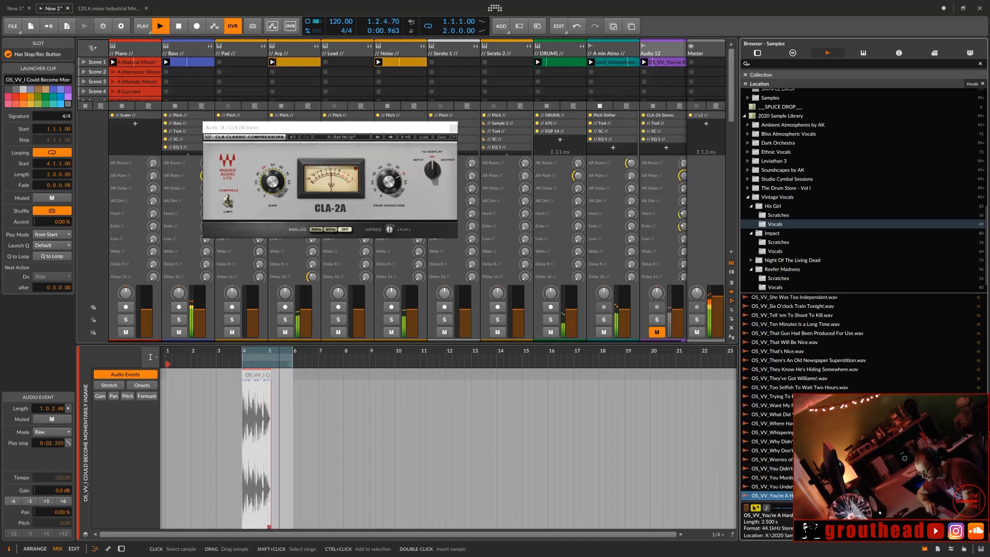
{"action": "left_click", "coordinate": [769, 459]}
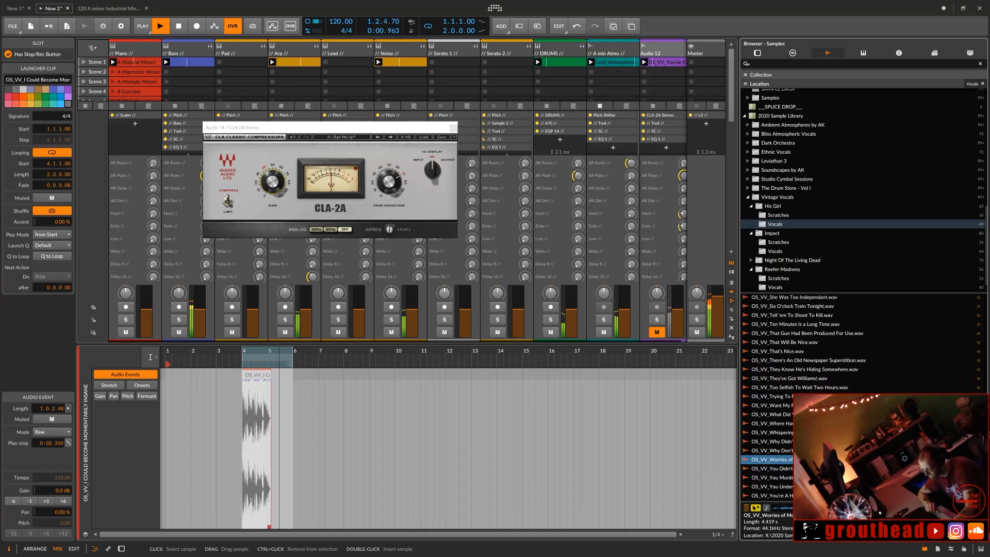
{"action": "left_click", "coordinate": [815, 424]}
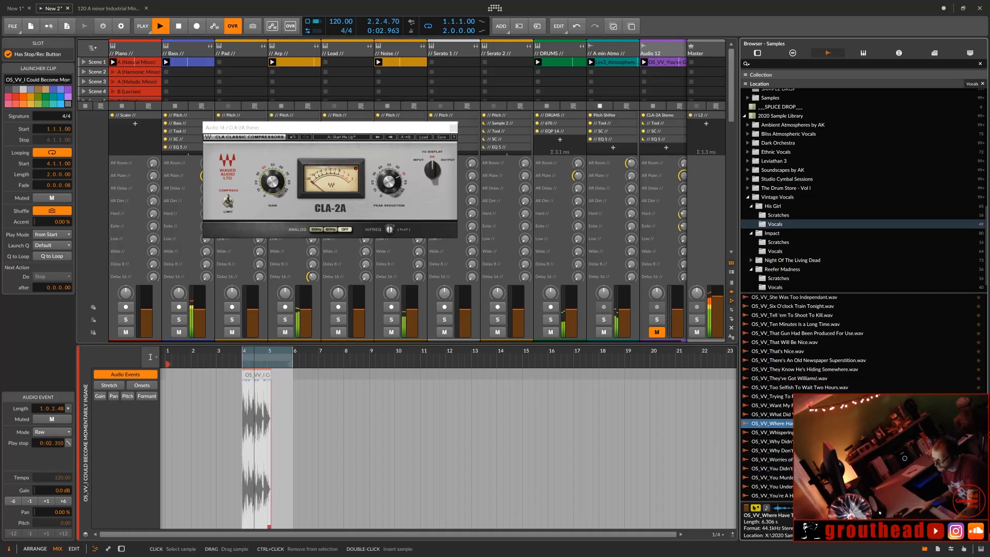
{"action": "left_click", "coordinate": [785, 405]}
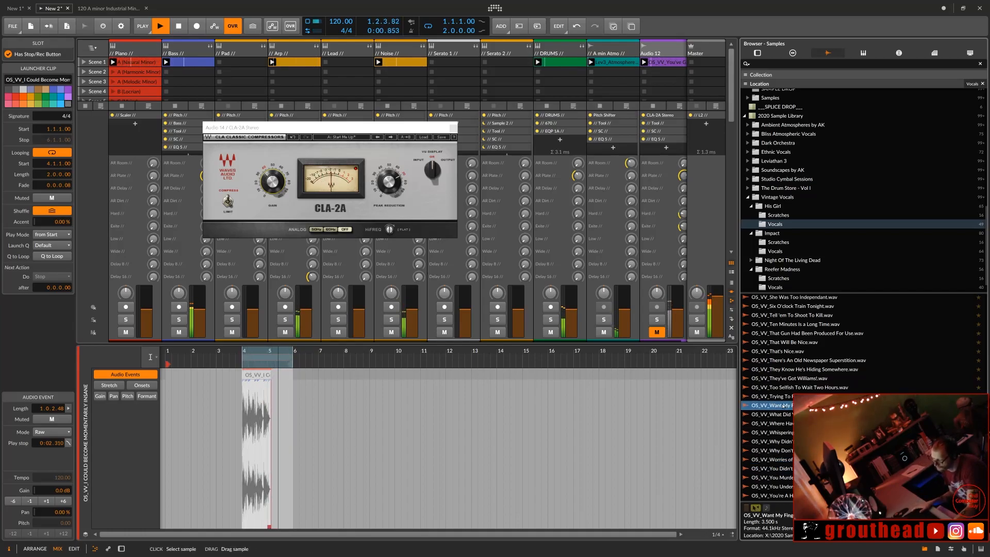
{"action": "left_click", "coordinate": [786, 396]}
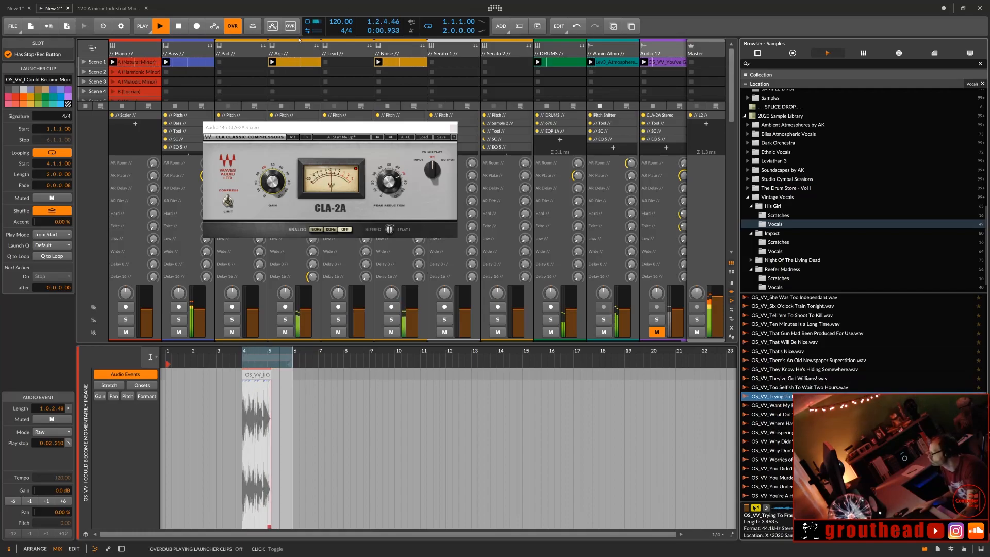
{"action": "left_click", "coordinate": [178, 26]}
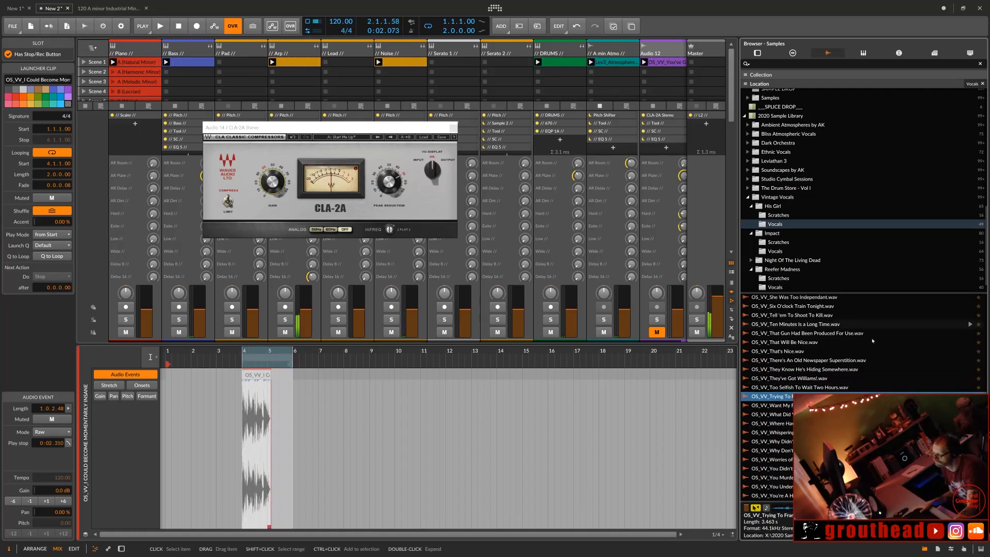
Step: Audition the His Girl vocals "They Know He's Hiding Somewhere", "That Gun Had Been Produced For Use", "There's An Old Newspaper Superstition" and "Keep Your Nose Out Of My Affairs"
{"action": "left_click", "coordinate": [799, 369]}
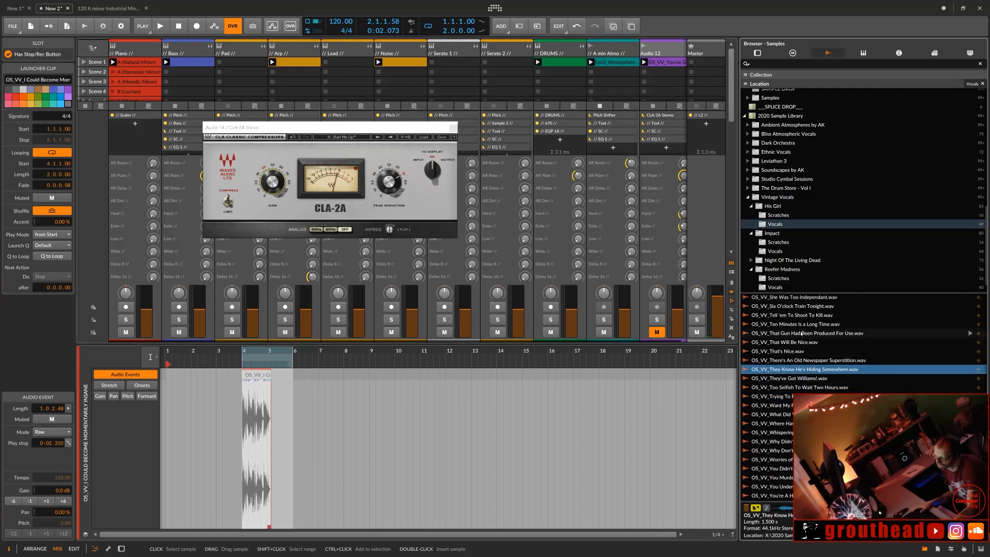
{"action": "left_click", "coordinate": [803, 333]}
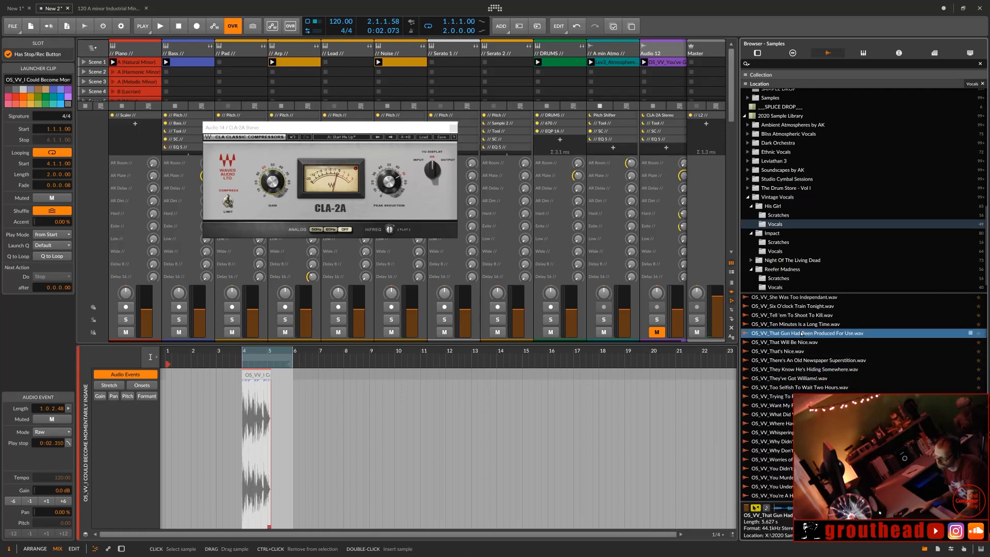
{"action": "left_click", "coordinate": [793, 361]}
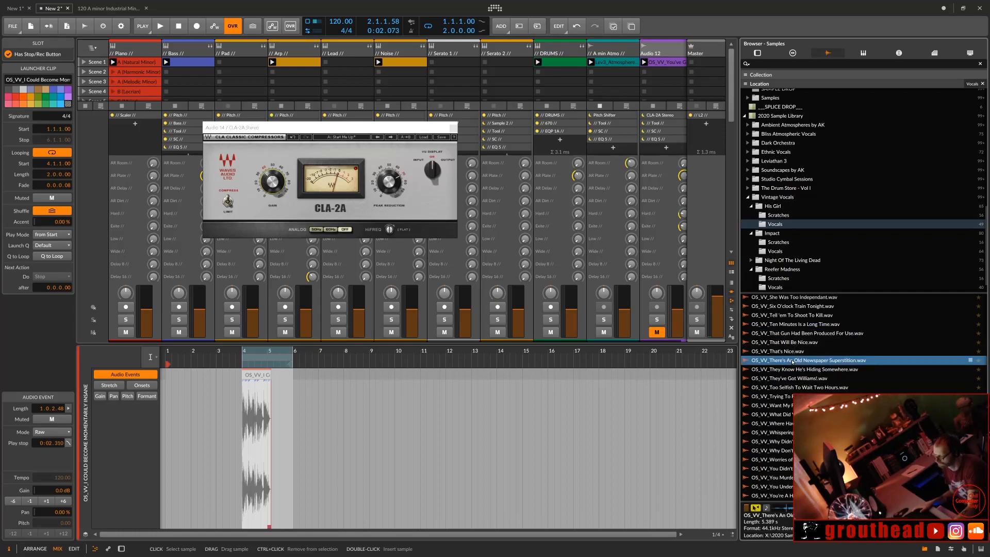
{"action": "scroll", "coordinate": [793, 362], "scroll_direction": "up", "scroll_amount": 3}
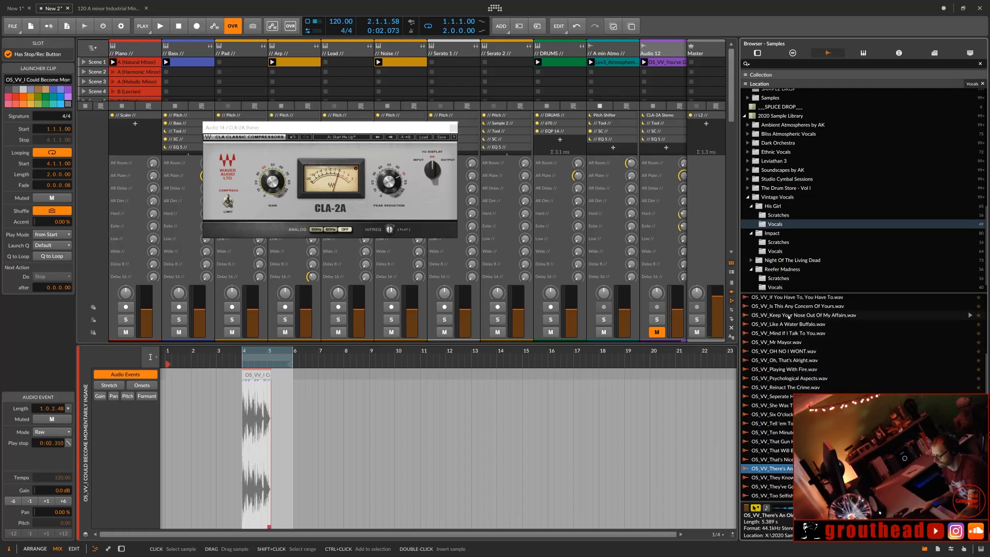
{"action": "left_click", "coordinate": [789, 315]}
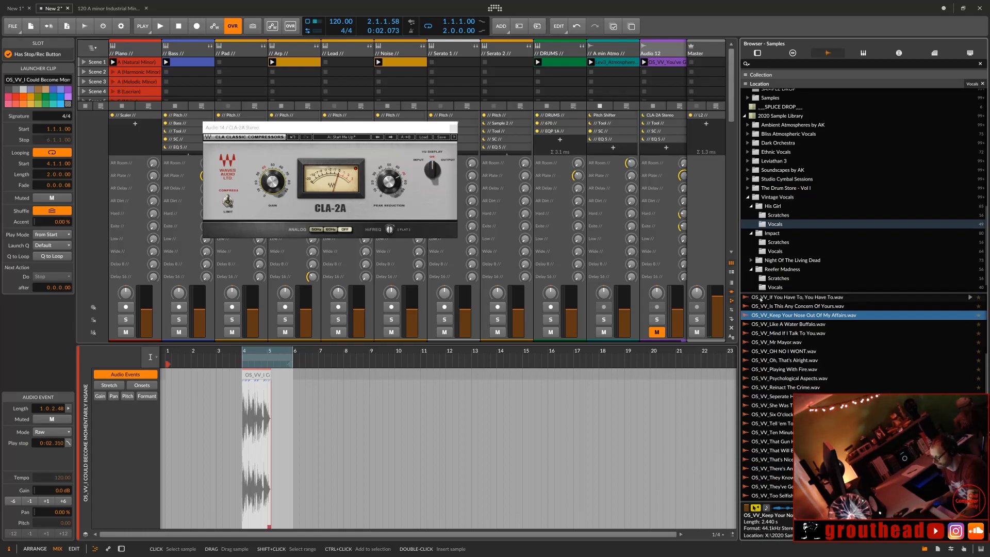
{"action": "scroll", "coordinate": [770, 310], "scroll_direction": "up", "scroll_amount": 3}
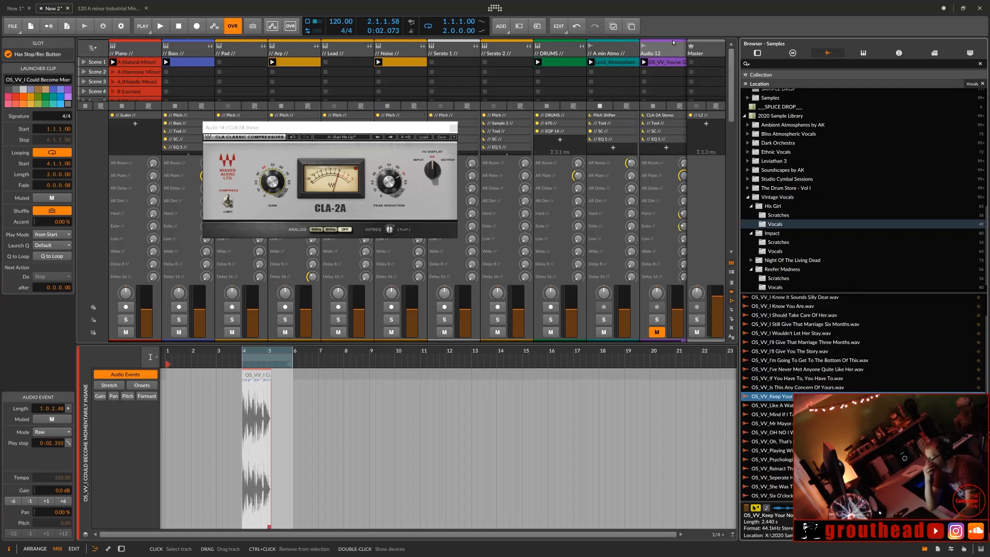
Step: Make room for all mixer tracks by closing the CLA-2A window, reducing the interface scale and hiding the sample browser
{"action": "left_click", "coordinate": [454, 128]}
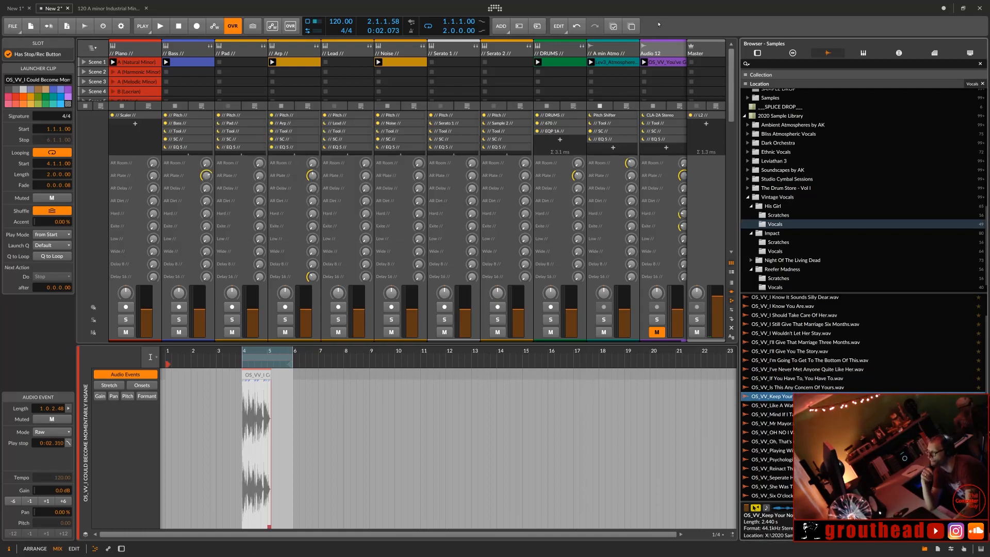
{"action": "right_click", "coordinate": [663, 13]}
{"action": "left_click", "coordinate": [684, 36]}
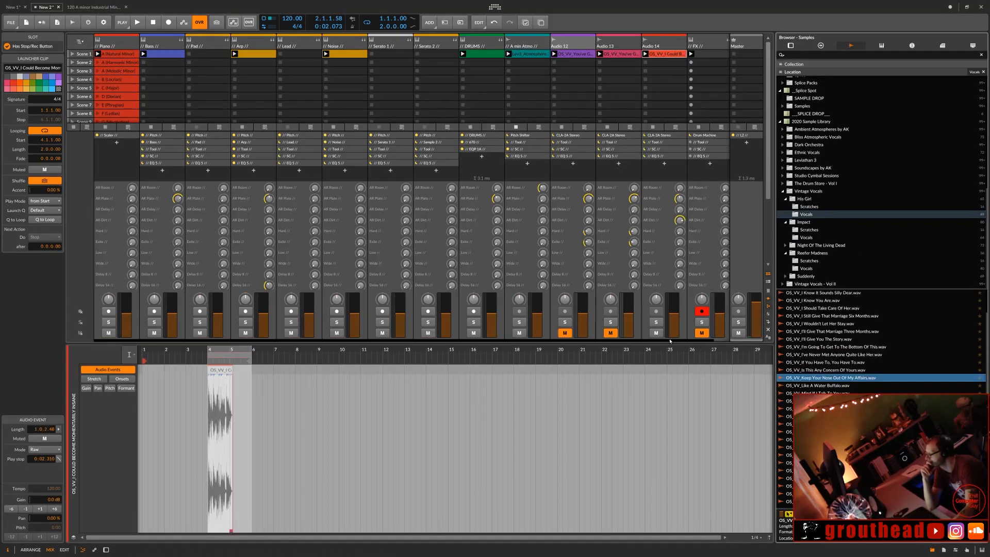
{"action": "left_click", "coordinate": [933, 551]}
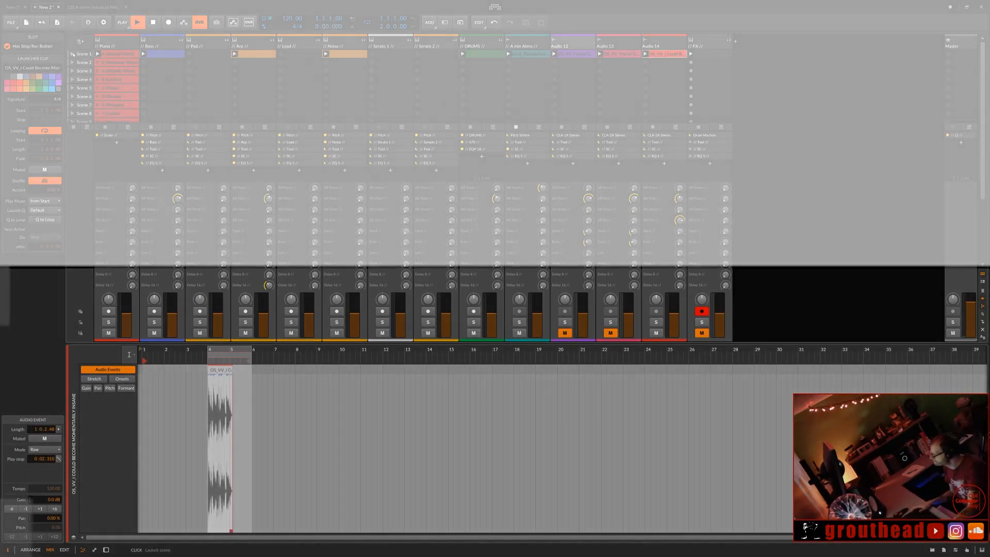
Step: Launch Scene 1, then mute the Audio 14 vocal track and unmute Audio 12
{"action": "left_click", "coordinate": [73, 54]}
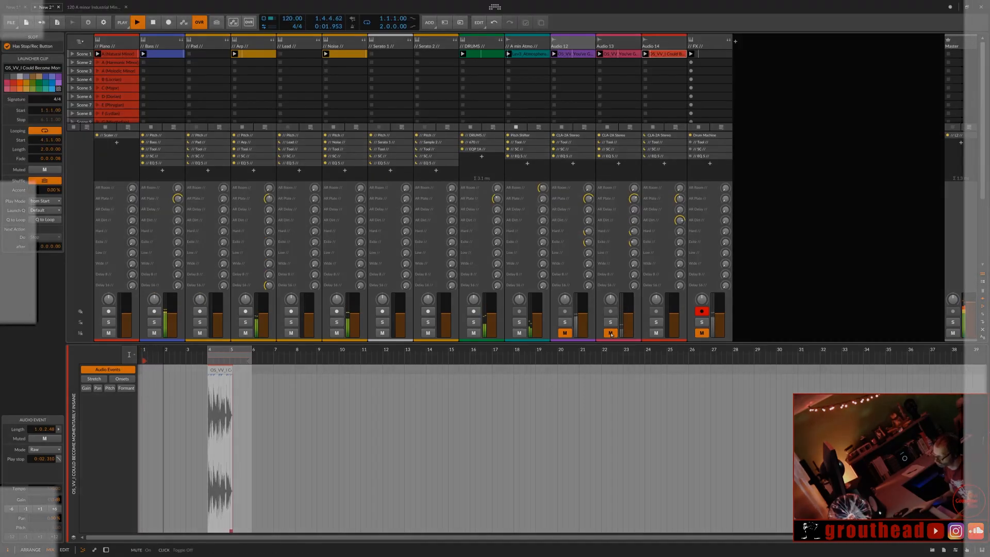
{"action": "left_click", "coordinate": [657, 333]}
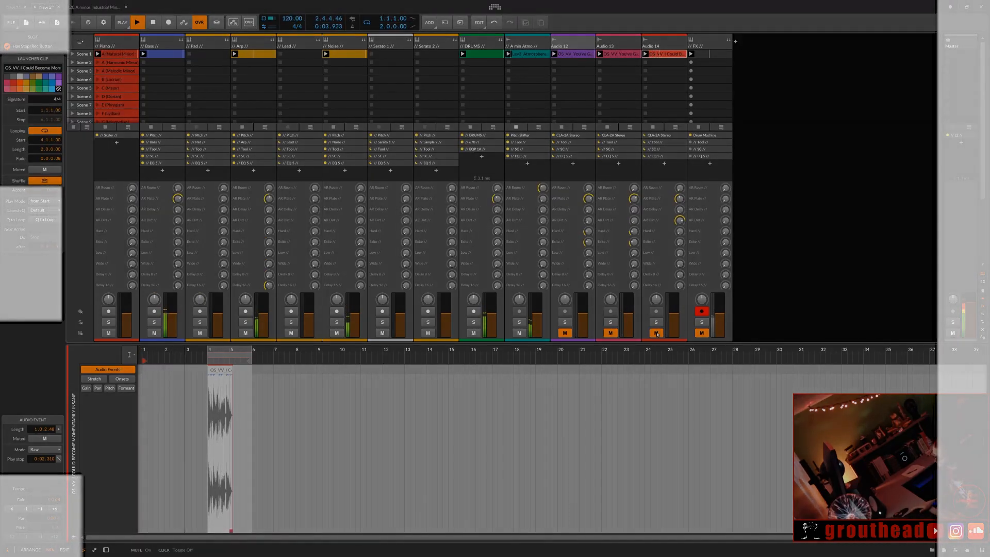
{"action": "left_click", "coordinate": [567, 333]}
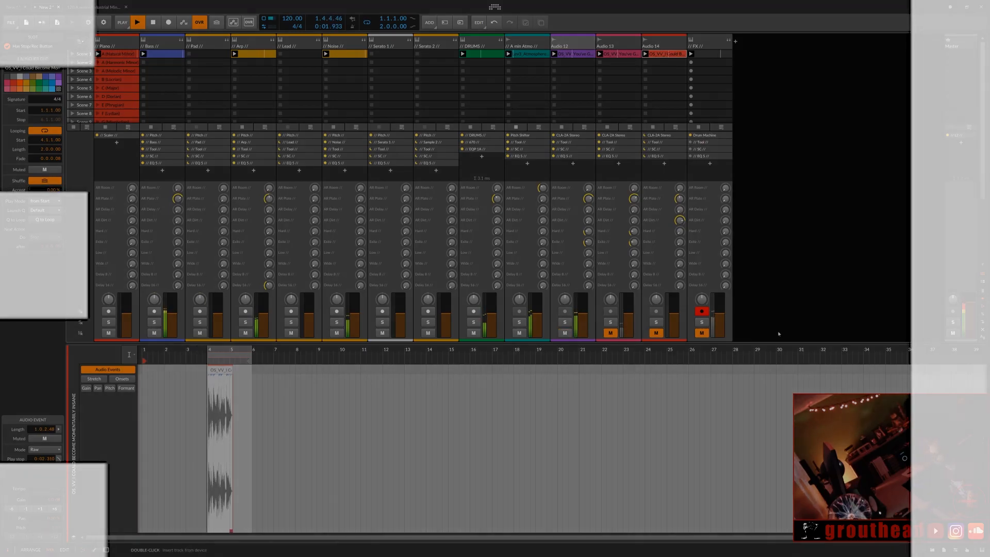